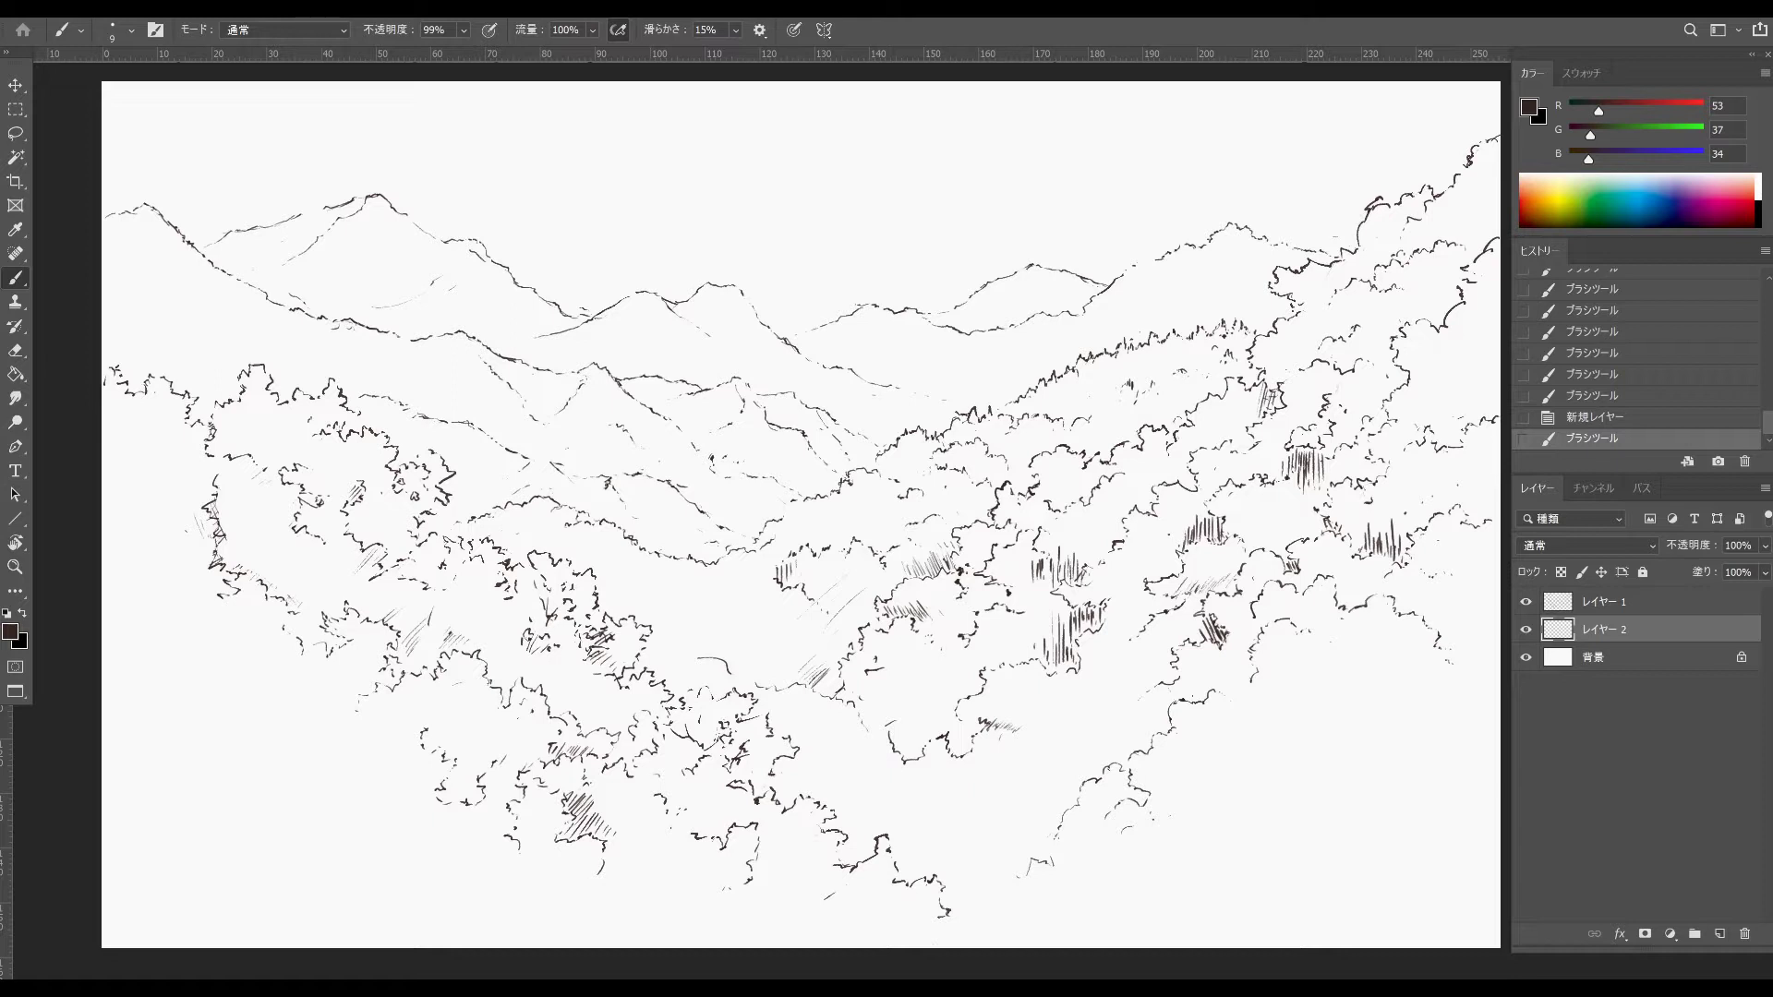
# - Move レイヤー 2 above レイヤー 1, toggle both layers' visibility off and on, and keep its blend mode at 通常
pyautogui.moveTo(1618, 629); pyautogui.dragTo(1617, 594)
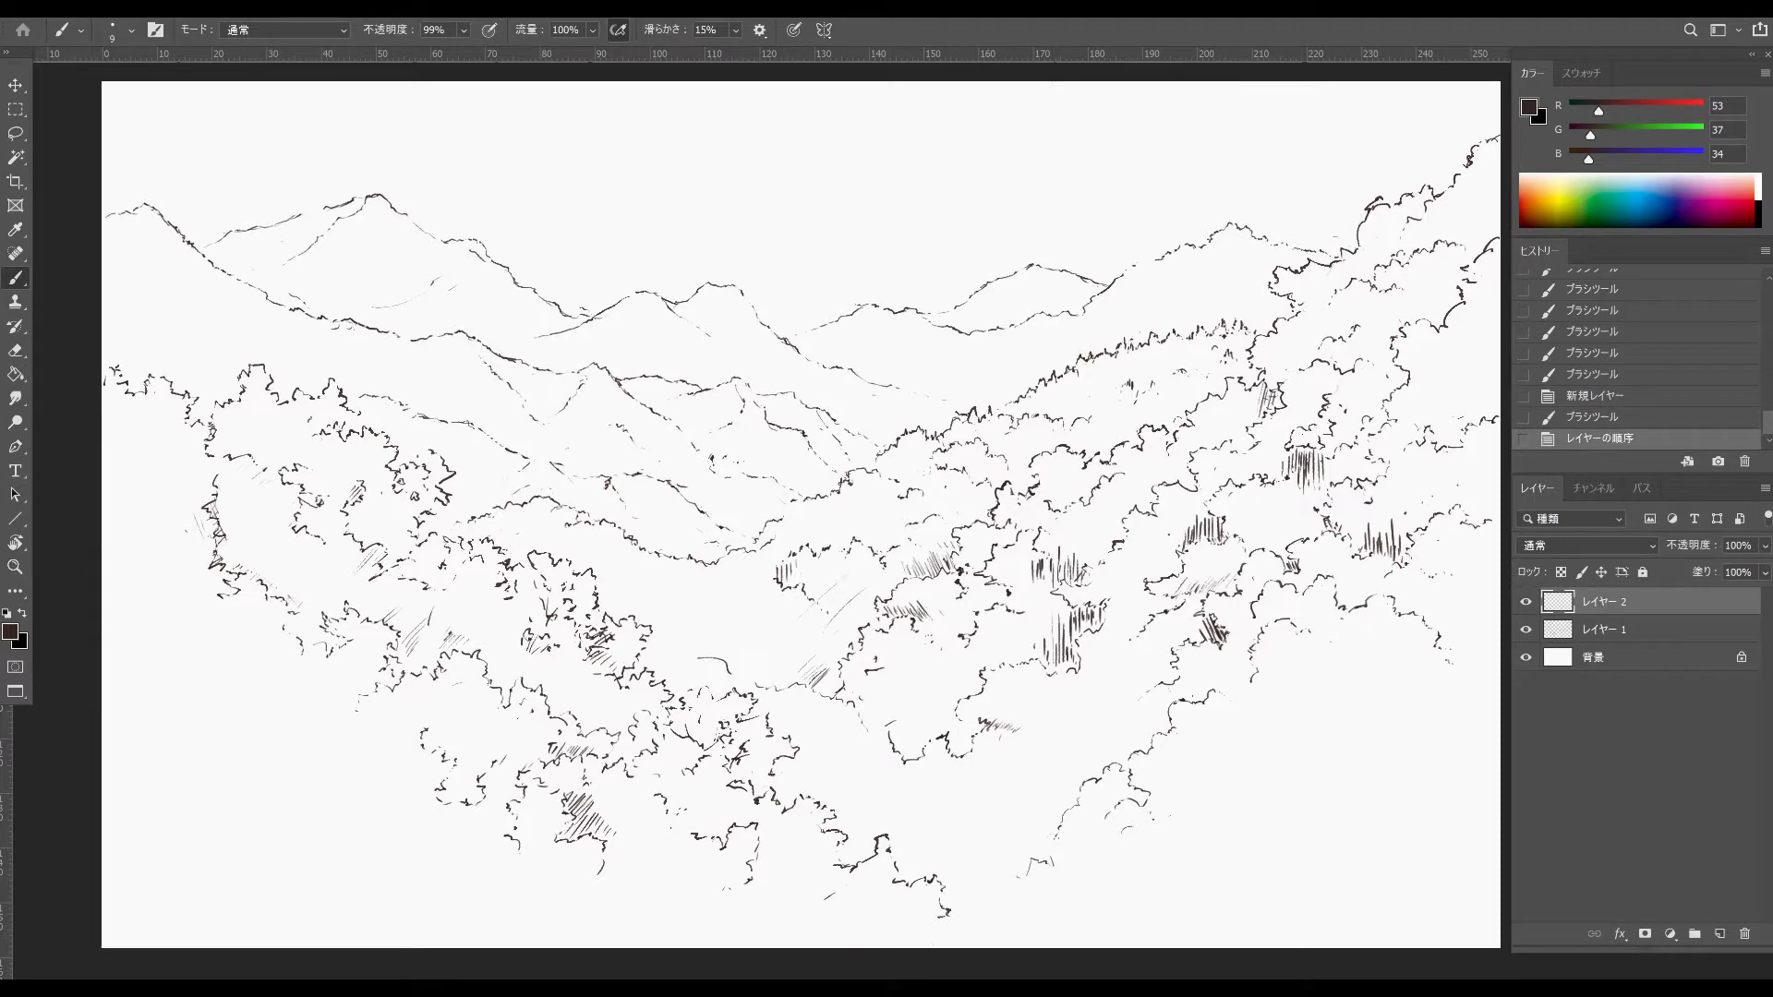
pyautogui.hotkey('ctrl', ',')
pyautogui.click(1525, 630)
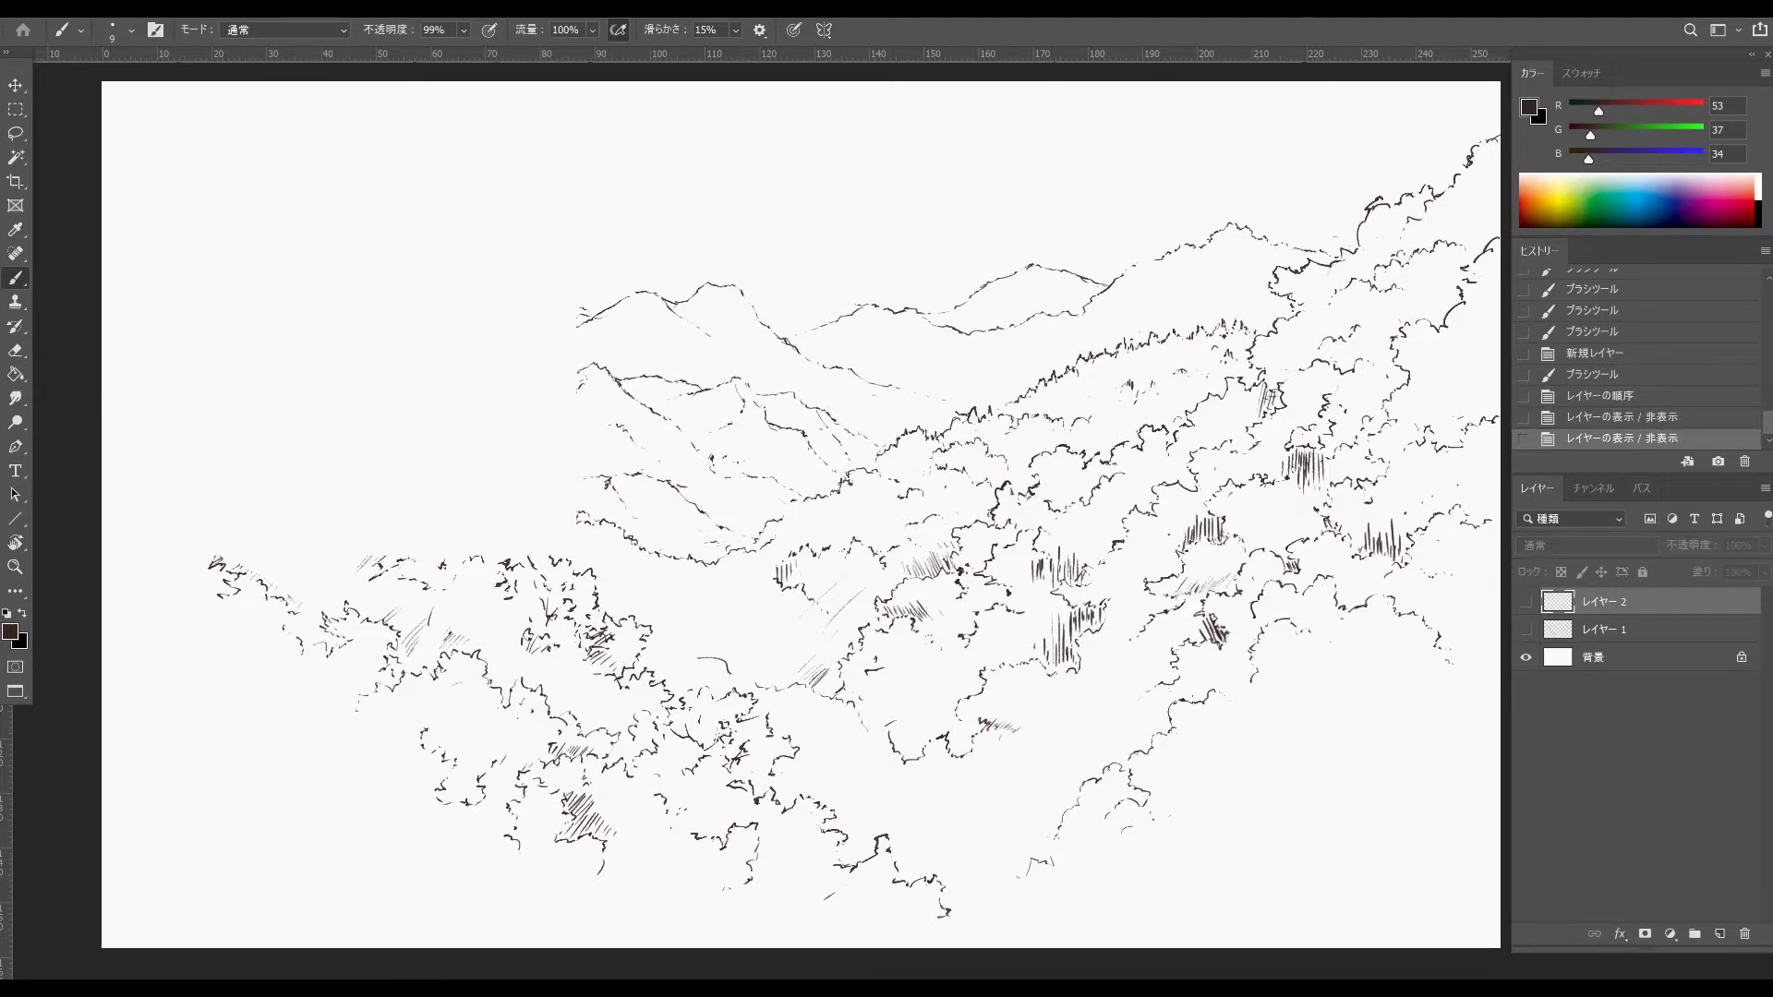
pyautogui.click(1525, 630)
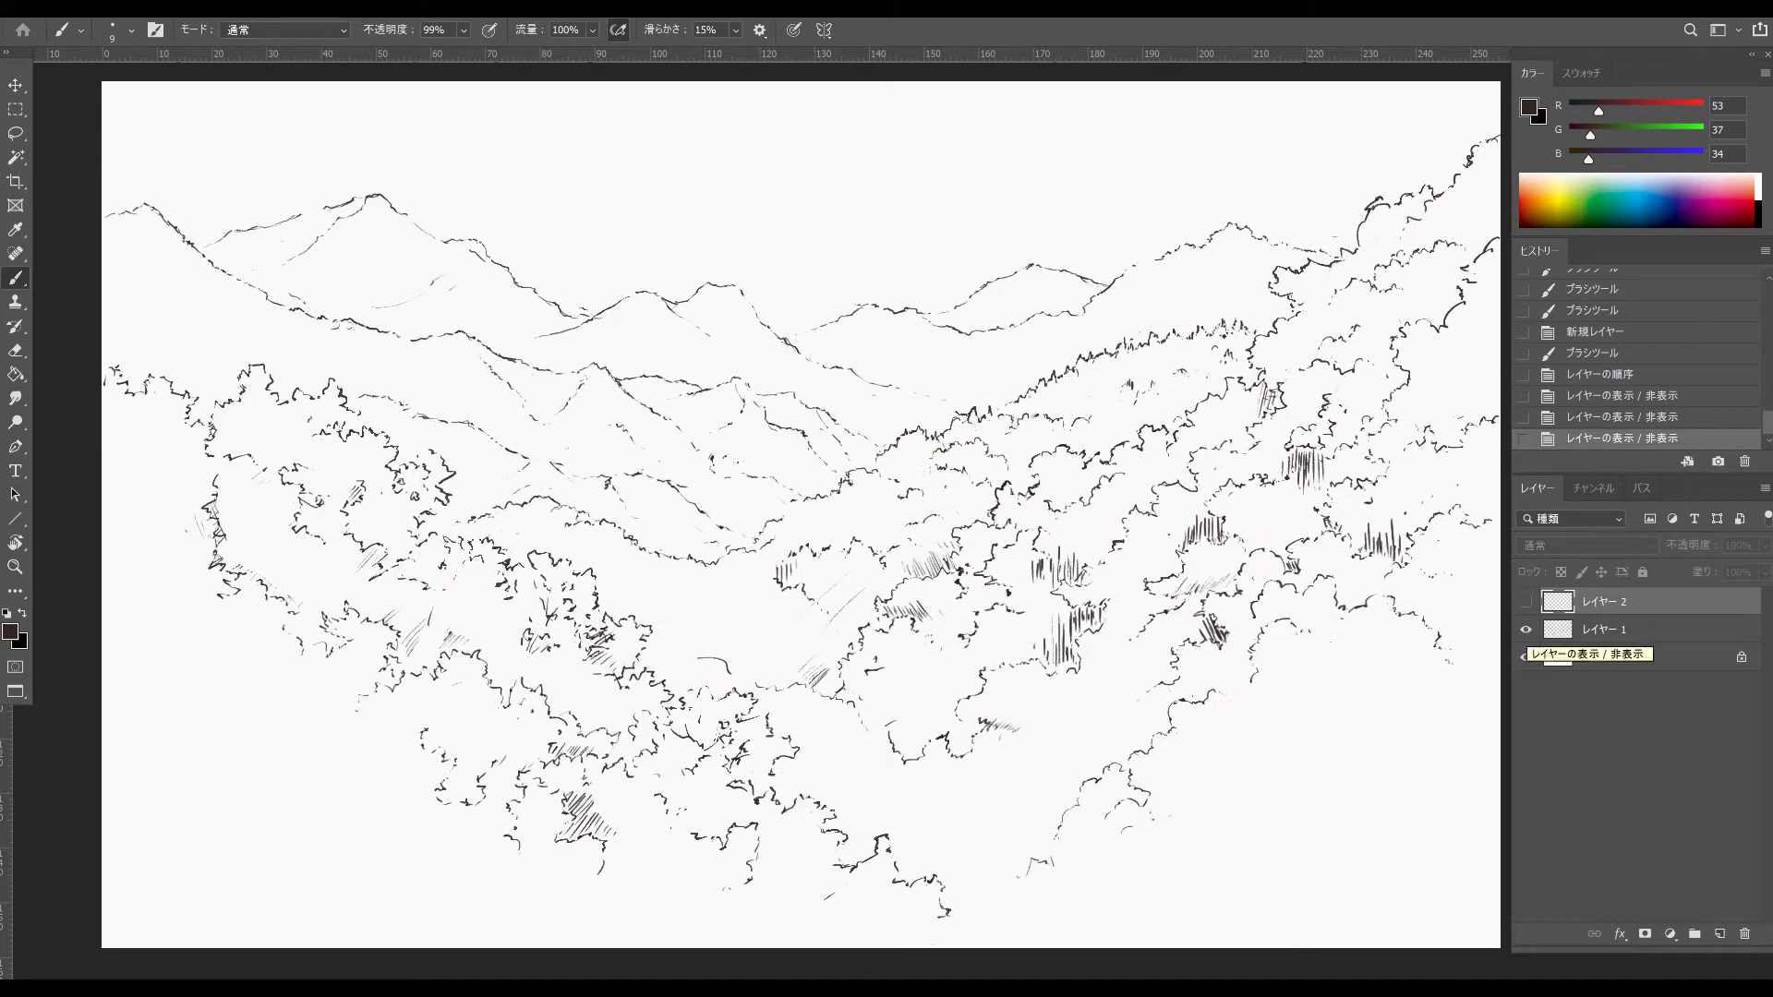
pyautogui.click(1525, 601)
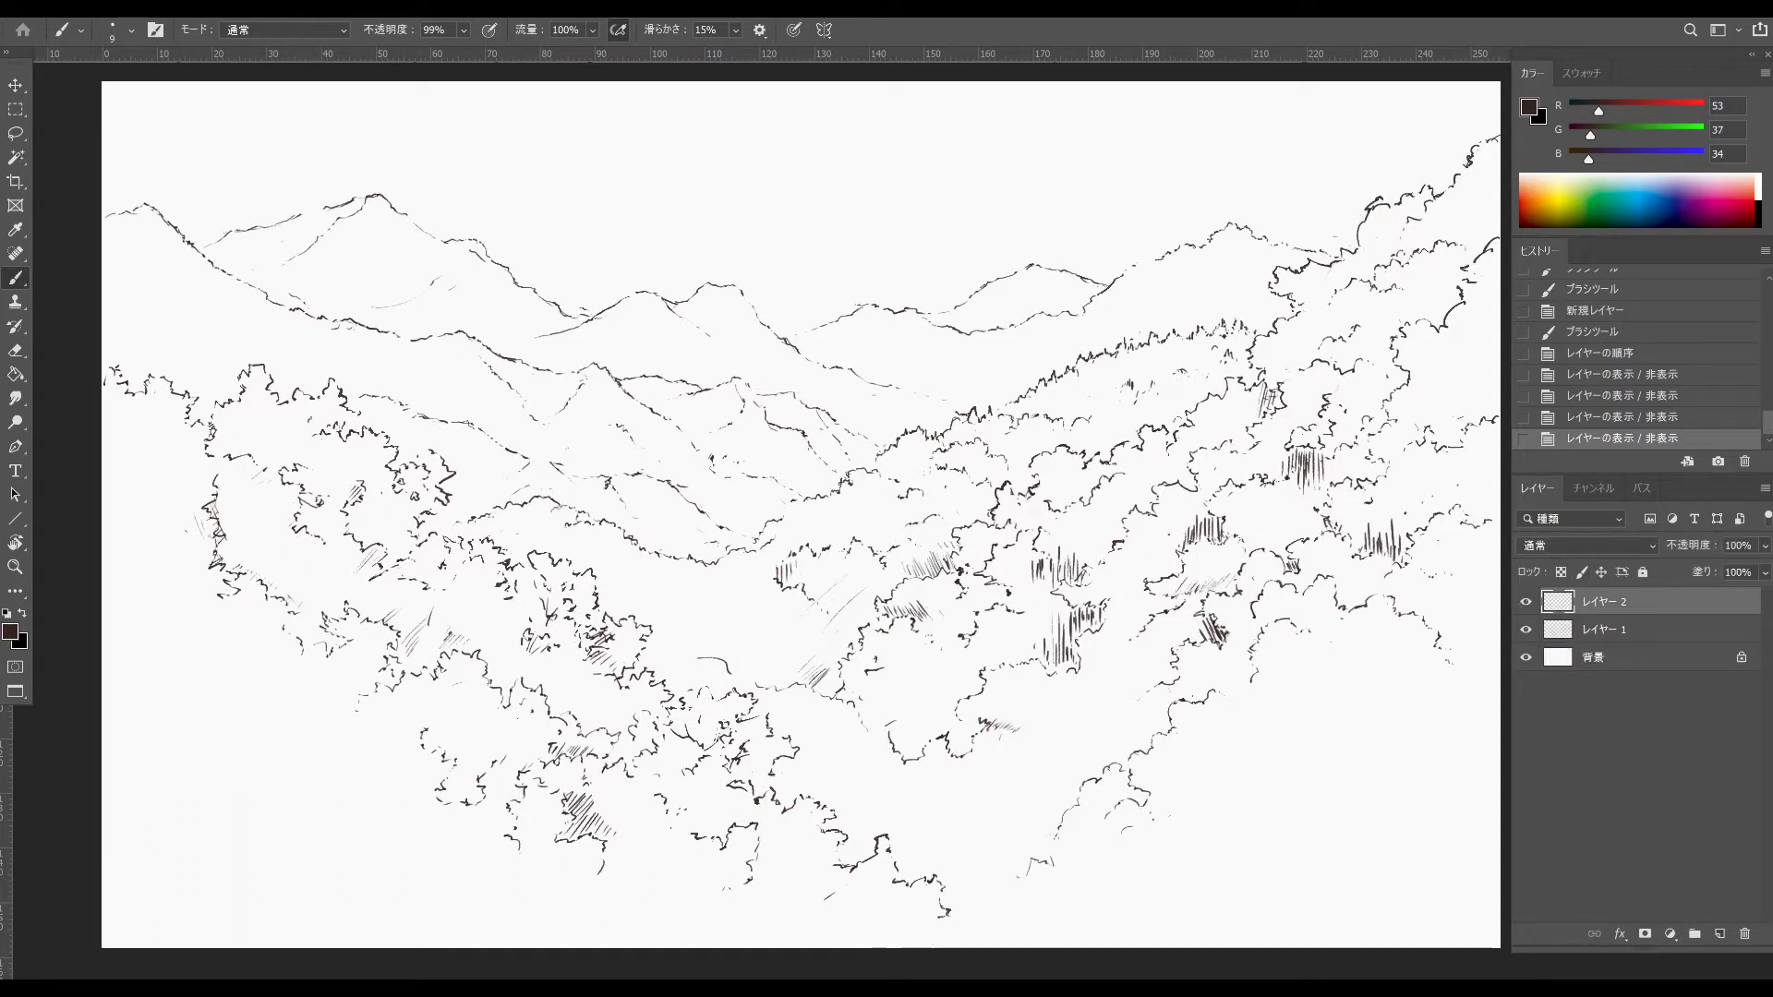
pyautogui.click(1586, 545)
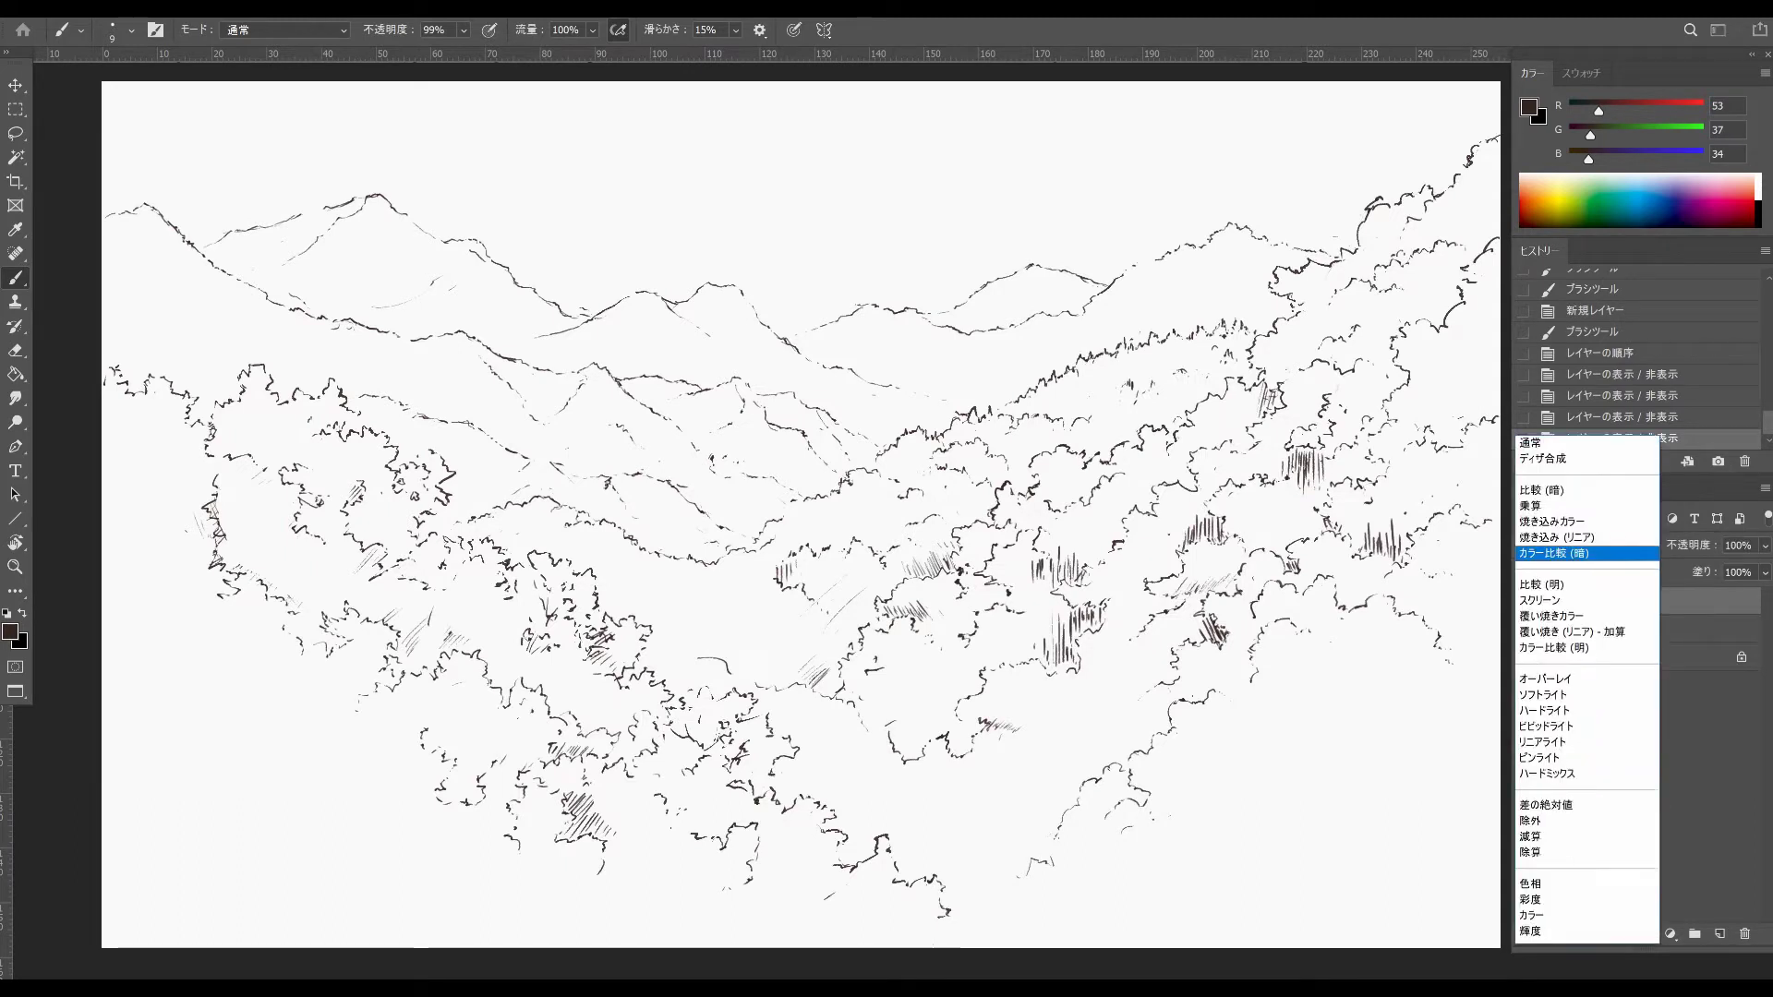
pyautogui.click(1538, 442)
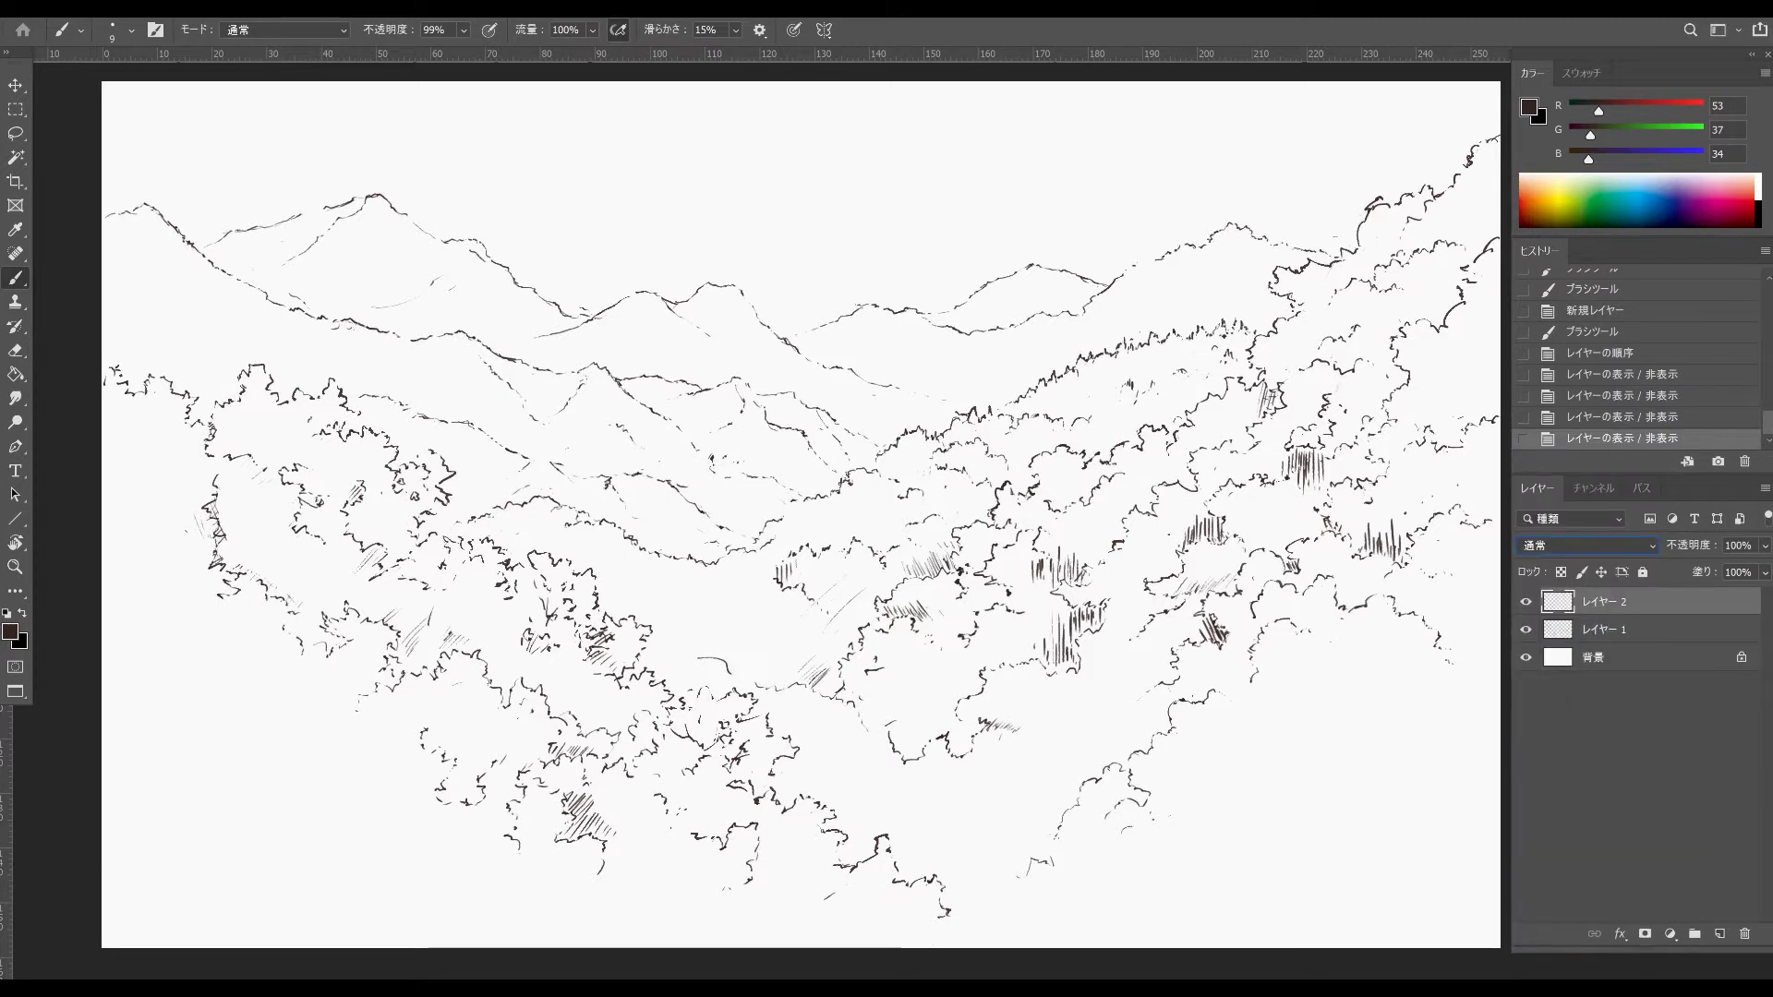
# - Set the brush colour to red e72a12 and trace the two ridge lines of the right-hand hillside down to the valley
pyautogui.moveTo(1544, 202); pyautogui.dragTo(1523, 201)
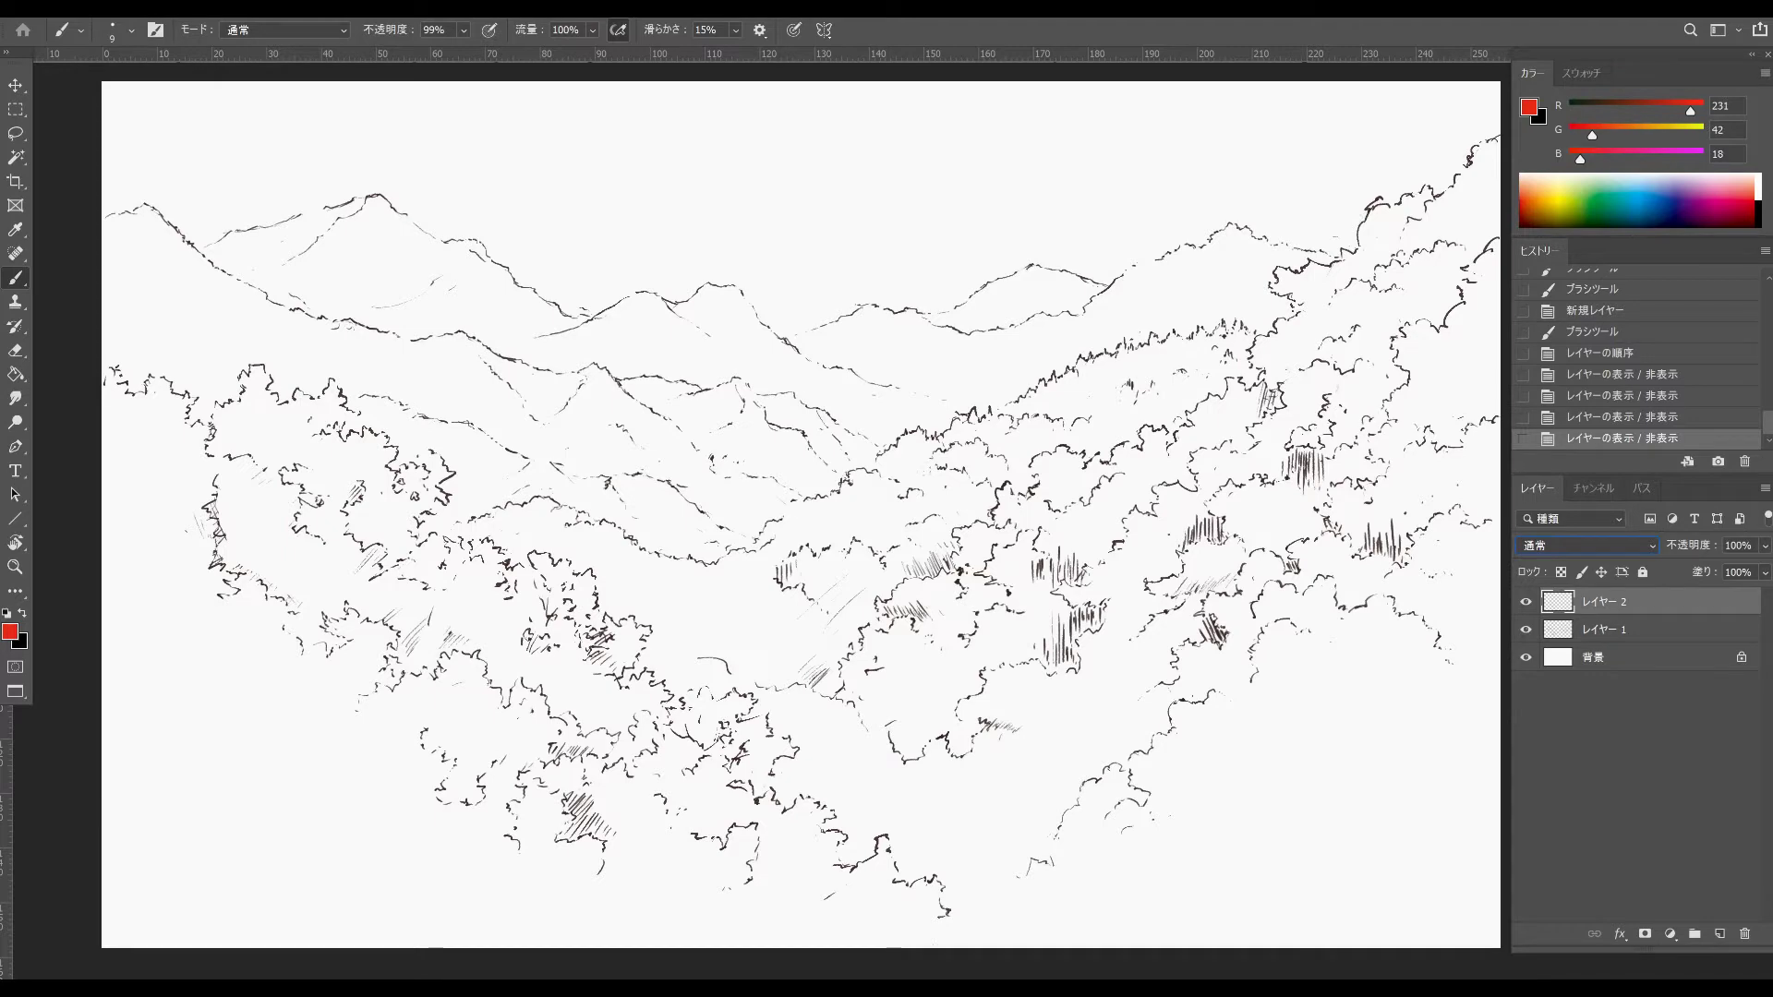
pyautogui.click(1529, 107)
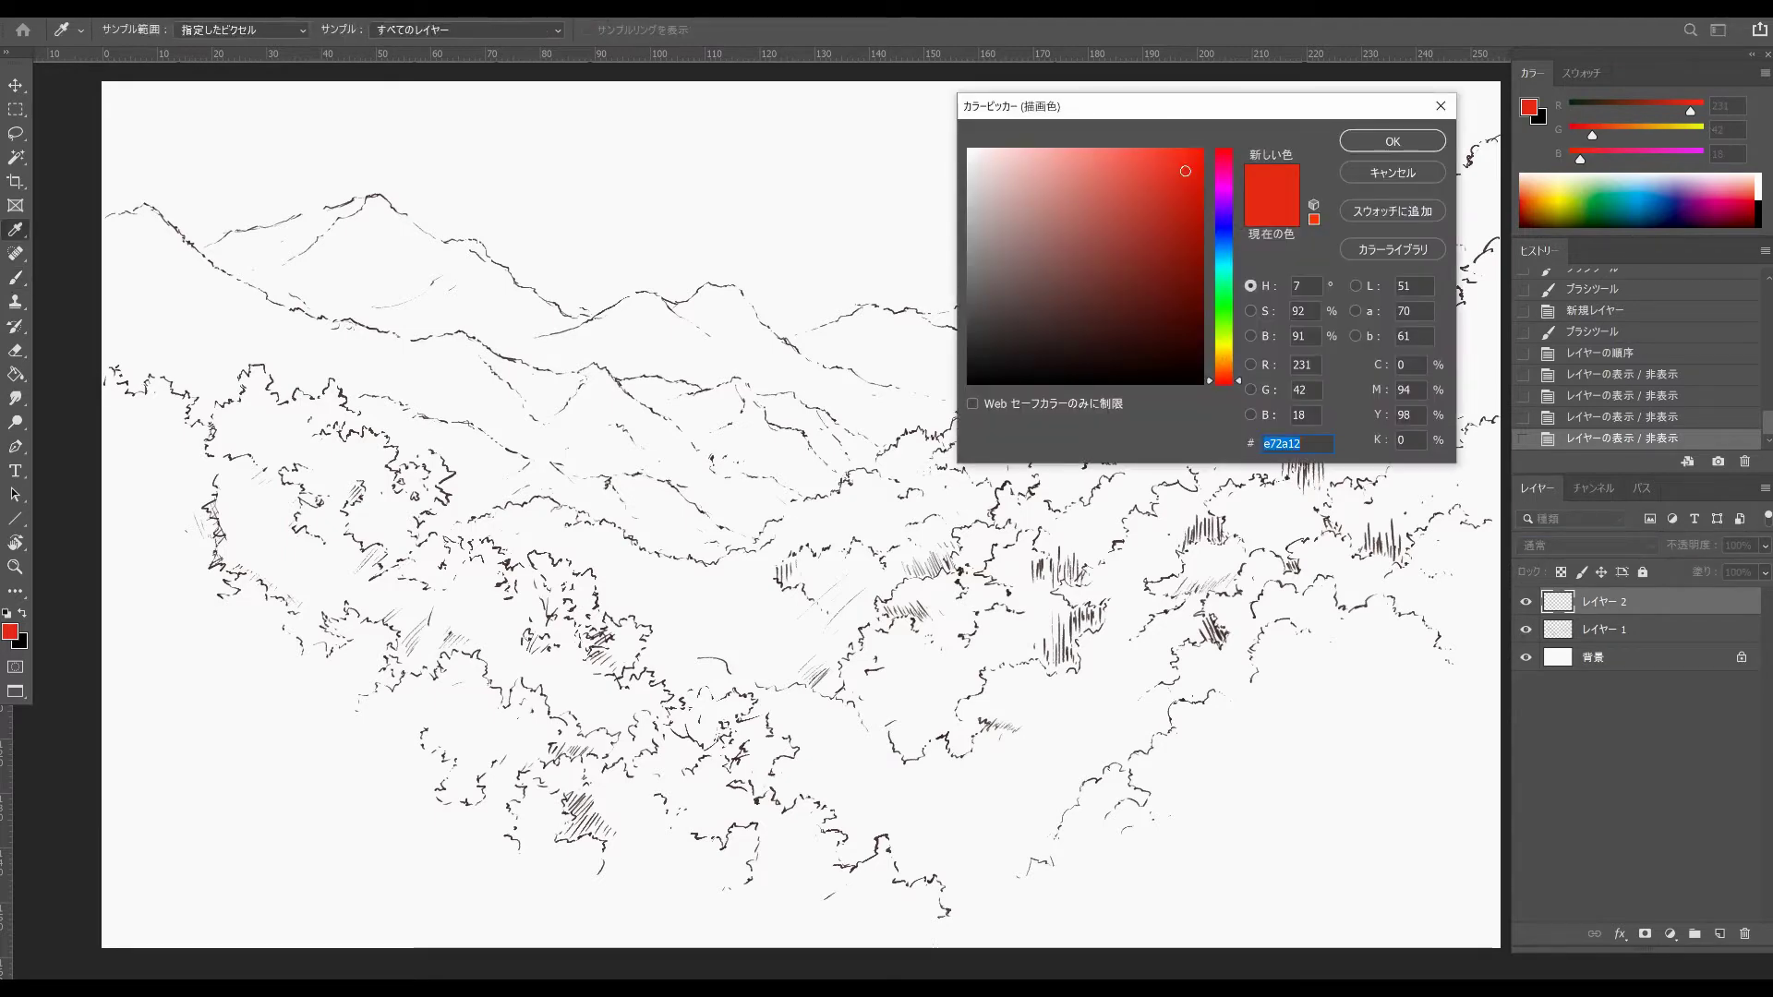
pyautogui.press('Return')
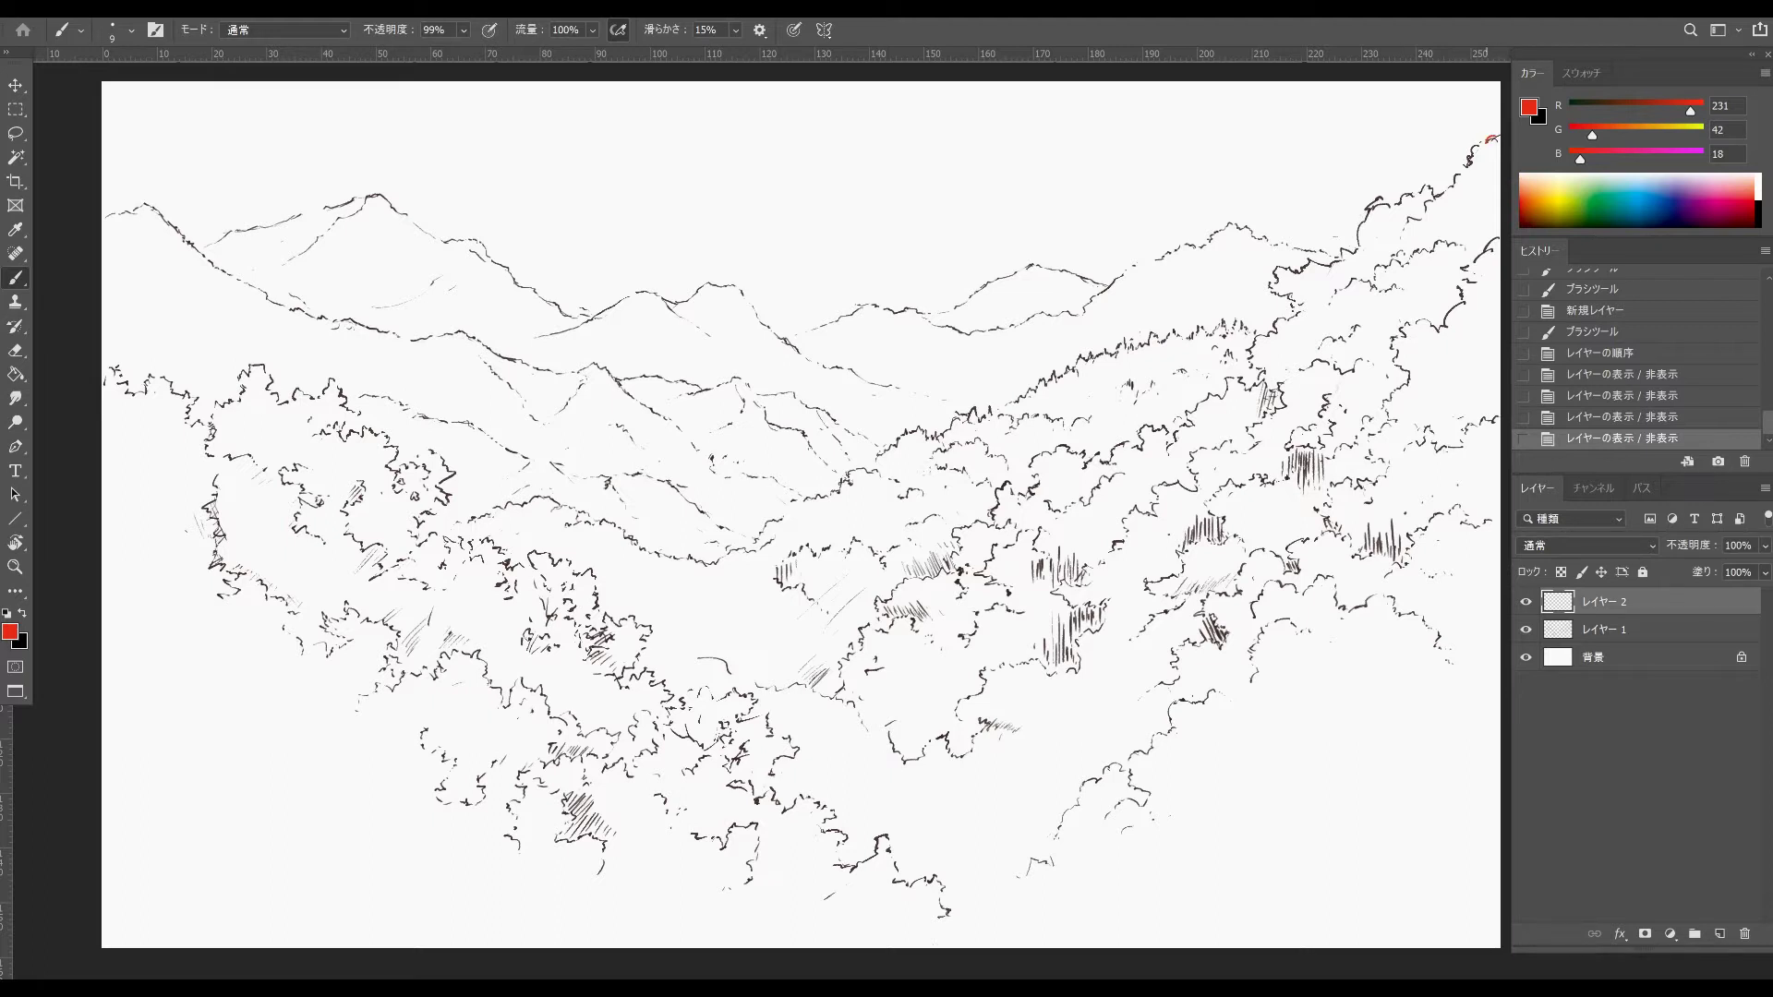
pyautogui.moveTo(1461, 168)
pyautogui.mouseDown()
pyautogui.moveTo(1279, 295)
pyautogui.moveTo(1246, 358)
pyautogui.moveTo(887, 591)
pyautogui.moveTo(802, 691)
pyautogui.moveTo(699, 657)
pyautogui.mouseUp()
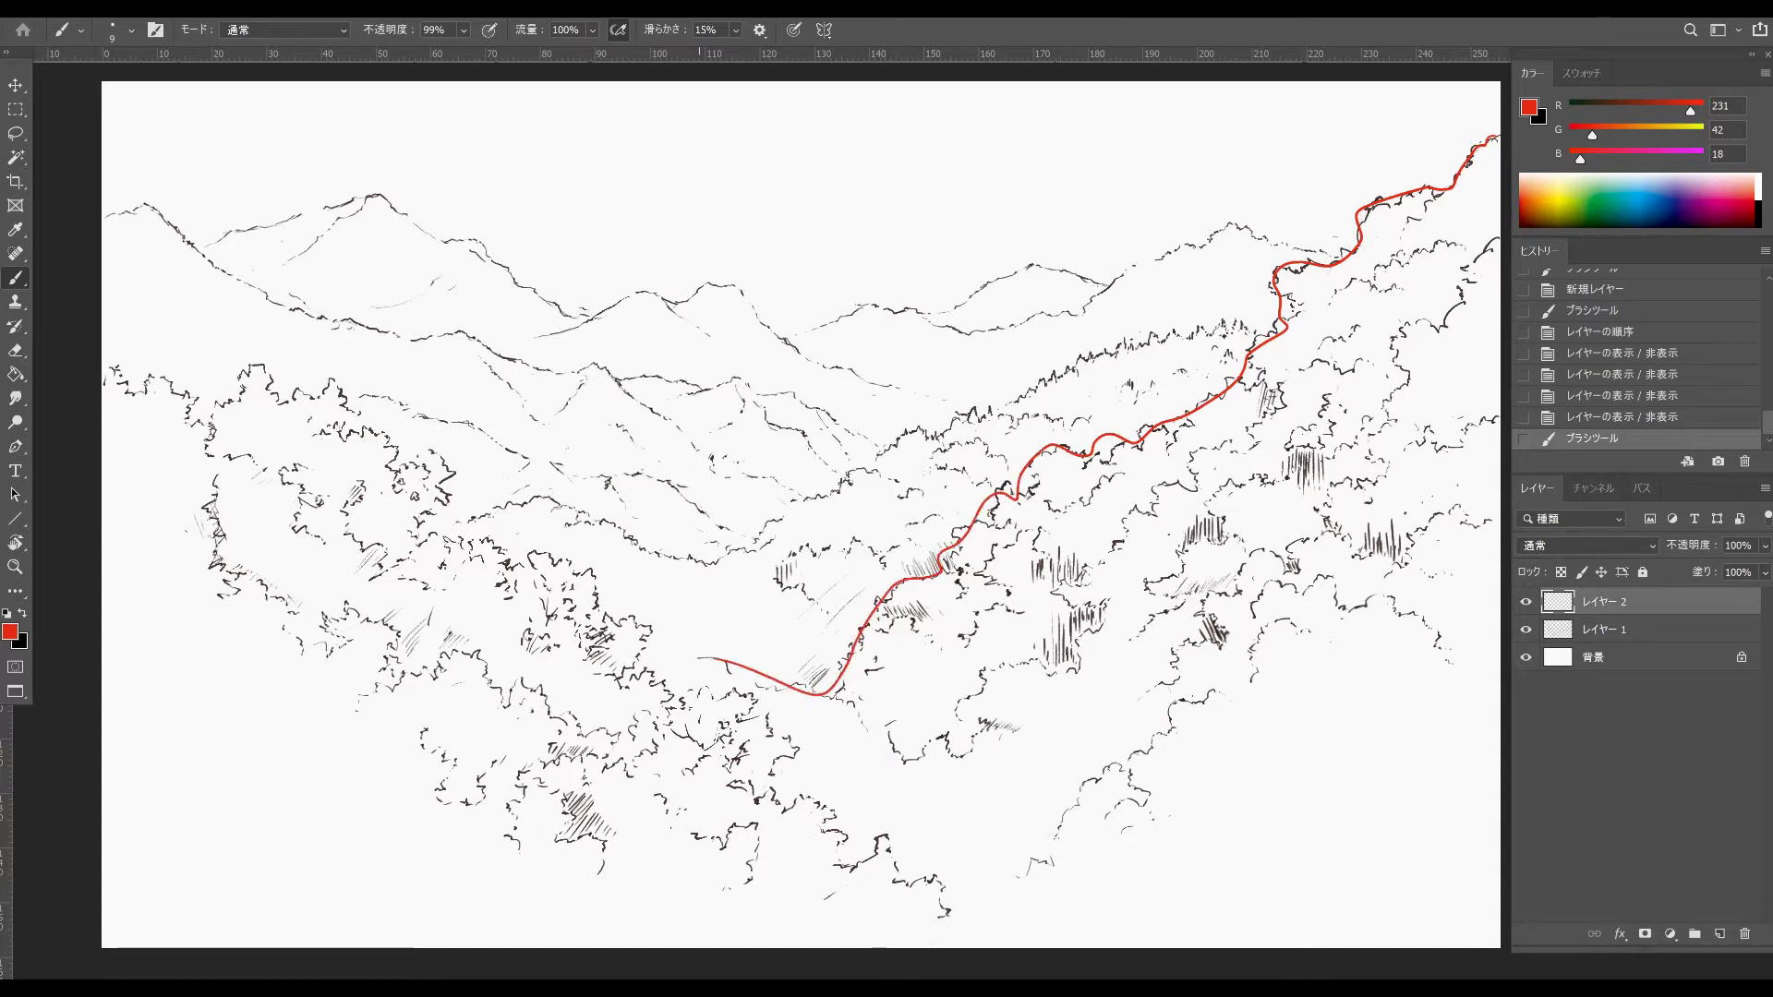
pyautogui.moveTo(510, 506)
pyautogui.mouseDown()
pyautogui.moveTo(770, 556)
pyautogui.moveTo(975, 408)
pyautogui.moveTo(1253, 325)
pyautogui.mouseUp()
# - Mark the right-hand middle ground with diagonal red hatch strokes and outline its lower edge along the trees
pyautogui.moveTo(787, 667); pyautogui.dragTo(886, 501)
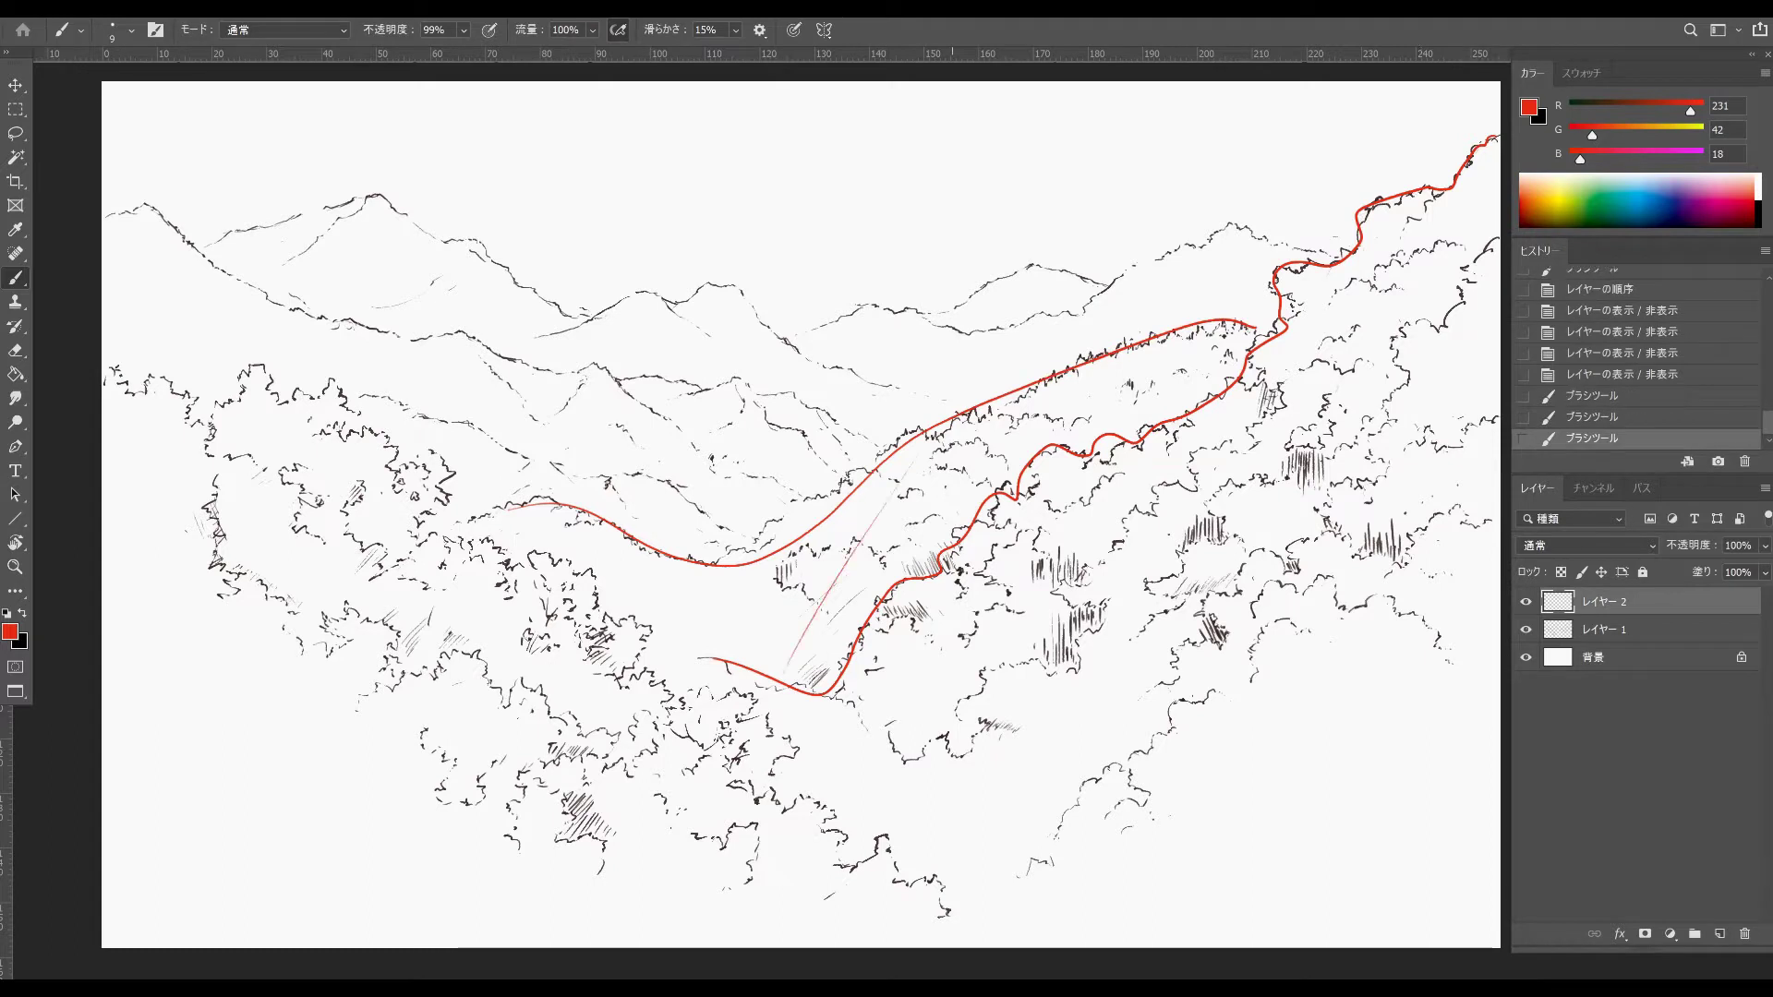
pyautogui.moveTo(1005, 540); pyautogui.dragTo(1075, 457)
pyautogui.moveTo(1077, 454); pyautogui.dragTo(1144, 382)
pyautogui.moveTo(1484, 519)
pyautogui.mouseDown()
pyautogui.moveTo(1360, 506)
pyautogui.moveTo(1265, 550)
pyautogui.moveTo(1084, 792)
pyautogui.moveTo(987, 882)
pyautogui.mouseUp()
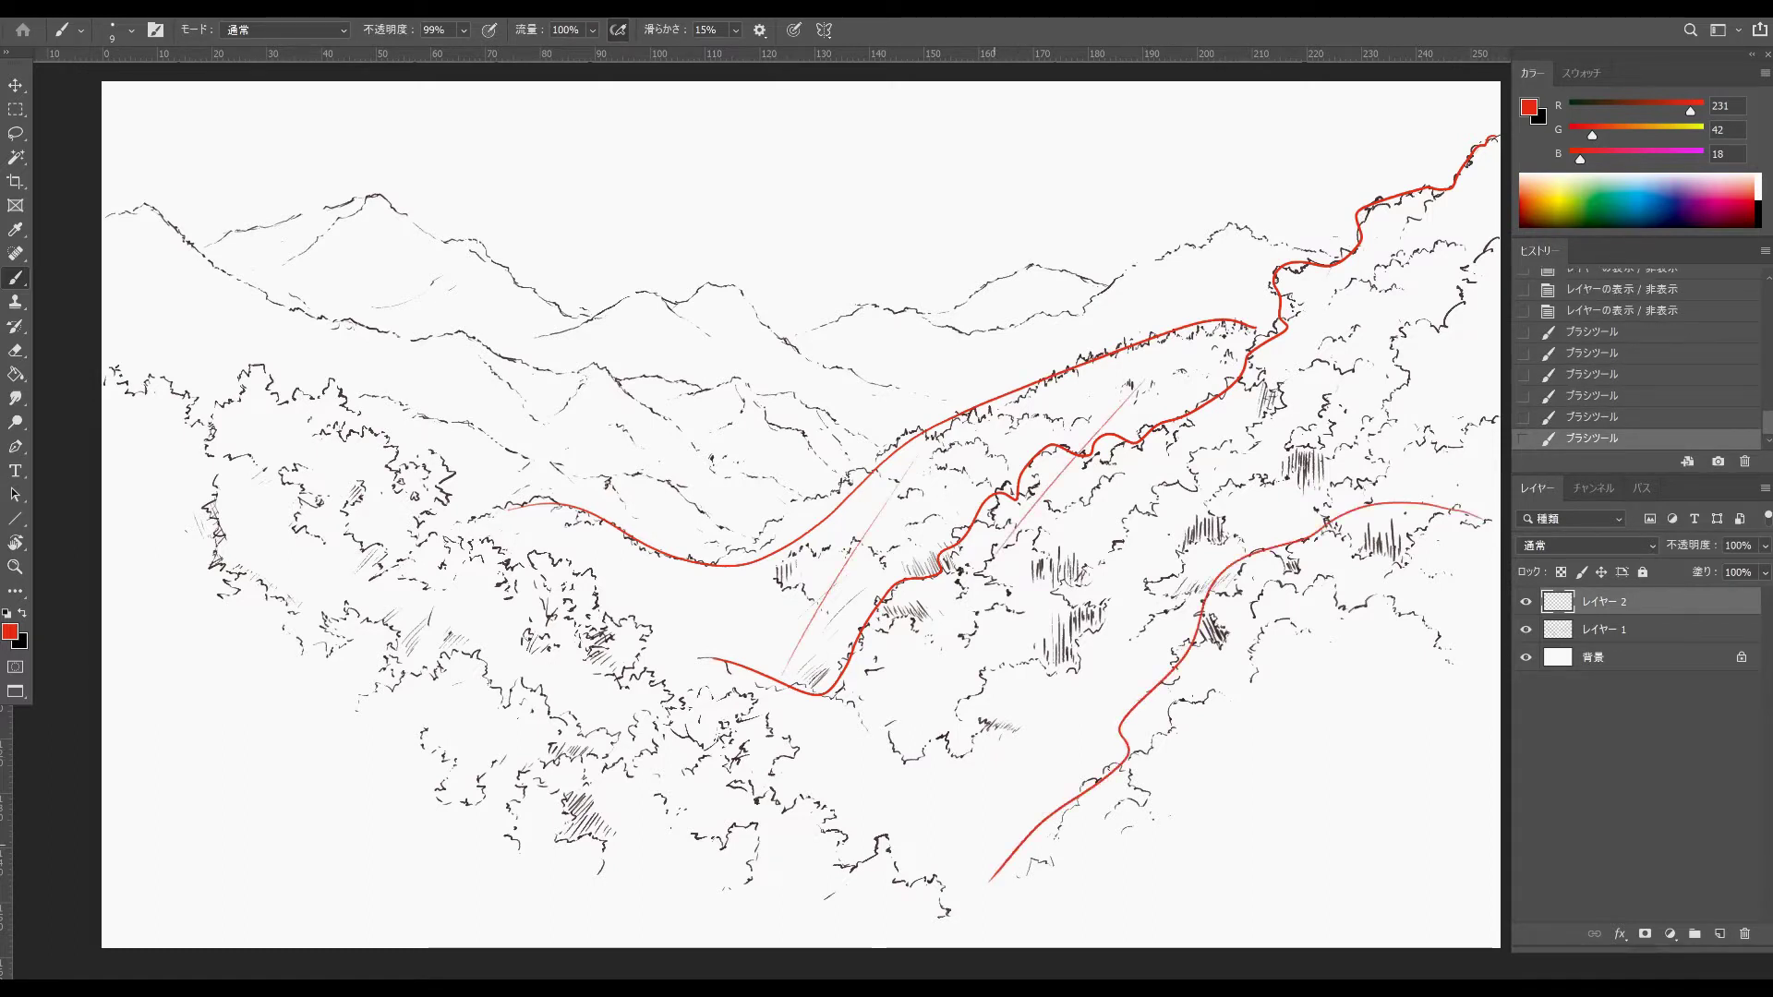
pyautogui.moveTo(1164, 384); pyautogui.dragTo(971, 750)
pyautogui.moveTo(1299, 346); pyautogui.dragTo(997, 811)
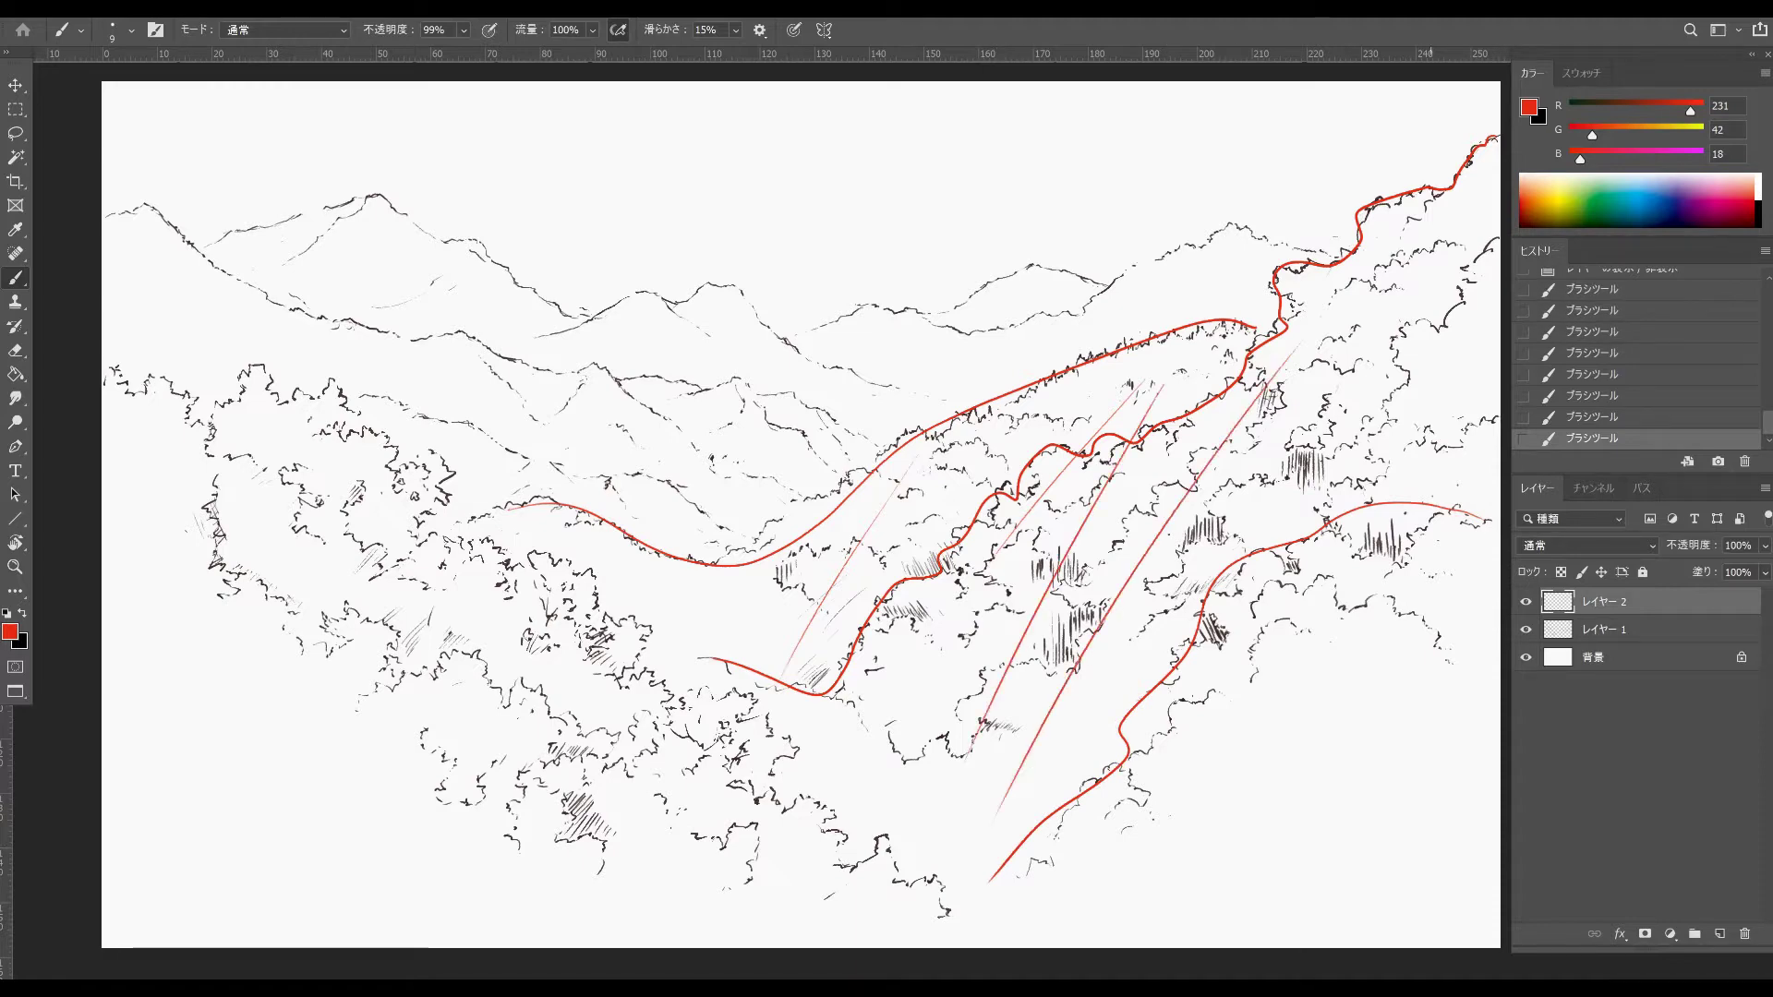
pyautogui.moveTo(1418, 288); pyautogui.dragTo(1182, 632)
pyautogui.moveTo(1465, 241); pyautogui.dragTo(1346, 476)
pyautogui.moveTo(1490, 280); pyautogui.dragTo(1432, 413)
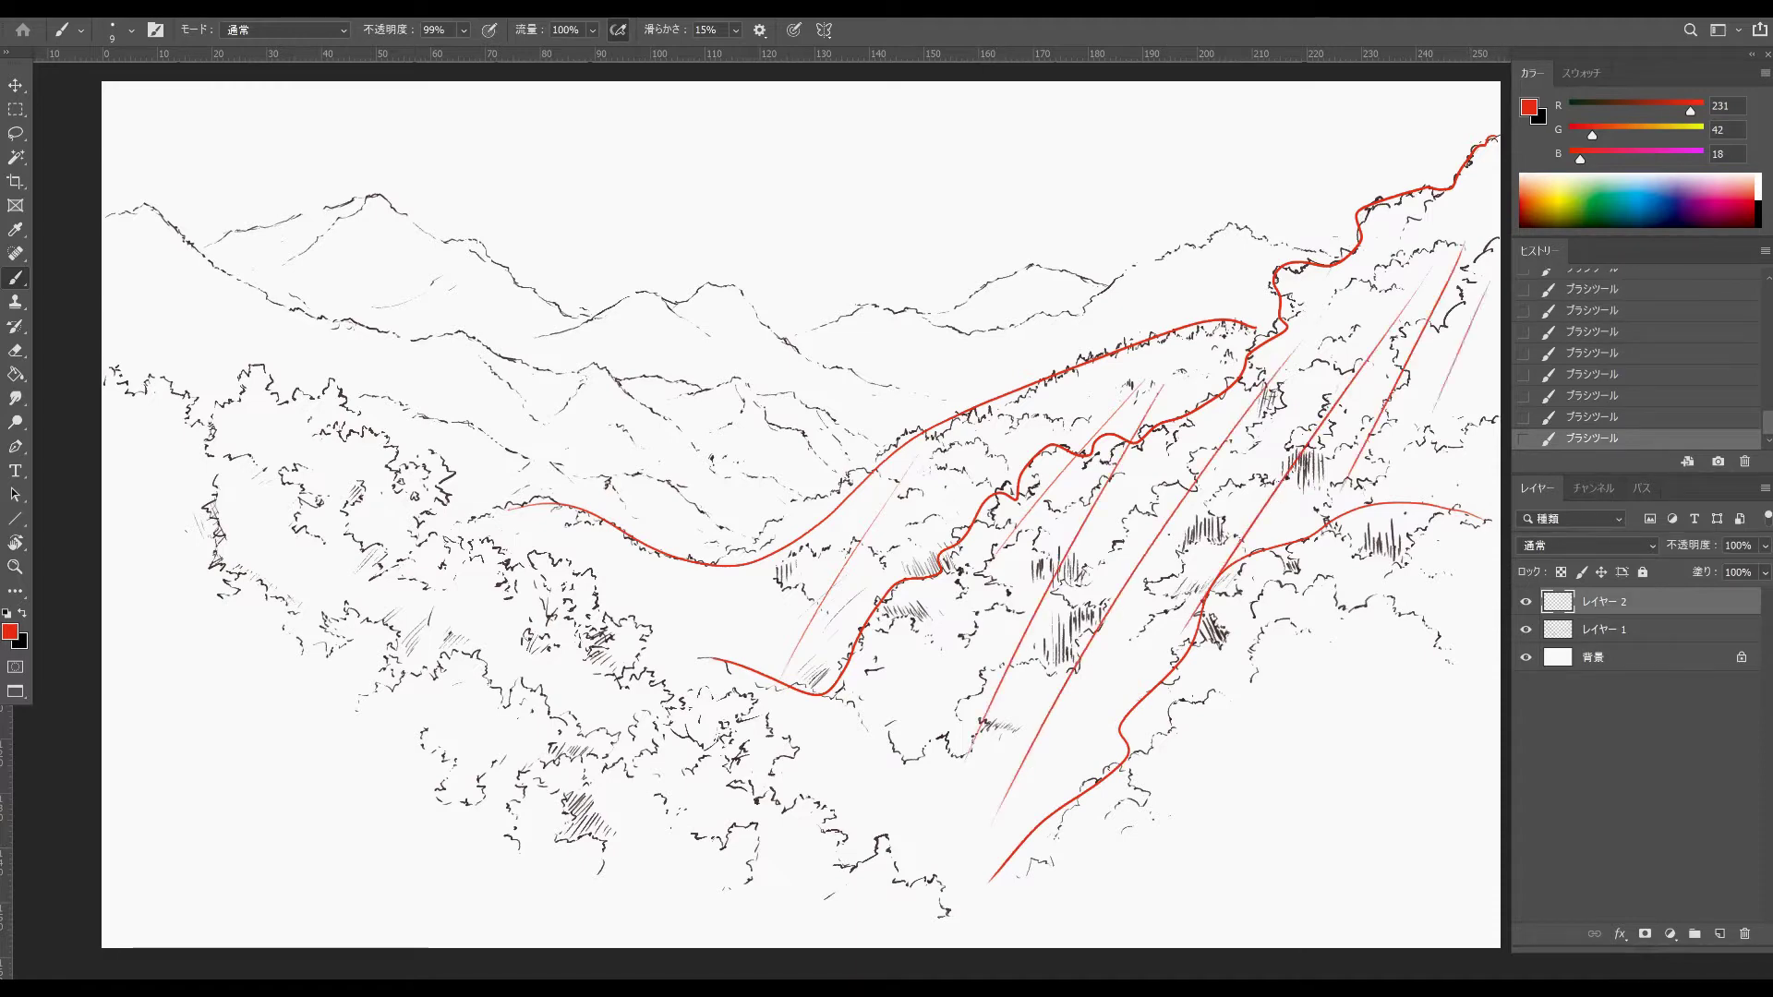
# - Set the brush colour to blue 121ce7 and hatch the lower-right foreground with four diagonal strokes
pyautogui.press('i')
pyautogui.click(10, 630)
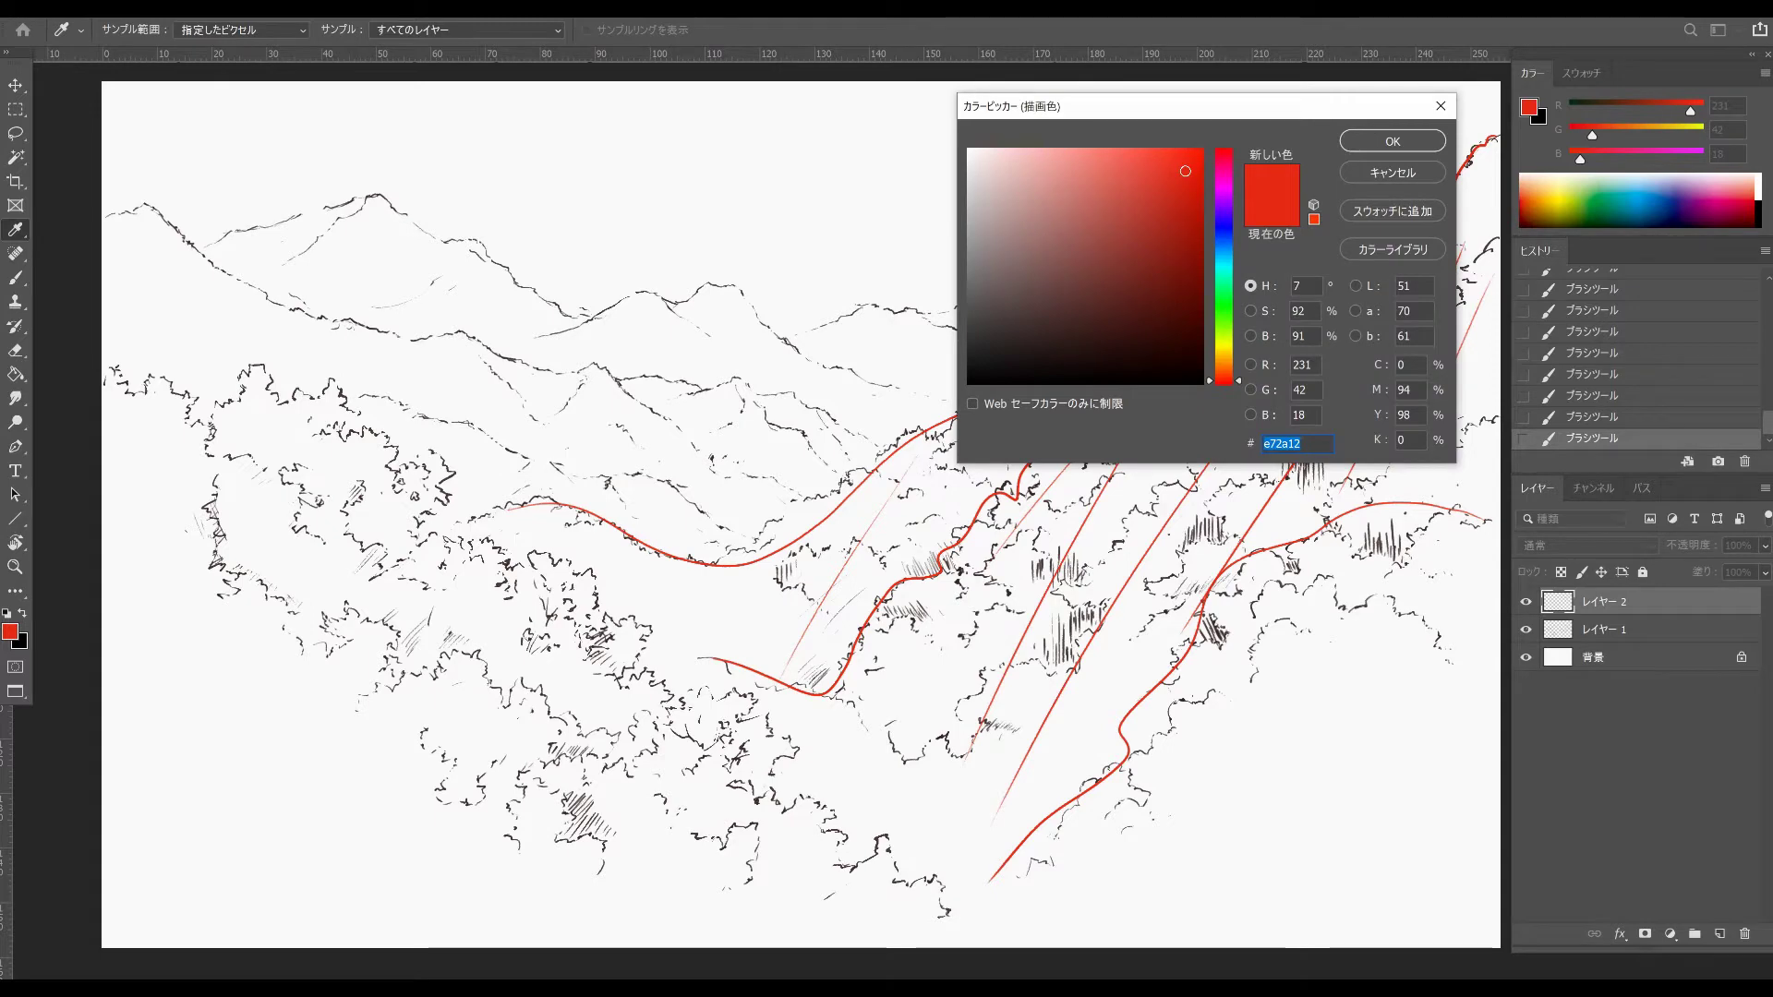
pyautogui.write('121ce7')
pyautogui.press('Return')
pyautogui.press('b')
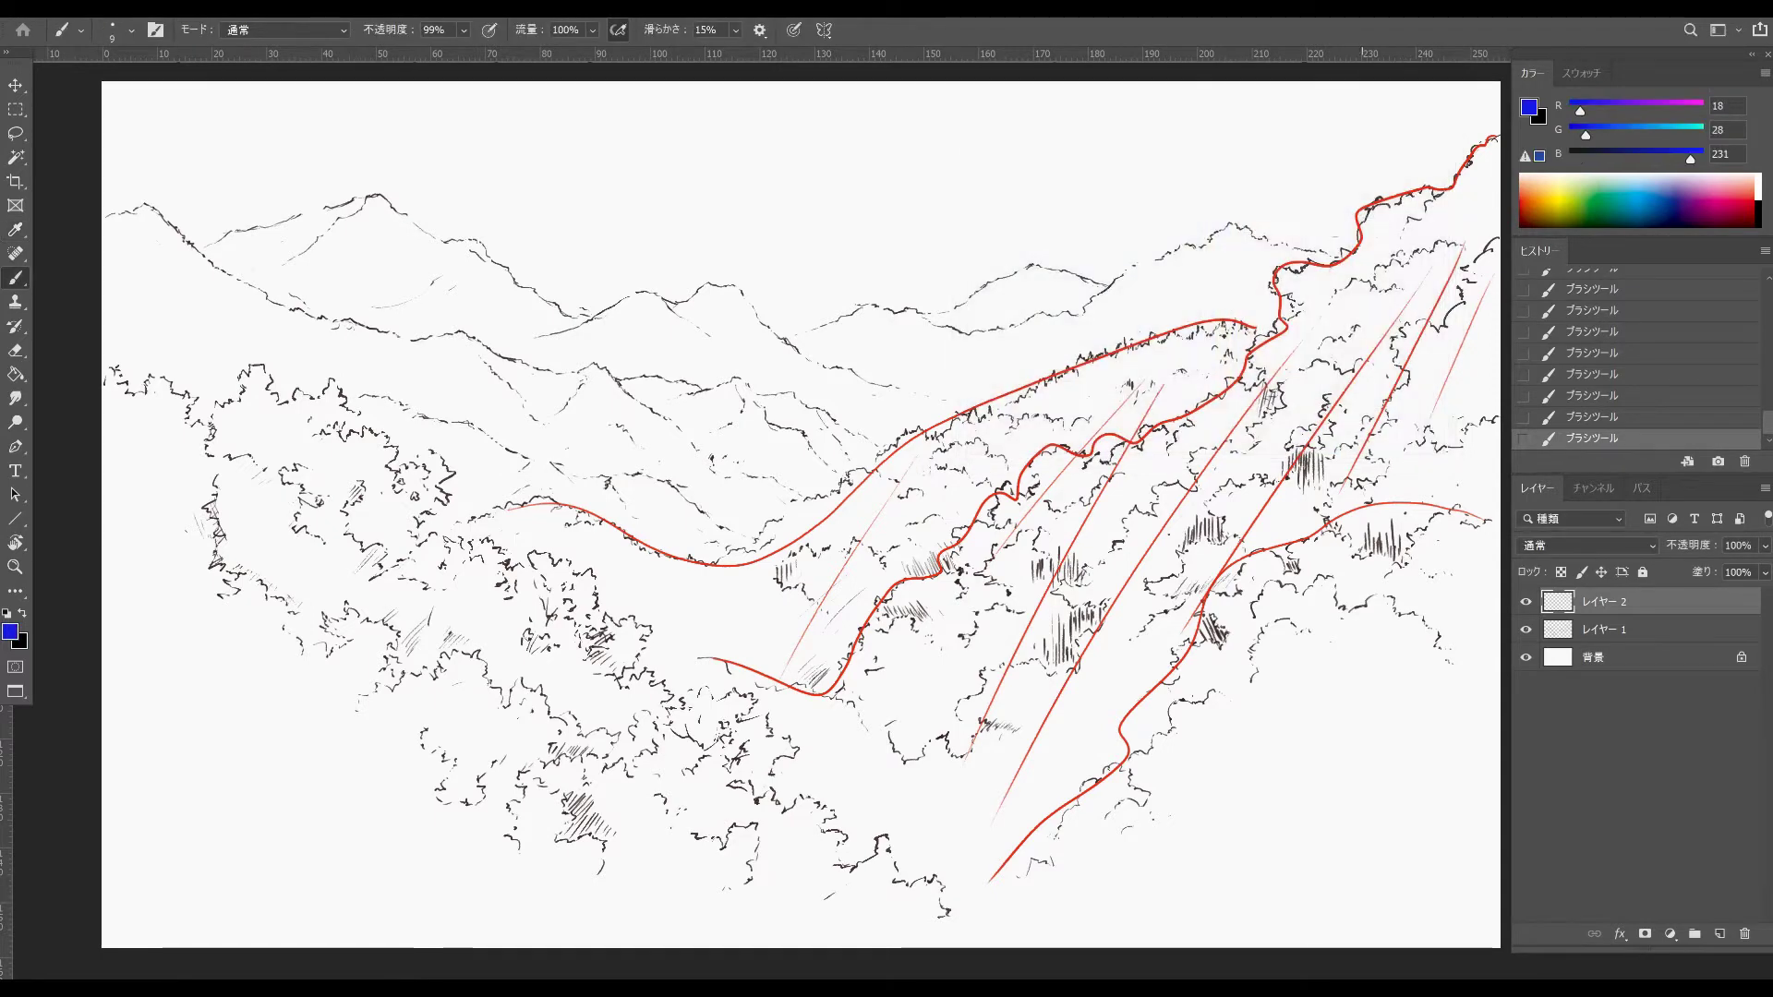
pyautogui.moveTo(1360, 584); pyautogui.dragTo(1080, 897)
pyautogui.moveTo(1454, 554); pyautogui.dragTo(1149, 914)
pyautogui.moveTo(1462, 664); pyautogui.dragTo(1230, 928)
pyautogui.moveTo(1468, 761); pyautogui.dragTo(1344, 912)
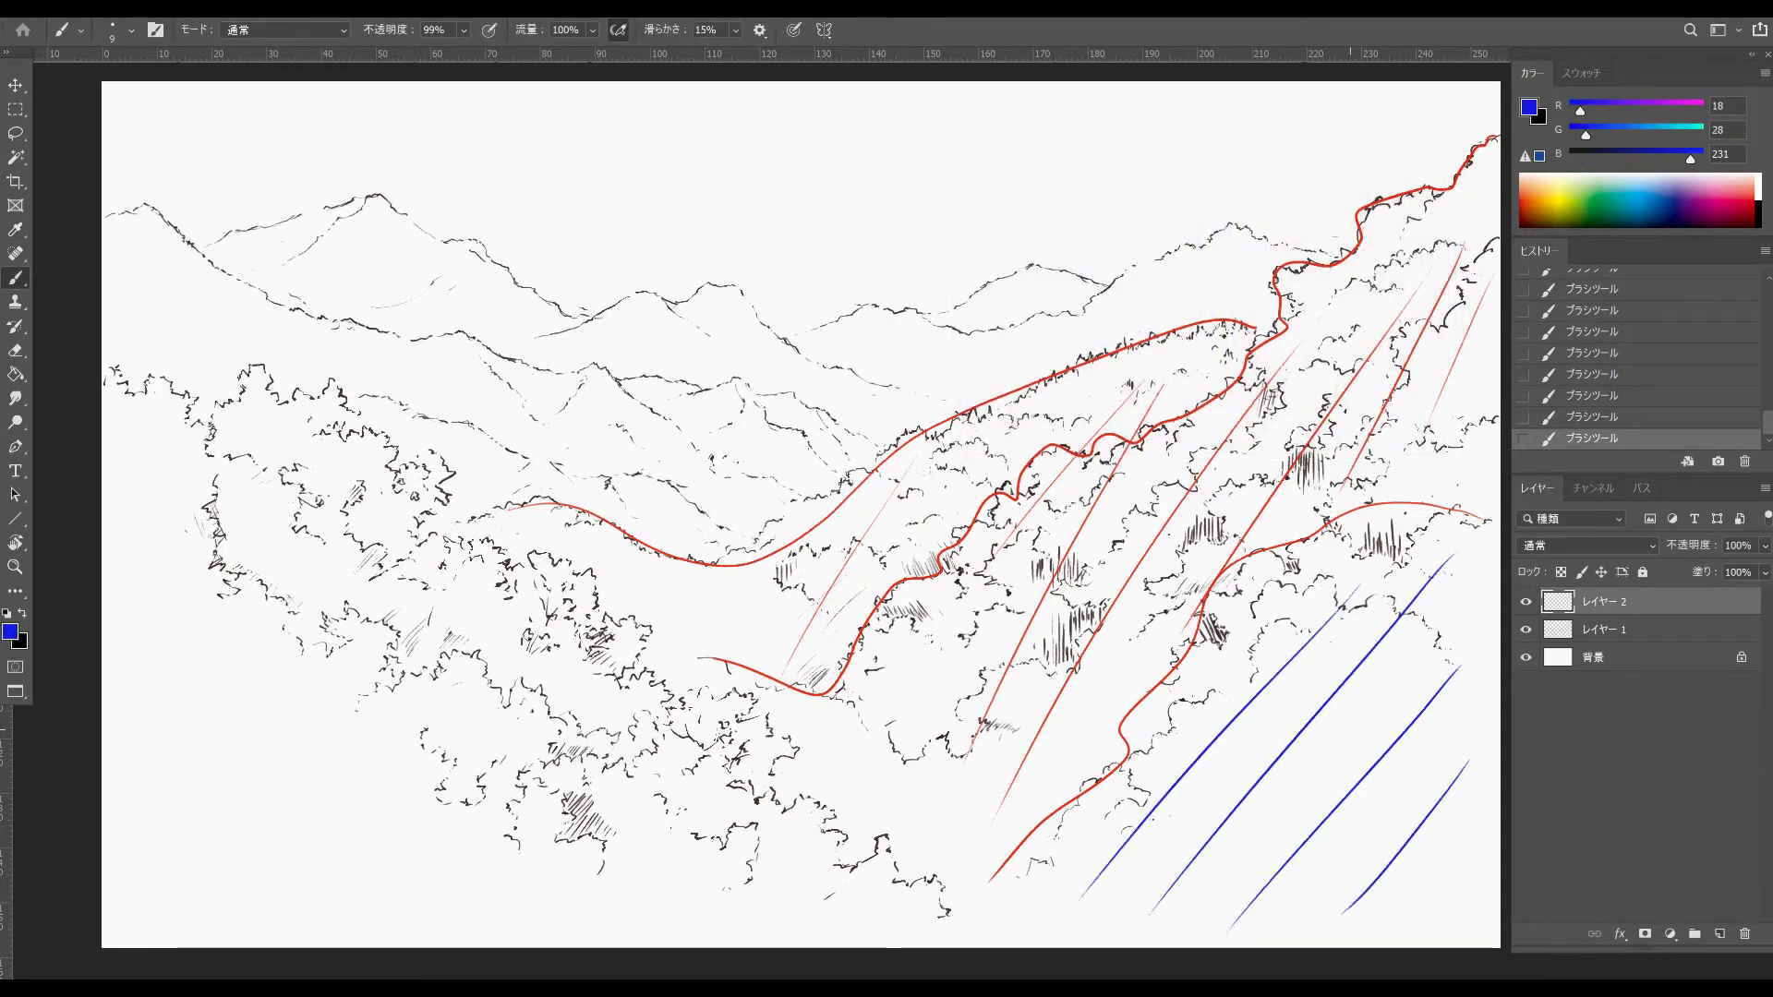
# - Trace the foreground boundary in blue along both slopes and hatch the left foreground with six diagonal strokes
pyautogui.moveTo(1322, 528); pyautogui.dragTo(1484, 236)
pyautogui.moveTo(1335, 488)
pyautogui.mouseDown()
pyautogui.moveTo(1315, 534)
pyautogui.moveTo(949, 913)
pyautogui.moveTo(748, 709)
pyautogui.moveTo(337, 423)
pyautogui.moveTo(101, 374)
pyautogui.mouseUp()
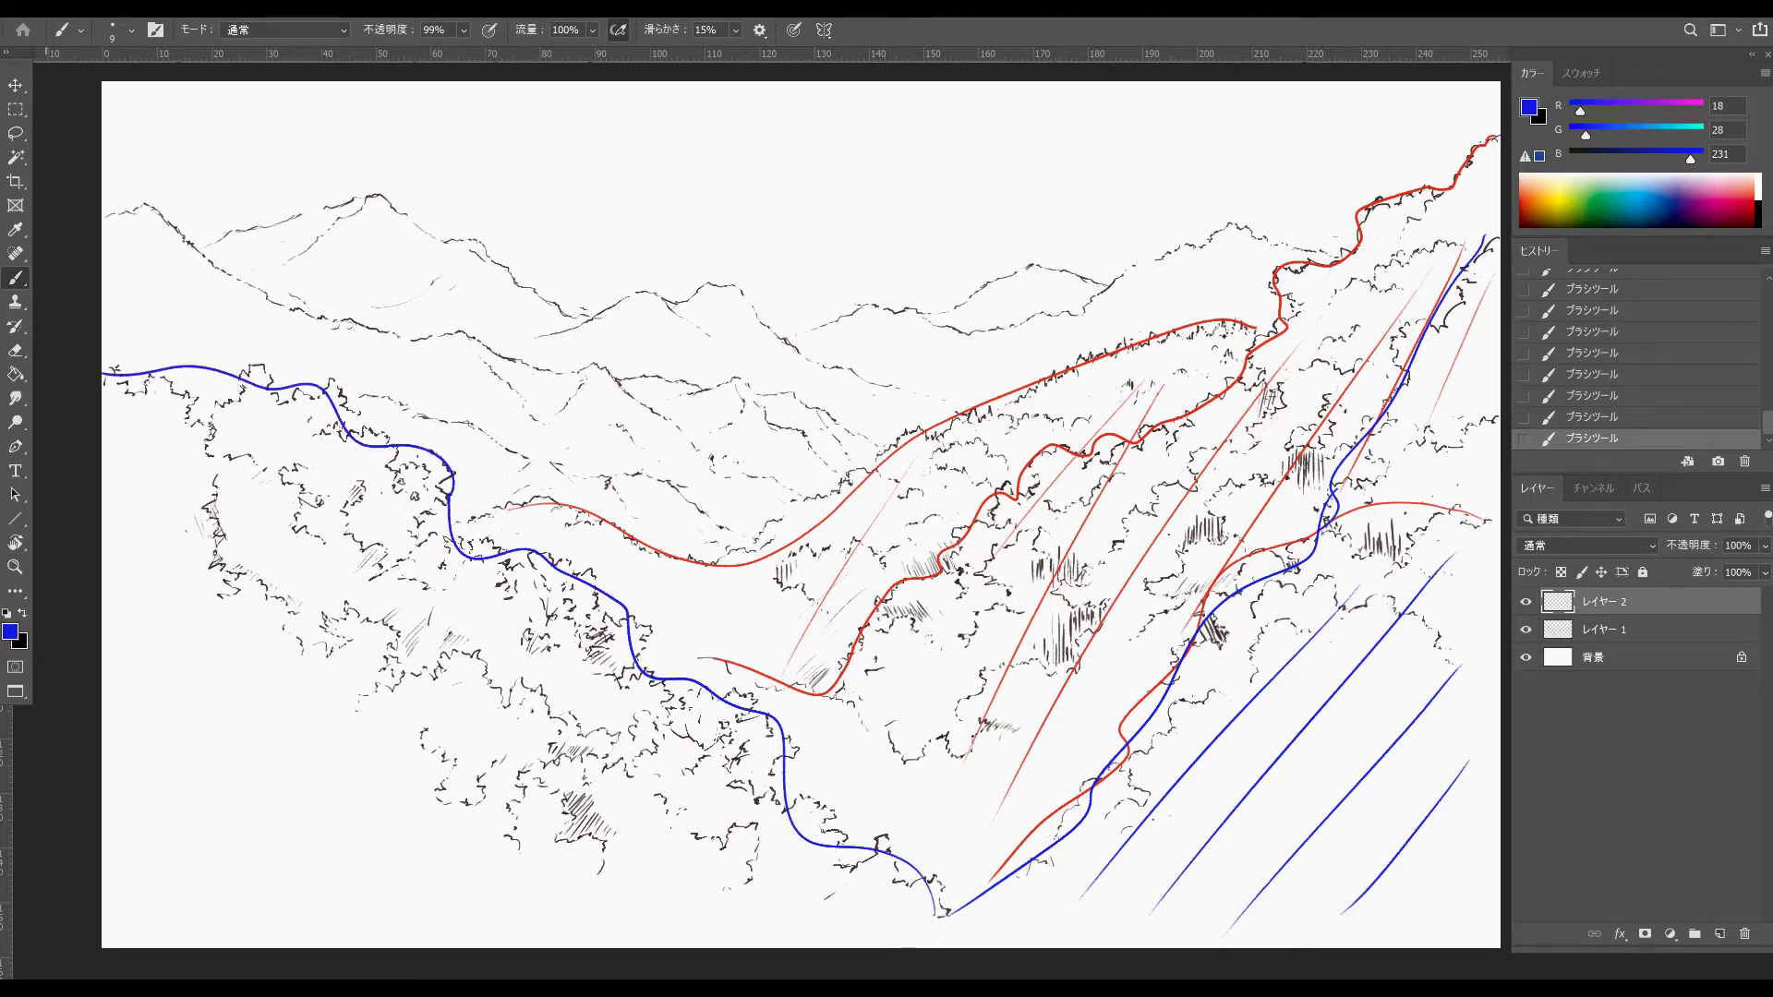
pyautogui.moveTo(354, 518); pyautogui.dragTo(166, 792)
pyautogui.moveTo(480, 600); pyautogui.dragTo(282, 819)
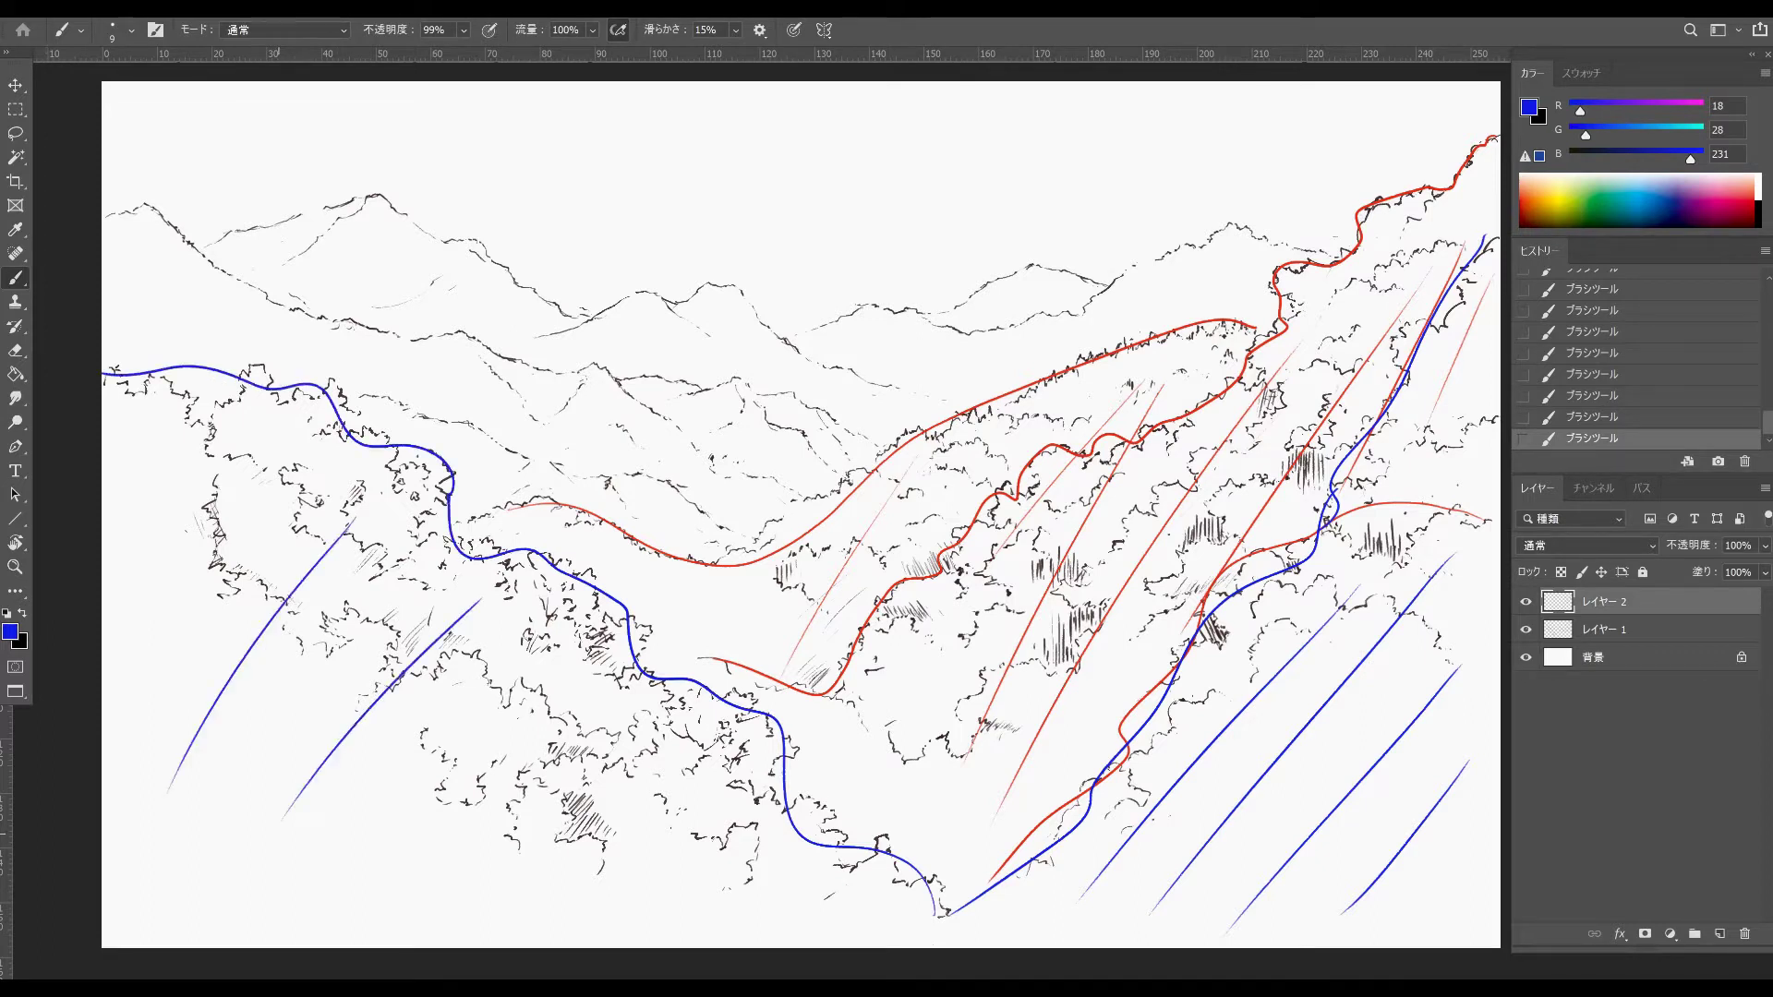
pyautogui.moveTo(560, 593); pyautogui.dragTo(371, 824)
pyautogui.moveTo(602, 659); pyautogui.dragTo(408, 929)
pyautogui.moveTo(673, 697); pyautogui.dragTo(509, 928)
pyautogui.moveTo(752, 759); pyautogui.dragTo(631, 903)
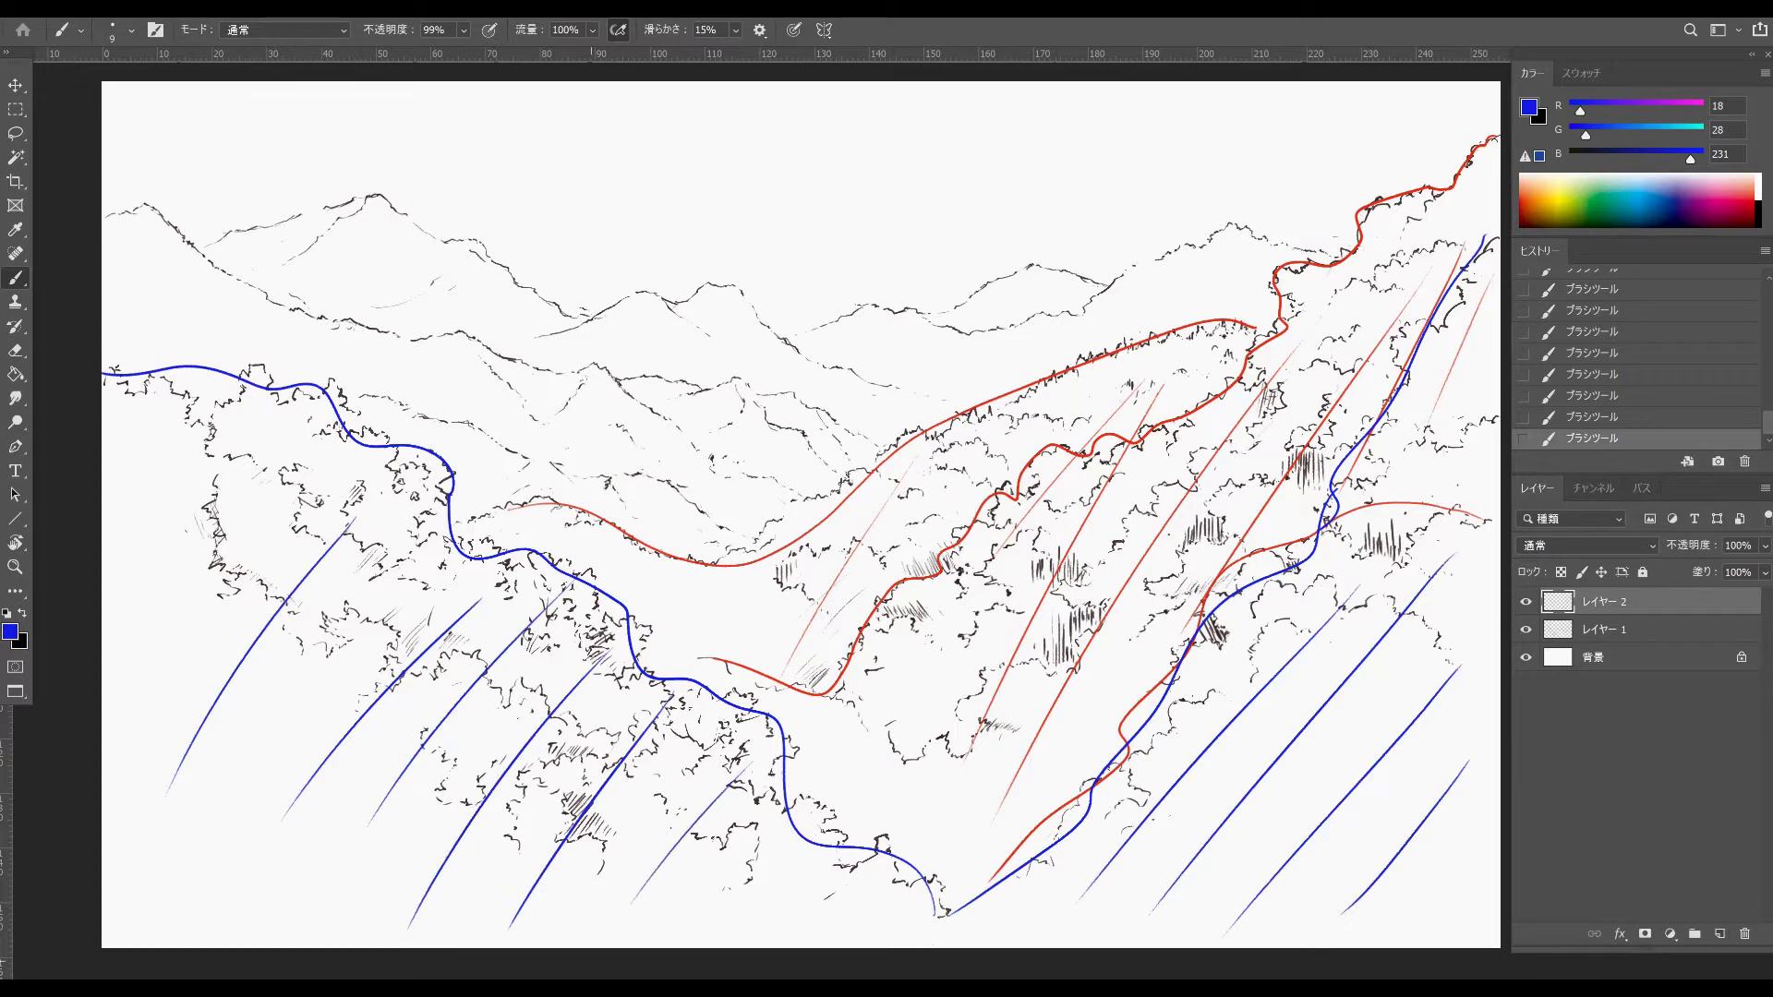
# - Set the brush colour to green 12e721 and trace the skyline of the distant mountains
pyautogui.click(10, 631)
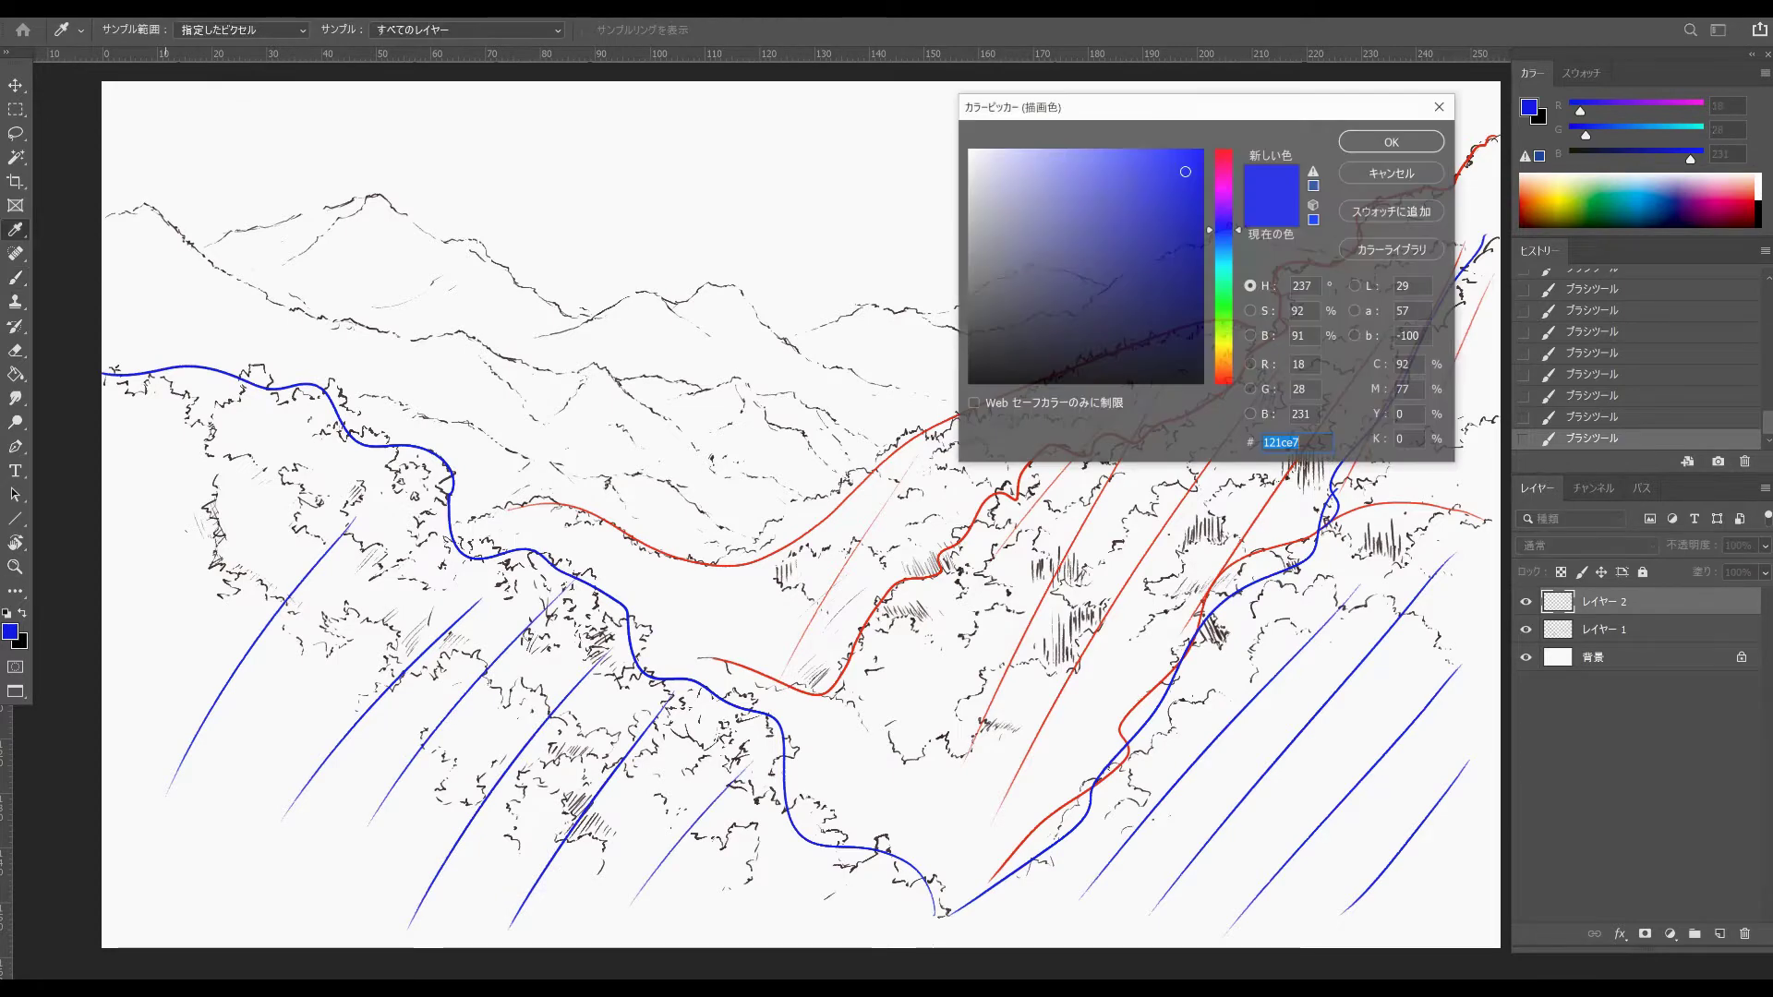
pyautogui.click(1223, 303)
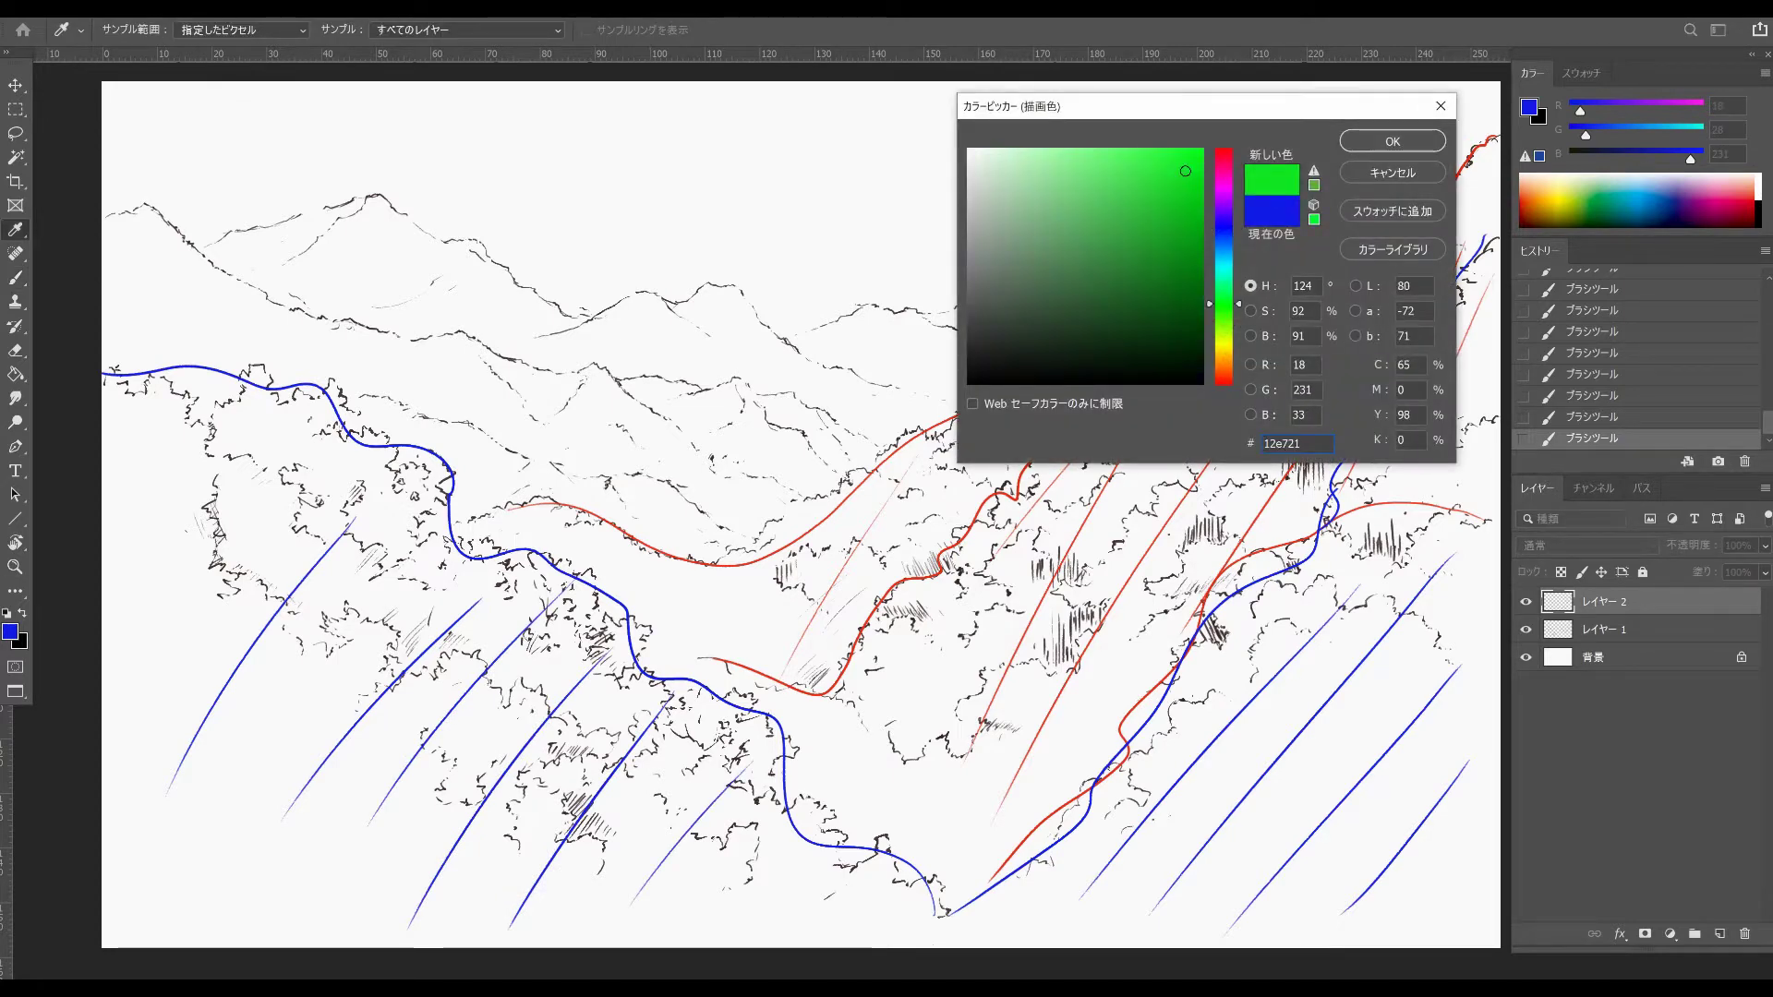
pyautogui.press('Return')
pyautogui.moveTo(117, 199)
pyautogui.mouseDown()
pyautogui.moveTo(180, 222)
pyautogui.moveTo(419, 214)
pyautogui.moveTo(534, 291)
pyautogui.moveTo(814, 326)
pyautogui.moveTo(975, 280)
pyautogui.moveTo(1343, 243)
pyautogui.mouseUp()
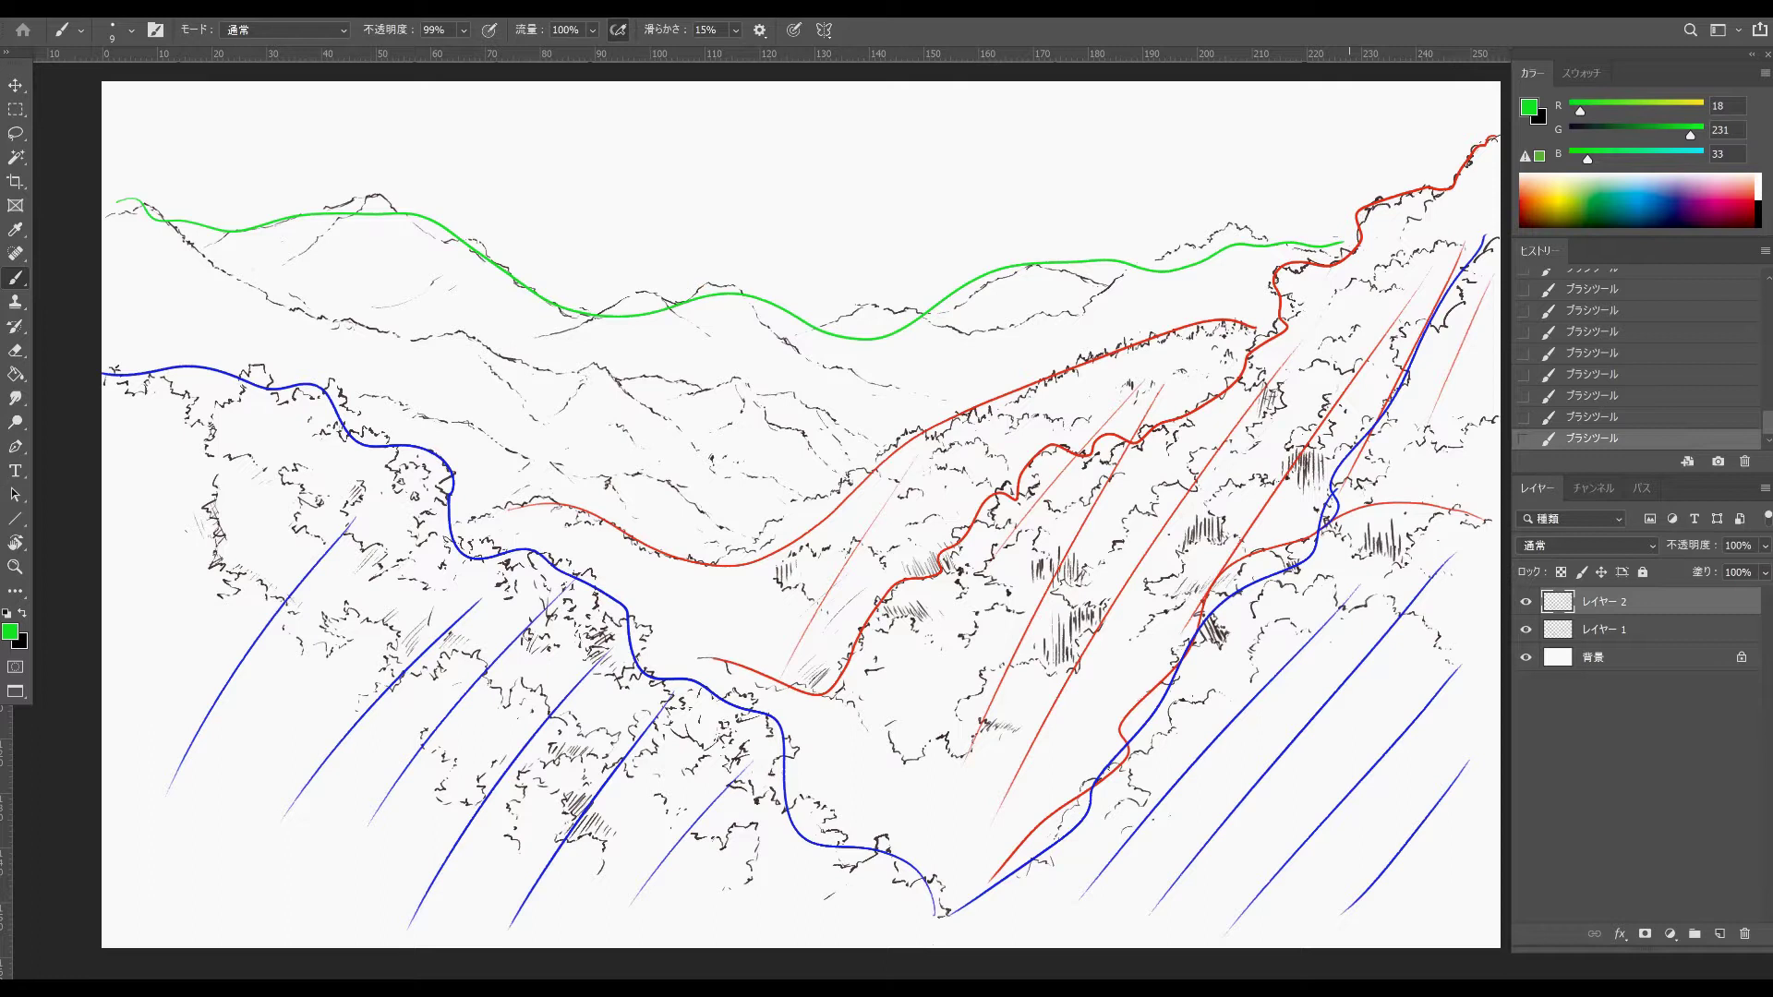
# - Hide and delete the layer with the coloured markings, and create a new empty layer above the line art
pyautogui.click(1525, 602)
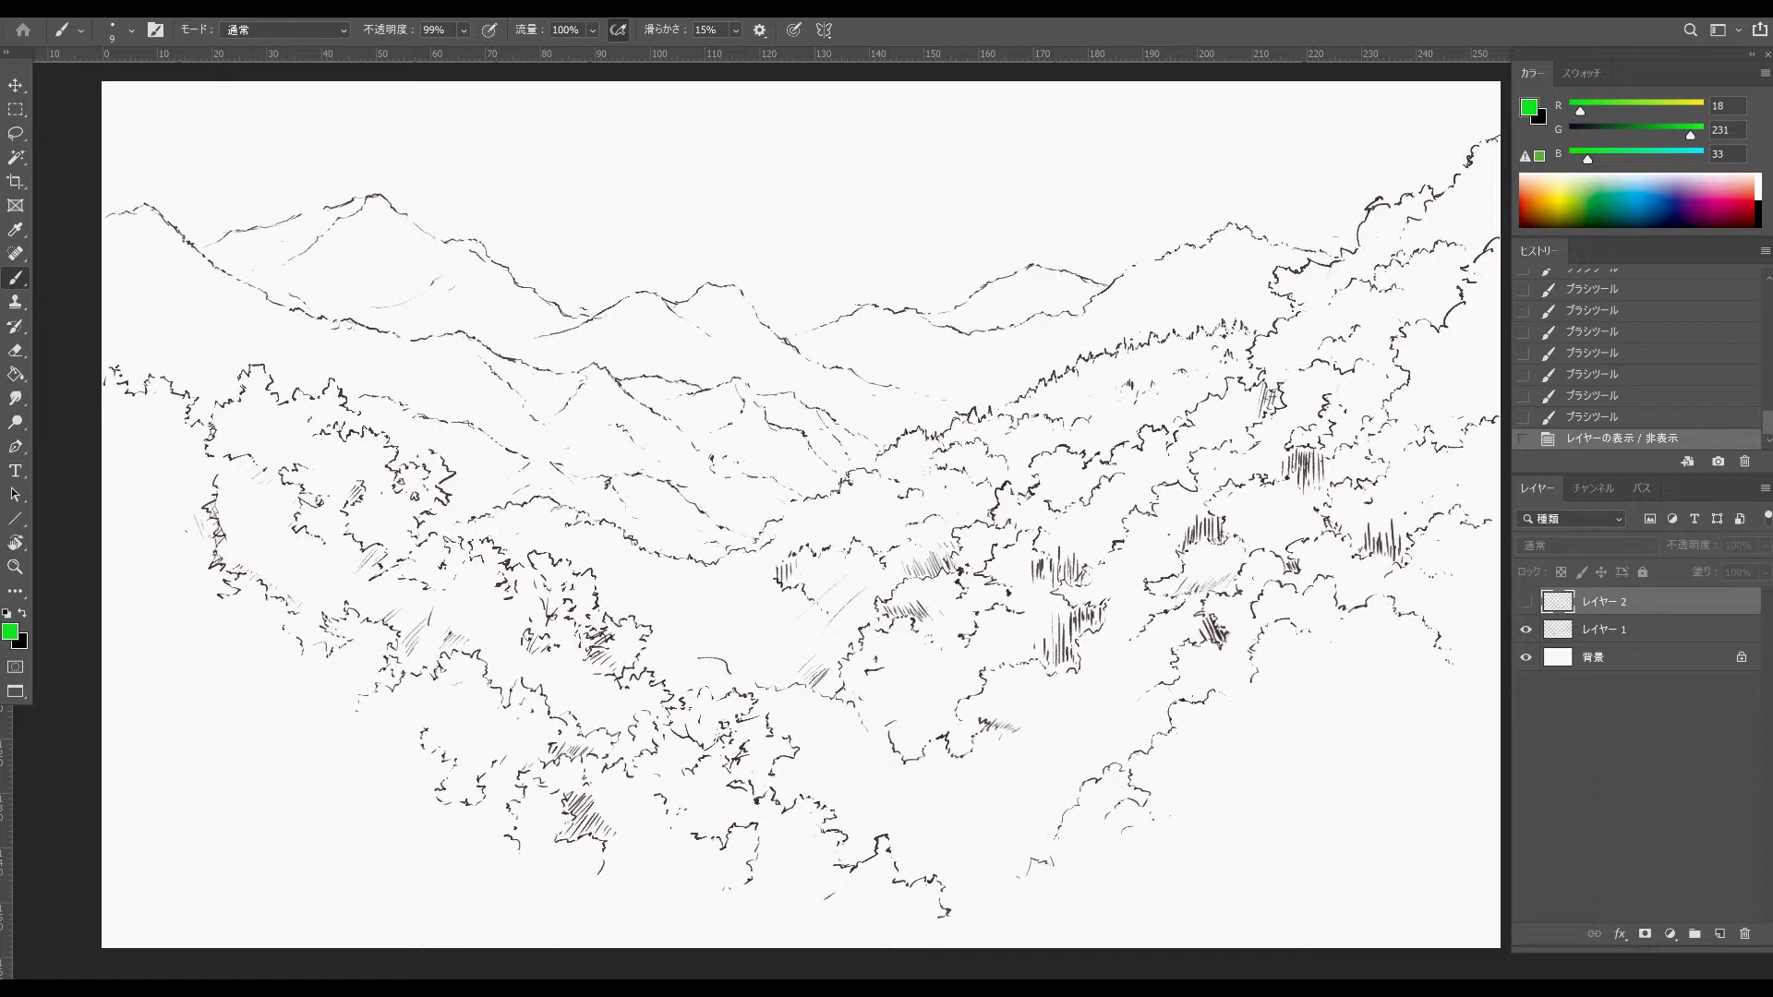
pyautogui.moveTo(1662, 602); pyautogui.dragTo(1744, 933)
pyautogui.moveTo(1604, 928); pyautogui.dragTo(1744, 933)
pyautogui.click(1719, 934)
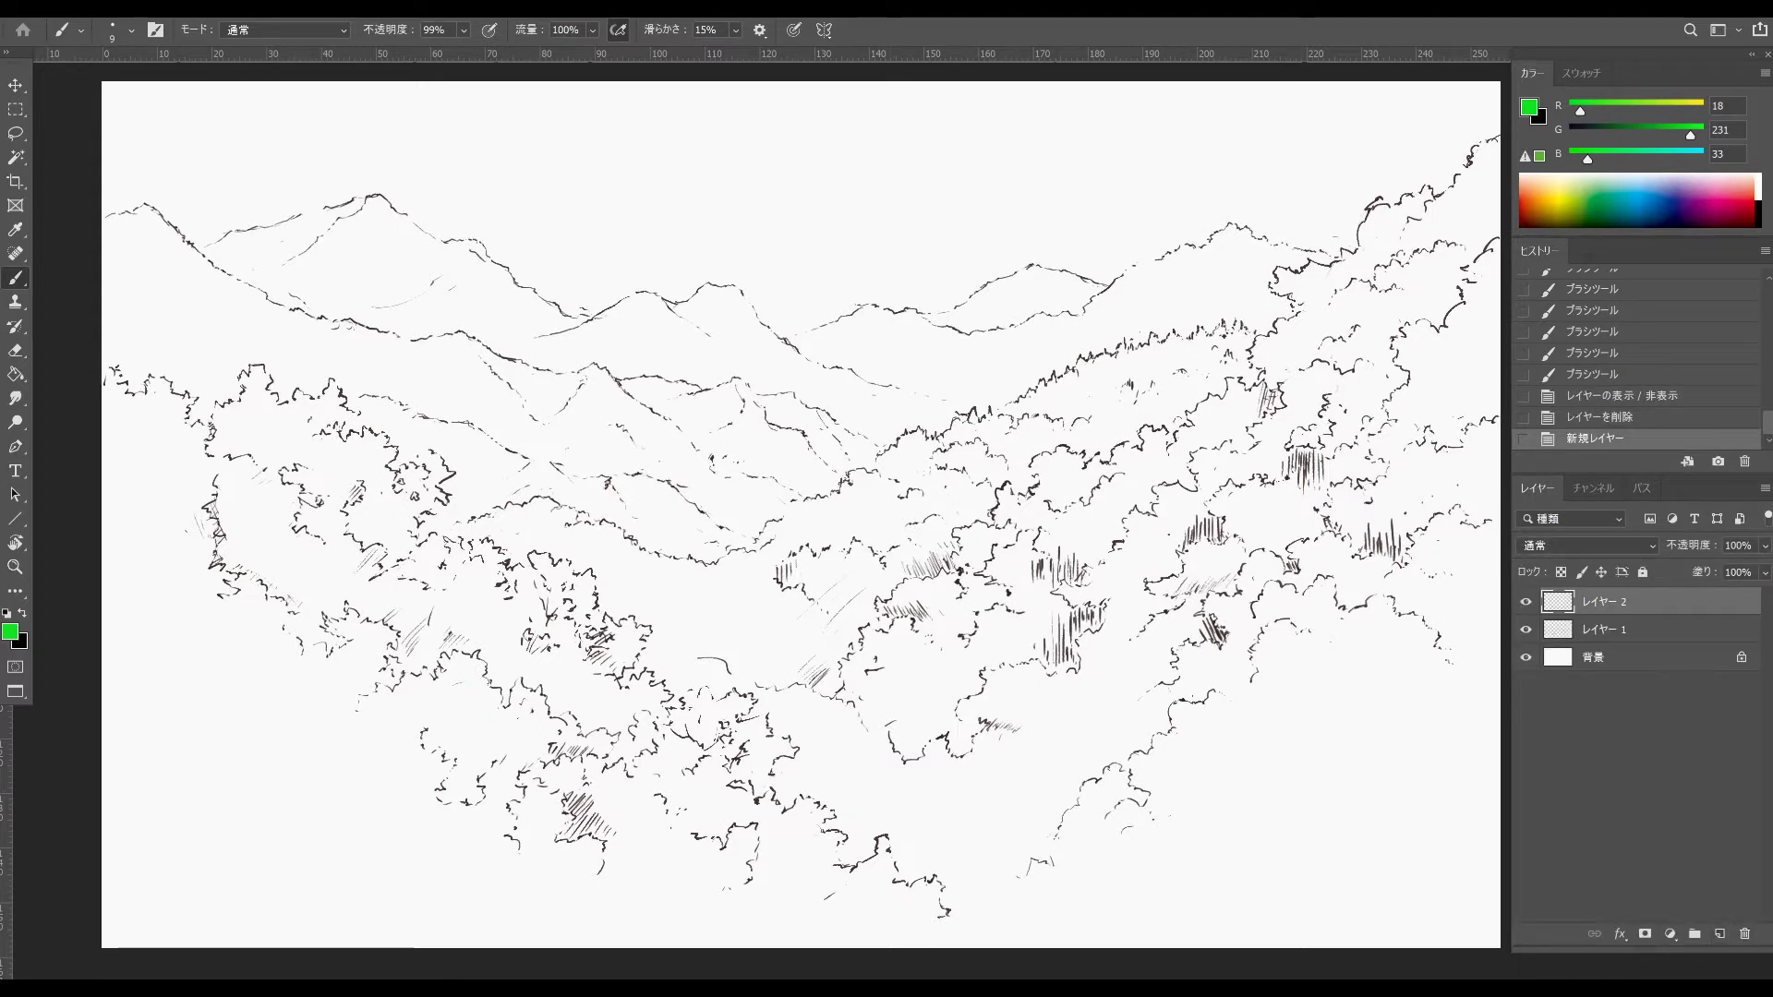
# - Set the brush colour to red (RGB 232, 50, 43) and hatch the sky above the mountains with twelve diagonal strokes
pyautogui.moveTo(1743, 196); pyautogui.dragTo(1749, 196)
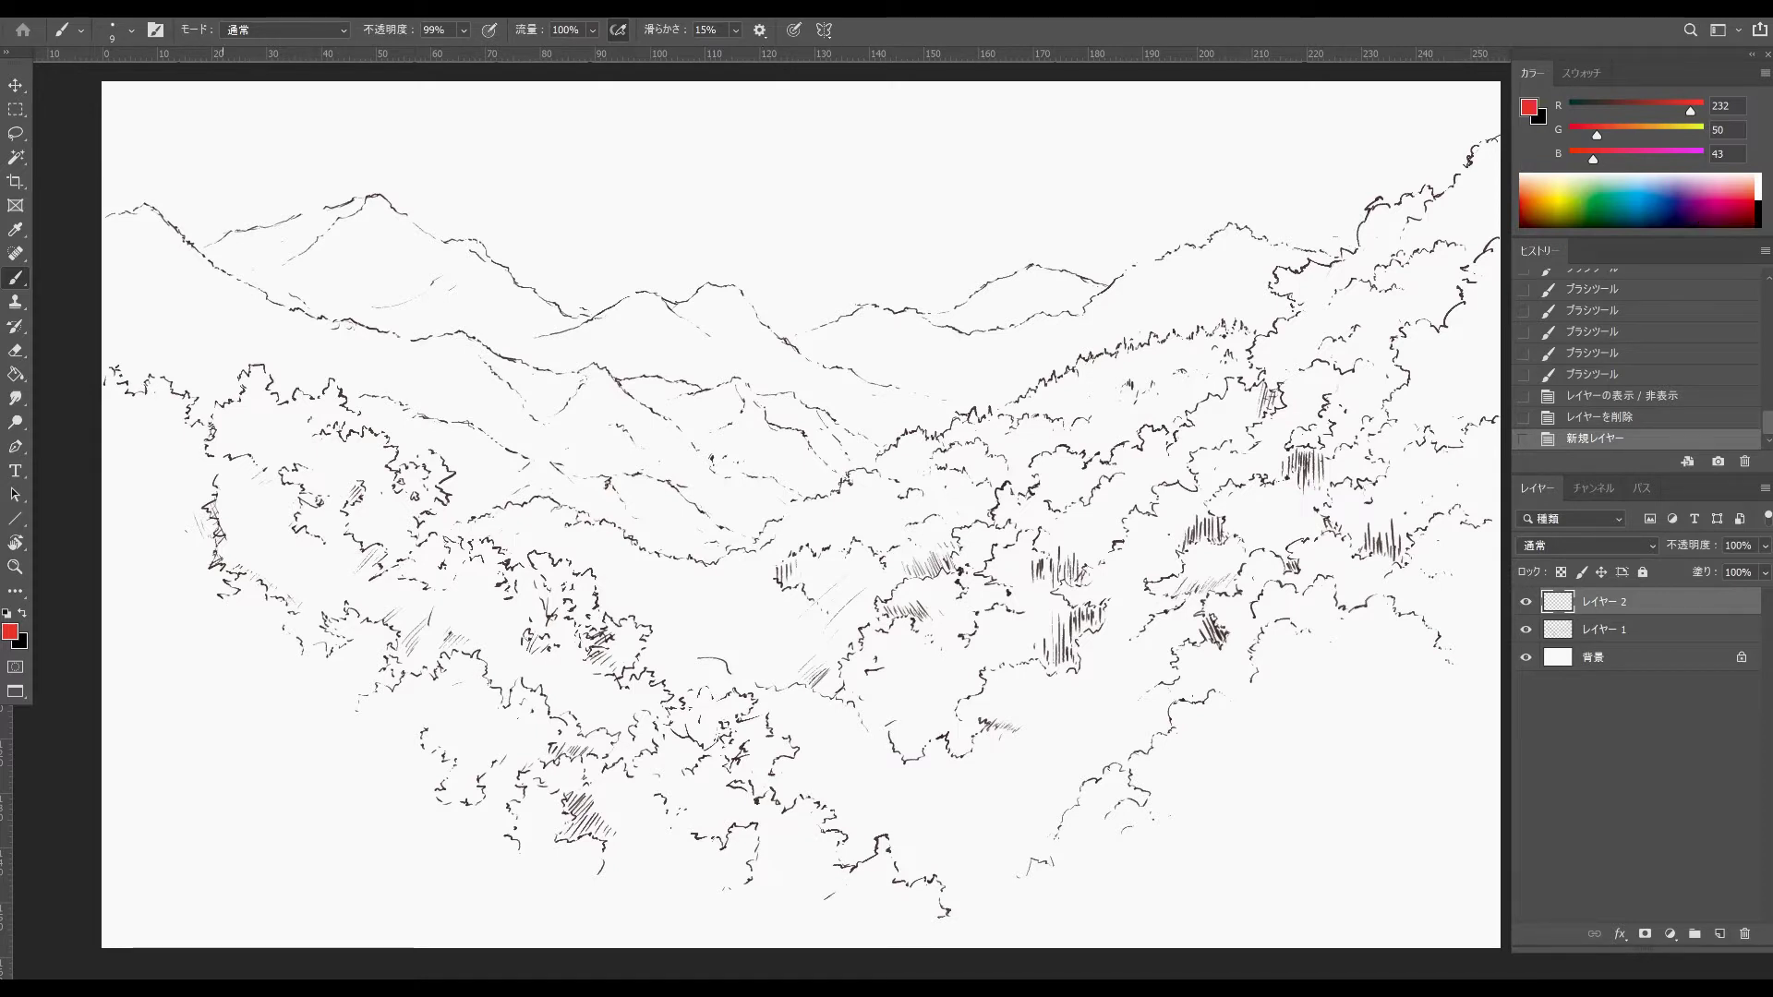
pyautogui.moveTo(199, 172); pyautogui.dragTo(228, 97)
pyautogui.moveTo(305, 229); pyautogui.dragTo(373, 109)
pyautogui.moveTo(397, 207); pyautogui.dragTo(463, 89)
pyautogui.moveTo(522, 145)
pyautogui.mouseDown()
pyautogui.moveTo(547, 101)
pyautogui.moveTo(480, 244)
pyautogui.mouseUp()
pyautogui.moveTo(655, 89); pyautogui.dragTo(555, 273)
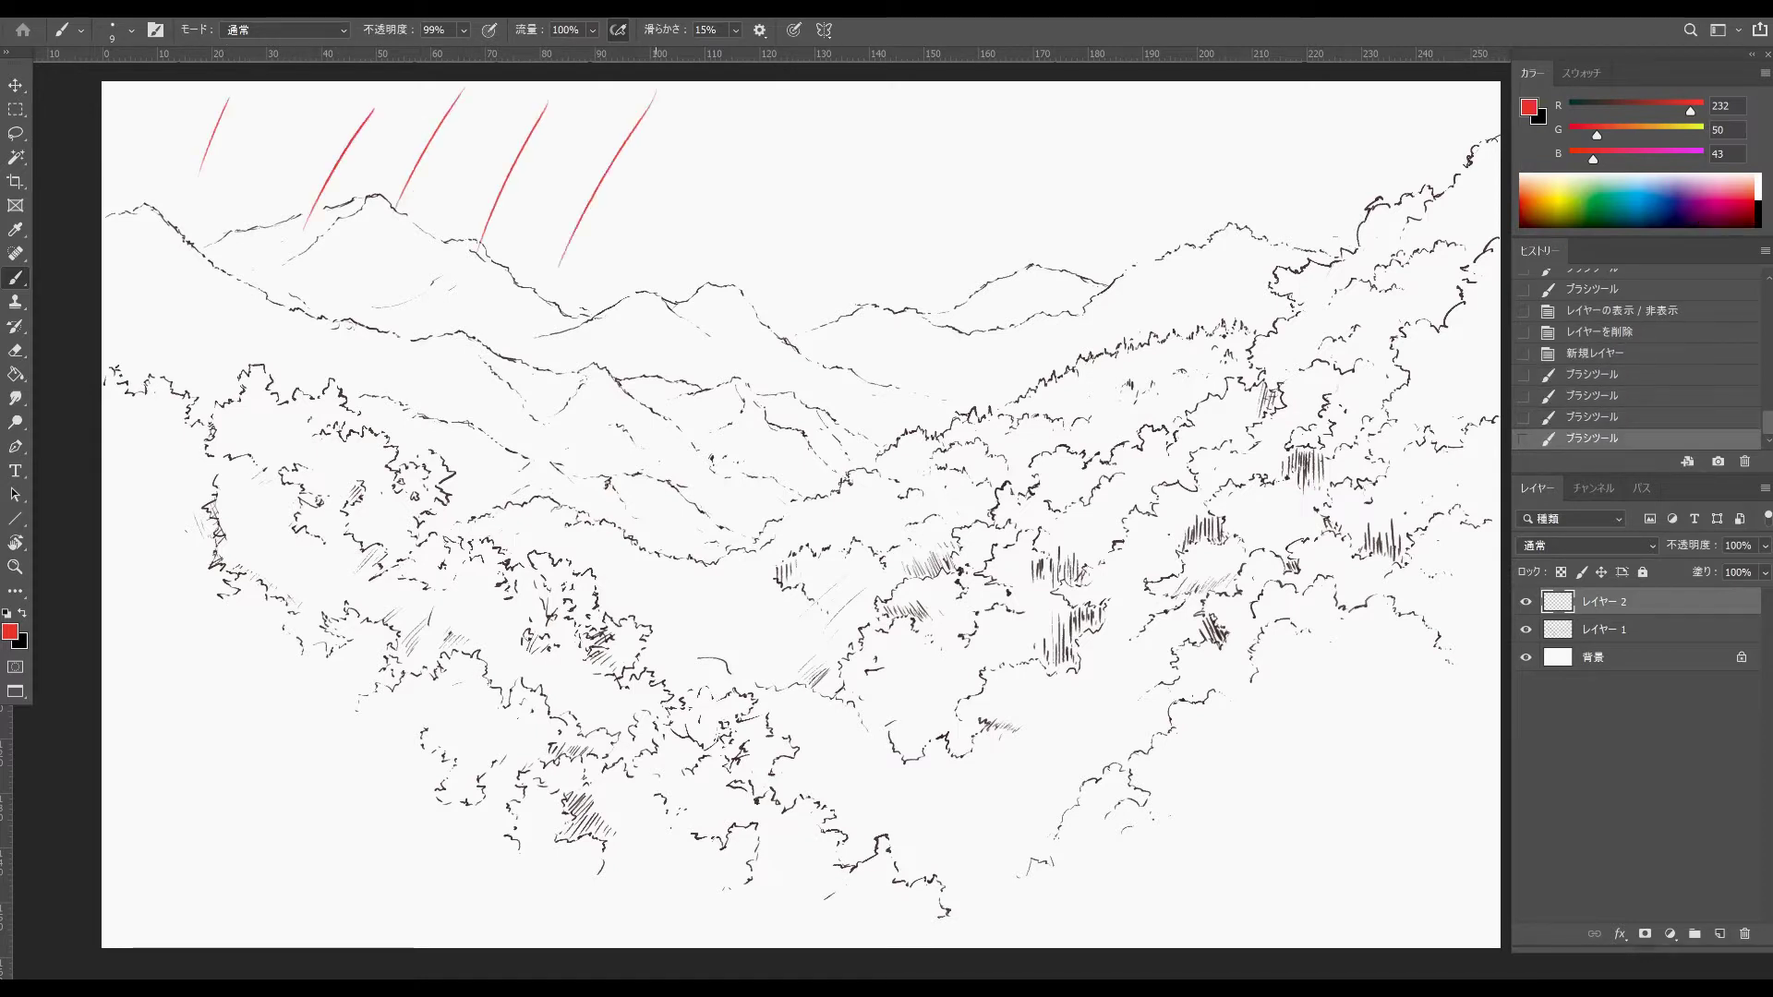
pyautogui.moveTo(746, 83); pyautogui.dragTo(627, 290)
pyautogui.moveTo(851, 90); pyautogui.dragTo(741, 283)
pyautogui.moveTo(961, 100); pyautogui.dragTo(809, 324)
pyautogui.moveTo(1083, 104); pyautogui.dragTo(935, 300)
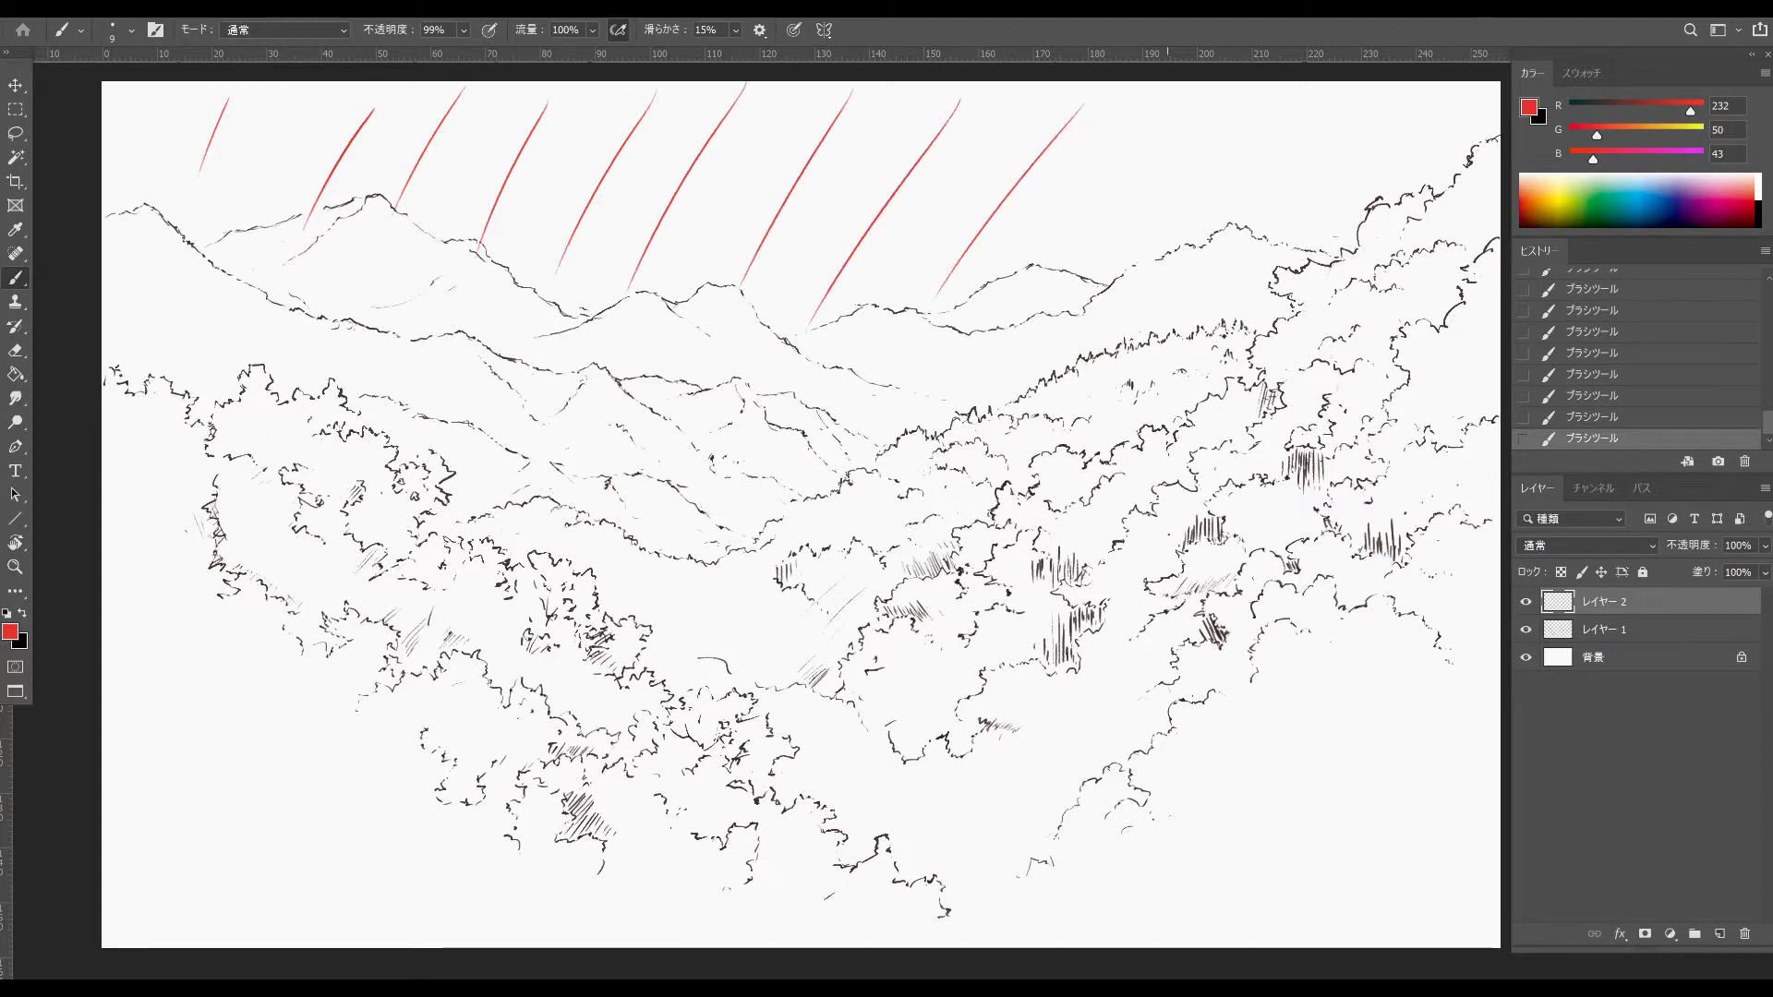
pyautogui.moveTo(1225, 100); pyautogui.dragTo(1045, 290)
pyautogui.moveTo(1351, 107); pyautogui.dragTo(1220, 231)
pyautogui.moveTo(1471, 118); pyautogui.dragTo(1304, 233)
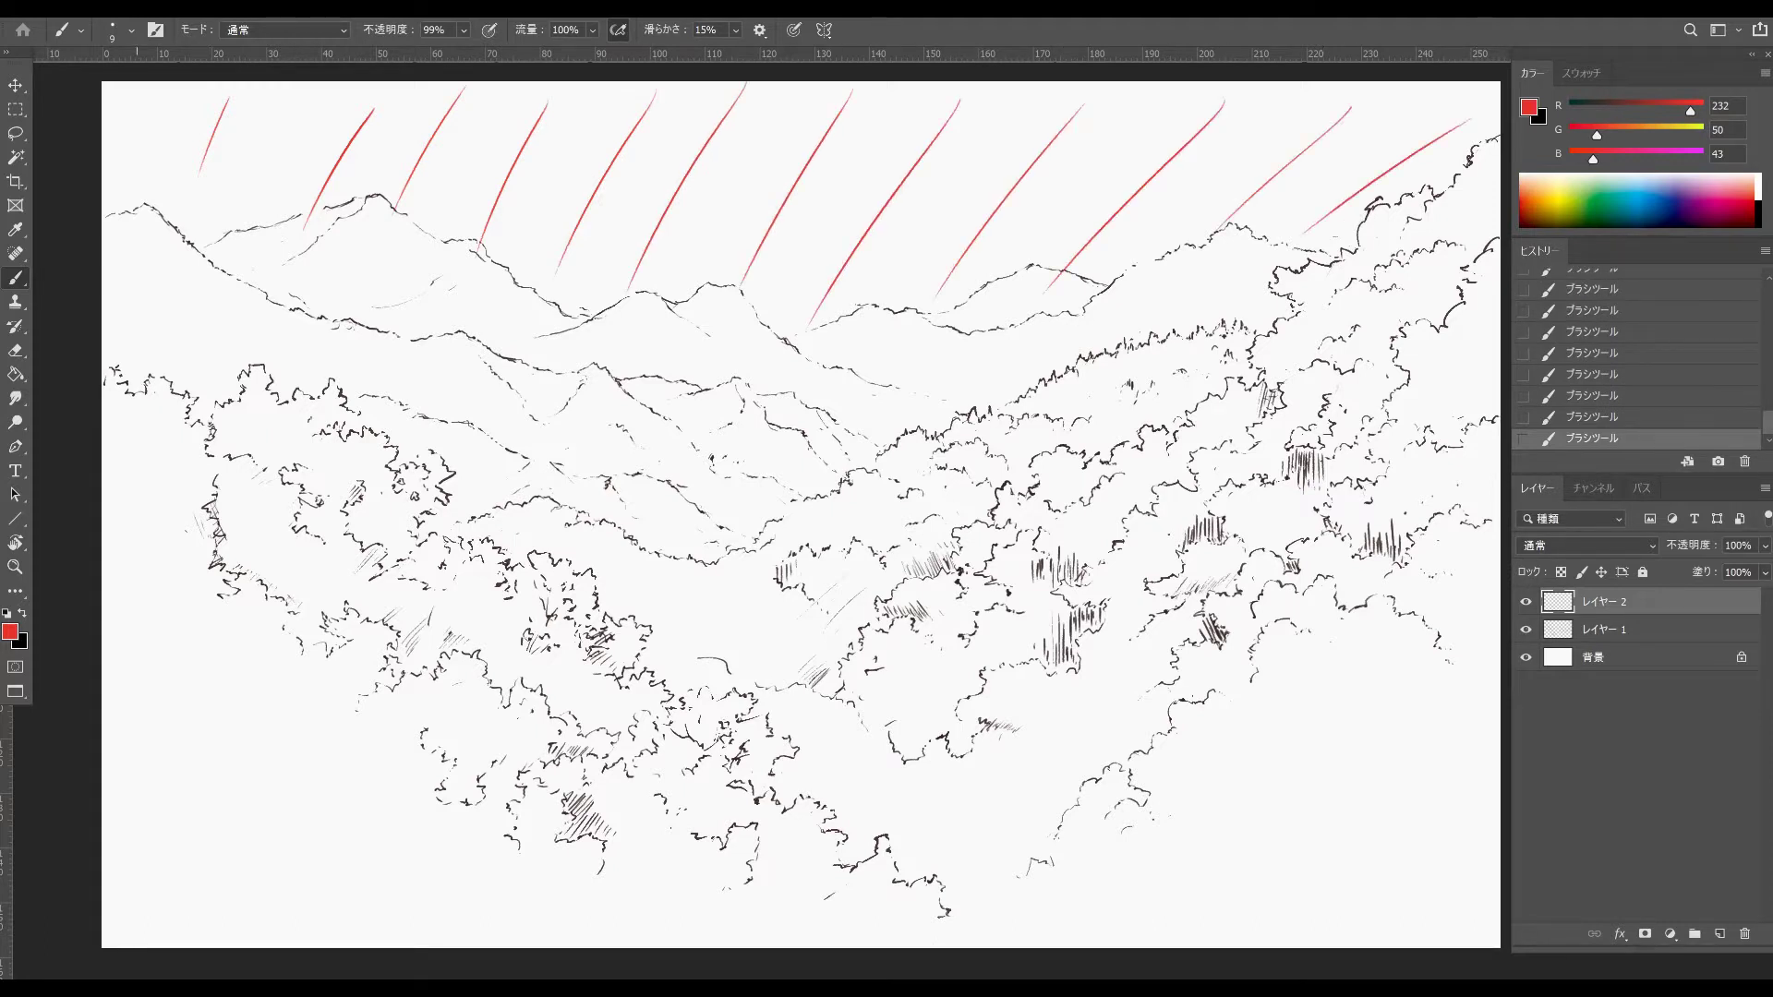
# - Trace the distant mountain skyline in red, including the separate peaks on its right half
pyautogui.moveTo(127, 202)
pyautogui.mouseDown()
pyautogui.moveTo(228, 232)
pyautogui.moveTo(418, 210)
pyautogui.moveTo(571, 317)
pyautogui.moveTo(693, 279)
pyautogui.moveTo(786, 329)
pyautogui.moveTo(913, 306)
pyautogui.moveTo(999, 324)
pyautogui.moveTo(1134, 262)
pyautogui.mouseUp()
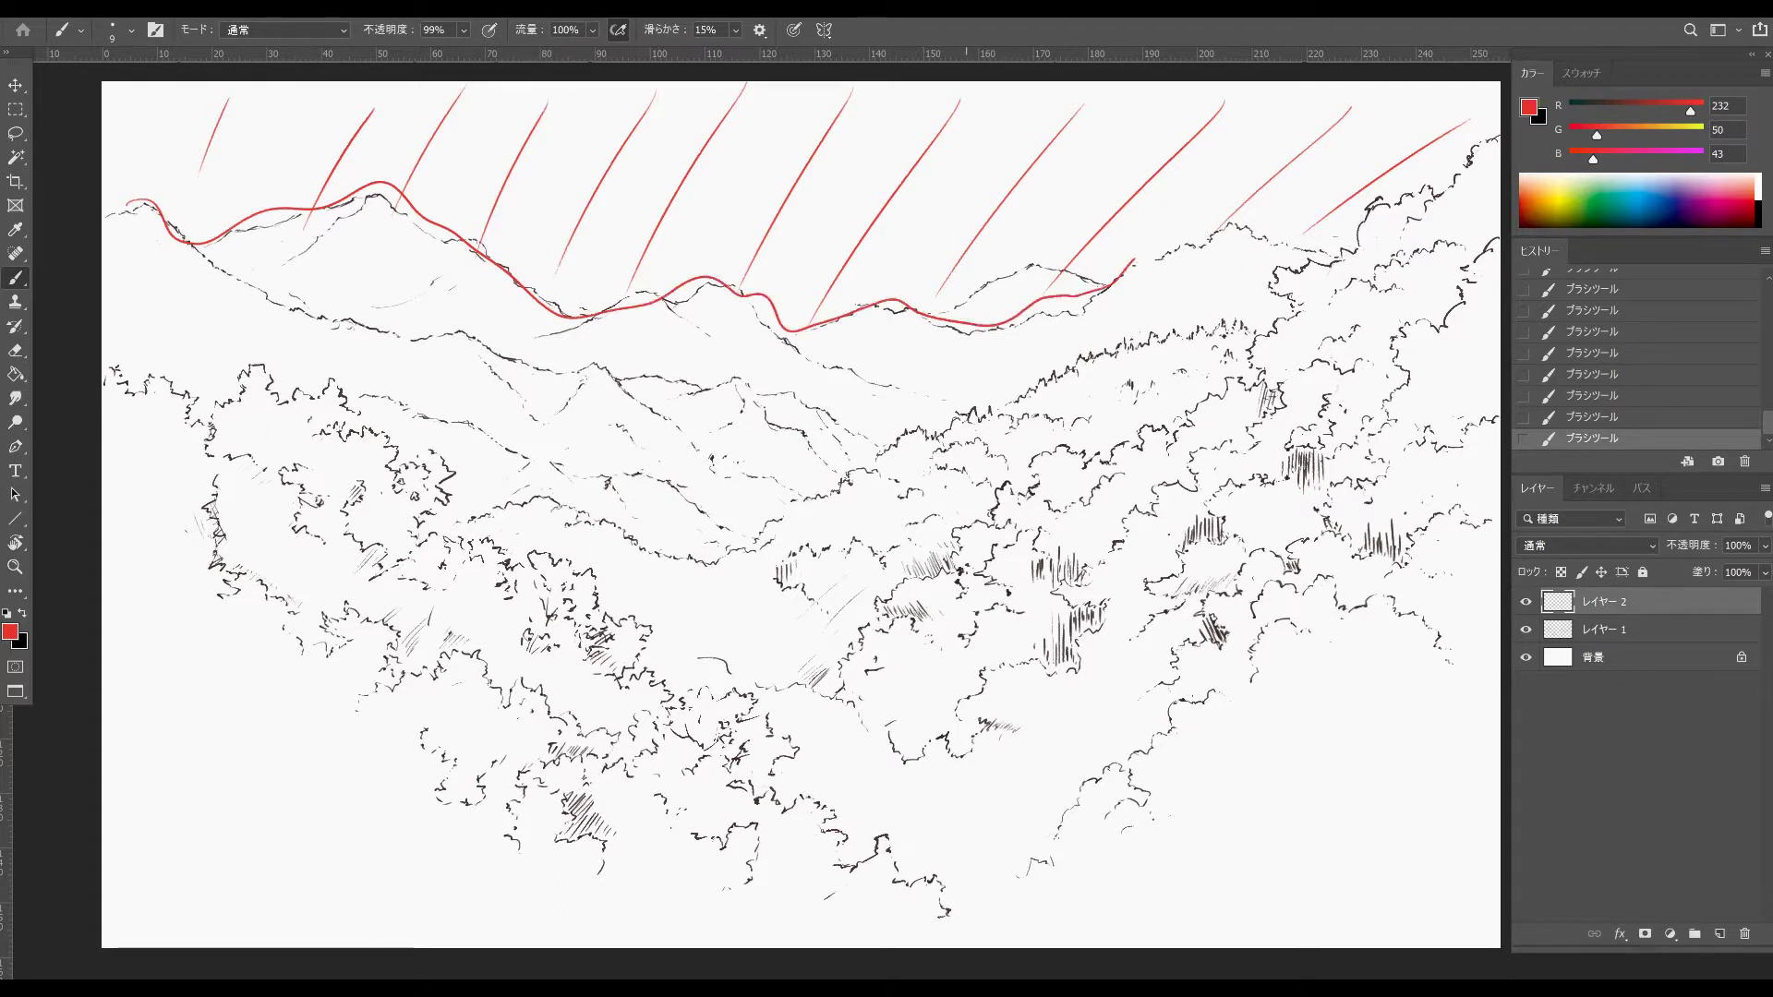
pyautogui.moveTo(937, 306)
pyautogui.mouseDown()
pyautogui.moveTo(1064, 262)
pyautogui.moveTo(1123, 274)
pyautogui.moveTo(1265, 215)
pyautogui.moveTo(1363, 235)
pyautogui.mouseUp()
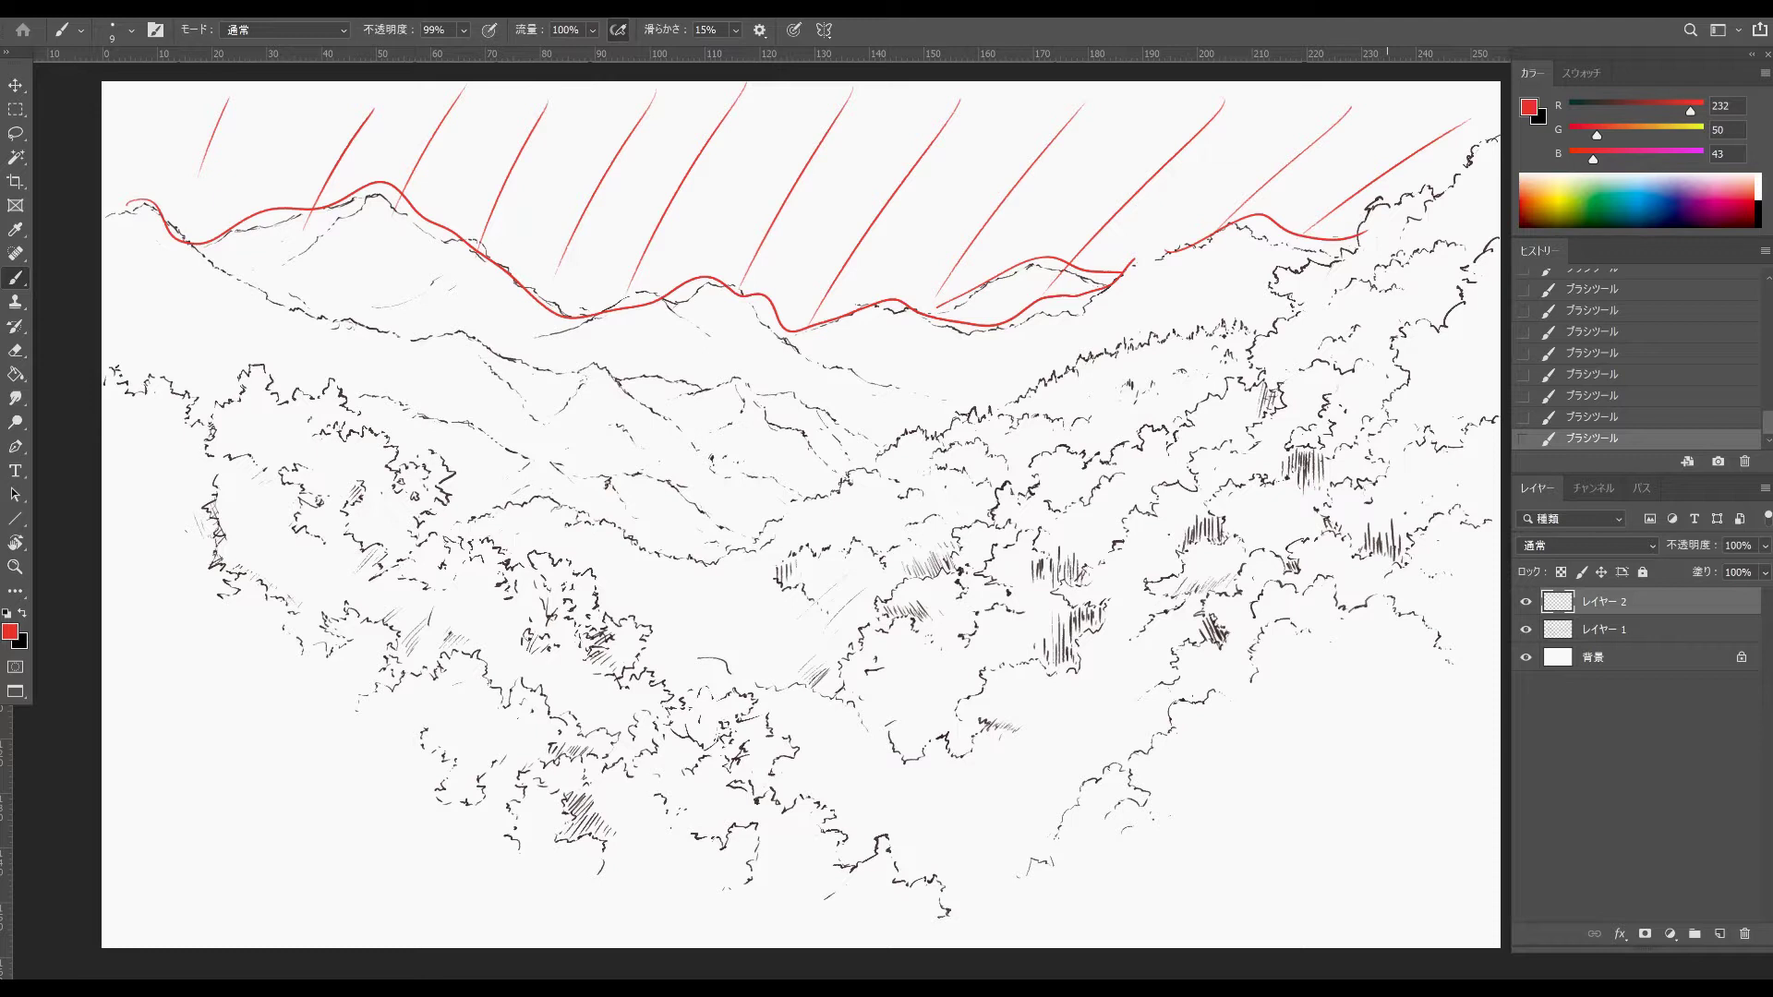
# - Delete the layer with the red sky markings and create another empty layer above the line art
pyautogui.click(1526, 601)
pyautogui.moveTo(1662, 602); pyautogui.dragTo(1744, 934)
pyautogui.click(1719, 933)
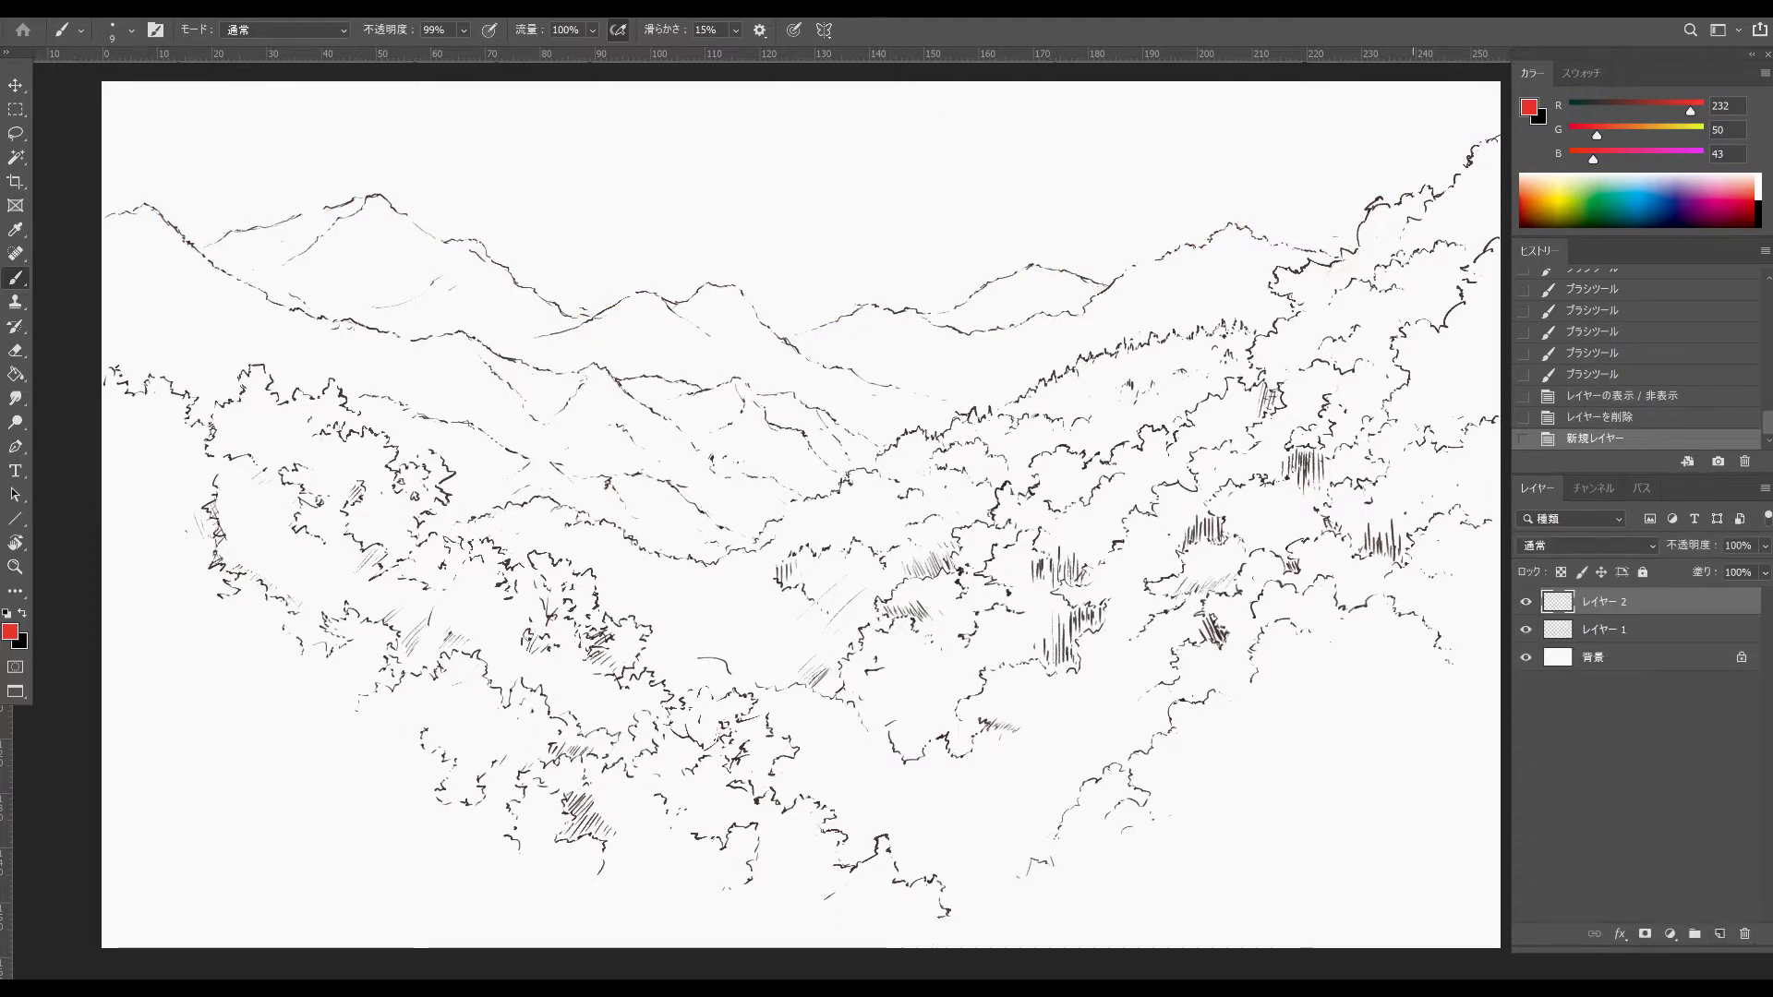
# - Trace in red the two ridge lines of the right-hand hillside and the ridge of the mid-distance mountains
pyautogui.moveTo(1480, 138)
pyautogui.mouseDown()
pyautogui.moveTo(1459, 180)
pyautogui.moveTo(1368, 205)
pyautogui.moveTo(1275, 279)
pyautogui.moveTo(1285, 310)
pyautogui.moveTo(1226, 390)
pyautogui.moveTo(1095, 455)
pyautogui.moveTo(1062, 448)
pyautogui.moveTo(965, 528)
pyautogui.mouseUp()
pyautogui.moveTo(1260, 330)
pyautogui.mouseDown()
pyautogui.moveTo(1113, 354)
pyautogui.moveTo(909, 439)
pyautogui.moveTo(770, 537)
pyautogui.moveTo(568, 526)
pyautogui.mouseUp()
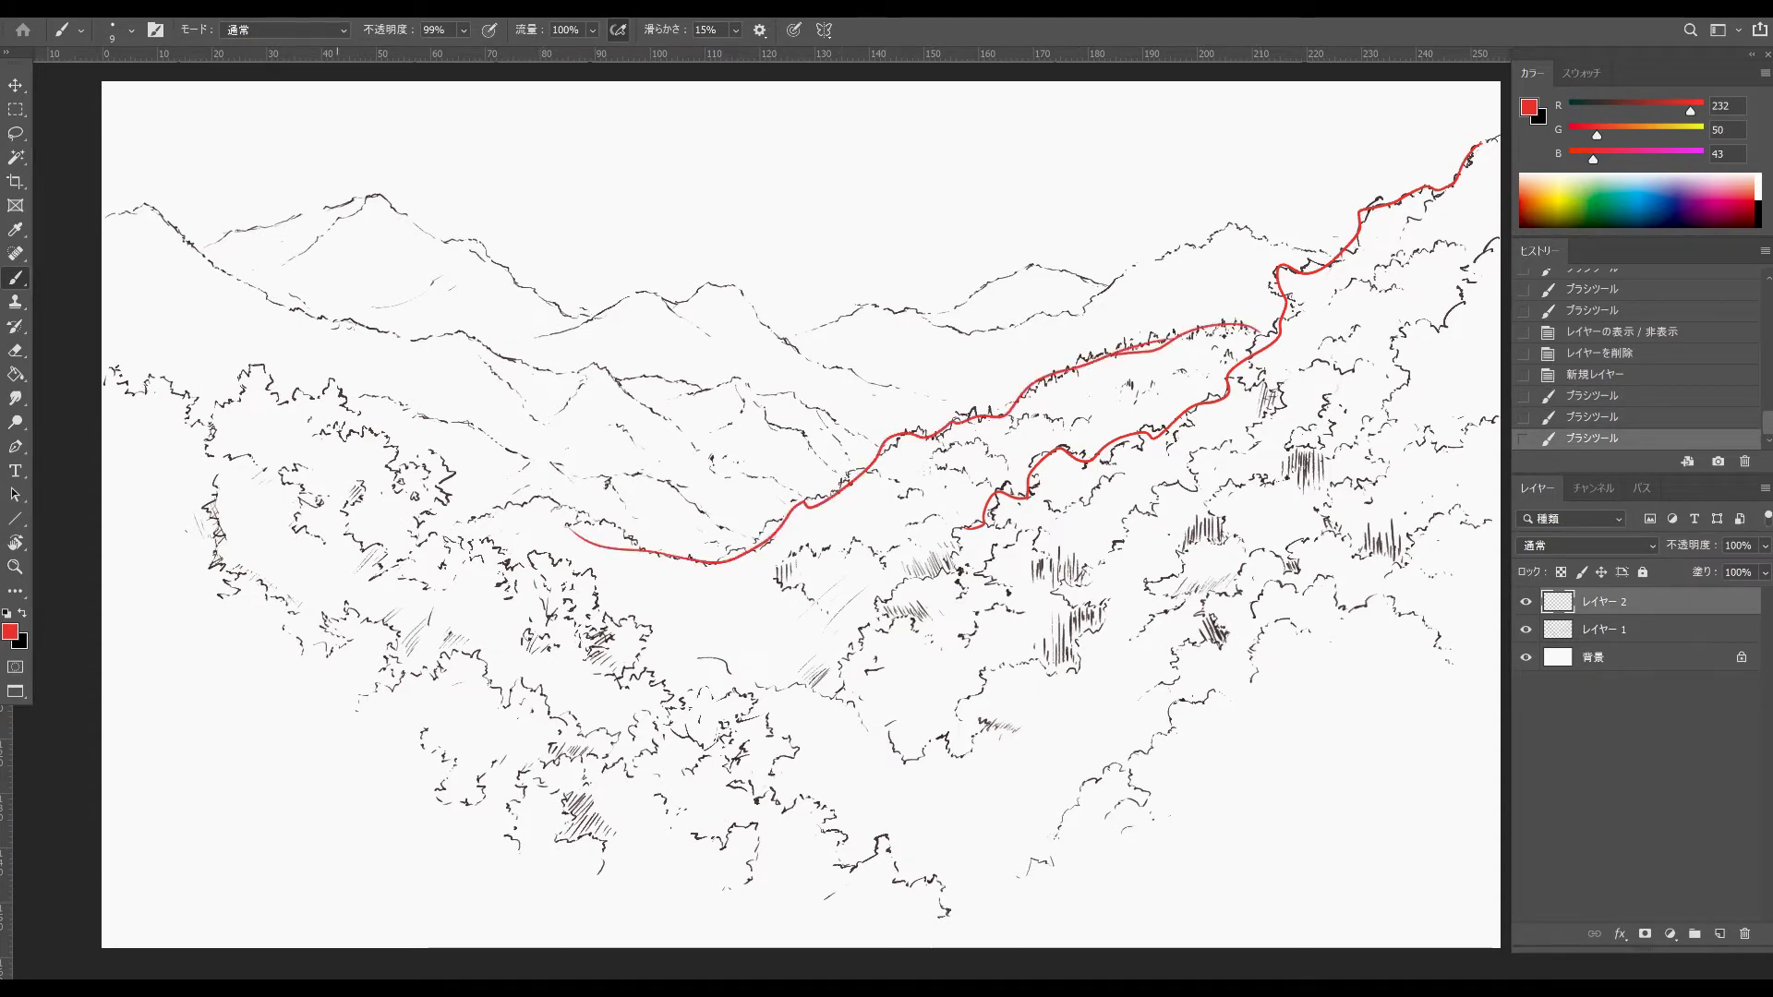
pyautogui.moveTo(152, 211)
pyautogui.mouseDown()
pyautogui.moveTo(285, 308)
pyautogui.moveTo(564, 372)
pyautogui.moveTo(773, 390)
pyautogui.moveTo(859, 432)
pyautogui.mouseUp()
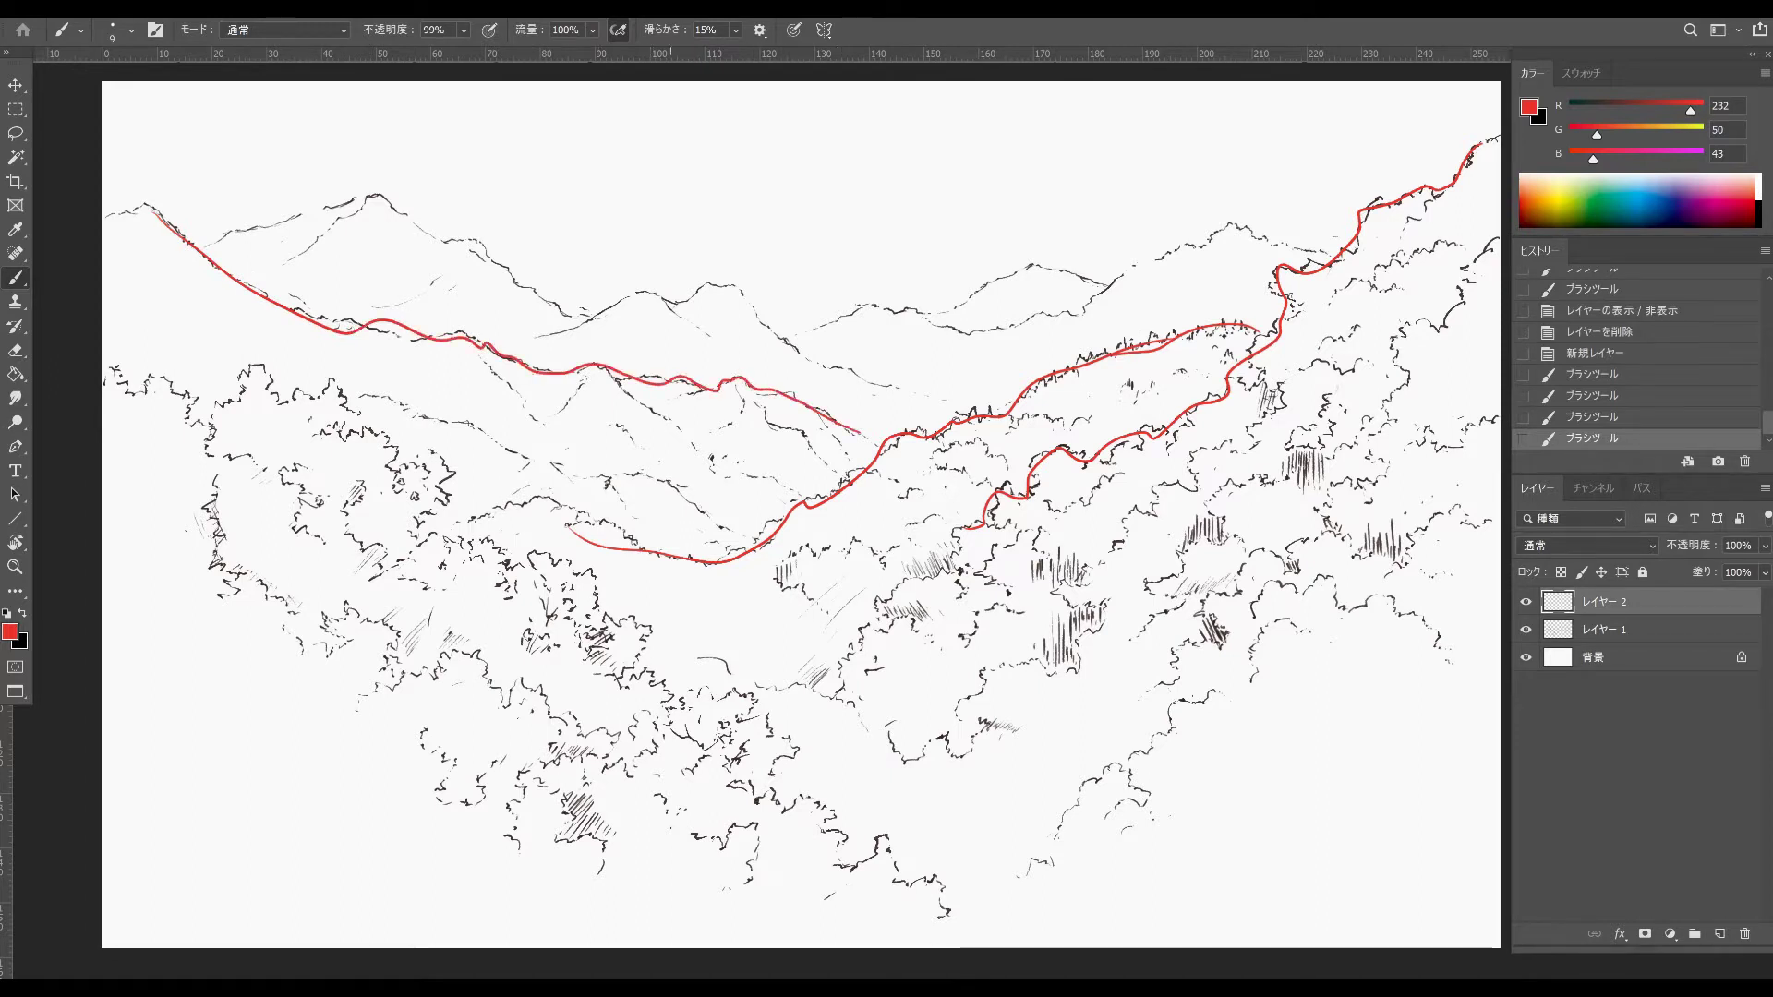
# - Draw a red double-headed arrow between the mid-distance mountain ridge and the nearer hillside ridge
pyautogui.moveTo(650, 385)
pyautogui.mouseDown()
pyautogui.moveTo(785, 501)
pyautogui.moveTo(711, 480)
pyautogui.moveTo(767, 466)
pyautogui.moveTo(785, 501)
pyautogui.mouseUp()
pyautogui.moveTo(649, 386)
pyautogui.mouseDown()
pyautogui.moveTo(652, 408)
pyautogui.moveTo(671, 397)
pyautogui.mouseUp()
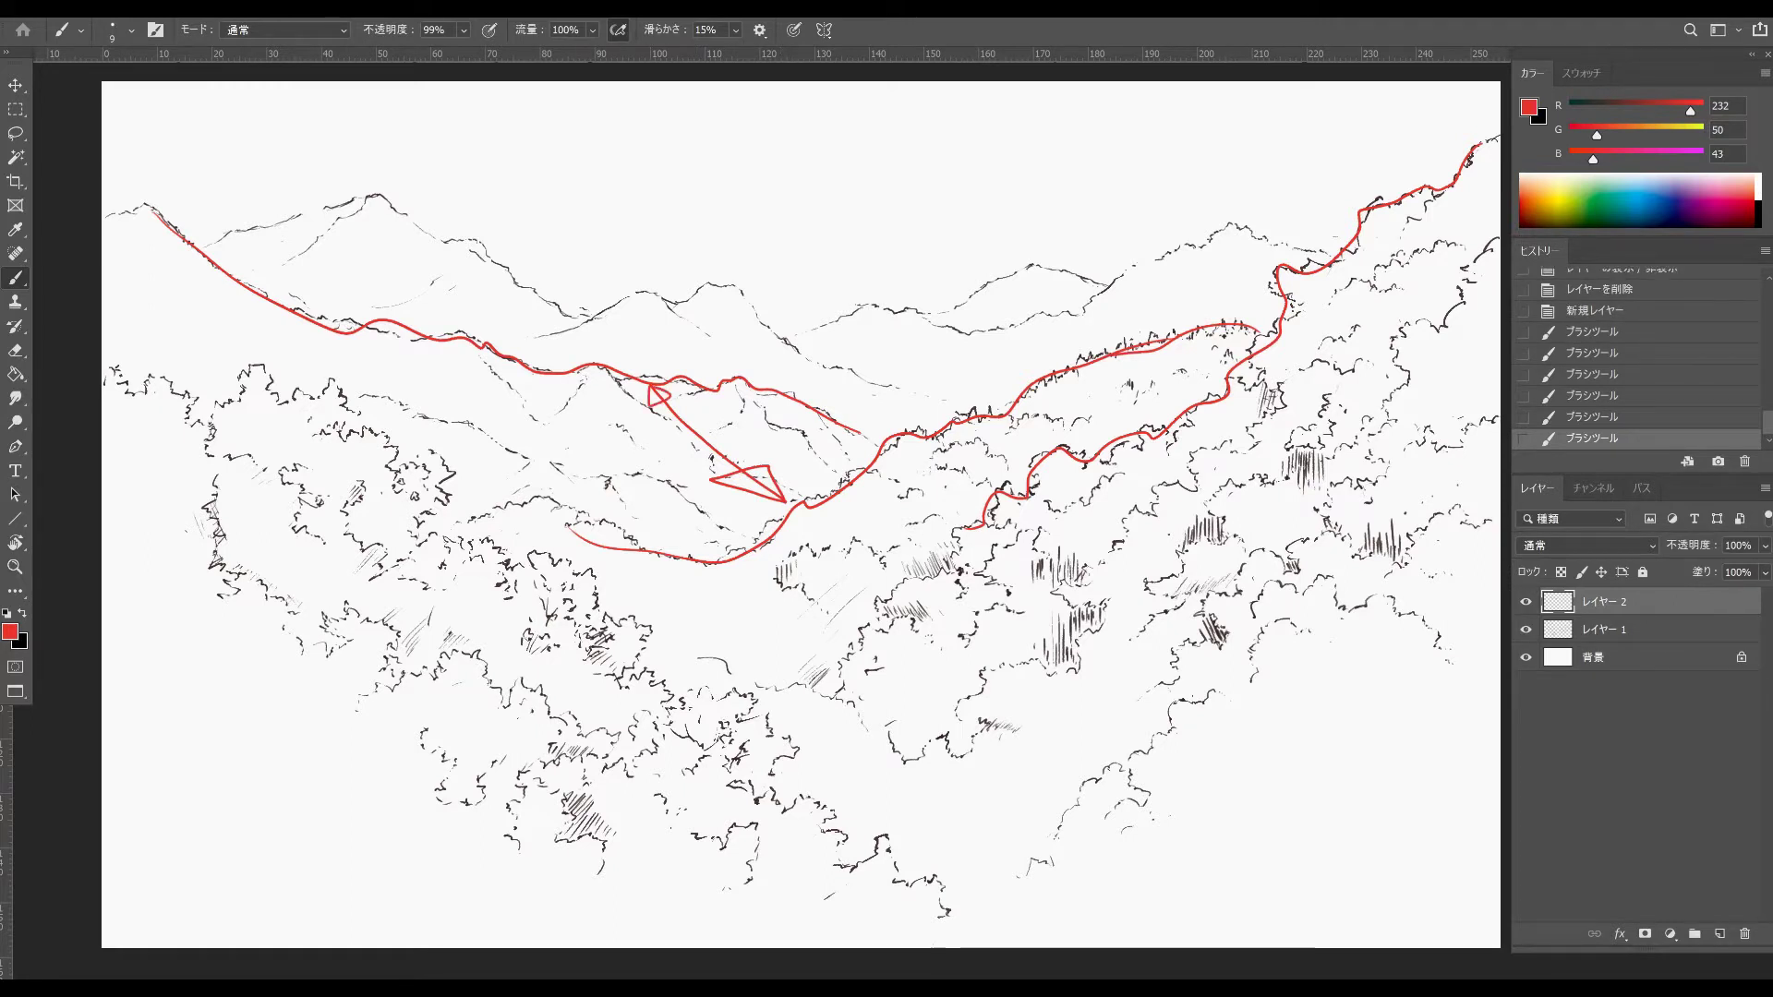
# - Write "? km" in red beside the double-headed arrow, draw an arrow between the two hillside ridges and extend the nearer ridge line downward
pyautogui.moveTo(553, 421); pyautogui.dragTo(576, 452)
pyautogui.moveTo(574, 461)
pyautogui.mouseDown()
pyautogui.moveTo(595, 417)
pyautogui.moveTo(642, 442)
pyautogui.mouseUp()
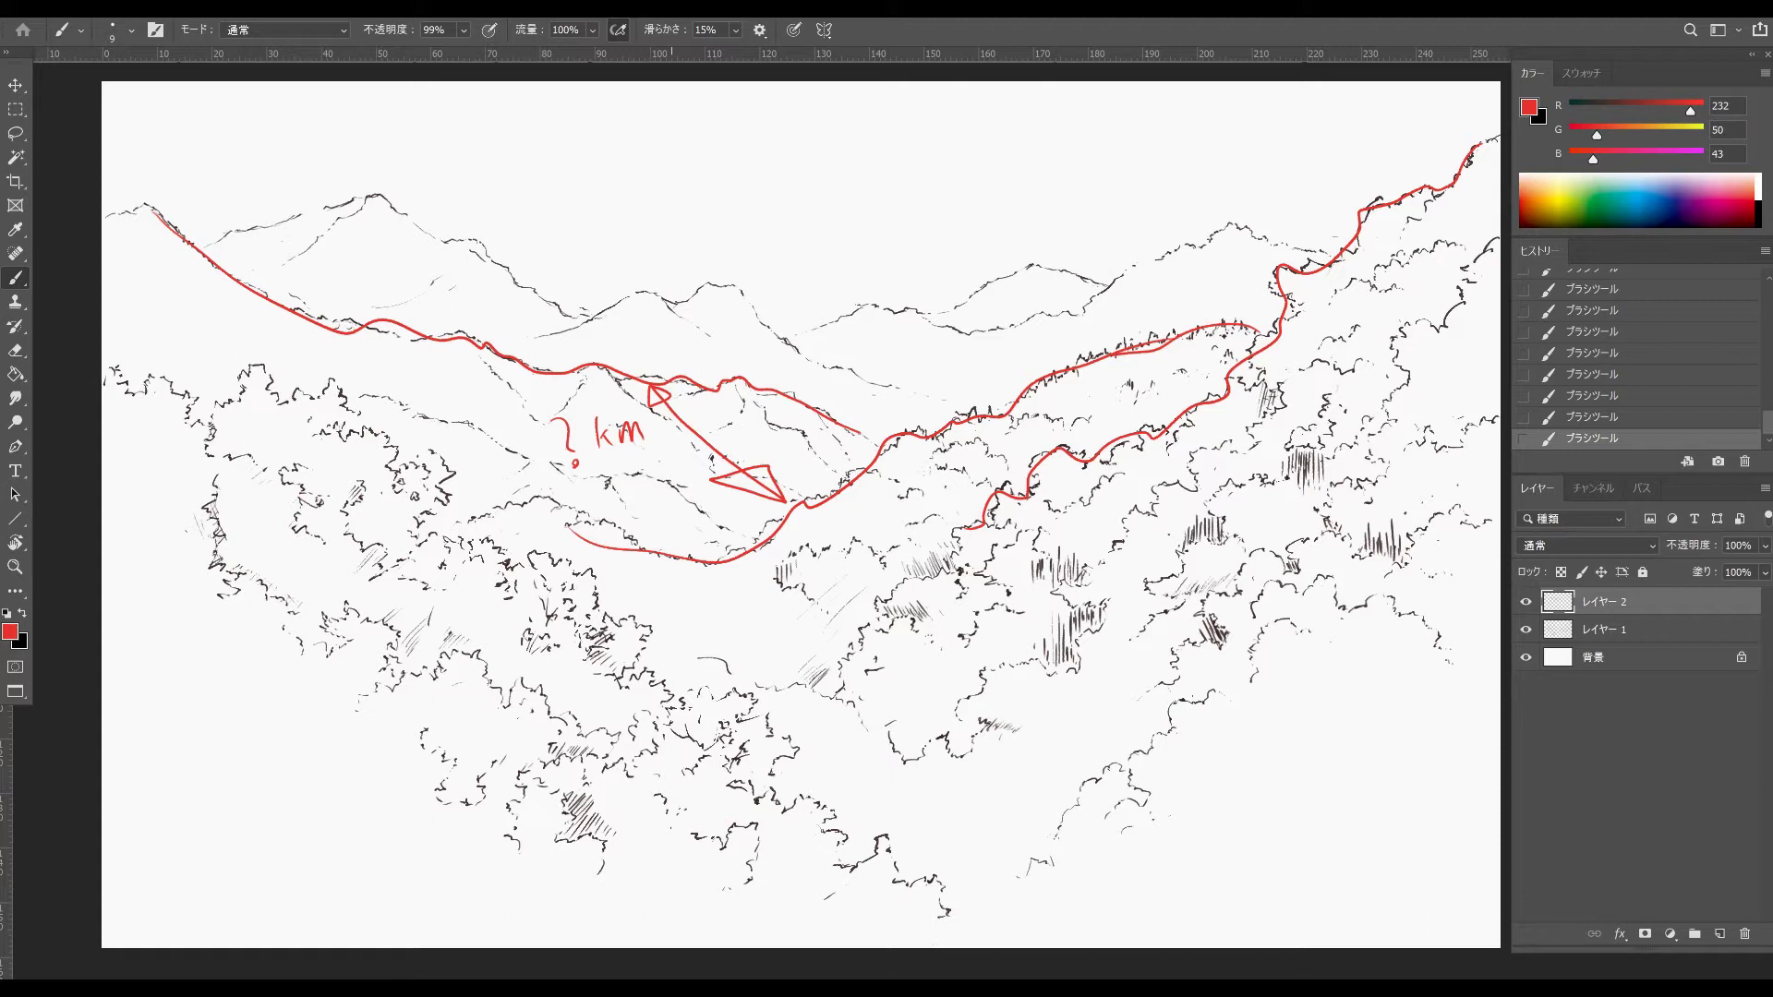
pyautogui.moveTo(950, 456)
pyautogui.mouseDown()
pyautogui.moveTo(1005, 483)
pyautogui.moveTo(961, 454)
pyautogui.mouseUp()
pyautogui.moveTo(961, 532); pyautogui.dragTo(951, 562)
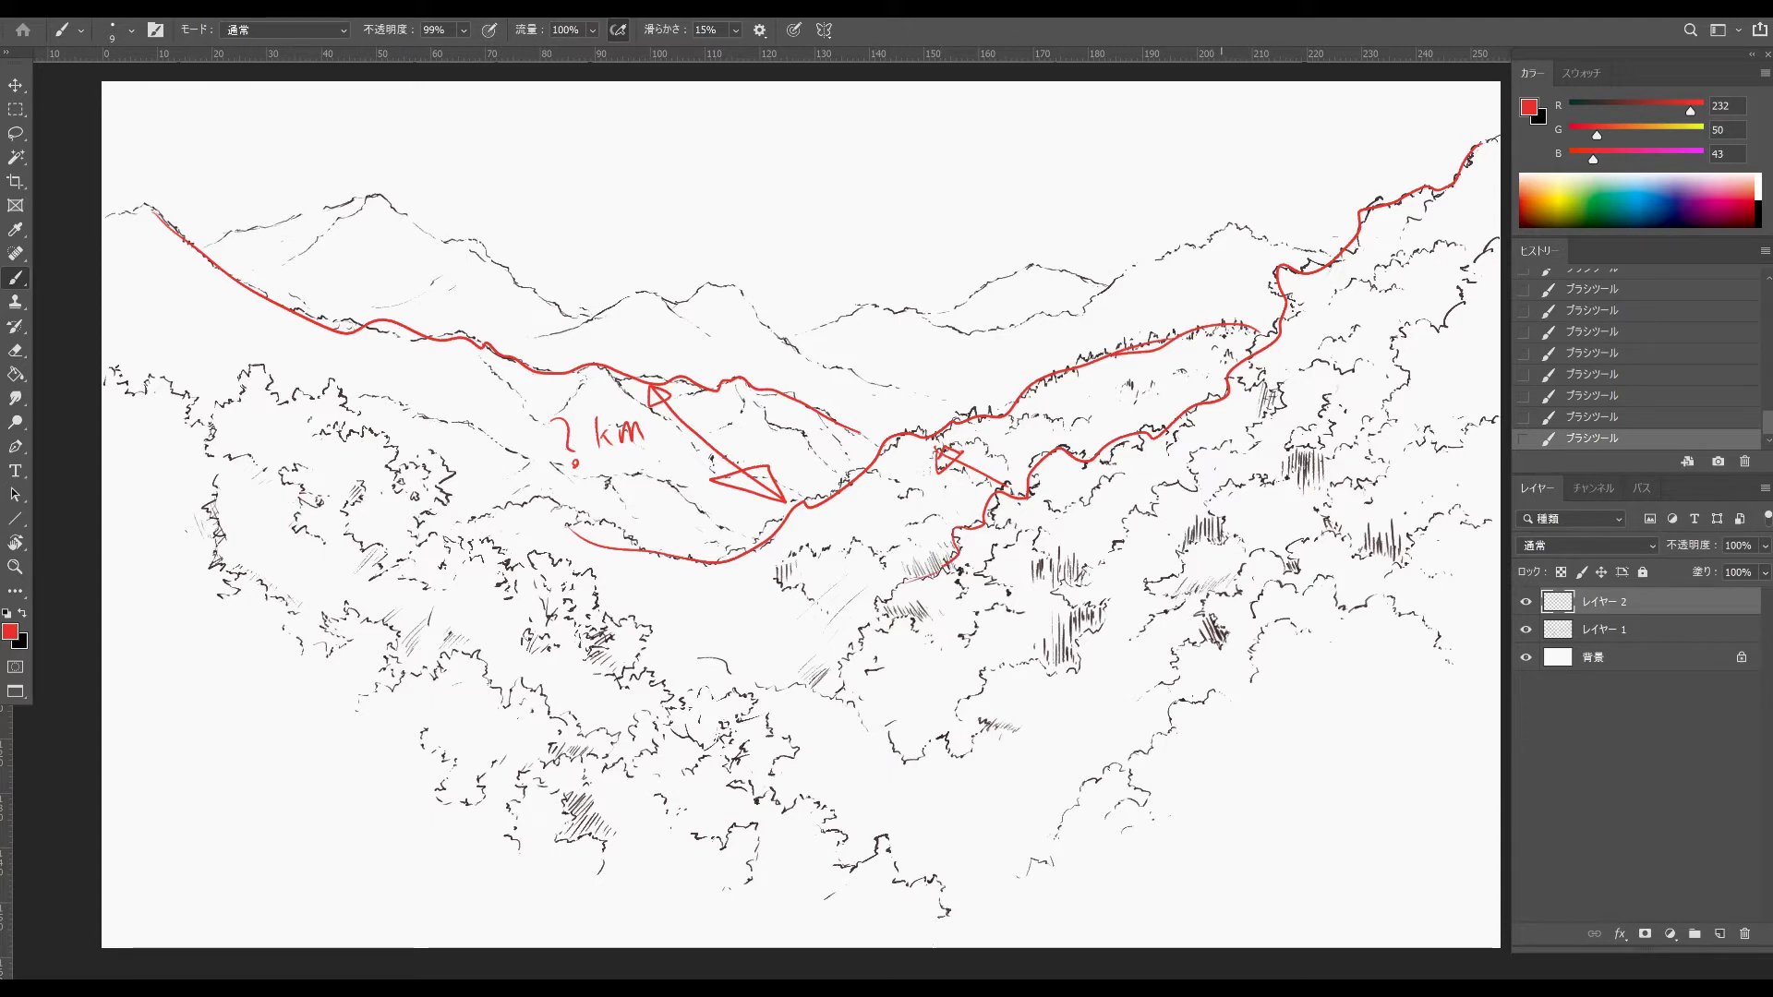
# - Draw a red downhill arrow with thin and dashed slope lines on the nearer right-hand hillside, carrying the dashes up past its ridge
pyautogui.moveTo(1149, 432); pyautogui.dragTo(1024, 565)
pyautogui.moveTo(1119, 446)
pyautogui.mouseDown()
pyautogui.moveTo(1101, 523)
pyautogui.moveTo(1109, 509)
pyautogui.mouseUp()
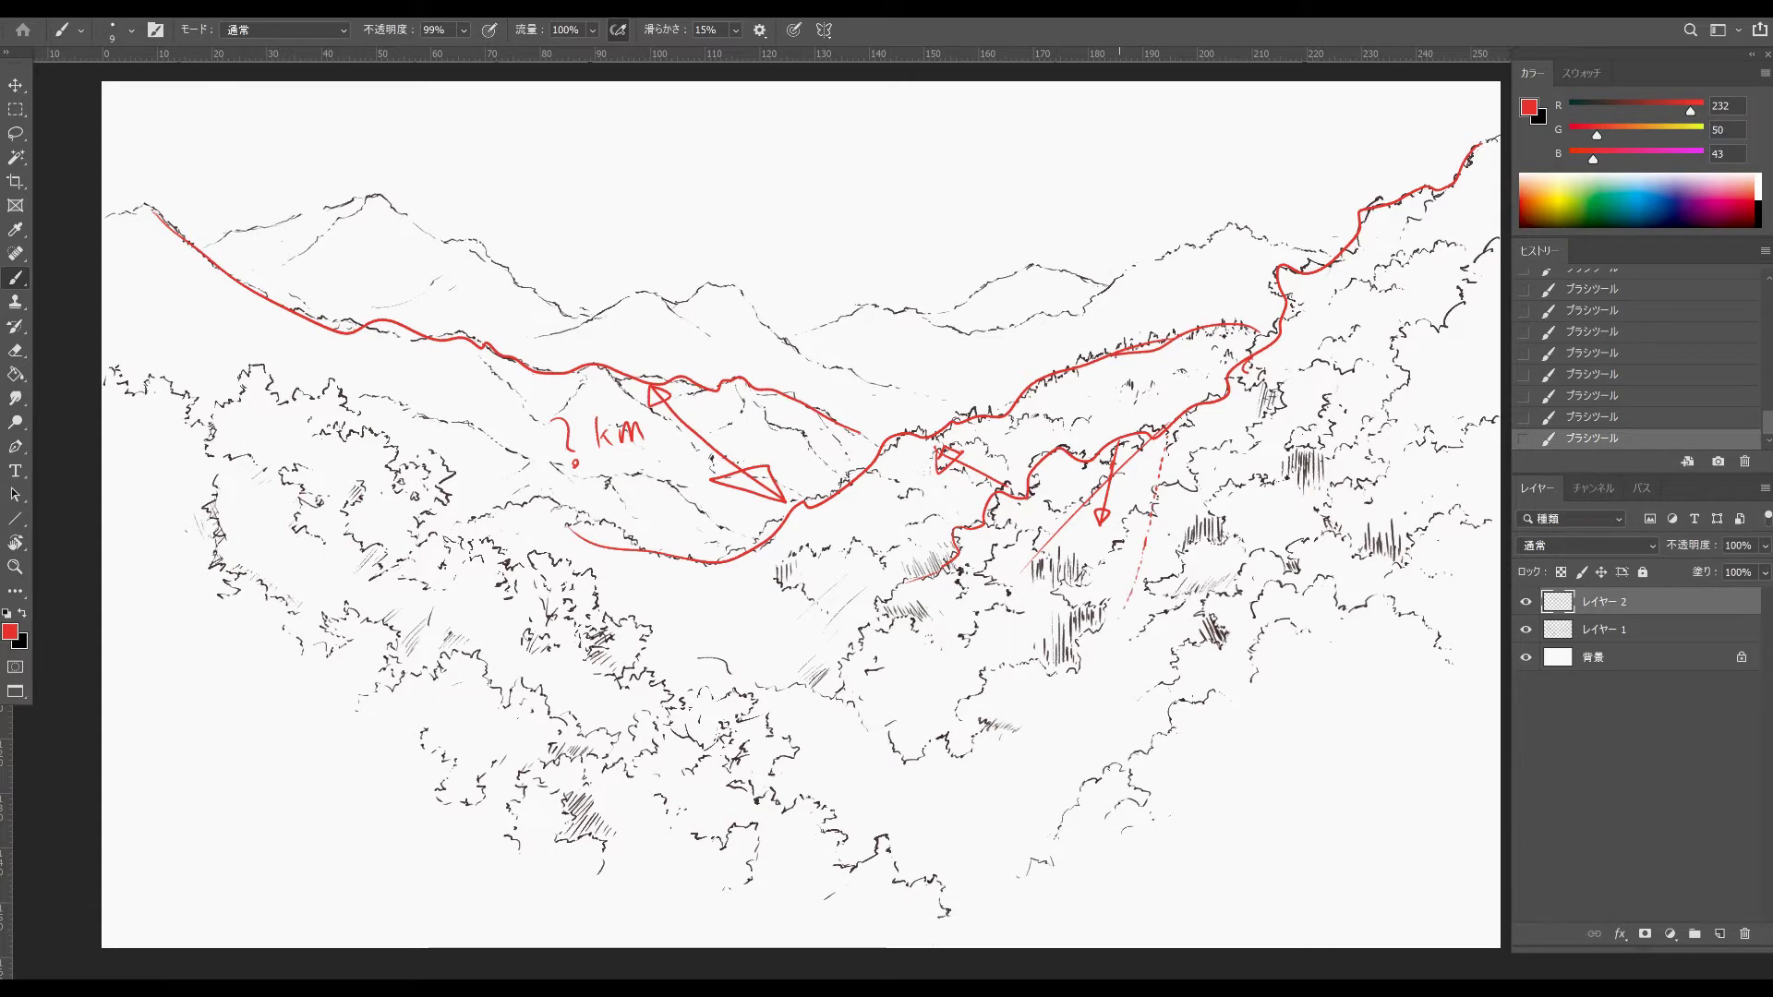
pyautogui.moveTo(1102, 616); pyautogui.dragTo(1077, 598)
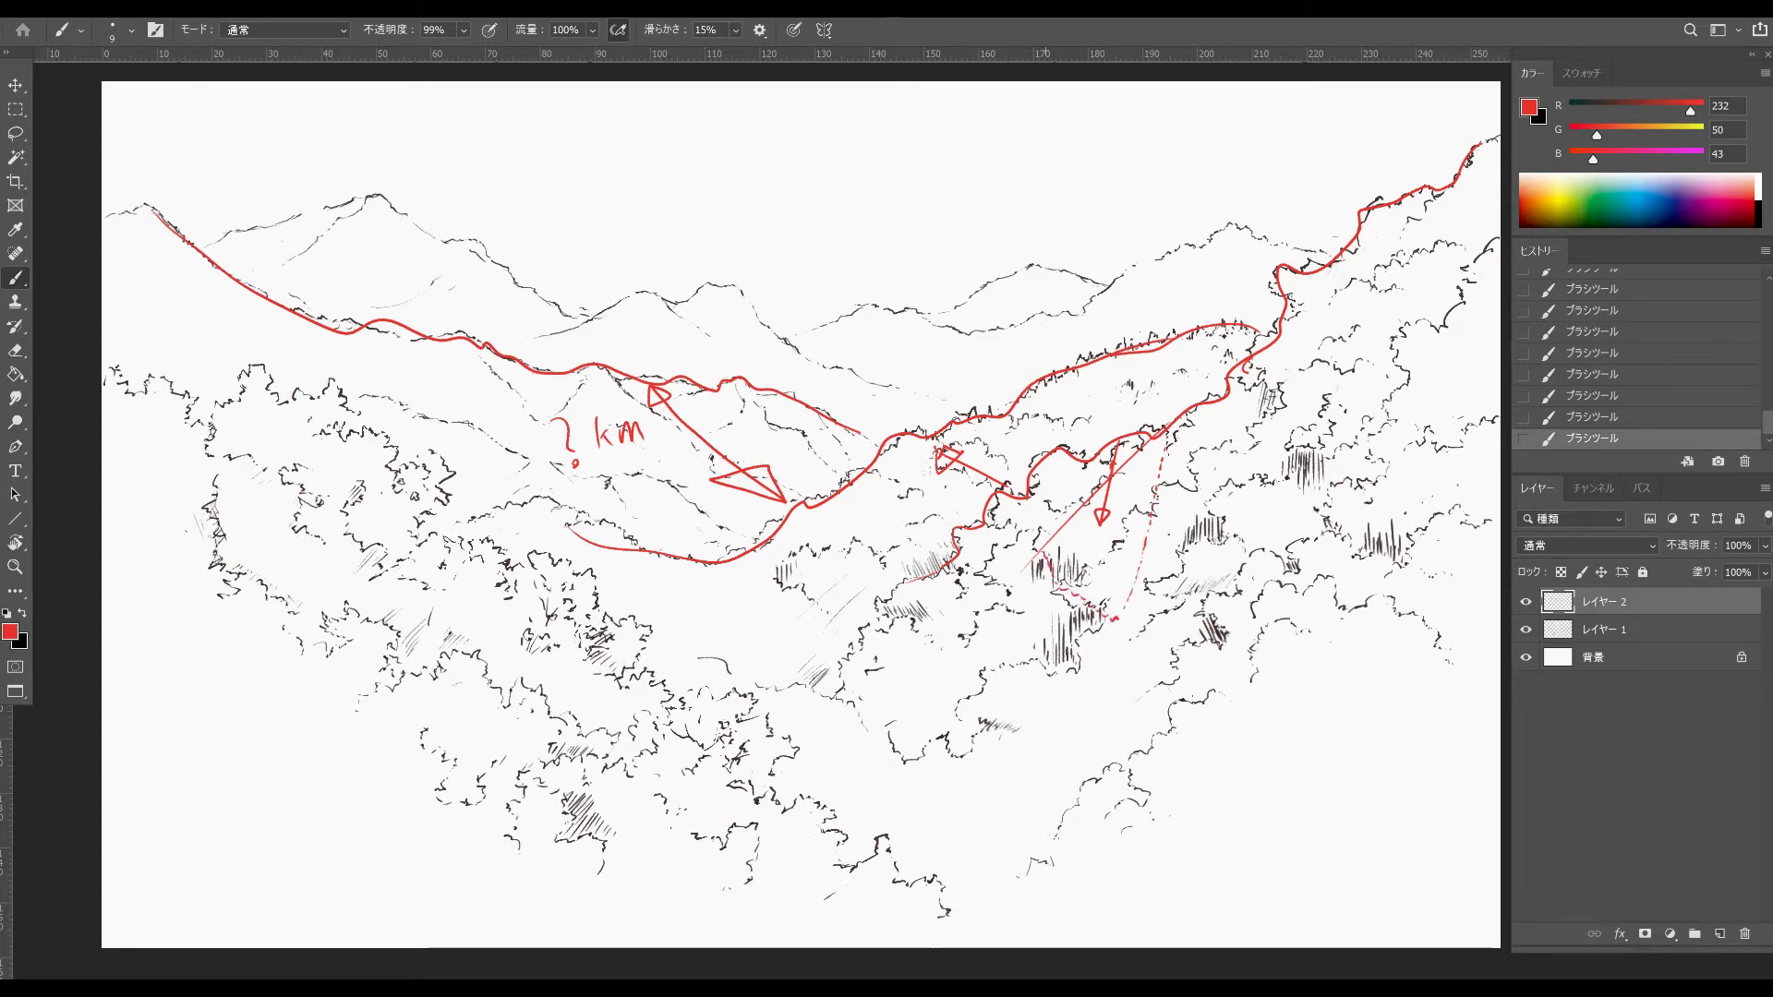
pyautogui.moveTo(1002, 493)
pyautogui.mouseDown()
pyautogui.moveTo(1014, 515)
pyautogui.moveTo(988, 486)
pyautogui.mouseUp()
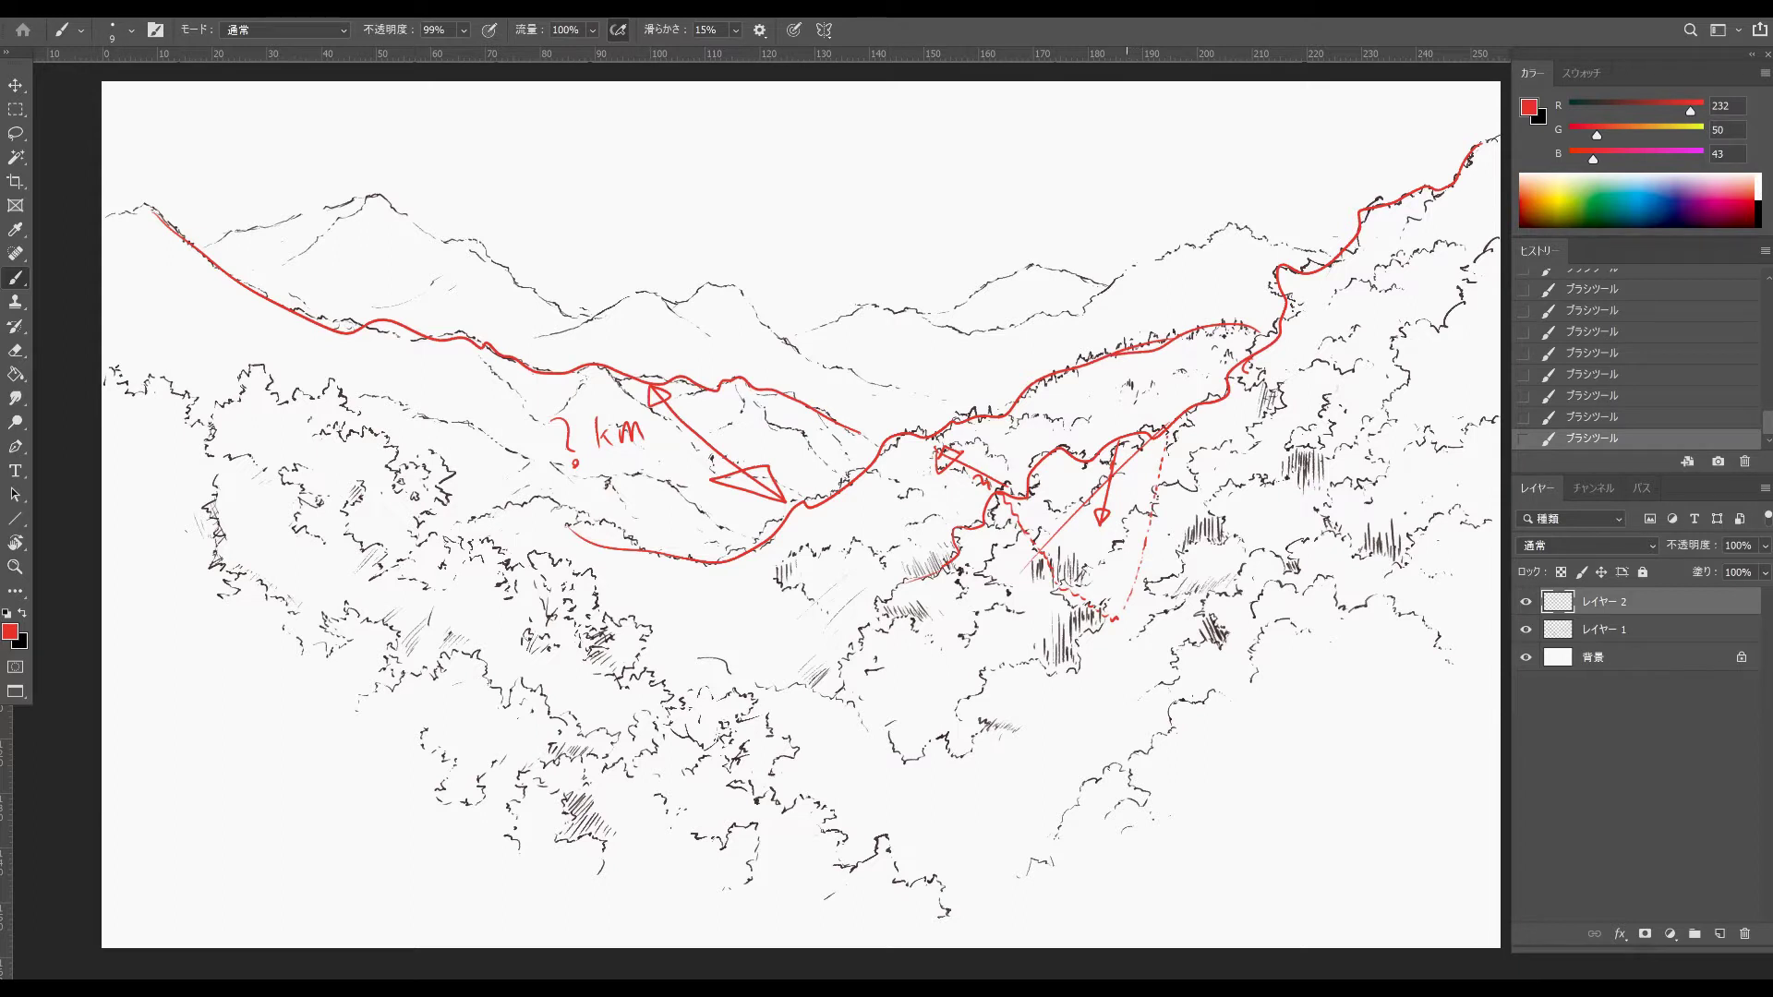
# - Erase the thin and dashed red slope lines from the nearer right-hand hillside
pyautogui.press('e')
pyautogui.moveTo(1115, 635); pyautogui.dragTo(1138, 546)
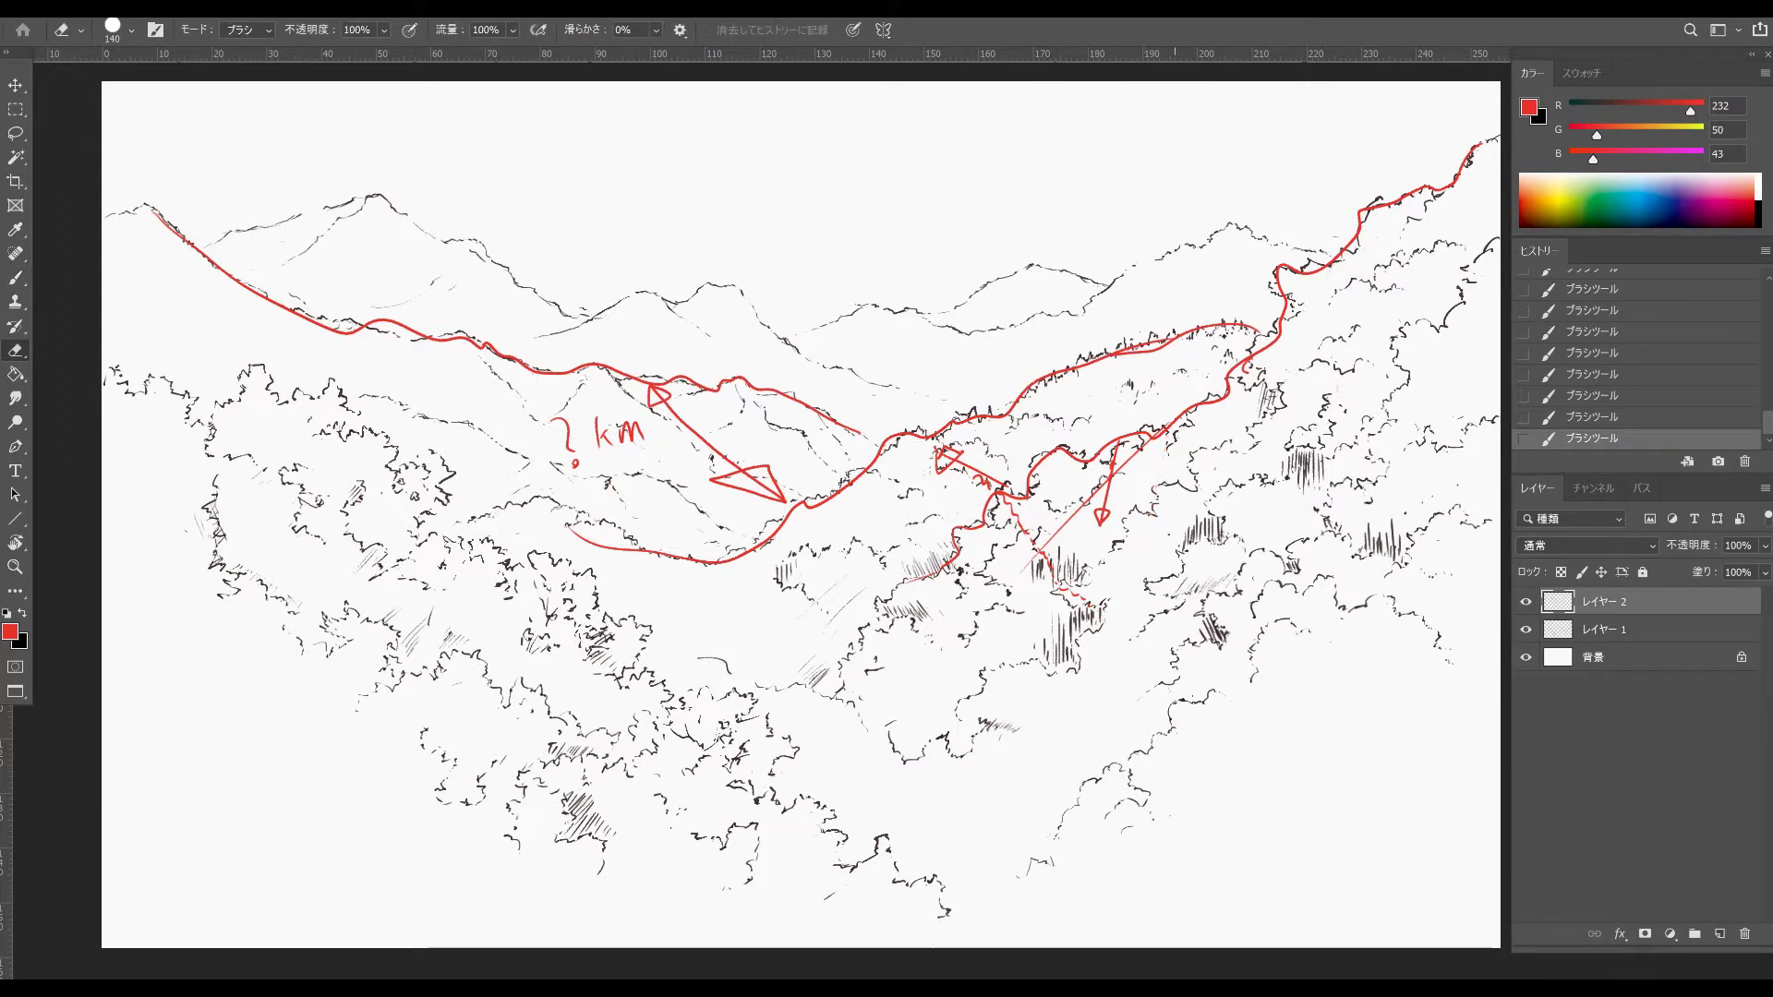
pyautogui.moveTo(1075, 596)
pyautogui.mouseDown()
pyautogui.moveTo(1112, 459)
pyautogui.moveTo(1024, 563)
pyautogui.moveTo(1006, 504)
pyautogui.mouseUp()
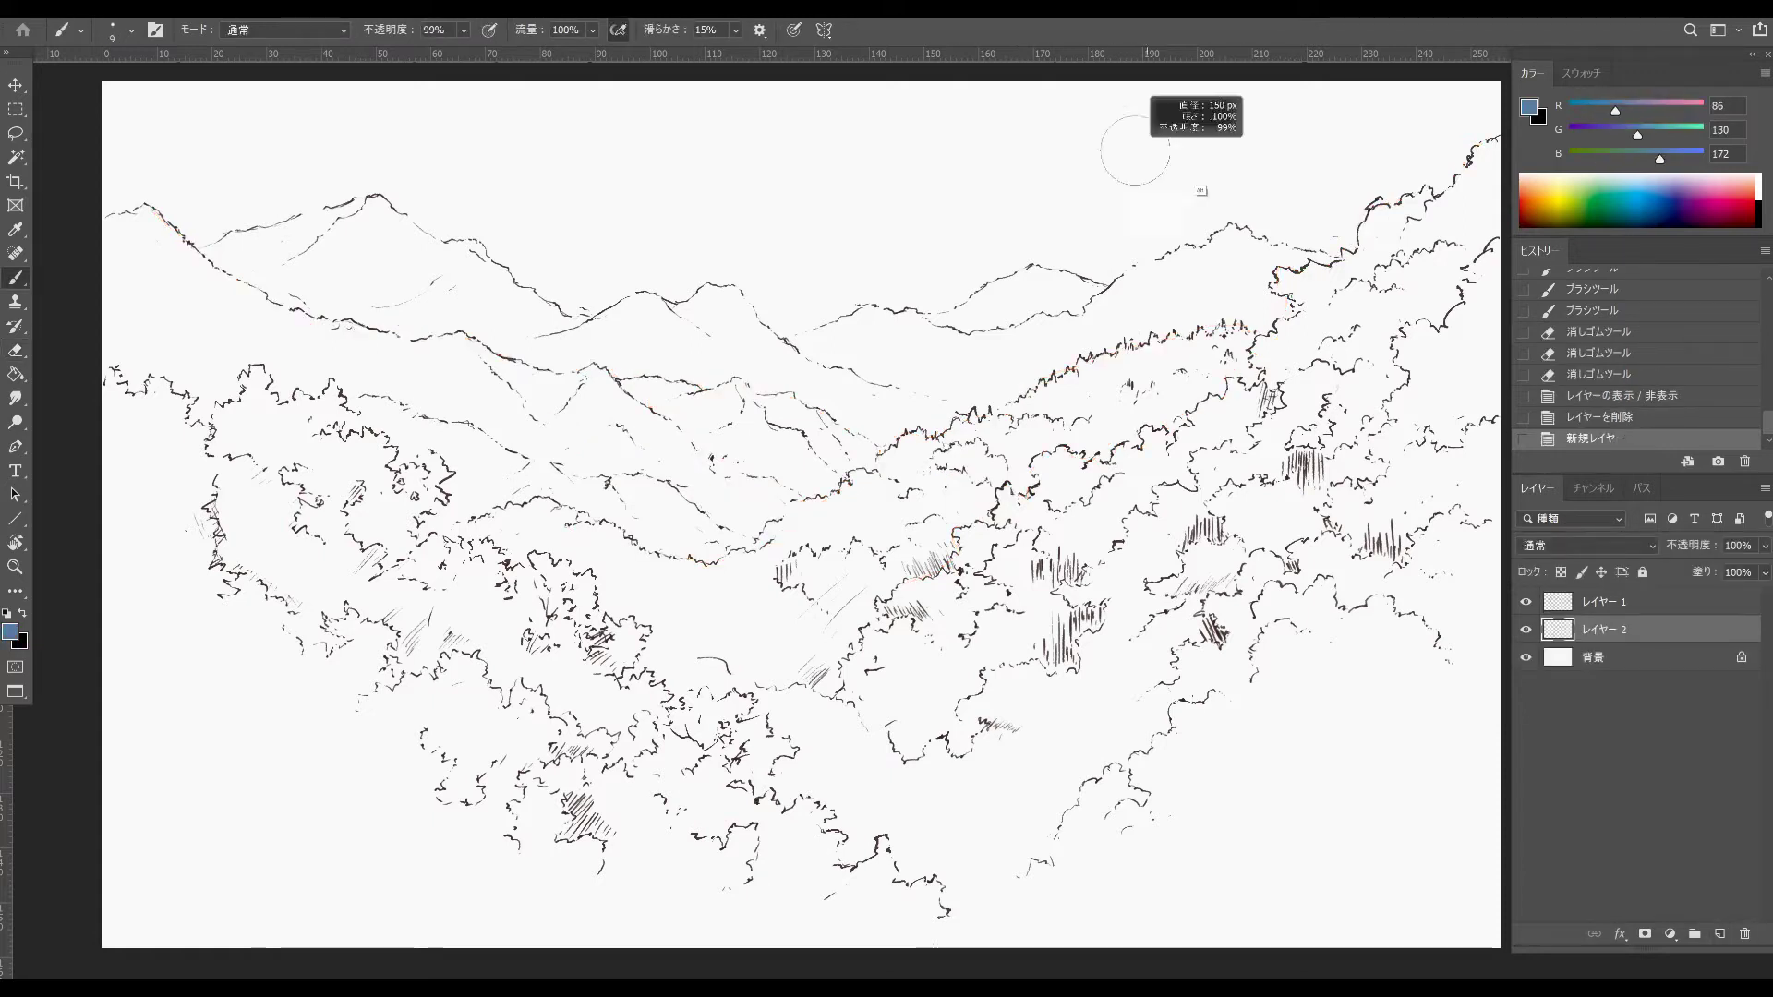
# - Lay a first blue band across the upper right sky and set the brush's opacity jitter minimum to 0%
pyautogui.moveTo(831, 129); pyautogui.dragTo(1357, 102)
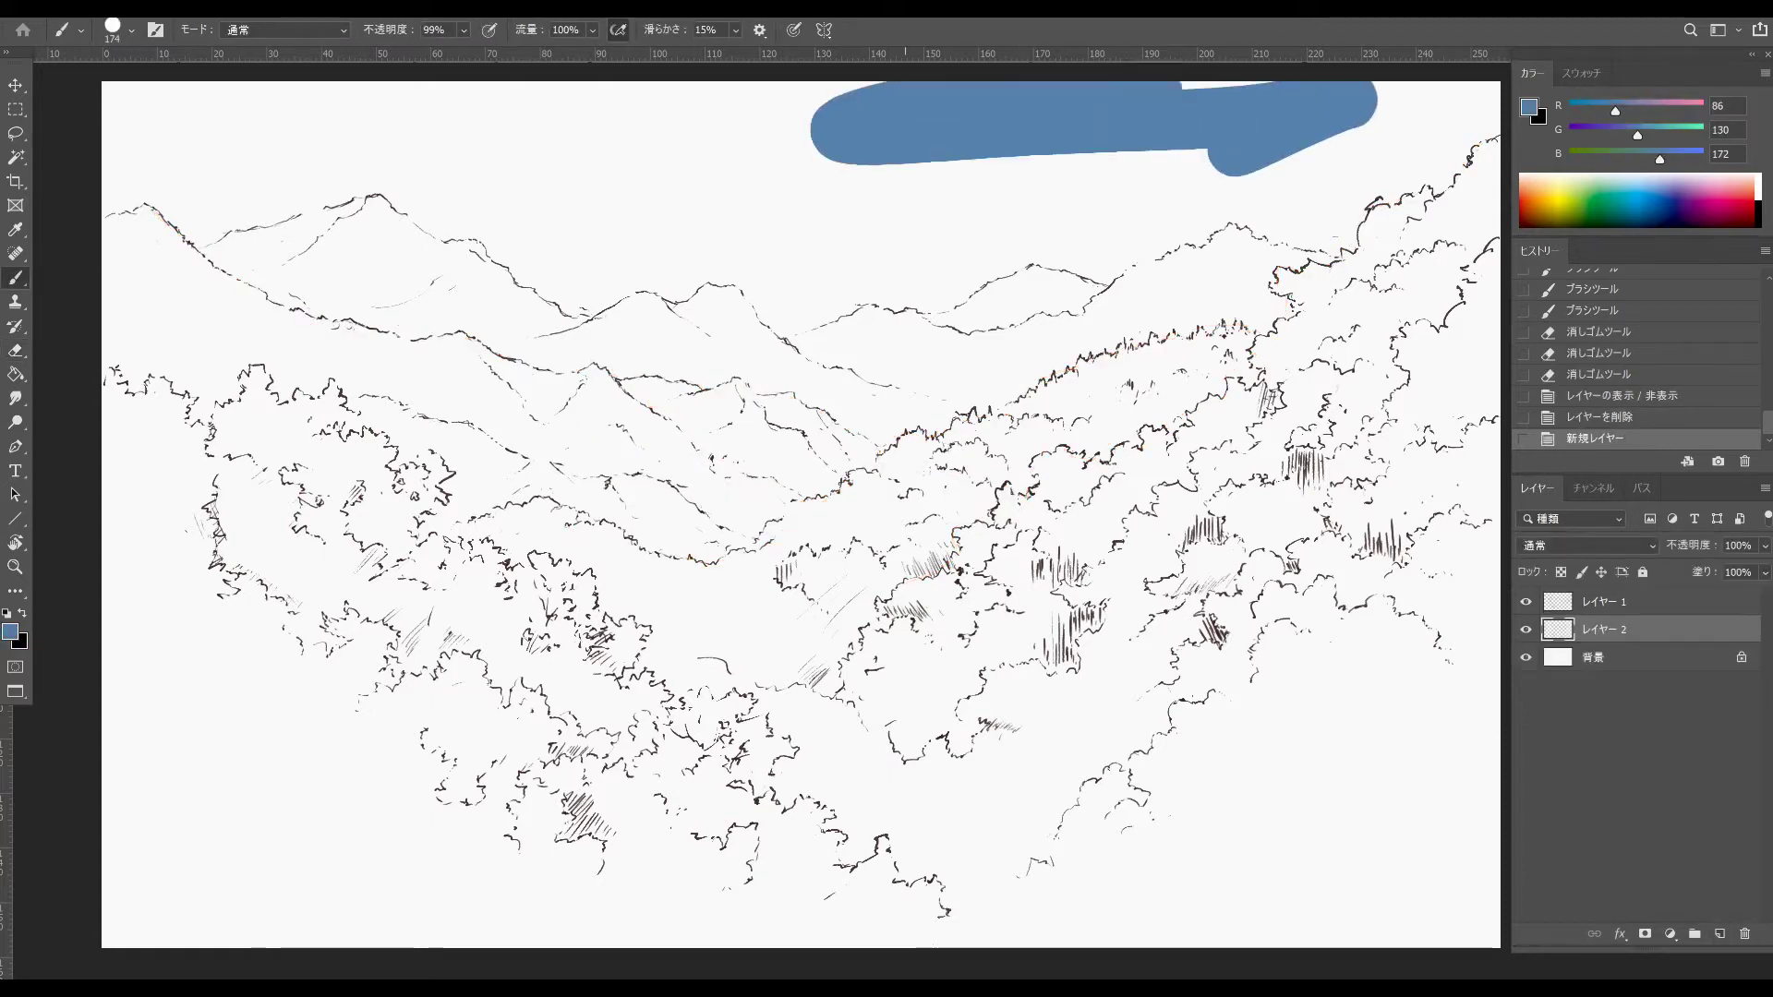
pyautogui.press('F5')
pyautogui.moveTo(1428, 196); pyautogui.dragTo(1292, 196)
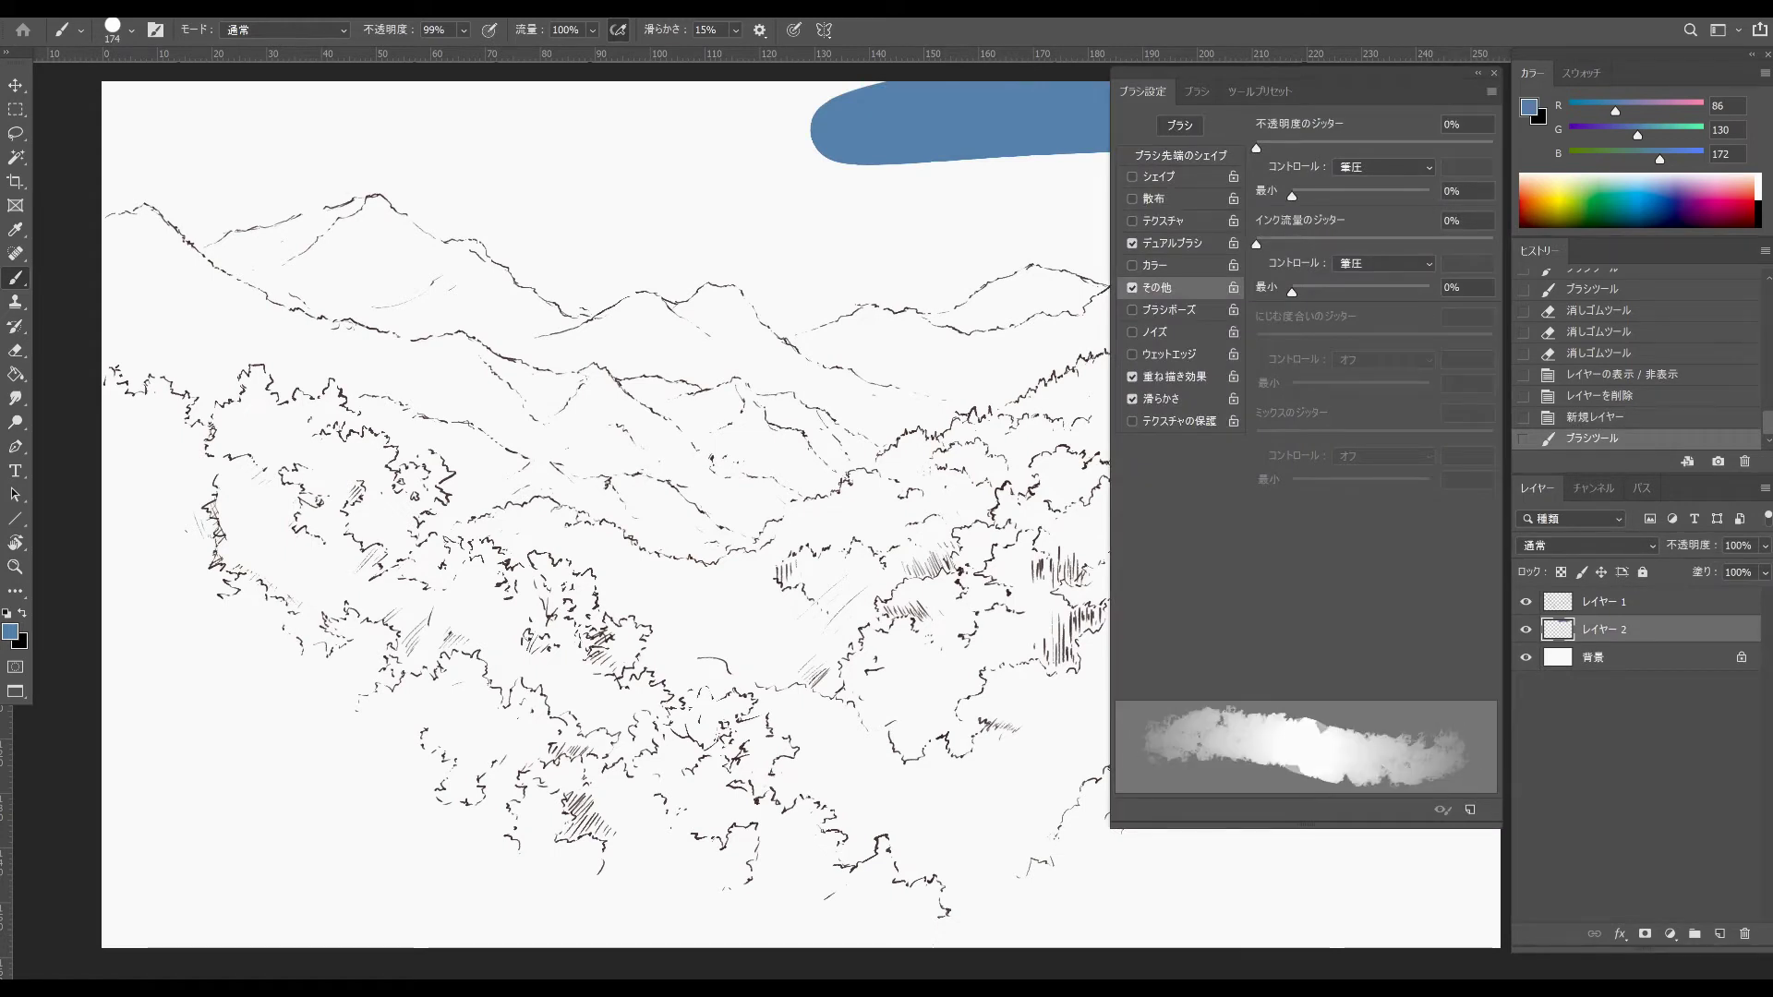
pyautogui.click(1181, 155)
pyautogui.press('F5')
# - Cover the rest of the sky in textured blue with a large brush, down over the distant mountains
pyautogui.moveTo(1315, 134)
pyautogui.mouseDown()
pyautogui.moveTo(231, 115)
pyautogui.moveTo(1172, 189)
pyautogui.moveTo(840, 313)
pyautogui.mouseUp()
pyautogui.moveTo(1210, 268); pyautogui.dragTo(1459, 148)
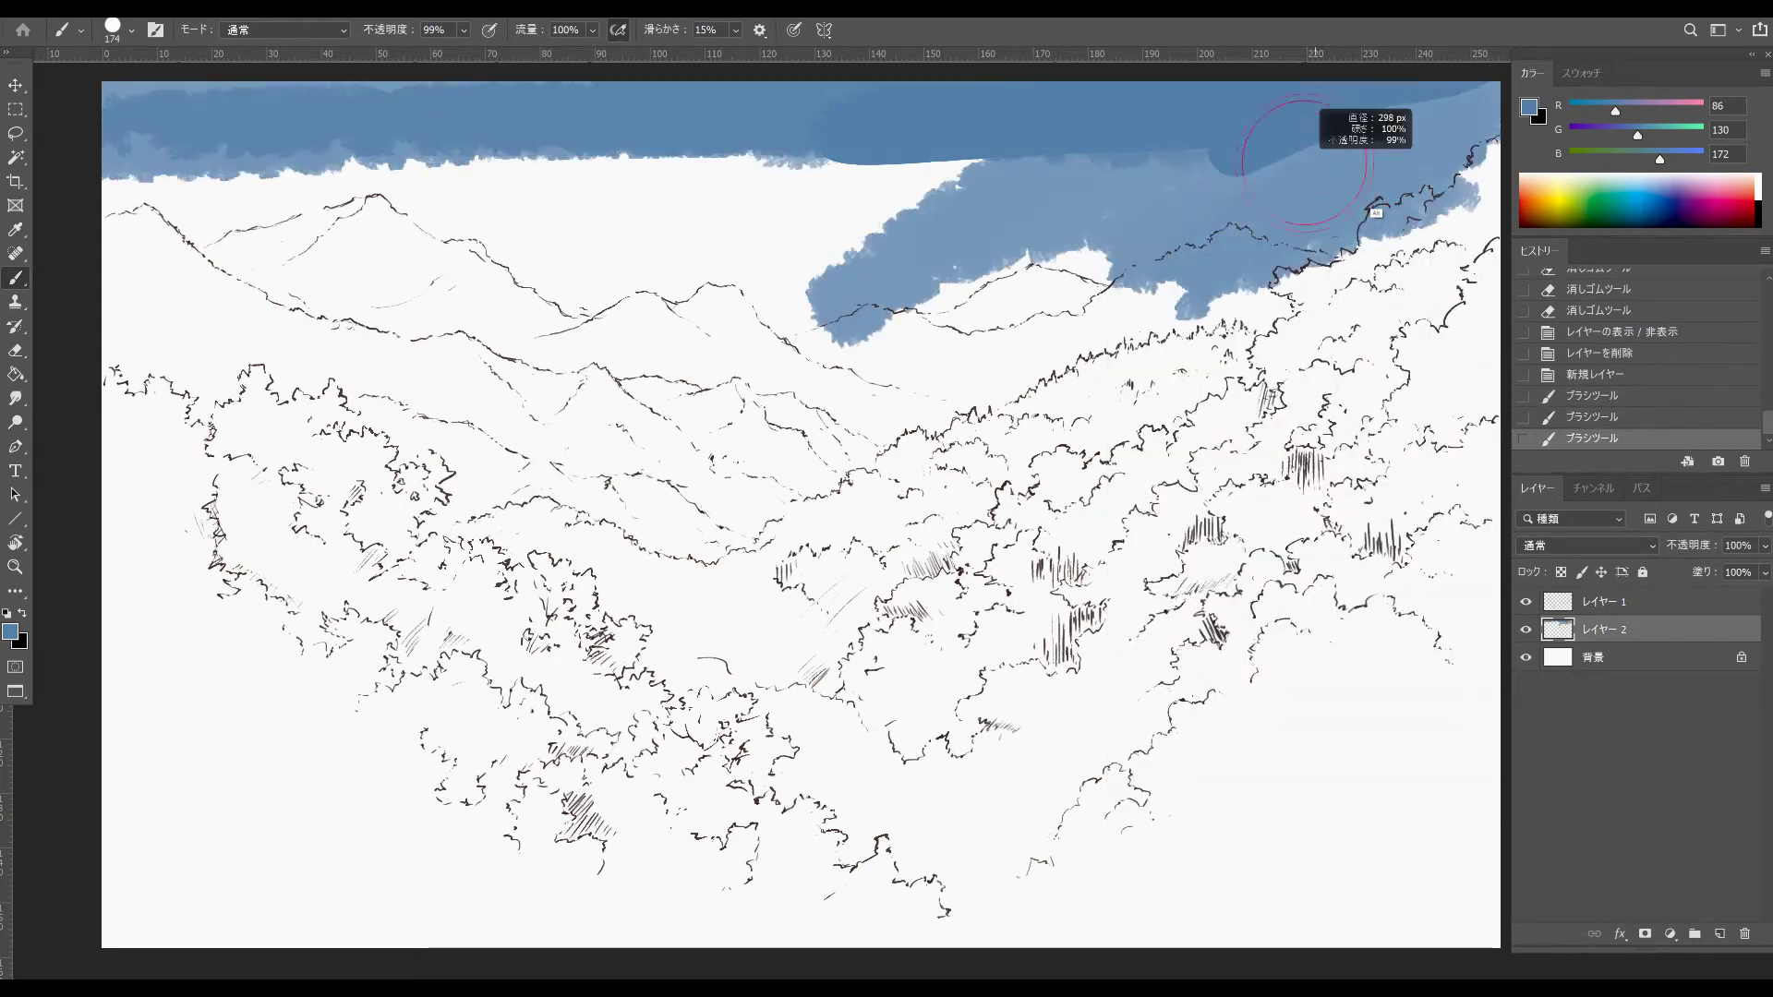
pyautogui.moveTo(1329, 217)
pyautogui.mouseDown()
pyautogui.moveTo(1477, 139)
pyautogui.moveTo(139, 184)
pyautogui.moveTo(1076, 277)
pyautogui.mouseUp()
pyautogui.moveTo(821, 286); pyautogui.dragTo(517, 291)
# - Choose a darker blue (R 59, G 105, B 150) and paint it across the upper sky
pyautogui.click(10, 631)
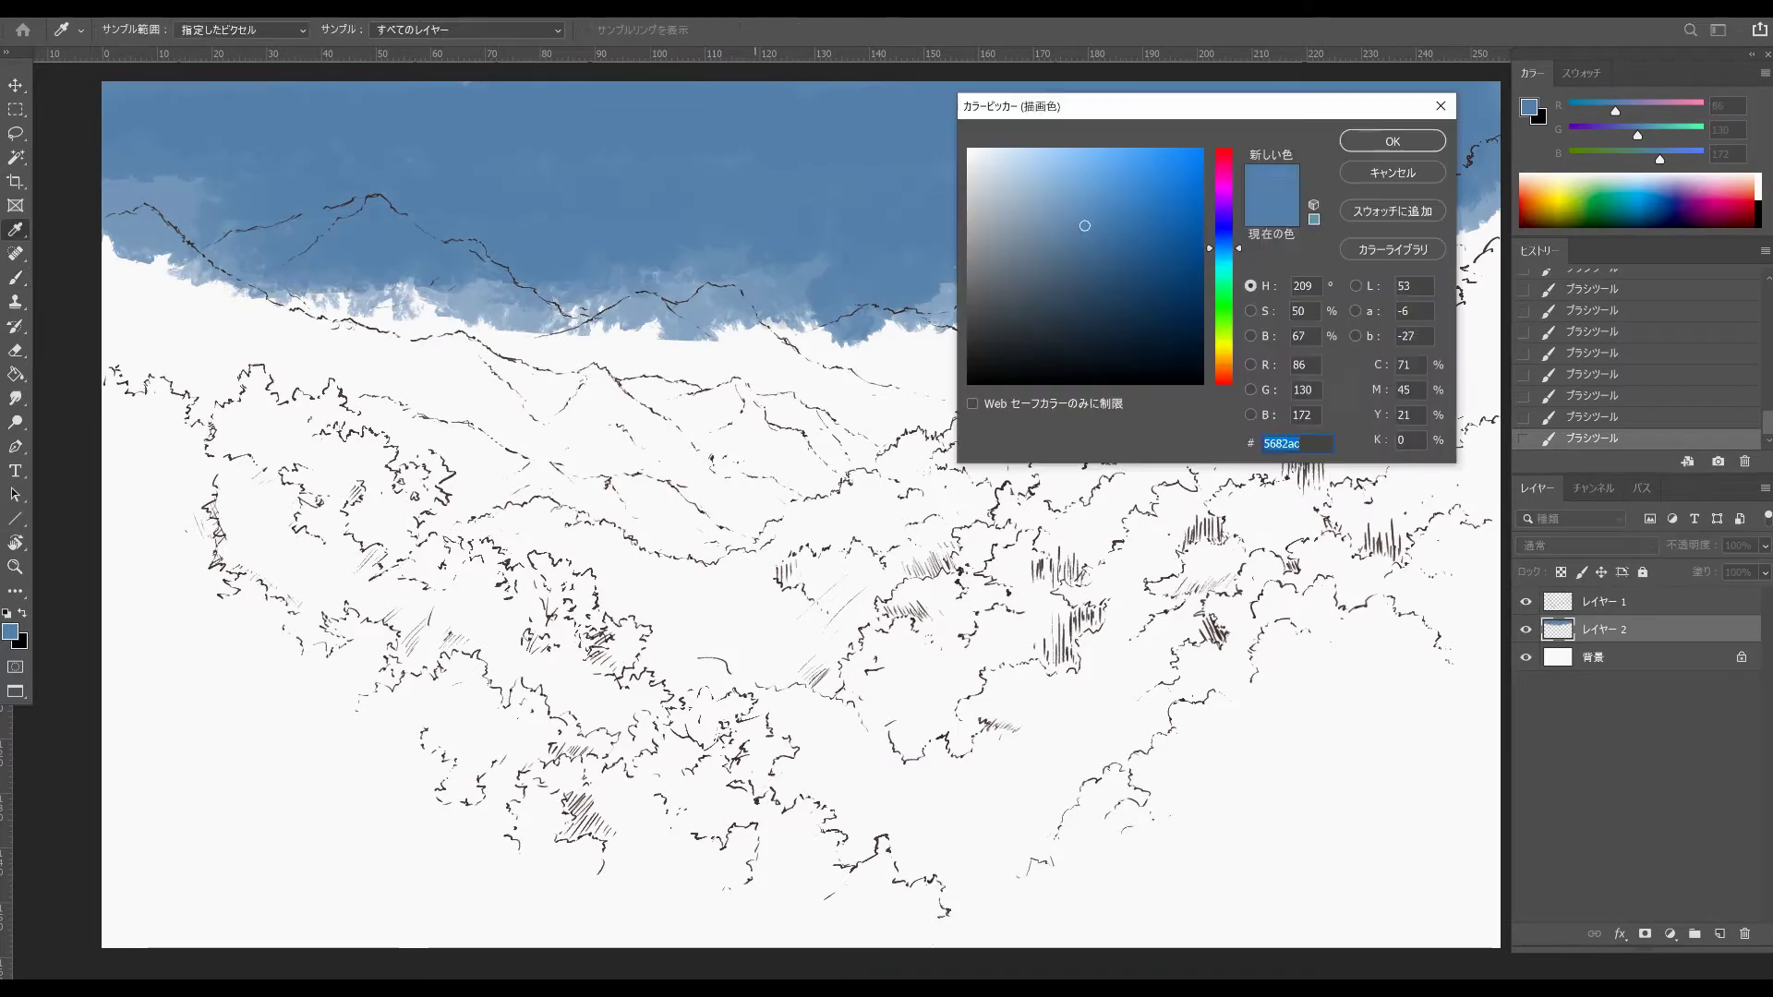
pyautogui.click(1112, 245)
pyautogui.click(1392, 143)
pyautogui.moveTo(1144, 138)
pyautogui.mouseDown()
pyautogui.moveTo(1385, 120)
pyautogui.moveTo(988, 111)
pyautogui.mouseUp()
pyautogui.moveTo(960, 115); pyautogui.dragTo(149, 125)
pyautogui.moveTo(268, 164); pyautogui.dragTo(960, 162)
pyautogui.moveTo(1255, 212); pyautogui.dragTo(867, 267)
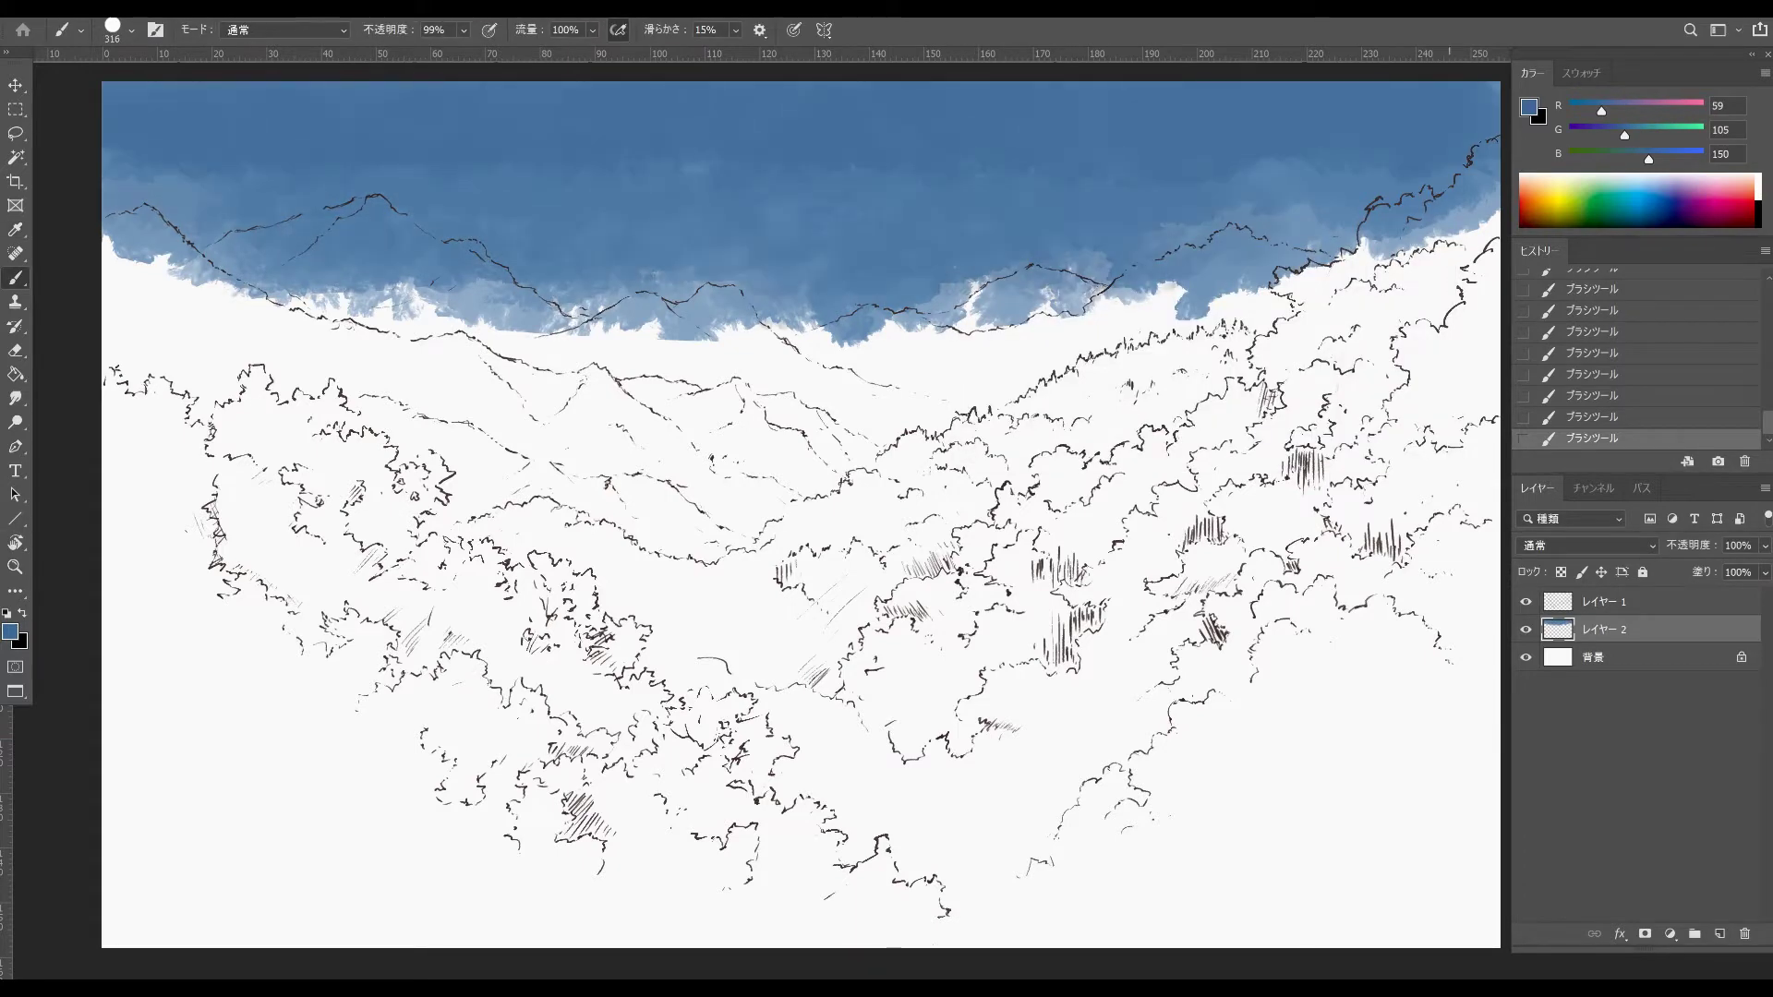
# - Extend the sky down past the distant mountains and right-hand ridge using blues sampled from the painting
pyautogui.keyDown('alt'); pyautogui.click(793, 277); pyautogui.keyUp('alt')
pyautogui.moveTo(1265, 295); pyautogui.dragTo(803, 337)
pyautogui.moveTo(775, 323); pyautogui.dragTo(277, 342)
pyautogui.moveTo(138, 249); pyautogui.dragTo(831, 333)
pyautogui.keyDown('alt'); pyautogui.click(1305, 191); pyautogui.keyUp('alt')
pyautogui.moveTo(268, 277); pyautogui.dragTo(152, 300)
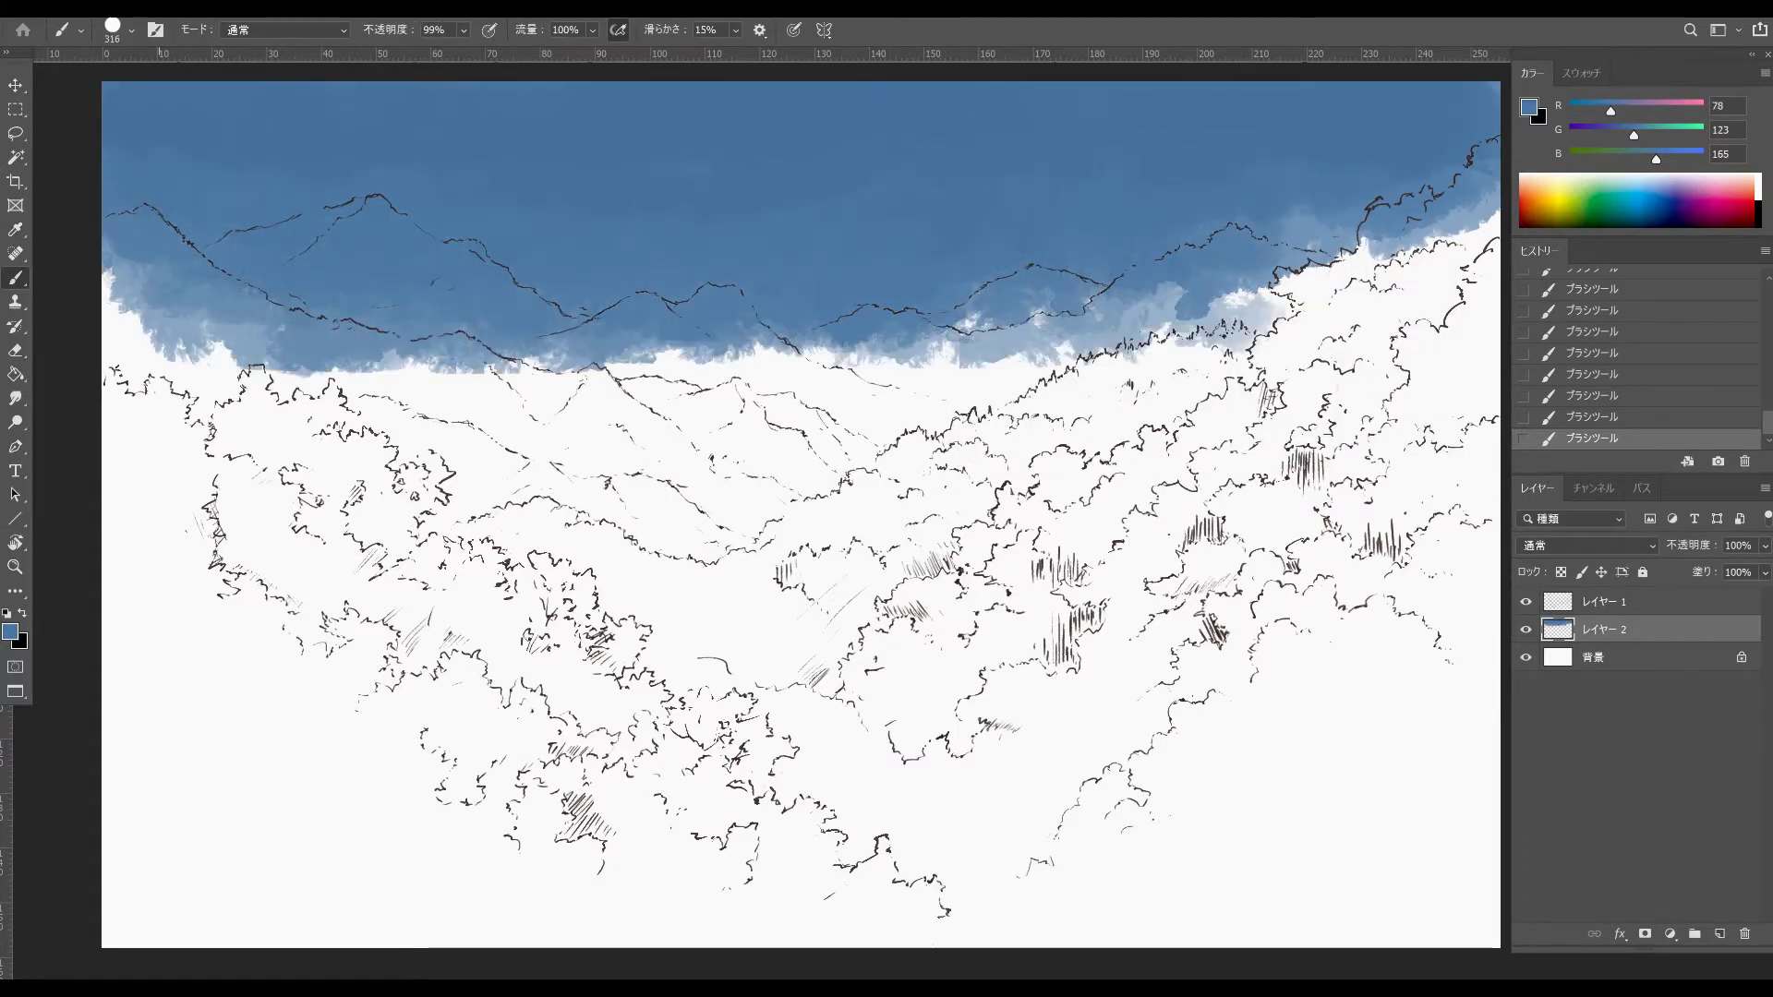
pyautogui.moveTo(1477, 254); pyautogui.dragTo(766, 355)
pyautogui.moveTo(887, 351)
pyautogui.mouseDown()
pyautogui.moveTo(517, 355)
pyautogui.moveTo(1311, 296)
pyautogui.mouseUp()
# - Choose a lighter, greener blue (R 83, G 162, B 192) and paint it as a wide band across the lower sky
pyautogui.click(11, 631)
pyautogui.click(1224, 256)
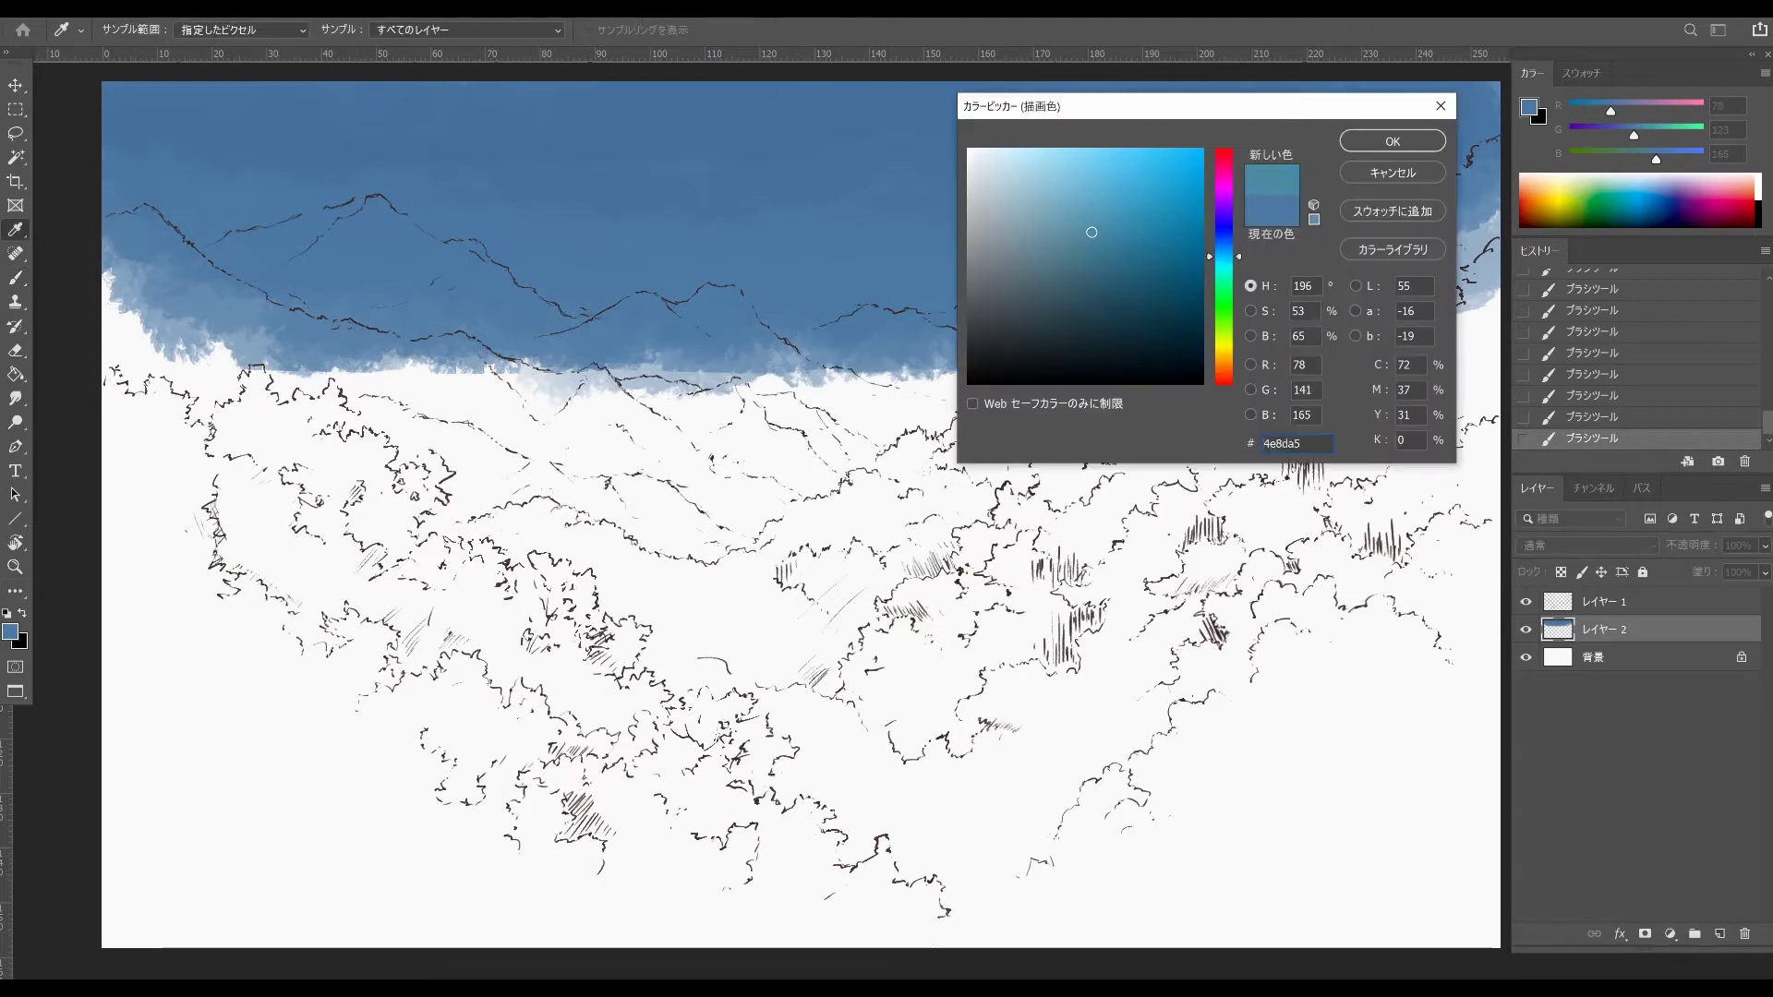
pyautogui.click(1103, 207)
pyautogui.click(1392, 143)
pyautogui.moveTo(905, 295); pyautogui.dragTo(444, 305)
pyautogui.moveTo(499, 378); pyautogui.dragTo(905, 378)
pyautogui.moveTo(1006, 259); pyautogui.dragTo(1265, 240)
pyautogui.moveTo(1431, 277); pyautogui.dragTo(1329, 323)
pyautogui.moveTo(1265, 240); pyautogui.dragTo(960, 267)
pyautogui.moveTo(1145, 244); pyautogui.dragTo(536, 254)
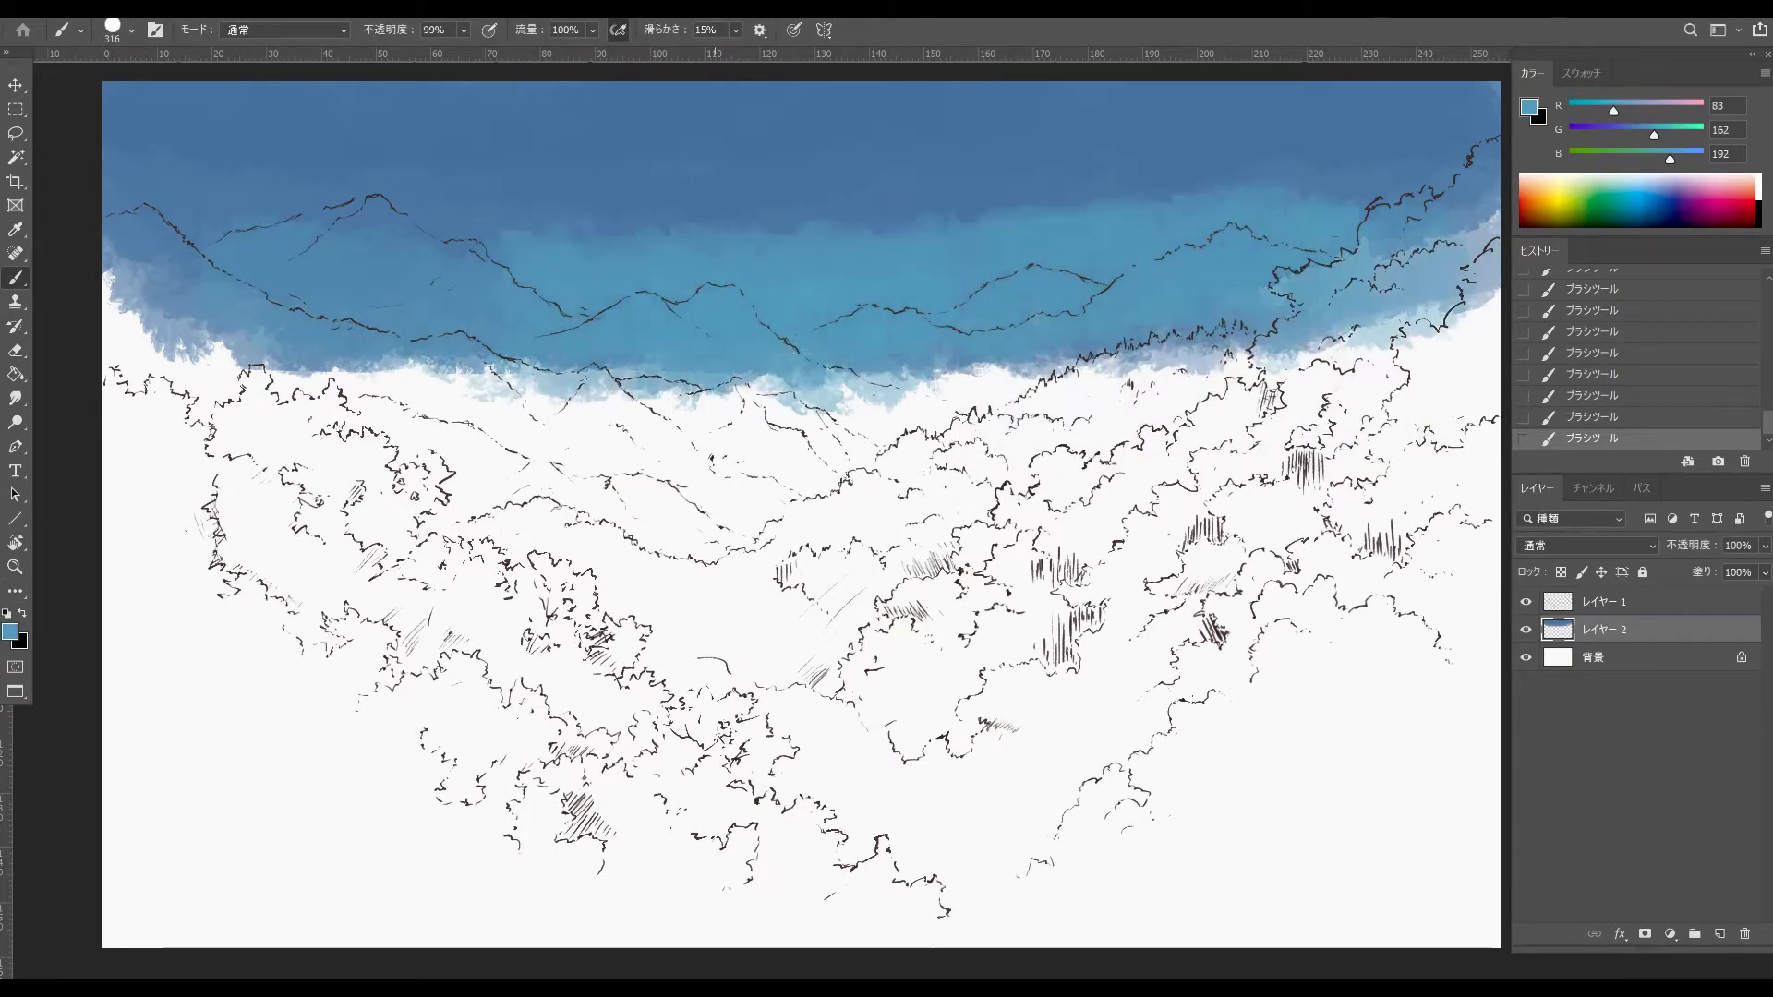
# - Carry the lighter blue to the left edge and along the lower sky, blending it with sampled tones
pyautogui.moveTo(904, 217); pyautogui.dragTo(406, 217)
pyautogui.moveTo(125, 296); pyautogui.dragTo(176, 415)
pyautogui.keyDown('alt'); pyautogui.click(148, 323); pyautogui.keyUp('alt')
pyautogui.moveTo(249, 277)
pyautogui.mouseDown()
pyautogui.moveTo(130, 342)
pyautogui.moveTo(1219, 351)
pyautogui.mouseUp()
pyautogui.moveTo(1246, 360); pyautogui.dragTo(1440, 333)
pyautogui.moveTo(1223, 254); pyautogui.dragTo(992, 254)
pyautogui.keyDown('alt'); pyautogui.click(1200, 277); pyautogui.keyUp('alt')
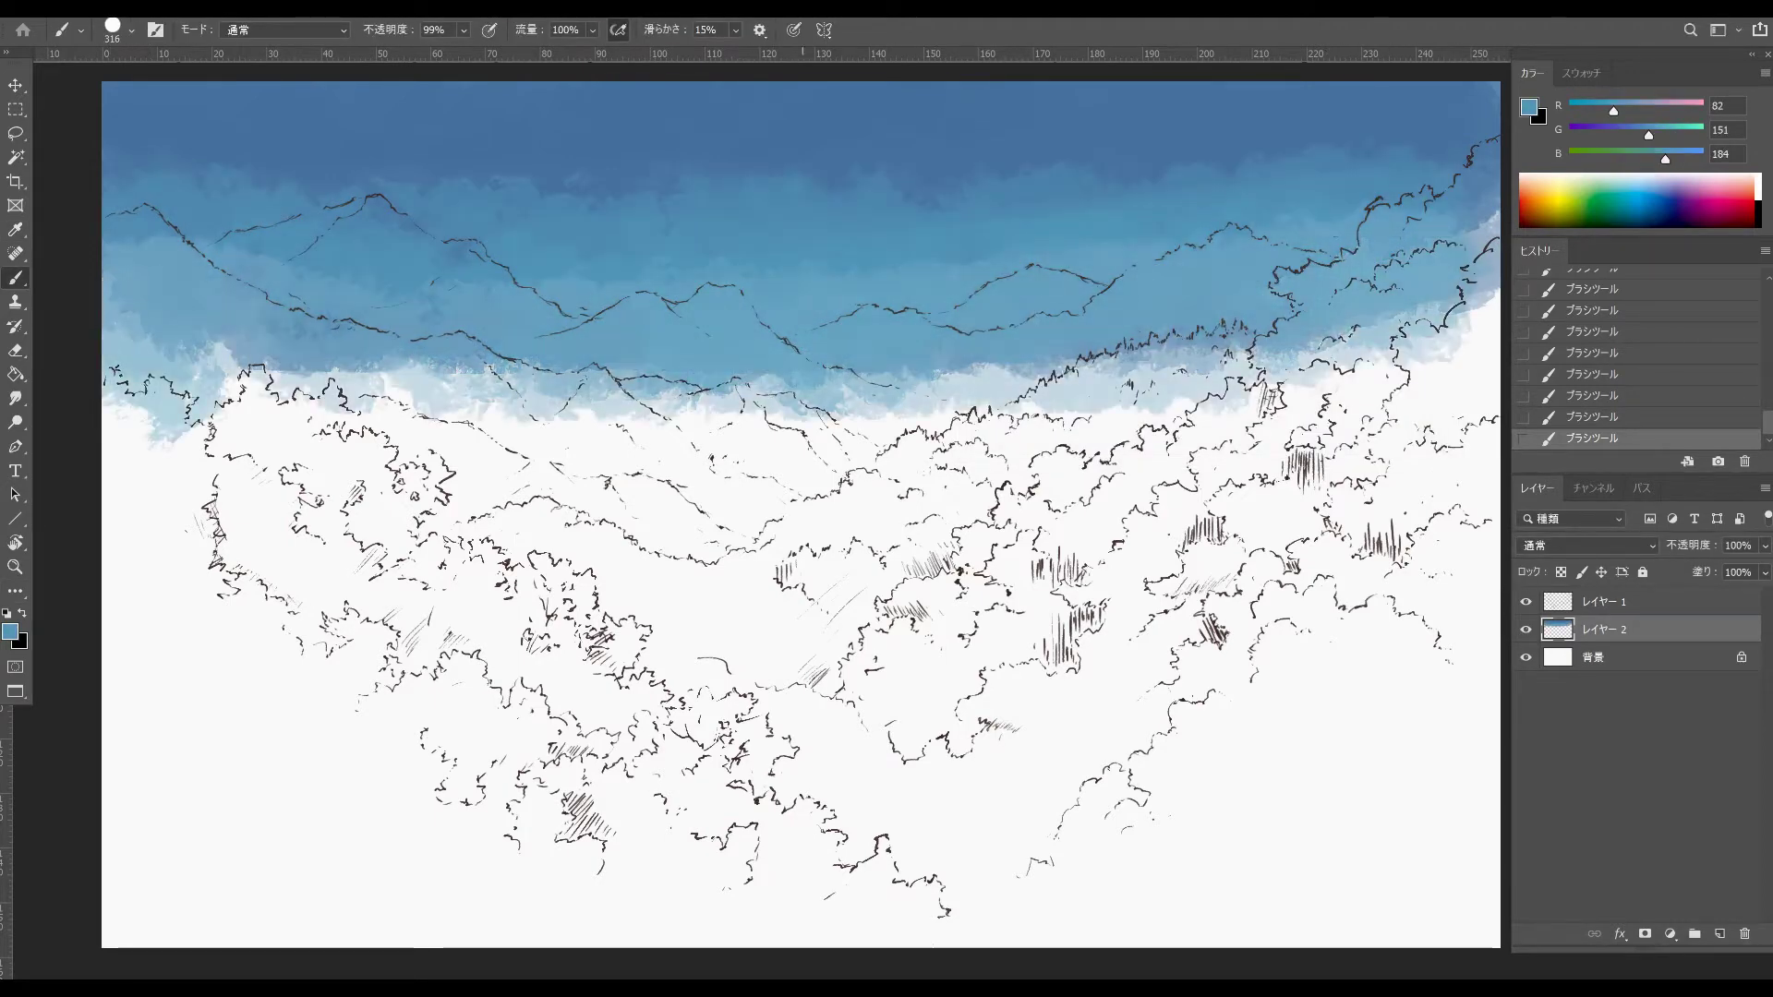
# - Blend the sky over the right-hand hillside with sampled blues, darkening its upper corner
pyautogui.keyDown('alt'); pyautogui.click(1255, 286); pyautogui.keyUp('alt')
pyautogui.moveTo(1164, 323); pyautogui.dragTo(1486, 296)
pyautogui.keyDown('alt'); pyautogui.click(1292, 221); pyautogui.keyUp('alt')
pyautogui.moveTo(1477, 129); pyautogui.dragTo(1338, 147)
pyautogui.moveTo(1487, 102); pyautogui.dragTo(1242, 148)
pyautogui.keyDown('alt'); pyautogui.click(1242, 147); pyautogui.keyUp('alt')
pyautogui.moveTo(1385, 171); pyautogui.dragTo(1241, 198)
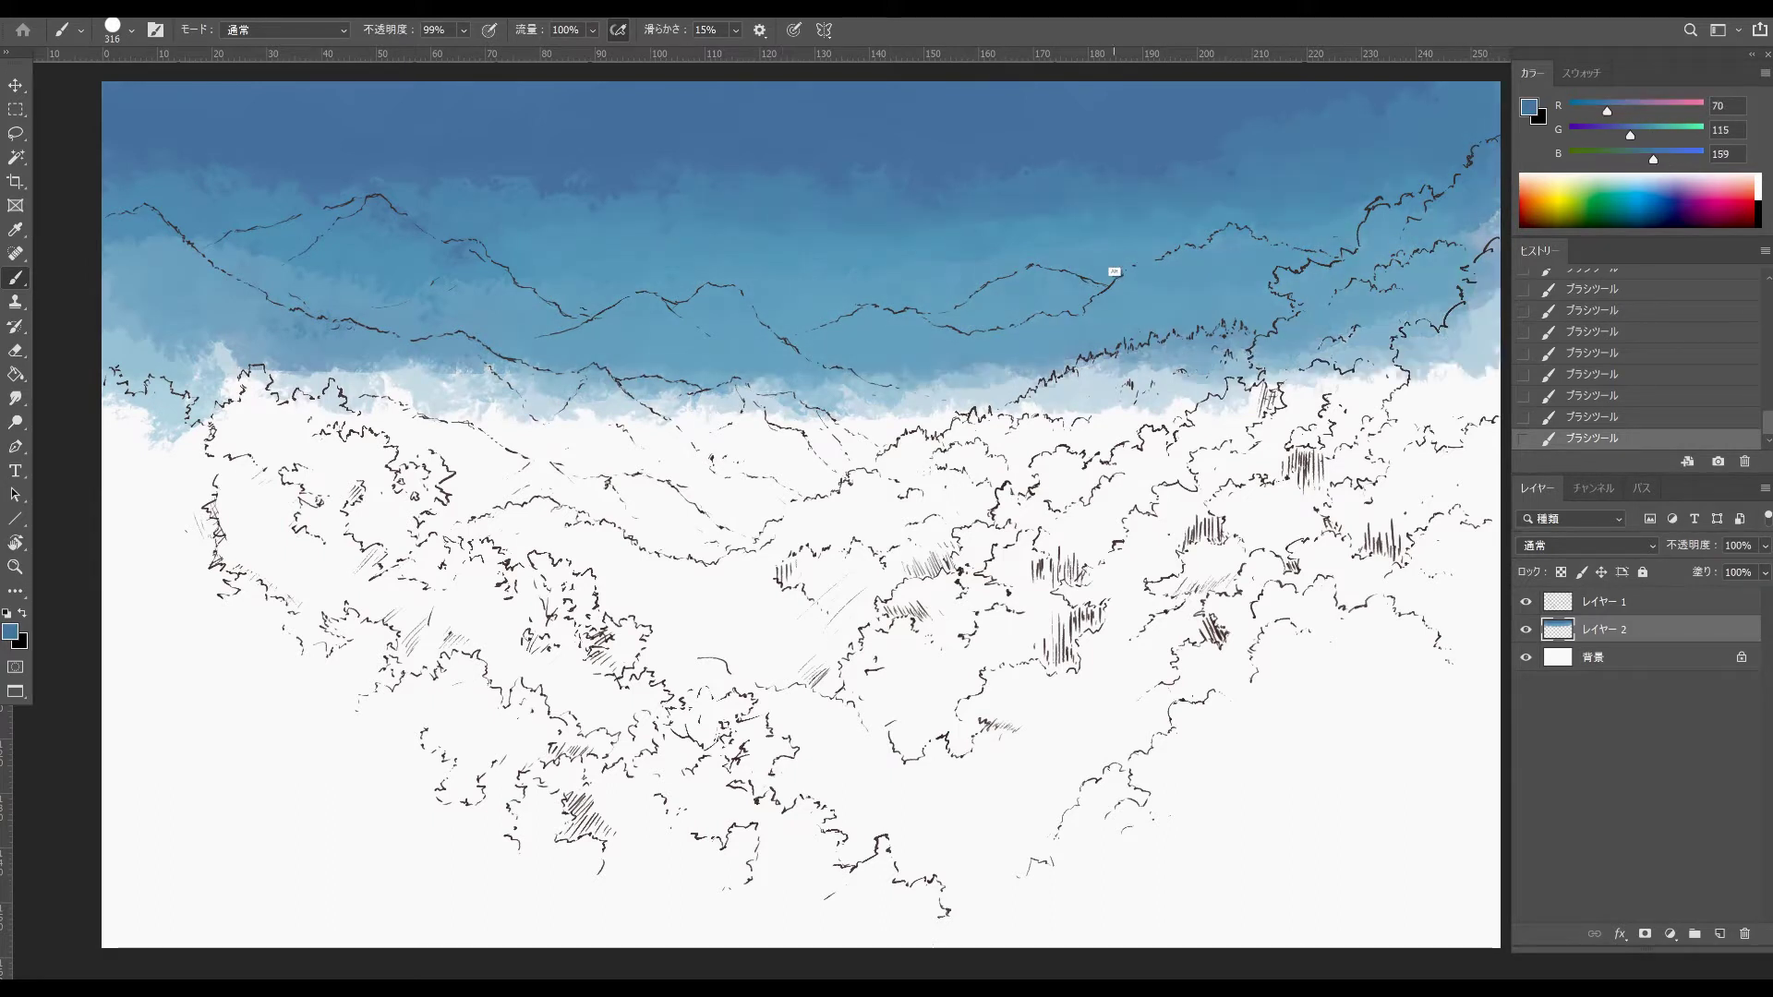
# - Soften the transition between the dark upper and lighter lower sky with sampled blues across the full width
pyautogui.keyDown('alt'); pyautogui.click(1113, 272); pyautogui.keyUp('alt')
pyautogui.moveTo(923, 207); pyautogui.dragTo(554, 189)
pyautogui.moveTo(370, 194); pyautogui.dragTo(129, 166)
pyautogui.moveTo(129, 295); pyautogui.dragTo(240, 342)
pyautogui.keyDown('alt'); pyautogui.click(1056, 168); pyautogui.keyUp('alt')
pyautogui.moveTo(1025, 175); pyautogui.dragTo(167, 194)
pyautogui.moveTo(222, 208)
pyautogui.mouseDown()
pyautogui.moveTo(978, 240)
pyautogui.moveTo(1468, 212)
pyautogui.mouseUp()
# - Touch up the sky's lower right edge and the middle of the gradient with sampled blues
pyautogui.keyDown('alt'); pyautogui.click(279, 261); pyautogui.keyUp('alt')
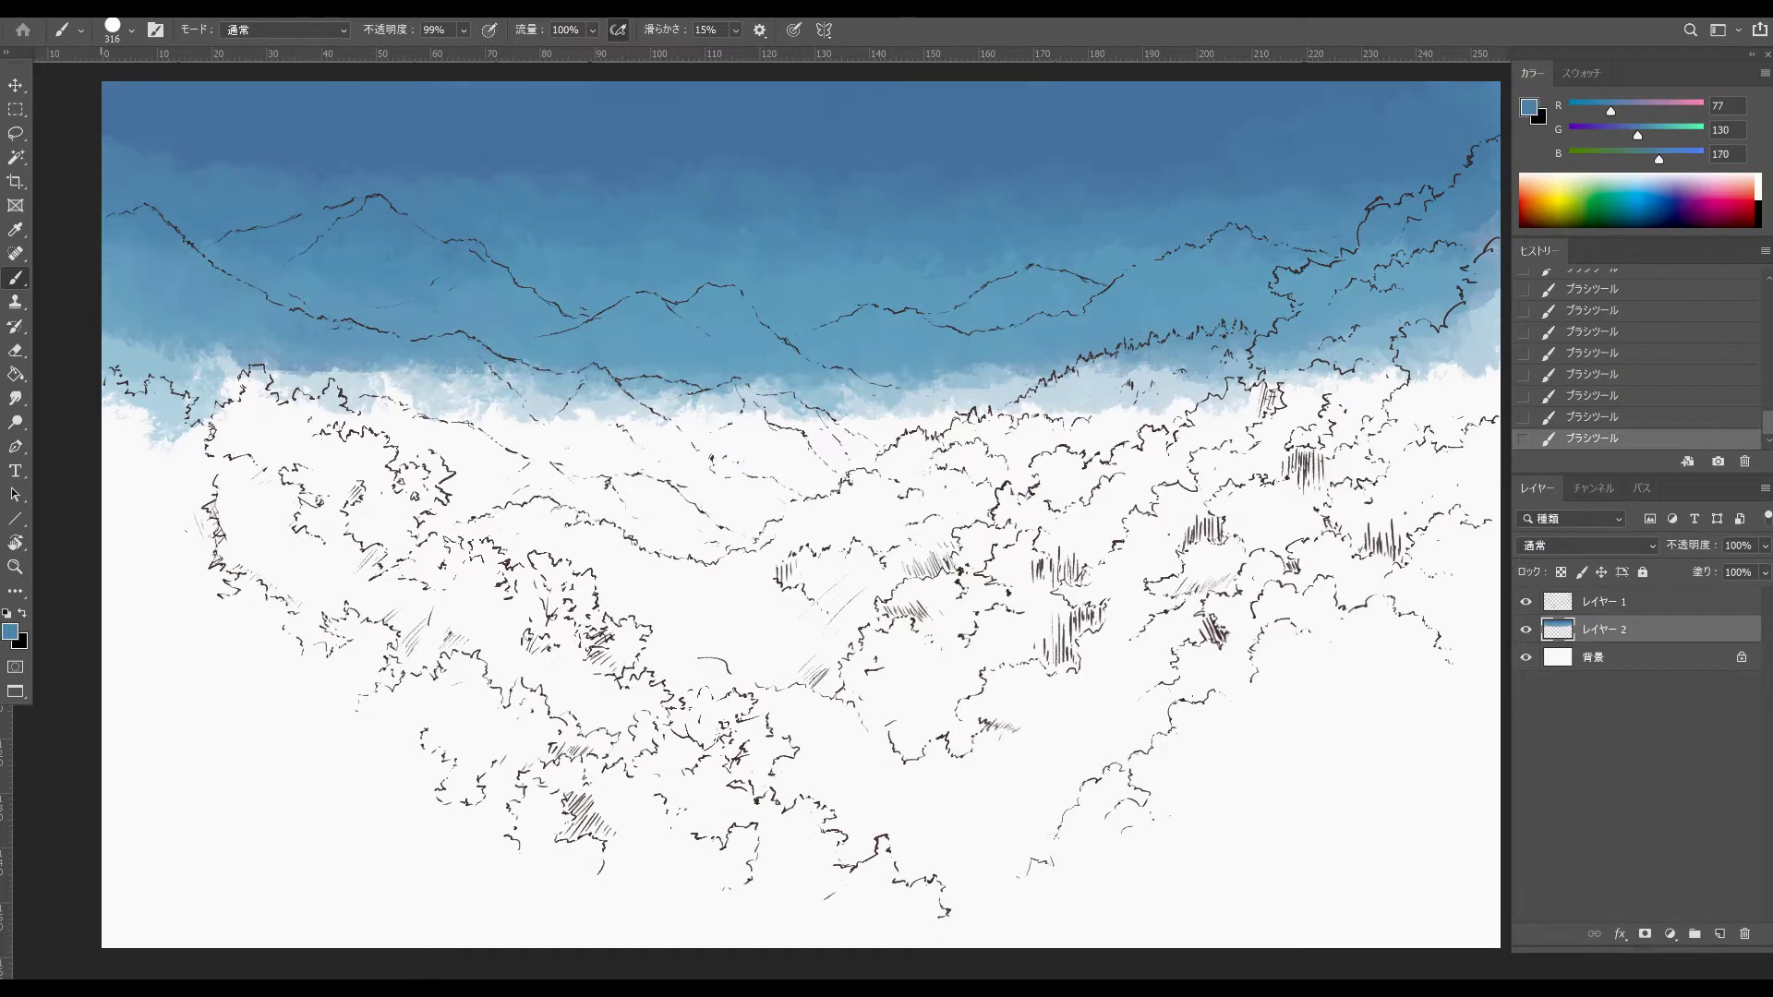
pyautogui.keyDown('alt'); pyautogui.click(1385, 314); pyautogui.keyUp('alt')
pyautogui.moveTo(1478, 318); pyautogui.dragTo(1353, 379)
pyautogui.keyDown('alt'); pyautogui.click(1102, 175); pyautogui.keyUp('alt')
pyautogui.moveTo(1061, 208); pyautogui.dragTo(889, 208)
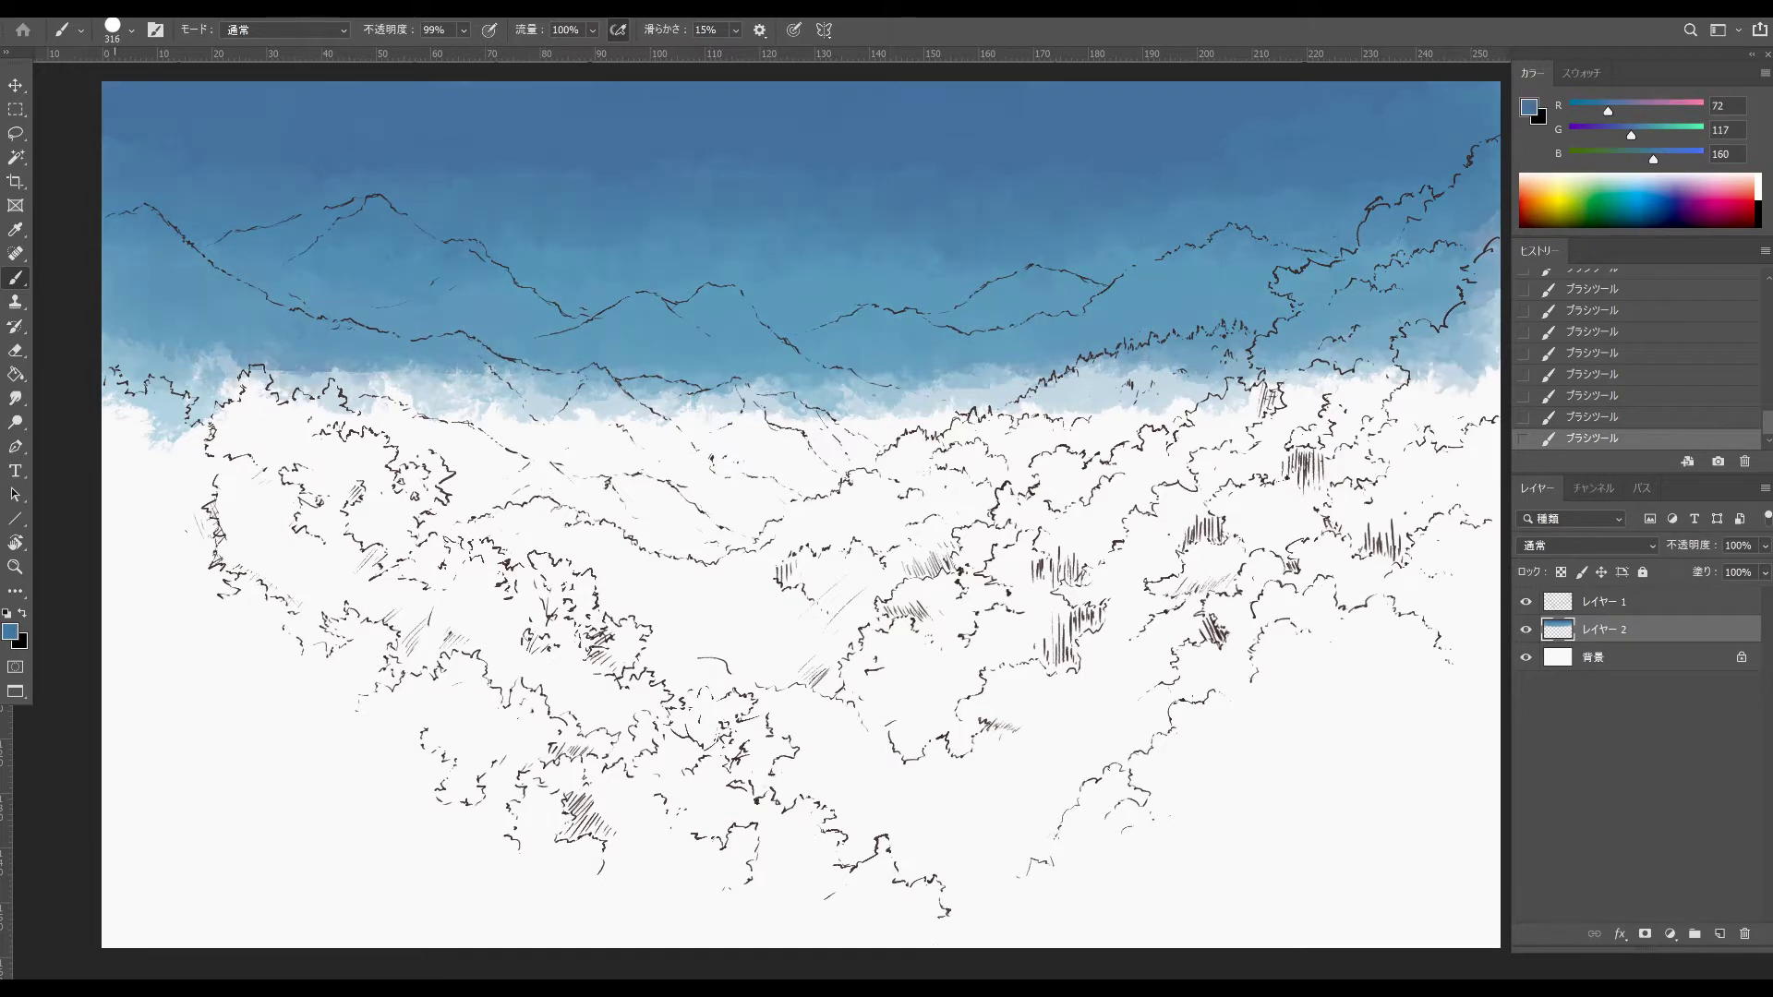
# - Undo the last brush stroke and blend the blue sky bands with the Smudge tool
pyautogui.press('e')
pyautogui.press('b')
pyautogui.hotkey('ctrl', 'z')
pyautogui.press('F5')
pyautogui.press('F5')
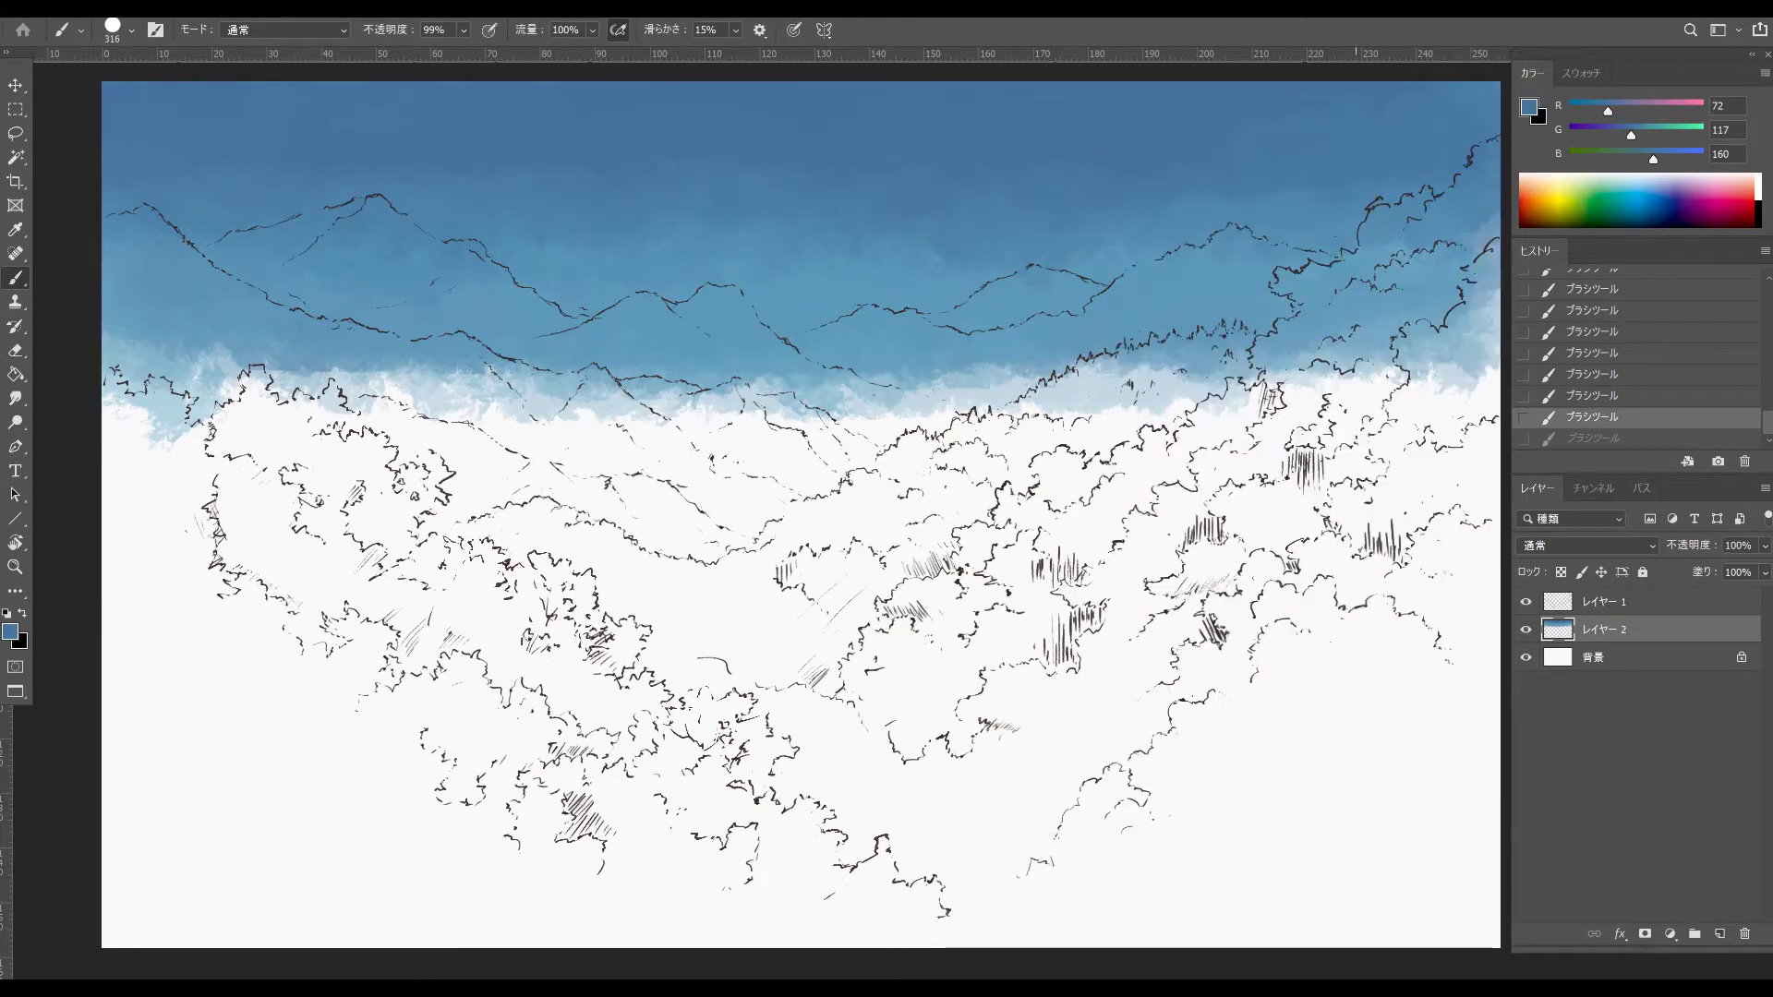
pyautogui.press('r')
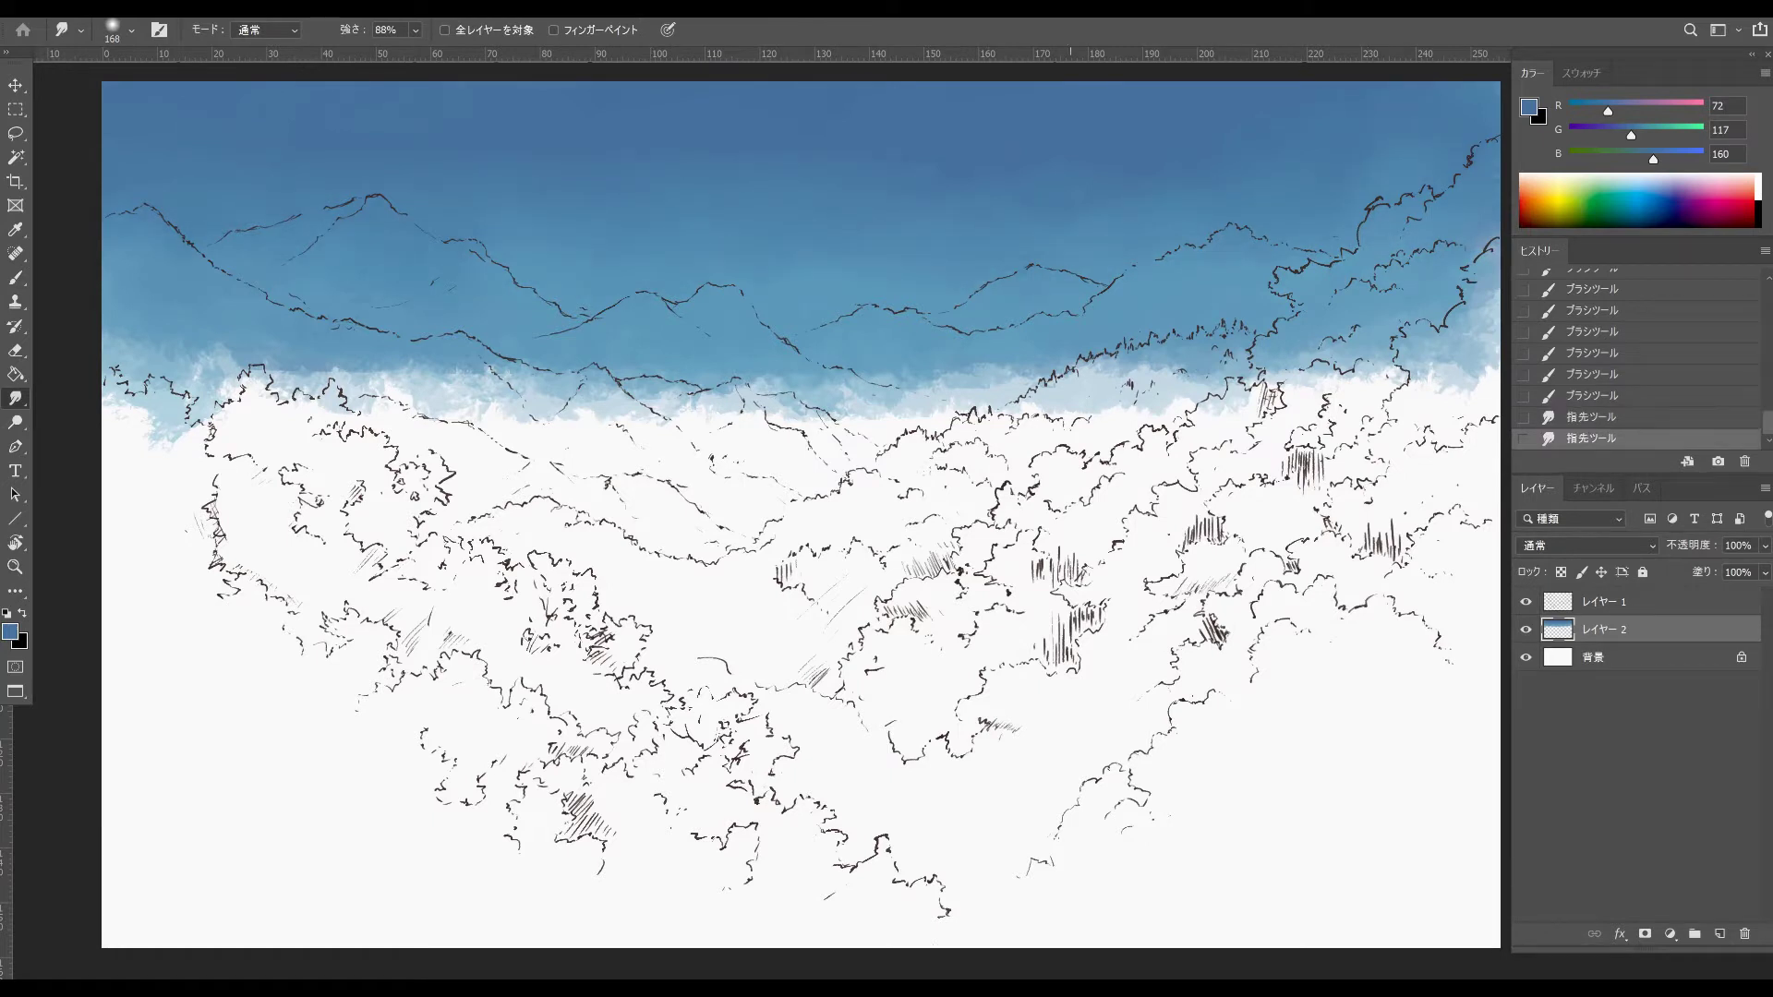
# - Choose near-white (R 236, G 244, B 252) and paint a puffy cloud head in the upper right sky with a smaller brush
pyautogui.press('b')
pyautogui.moveTo(1283, 240); pyautogui.dragTo(1255, 240)
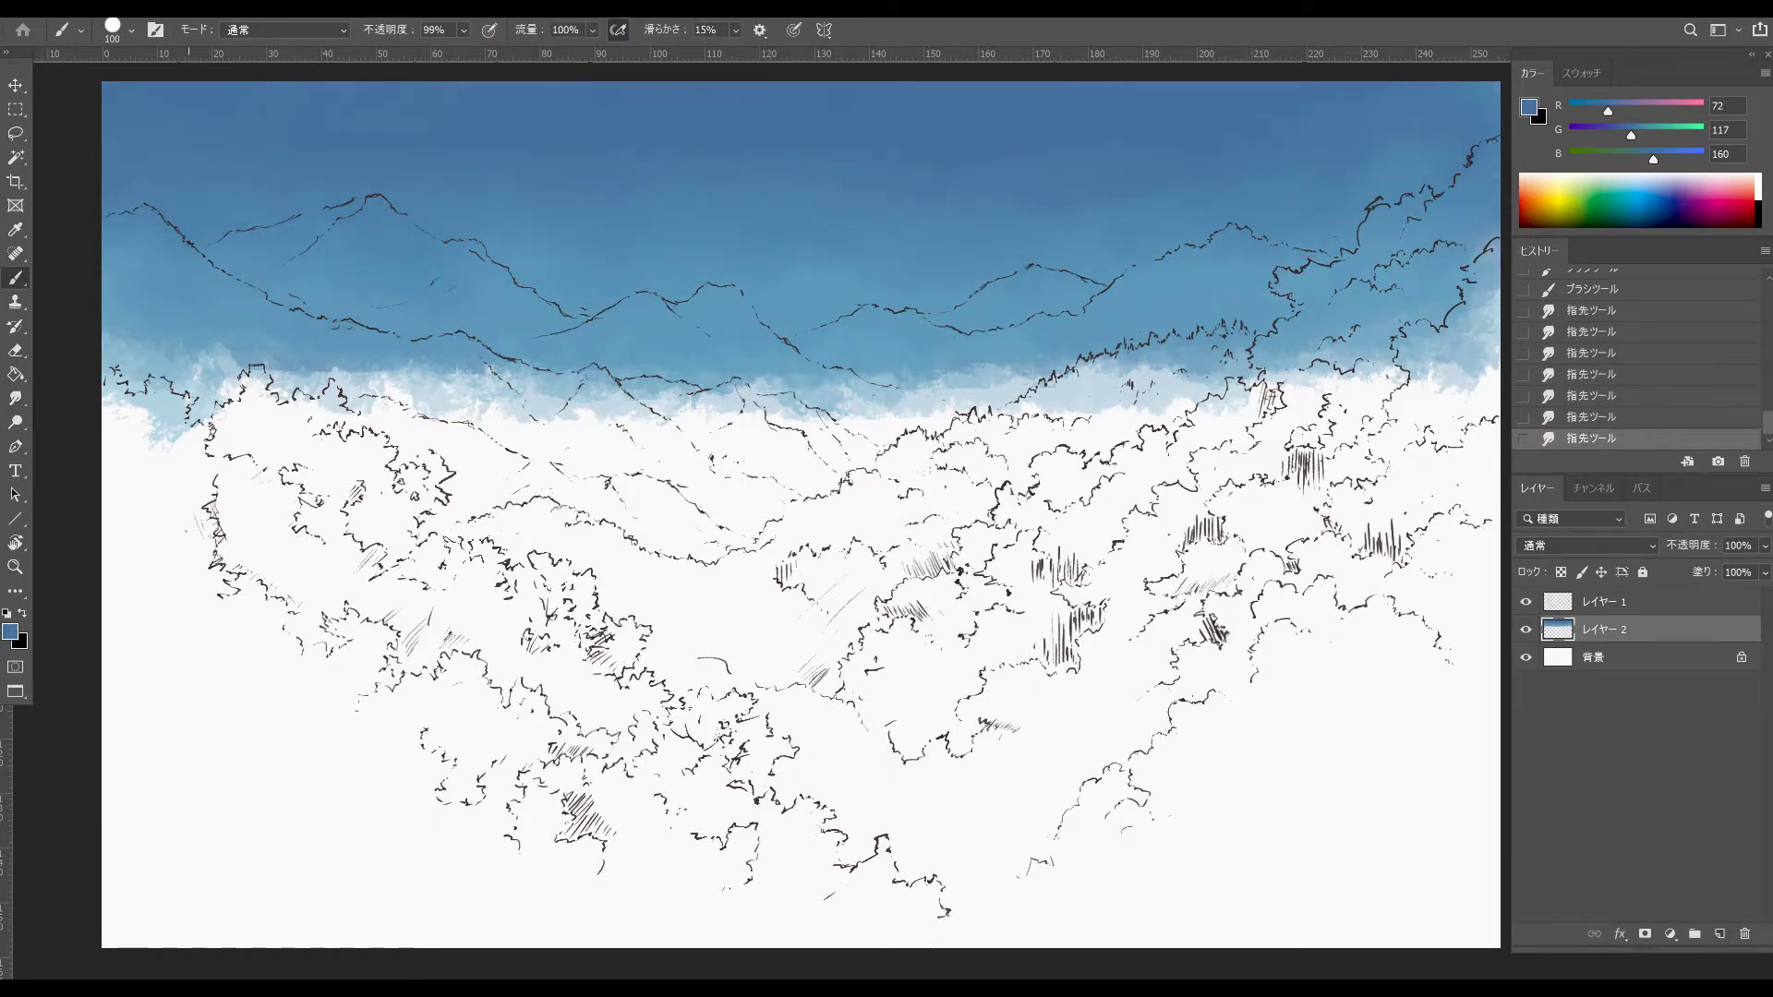
pyautogui.click(1529, 107)
pyautogui.click(1099, 198)
pyautogui.click(1391, 141)
pyautogui.moveTo(1226, 144); pyautogui.dragTo(1248, 164)
pyautogui.moveTo(1242, 155)
pyautogui.mouseDown()
pyautogui.moveTo(1204, 139)
pyautogui.moveTo(1239, 164)
pyautogui.mouseUp()
pyautogui.moveTo(1235, 159); pyautogui.dragTo(1270, 202)
pyautogui.moveTo(1279, 131); pyautogui.dragTo(1285, 214)
pyautogui.moveTo(1208, 149)
pyautogui.mouseDown()
pyautogui.moveTo(1223, 175)
pyautogui.moveTo(1306, 175)
pyautogui.moveTo(1359, 217)
pyautogui.moveTo(1311, 217)
pyautogui.moveTo(1313, 148)
pyautogui.moveTo(1320, 162)
pyautogui.mouseUp()
# - Extend the white cloud in a band down and leftward over the right-hand peaks and build up billows on its top
pyautogui.moveTo(1242, 208); pyautogui.dragTo(1171, 263)
pyautogui.moveTo(1293, 231)
pyautogui.mouseDown()
pyautogui.moveTo(1205, 270)
pyautogui.moveTo(1143, 263)
pyautogui.mouseUp()
pyautogui.moveTo(1168, 249); pyautogui.dragTo(1082, 277)
pyautogui.moveTo(1284, 253)
pyautogui.mouseDown()
pyautogui.moveTo(1234, 242)
pyautogui.moveTo(876, 319)
pyautogui.mouseUp()
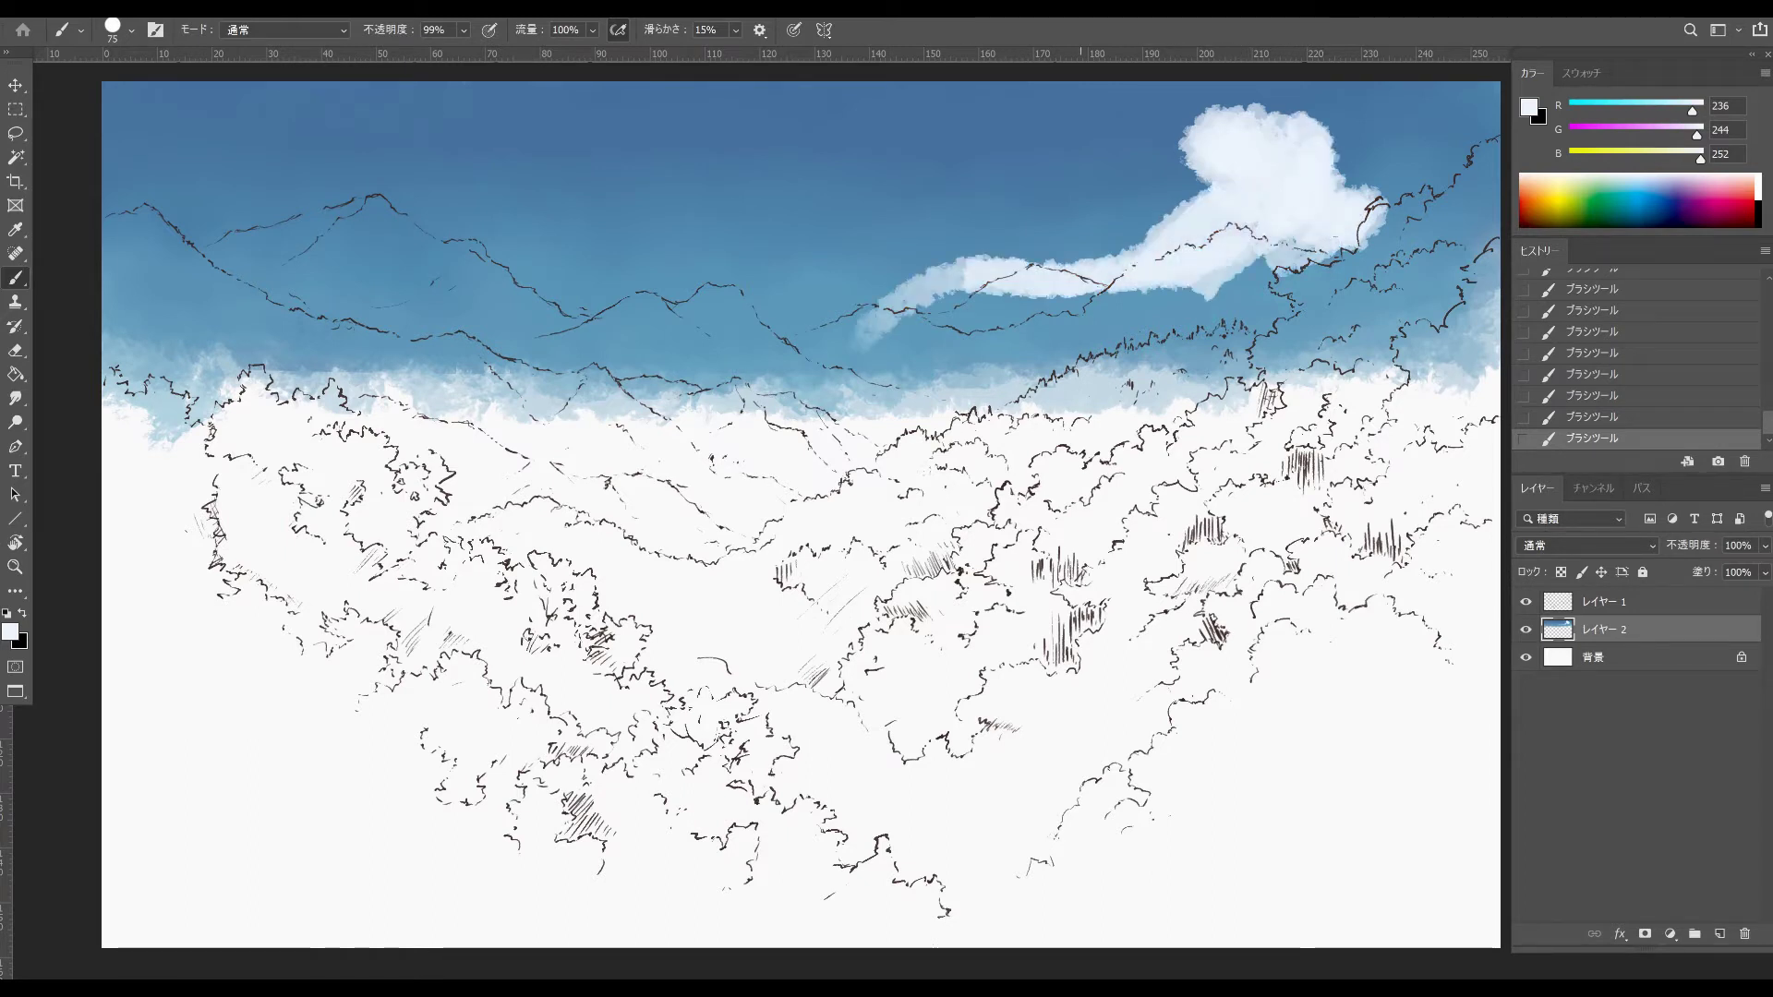
pyautogui.moveTo(1121, 244); pyautogui.dragTo(1048, 281)
pyautogui.moveTo(1094, 231); pyautogui.dragTo(967, 277)
pyautogui.moveTo(1004, 220)
pyautogui.mouseDown()
pyautogui.moveTo(982, 254)
pyautogui.moveTo(934, 304)
pyautogui.mouseUp()
pyautogui.moveTo(965, 247); pyautogui.dragTo(900, 328)
# - Continue the white cloud band across the centre to the left mountains, ending with an upright puff above the left peak
pyautogui.moveTo(1283, 263); pyautogui.dragTo(672, 298)
pyautogui.moveTo(1080, 217)
pyautogui.mouseDown()
pyautogui.moveTo(1113, 239)
pyautogui.moveTo(971, 226)
pyautogui.mouseUp()
pyautogui.moveTo(997, 210); pyautogui.dragTo(951, 242)
pyautogui.moveTo(900, 281)
pyautogui.mouseDown()
pyautogui.moveTo(821, 327)
pyautogui.moveTo(743, 309)
pyautogui.mouseUp()
pyautogui.moveTo(803, 277); pyautogui.dragTo(753, 342)
pyautogui.moveTo(1316, 254); pyautogui.dragTo(1159, 285)
pyautogui.moveTo(1076, 306); pyautogui.dragTo(956, 337)
pyautogui.moveTo(859, 321)
pyautogui.mouseDown()
pyautogui.moveTo(800, 342)
pyautogui.moveTo(393, 284)
pyautogui.mouseUp()
pyautogui.moveTo(404, 175); pyautogui.dragTo(430, 277)
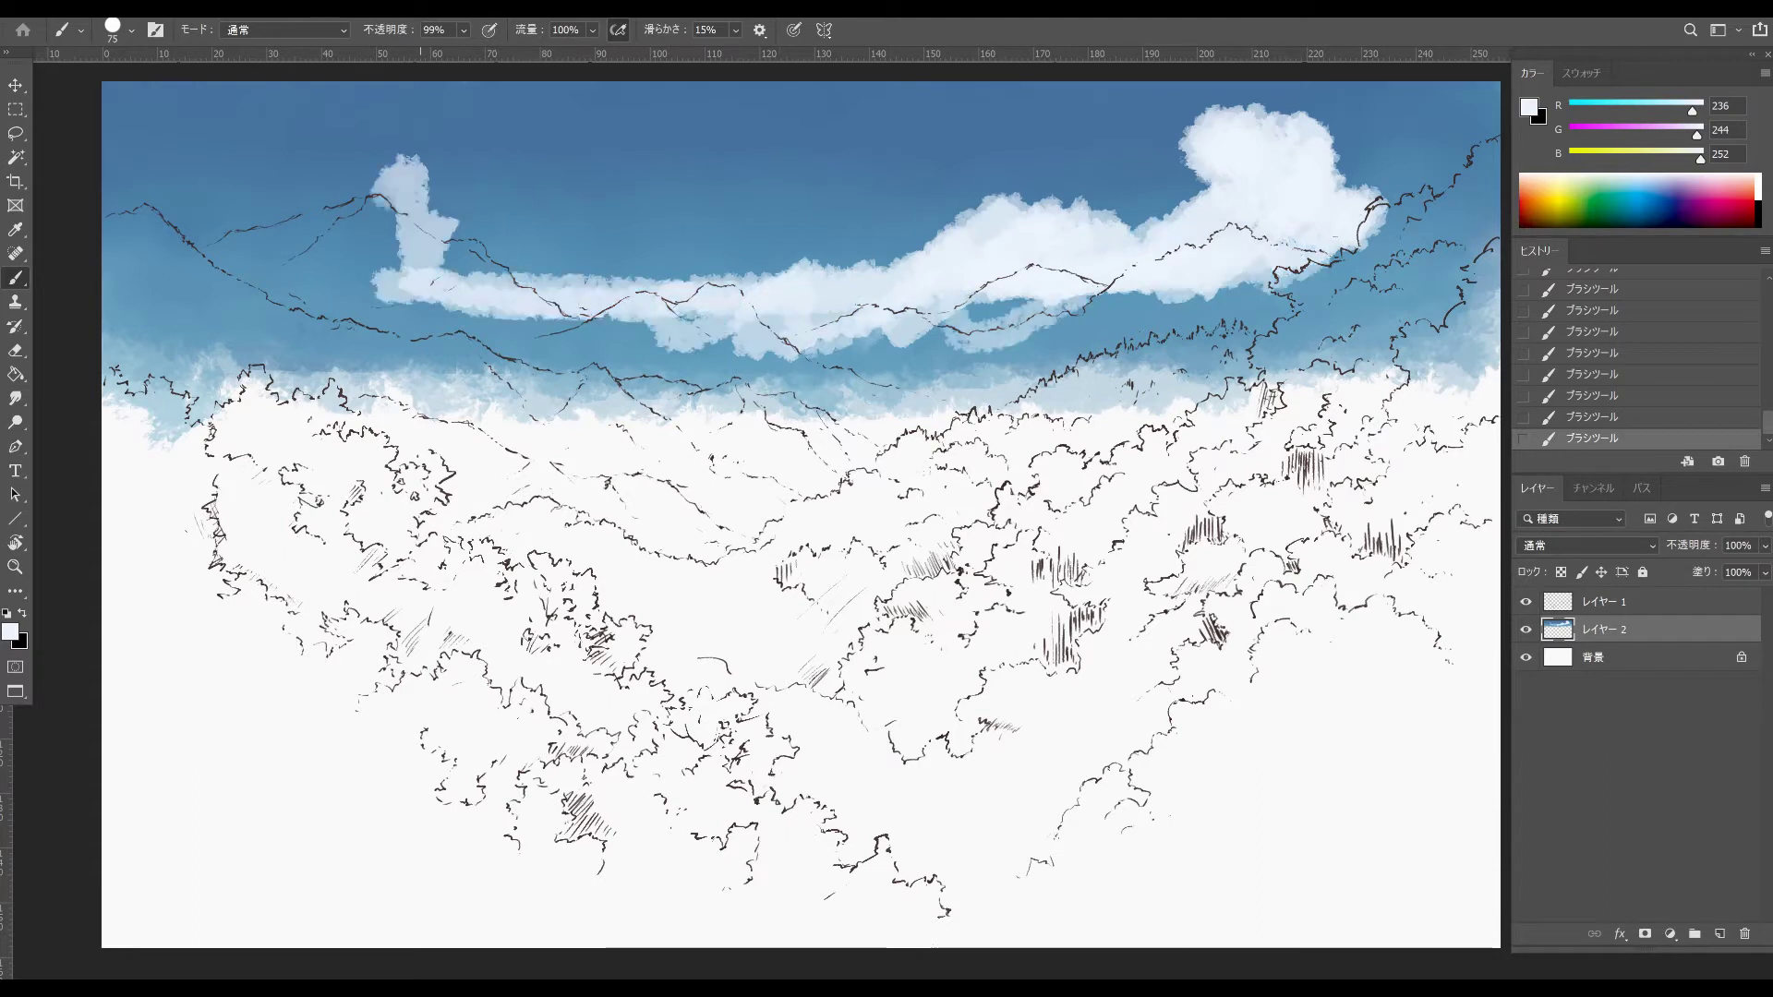
# - Add low streaks beneath the cloud band and build a rounded billow above its left half
pyautogui.moveTo(651, 189)
pyautogui.mouseDown()
pyautogui.moveTo(596, 277)
pyautogui.moveTo(706, 277)
pyautogui.moveTo(517, 277)
pyautogui.mouseUp()
pyautogui.hotkey('ctrl', 'z')
pyautogui.moveTo(1089, 318); pyautogui.dragTo(300, 325)
pyautogui.moveTo(683, 254); pyautogui.dragTo(321, 287)
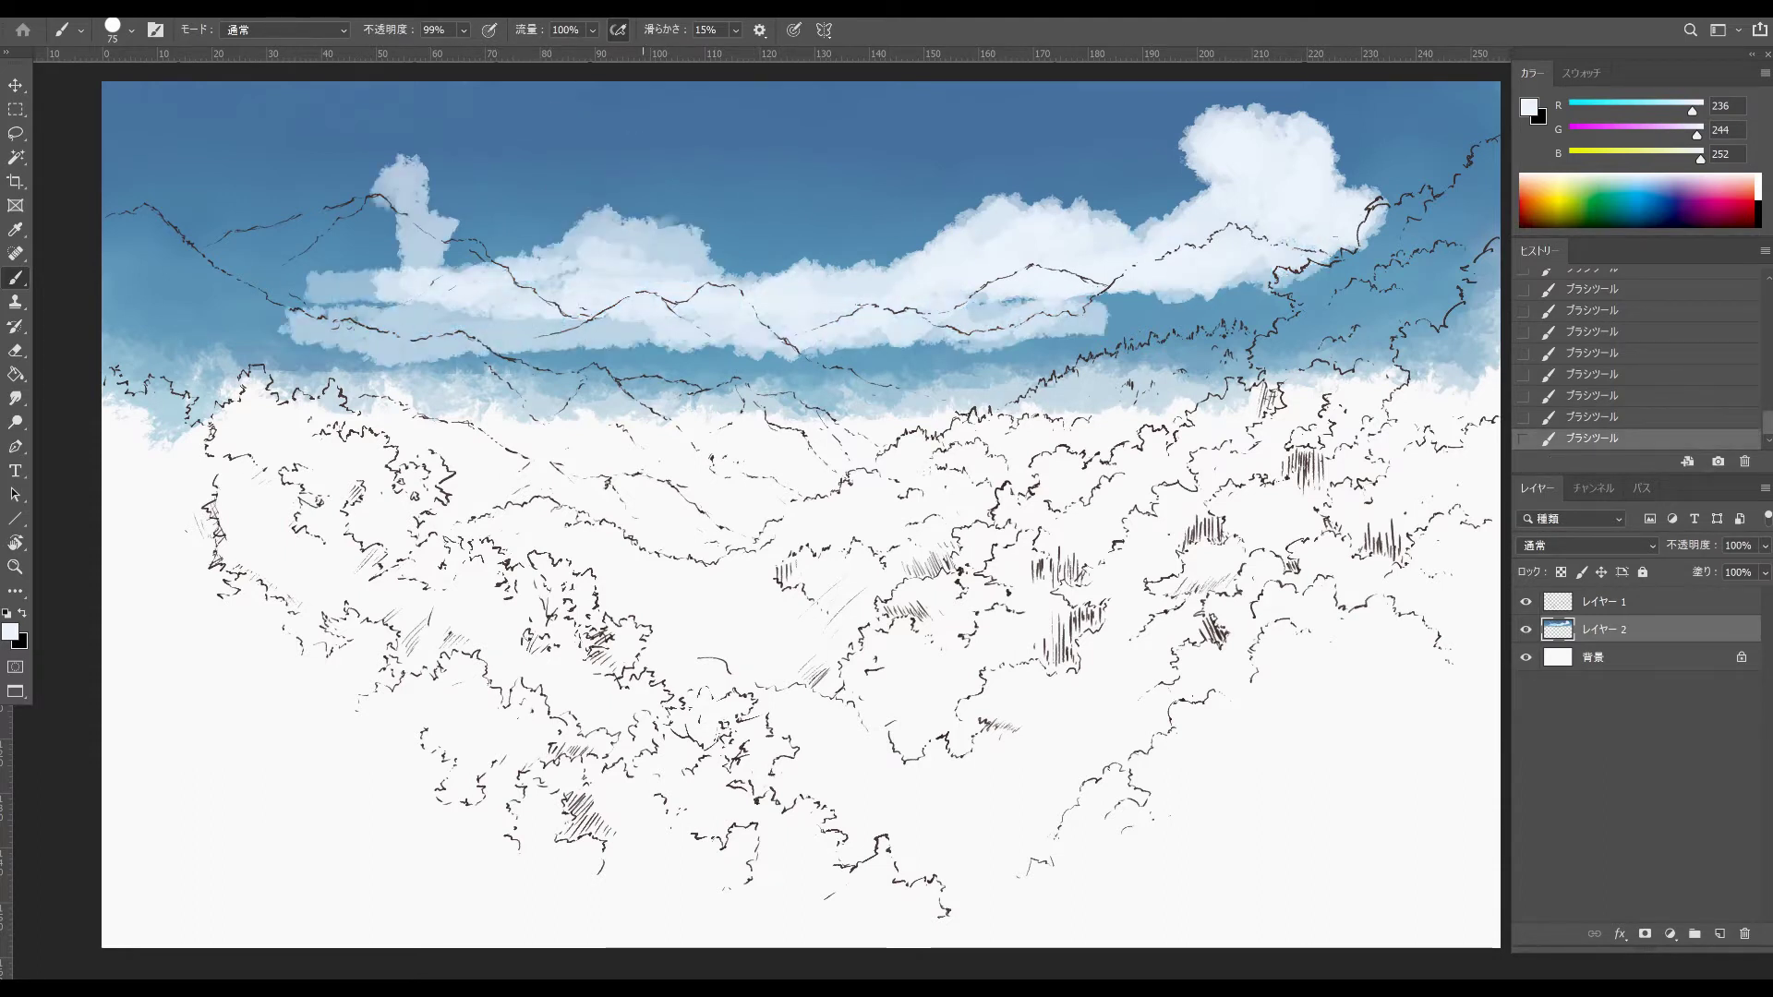
pyautogui.moveTo(600, 173); pyautogui.dragTo(489, 235)
pyautogui.moveTo(610, 175); pyautogui.dragTo(728, 259)
# - Block in a large cloud in the upper left sky with broad diagonal white strokes
pyautogui.moveTo(397, 88); pyautogui.dragTo(211, 136)
pyautogui.moveTo(397, 97); pyautogui.dragTo(141, 230)
pyautogui.moveTo(467, 87); pyautogui.dragTo(185, 279)
pyautogui.moveTo(309, 185); pyautogui.dragTo(217, 306)
pyautogui.moveTo(370, 176); pyautogui.dragTo(476, 138)
pyautogui.moveTo(503, 120); pyautogui.dragTo(481, 227)
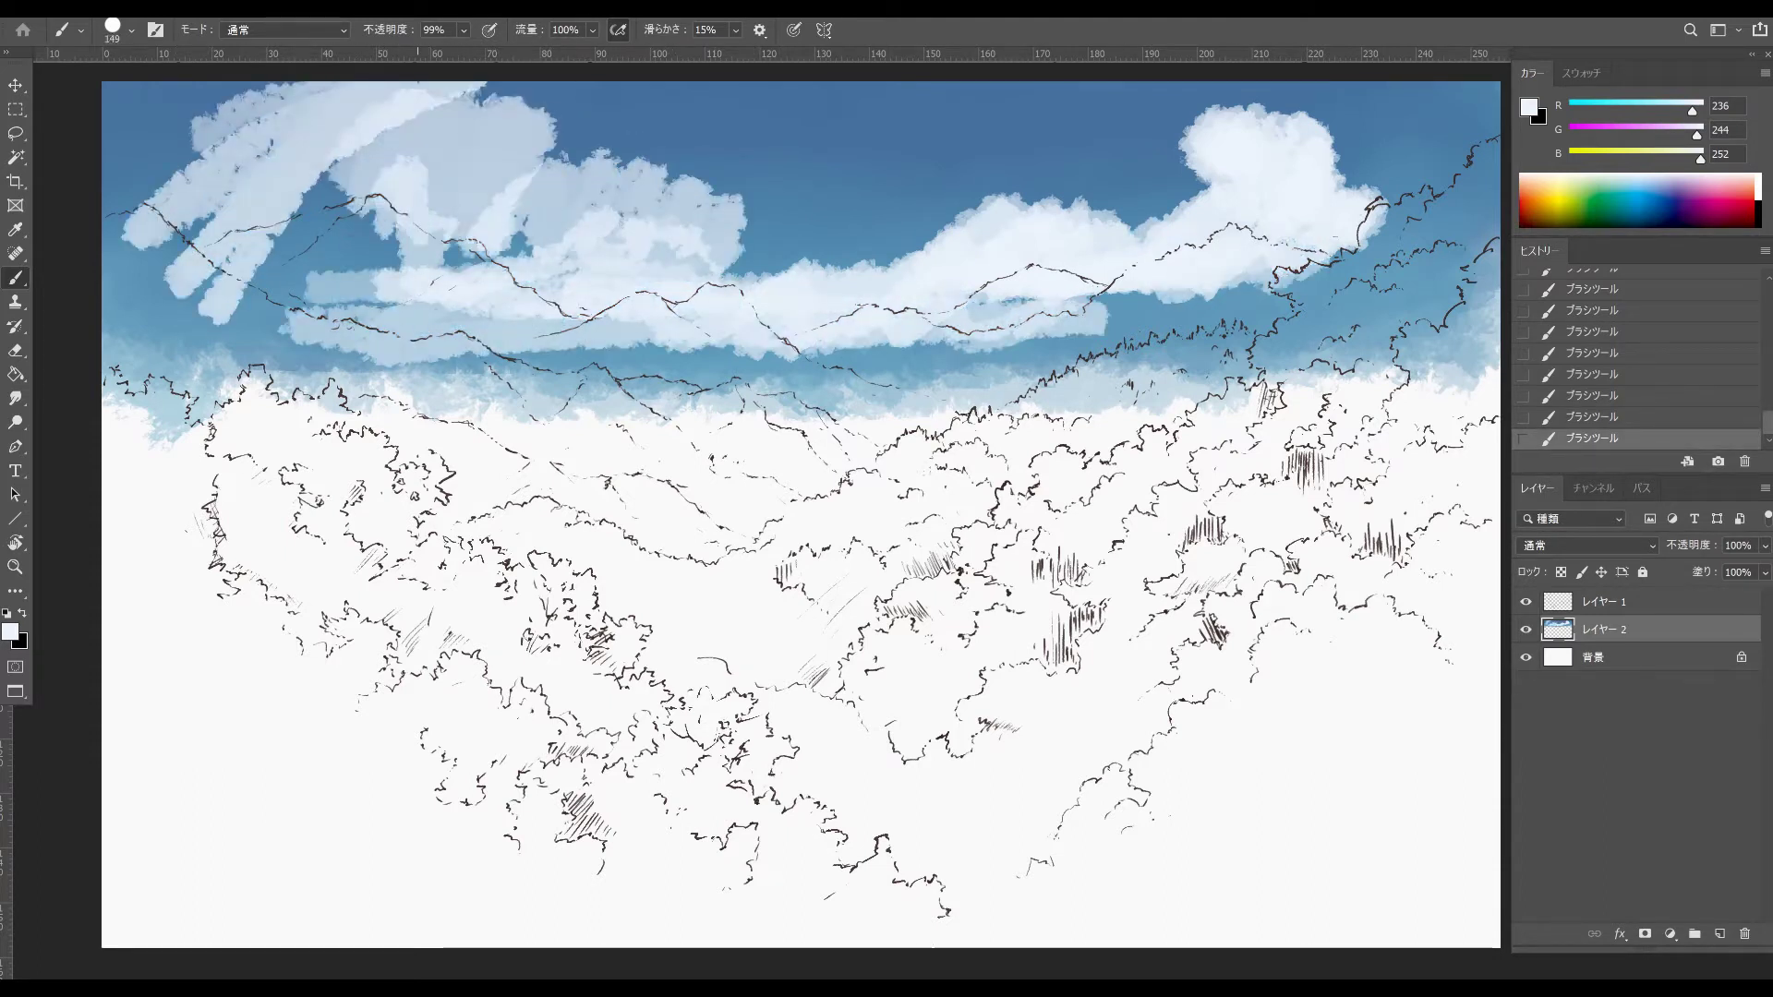
# - Fill out the upper left cloud mass with a larger brush and wash translucent white beneath the central cloud band
pyautogui.moveTo(554, 166); pyautogui.dragTo(433, 222)
pyautogui.moveTo(545, 144); pyautogui.dragTo(623, 207)
pyautogui.moveTo(554, 101); pyautogui.dragTo(318, 175)
pyautogui.moveTo(221, 106)
pyautogui.mouseDown()
pyautogui.moveTo(129, 203)
pyautogui.moveTo(106, 263)
pyautogui.mouseUp()
pyautogui.moveTo(314, 97); pyautogui.dragTo(245, 120)
pyautogui.moveTo(1098, 333); pyautogui.dragTo(729, 369)
pyautogui.moveTo(1292, 323); pyautogui.dragTo(831, 374)
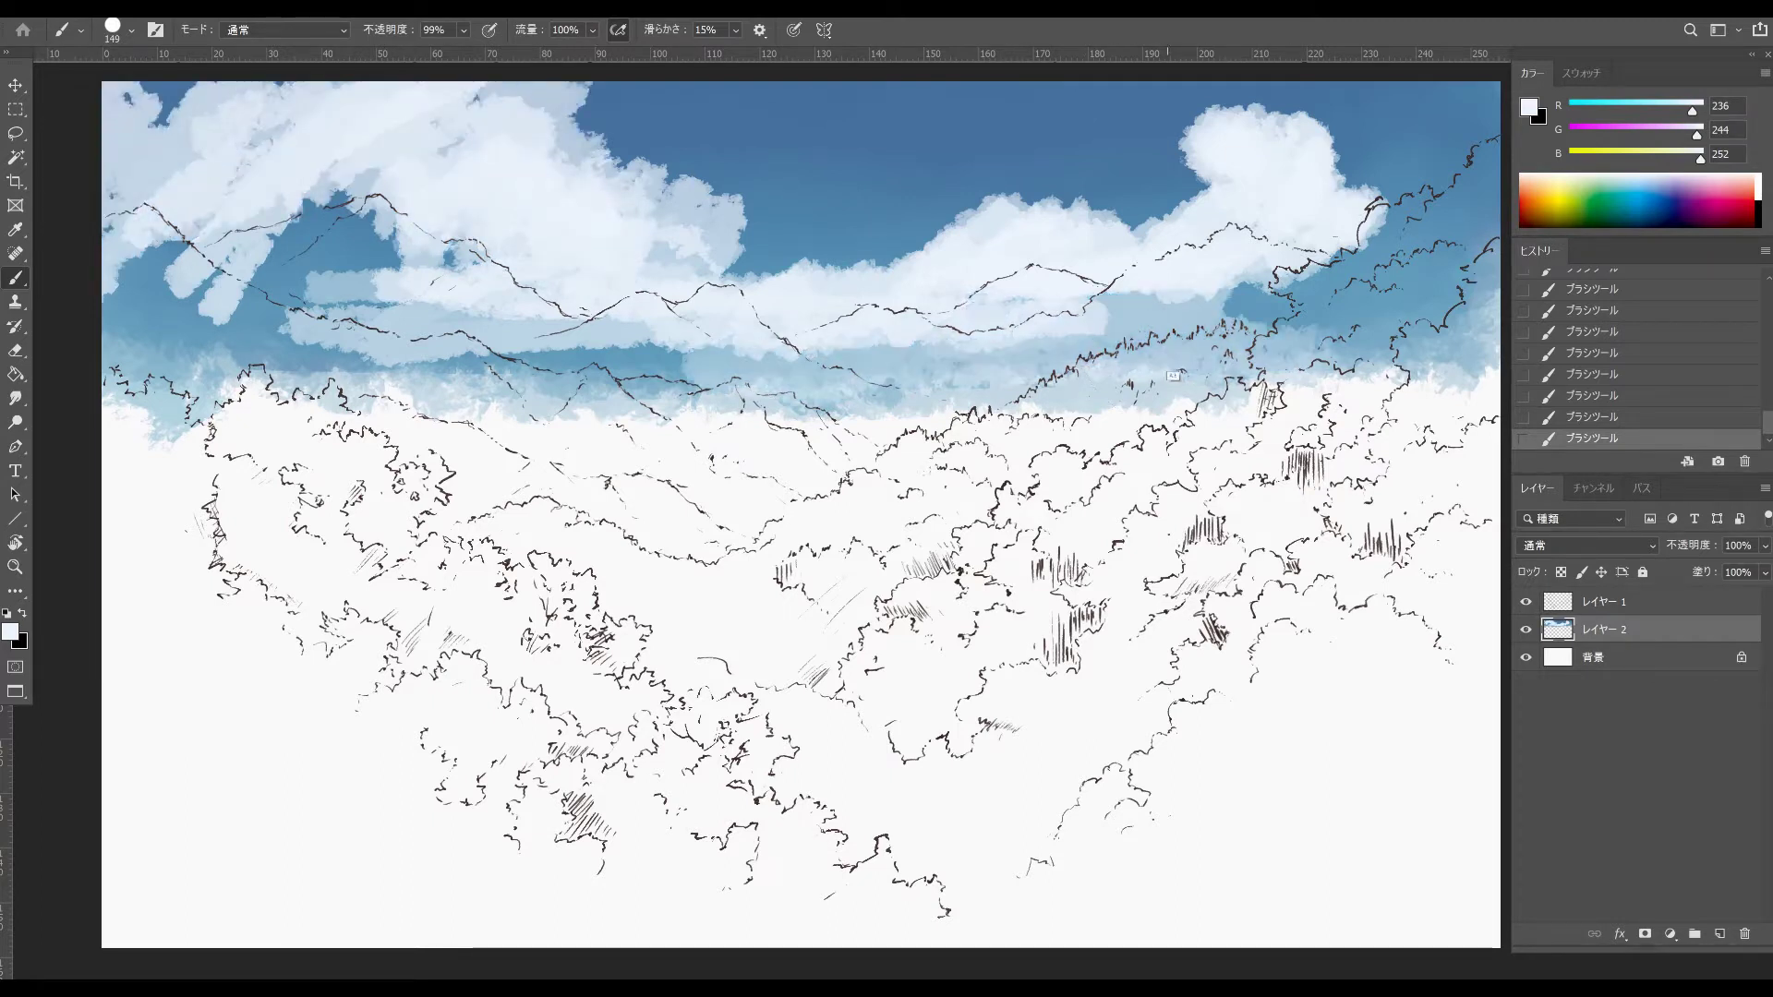
# - Sample a pale blue and paint it over the right-hand hillside, the middle mountains and the left cloud's shadow side
pyautogui.keyDown('alt'); pyautogui.click(1108, 378); pyautogui.keyUp('alt')
pyautogui.moveTo(1284, 258); pyautogui.dragTo(1135, 369)
pyautogui.moveTo(1200, 277); pyautogui.dragTo(1459, 424)
pyautogui.moveTo(1431, 397); pyautogui.dragTo(1144, 591)
pyautogui.moveTo(1450, 554); pyautogui.dragTo(1191, 692)
pyautogui.moveTo(1108, 415); pyautogui.dragTo(822, 545)
pyautogui.moveTo(932, 397); pyautogui.dragTo(341, 341)
pyautogui.moveTo(498, 314); pyautogui.dragTo(157, 148)
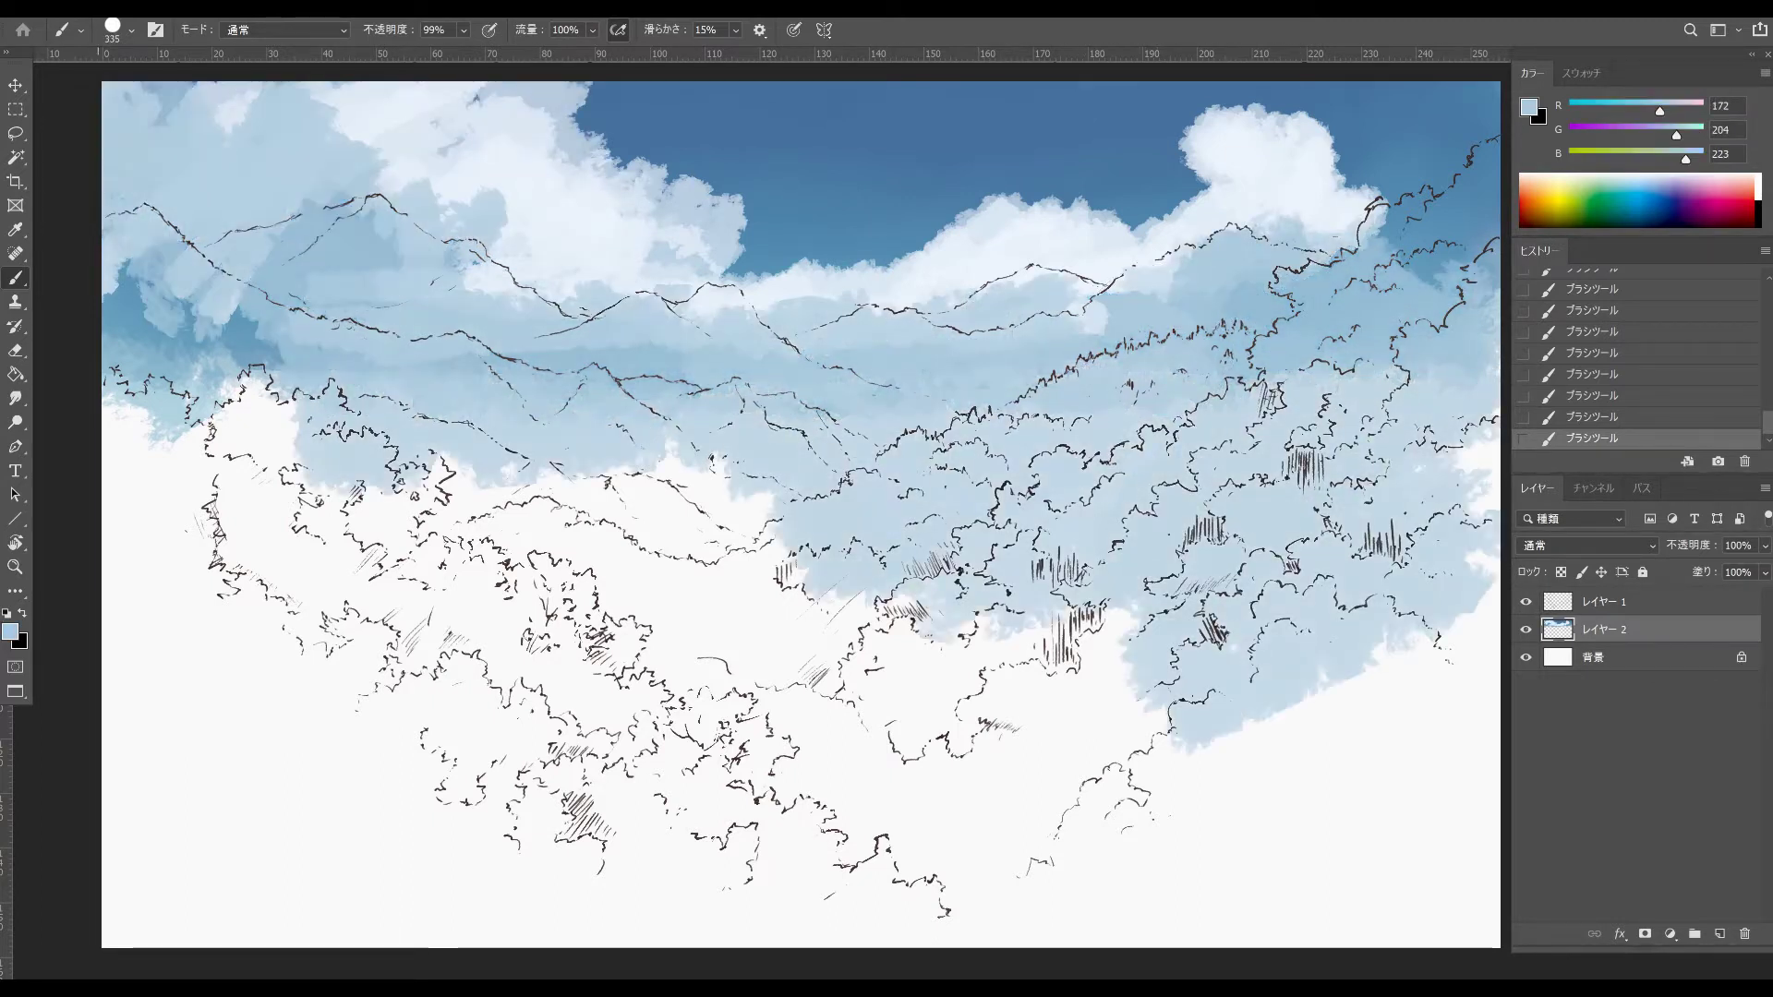
# - Cover the left hillside and the central trees with the same pale blue base
pyautogui.moveTo(185, 296); pyautogui.dragTo(138, 664)
pyautogui.moveTo(387, 434); pyautogui.dragTo(203, 665)
pyautogui.moveTo(434, 517); pyautogui.dragTo(148, 748)
pyautogui.moveTo(775, 499); pyautogui.dragTo(453, 738)
pyautogui.moveTo(1061, 655); pyautogui.dragTo(858, 739)
# - Shade the left side and lower part of the upper left cloud with sampled pale blues
pyautogui.moveTo(415, 139); pyautogui.dragTo(314, 241)
pyautogui.moveTo(309, 97); pyautogui.dragTo(457, 116)
pyautogui.keyDown('alt'); pyautogui.click(554, 161); pyautogui.keyUp('alt')
pyautogui.moveTo(609, 92)
pyautogui.mouseDown()
pyautogui.moveTo(462, 138)
pyautogui.moveTo(480, 125)
pyautogui.moveTo(424, 124)
pyautogui.mouseUp()
pyautogui.keyDown('alt'); pyautogui.click(425, 120); pyautogui.keyUp('alt')
pyautogui.moveTo(531, 93); pyautogui.dragTo(443, 152)
pyautogui.moveTo(508, 208); pyautogui.dragTo(646, 281)
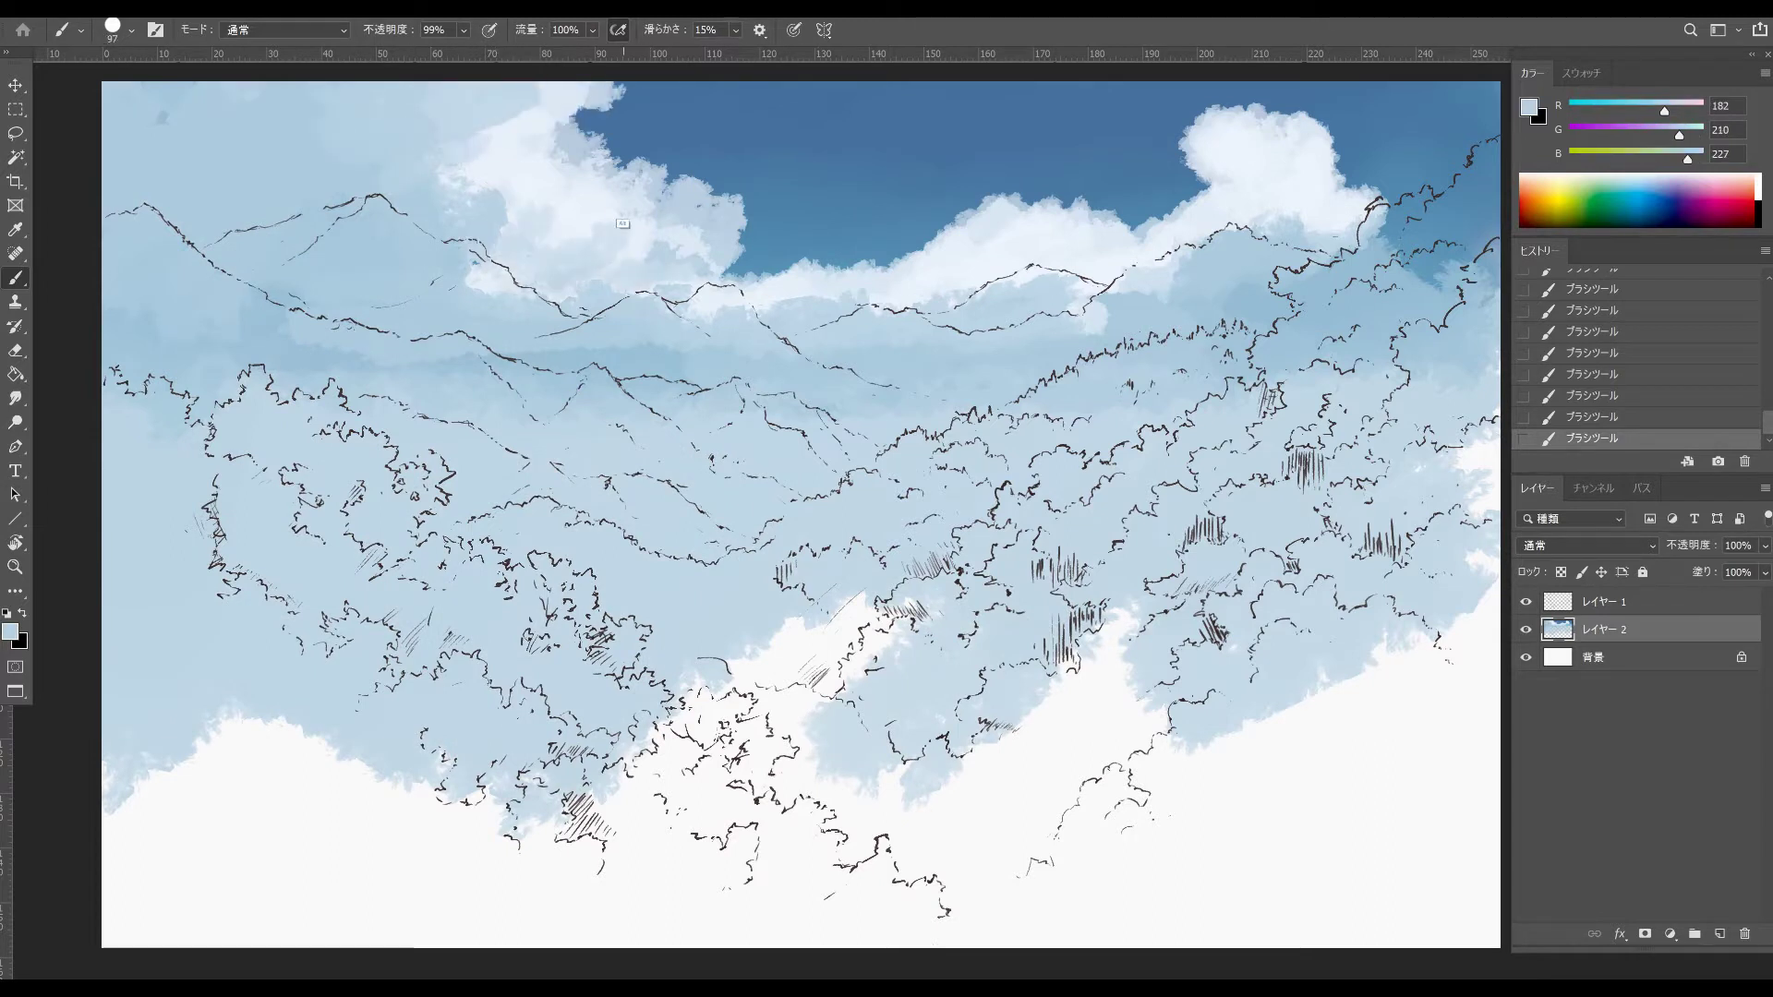
# - Refine the right edge and billows of the upper left cloud using colours sampled from it
pyautogui.keyDown('alt'); pyautogui.click(622, 224); pyautogui.keyUp('alt')
pyautogui.moveTo(570, 164)
pyautogui.mouseDown()
pyautogui.moveTo(660, 214)
pyautogui.moveTo(668, 199)
pyautogui.mouseUp()
pyautogui.moveTo(654, 177)
pyautogui.mouseDown()
pyautogui.moveTo(715, 242)
pyautogui.moveTo(700, 272)
pyautogui.mouseUp()
pyautogui.moveTo(554, 128); pyautogui.dragTo(582, 161)
pyautogui.keyDown('alt'); pyautogui.click(572, 272); pyautogui.keyUp('alt')
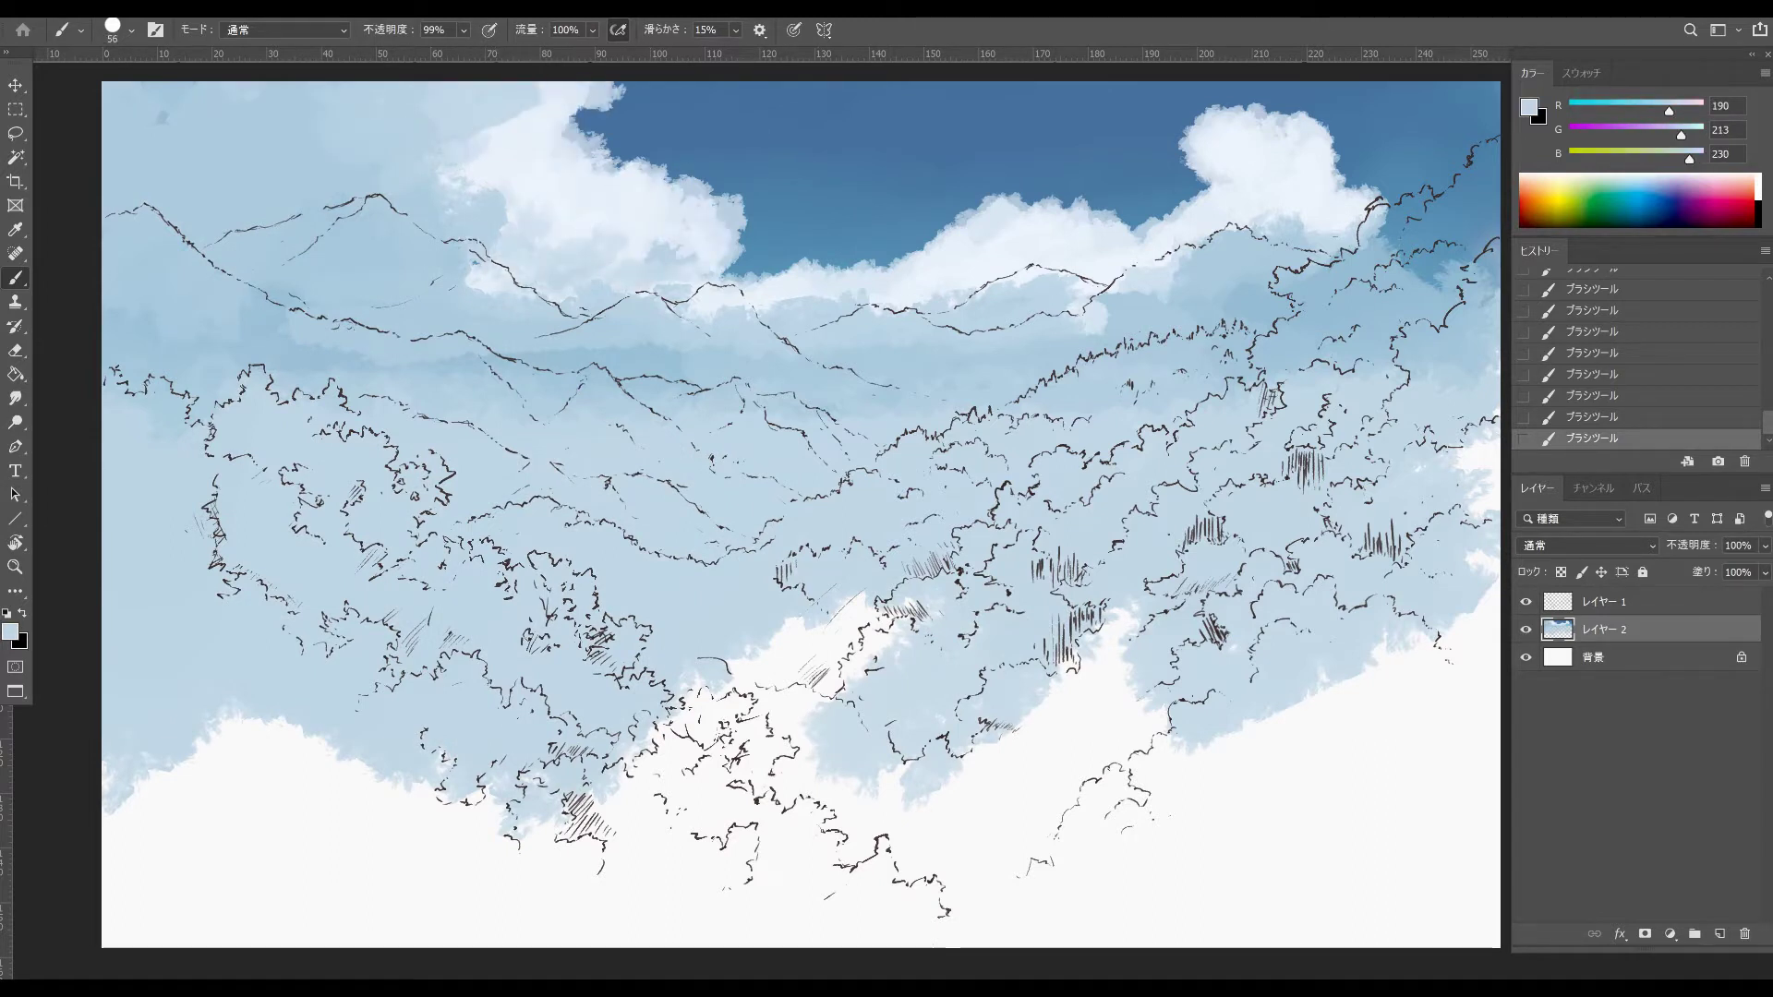
# - Shift the sampled pale blue towards lilac and brush it into the shaded part of the upper left cloud
pyautogui.moveTo(1680, 136); pyautogui.dragTo(1646, 136)
pyautogui.moveTo(356, 97)
pyautogui.mouseDown()
pyautogui.moveTo(444, 199)
pyautogui.moveTo(396, 157)
pyautogui.mouseUp()
pyautogui.keyDown('alt'); pyautogui.click(397, 175); pyautogui.keyUp('alt')
pyautogui.keyDown('alt'); pyautogui.click(406, 120); pyautogui.keyUp('alt')
pyautogui.moveTo(420, 97); pyautogui.dragTo(438, 176)
# - Choose a violet blue (R 127, G 152, B 210) and brush it over the upper left cloud's shadow
pyautogui.click(10, 632)
pyautogui.moveTo(480, 97)
pyautogui.mouseDown()
pyautogui.moveTo(531, 130)
pyautogui.moveTo(411, 166)
pyautogui.mouseUp()
pyautogui.click(1061, 190)
pyautogui.click(1392, 141)
pyautogui.moveTo(369, 106); pyautogui.dragTo(288, 194)
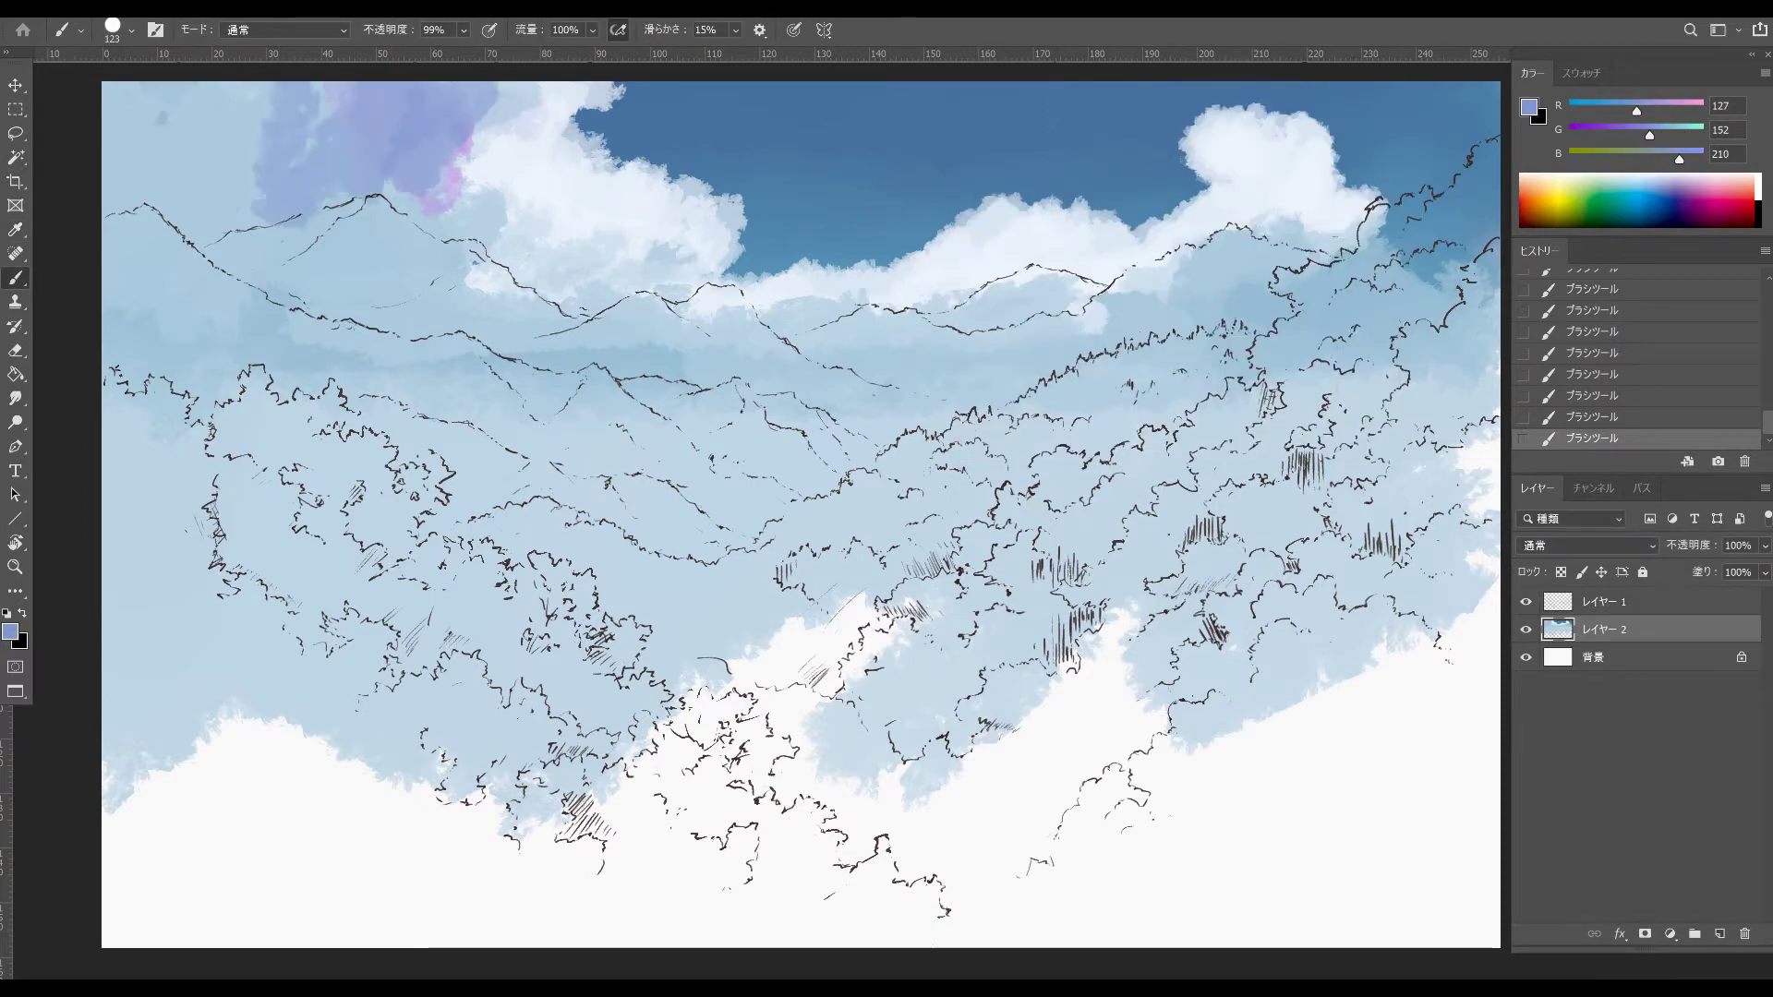
# - Brush the violet blue from the upper left cloud across to the canvas edge and down over the left mountain ridges
pyautogui.moveTo(476, 97); pyautogui.dragTo(517, 120)
pyautogui.moveTo(264, 101); pyautogui.dragTo(134, 199)
pyautogui.moveTo(342, 102); pyautogui.dragTo(157, 166)
pyautogui.moveTo(369, 166); pyautogui.dragTo(130, 319)
# - Choose a lilac (#b9b4d9) based on a sampled cloud colour and brush it across the upper part of the upper left cloud
pyautogui.keyDown('alt'); pyautogui.click(434, 175); pyautogui.keyUp('alt')
pyautogui.click(10, 632)
pyautogui.click(1006, 184)
pyautogui.click(1223, 223)
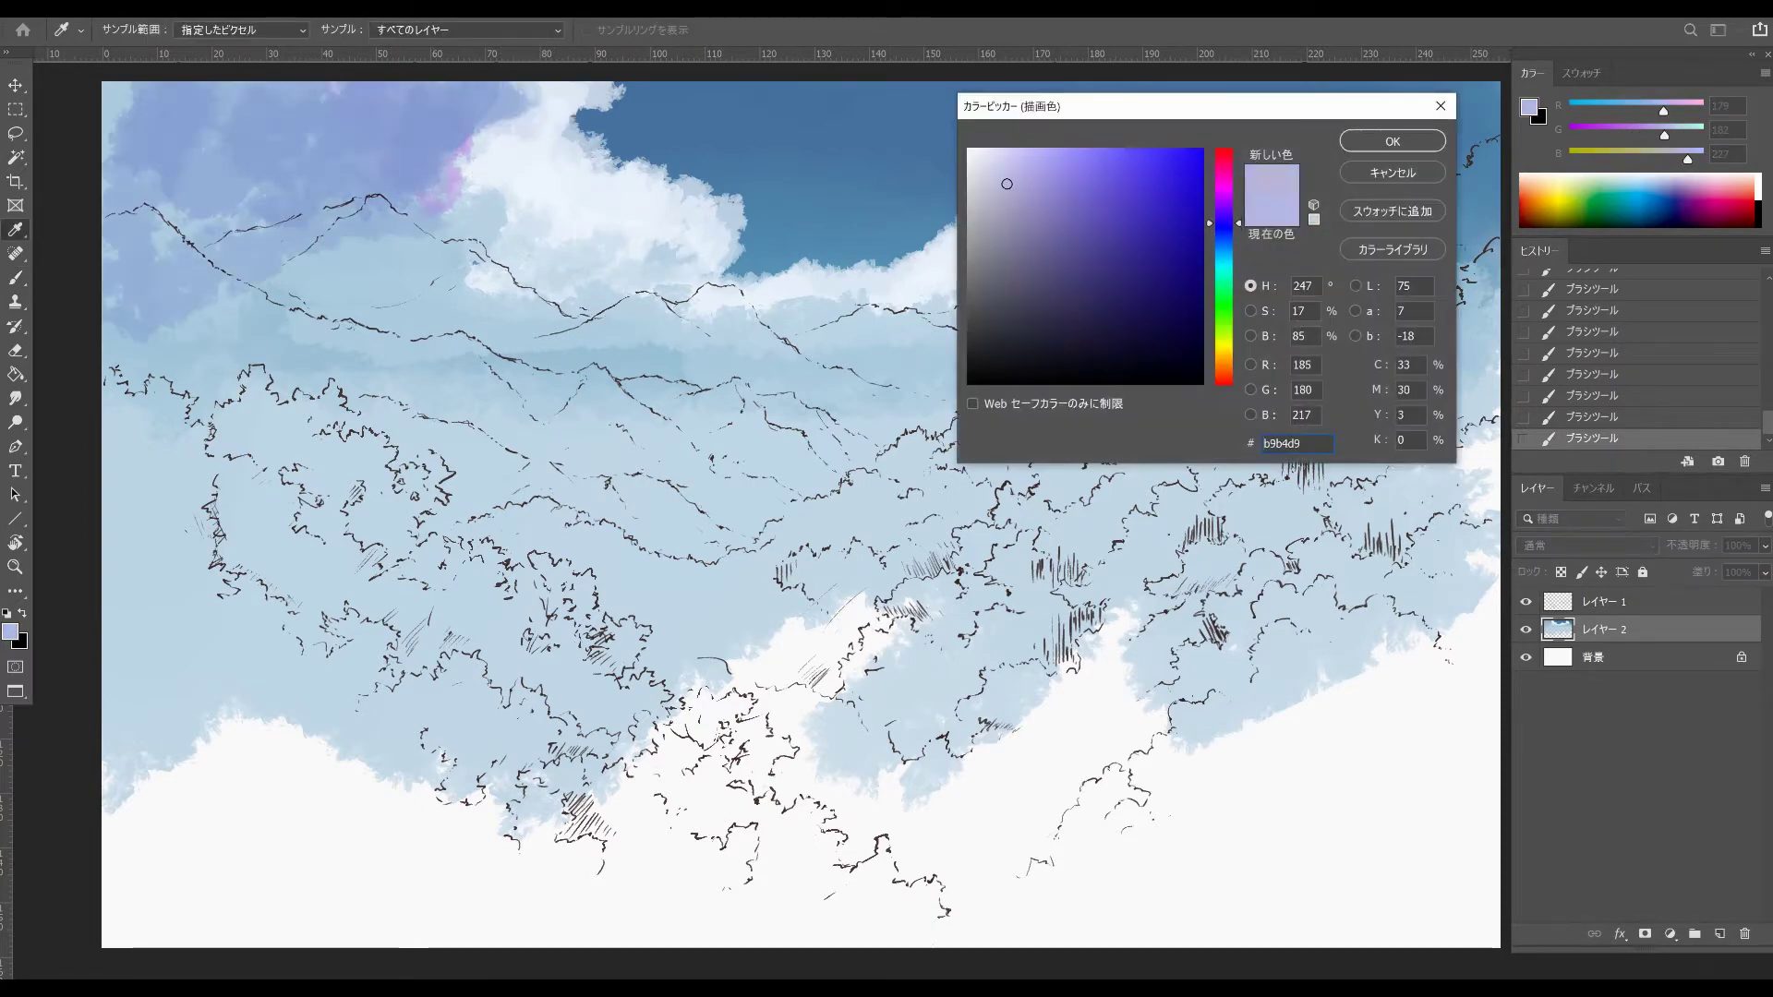
pyautogui.click(1392, 142)
pyautogui.moveTo(461, 101)
pyautogui.mouseDown()
pyautogui.moveTo(388, 171)
pyautogui.moveTo(309, 157)
pyautogui.mouseUp()
# - Blend the upper left cloud's violet shadow into the pale blue around the left mountain peaks using sampled colours
pyautogui.keyDown('alt'); pyautogui.click(360, 139); pyautogui.keyUp('alt')
pyautogui.keyDown('alt'); pyautogui.click(231, 166); pyautogui.keyUp('alt')
pyautogui.moveTo(120, 93)
pyautogui.mouseDown()
pyautogui.moveTo(217, 217)
pyautogui.moveTo(171, 208)
pyautogui.mouseUp()
pyautogui.keyDown('alt'); pyautogui.click(185, 175); pyautogui.keyUp('alt')
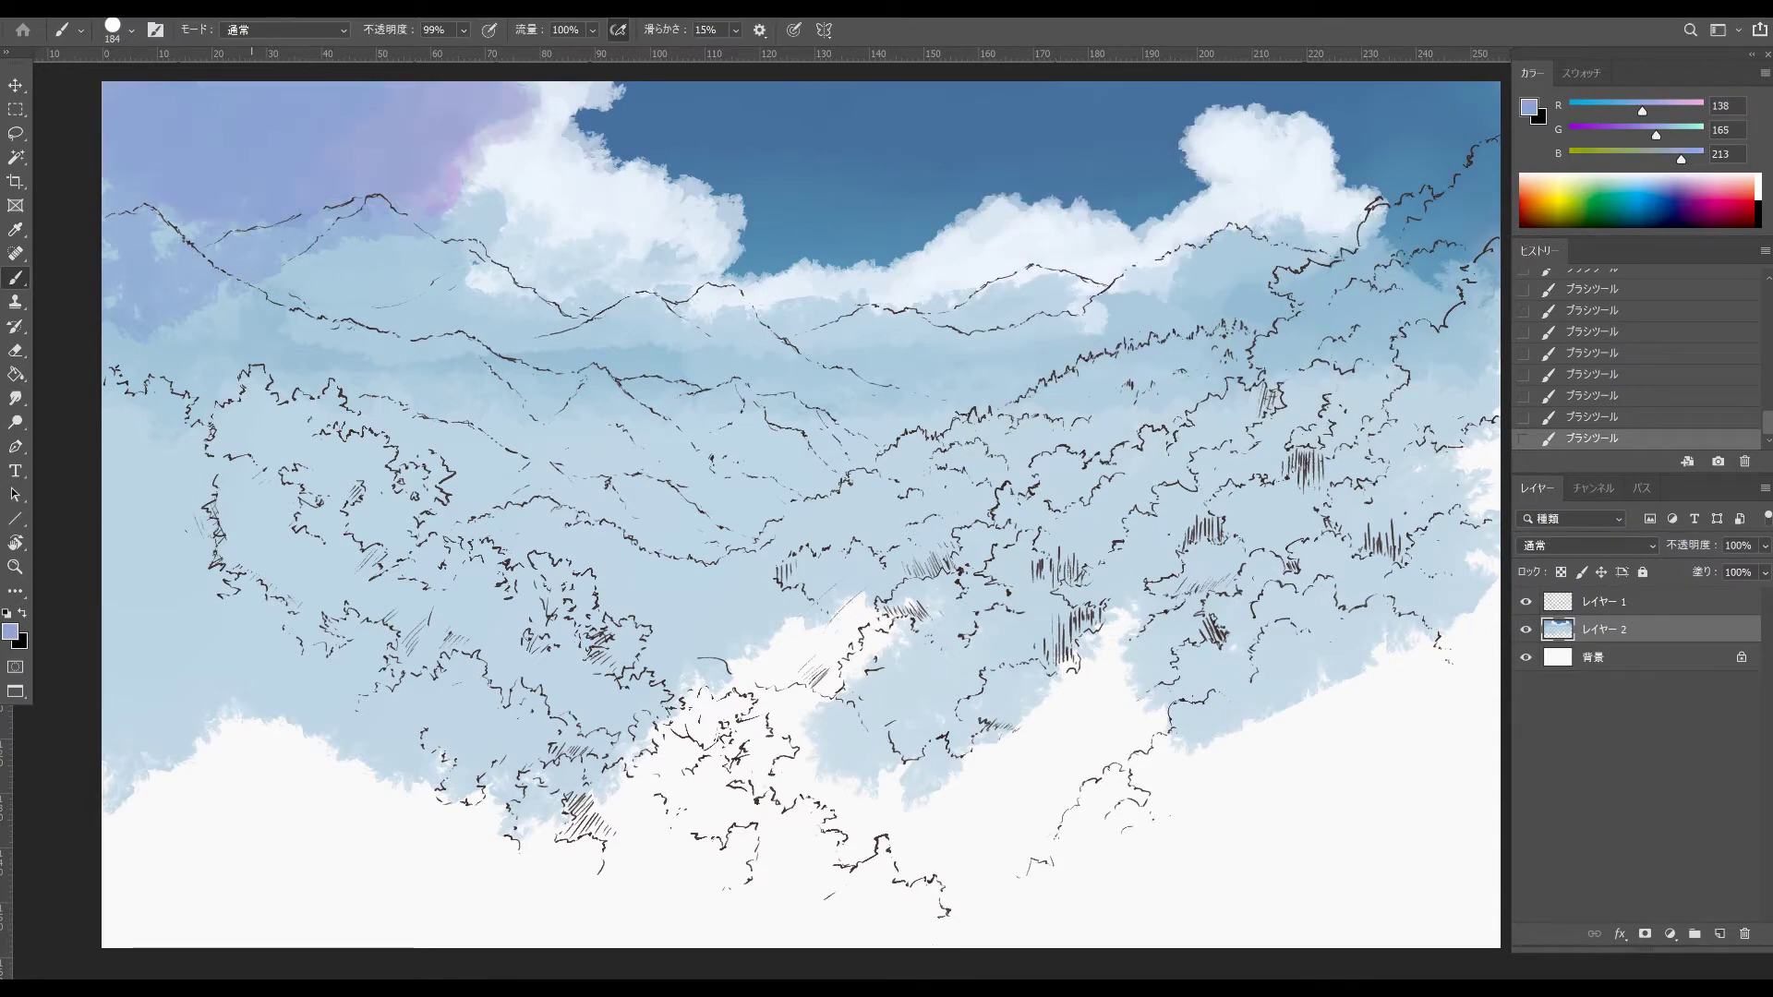
pyautogui.moveTo(433, 231); pyautogui.dragTo(392, 265)
pyautogui.keyDown('alt'); pyautogui.click(369, 263); pyautogui.keyUp('alt')
pyautogui.moveTo(387, 198); pyautogui.dragTo(166, 185)
pyautogui.click(10, 631)
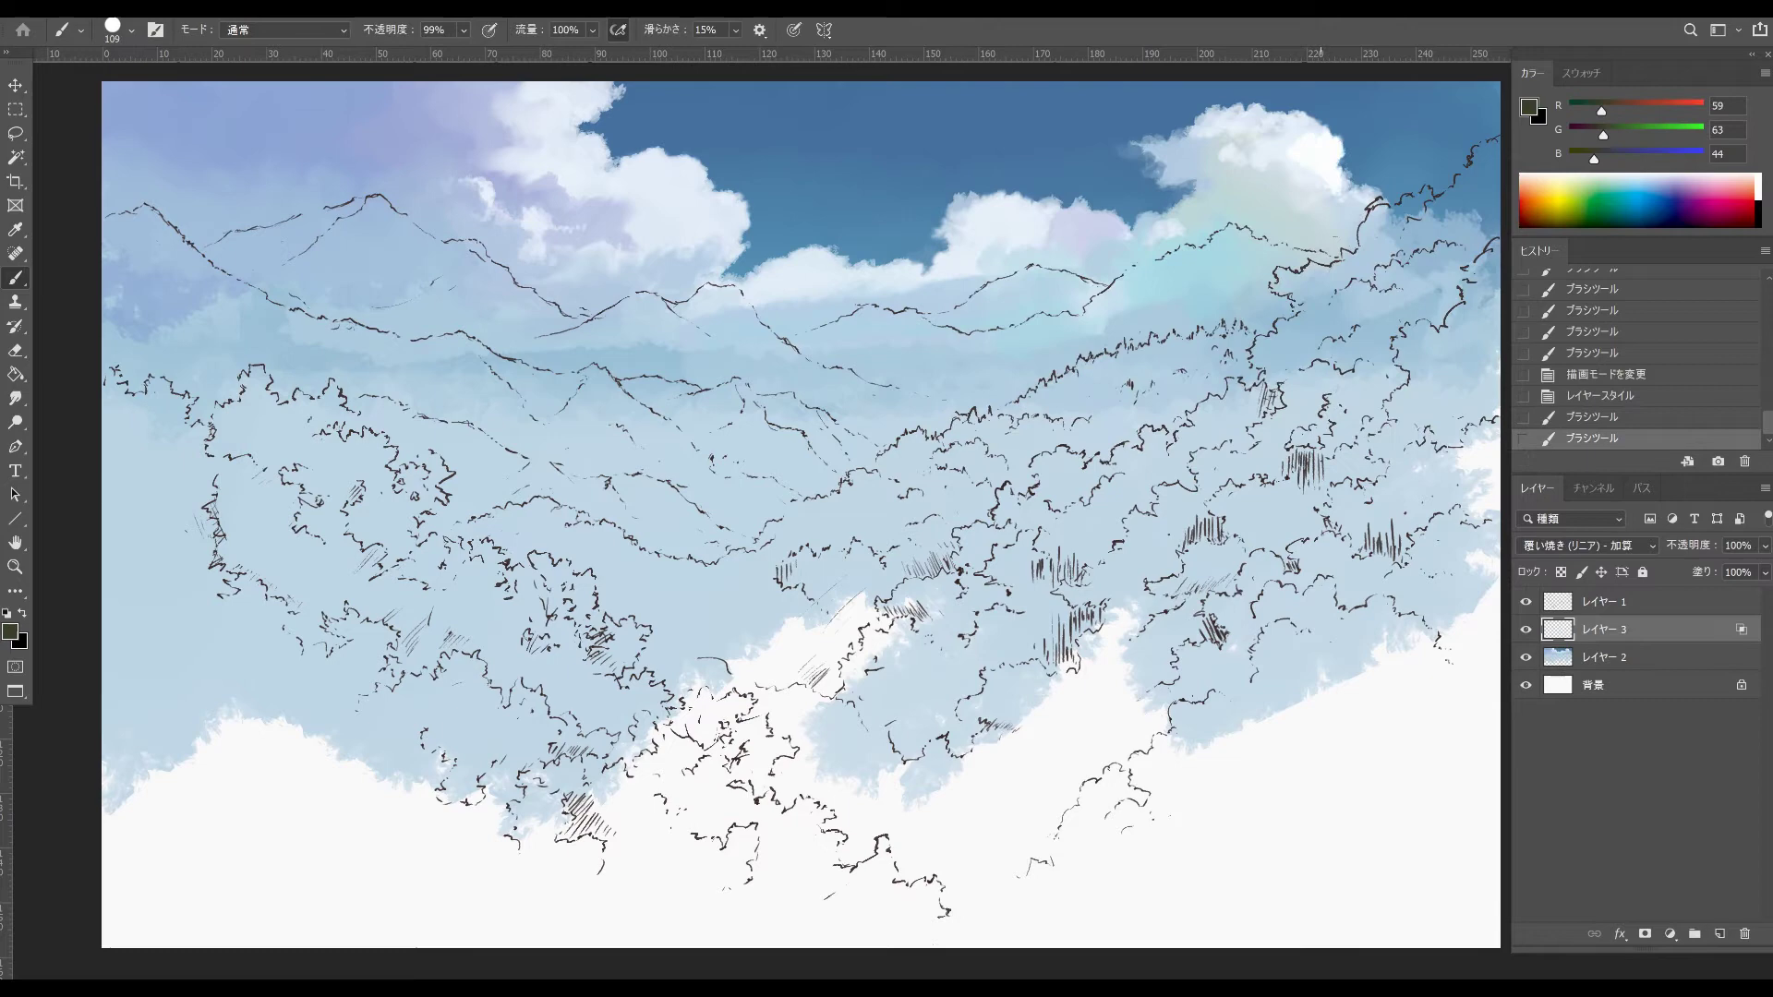
# - Undo the last brush stroke on レイヤー 3, repaint the highlight on the upper right cloud's billow and smudge its edge
pyautogui.hotkey('ctrl', 'z')
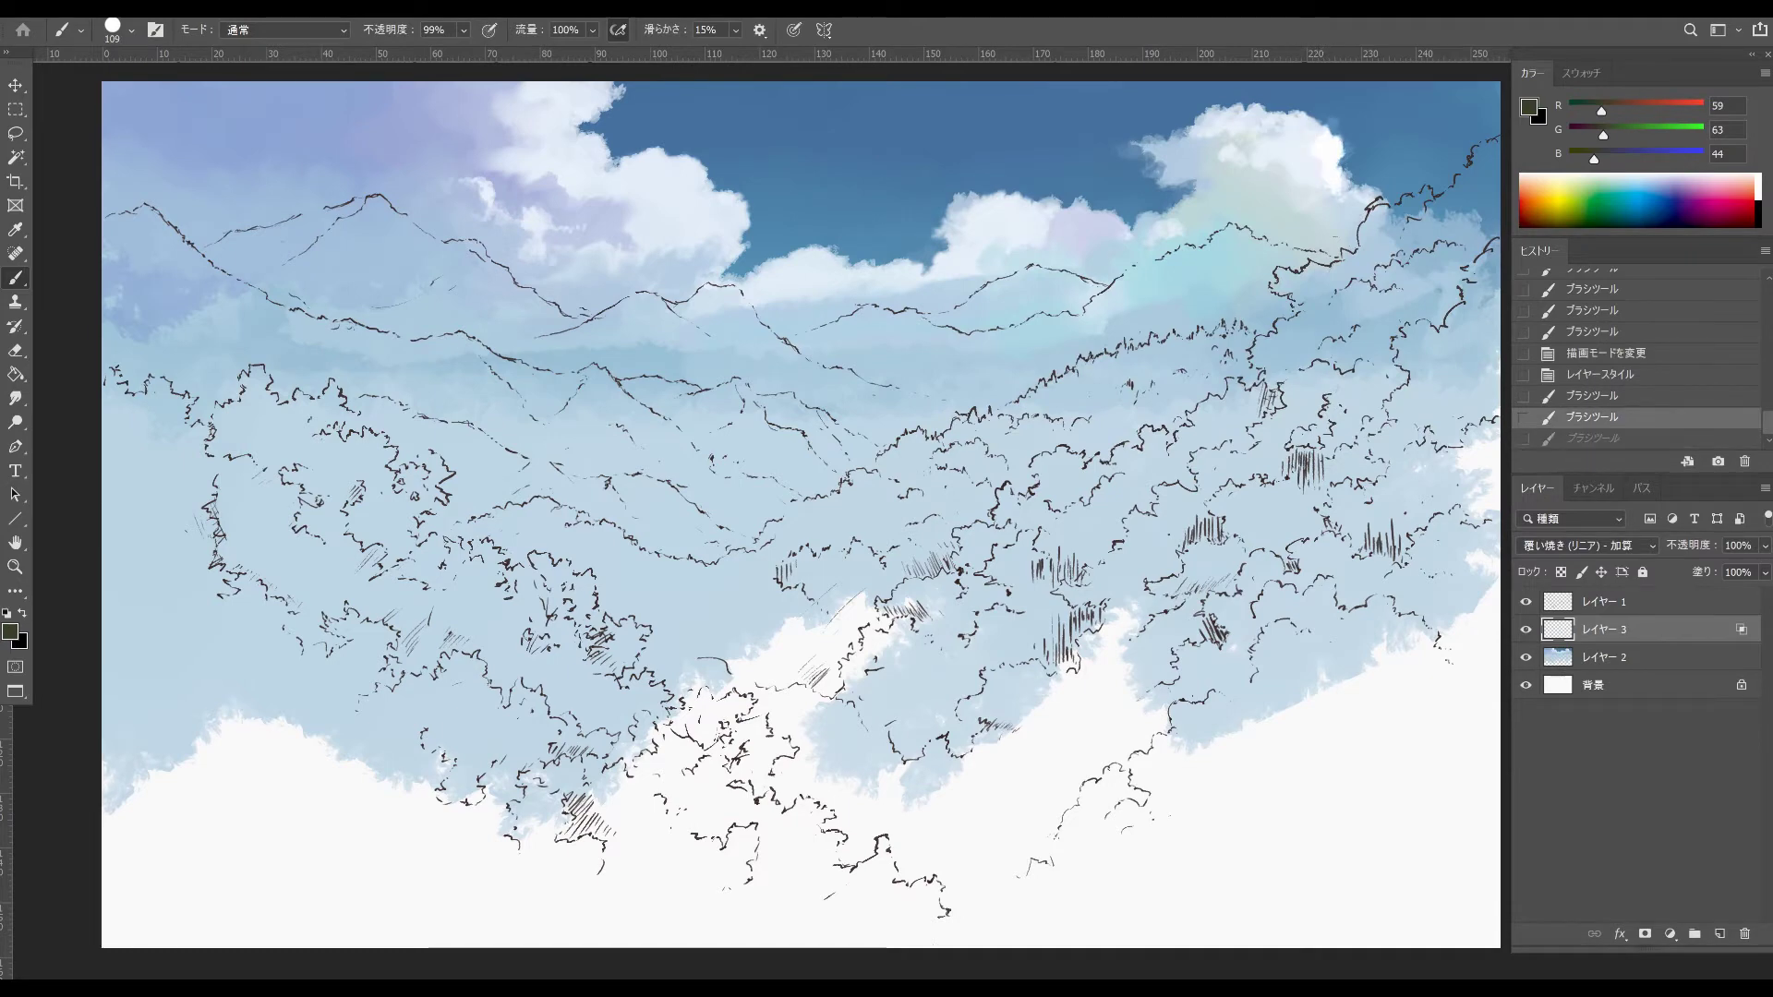
pyautogui.moveTo(1309, 120); pyautogui.dragTo(1332, 138)
pyautogui.moveTo(1285, 116)
pyautogui.mouseDown()
pyautogui.moveTo(1337, 142)
pyautogui.moveTo(1338, 126)
pyautogui.moveTo(1341, 158)
pyautogui.mouseUp()
pyautogui.press('e')
pyautogui.hotkey('ctrl', 'z')
pyautogui.click(16, 398)
pyautogui.moveTo(1329, 148); pyautogui.dragTo(1342, 171)
pyautogui.press('l')
pyautogui.rightClick(1495, 72)
pyautogui.press('Escape')
pyautogui.press('b')
pyautogui.rightClick(1440, 111)
pyautogui.press('Escape')
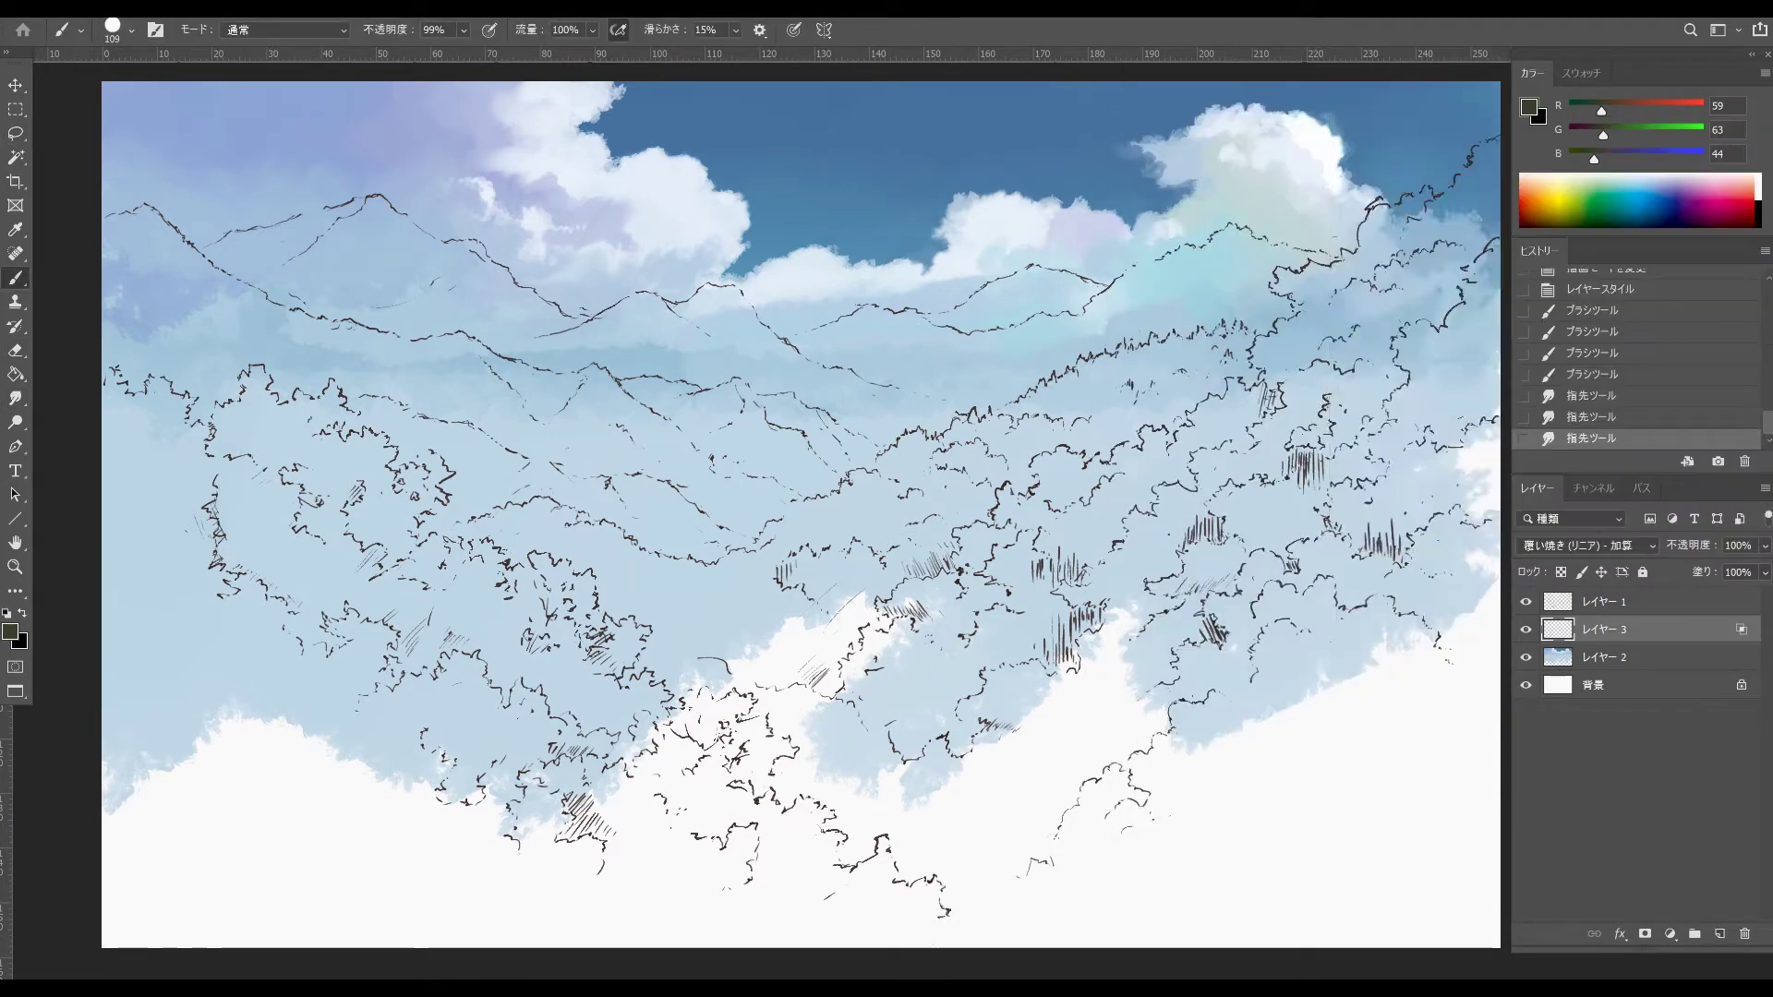
# - Change the brush's dual brush setting and paint the upper right cloud's highlight, undoing the last erasure
pyautogui.press('F5')
pyautogui.click(1129, 241)
pyautogui.click(1187, 155)
pyautogui.press('F5')
pyautogui.moveTo(1290, 138); pyautogui.dragTo(1329, 176)
pyautogui.press('e')
pyautogui.moveTo(1279, 143); pyautogui.dragTo(1339, 185)
pyautogui.hotkey('ctrl', 'z')
# - Lower the brush tip's hardness to its minimum, adjust its settings and brush soft glow over the upper right cloud's top and right edge
pyautogui.press('F5')
pyautogui.click(1129, 175)
pyautogui.moveTo(1488, 603); pyautogui.dragTo(1253, 603)
pyautogui.click(1129, 286)
pyautogui.press('F5')
pyautogui.moveTo(1334, 185); pyautogui.dragTo(1297, 137)
pyautogui.press('b')
pyautogui.moveTo(1292, 115); pyautogui.dragTo(1341, 176)
pyautogui.moveTo(1334, 152); pyautogui.dragTo(1363, 192)
pyautogui.moveTo(1365, 188)
pyautogui.mouseDown()
pyautogui.moveTo(1412, 247)
pyautogui.moveTo(1458, 244)
pyautogui.mouseUp()
# - Erase the excess glow in the sky along the right side of the upper right cloud
pyautogui.press('e')
pyautogui.moveTo(1329, 106); pyautogui.dragTo(1366, 153)
pyautogui.moveTo(1371, 166)
pyautogui.mouseDown()
pyautogui.moveTo(1427, 189)
pyautogui.moveTo(1403, 217)
pyautogui.mouseUp()
pyautogui.moveTo(1343, 139); pyautogui.dragTo(1376, 185)
# - Brush soft highlights onto the upper right cloud, the middle cloud, the low horizon clouds and the upper left cloud's right edge
pyautogui.press('b')
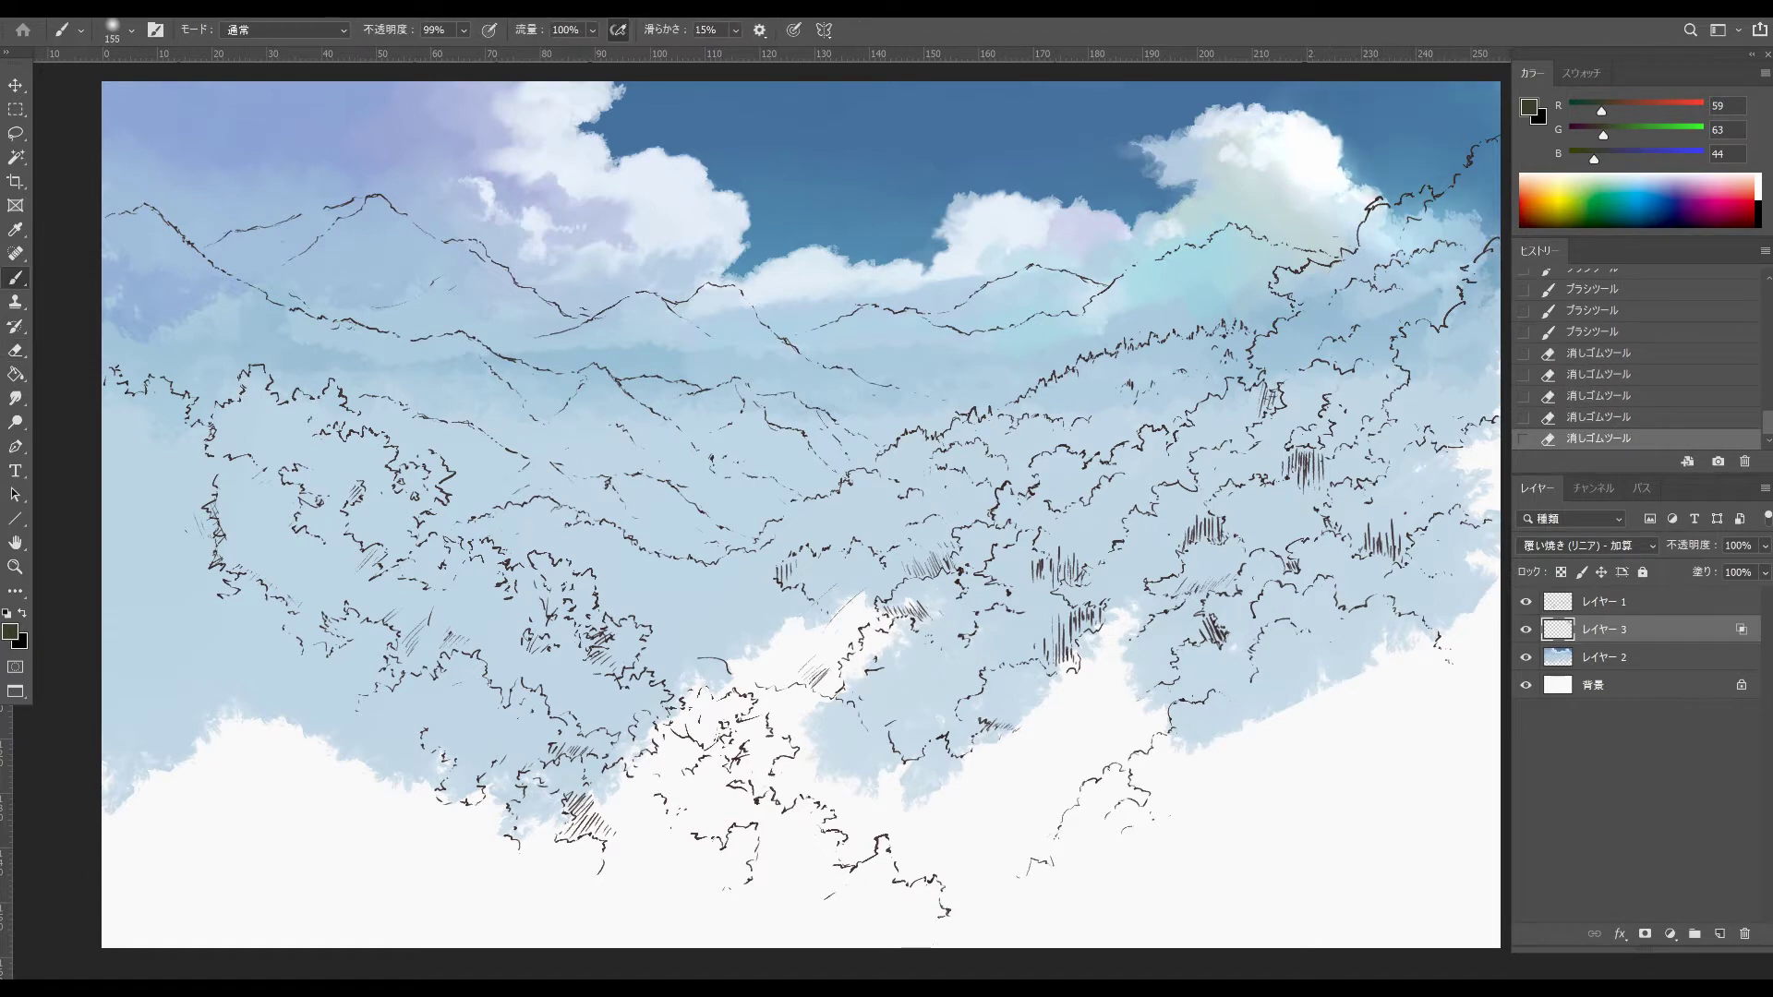
pyautogui.moveTo(1278, 124); pyautogui.dragTo(1306, 176)
pyautogui.moveTo(1034, 203); pyautogui.dragTo(1002, 240)
pyautogui.moveTo(970, 213); pyautogui.dragTo(1001, 263)
pyautogui.moveTo(831, 258); pyautogui.dragTo(803, 291)
pyautogui.moveTo(785, 272); pyautogui.dragTo(854, 286)
pyautogui.moveTo(771, 282)
pyautogui.mouseDown()
pyautogui.moveTo(831, 277)
pyautogui.moveTo(715, 277)
pyautogui.mouseUp()
pyautogui.moveTo(707, 194); pyautogui.dragTo(720, 235)
pyautogui.moveTo(600, 97)
pyautogui.mouseDown()
pyautogui.moveTo(563, 134)
pyautogui.moveTo(633, 120)
pyautogui.moveTo(610, 166)
pyautogui.mouseUp()
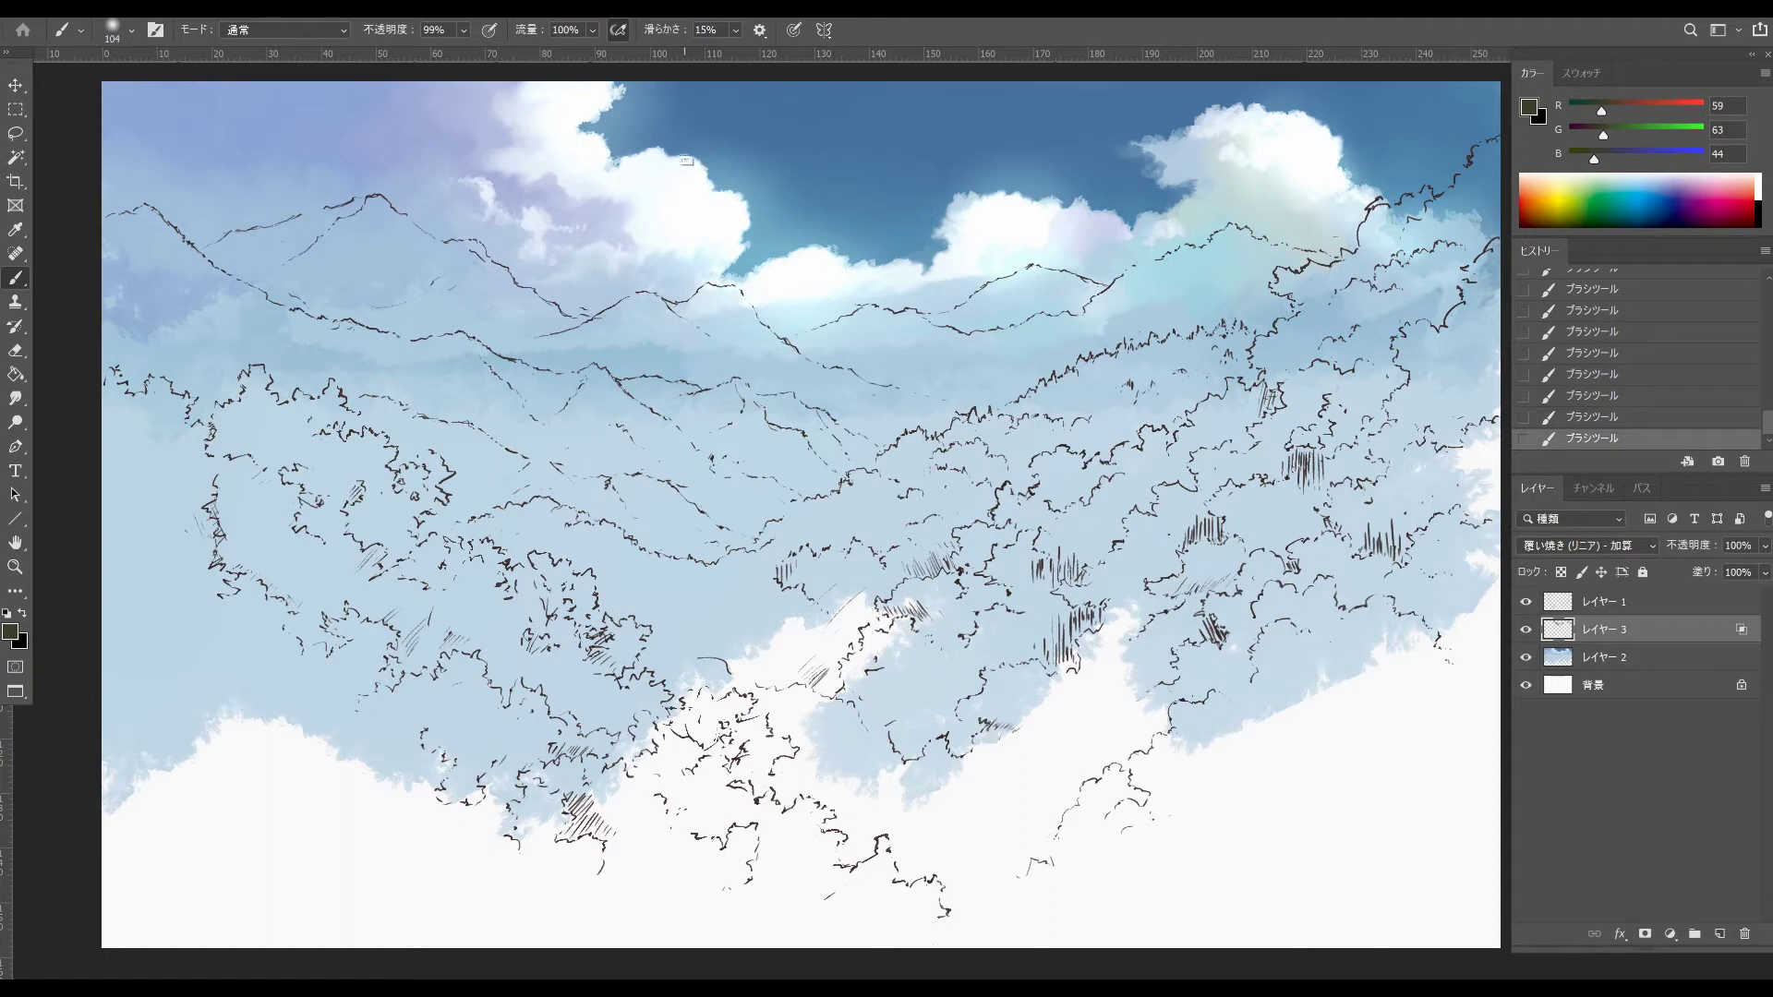
# - Erase the excess glow around the upper left cloud's edge and along the low horizon clouds
pyautogui.press('e')
pyautogui.moveTo(633, 101); pyautogui.dragTo(646, 138)
pyautogui.moveTo(706, 148); pyautogui.dragTo(775, 207)
pyautogui.moveTo(761, 207); pyautogui.dragTo(767, 240)
pyautogui.moveTo(784, 235); pyautogui.dragTo(823, 238)
pyautogui.moveTo(563, 93); pyautogui.dragTo(590, 120)
pyautogui.moveTo(771, 204)
pyautogui.mouseDown()
pyautogui.moveTo(762, 241)
pyautogui.moveTo(646, 259)
pyautogui.mouseUp()
pyautogui.moveTo(549, 106)
pyautogui.mouseDown()
pyautogui.moveTo(582, 166)
pyautogui.moveTo(720, 242)
pyautogui.mouseUp()
pyautogui.moveTo(753, 286); pyautogui.dragTo(887, 328)
# - Erase the stray glow around the middle and upper right clouds and save the document
pyautogui.press('b')
pyautogui.press('e')
pyautogui.moveTo(872, 257); pyautogui.dragTo(798, 230)
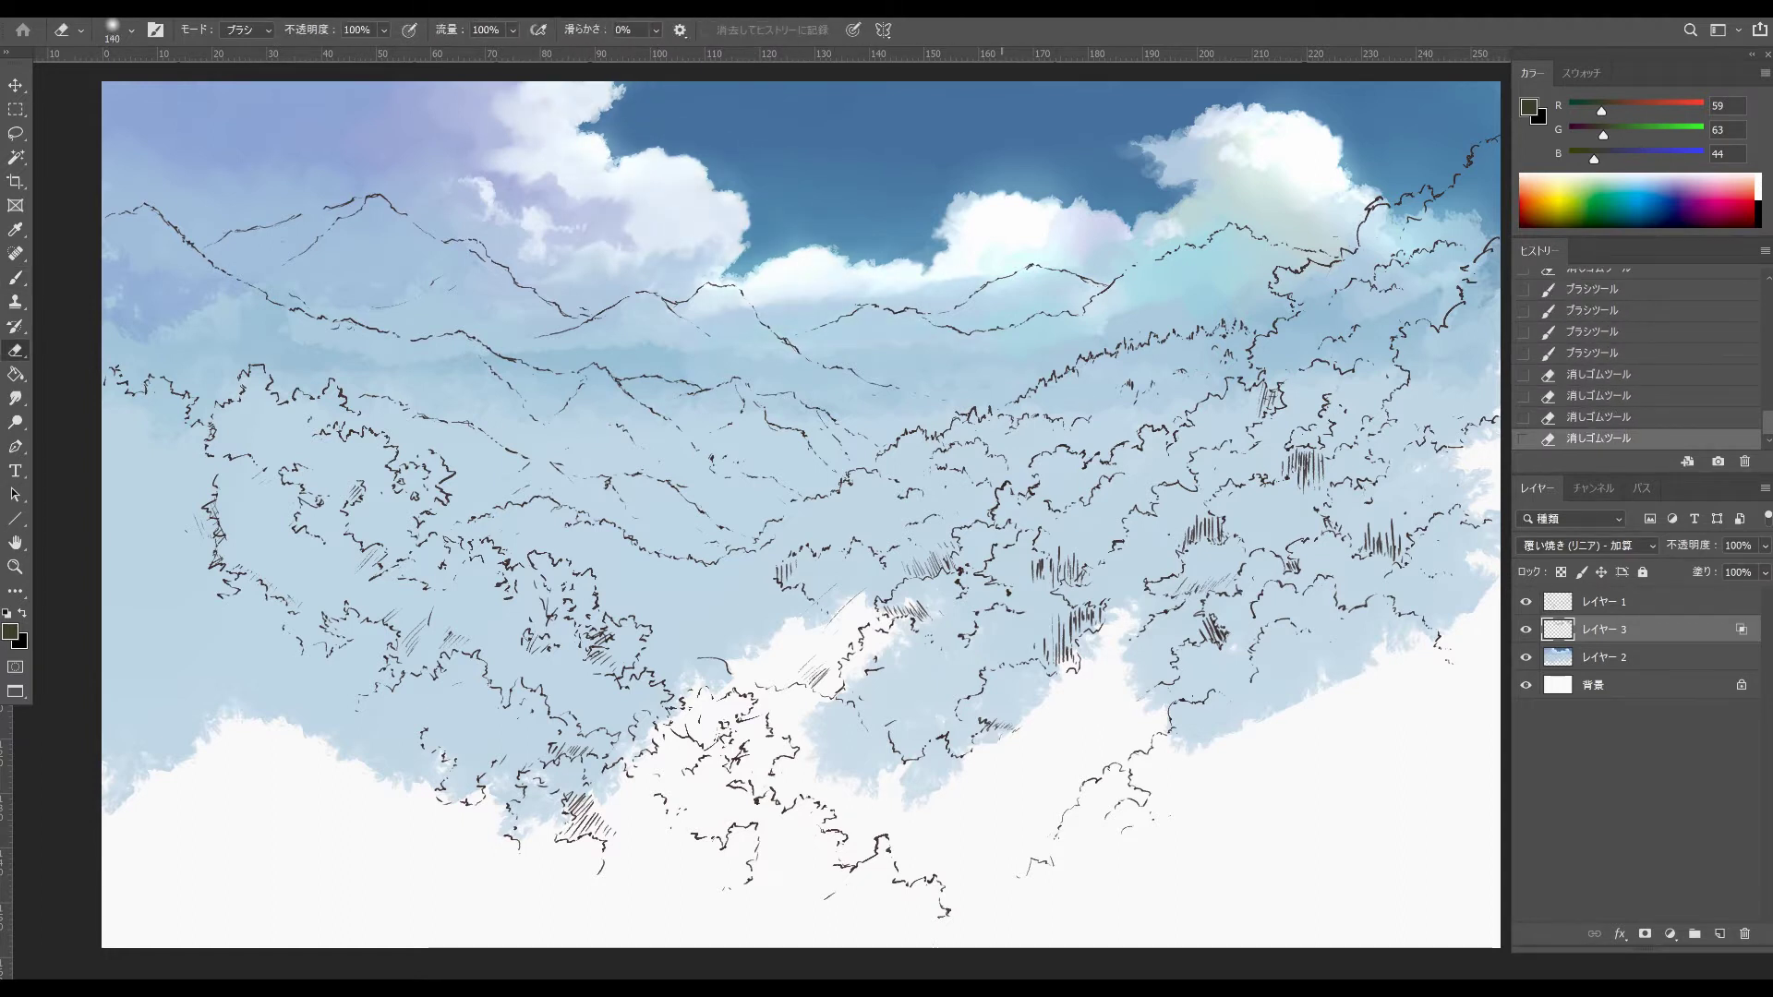
pyautogui.moveTo(1055, 200); pyautogui.dragTo(978, 163)
pyautogui.moveTo(1360, 221); pyautogui.dragTo(1271, 158)
pyautogui.moveTo(1310, 192); pyautogui.dragTo(1258, 133)
pyautogui.hotkey('ctrl', 's')
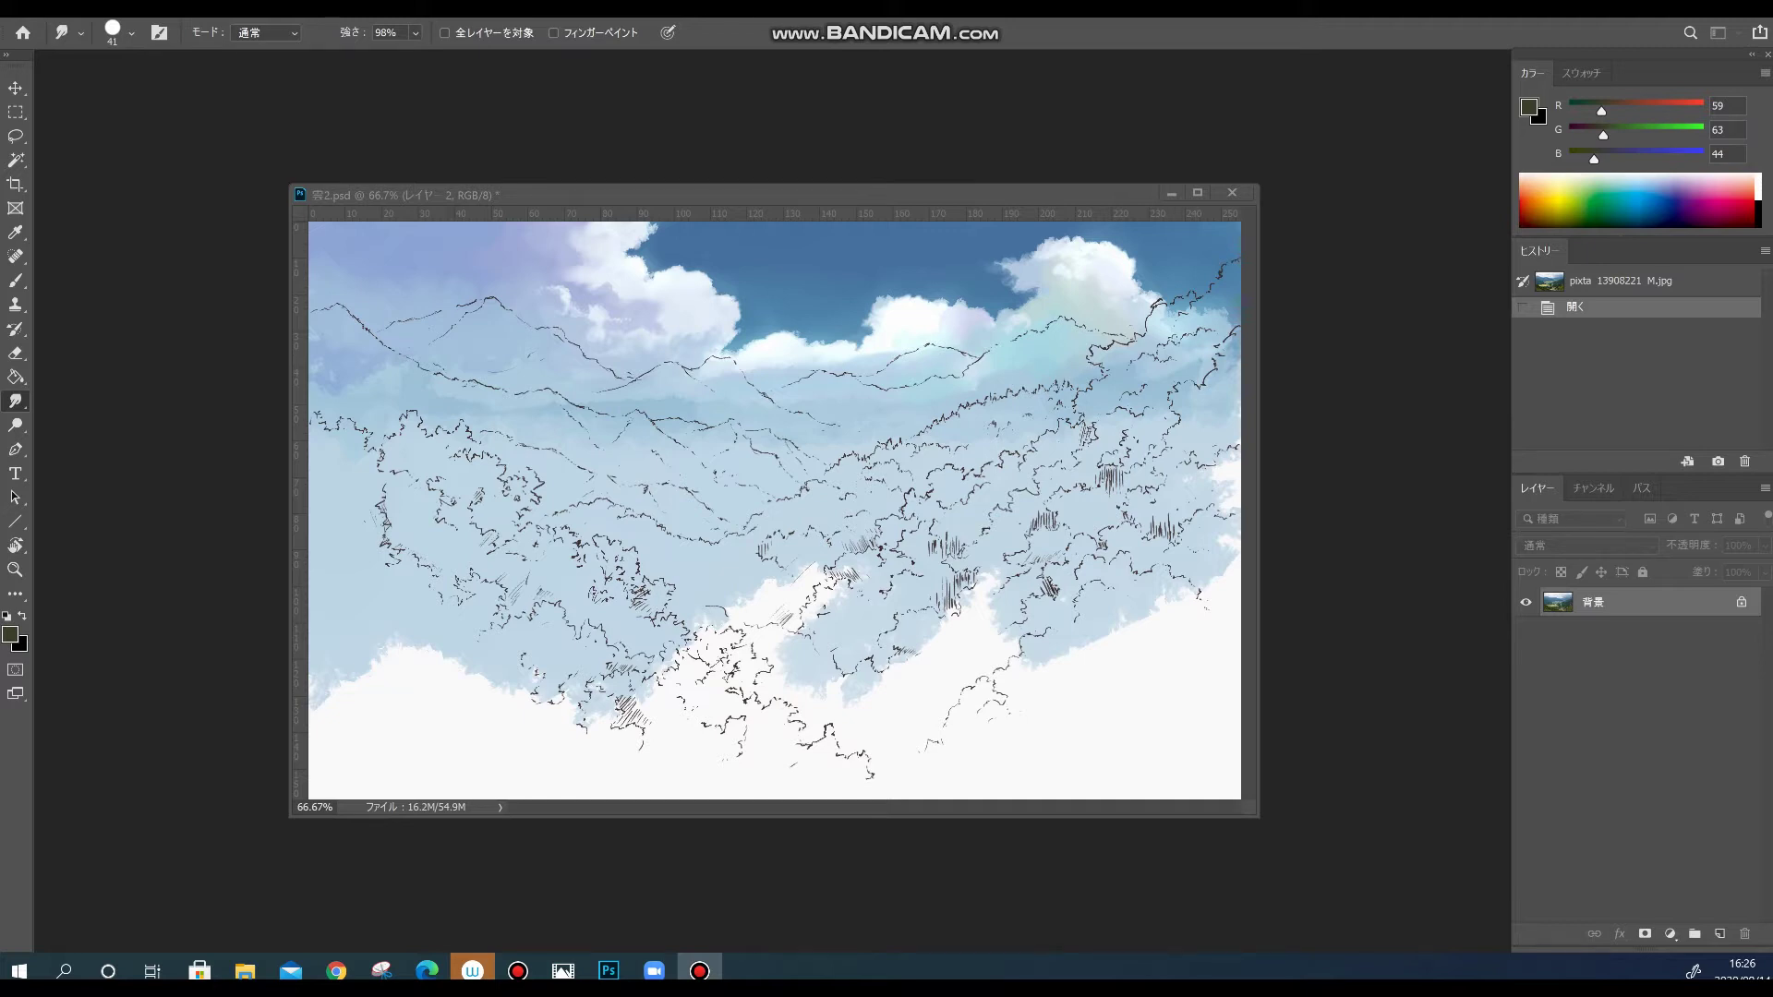
# - Switch to the 雲2.psd document and display it in full-screen mode with the rulers shown
pyautogui.click(1117, 192)
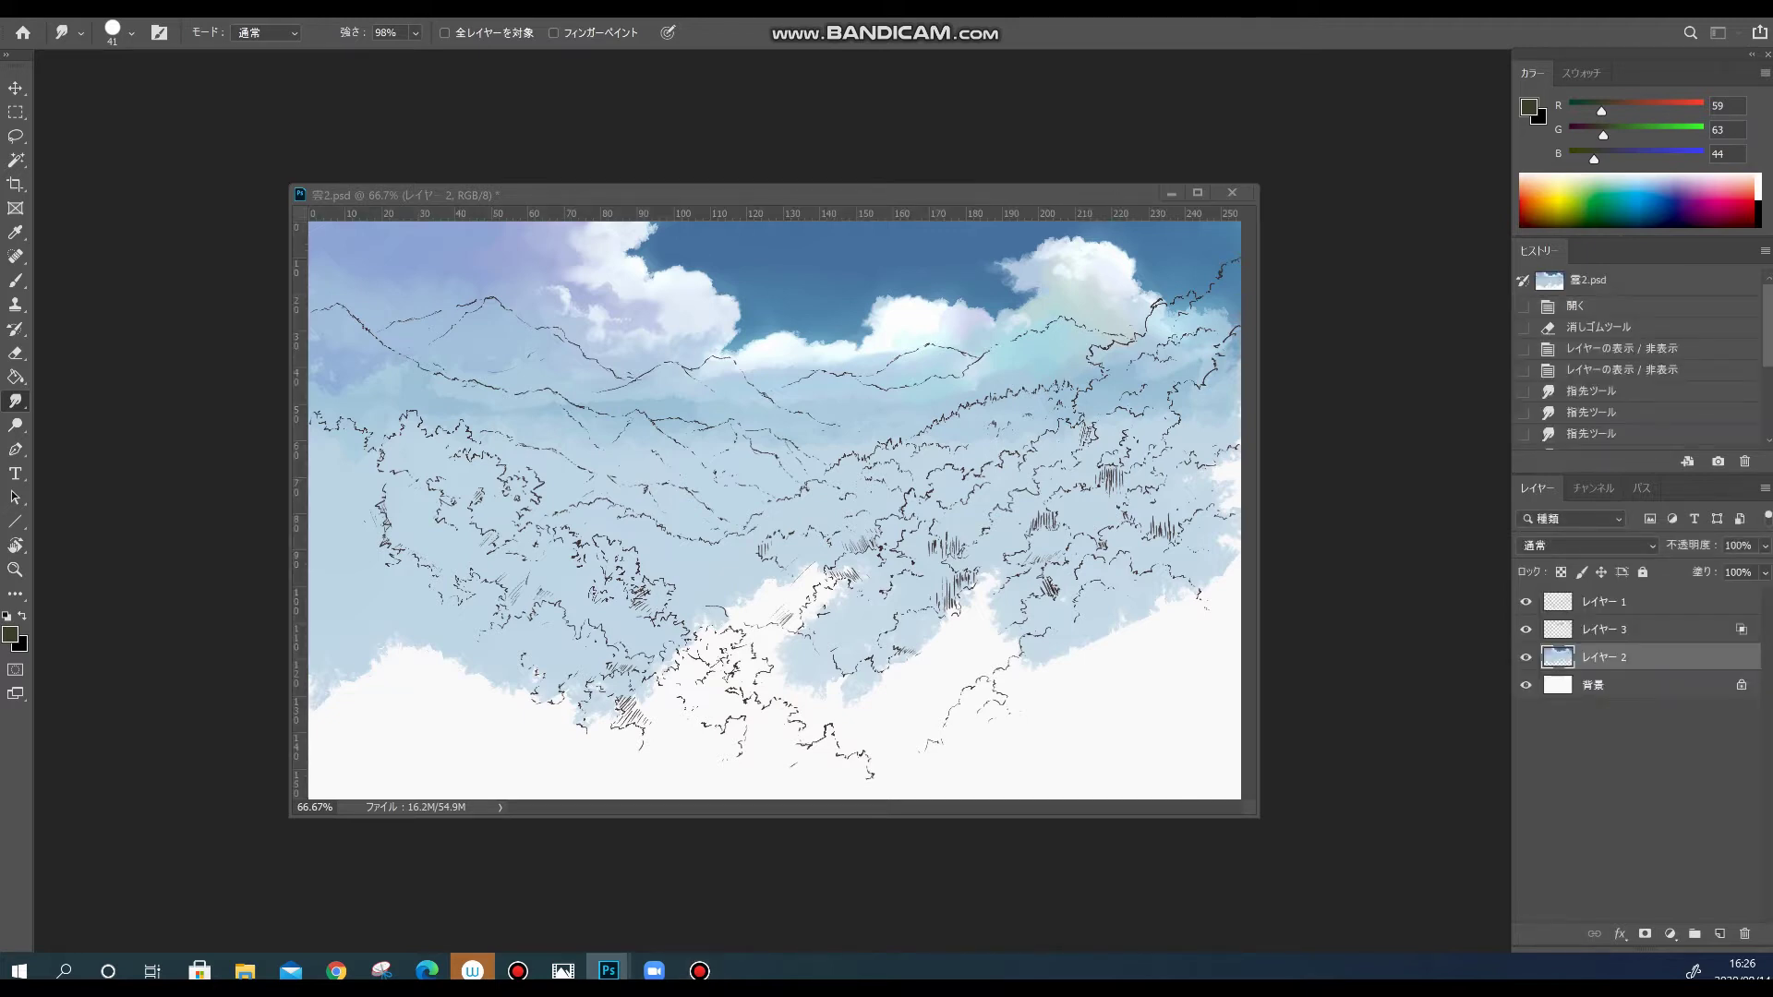
pyautogui.press('F5')
pyautogui.press('F5')
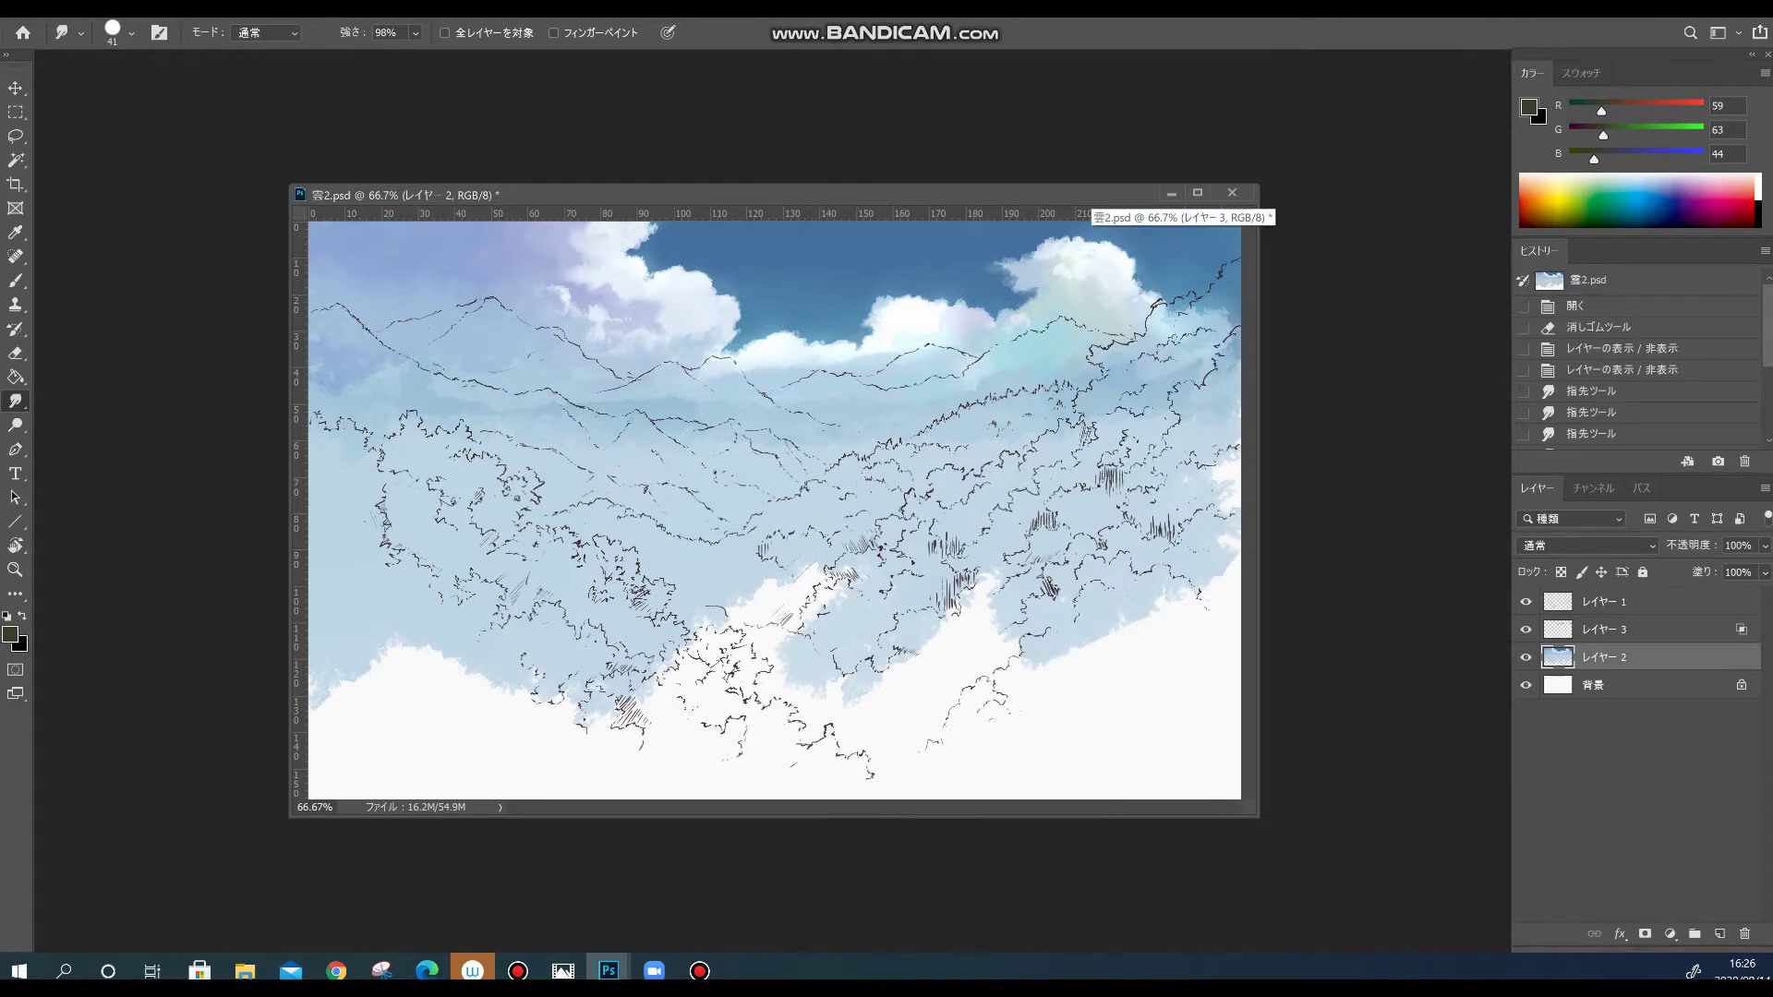
pyautogui.hotkey('ctrl', '+')
pyautogui.hotkey('ctrl', '-')
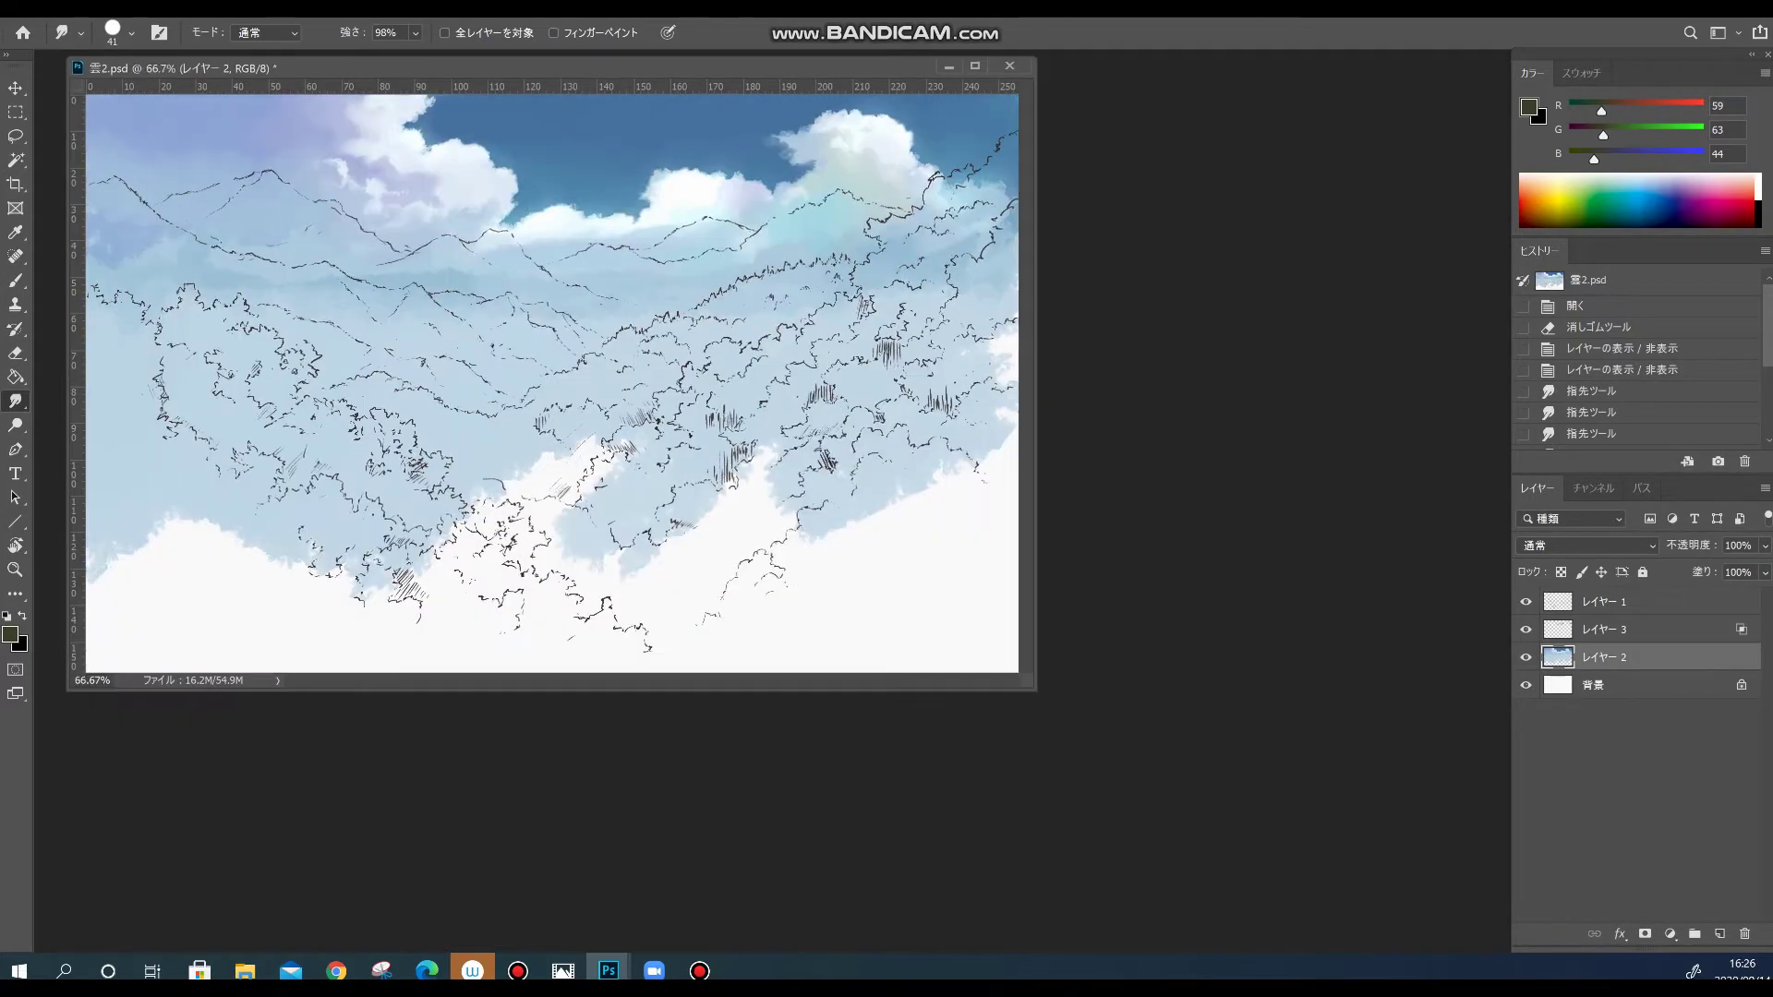
pyautogui.hotkey('ctrl', '+')
pyautogui.hotkey('ctrl', '+')
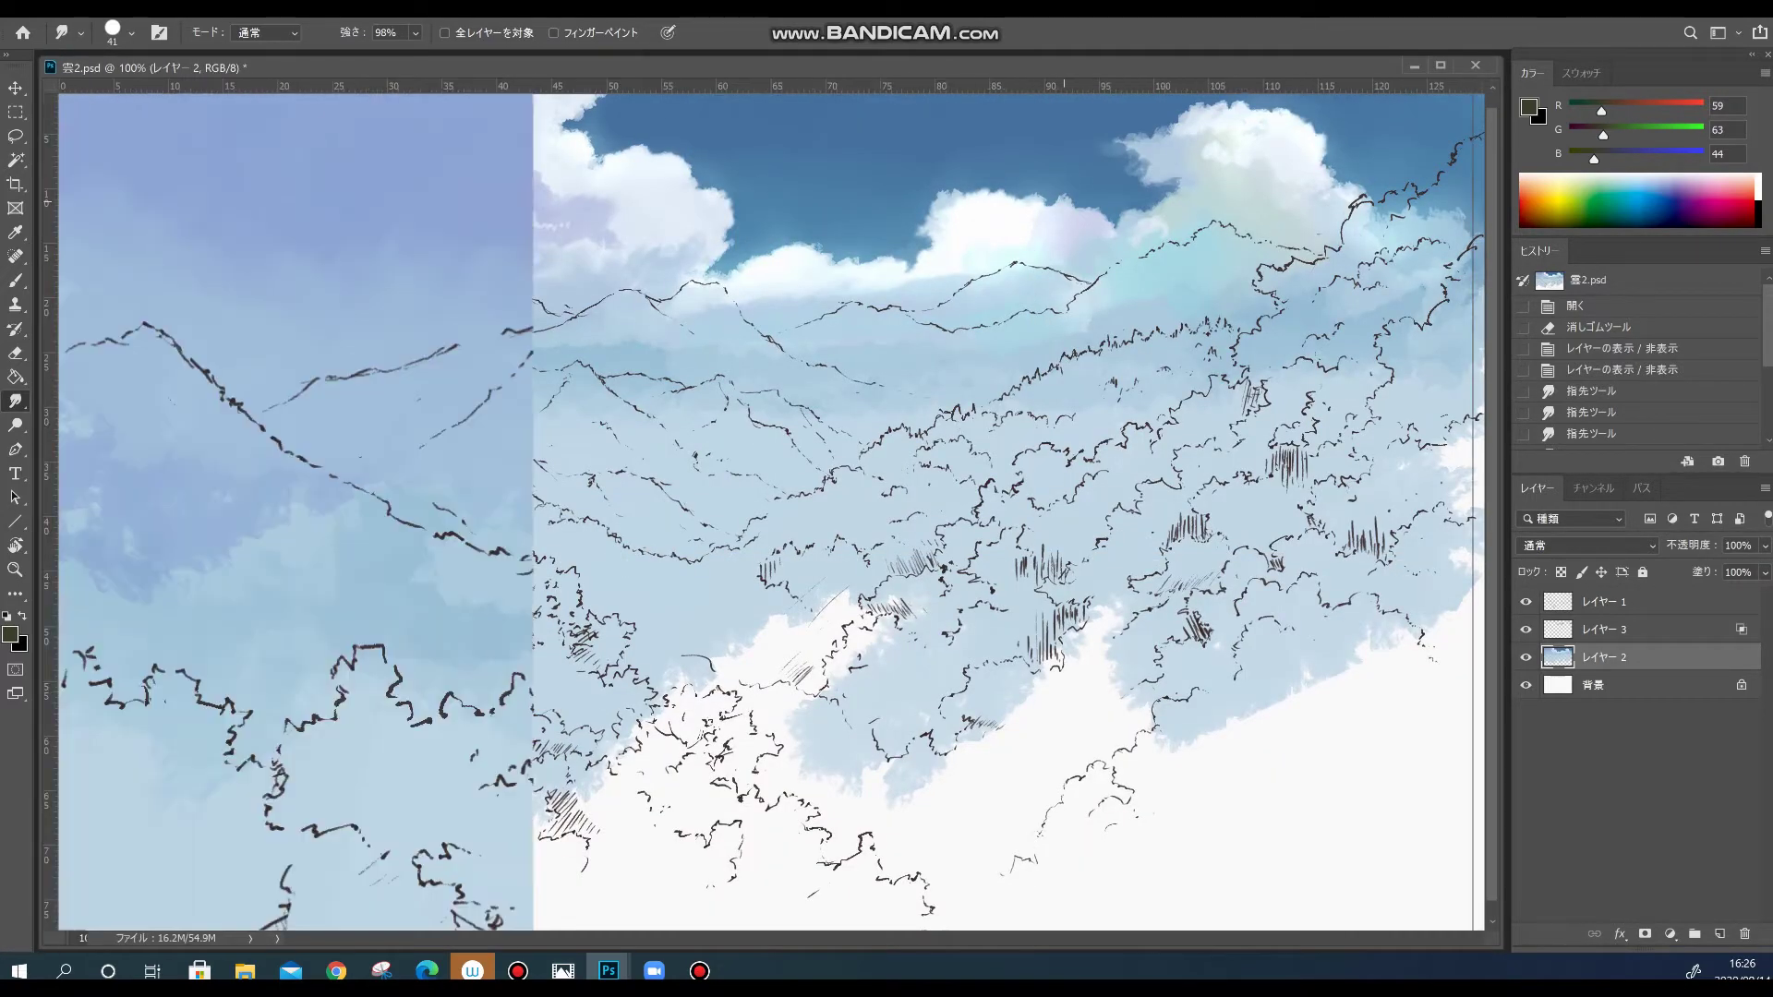
pyautogui.hotkey('ctrl', '-')
pyautogui.hotkey('ctrl', '-')
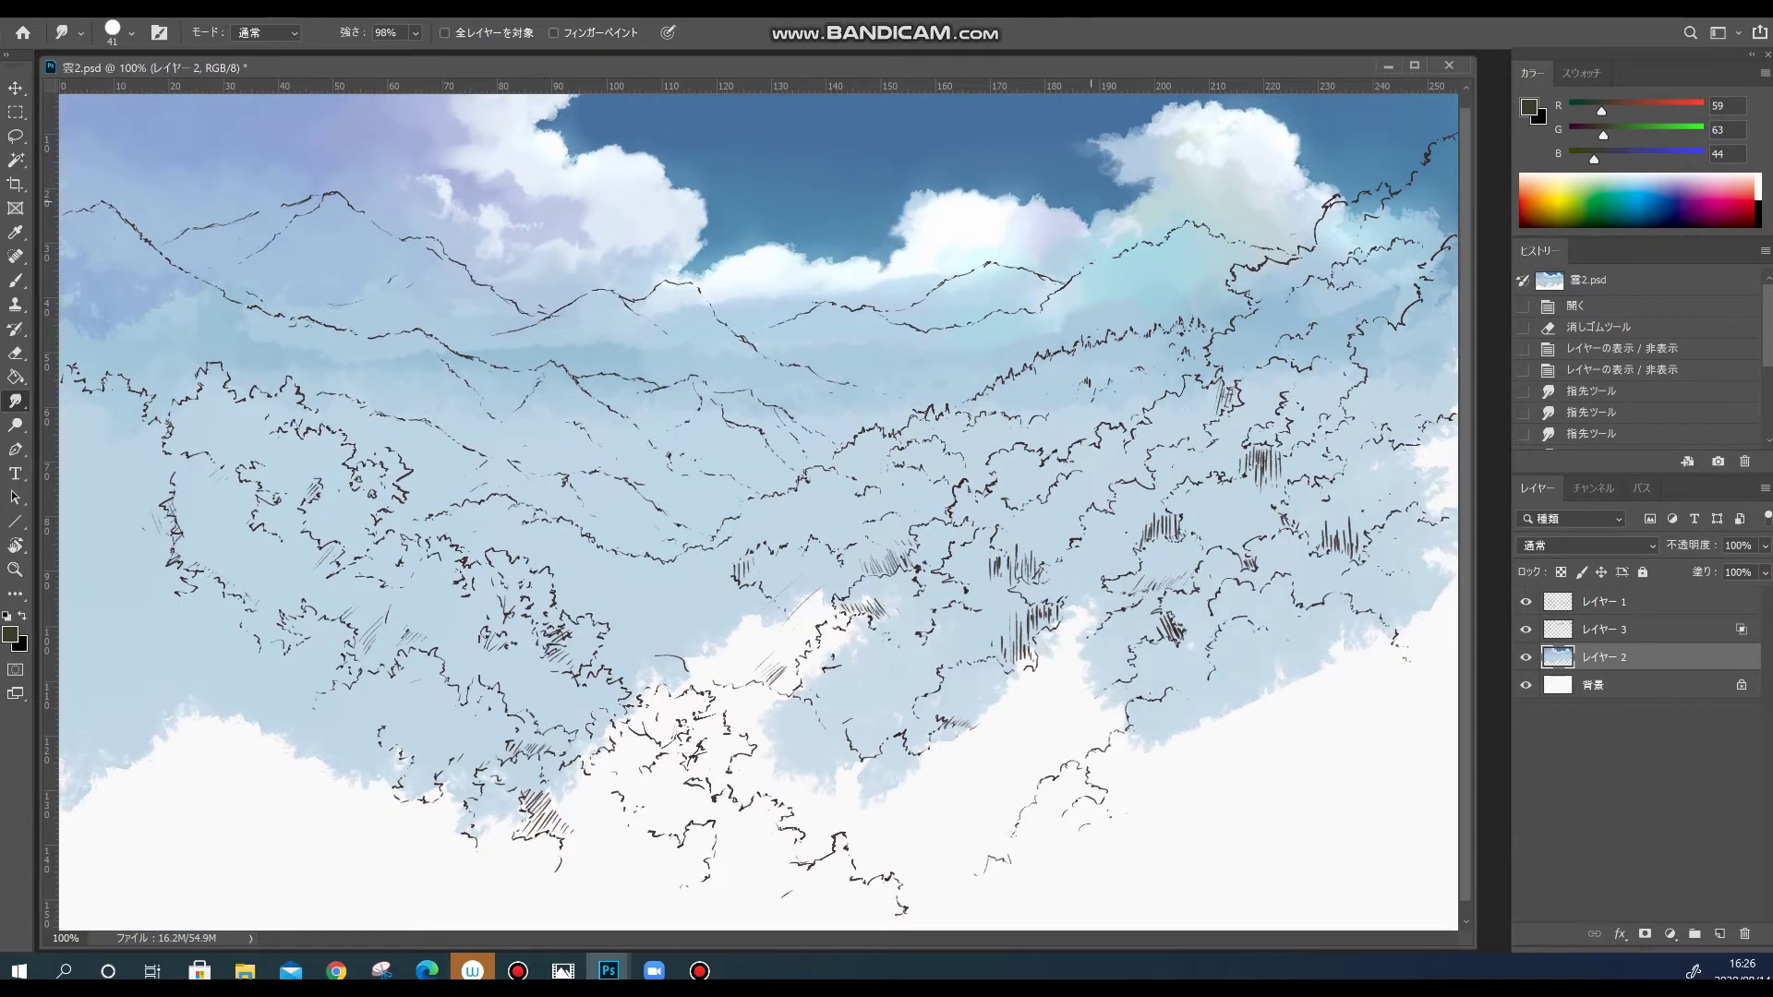
pyautogui.press('f')
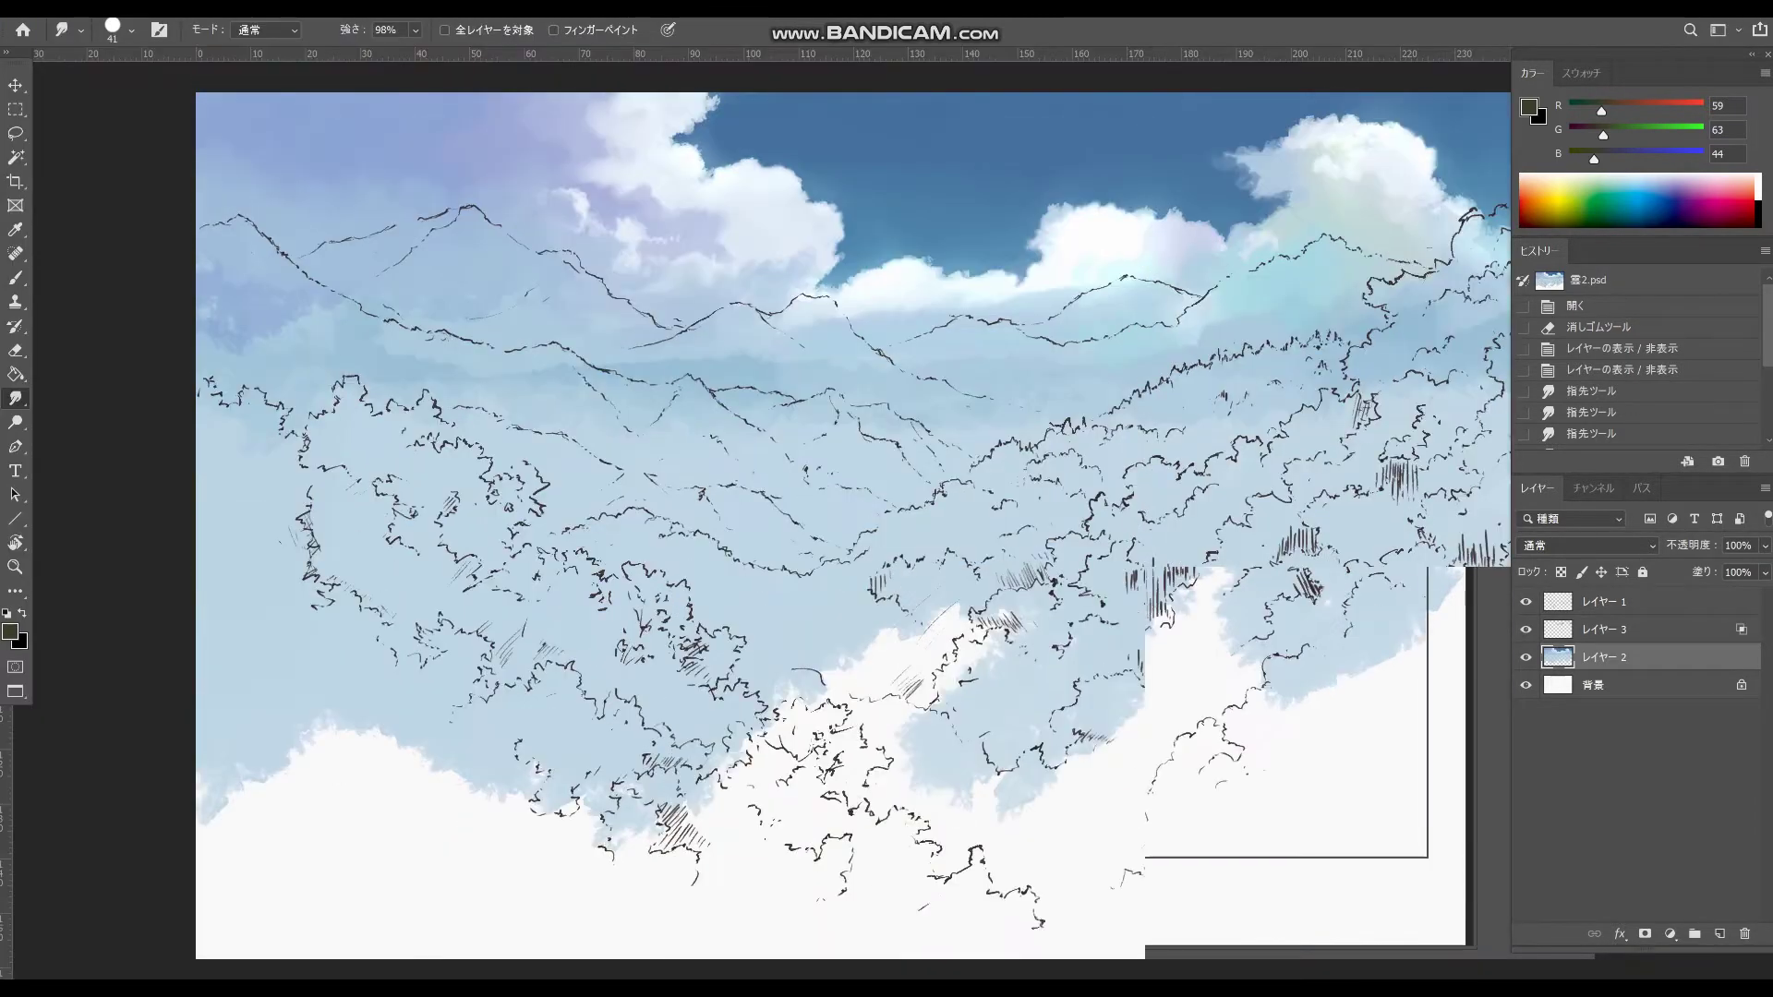
pyautogui.moveTo(1339, 554); pyautogui.dragTo(1192, 530)
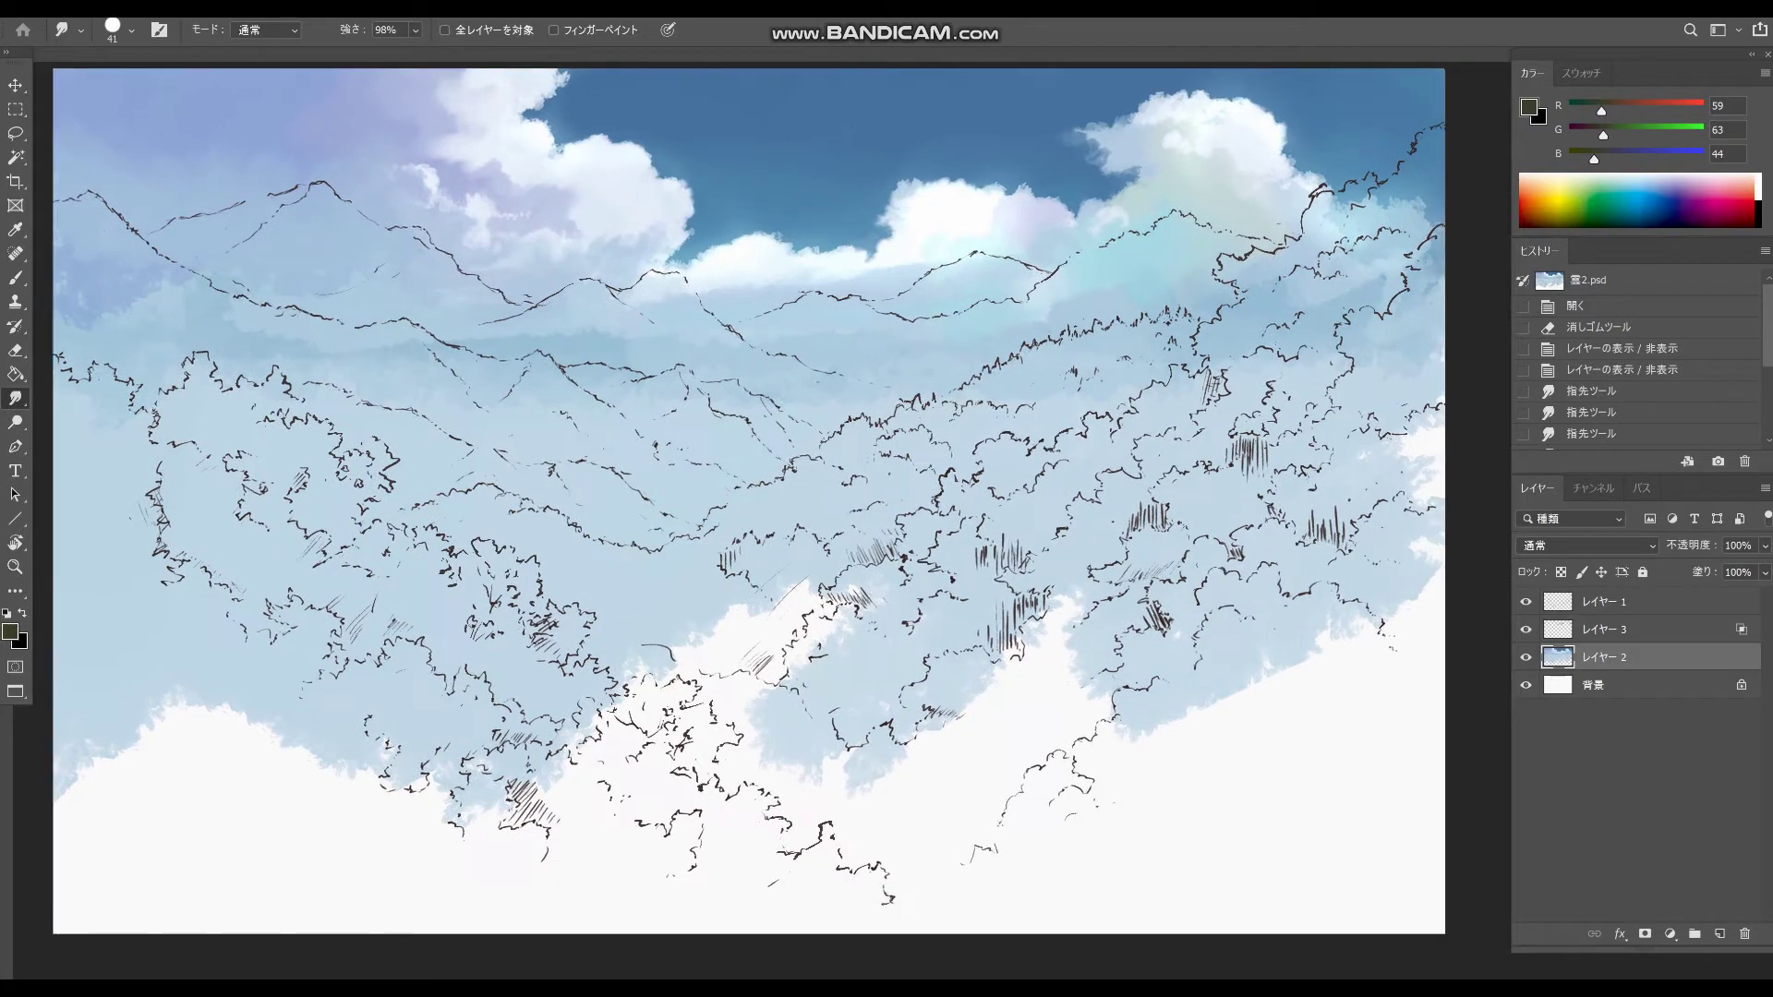
pyautogui.hscroll(-3, 764, 503)
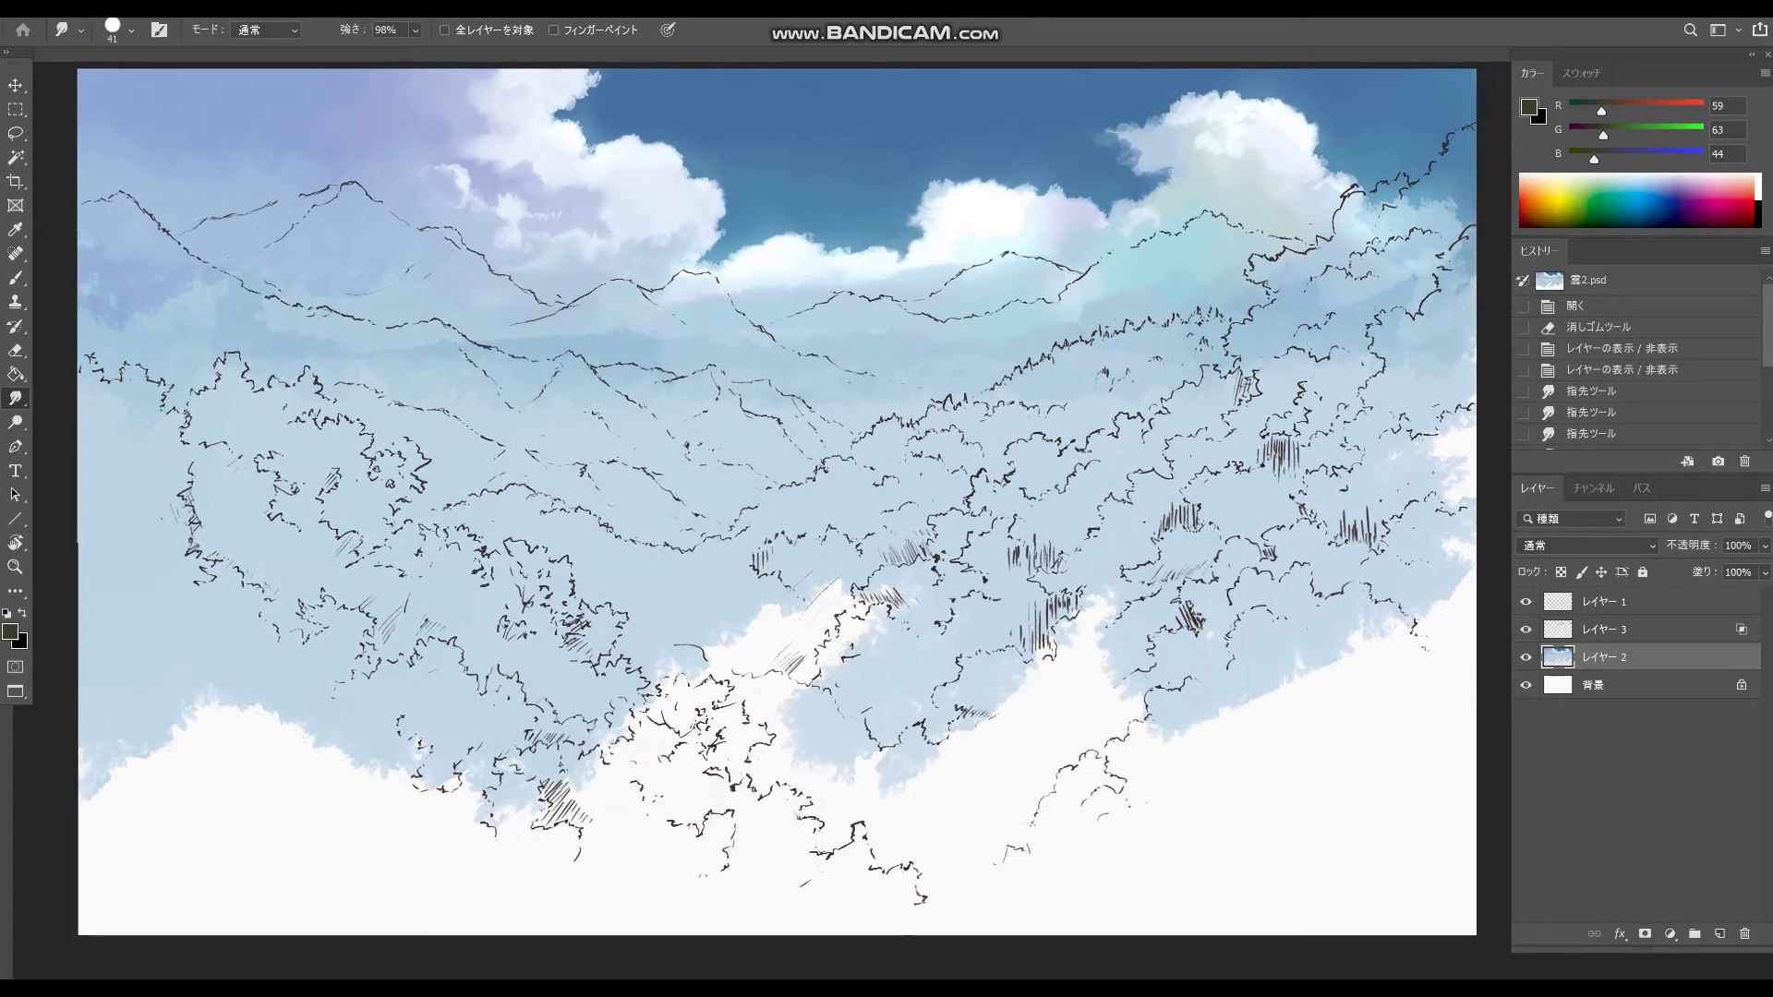
pyautogui.hotkey('ctrl', 'r')
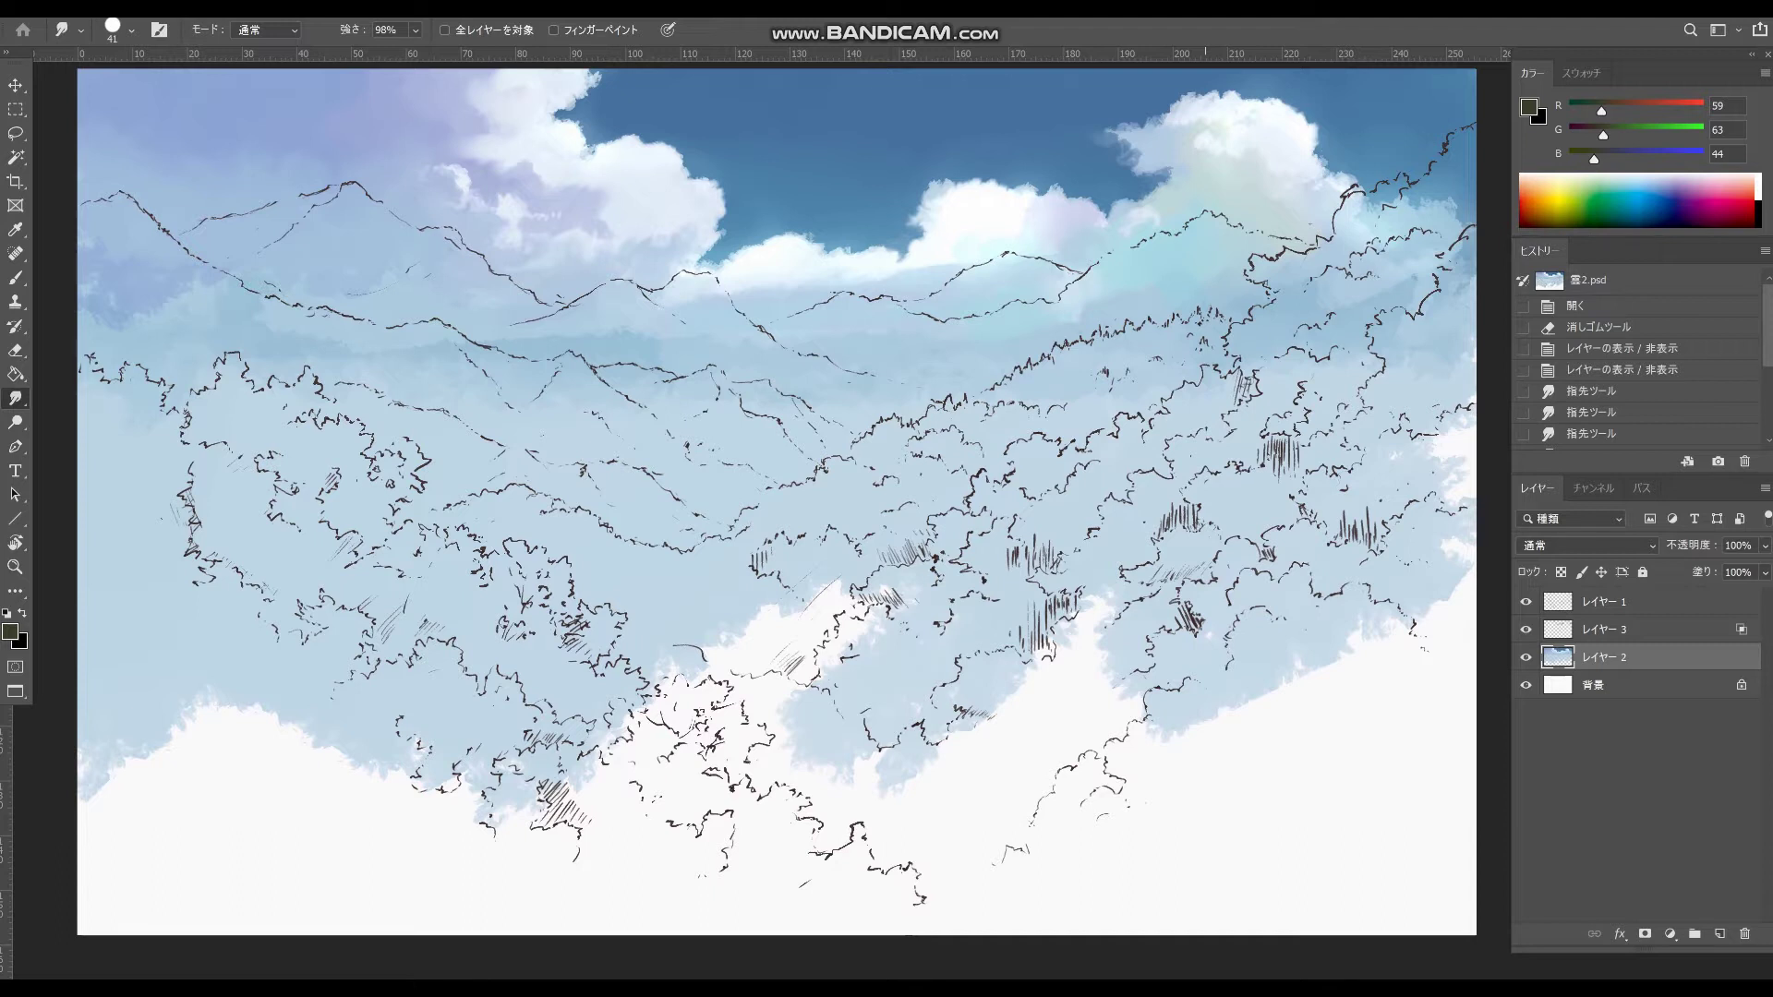
# - Hide and reshow the line art layer レイヤー 1 to examine the painted sky on its own
pyautogui.click(1526, 601)
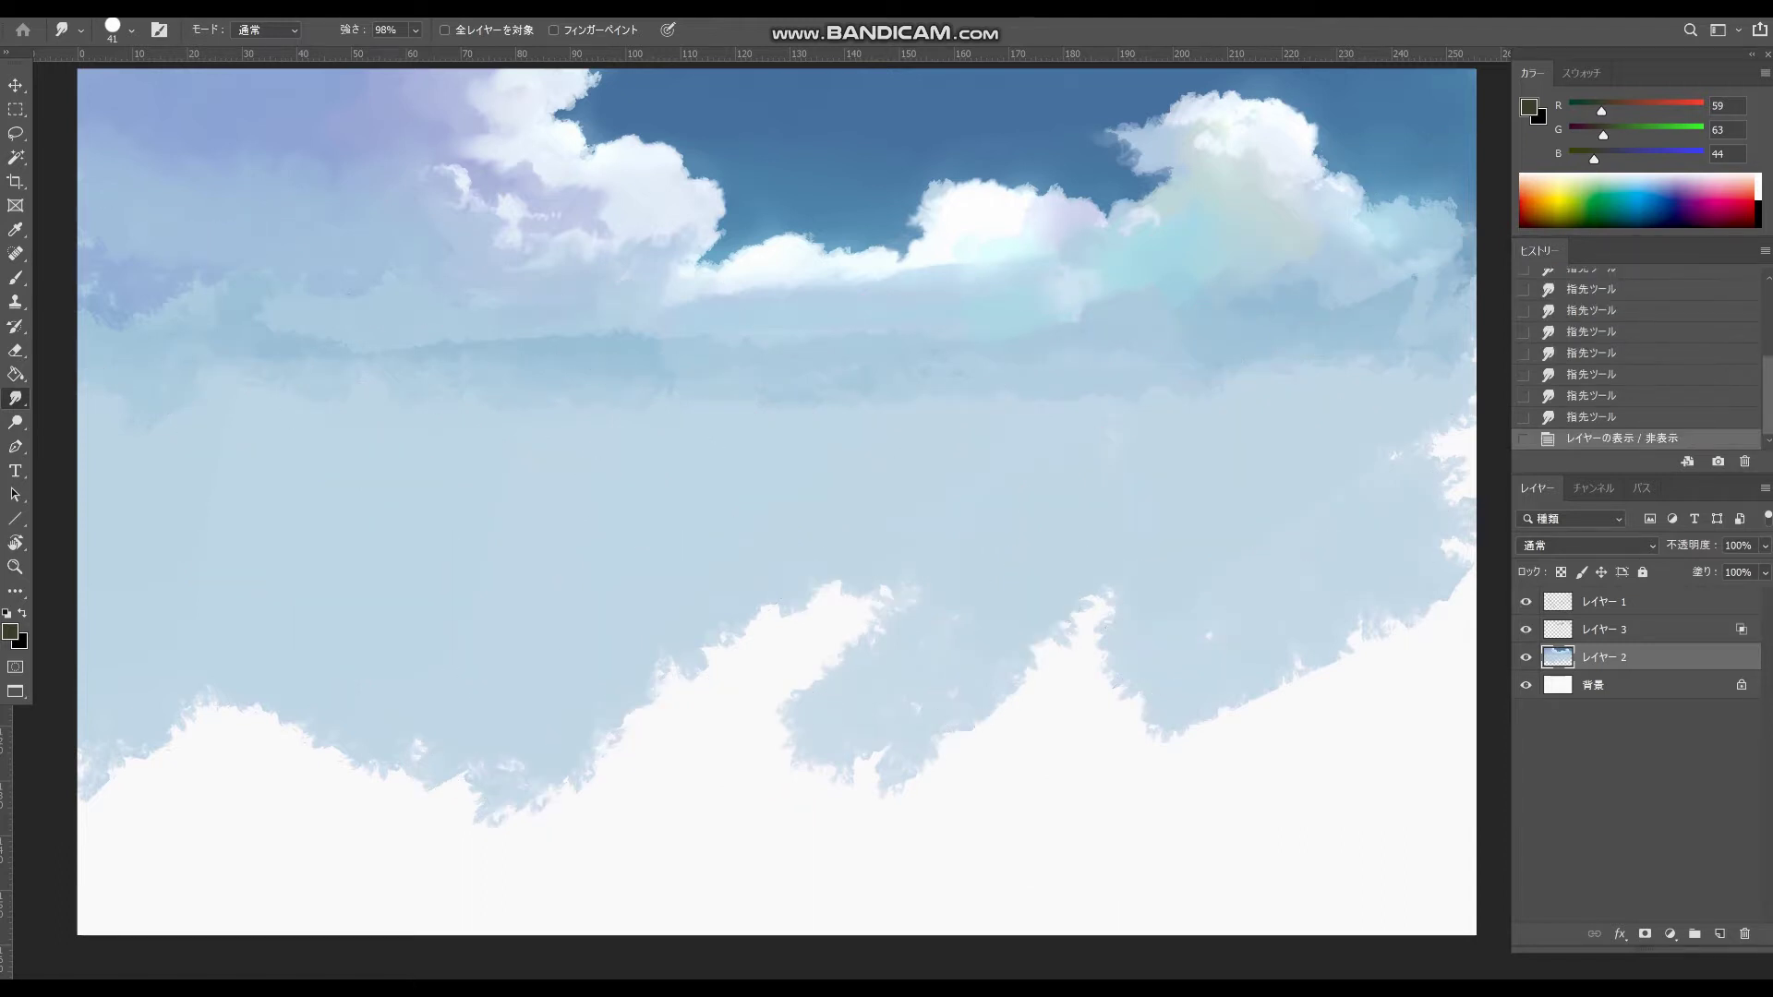
pyautogui.click(1525, 601)
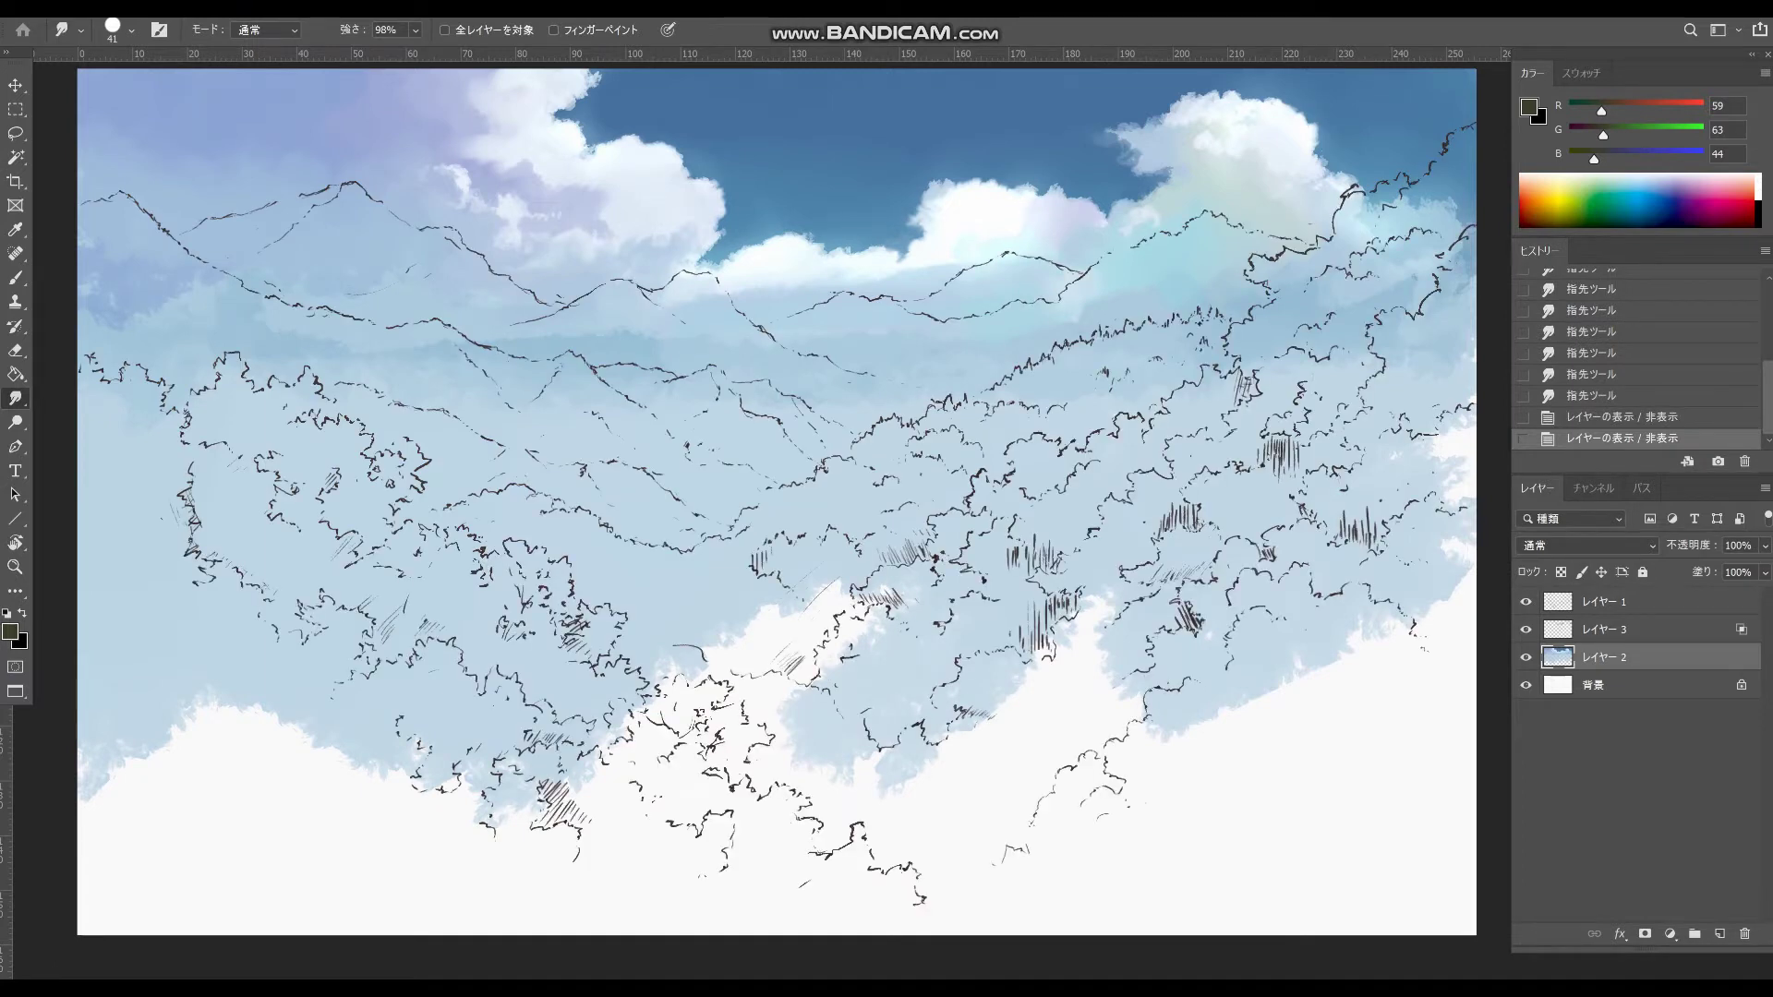
pyautogui.click(1602, 601)
pyautogui.click(1525, 601)
pyautogui.click(1525, 601)
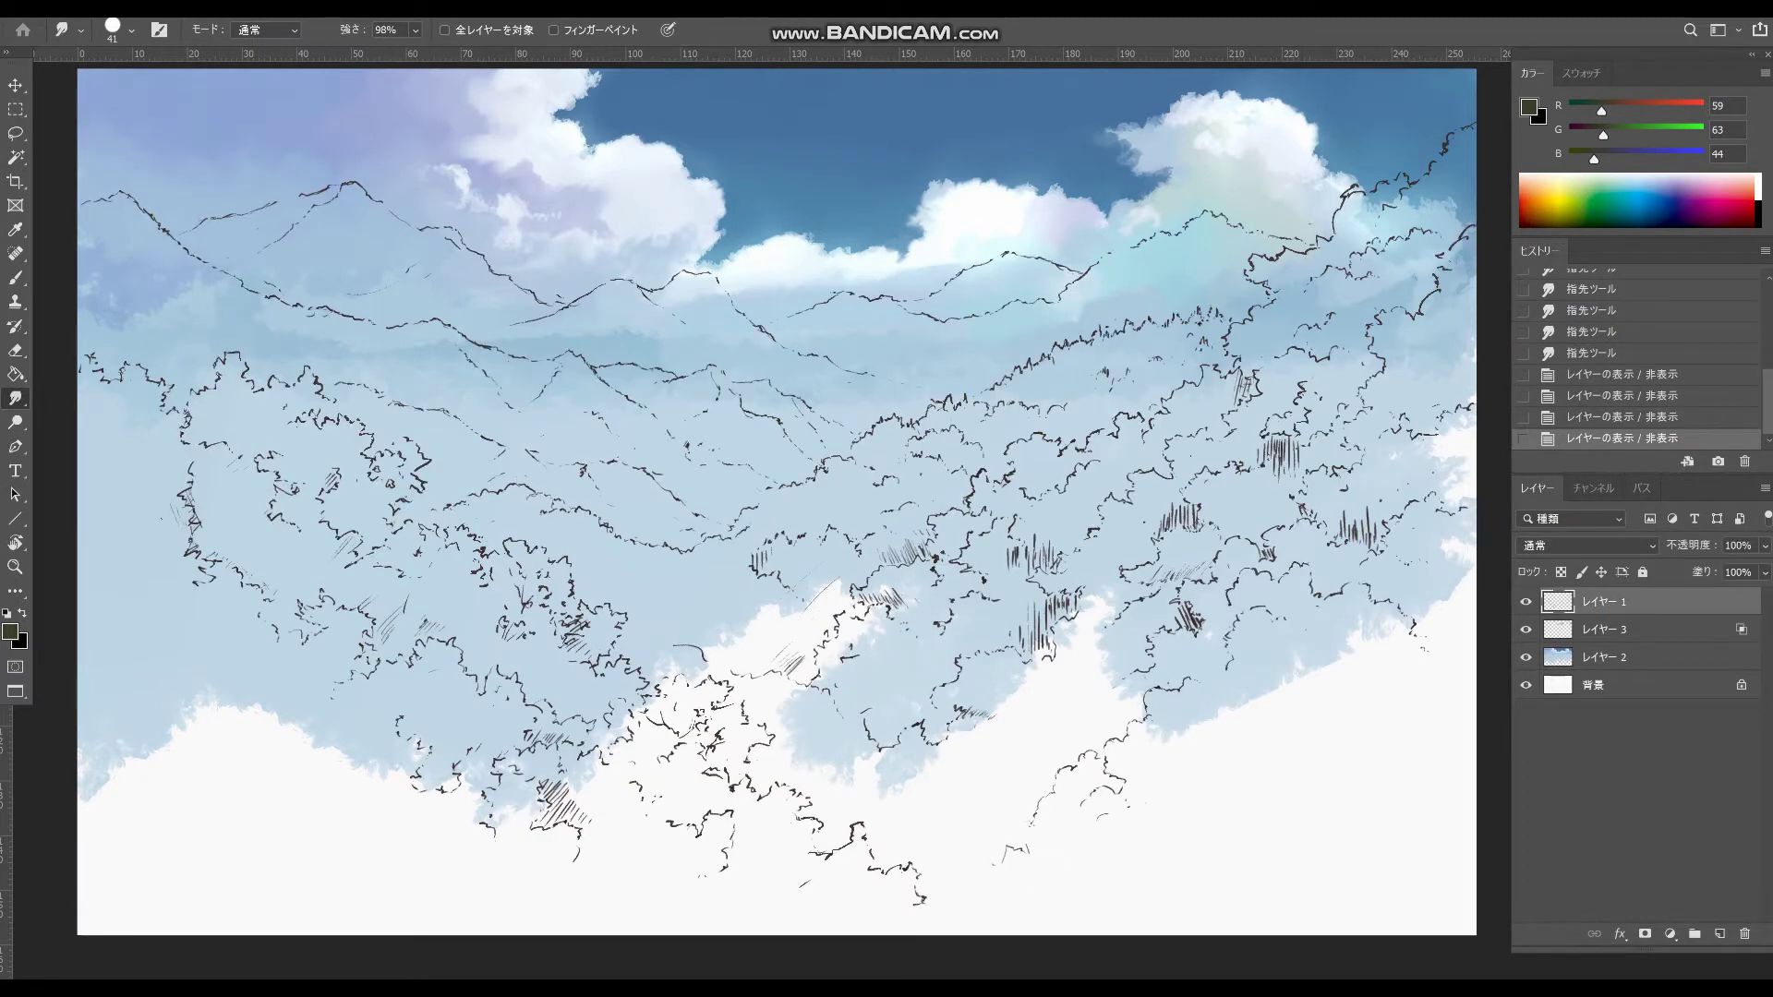
# - Add a new layer directly above レイヤー 3, beneath the line art
pyautogui.click(1602, 629)
pyautogui.click(1719, 933)
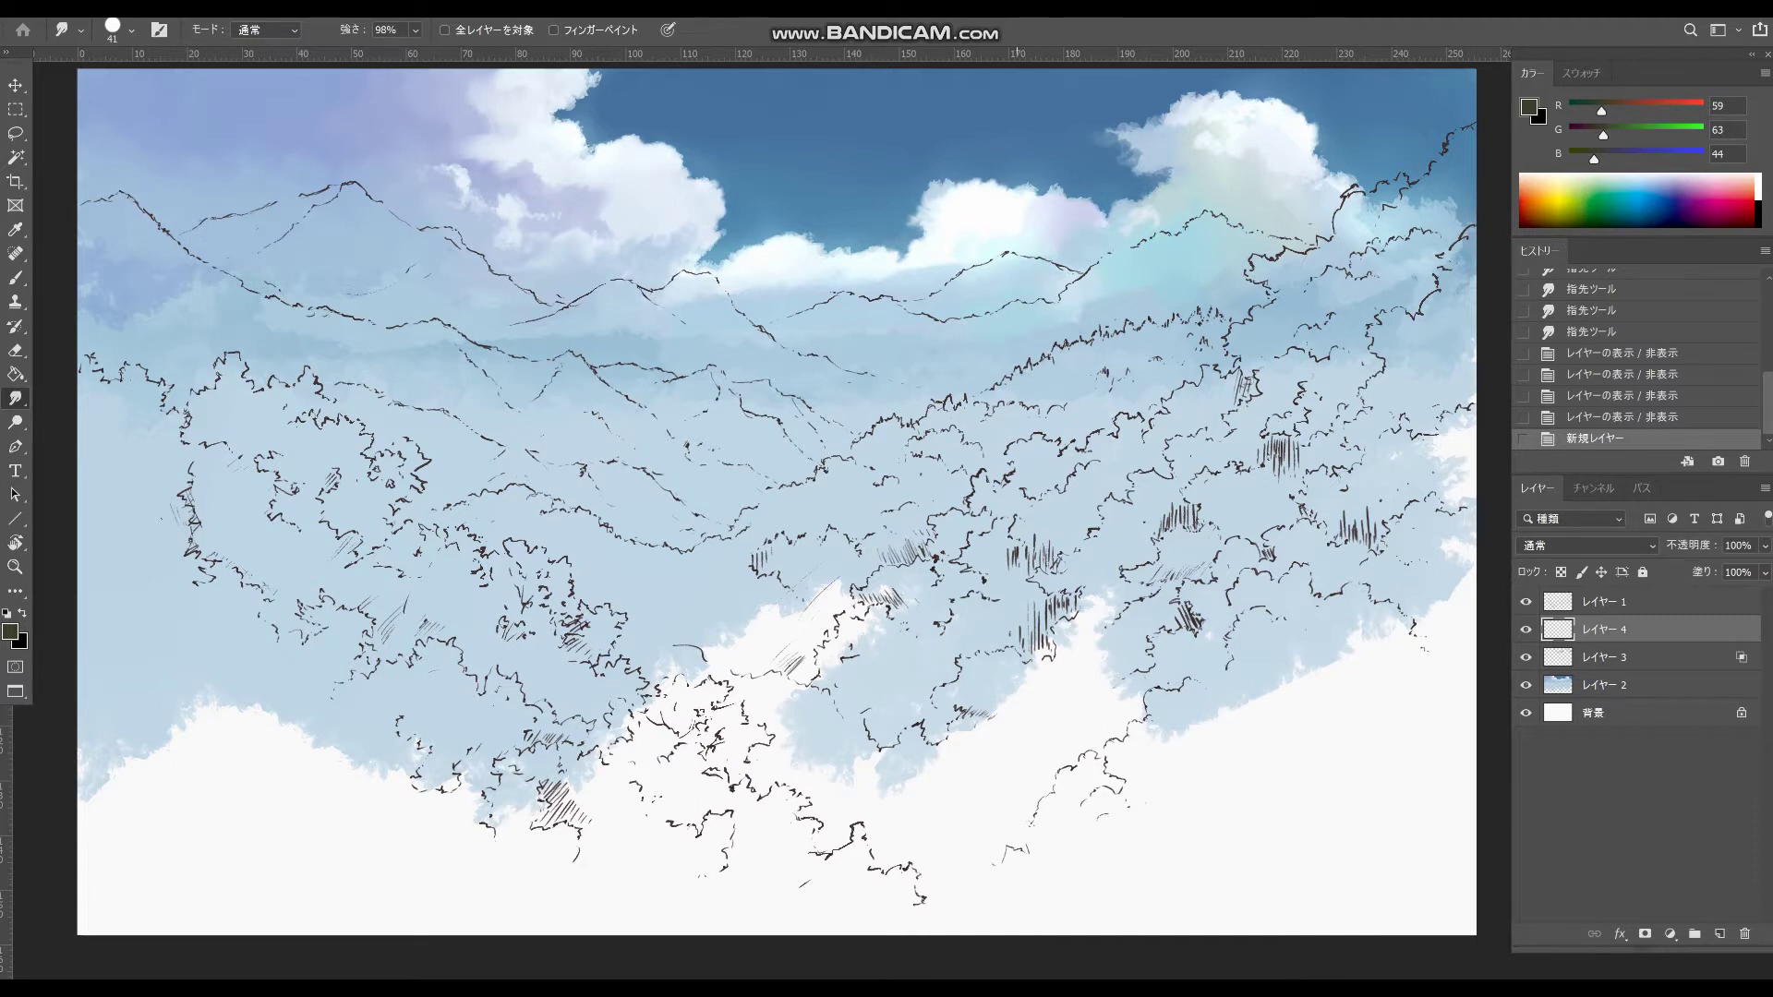
pyautogui.moveTo(1019, 281); pyautogui.dragTo(1017, 282)
pyautogui.moveTo(1069, 274); pyautogui.dragTo(1135, 247)
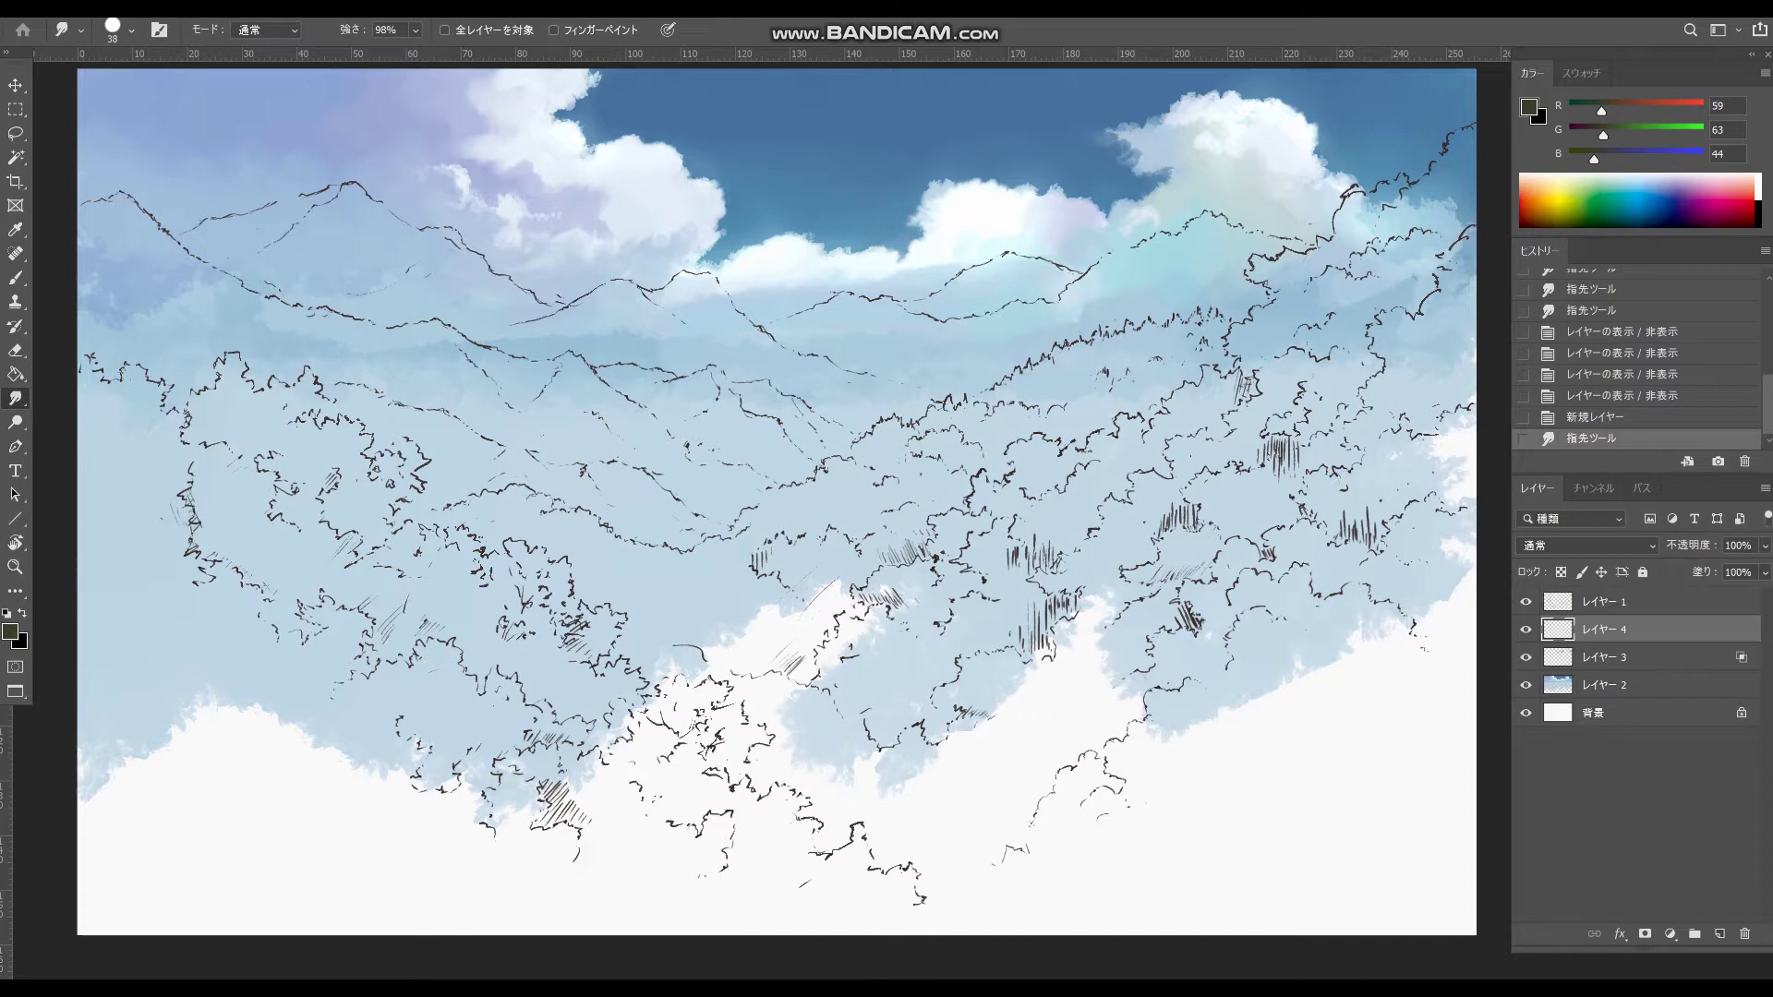
# - Choose a dark blue-grey (R 73, G 77, B 89) as the foreground colour and try a stroke over the distant ridge
pyautogui.click(10, 631)
pyautogui.click(1027, 330)
pyautogui.click(1026, 336)
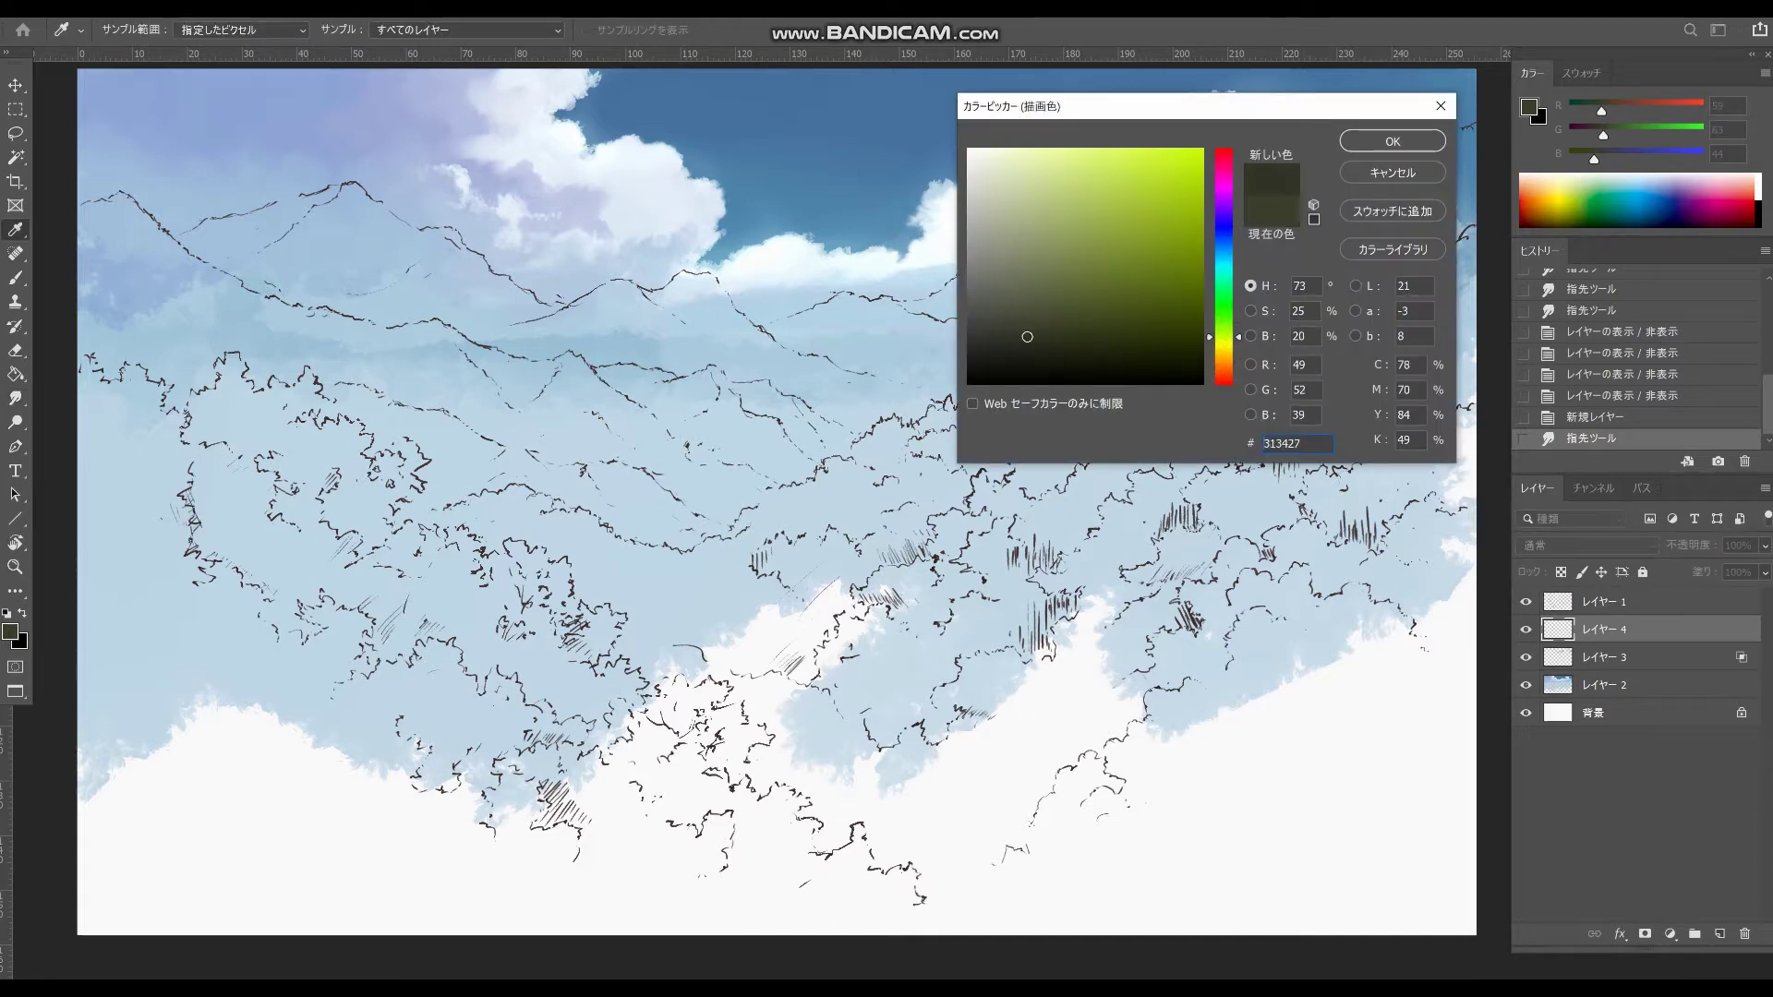
pyautogui.click(1223, 250)
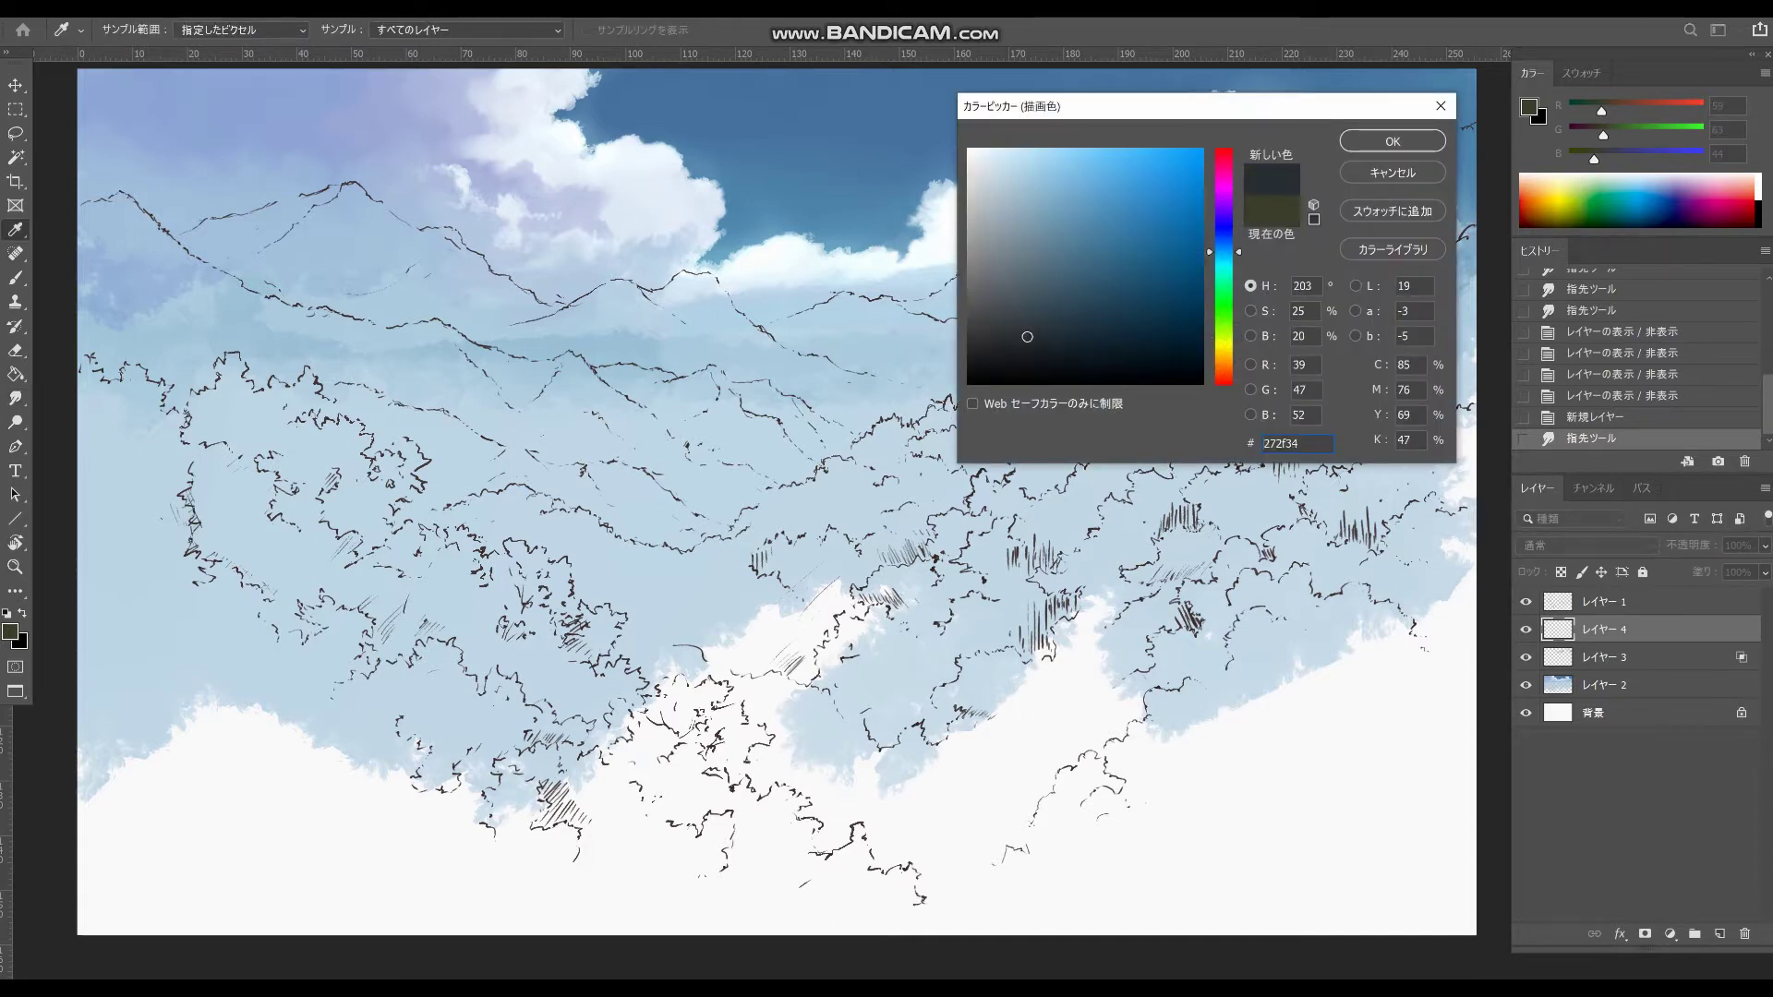
pyautogui.click(1223, 241)
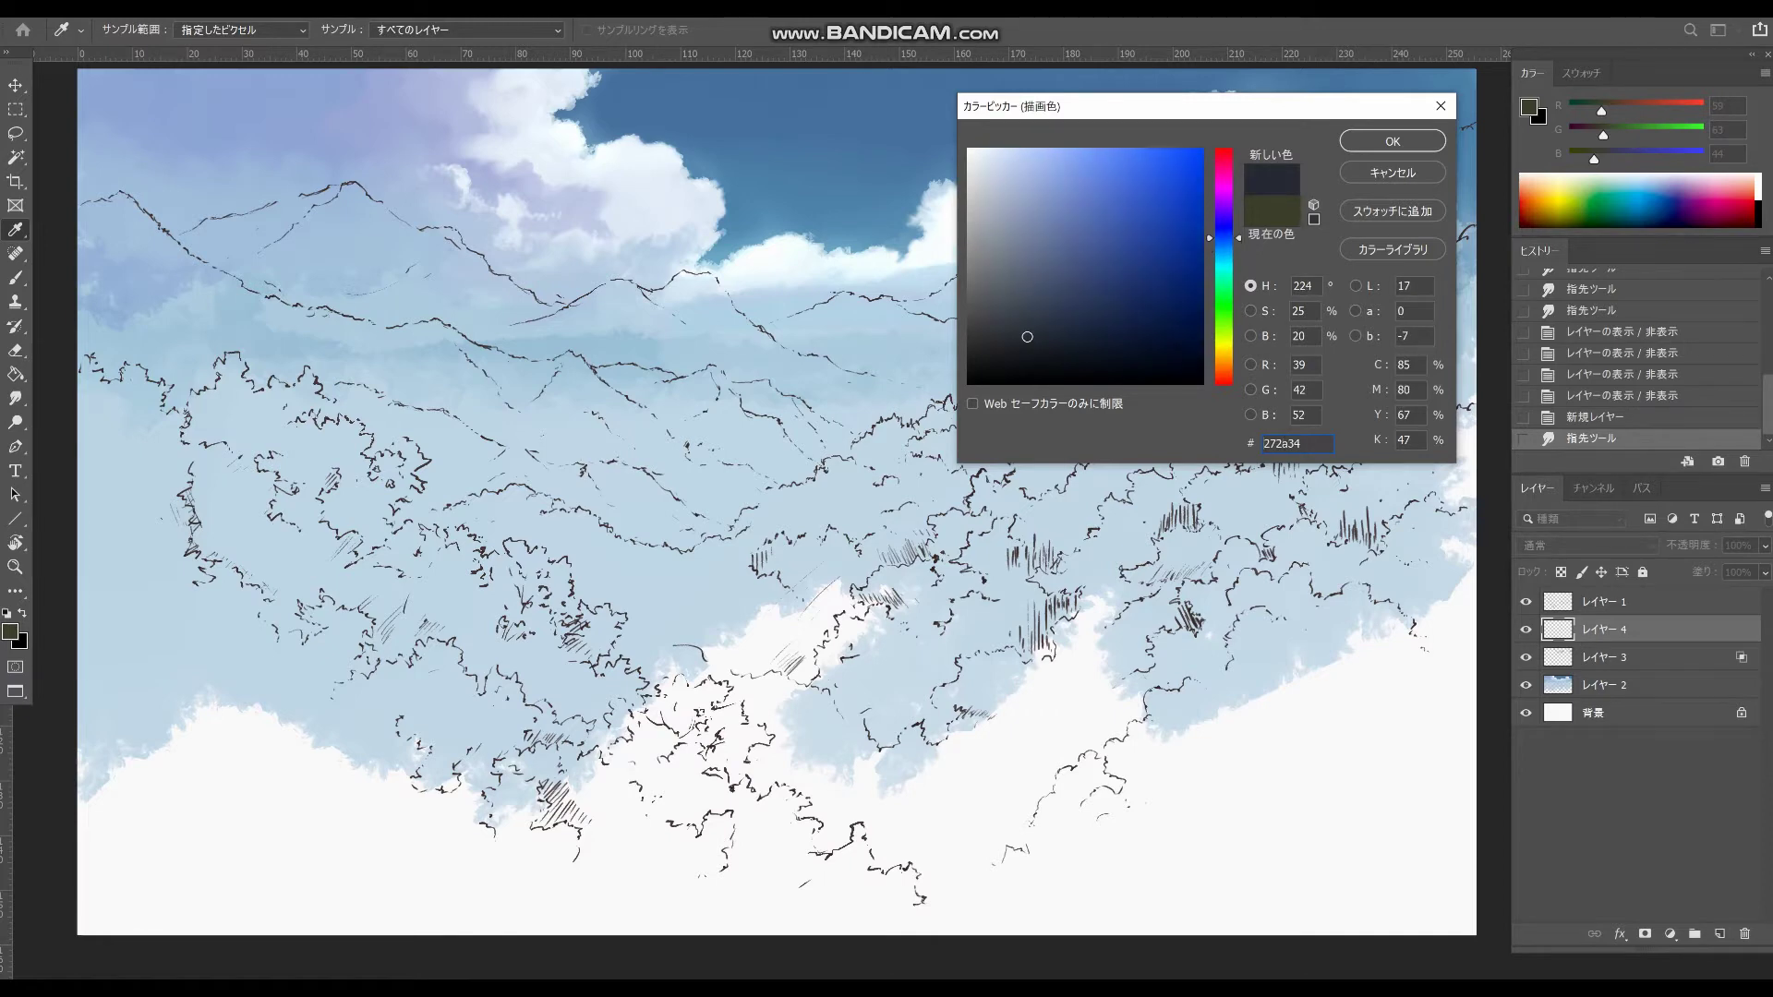
pyautogui.moveTo(1027, 336); pyautogui.dragTo(1008, 302)
pyautogui.press('Return')
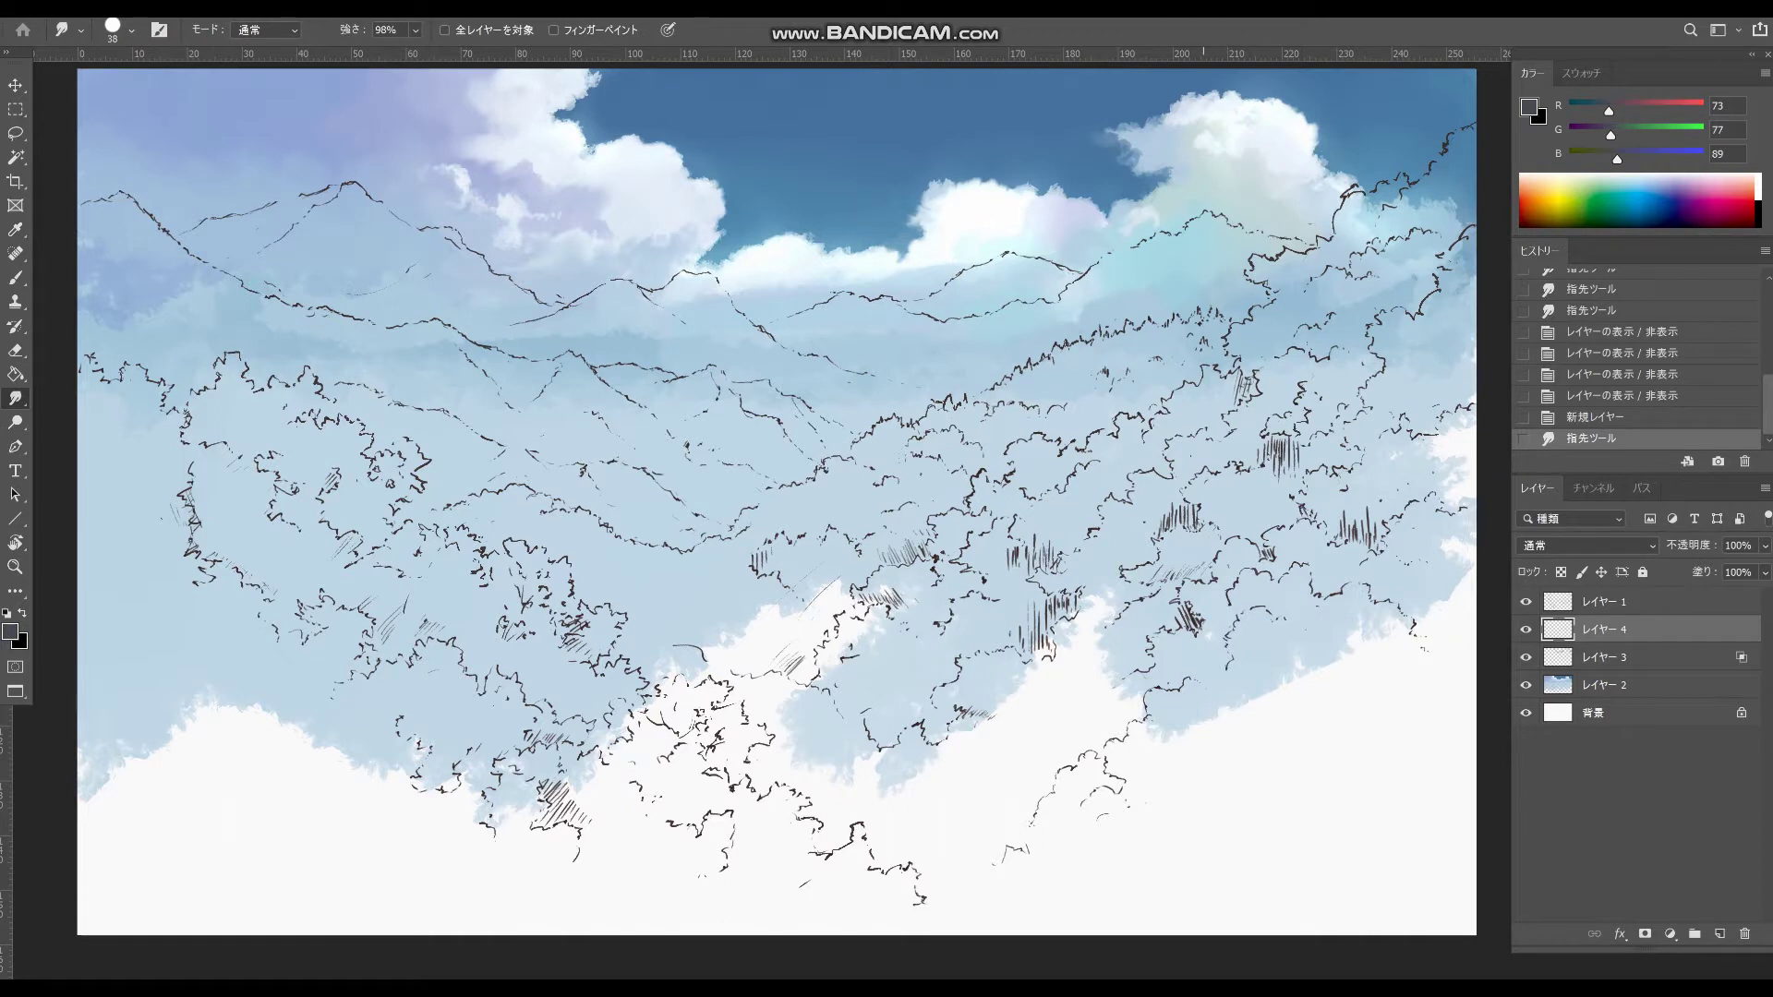
pyautogui.moveTo(1180, 268); pyautogui.dragTo(1057, 295)
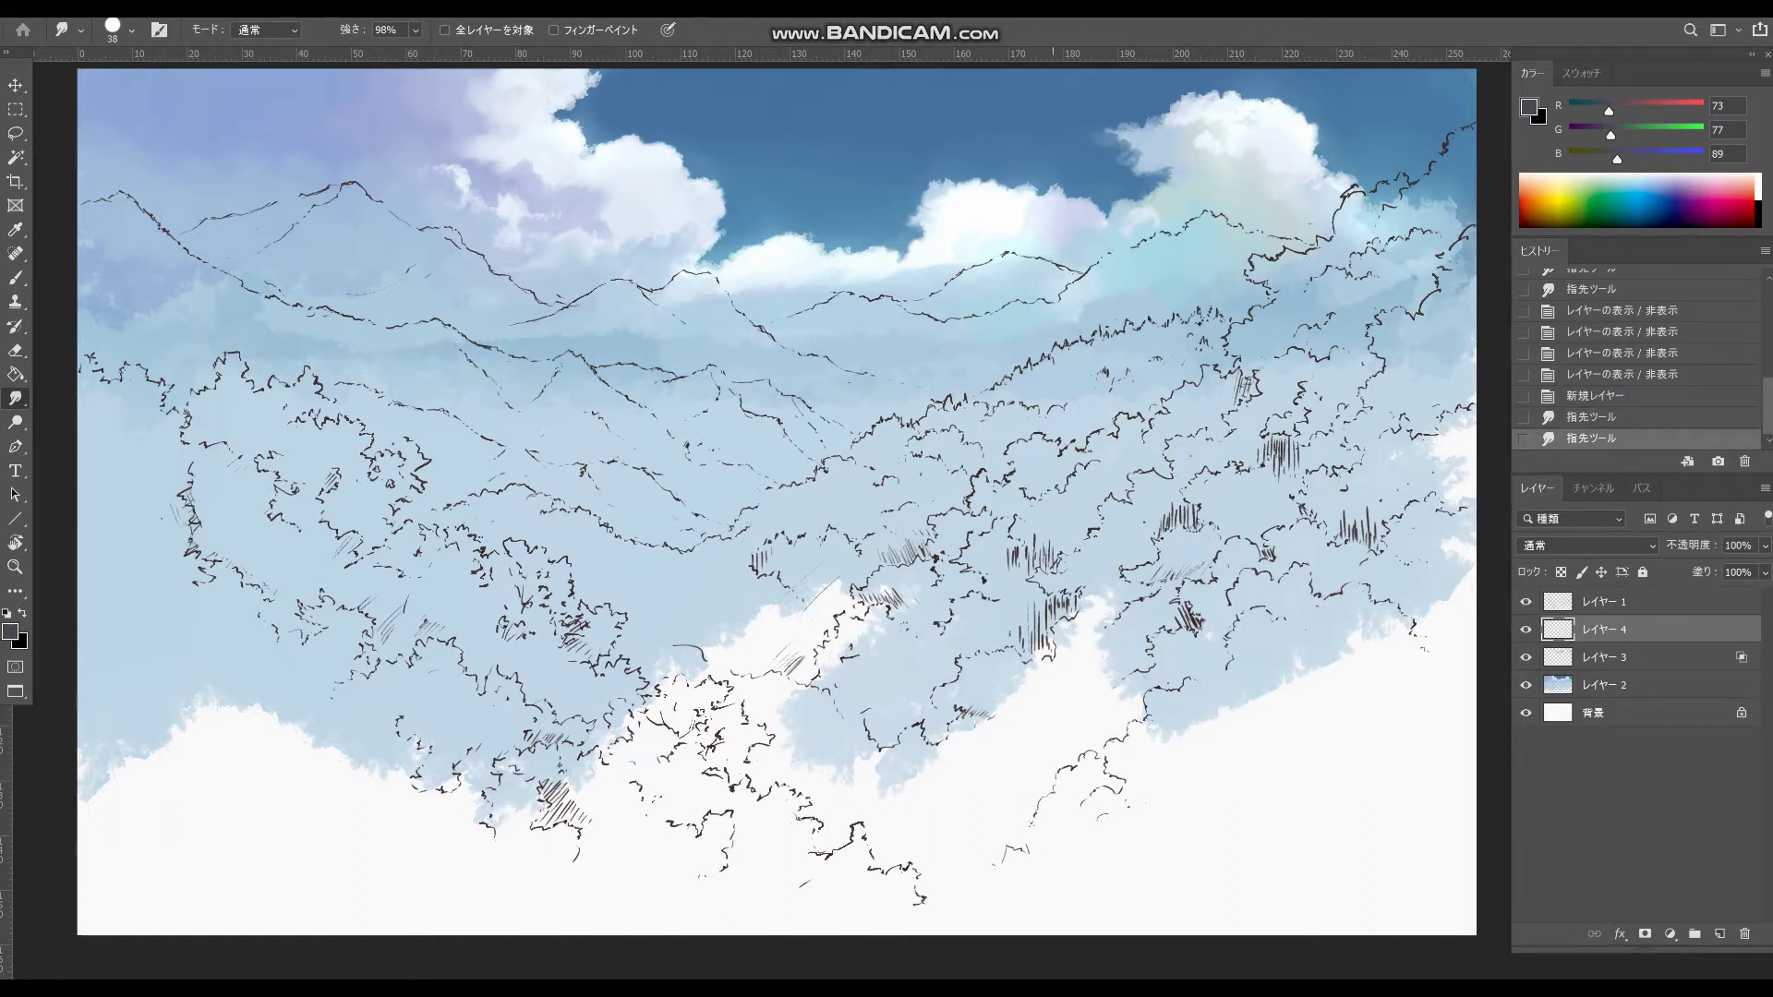
# - Switch to the Brush tool with the ソフト円 100 3 preset at 100 px
pyautogui.press('b')
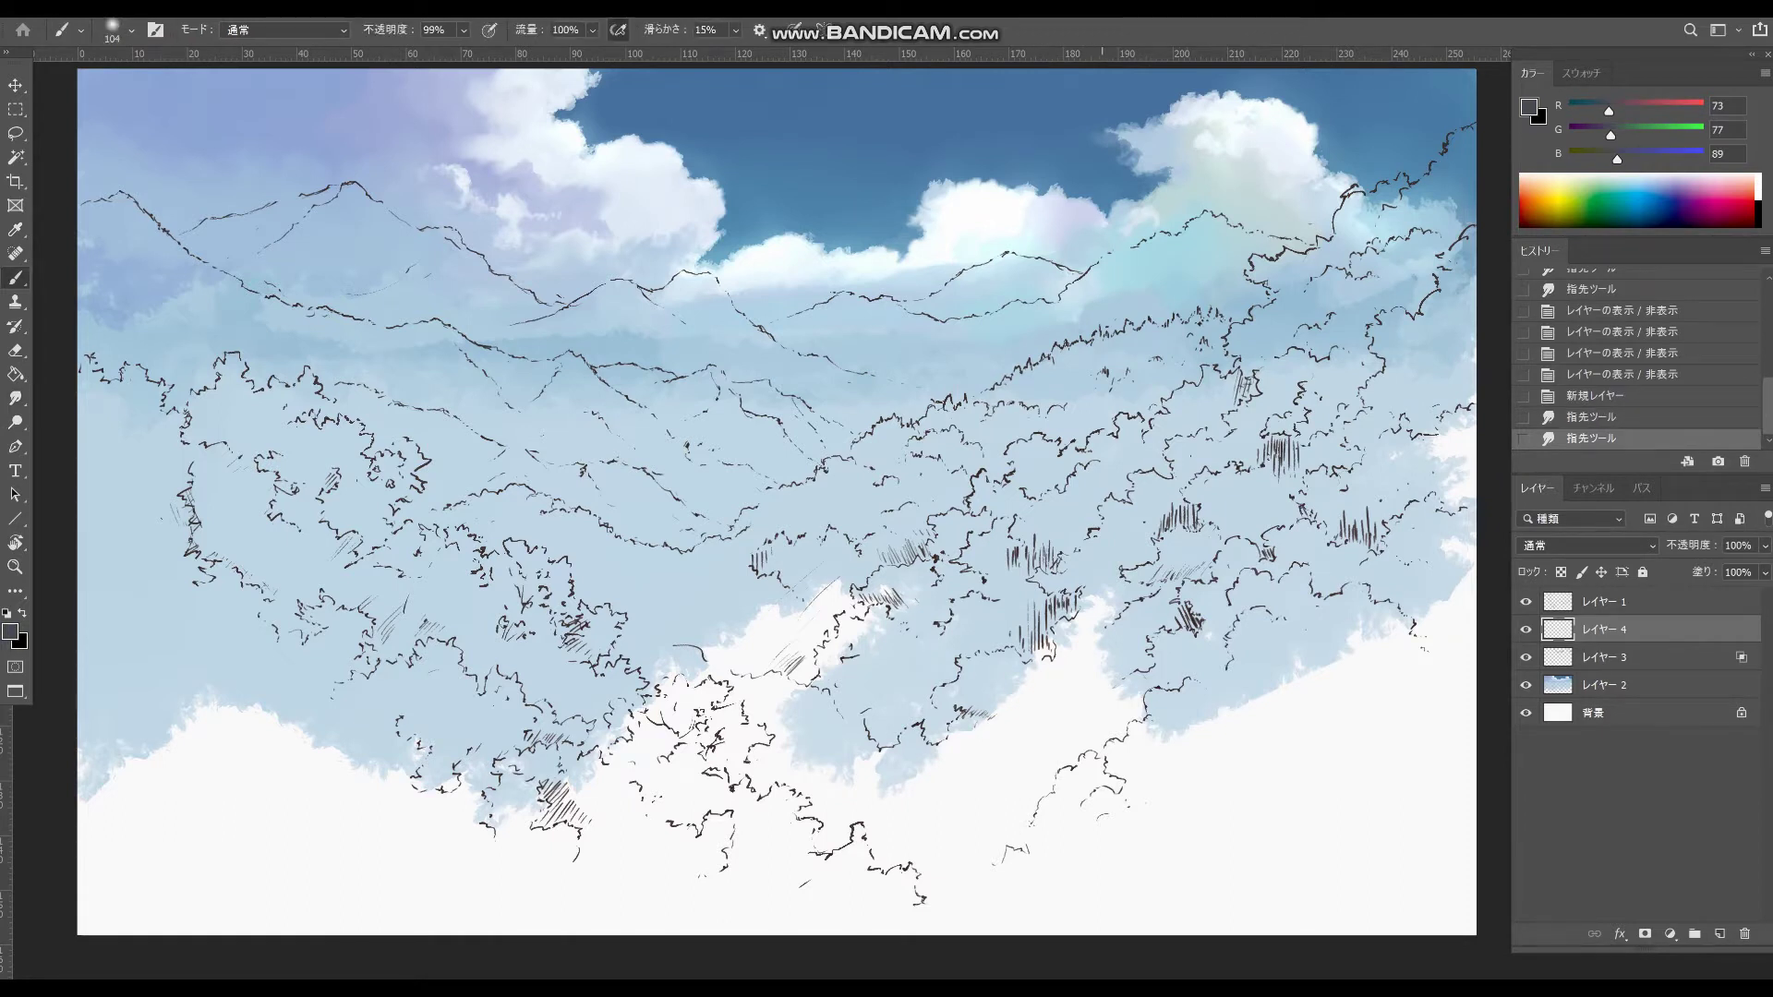
pyautogui.rightClick(1103, 362)
pyautogui.press('Escape')
pyautogui.press('F5')
pyautogui.click(1196, 91)
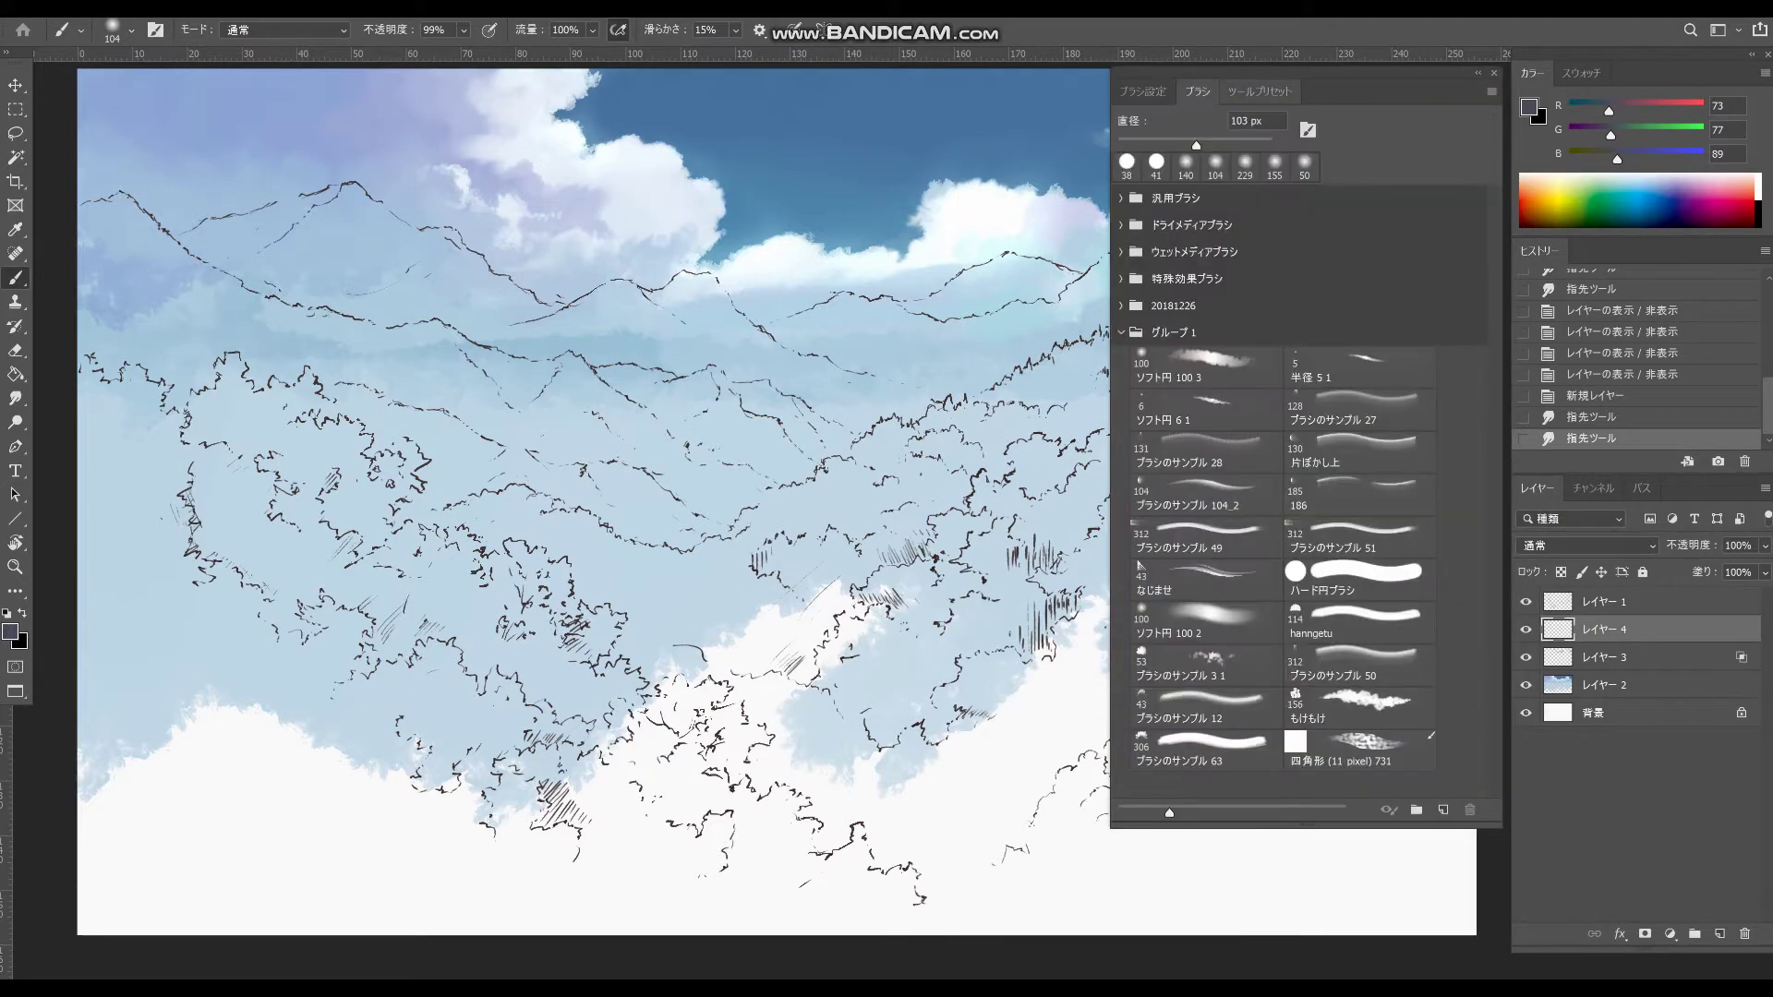
pyautogui.click(1200, 367)
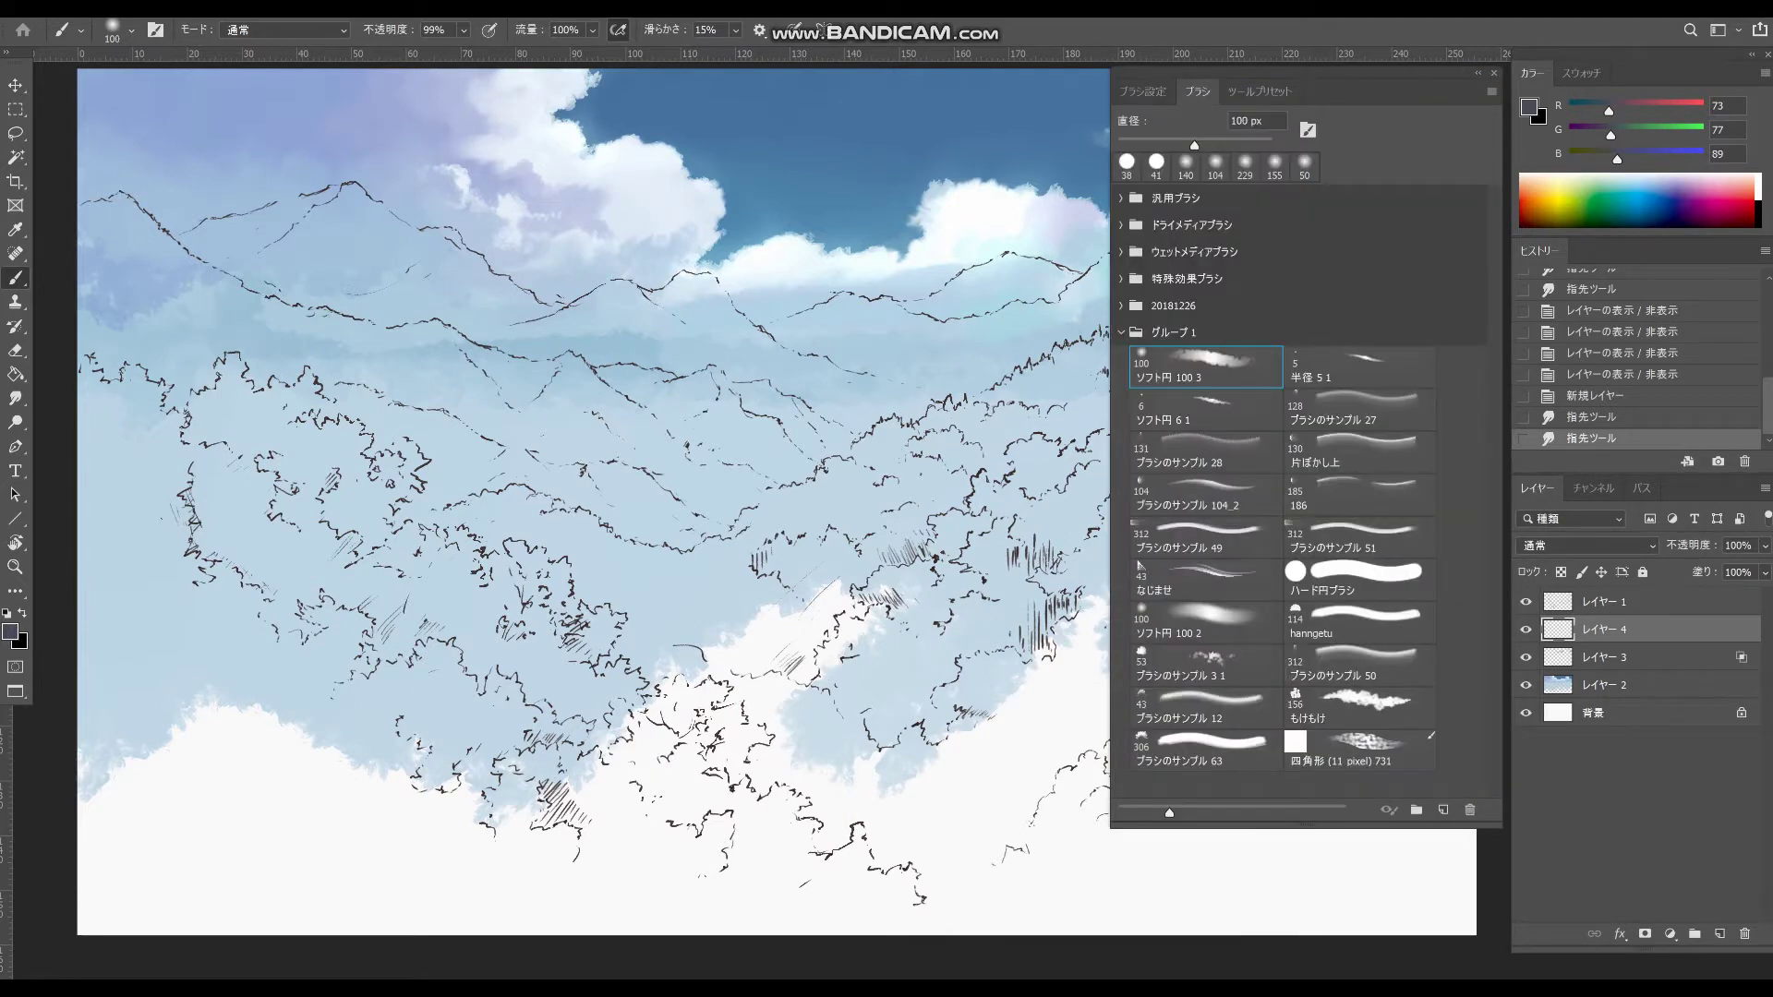
pyautogui.click(1142, 92)
pyautogui.press('F5')
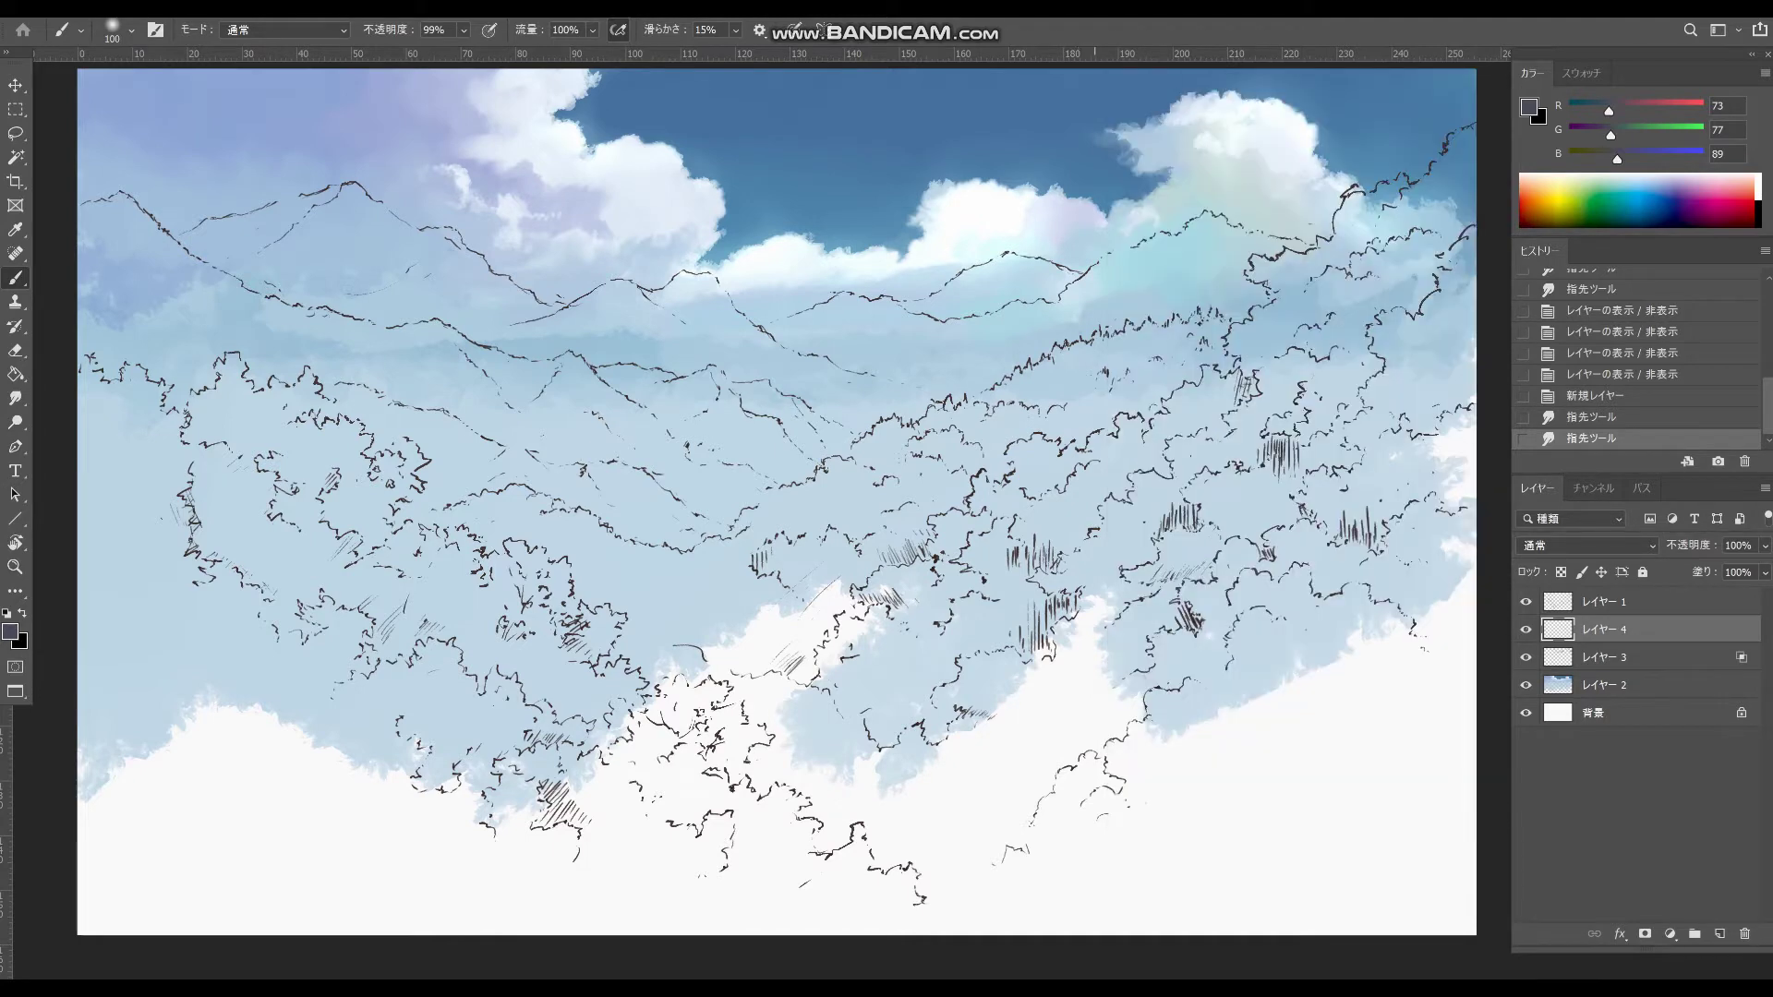
# - Brush a dark blue-grey band along the distant ridge right of the centre, above the treeline, on レイヤー 4
pyautogui.moveTo(1093, 281)
pyautogui.mouseDown()
pyautogui.moveTo(1130, 294)
pyautogui.moveTo(1079, 312)
pyautogui.moveTo(1137, 301)
pyautogui.mouseUp()
pyautogui.moveTo(1125, 306)
pyautogui.mouseDown()
pyautogui.moveTo(1131, 288)
pyautogui.moveTo(1131, 310)
pyautogui.moveTo(1091, 290)
pyautogui.moveTo(1077, 306)
pyautogui.moveTo(1093, 286)
pyautogui.moveTo(997, 332)
pyautogui.mouseUp()
pyautogui.moveTo(1094, 313); pyautogui.dragTo(944, 354)
pyautogui.moveTo(1043, 346); pyautogui.dragTo(936, 374)
pyautogui.moveTo(951, 356)
pyautogui.mouseDown()
pyautogui.moveTo(907, 362)
pyautogui.moveTo(1085, 334)
pyautogui.mouseUp()
pyautogui.press('F5')
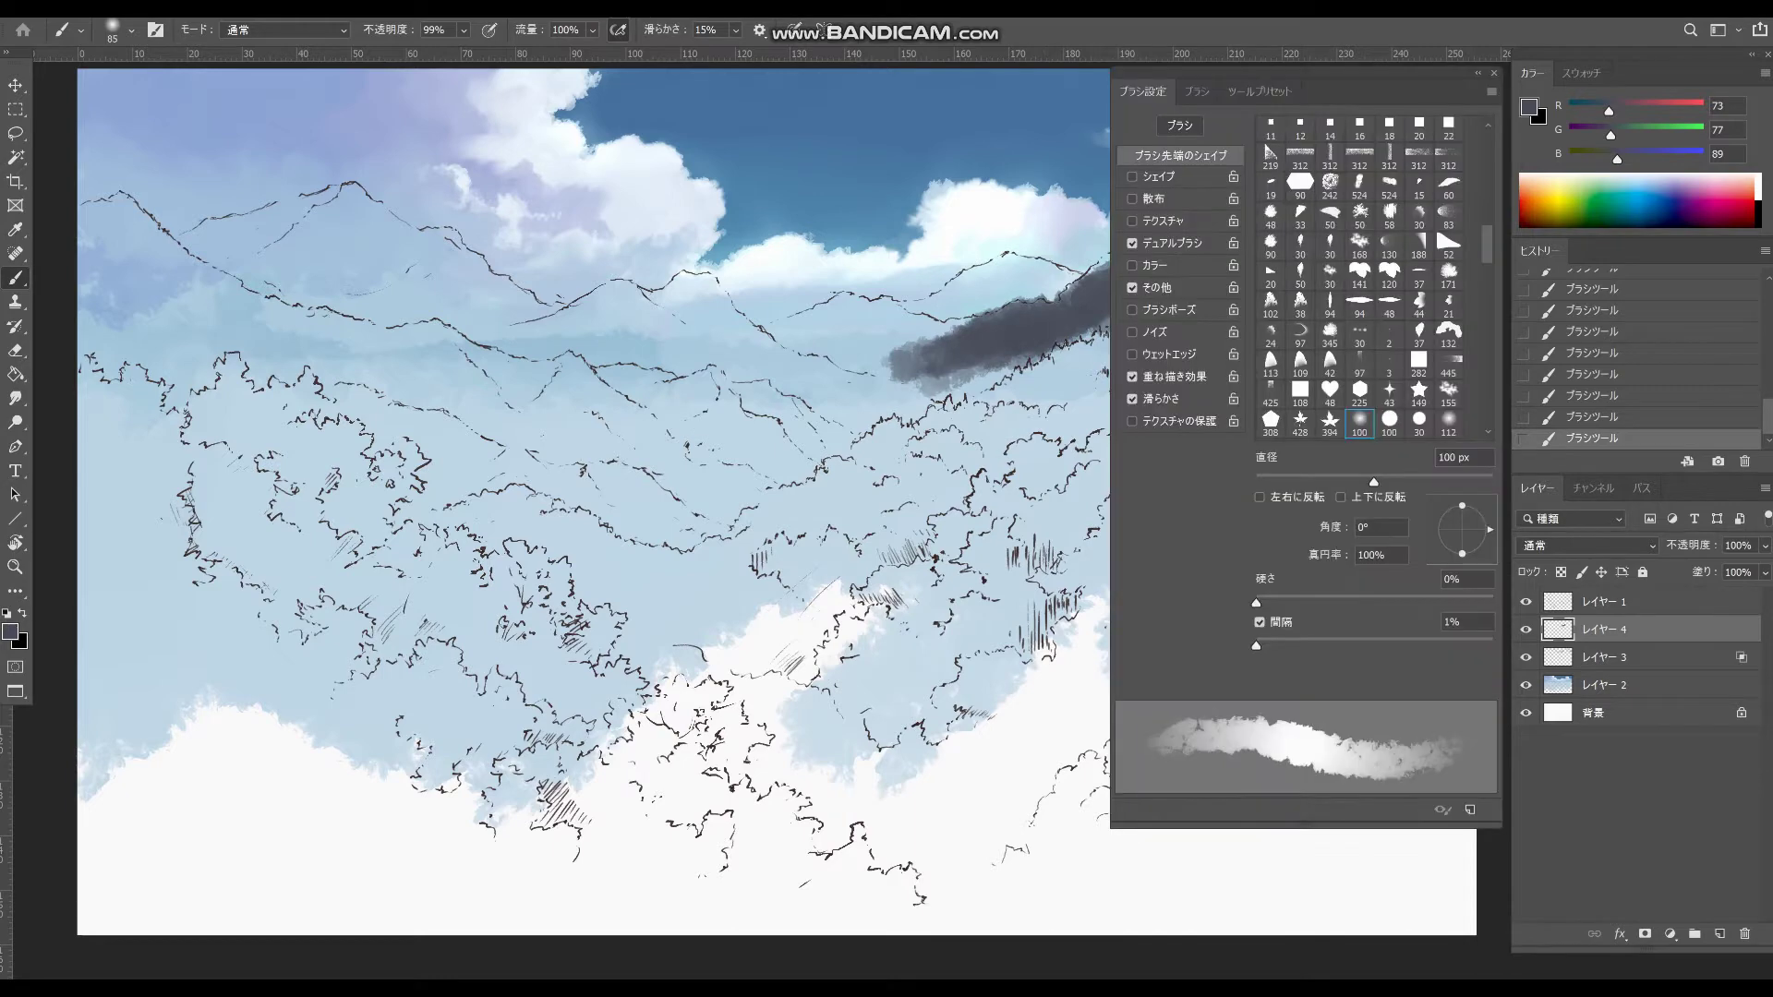
pyautogui.press('F5')
# - Shift the foreground colour to a slightly bluer grey (R 74, G 81, B 100)
pyautogui.press('alt')
pyautogui.click(10, 633)
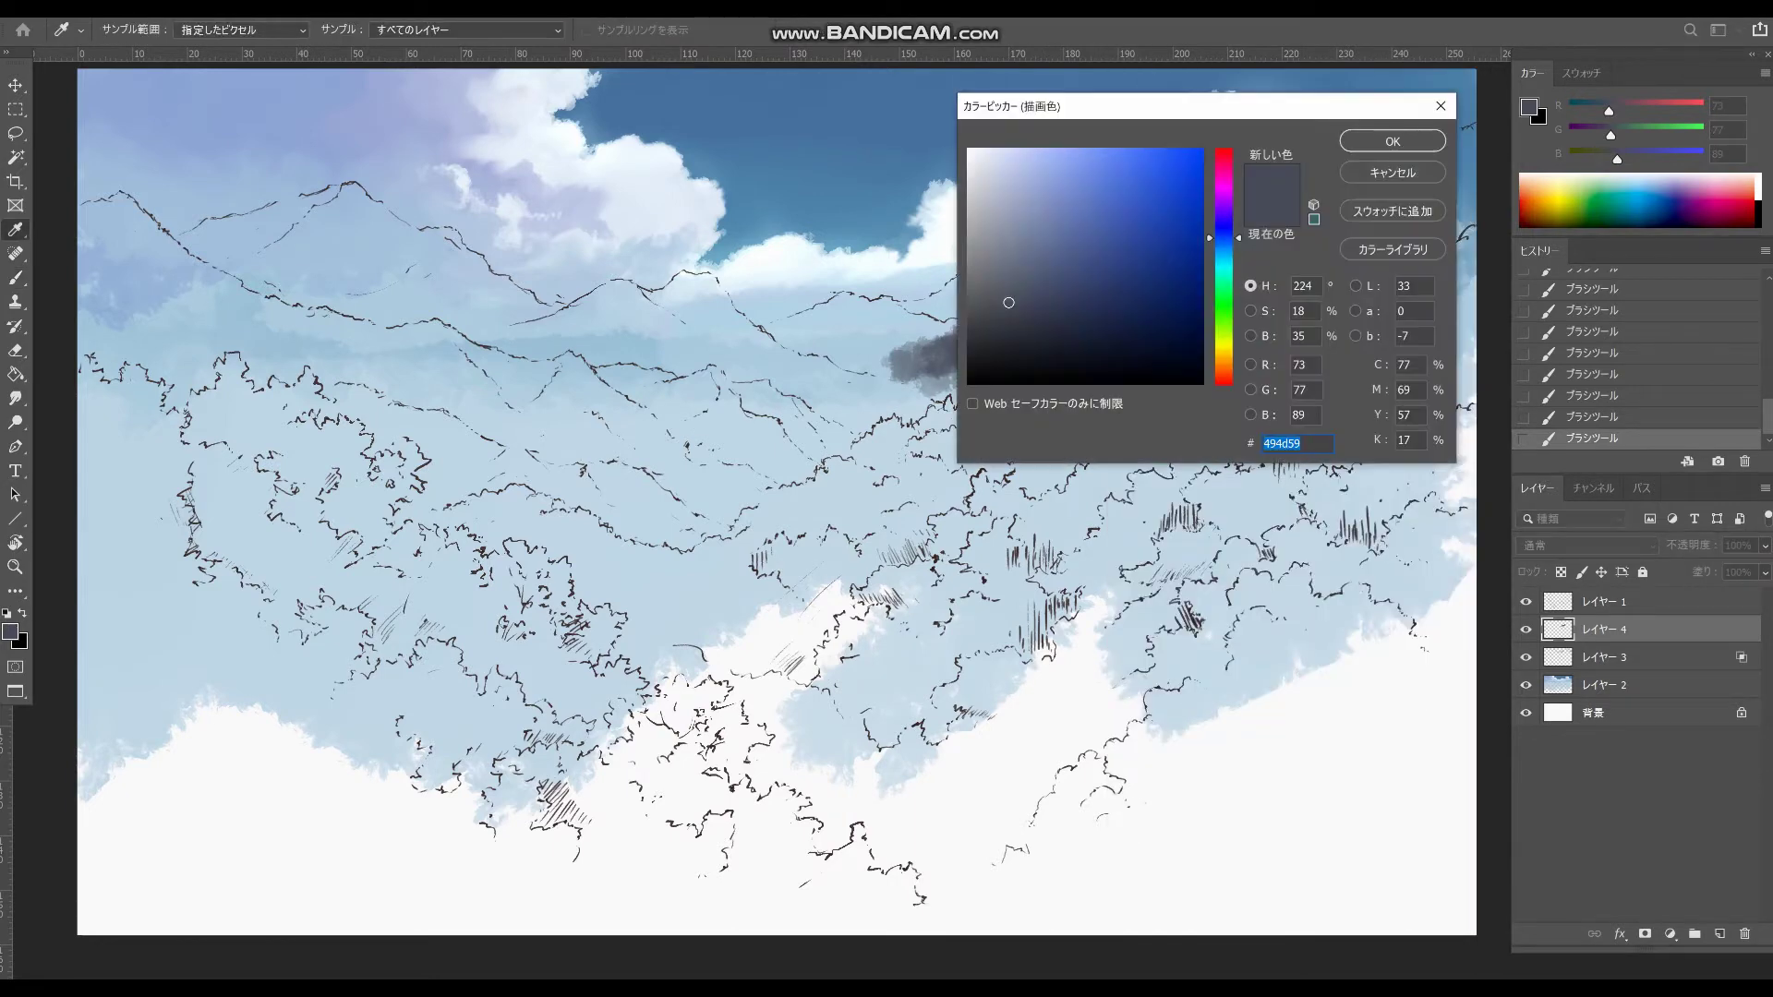
pyautogui.click(1040, 293)
pyautogui.click(1026, 293)
pyautogui.click(1392, 141)
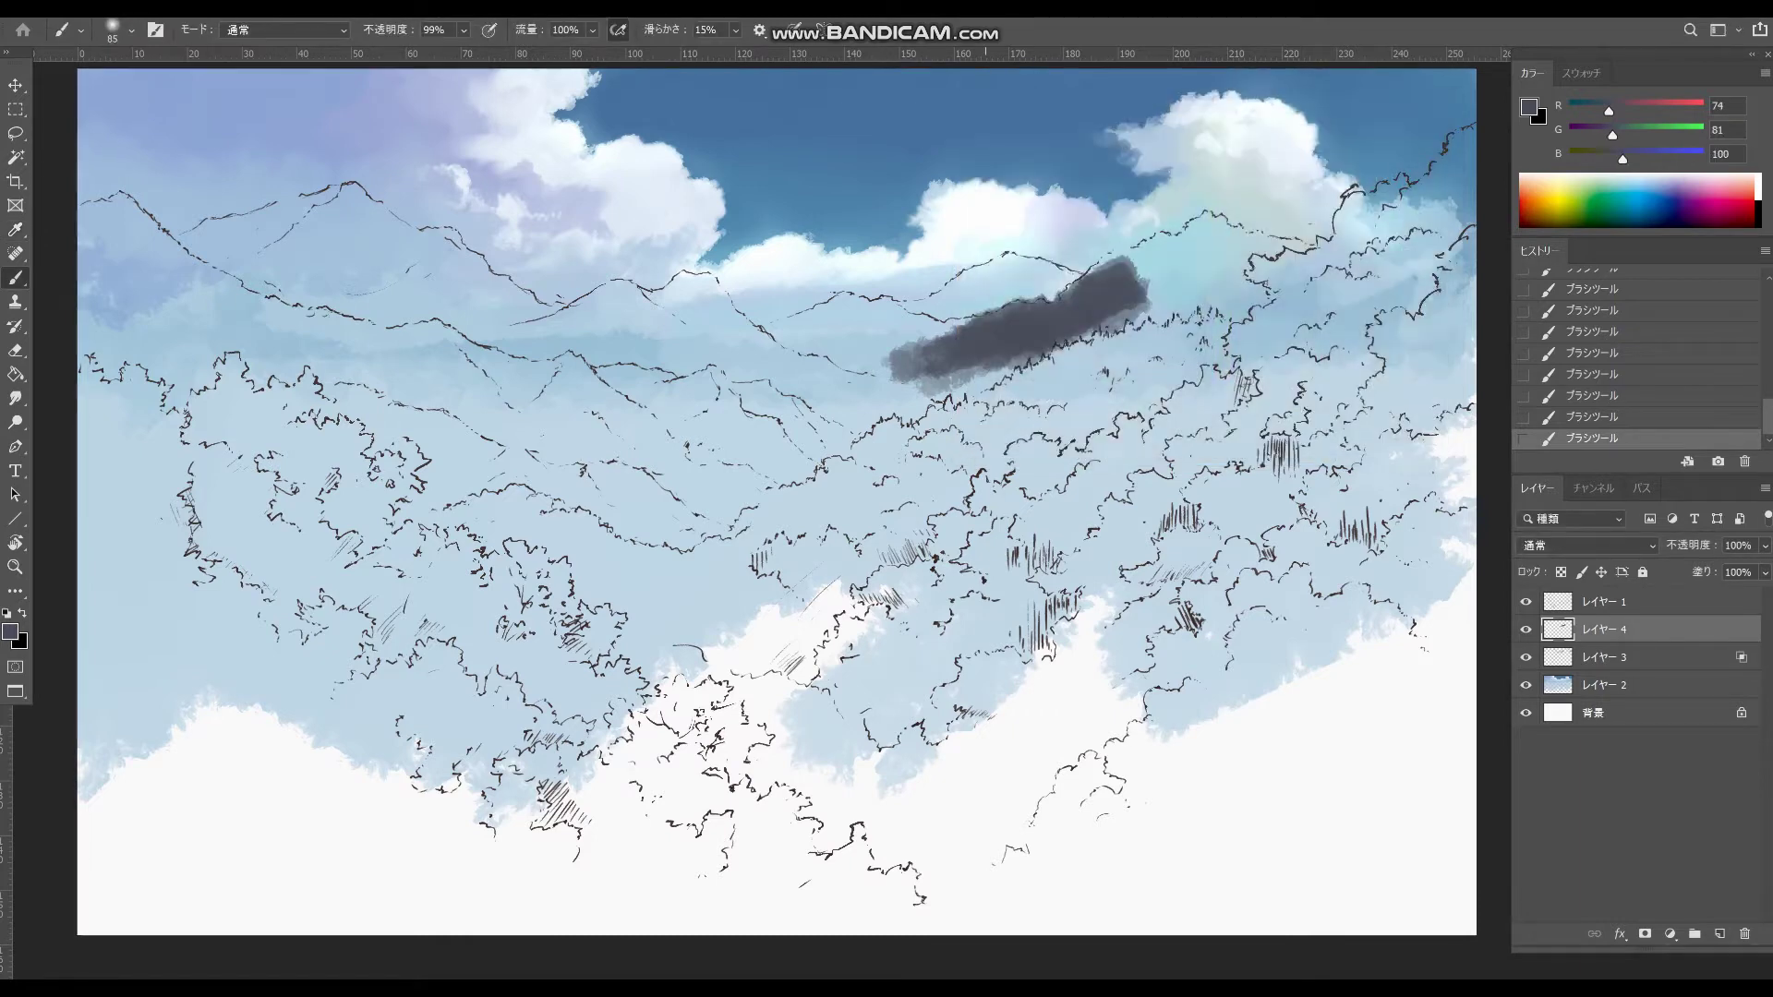
# - Turn on the テクスチャ brush option and extend the dark ridge band leftward with a 47 px stroke
pyautogui.press('F5')
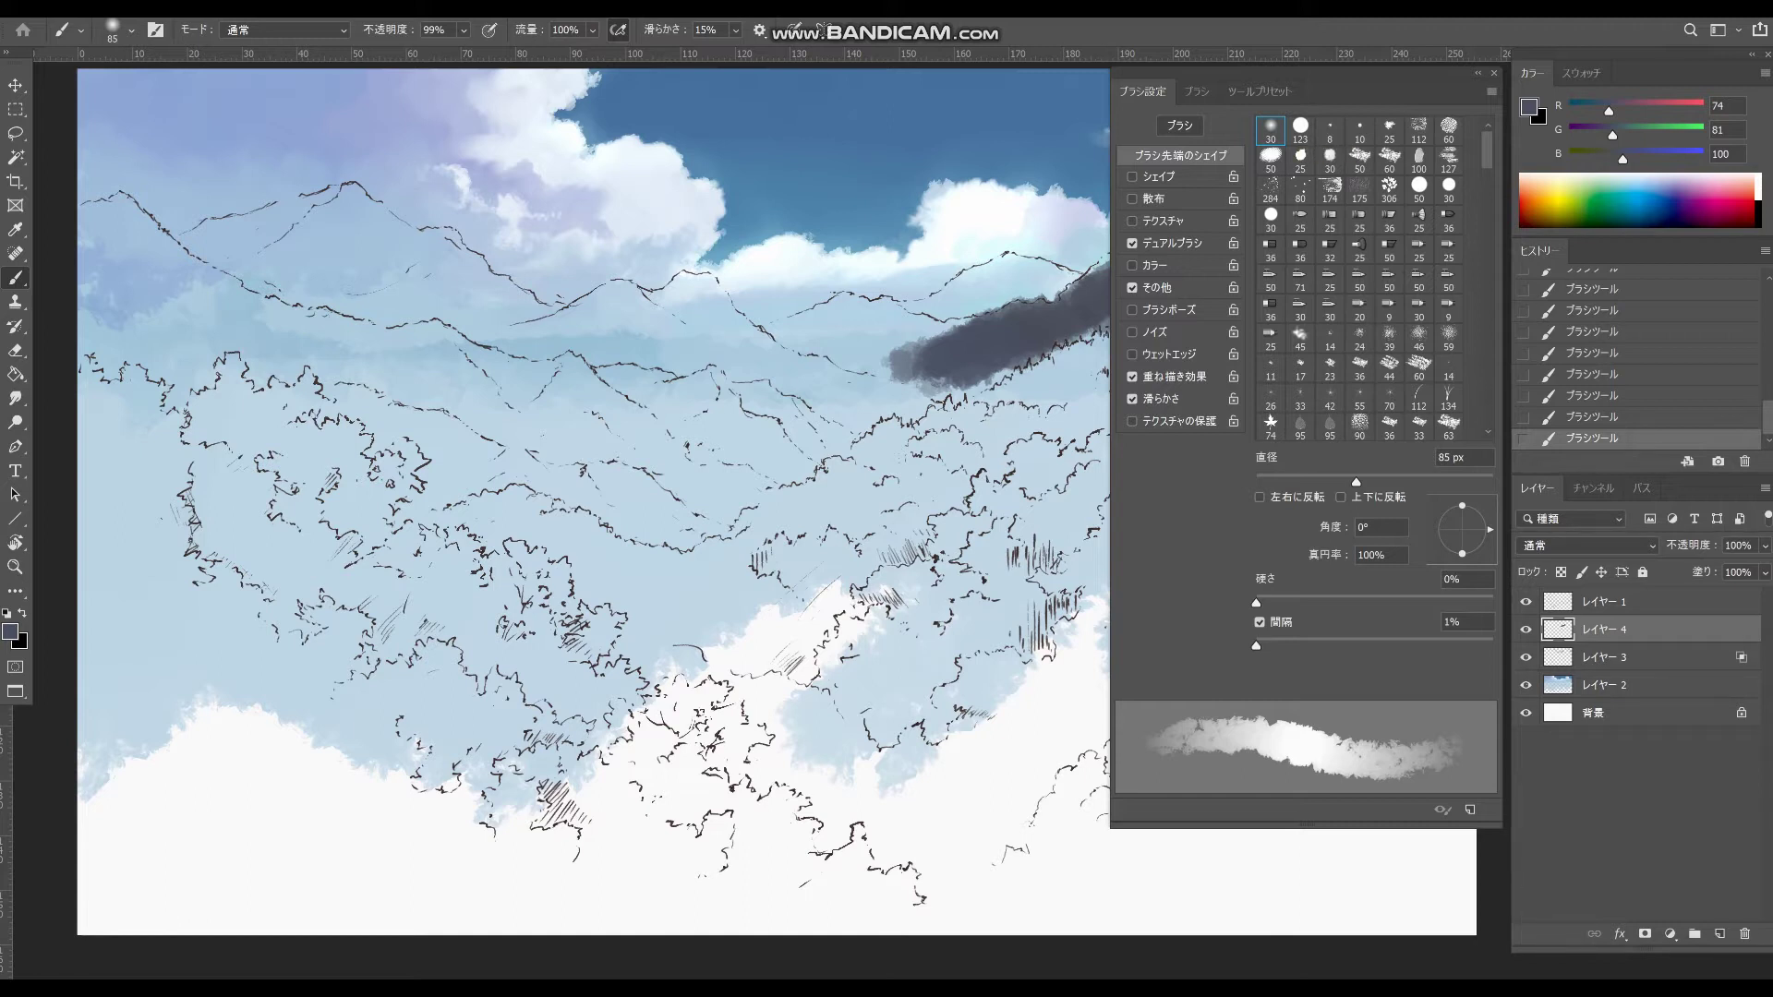
pyautogui.click(1132, 221)
pyautogui.press('F5')
pyautogui.moveTo(928, 350)
pyautogui.mouseDown()
pyautogui.moveTo(864, 340)
pyautogui.moveTo(882, 356)
pyautogui.mouseUp()
pyautogui.press('F5')
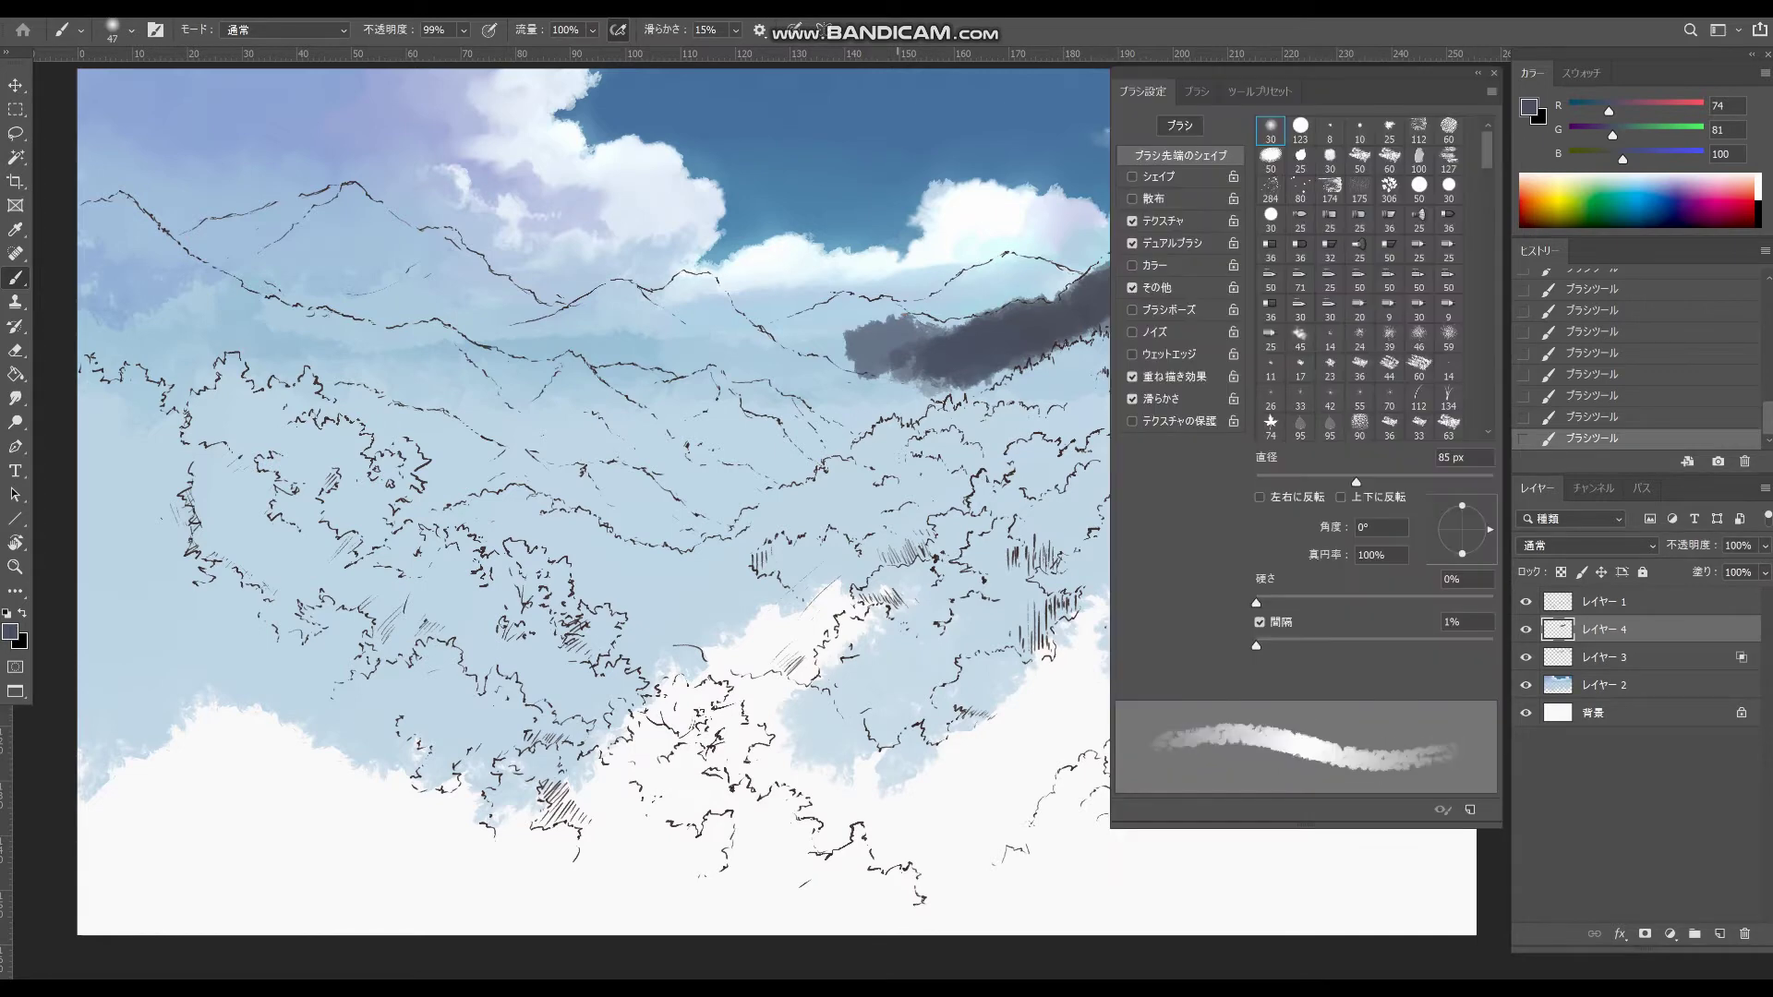
# - Set the brush texture to 27% scale, brightness -47, contrast 40 and 乗算 mode, after trying 減算
pyautogui.click(1371, 305)
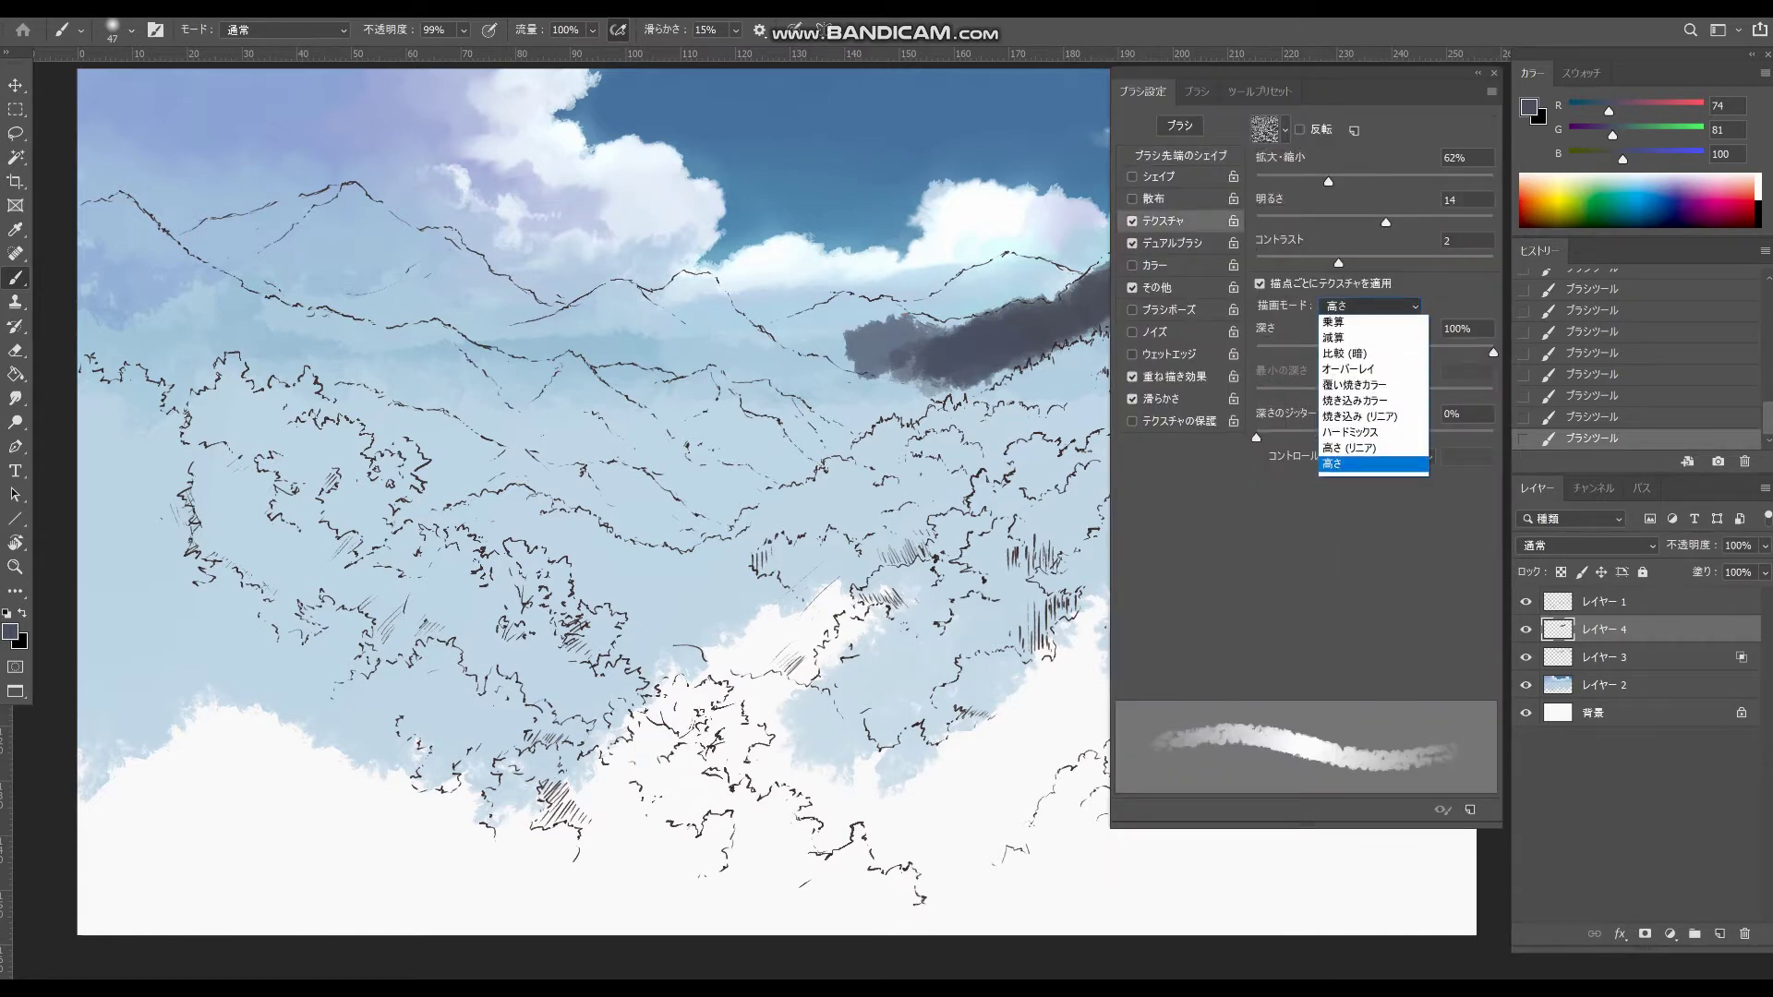
pyautogui.click(1366, 338)
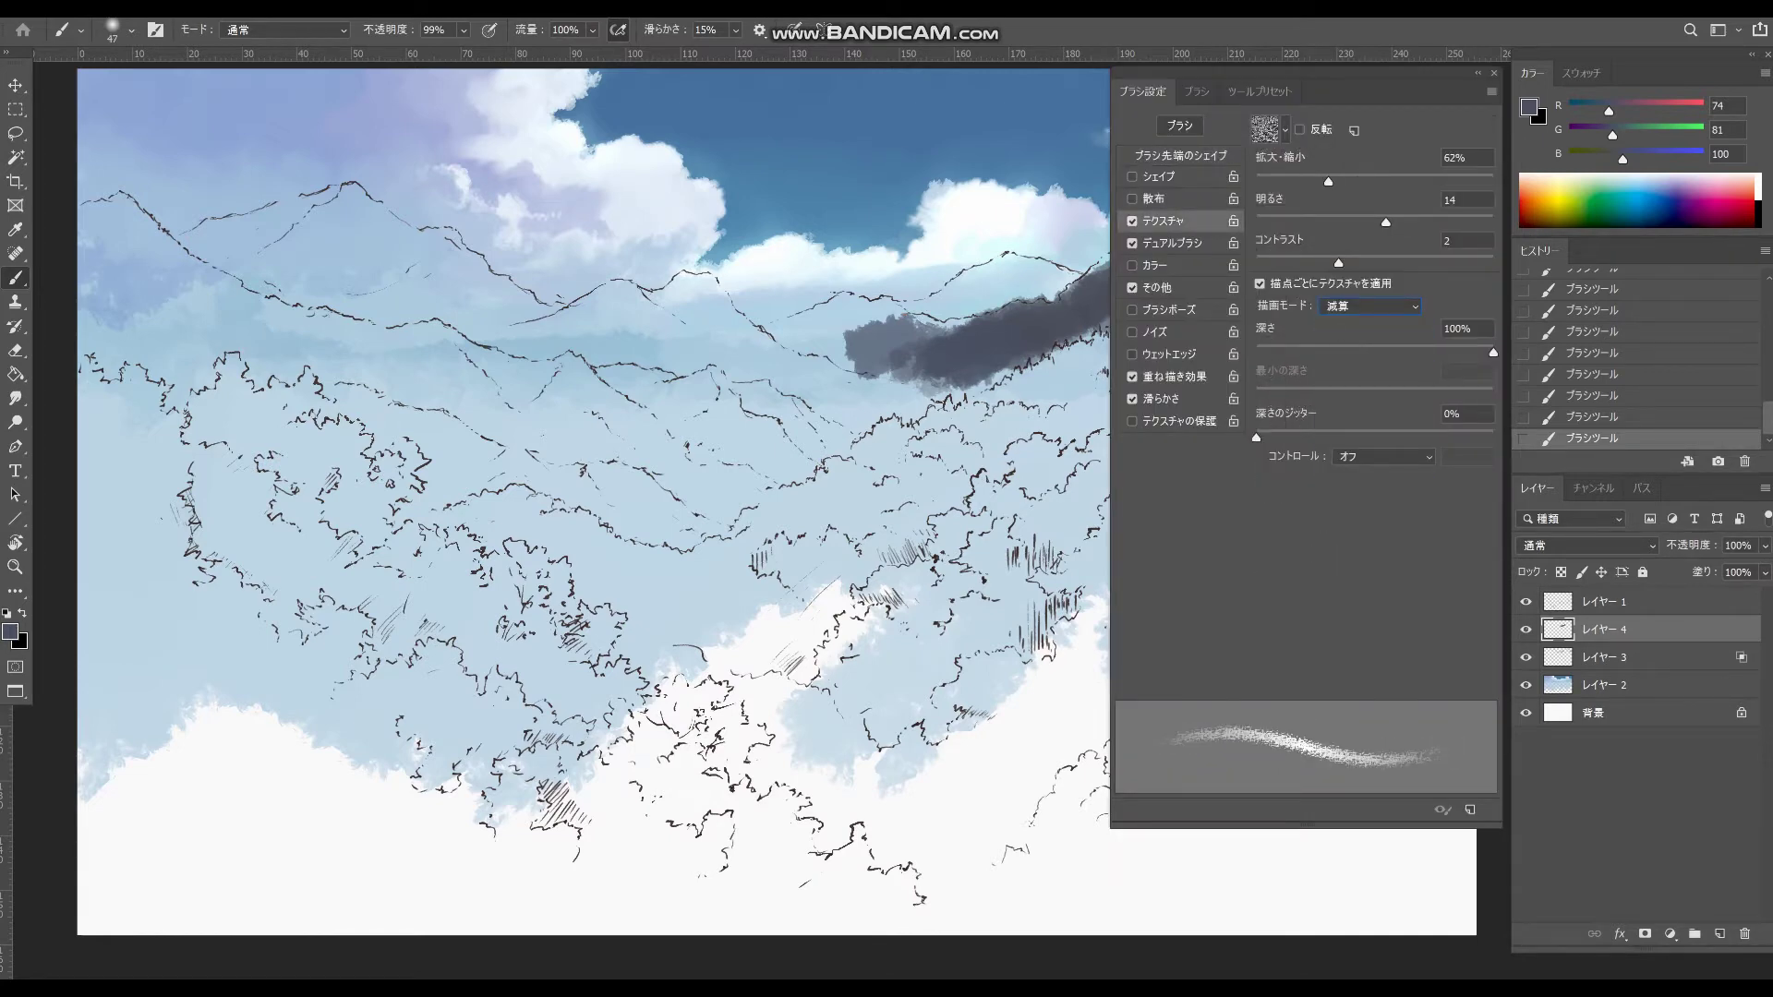
pyautogui.moveTo(1327, 182)
pyautogui.mouseDown()
pyautogui.moveTo(1354, 182)
pyautogui.moveTo(1289, 182)
pyautogui.mouseUp()
pyautogui.moveTo(1385, 223)
pyautogui.mouseDown()
pyautogui.moveTo(1412, 222)
pyautogui.moveTo(1330, 222)
pyautogui.moveTo(1398, 263)
pyautogui.mouseUp()
pyautogui.moveTo(1289, 182)
pyautogui.mouseDown()
pyautogui.moveTo(1310, 182)
pyautogui.moveTo(1286, 182)
pyautogui.mouseUp()
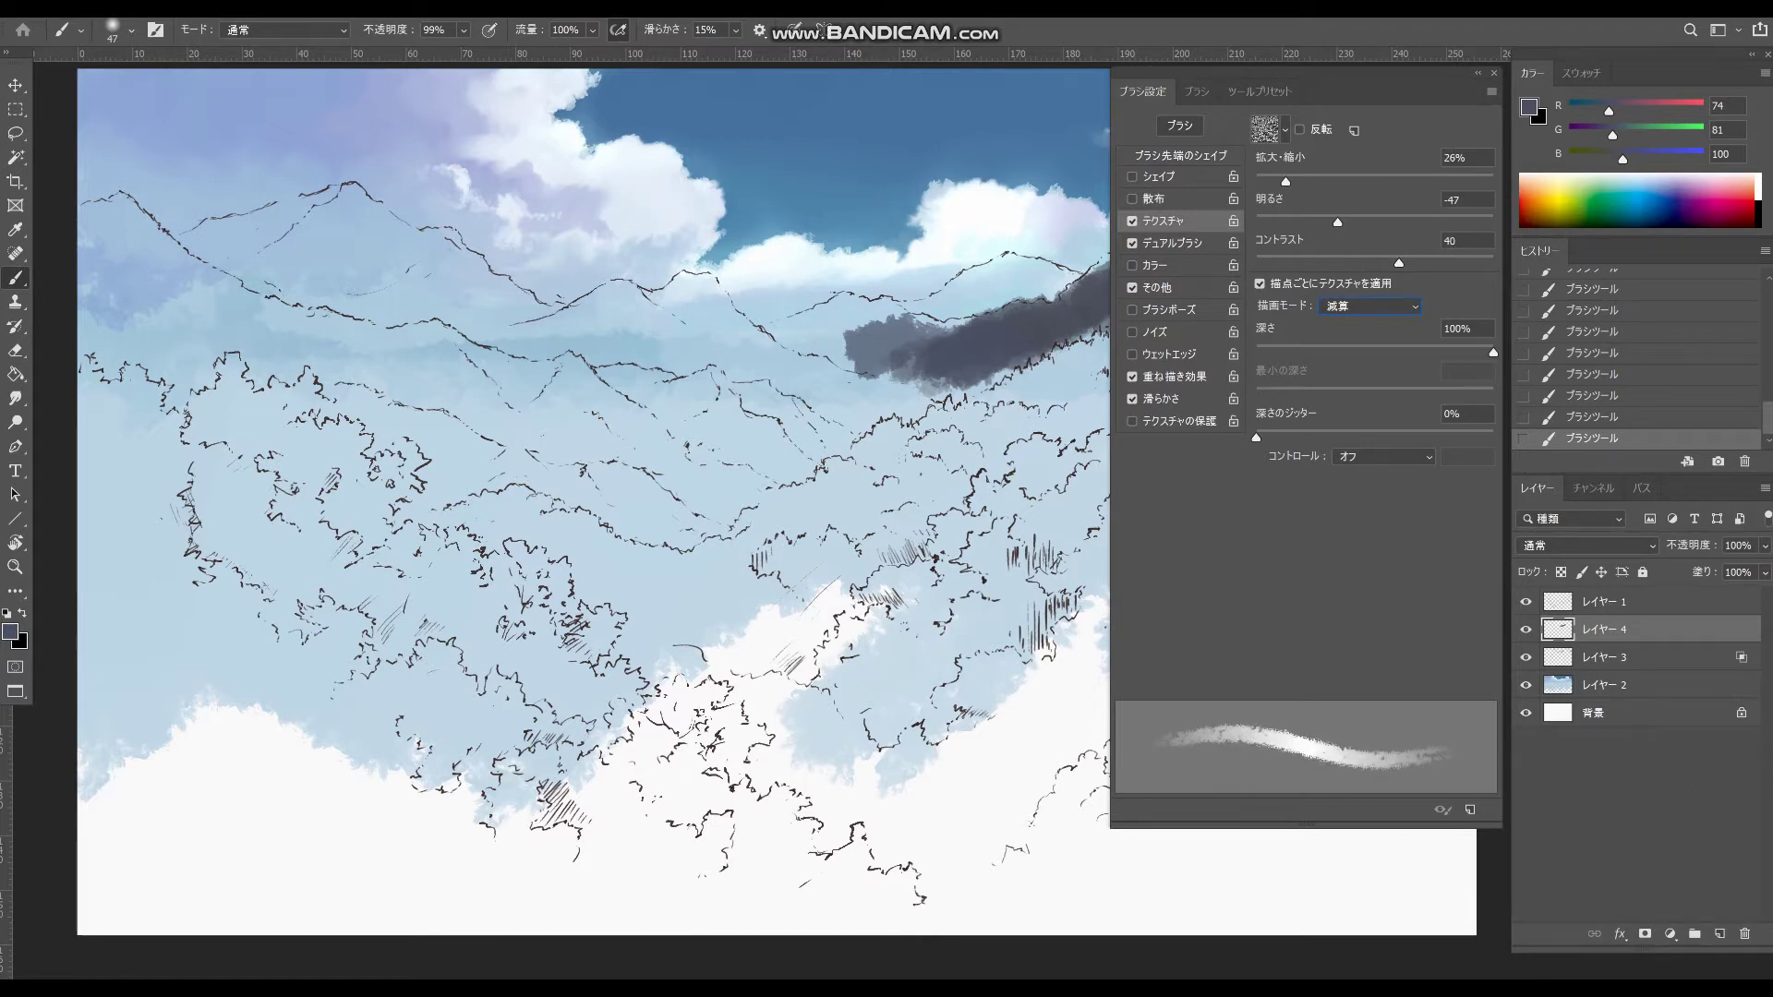
pyautogui.click(1369, 306)
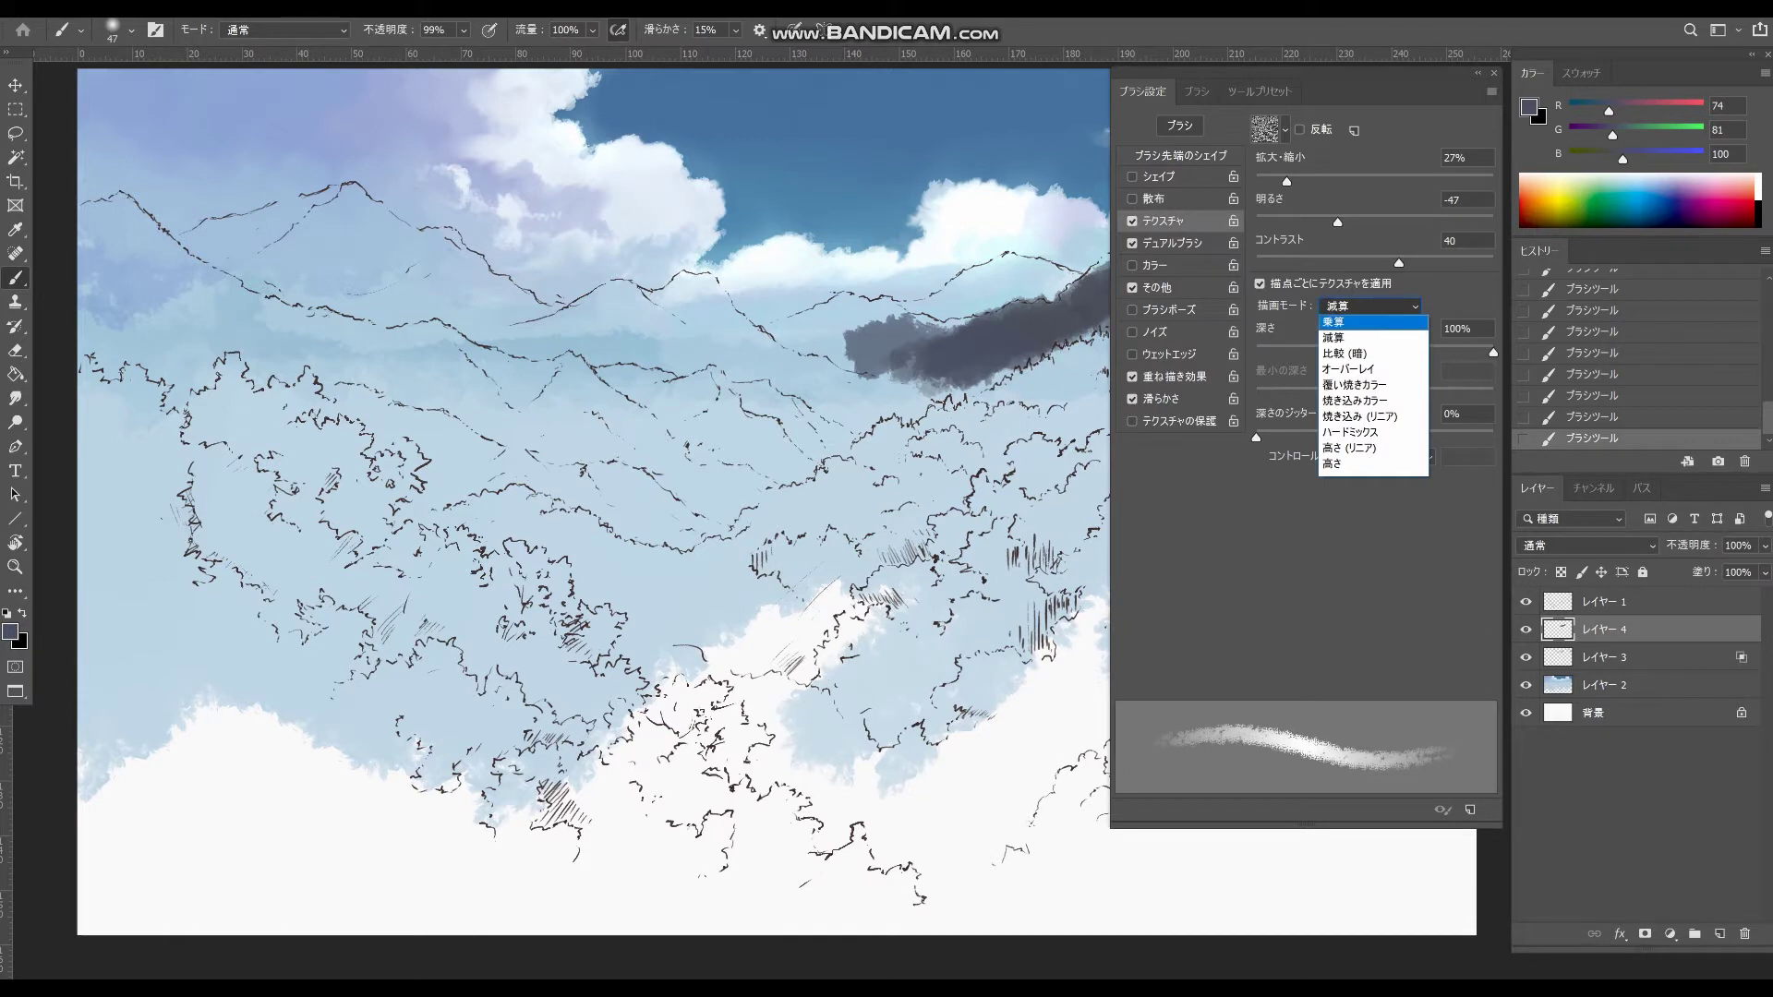
pyautogui.click(1338, 319)
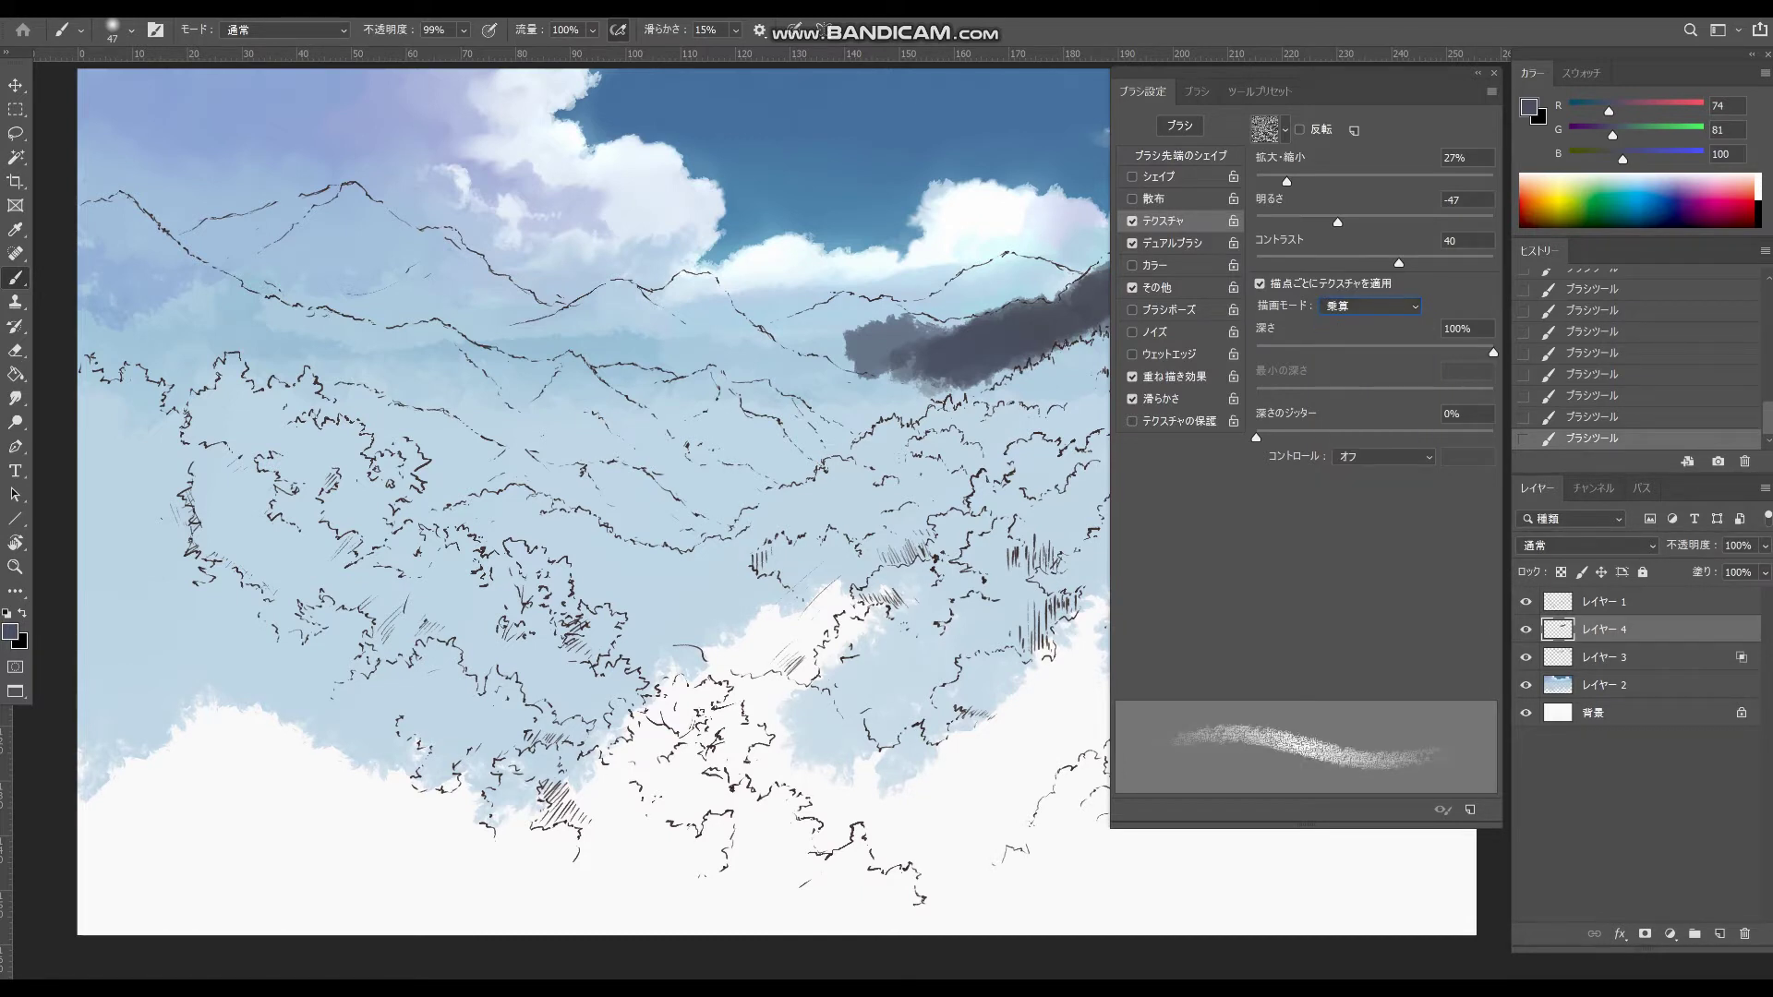
# - Extend the dark ridge with the textured brush down to its left end near the canvas centre and fill it solid
pyautogui.moveTo(983, 310)
pyautogui.mouseDown()
pyautogui.moveTo(790, 333)
pyautogui.moveTo(858, 310)
pyautogui.moveTo(871, 369)
pyautogui.mouseUp()
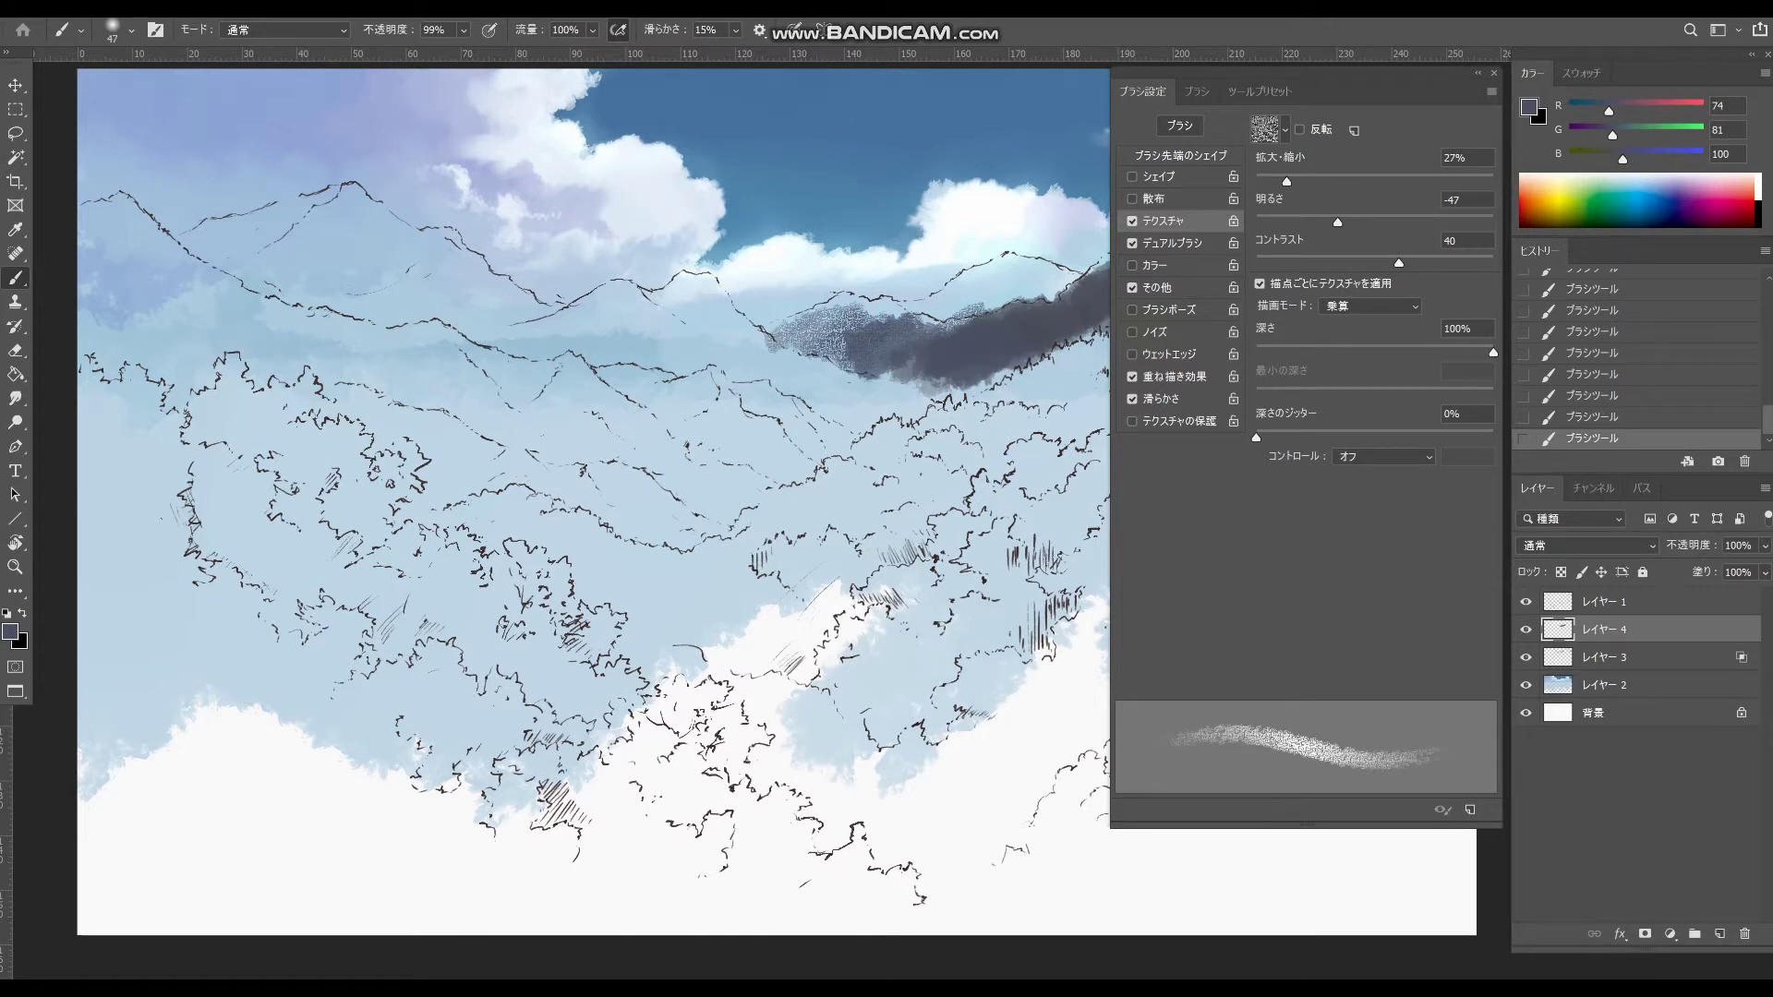
pyautogui.press('F5')
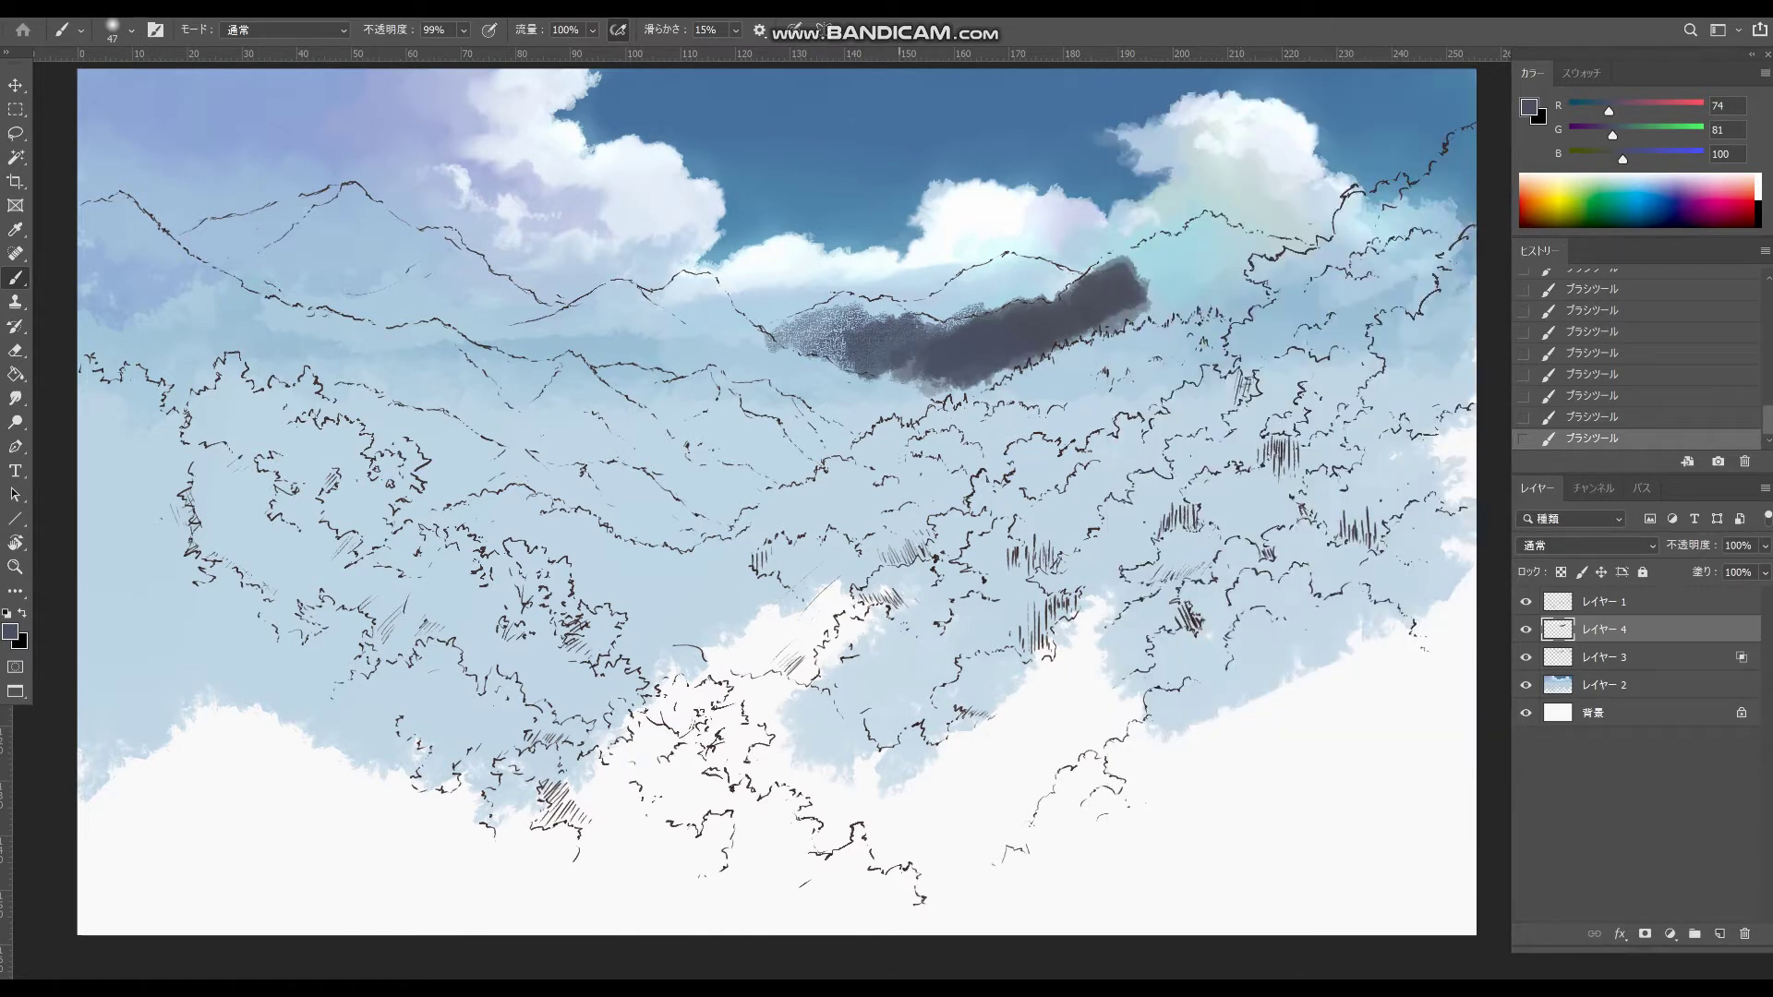
pyautogui.press('F5')
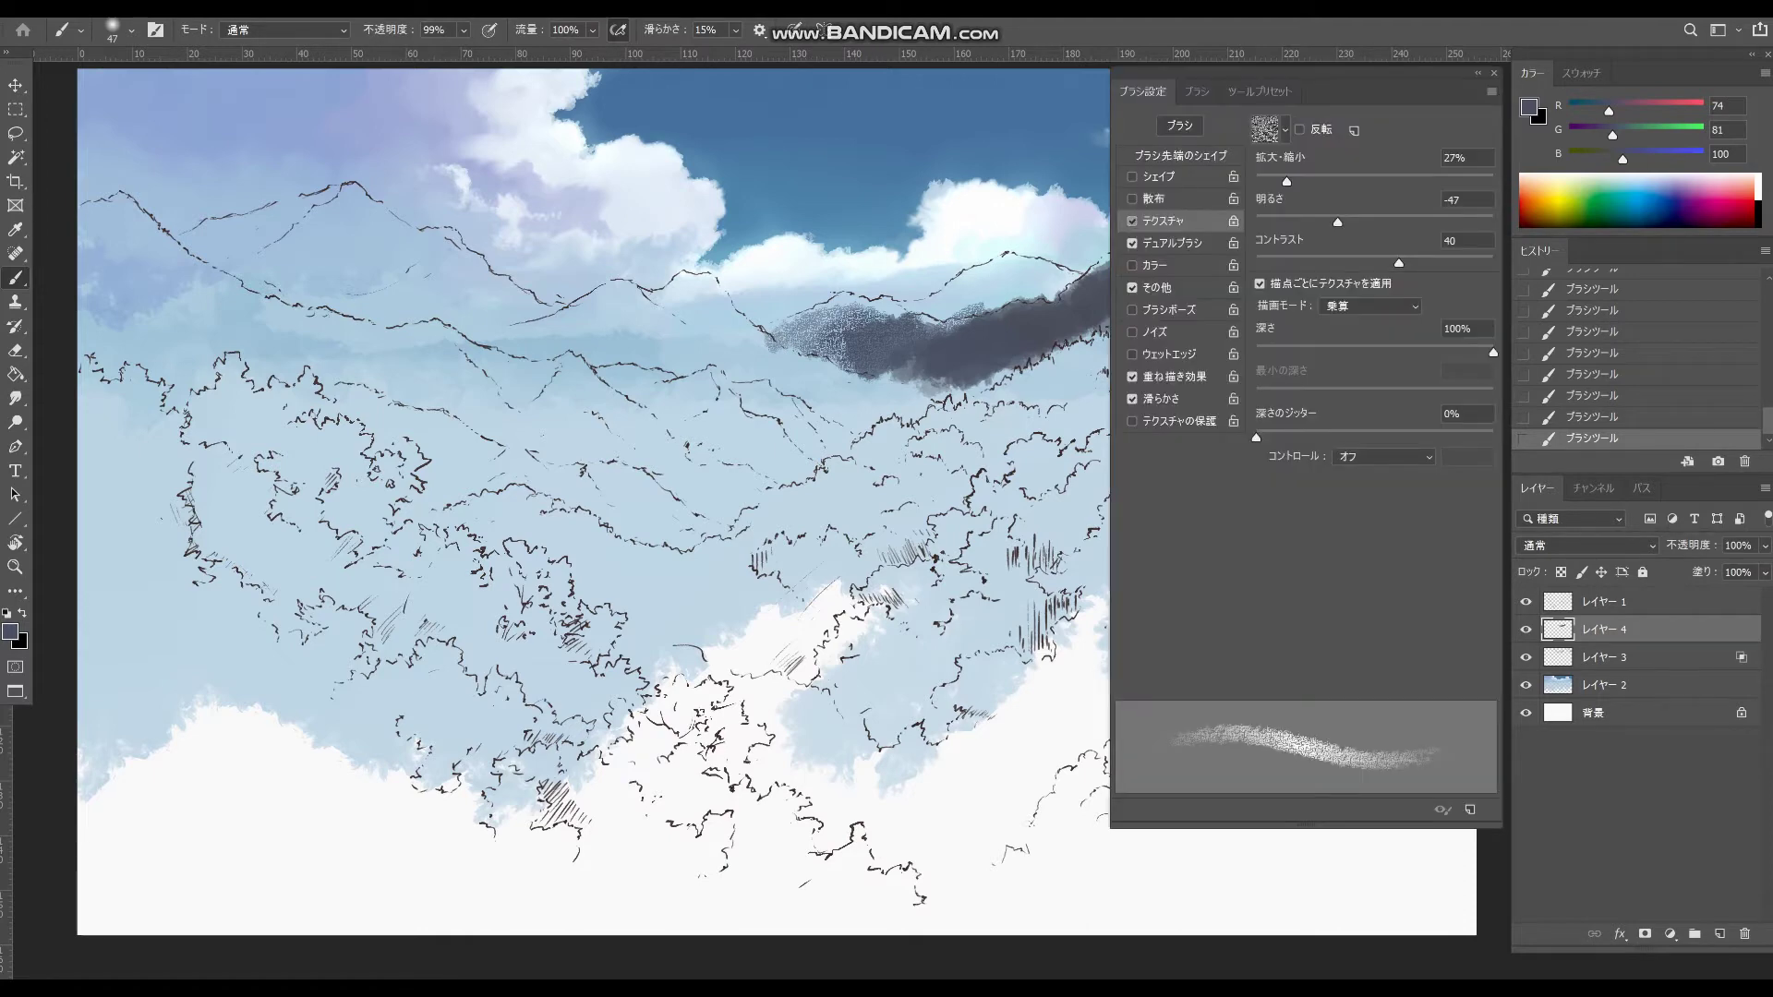
pyautogui.press('F5')
pyautogui.moveTo(853, 325)
pyautogui.mouseDown()
pyautogui.moveTo(782, 337)
pyautogui.moveTo(900, 350)
pyautogui.moveTo(868, 352)
pyautogui.moveTo(856, 317)
pyautogui.moveTo(880, 322)
pyautogui.moveTo(785, 342)
pyautogui.mouseUp()
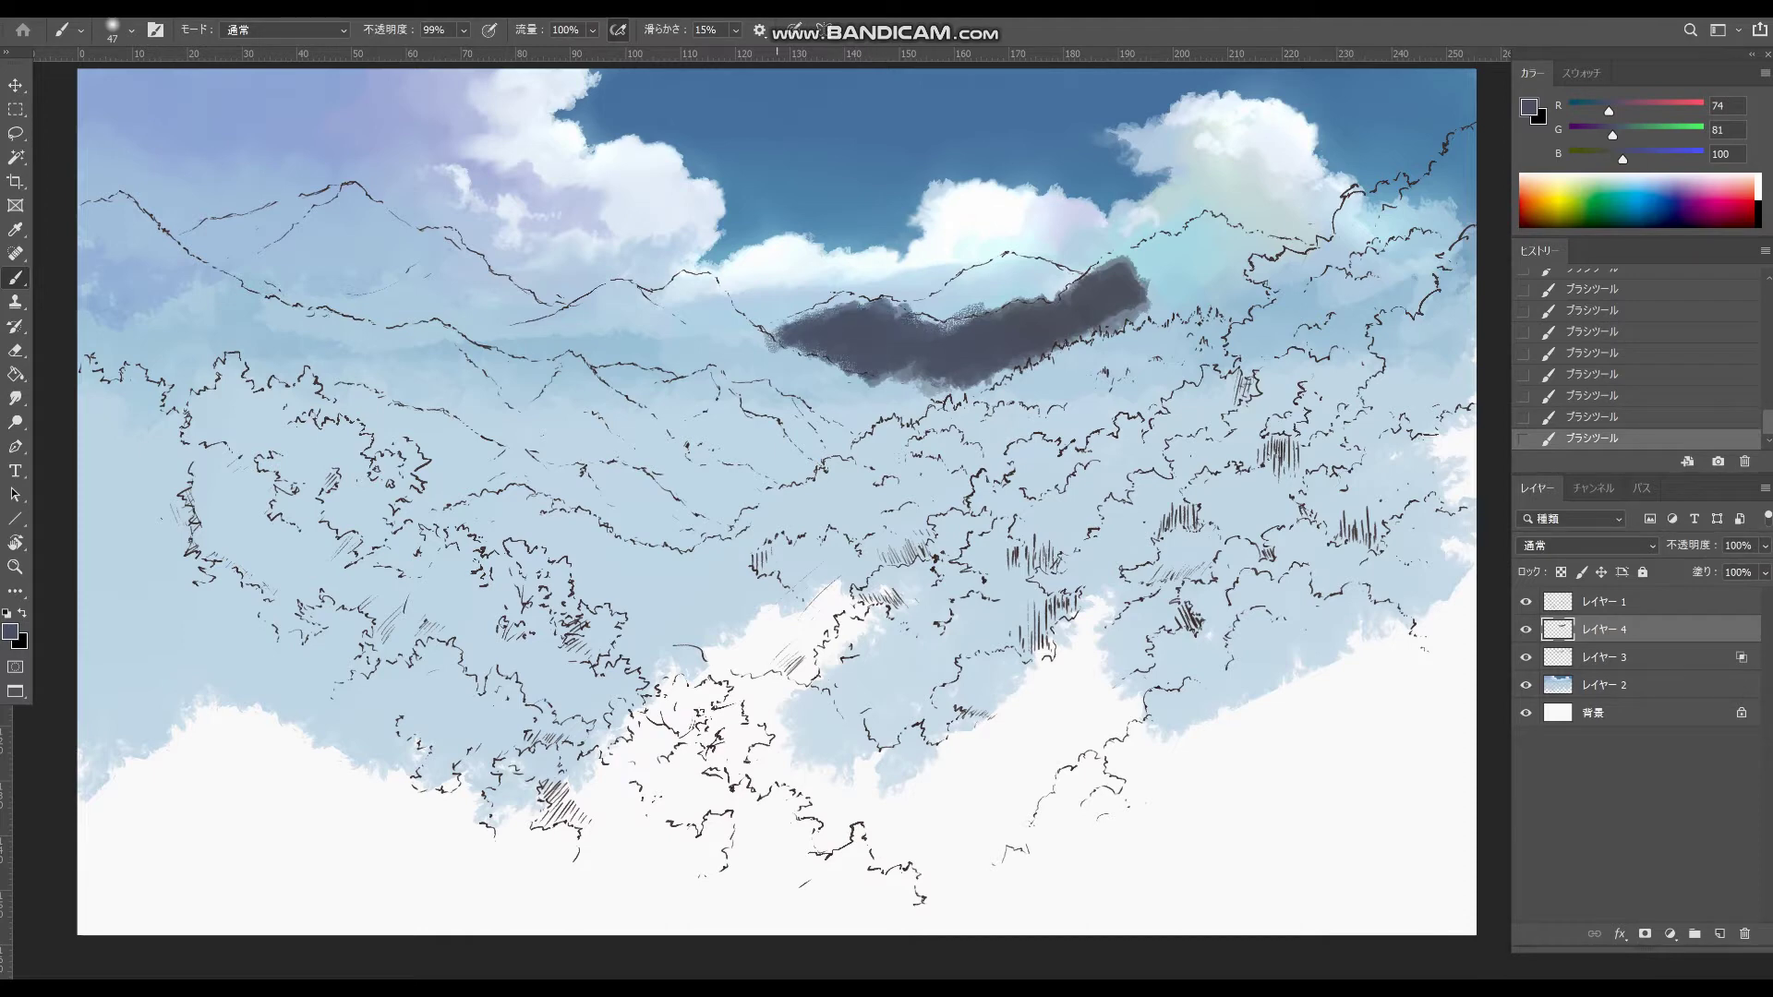
# - Fill the dark ridge down to the treeline and extend it up over the right-hand peak, enlarging the brush to 73 px
pyautogui.moveTo(877, 374); pyautogui.dragTo(1089, 333)
pyautogui.moveTo(984, 387); pyautogui.dragTo(1228, 300)
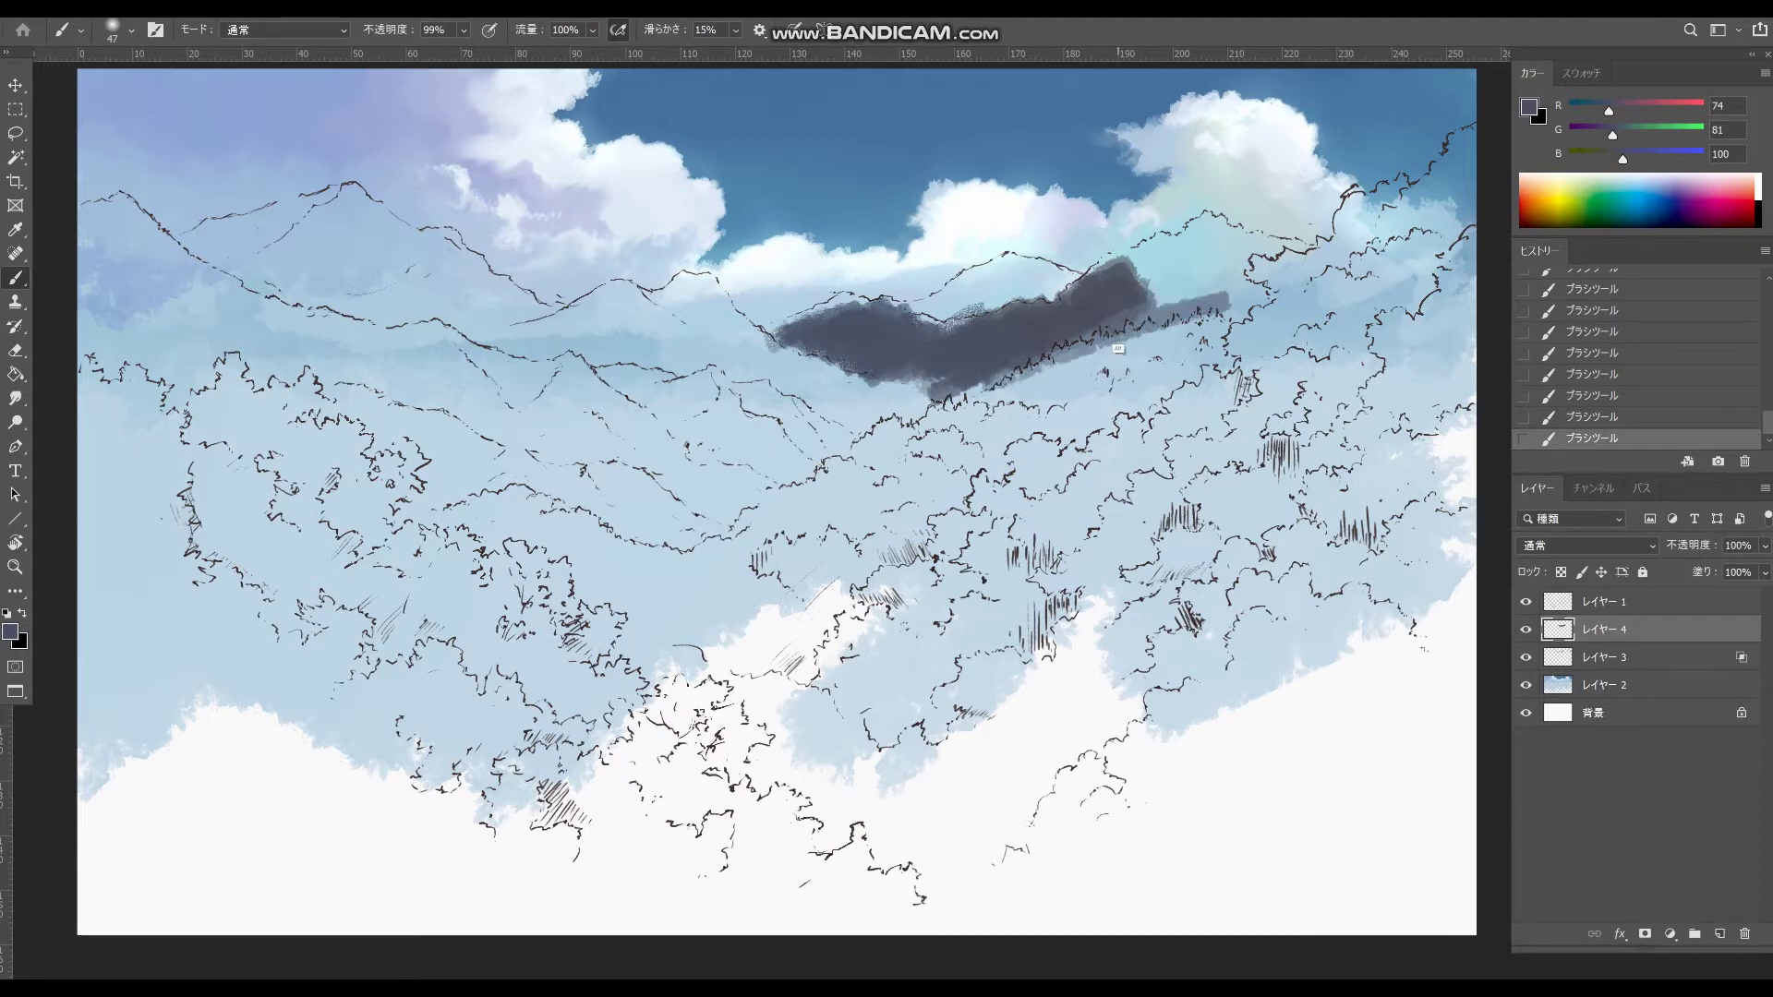
pyautogui.moveTo(1119, 332)
pyautogui.mouseDown()
pyautogui.moveTo(1173, 300)
pyautogui.moveTo(1171, 279)
pyautogui.moveTo(1098, 271)
pyautogui.moveTo(1148, 254)
pyautogui.moveTo(1223, 294)
pyautogui.moveTo(1195, 263)
pyautogui.moveTo(1246, 312)
pyautogui.moveTo(1172, 337)
pyautogui.mouseUp()
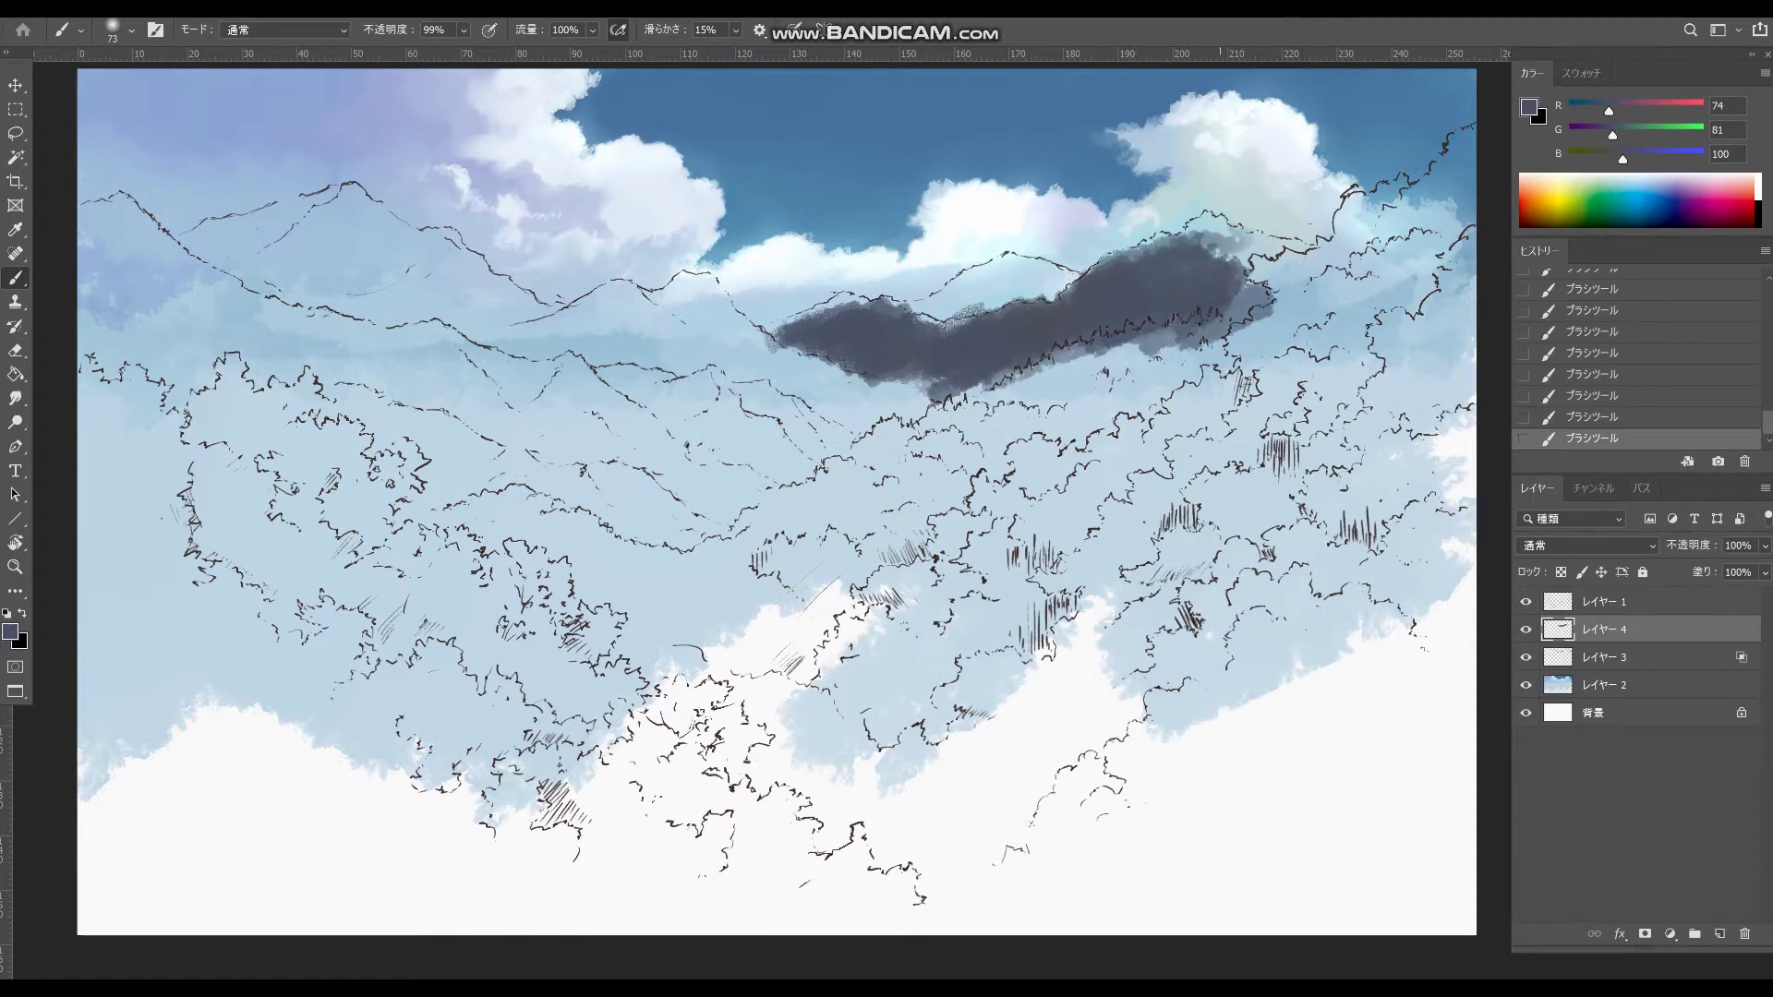
pyautogui.moveTo(1245, 290)
pyautogui.mouseDown()
pyautogui.moveTo(1221, 256)
pyautogui.moveTo(1297, 275)
pyautogui.mouseUp()
# - Paint a lighter blue-grey peak behind the dark ridge and refine its left slope with an 18 px brush (R 125, G 145, B 162)
pyautogui.moveTo(946, 321)
pyautogui.mouseDown()
pyautogui.moveTo(992, 309)
pyautogui.moveTo(946, 302)
pyautogui.moveTo(1052, 278)
pyautogui.moveTo(1004, 264)
pyautogui.moveTo(1072, 280)
pyautogui.moveTo(1043, 303)
pyautogui.moveTo(951, 290)
pyautogui.moveTo(982, 264)
pyautogui.moveTo(926, 303)
pyautogui.moveTo(991, 301)
pyautogui.moveTo(967, 275)
pyautogui.moveTo(943, 292)
pyautogui.mouseUp()
pyautogui.keyDown('alt'); pyautogui.click(1076, 263); pyautogui.keyUp('alt')
pyautogui.hotkey('ctrl', 'z')
pyautogui.keyDown('alt'); pyautogui.click(977, 297); pyautogui.keyUp('alt')
pyautogui.keyDown('alt'); pyautogui.click(997, 284); pyautogui.keyUp('alt')
pyautogui.hotkey('ctrl', 'z')
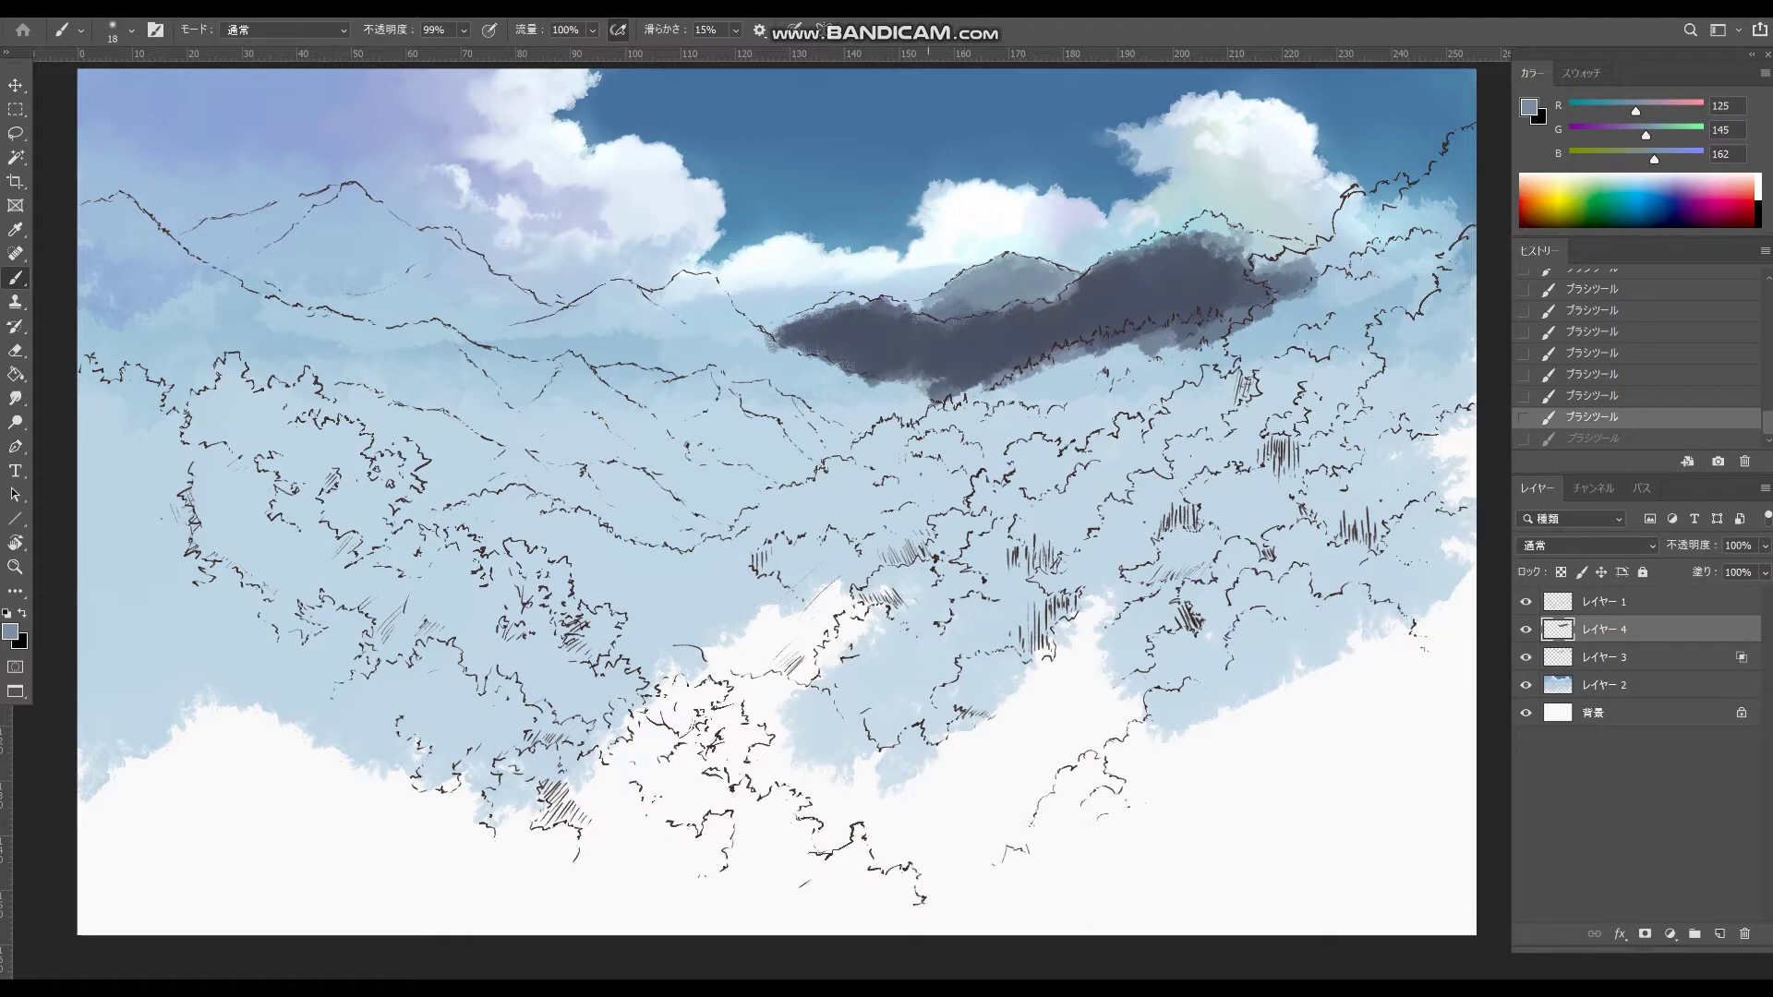
pyautogui.moveTo(921, 304); pyautogui.dragTo(910, 308)
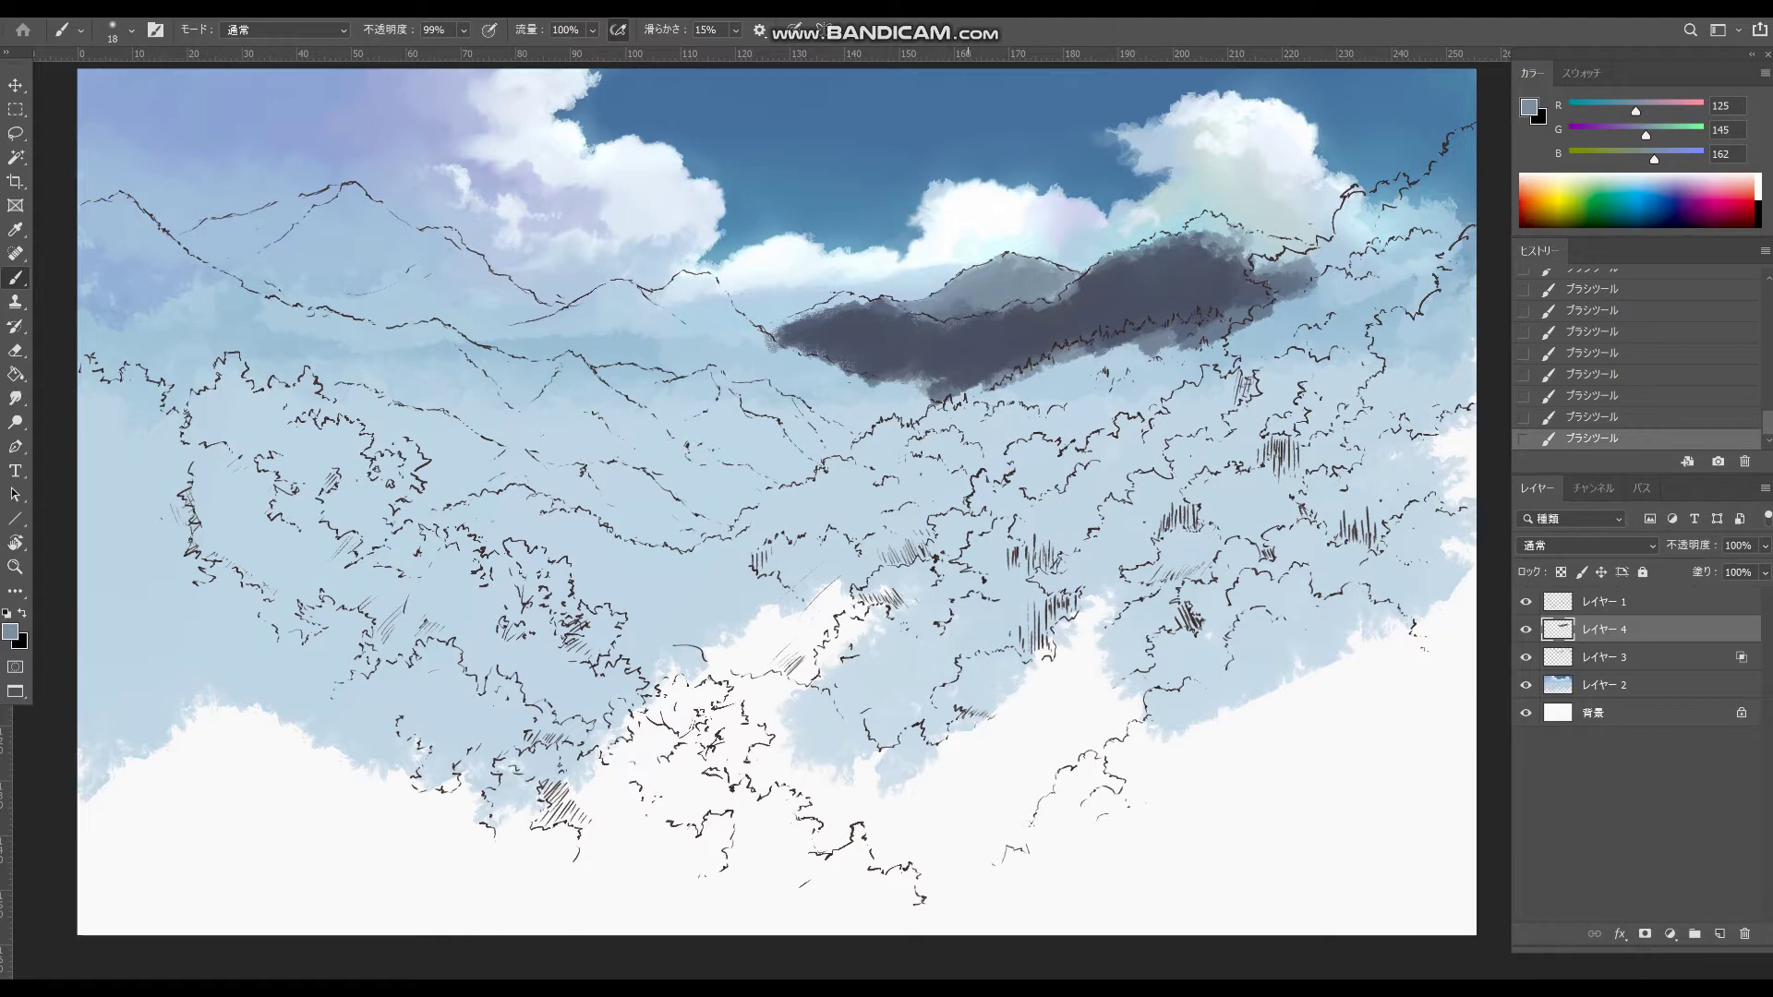
# - Shade the lighter peak with a 46 px brush, sampling the dark ridge colour (R 74, G 80, B 95) and the peak's mid-tones
pyautogui.keyDown('alt'); pyautogui.rightClick(1037, 264); pyautogui.keyUp('alt')
pyautogui.keyDown('alt'); pyautogui.click(1018, 351); pyautogui.keyUp('alt')
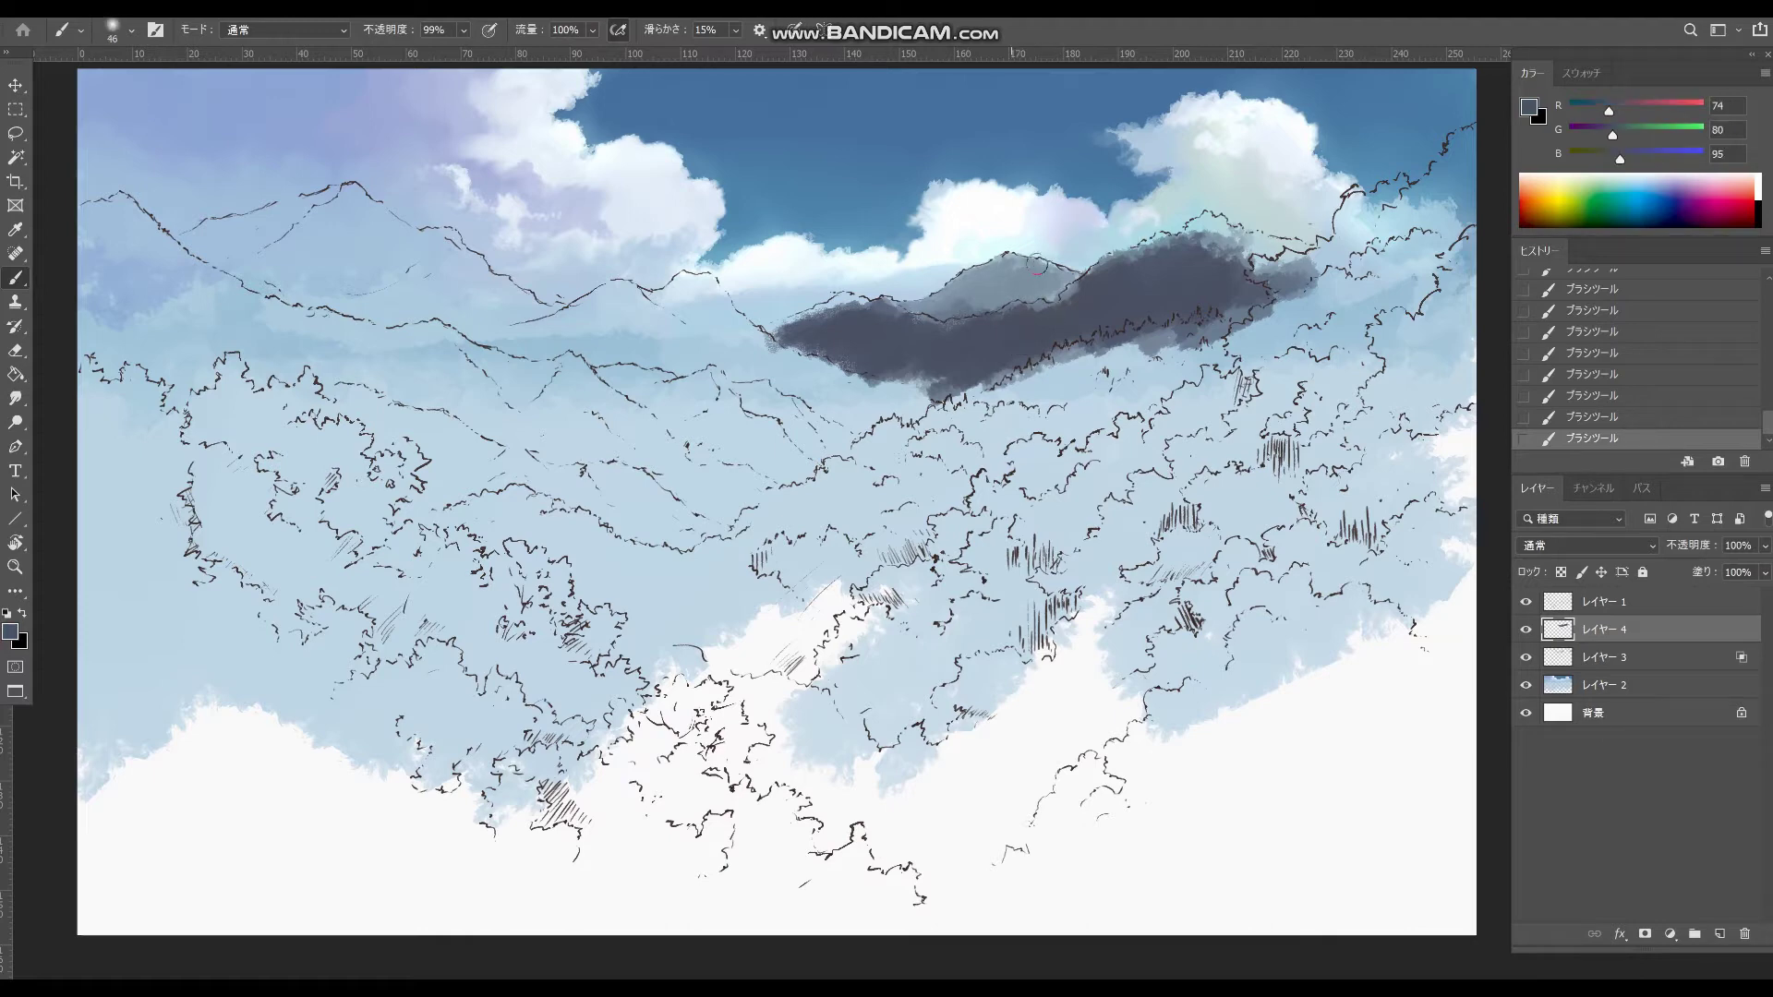
pyautogui.moveTo(1003, 290)
pyautogui.mouseDown()
pyautogui.moveTo(953, 291)
pyautogui.moveTo(987, 279)
pyautogui.mouseUp()
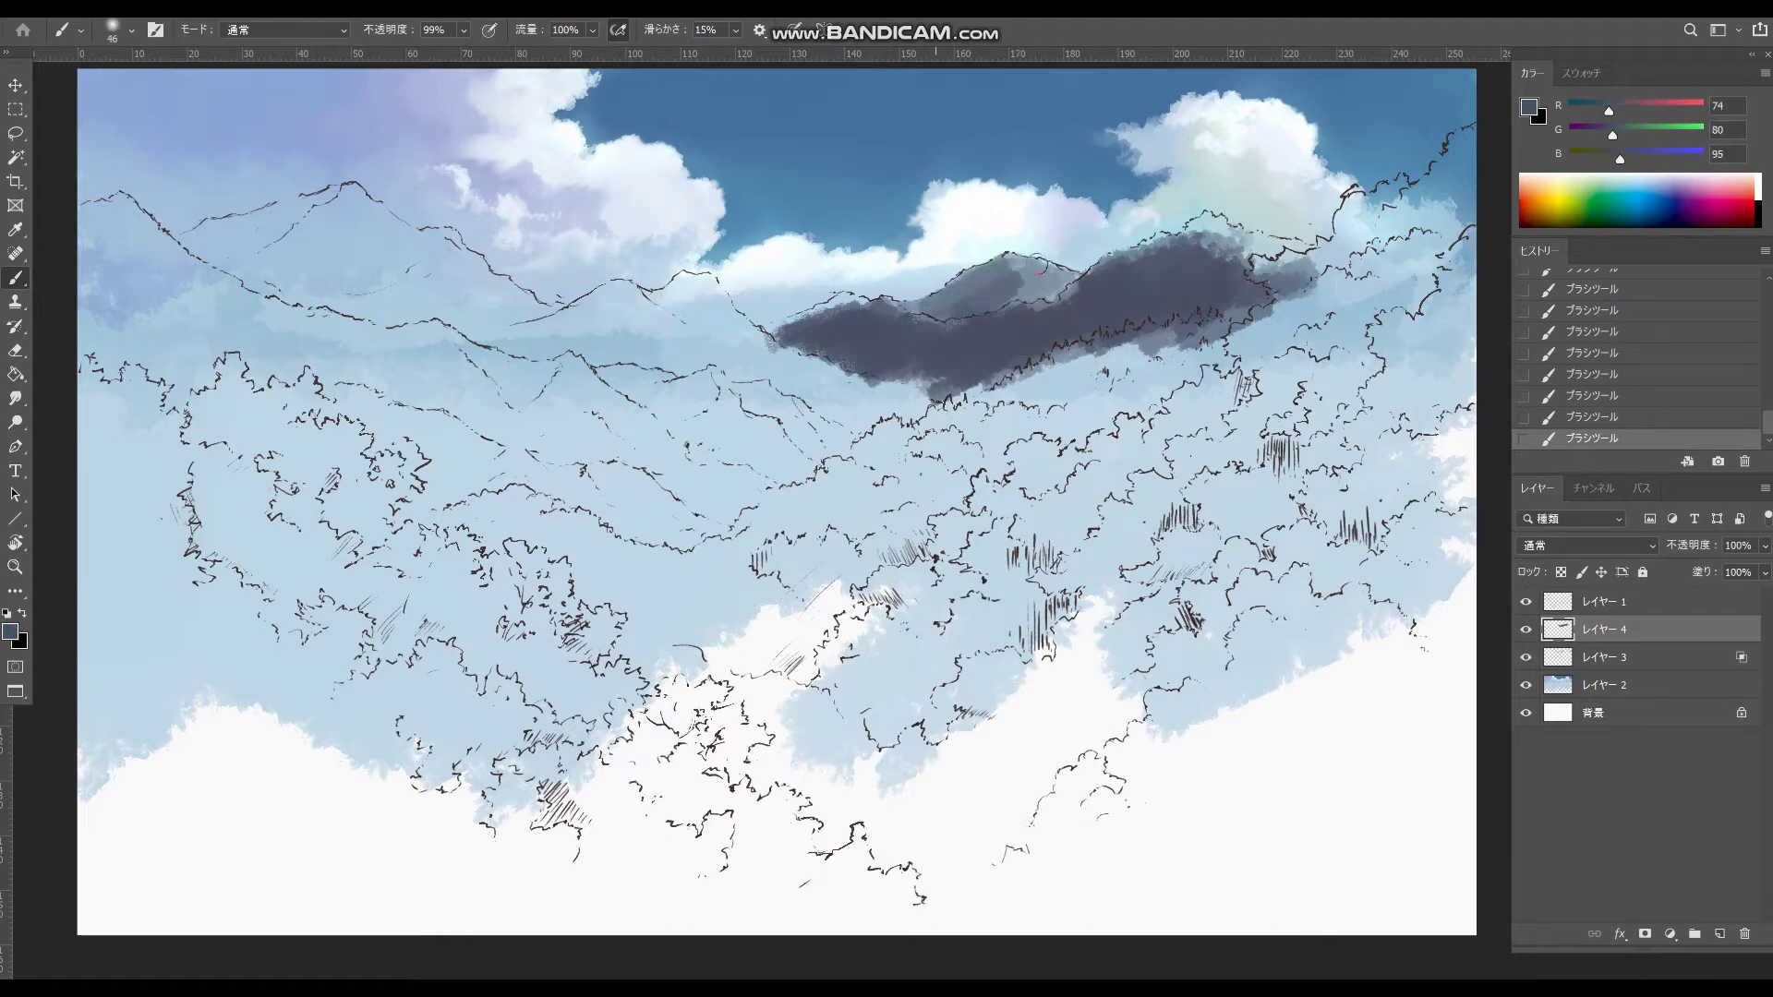
pyautogui.keyDown('alt'); pyautogui.click(1033, 288); pyautogui.keyUp('alt')
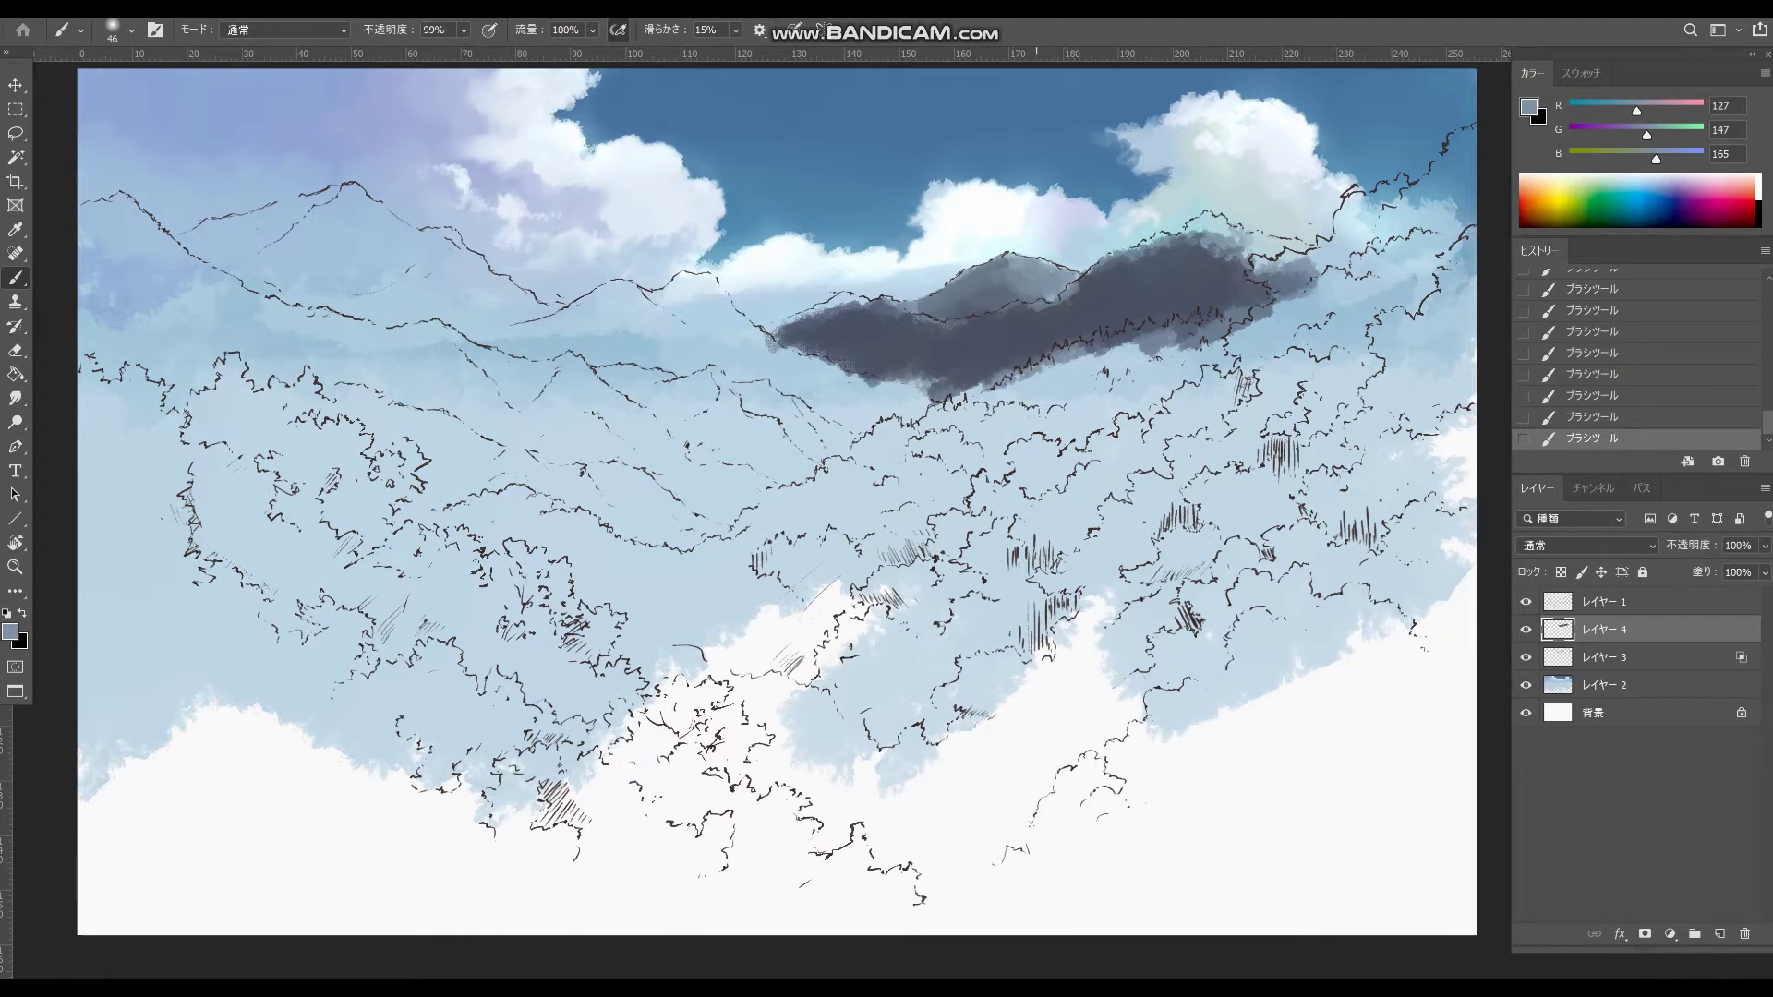
pyautogui.moveTo(1013, 291); pyautogui.dragTo(981, 314)
pyautogui.keyDown('alt'); pyautogui.click(1011, 294); pyautogui.keyUp('alt')
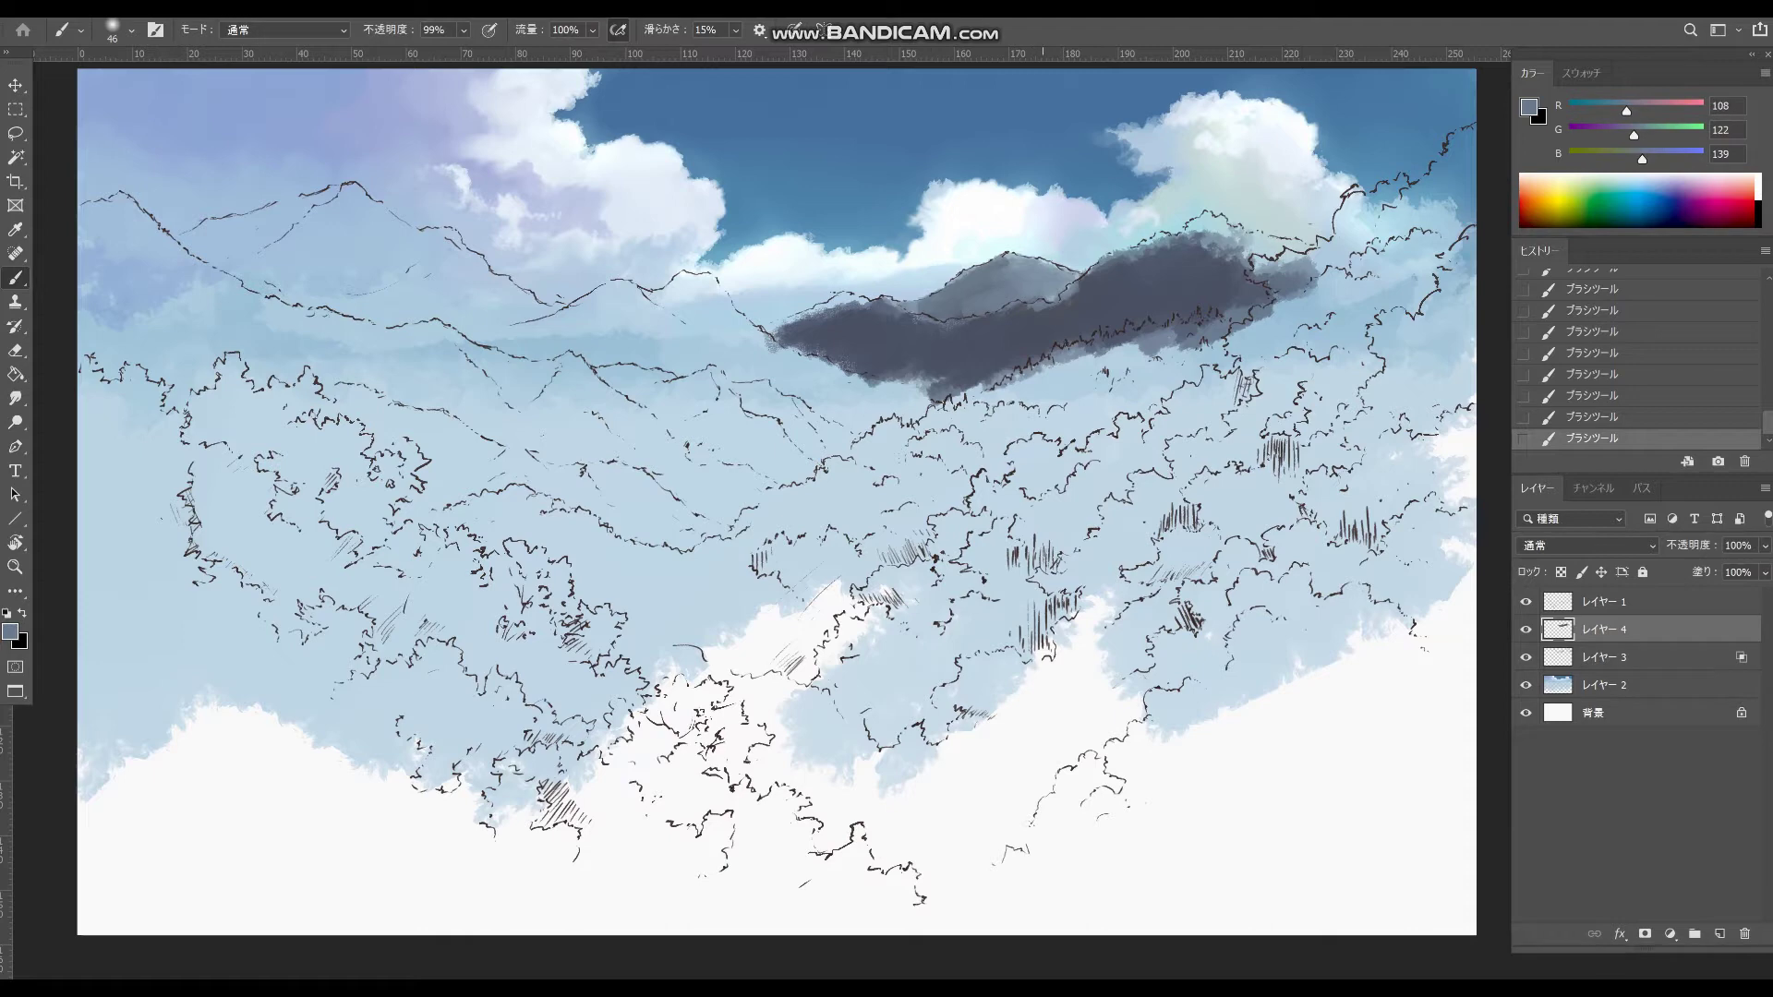
pyautogui.keyDown('alt'); pyautogui.click(1069, 285); pyautogui.keyUp('alt')
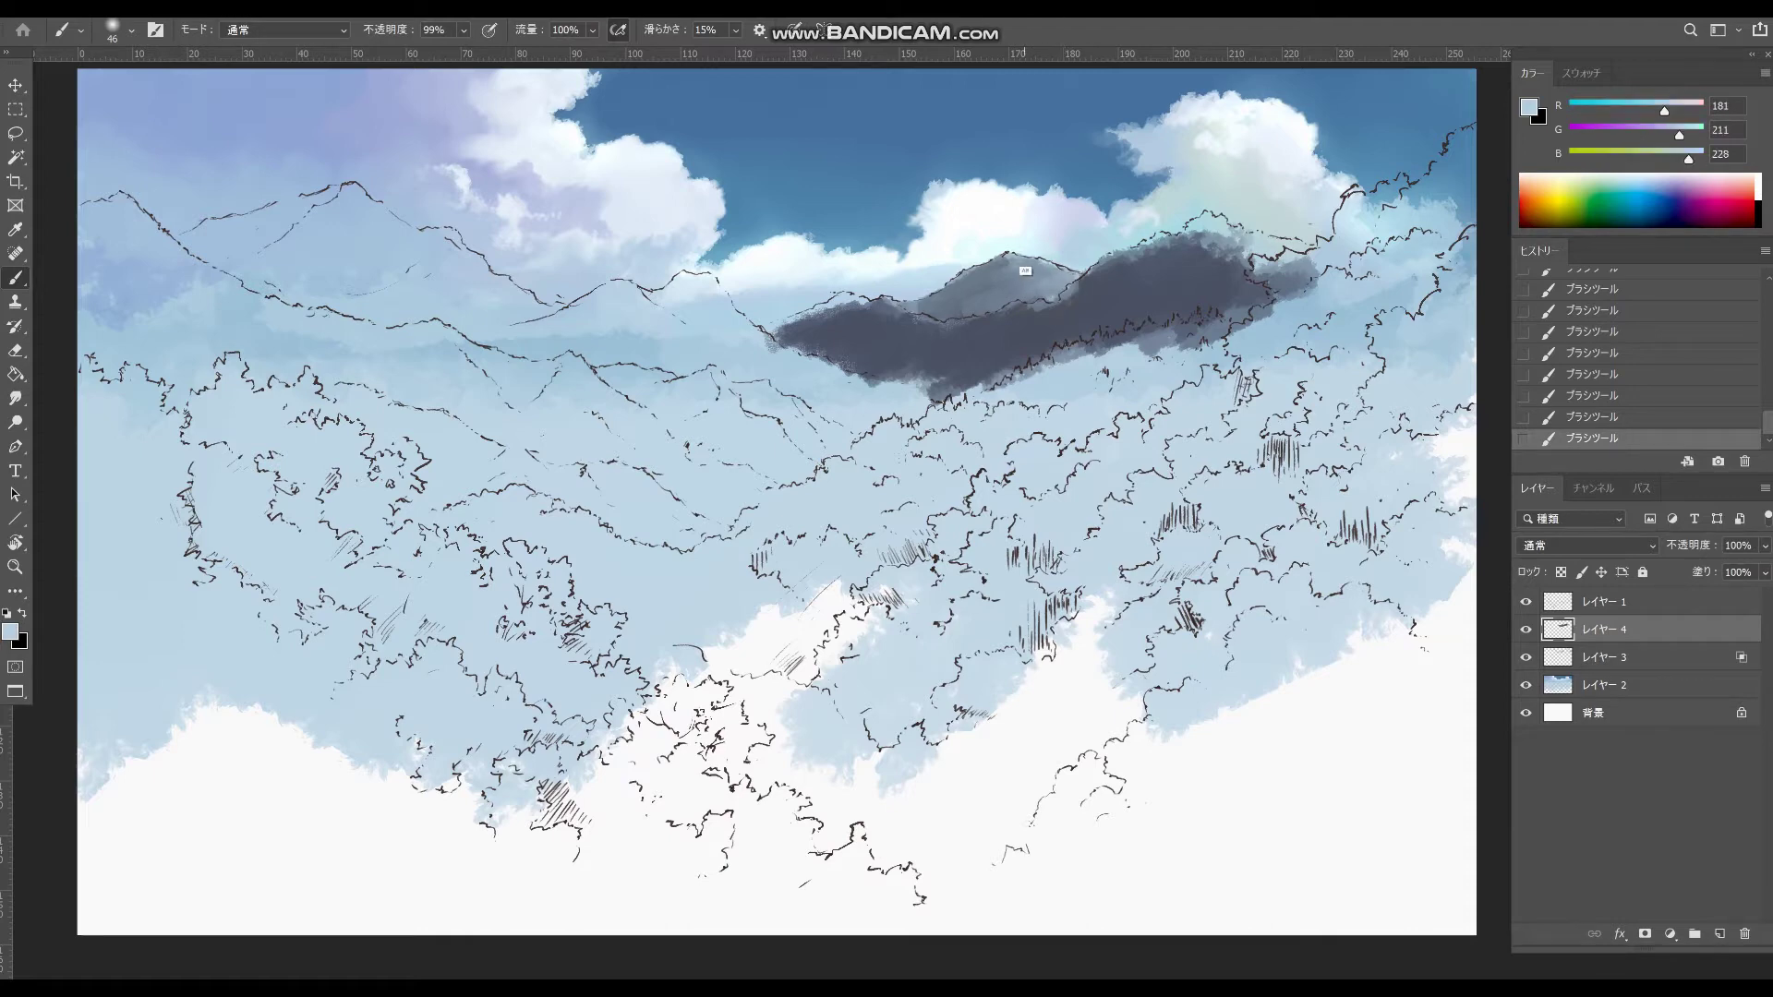
pyautogui.keyDown('alt'); pyautogui.click(938, 281); pyautogui.keyUp('alt')
pyautogui.moveTo(949, 286)
pyautogui.mouseDown()
pyautogui.moveTo(976, 270)
pyautogui.moveTo(933, 302)
pyautogui.mouseUp()
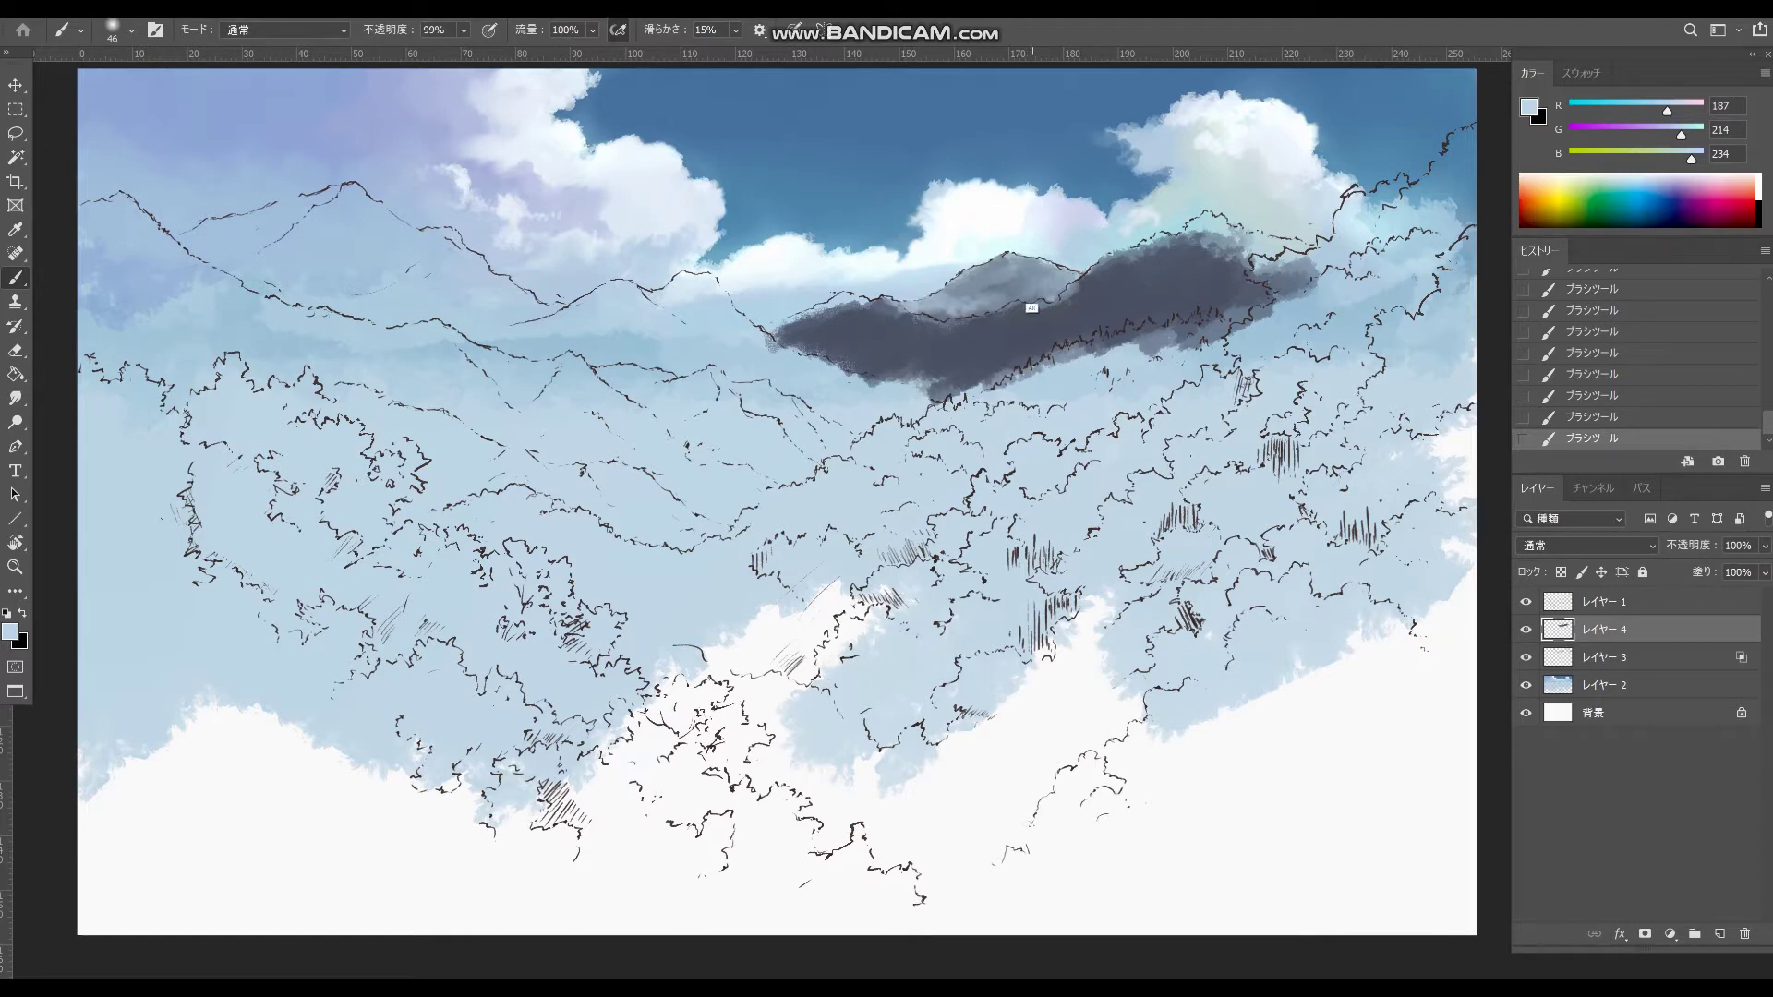
pyautogui.keyDown('alt'); pyautogui.click(1032, 308); pyautogui.keyUp('alt')
pyautogui.moveTo(1025, 288)
pyautogui.mouseDown()
pyautogui.moveTo(1034, 268)
pyautogui.moveTo(1075, 279)
pyautogui.moveTo(1063, 288)
pyautogui.mouseUp()
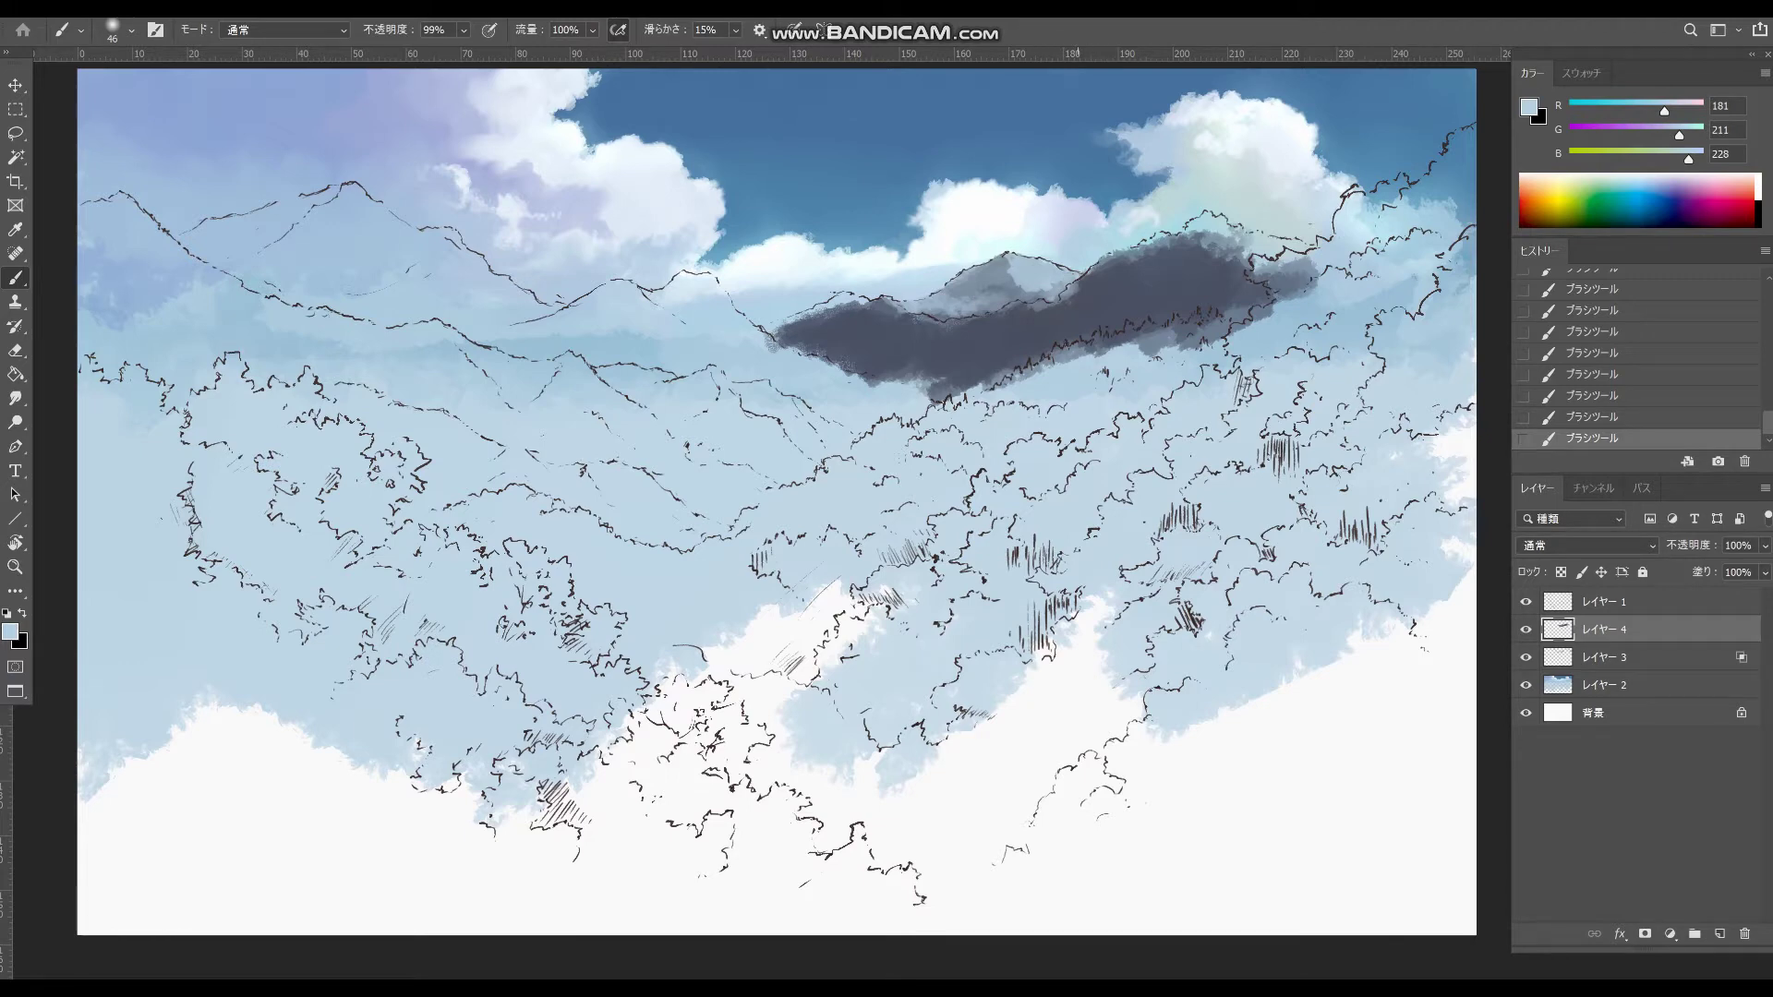
pyautogui.hotkey('ctrl', 'z')
pyautogui.hotkey('ctrl', 'z')
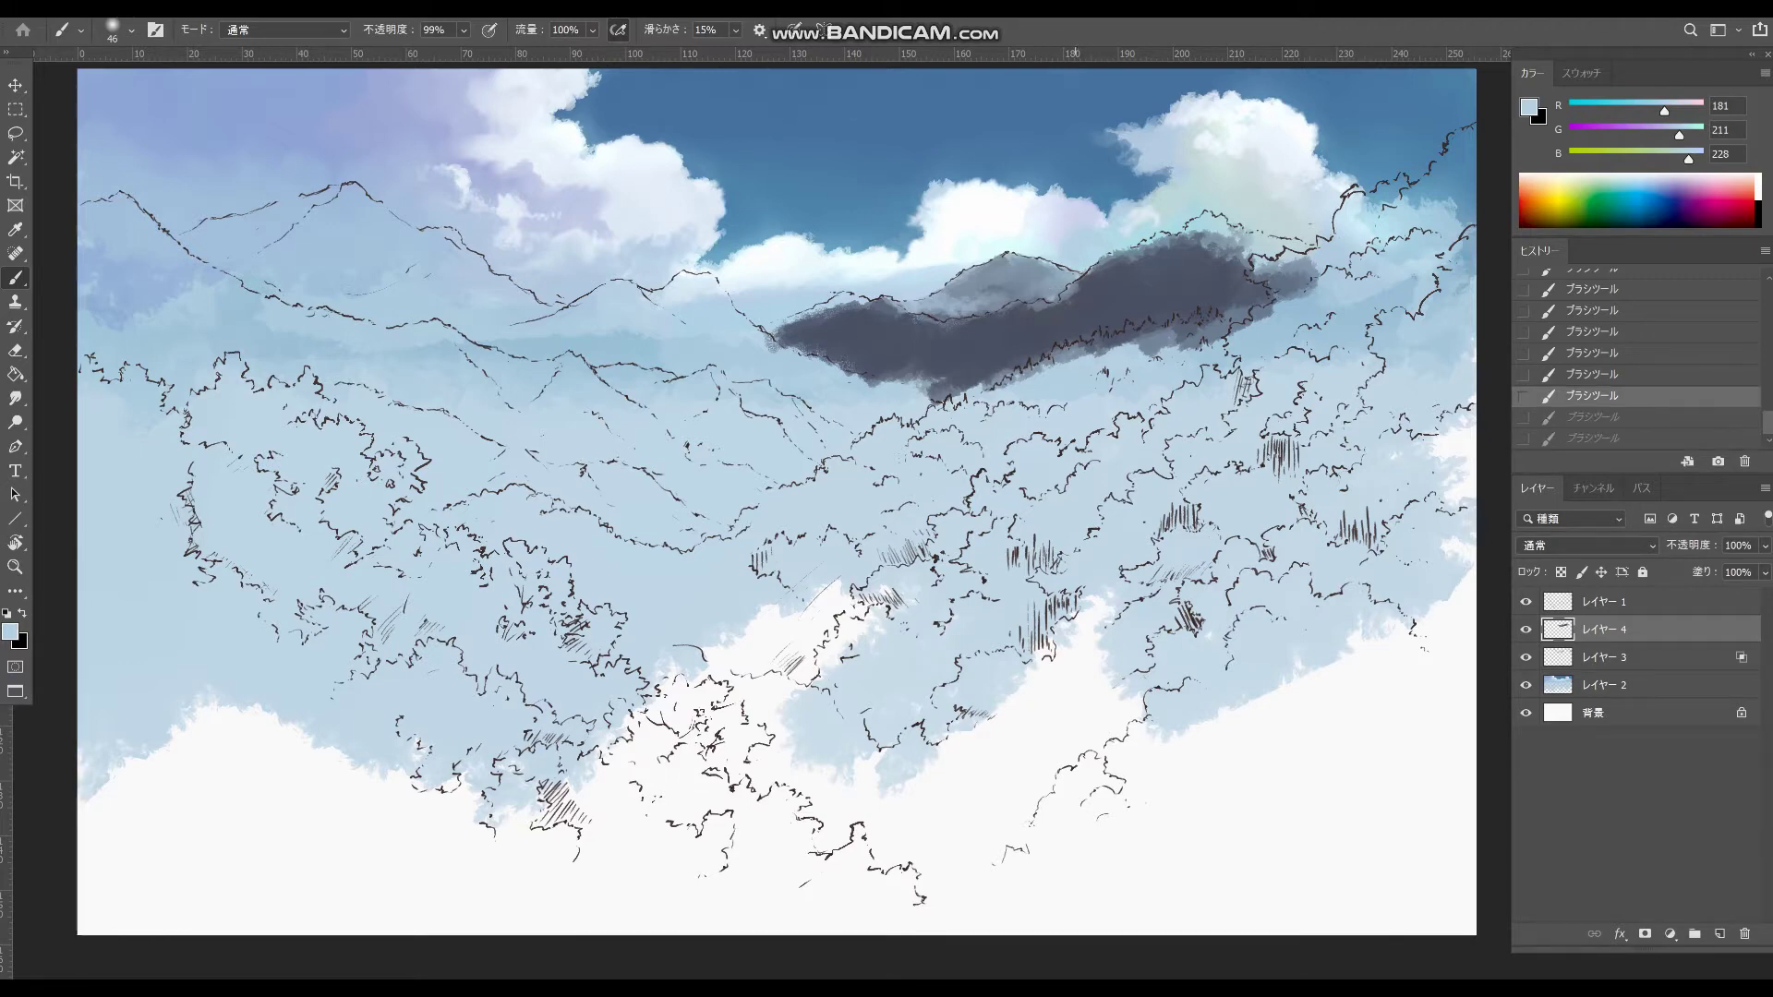
pyautogui.hotkey('ctrl', 'z')
# - Blend the lighter peak's base and right slope with sampled mid blue-greys, reducing the brush to 36 px
pyautogui.keyDown('alt'); pyautogui.click(995, 321); pyautogui.keyUp('alt')
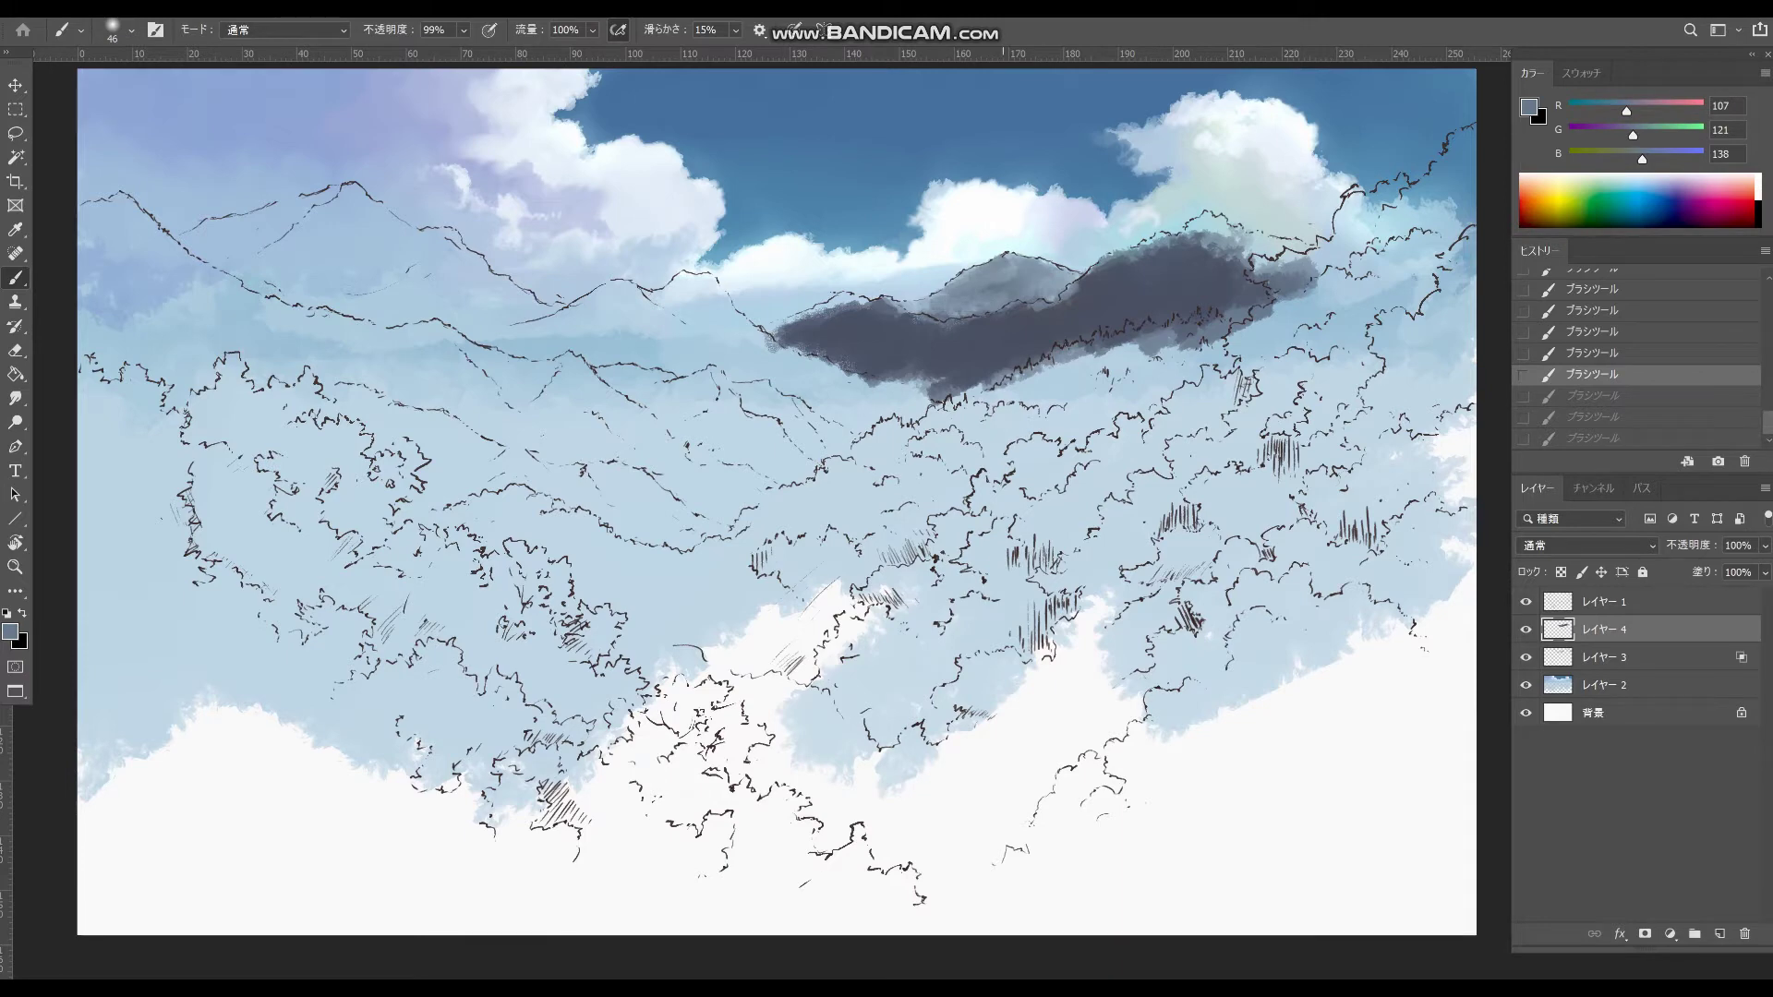
pyautogui.keyDown('alt'); pyautogui.click(979, 285); pyautogui.keyUp('alt')
pyautogui.moveTo(1002, 305)
pyautogui.mouseDown()
pyautogui.moveTo(936, 305)
pyautogui.moveTo(980, 286)
pyautogui.moveTo(963, 299)
pyautogui.mouseUp()
pyautogui.keyDown('alt'); pyautogui.click(1014, 310); pyautogui.keyUp('alt')
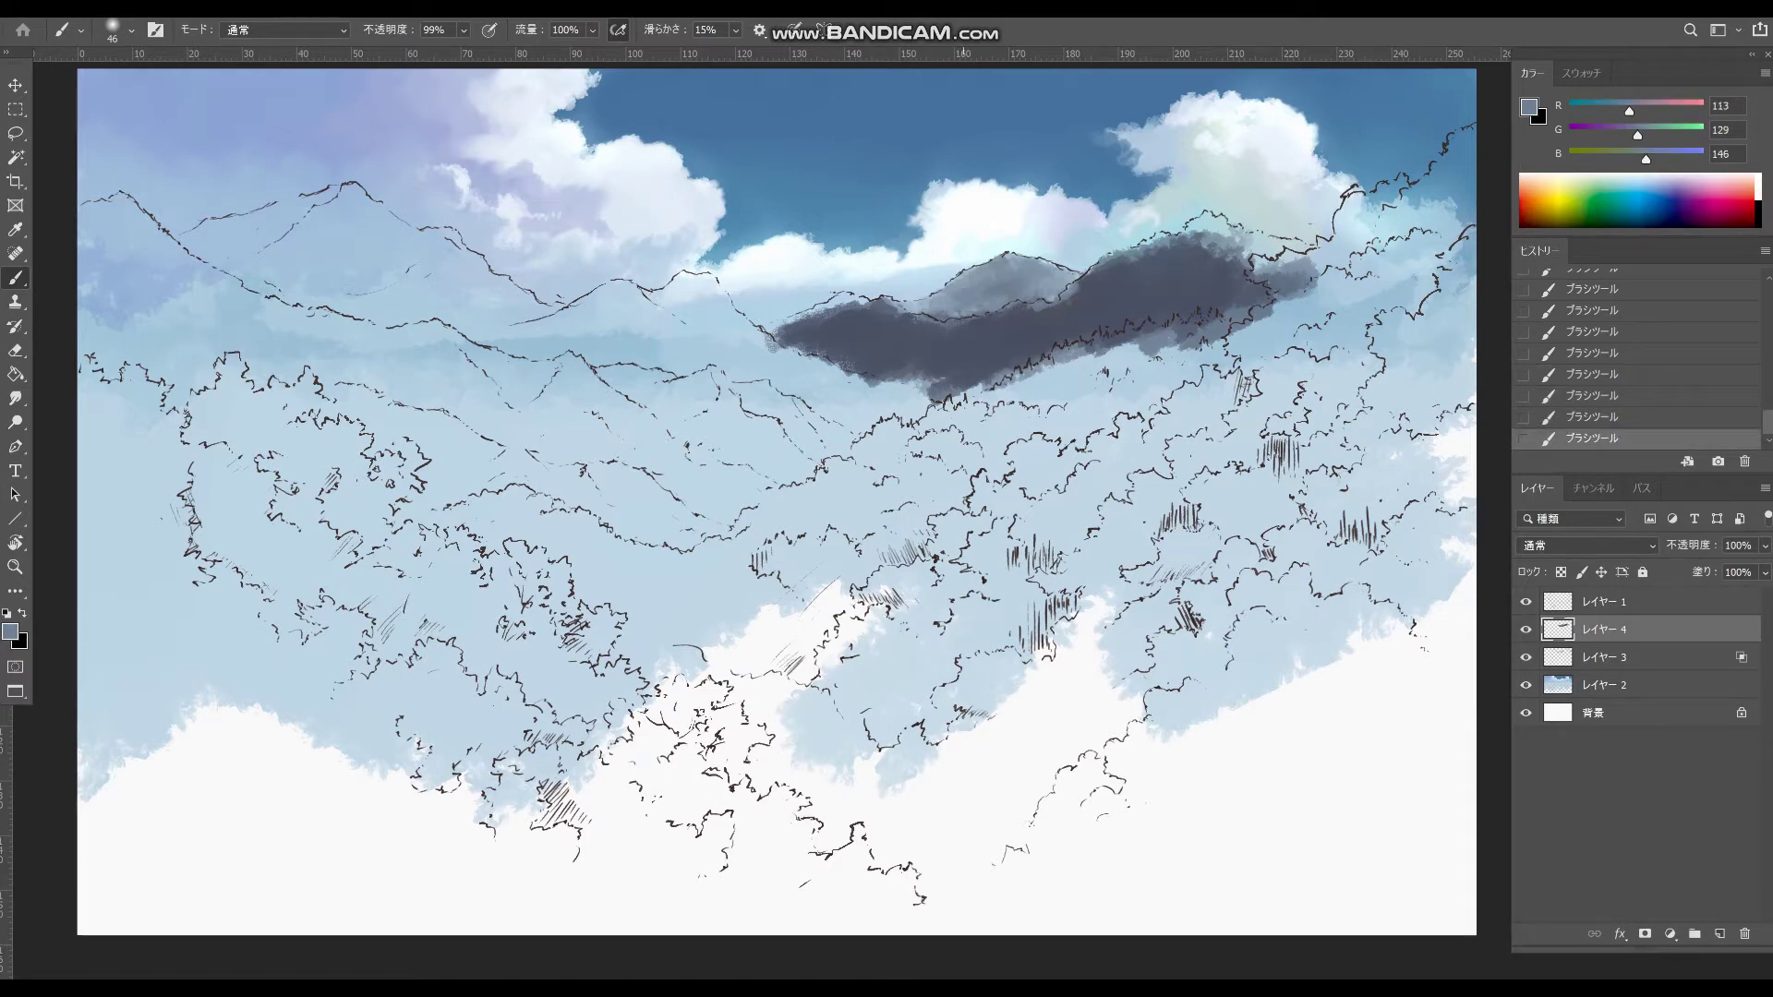
pyautogui.keyDown('alt'); pyautogui.moveTo(1061, 267); pyautogui.dragTo(1051, 268); pyautogui.keyUp('alt')
pyautogui.keyDown('alt'); pyautogui.click(1055, 296); pyautogui.keyUp('alt')
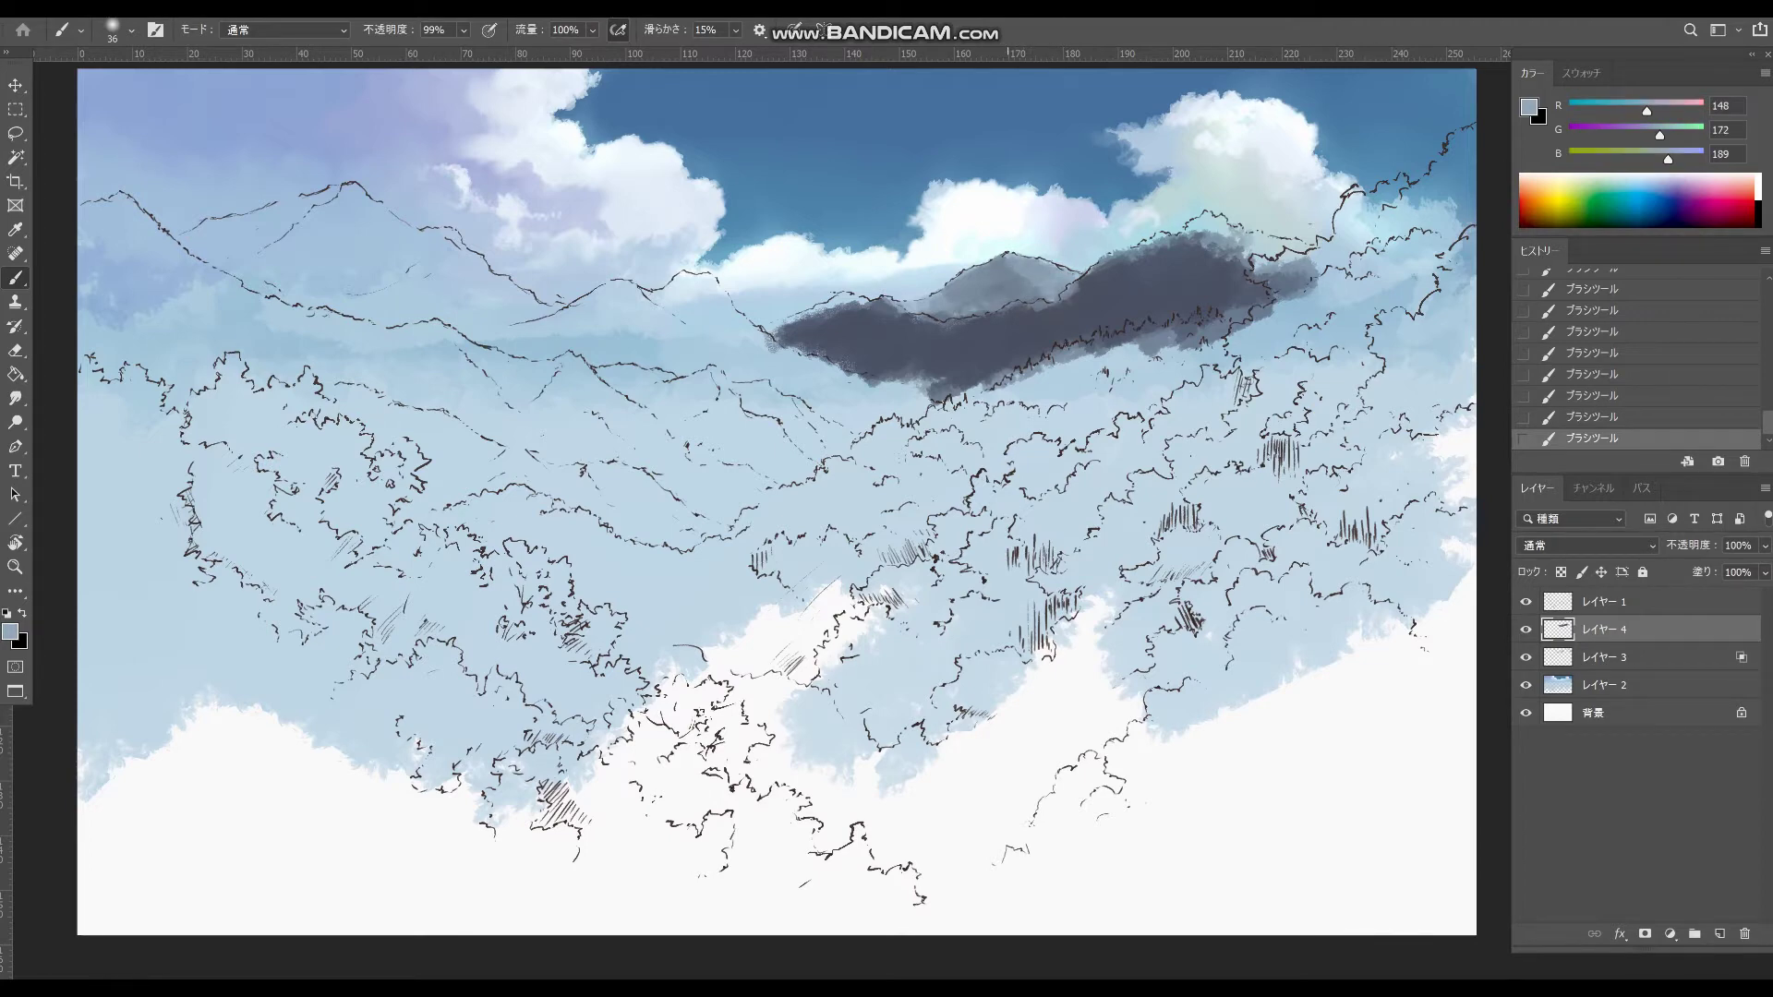
pyautogui.keyDown('alt'); pyautogui.click(1003, 310); pyautogui.keyUp('alt')
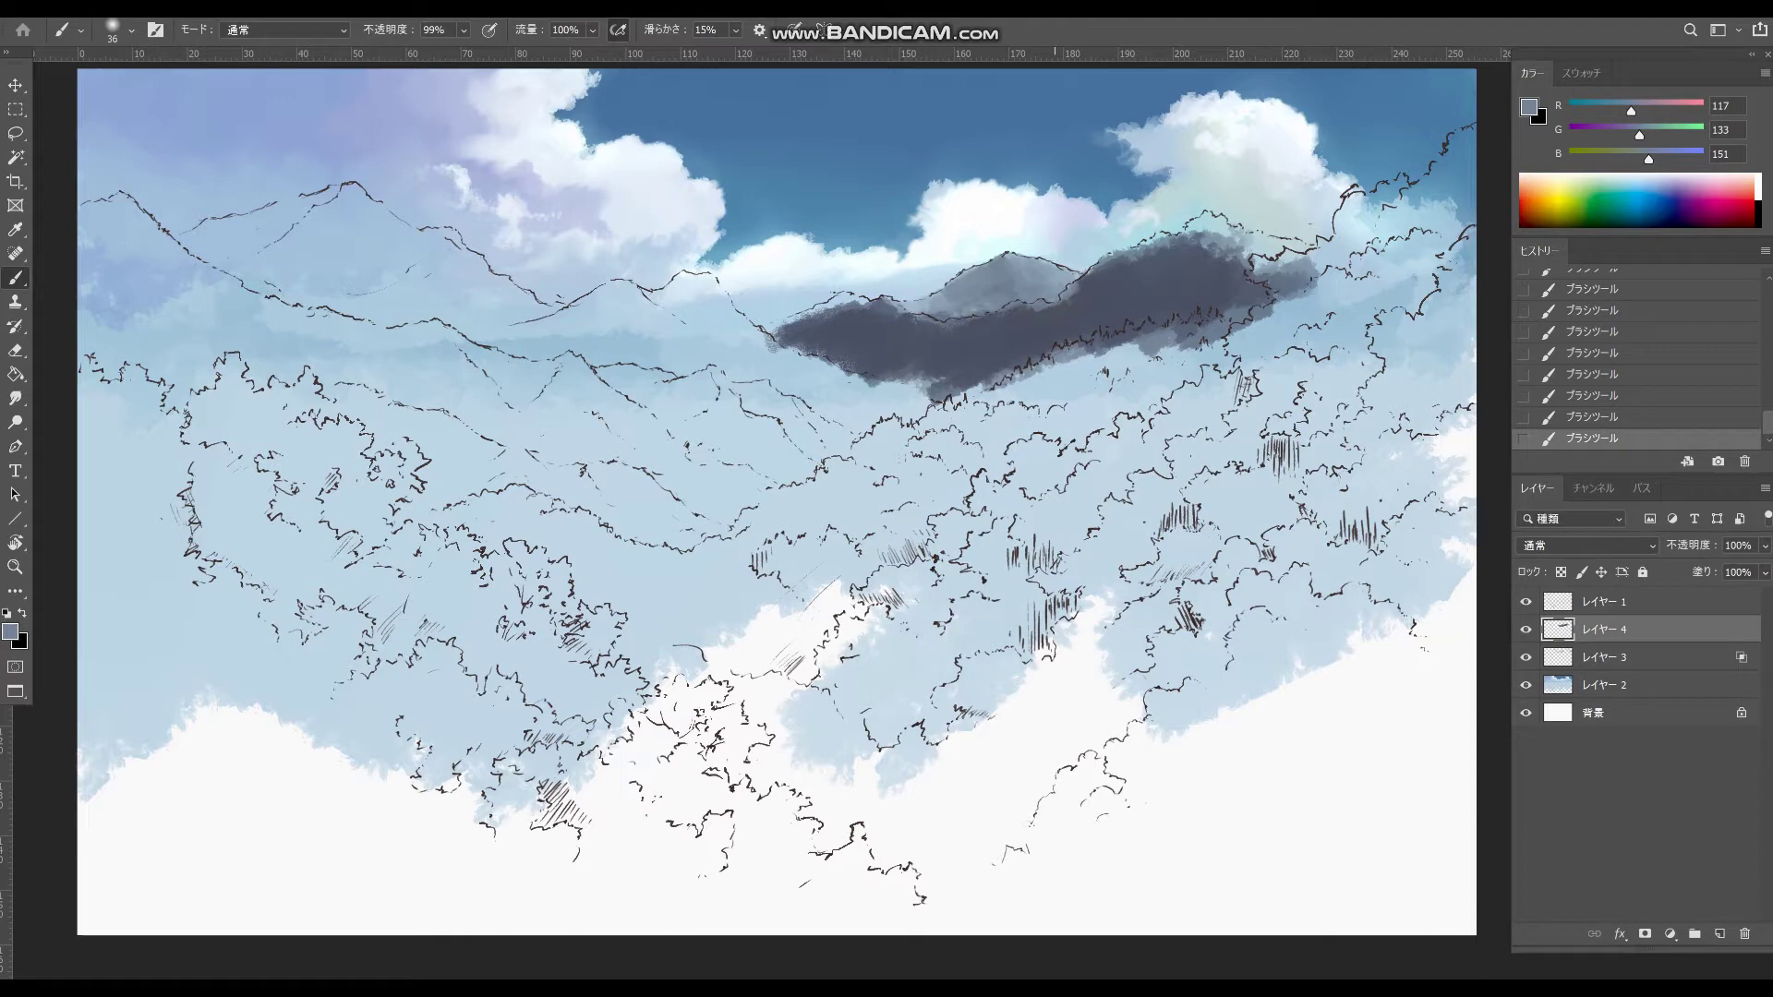
pyautogui.keyDown('alt'); pyautogui.click(982, 327); pyautogui.keyUp('alt')
pyautogui.keyDown('alt'); pyautogui.click(1006, 286); pyautogui.keyUp('alt')
# - Set the foreground colour to a muted teal blue (R 83, G 112, B 124) and brush it over the lighter peak
pyautogui.click(10, 631)
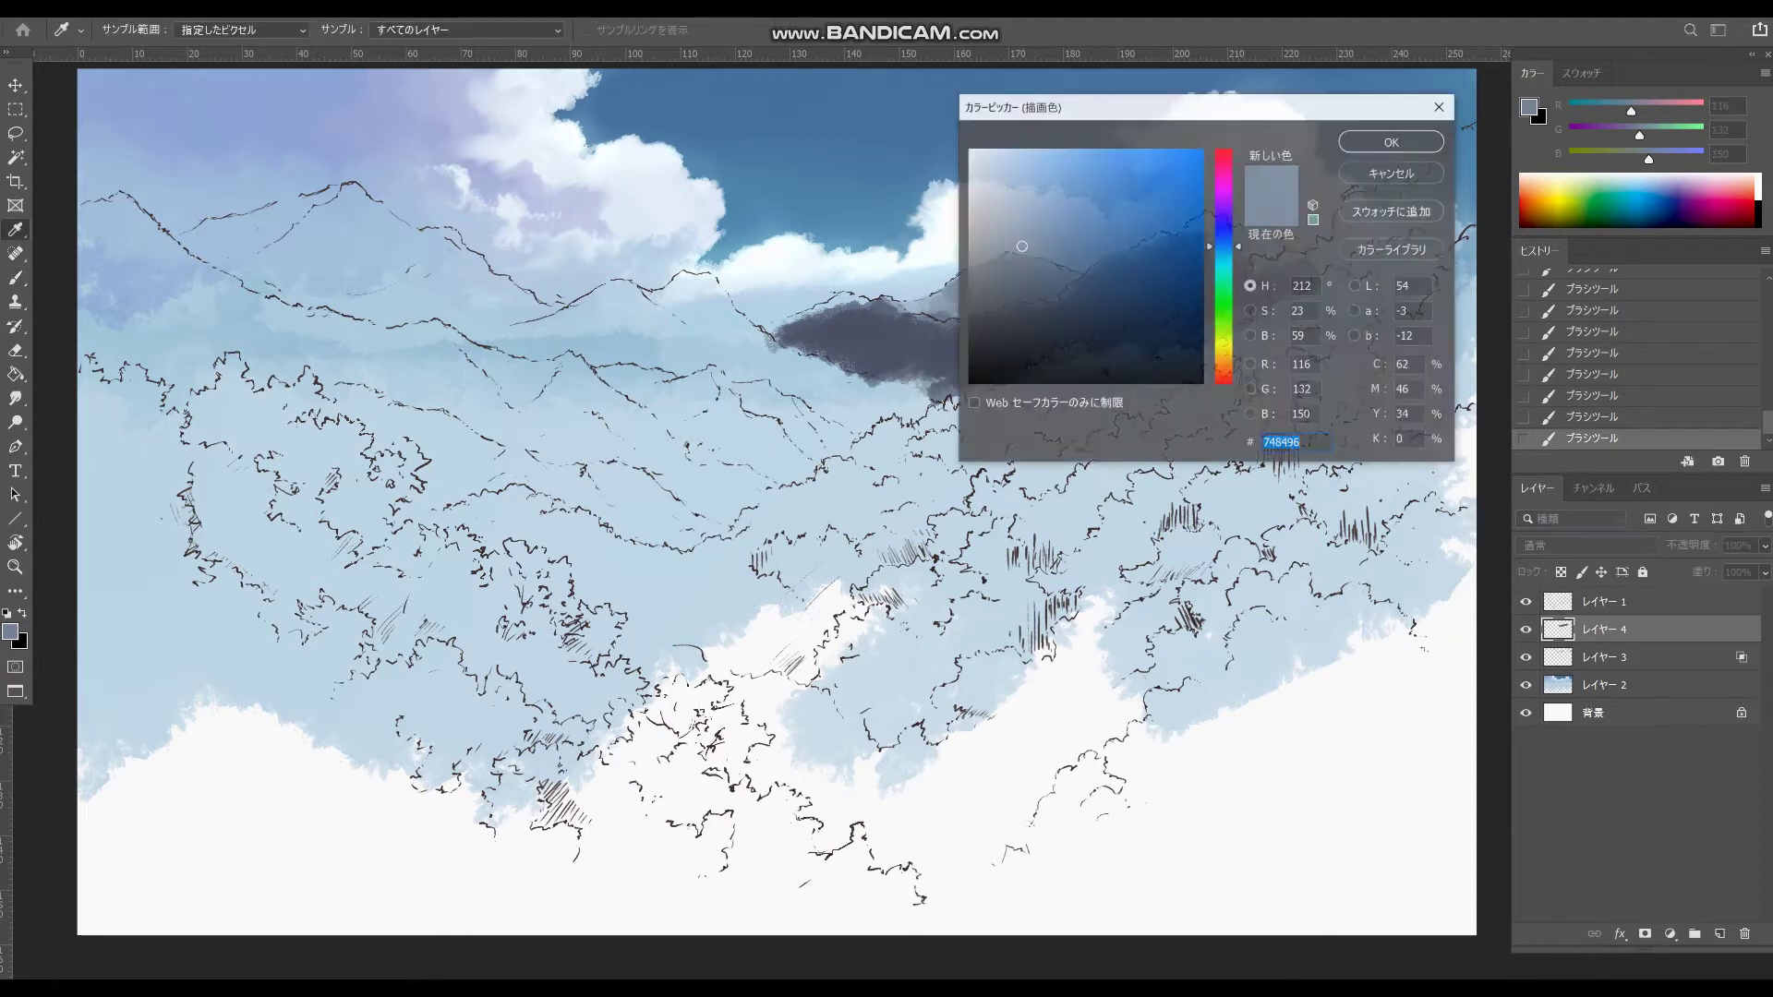
pyautogui.click(1044, 239)
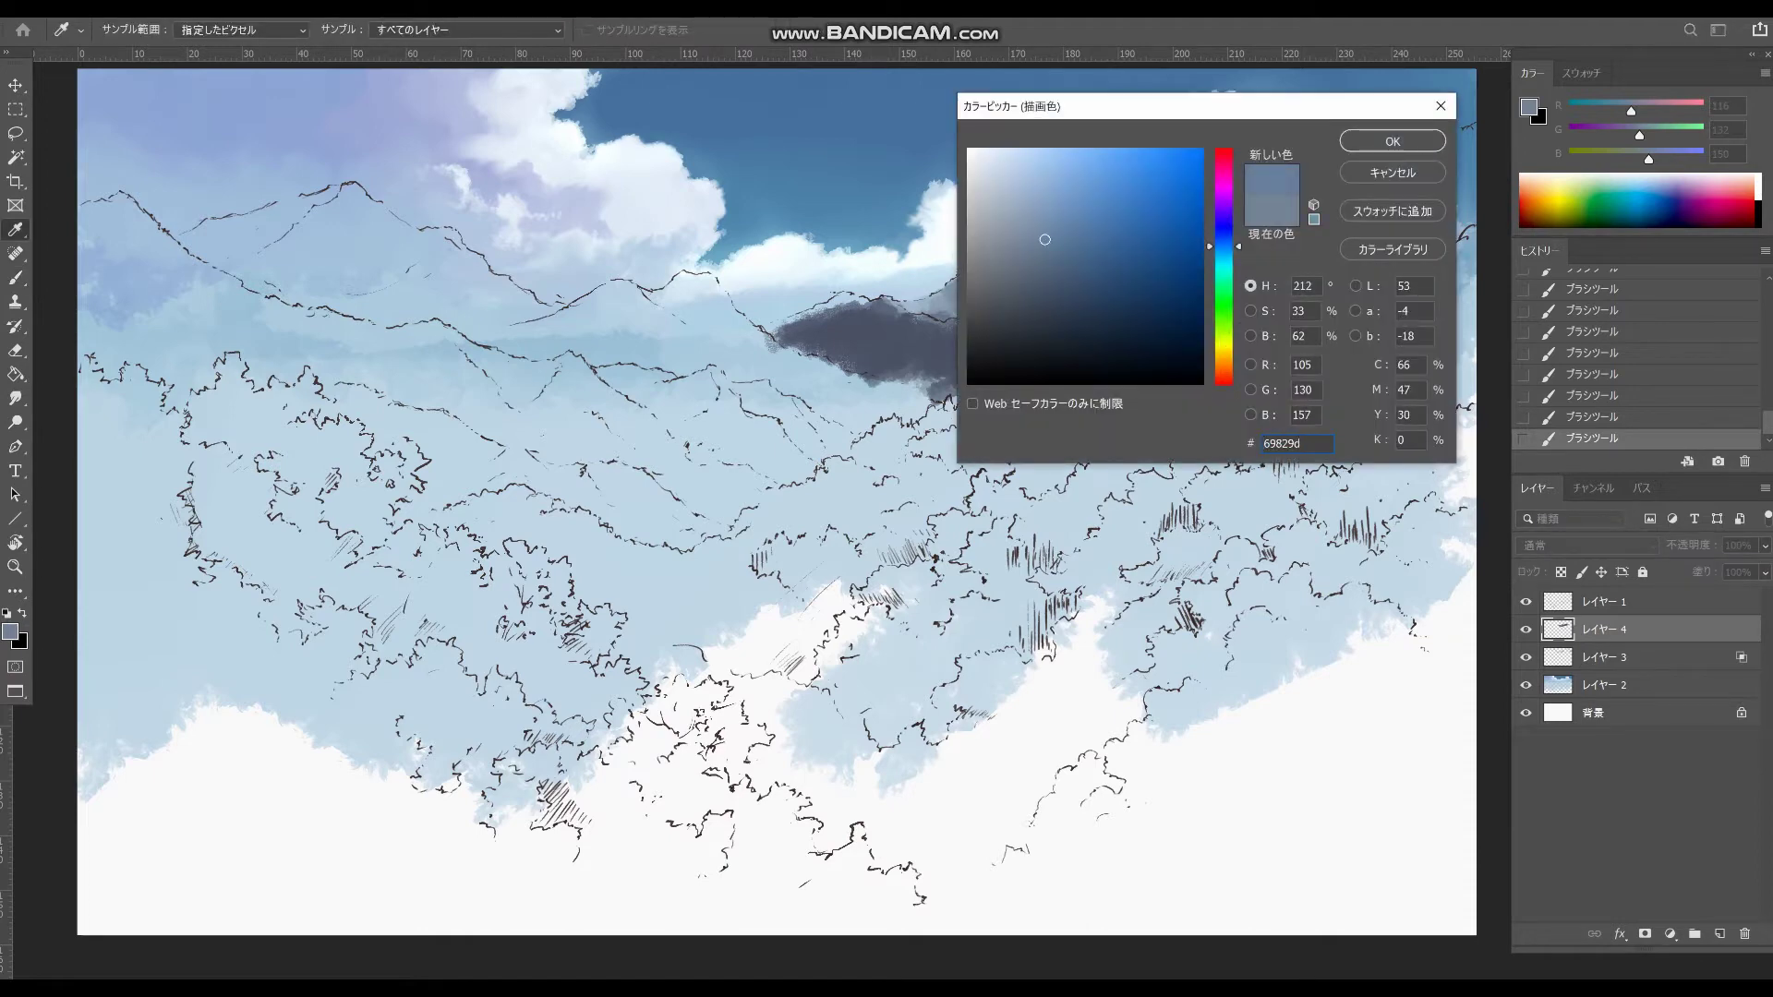
pyautogui.press('Return')
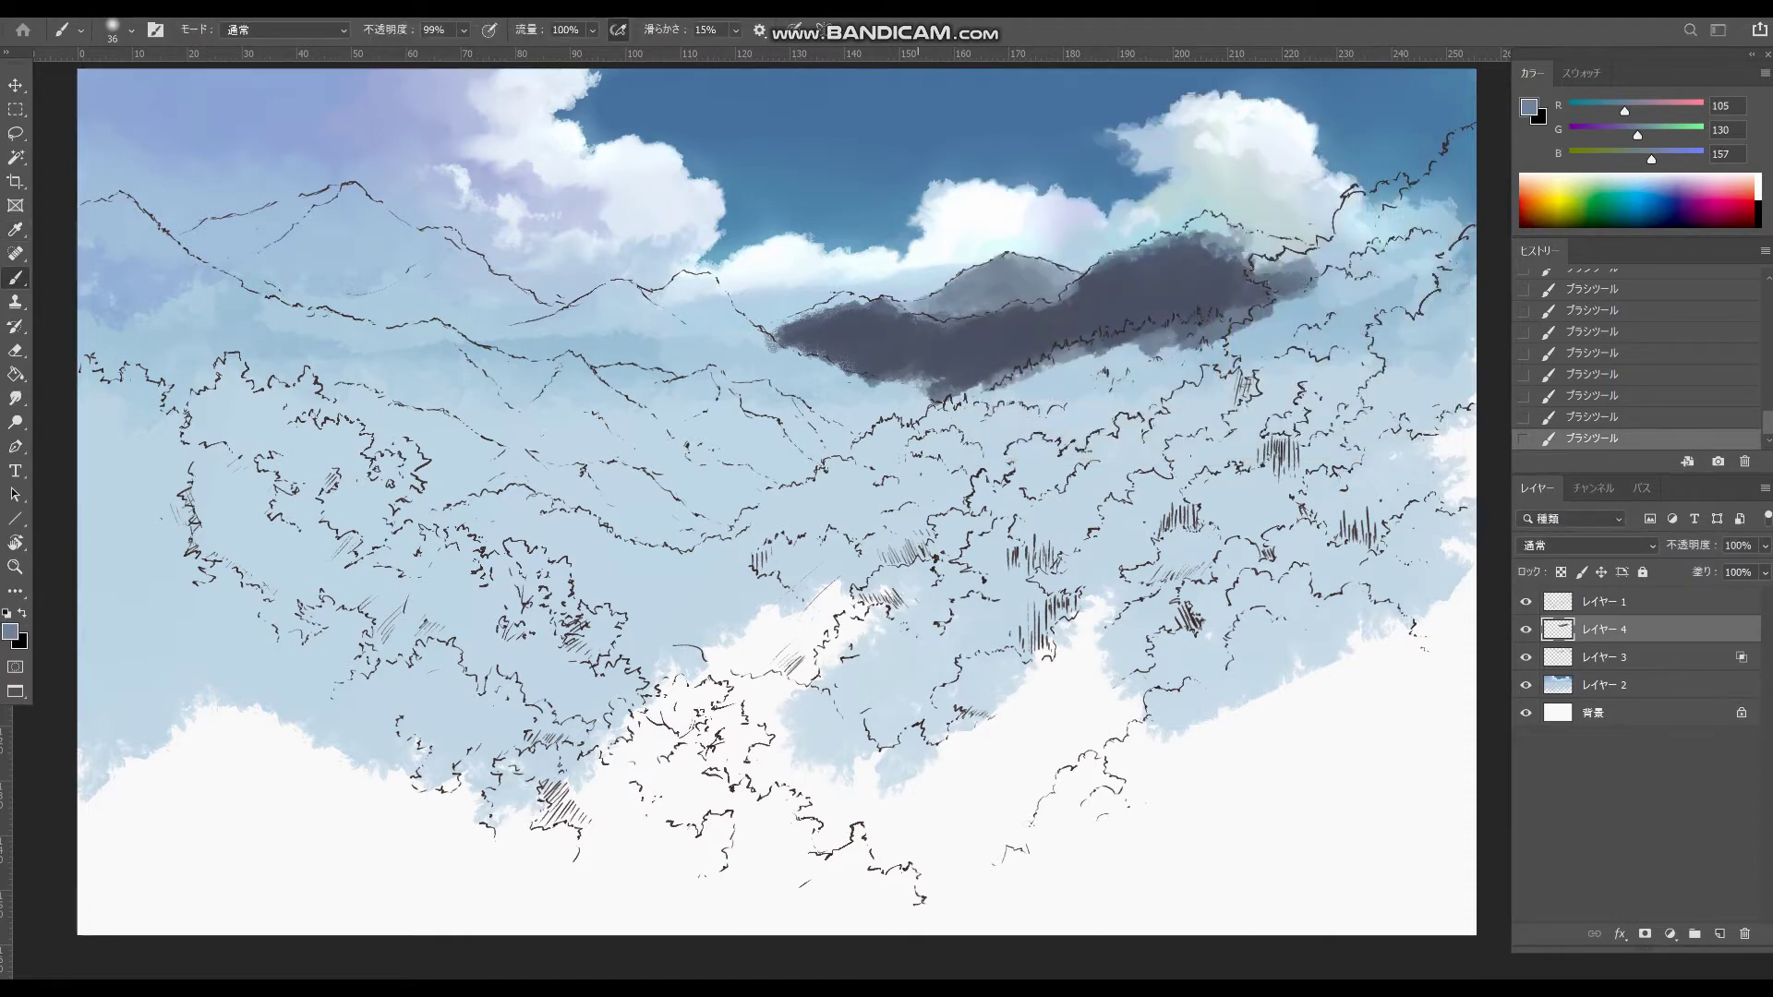
pyautogui.click(10, 631)
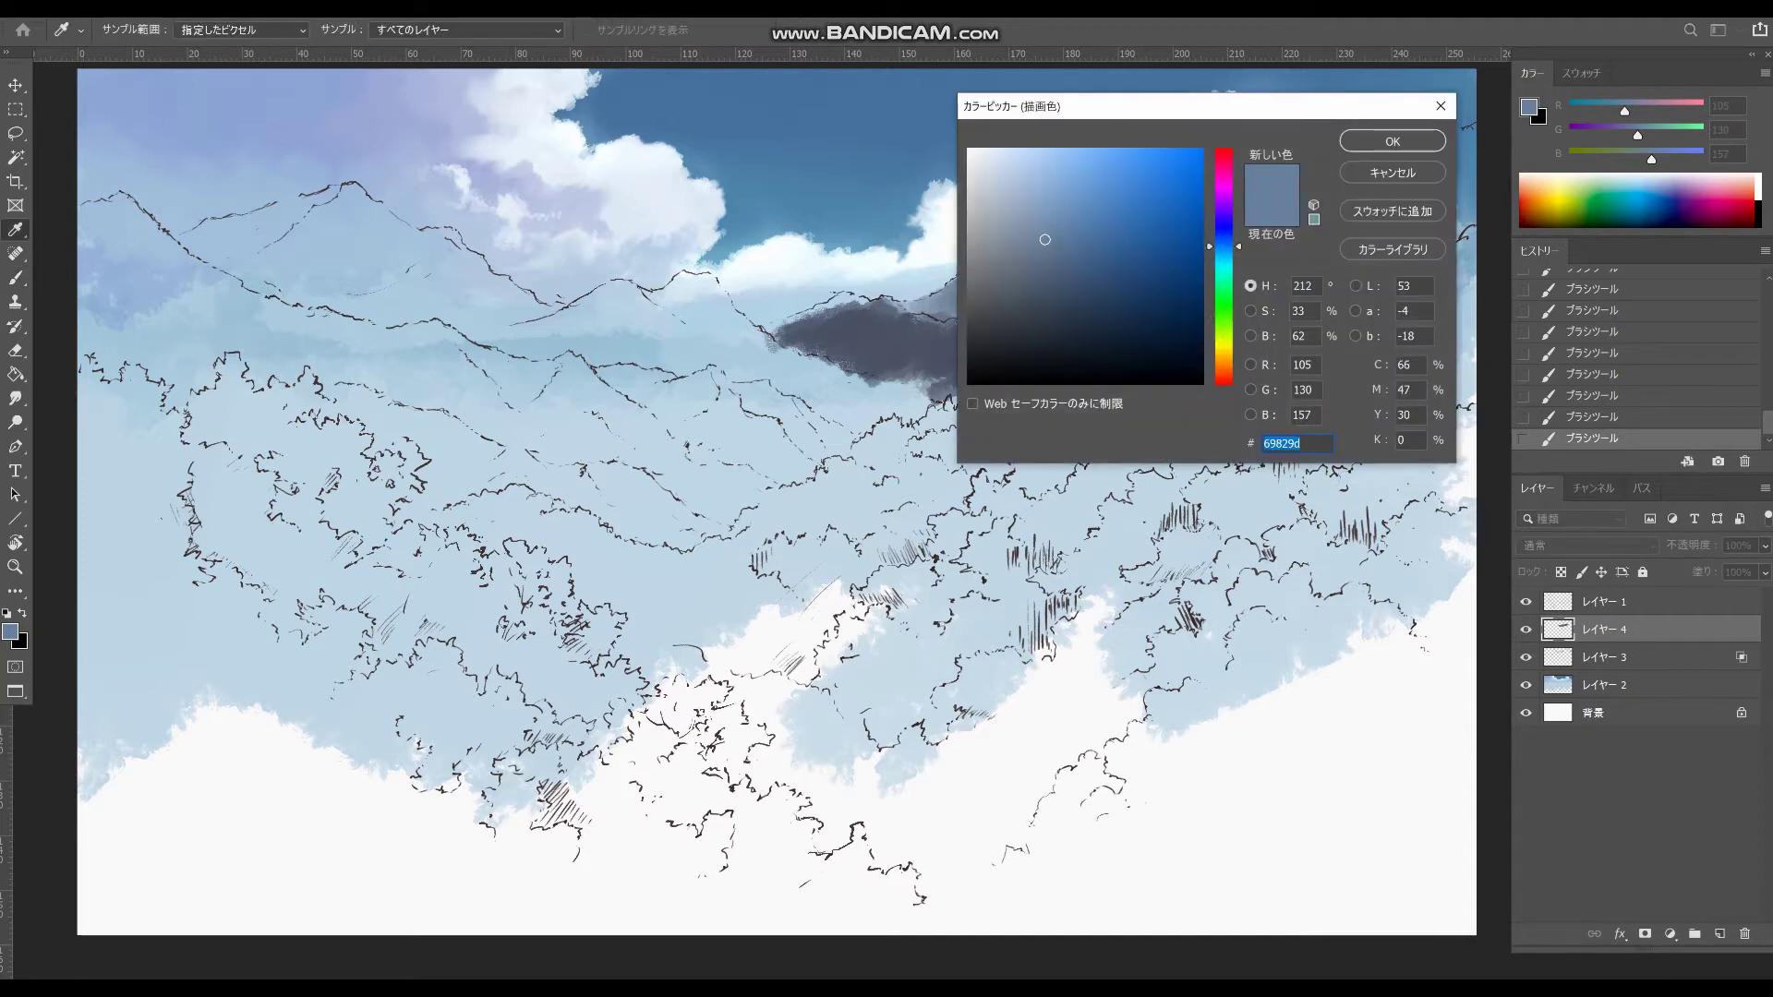
pyautogui.write('698e9d')
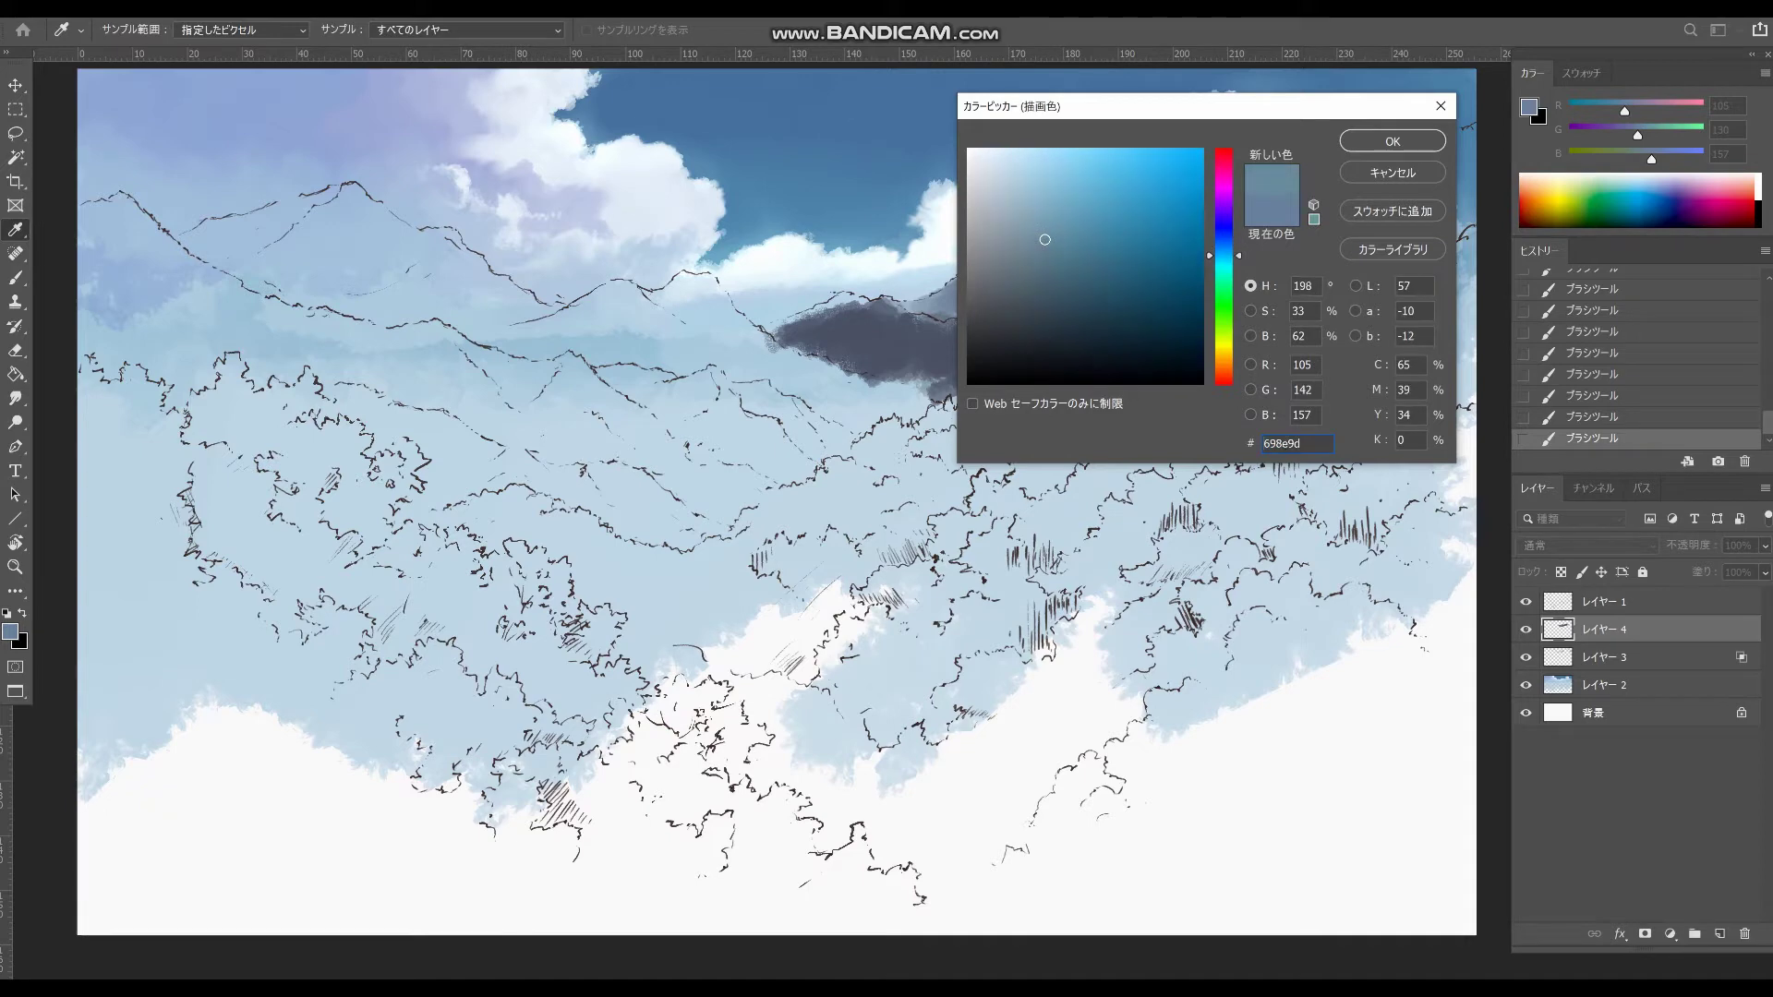
pyautogui.moveTo(1044, 239); pyautogui.dragTo(1047, 262)
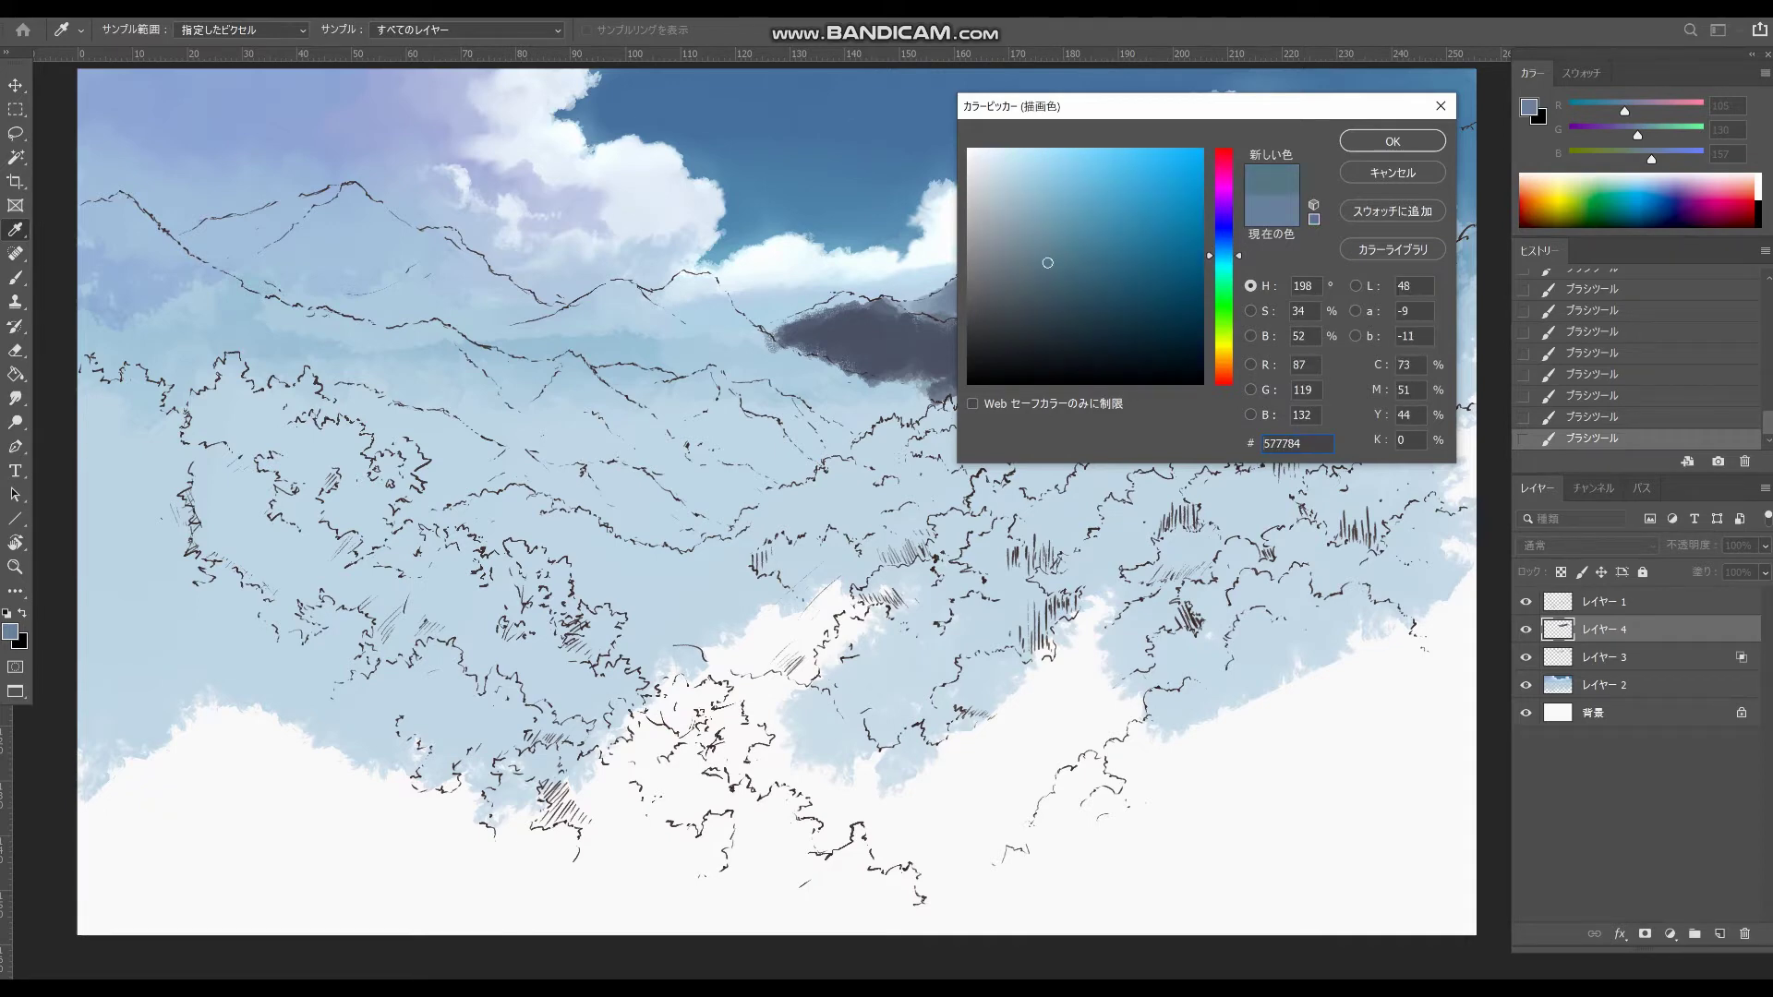
pyautogui.press('Return')
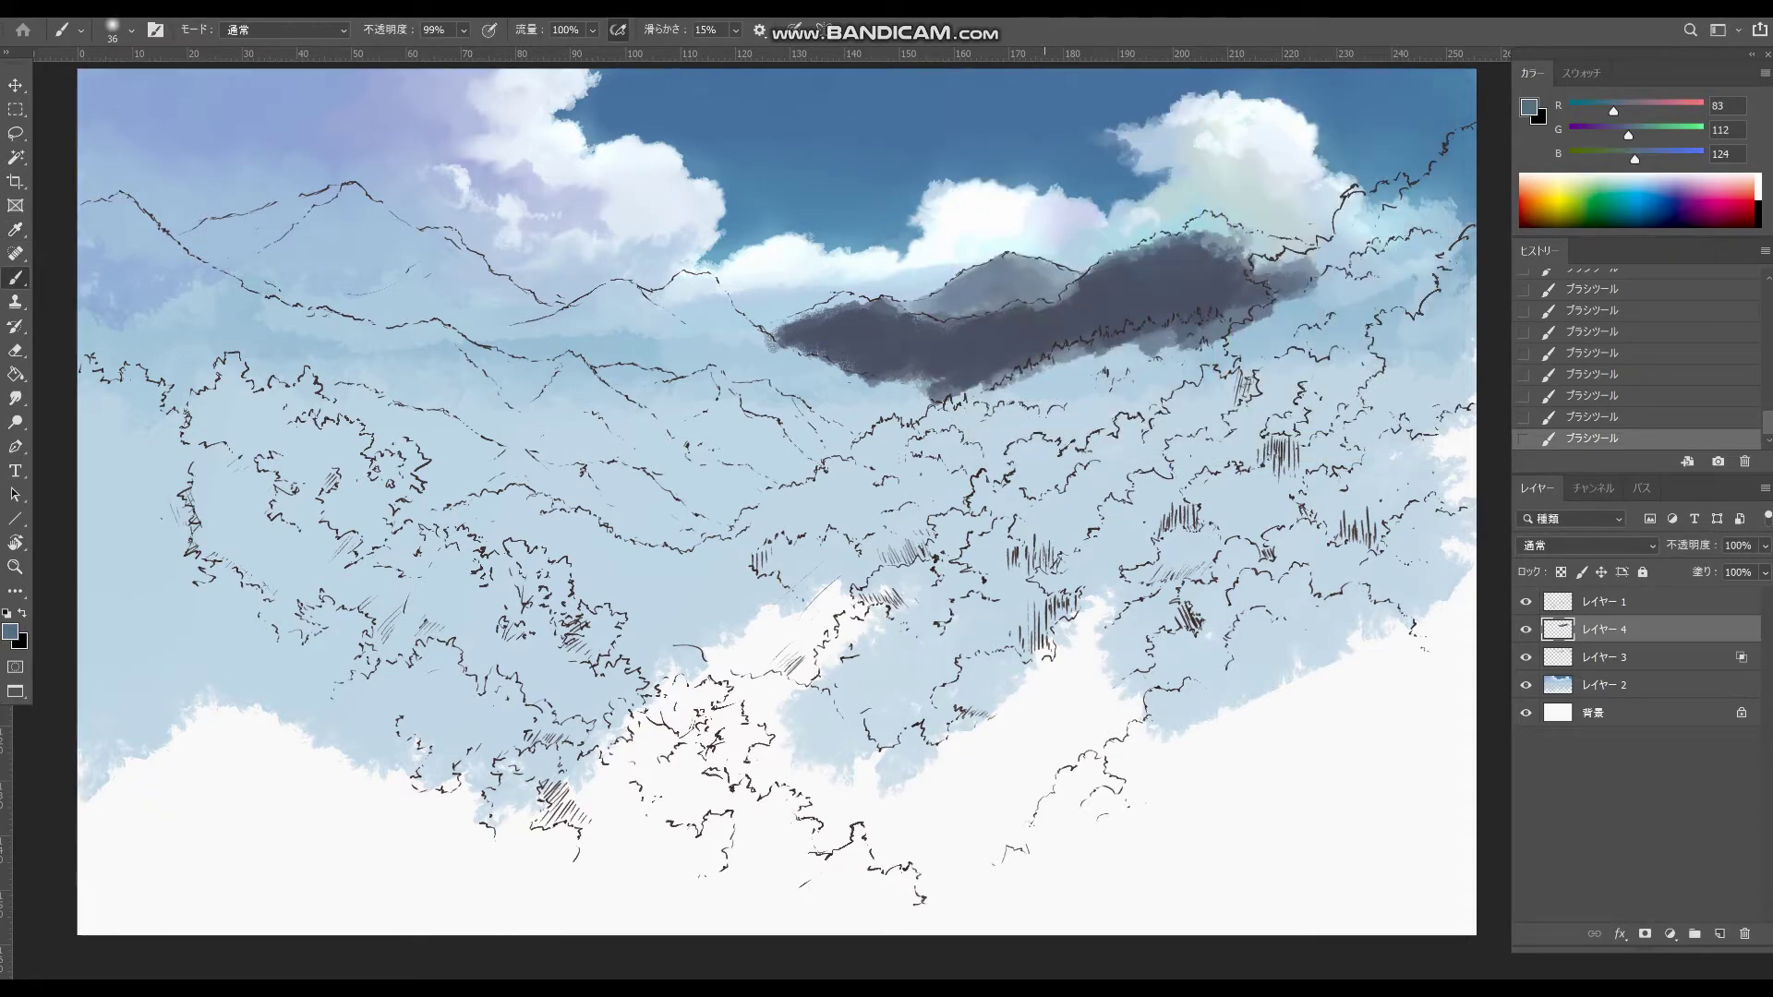
pyautogui.moveTo(1027, 270); pyautogui.dragTo(1003, 268)
# - Sample the peak's colour and adjust the foreground to a greyer teal (R 110, G 126, B 134)
pyautogui.keyDown('alt'); pyautogui.click(1038, 298); pyautogui.keyUp('alt')
pyautogui.keyDown('alt'); pyautogui.click(1025, 298); pyautogui.keyUp('alt')
pyautogui.click(11, 631)
pyautogui.moveTo(1027, 262); pyautogui.dragTo(1010, 261)
pyautogui.click(1381, 141)
pyautogui.press('Return')
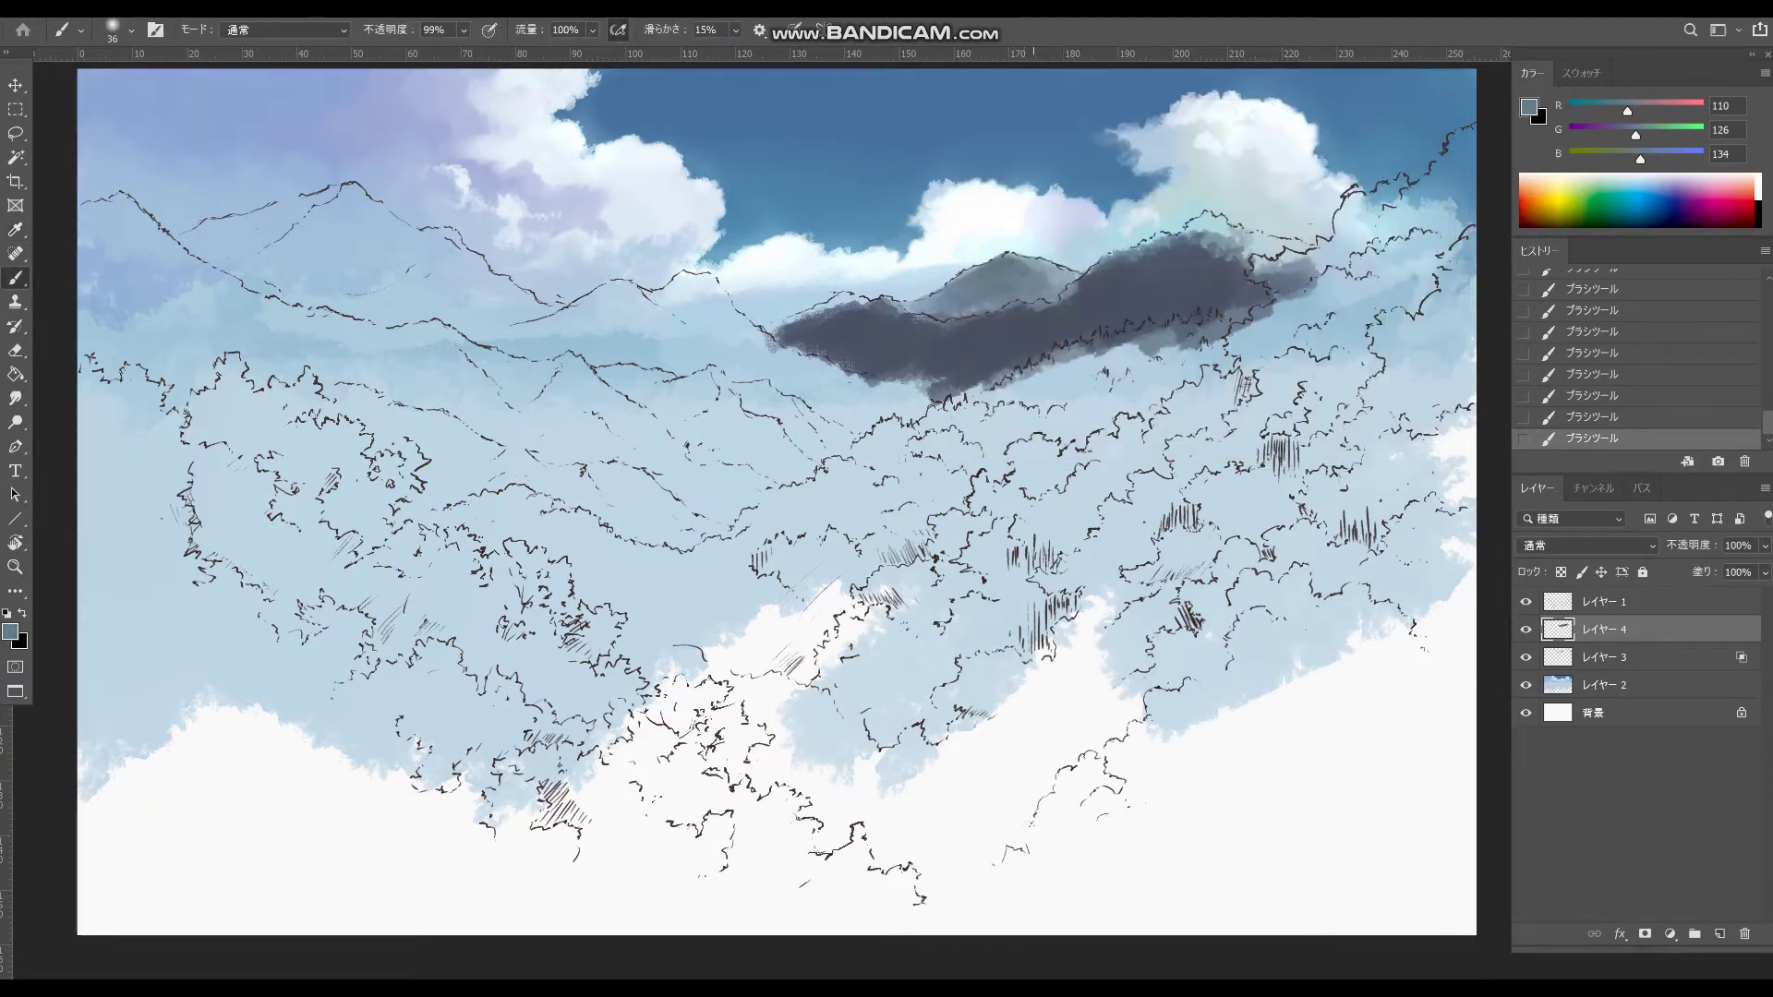
# - Set the foreground colour to a neutral blue-grey (R 123, G 126, B 136) and brush it over the lighter peak's right slope
pyautogui.click(10, 631)
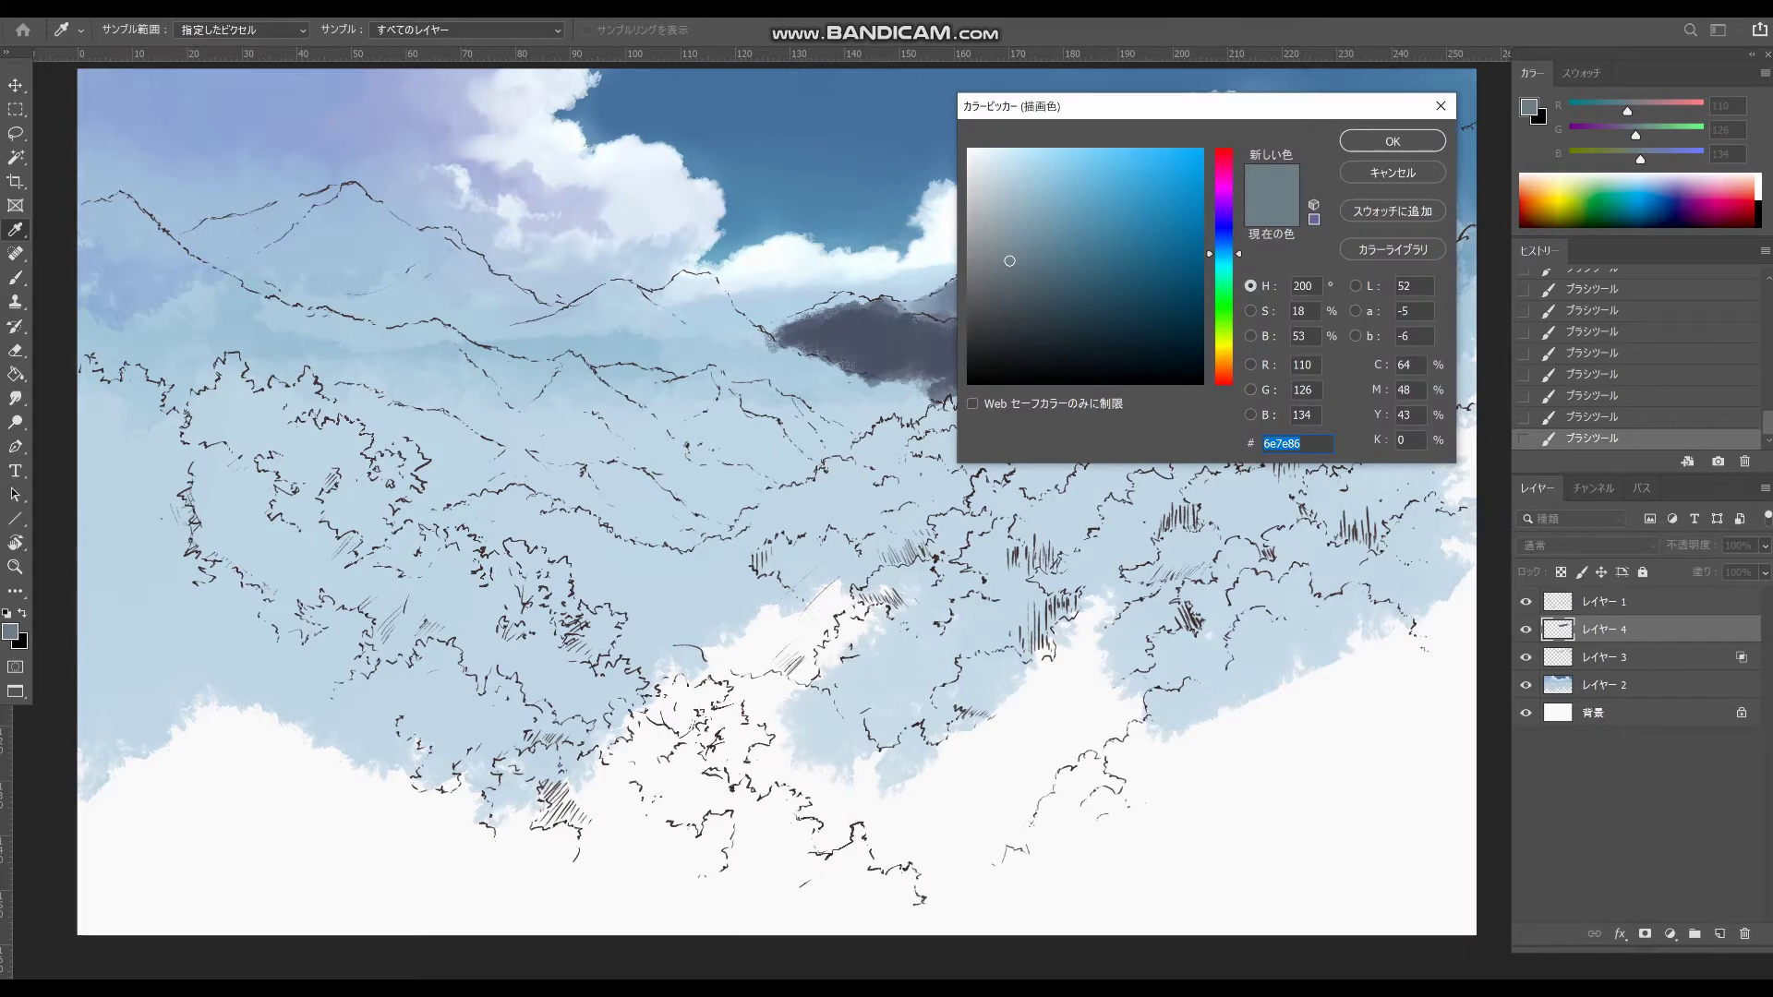
pyautogui.moveTo(1223, 222); pyautogui.dragTo(1223, 212)
pyautogui.moveTo(1009, 260); pyautogui.dragTo(988, 259)
pyautogui.press('Return')
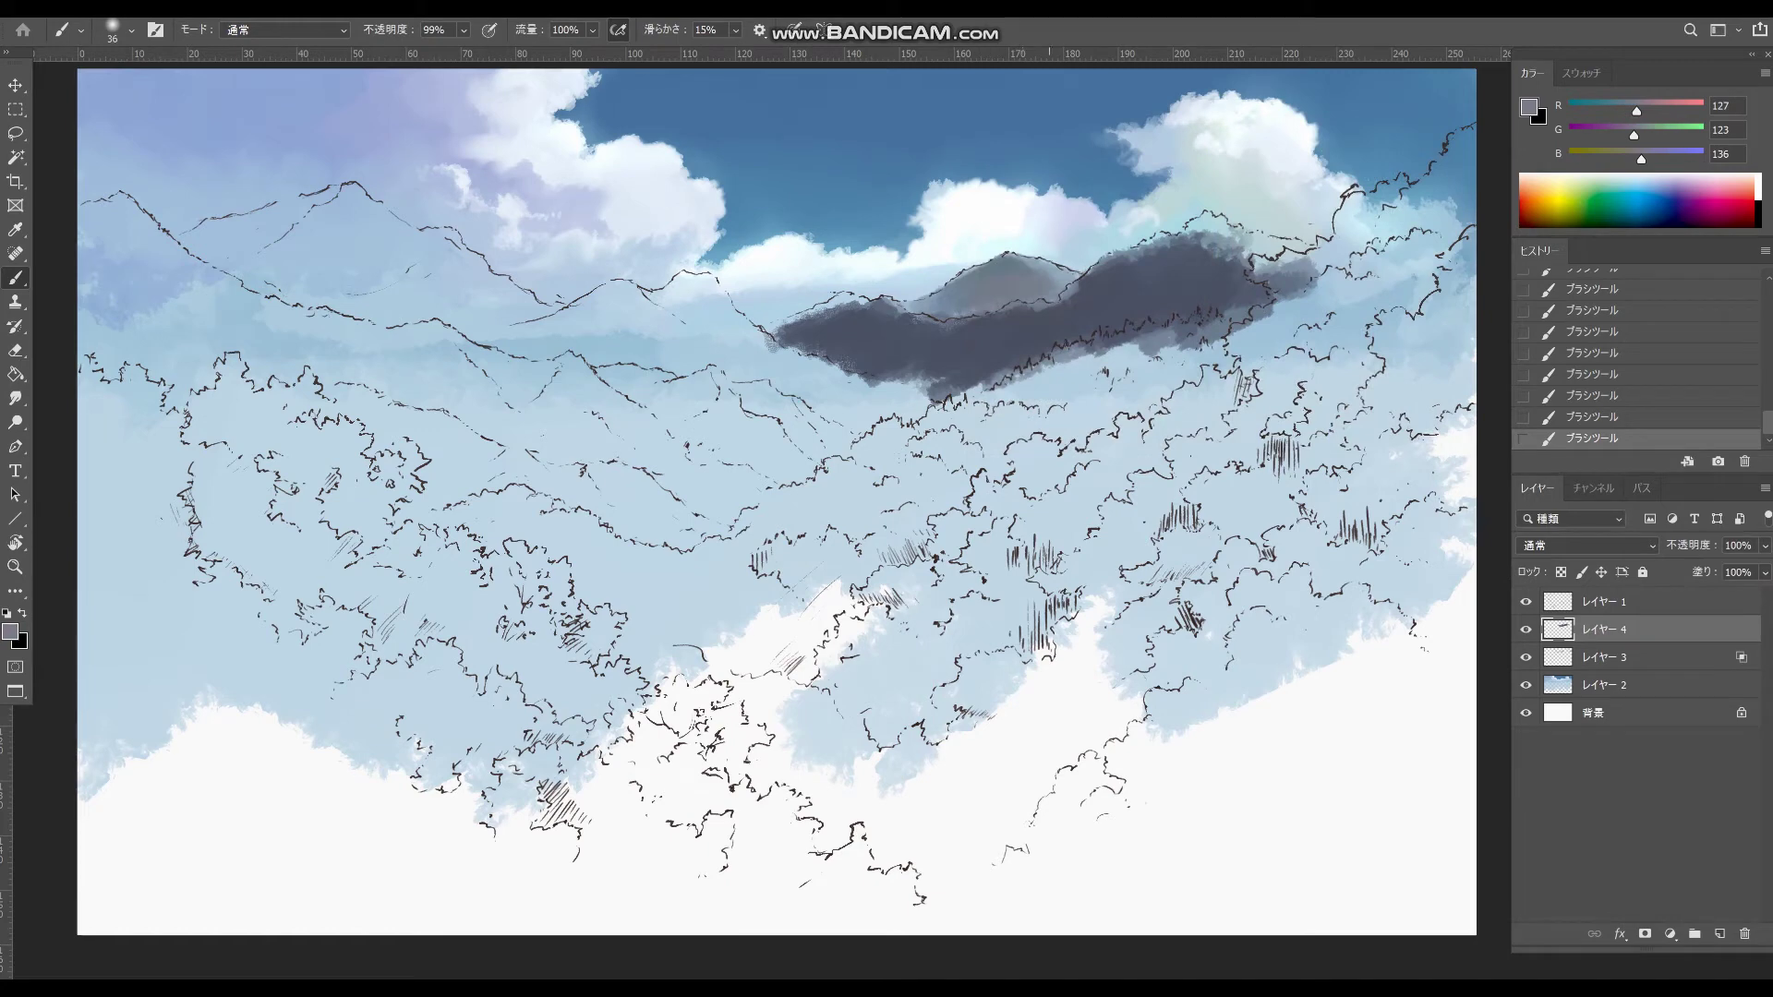
pyautogui.click(11, 631)
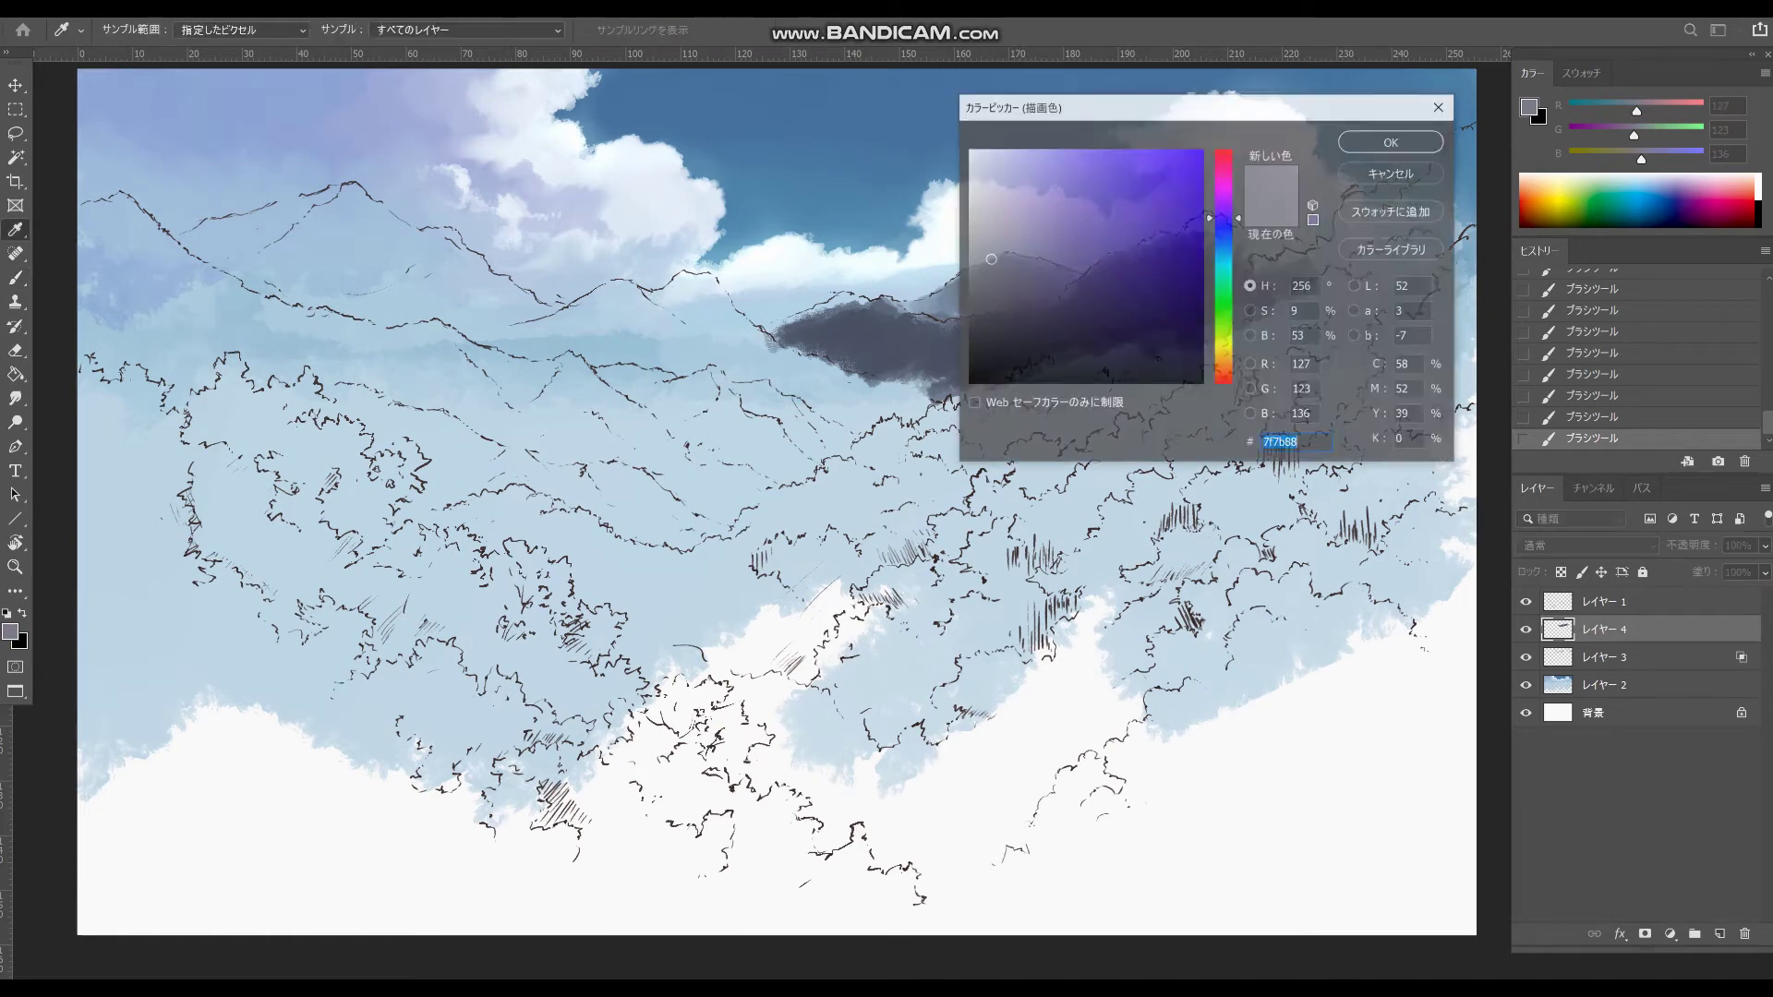
pyautogui.moveTo(1223, 217); pyautogui.dragTo(1224, 236)
pyautogui.press('Return')
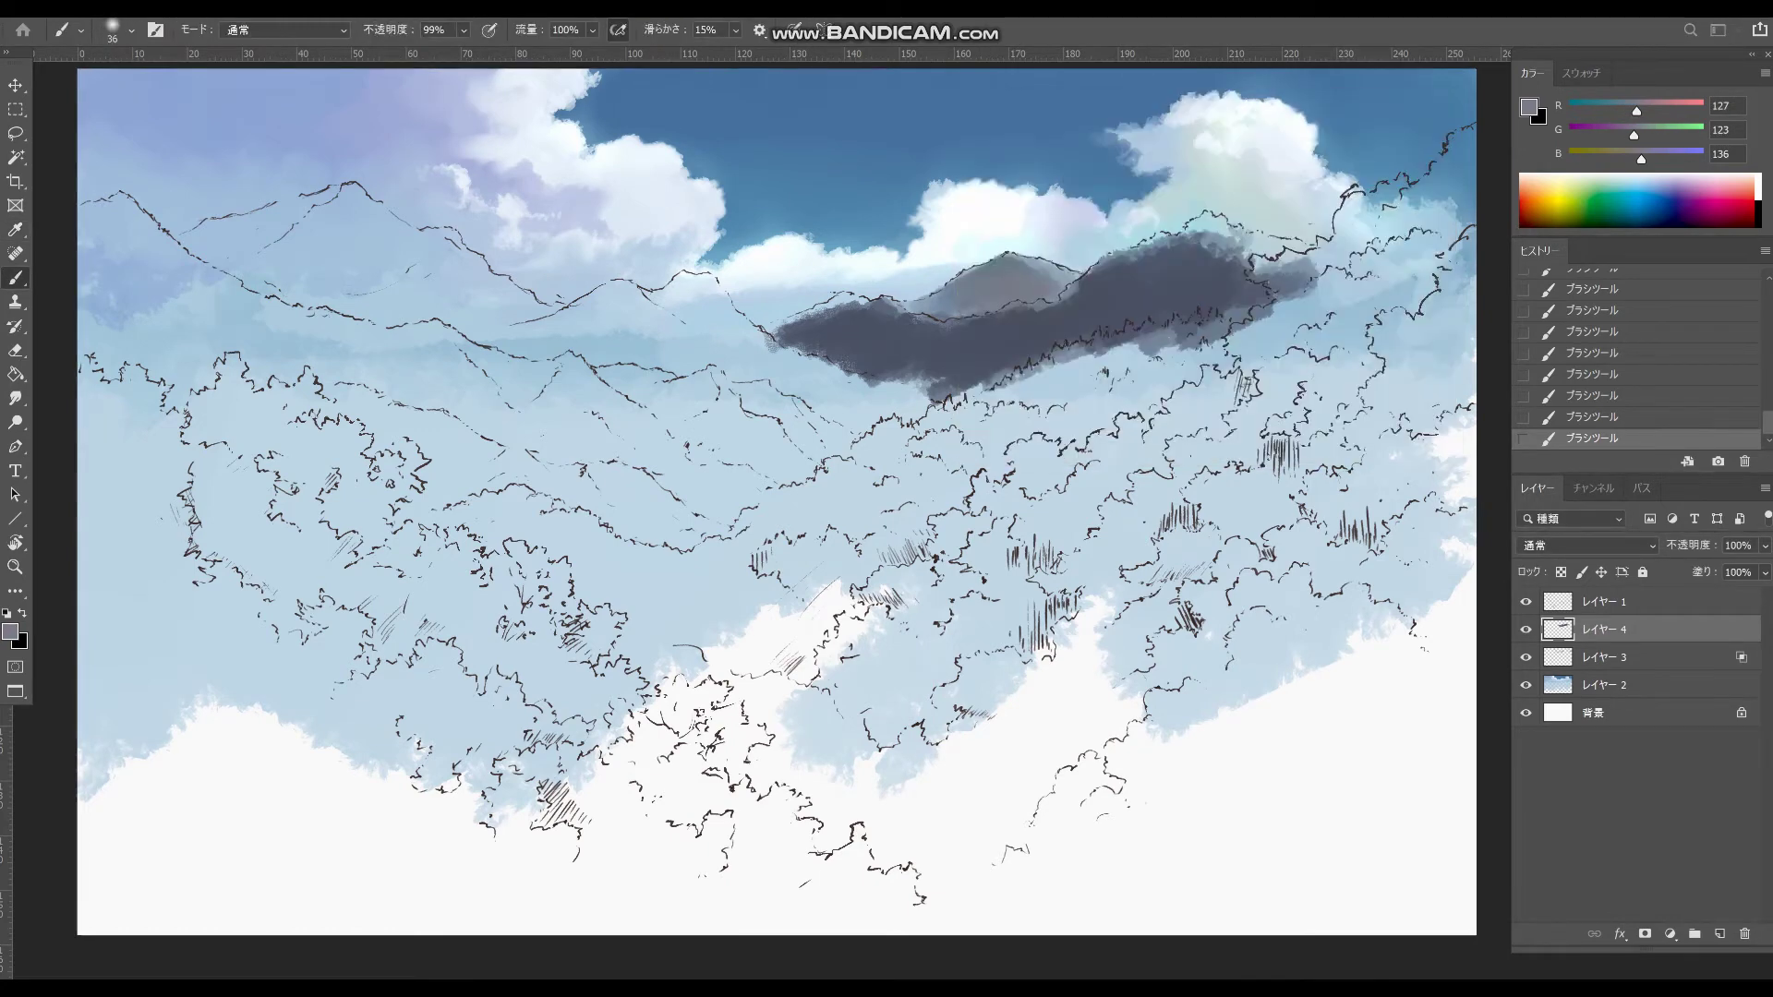
pyautogui.click(10, 631)
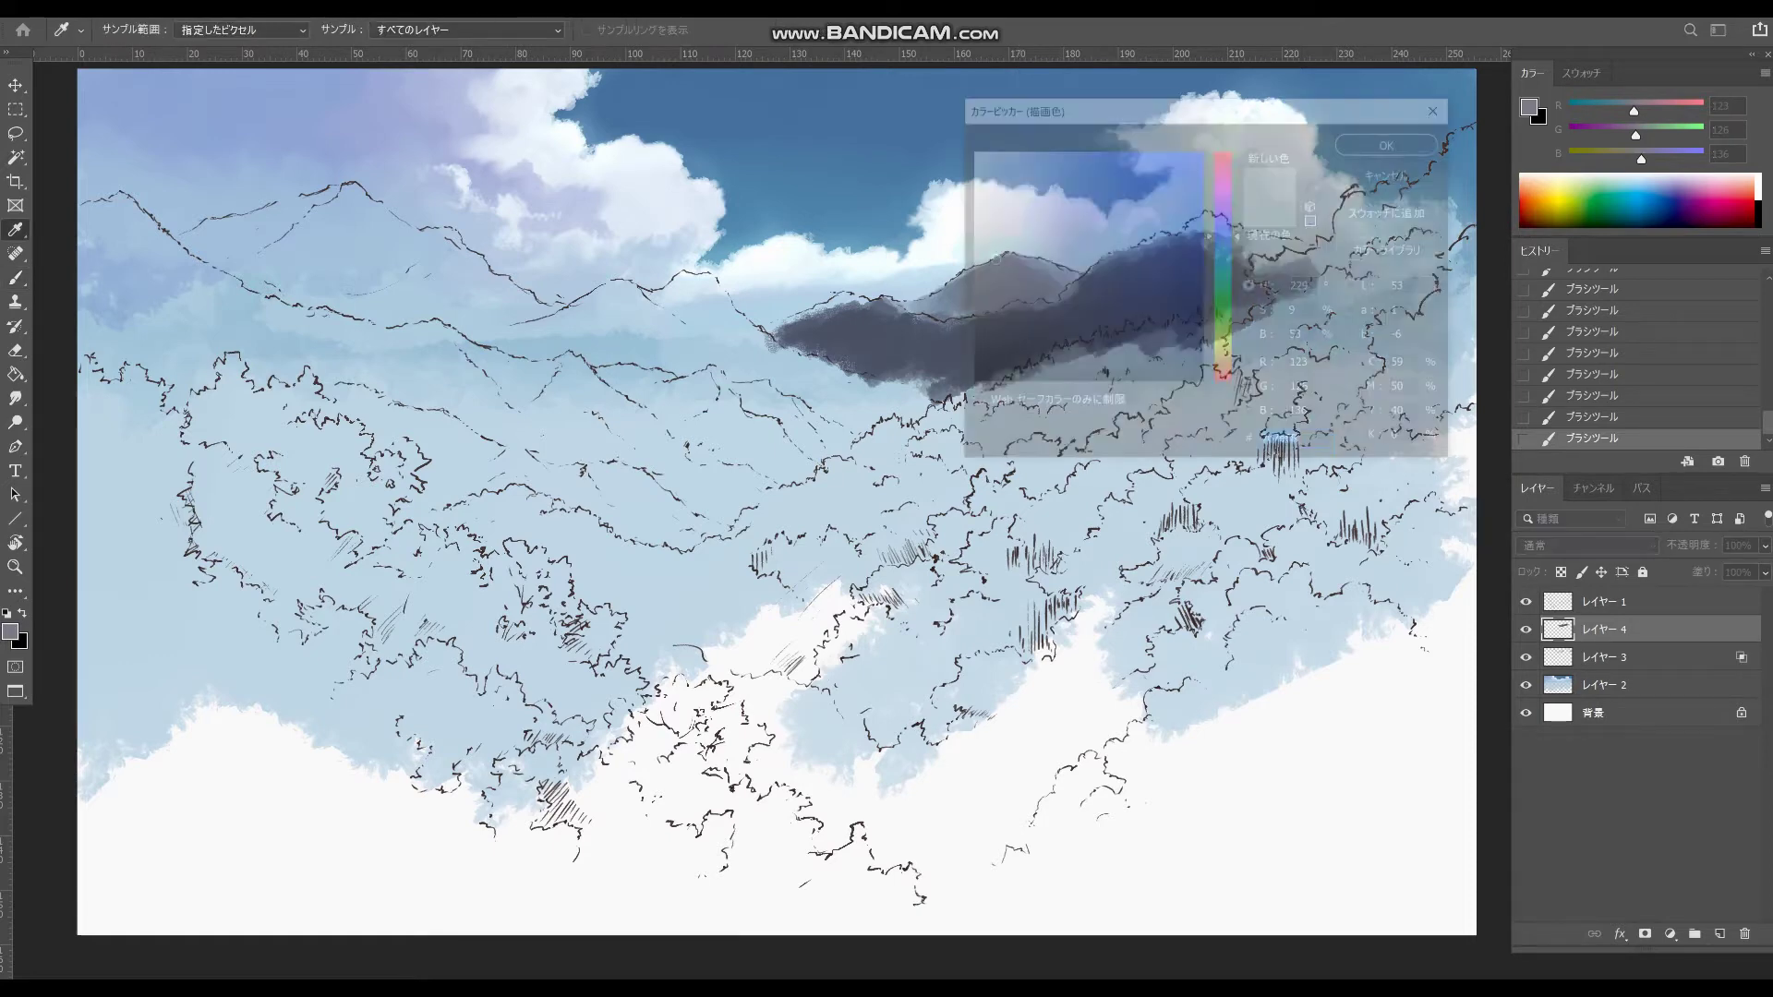
pyautogui.click(1008, 257)
pyautogui.press('Return')
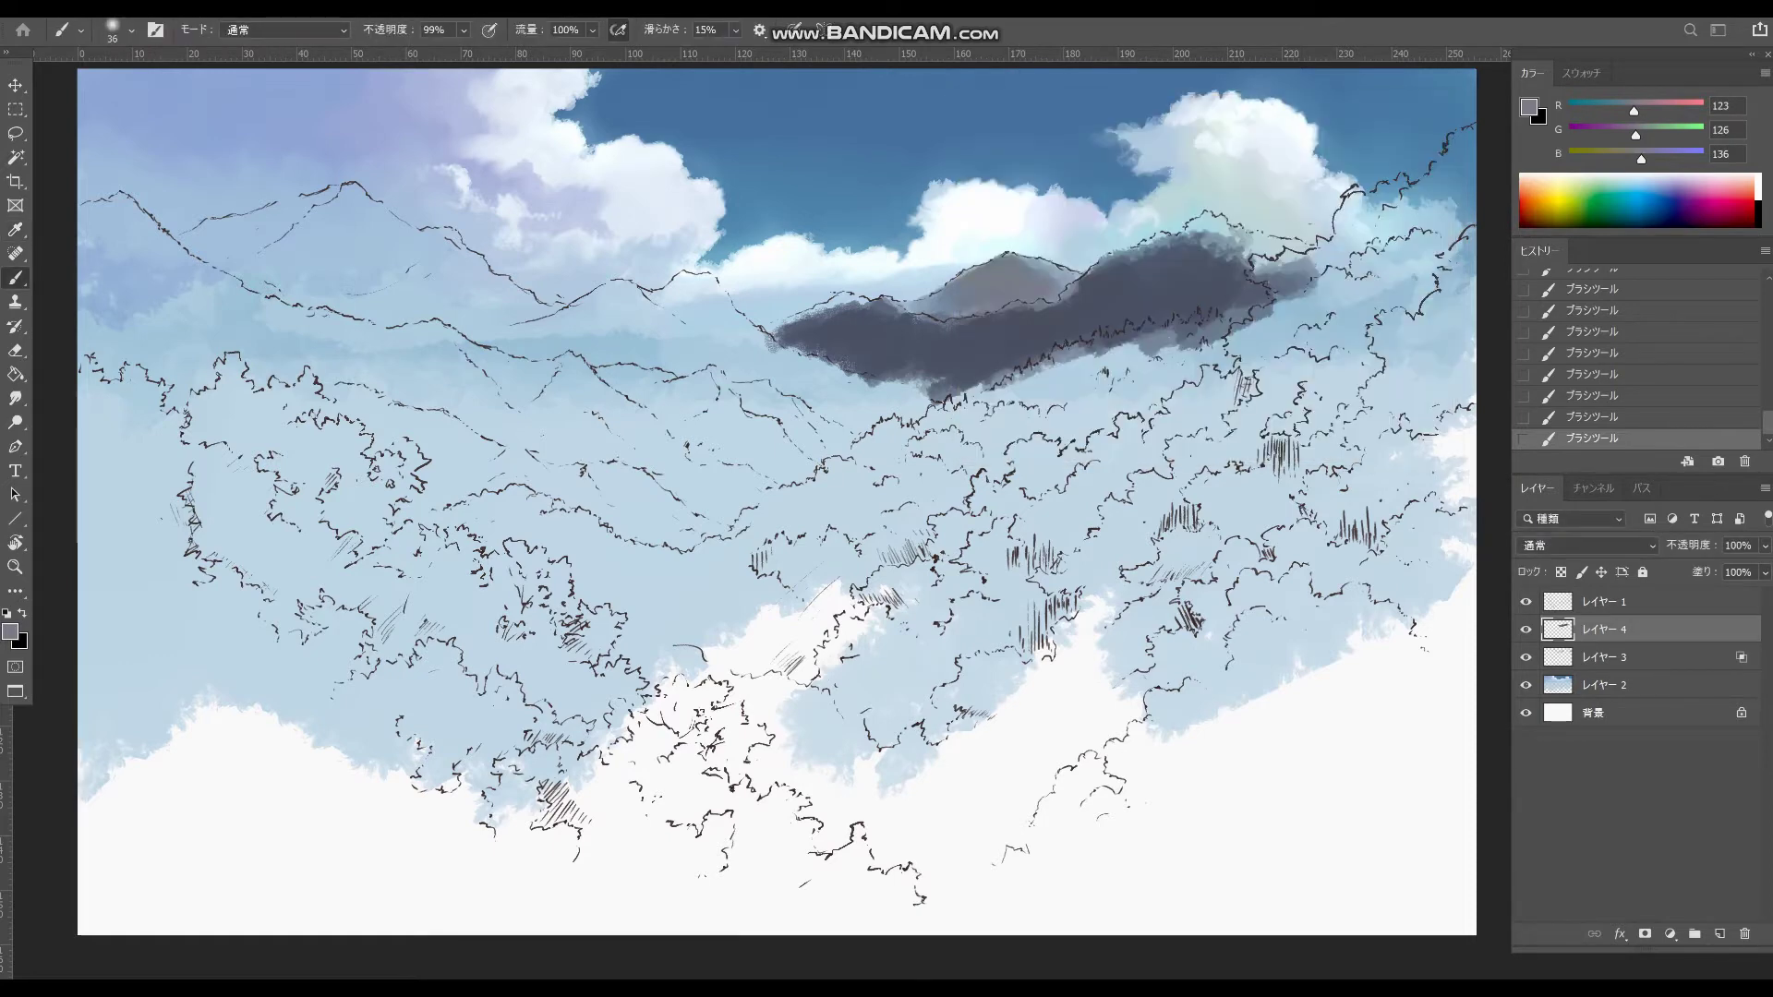
pyautogui.moveTo(1025, 259); pyautogui.dragTo(1071, 282)
# - Sample blue-greys from the mountains, including R 92, G 103, B 122, and lighten the small hill at the dark ridge's left end
pyautogui.keyDown('alt'); pyautogui.click(1072, 282); pyautogui.keyUp('alt')
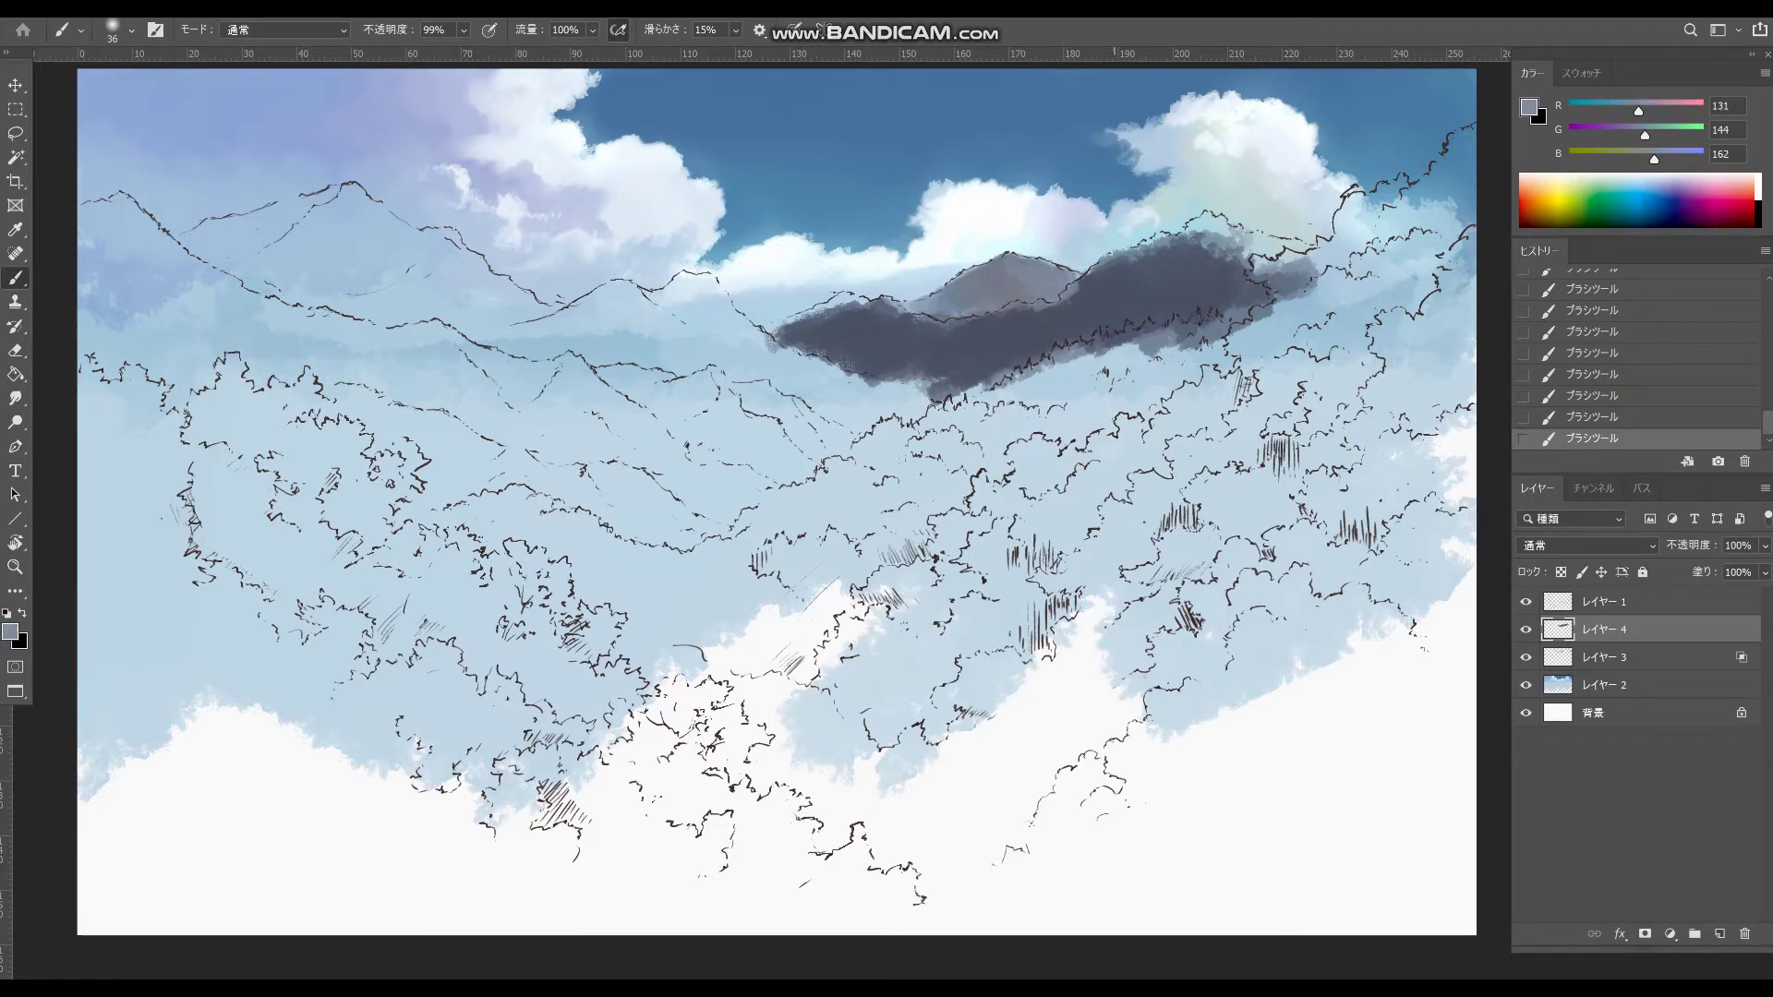
pyautogui.keyDown('alt'); pyautogui.click(1018, 297); pyautogui.keyUp('alt')
pyautogui.keyDown('alt'); pyautogui.click(923, 337); pyautogui.keyUp('alt')
pyautogui.keyDown('alt'); pyautogui.click(868, 333); pyautogui.keyUp('alt')
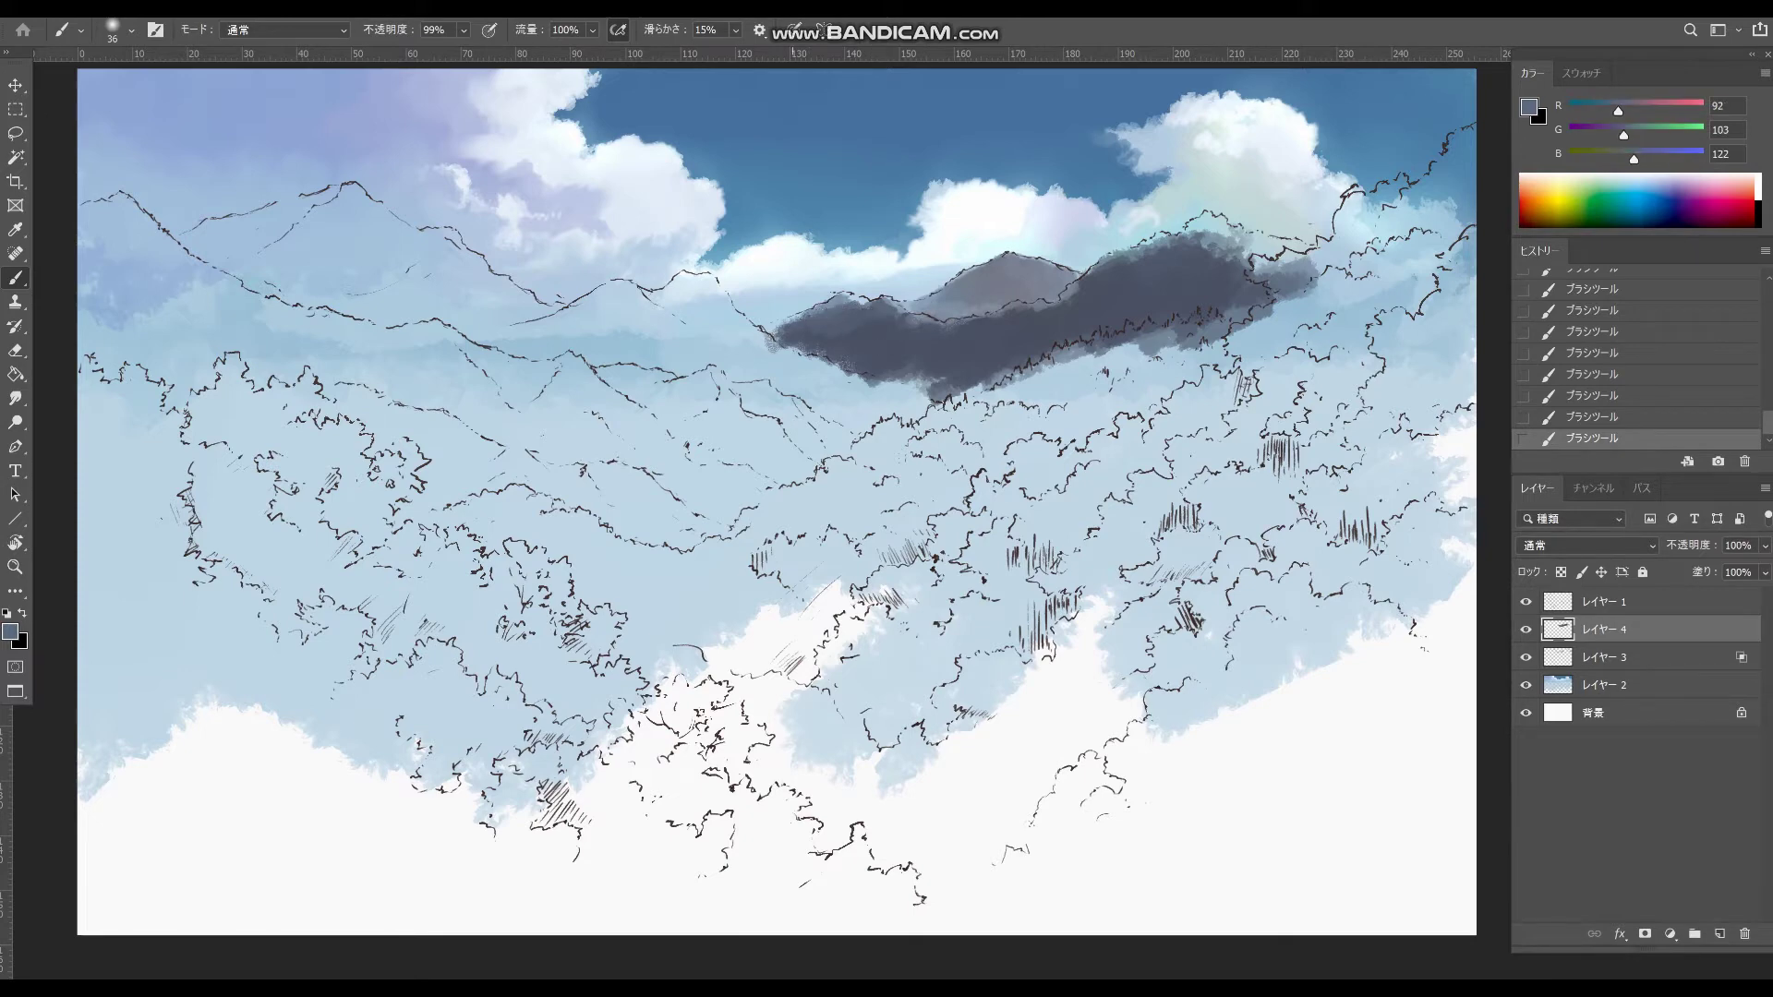
pyautogui.moveTo(782, 326); pyautogui.dragTo(938, 311)
pyautogui.keyDown('alt'); pyautogui.click(868, 312); pyautogui.keyUp('alt')
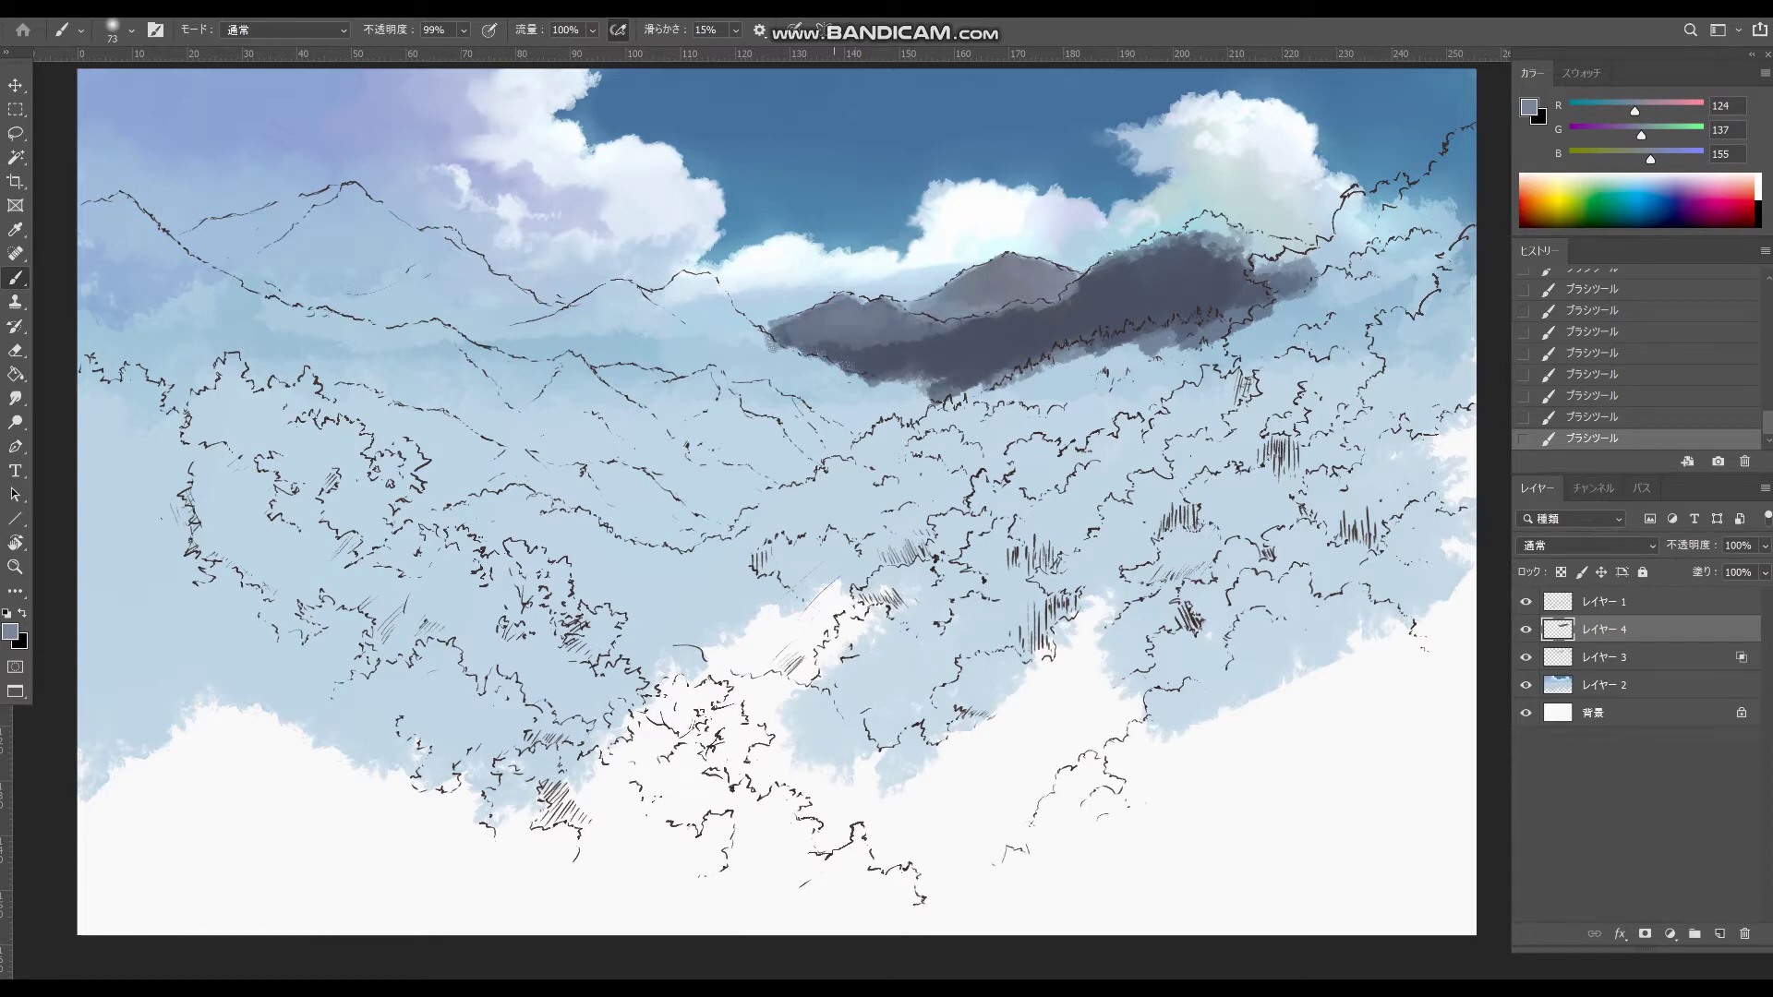
# - Blend mid-tones across the dark ridge with a 73 px brush and rework its middle with the sampled dark colour (R 74, G 80, B 95)
pyautogui.moveTo(835, 334)
pyautogui.mouseDown()
pyautogui.moveTo(1048, 319)
pyautogui.moveTo(1020, 315)
pyautogui.moveTo(1030, 329)
pyautogui.moveTo(1028, 313)
pyautogui.moveTo(1001, 329)
pyautogui.moveTo(1173, 252)
pyautogui.mouseUp()
pyautogui.keyDown('alt'); pyautogui.click(1066, 342); pyautogui.keyUp('alt')
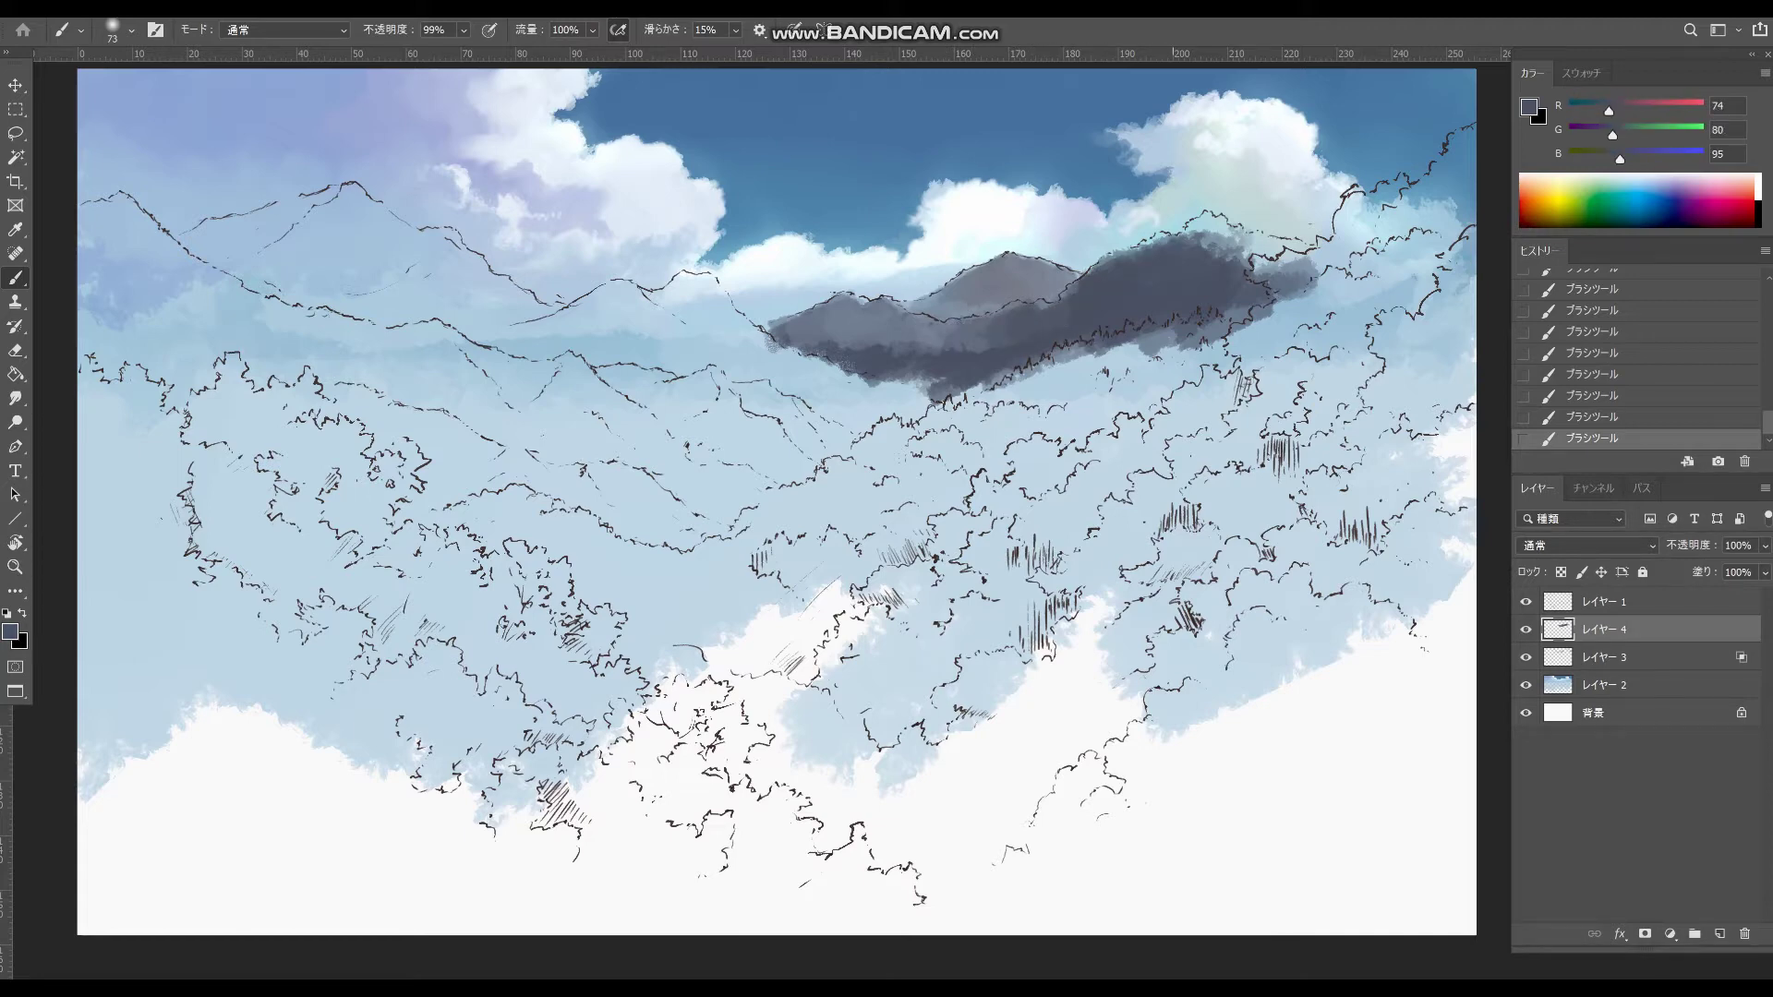
pyautogui.moveTo(1052, 303)
pyautogui.mouseDown()
pyautogui.moveTo(931, 379)
pyautogui.moveTo(960, 337)
pyautogui.moveTo(1033, 347)
pyautogui.mouseUp()
pyautogui.keyDown('alt'); pyautogui.click(1065, 342); pyautogui.keyUp('alt')
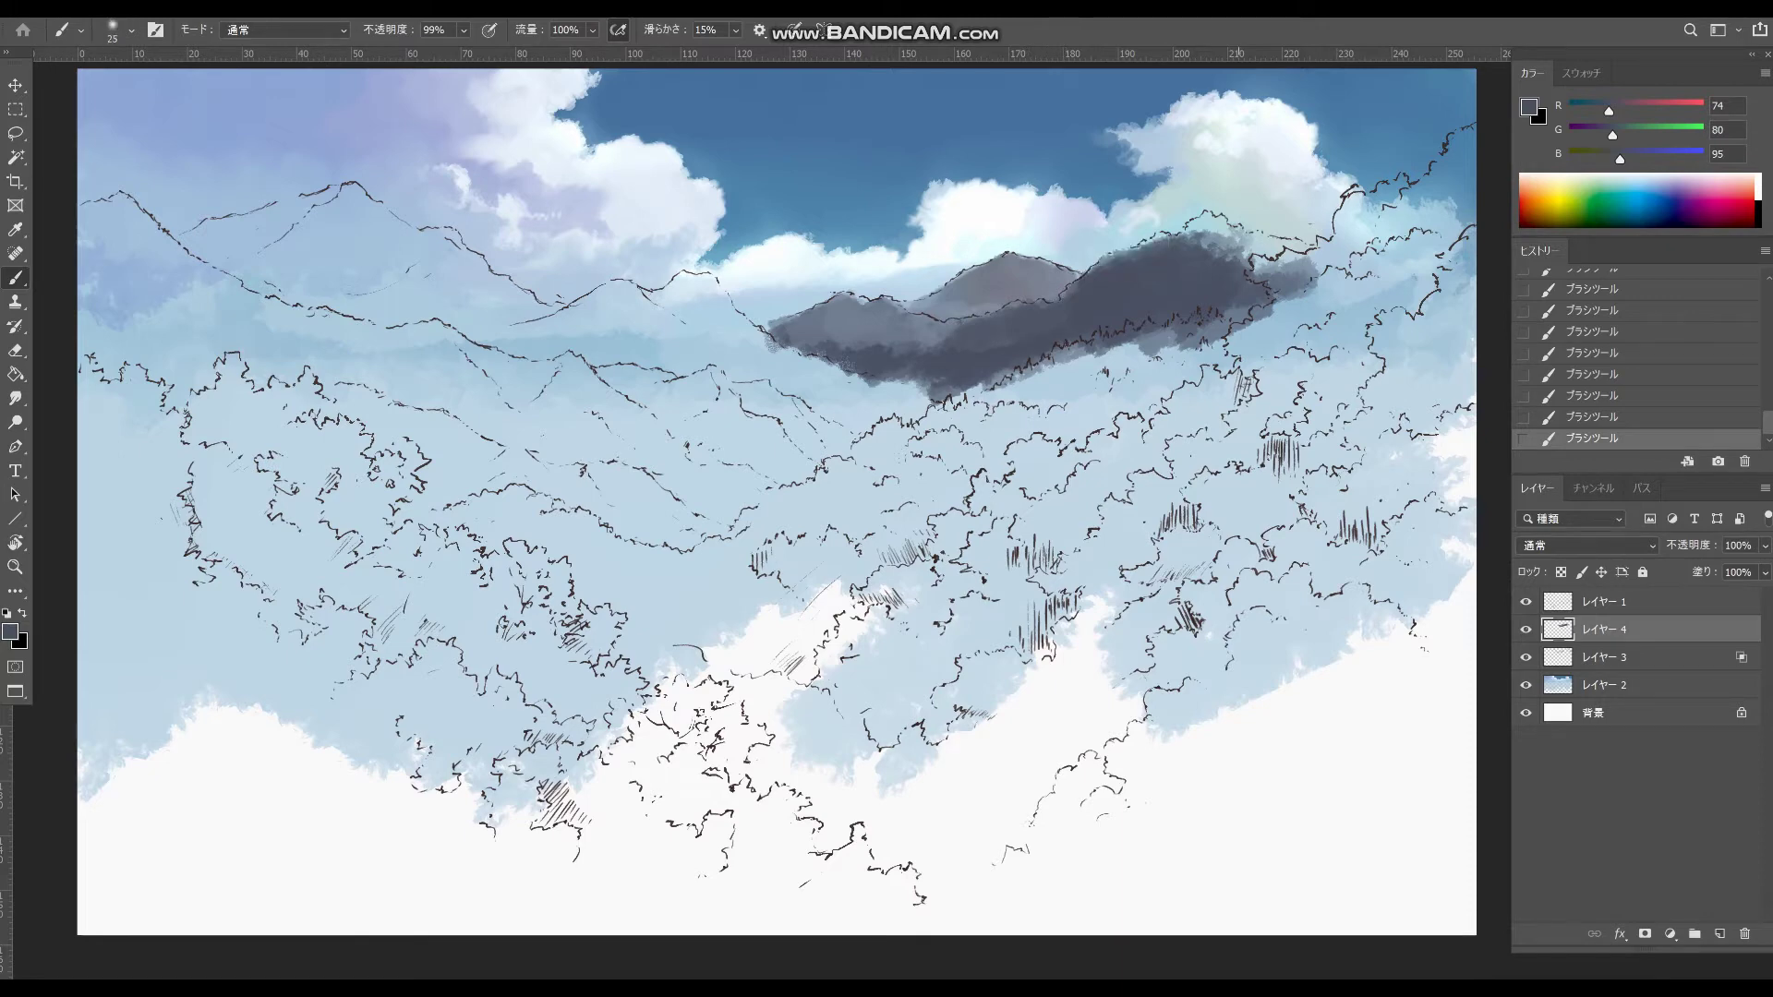
# - Add a new layer above レイヤー 4 and mark the ridge contour in red (R 255, G 80, B 95) with a 25 px brush
pyautogui.hotkey('ctrl', 'shift', 'alt', 'n')
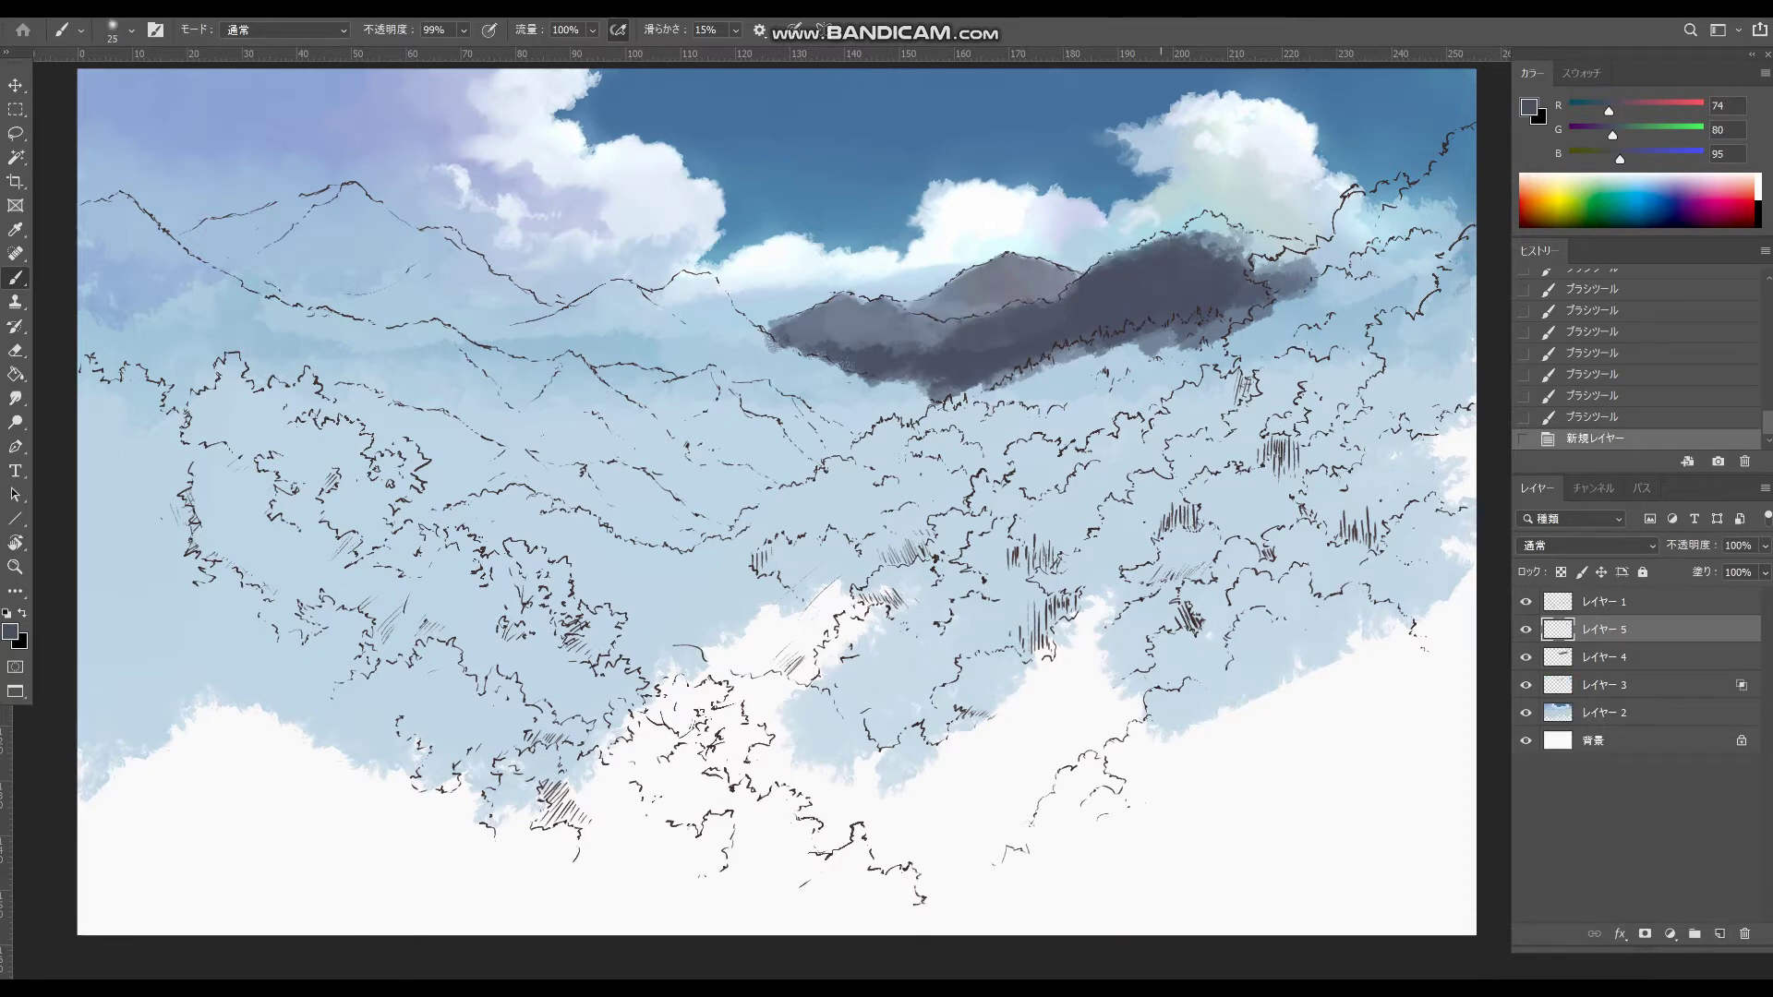
pyautogui.moveTo(1608, 111); pyautogui.dragTo(1702, 111)
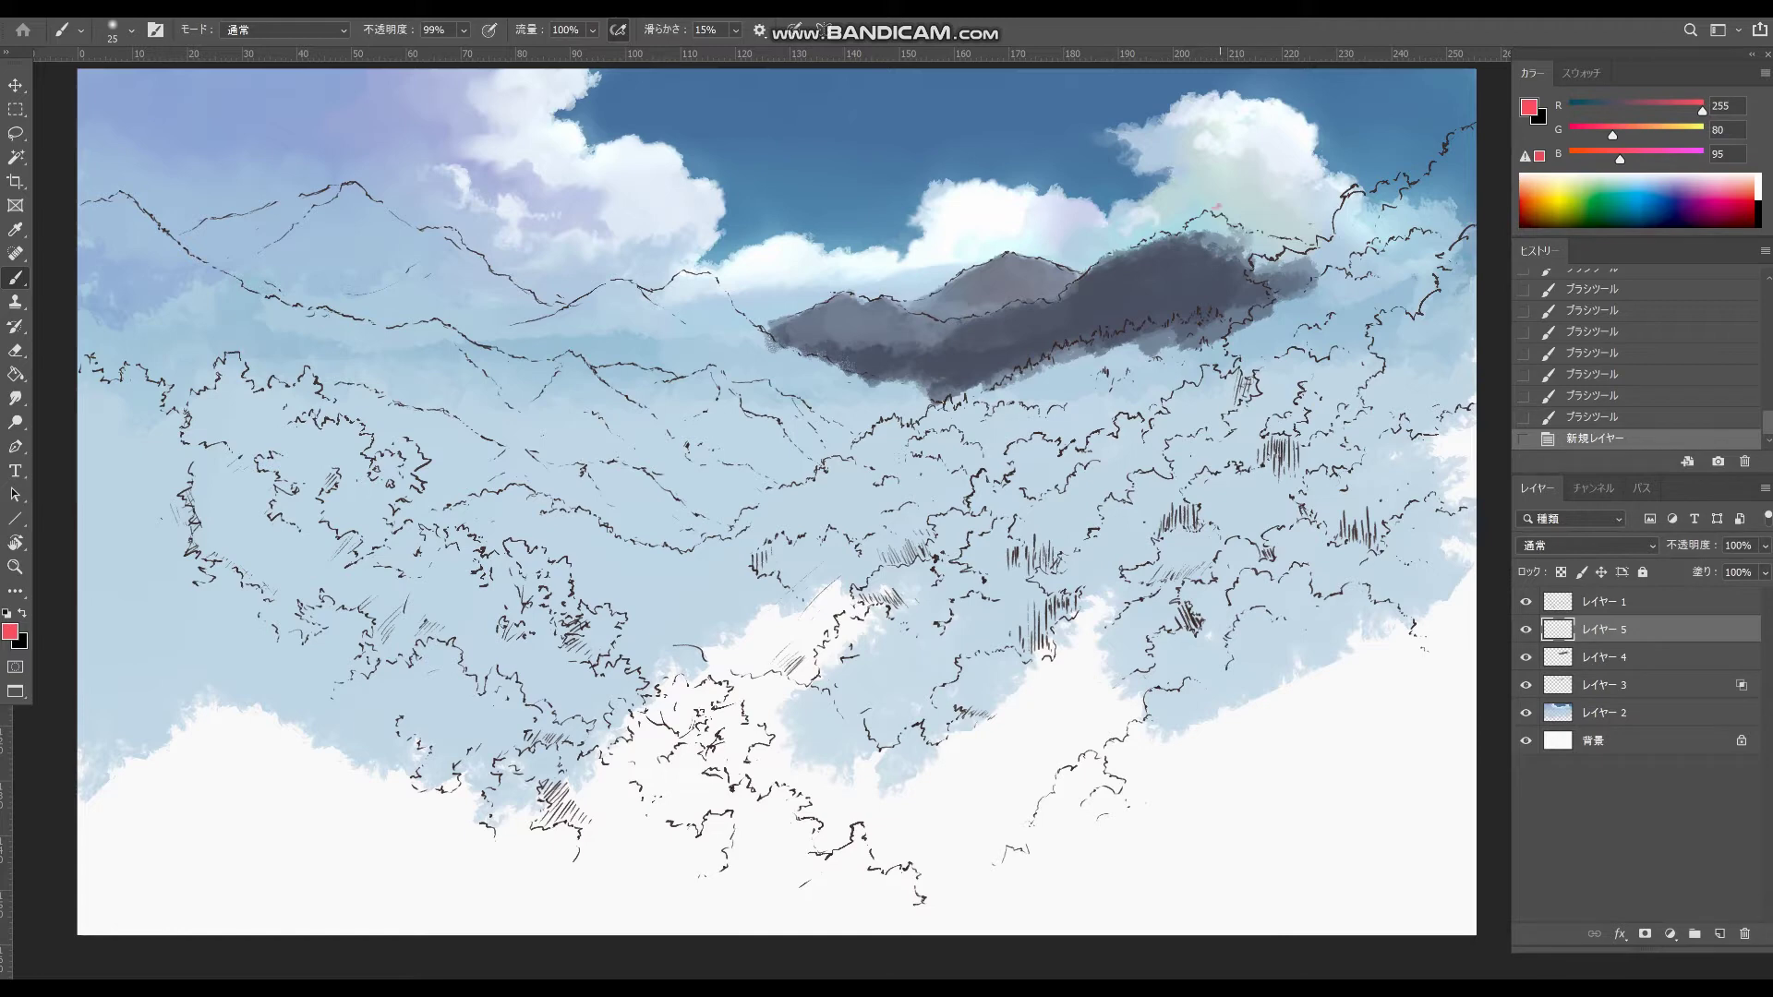
pyautogui.moveTo(1218, 206)
pyautogui.mouseDown()
pyautogui.moveTo(1062, 294)
pyautogui.moveTo(915, 314)
pyautogui.moveTo(968, 282)
pyautogui.moveTo(972, 305)
pyautogui.moveTo(920, 317)
pyautogui.mouseUp()
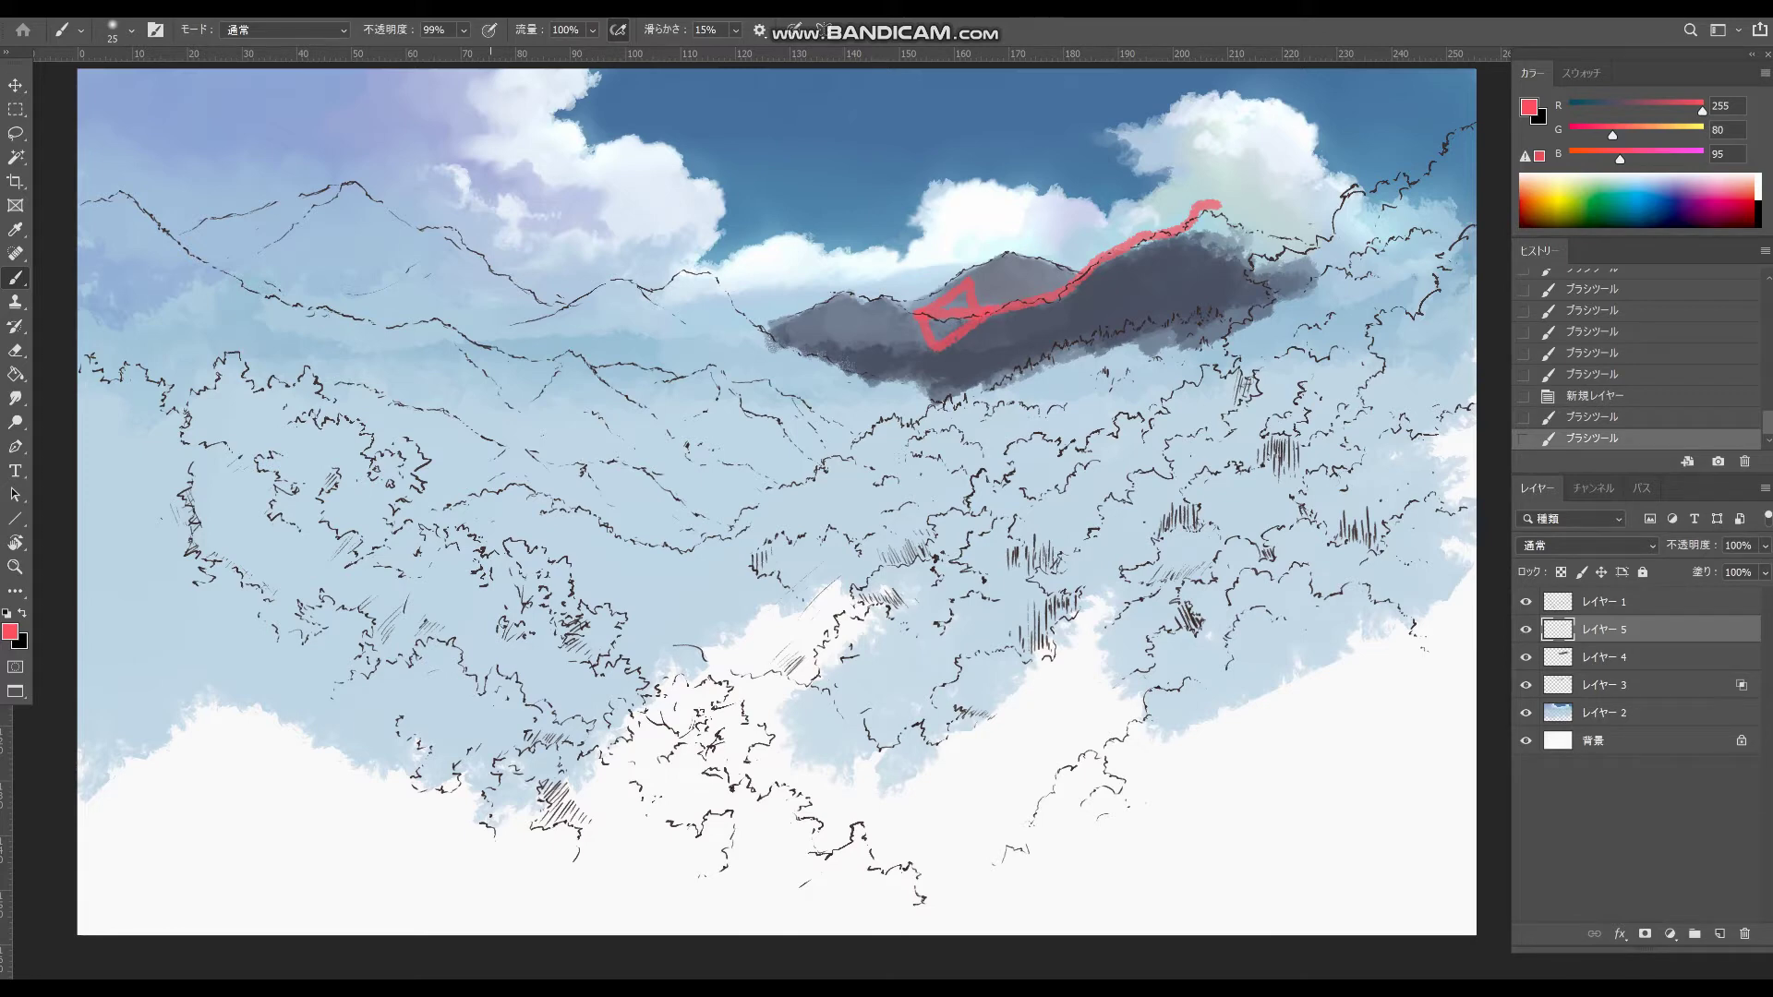
# - Undo the red marks, reselect レイヤー 4, and toggle the visibility of レイヤー 5 off and back on
pyautogui.hotkey('ctrl', 'z')
pyautogui.hotkey('ctrl', 'z')
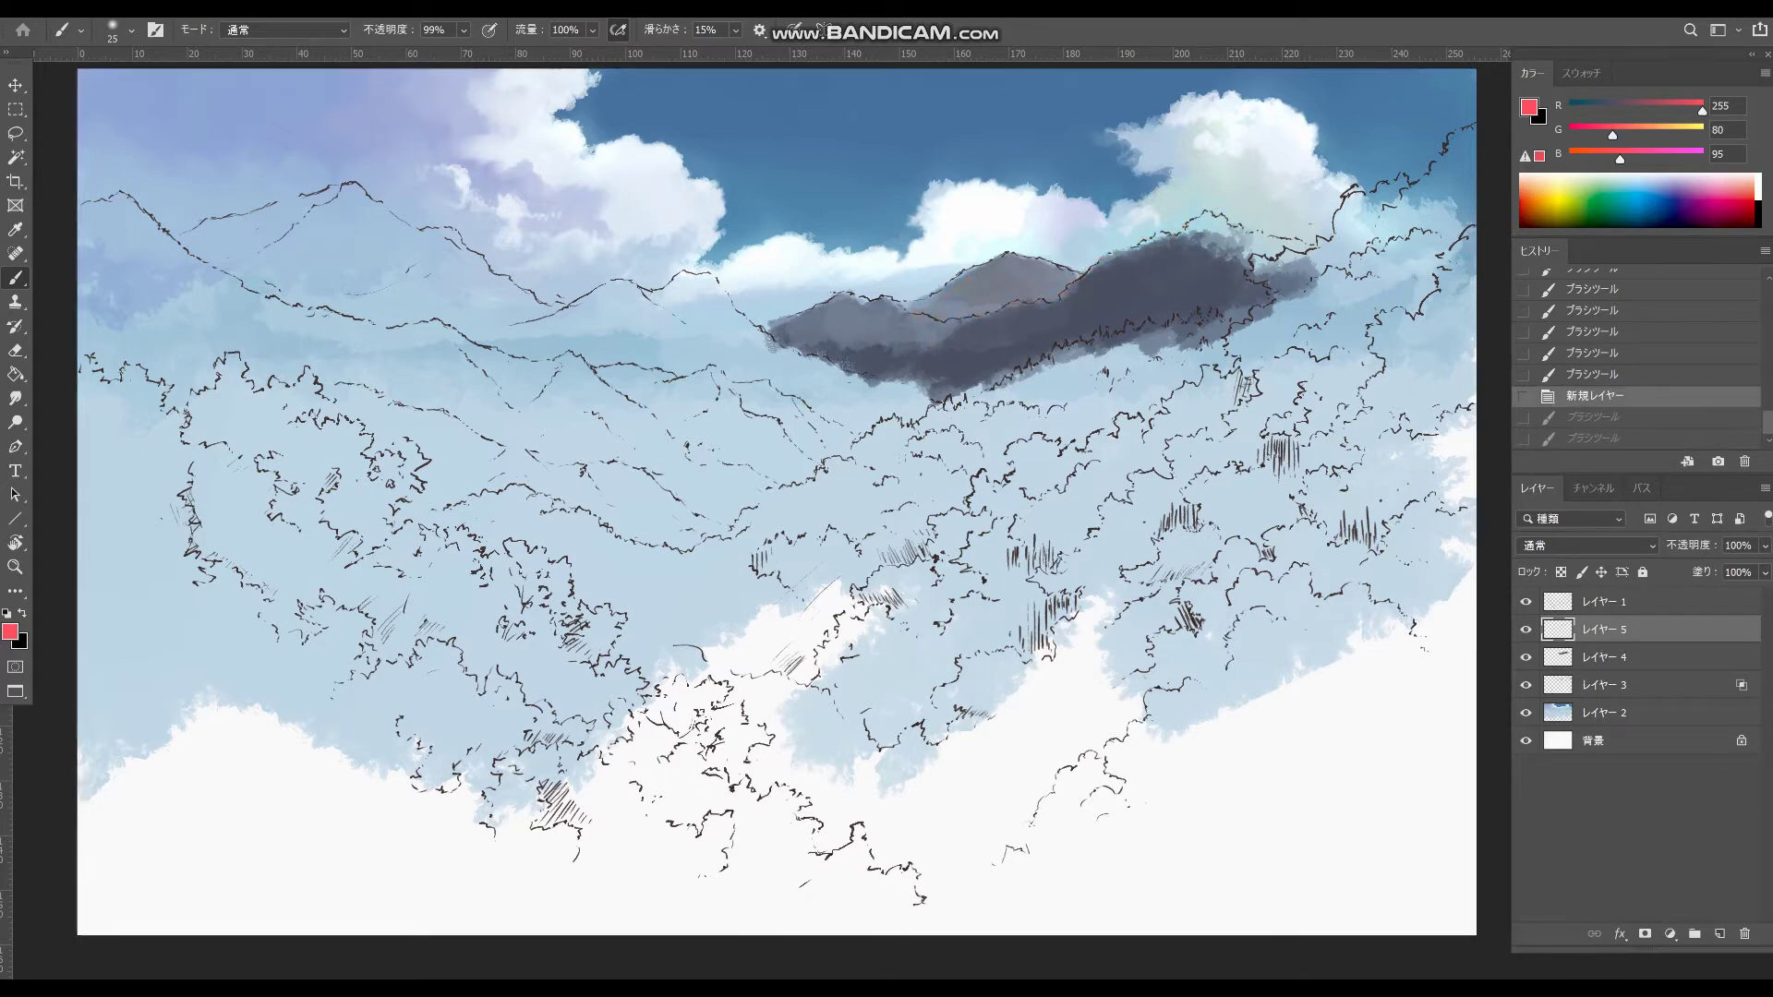
pyautogui.click(1604, 657)
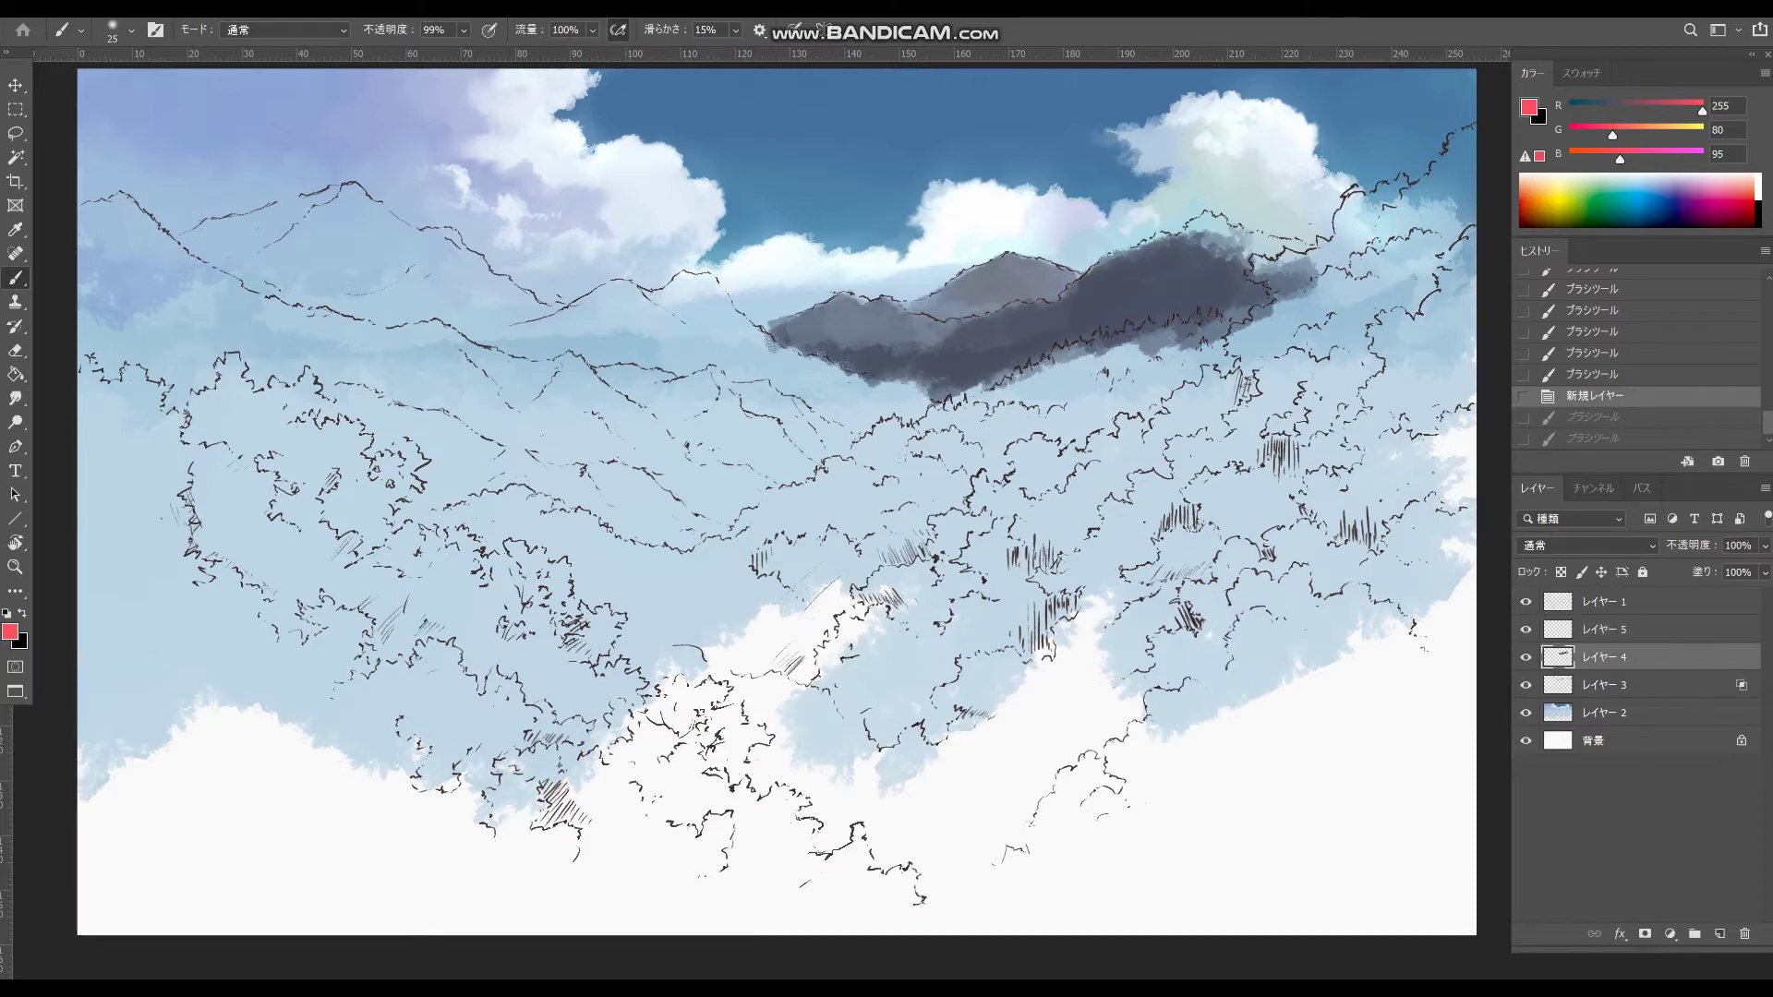
pyautogui.click(1525, 629)
pyautogui.click(1525, 629)
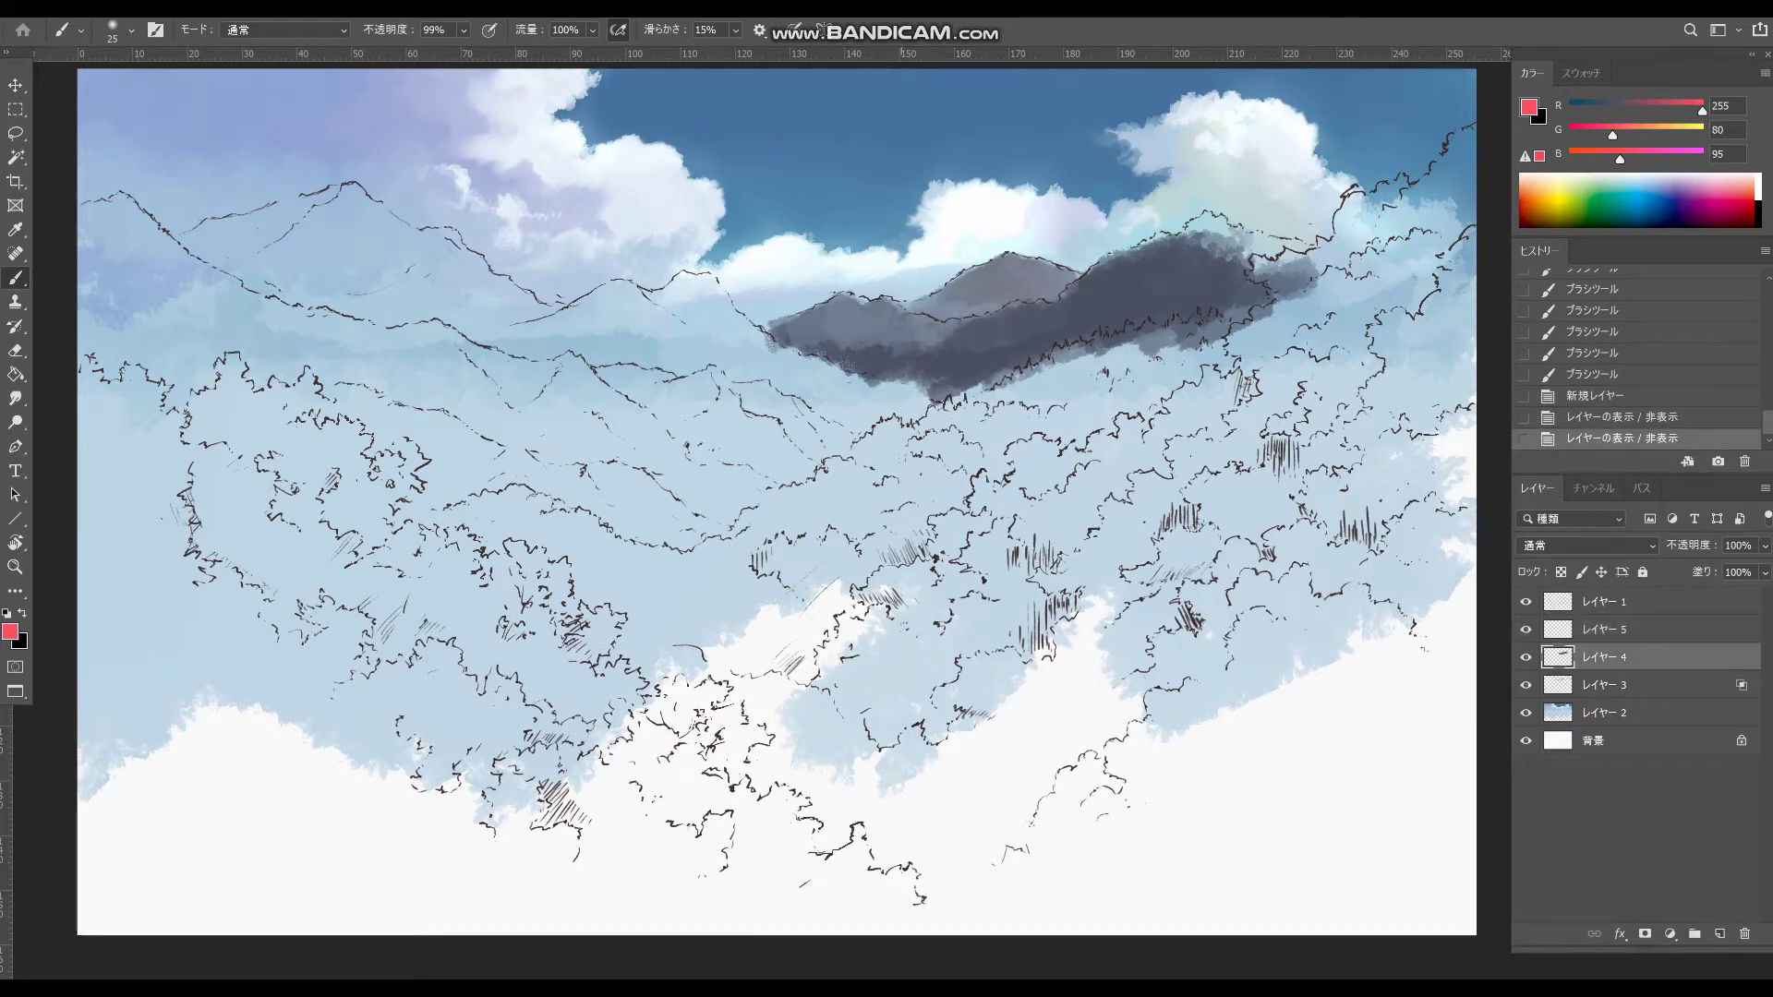
pyautogui.keyDown('alt'); pyautogui.click(878, 364); pyautogui.keyUp('alt')
pyautogui.moveTo(911, 368)
pyautogui.mouseDown()
pyautogui.moveTo(929, 375)
pyautogui.moveTo(997, 250)
pyautogui.moveTo(868, 406)
pyautogui.mouseUp()
pyautogui.moveTo(810, 417); pyautogui.dragTo(861, 430)
pyautogui.hotkey('ctrl', 'z')
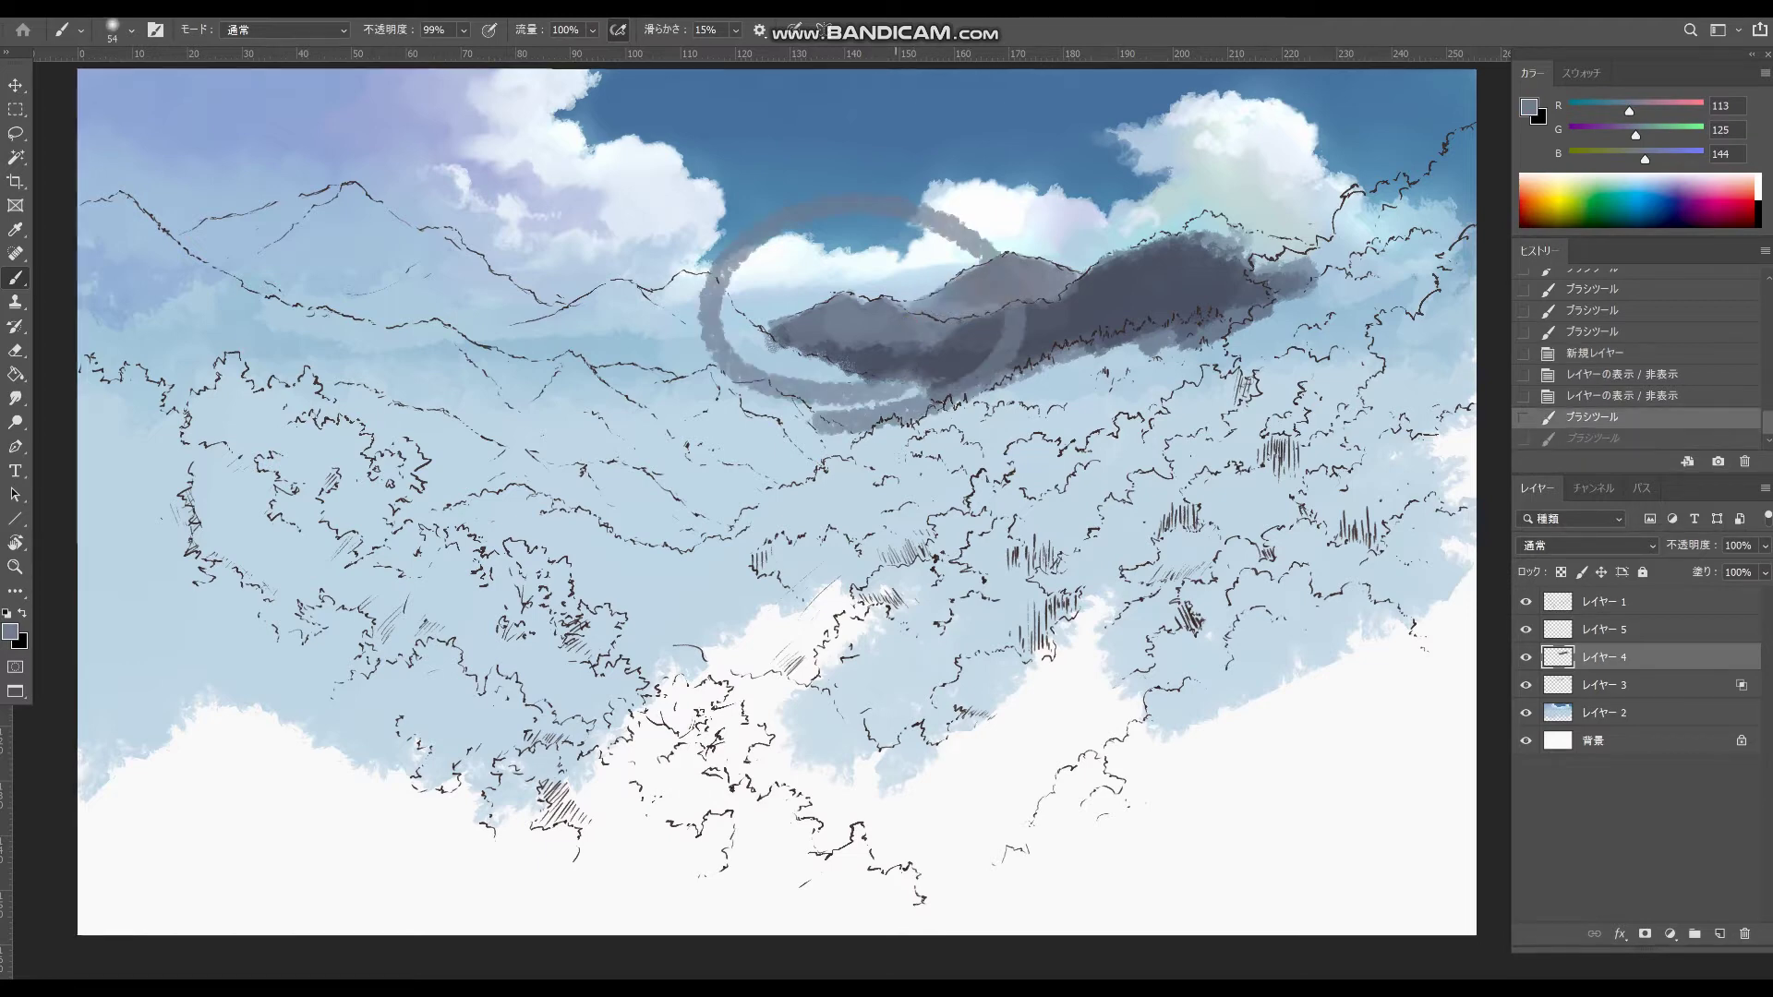
# - Shade the dark ridge's lower left and middle with a 54 px brush, sampling its blue-grey tones such as R 101, G 111, B 129
pyautogui.moveTo(914, 360)
pyautogui.mouseDown()
pyautogui.moveTo(882, 353)
pyautogui.moveTo(969, 325)
pyautogui.moveTo(926, 303)
pyautogui.moveTo(988, 322)
pyautogui.moveTo(908, 343)
pyautogui.moveTo(835, 325)
pyautogui.moveTo(793, 353)
pyautogui.moveTo(977, 373)
pyautogui.moveTo(960, 354)
pyautogui.moveTo(1001, 338)
pyautogui.mouseUp()
pyautogui.keyDown('alt'); pyautogui.click(956, 346); pyautogui.keyUp('alt')
pyautogui.keyDown('alt'); pyautogui.click(962, 367); pyautogui.keyUp('alt')
pyautogui.keyDown('alt'); pyautogui.click(830, 360); pyautogui.keyUp('alt')
pyautogui.moveTo(1006, 335); pyautogui.dragTo(1125, 311)
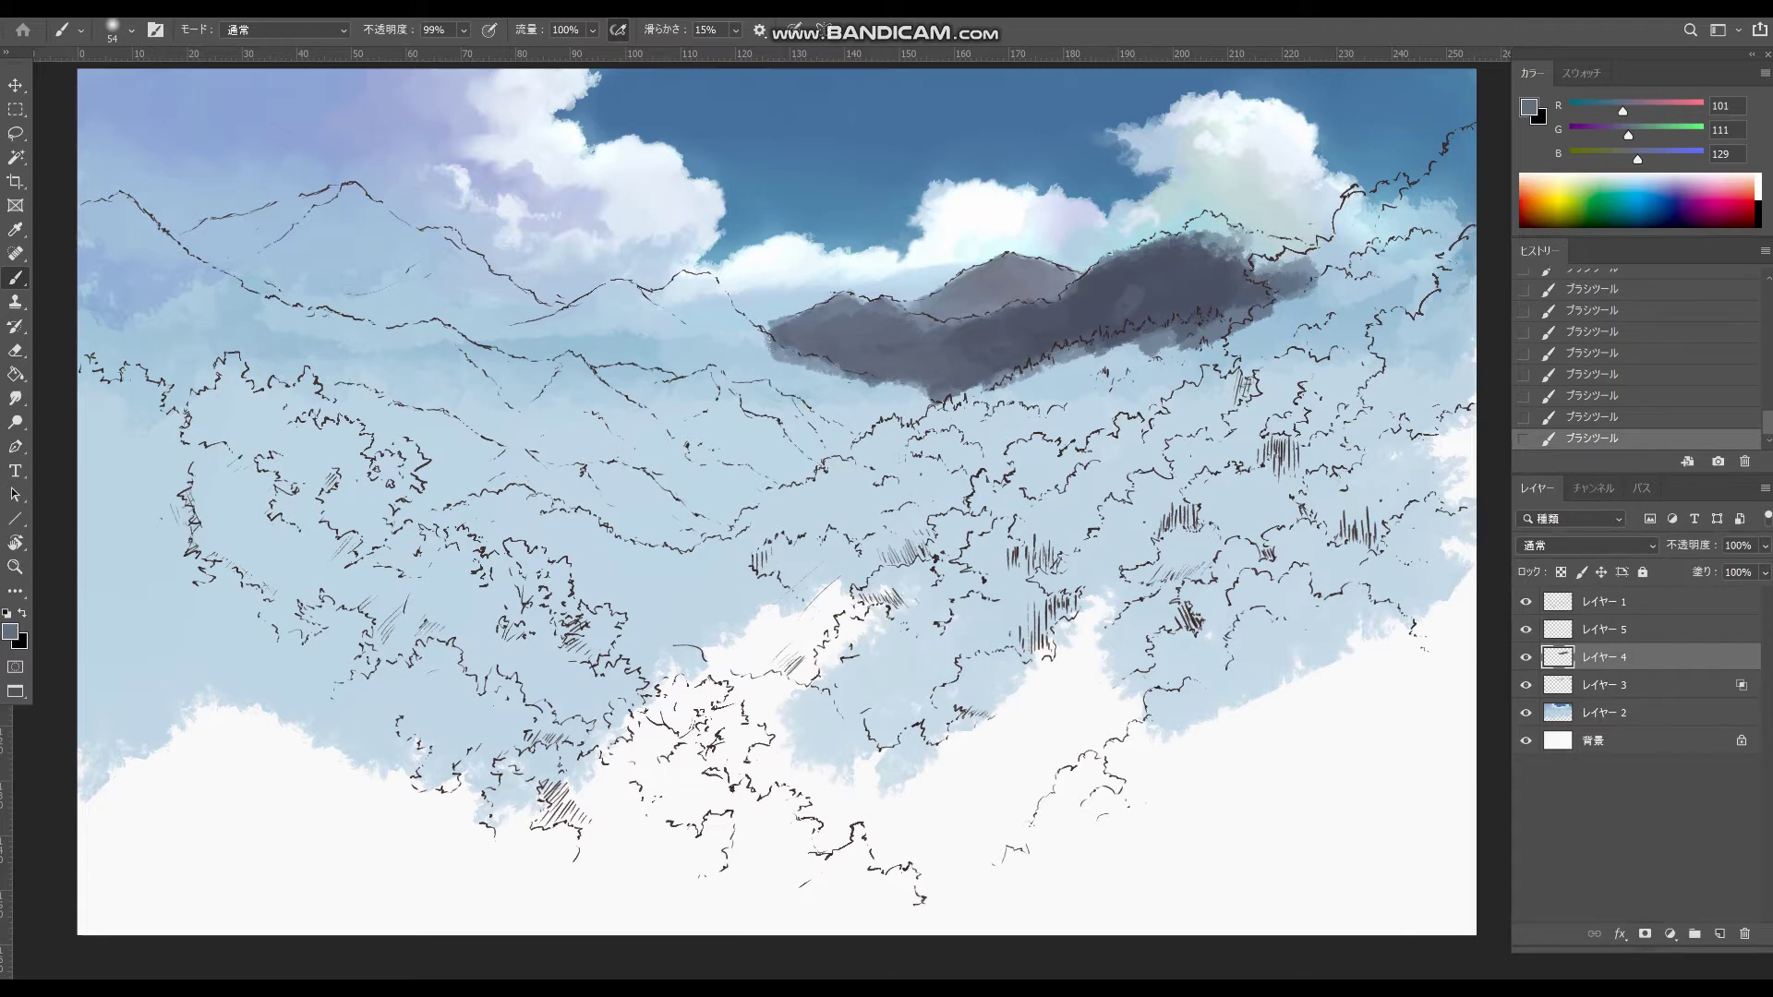
# - Pick a teal foreground colour (hex 5c95a1) and tone it down to a greyer, darker shade
pyautogui.click(10, 632)
pyautogui.click(1065, 254)
pyautogui.click(1059, 245)
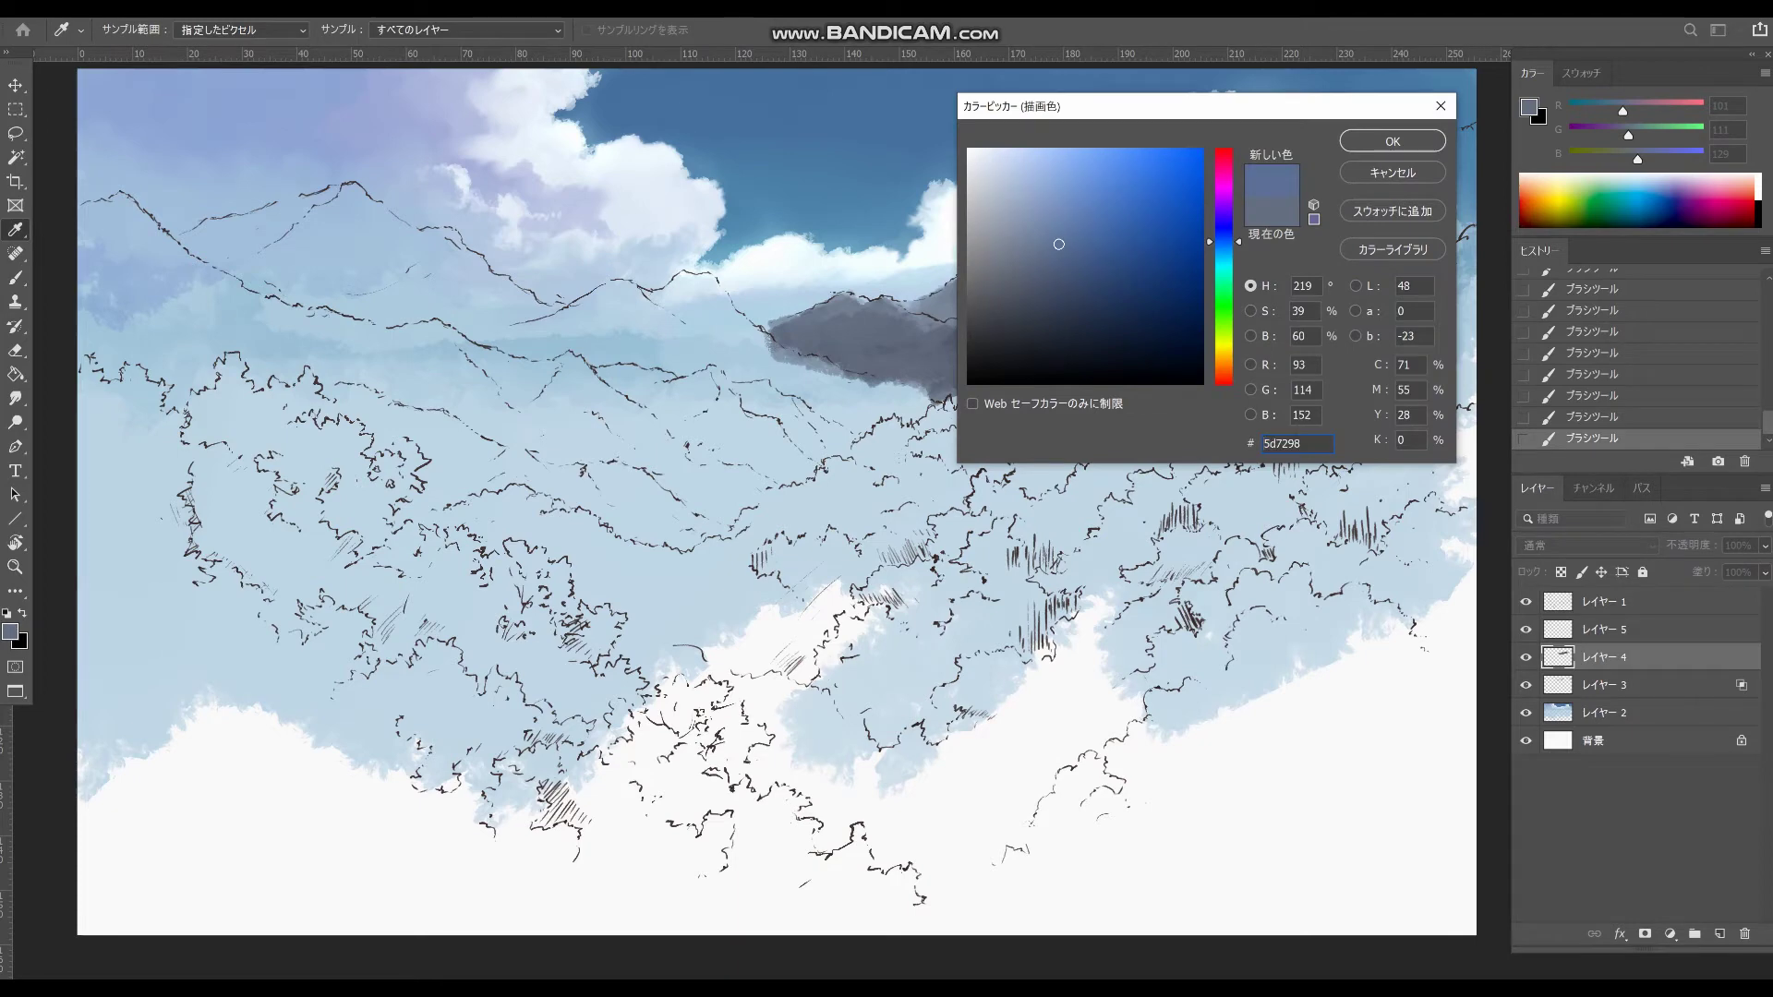
pyautogui.moveTo(1059, 245); pyautogui.dragTo(1068, 236)
pyautogui.click(1224, 258)
pyautogui.write('5c90a1')
pyautogui.press('BackSpace')
pyautogui.press('BackSpace')
pyautogui.press('BackSpace')
pyautogui.write('5a1')
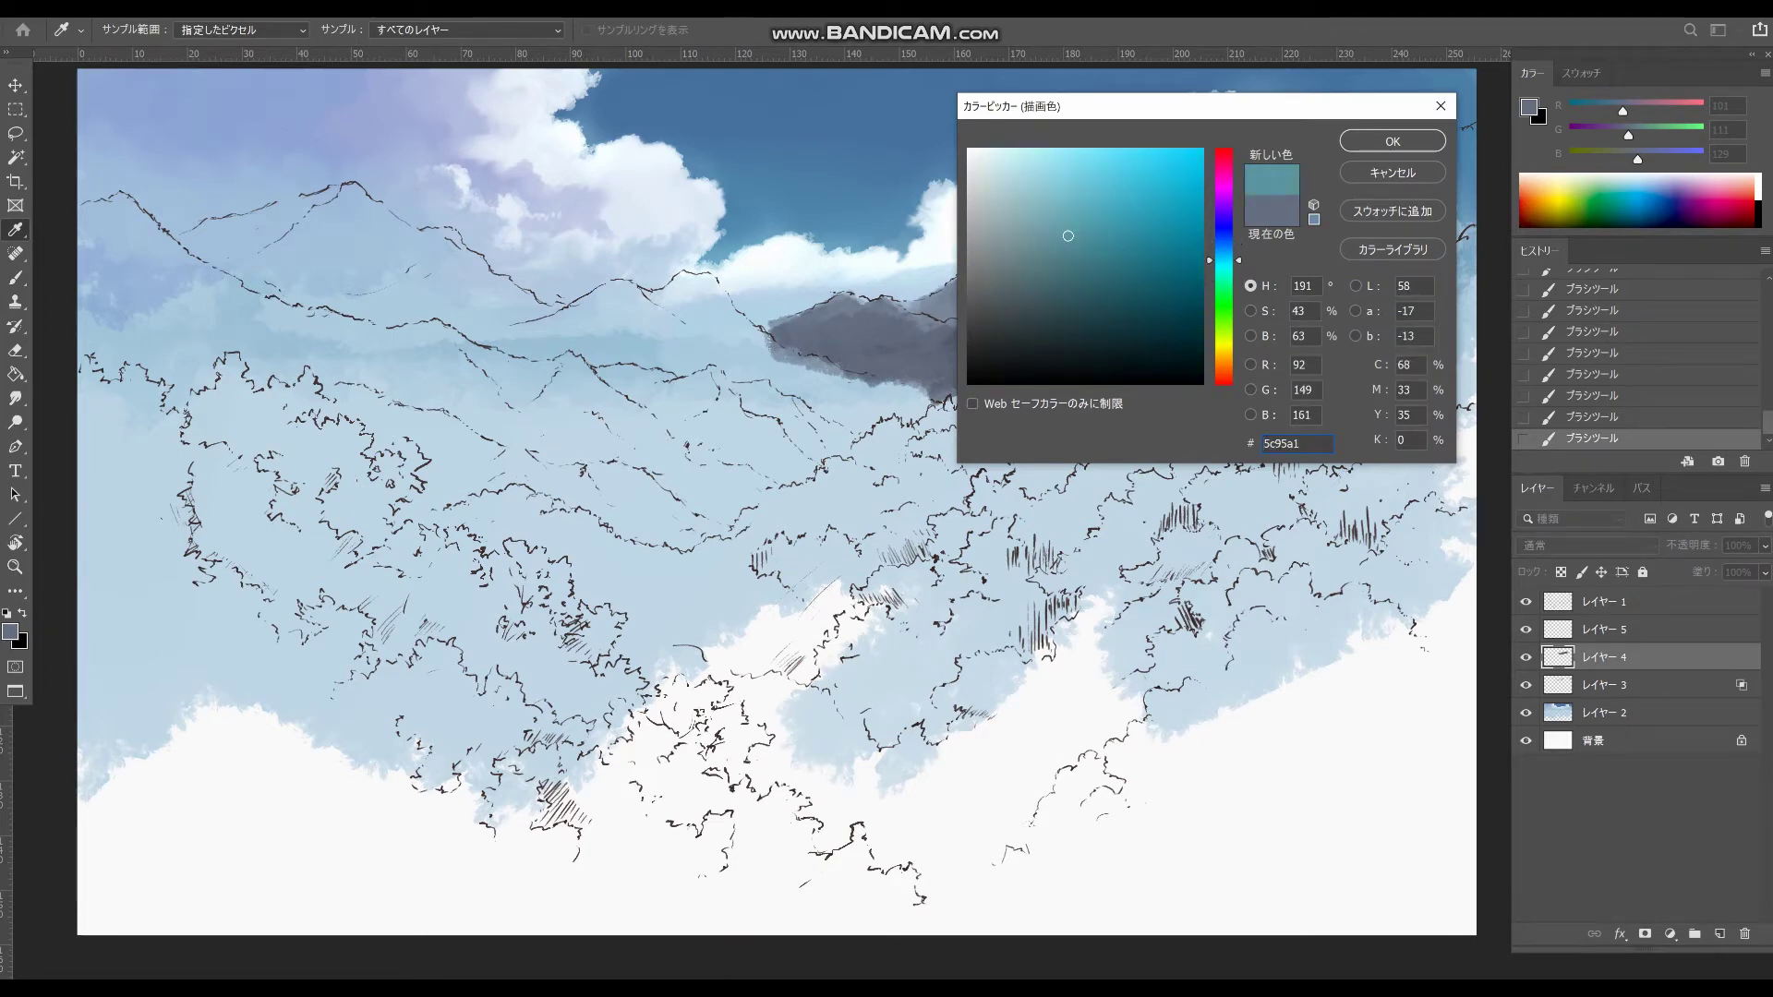
pyautogui.moveTo(1068, 237); pyautogui.dragTo(1037, 256)
pyautogui.press('Return')
# - Brush the muted teal over the right-hand mountain and fill its summit up to the line art, sampling its tones with a 94 px brush
pyautogui.moveTo(1172, 275)
pyautogui.mouseDown()
pyautogui.moveTo(1291, 256)
pyautogui.moveTo(1172, 260)
pyautogui.moveTo(1233, 243)
pyautogui.moveTo(1212, 236)
pyautogui.moveTo(1309, 250)
pyautogui.moveTo(1191, 226)
pyautogui.moveTo(1211, 217)
pyautogui.moveTo(1237, 291)
pyautogui.moveTo(1159, 293)
pyautogui.mouseUp()
pyautogui.keyDown('alt'); pyautogui.click(1186, 330); pyautogui.keyUp('alt')
pyautogui.keyDown('alt'); pyautogui.click(1246, 251); pyautogui.keyUp('alt')
pyautogui.moveTo(1184, 233)
pyautogui.mouseDown()
pyautogui.moveTo(1136, 270)
pyautogui.moveTo(1140, 297)
pyautogui.moveTo(1145, 245)
pyautogui.moveTo(1152, 275)
pyautogui.moveTo(1228, 280)
pyautogui.moveTo(1219, 337)
pyautogui.moveTo(1268, 281)
pyautogui.moveTo(1205, 270)
pyautogui.moveTo(1206, 287)
pyautogui.mouseUp()
pyautogui.keyDown('alt'); pyautogui.click(1117, 293); pyautogui.keyUp('alt')
pyautogui.keyDown('alt'); pyautogui.click(1201, 246); pyautogui.keyUp('alt')
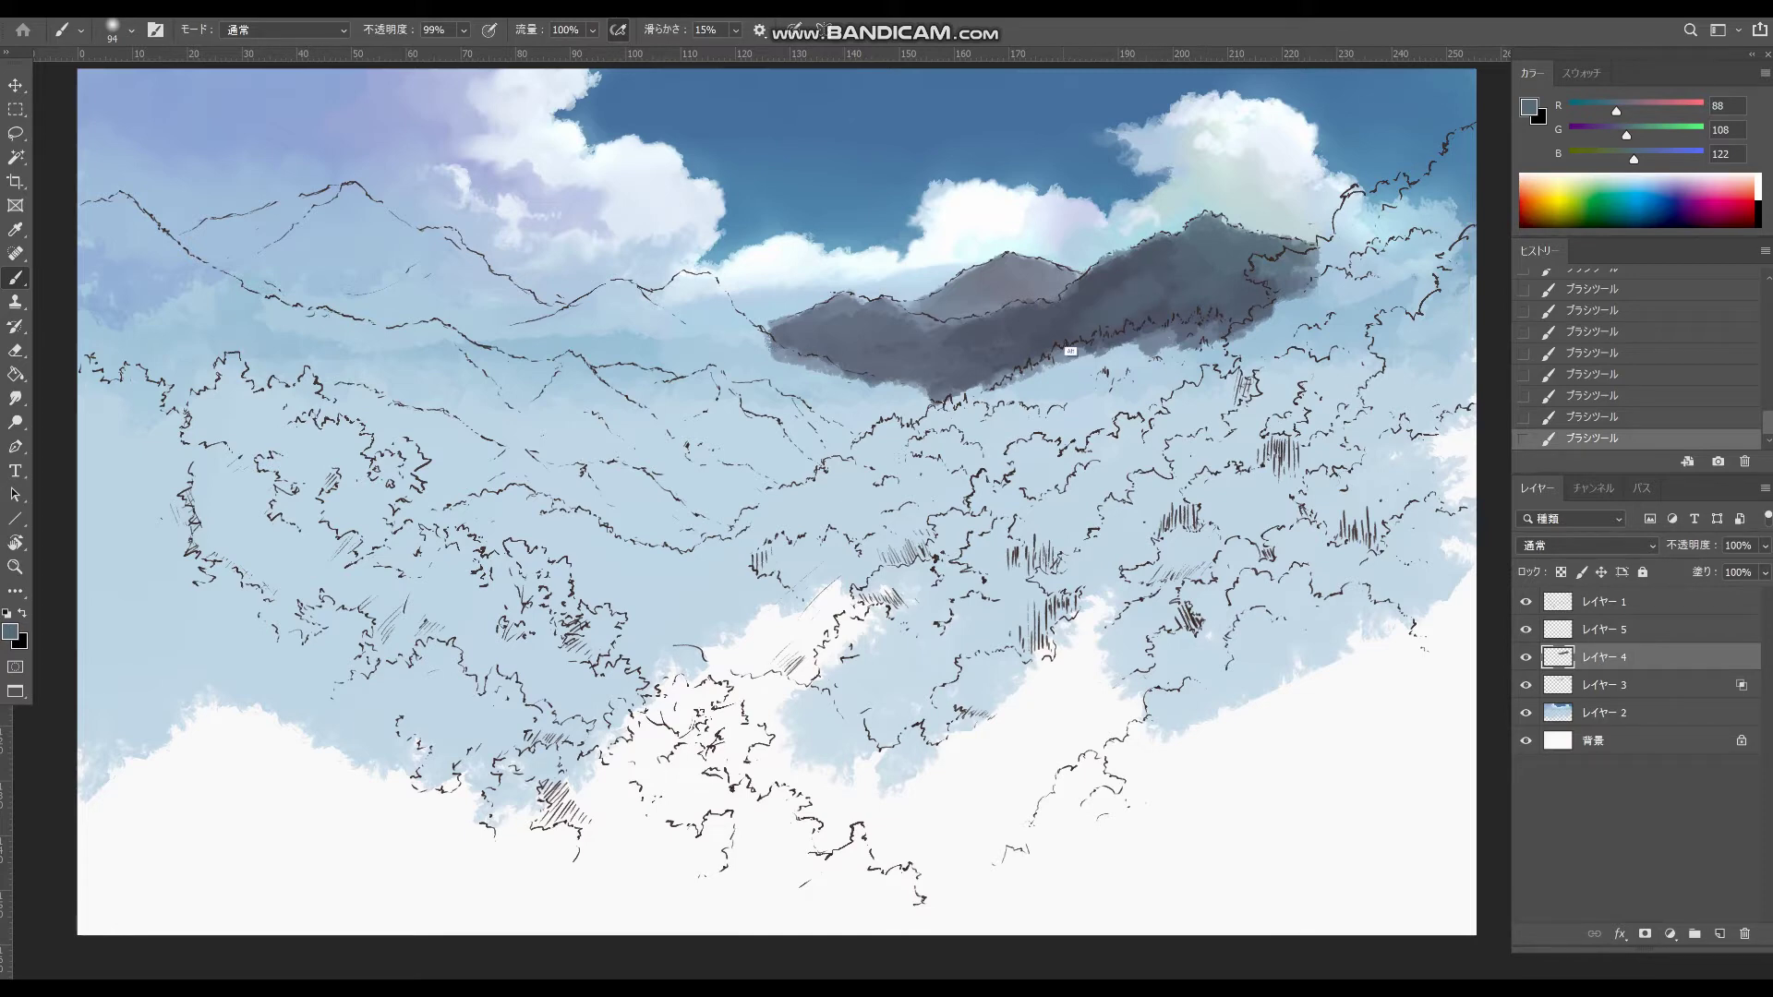
# - Shade the dark ridge's lower edge using greys sampled along its base
pyautogui.keyDown('alt'); pyautogui.click(1057, 356); pyautogui.keyUp('alt')
pyautogui.keyDown('alt'); pyautogui.click(960, 383); pyautogui.keyUp('alt')
pyautogui.keyDown('alt'); pyautogui.click(1027, 345); pyautogui.keyUp('alt')
pyautogui.moveTo(1026, 345); pyautogui.dragTo(1008, 342)
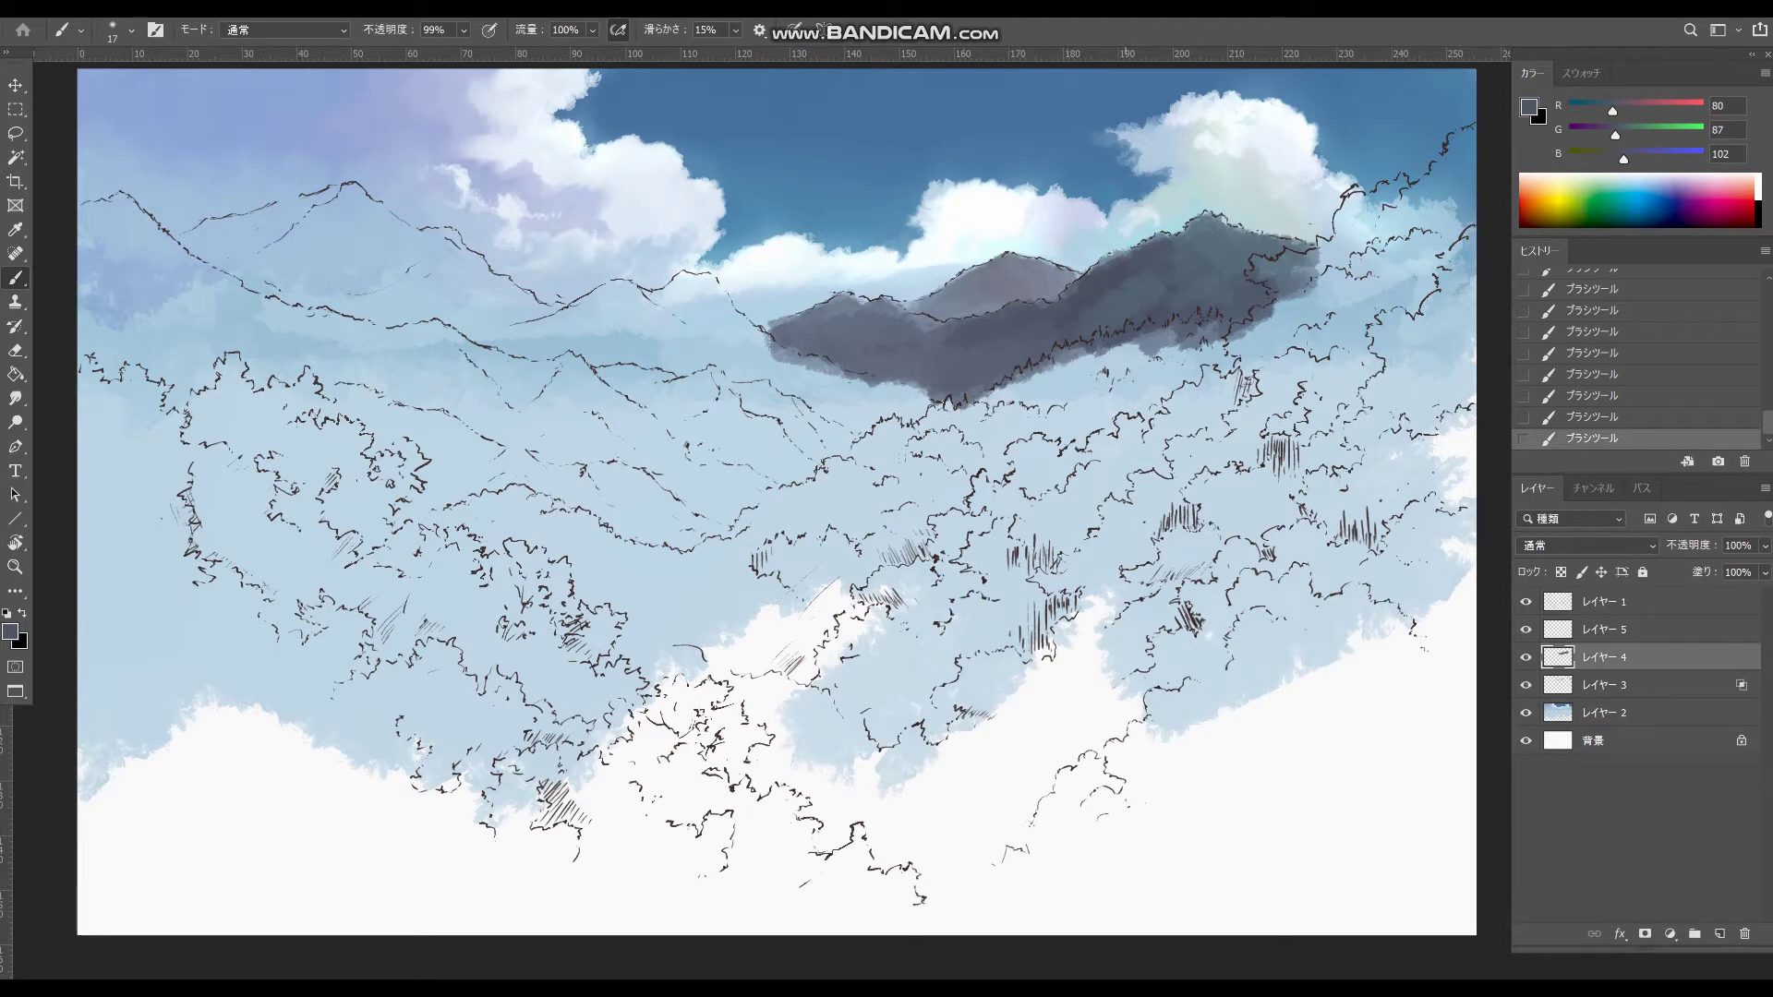
# - Add fine shading strokes to the right-hand mountain with a 17–18 px brush, sampling lighter and darker blue-greys
pyautogui.moveTo(1104, 303); pyautogui.dragTo(1114, 309)
pyautogui.keyDown('alt'); pyautogui.click(1144, 296); pyautogui.keyUp('alt')
pyautogui.keyDown('alt'); pyautogui.click(1104, 349); pyautogui.keyUp('alt')
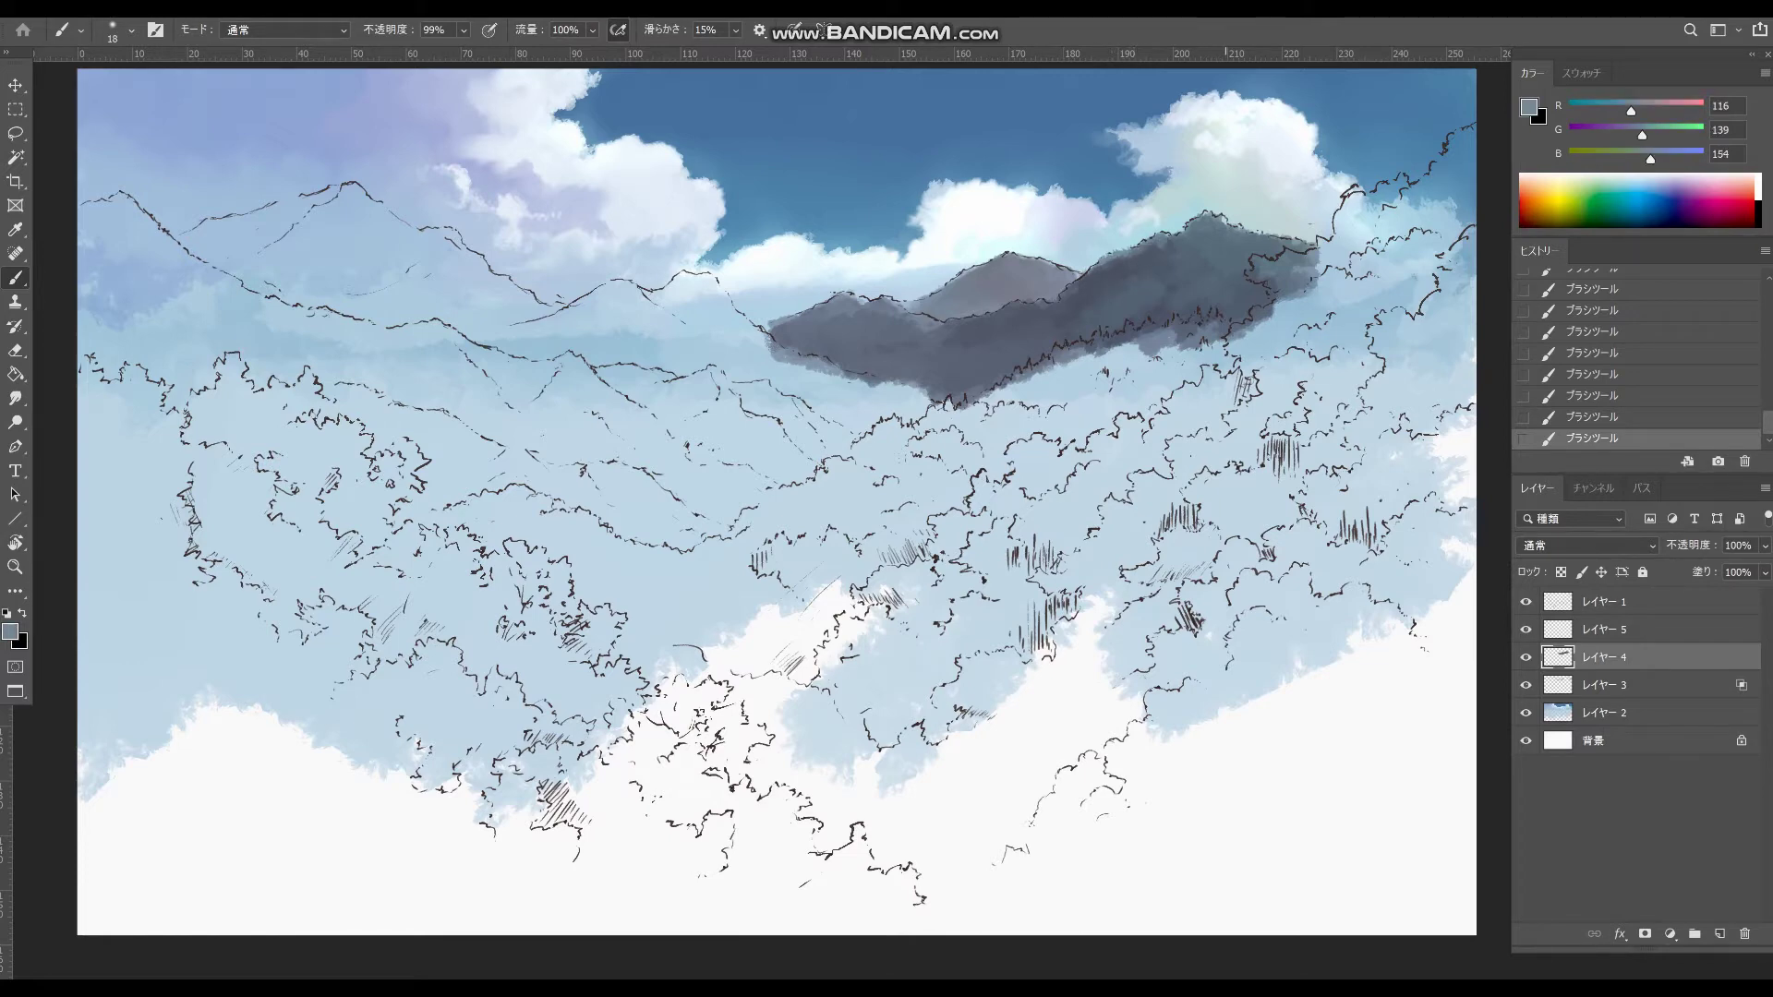
pyautogui.moveTo(1198, 269); pyautogui.dragTo(1217, 275)
# - Blend the ridge with a 59 px brush, sampling R 77, G 88, B 102, R 88, G 108, B 122 and R 111, G 126, B 143
pyautogui.keyDown('alt'); pyautogui.click(1217, 275); pyautogui.keyUp('alt')
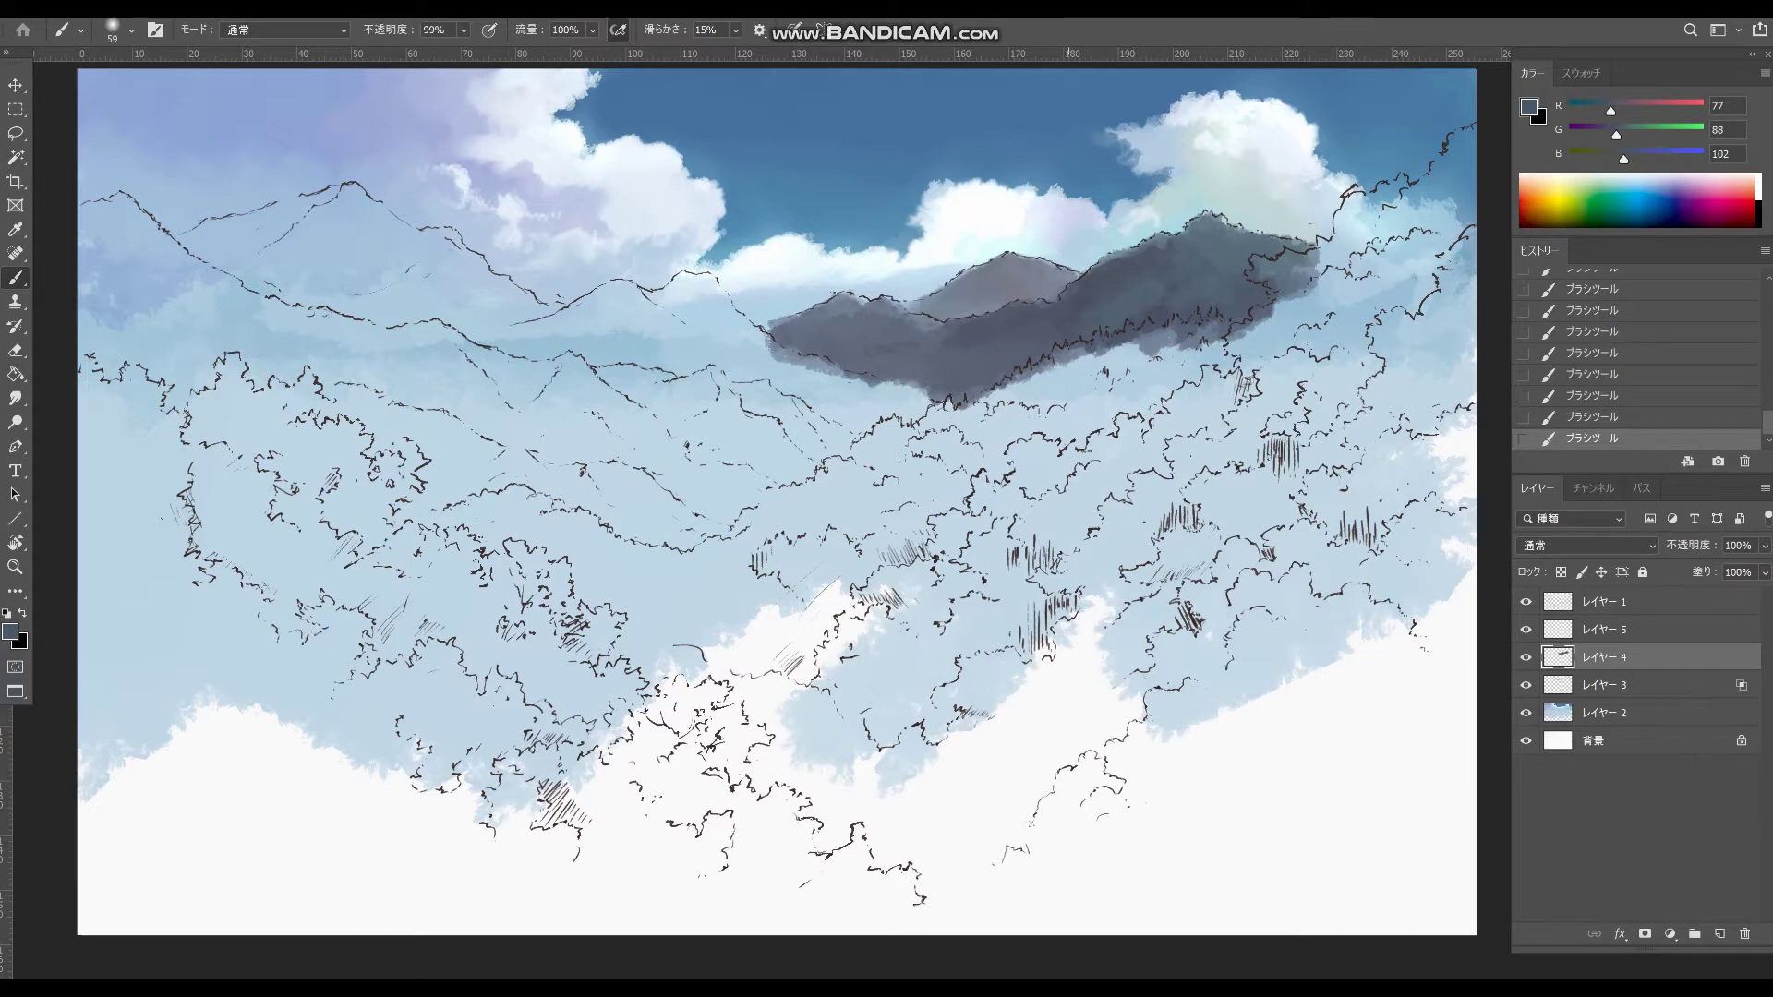
pyautogui.keyDown('alt'); pyautogui.click(1236, 281); pyautogui.keyUp('alt')
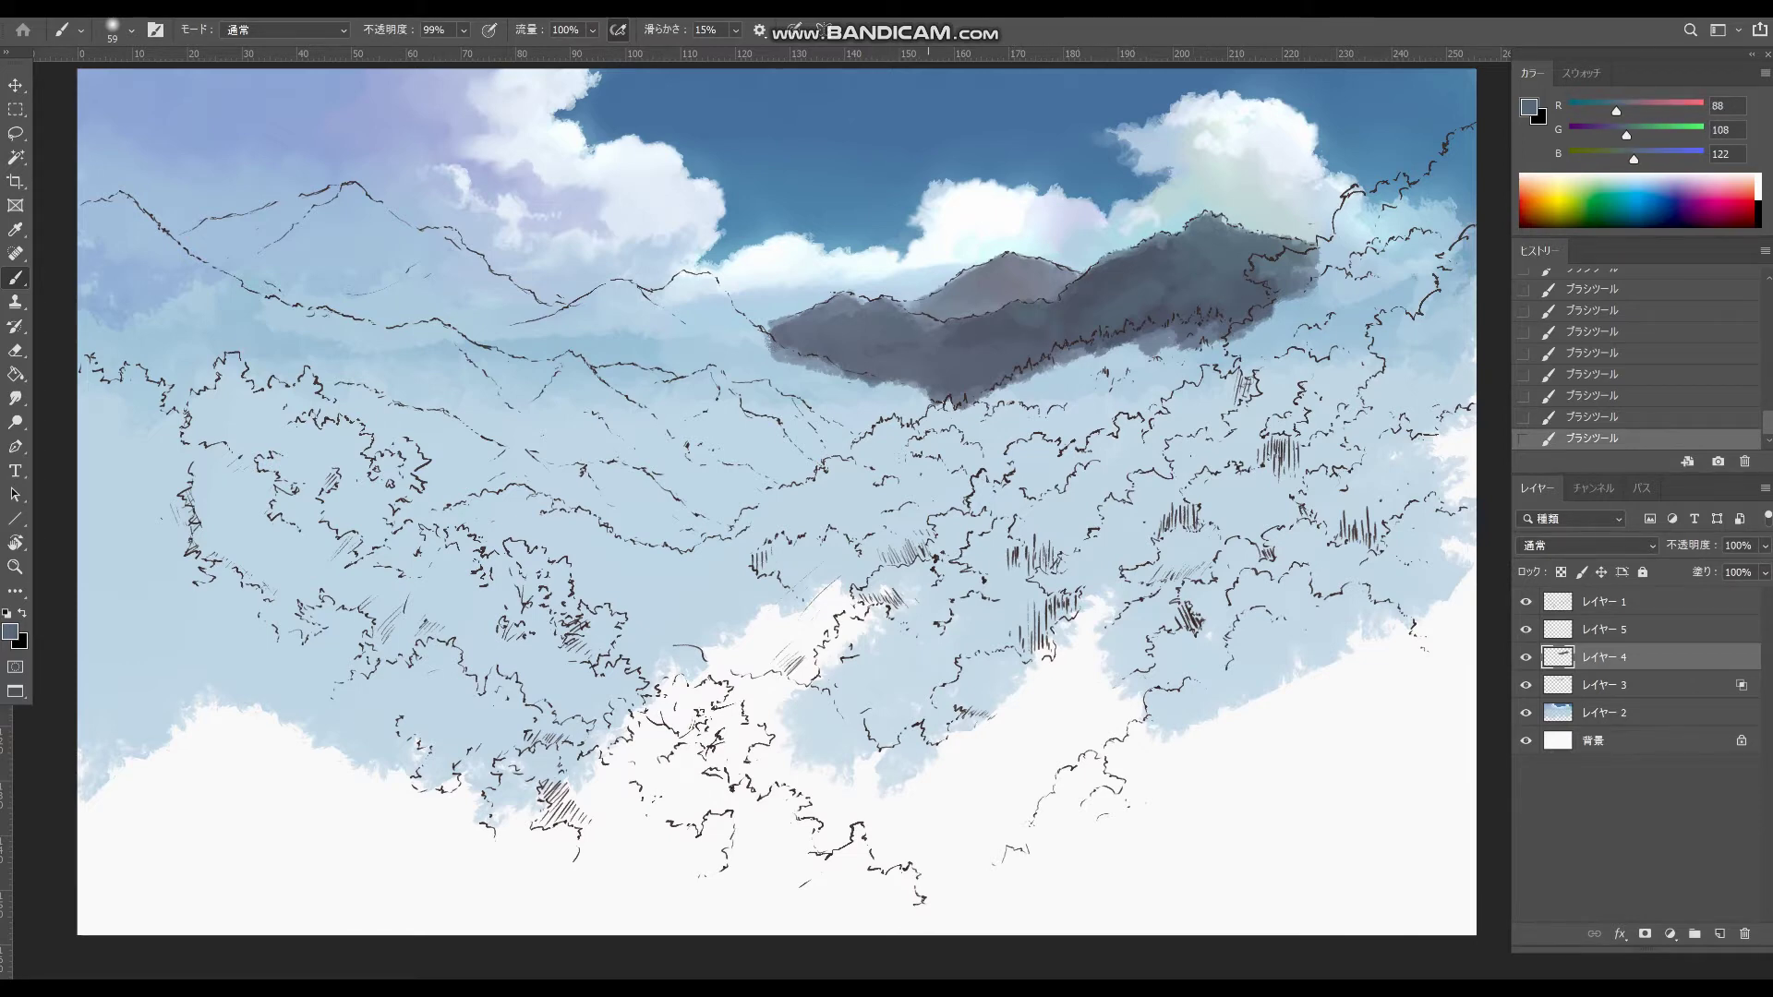
pyautogui.keyDown('alt'); pyautogui.click(906, 327); pyautogui.keyUp('alt')
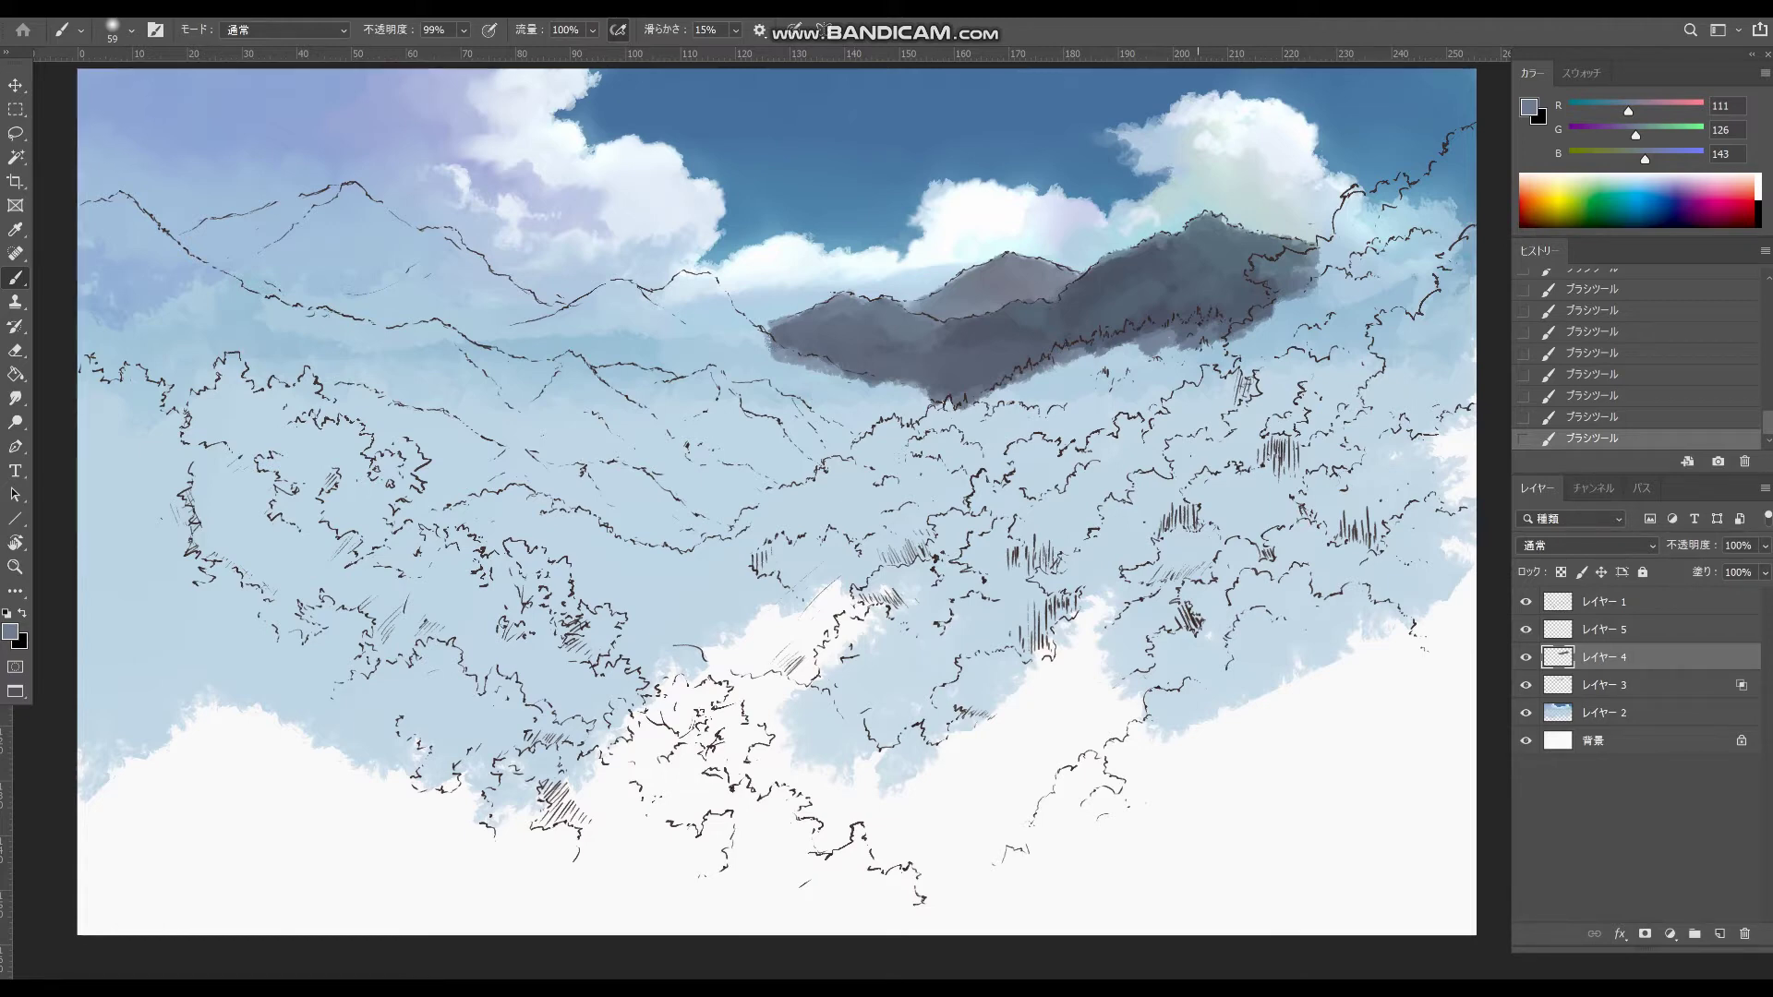
pyautogui.keyDown('alt'); pyautogui.click(1219, 322); pyautogui.keyUp('alt')
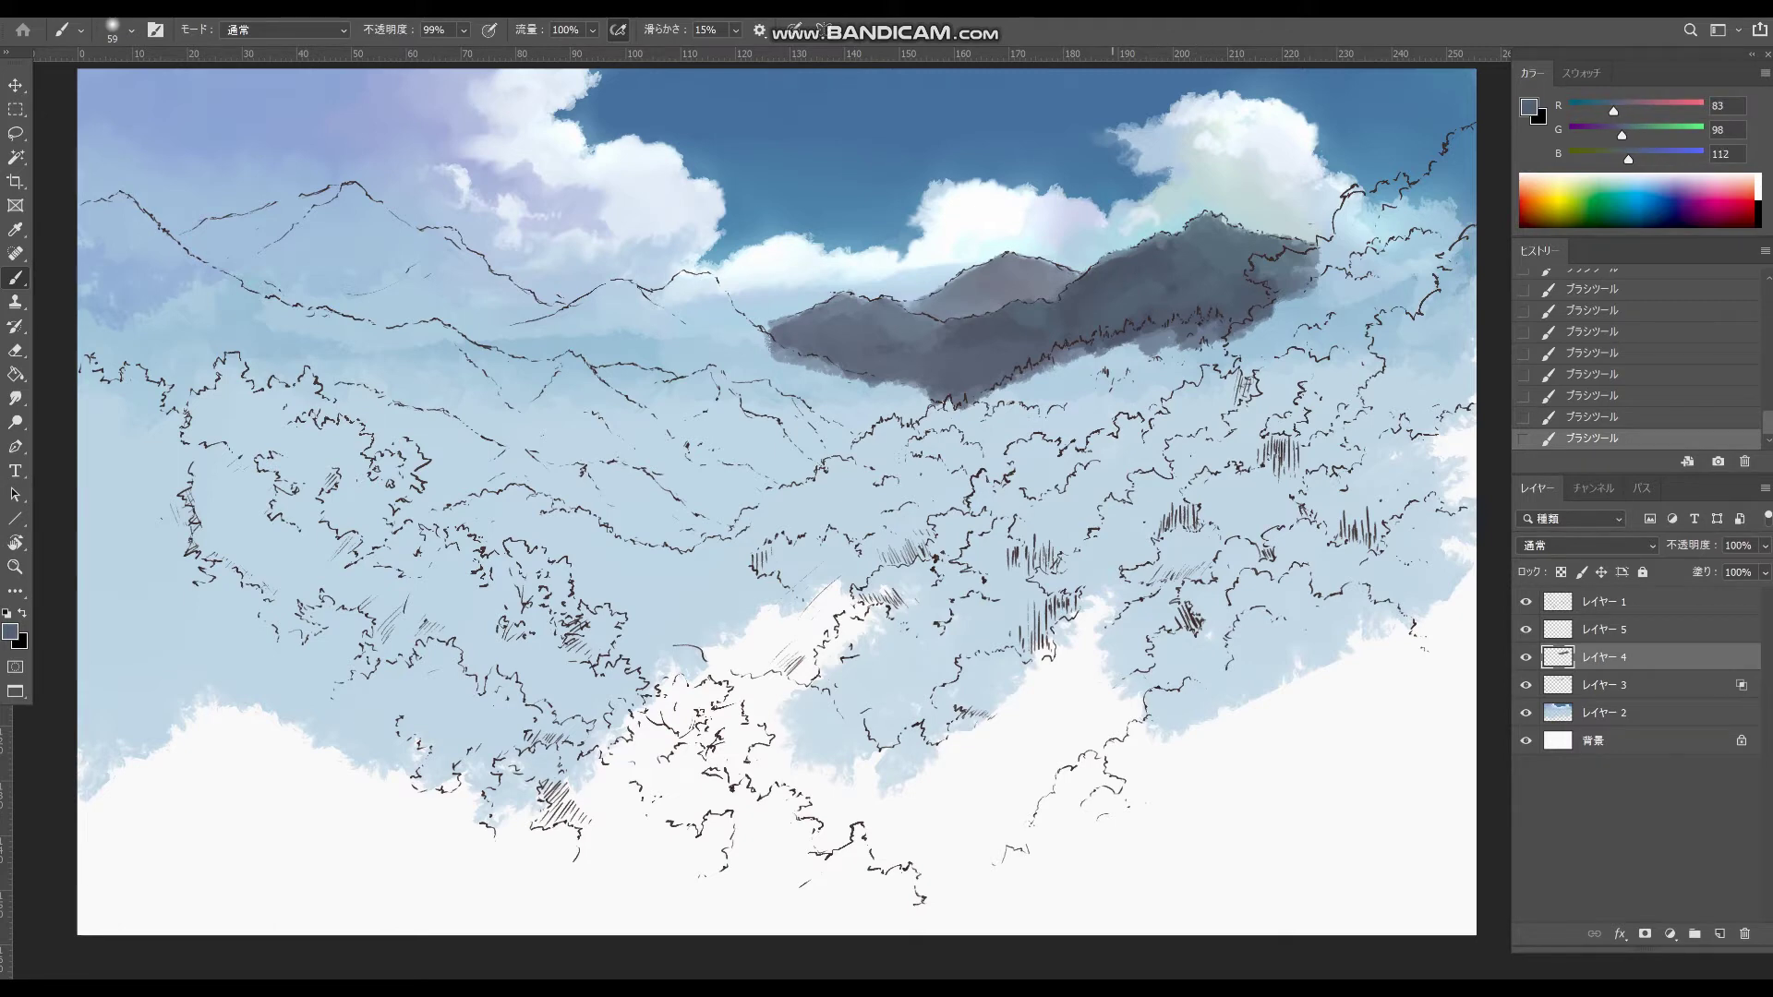
# - Extend the ridge's base toward the valley with a 63 px brush and haze the lighter peak's foot with sampled pale blue (R 194, G 222, B 238)
pyautogui.moveTo(962, 374)
pyautogui.mouseDown()
pyautogui.moveTo(986, 372)
pyautogui.moveTo(914, 412)
pyautogui.moveTo(892, 401)
pyautogui.moveTo(912, 404)
pyautogui.mouseUp()
pyautogui.keyDown('alt'); pyautogui.click(847, 320); pyautogui.keyUp('alt')
pyautogui.keyDown('alt'); pyautogui.click(885, 284); pyautogui.keyUp('alt')
pyautogui.moveTo(974, 377)
pyautogui.mouseDown()
pyautogui.moveTo(886, 393)
pyautogui.moveTo(975, 381)
pyautogui.moveTo(919, 382)
pyautogui.moveTo(941, 353)
pyautogui.mouseUp()
pyautogui.keyDown('alt'); pyautogui.click(923, 356); pyautogui.keyUp('alt')
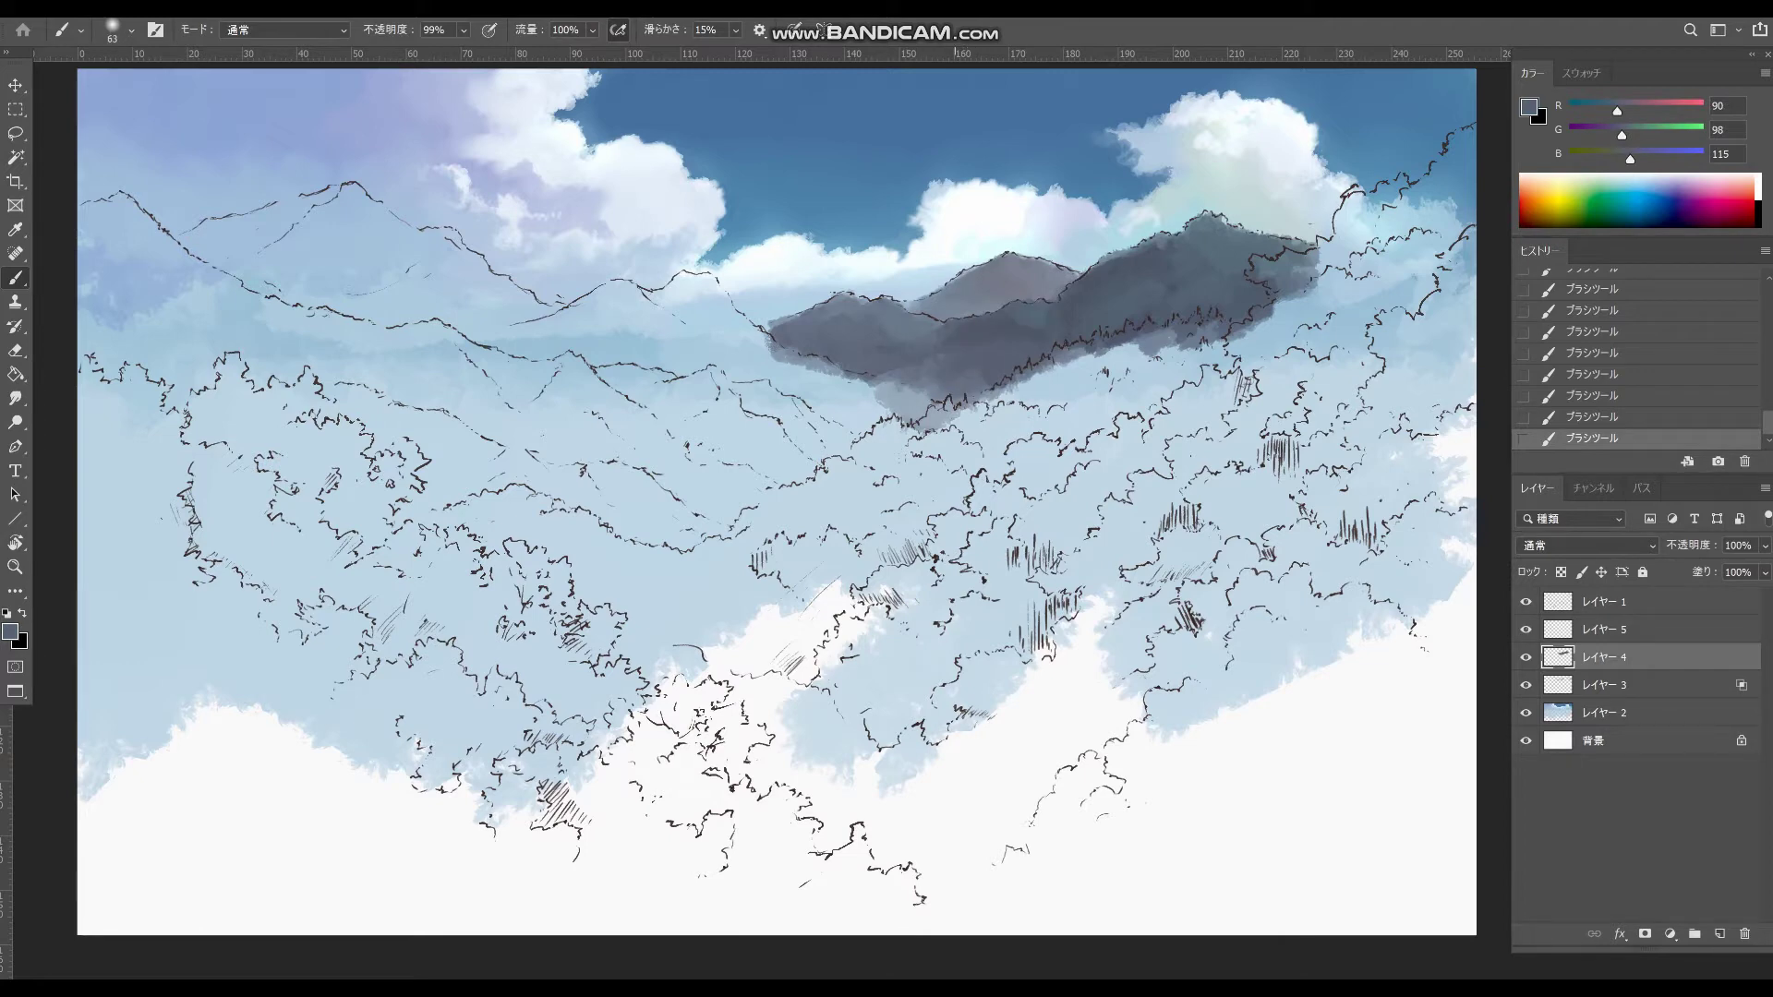
pyautogui.keyDown('alt'); pyautogui.click(931, 292); pyautogui.keyUp('alt')
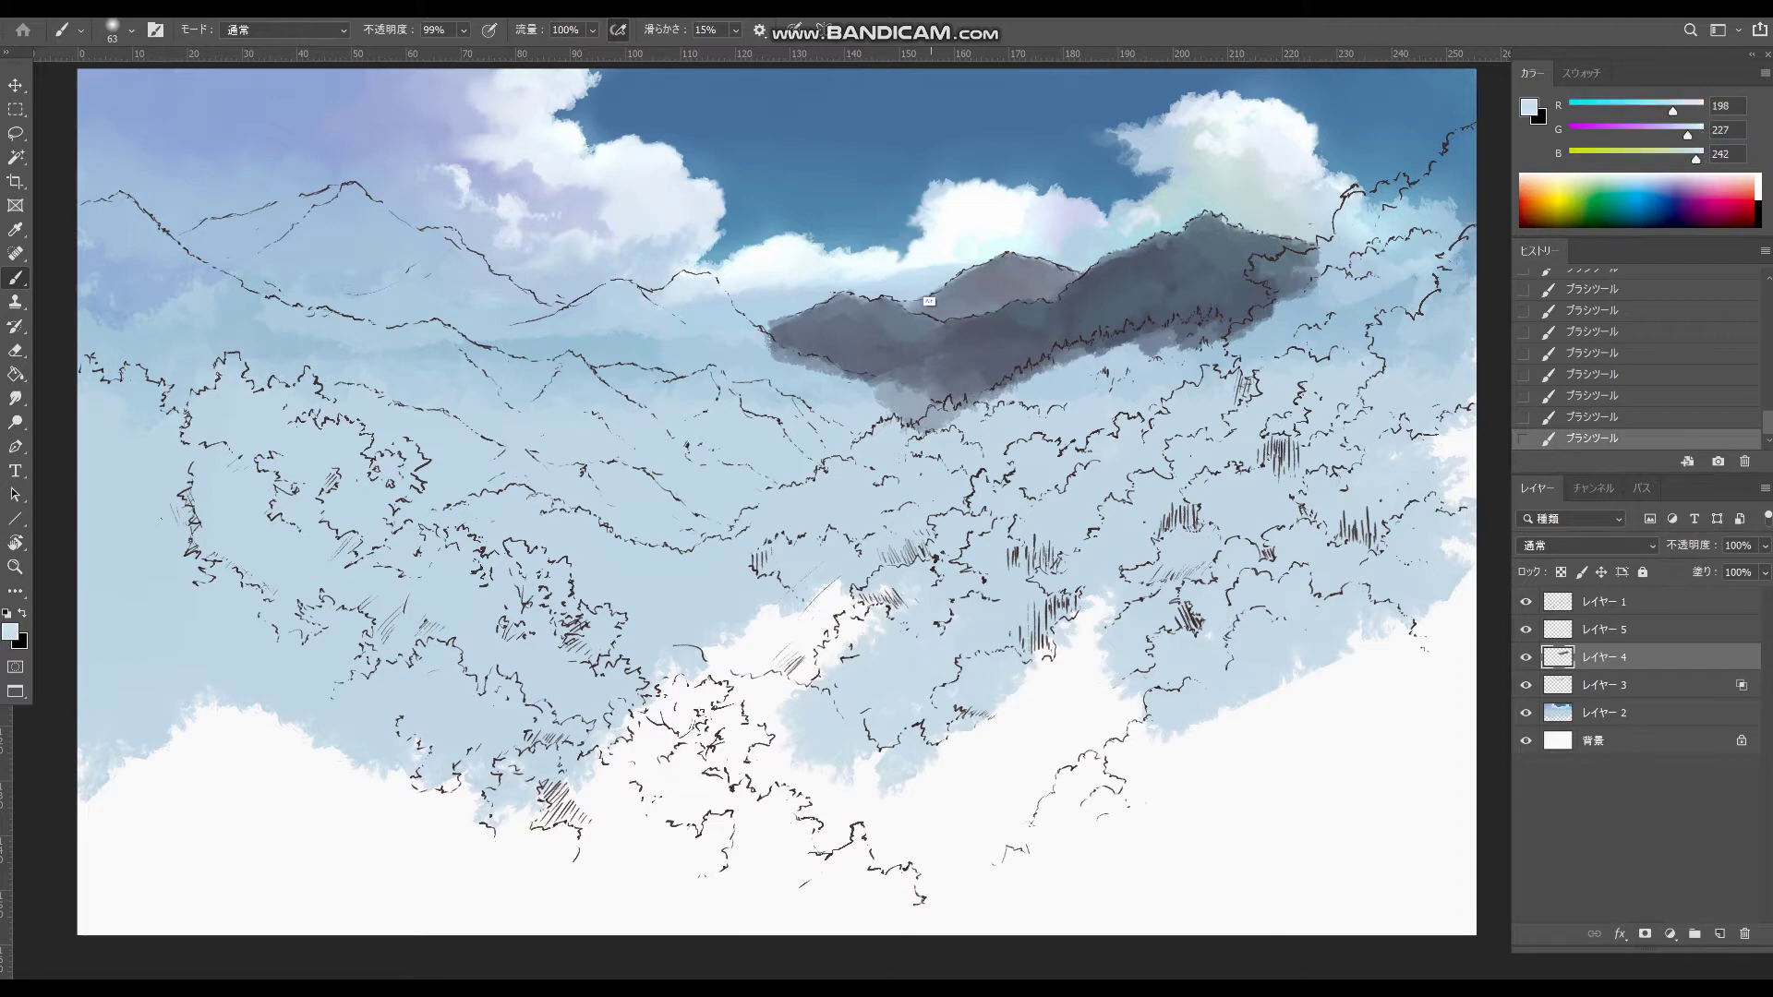
pyautogui.keyDown('alt'); pyautogui.click(949, 306); pyautogui.keyUp('alt')
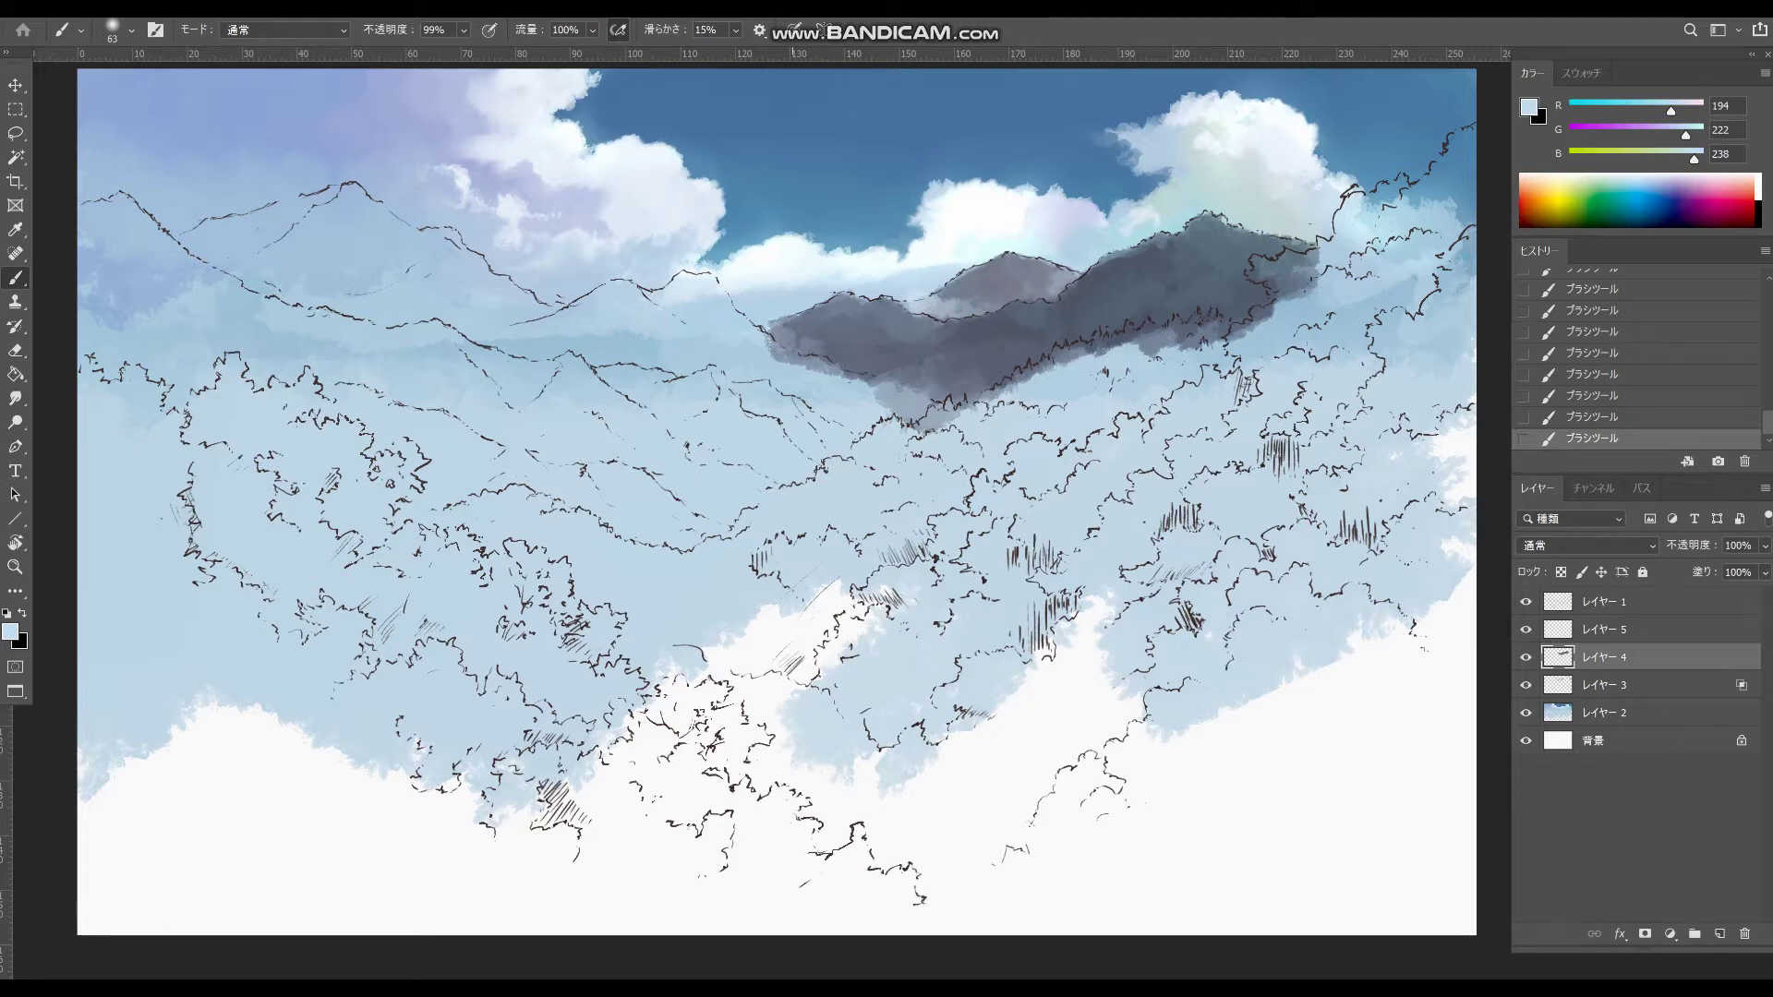
# - Block in the left-hand mountain range along the line art with purple-grey and green-grey tones, starting from colour sampled on the ridge
pyautogui.keyDown('alt'); pyautogui.click(796, 351); pyautogui.keyUp('alt')
pyautogui.moveTo(772, 338); pyautogui.dragTo(849, 351)
pyautogui.keyDown('alt'); pyautogui.click(833, 351); pyautogui.keyUp('alt')
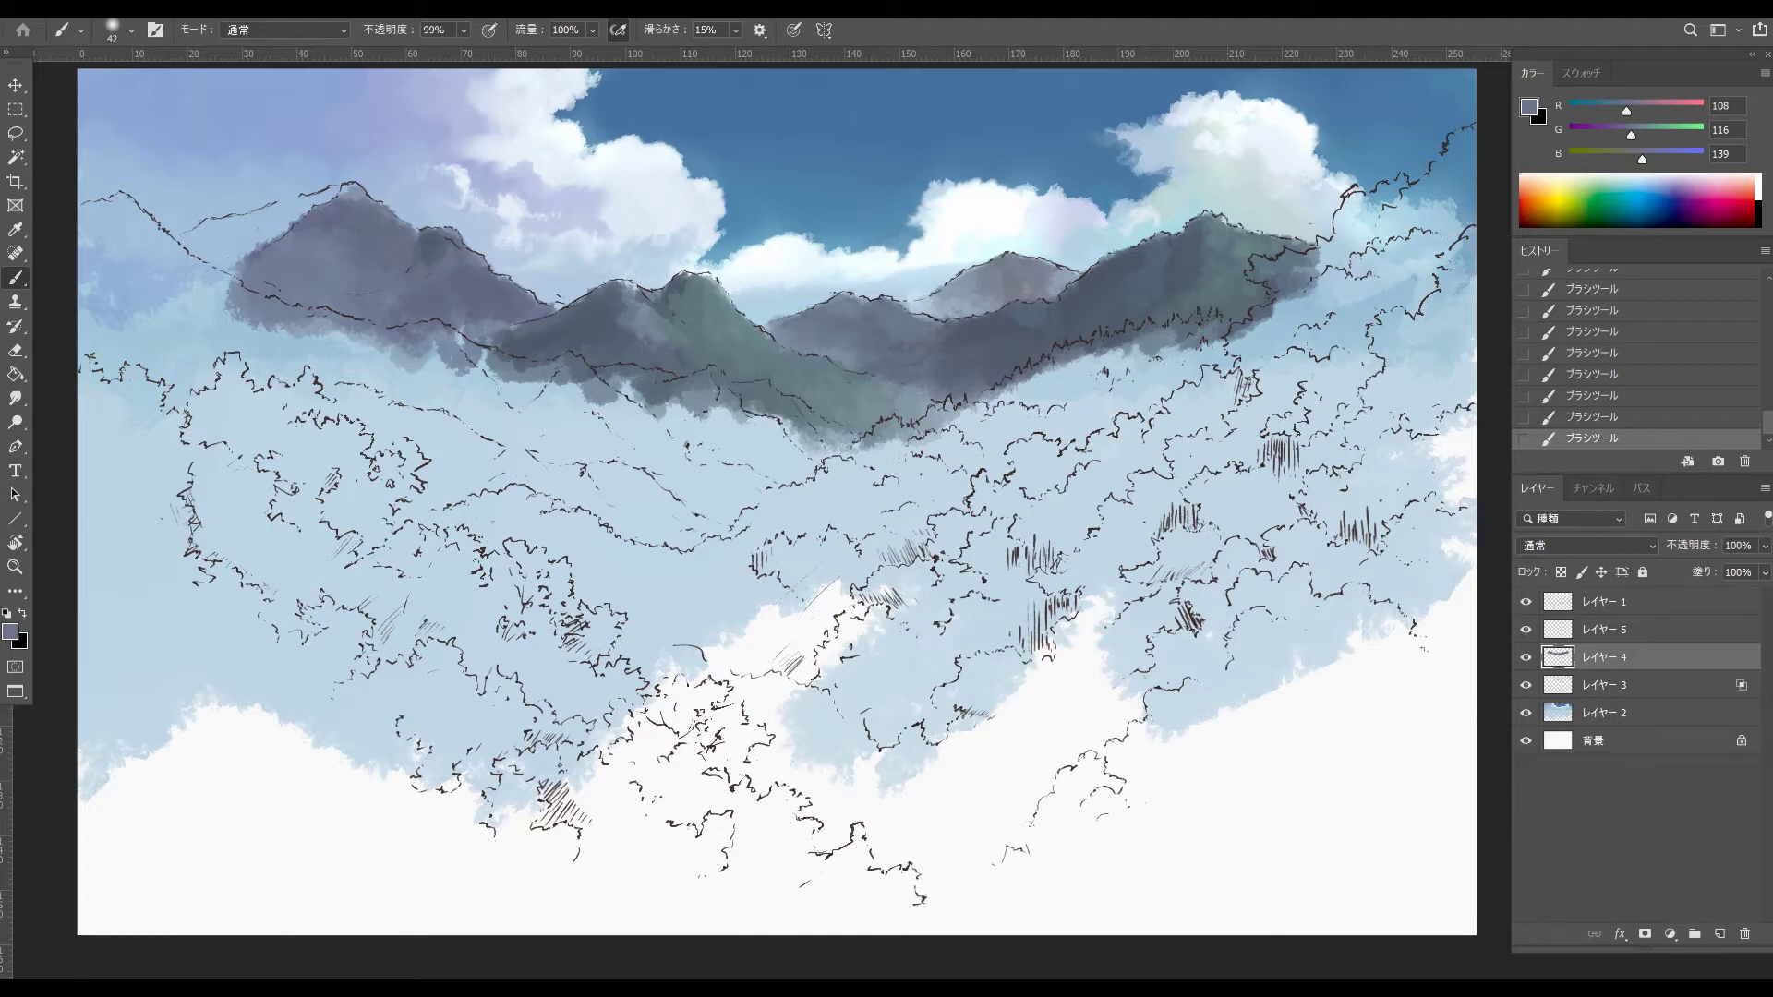
# - Refine the central mountain's shading with colours sampled from its slopes, reducing the brush to 27 px
pyautogui.keyDown('alt'); pyautogui.click(667, 360); pyautogui.keyUp('alt')
pyautogui.moveTo(679, 321); pyautogui.dragTo(667, 322)
pyautogui.keyDown('alt'); pyautogui.click(667, 322); pyautogui.keyUp('alt')
pyautogui.keyDown('alt'); pyautogui.click(669, 329); pyautogui.keyUp('alt')
pyautogui.keyDown('alt'); pyautogui.click(668, 325); pyautogui.keyUp('alt')
pyautogui.hotkey('ctrl', '+')
pyautogui.hotkey('ctrl', '+')
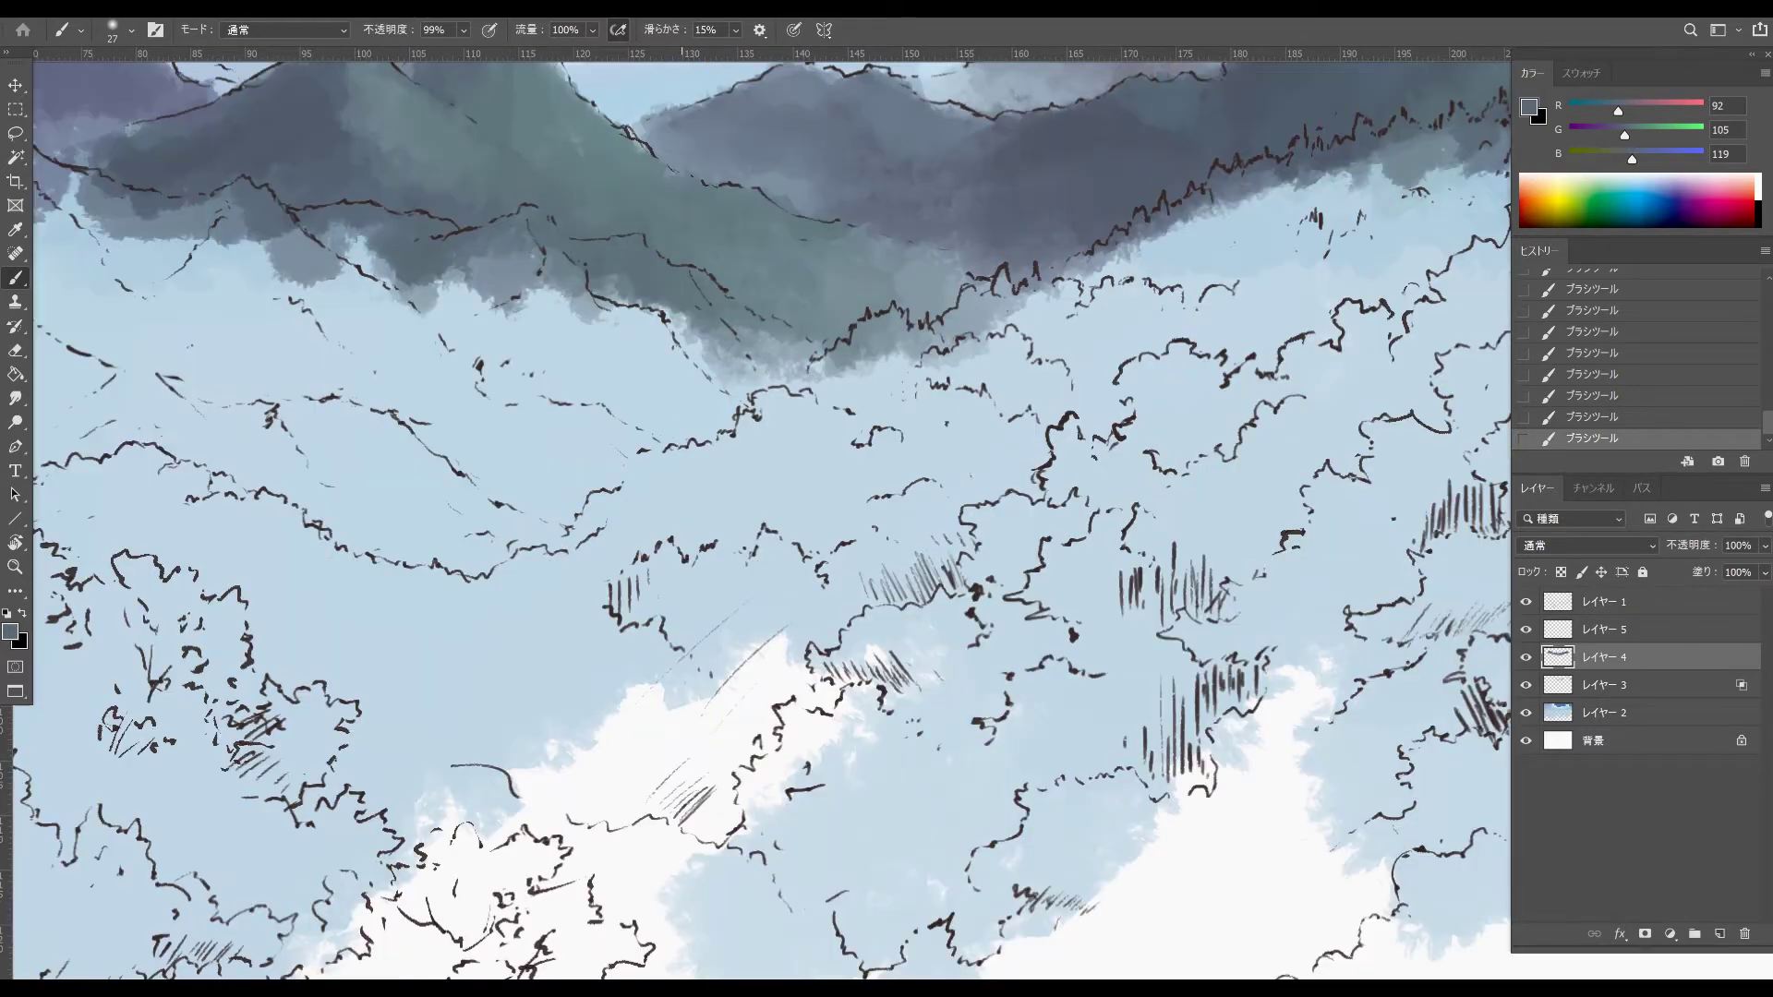
pyautogui.hotkey('ctrl', '-')
pyautogui.hotkey('ctrl', '-')
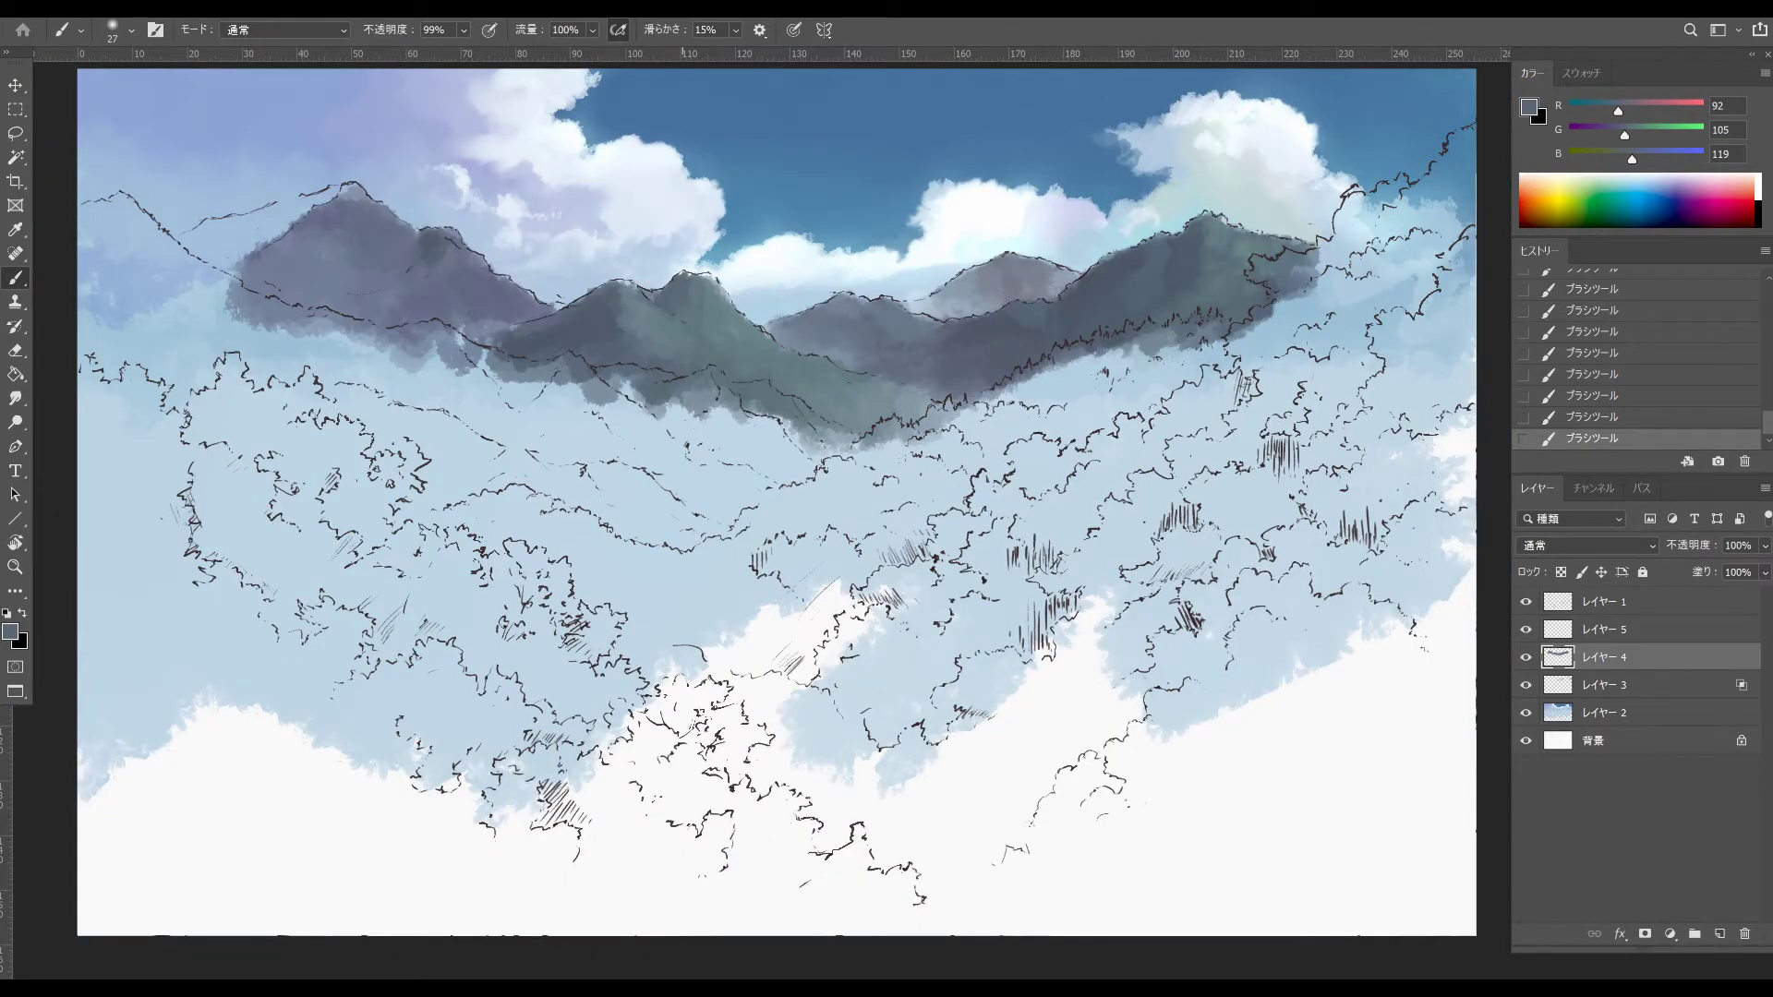
# - Sample the right-hand mountain's tone and brush over the green slope near the valley with a larger 61 px brush
pyautogui.keyDown('alt'); pyautogui.click(1229, 295); pyautogui.keyUp('alt')
pyautogui.moveTo(810, 390); pyautogui.dragTo(824, 389)
pyautogui.keyDown('alt'); pyautogui.click(712, 329); pyautogui.keyUp('alt')
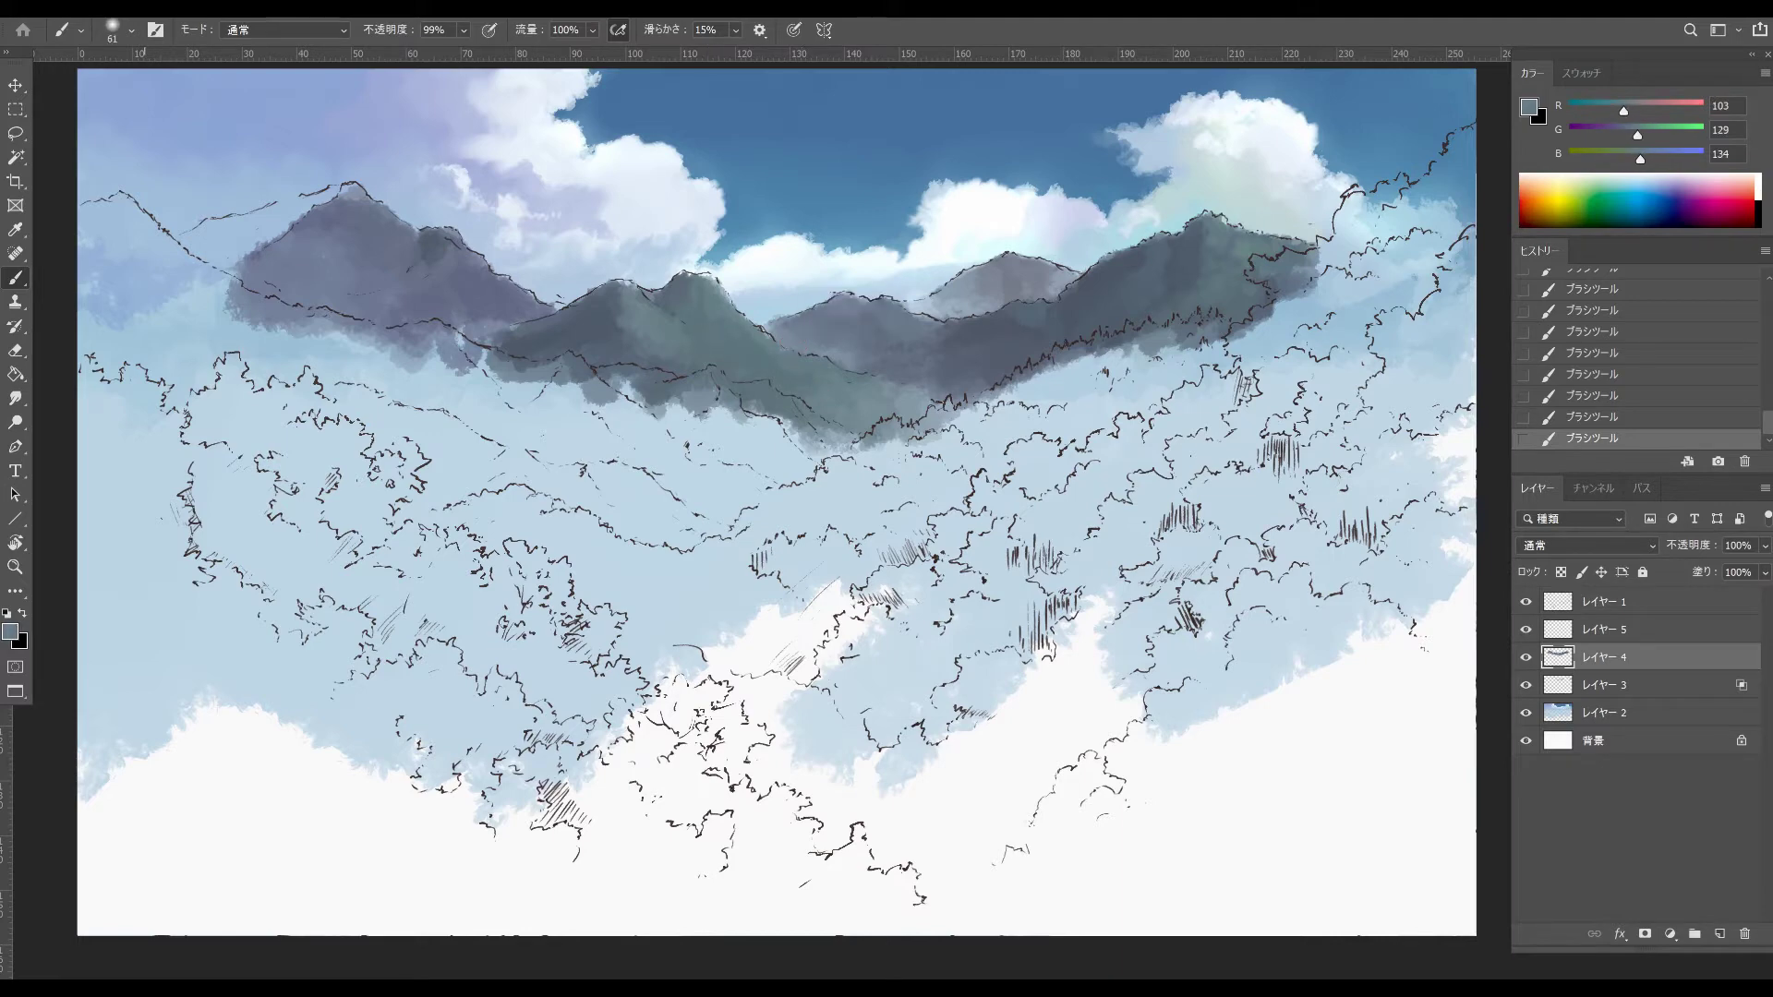
# - Mix a darker teal (R 70, G 100, B 106) and shade the central mountain's right-hand slope with it
pyautogui.click(10, 631)
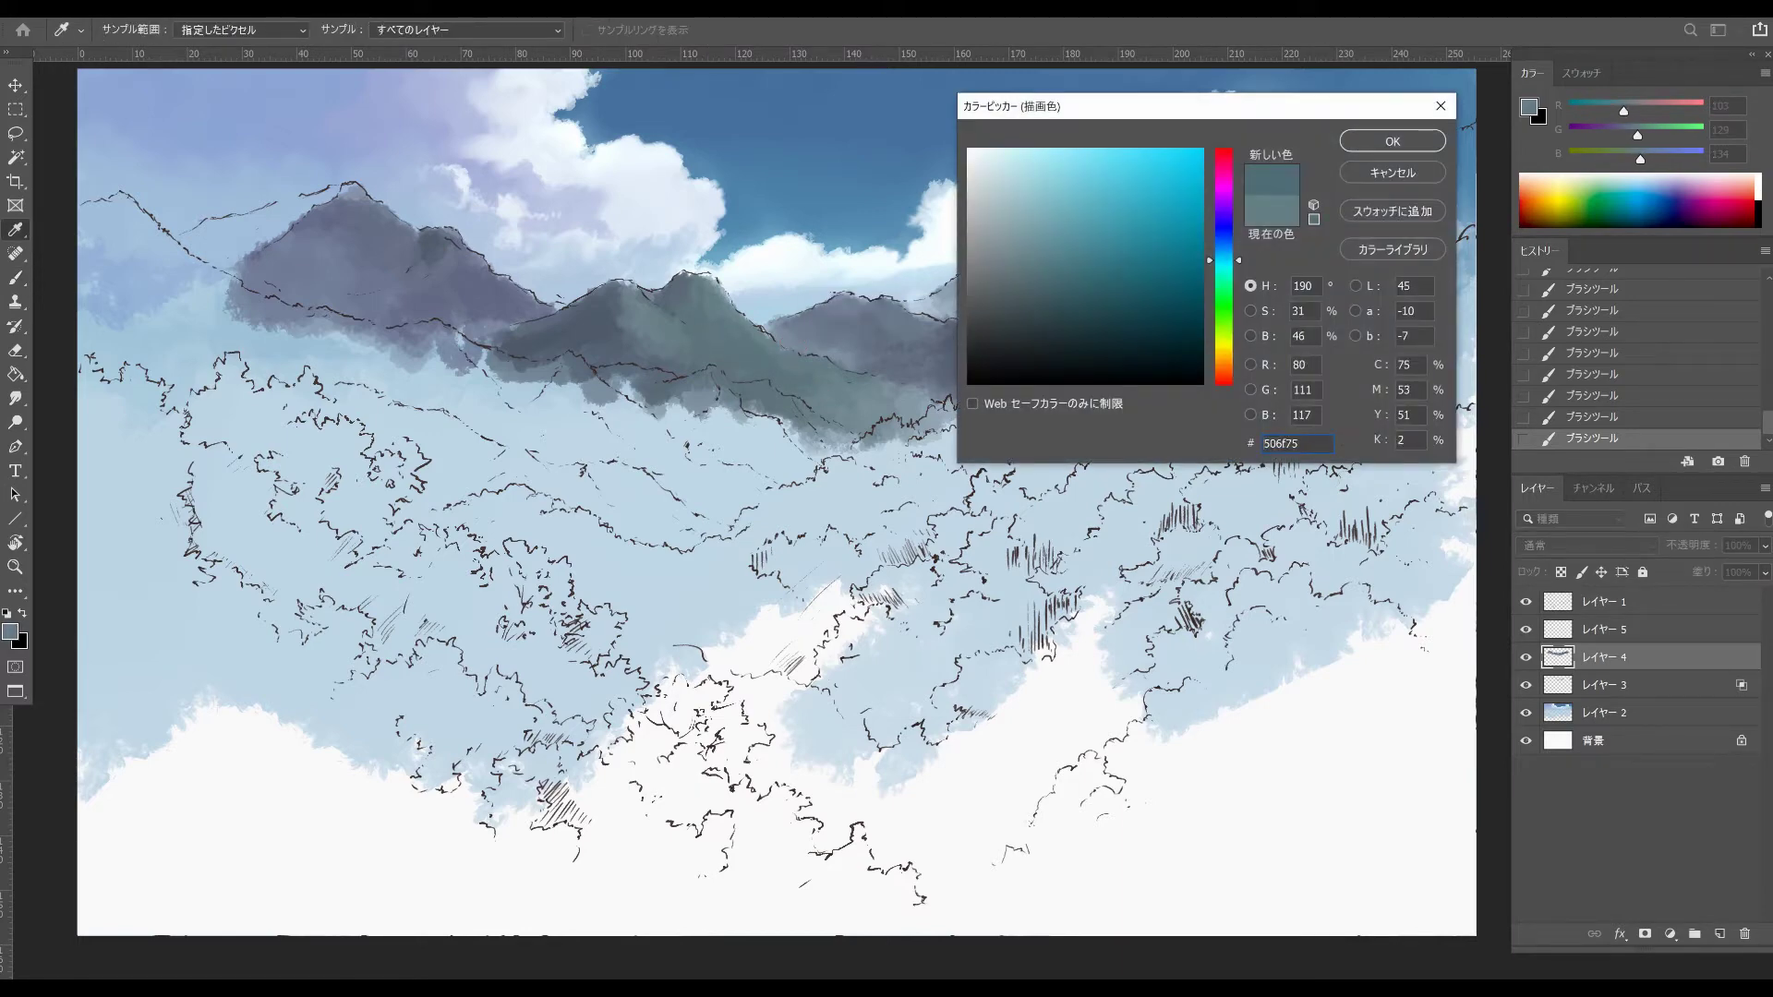
pyautogui.moveTo(1041, 276); pyautogui.dragTo(1054, 286)
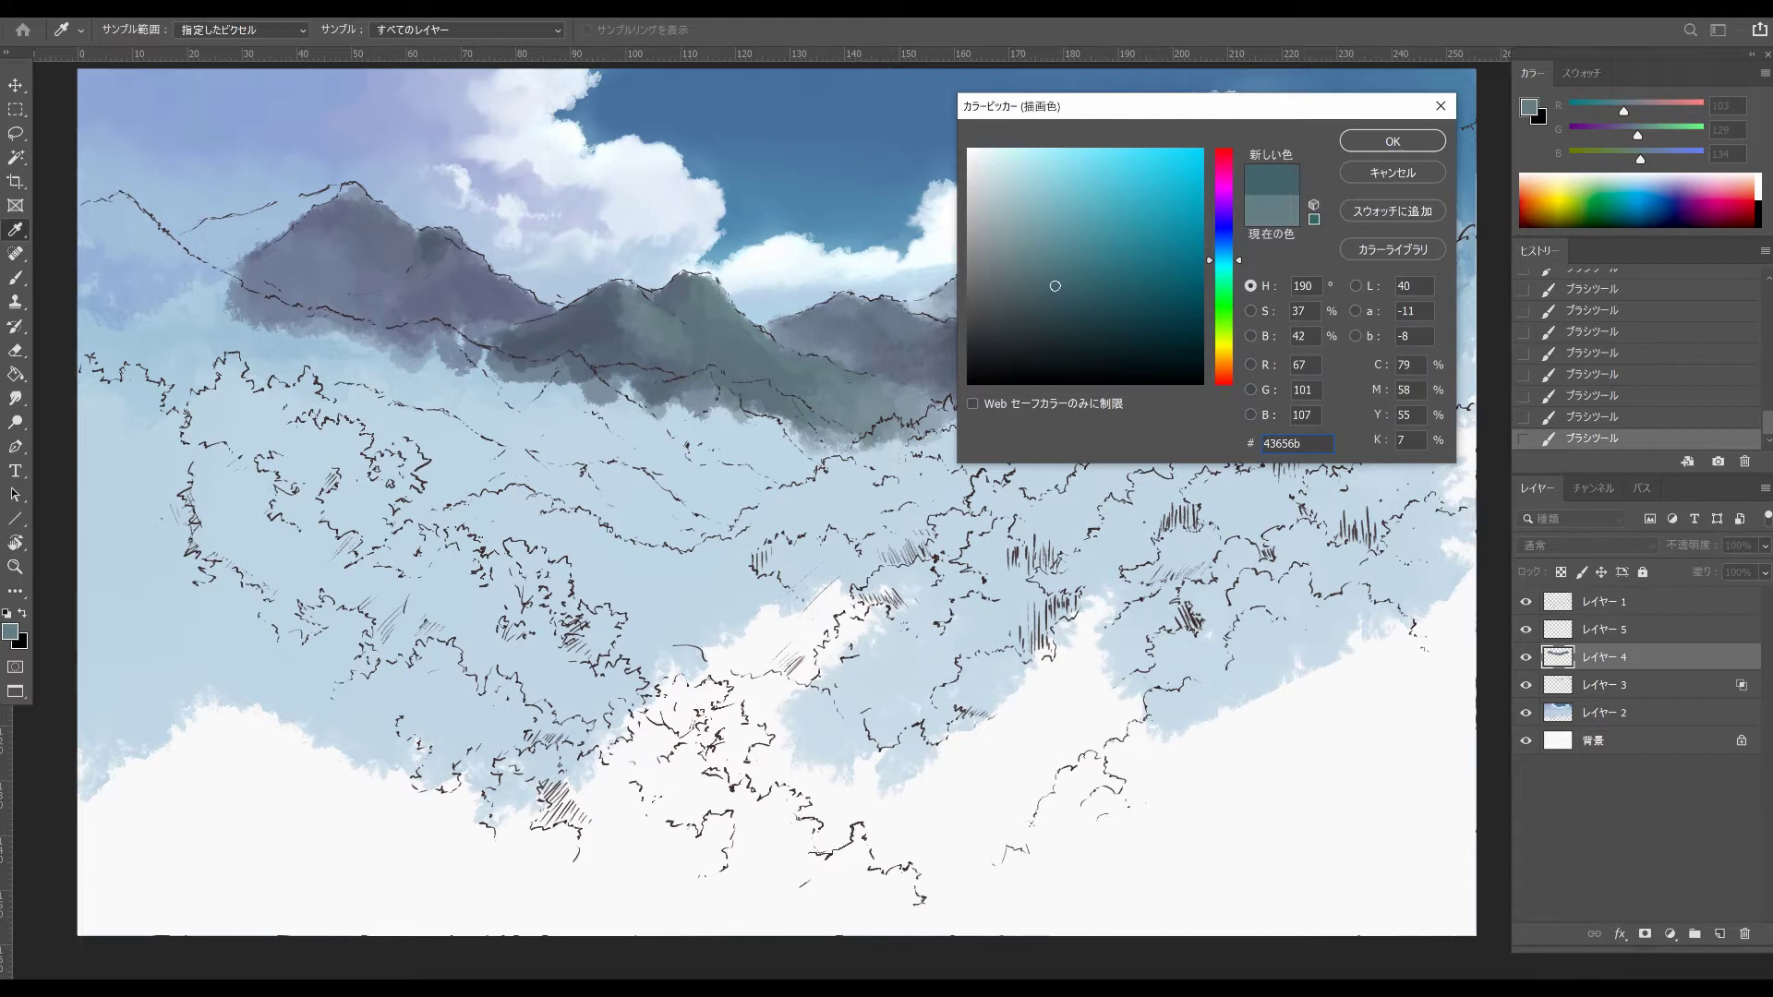
pyautogui.moveTo(1054, 286)
pyautogui.mouseDown()
pyautogui.moveTo(1072, 296)
pyautogui.moveTo(1028, 289)
pyautogui.moveTo(1046, 287)
pyautogui.mouseUp()
pyautogui.press('Return')
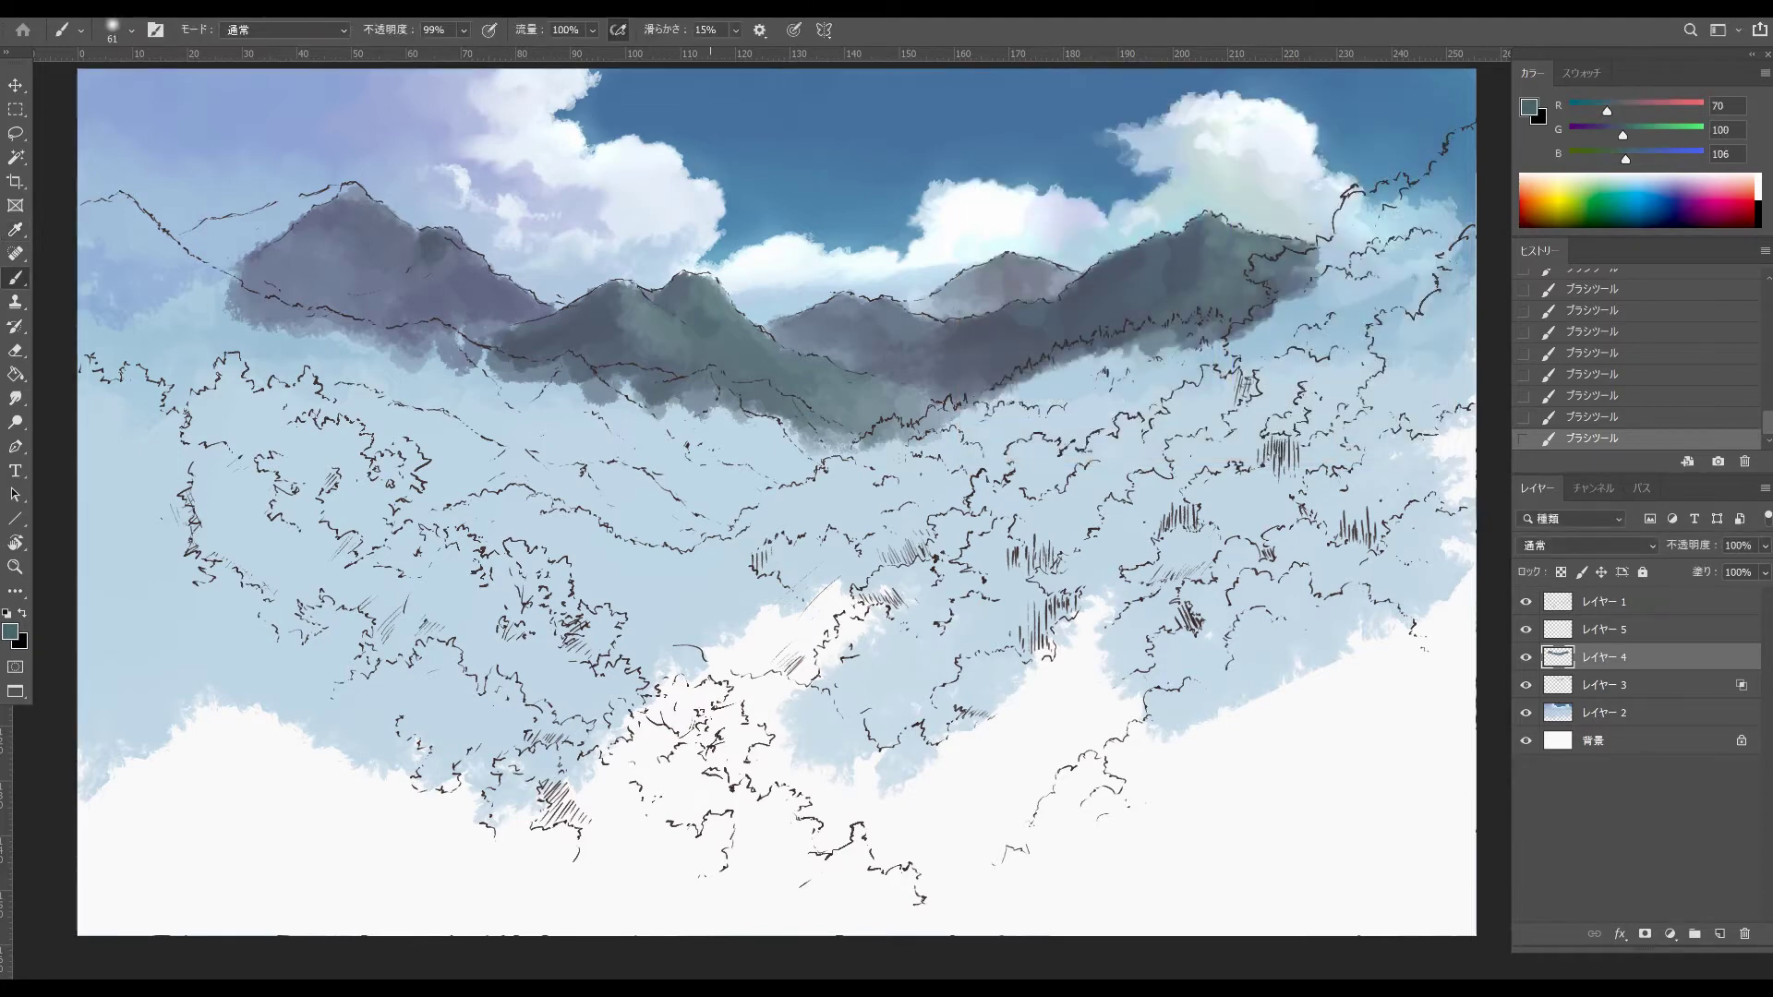
pyautogui.moveTo(778, 358)
pyautogui.mouseDown()
pyautogui.moveTo(834, 402)
pyautogui.moveTo(822, 372)
pyautogui.moveTo(870, 401)
pyautogui.moveTo(845, 397)
pyautogui.mouseUp()
pyautogui.moveTo(719, 347); pyautogui.dragTo(711, 336)
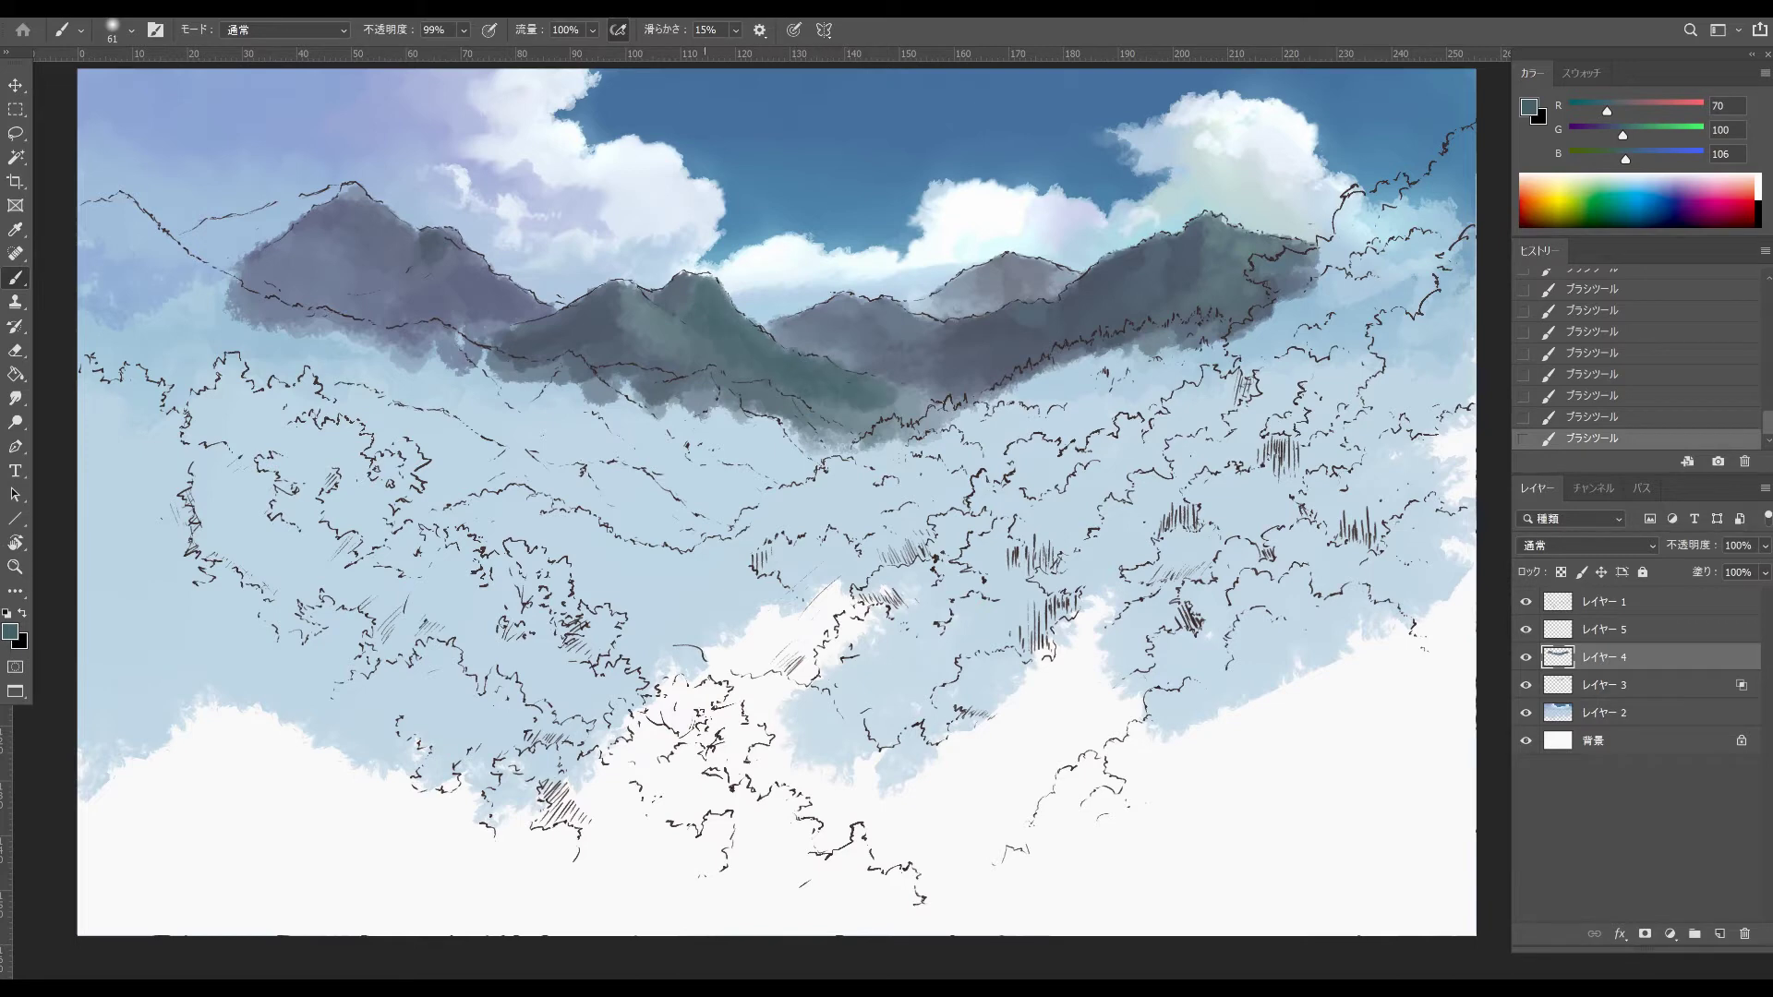
# - Blend the central mountain's foot with sampled greys and brush its left flank with the right-hand ridge's tone (R 77, G 89, B 103)
pyautogui.keyDown('alt'); pyautogui.click(900, 437); pyautogui.keyUp('alt')
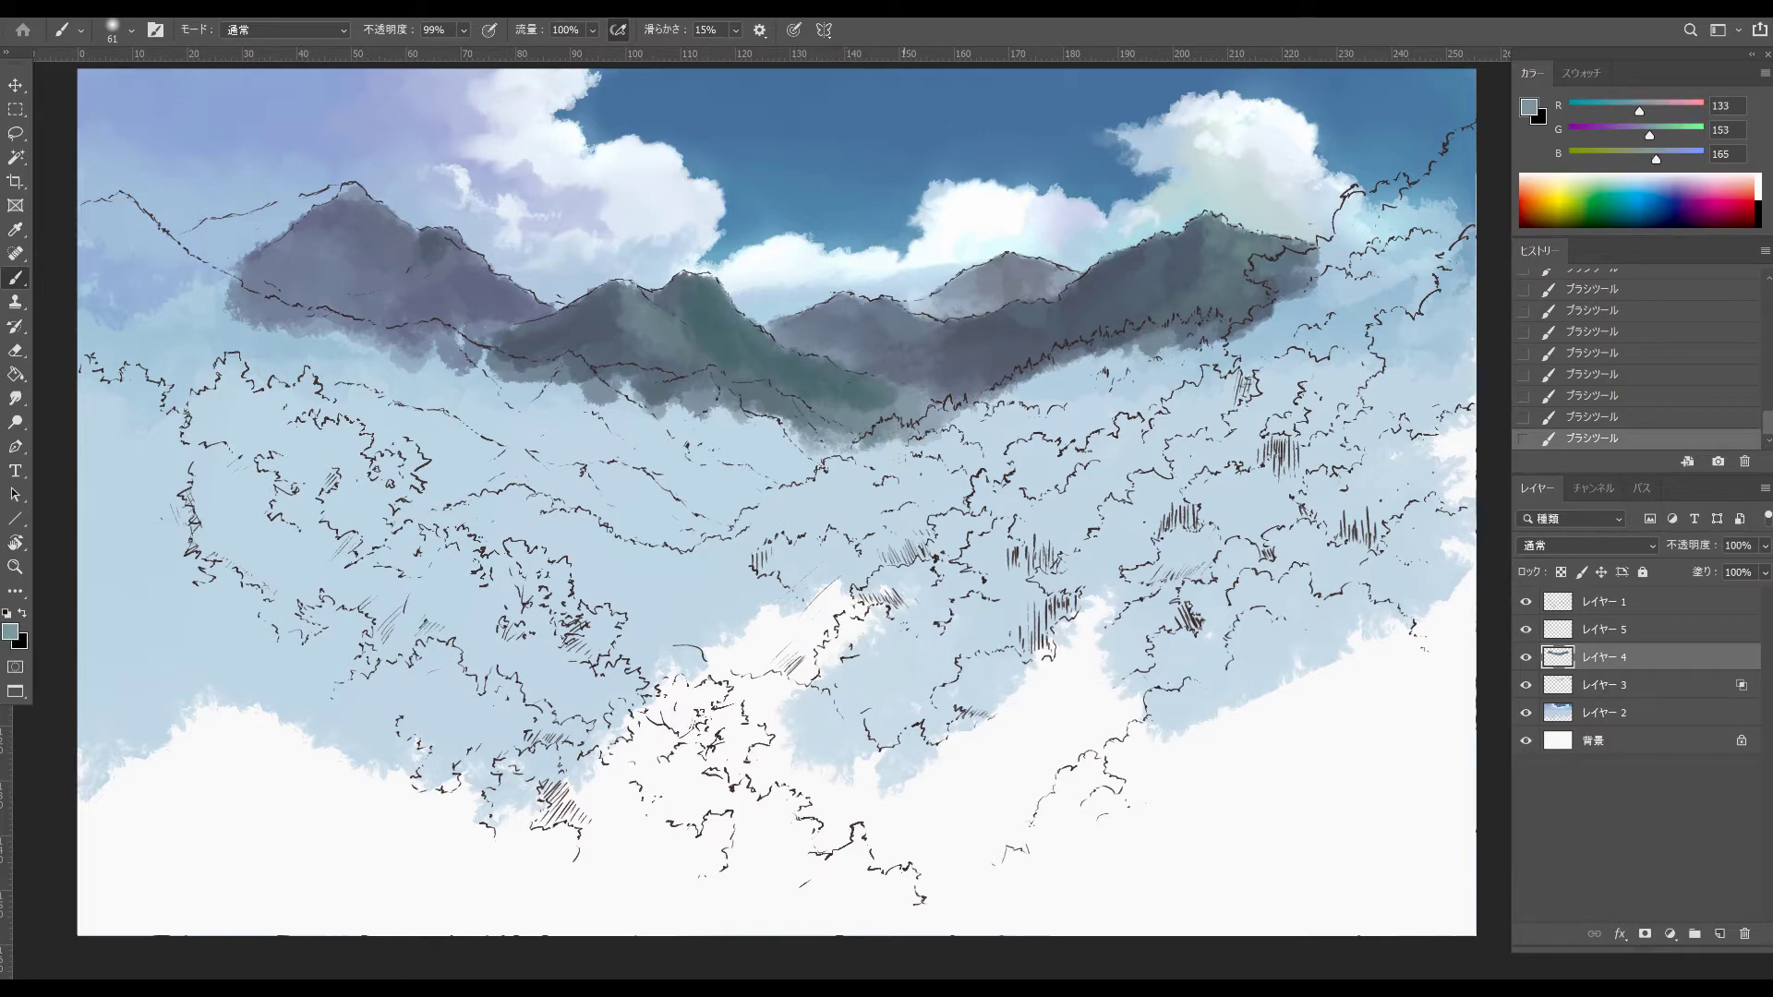
pyautogui.moveTo(890, 409)
pyautogui.mouseDown()
pyautogui.moveTo(837, 392)
pyautogui.moveTo(859, 418)
pyautogui.moveTo(886, 388)
pyautogui.moveTo(823, 429)
pyautogui.mouseUp()
pyautogui.keyDown('alt'); pyautogui.click(831, 396); pyautogui.keyUp('alt')
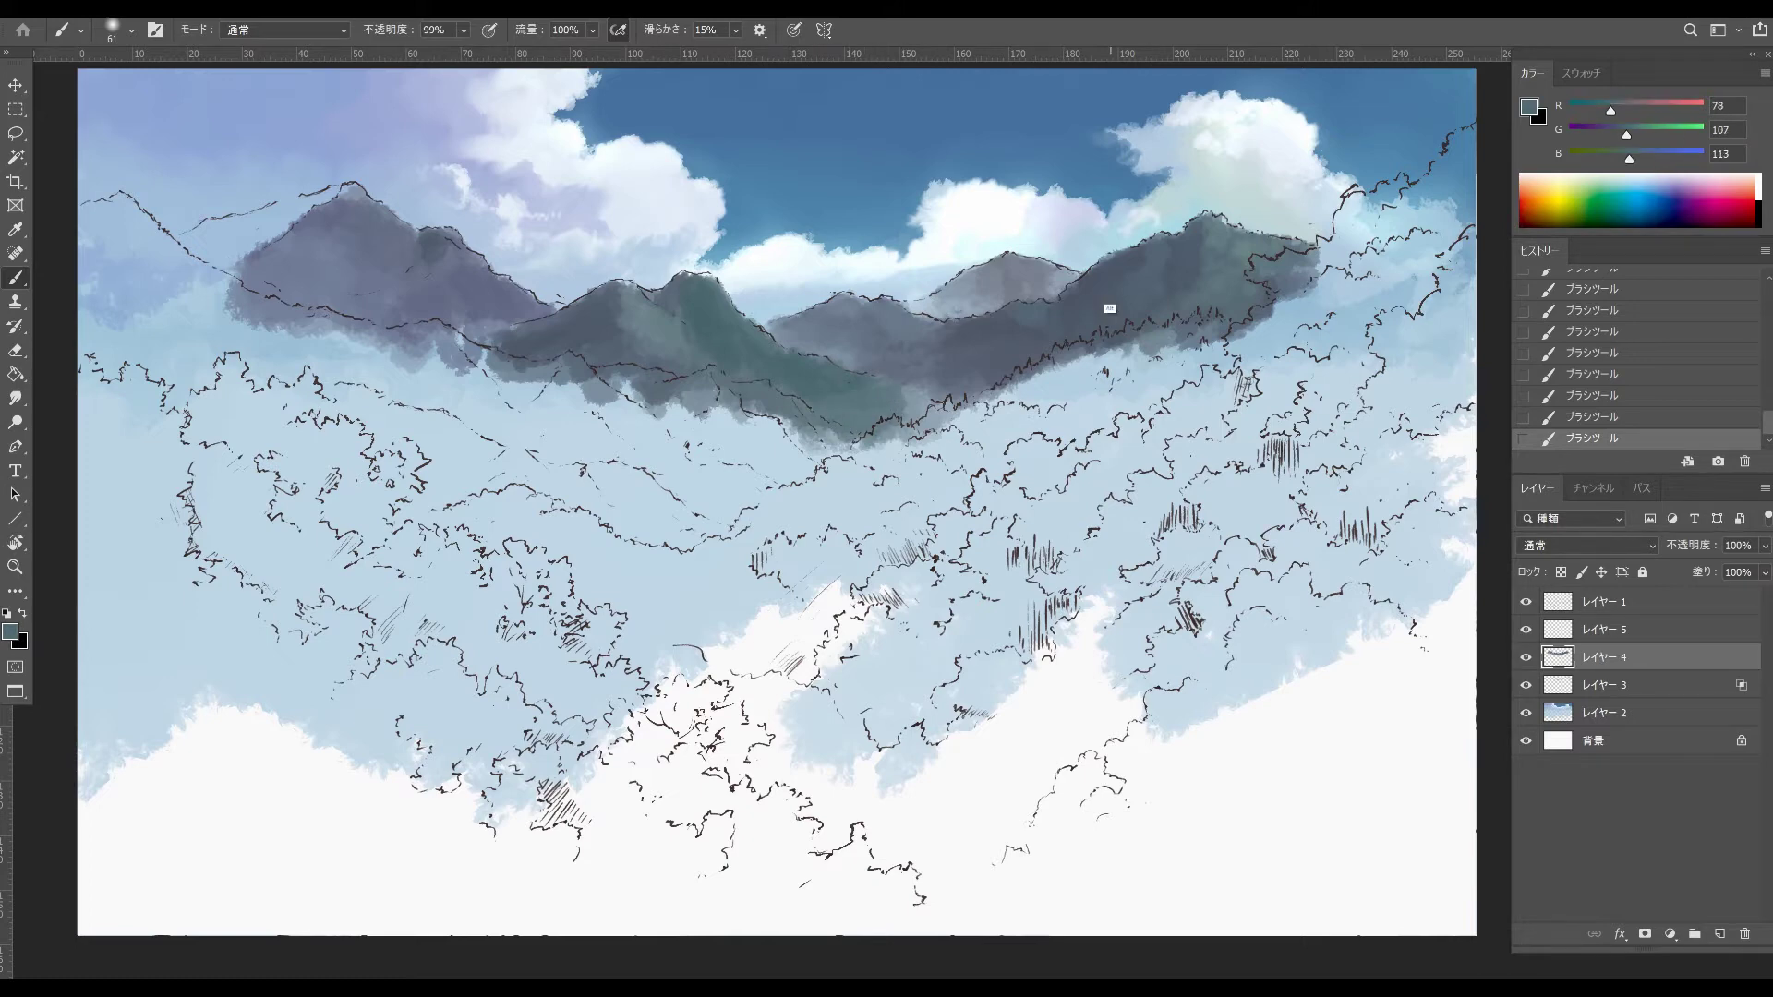
pyautogui.keyDown('alt'); pyautogui.click(1112, 306); pyautogui.keyUp('alt')
pyautogui.moveTo(566, 312); pyautogui.dragTo(489, 353)
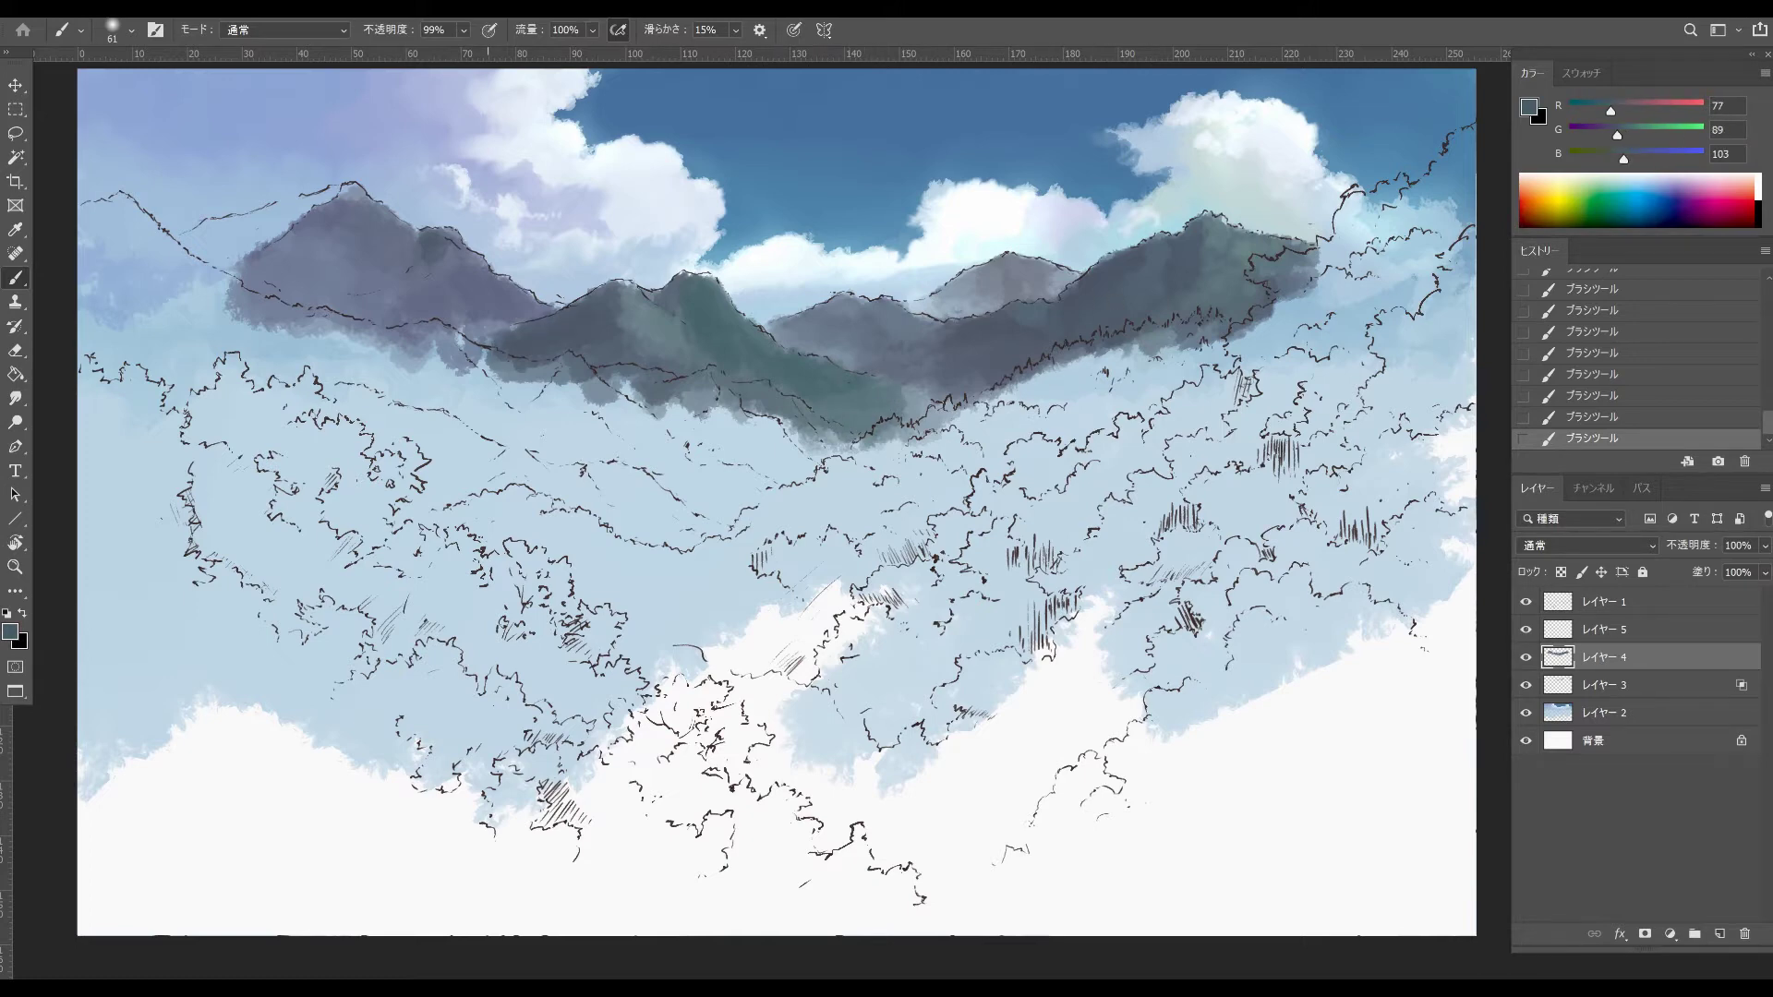
# - Set the foreground colour to dark slate #354148 and shade the central mountain's left flank with a 34 px brush
pyautogui.click(10, 631)
pyautogui.moveTo(1025, 289); pyautogui.dragTo(1030, 319)
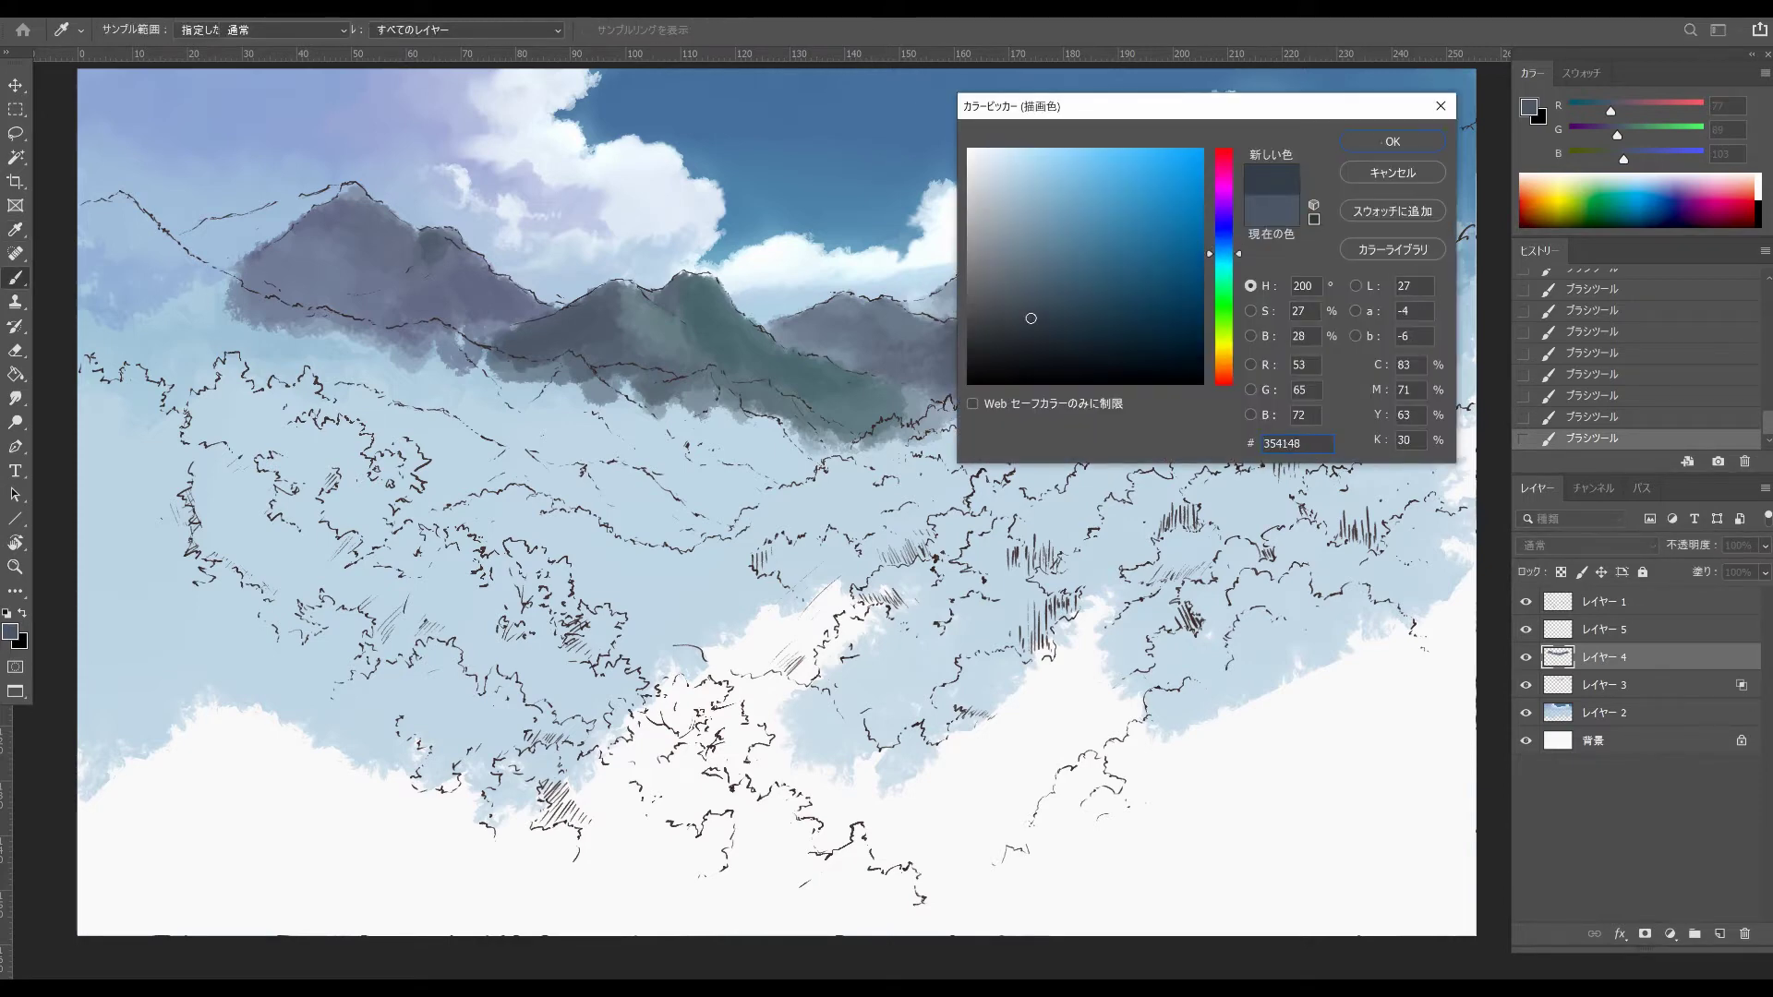
pyautogui.click(1392, 142)
pyautogui.press('b')
pyautogui.moveTo(545, 325)
pyautogui.mouseDown()
pyautogui.moveTo(492, 349)
pyautogui.moveTo(532, 345)
pyautogui.mouseUp()
pyautogui.moveTo(608, 303); pyautogui.dragTo(604, 338)
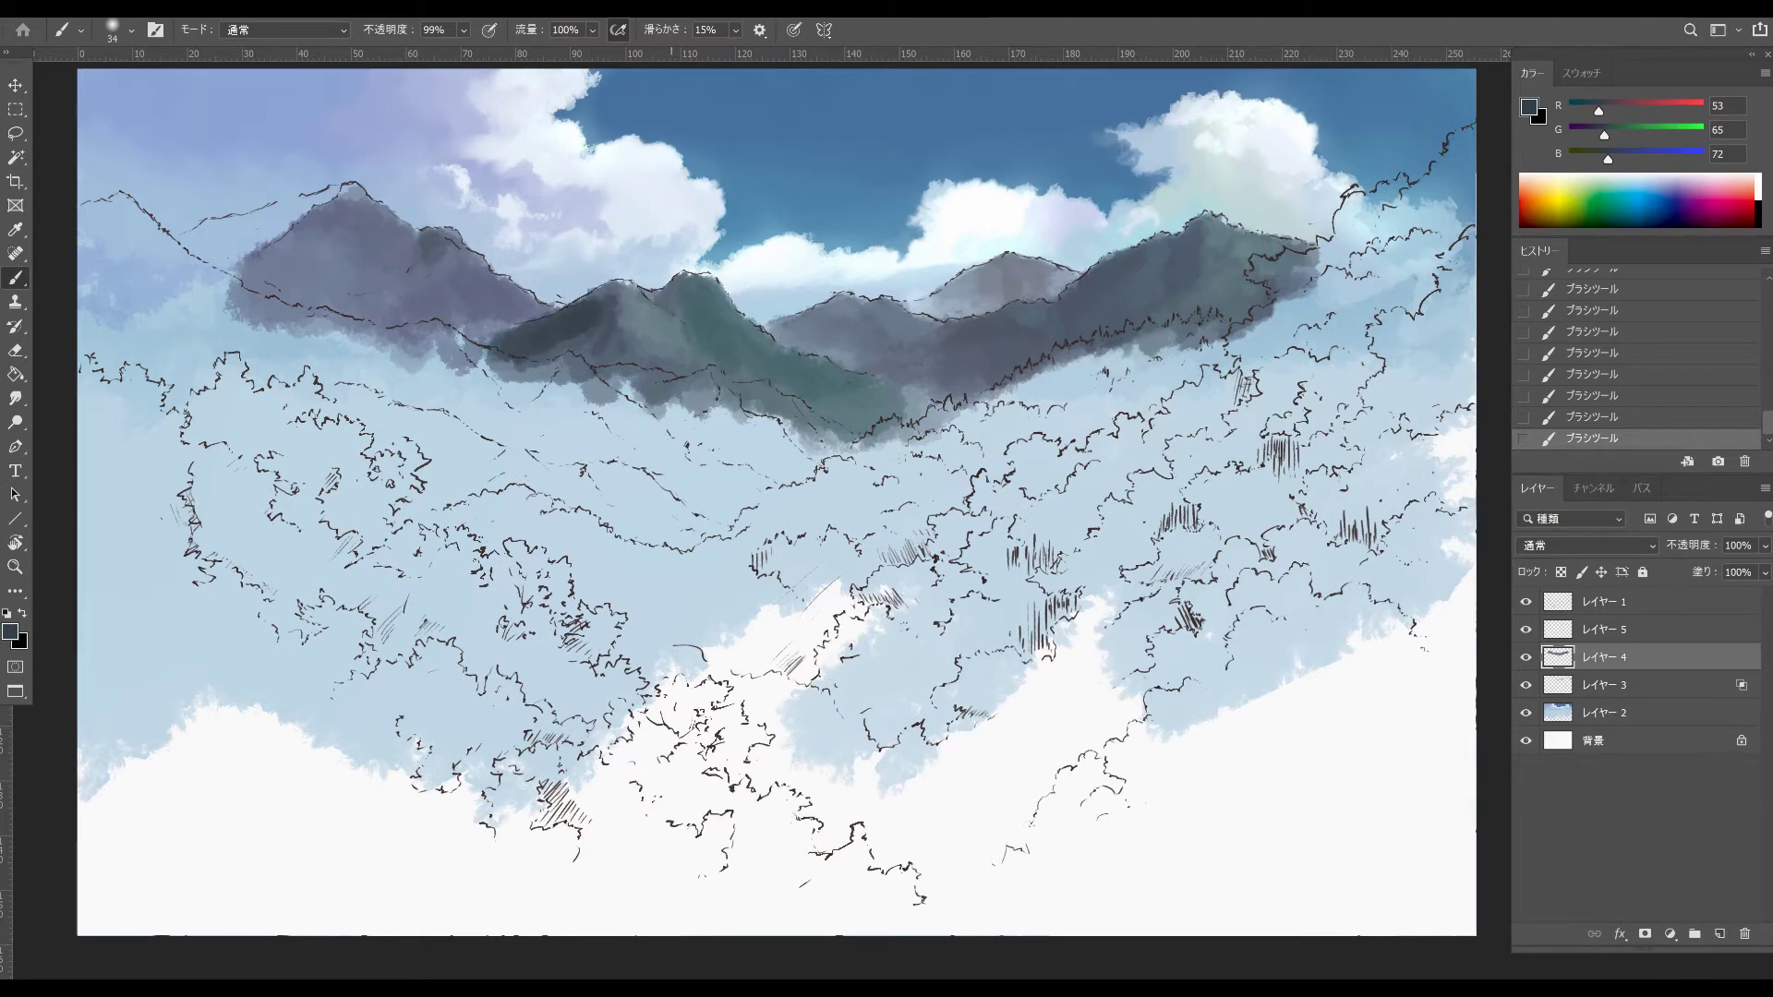
pyautogui.moveTo(596, 330); pyautogui.dragTo(588, 358)
# - Shift the paint colour to bluish #353b48 and deepen the shadows below the central mountain's two peaks
pyautogui.click(10, 632)
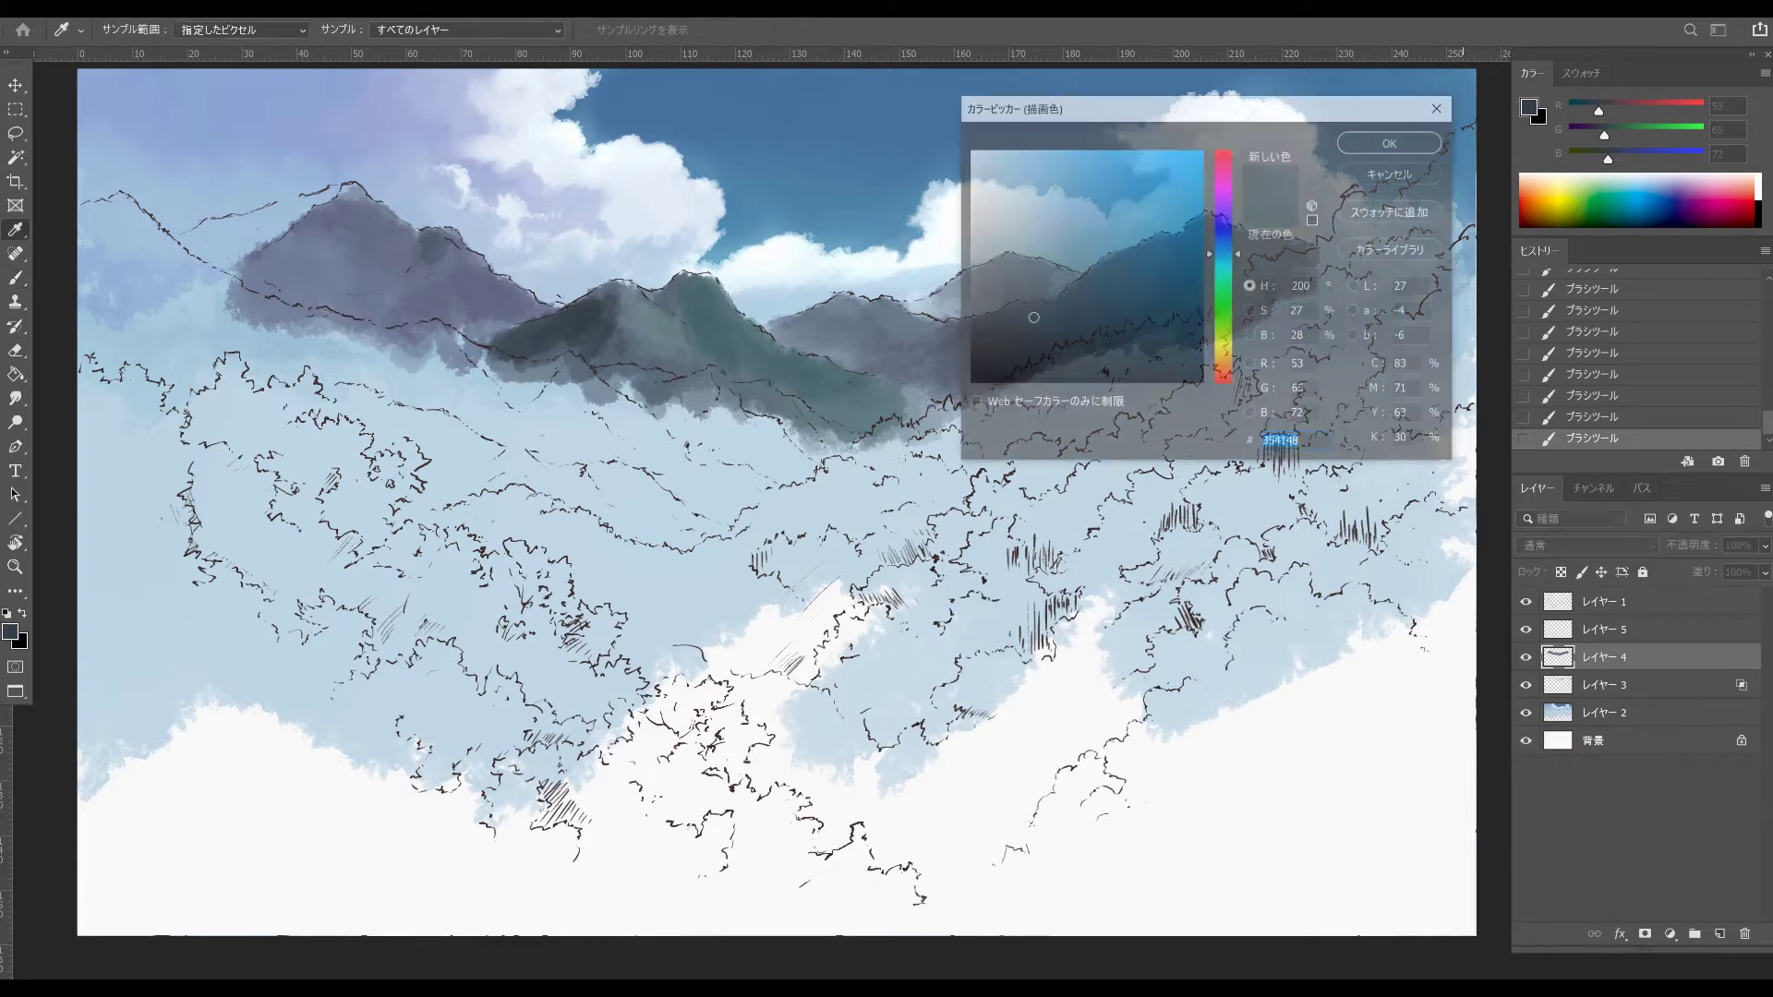
pyautogui.moveTo(1224, 246); pyautogui.dragTo(1223, 242)
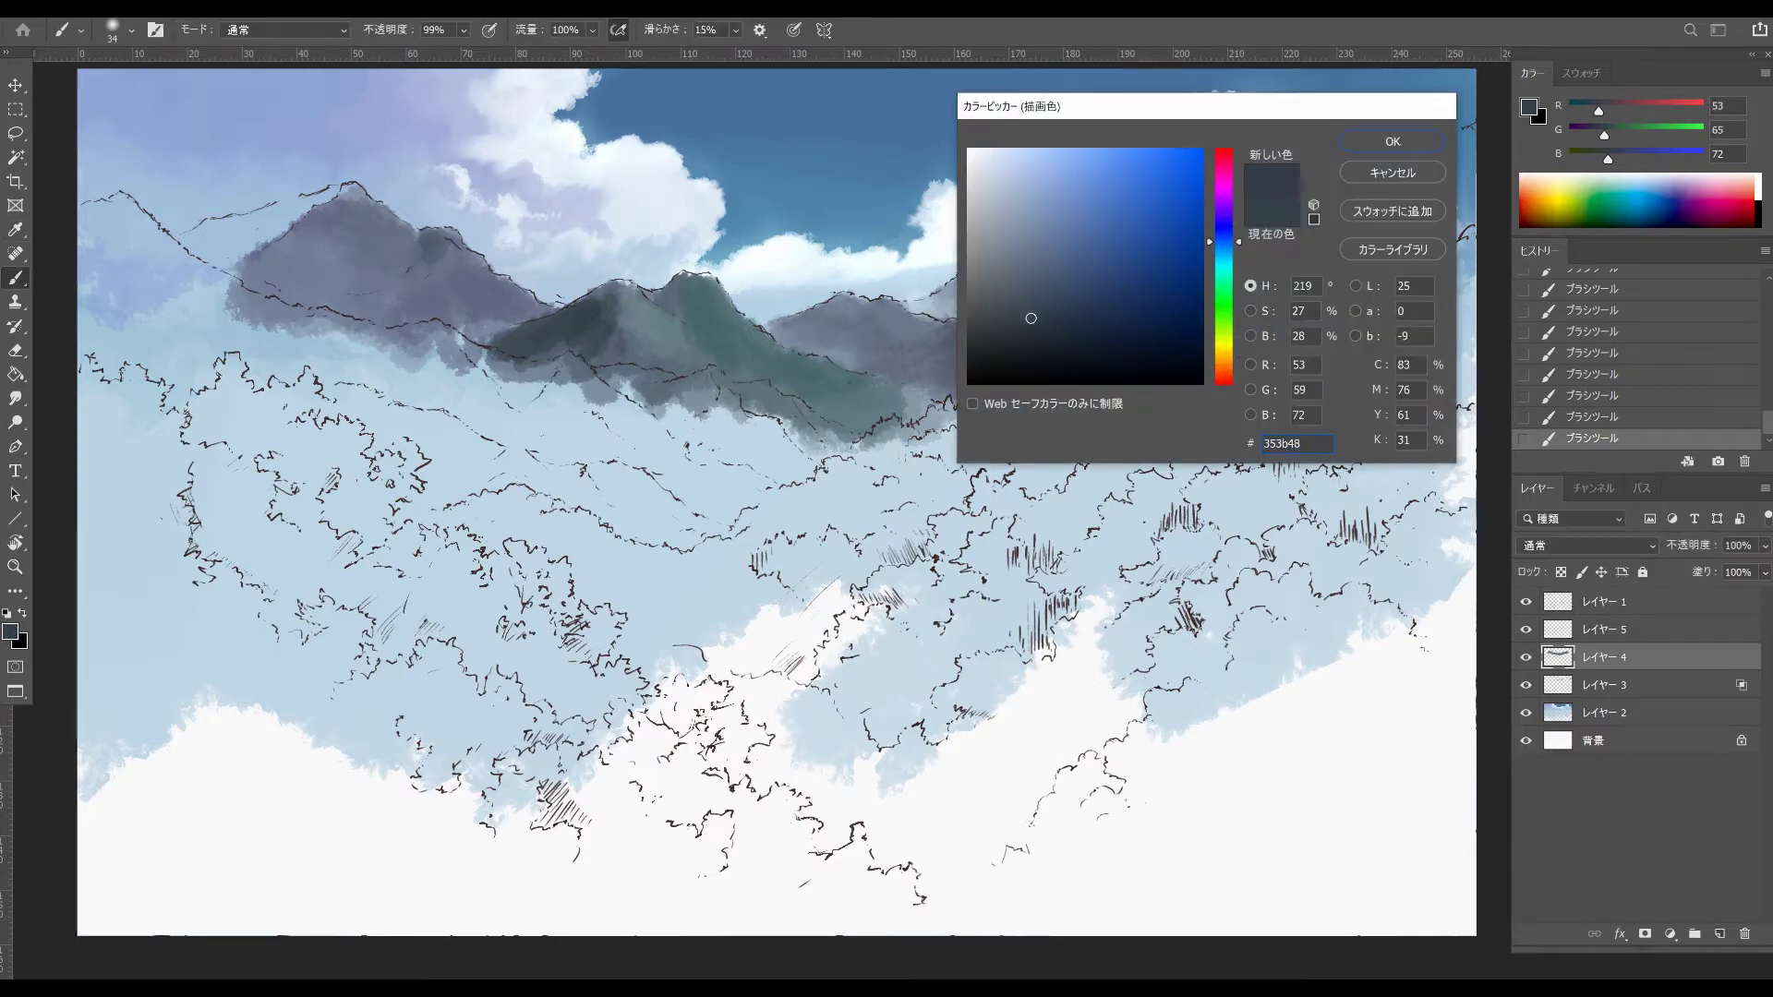
pyautogui.press('Return')
pyautogui.press('b')
pyautogui.moveTo(605, 290); pyautogui.dragTo(620, 345)
pyautogui.moveTo(674, 290); pyautogui.dragTo(679, 292)
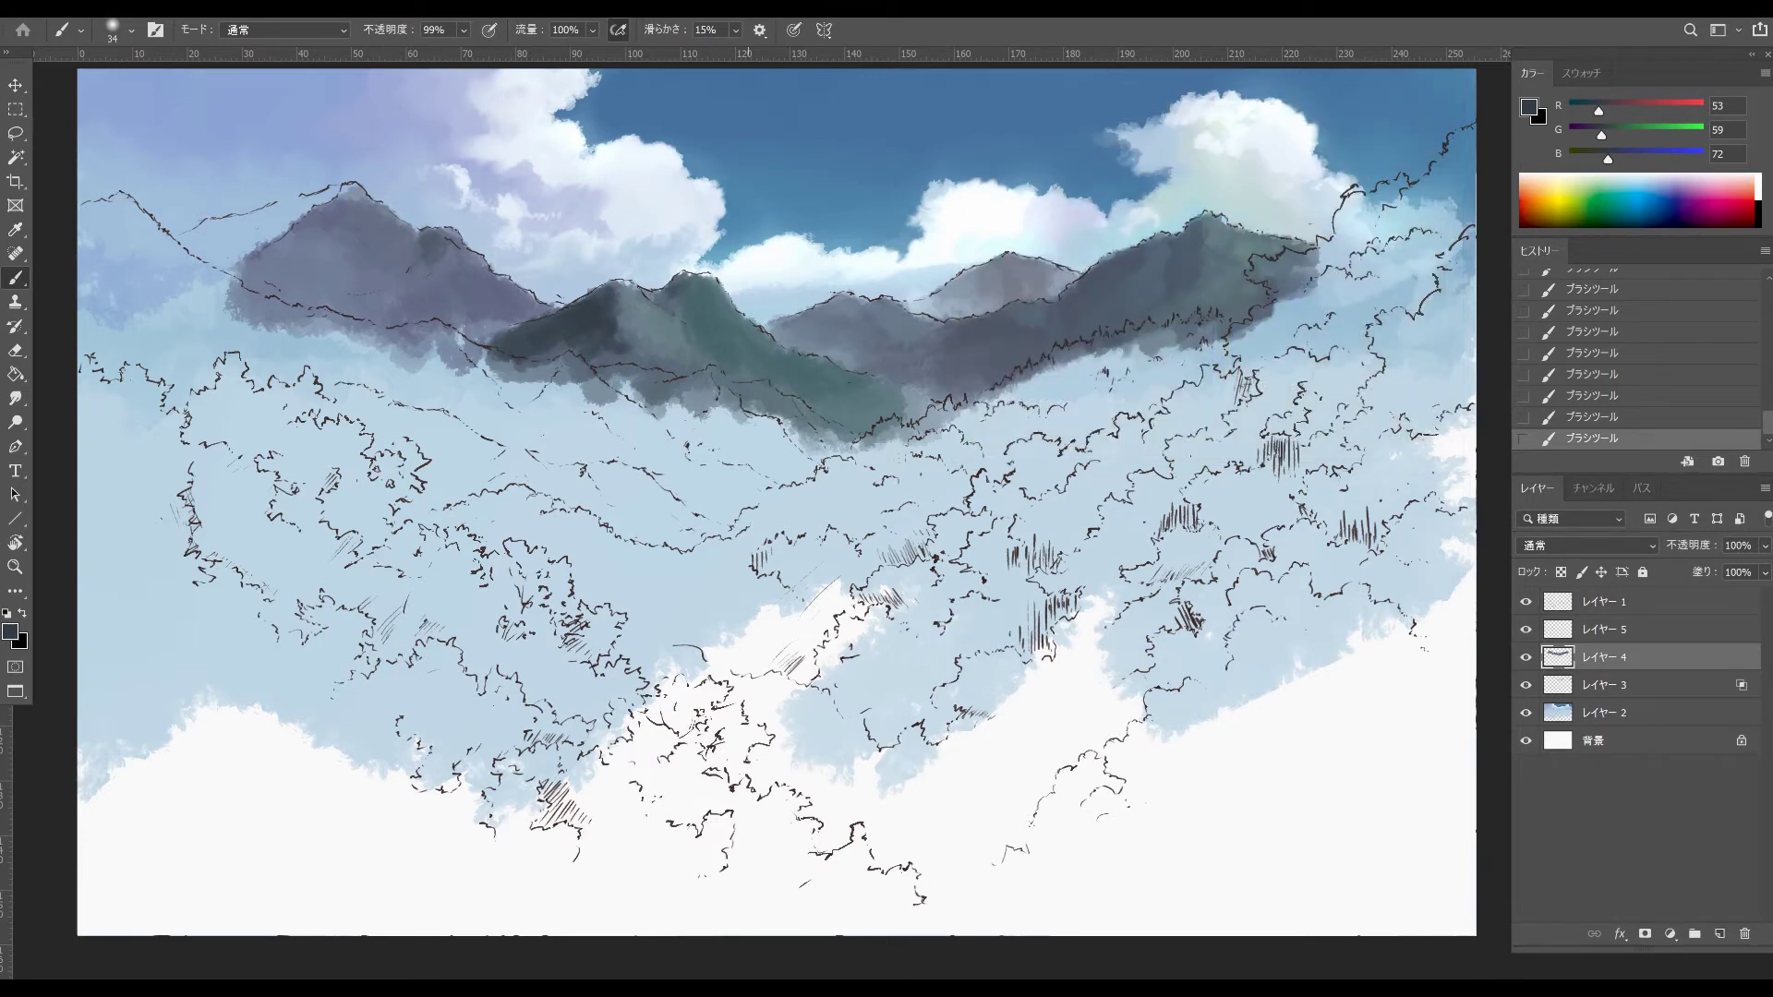
# - Change the colour to dark blue (R 52, G 63, B 83) and extend the shadow across the central mountain's left foot and second peak
pyautogui.click(10, 631)
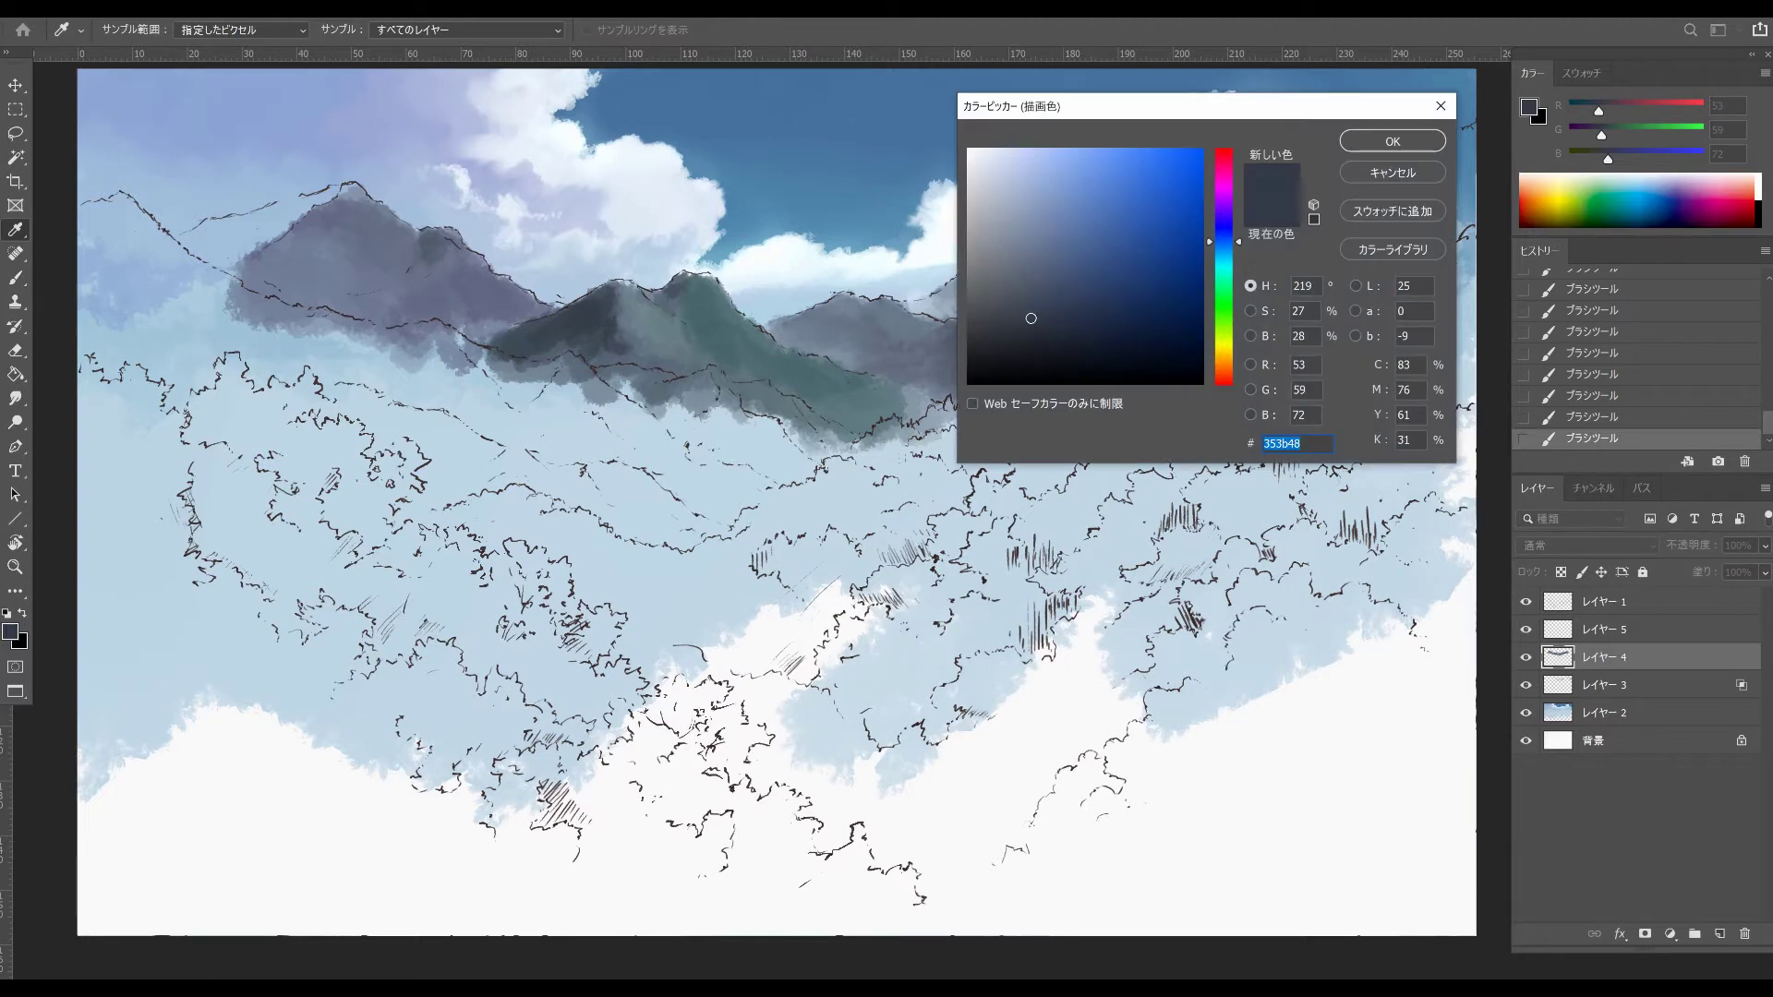
pyautogui.moveTo(1052, 309); pyautogui.dragTo(1057, 308)
pyautogui.press('Return')
pyautogui.press('b')
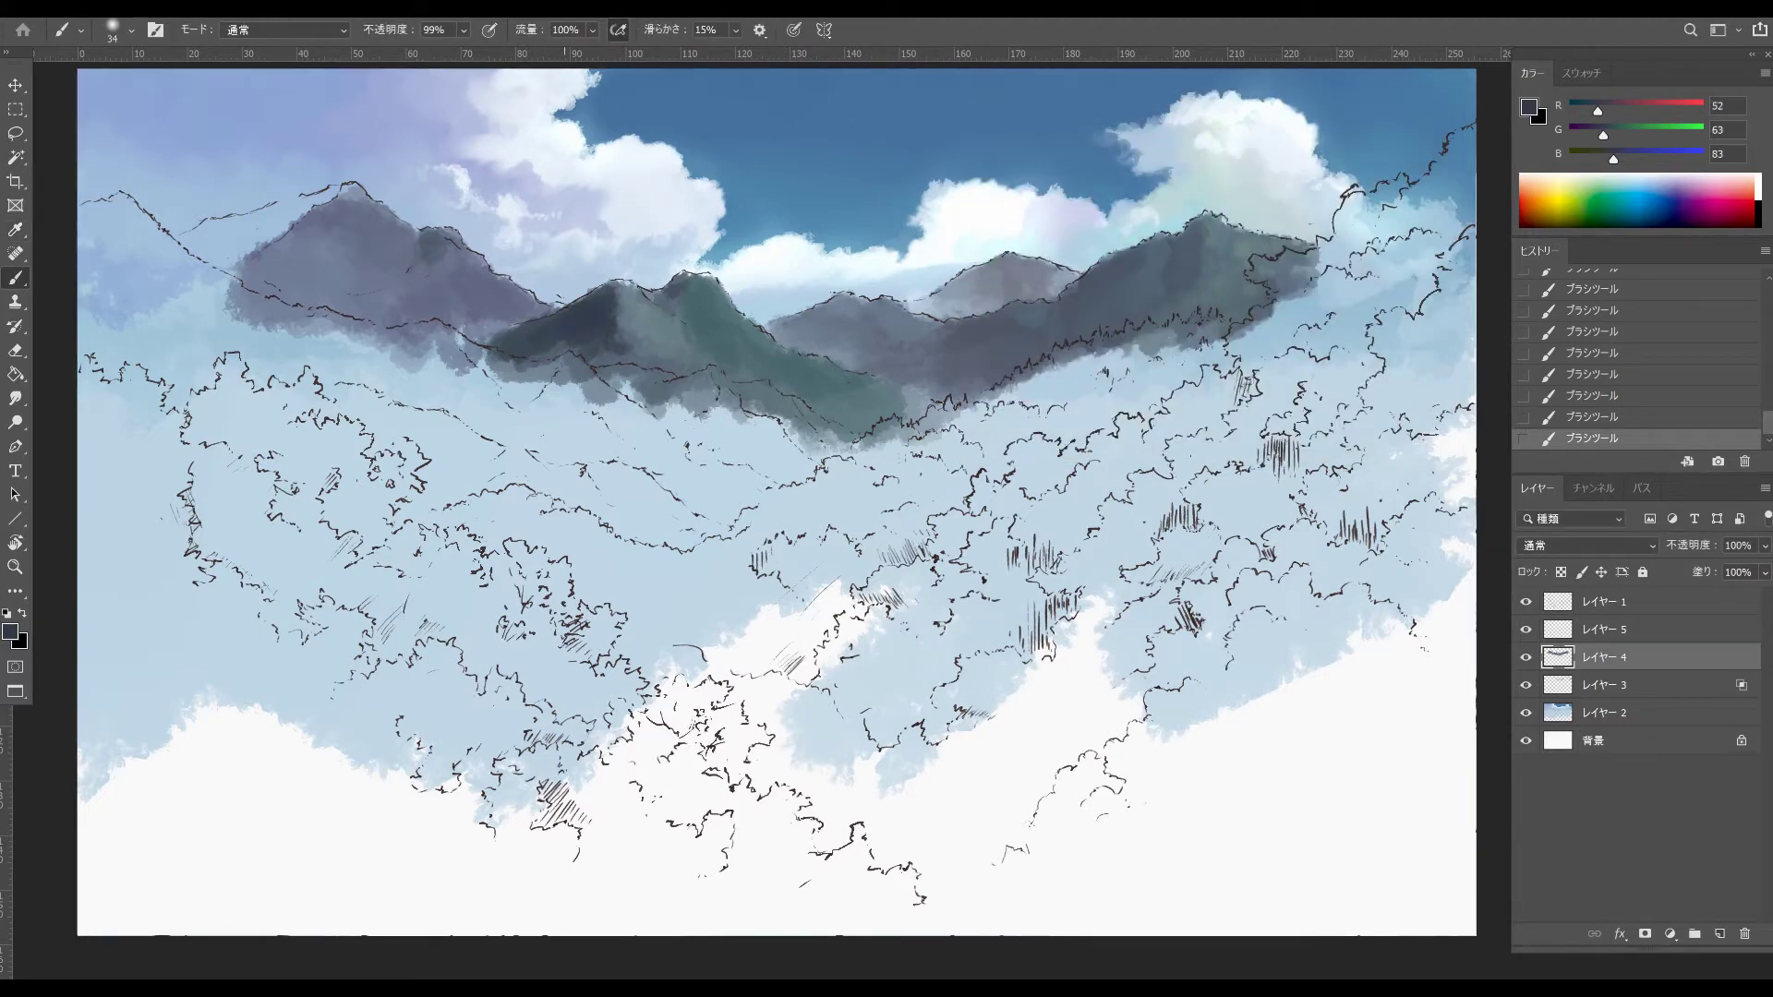
pyautogui.moveTo(620, 324)
pyautogui.mouseDown()
pyautogui.moveTo(653, 372)
pyautogui.moveTo(624, 340)
pyautogui.moveTo(589, 358)
pyautogui.moveTo(475, 348)
pyautogui.moveTo(490, 361)
pyautogui.mouseUp()
pyautogui.keyDown('alt'); pyautogui.click(609, 328); pyautogui.keyUp('alt')
pyautogui.moveTo(612, 311)
pyautogui.mouseDown()
pyautogui.moveTo(600, 325)
pyautogui.moveTo(690, 294)
pyautogui.moveTo(673, 294)
pyautogui.mouseUp()
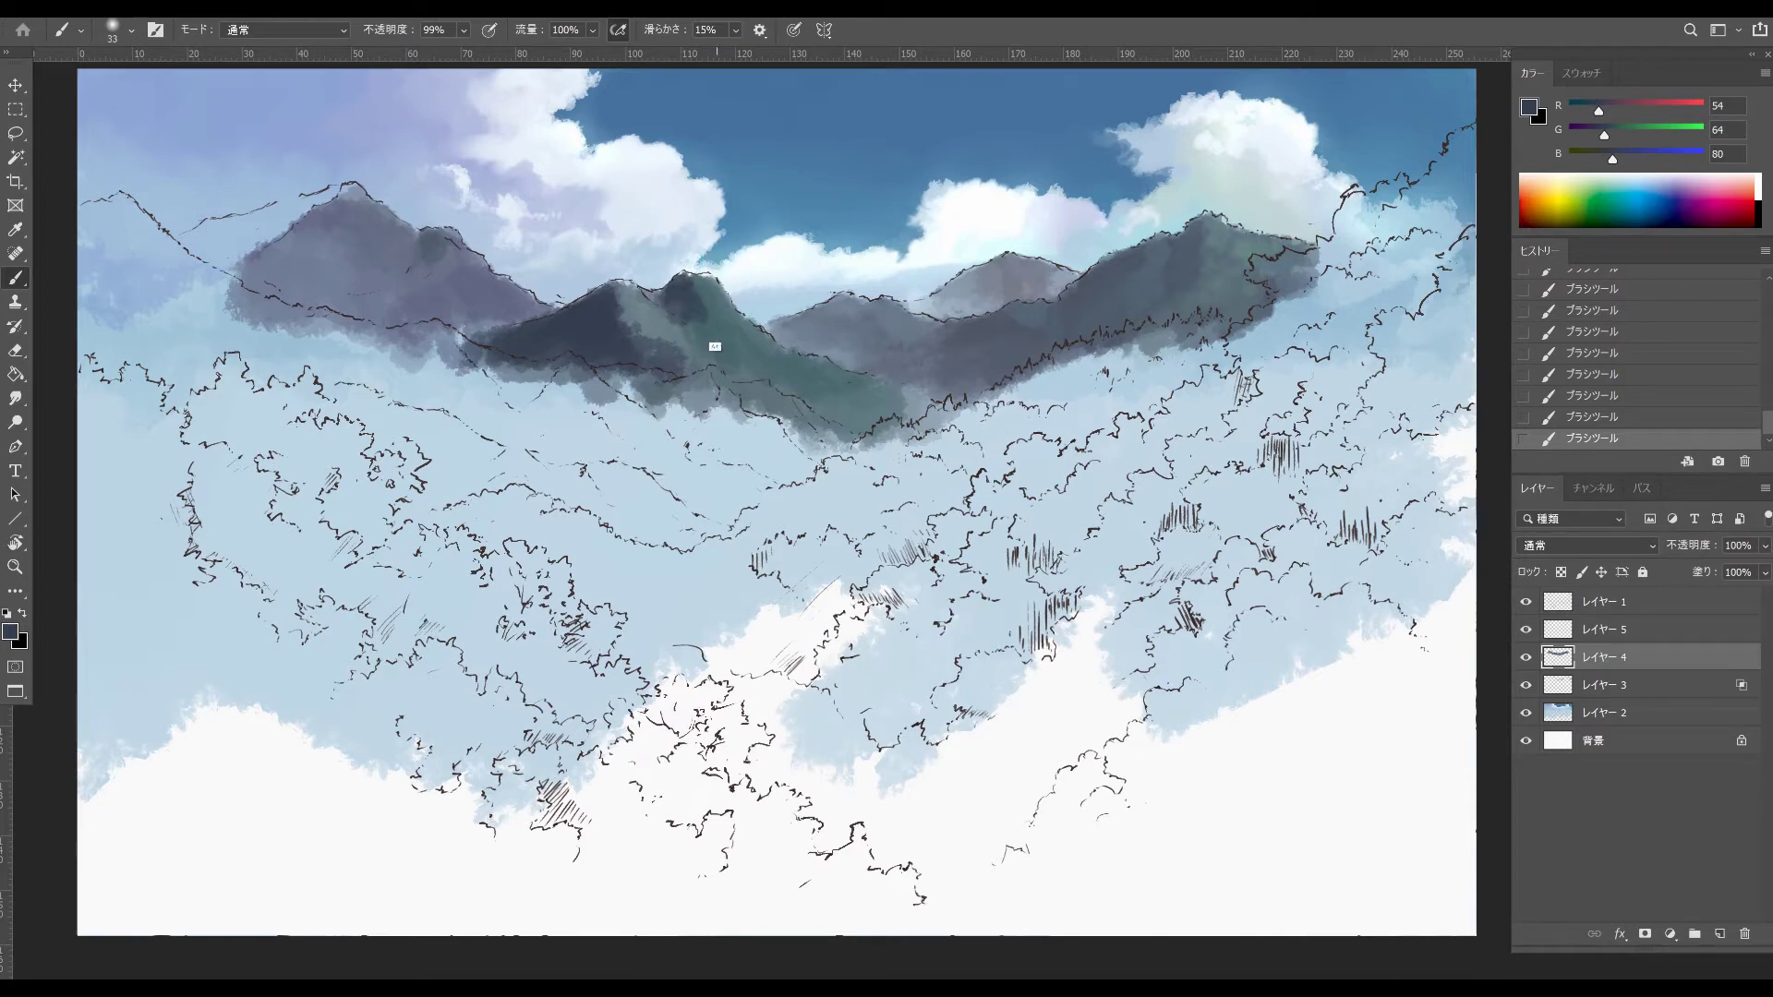
# - Blend the central mountain's middle and right-hand slope with teal and grey tones sampled from it, enlarging the brush to 82 px
pyautogui.keyDown('alt'); pyautogui.click(706, 343); pyautogui.keyUp('alt')
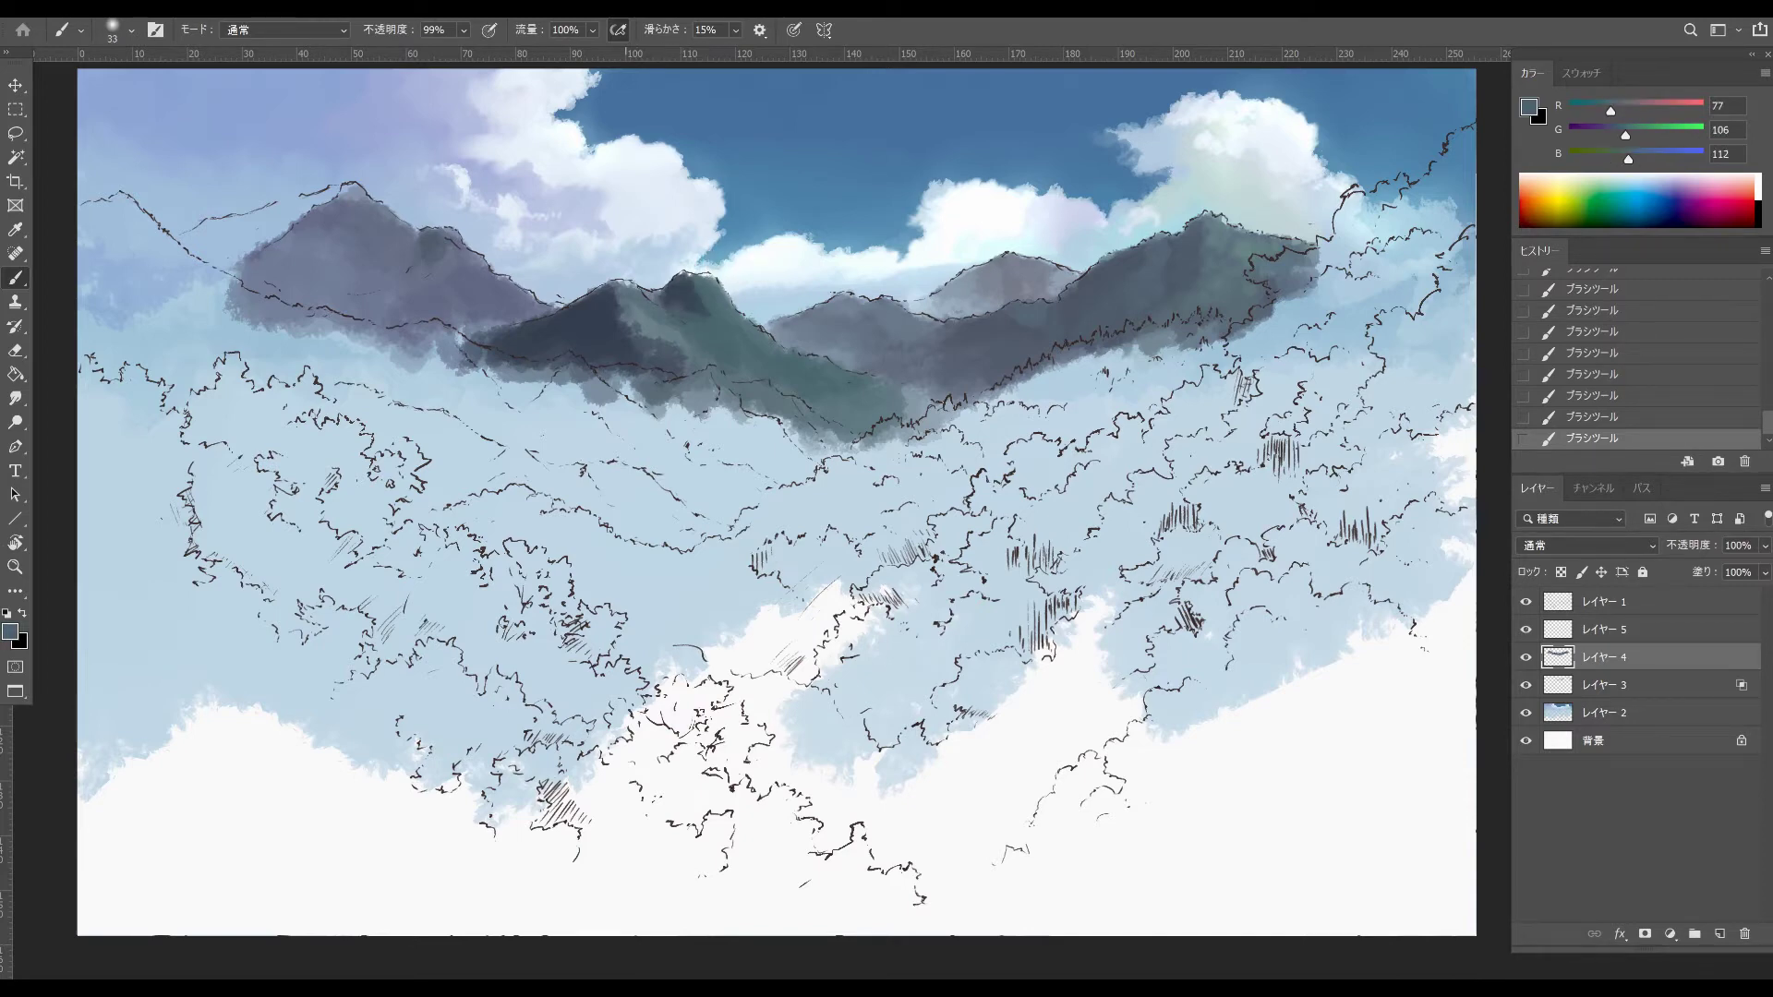
pyautogui.rightClick(704, 348)
pyautogui.moveTo(677, 323); pyautogui.dragTo(651, 330)
pyautogui.moveTo(750, 385)
pyautogui.mouseDown()
pyautogui.moveTo(773, 384)
pyautogui.moveTo(782, 422)
pyautogui.moveTo(882, 439)
pyautogui.moveTo(921, 425)
pyautogui.moveTo(831, 393)
pyautogui.moveTo(854, 425)
pyautogui.moveTo(749, 378)
pyautogui.moveTo(810, 369)
pyautogui.moveTo(667, 341)
pyautogui.mouseUp()
pyautogui.keyDown('alt'); pyautogui.click(803, 452); pyautogui.keyUp('alt')
pyautogui.keyDown('alt'); pyautogui.click(914, 438); pyautogui.keyUp('alt')
pyautogui.keyDown('alt'); pyautogui.click(747, 365); pyautogui.keyUp('alt')
pyautogui.keyDown('alt'); pyautogui.click(690, 300); pyautogui.keyUp('alt')
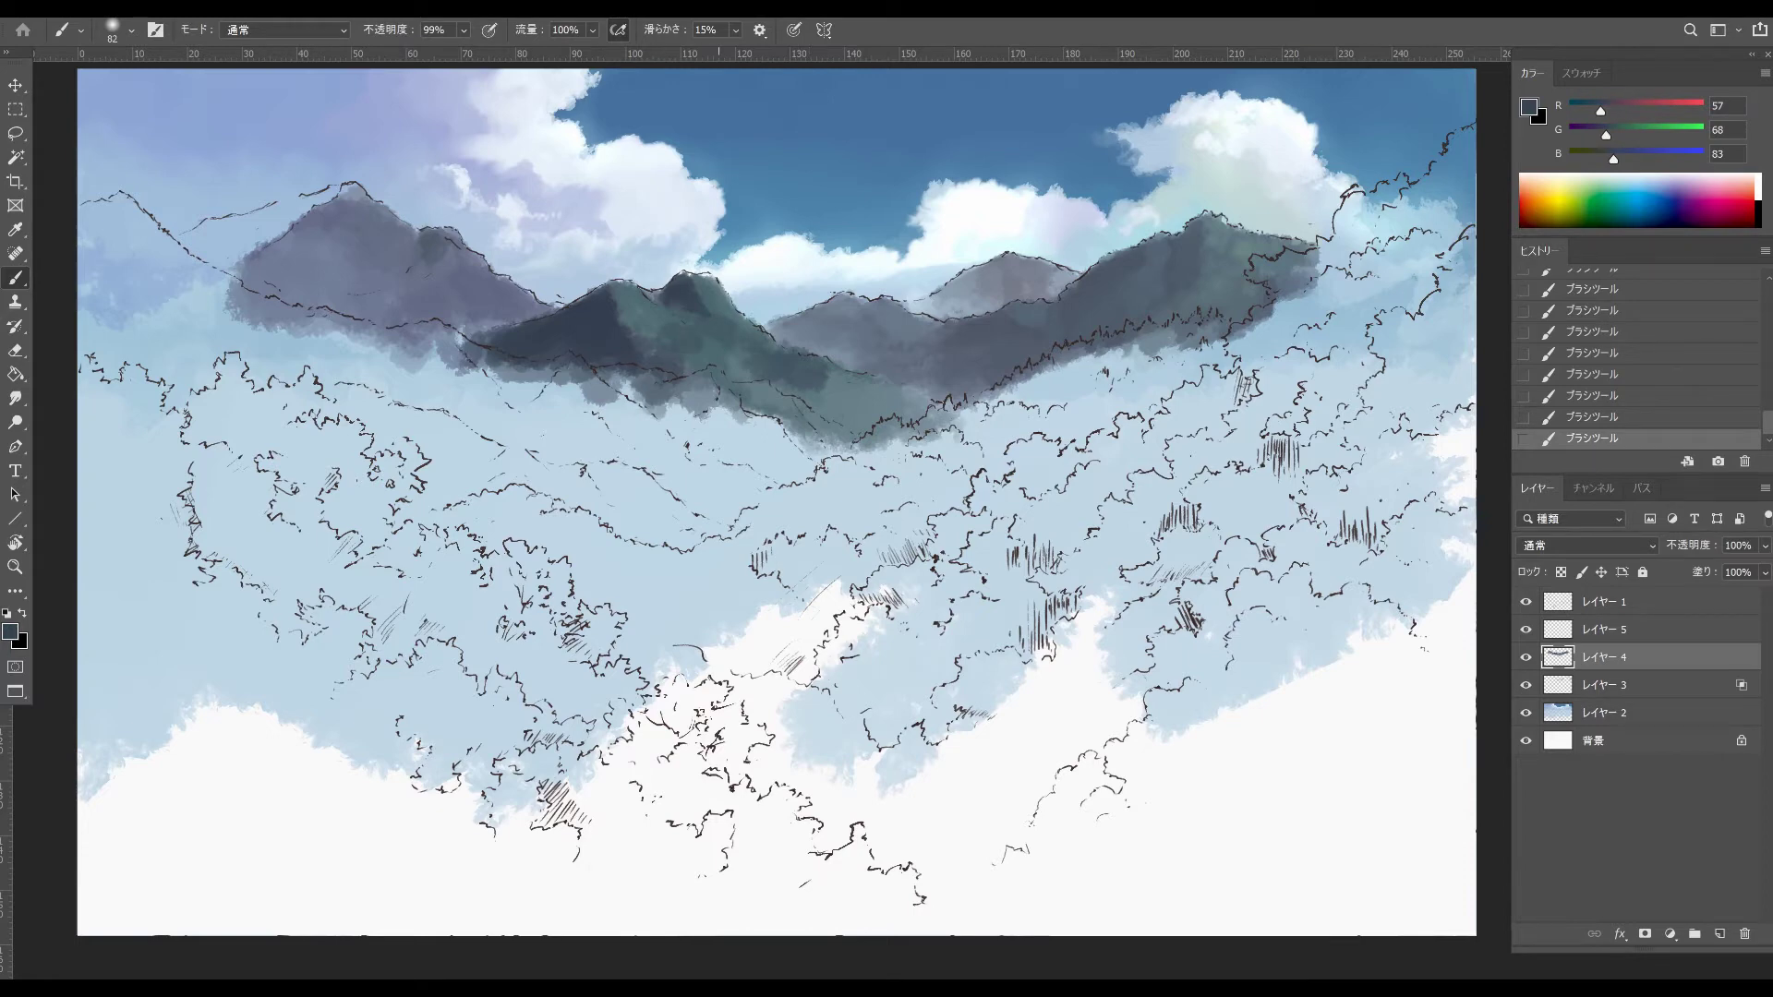
# - Raise the colour's blue value to 113, tint the central mountain's left foot, and soften the shadow with sampled teal
pyautogui.moveTo(565, 362); pyautogui.dragTo(599, 360)
pyautogui.moveTo(1613, 159); pyautogui.dragTo(1627, 160)
pyautogui.moveTo(537, 359)
pyautogui.mouseDown()
pyautogui.moveTo(600, 367)
pyautogui.moveTo(484, 358)
pyautogui.moveTo(475, 342)
pyautogui.mouseUp()
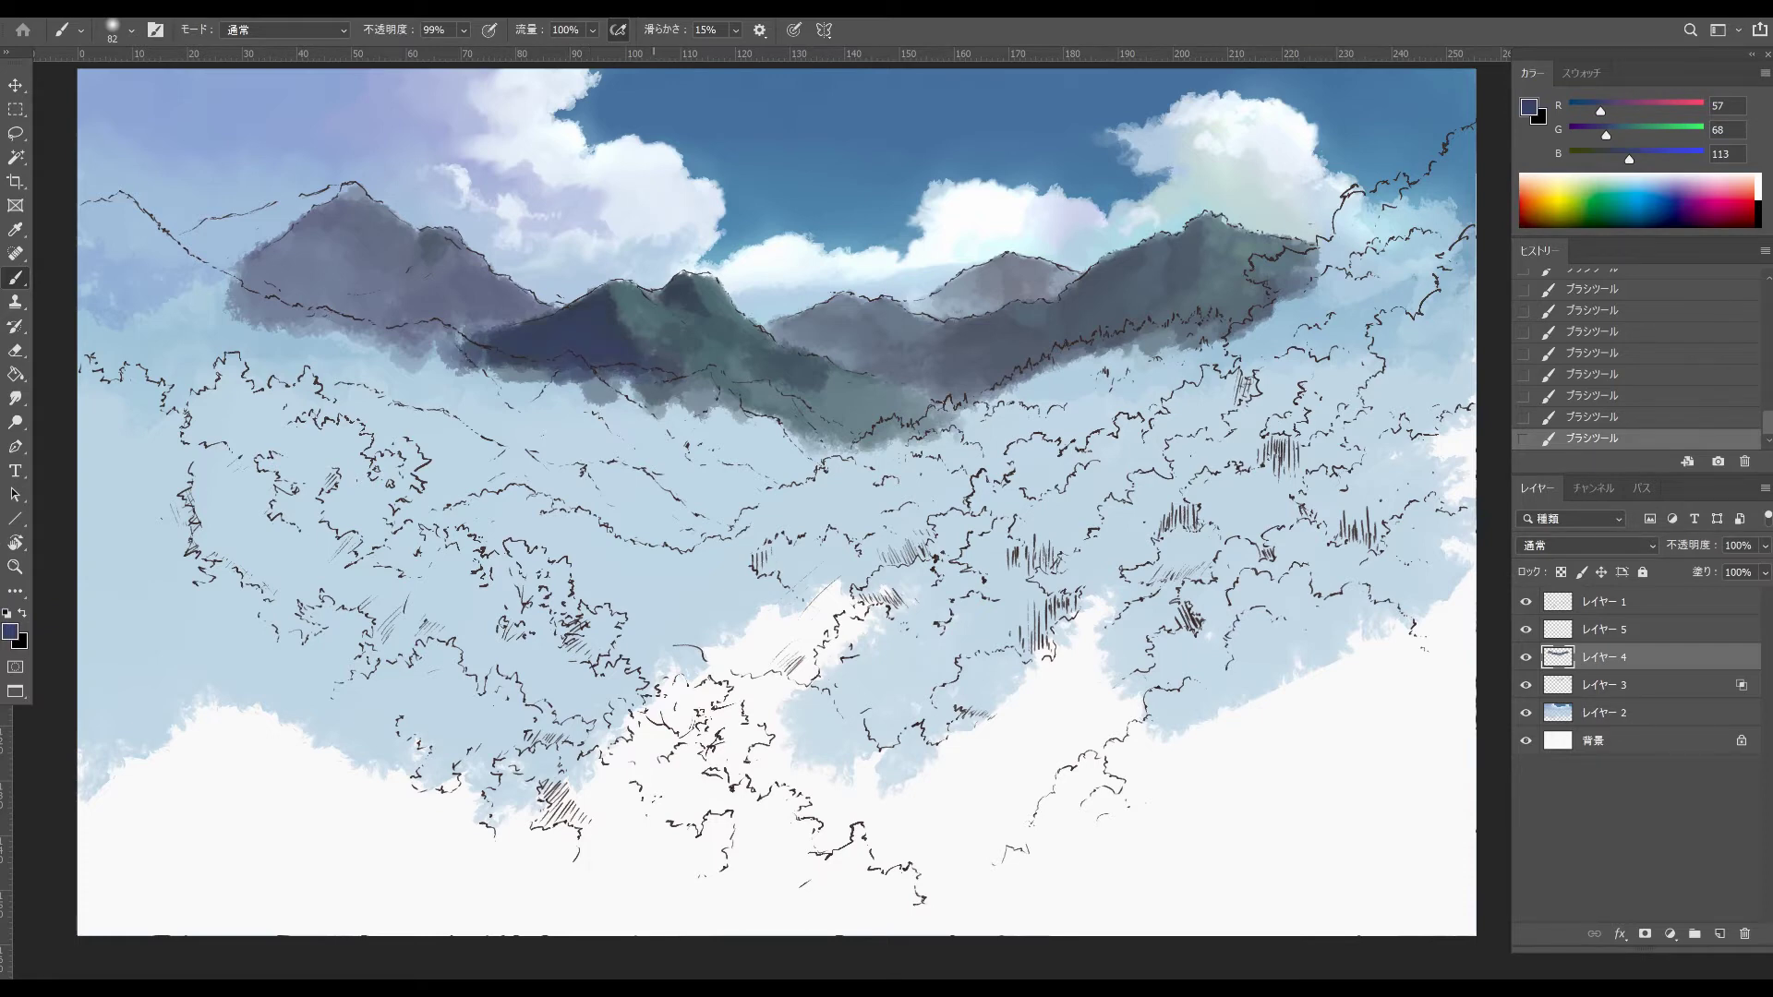
pyautogui.keyDown('alt'); pyautogui.click(673, 391); pyautogui.keyUp('alt')
pyautogui.keyDown('alt'); pyautogui.click(712, 389); pyautogui.keyUp('alt')
pyautogui.moveTo(634, 350)
pyautogui.mouseDown()
pyautogui.moveTo(622, 362)
pyautogui.moveTo(653, 360)
pyautogui.moveTo(604, 332)
pyautogui.mouseUp()
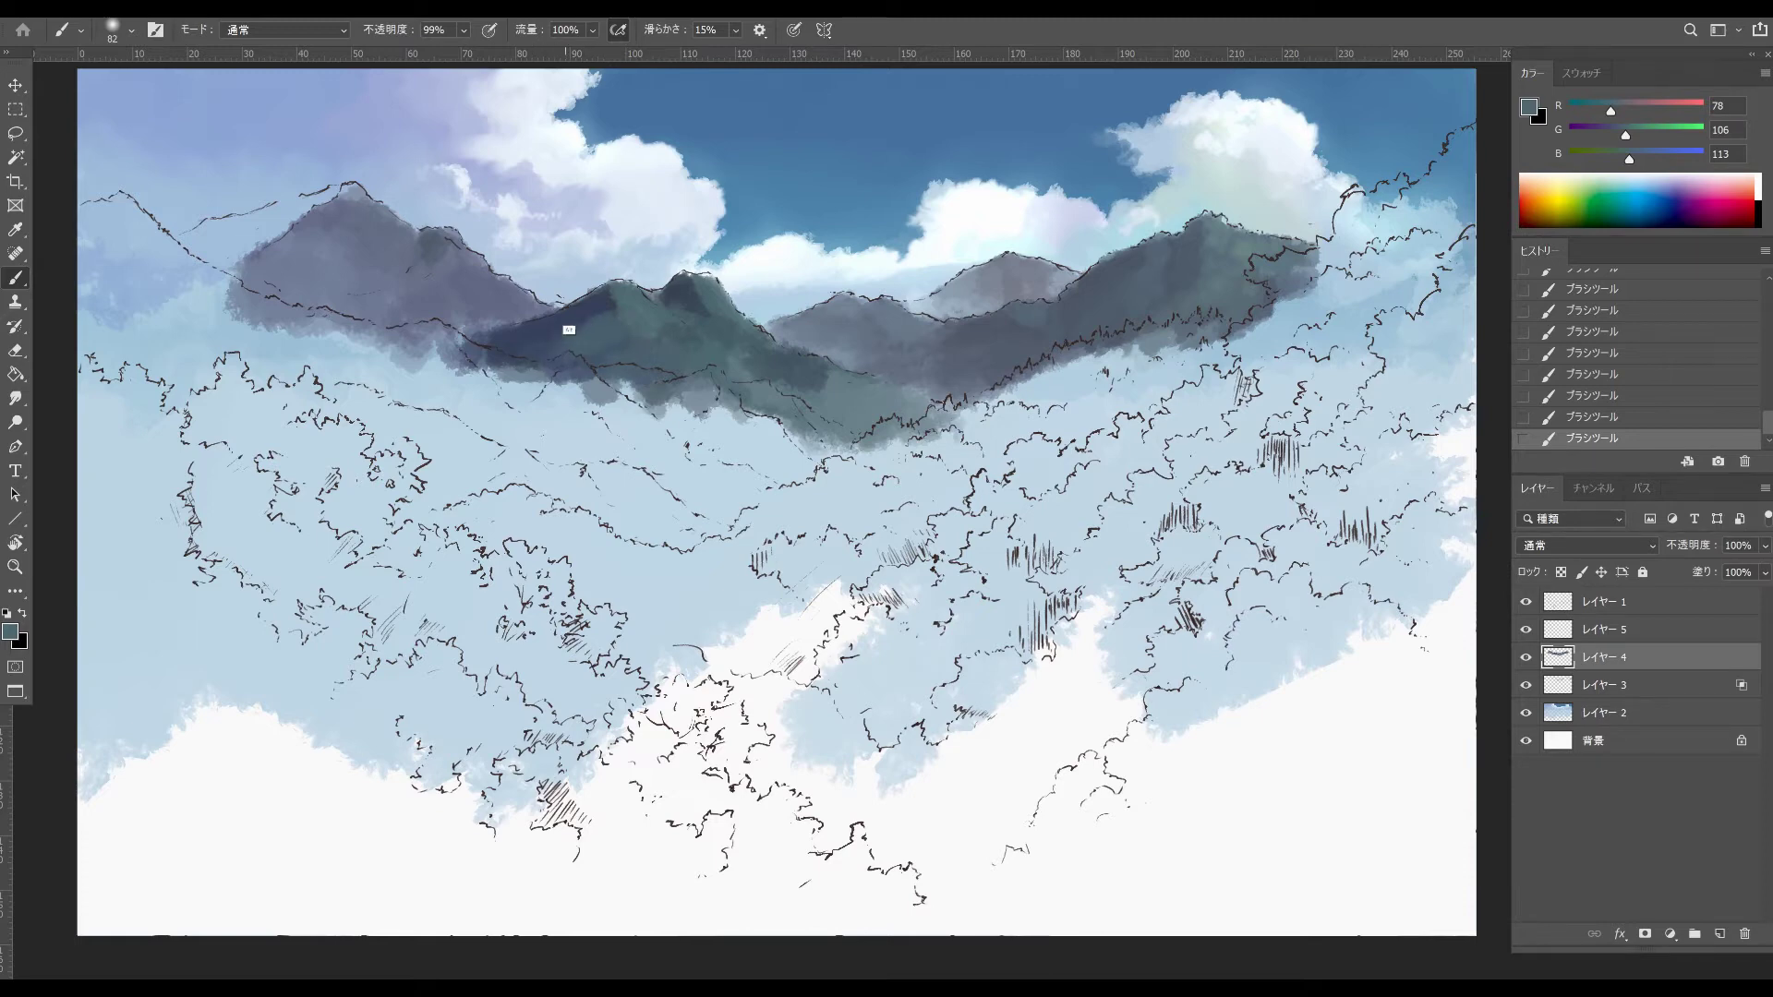
# - Paint the left-hand mountain's outer flank in sampled dark blue with a 33 px brush and cover its face with sampled grey-green at 55 px
pyautogui.keyDown('alt'); pyautogui.click(564, 334); pyautogui.keyUp('alt')
pyautogui.moveTo(295, 234)
pyautogui.mouseDown()
pyautogui.moveTo(265, 297)
pyautogui.moveTo(181, 258)
pyautogui.moveTo(218, 235)
pyautogui.moveTo(189, 266)
pyautogui.moveTo(241, 254)
pyautogui.moveTo(205, 297)
pyautogui.moveTo(331, 192)
pyautogui.moveTo(309, 221)
pyautogui.mouseUp()
pyautogui.moveTo(198, 229); pyautogui.dragTo(152, 267)
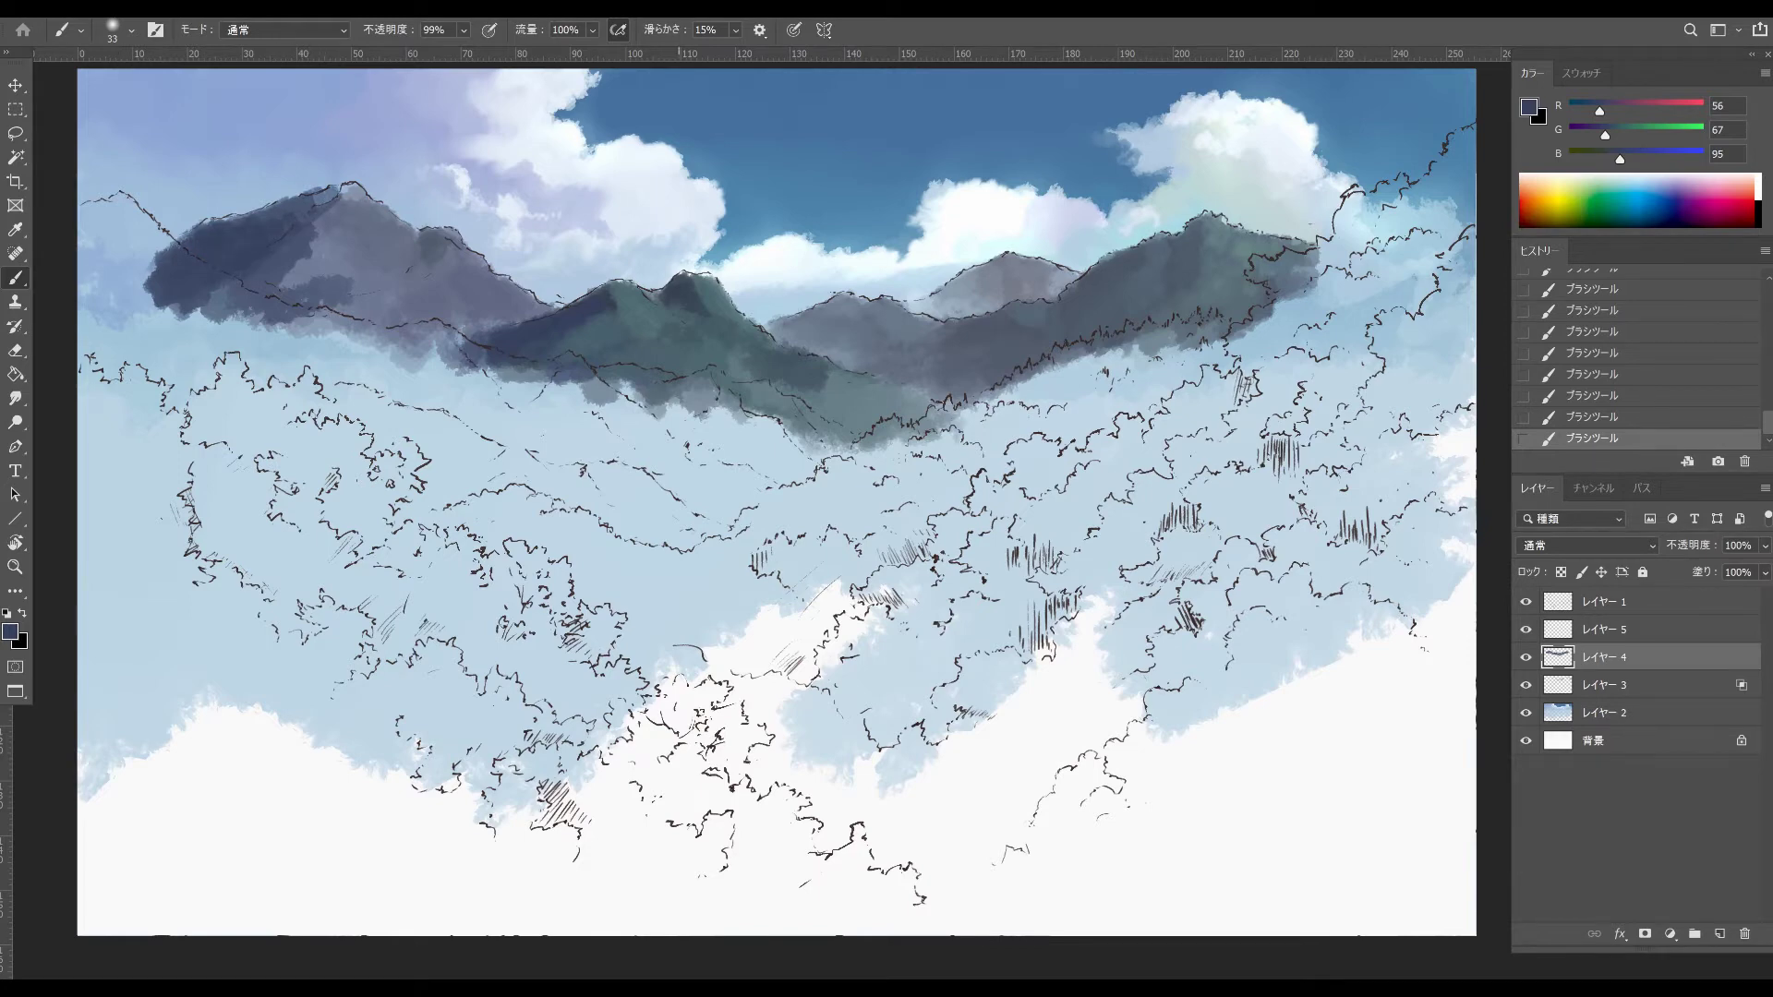
pyautogui.keyDown('alt'); pyautogui.click(656, 358); pyautogui.keyUp('alt')
pyautogui.keyDown('alt'); pyautogui.click(656, 357); pyautogui.keyUp('alt')
pyautogui.moveTo(450, 280)
pyautogui.mouseDown()
pyautogui.moveTo(469, 261)
pyautogui.moveTo(378, 300)
pyautogui.moveTo(345, 247)
pyautogui.moveTo(277, 266)
pyautogui.moveTo(265, 294)
pyautogui.mouseUp()
pyautogui.keyDown('alt'); pyautogui.click(305, 283); pyautogui.keyUp('alt')
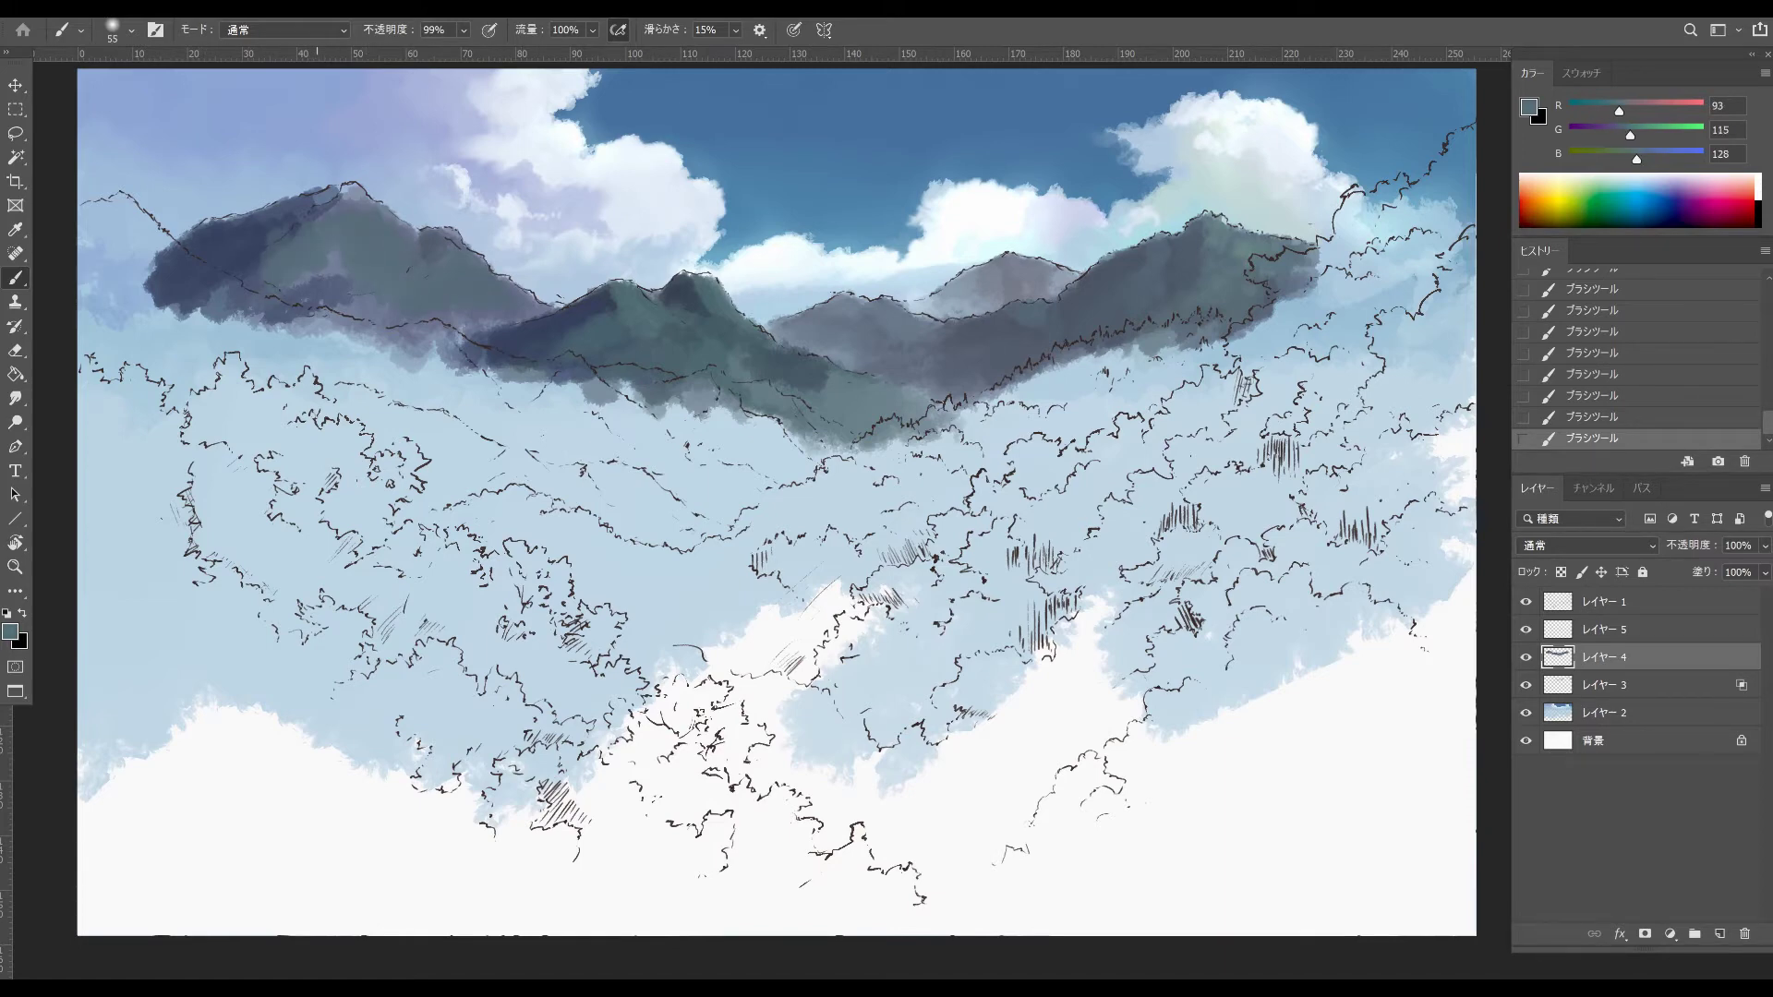
# - Add sampled dark blue shadows (R 55, G 66, B 93) to the left-hand mountain's base and shoulder, then soften them with sampled grey-green
pyautogui.keyDown('alt'); pyautogui.click(569, 353); pyautogui.keyUp('alt')
pyautogui.moveTo(577, 336)
pyautogui.mouseDown()
pyautogui.moveTo(554, 371)
pyautogui.moveTo(462, 340)
pyautogui.moveTo(489, 328)
pyautogui.moveTo(429, 332)
pyautogui.moveTo(522, 296)
pyautogui.moveTo(411, 339)
pyautogui.mouseUp()
pyautogui.moveTo(413, 259)
pyautogui.mouseDown()
pyautogui.moveTo(359, 295)
pyautogui.moveTo(421, 278)
pyautogui.mouseUp()
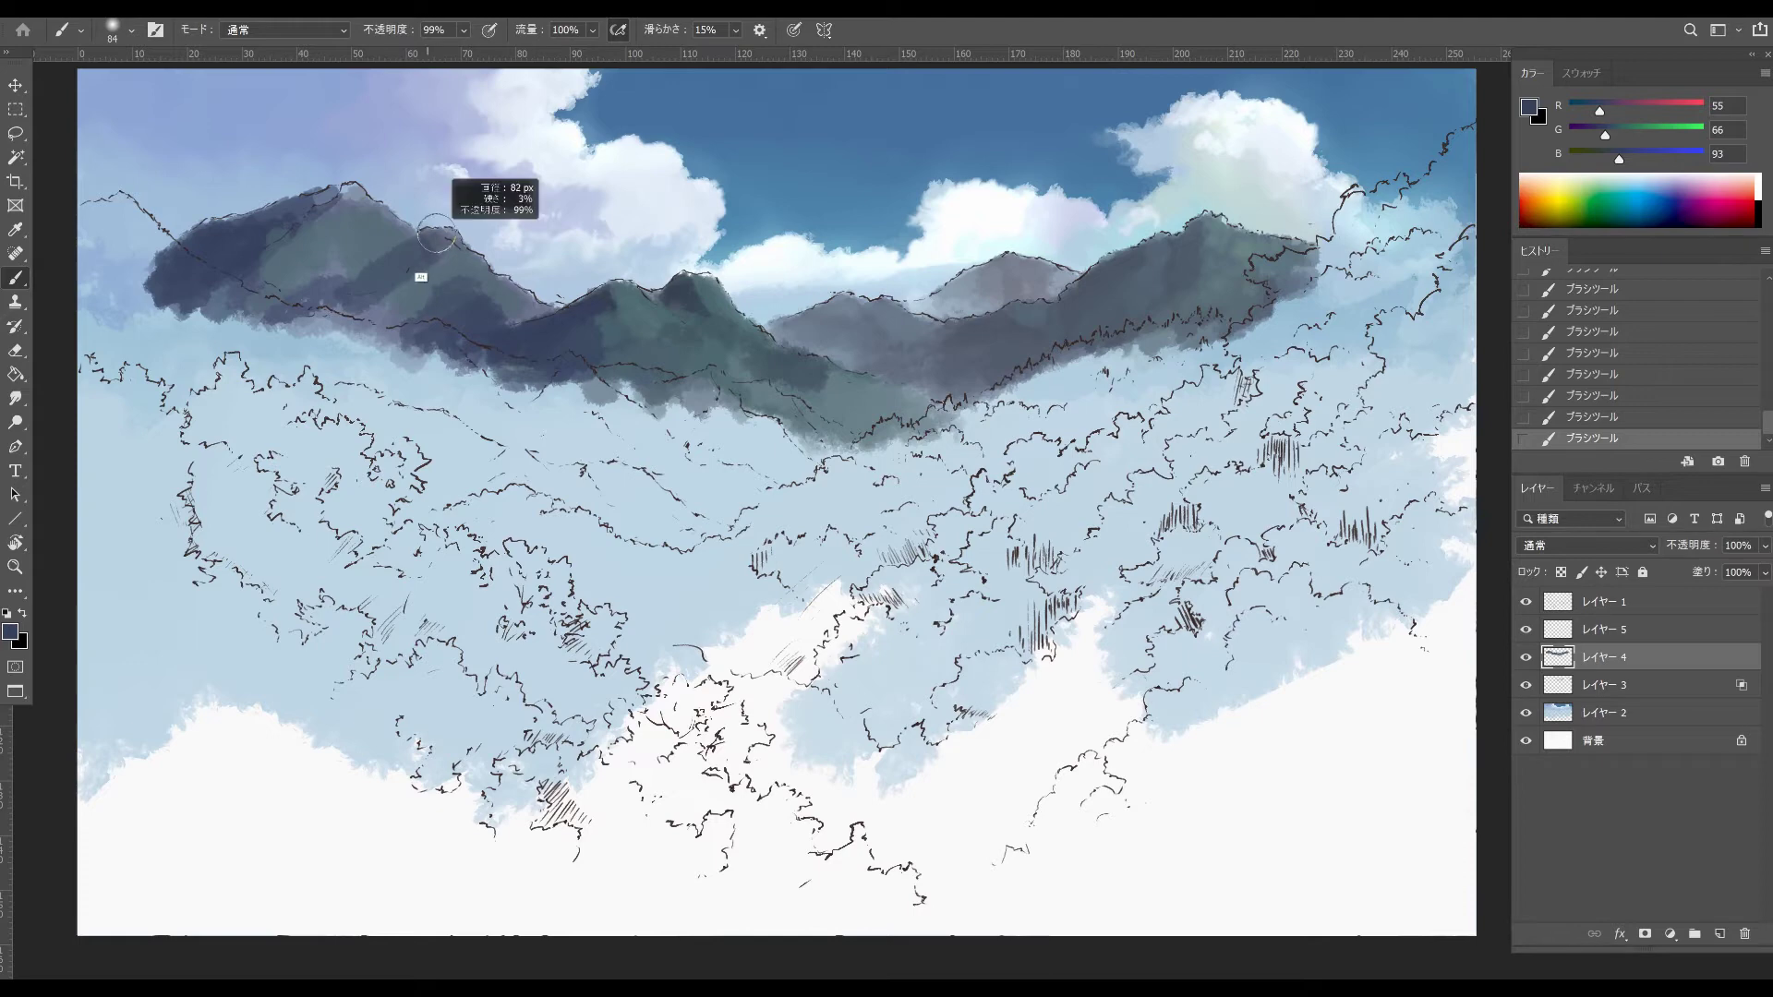
pyautogui.keyDown('alt'); pyautogui.click(430, 236); pyautogui.keyUp('alt')
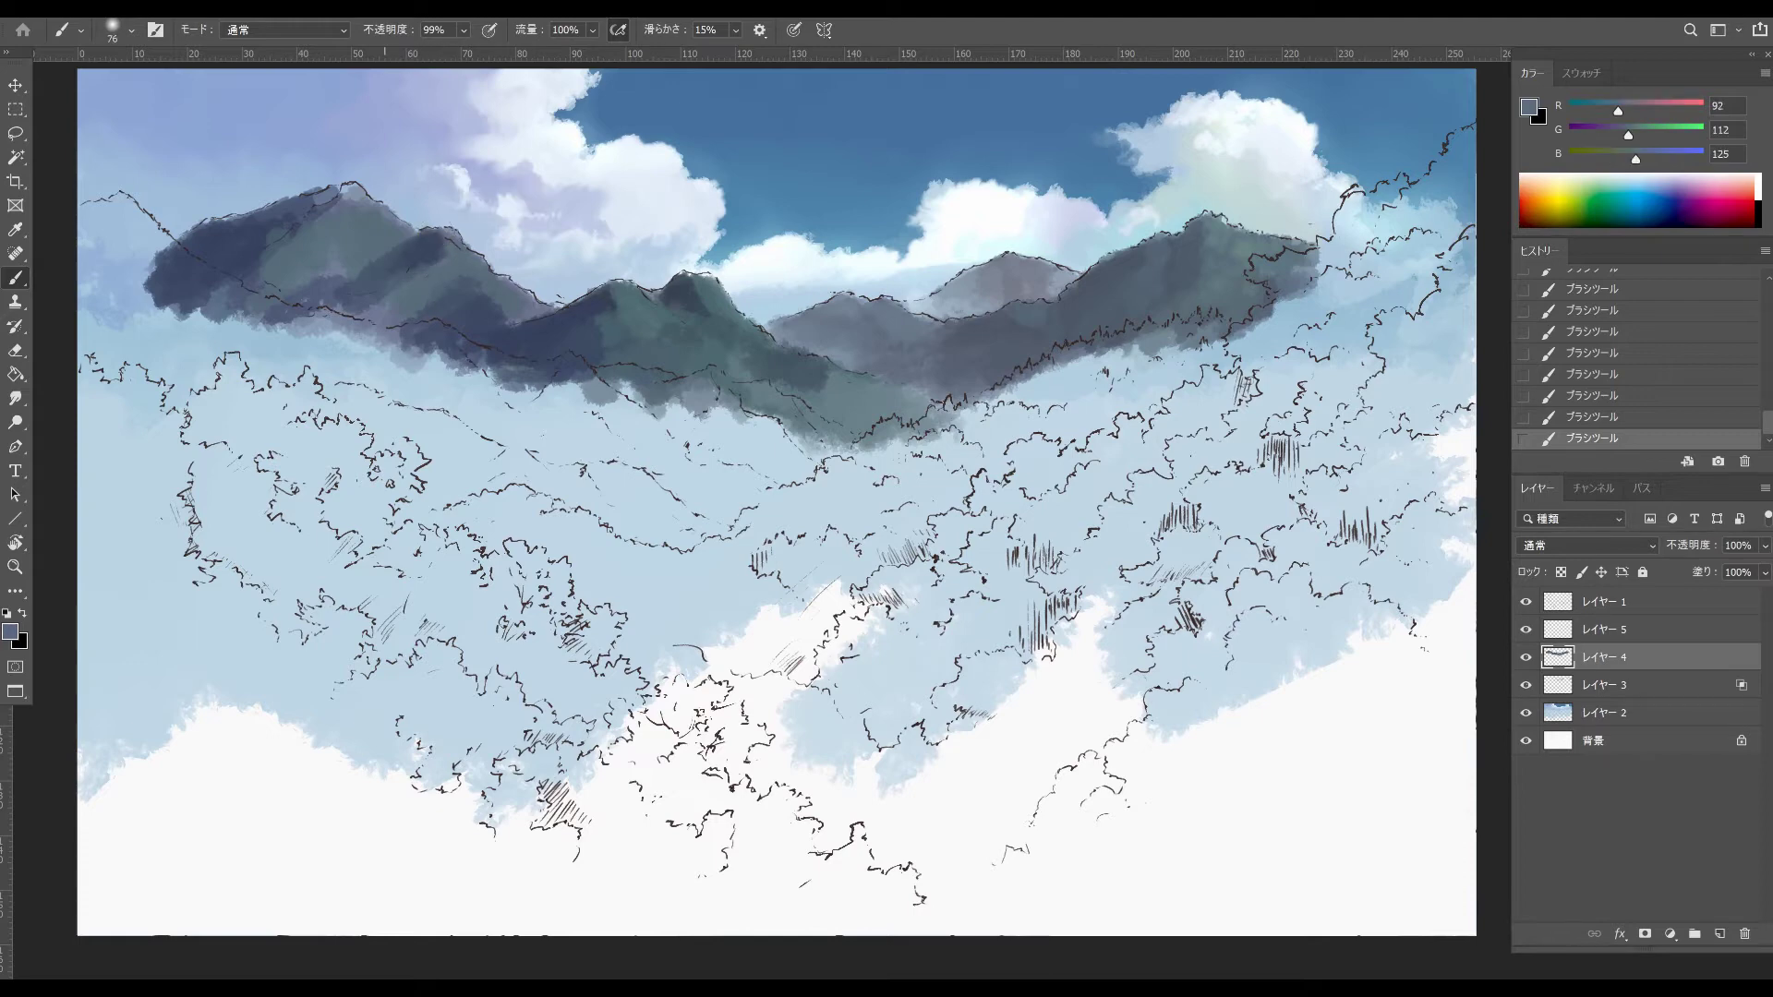
pyautogui.keyDown('alt'); pyautogui.click(392, 347); pyautogui.keyUp('alt')
pyautogui.moveTo(360, 296)
pyautogui.mouseDown()
pyautogui.moveTo(279, 320)
pyautogui.moveTo(245, 281)
pyautogui.moveTo(300, 242)
pyautogui.moveTo(414, 226)
pyautogui.mouseUp()
pyautogui.keyDown('alt'); pyautogui.click(370, 259); pyautogui.keyUp('alt')
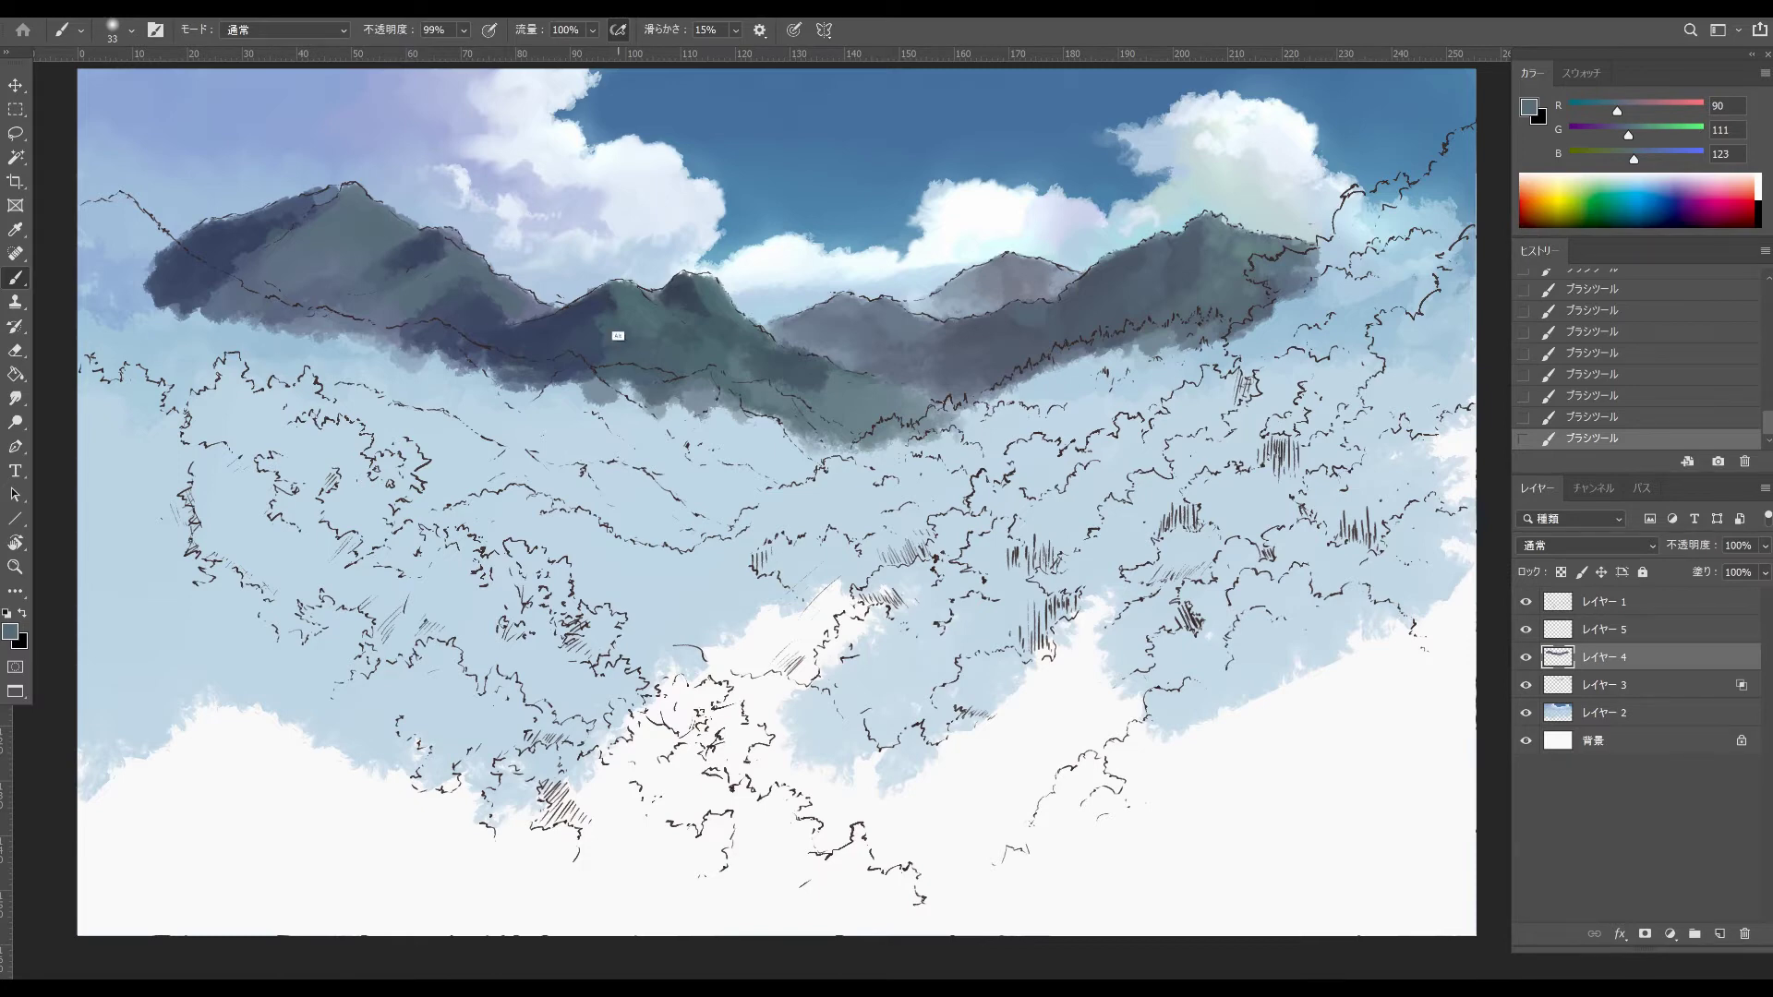
# - Smooth the central mountain's left-hand shadow into its green slope with sampled tones and a 95 px brush
pyautogui.keyDown('alt'); pyautogui.click(618, 335); pyautogui.keyUp('alt')
pyautogui.moveTo(599, 322); pyautogui.dragTo(624, 322)
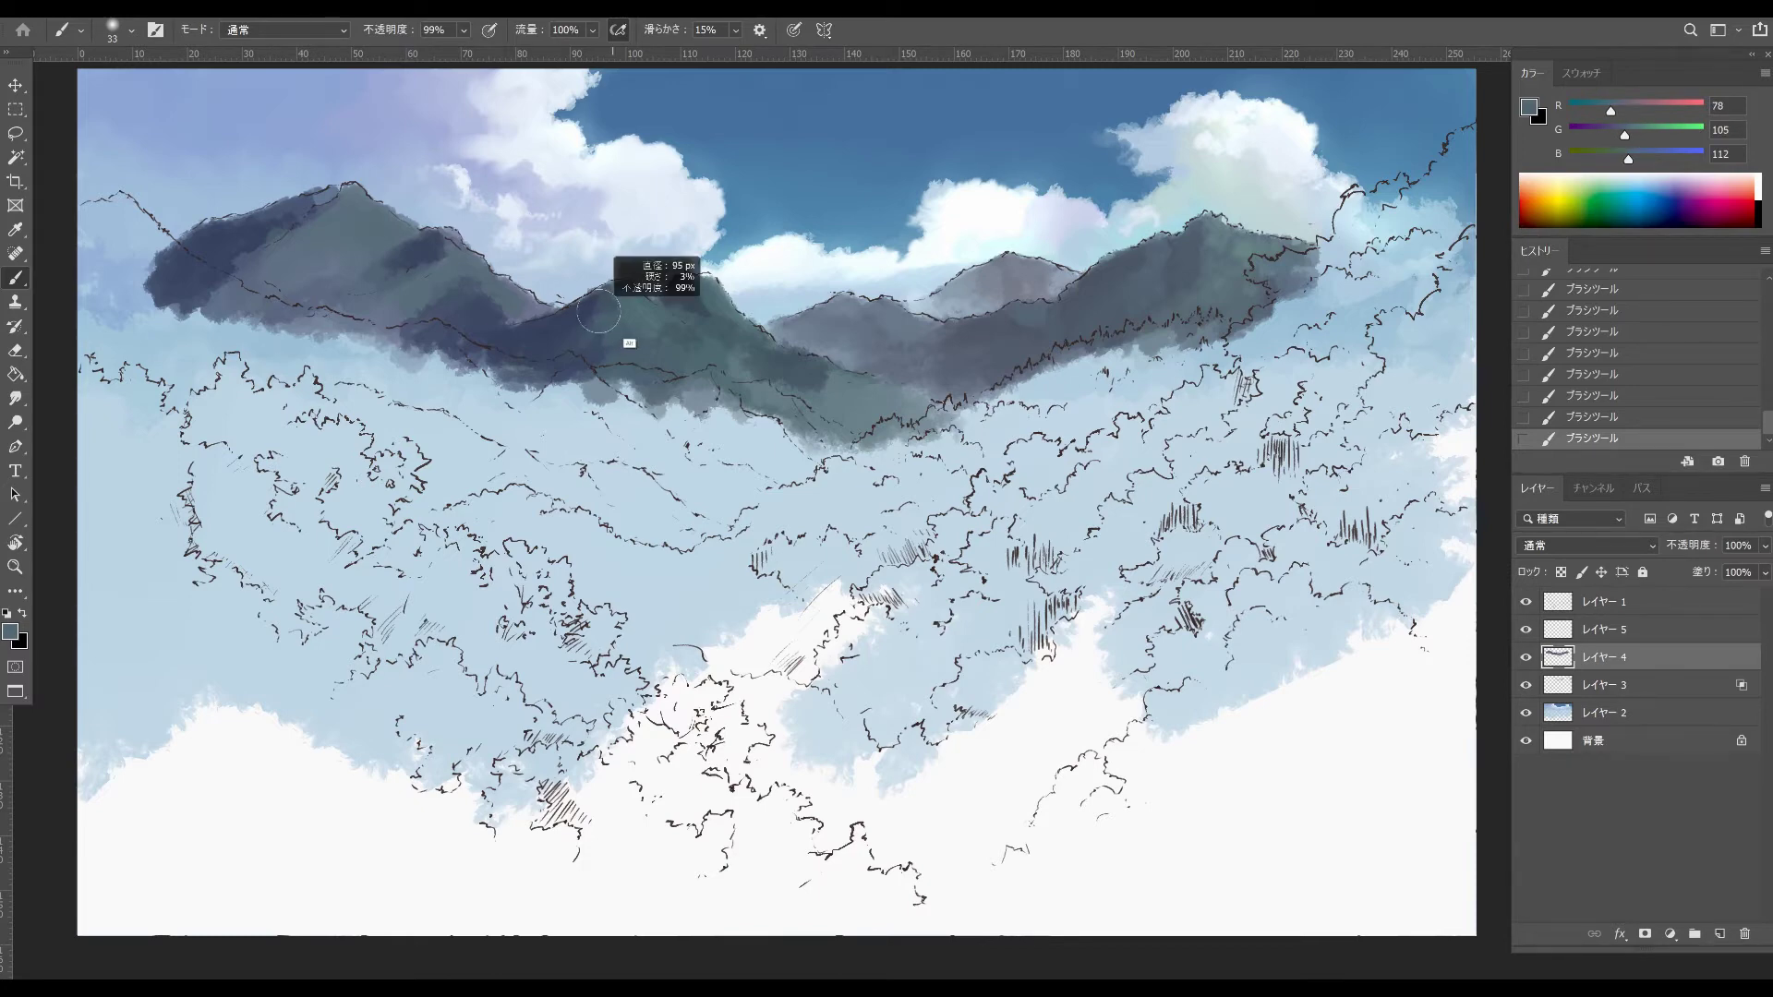
pyautogui.keyDown('alt'); pyautogui.click(610, 323); pyautogui.keyUp('alt')
pyautogui.keyDown('alt'); pyautogui.click(618, 328); pyautogui.keyUp('alt')
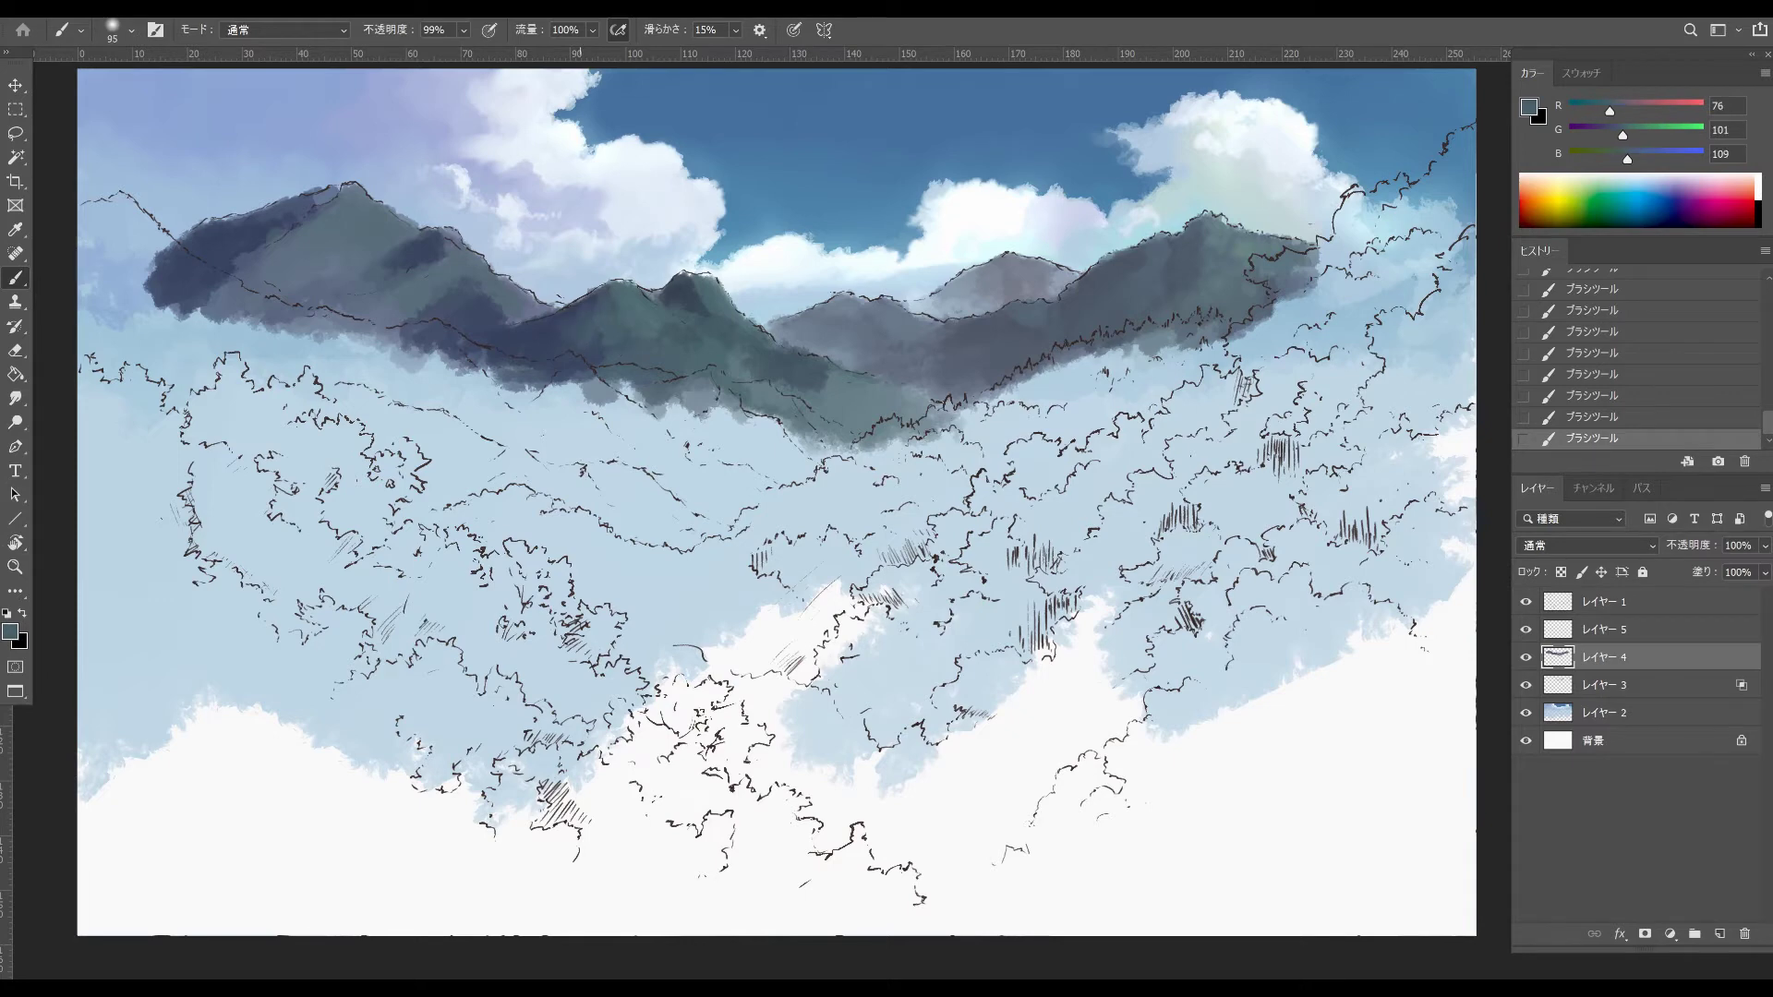
pyautogui.keyDown('alt'); pyautogui.click(578, 369); pyautogui.keyUp('alt')
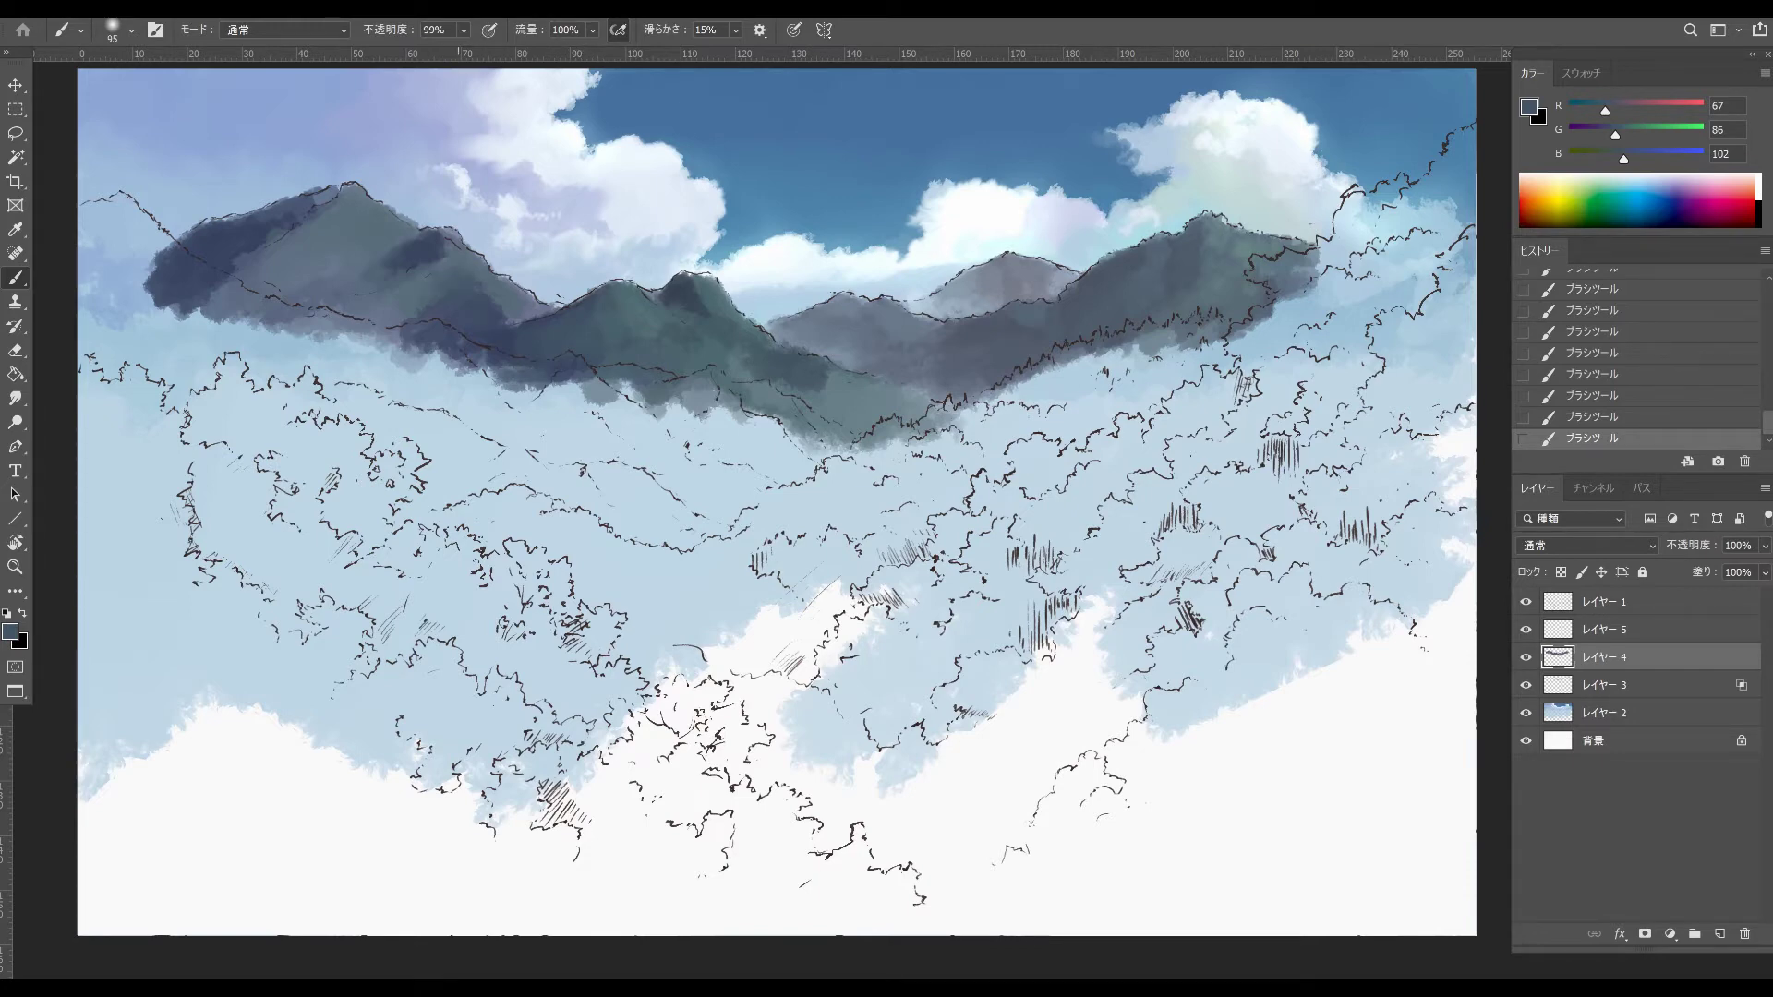
pyautogui.keyDown('alt'); pyautogui.click(498, 318); pyautogui.keyUp('alt')
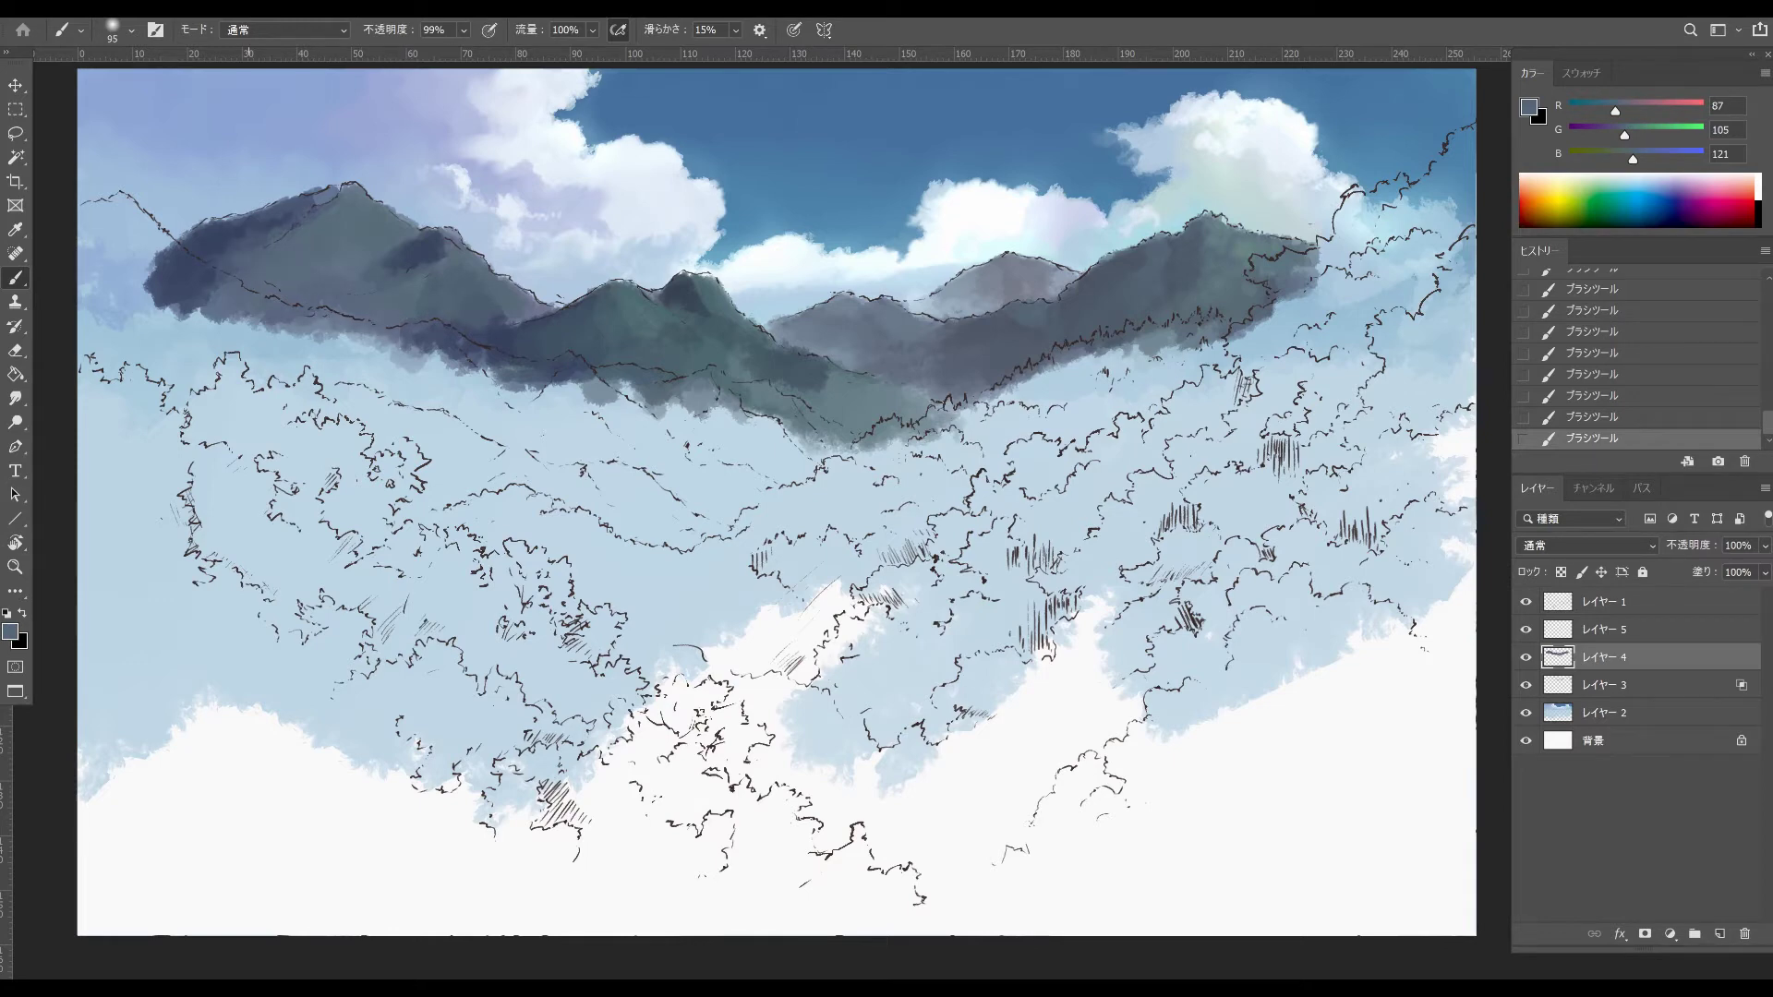
# - Refine the left-hand mountain's shadow edge with sampled blues at 26 px and touch up its right-hand foot with a 54 px brush
pyautogui.keyDown('alt'); pyautogui.click(227, 263); pyautogui.keyUp('alt')
pyautogui.moveTo(310, 237); pyautogui.dragTo(283, 243)
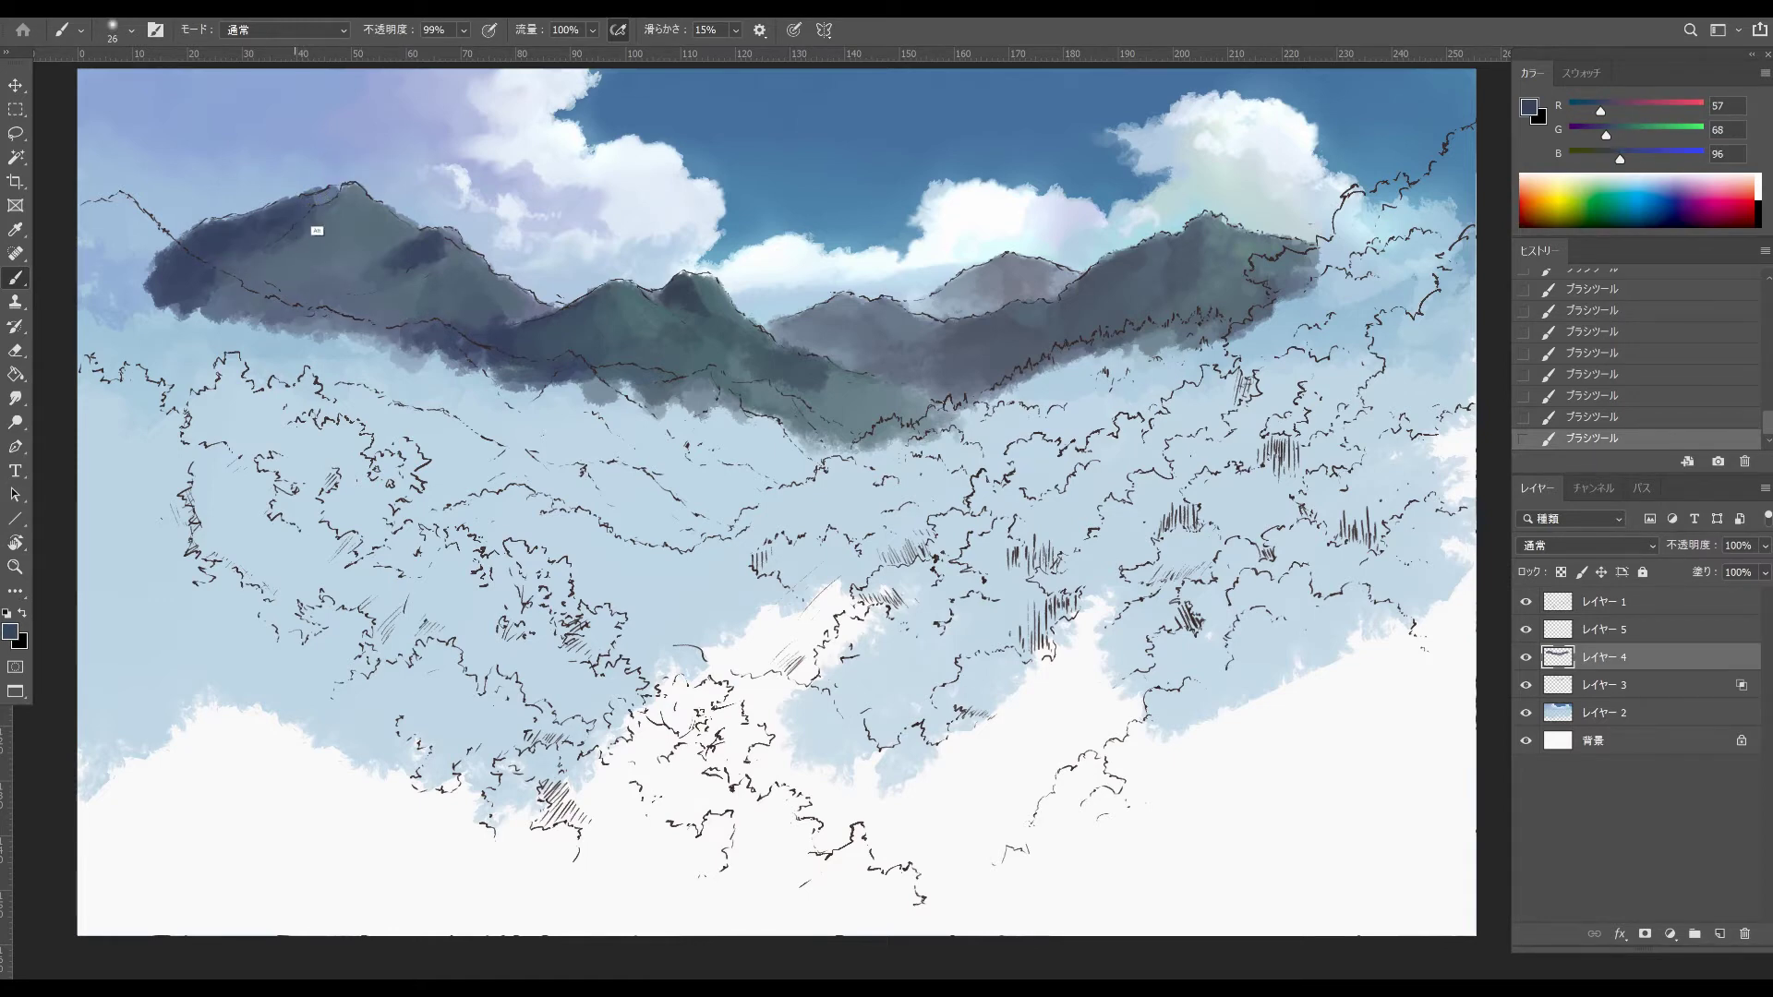
pyautogui.keyDown('alt'); pyautogui.click(328, 228); pyautogui.keyUp('alt')
pyautogui.keyDown('alt'); pyautogui.click(305, 240); pyautogui.keyUp('alt')
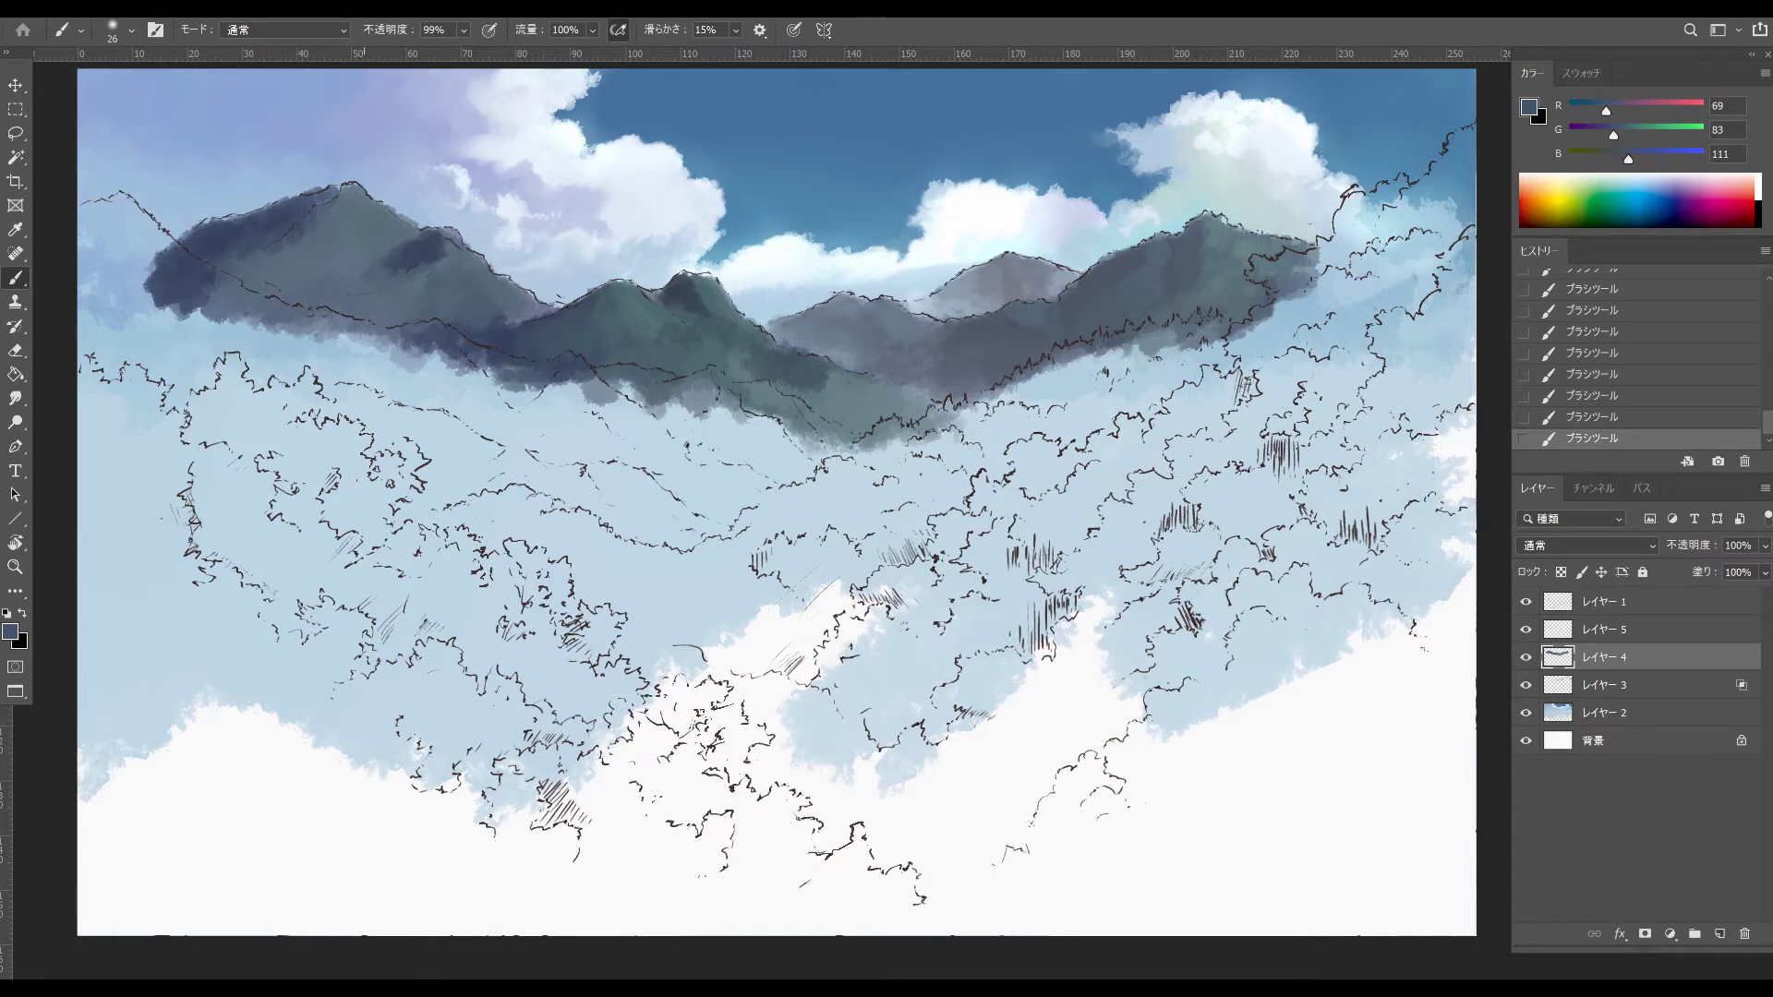
pyautogui.keyDown('alt'); pyautogui.click(522, 294); pyautogui.keyUp('alt')
pyautogui.moveTo(521, 293)
pyautogui.mouseDown()
pyautogui.moveTo(505, 295)
pyautogui.moveTo(533, 283)
pyautogui.mouseUp()
pyautogui.keyDown('alt'); pyautogui.click(467, 288); pyautogui.keyUp('alt')
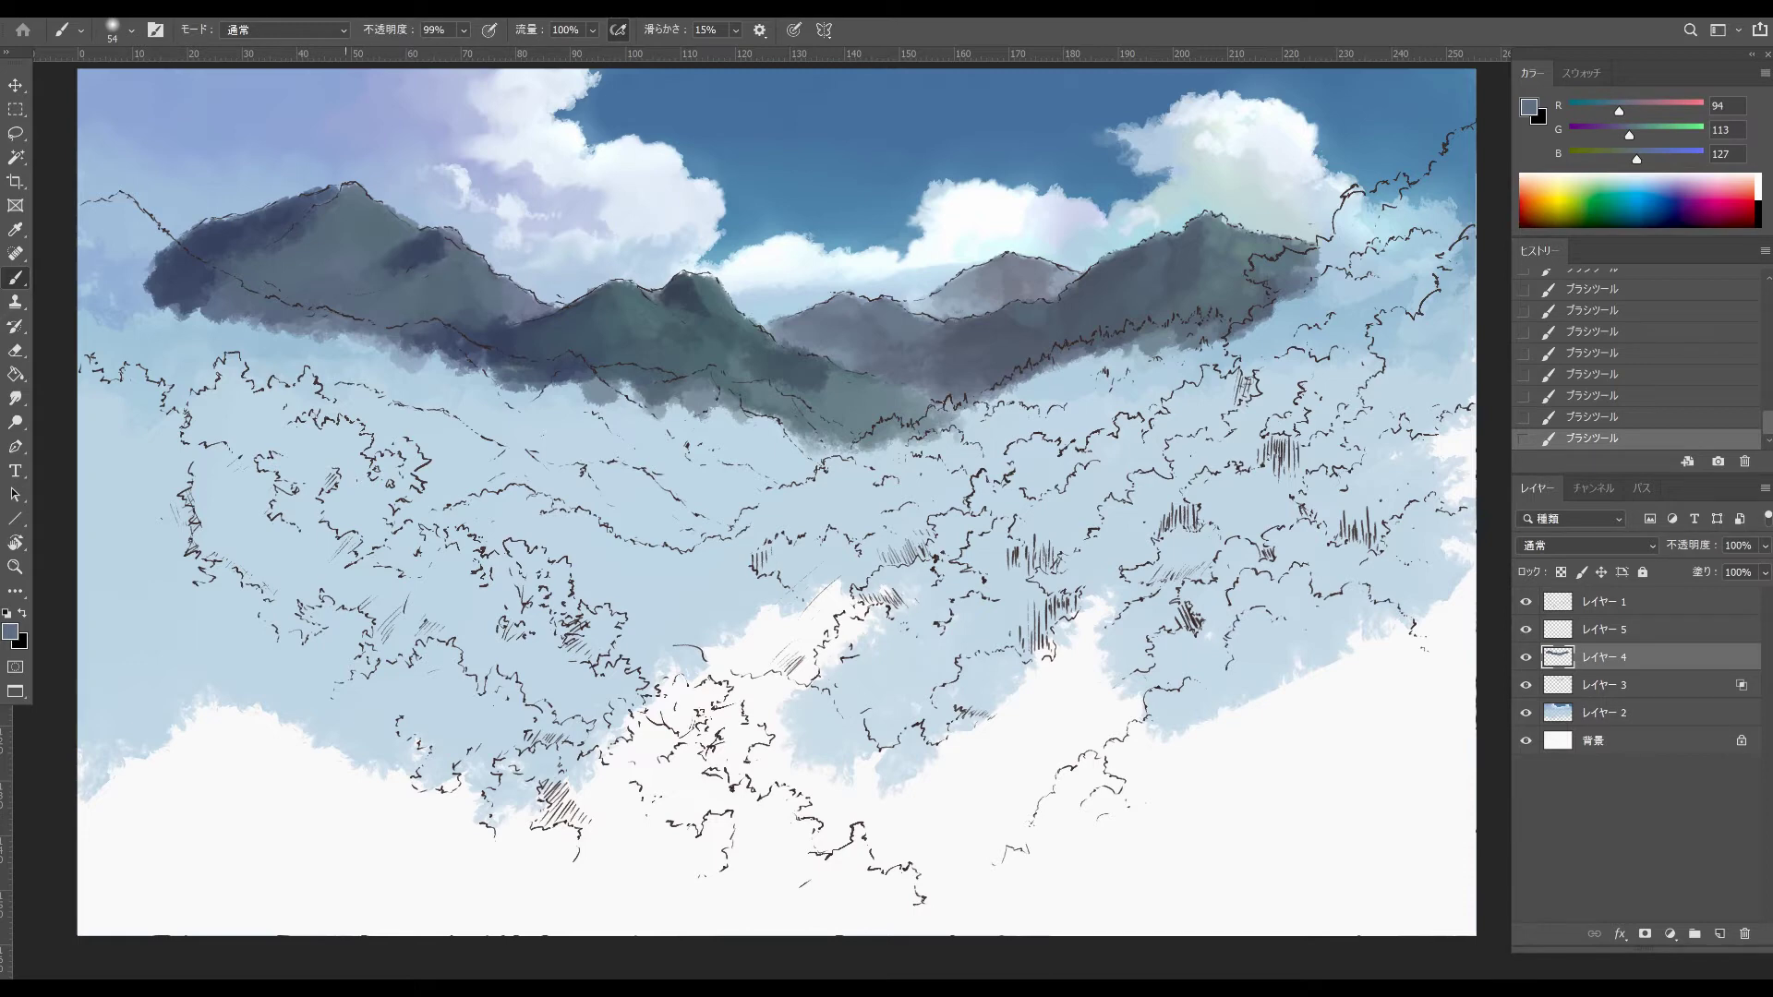
# - Block in patches of the valley slopes below the mountains with sampled slate blue (R 94, G 113, B 127)
pyautogui.moveTo(702, 406); pyautogui.dragTo(826, 501)
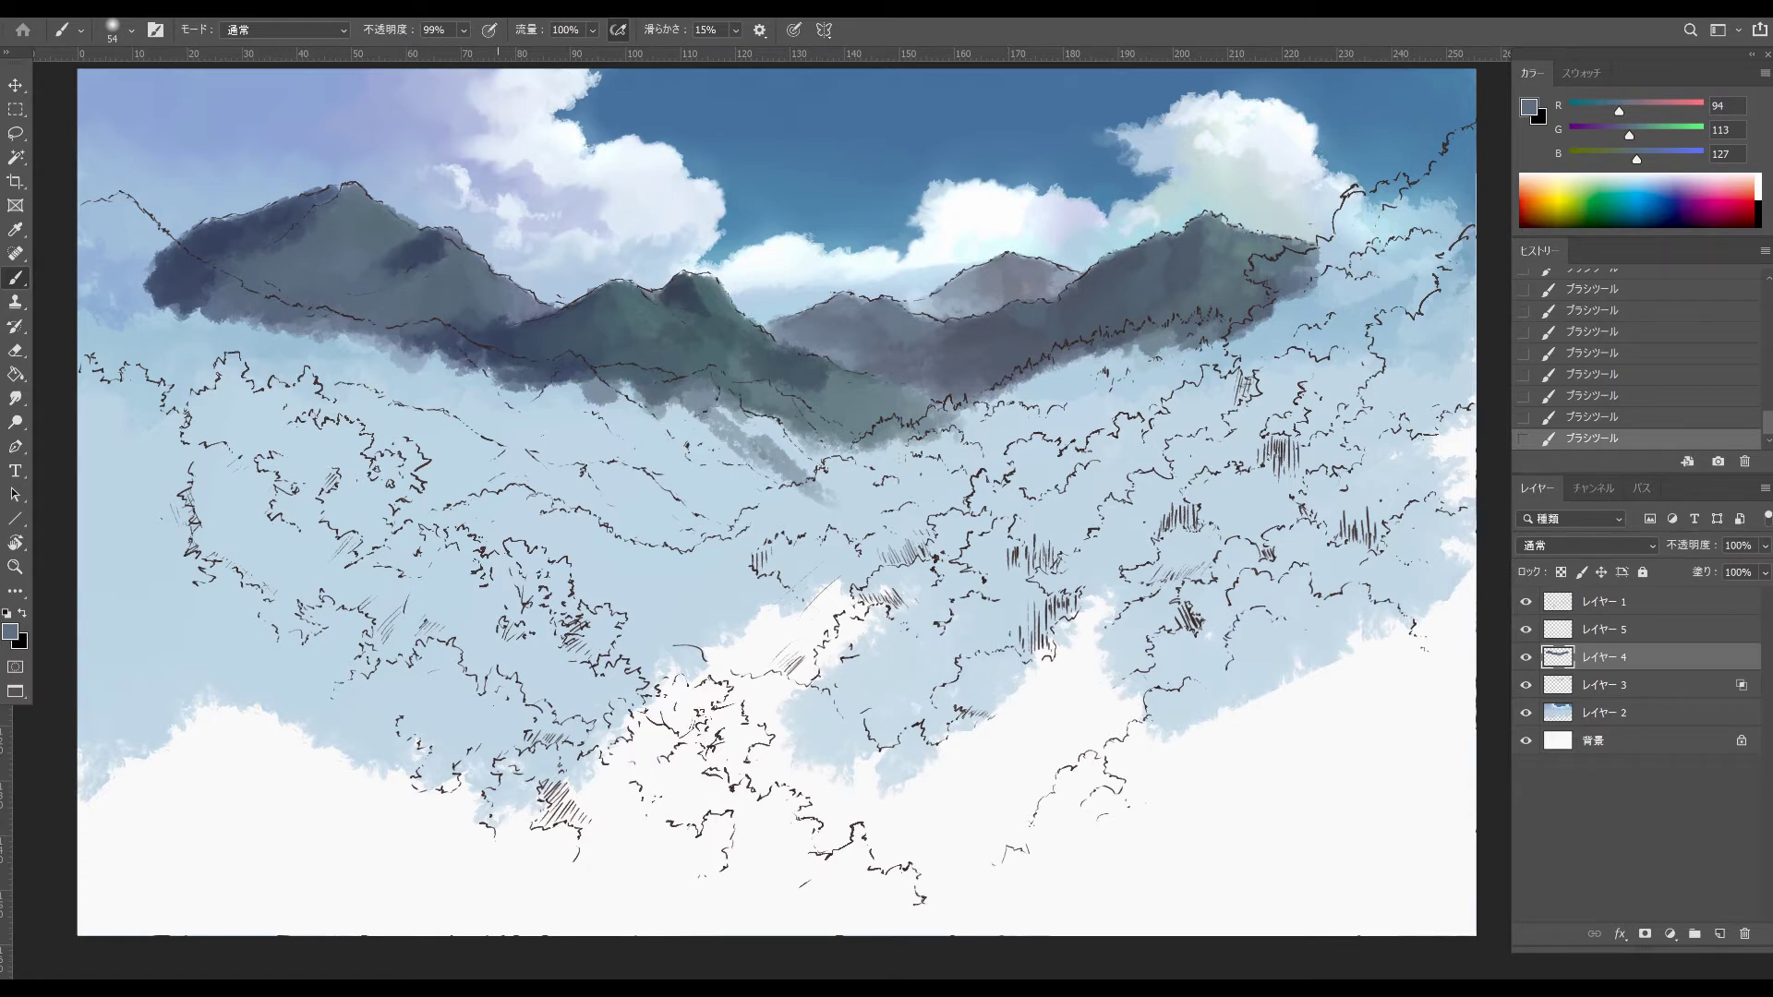
pyautogui.moveTo(487, 457); pyautogui.dragTo(520, 454)
pyautogui.moveTo(290, 350)
pyautogui.mouseDown()
pyautogui.moveTo(414, 513)
pyautogui.moveTo(414, 412)
pyautogui.mouseUp()
# - Set the foreground colour to a muted grey-green, #54655c
pyautogui.click(10, 632)
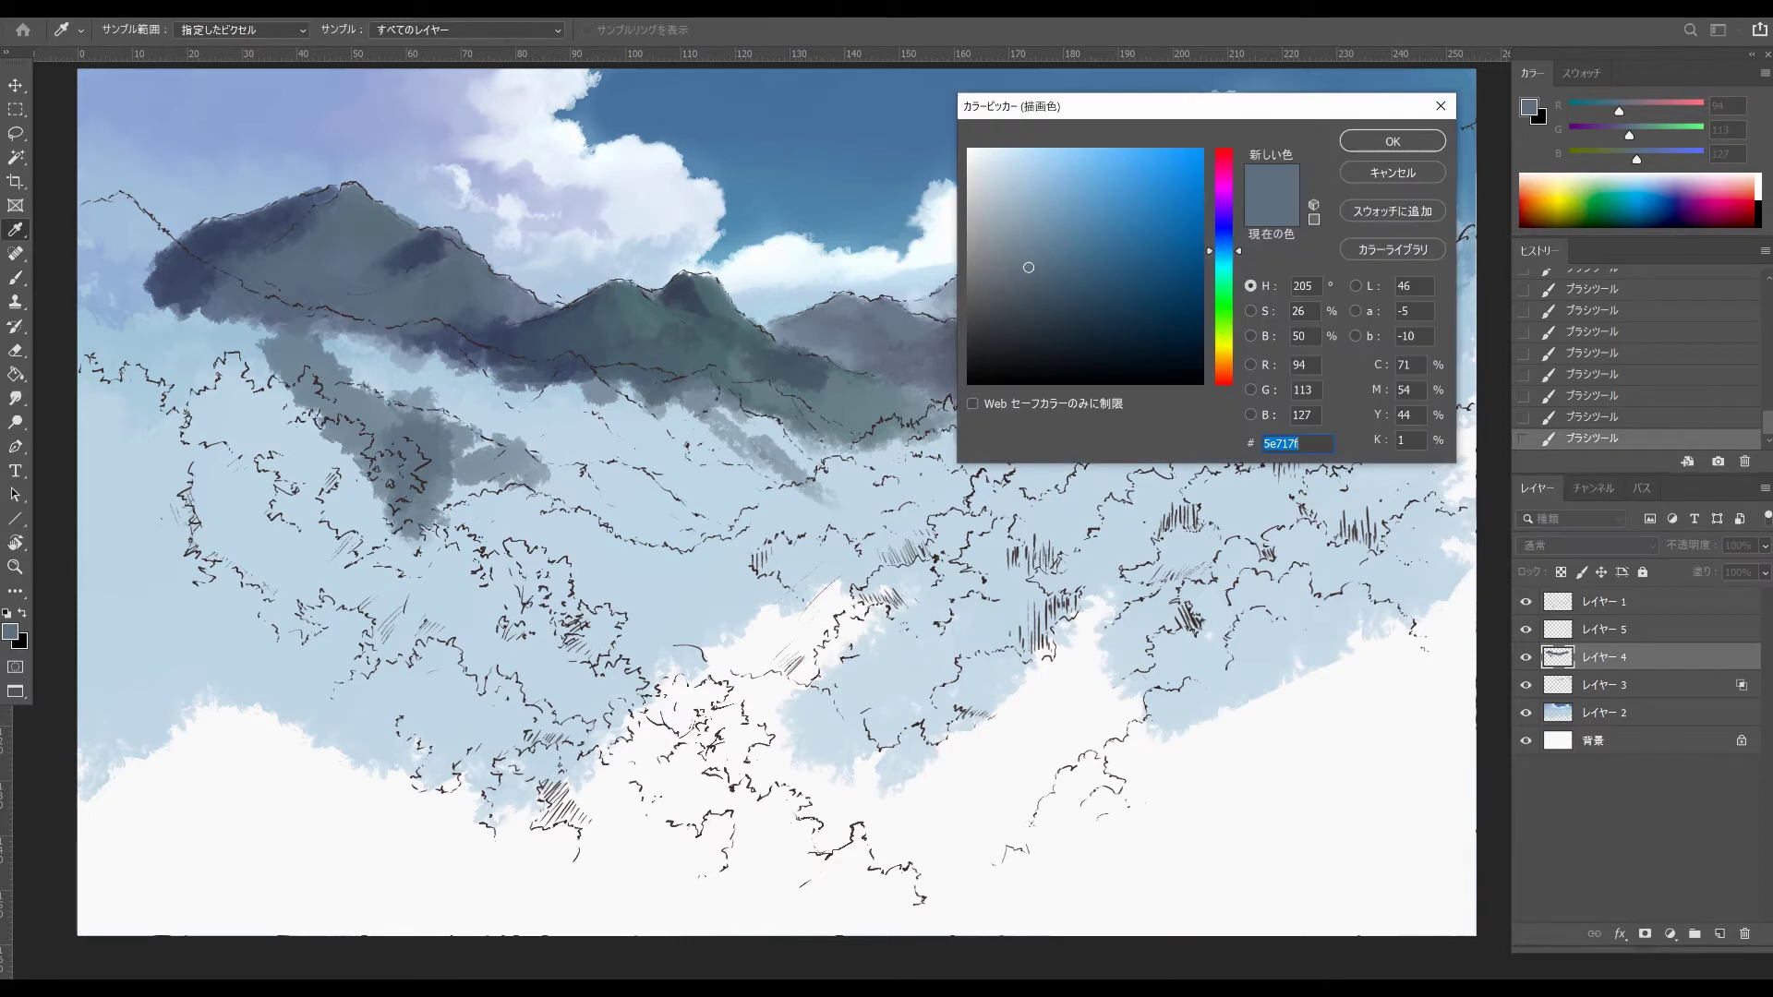
pyautogui.moveTo(1027, 266); pyautogui.dragTo(1043, 304)
pyautogui.moveTo(1224, 251); pyautogui.dragTo(1224, 290)
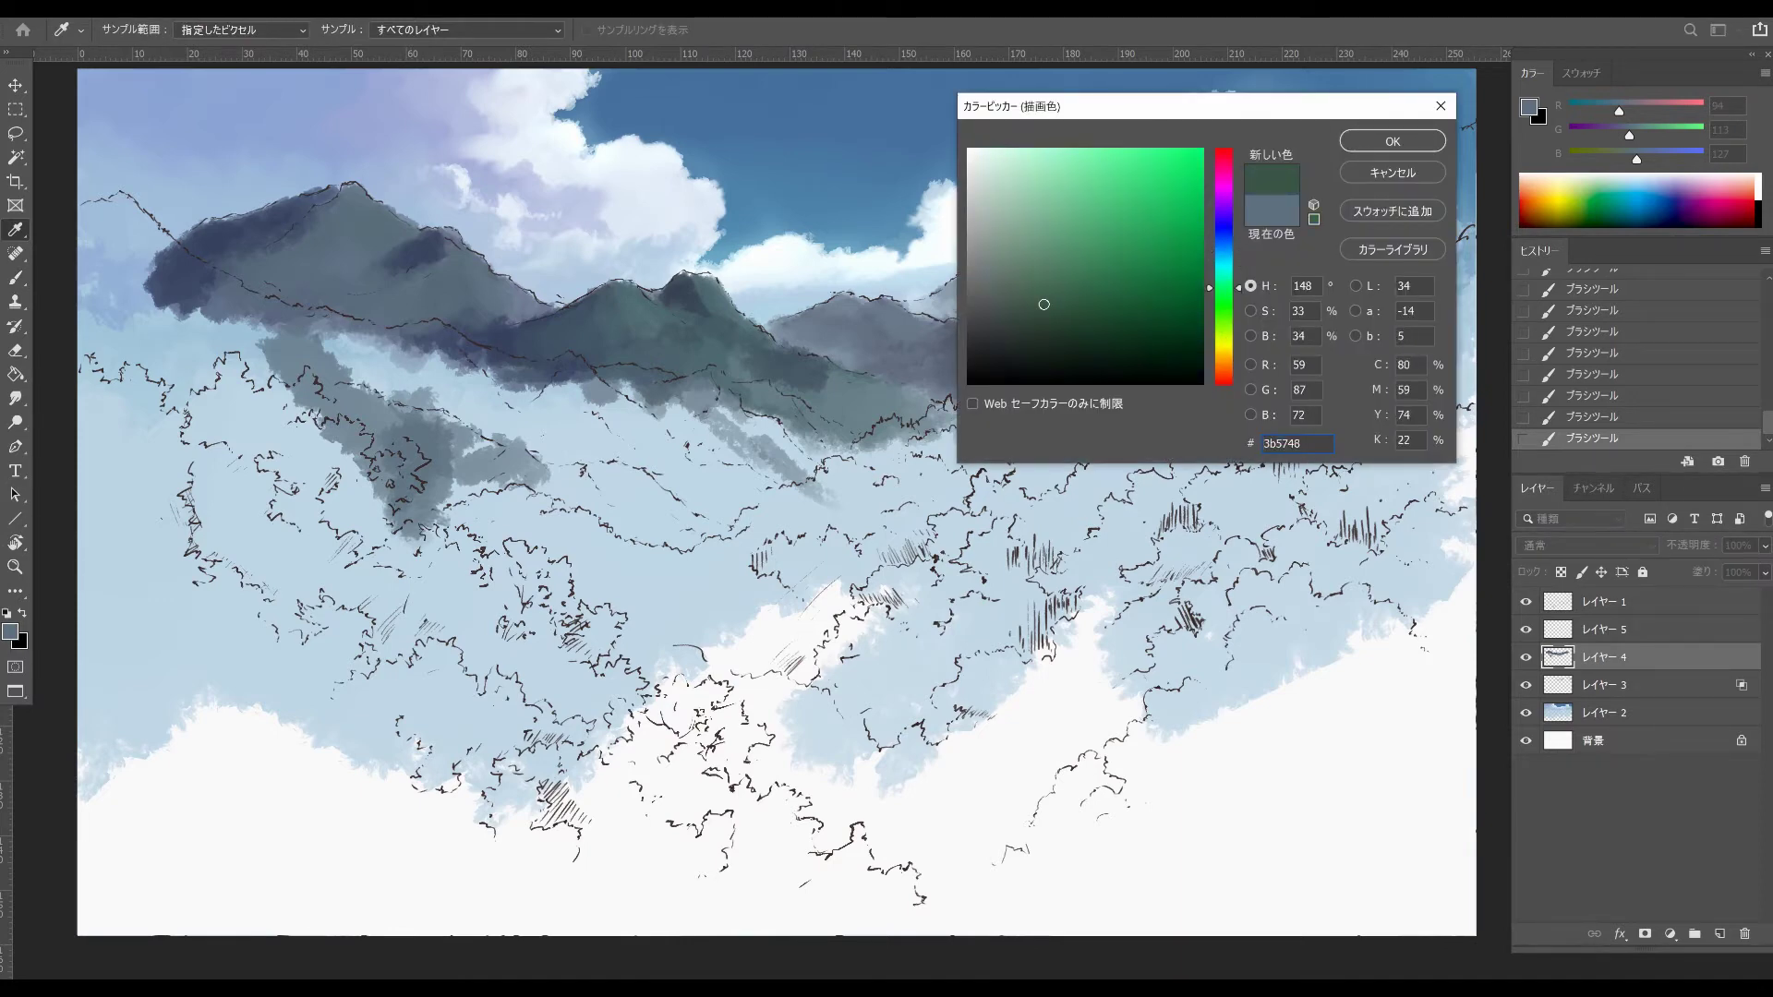
pyautogui.moveTo(1043, 304); pyautogui.dragTo(1007, 289)
pyautogui.click(1392, 142)
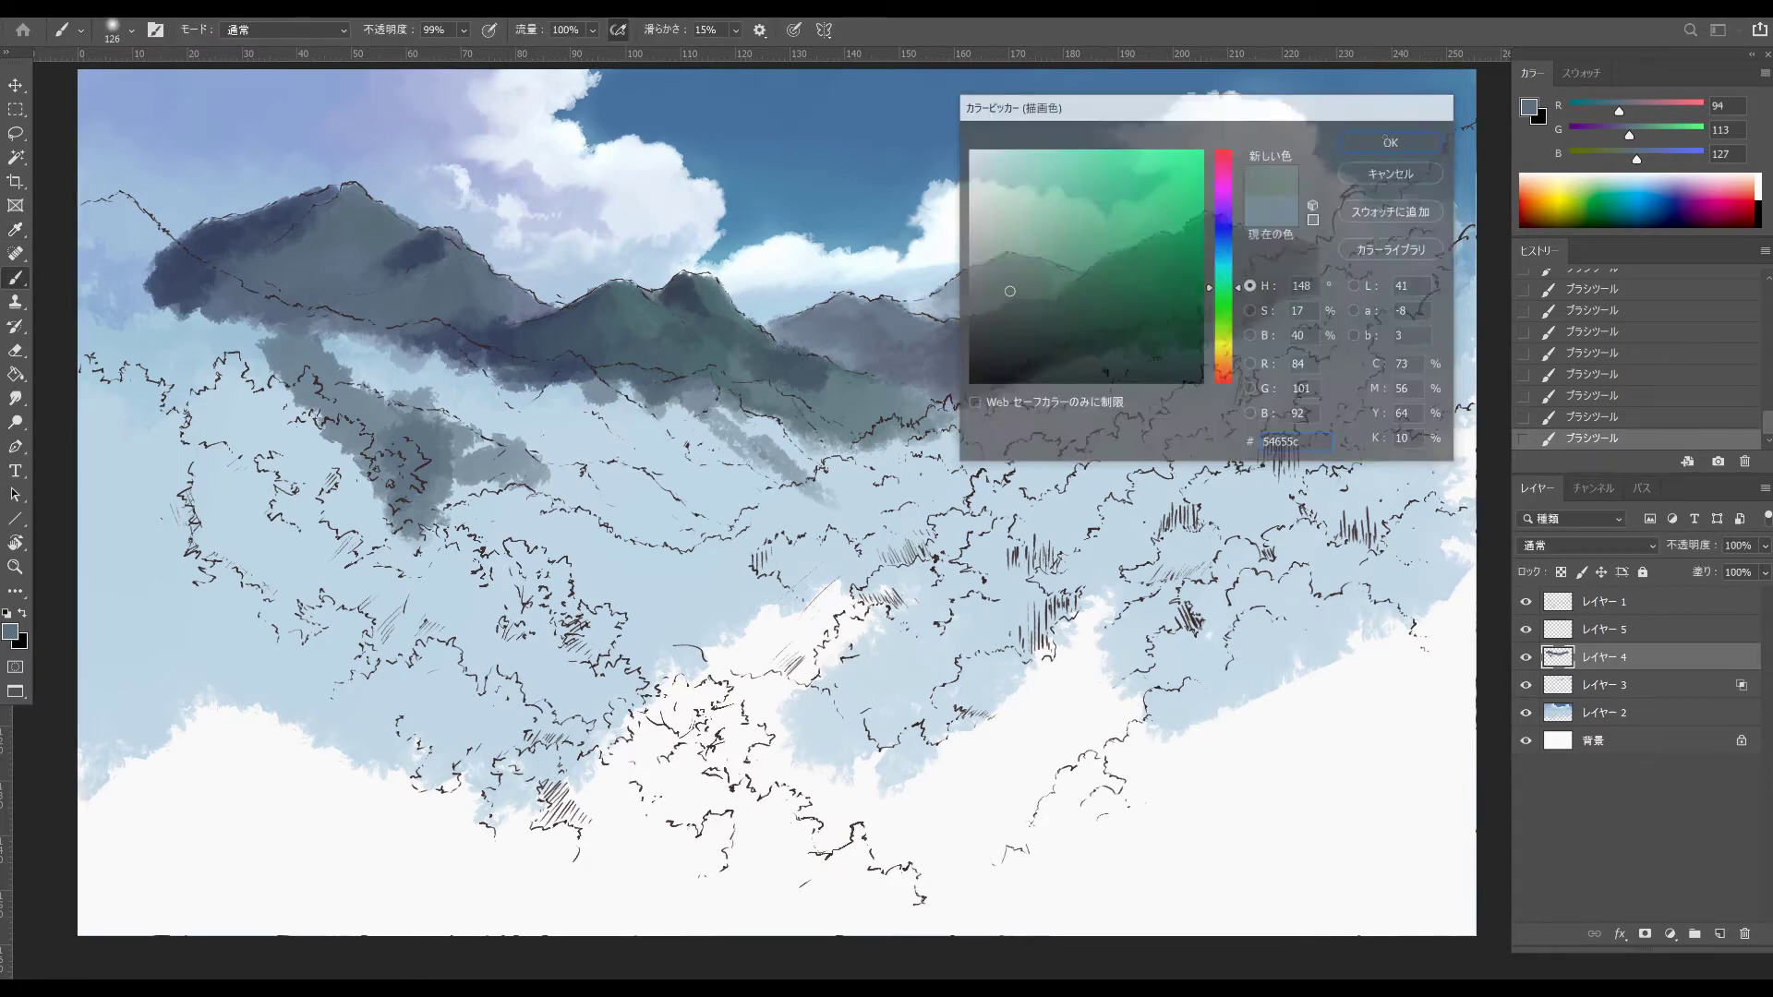
# - Paint the muted grey-green across the valley slopes below the central mountain with broad brush strokes
pyautogui.press('b')
pyautogui.moveTo(415, 436)
pyautogui.mouseDown()
pyautogui.moveTo(415, 543)
pyautogui.moveTo(494, 471)
pyautogui.mouseUp()
pyautogui.moveTo(517, 499); pyautogui.dragTo(634, 541)
pyautogui.moveTo(480, 443)
pyautogui.mouseDown()
pyautogui.moveTo(683, 545)
pyautogui.moveTo(711, 535)
pyautogui.moveTo(664, 498)
pyautogui.moveTo(793, 526)
pyautogui.moveTo(775, 489)
pyautogui.moveTo(838, 464)
pyautogui.moveTo(729, 471)
pyautogui.moveTo(780, 453)
pyautogui.mouseUp()
pyautogui.moveTo(604, 462)
pyautogui.mouseDown()
pyautogui.moveTo(746, 430)
pyautogui.moveTo(670, 413)
pyautogui.moveTo(785, 441)
pyautogui.moveTo(743, 404)
pyautogui.moveTo(805, 451)
pyautogui.moveTo(814, 425)
pyautogui.moveTo(928, 482)
pyautogui.mouseUp()
# - Set a deeper green (R 64, G 91, B 66) and fill the near ridge and the left-hand slope below the mountains with it
pyautogui.click(10, 632)
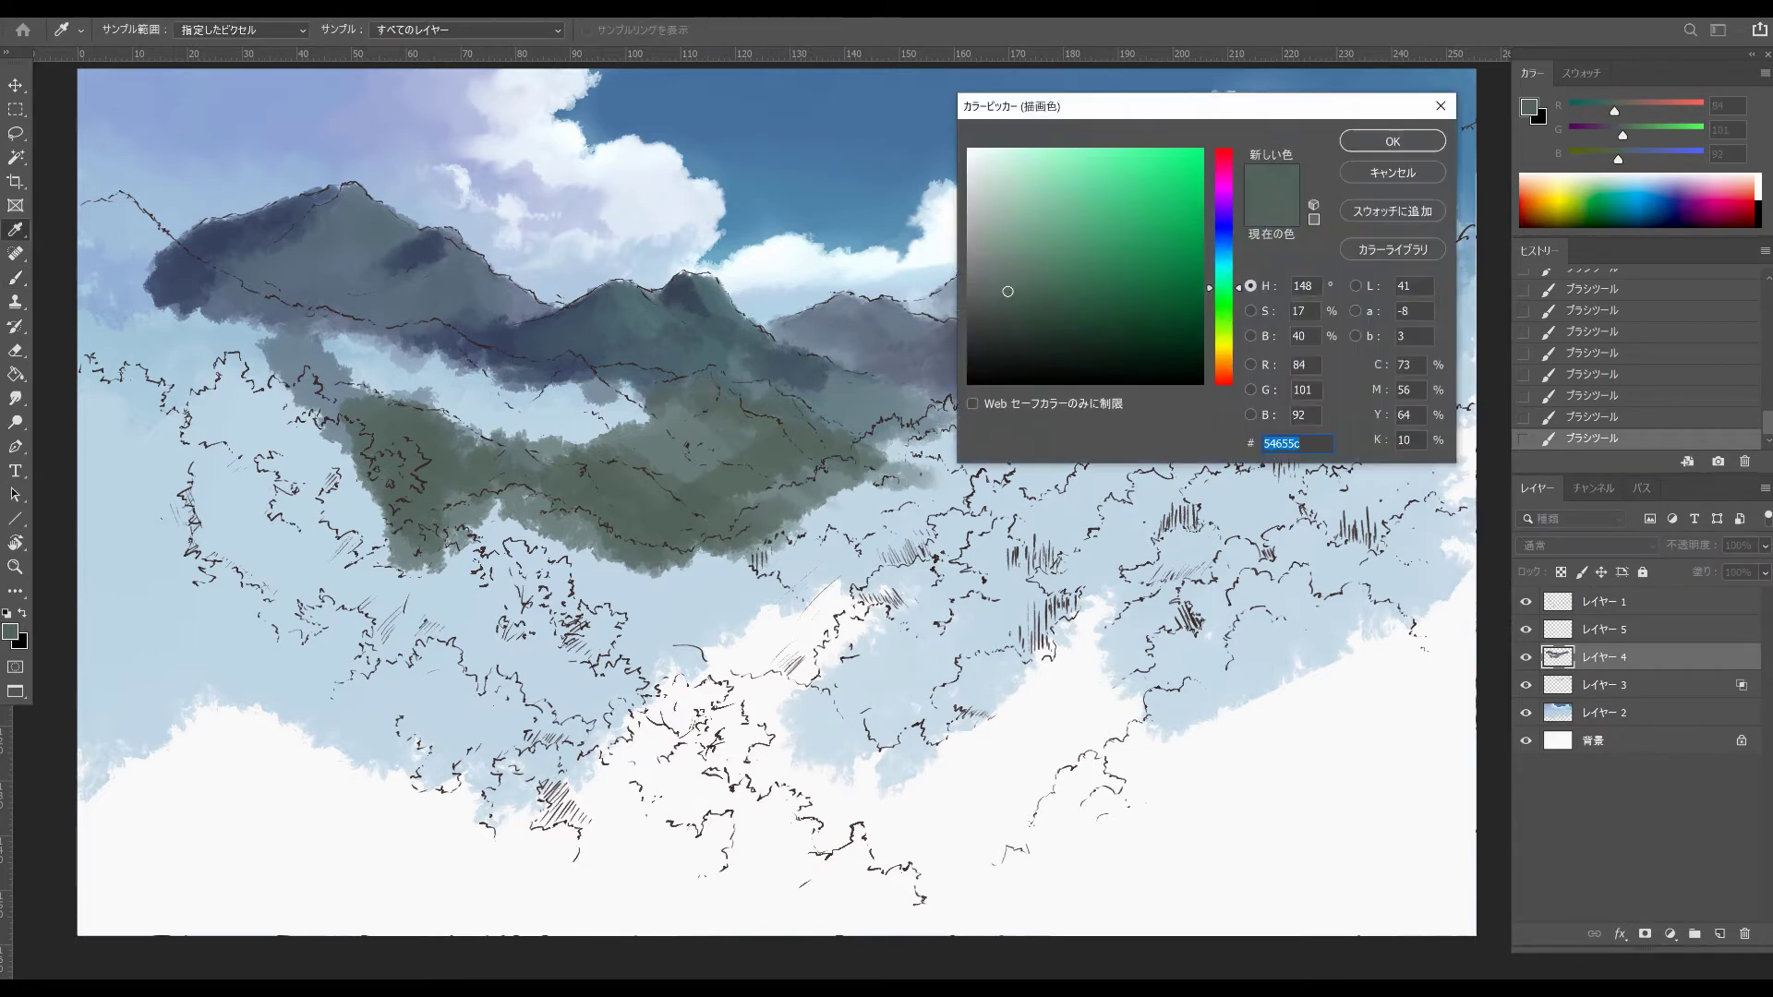
pyautogui.moveTo(1007, 291)
pyautogui.mouseDown()
pyautogui.moveTo(1027, 313)
pyautogui.moveTo(1036, 301)
pyautogui.mouseUp()
pyautogui.moveTo(1224, 289); pyautogui.dragTo(1223, 304)
pyautogui.click(1392, 141)
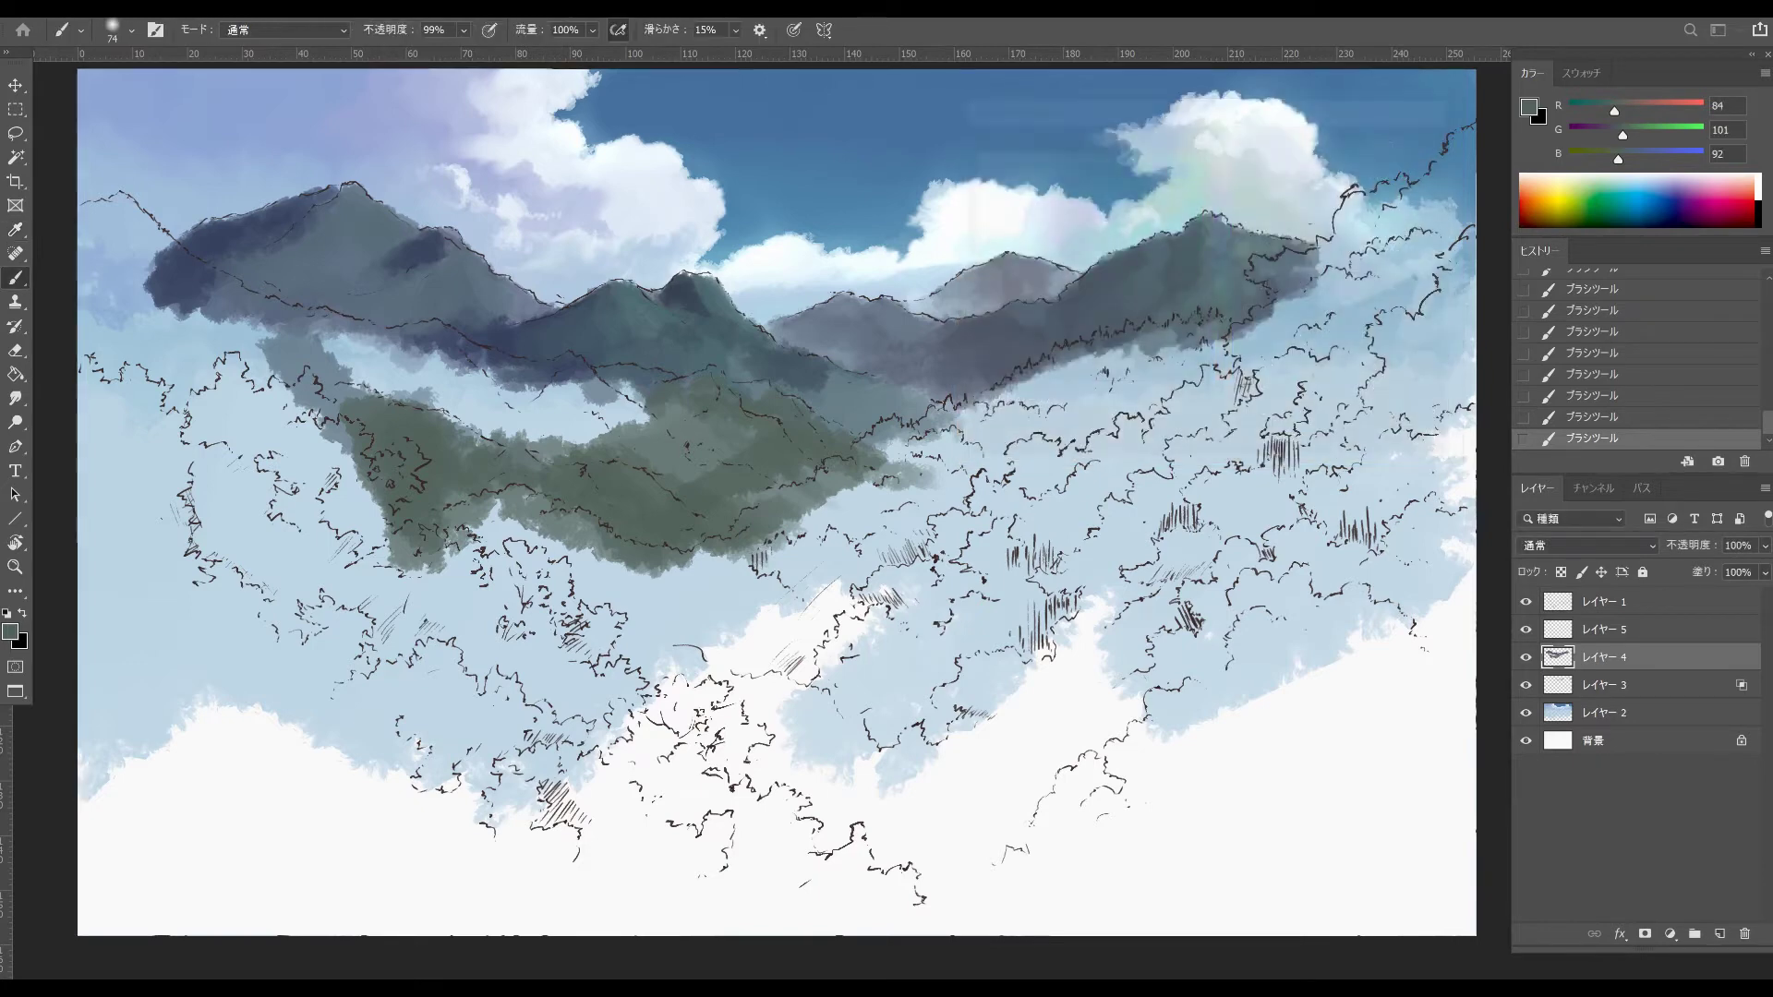
pyautogui.moveTo(746, 408)
pyautogui.mouseDown()
pyautogui.moveTo(746, 437)
pyautogui.moveTo(854, 459)
pyautogui.moveTo(815, 423)
pyautogui.moveTo(711, 395)
pyautogui.moveTo(729, 453)
pyautogui.moveTo(651, 441)
pyautogui.moveTo(624, 503)
pyautogui.mouseUp()
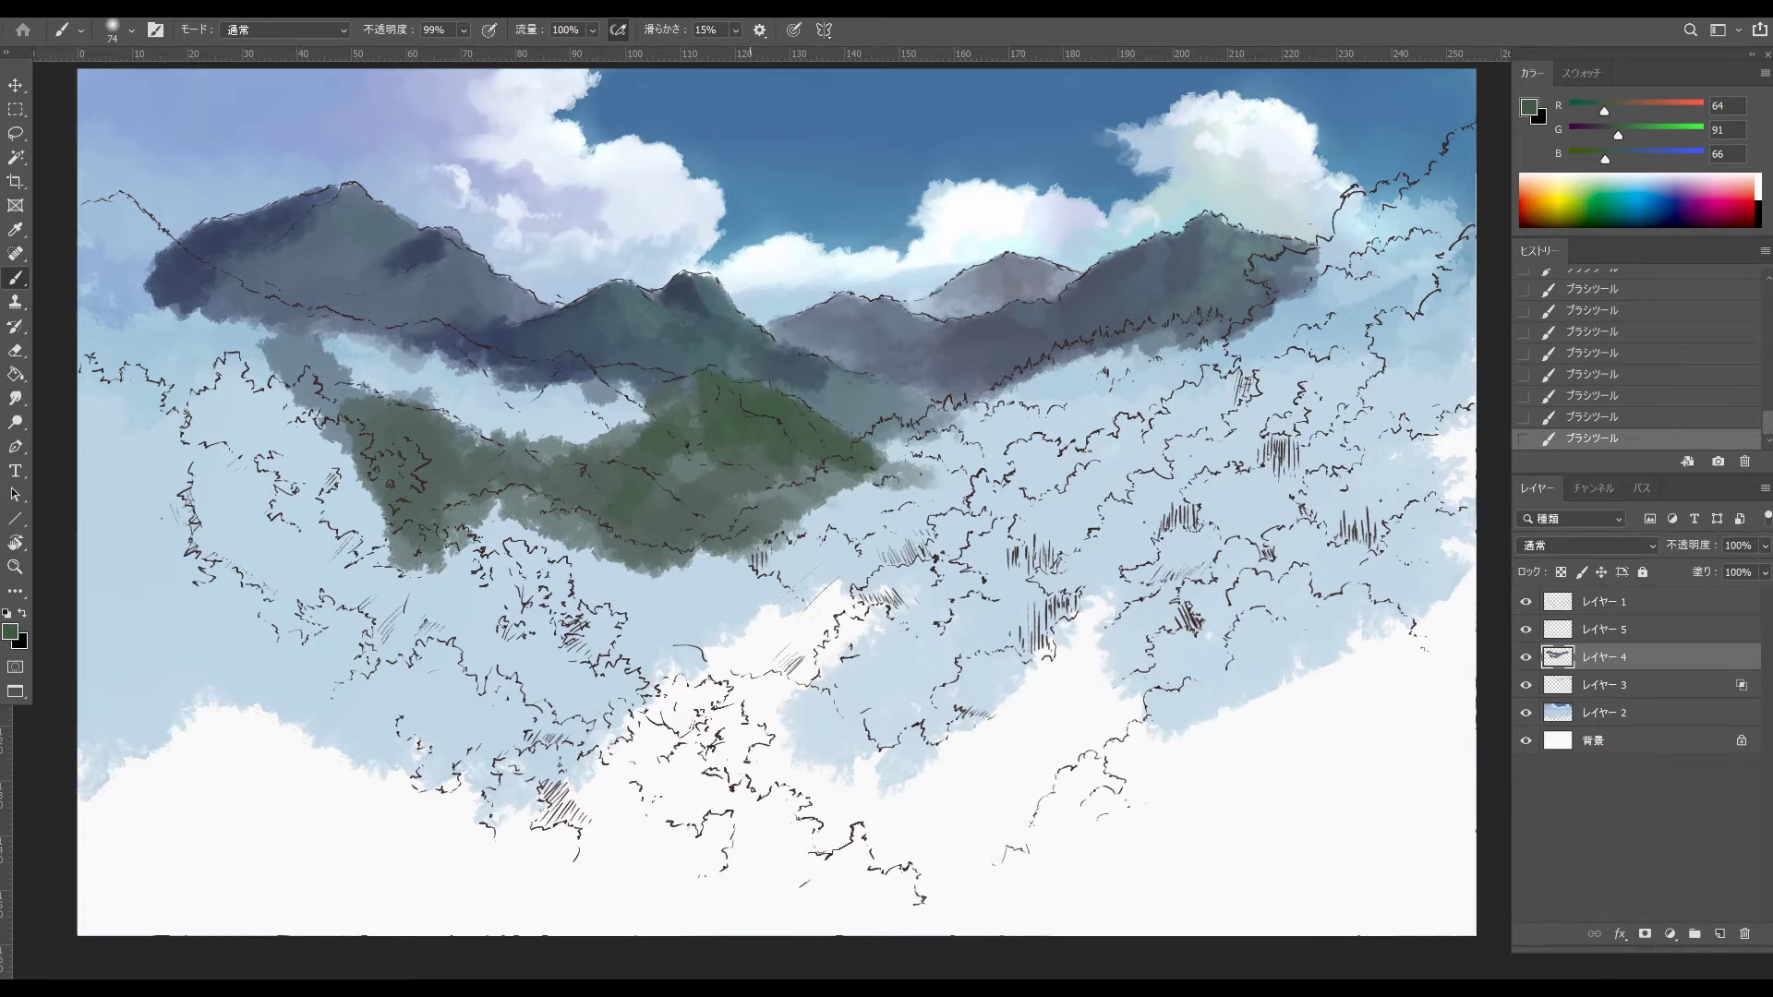
pyautogui.moveTo(757, 426); pyautogui.dragTo(785, 434)
pyautogui.moveTo(729, 416)
pyautogui.mouseDown()
pyautogui.moveTo(633, 411)
pyautogui.moveTo(702, 478)
pyautogui.moveTo(596, 411)
pyautogui.moveTo(569, 406)
pyautogui.moveTo(573, 434)
pyautogui.moveTo(352, 374)
pyautogui.moveTo(489, 378)
pyautogui.moveTo(333, 319)
pyautogui.moveTo(573, 452)
pyautogui.moveTo(466, 388)
pyautogui.mouseUp()
pyautogui.moveTo(572, 393)
pyautogui.mouseDown()
pyautogui.moveTo(388, 383)
pyautogui.moveTo(116, 226)
pyautogui.moveTo(263, 333)
pyautogui.moveTo(120, 220)
pyautogui.moveTo(100, 381)
pyautogui.moveTo(259, 416)
pyautogui.moveTo(138, 323)
pyautogui.moveTo(517, 554)
pyautogui.mouseUp()
pyautogui.moveTo(462, 453)
pyautogui.mouseDown()
pyautogui.moveTo(591, 545)
pyautogui.moveTo(757, 600)
pyautogui.moveTo(840, 517)
pyautogui.moveTo(758, 480)
pyautogui.moveTo(588, 557)
pyautogui.mouseUp()
# - Tint the central mountain's lower right-hand foot with sampled slate tones and blue (R 78, G 129, B 169)
pyautogui.keyDown('alt'); pyautogui.click(854, 412); pyautogui.keyUp('alt')
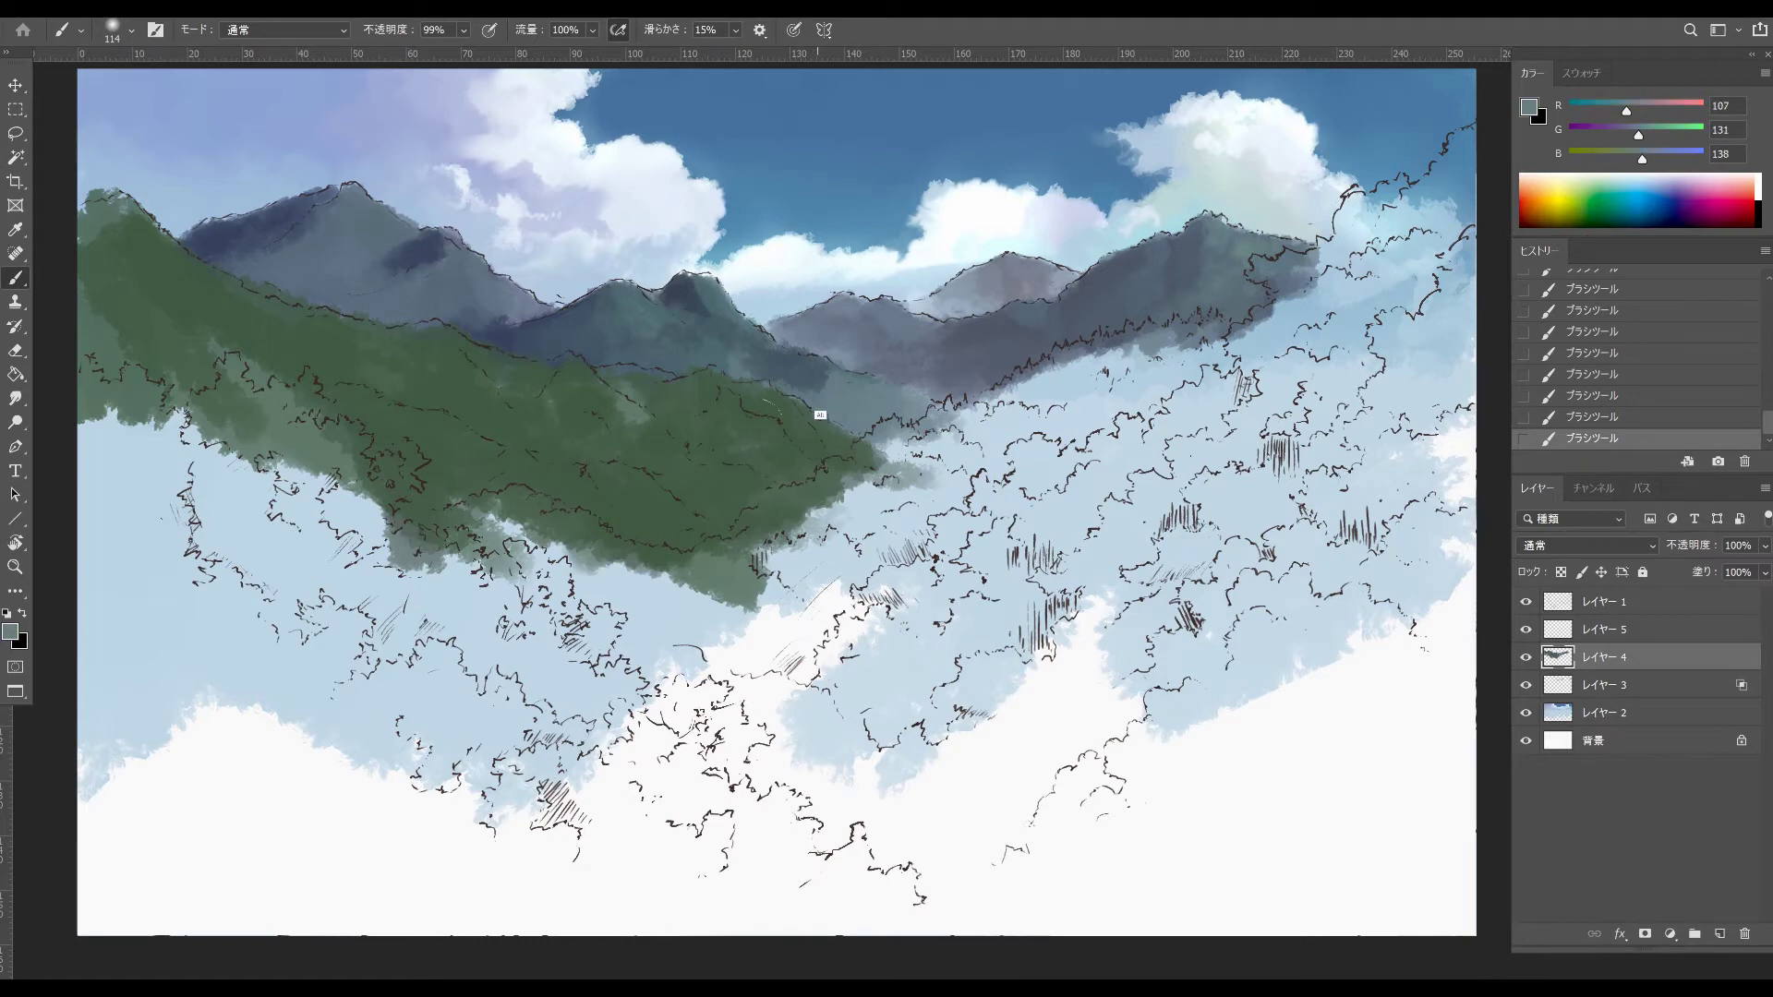
pyautogui.moveTo(819, 375); pyautogui.dragTo(798, 375)
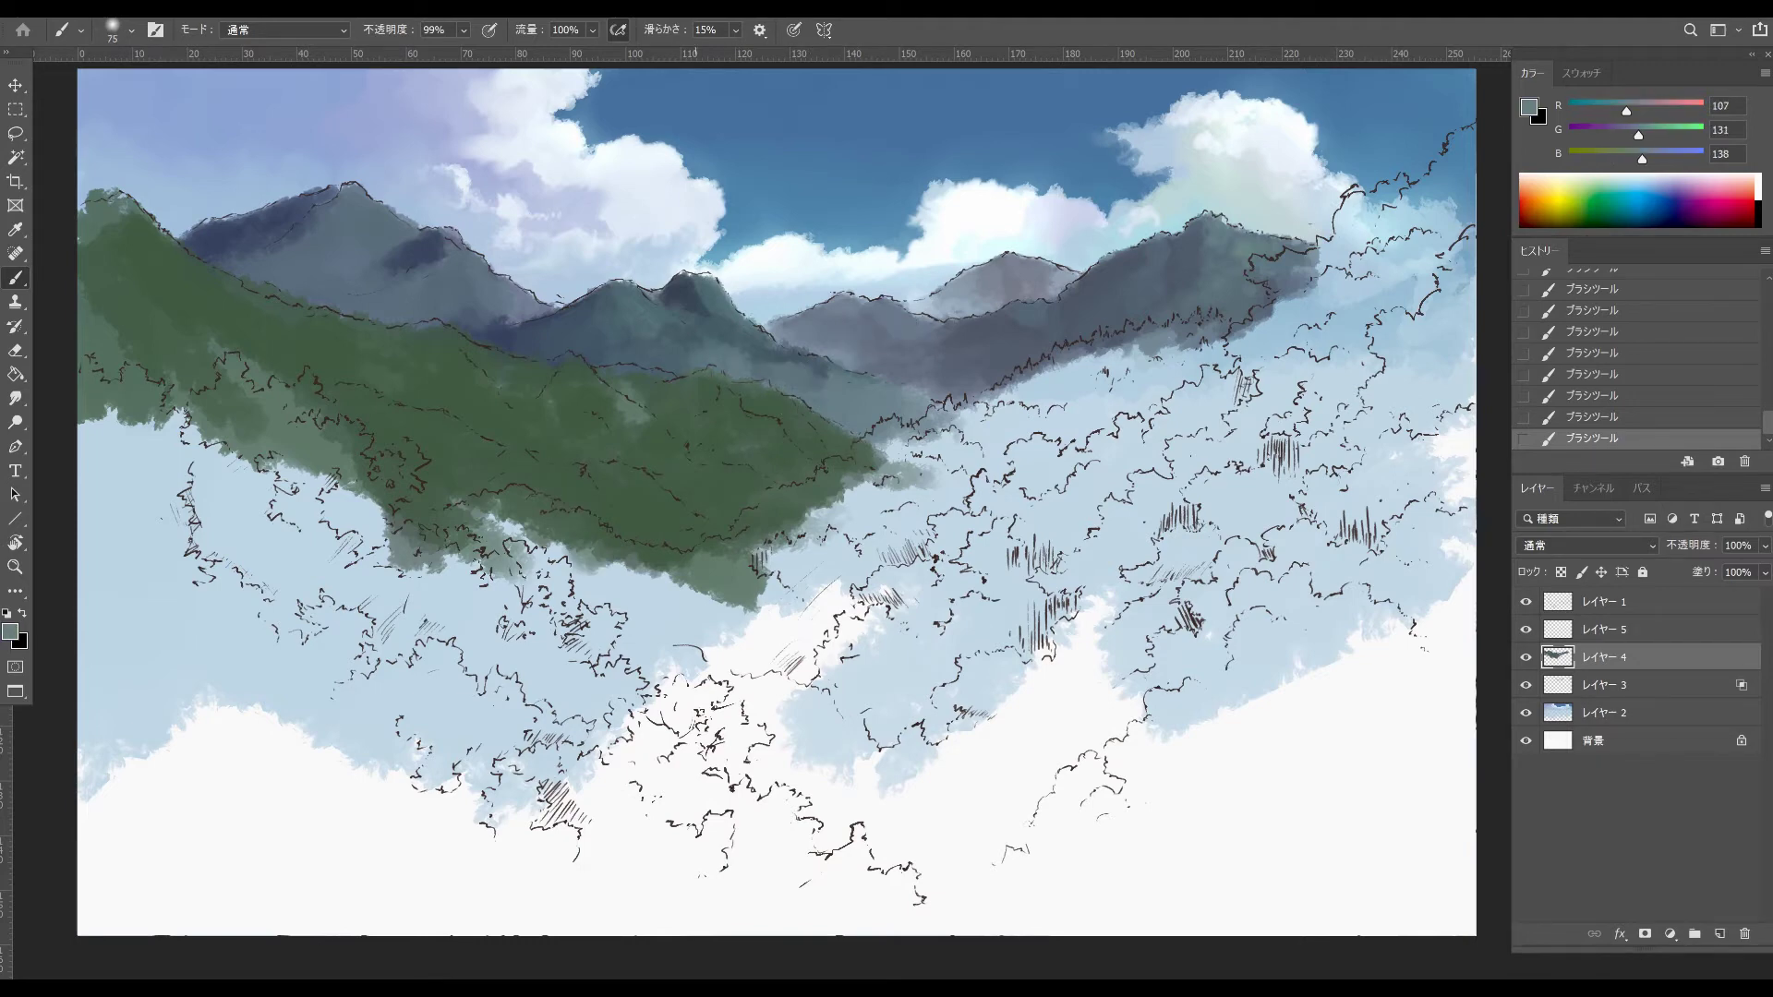
pyautogui.keyDown('alt'); pyautogui.rightClick(703, 385); pyautogui.keyUp('alt')
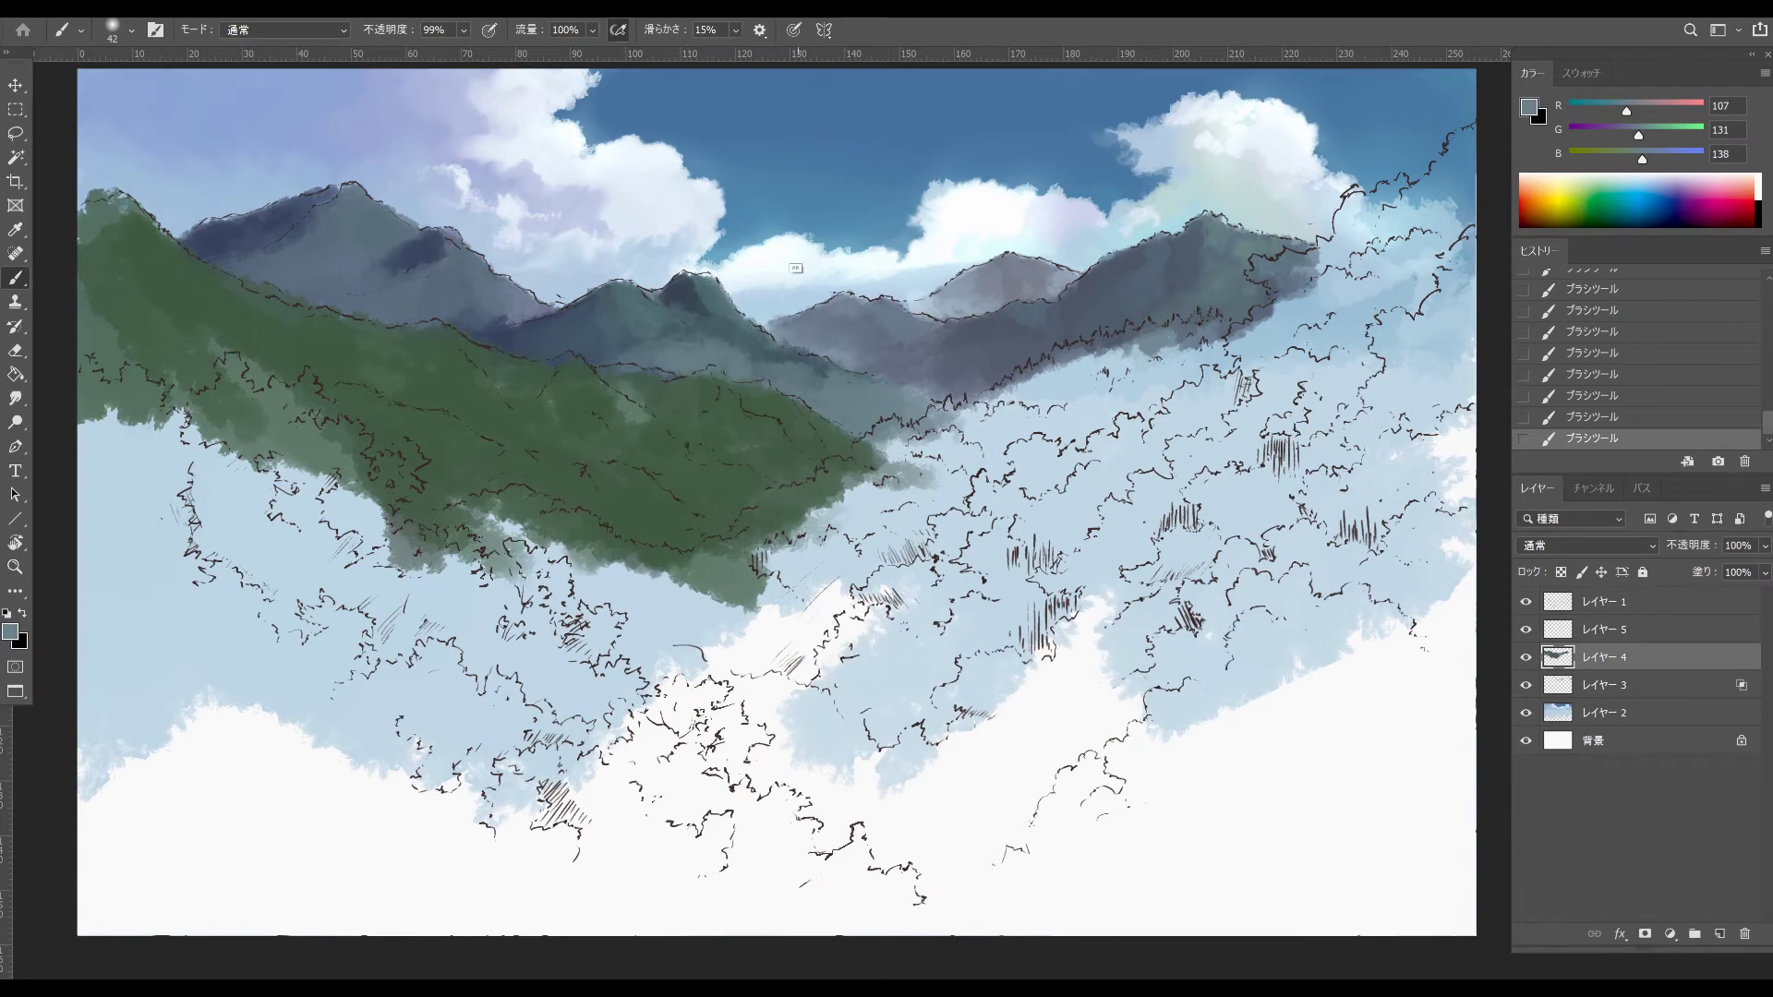
pyautogui.keyDown('alt'); pyautogui.click(812, 240); pyautogui.keyUp('alt')
pyautogui.keyDown('alt'); pyautogui.rightClick(823, 363); pyautogui.keyUp('alt')
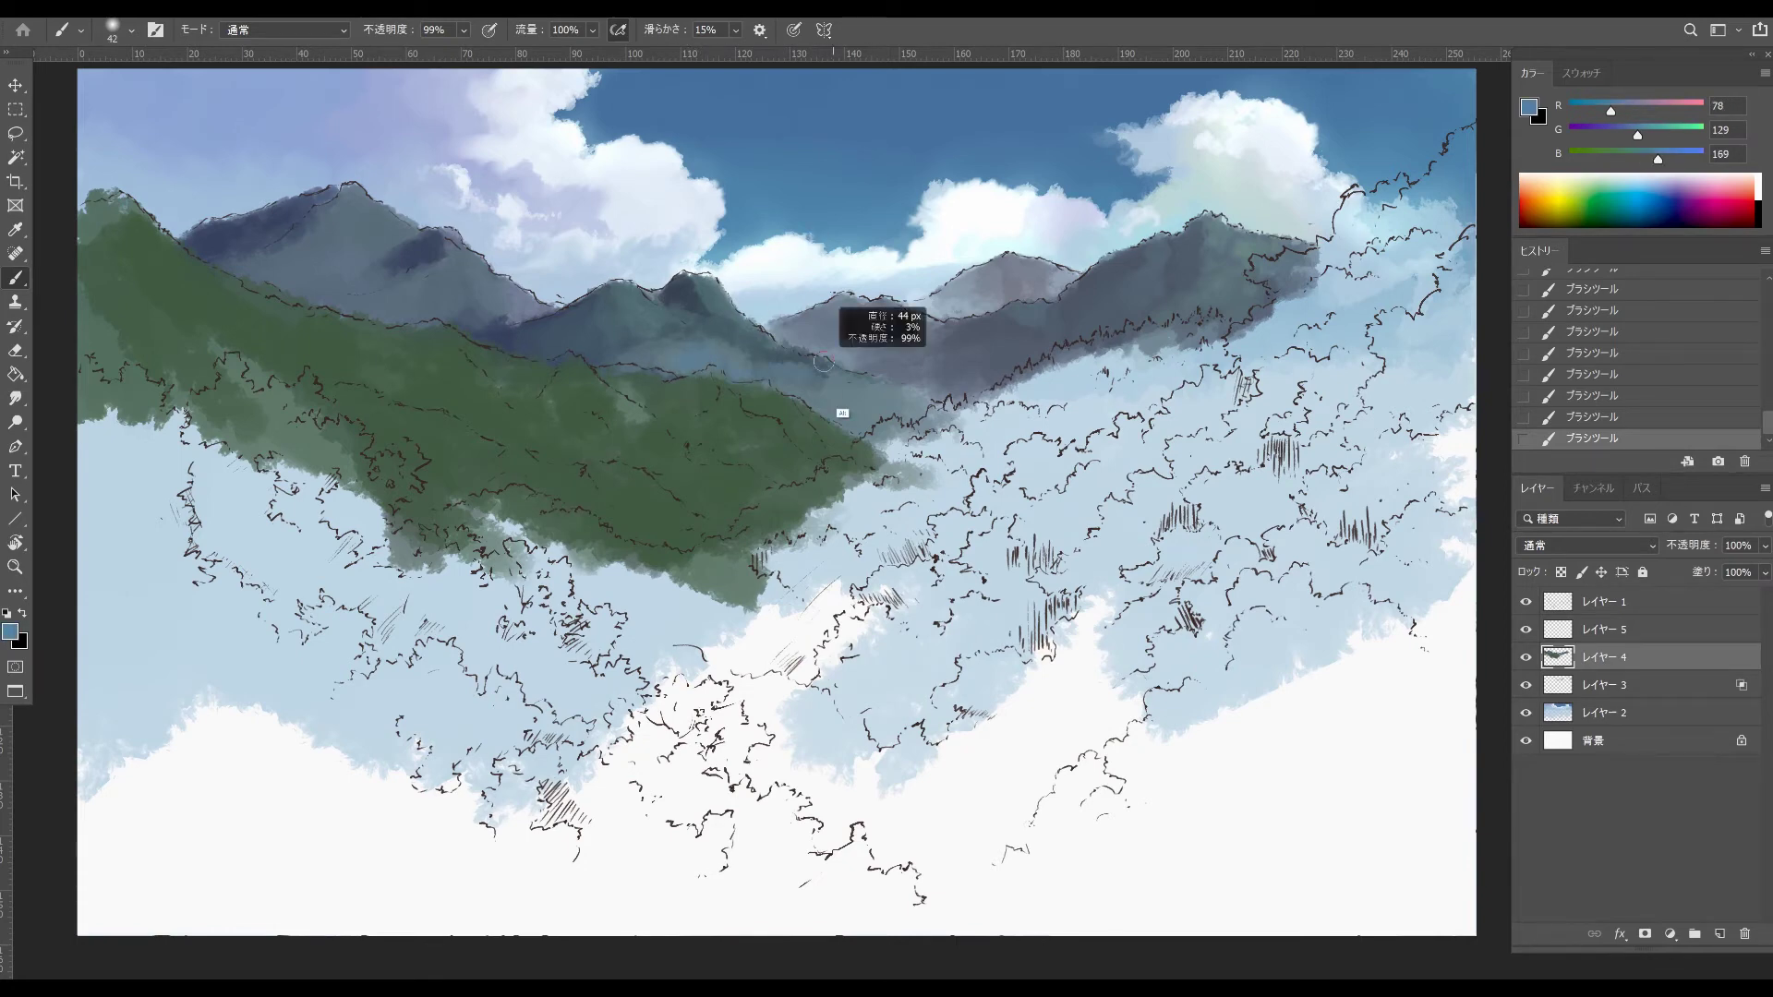
pyautogui.moveTo(853, 401)
pyautogui.mouseDown()
pyautogui.moveTo(759, 363)
pyautogui.moveTo(839, 383)
pyautogui.mouseUp()
pyautogui.keyDown('alt'); pyautogui.click(766, 380); pyautogui.keyUp('alt')
pyautogui.moveTo(742, 363); pyautogui.dragTo(780, 379)
# - Blend the central mountain's foot and the small peak of the green ridge below it with sampled blues and greens at 58 px
pyautogui.keyDown('alt'); pyautogui.click(848, 390); pyautogui.keyUp('alt')
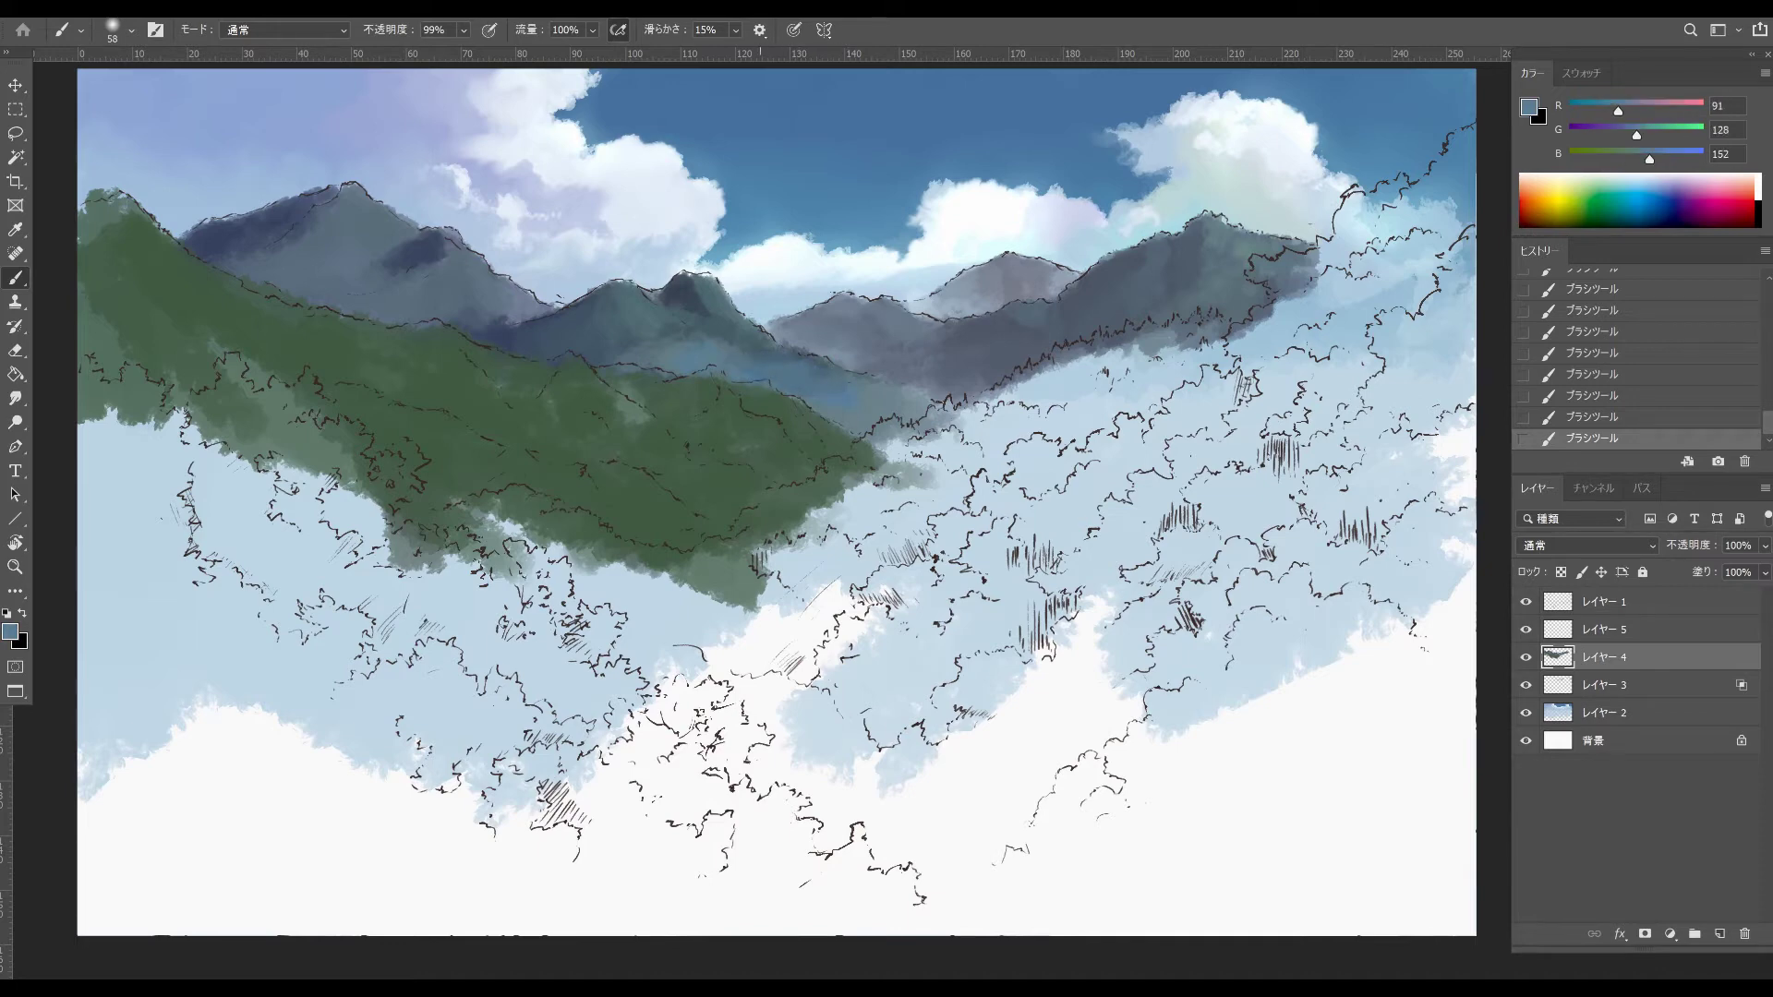
pyautogui.keyDown('alt'); pyautogui.click(691, 378); pyautogui.keyUp('alt')
pyautogui.keyDown('alt'); pyautogui.click(649, 342); pyautogui.keyUp('alt')
pyautogui.keyDown('alt'); pyautogui.click(670, 428); pyautogui.keyUp('alt')
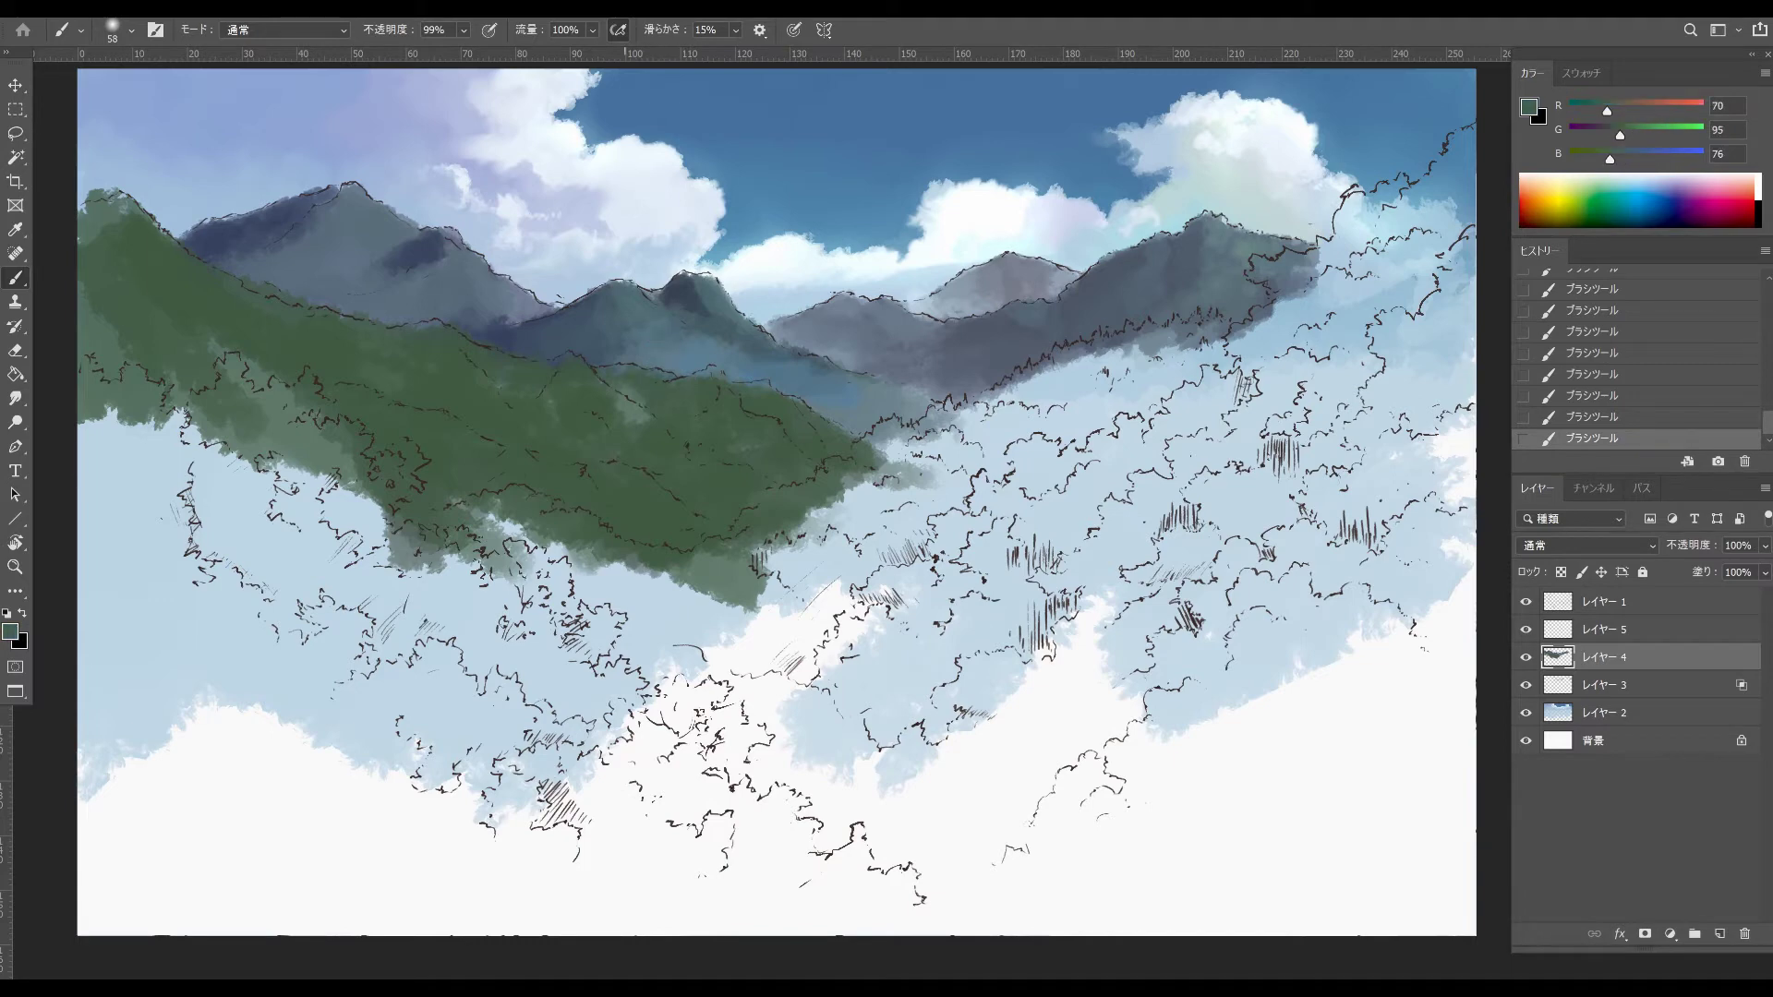
pyautogui.keyDown('alt'); pyautogui.click(573, 349); pyautogui.keyUp('alt')
pyautogui.keyDown('alt'); pyautogui.click(507, 366); pyautogui.keyUp('alt')
pyautogui.keyDown('alt'); pyautogui.click(519, 380); pyautogui.keyUp('alt')
pyautogui.click(1528, 107)
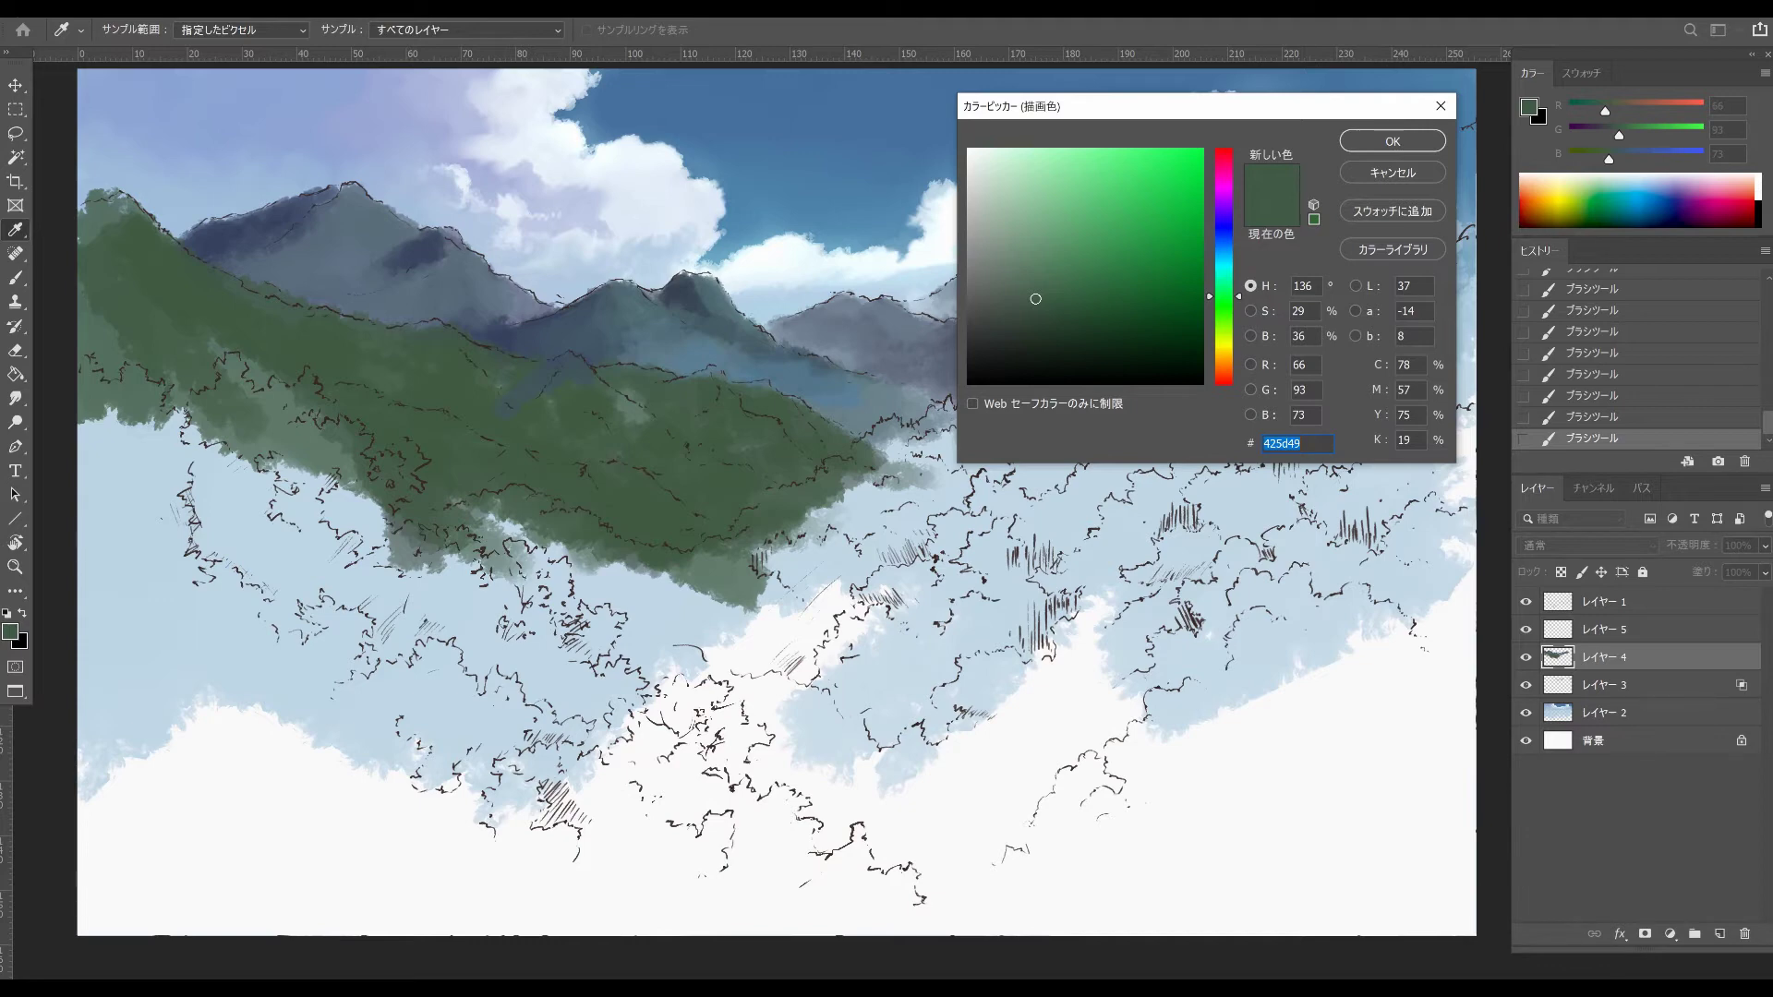
pyautogui.press('Escape')
# - Lighten the sampled blue (R 87, G 122, B 143) and brush it as haze along the central mountain's foot
pyautogui.keyDown('alt'); pyautogui.click(837, 427); pyautogui.keyUp('alt')
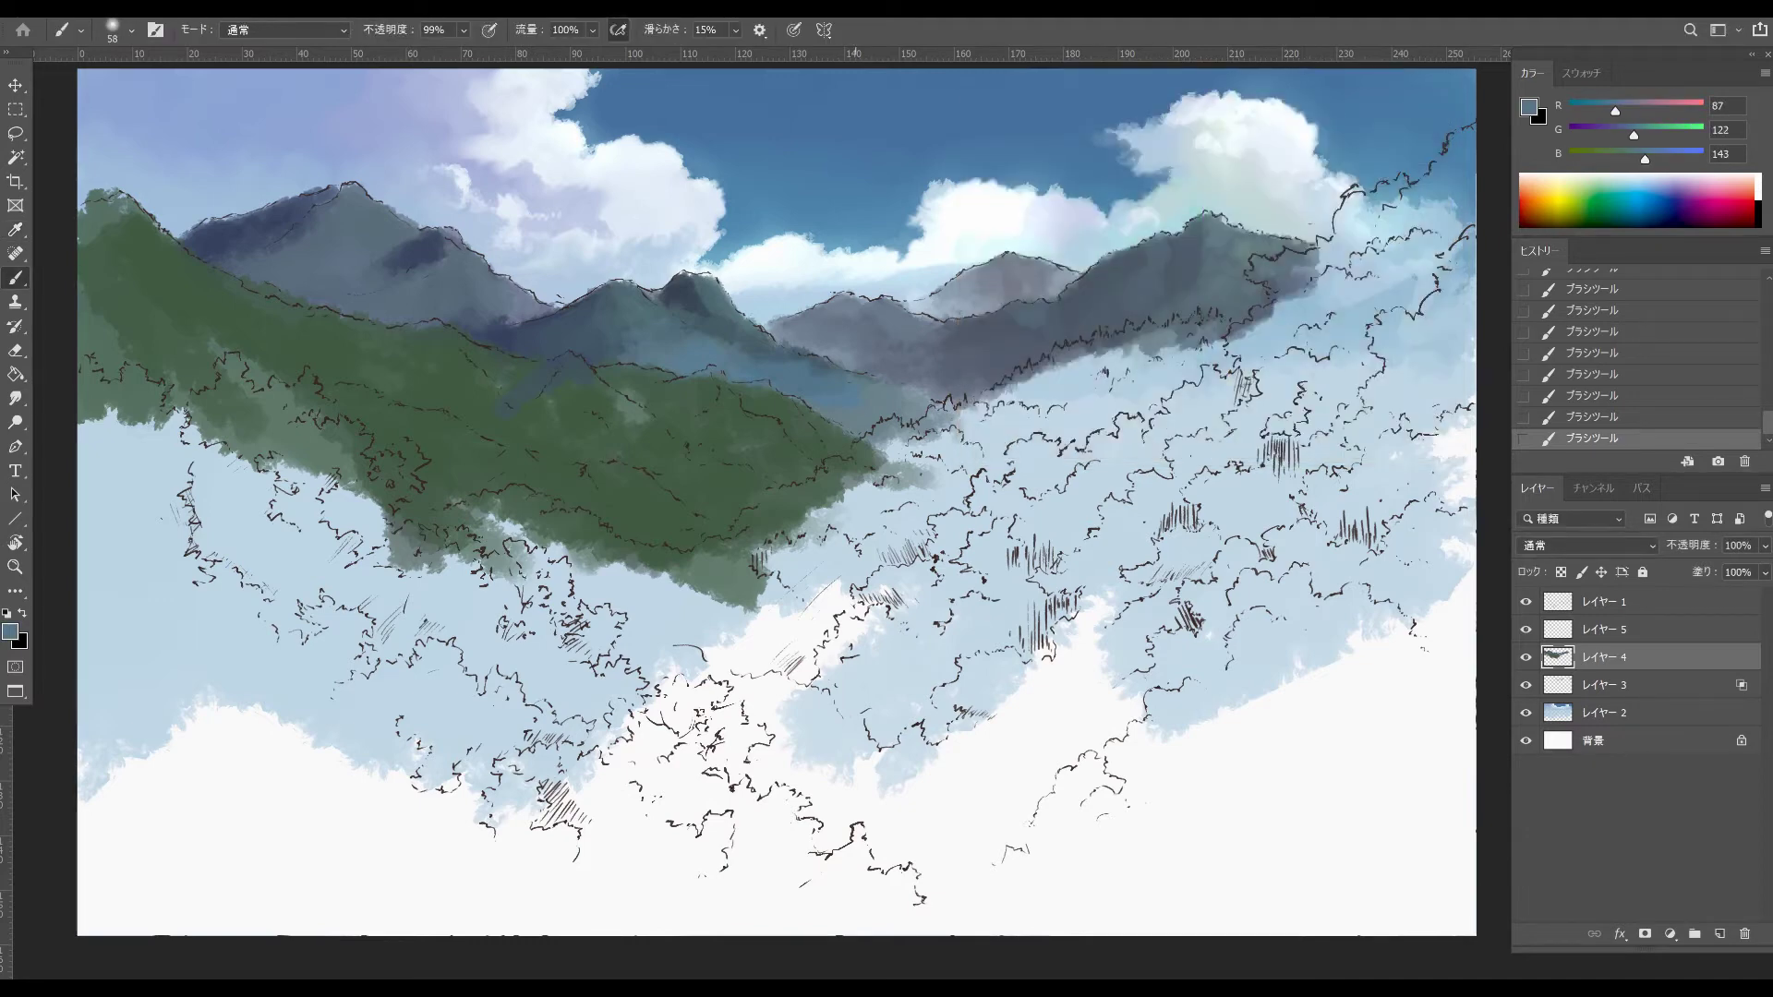
pyautogui.click(11, 631)
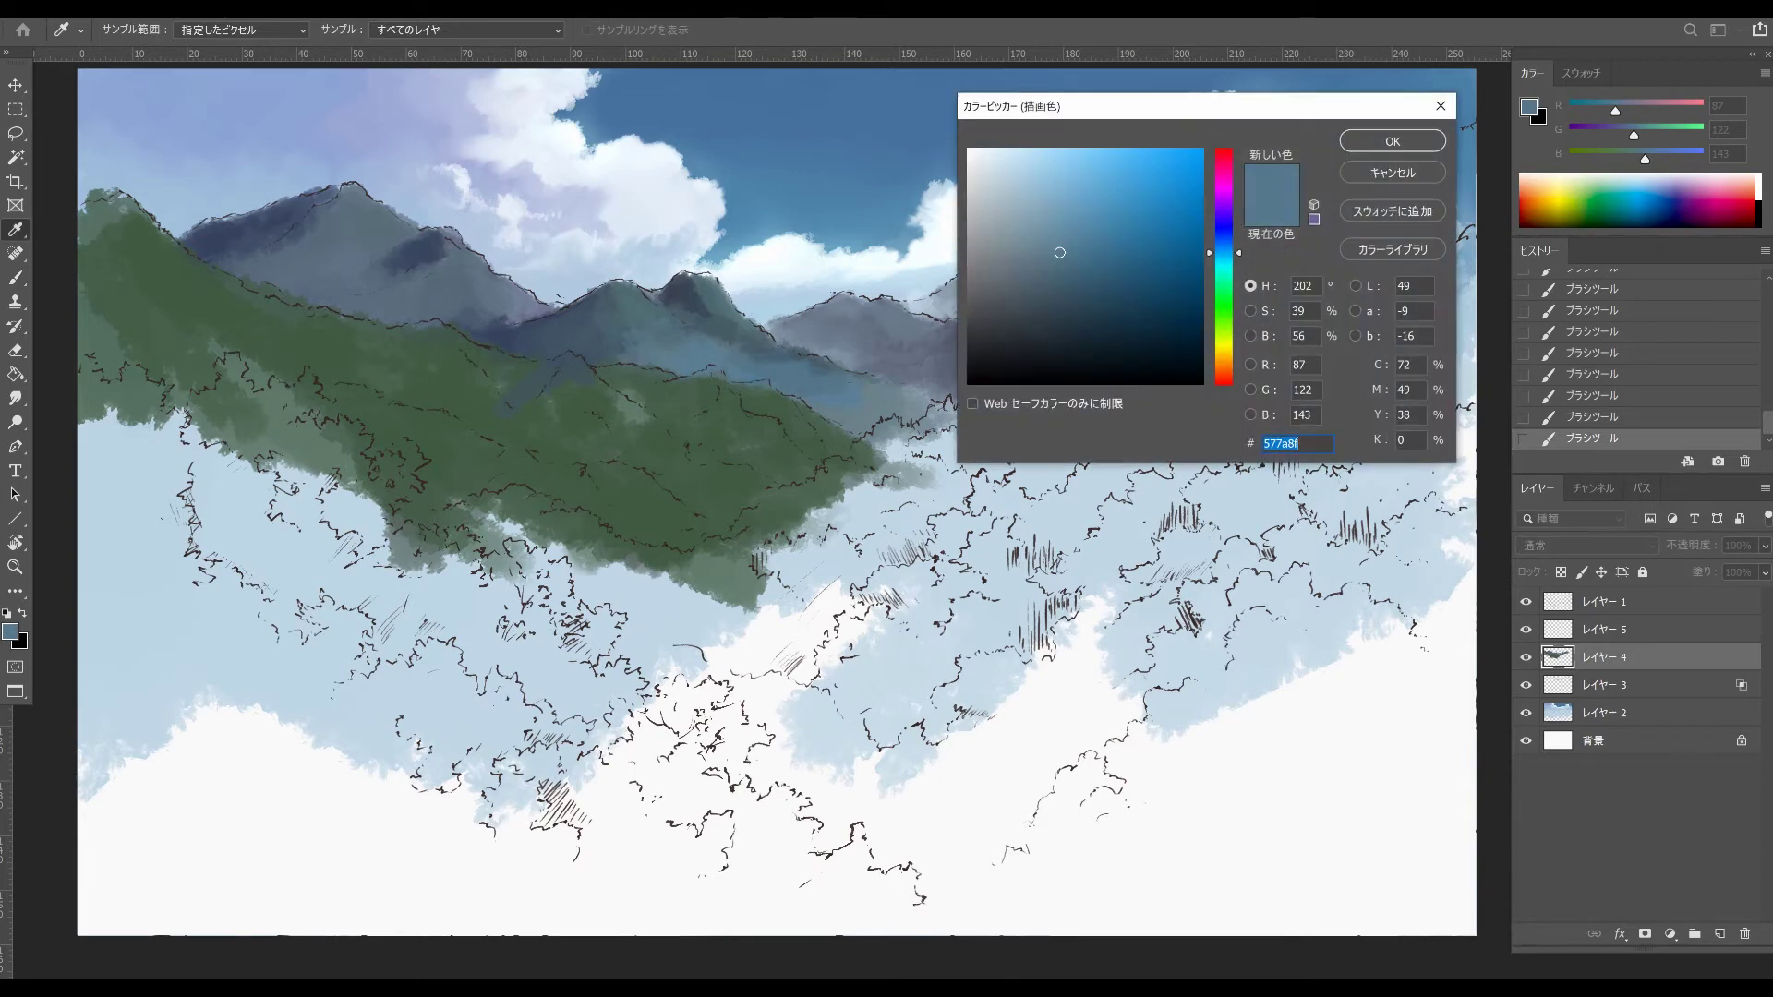
pyautogui.moveTo(1060, 252)
pyautogui.mouseDown()
pyautogui.moveTo(1051, 214)
pyautogui.moveTo(1021, 205)
pyautogui.mouseUp()
pyautogui.click(1393, 141)
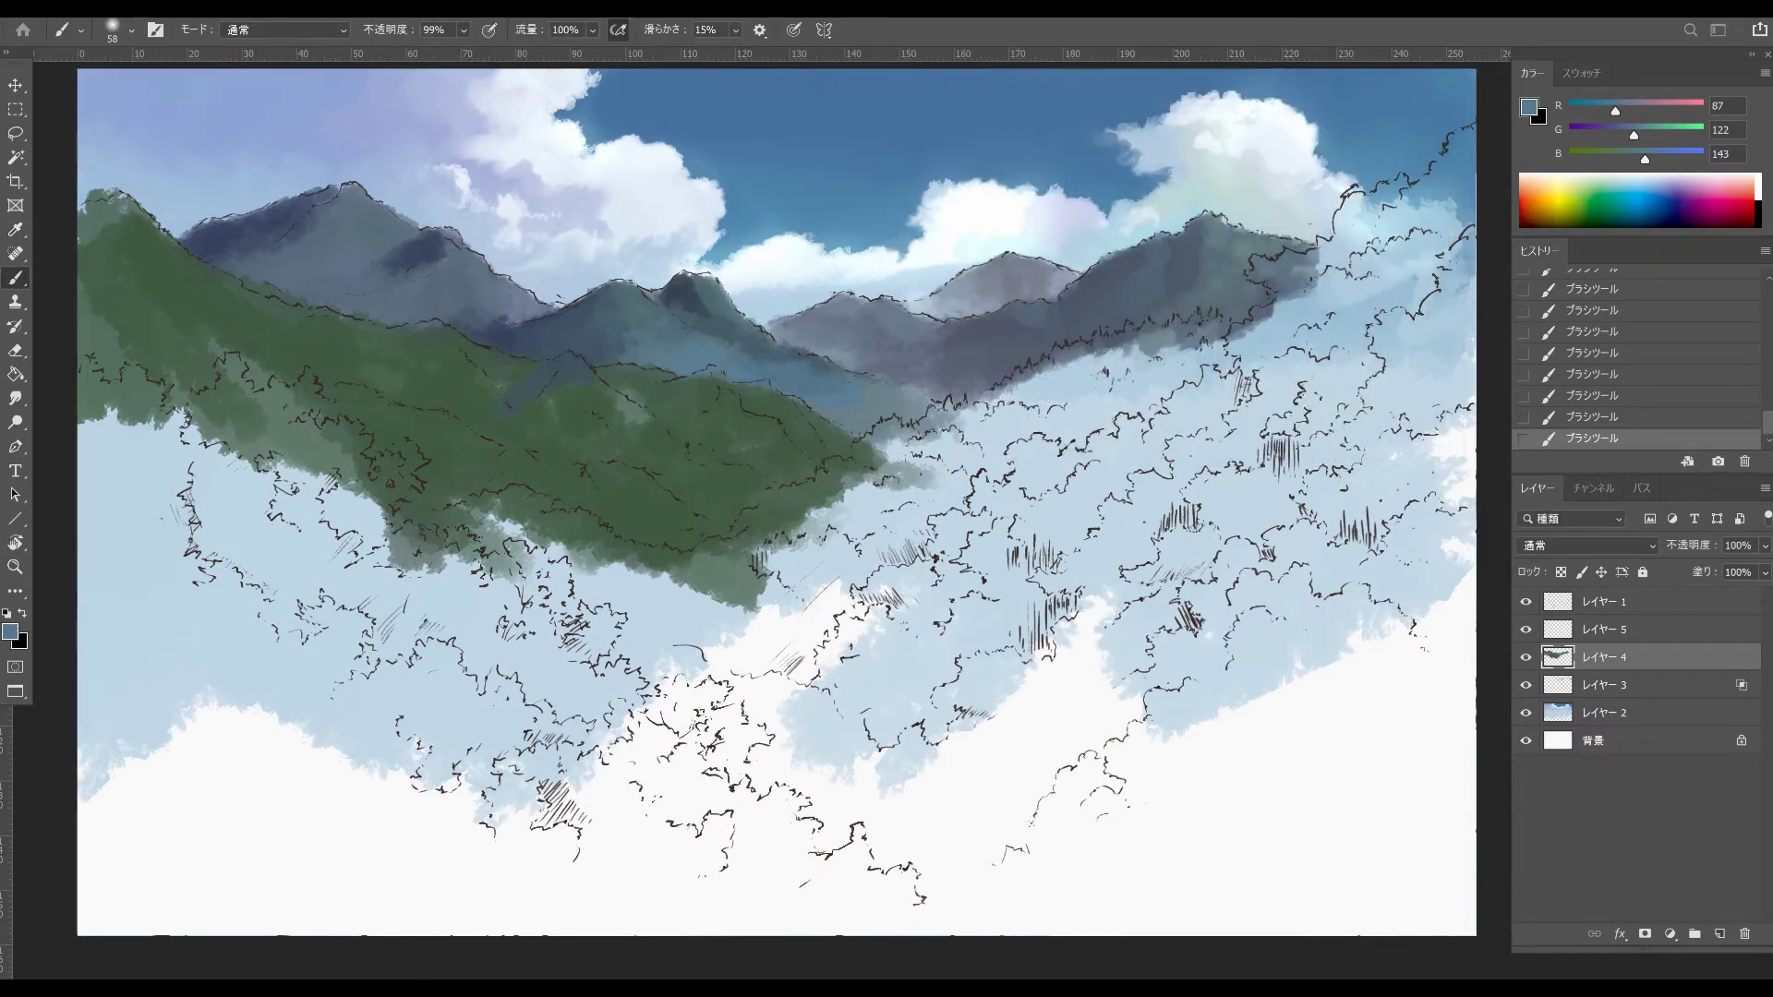
pyautogui.moveTo(820, 403)
pyautogui.mouseDown()
pyautogui.moveTo(851, 422)
pyautogui.moveTo(786, 369)
pyautogui.moveTo(600, 355)
pyautogui.moveTo(692, 366)
pyautogui.moveTo(703, 324)
pyautogui.moveTo(709, 383)
pyautogui.moveTo(656, 345)
pyautogui.moveTo(639, 354)
pyautogui.moveTo(821, 383)
pyautogui.moveTo(817, 399)
pyautogui.moveTo(858, 416)
pyautogui.mouseUp()
pyautogui.keyDown('alt'); pyautogui.click(648, 319); pyautogui.keyUp('alt')
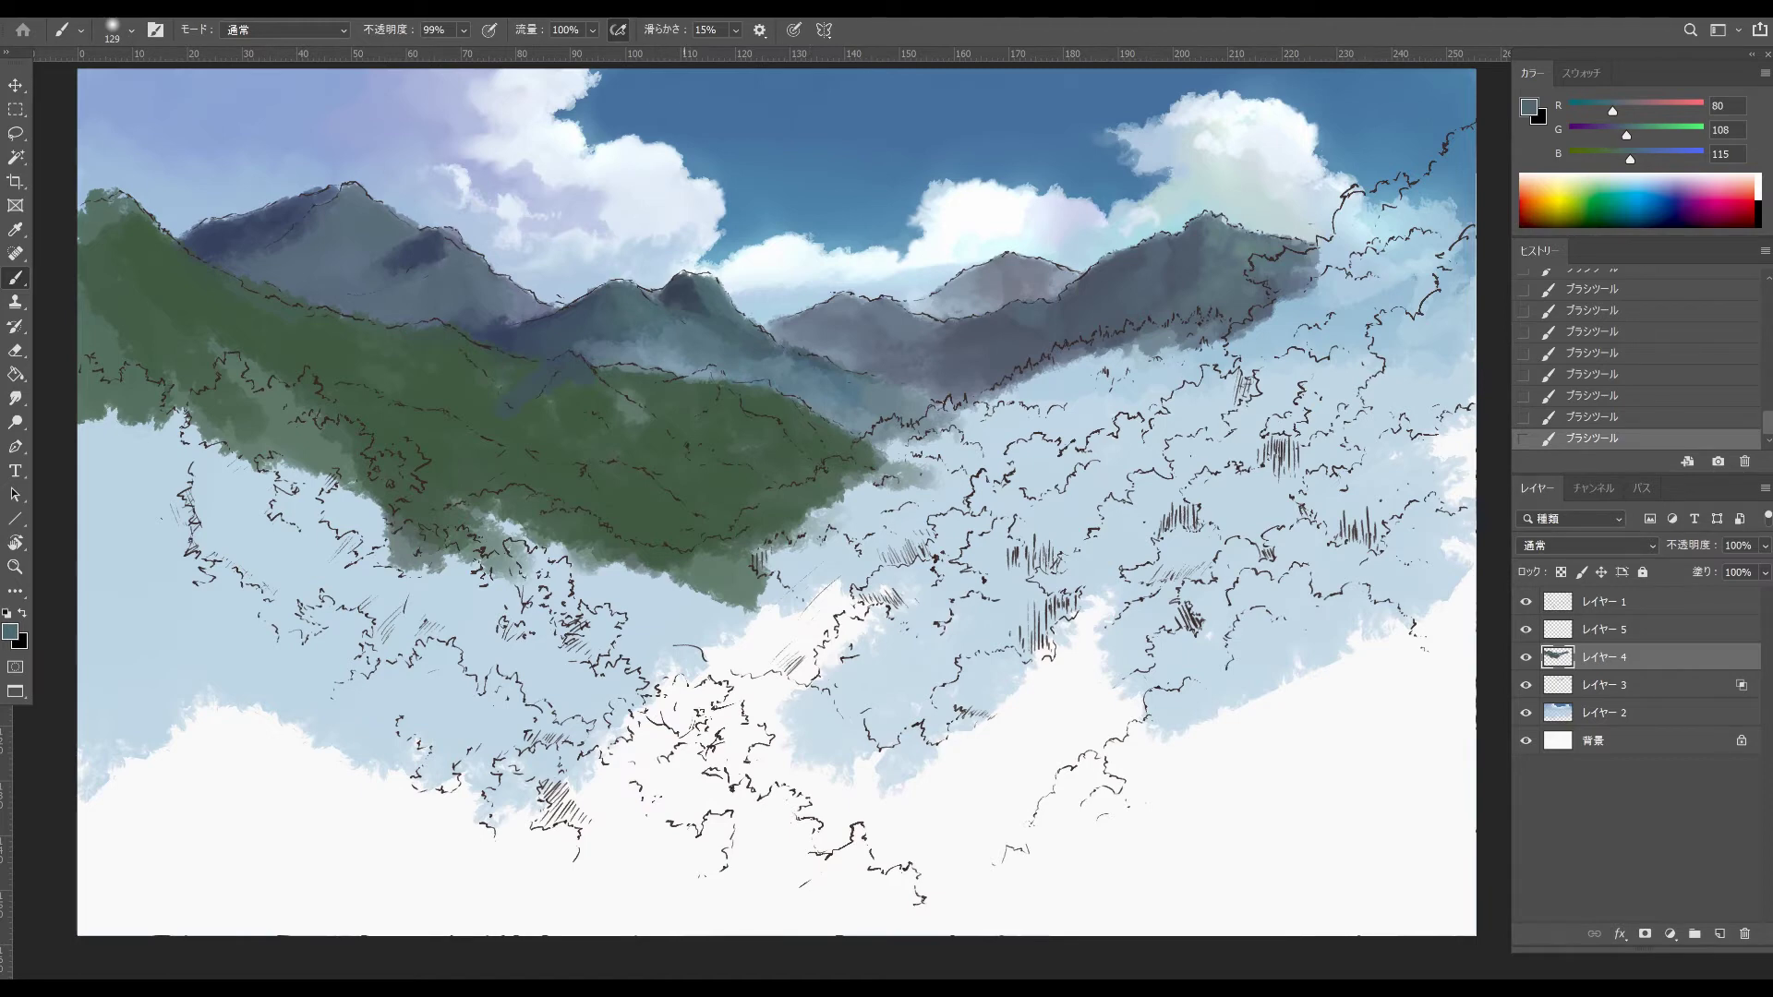
# - Add haze to the left-hand mountain's foot with sampled pale blue (R 122, G 150, B 166) at 129 px, softening it with sampled slate tones
pyautogui.keyDown('alt'); pyautogui.click(670, 392); pyautogui.keyUp('alt')
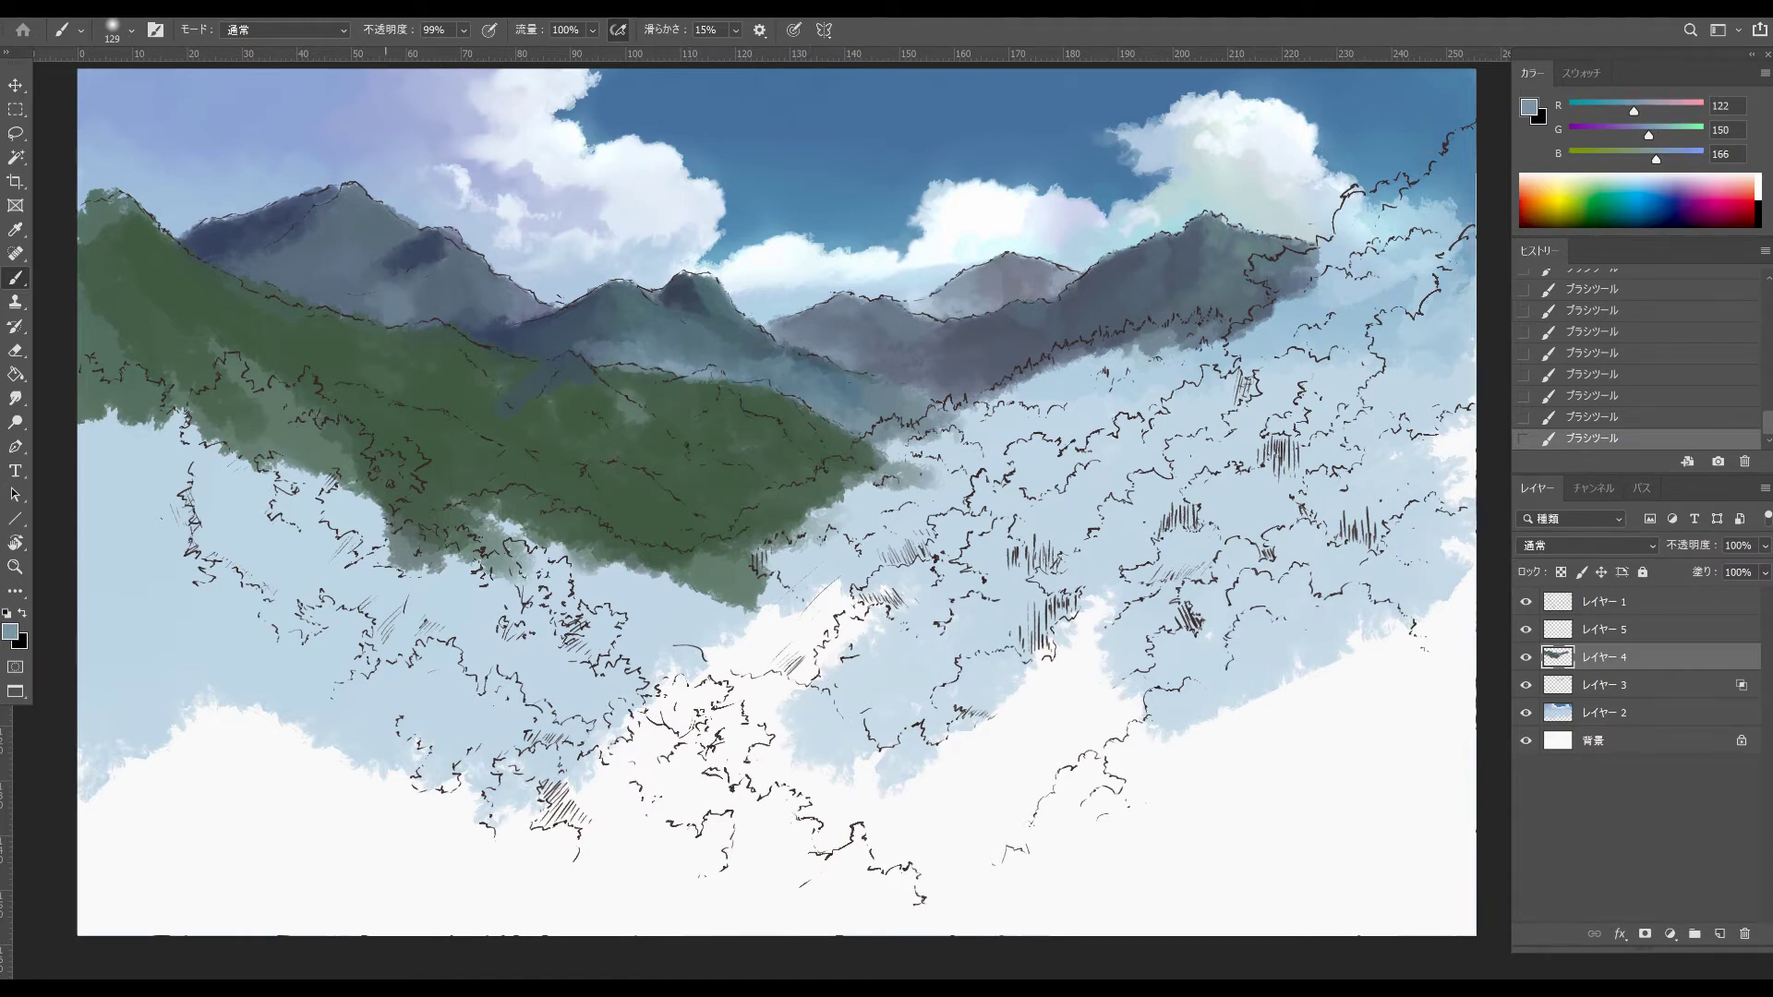
pyautogui.moveTo(370, 318); pyautogui.dragTo(269, 295)
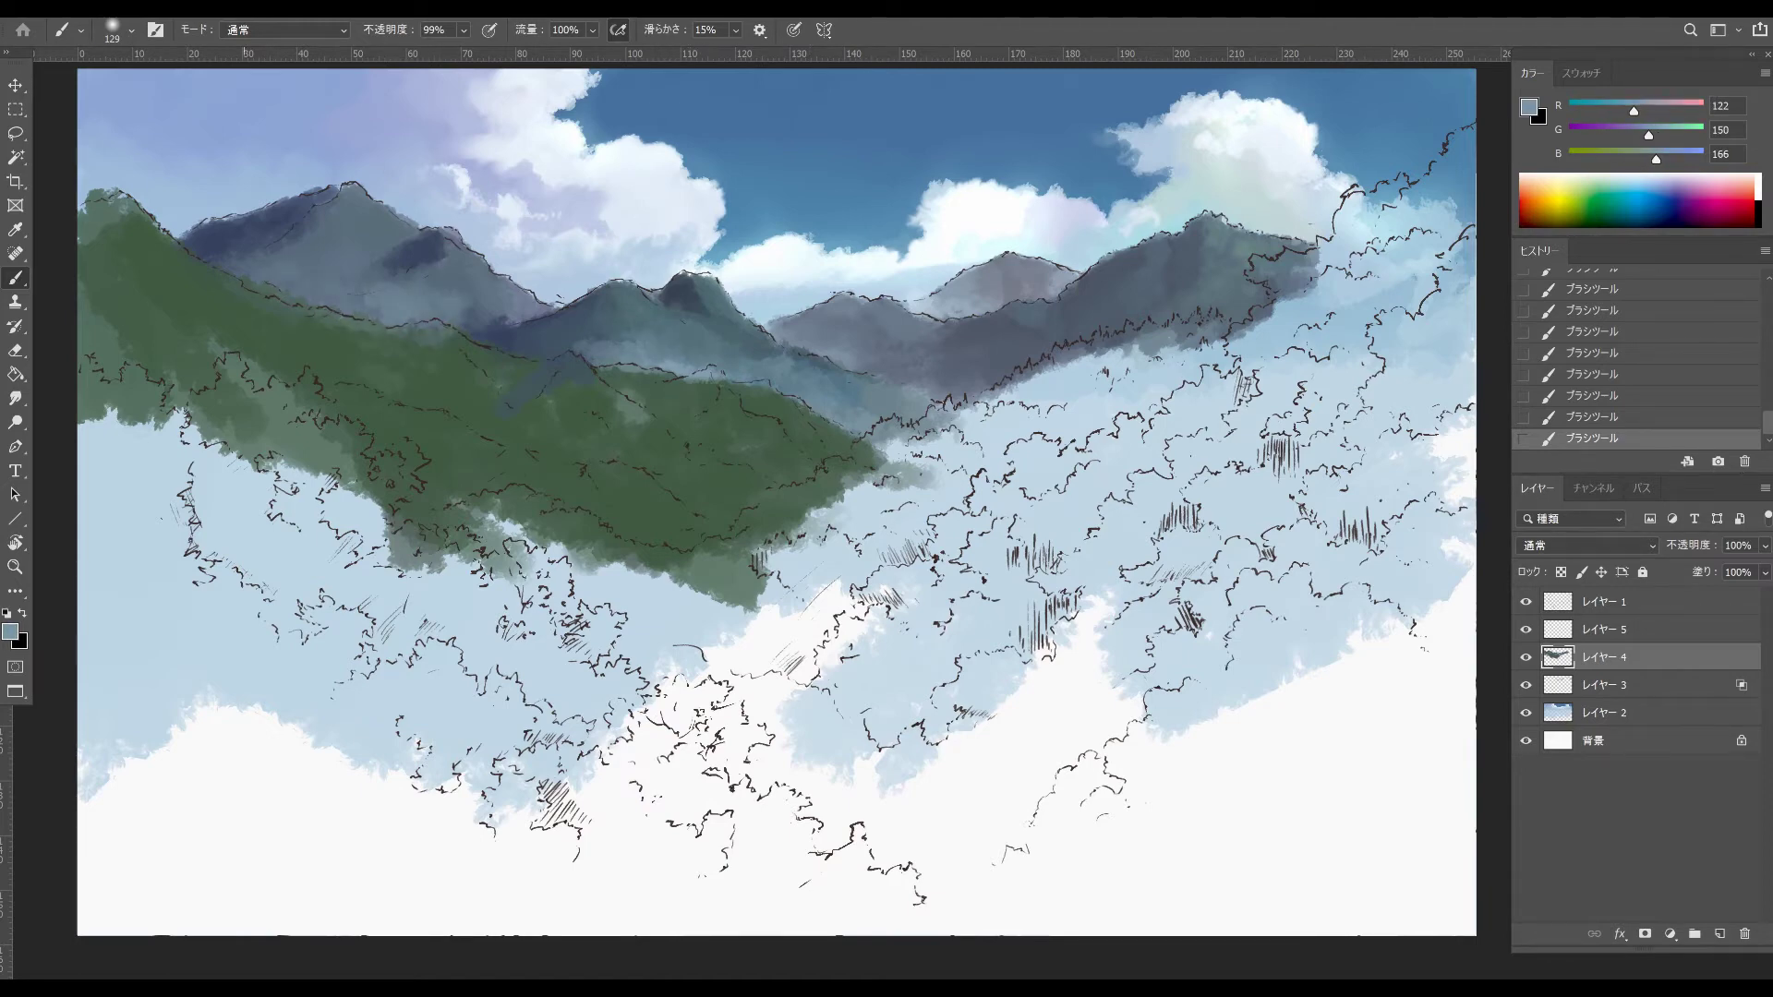
pyautogui.keyDown('alt'); pyautogui.click(445, 314); pyautogui.keyUp('alt')
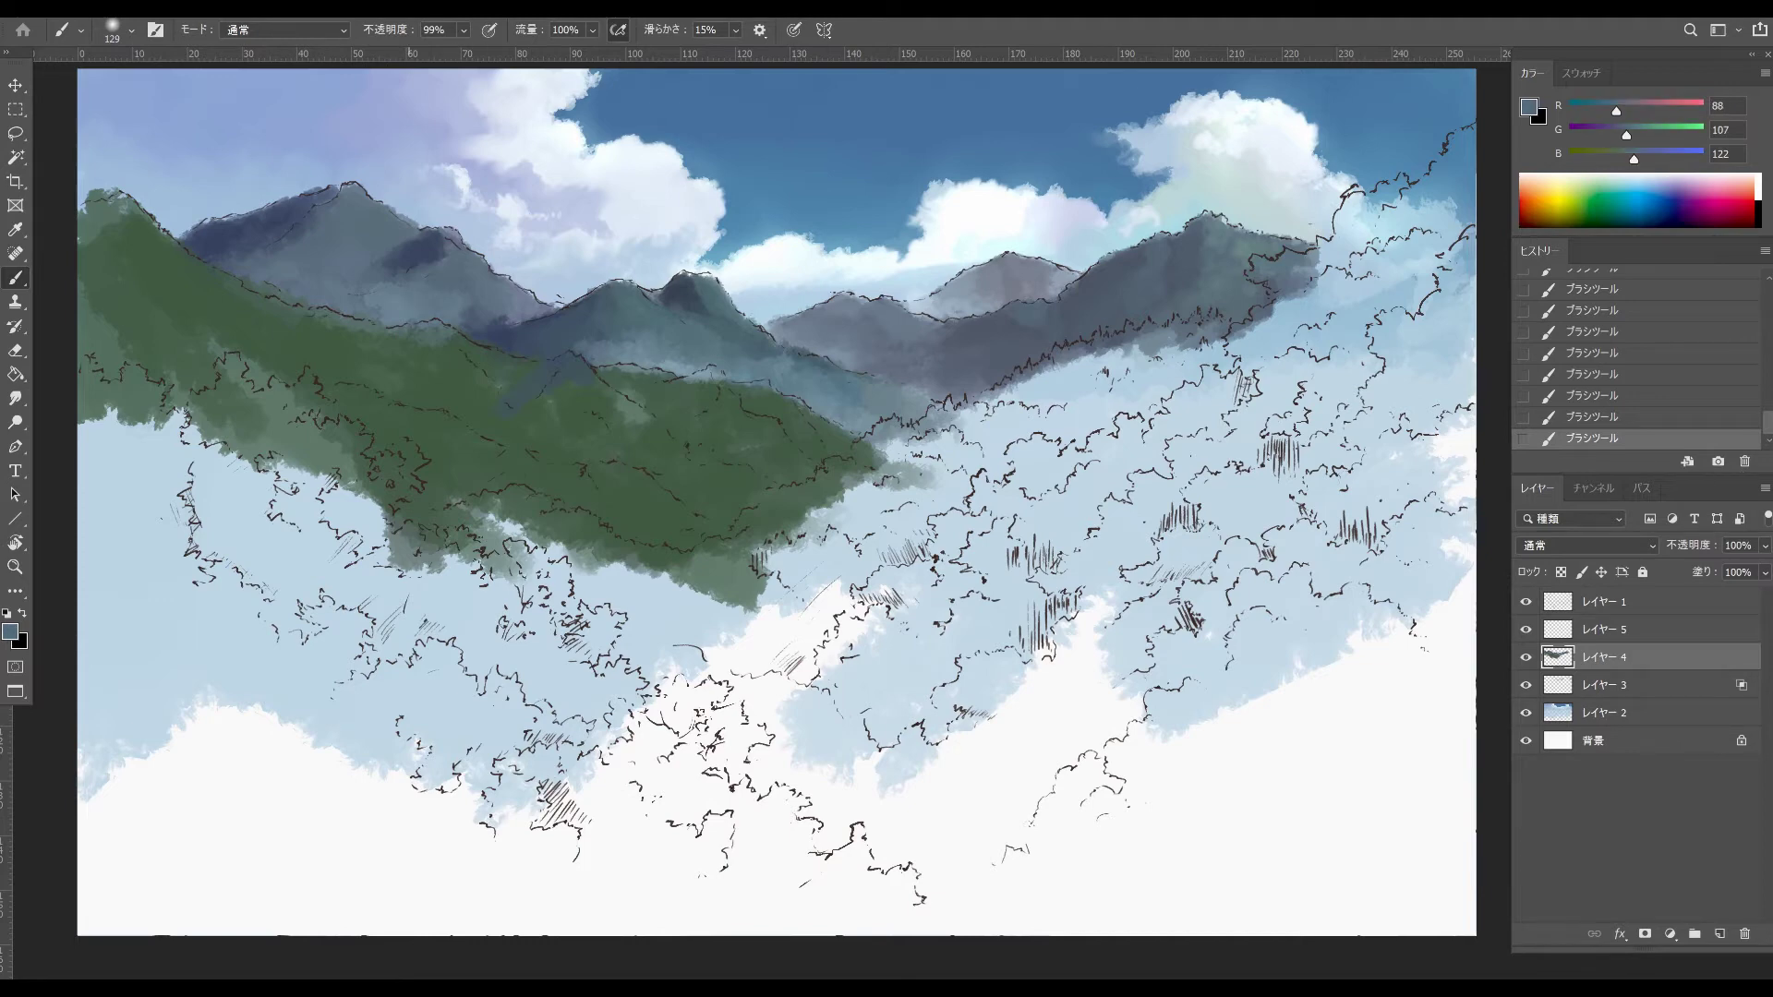
pyautogui.keyDown('alt'); pyautogui.click(397, 306); pyautogui.keyUp('alt')
pyautogui.keyDown('alt'); pyautogui.click(384, 331); pyautogui.keyUp('alt')
# - Sample the near ridge's green (R 66, G 93, B 69) and shift the foreground colour to a darker, cooler green, #2f433a
pyautogui.keyDown('alt'); pyautogui.click(752, 432); pyautogui.keyUp('alt')
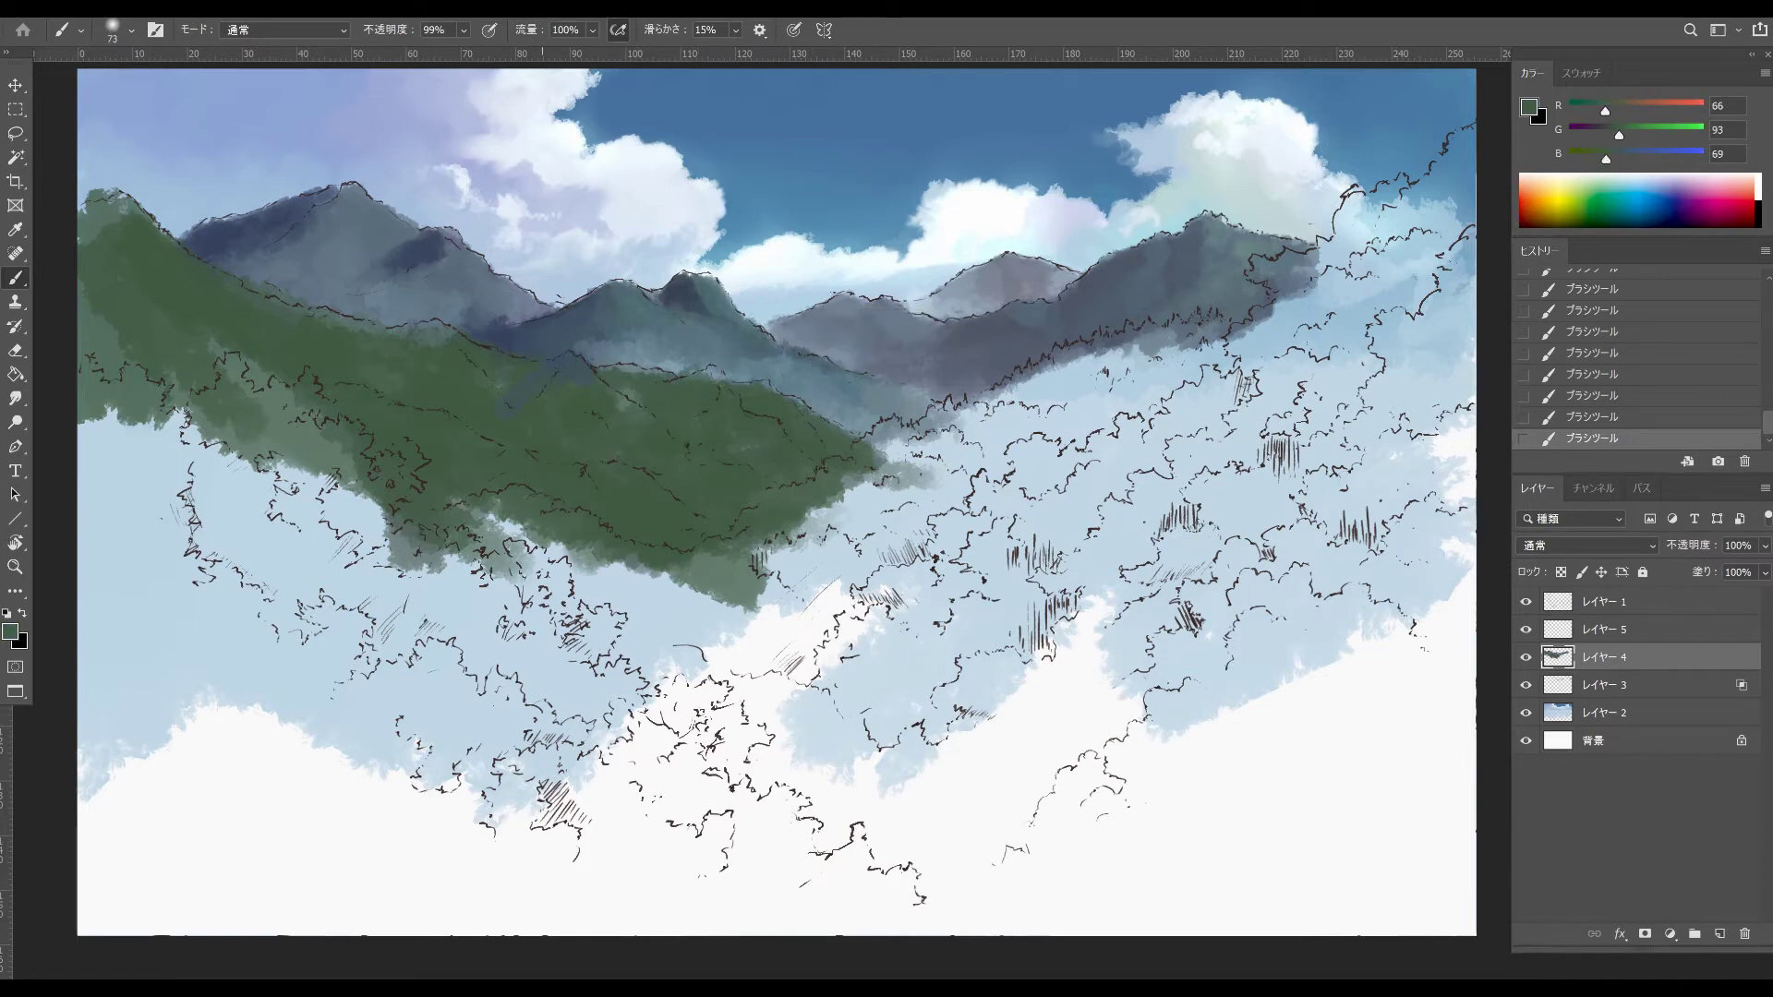
pyautogui.press('i')
pyautogui.click(10, 631)
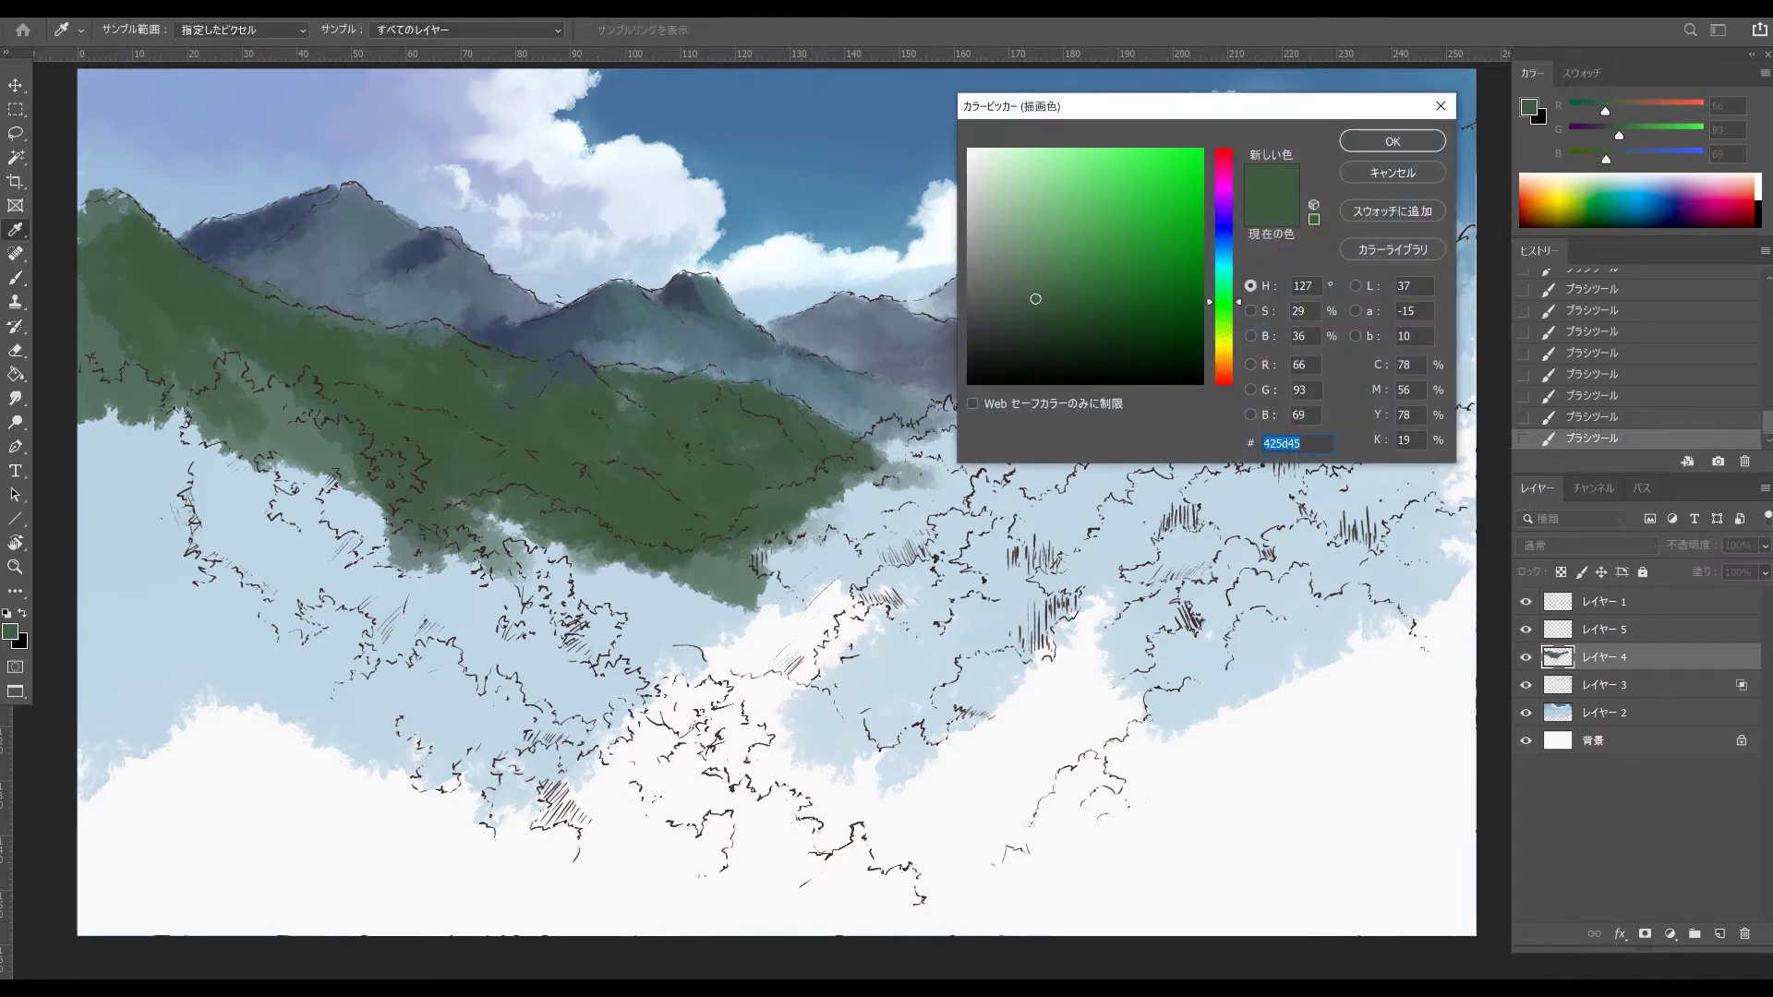
pyautogui.moveTo(1035, 298)
pyautogui.mouseDown()
pyautogui.moveTo(1112, 178)
pyautogui.moveTo(1078, 168)
pyautogui.mouseUp()
pyautogui.moveTo(1223, 302); pyautogui.dragTo(1223, 294)
pyautogui.moveTo(1055, 300); pyautogui.dragTo(1037, 322)
pyautogui.moveTo(1223, 293); pyautogui.dragTo(1223, 285)
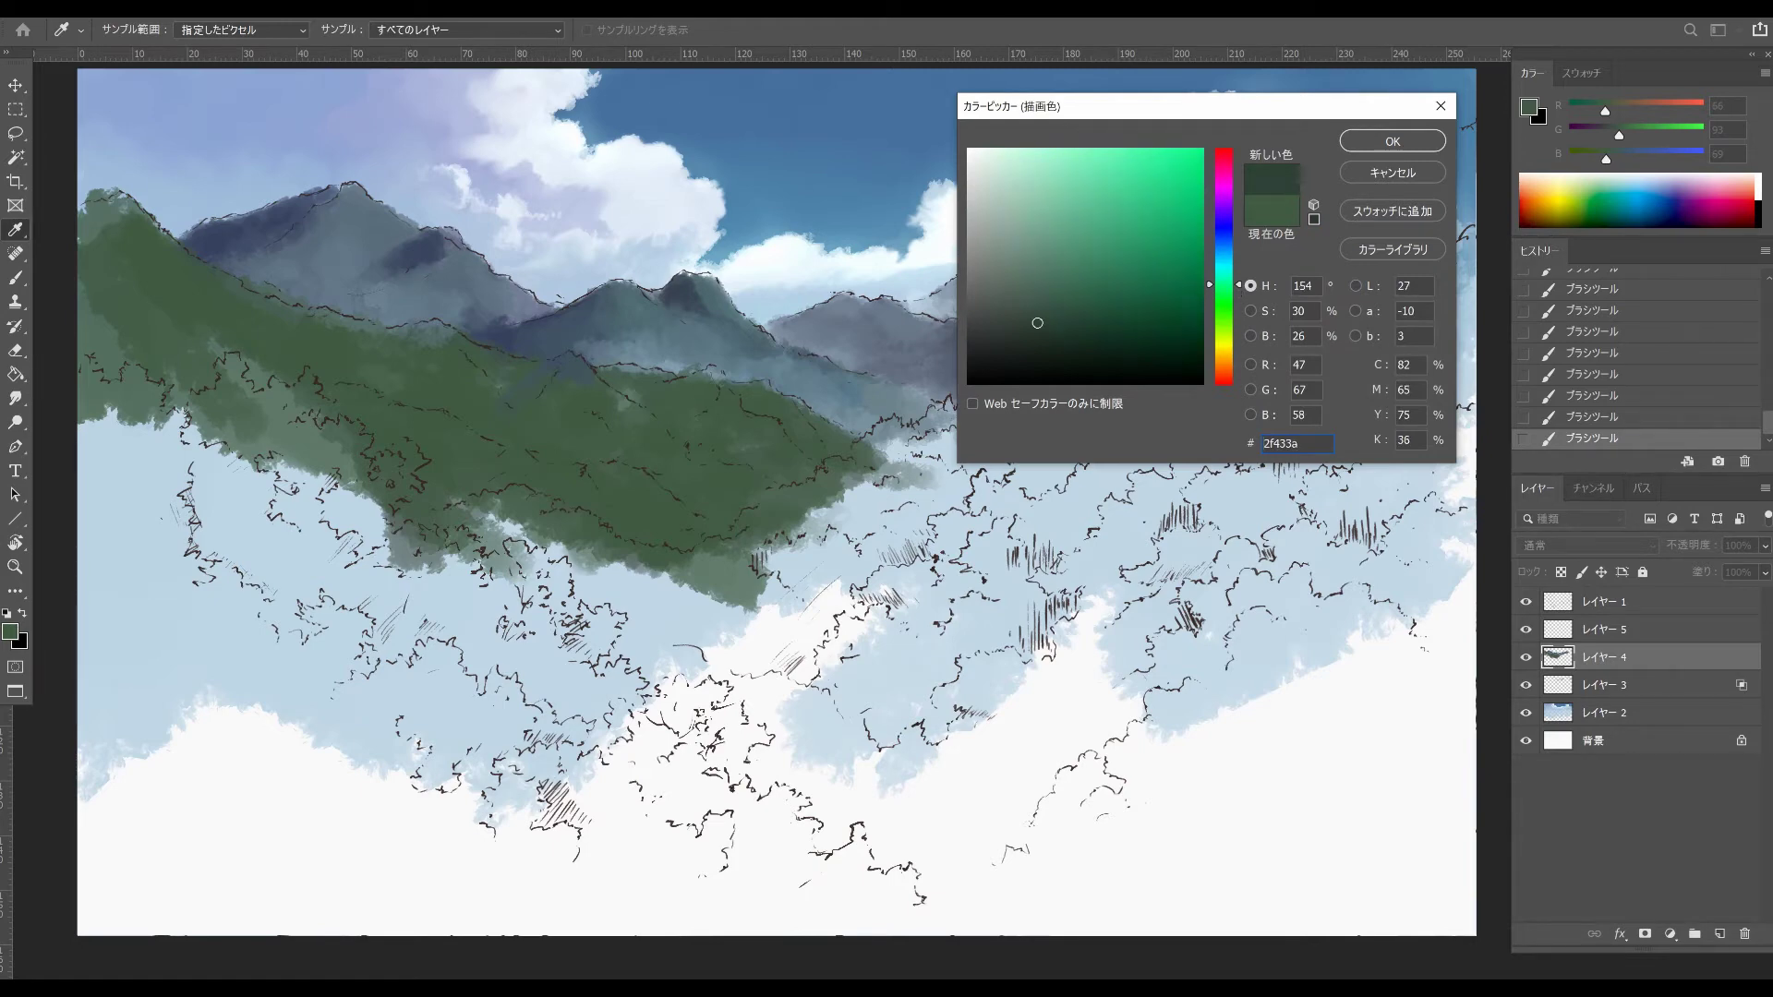
# - Set the foreground colour to dark green (RGB 47, 67, 62) and brush shadows onto the lower slopes of the green hill
pyautogui.click(1393, 141)
pyautogui.press('b')
pyautogui.moveTo(604, 489)
pyautogui.mouseDown()
pyautogui.moveTo(637, 517)
pyautogui.moveTo(665, 498)
pyautogui.moveTo(360, 406)
pyautogui.moveTo(460, 441)
pyautogui.moveTo(488, 490)
pyautogui.moveTo(451, 499)
pyautogui.mouseUp()
pyautogui.moveTo(406, 406); pyautogui.dragTo(369, 522)
pyautogui.moveTo(327, 397); pyautogui.dragTo(217, 355)
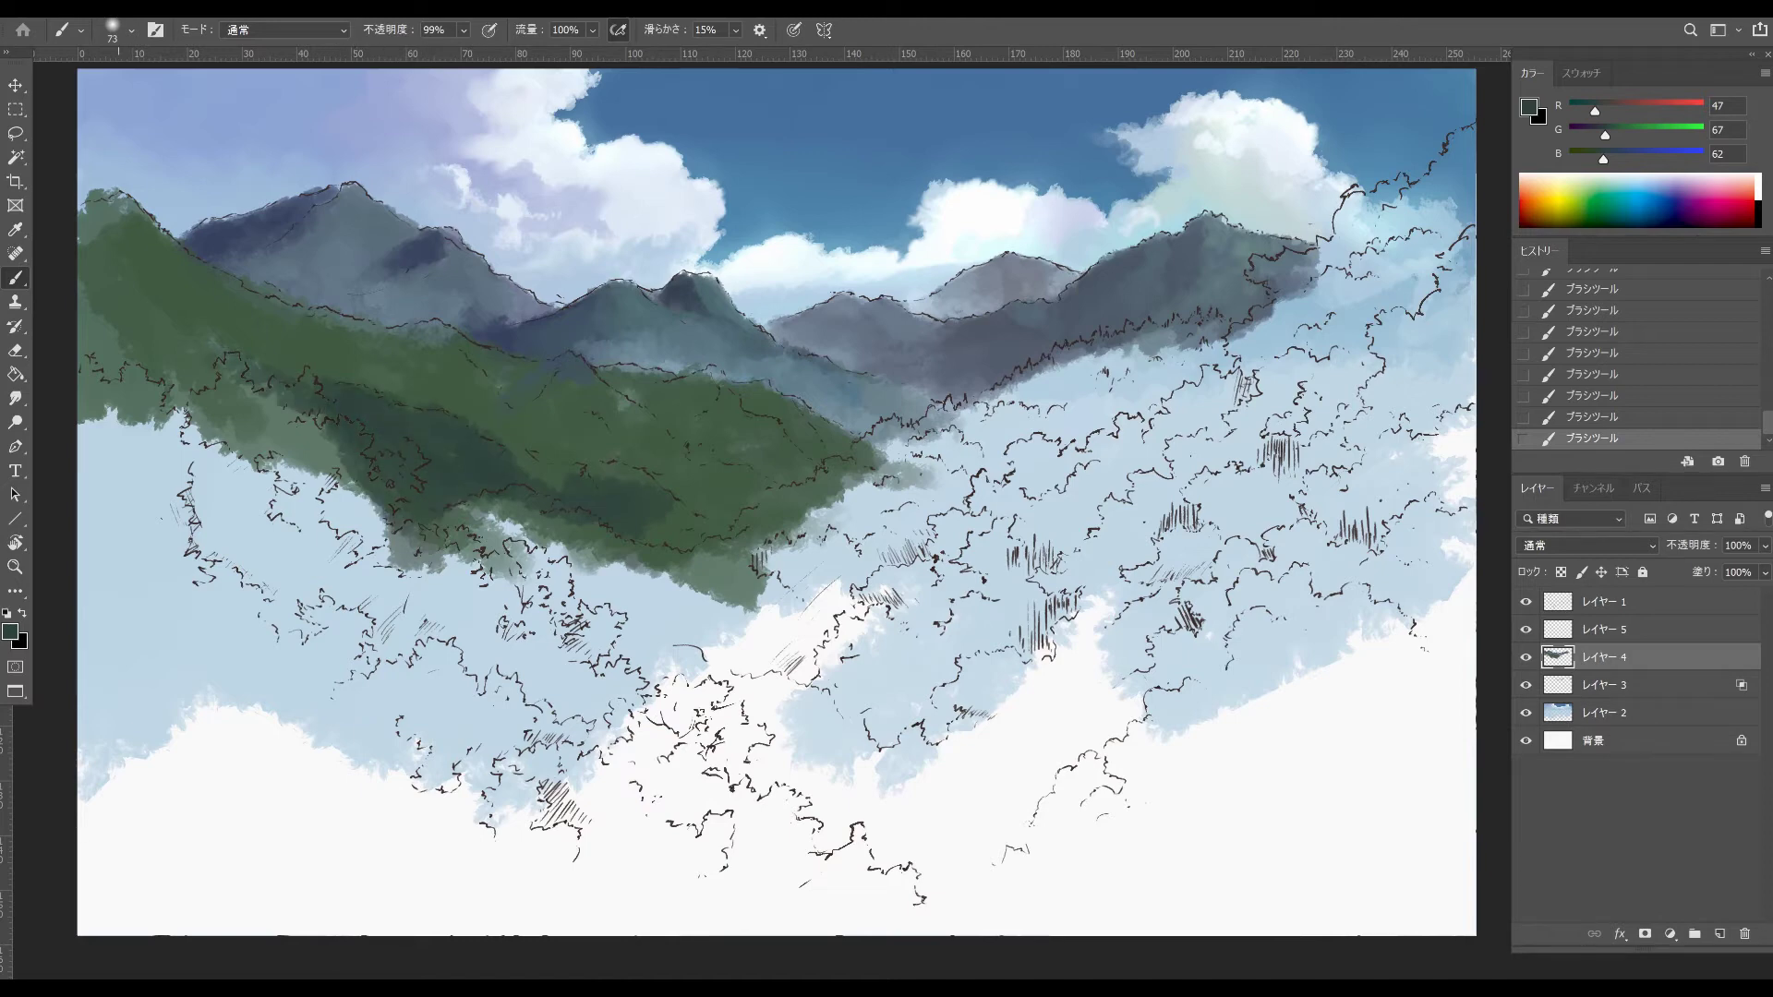
# - Paint dark green shadows on the leftmost peak, the right-hand slope and the ridge crests of the green hill
pyautogui.moveTo(111, 231)
pyautogui.mouseDown()
pyautogui.moveTo(115, 203)
pyautogui.moveTo(88, 231)
pyautogui.moveTo(85, 351)
pyautogui.moveTo(116, 239)
pyautogui.mouseUp()
pyautogui.moveTo(130, 215); pyautogui.dragTo(97, 325)
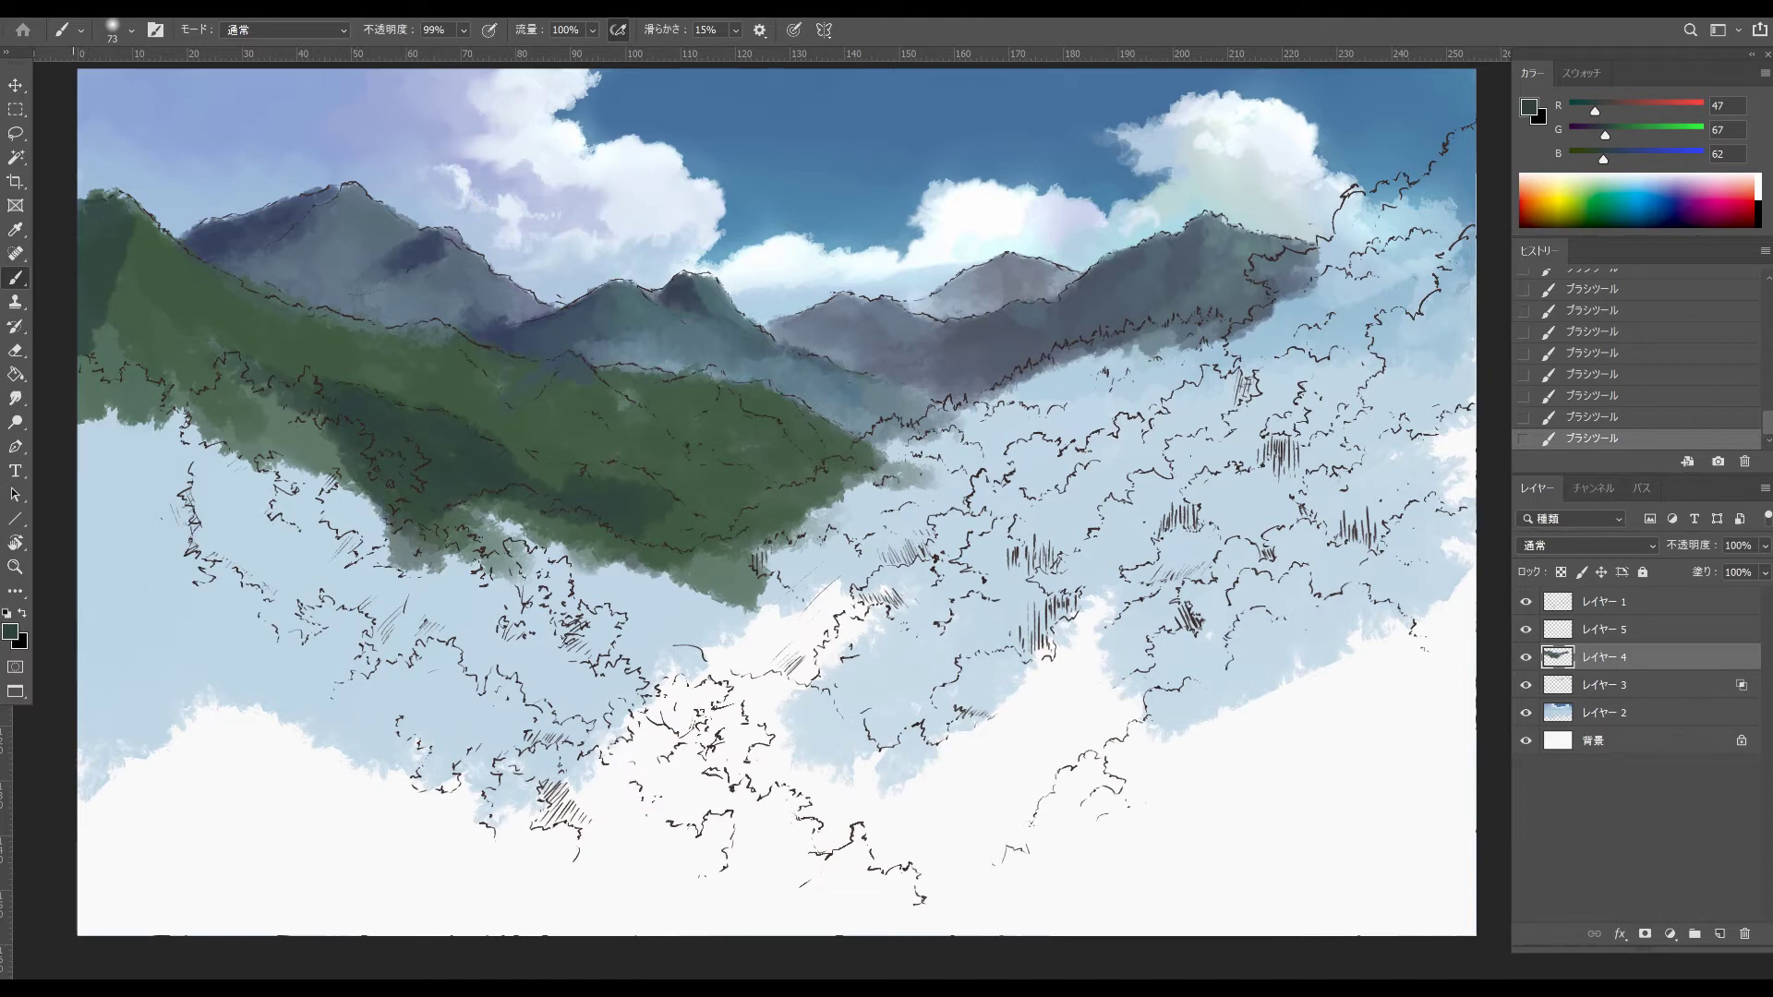
pyautogui.moveTo(711, 383)
pyautogui.mouseDown()
pyautogui.moveTo(665, 417)
pyautogui.moveTo(610, 362)
pyautogui.moveTo(803, 489)
pyautogui.moveTo(757, 447)
pyautogui.mouseUp()
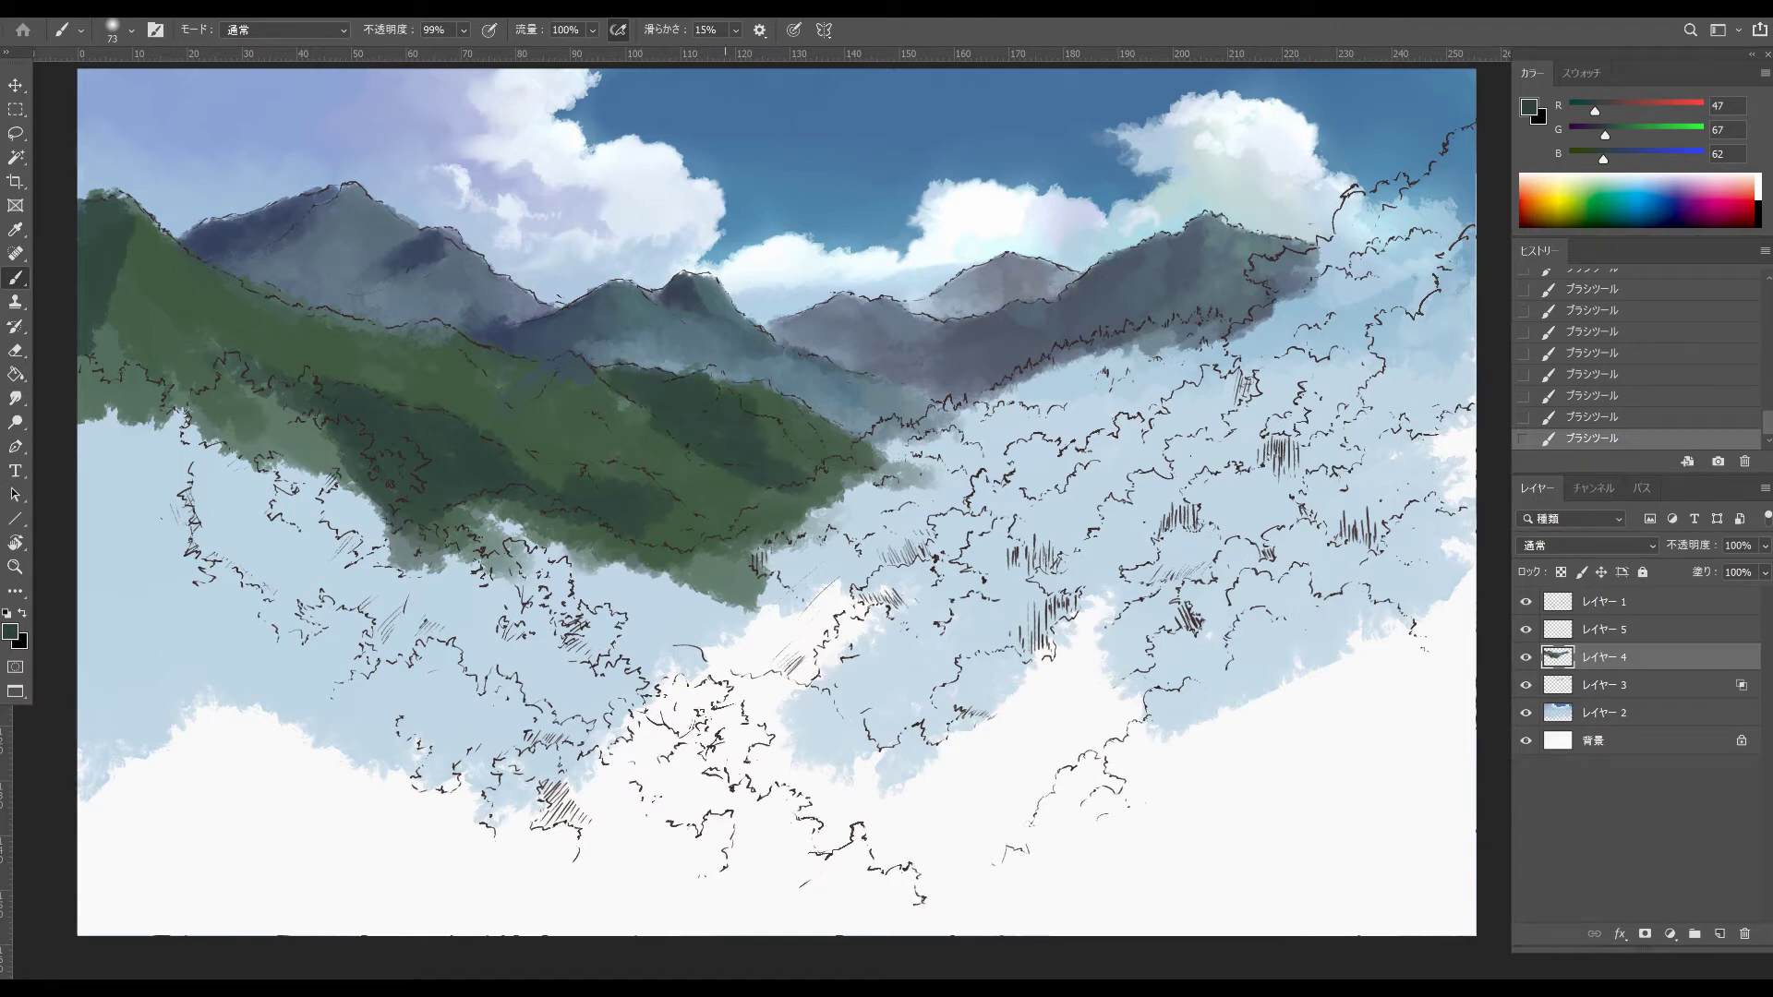
pyautogui.moveTo(891, 467)
pyautogui.mouseDown()
pyautogui.moveTo(808, 499)
pyautogui.moveTo(847, 522)
pyautogui.mouseUp()
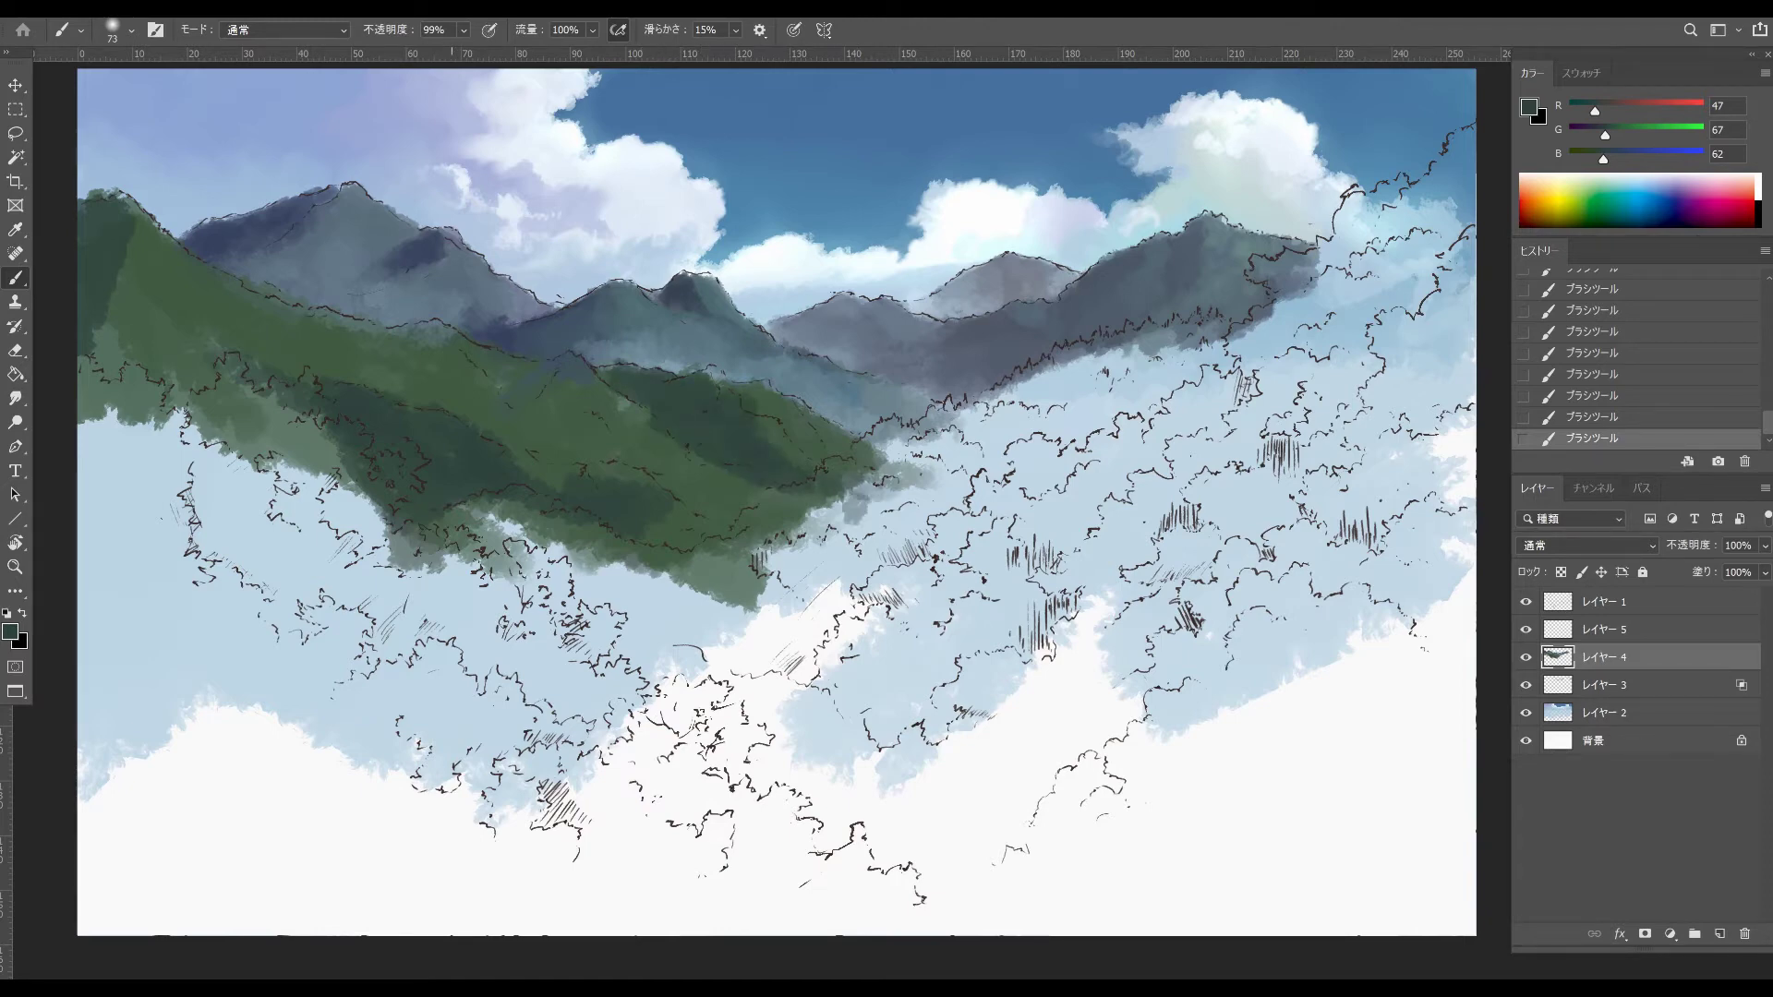
pyautogui.moveTo(440, 332)
pyautogui.mouseDown()
pyautogui.moveTo(347, 369)
pyautogui.moveTo(412, 382)
pyautogui.mouseUp()
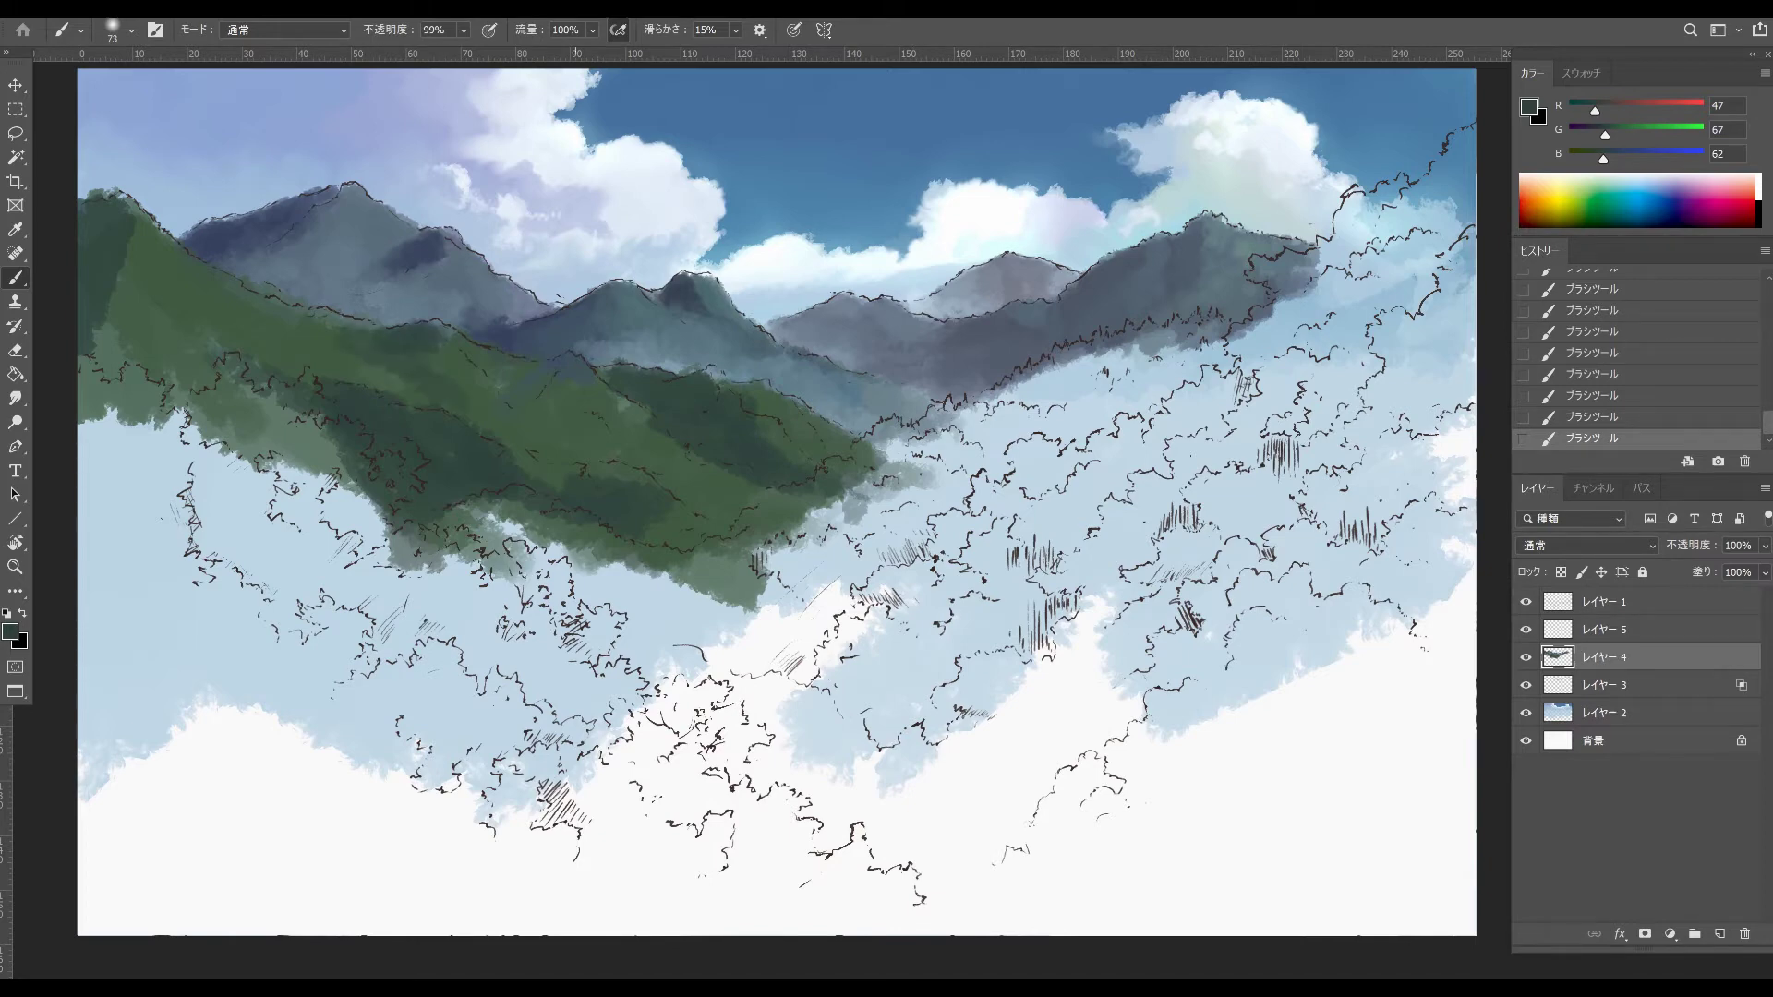
pyautogui.moveTo(554, 372)
pyautogui.mouseDown()
pyautogui.moveTo(531, 402)
pyautogui.moveTo(550, 391)
pyautogui.moveTo(511, 397)
pyautogui.moveTo(567, 365)
pyautogui.mouseUp()
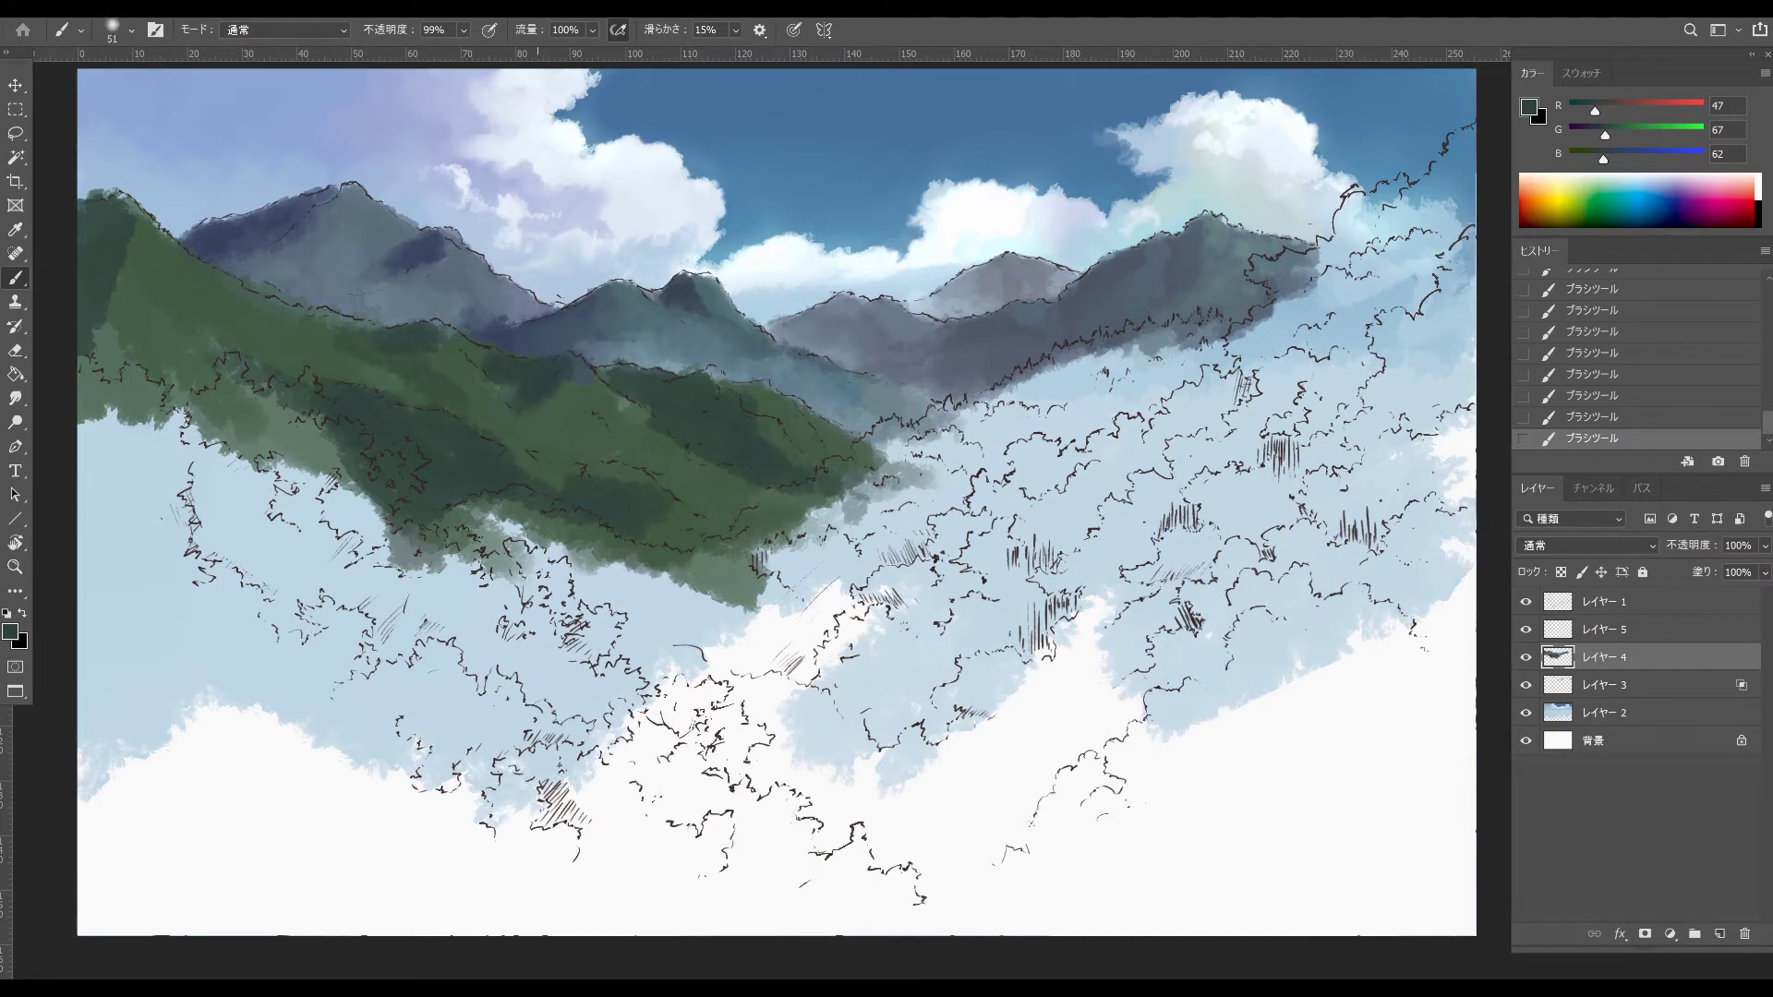
# - Sample nearby mountain colours and deepen the shadow along the green hill's lower central slope
pyautogui.keyDown('alt'); pyautogui.click(530, 377); pyautogui.keyUp('alt')
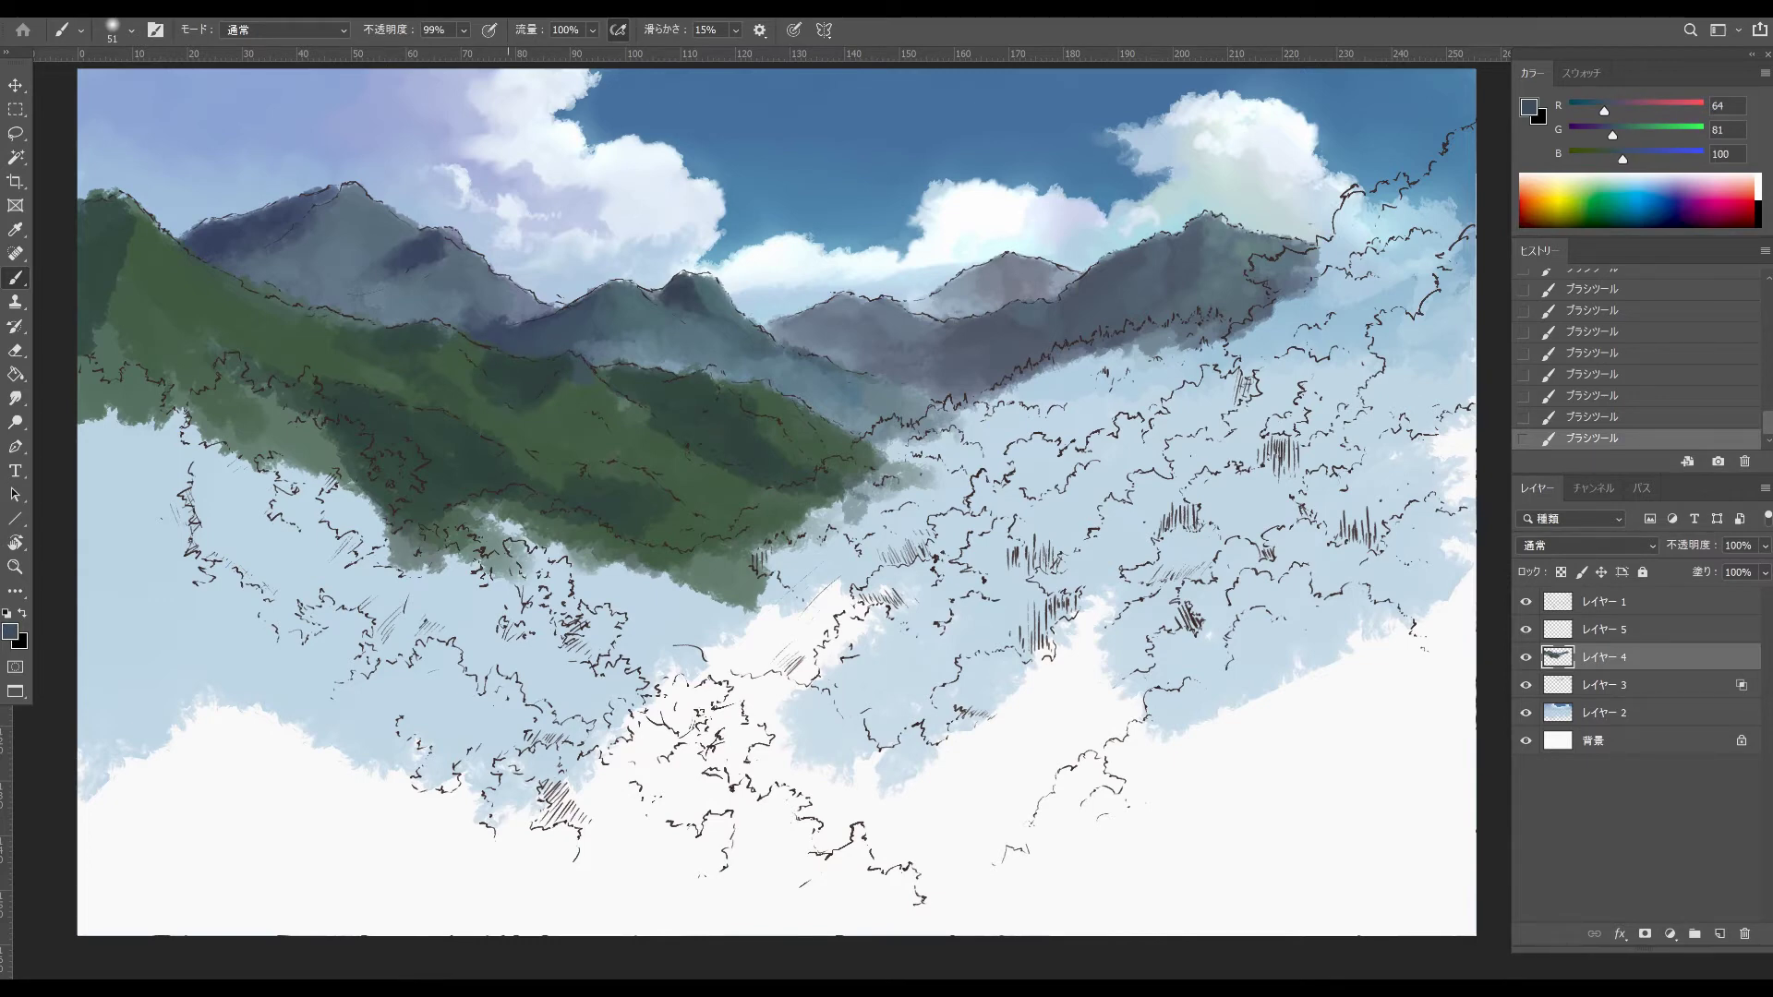
pyautogui.keyDown('alt'); pyautogui.click(513, 436); pyautogui.keyUp('alt')
pyautogui.keyDown('alt'); pyautogui.click(616, 495); pyautogui.keyUp('alt')
pyautogui.moveTo(565, 489)
pyautogui.mouseDown()
pyautogui.moveTo(546, 475)
pyautogui.moveTo(645, 479)
pyautogui.moveTo(709, 545)
pyautogui.moveTo(740, 538)
pyautogui.moveTo(661, 546)
pyautogui.mouseUp()
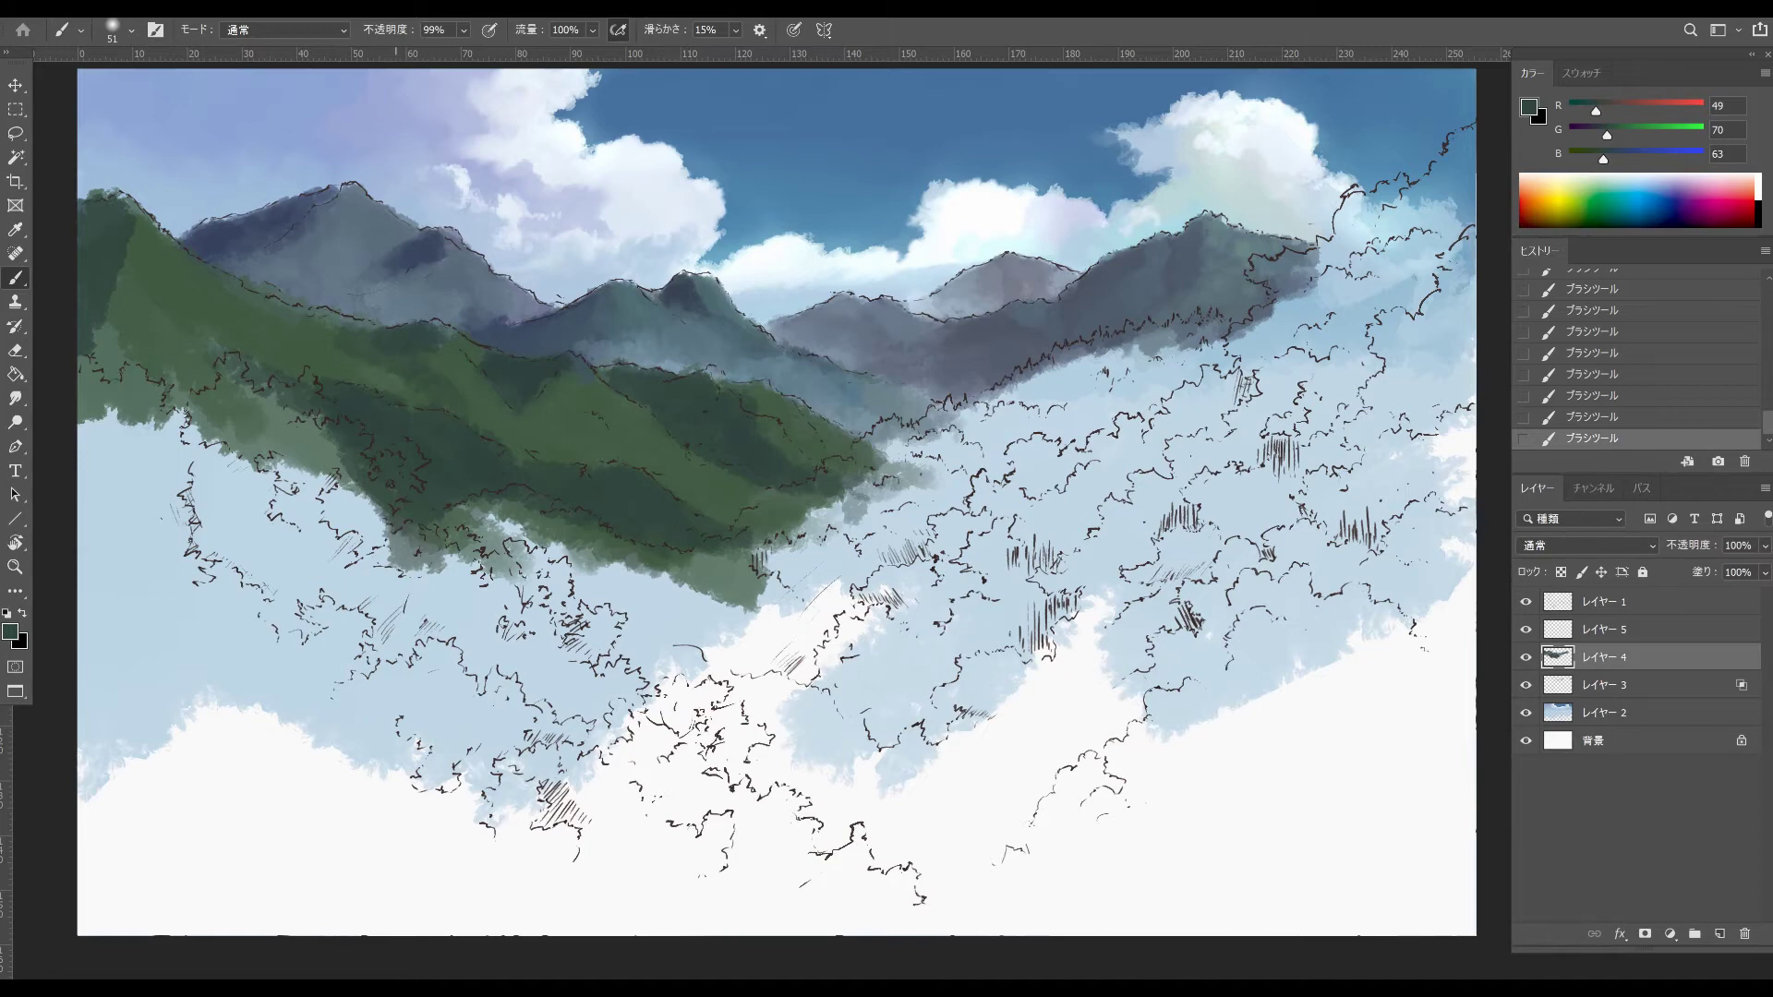
# - Soften the leftmost peak's shadow with sampled greens and extend the hazy lower edge of the green hill on that side
pyautogui.keyDown('alt'); pyautogui.click(149, 281); pyautogui.keyUp('alt')
pyautogui.moveTo(122, 242)
pyautogui.mouseDown()
pyautogui.moveTo(120, 339)
pyautogui.moveTo(98, 382)
pyautogui.moveTo(121, 300)
pyautogui.mouseUp()
pyautogui.keyDown('alt'); pyautogui.click(92, 300); pyautogui.keyUp('alt')
pyautogui.keyDown('alt'); pyautogui.click(109, 283); pyautogui.keyUp('alt')
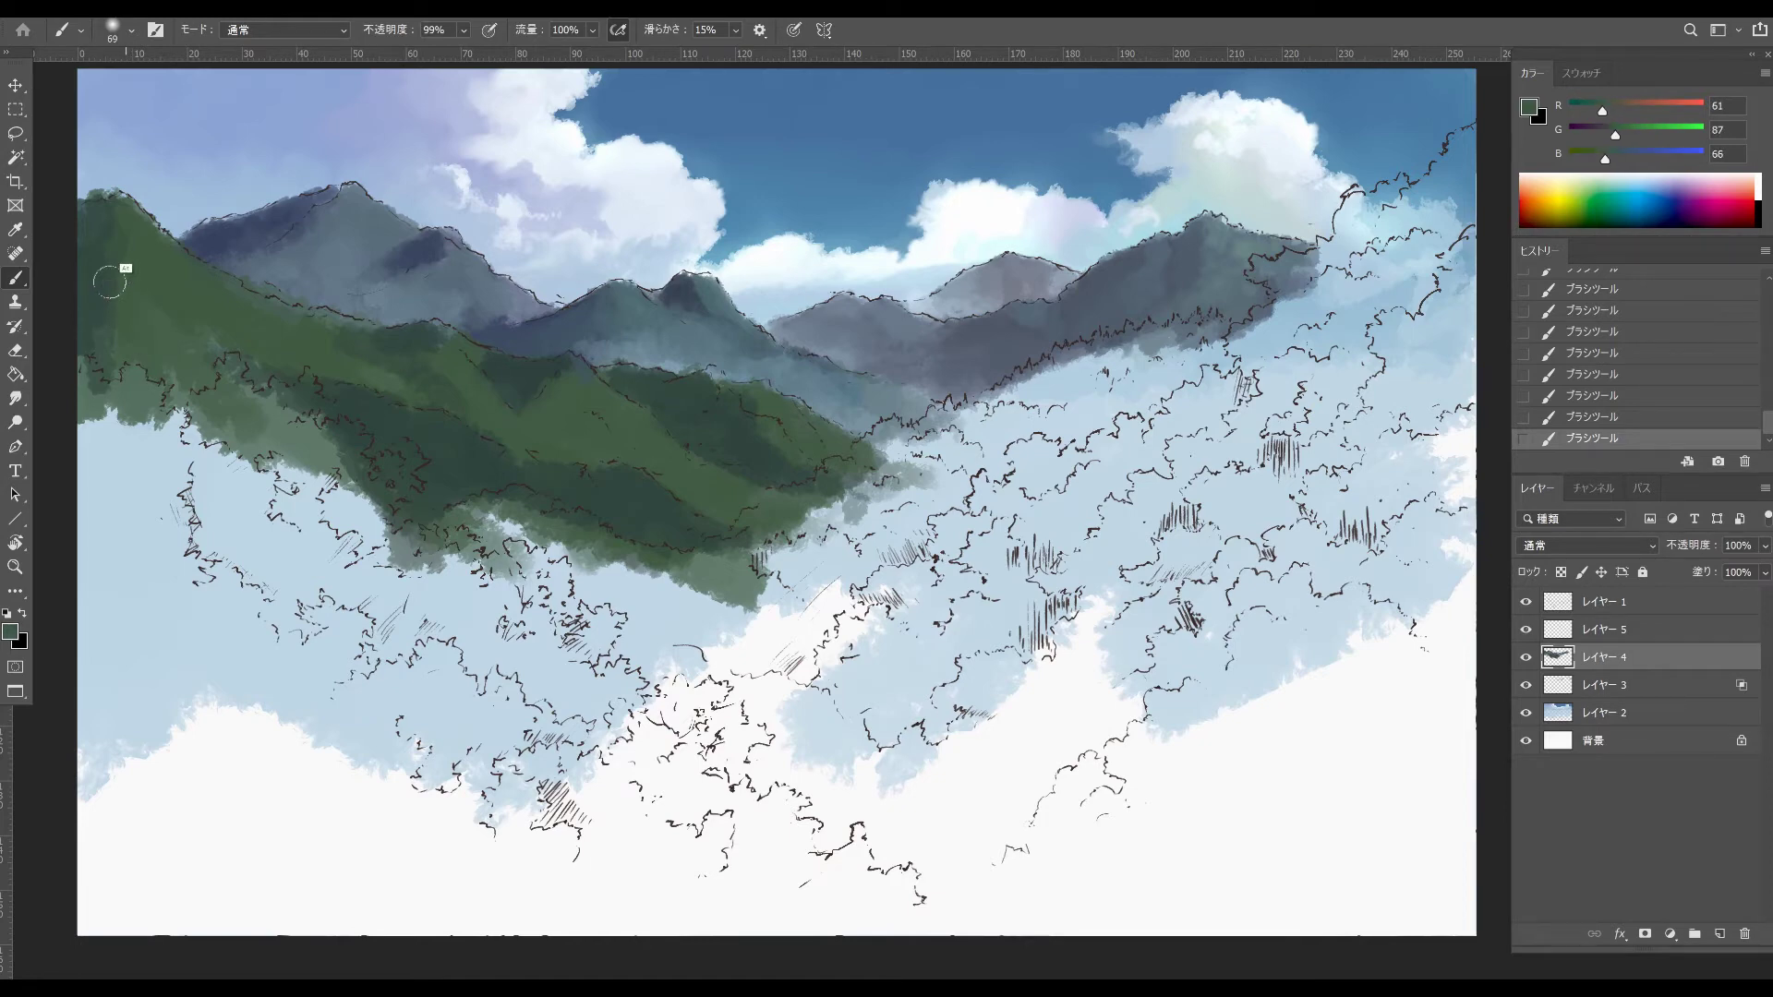
pyautogui.moveTo(123, 382)
pyautogui.mouseDown()
pyautogui.moveTo(165, 380)
pyautogui.moveTo(145, 389)
pyautogui.moveTo(285, 440)
pyautogui.moveTo(221, 370)
pyautogui.moveTo(291, 360)
pyautogui.moveTo(111, 365)
pyautogui.moveTo(176, 305)
pyautogui.mouseUp()
pyautogui.keyDown('alt'); pyautogui.click(284, 439); pyautogui.keyUp('alt')
pyautogui.keyDown('alt'); pyautogui.click(173, 318); pyautogui.keyUp('alt')
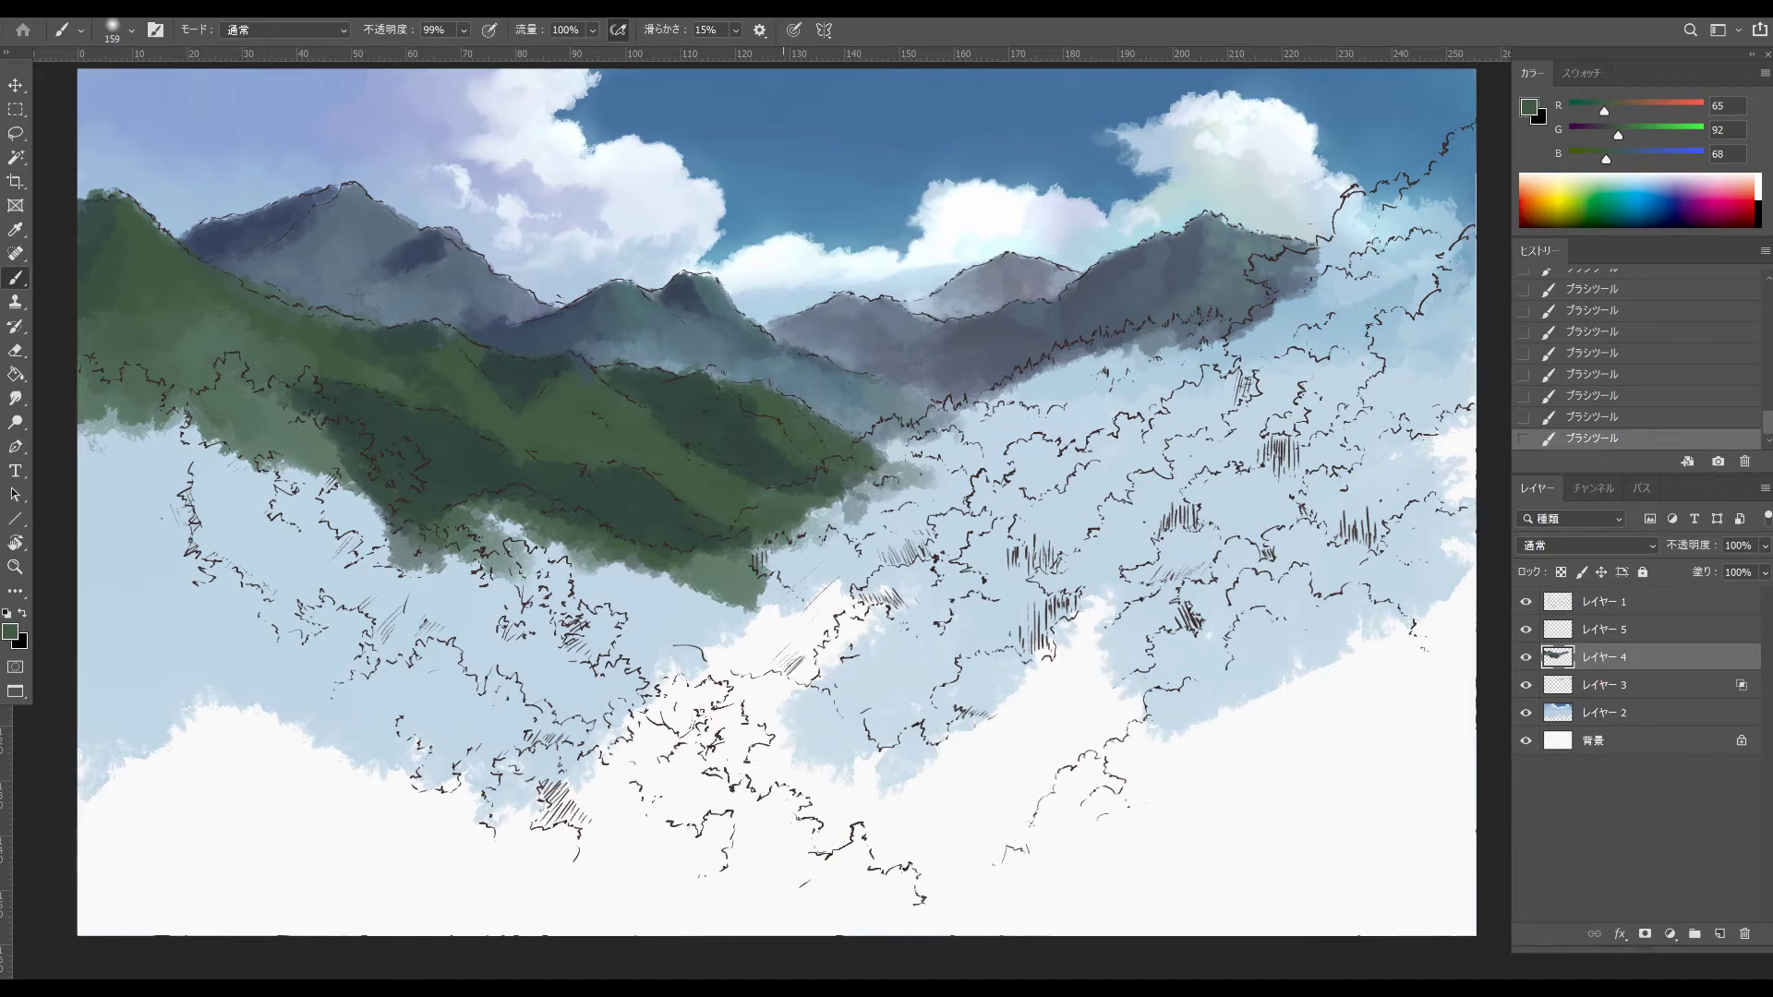
# - Blend sampled grey-greens into the green hill's lower right slope to soften the transition between shadow and haze
pyautogui.moveTo(785, 519)
pyautogui.mouseDown()
pyautogui.moveTo(845, 503)
pyautogui.moveTo(789, 490)
pyautogui.moveTo(804, 466)
pyautogui.moveTo(753, 469)
pyautogui.moveTo(697, 538)
pyautogui.moveTo(535, 565)
pyautogui.moveTo(654, 519)
pyautogui.mouseUp()
pyautogui.keyDown('alt'); pyautogui.click(858, 534); pyautogui.keyUp('alt')
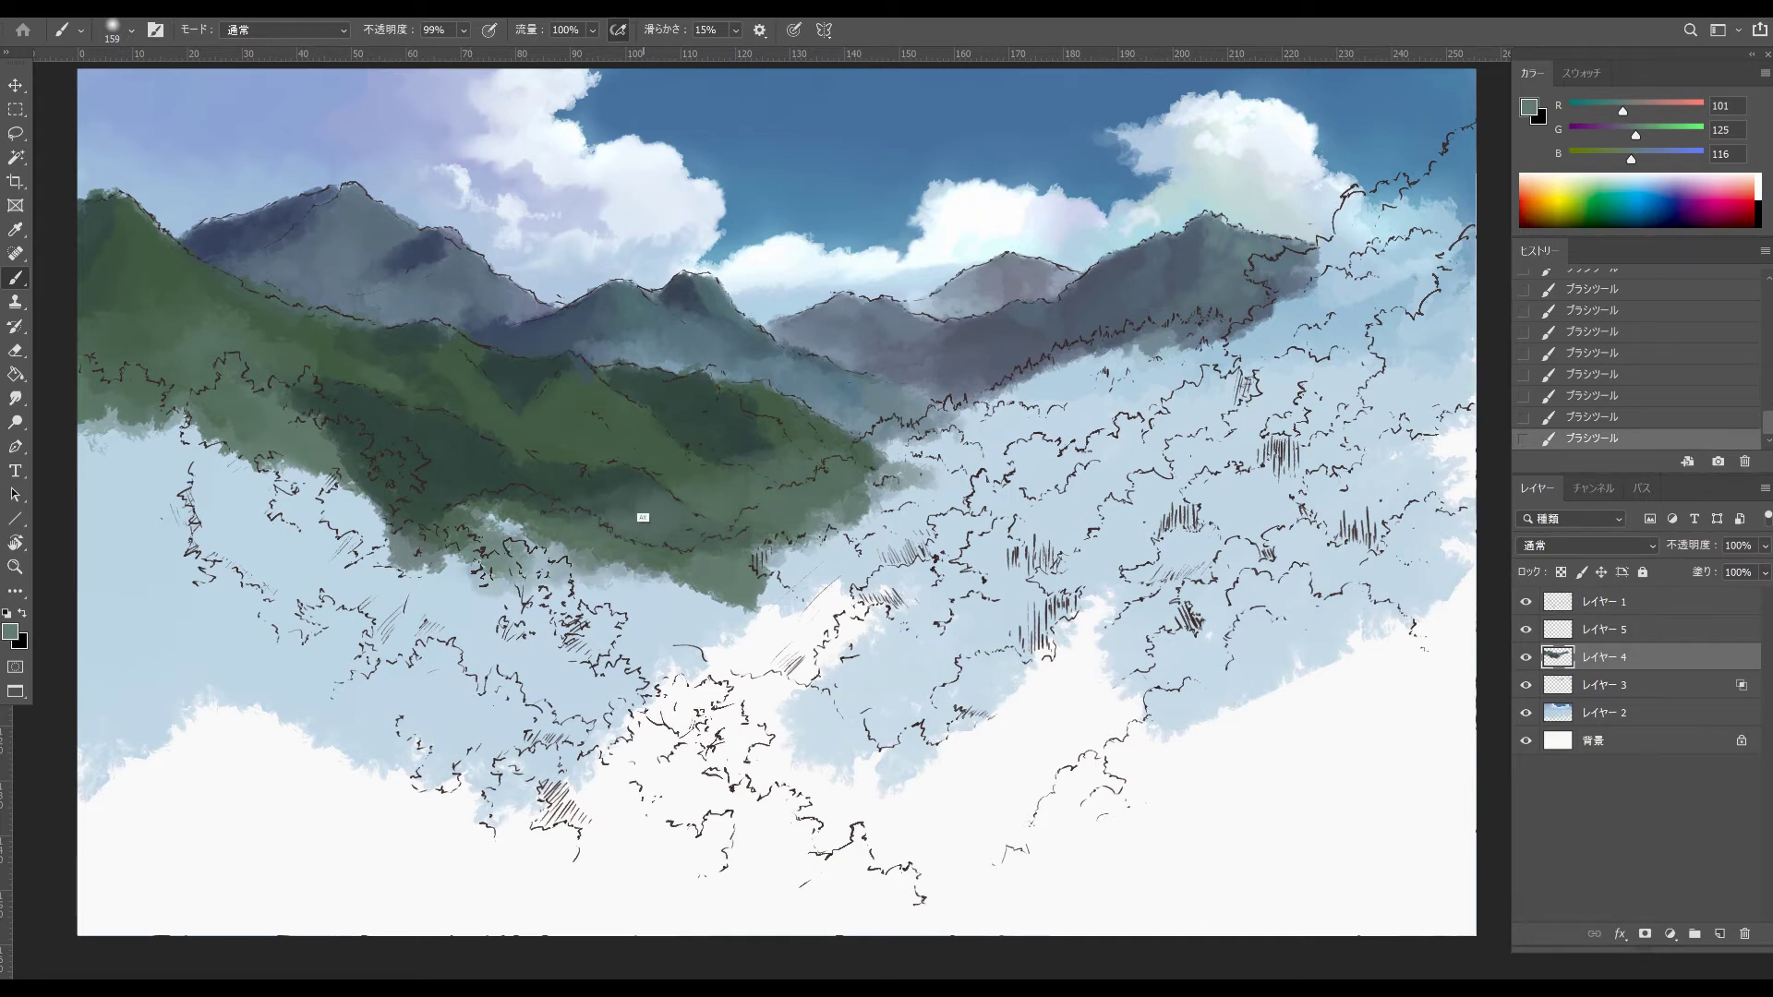
pyautogui.keyDown('alt'); pyautogui.click(641, 514); pyautogui.keyUp('alt')
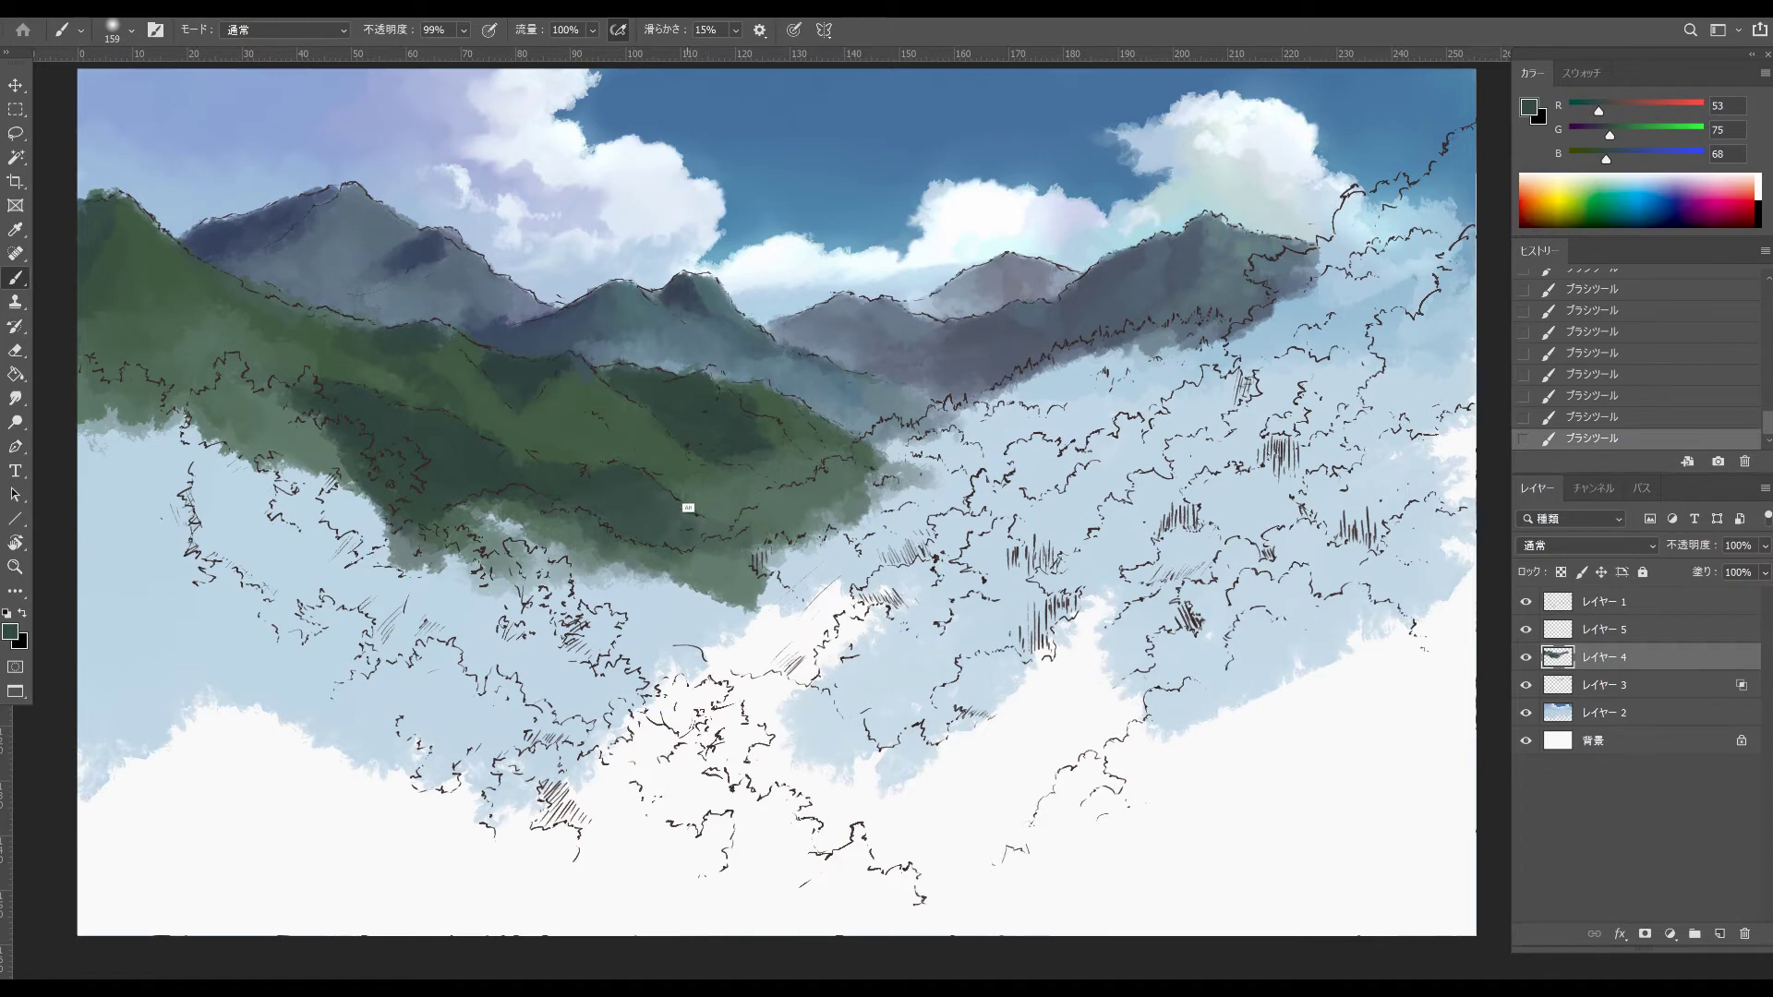
pyautogui.keyDown('alt'); pyautogui.click(690, 507); pyautogui.keyUp('alt')
pyautogui.keyDown('alt'); pyautogui.click(811, 499); pyautogui.keyUp('alt')
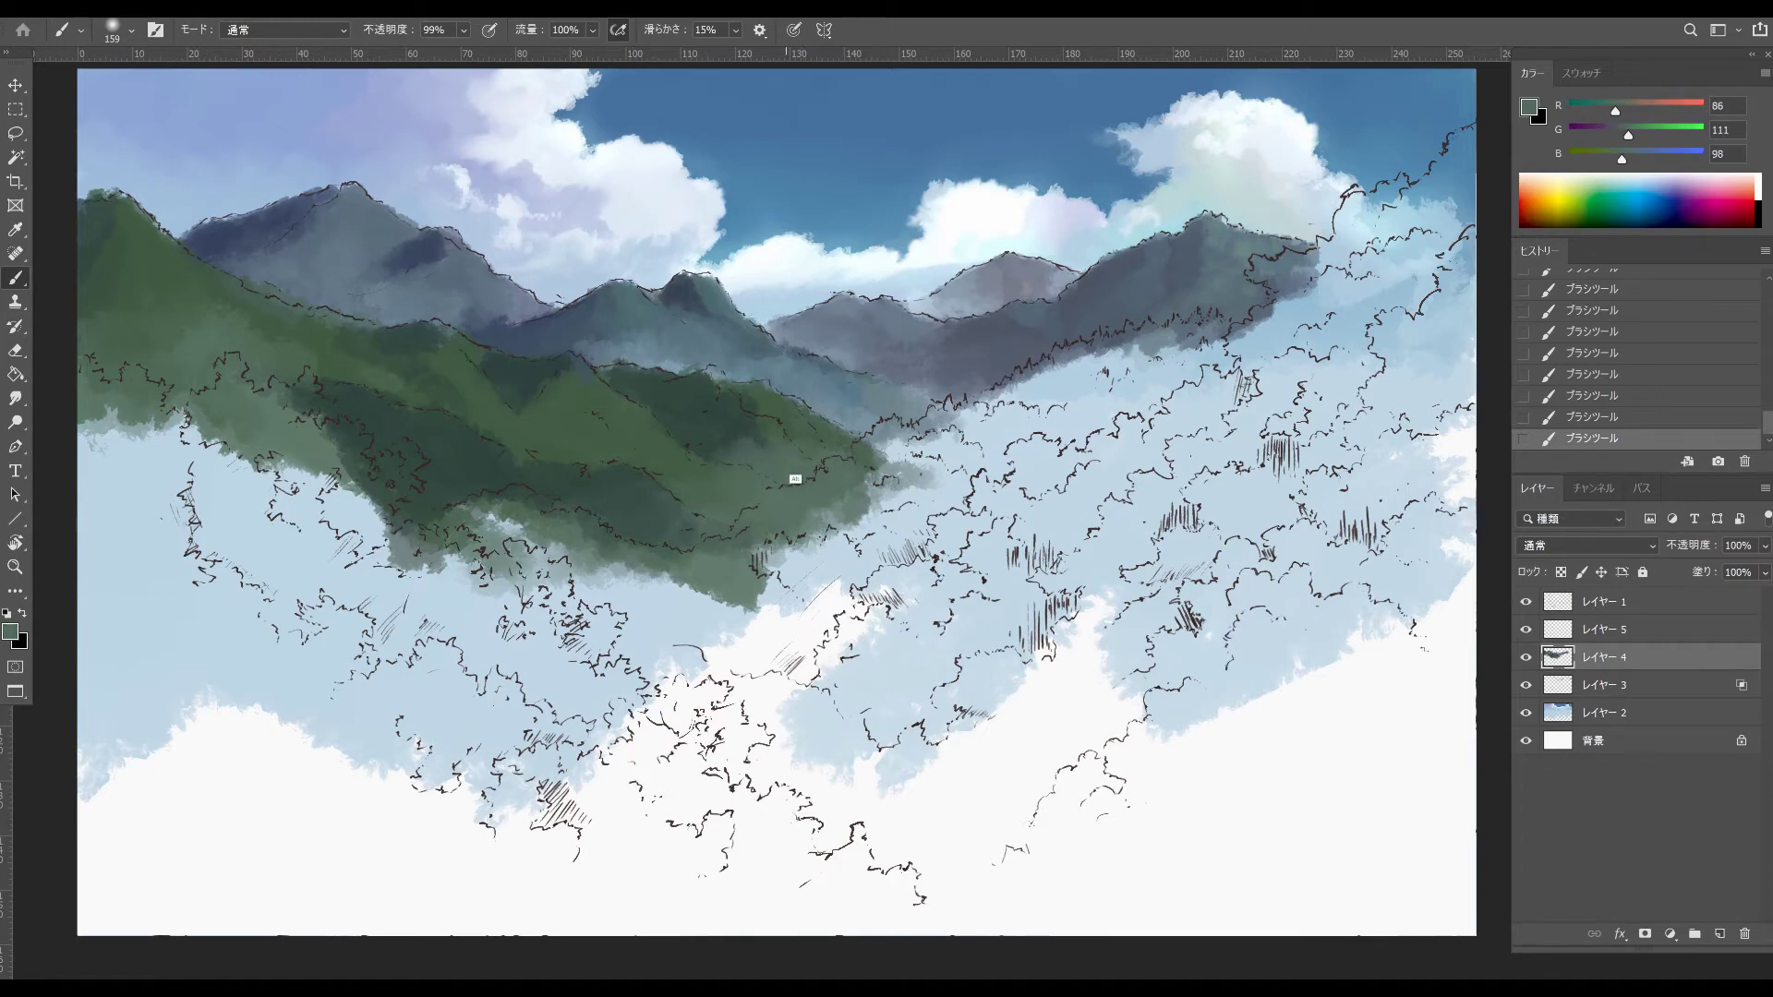
pyautogui.moveTo(757, 441)
pyautogui.mouseDown()
pyautogui.moveTo(721, 446)
pyautogui.moveTo(794, 476)
pyautogui.mouseUp()
pyautogui.keyDown('alt'); pyautogui.click(734, 440); pyautogui.keyUp('alt')
pyautogui.keyDown('alt'); pyautogui.click(759, 516); pyautogui.keyUp('alt')
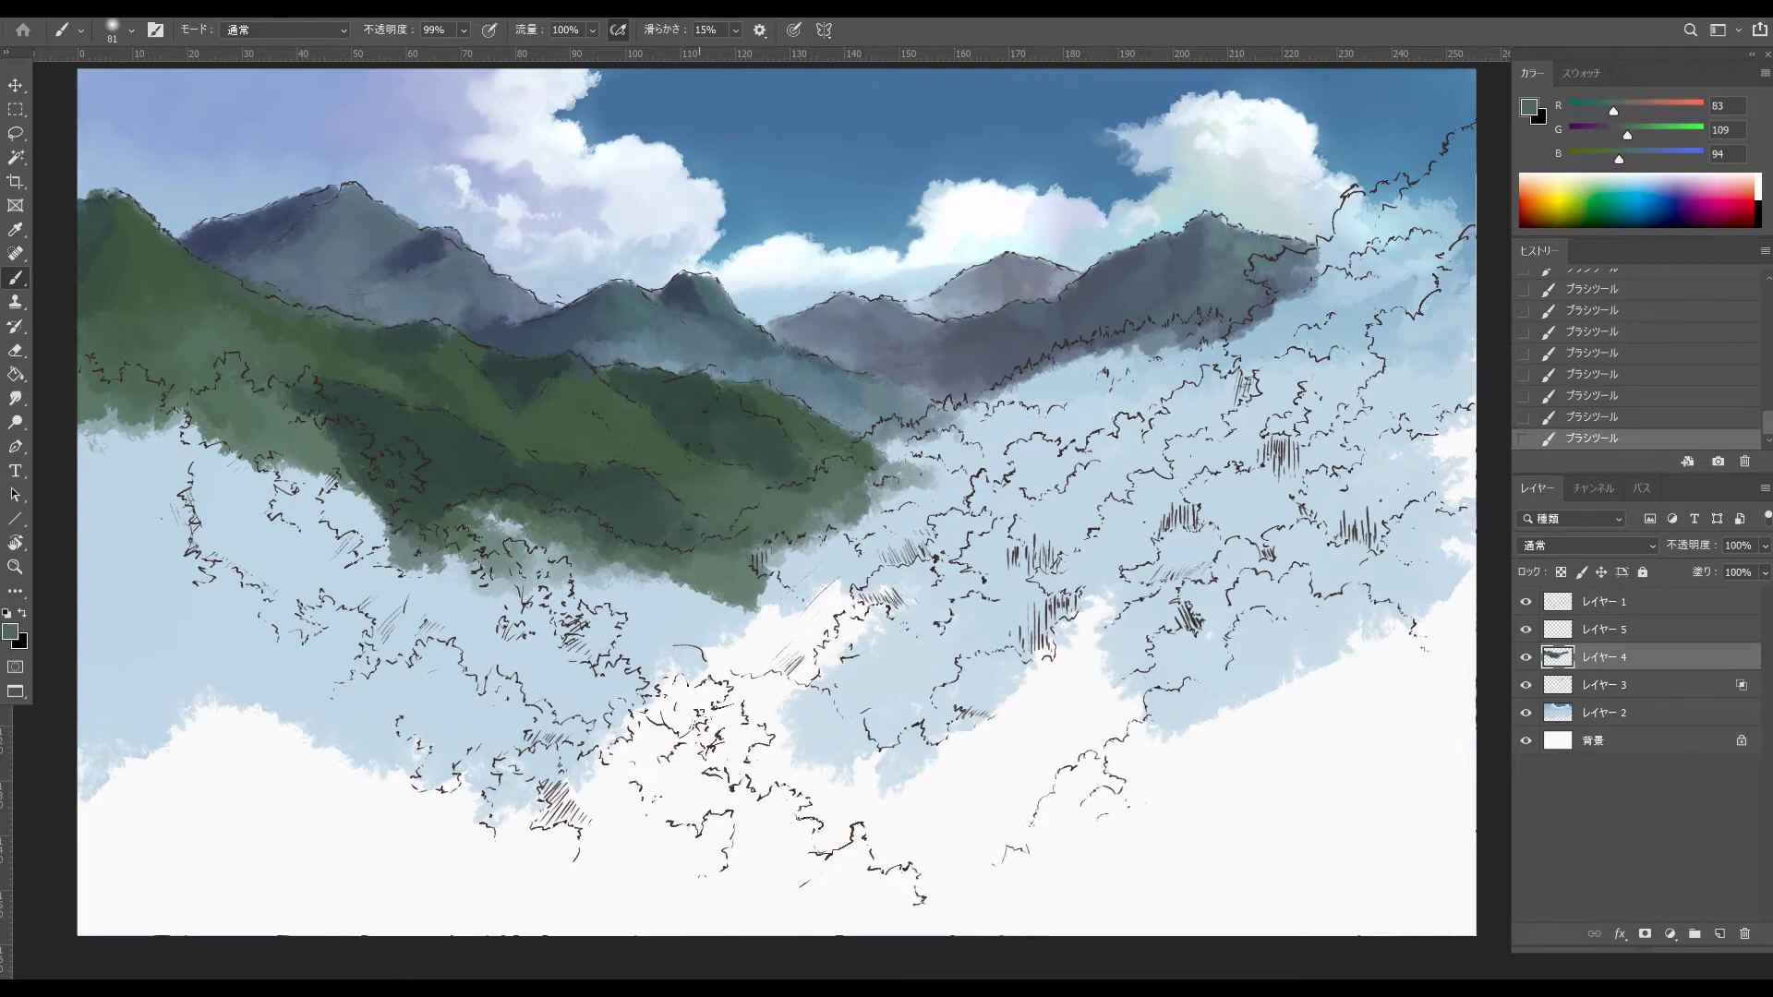
# - Set the foreground colour to a lighter green (RGB 92, 144, 100) and paint sunlit highlights on the green hill's ridges and leftmost peak
pyautogui.keyDown('alt'); pyautogui.click(221, 323); pyautogui.keyUp('alt')
pyautogui.click(10, 631)
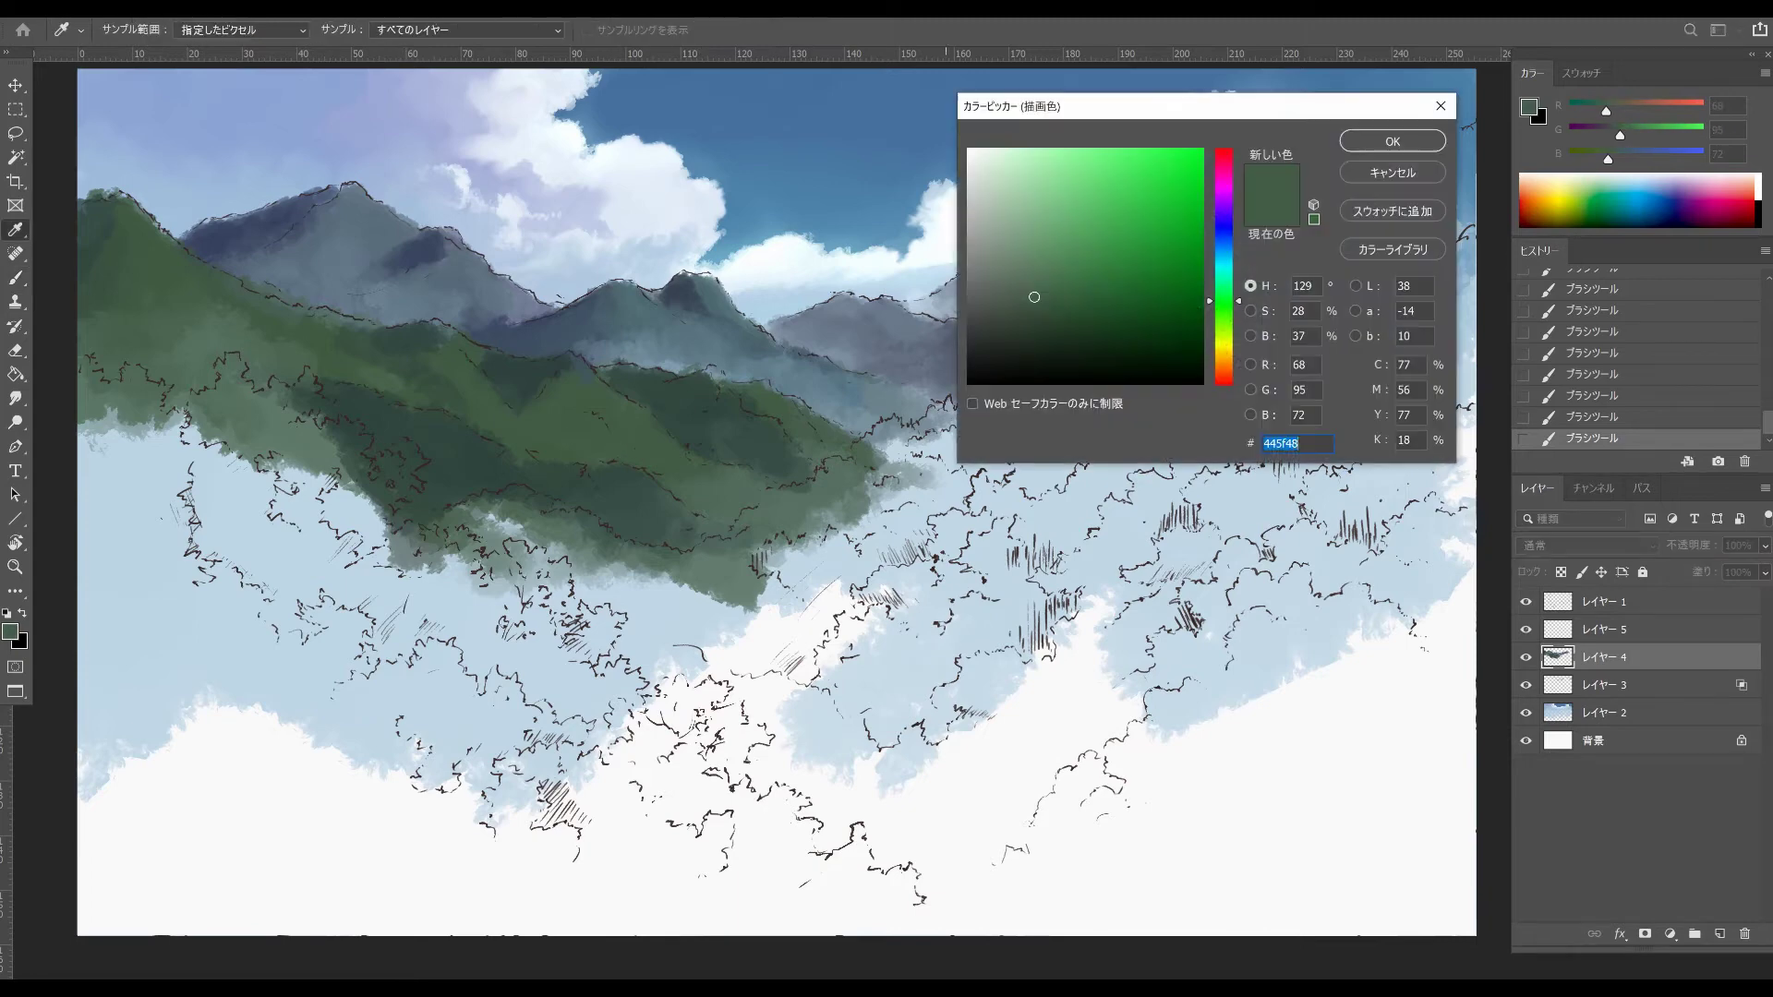
pyautogui.moveTo(1041, 277); pyautogui.dragTo(1051, 251)
pyautogui.click(1384, 142)
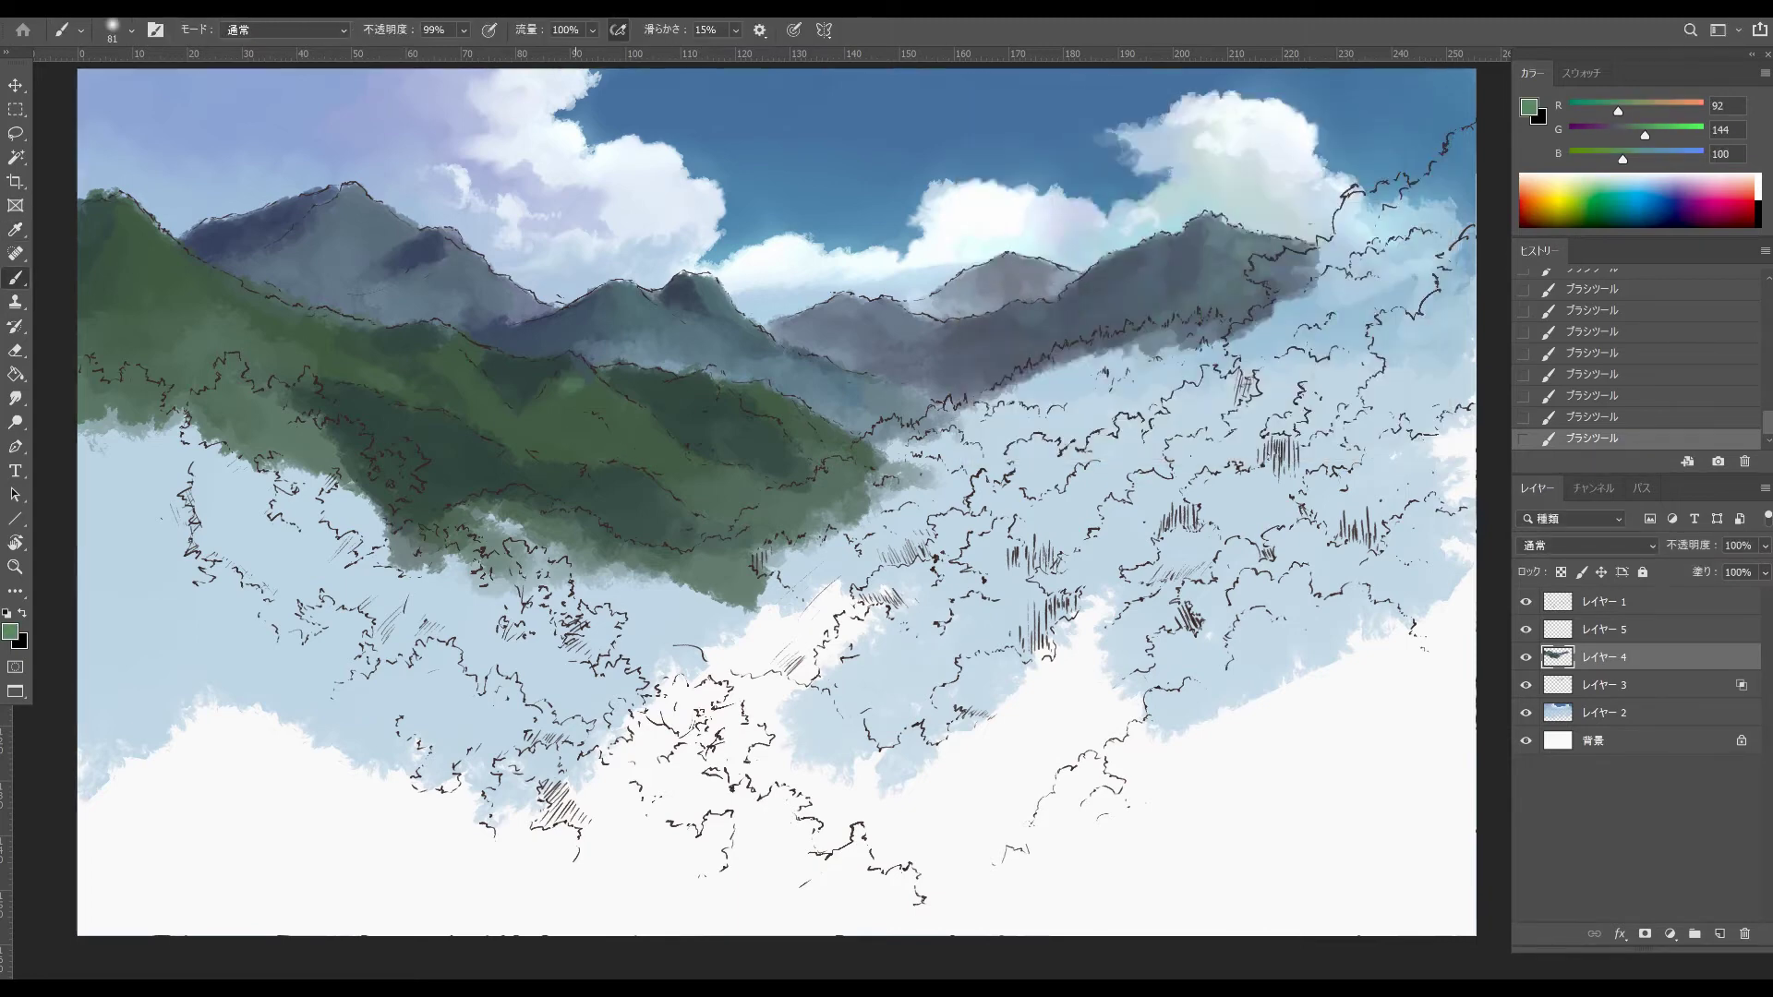
pyautogui.moveTo(576, 373)
pyautogui.mouseDown()
pyautogui.moveTo(637, 435)
pyautogui.moveTo(608, 438)
pyautogui.mouseUp()
pyautogui.moveTo(643, 436); pyautogui.dragTo(635, 448)
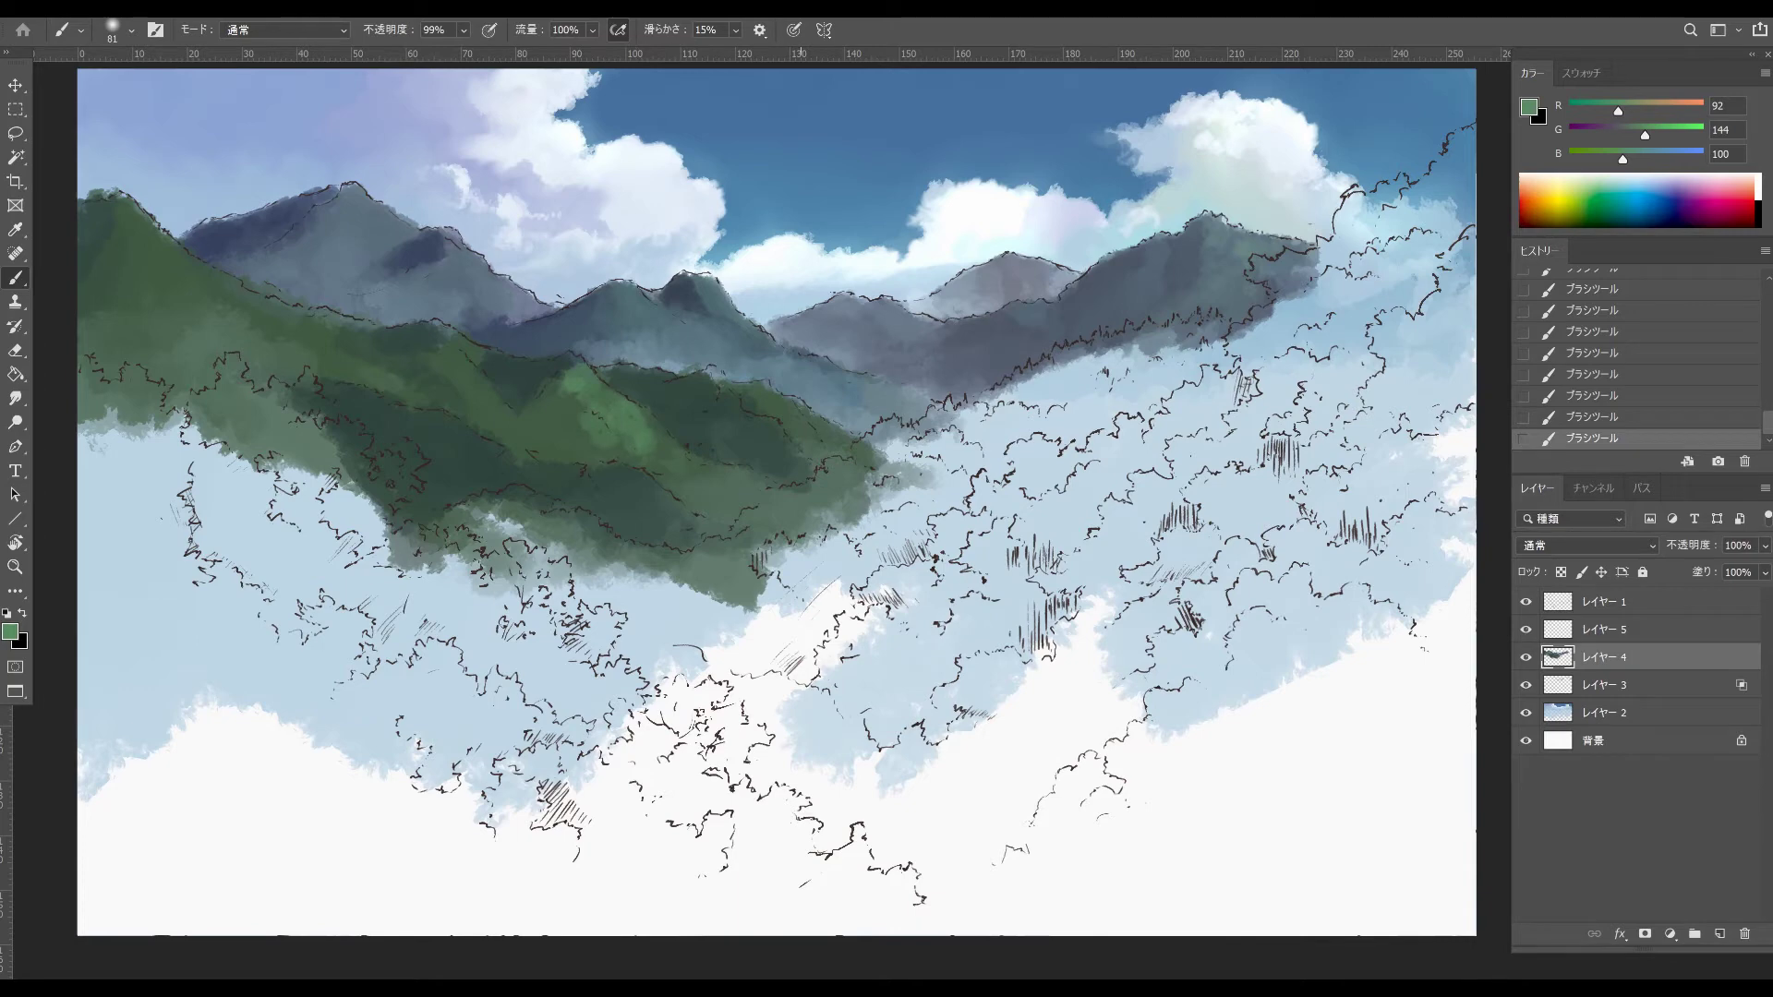
pyautogui.moveTo(746, 389)
pyautogui.mouseDown()
pyautogui.moveTo(777, 409)
pyautogui.moveTo(757, 429)
pyautogui.moveTo(799, 421)
pyautogui.mouseUp()
pyautogui.moveTo(446, 340); pyautogui.dragTo(457, 385)
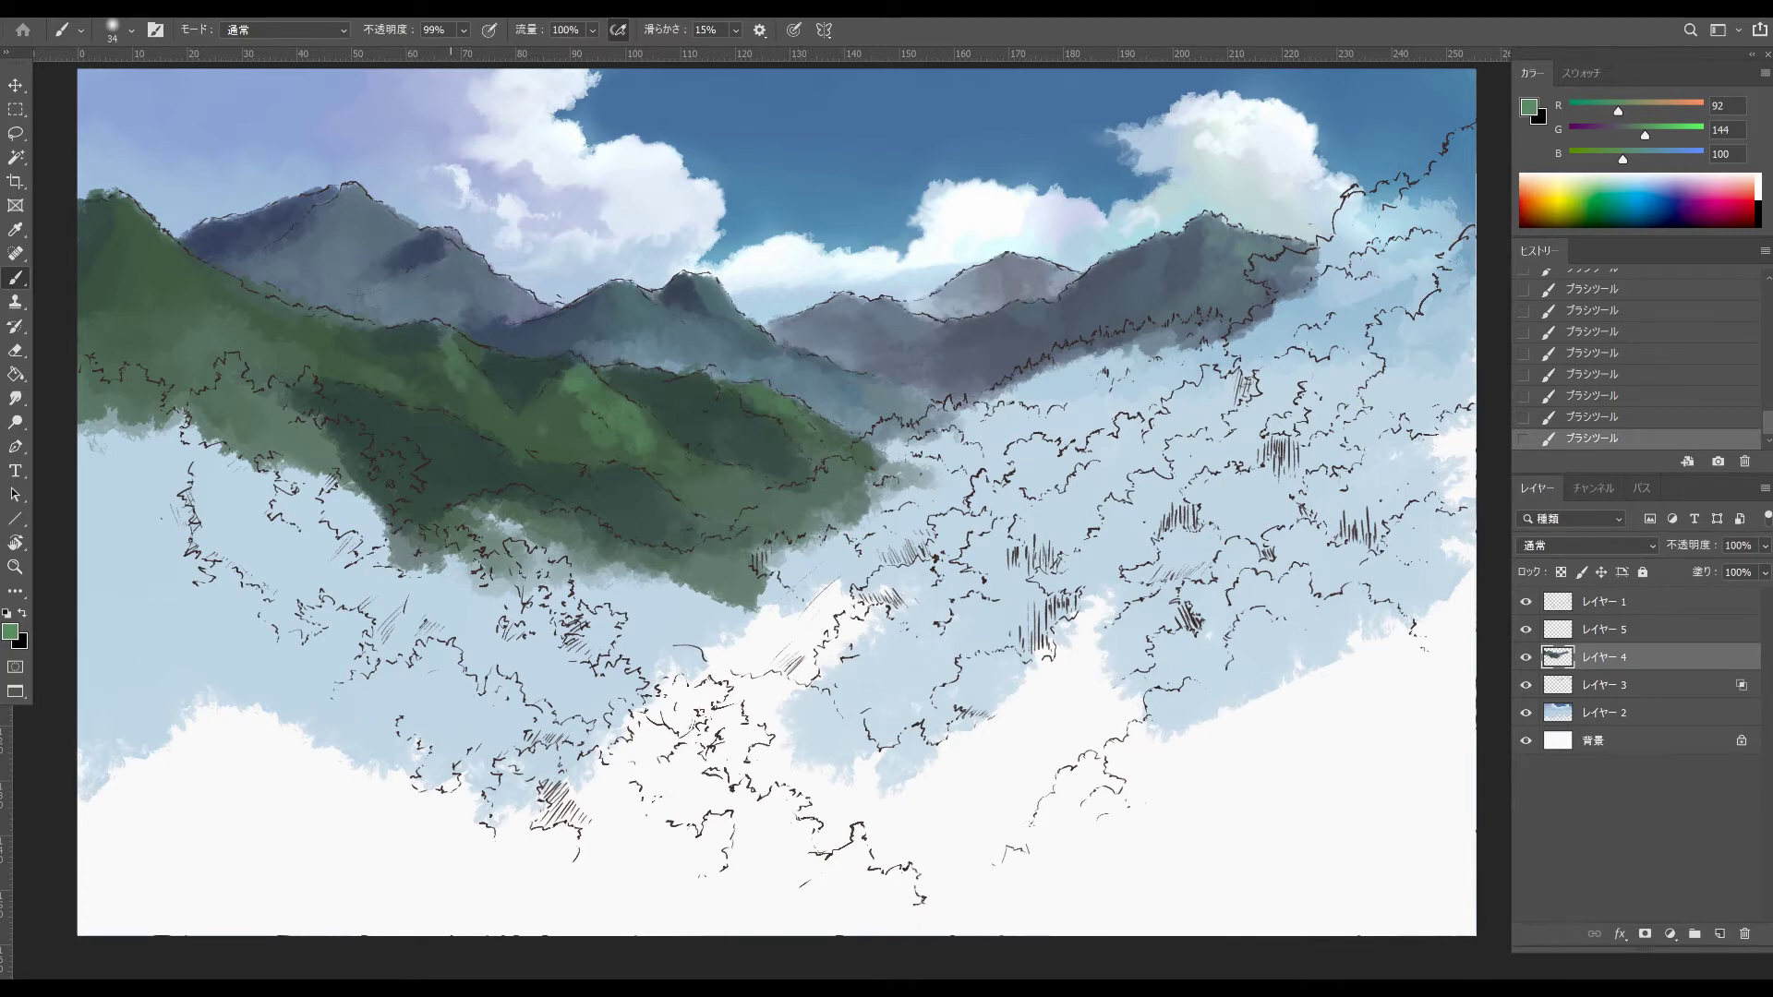
pyautogui.moveTo(131, 235); pyautogui.dragTo(148, 214)
# - Refine the light and shadow around the central ridge with muted green (647f69) and greens sampled from the hill
pyautogui.keyDown('alt'); pyautogui.click(475, 434); pyautogui.keyUp('alt')
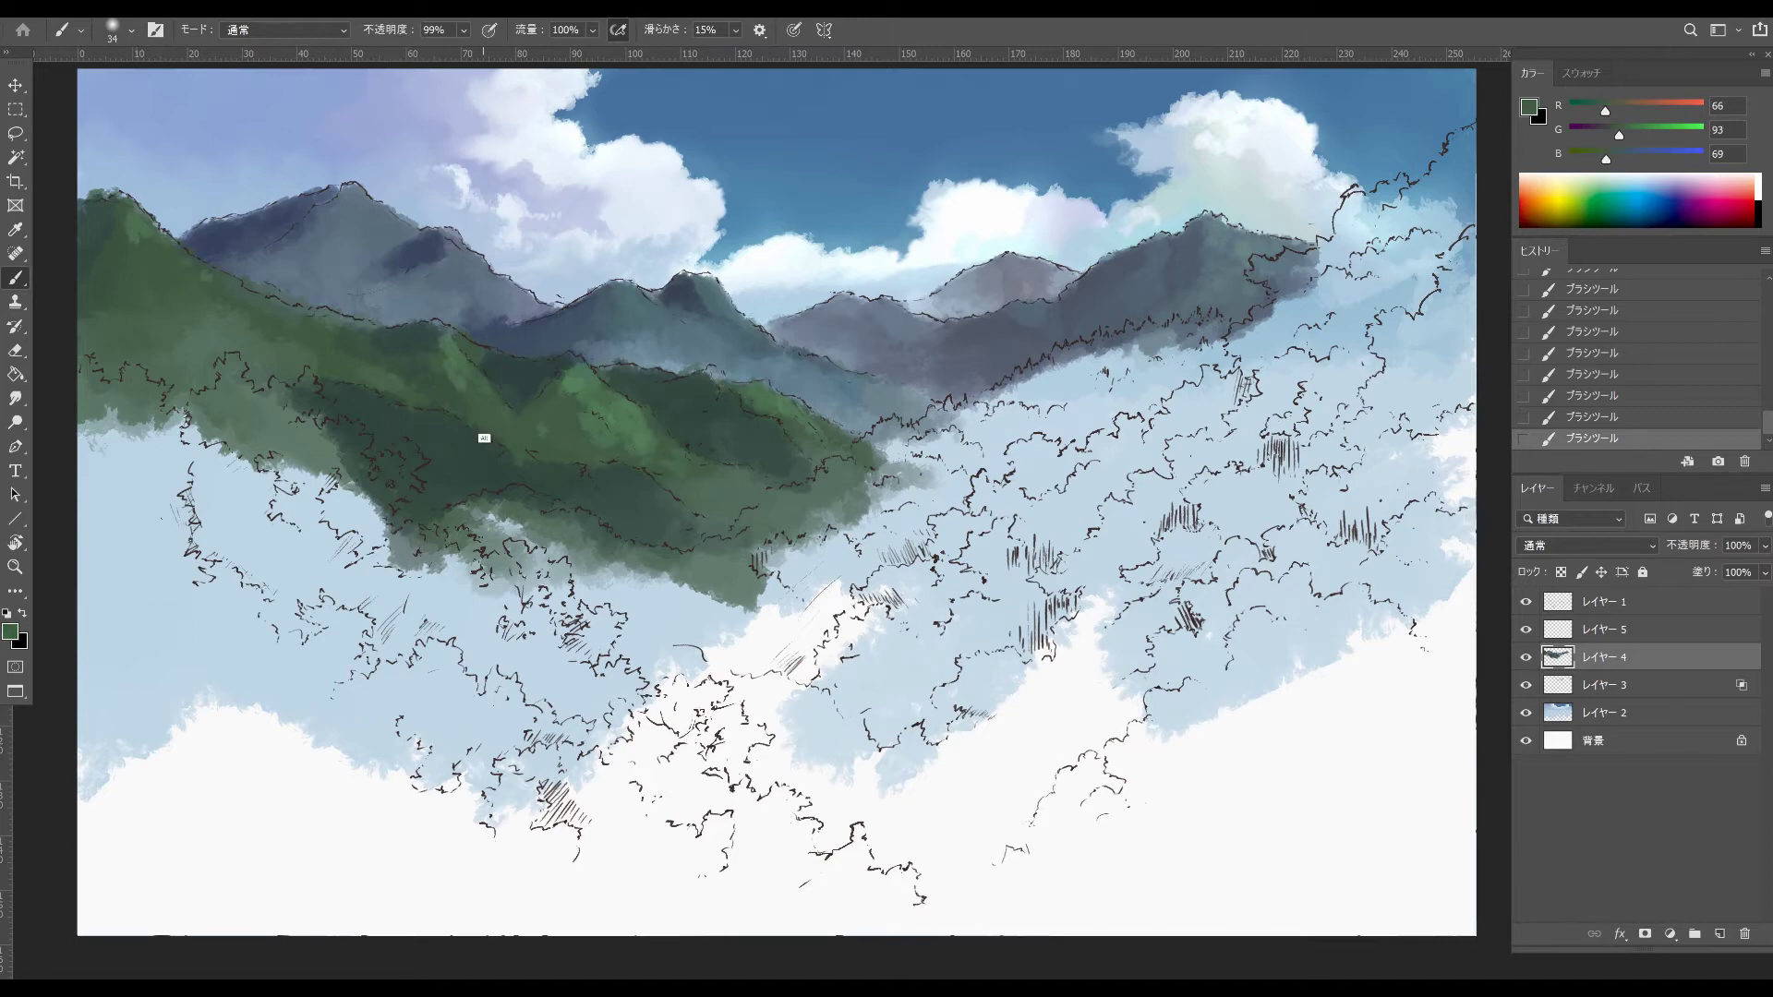
pyautogui.keyDown('alt'); pyautogui.click(570, 413); pyautogui.keyUp('alt')
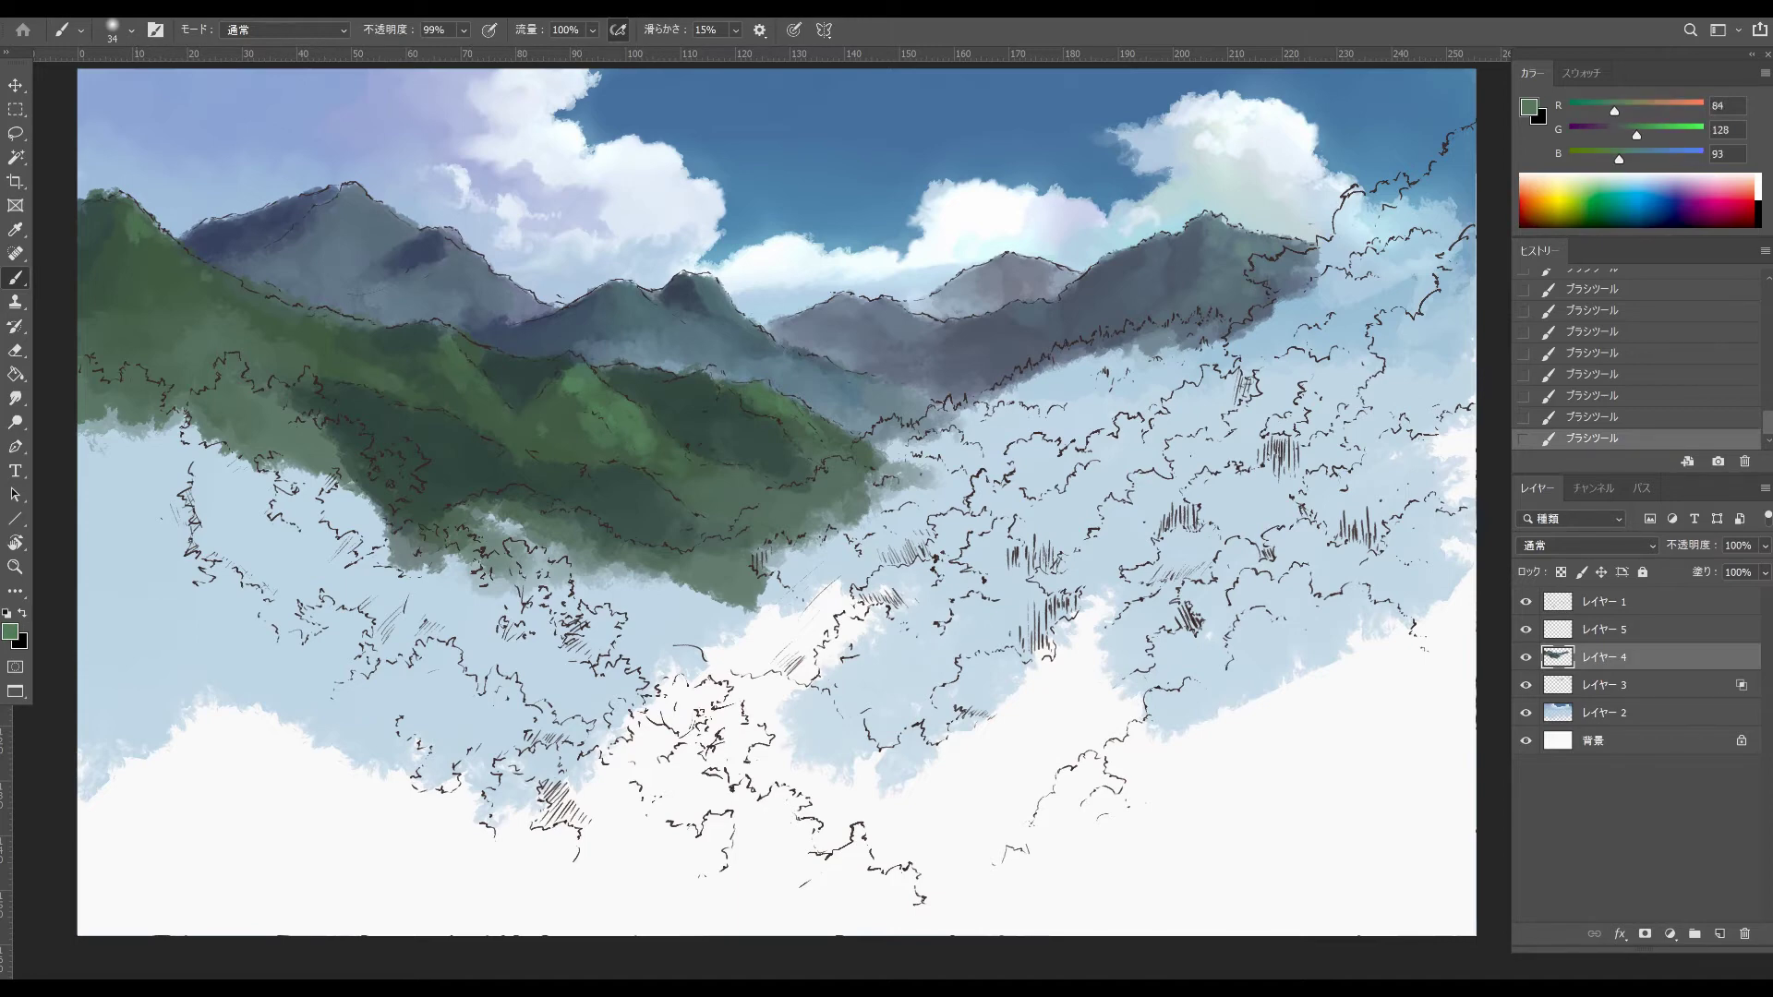
pyautogui.click(10, 631)
pyautogui.click(1016, 267)
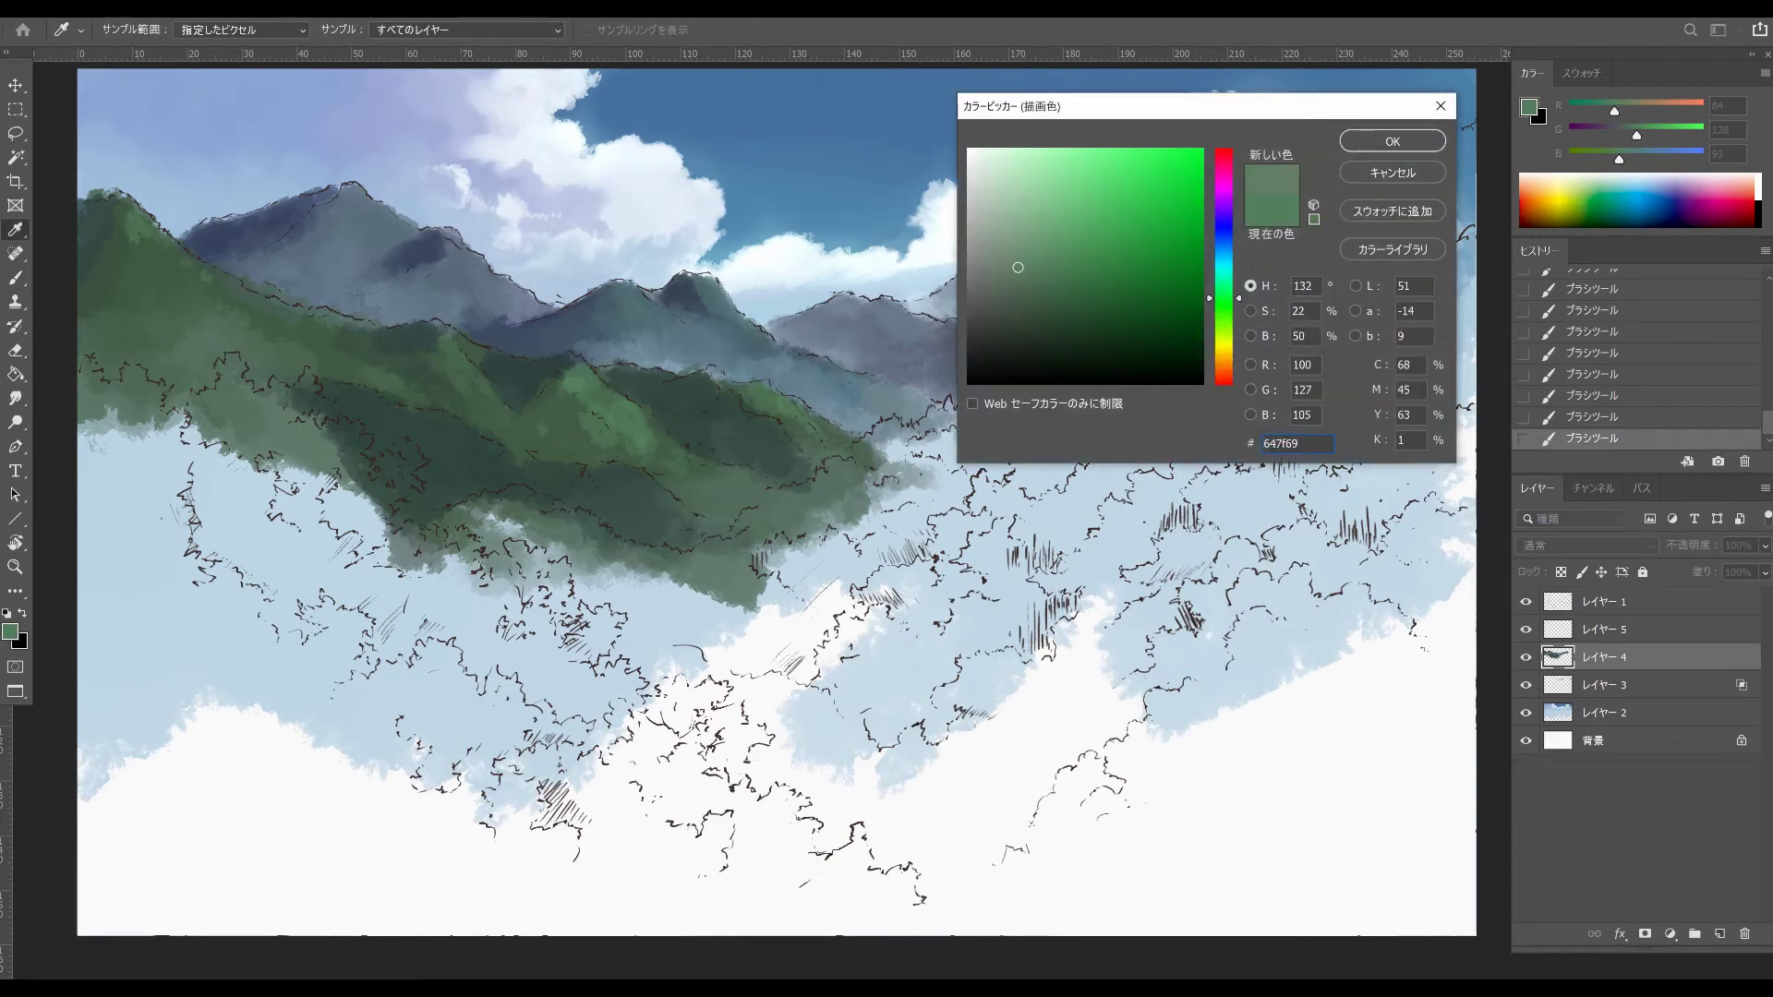
pyautogui.click(1392, 141)
pyautogui.press('b')
pyautogui.keyDown('alt'); pyautogui.click(620, 466); pyautogui.keyUp('alt')
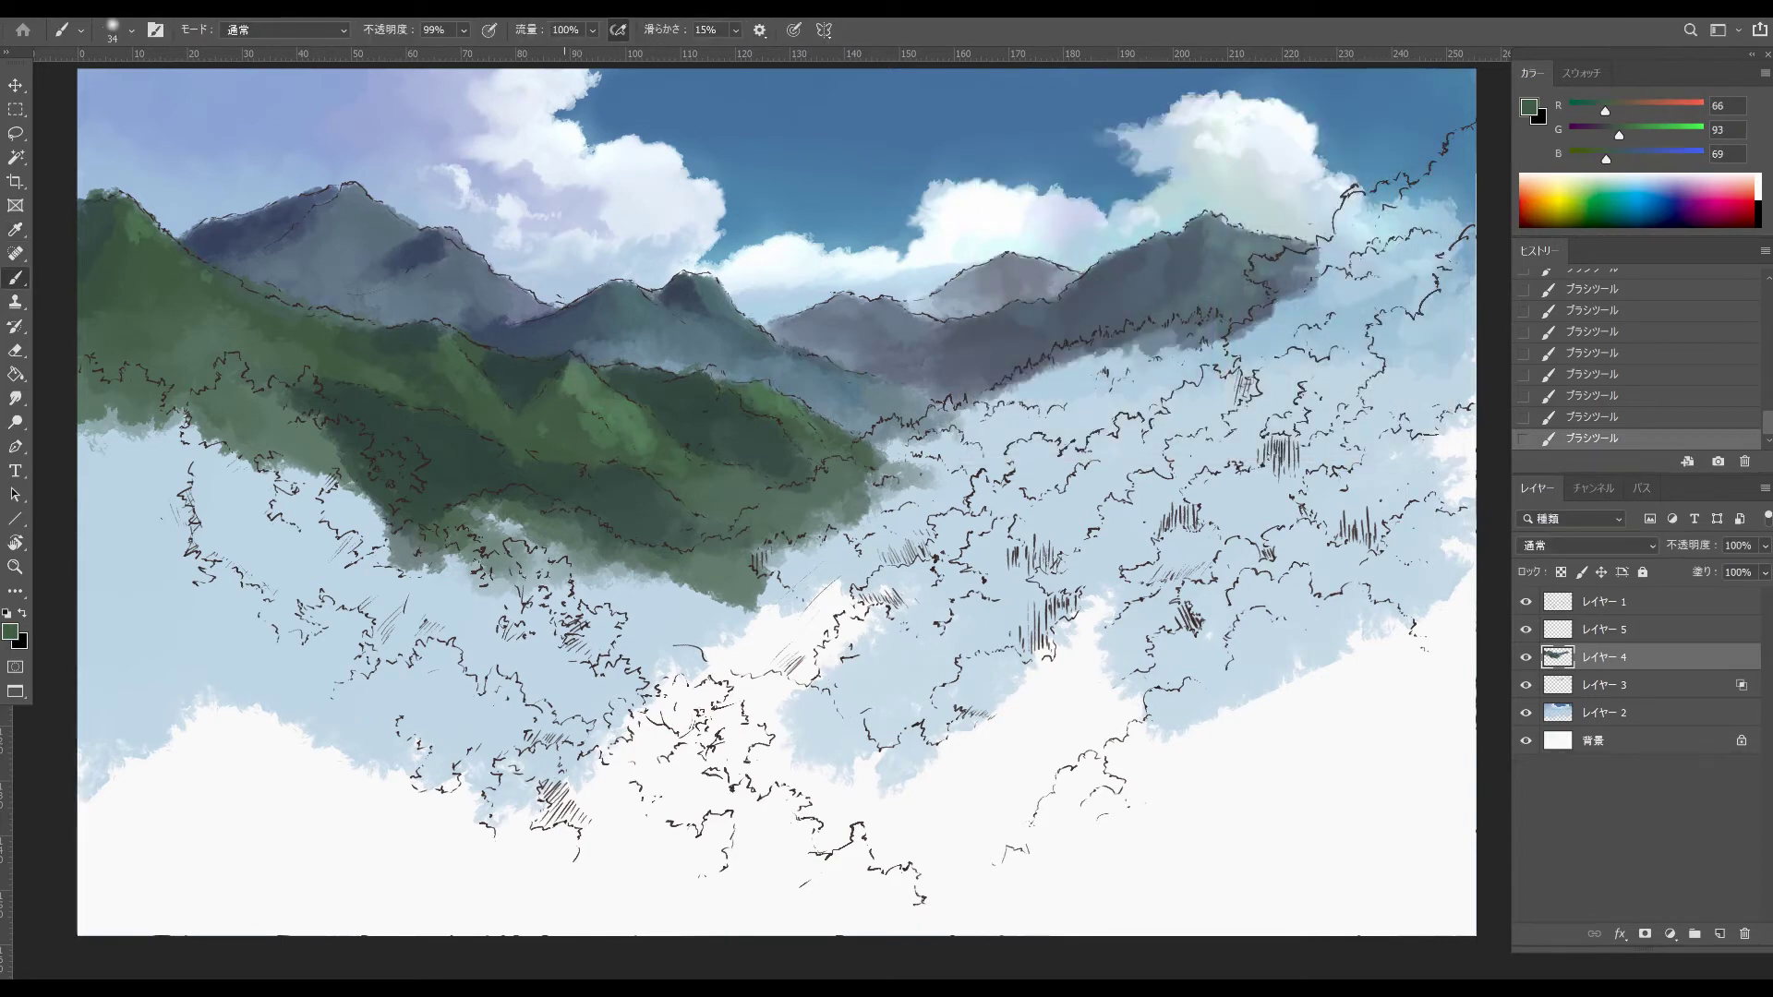
pyautogui.keyDown('alt'); pyautogui.click(580, 374); pyautogui.keyUp('alt')
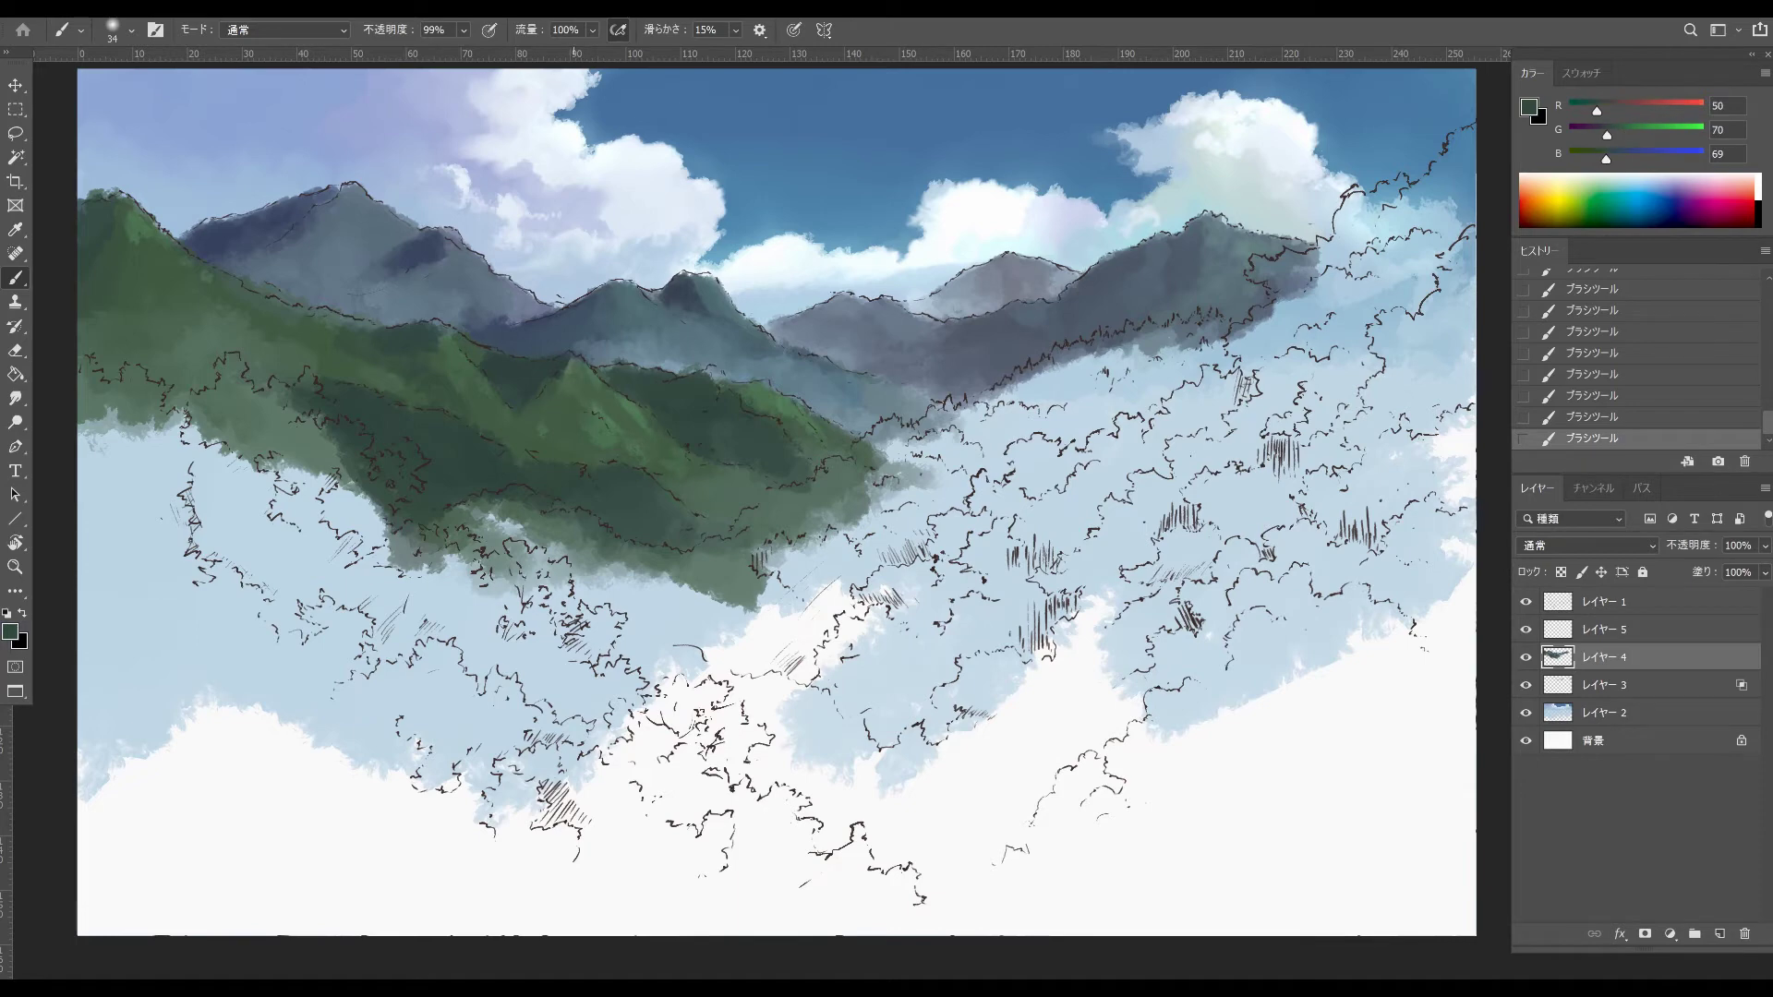
pyautogui.keyDown('alt'); pyautogui.click(600, 396); pyautogui.keyUp('alt')
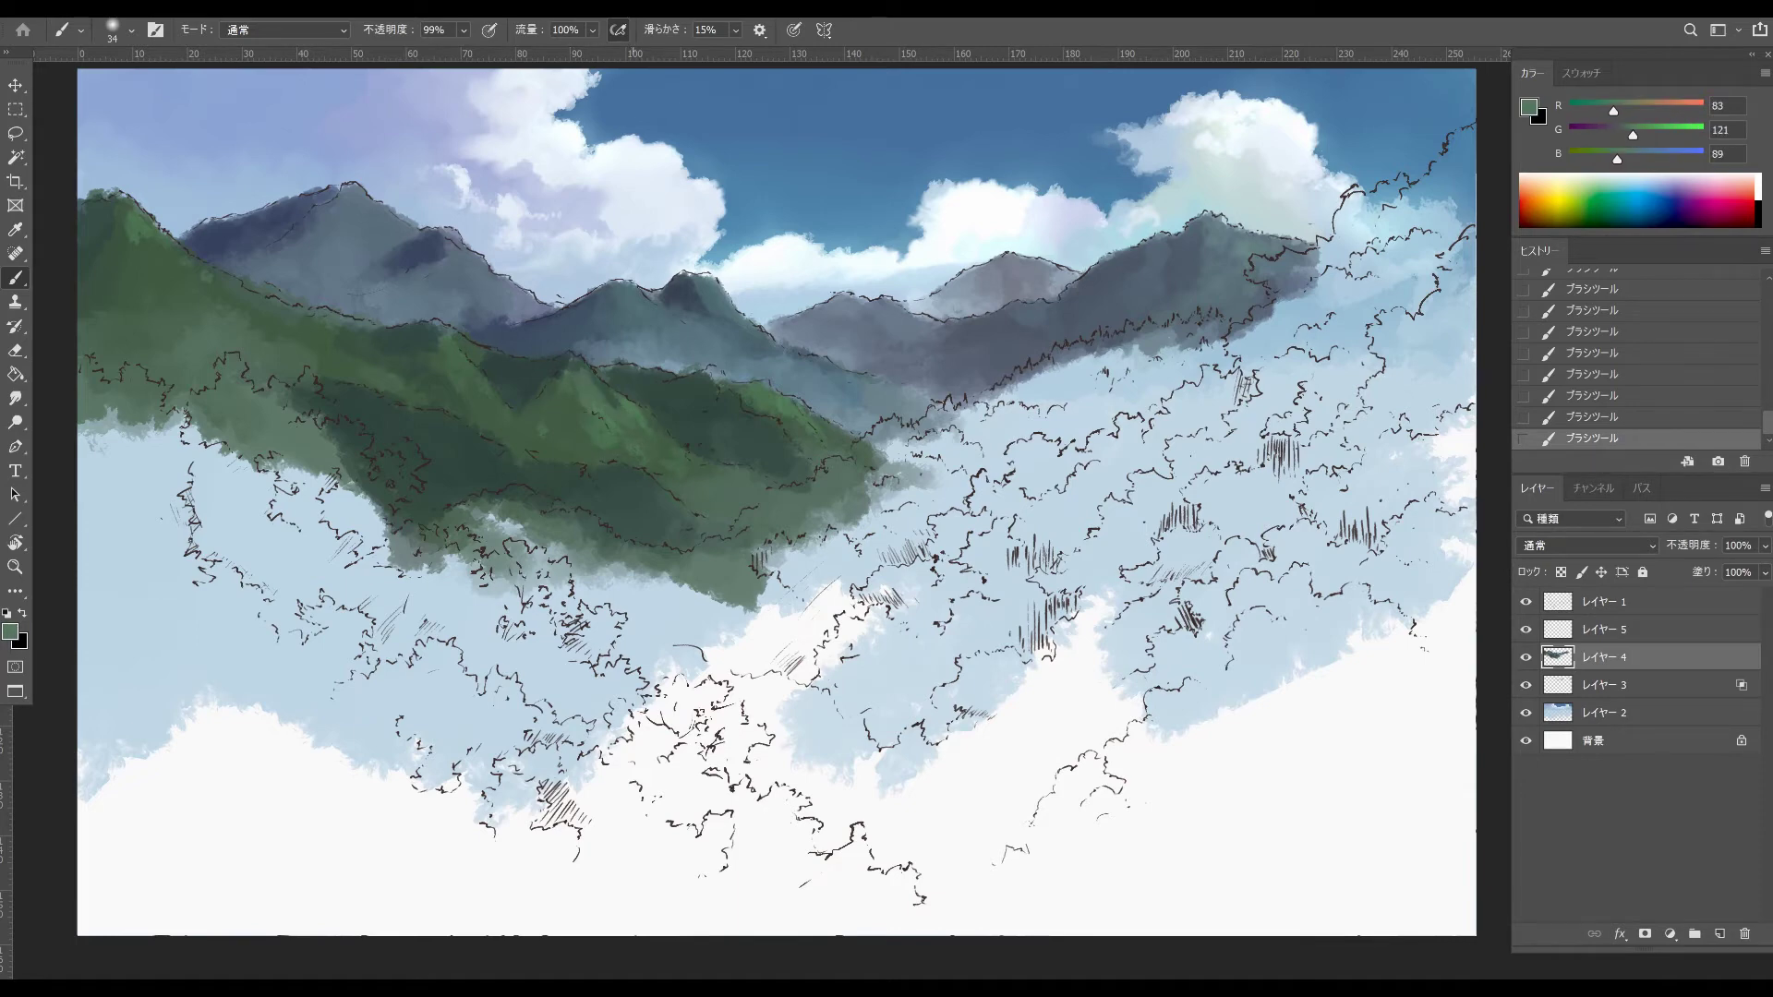
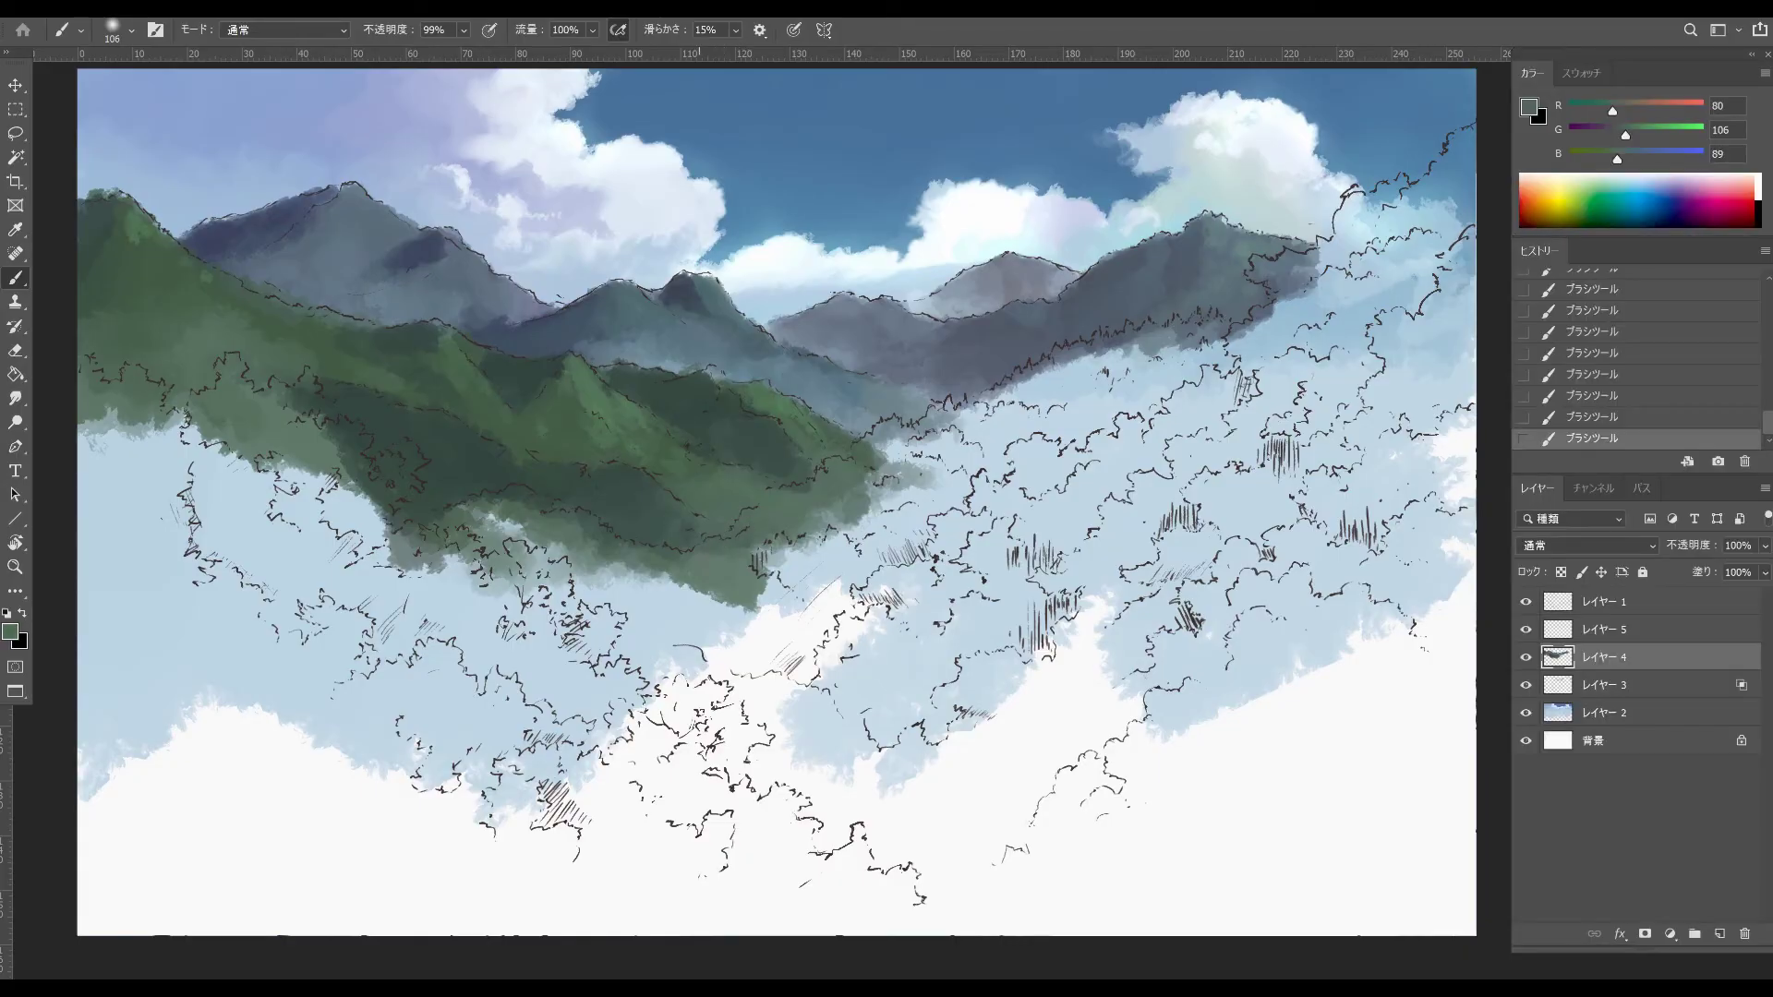
# - Sample the dark shadow green and paint a dark slope at the green hill's lower right end
pyautogui.keyDown('alt'); pyautogui.click(665, 541); pyautogui.keyUp('alt')
pyautogui.keyDown('alt'); pyautogui.click(650, 506); pyautogui.keyUp('alt')
pyautogui.moveTo(652, 506); pyautogui.dragTo(702, 517)
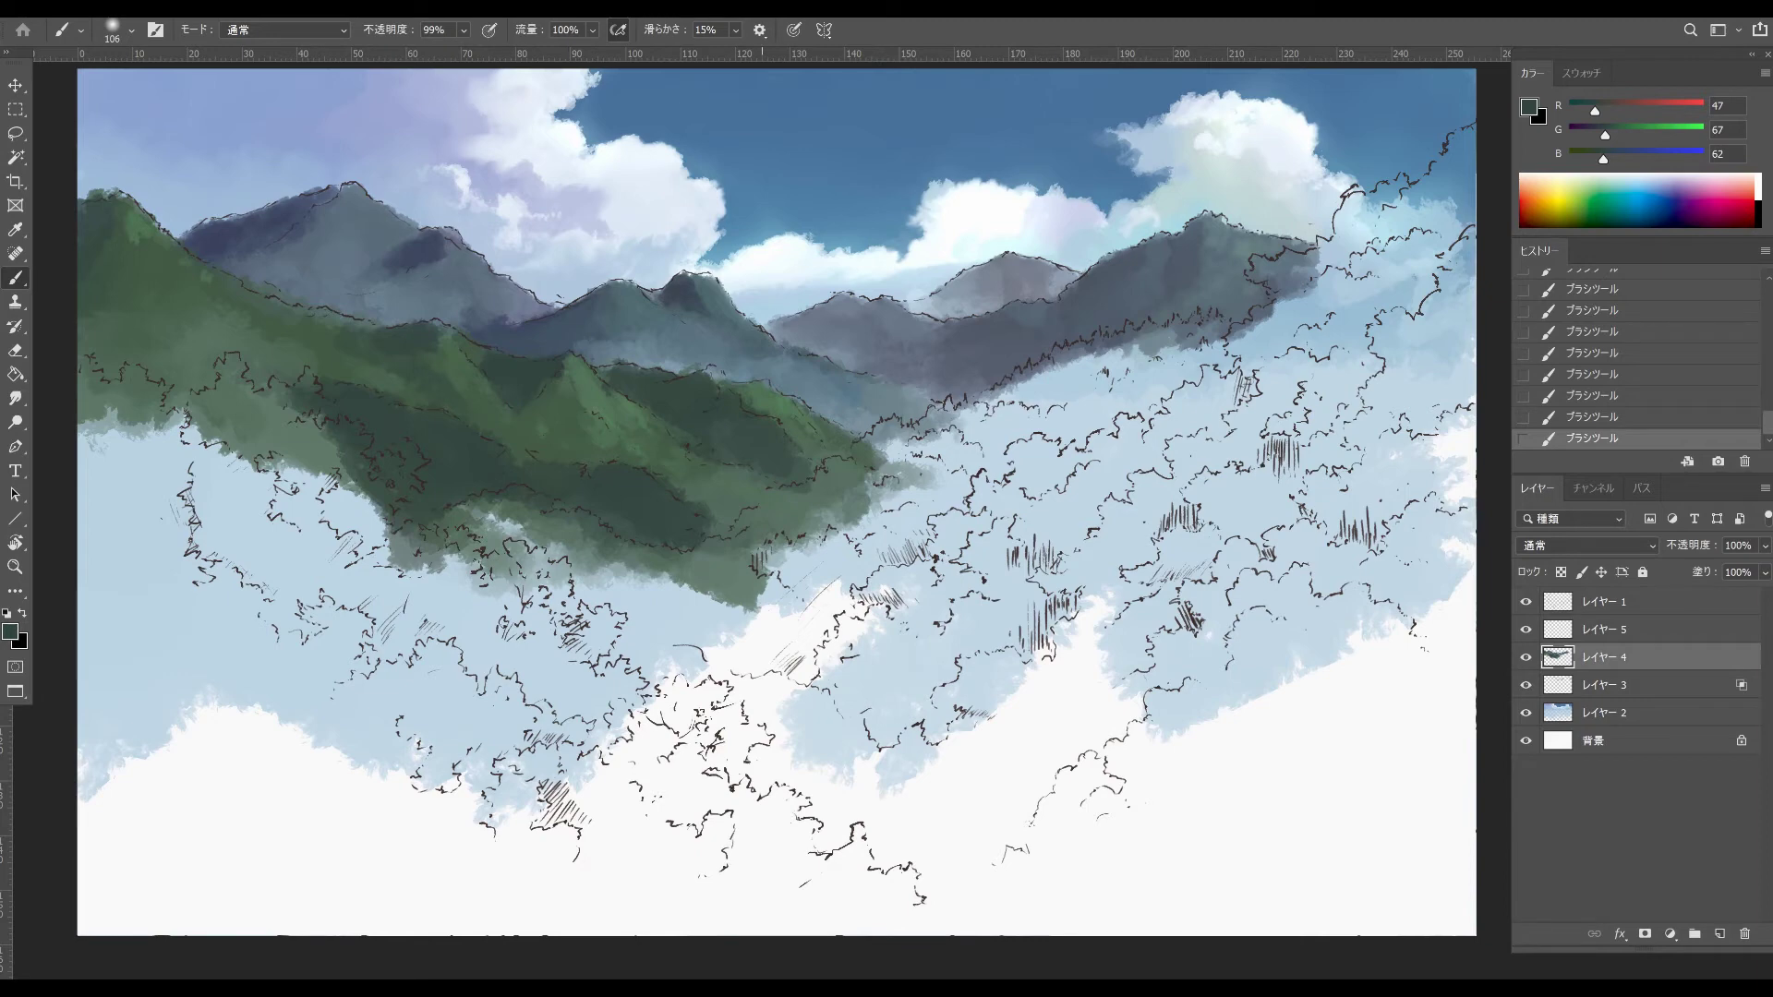
pyautogui.moveTo(676, 596)
pyautogui.mouseDown()
pyautogui.moveTo(746, 565)
pyautogui.moveTo(730, 543)
pyautogui.moveTo(770, 568)
pyautogui.moveTo(886, 489)
pyautogui.moveTo(808, 568)
pyautogui.mouseUp()
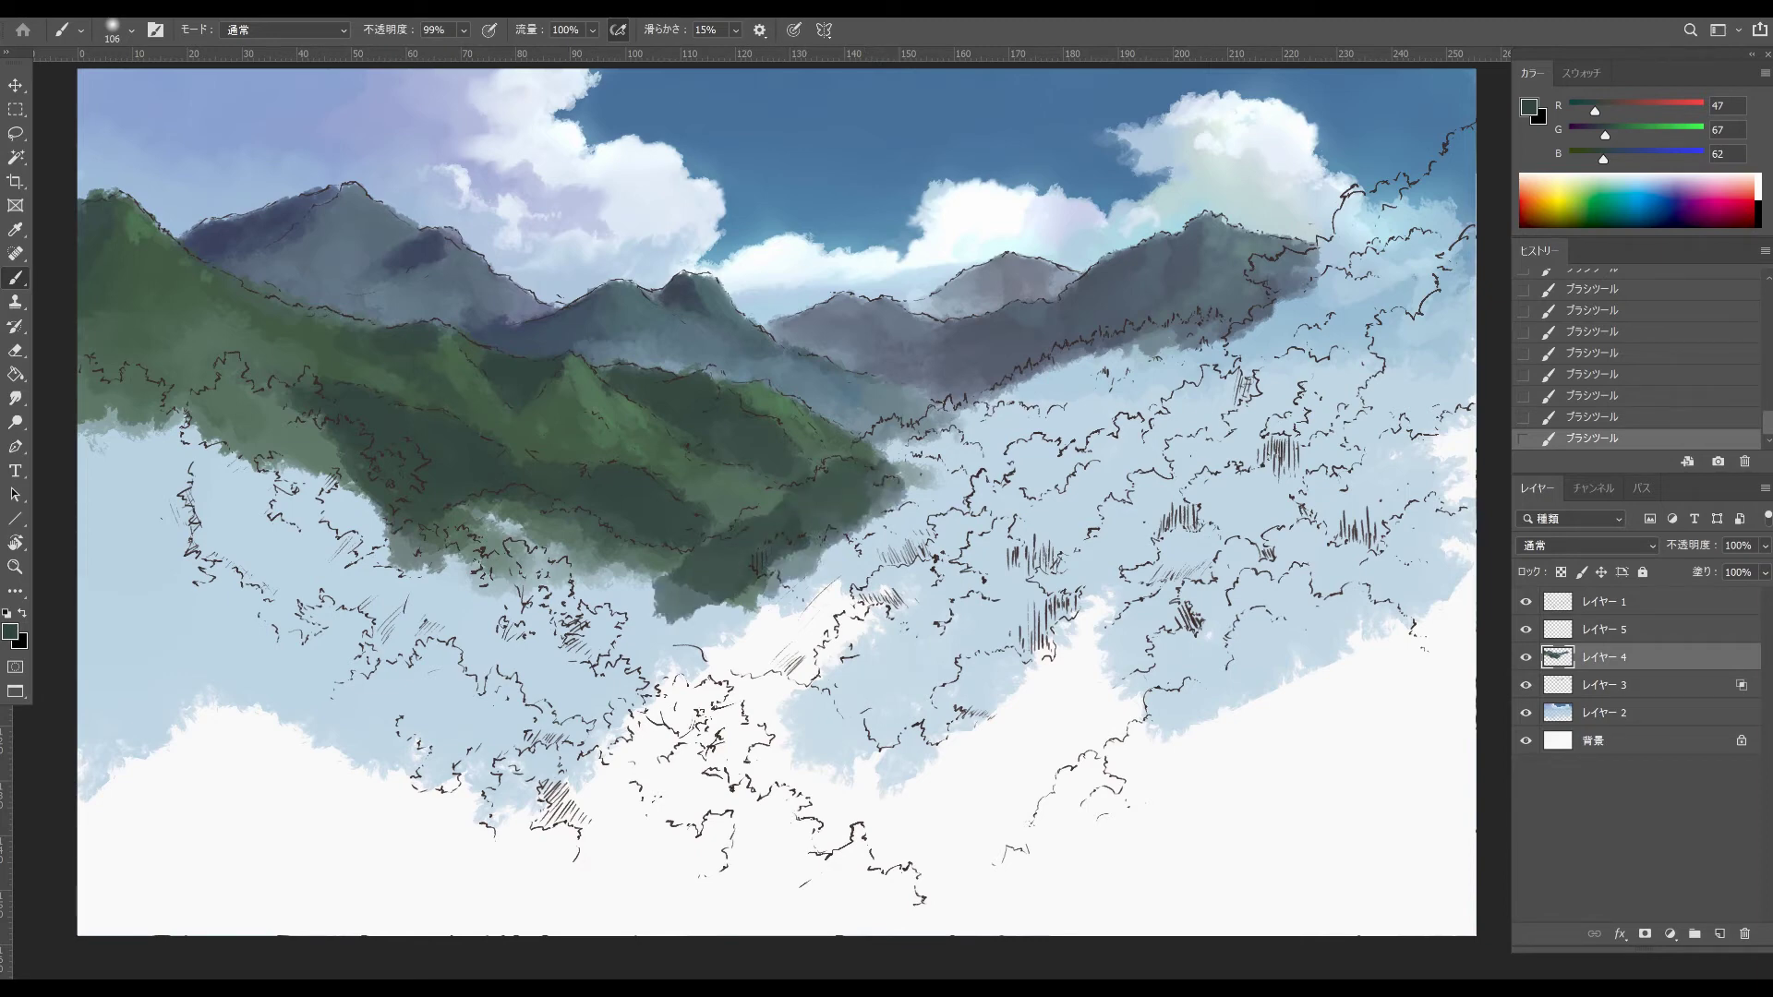
# - Set the foreground colour to very dark green (RGB 28, 44, 40) and block in a forest mass below the green hill's right end
pyautogui.click(10, 632)
pyautogui.click(1057, 349)
pyautogui.click(1043, 354)
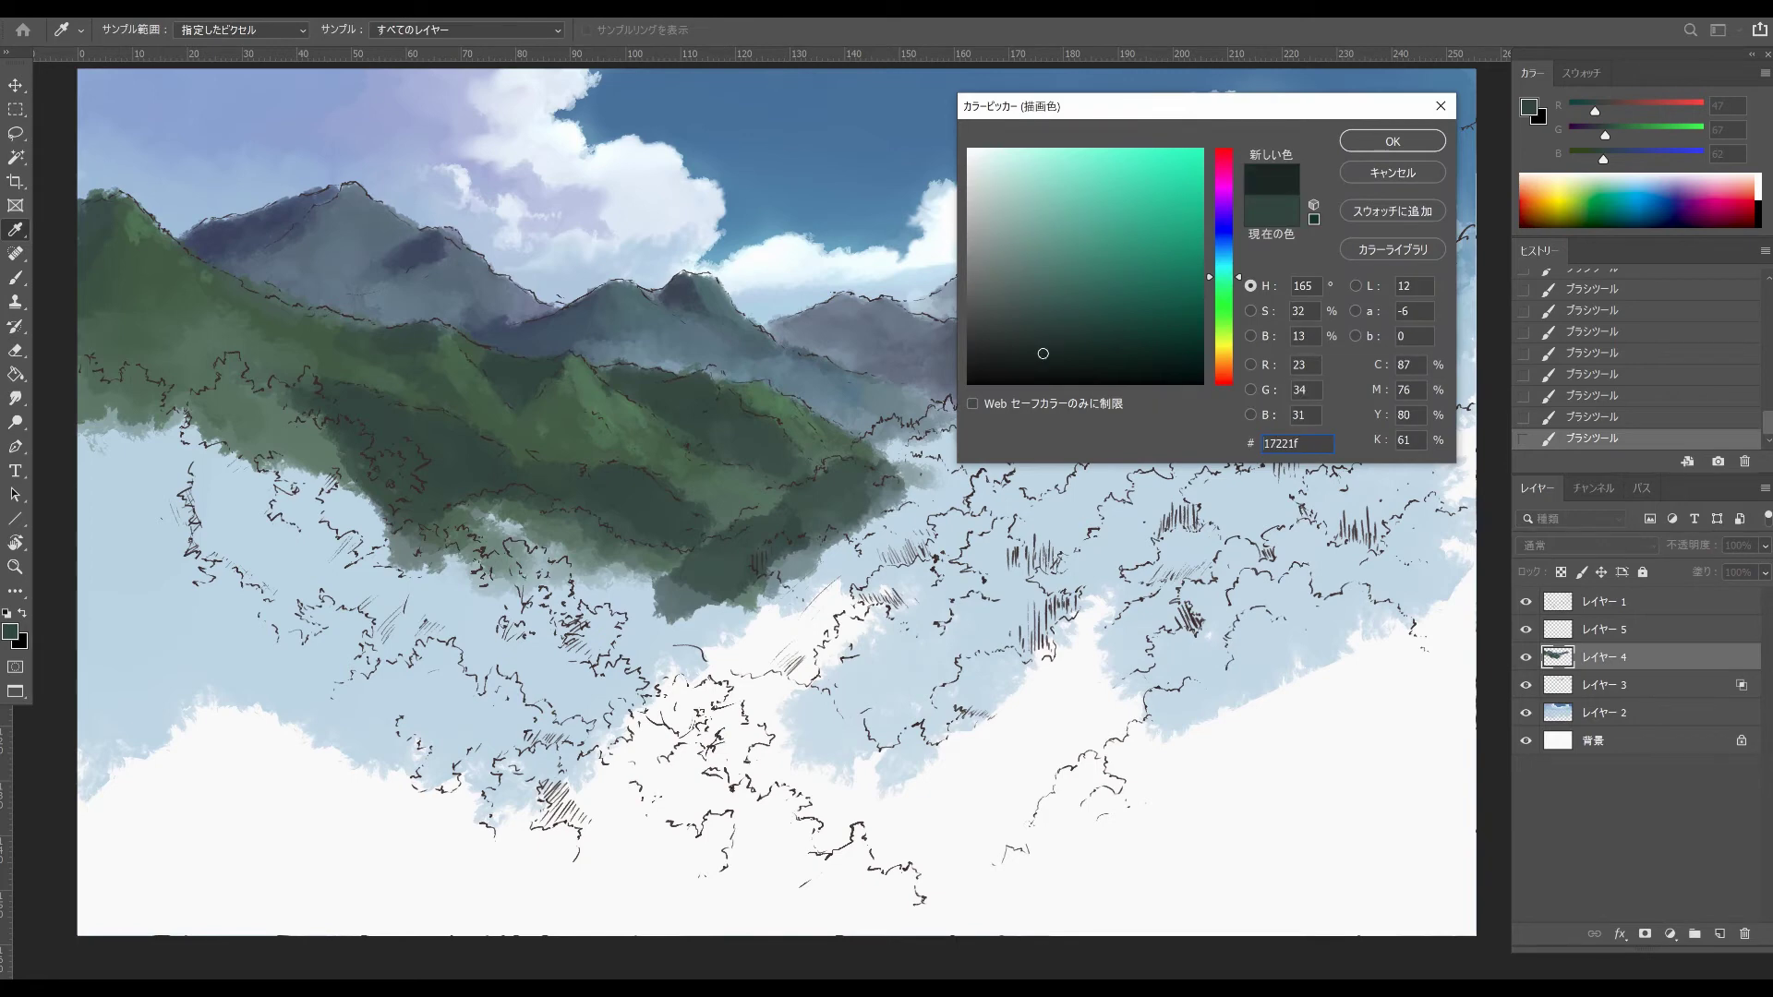
pyautogui.moveTo(1042, 353); pyautogui.dragTo(1055, 344)
pyautogui.click(1392, 140)
pyautogui.press('b')
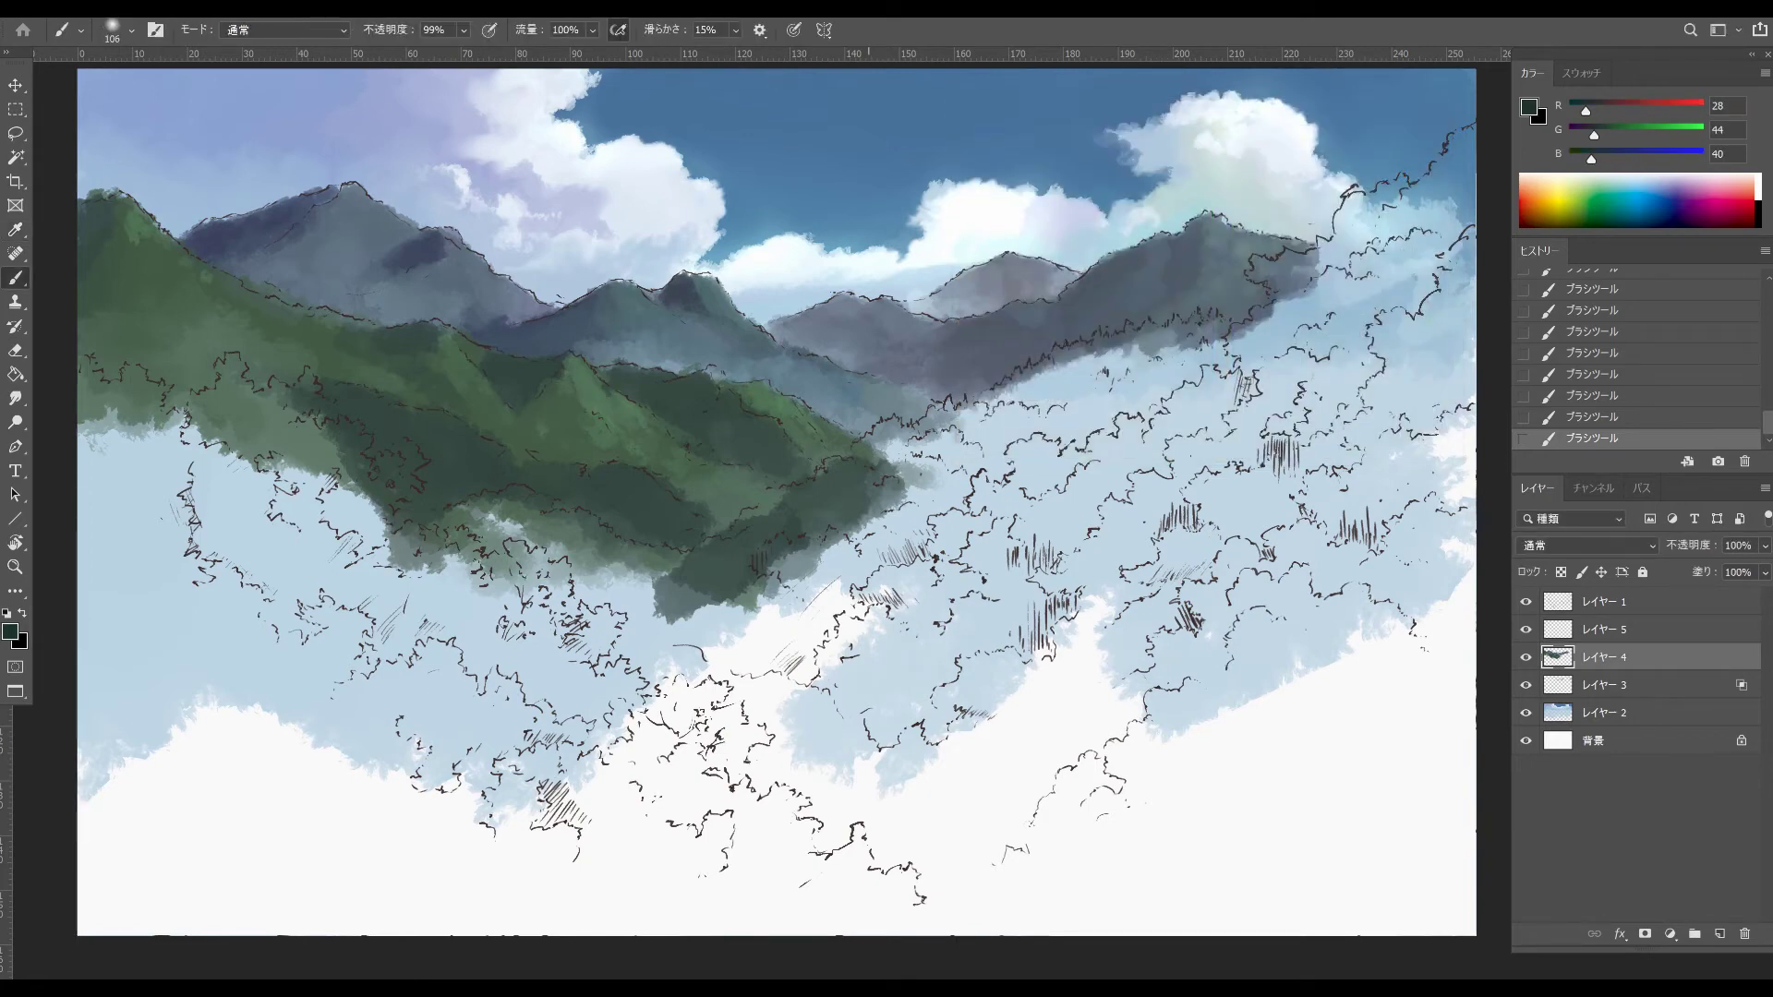
pyautogui.moveTo(868, 480)
pyautogui.mouseDown()
pyautogui.moveTo(814, 517)
pyautogui.moveTo(860, 563)
pyautogui.moveTo(916, 508)
pyautogui.moveTo(915, 531)
pyautogui.moveTo(953, 526)
pyautogui.moveTo(856, 545)
pyautogui.mouseUp()
pyautogui.moveTo(784, 591)
pyautogui.mouseDown()
pyautogui.moveTo(748, 540)
pyautogui.moveTo(674, 581)
pyautogui.moveTo(721, 619)
pyautogui.moveTo(711, 692)
pyautogui.moveTo(748, 713)
pyautogui.moveTo(872, 628)
pyautogui.moveTo(720, 724)
pyautogui.mouseUp()
pyautogui.moveTo(831, 614)
pyautogui.mouseDown()
pyautogui.moveTo(683, 693)
pyautogui.moveTo(614, 646)
pyautogui.moveTo(638, 674)
pyautogui.mouseUp()
pyautogui.moveTo(910, 558)
pyautogui.mouseDown()
pyautogui.moveTo(997, 517)
pyautogui.moveTo(923, 564)
pyautogui.mouseUp()
# - Tint the dark forest with navy (RGB 28, 44, 66) and extend it up the right-hand ridge with sampled dark green
pyautogui.moveTo(1591, 160); pyautogui.dragTo(1604, 159)
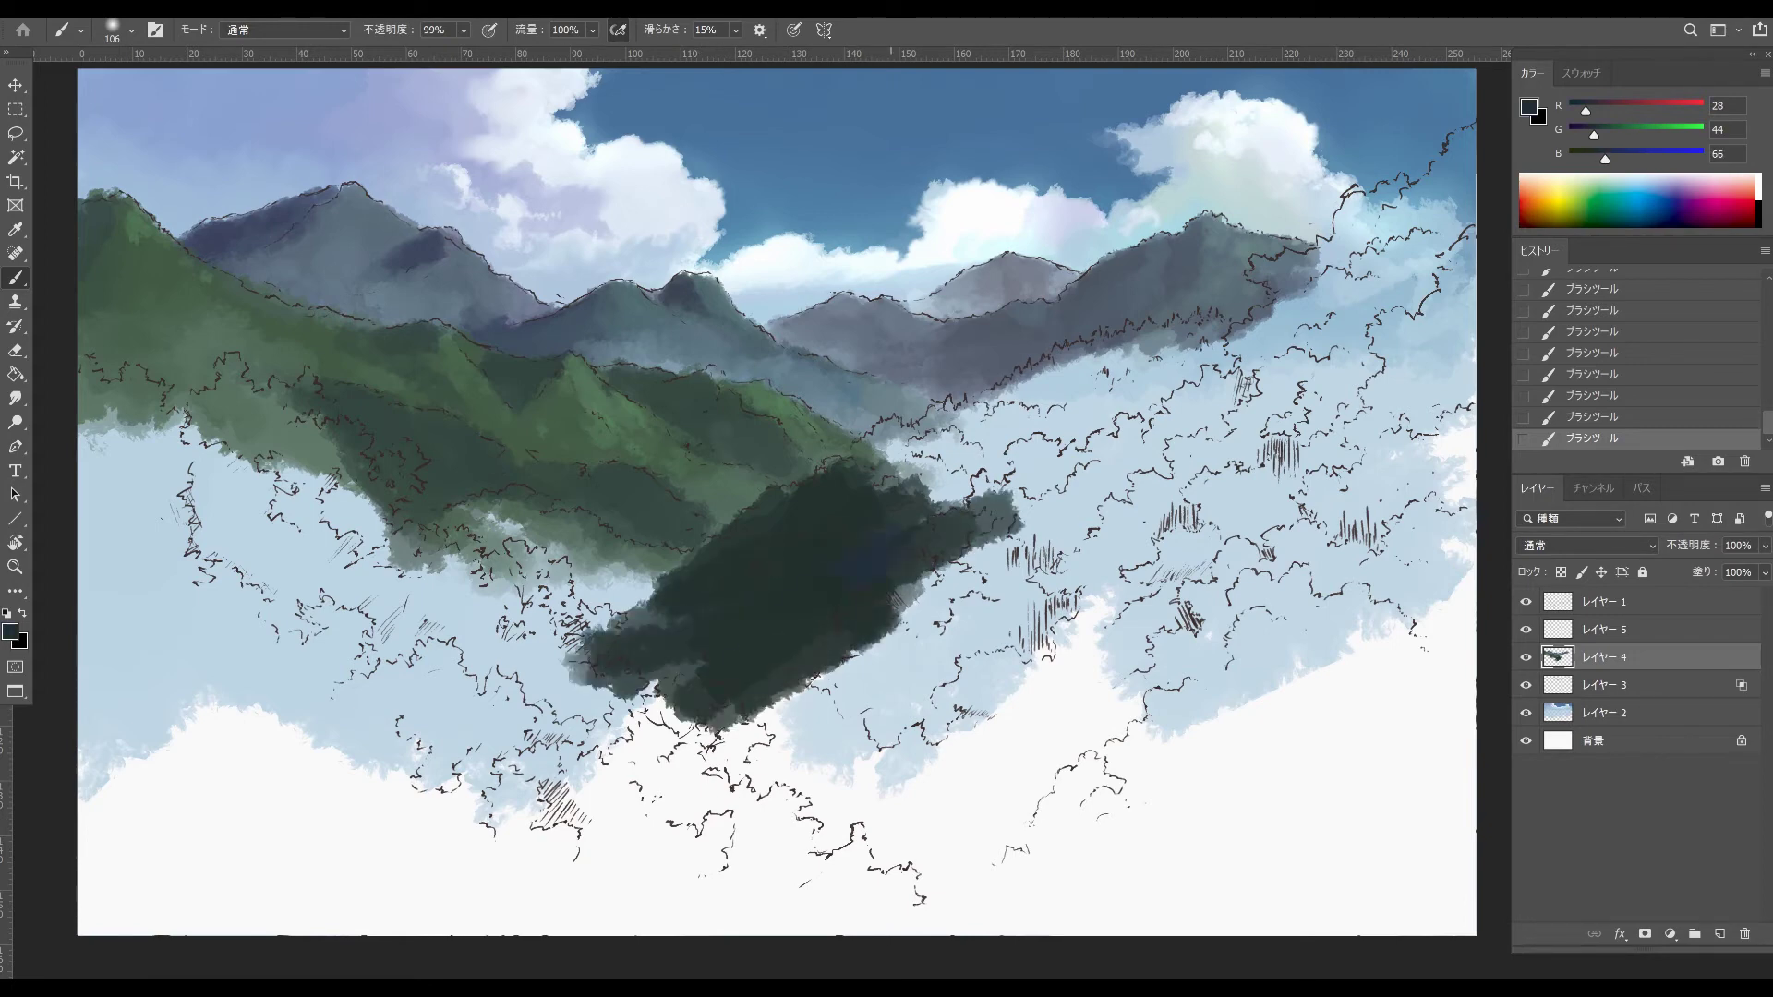
pyautogui.moveTo(891, 554)
pyautogui.mouseDown()
pyautogui.moveTo(698, 668)
pyautogui.moveTo(877, 485)
pyautogui.mouseUp()
pyautogui.keyDown('alt'); pyautogui.click(751, 574); pyautogui.keyUp('alt')
pyautogui.moveTo(900, 595)
pyautogui.mouseDown()
pyautogui.moveTo(956, 554)
pyautogui.moveTo(896, 482)
pyautogui.moveTo(1057, 475)
pyautogui.moveTo(967, 461)
pyautogui.mouseUp()
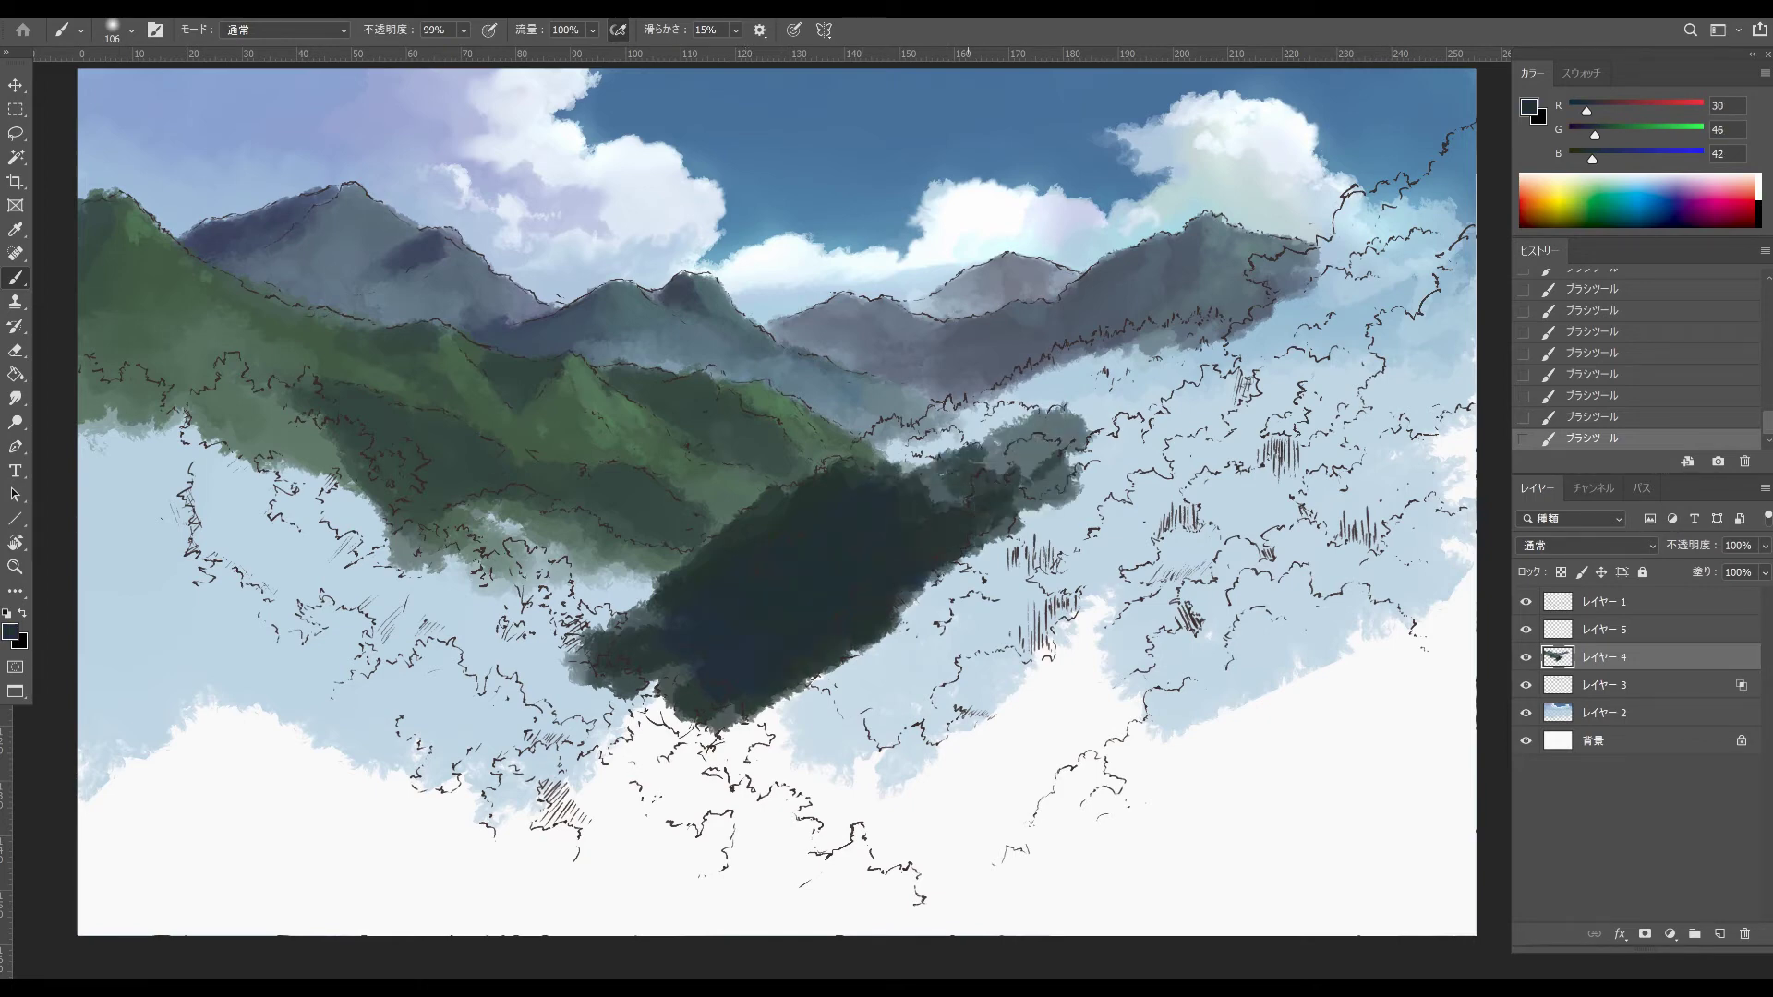
pyautogui.moveTo(1076, 453)
pyautogui.mouseDown()
pyautogui.moveTo(1039, 411)
pyautogui.moveTo(997, 420)
pyautogui.moveTo(1097, 371)
pyautogui.moveTo(985, 406)
pyautogui.moveTo(1081, 355)
pyautogui.moveTo(1051, 415)
pyautogui.moveTo(1112, 346)
pyautogui.moveTo(1098, 342)
pyautogui.moveTo(1217, 323)
pyautogui.moveTo(1071, 406)
pyautogui.moveTo(854, 462)
pyautogui.moveTo(896, 434)
pyautogui.moveTo(1053, 443)
pyautogui.moveTo(1021, 500)
pyautogui.moveTo(947, 448)
pyautogui.mouseUp()
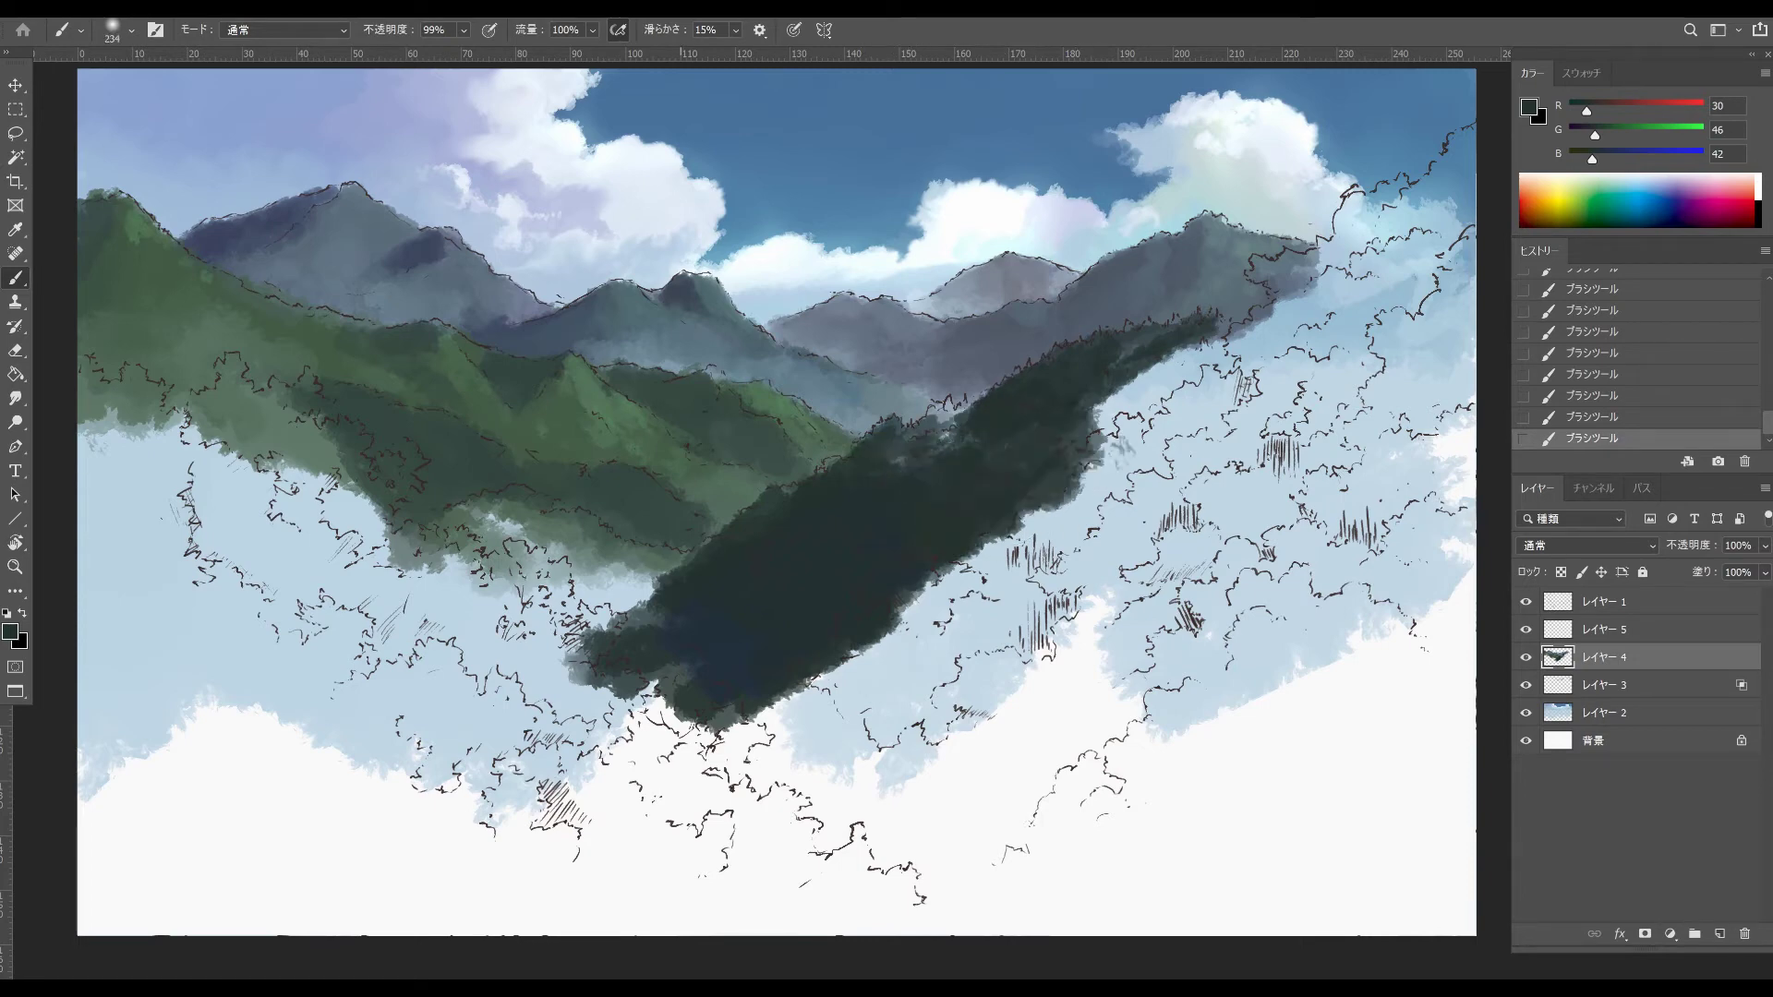
# - Extend the dark forest leftward across the valley and farther up the right-hand ridge, filling in its upper edges with sampled dark green
pyautogui.moveTo(660, 650)
pyautogui.mouseDown()
pyautogui.moveTo(531, 587)
pyautogui.moveTo(434, 573)
pyautogui.moveTo(493, 563)
pyautogui.moveTo(609, 627)
pyautogui.moveTo(803, 692)
pyautogui.mouseUp()
pyautogui.moveTo(577, 637)
pyautogui.mouseDown()
pyautogui.moveTo(411, 646)
pyautogui.moveTo(609, 674)
pyautogui.moveTo(807, 623)
pyautogui.mouseUp()
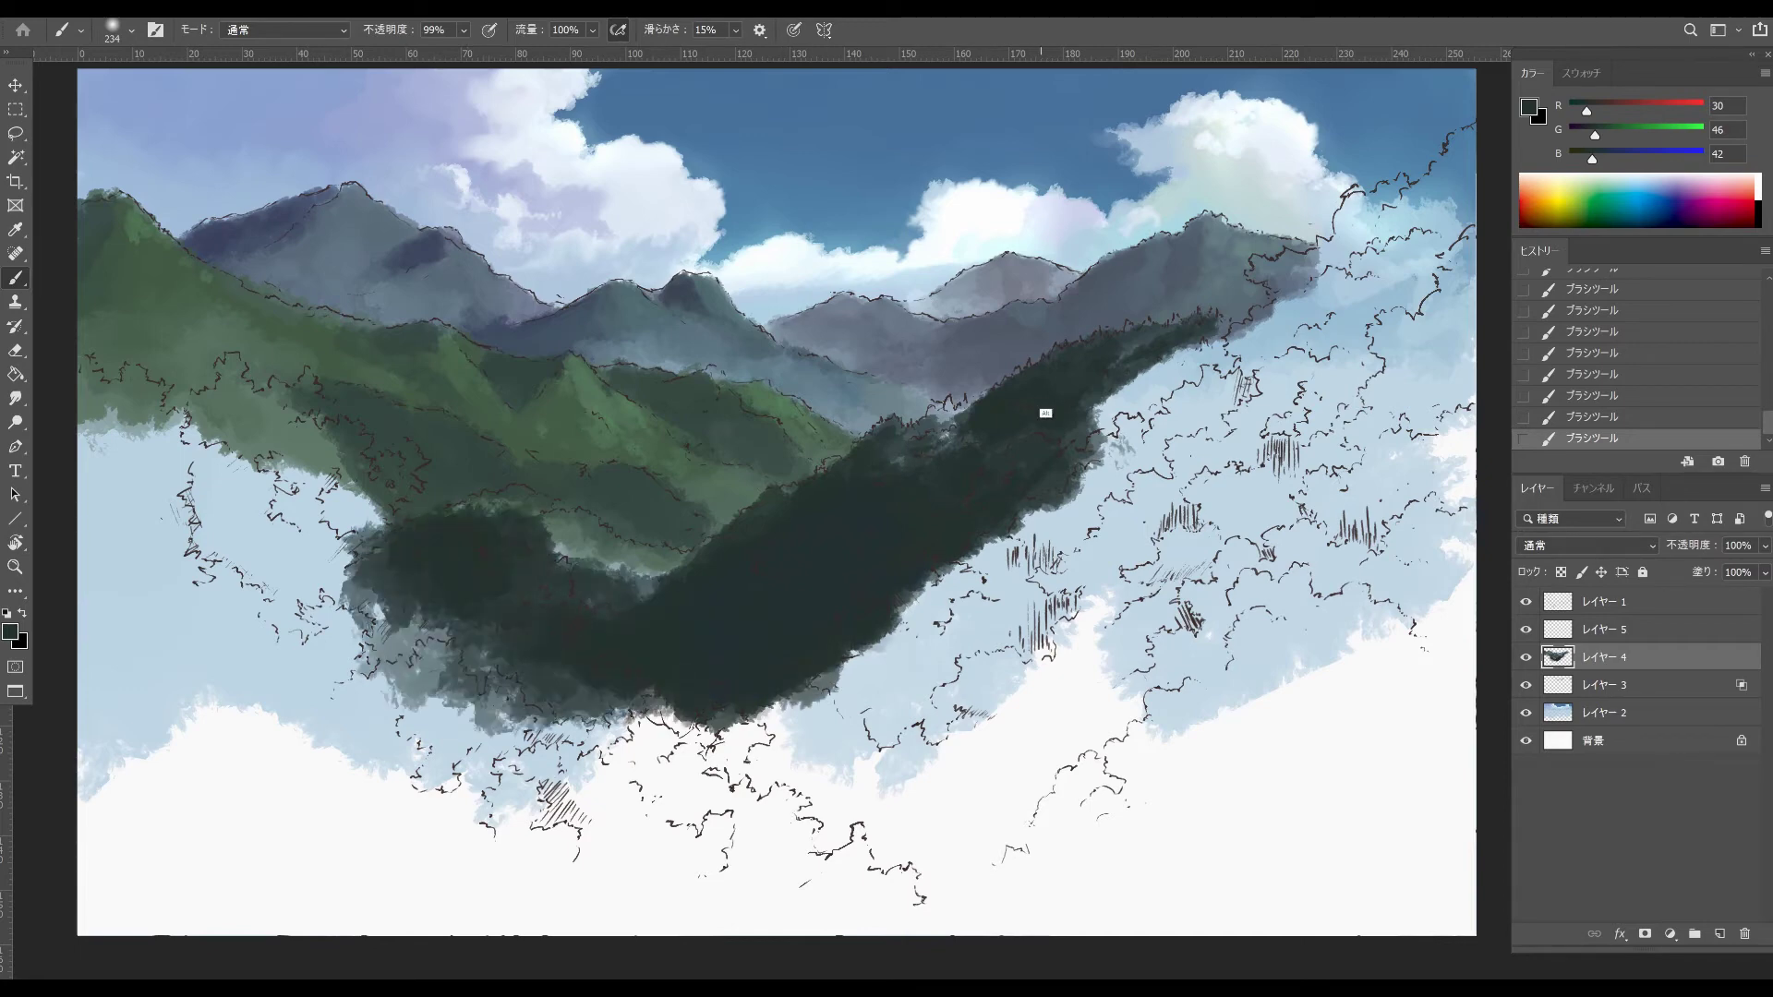
pyautogui.moveTo(1034, 370); pyautogui.dragTo(979, 401)
pyautogui.keyDown('alt'); pyautogui.click(1017, 463); pyautogui.keyUp('alt')
pyautogui.moveTo(1048, 517)
pyautogui.mouseDown()
pyautogui.moveTo(1131, 434)
pyautogui.moveTo(1278, 361)
pyautogui.mouseUp()
pyautogui.moveTo(1118, 430)
pyautogui.mouseDown()
pyautogui.moveTo(1233, 379)
pyautogui.moveTo(1215, 355)
pyautogui.mouseUp()
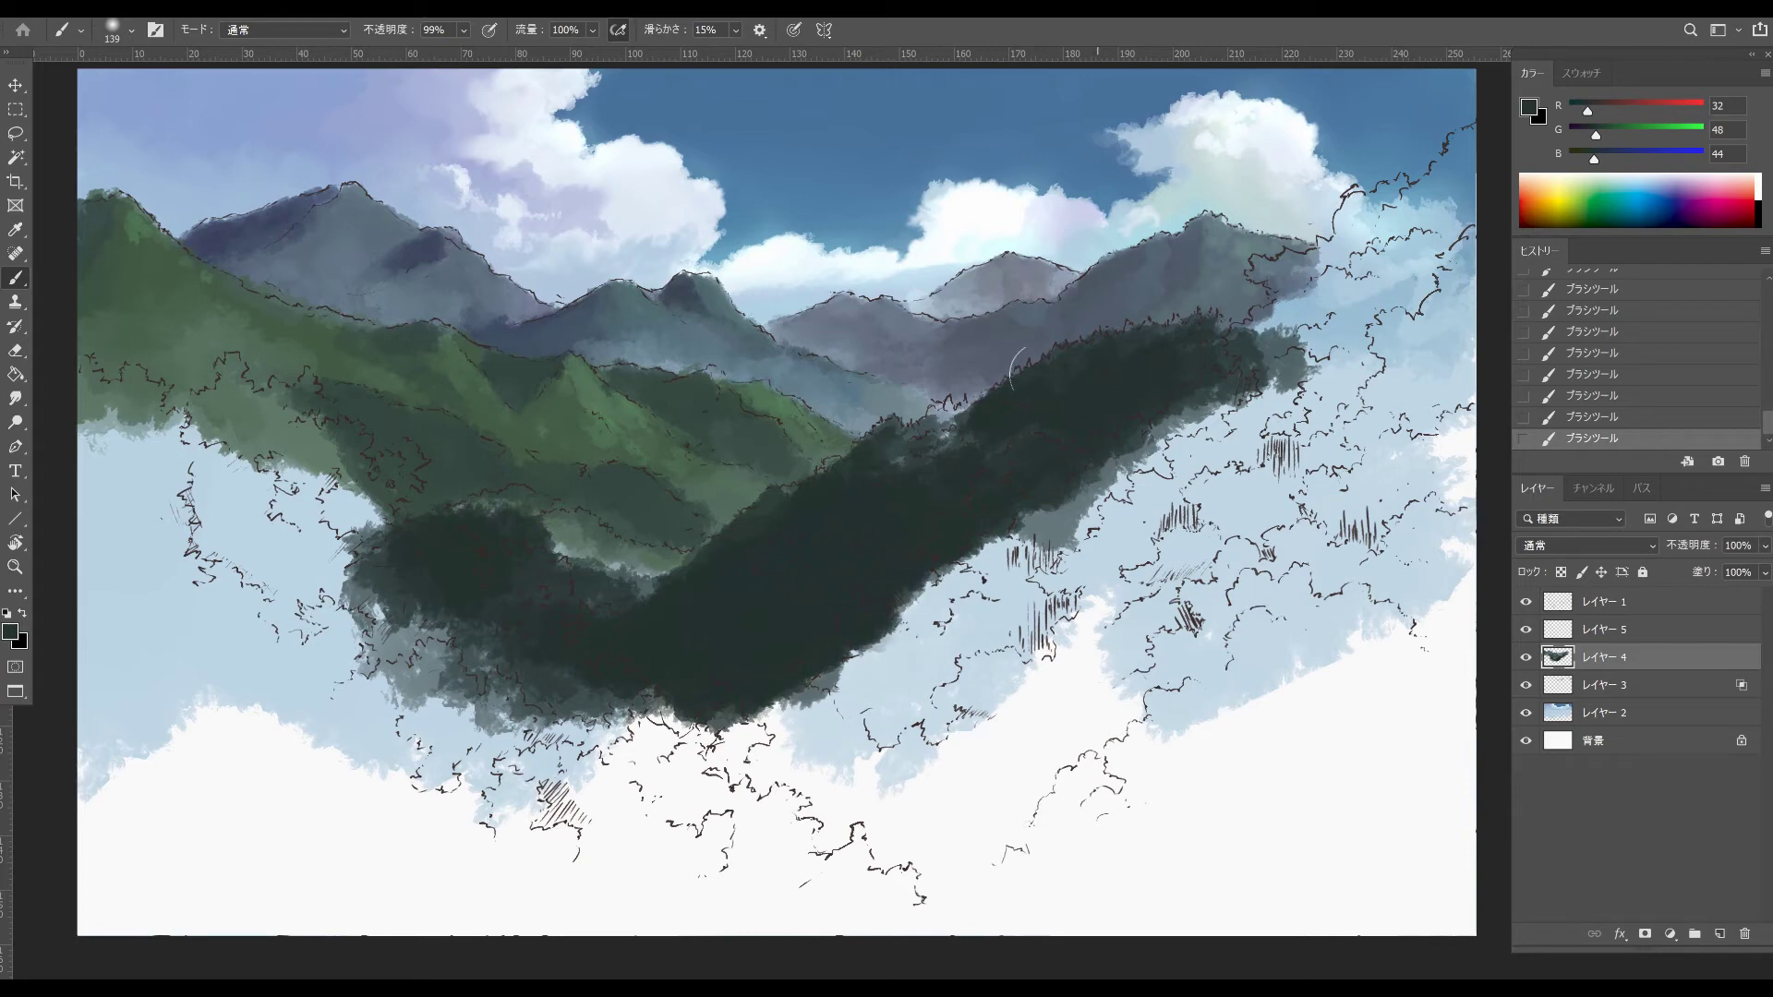
pyautogui.moveTo(890, 481)
pyautogui.mouseDown()
pyautogui.moveTo(867, 484)
pyautogui.moveTo(955, 413)
pyautogui.mouseUp()
pyautogui.moveTo(667, 583); pyautogui.dragTo(556, 533)
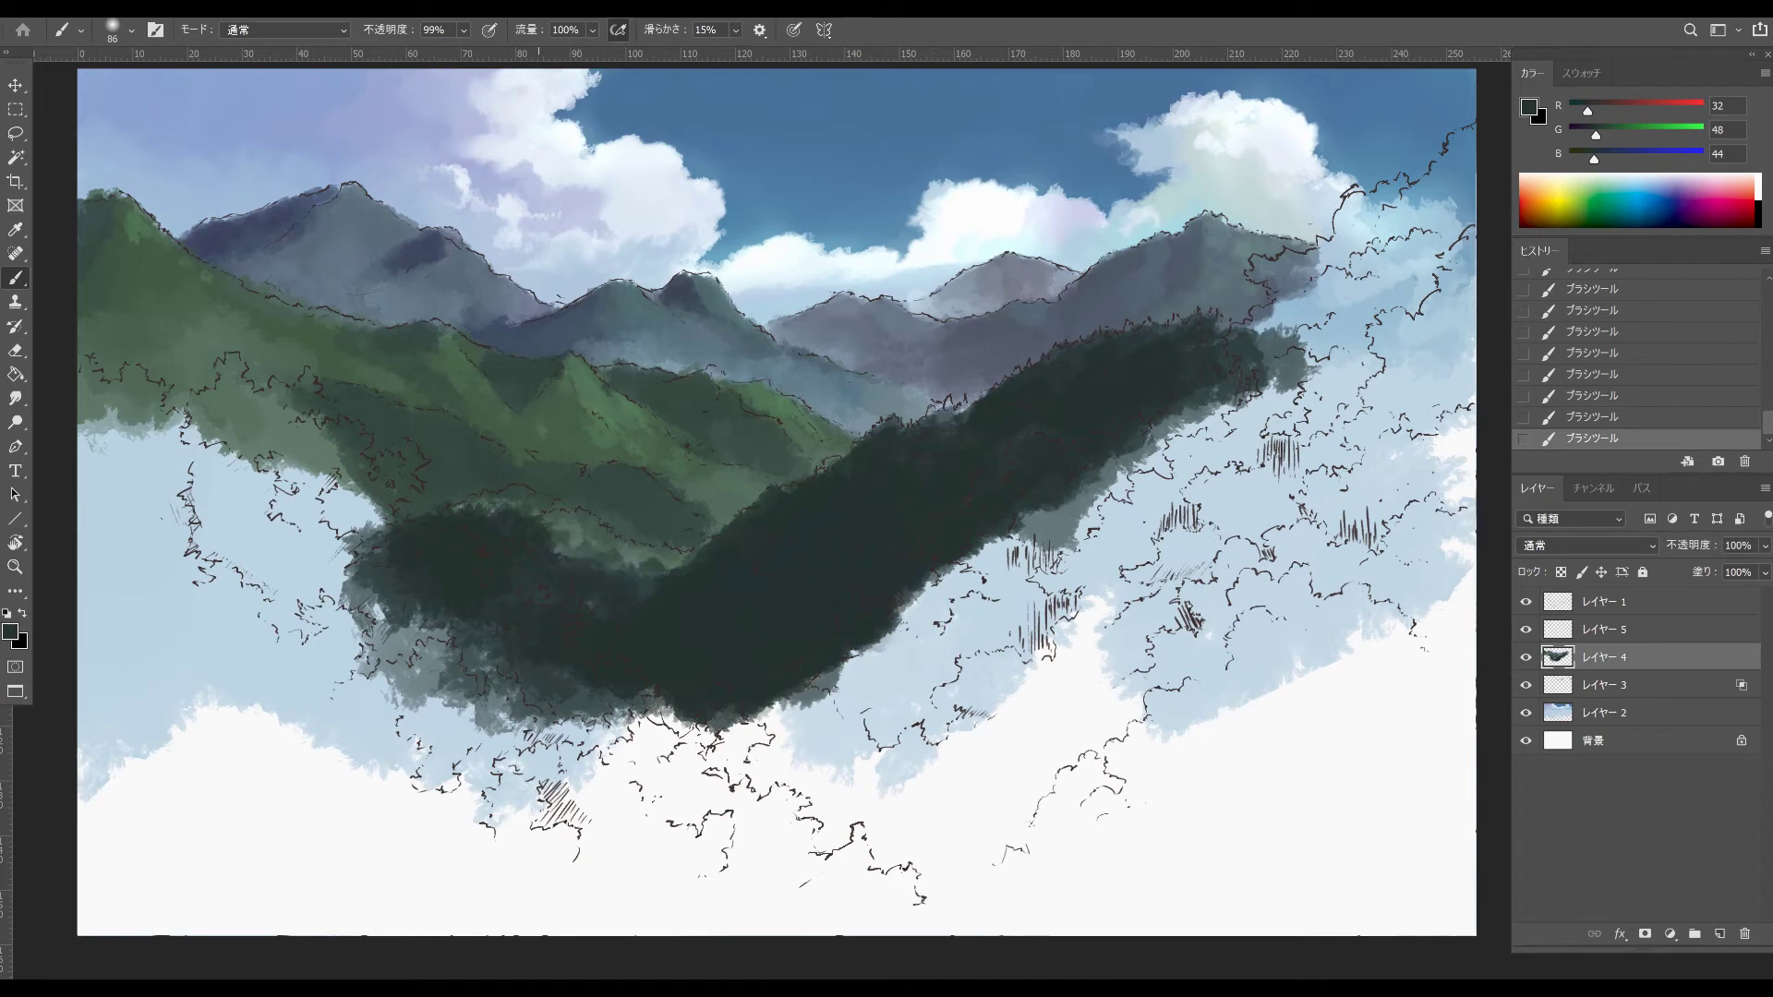
# - Set the foreground colour to muted green #4f7e66 and paint a light slope along the valley's dark forest edge
pyautogui.keyDown('alt'); pyautogui.click(575, 565); pyautogui.keyUp('alt')
pyautogui.click(11, 631)
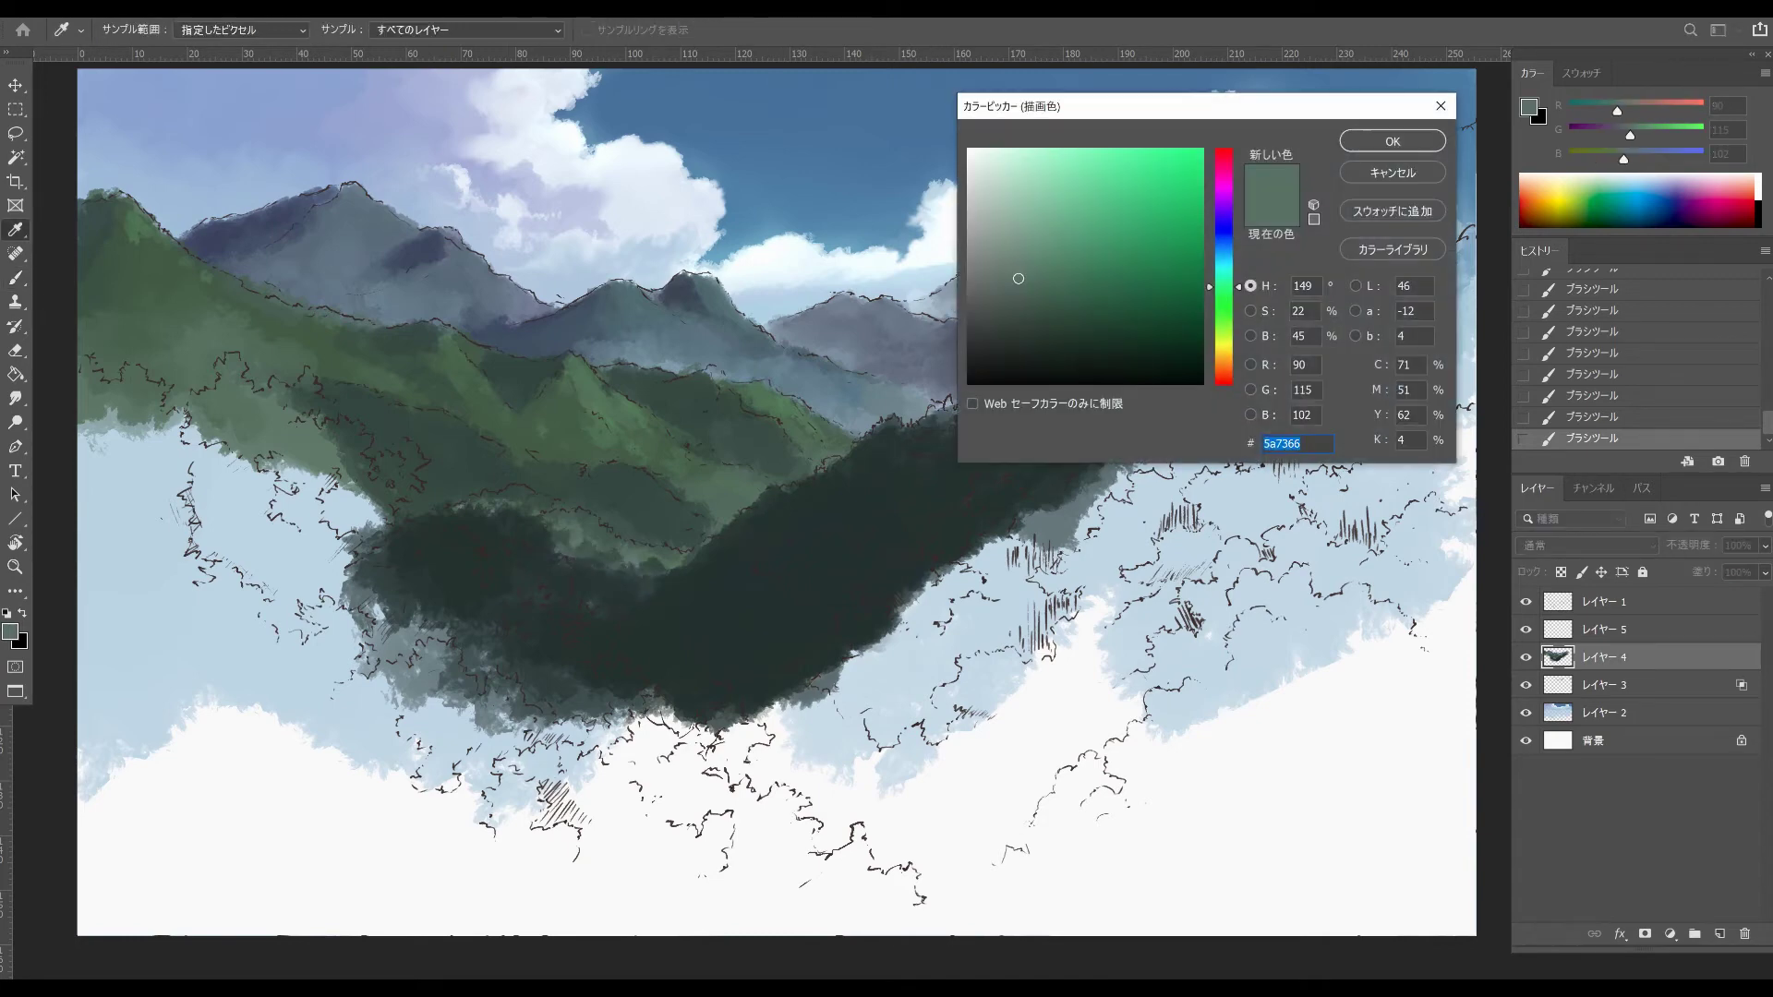
pyautogui.write('4f7e66')
pyautogui.press('Return')
pyautogui.moveTo(554, 531)
pyautogui.mouseDown()
pyautogui.moveTo(581, 561)
pyautogui.moveTo(505, 506)
pyautogui.moveTo(476, 526)
pyautogui.mouseUp()
pyautogui.moveTo(582, 573); pyautogui.dragTo(678, 558)
# - Repaint the light valley slope in yellower green #557a52 and shape its lower edge with sampled dark green
pyautogui.click(10, 631)
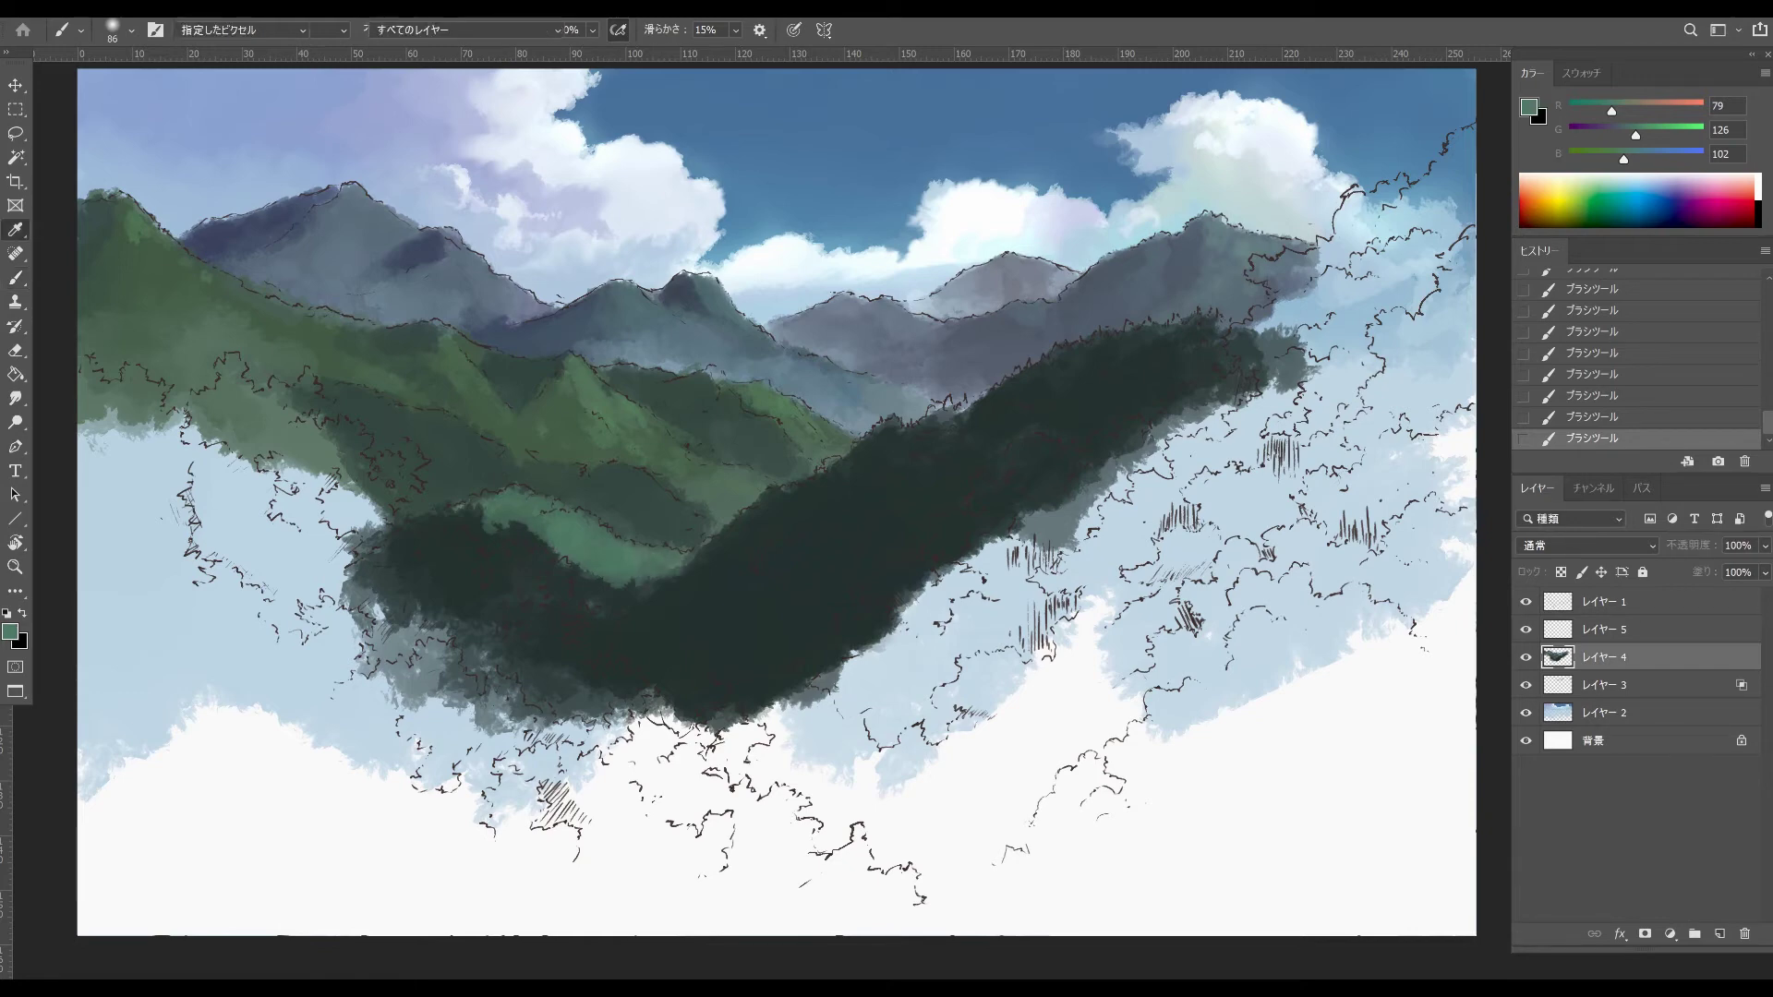
pyautogui.moveTo(1044, 264)
pyautogui.mouseDown()
pyautogui.moveTo(1038, 238)
pyautogui.moveTo(1057, 273)
pyautogui.mouseUp()
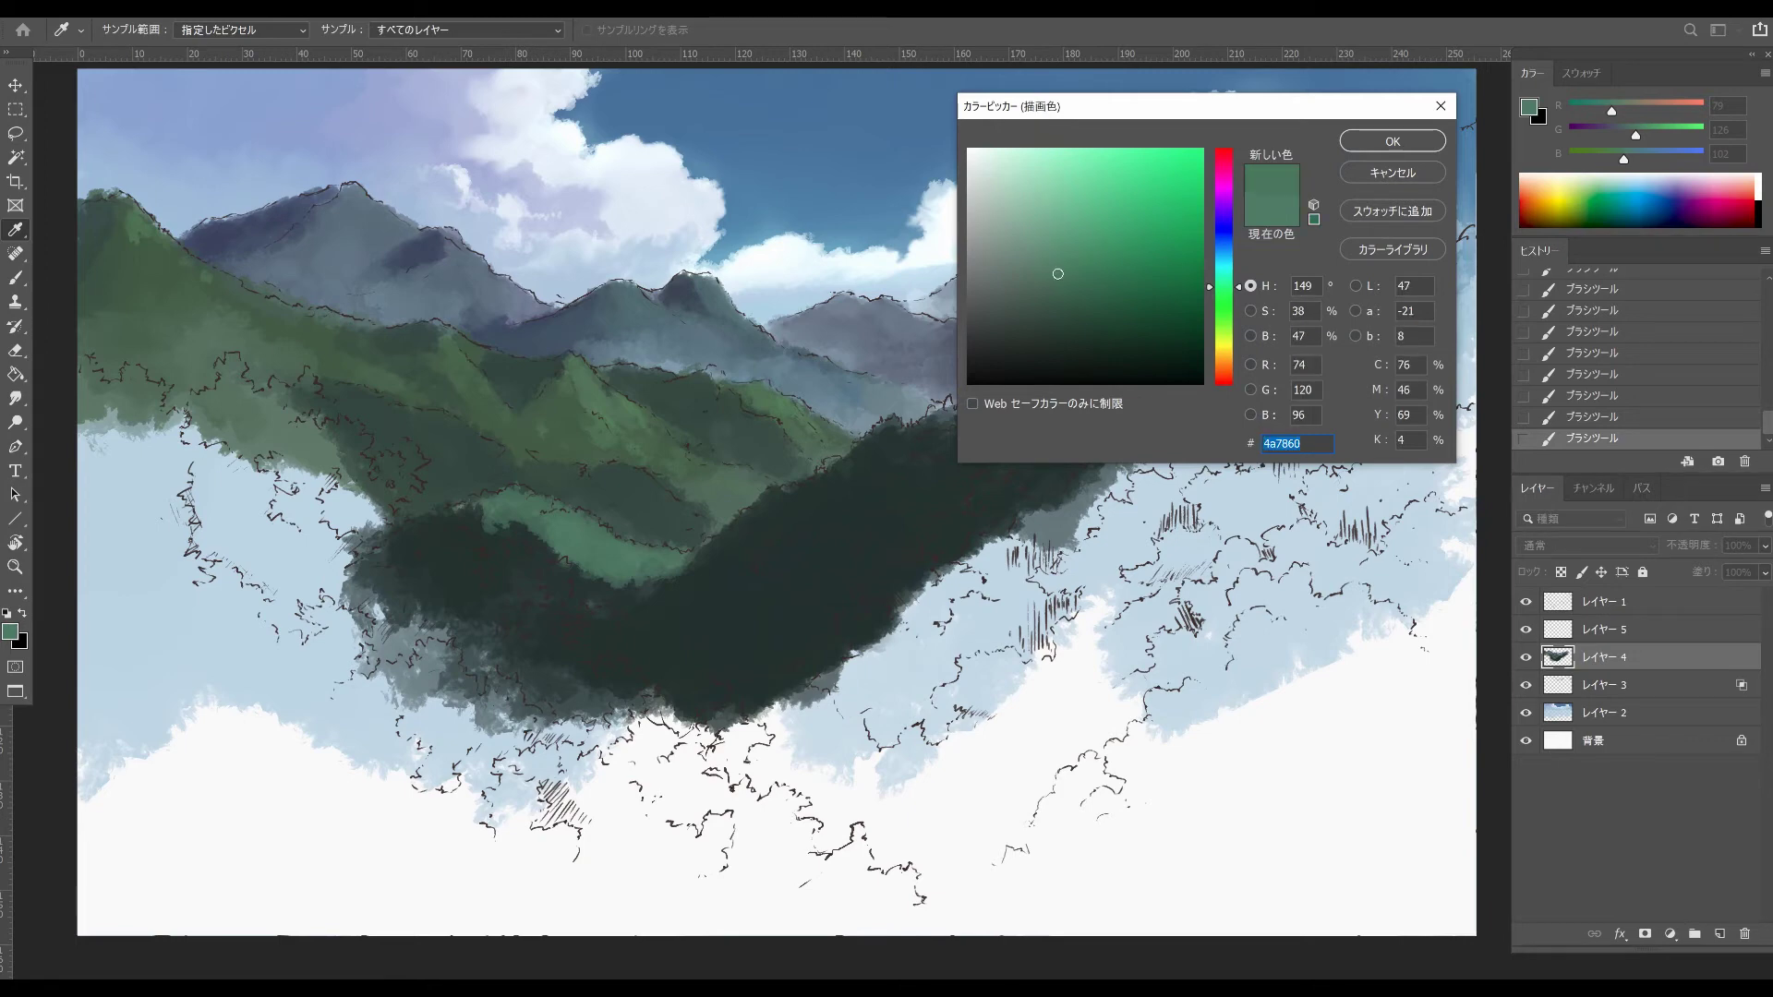
pyautogui.write('557a52')
pyautogui.press('Return')
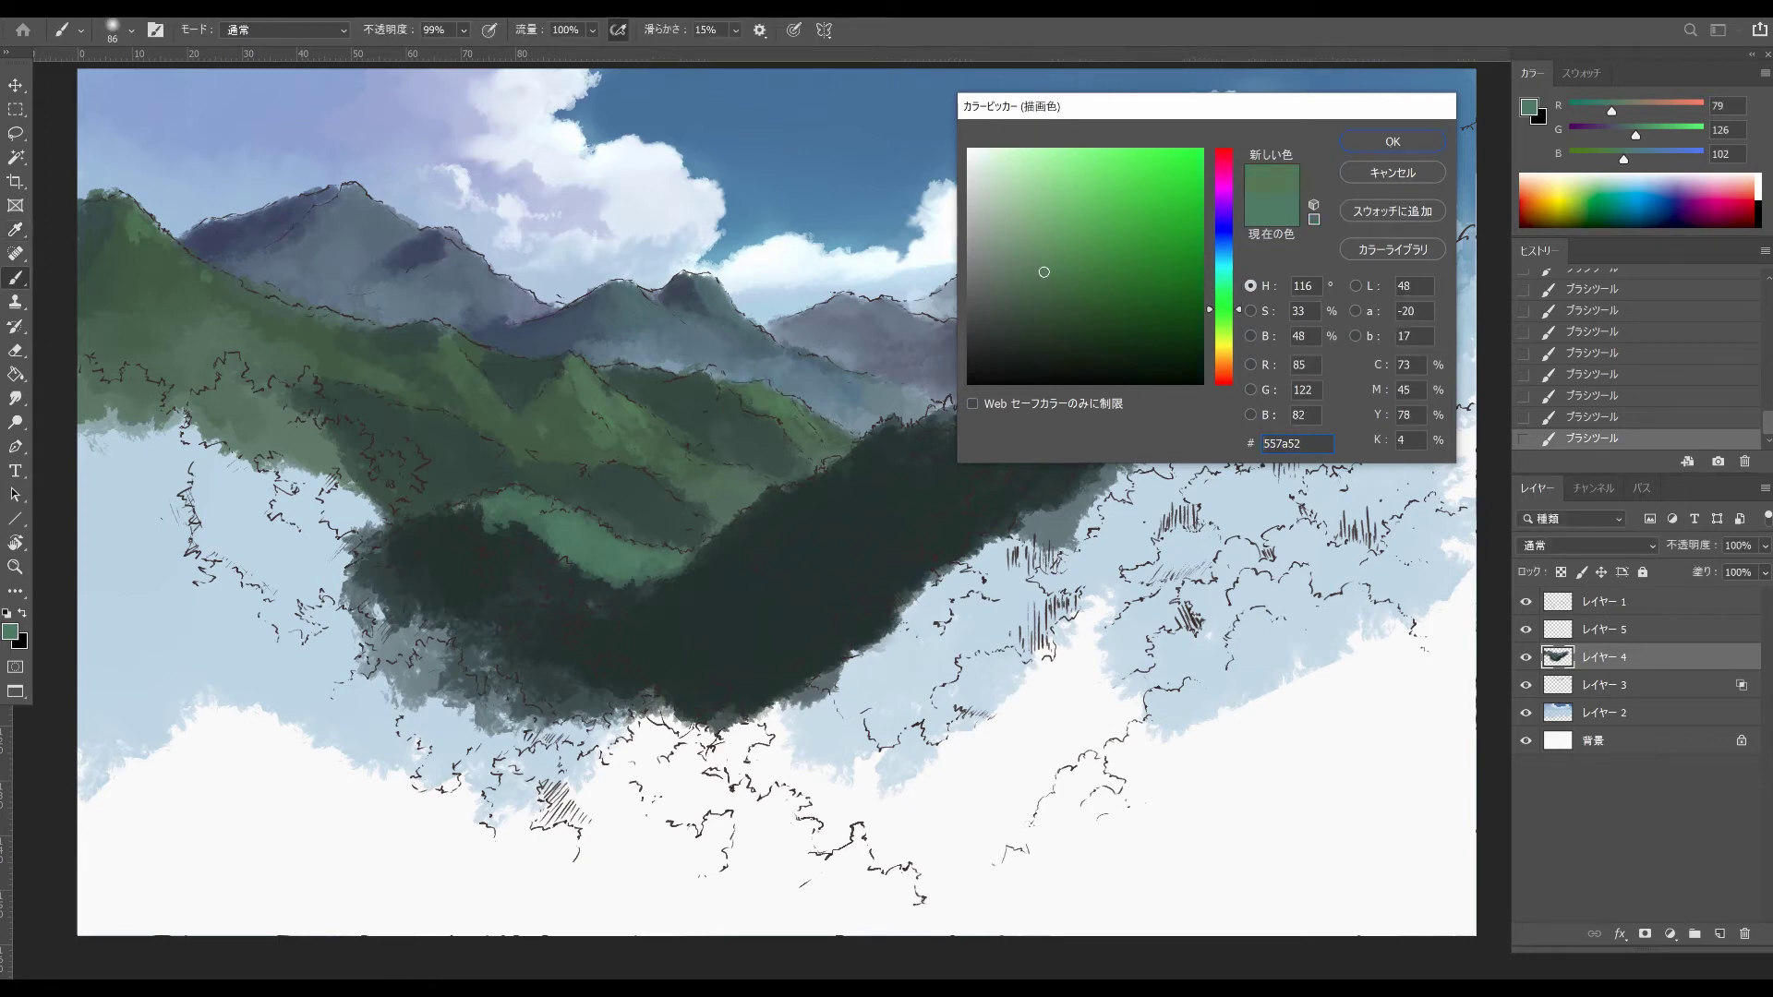
pyautogui.moveTo(674, 574)
pyautogui.mouseDown()
pyautogui.moveTo(629, 588)
pyautogui.moveTo(493, 507)
pyautogui.moveTo(462, 512)
pyautogui.mouseUp()
pyautogui.keyDown('alt'); pyautogui.click(474, 562); pyautogui.keyUp('alt')
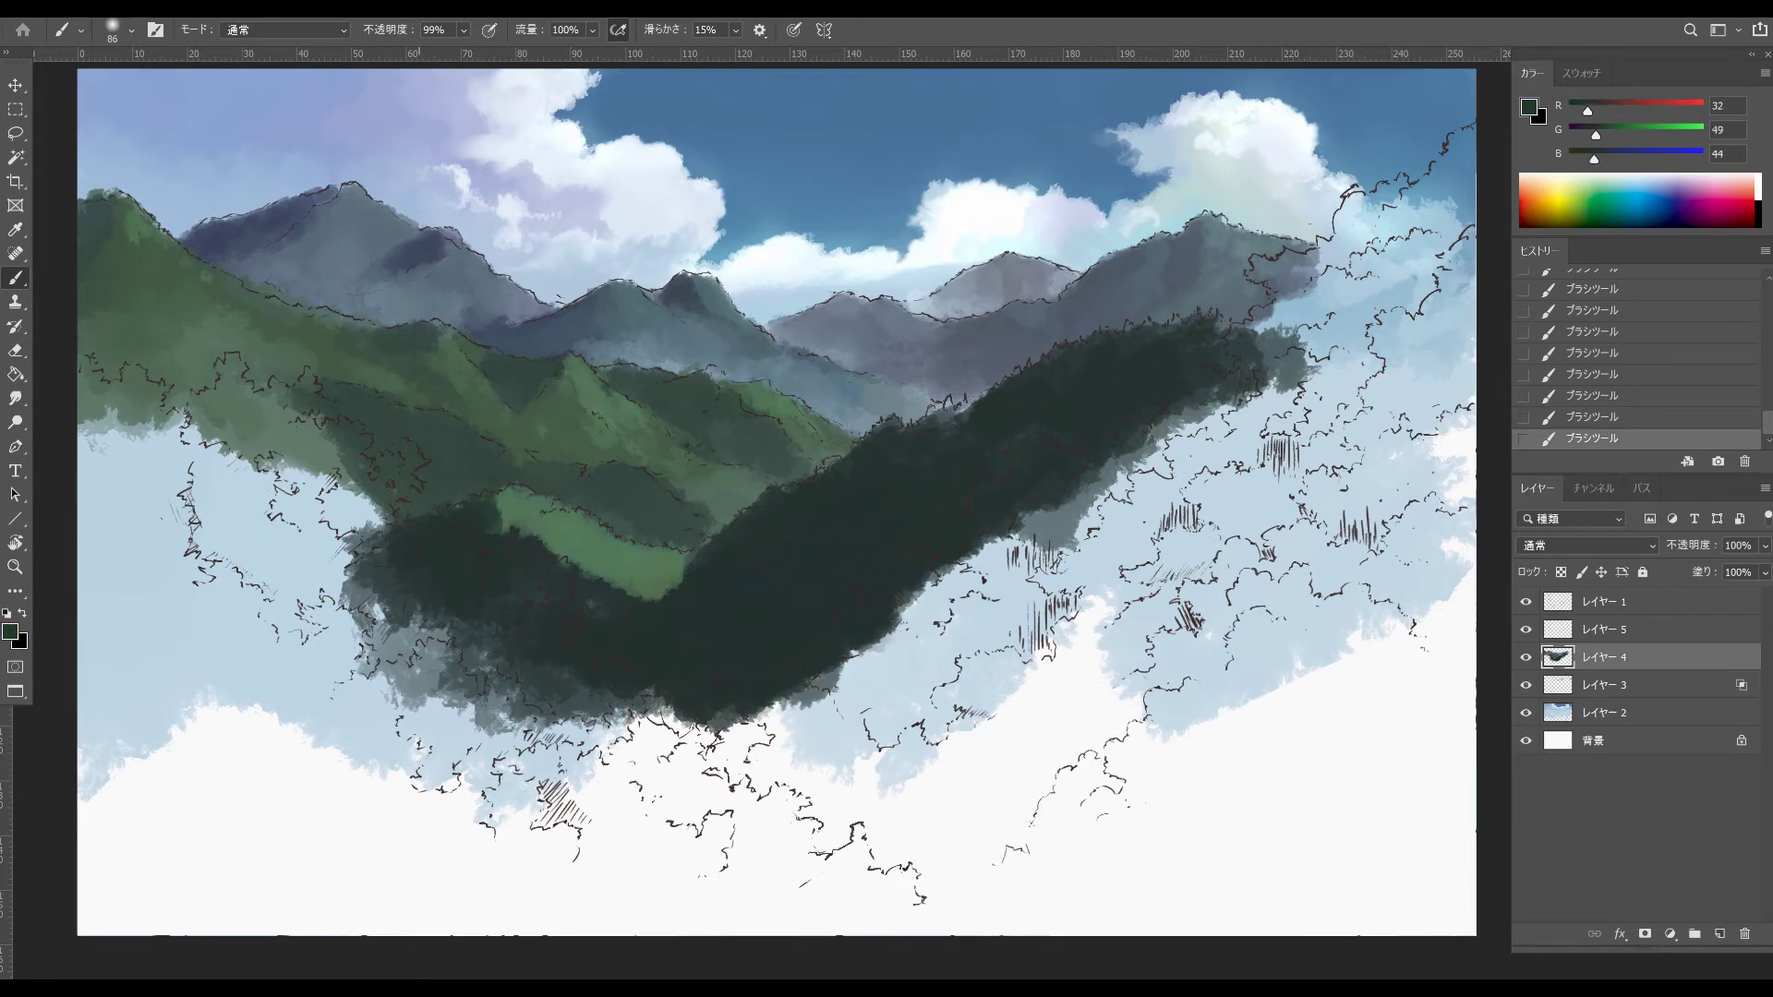
pyautogui.moveTo(557, 561)
pyautogui.mouseDown()
pyautogui.moveTo(676, 578)
pyautogui.moveTo(703, 548)
pyautogui.moveTo(640, 594)
pyautogui.mouseUp()
# - Sample the light slope's green and brush sunlit foliage patches onto the lower part of the right-hand forest ridge
pyautogui.keyDown('alt'); pyautogui.click(658, 554); pyautogui.keyUp('alt')
pyautogui.moveTo(768, 528); pyautogui.dragTo(847, 489)
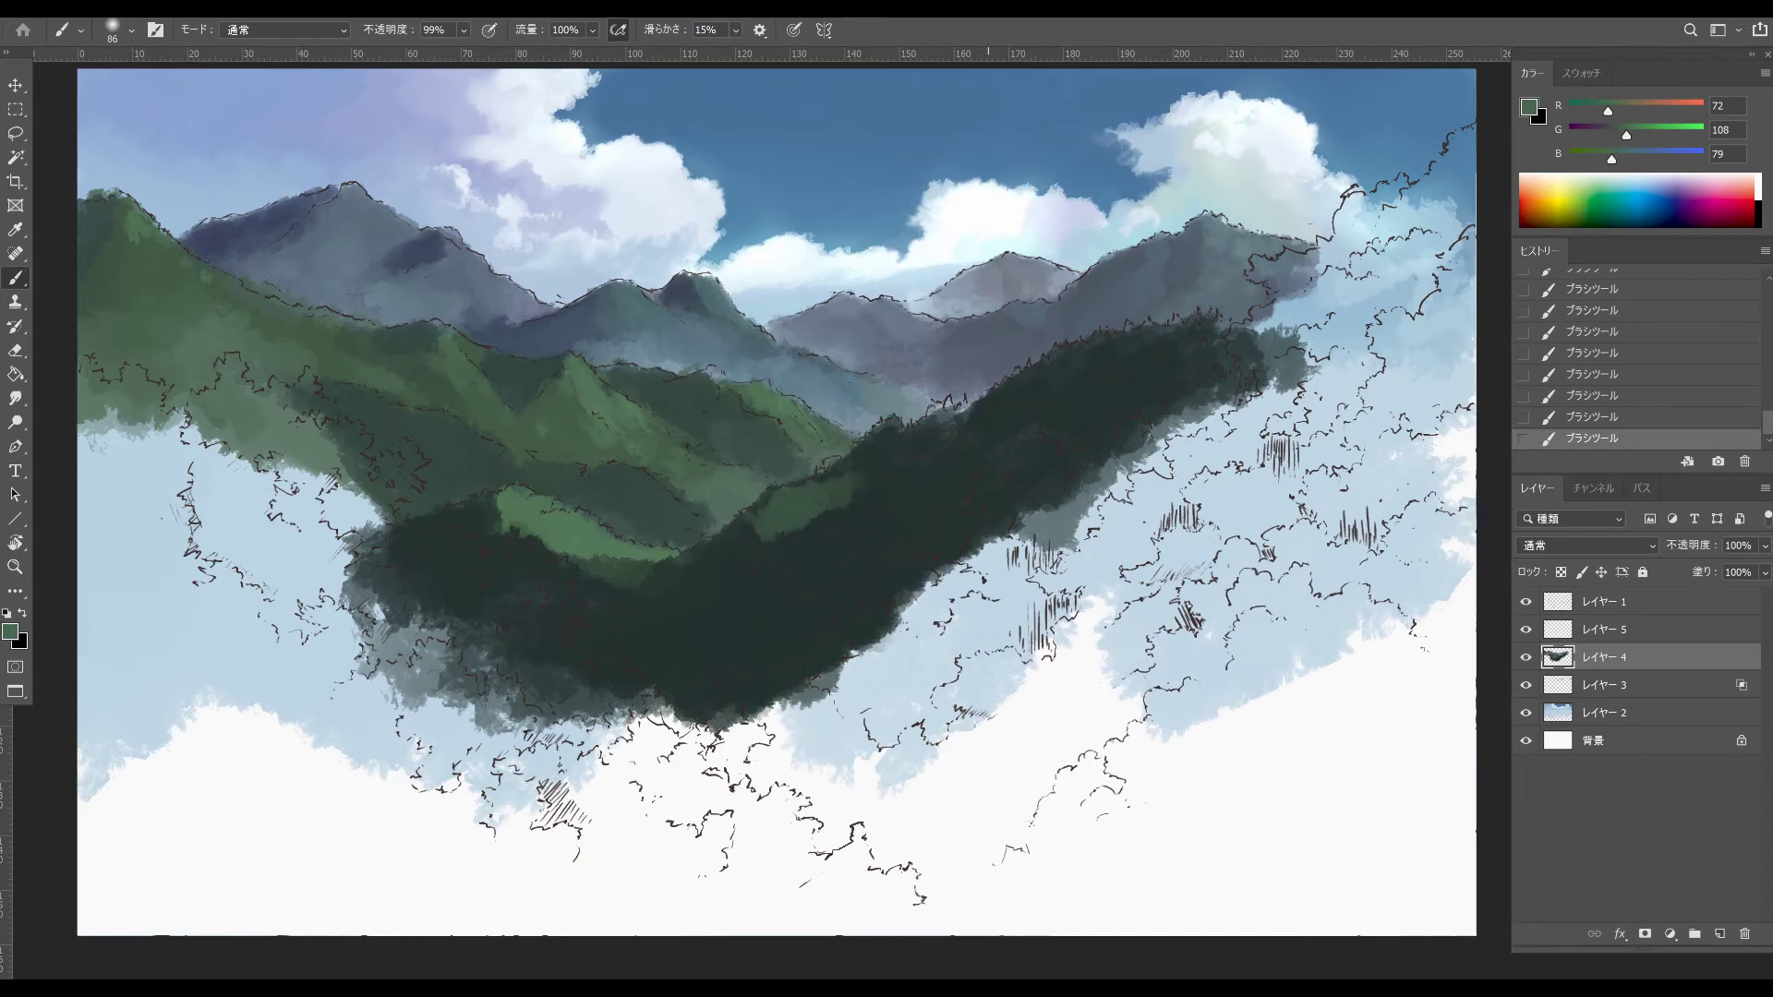
pyautogui.moveTo(951, 443)
pyautogui.mouseDown()
pyautogui.moveTo(890, 452)
pyautogui.moveTo(978, 448)
pyautogui.moveTo(969, 489)
pyautogui.moveTo(826, 472)
pyautogui.moveTo(902, 531)
pyautogui.moveTo(796, 527)
pyautogui.moveTo(849, 520)
pyautogui.mouseUp()
pyautogui.click(809, 594)
pyautogui.moveTo(757, 565); pyautogui.dragTo(746, 600)
pyautogui.moveTo(768, 531)
pyautogui.mouseDown()
pyautogui.moveTo(725, 605)
pyautogui.moveTo(734, 571)
pyautogui.moveTo(812, 602)
pyautogui.mouseUp()
# - Extend the green foliage patches up the middle of the right-hand ridge, breaking them up with sampled dark green
pyautogui.keyDown('alt'); pyautogui.click(704, 638); pyautogui.keyUp('alt')
pyautogui.keyDown('alt'); pyautogui.click(730, 637); pyautogui.keyUp('alt')
pyautogui.moveTo(1043, 439)
pyautogui.mouseDown()
pyautogui.moveTo(1022, 442)
pyautogui.moveTo(1051, 403)
pyautogui.moveTo(1008, 411)
pyautogui.moveTo(997, 436)
pyautogui.moveTo(1121, 425)
pyautogui.mouseUp()
pyautogui.keyDown('alt'); pyautogui.click(974, 481); pyautogui.keyUp('alt')
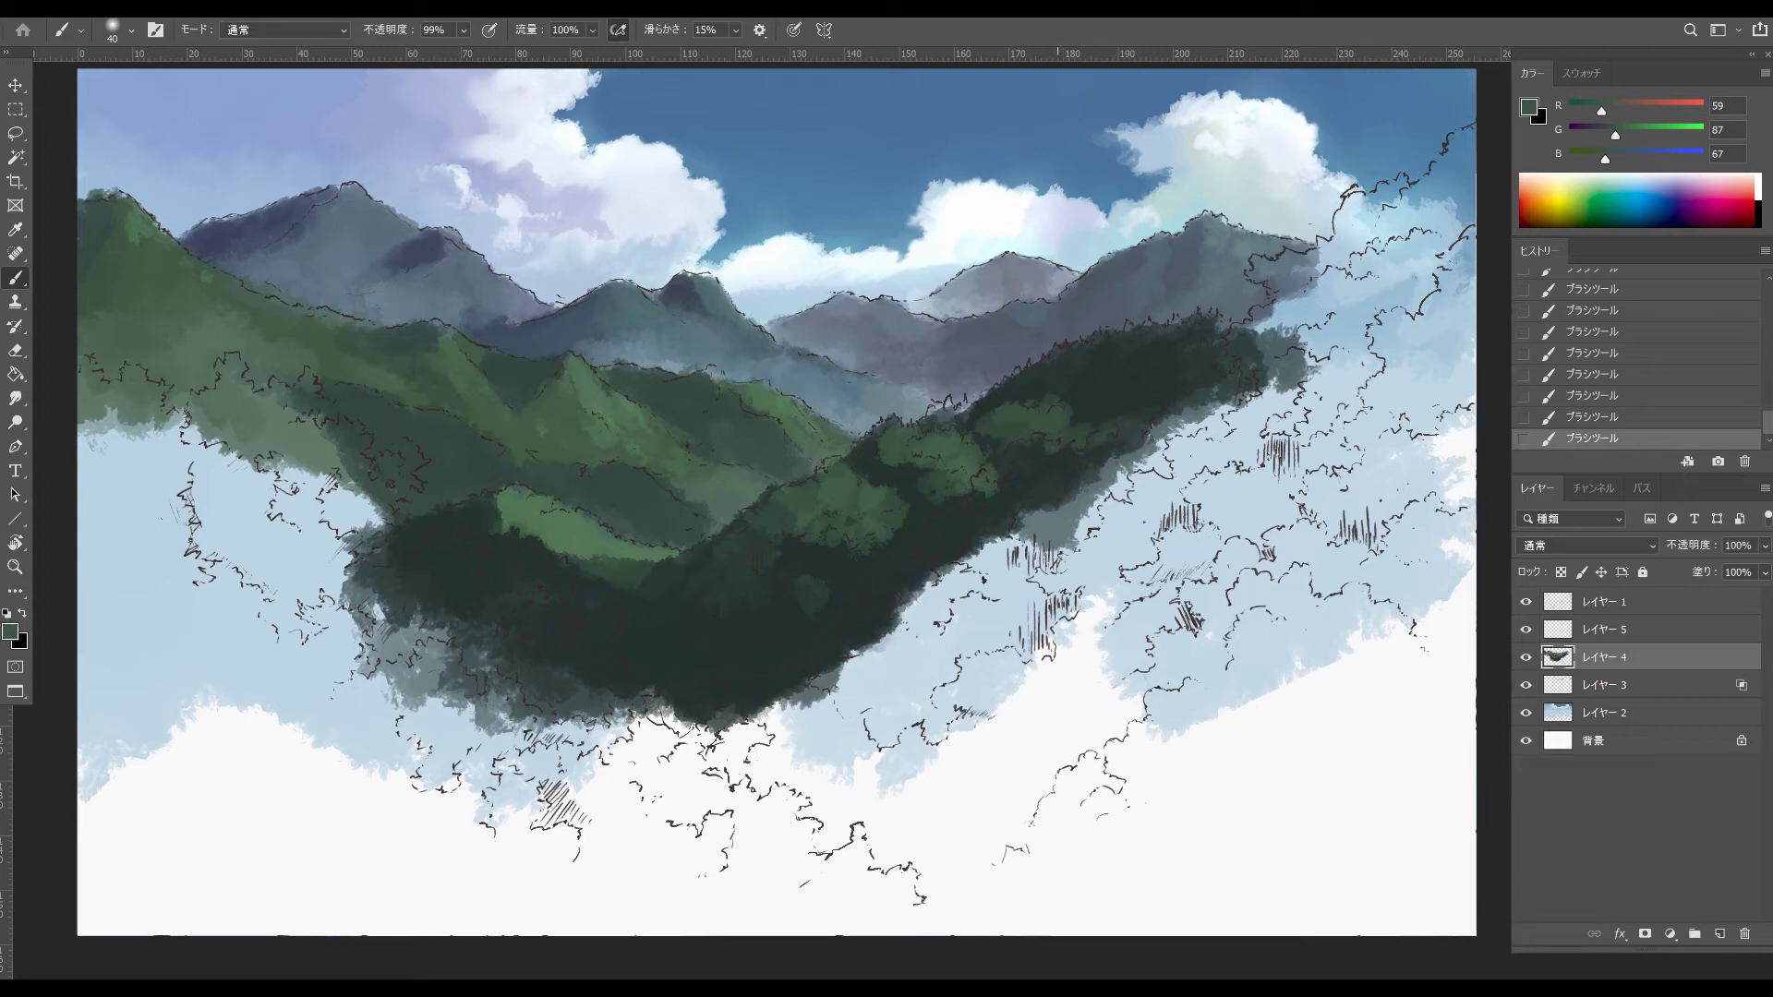
pyautogui.keyDown('alt'); pyautogui.click(989, 467); pyautogui.keyUp('alt')
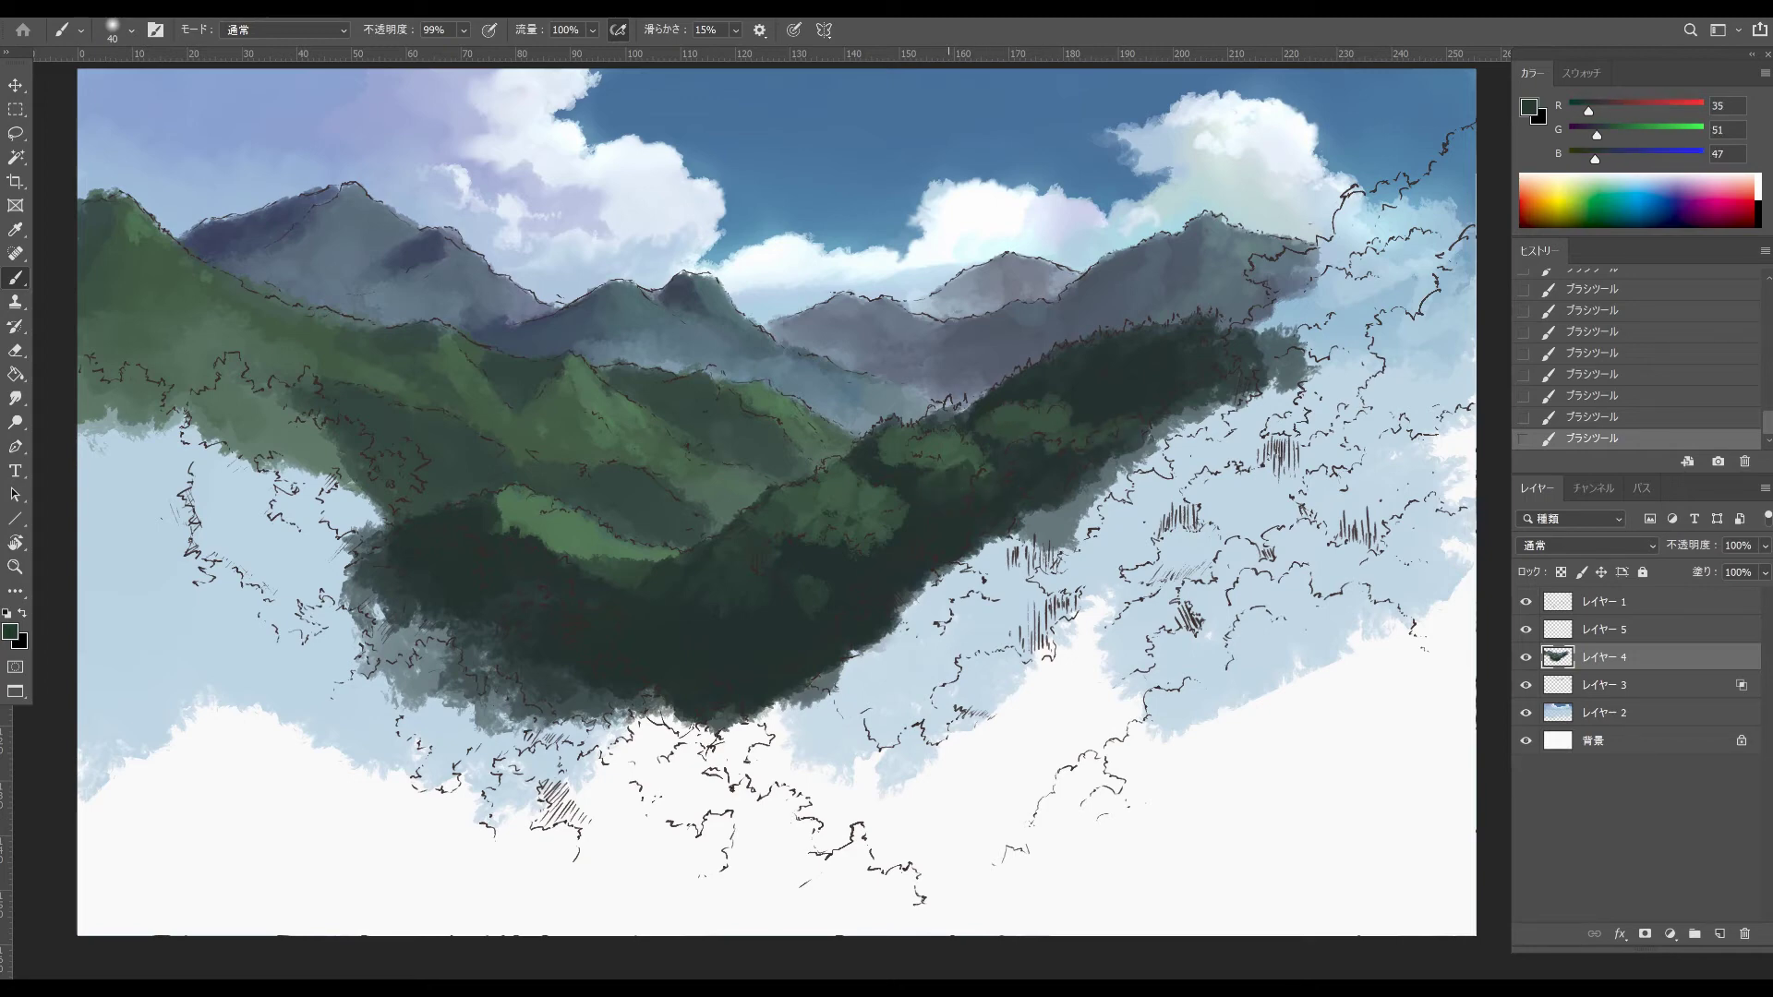
pyautogui.moveTo(932, 451); pyautogui.dragTo(940, 464)
# - Set the foreground colour to mid green (RGB 61, 94, 60) and paint a foliage patch near the right-hand ridge's summit
pyautogui.click(10, 631)
pyautogui.click(1050, 320)
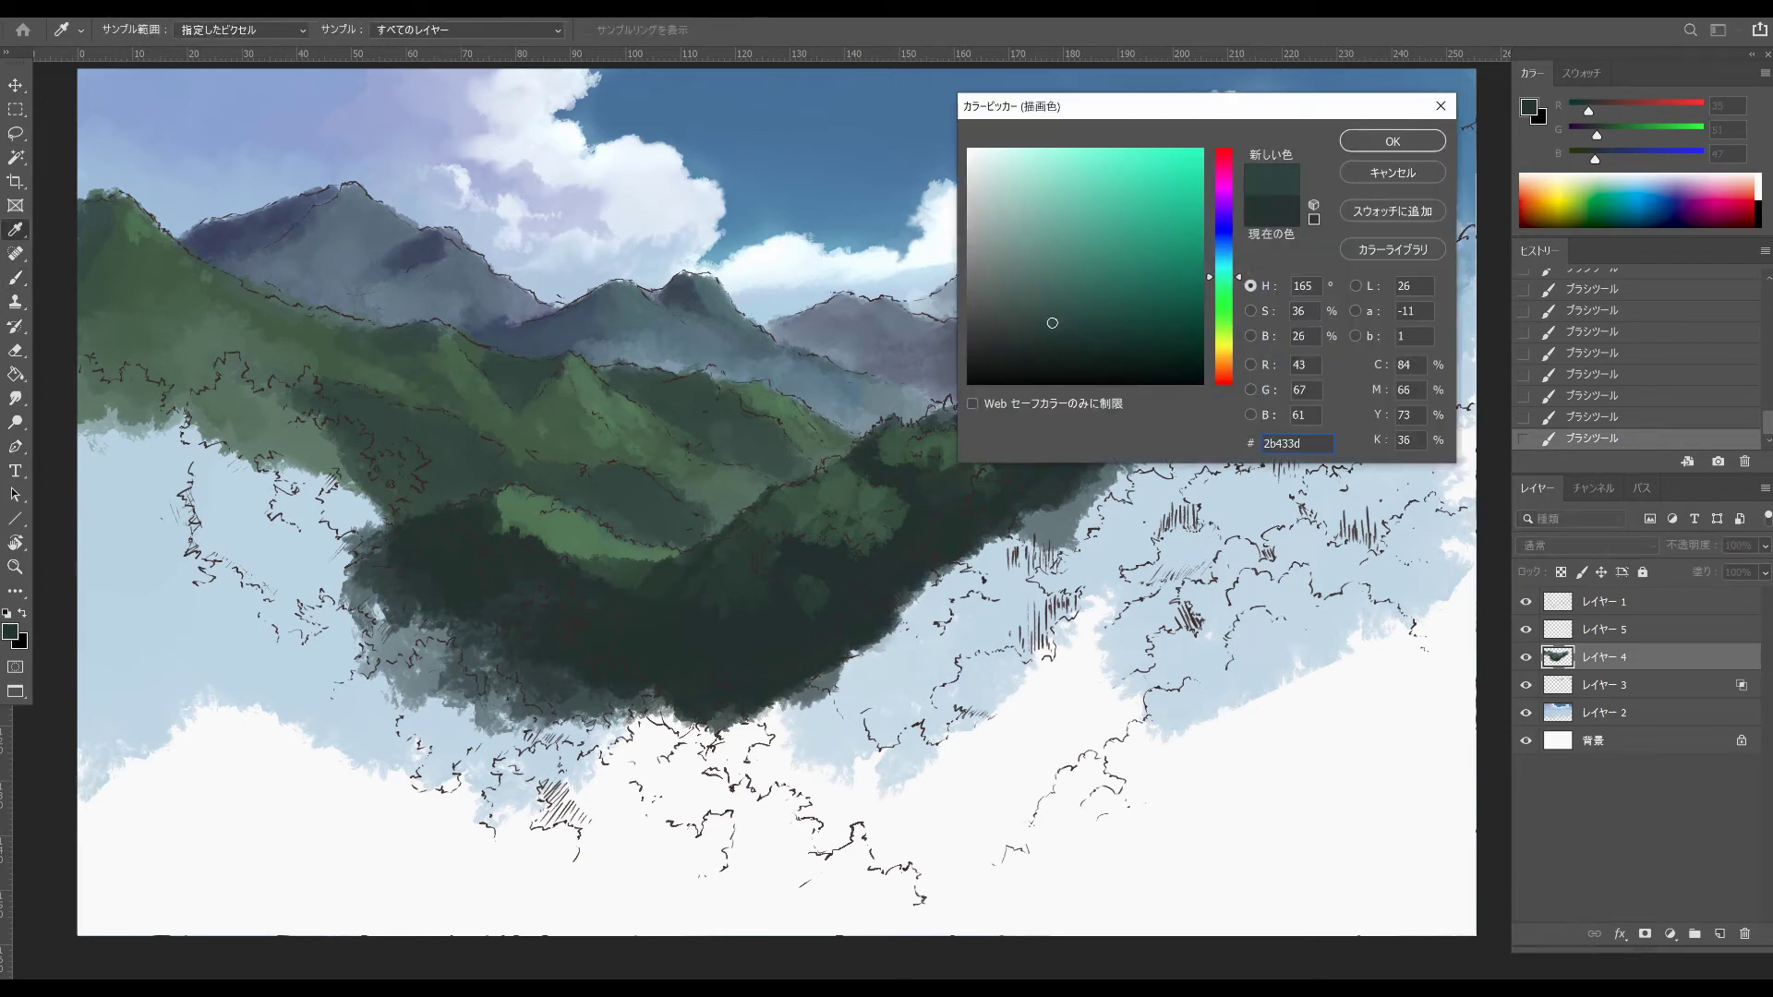
pyautogui.moveTo(1051, 323); pyautogui.dragTo(1053, 297)
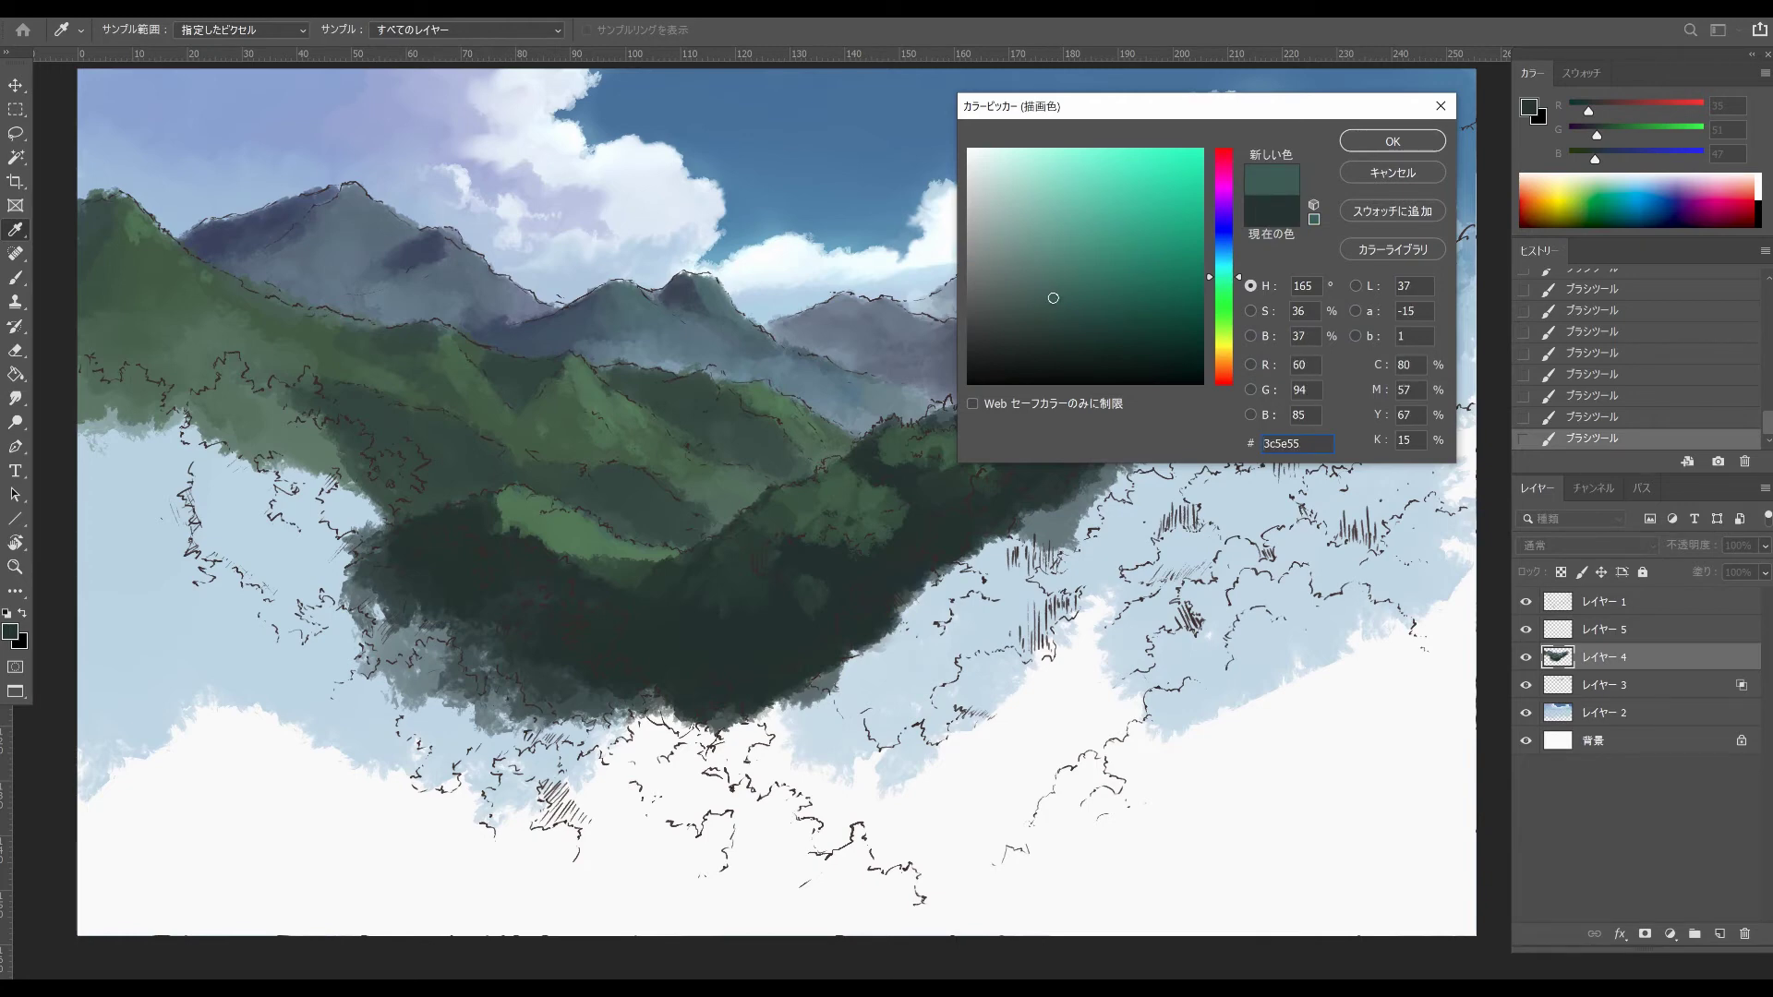
pyautogui.click(1392, 141)
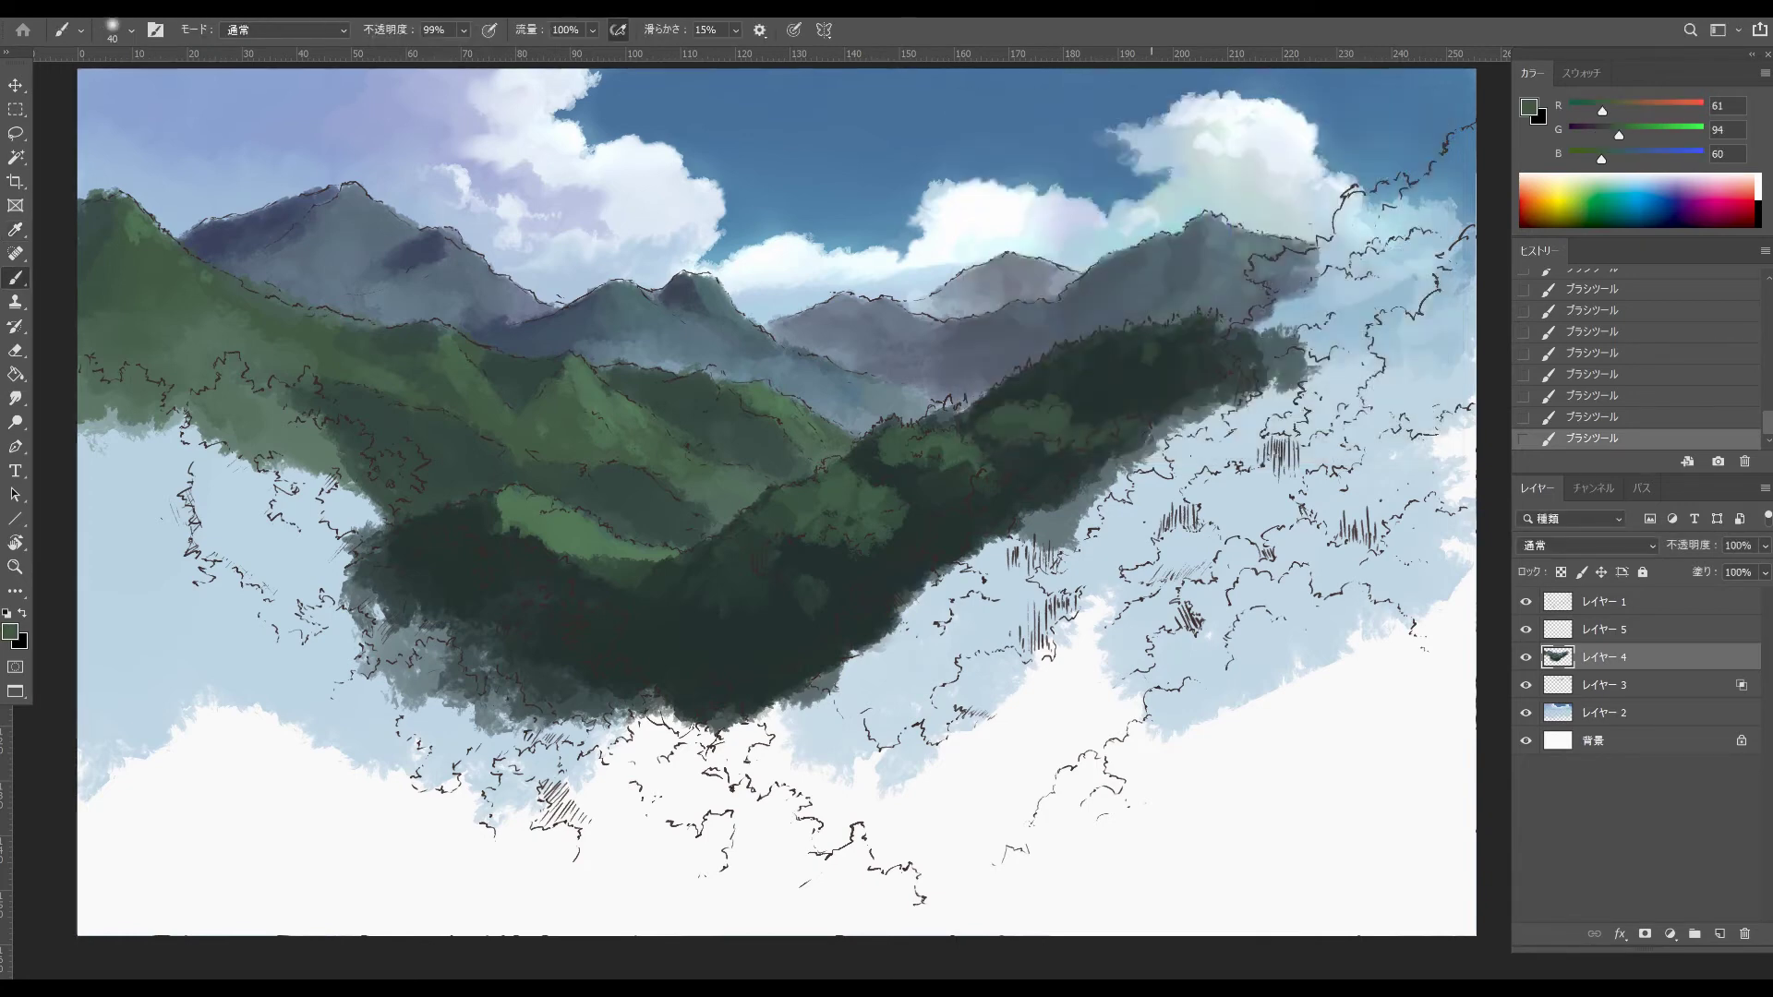
pyautogui.moveTo(1156, 346)
pyautogui.mouseDown()
pyautogui.moveTo(1206, 328)
pyautogui.moveTo(1221, 368)
pyautogui.moveTo(1153, 342)
pyautogui.moveTo(1100, 368)
pyautogui.moveTo(1156, 349)
pyautogui.mouseUp()
pyautogui.keyDown('alt'); pyautogui.click(1080, 407); pyautogui.keyUp('alt')
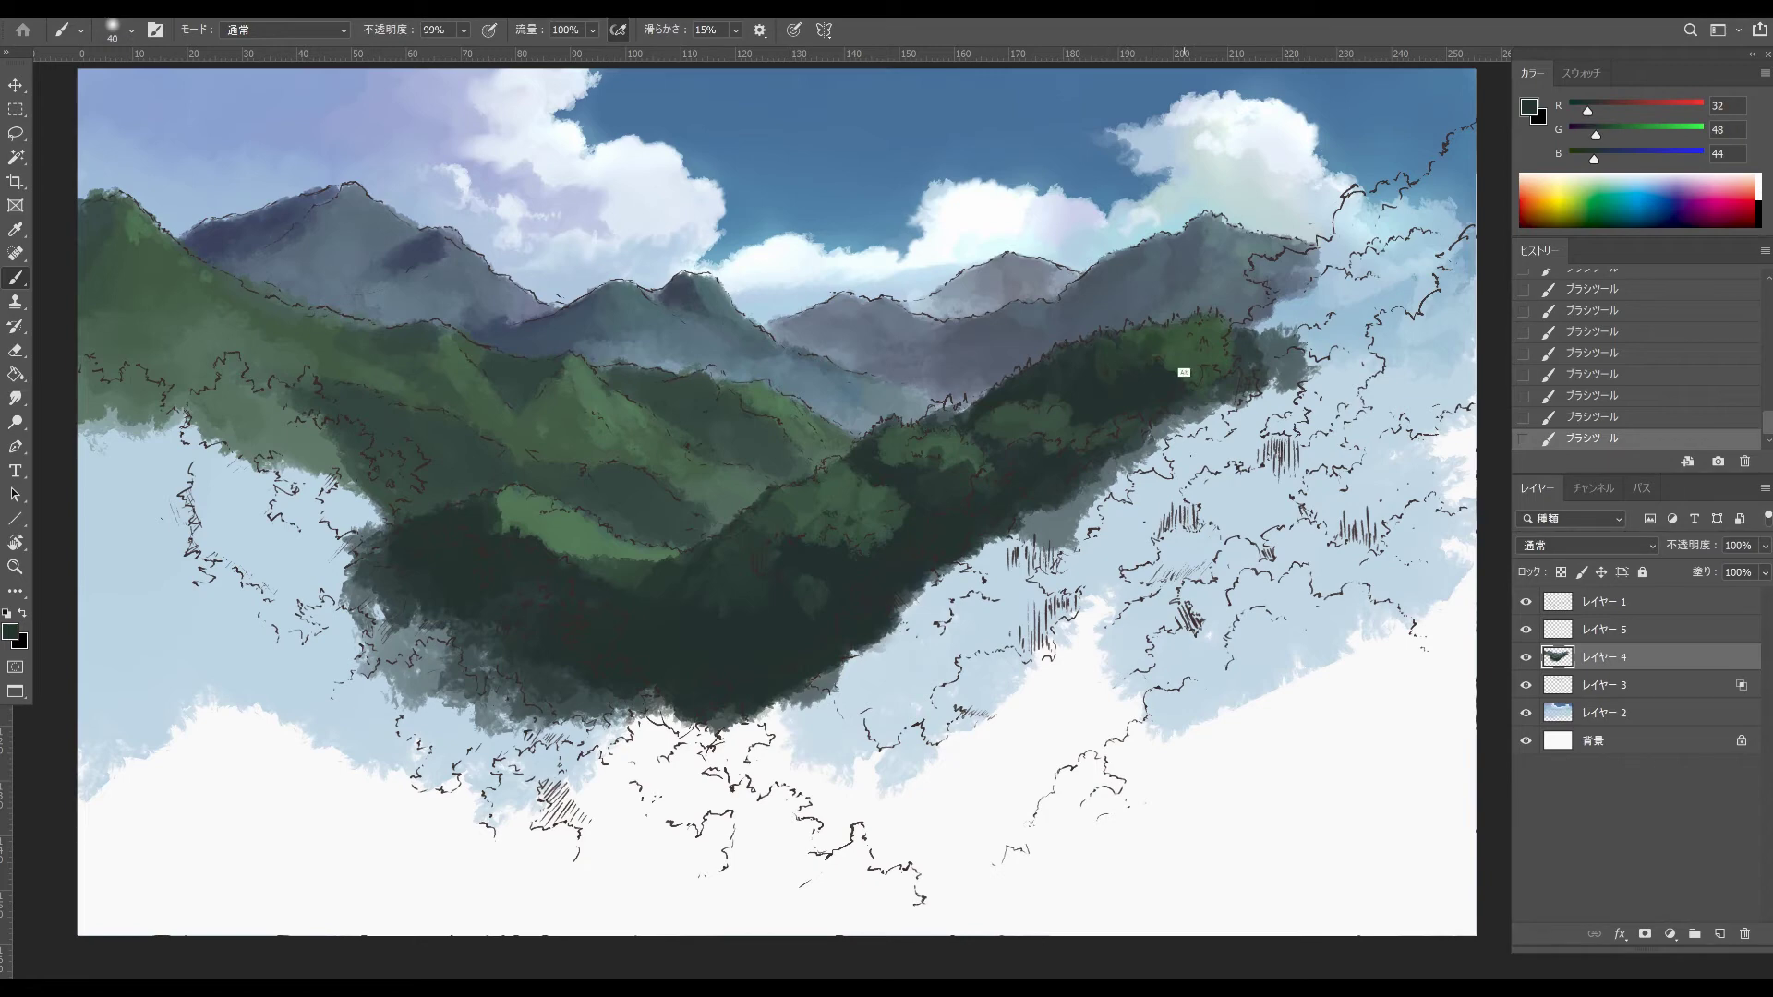
# - Darken the foreground colour to deep green (RGB 35, 54, 36) and shade the foliage patch at the ridge's summit
pyautogui.keyDown('alt'); pyautogui.click(1182, 377); pyautogui.keyUp('alt')
pyautogui.click(10, 632)
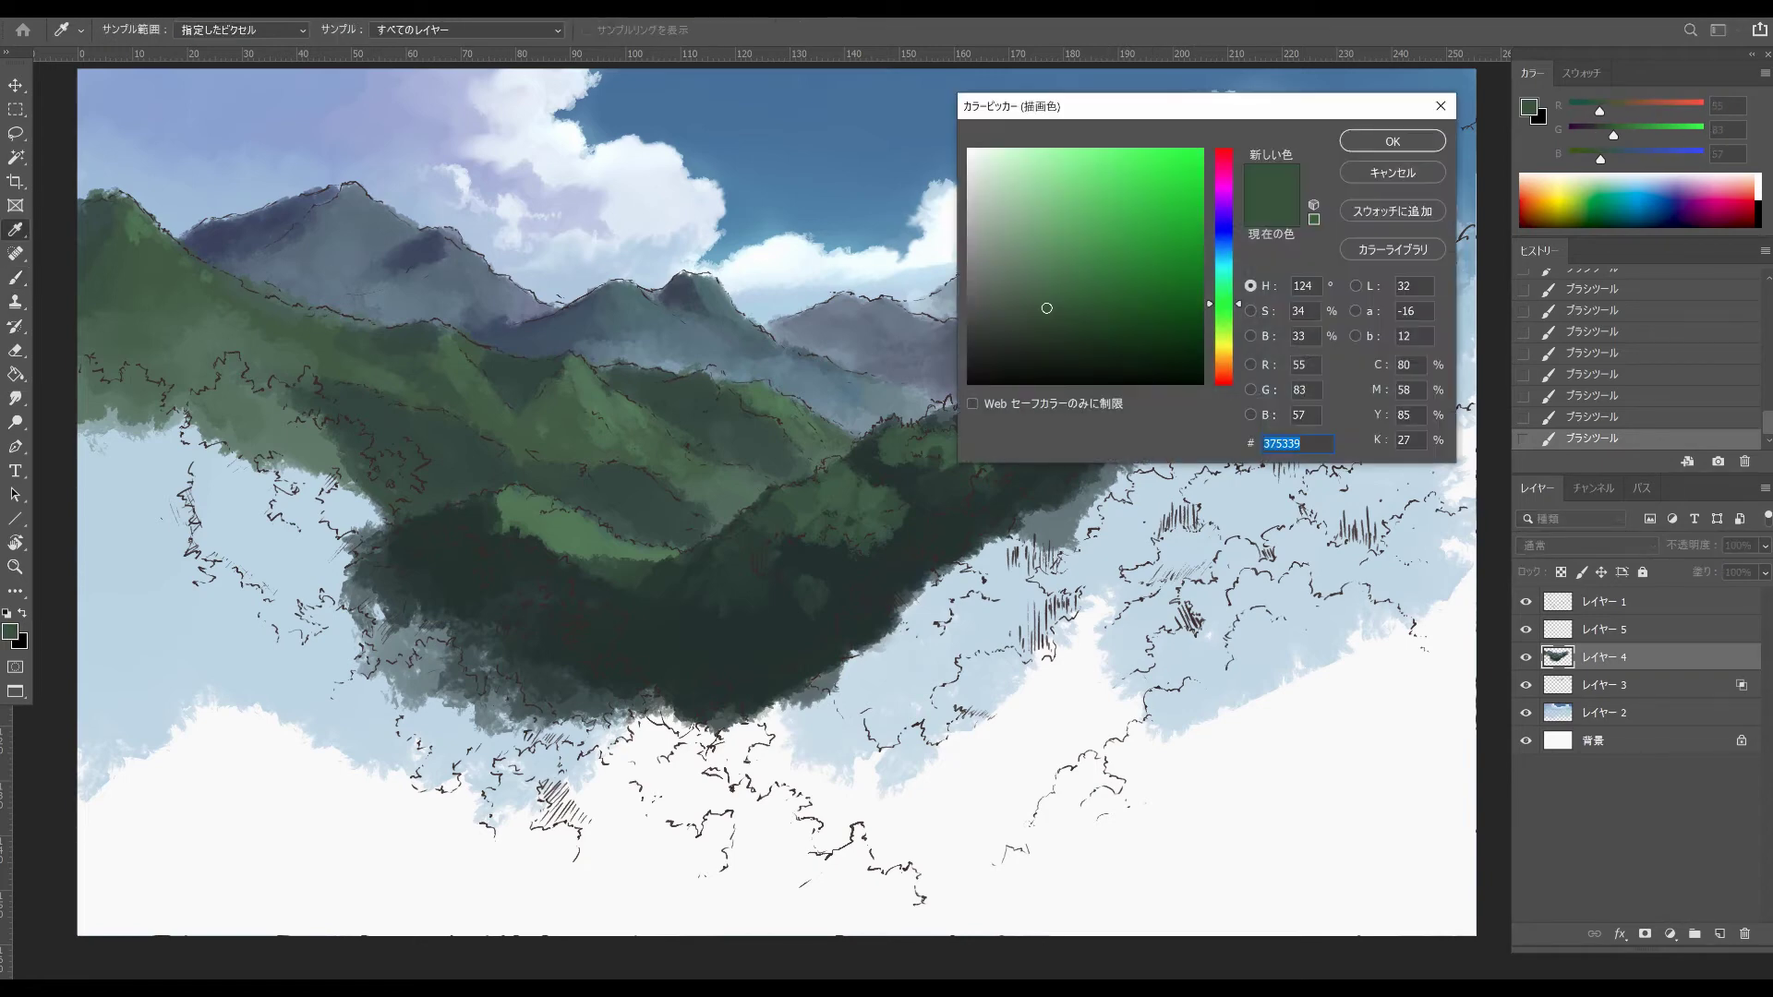
pyautogui.click(1050, 335)
pyautogui.click(1392, 142)
pyautogui.keyDown('alt'); pyautogui.click(1058, 332); pyautogui.keyUp('alt')
pyautogui.moveTo(1161, 328)
pyautogui.mouseDown()
pyautogui.moveTo(1182, 365)
pyautogui.moveTo(1232, 358)
pyautogui.mouseUp()
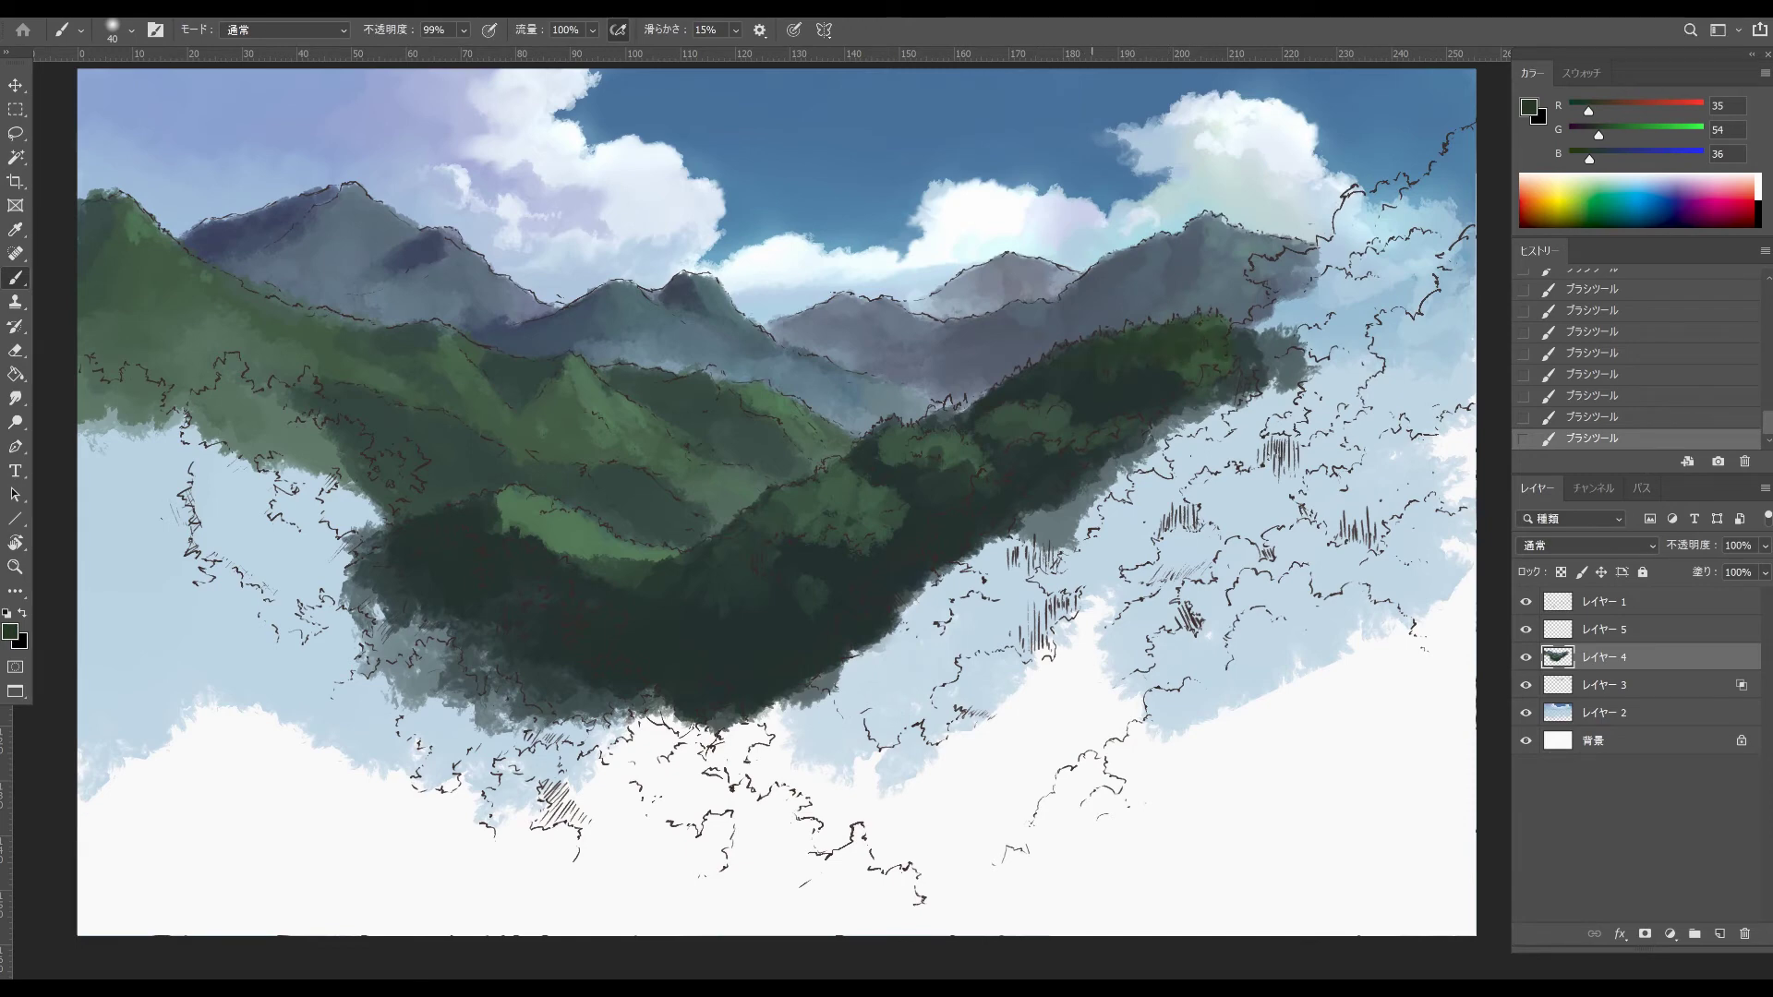
# - Set the foreground colour to near-black green (RGB 19, 28, 26) and paint shadows along the top and underside of the summit foliage
pyautogui.keyDown('alt'); pyautogui.click(1094, 432); pyautogui.keyUp('alt')
pyautogui.click(10, 631)
pyautogui.moveTo(1045, 341); pyautogui.dragTo(1043, 359)
pyautogui.press('Return')
pyautogui.press('b')
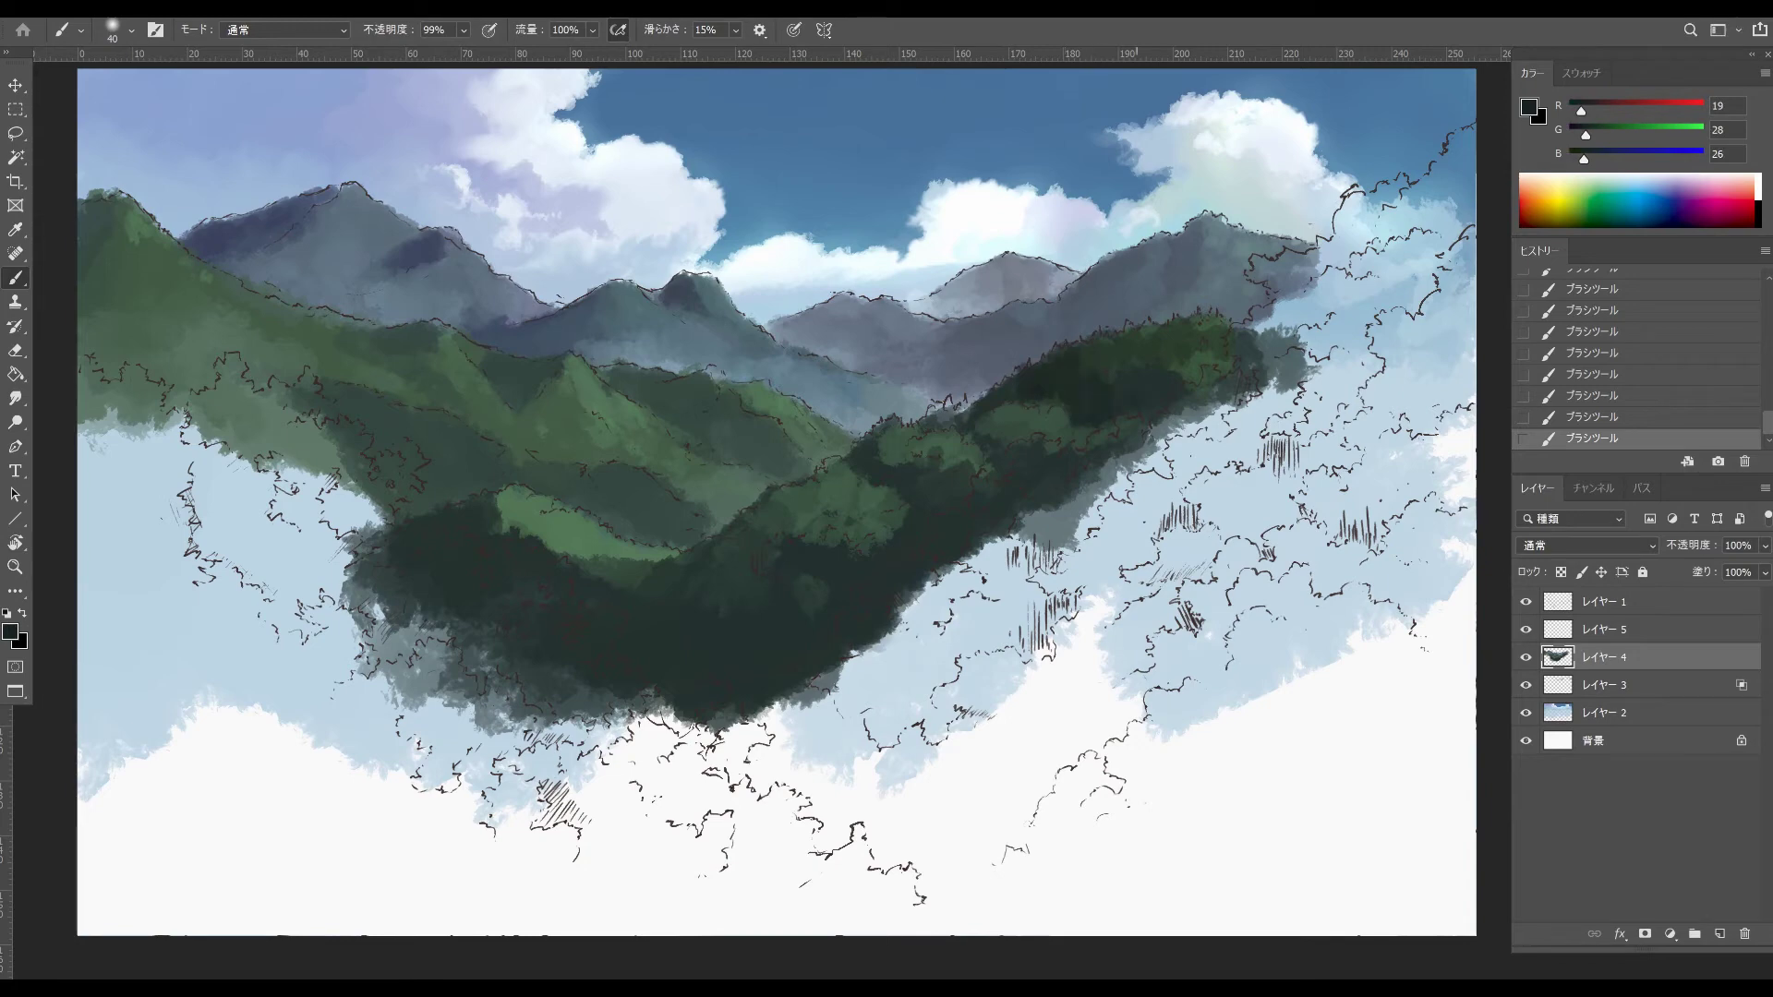
pyautogui.moveTo(1111, 345); pyautogui.dragTo(1222, 335)
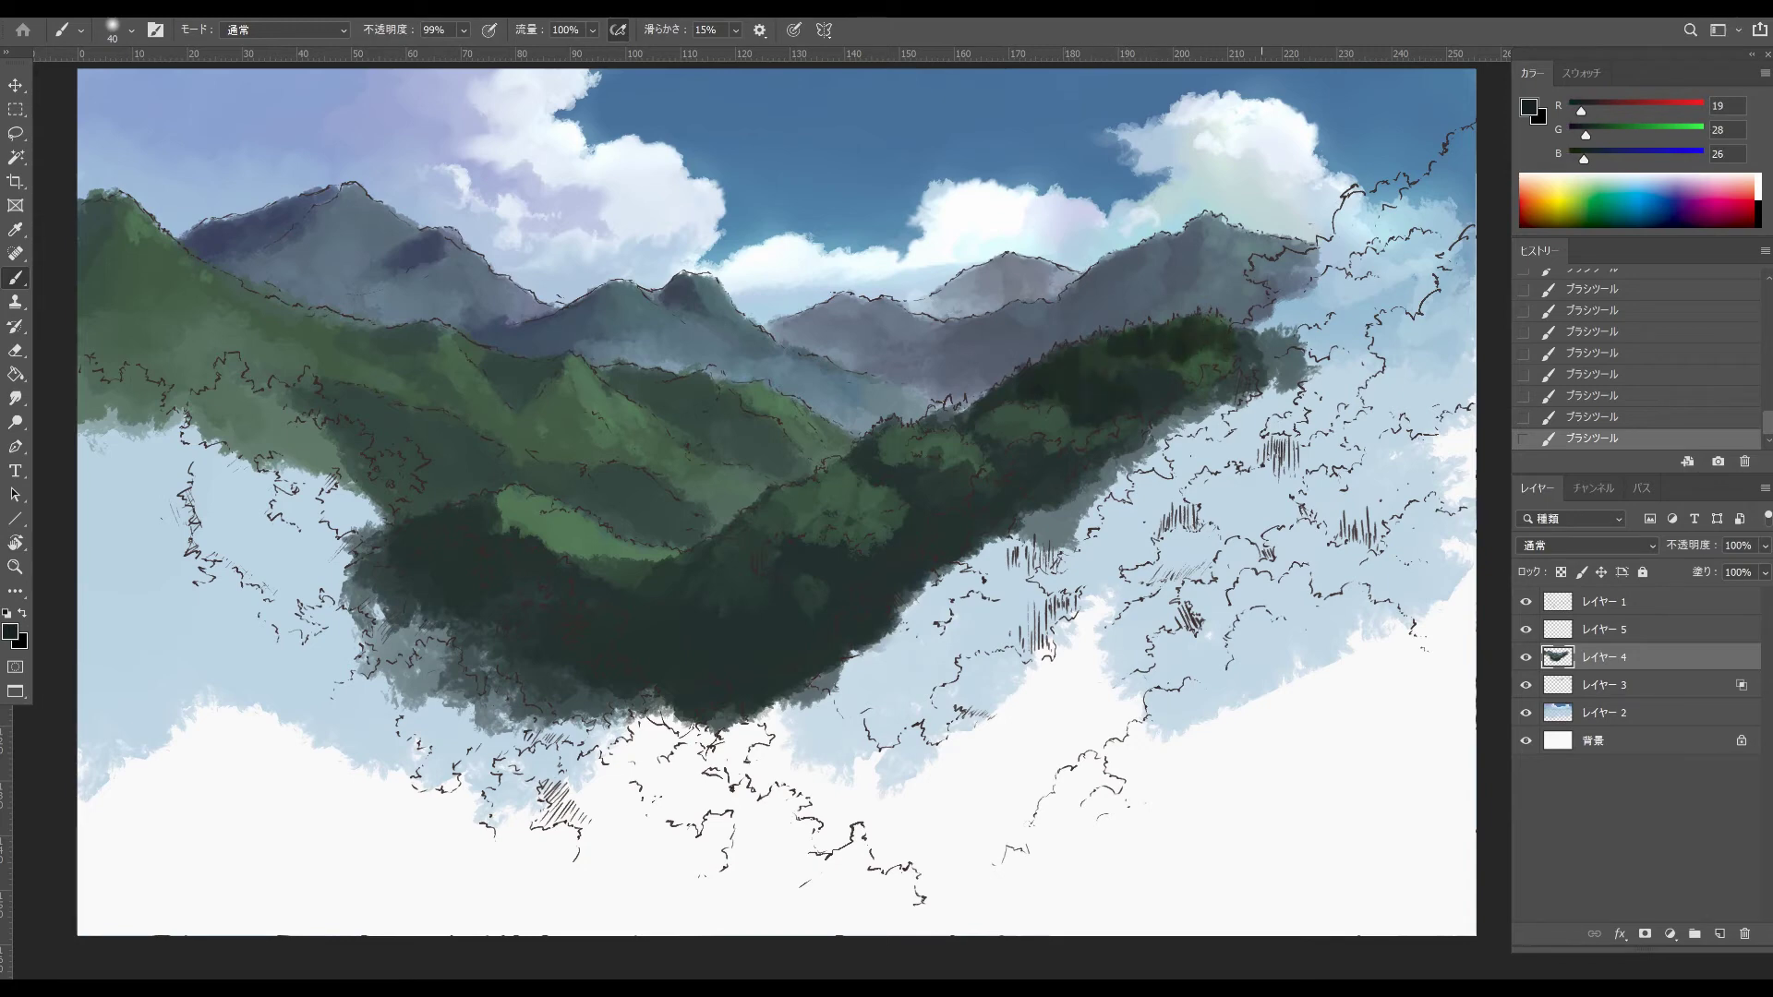
pyautogui.moveTo(1099, 358); pyautogui.dragTo(1175, 383)
# - Sample greens from the summit foliage and soften the transition between its lit patch and the dark ridge top
pyautogui.keyDown('alt'); pyautogui.click(1189, 369); pyautogui.keyUp('alt')
pyautogui.keyDown('alt'); pyautogui.click(1196, 355); pyautogui.keyUp('alt')
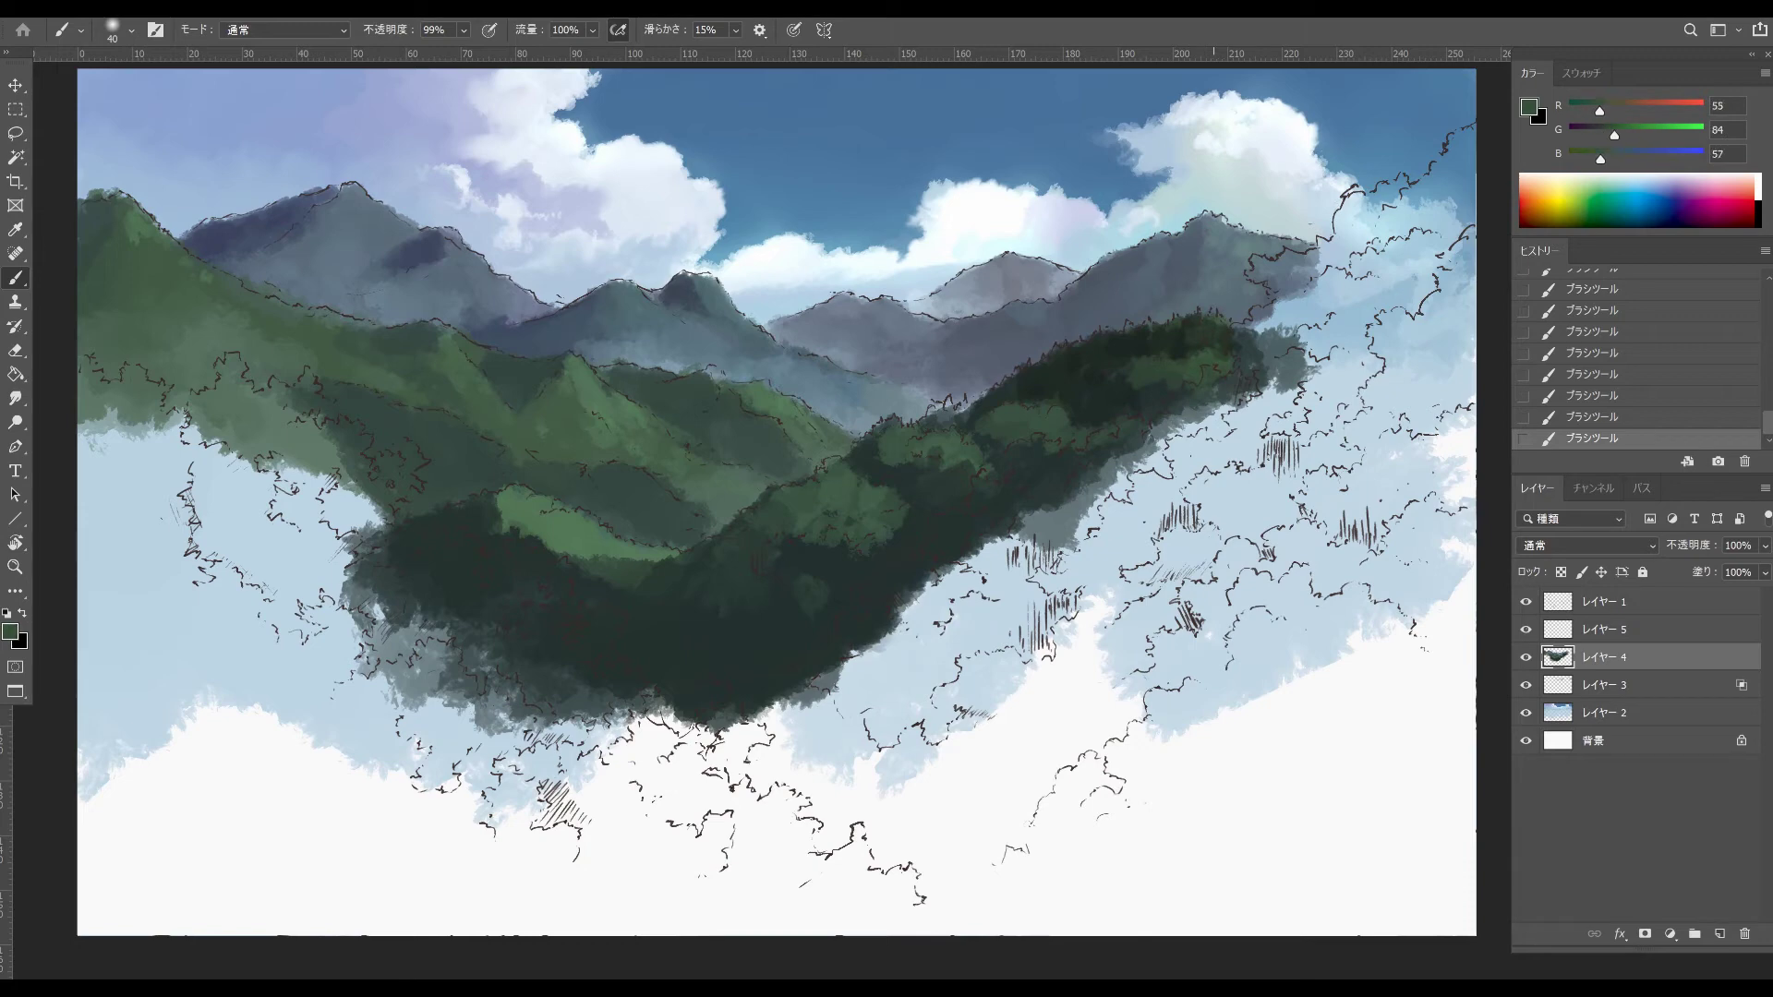
pyautogui.keyDown('alt'); pyautogui.click(1160, 407); pyautogui.keyUp('alt')
pyautogui.moveTo(1182, 334); pyautogui.dragTo(1178, 330)
pyautogui.keyDown('alt'); pyautogui.click(1191, 340); pyautogui.keyUp('alt')
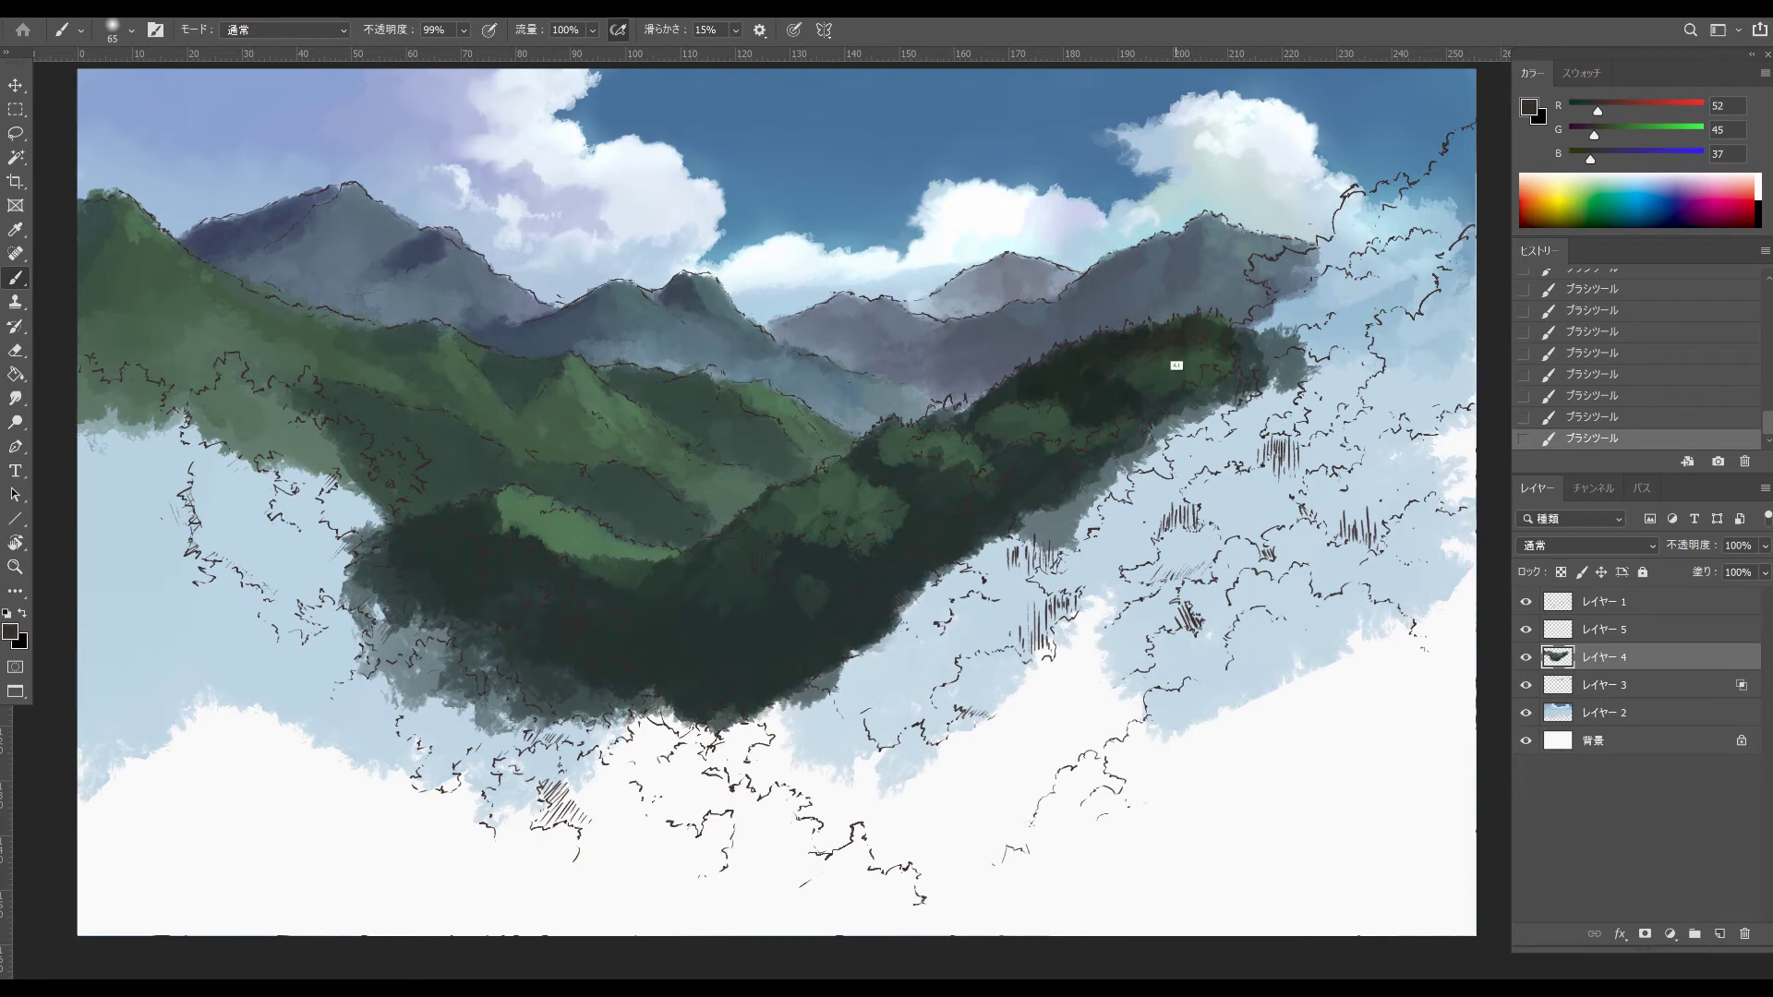
# - Alternate sampled mid and dark greens to break the summit foliage into separate tree clumps
pyautogui.keyDown('alt'); pyautogui.click(1173, 368); pyautogui.keyUp('alt')
pyautogui.keyDown('alt'); pyautogui.click(1108, 407); pyautogui.keyUp('alt')
pyautogui.keyDown('alt'); pyautogui.click(1187, 396); pyautogui.keyUp('alt')
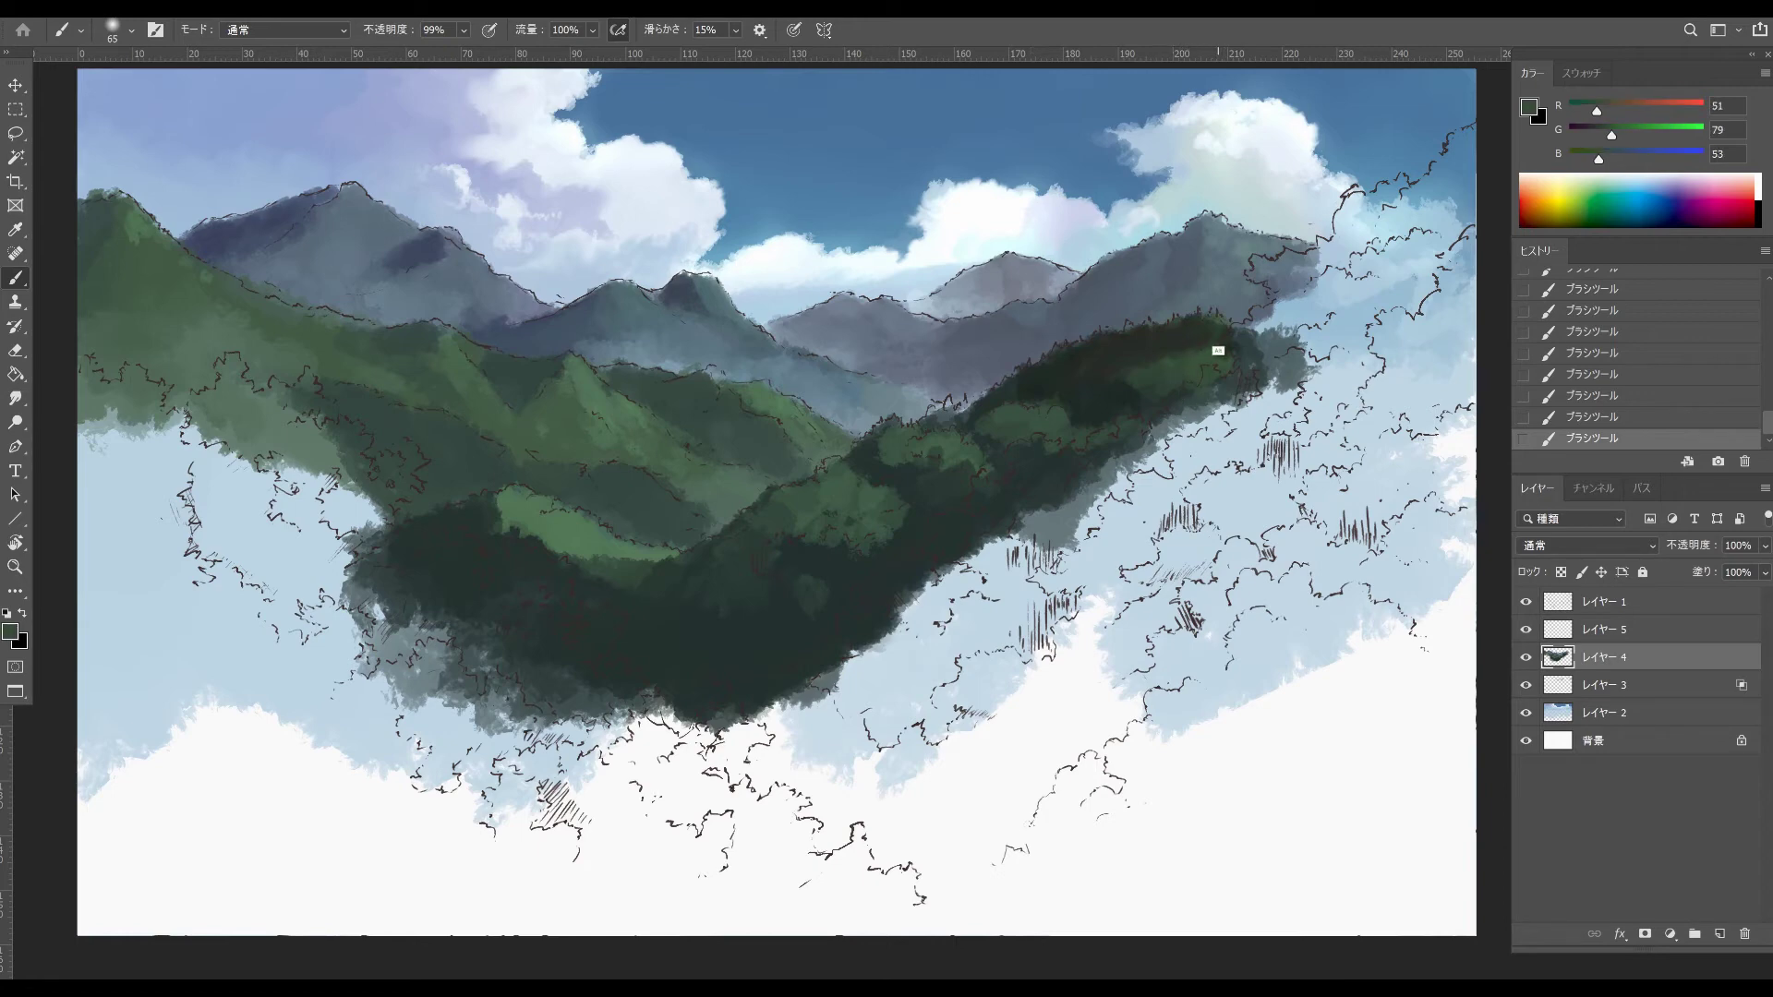
pyautogui.keyDown('alt'); pyautogui.click(1218, 351); pyautogui.keyUp('alt')
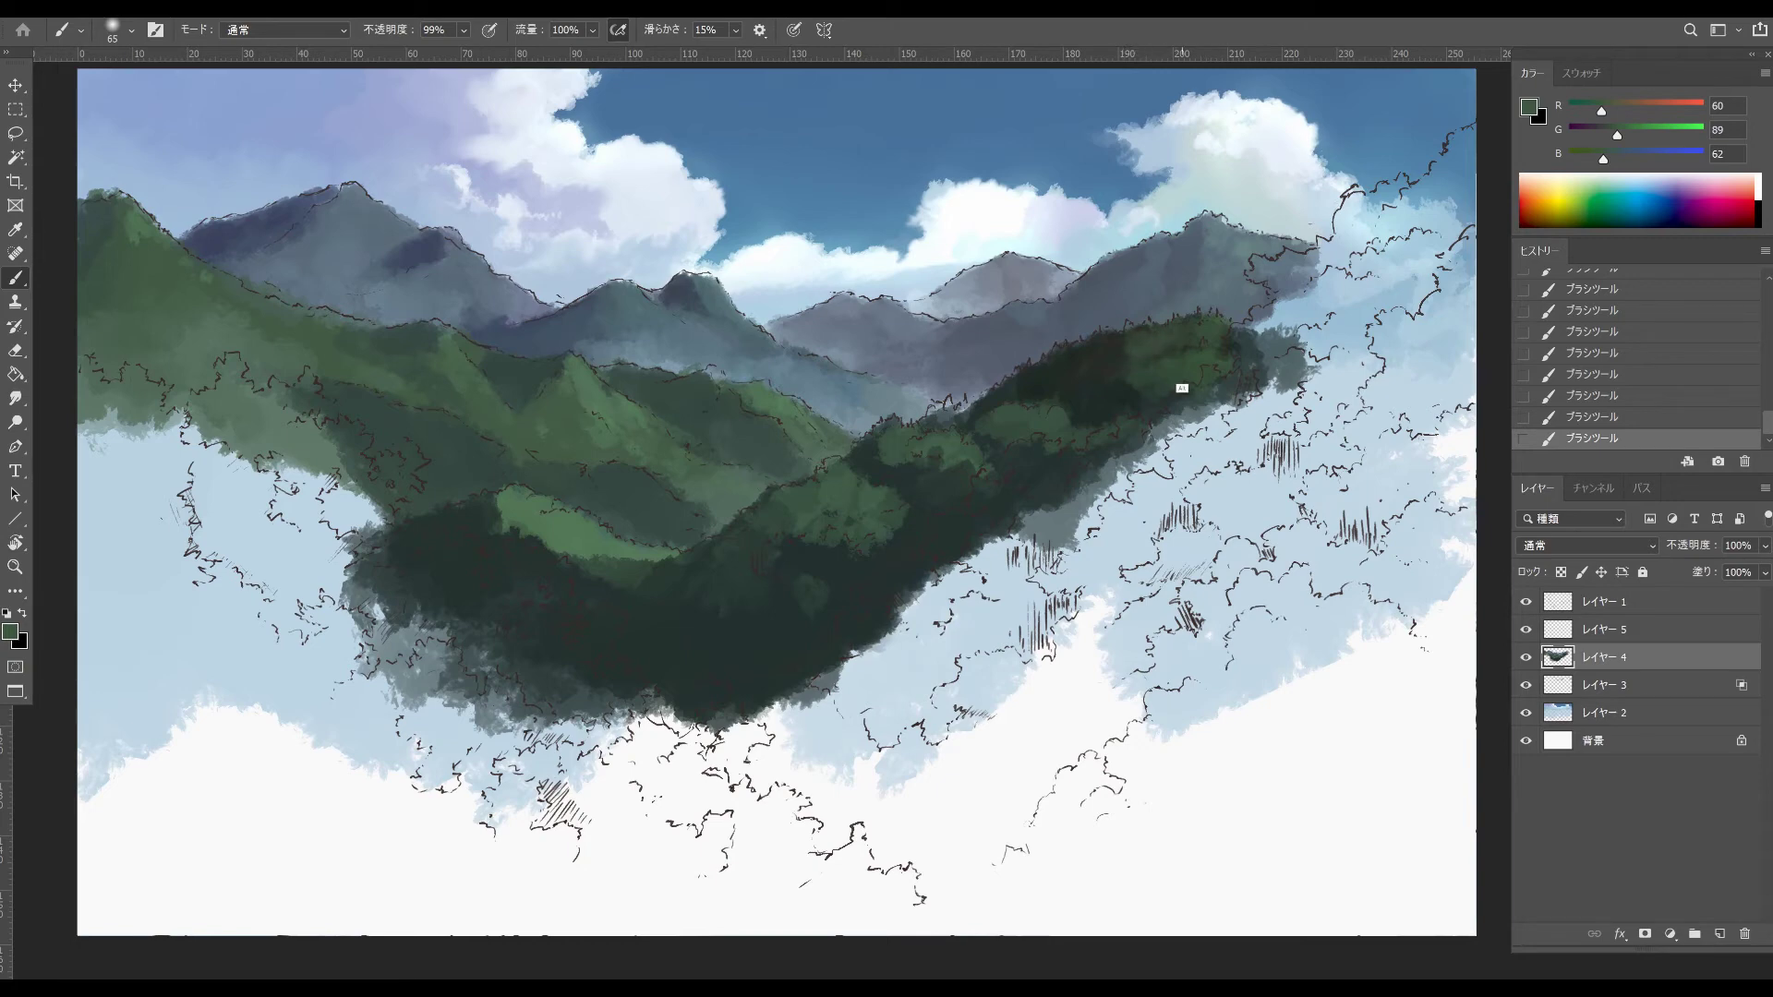
pyautogui.keyDown('alt'); pyautogui.click(1105, 357); pyautogui.keyUp('alt')
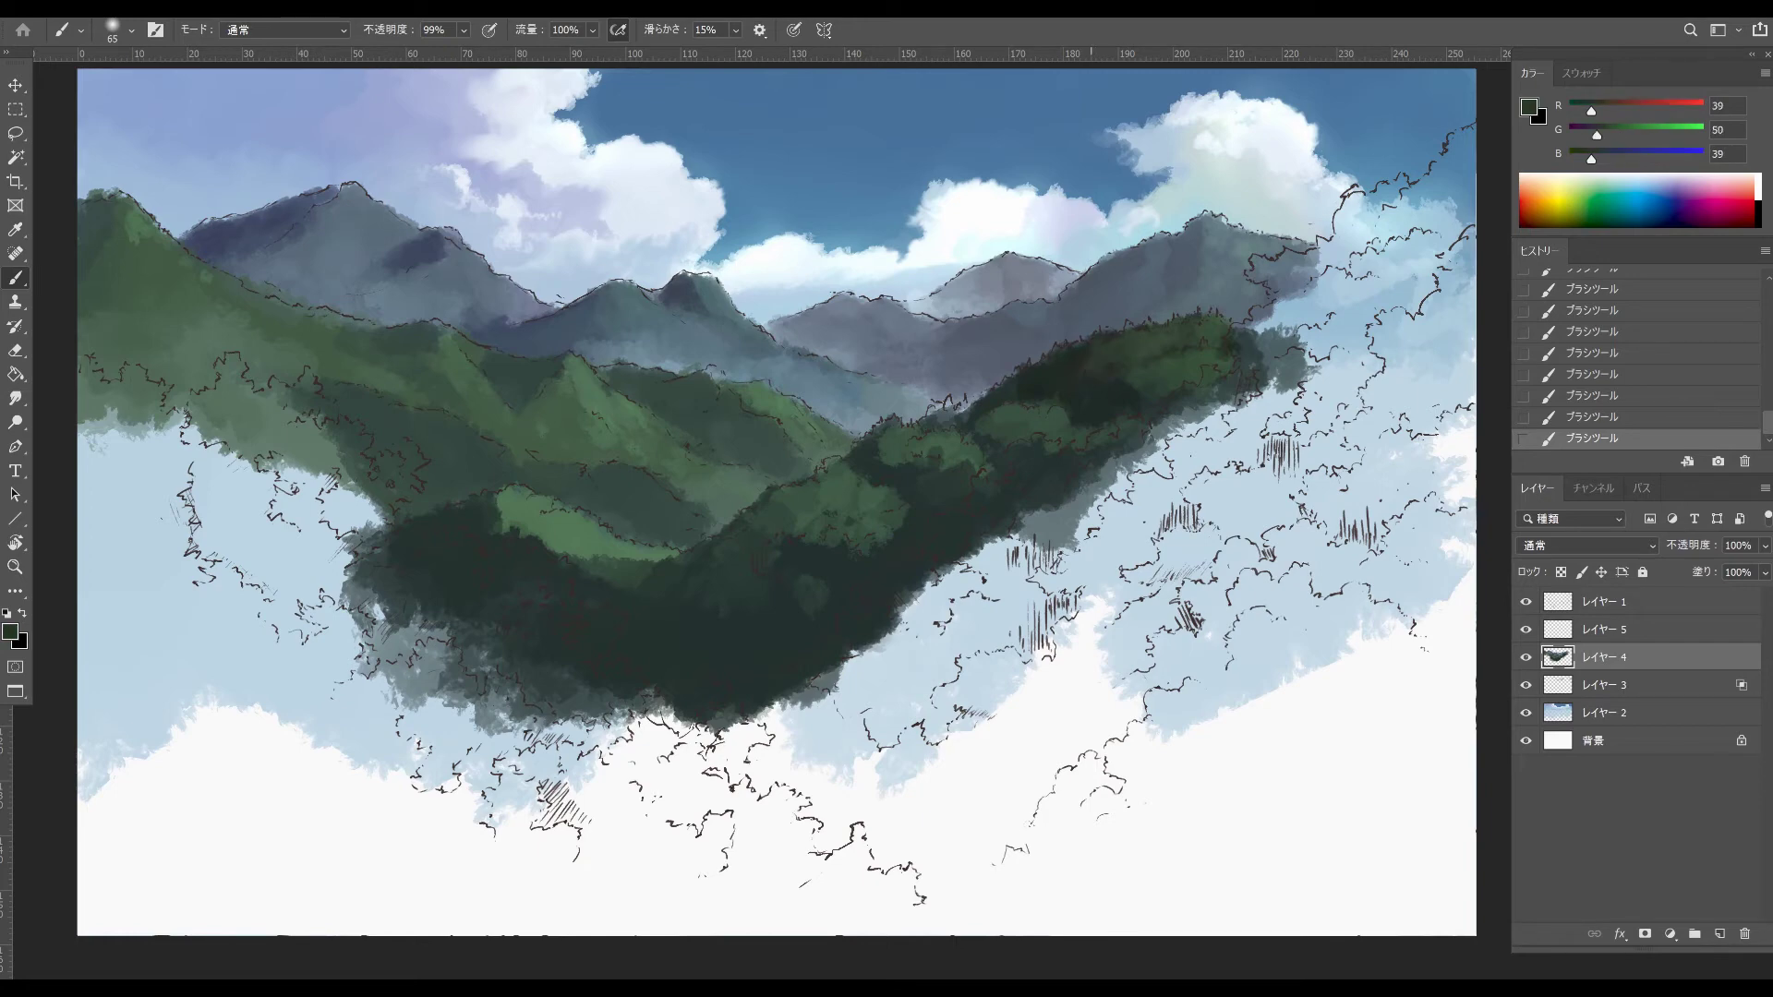
pyautogui.keyDown('alt'); pyautogui.click(1179, 366); pyautogui.keyUp('alt')
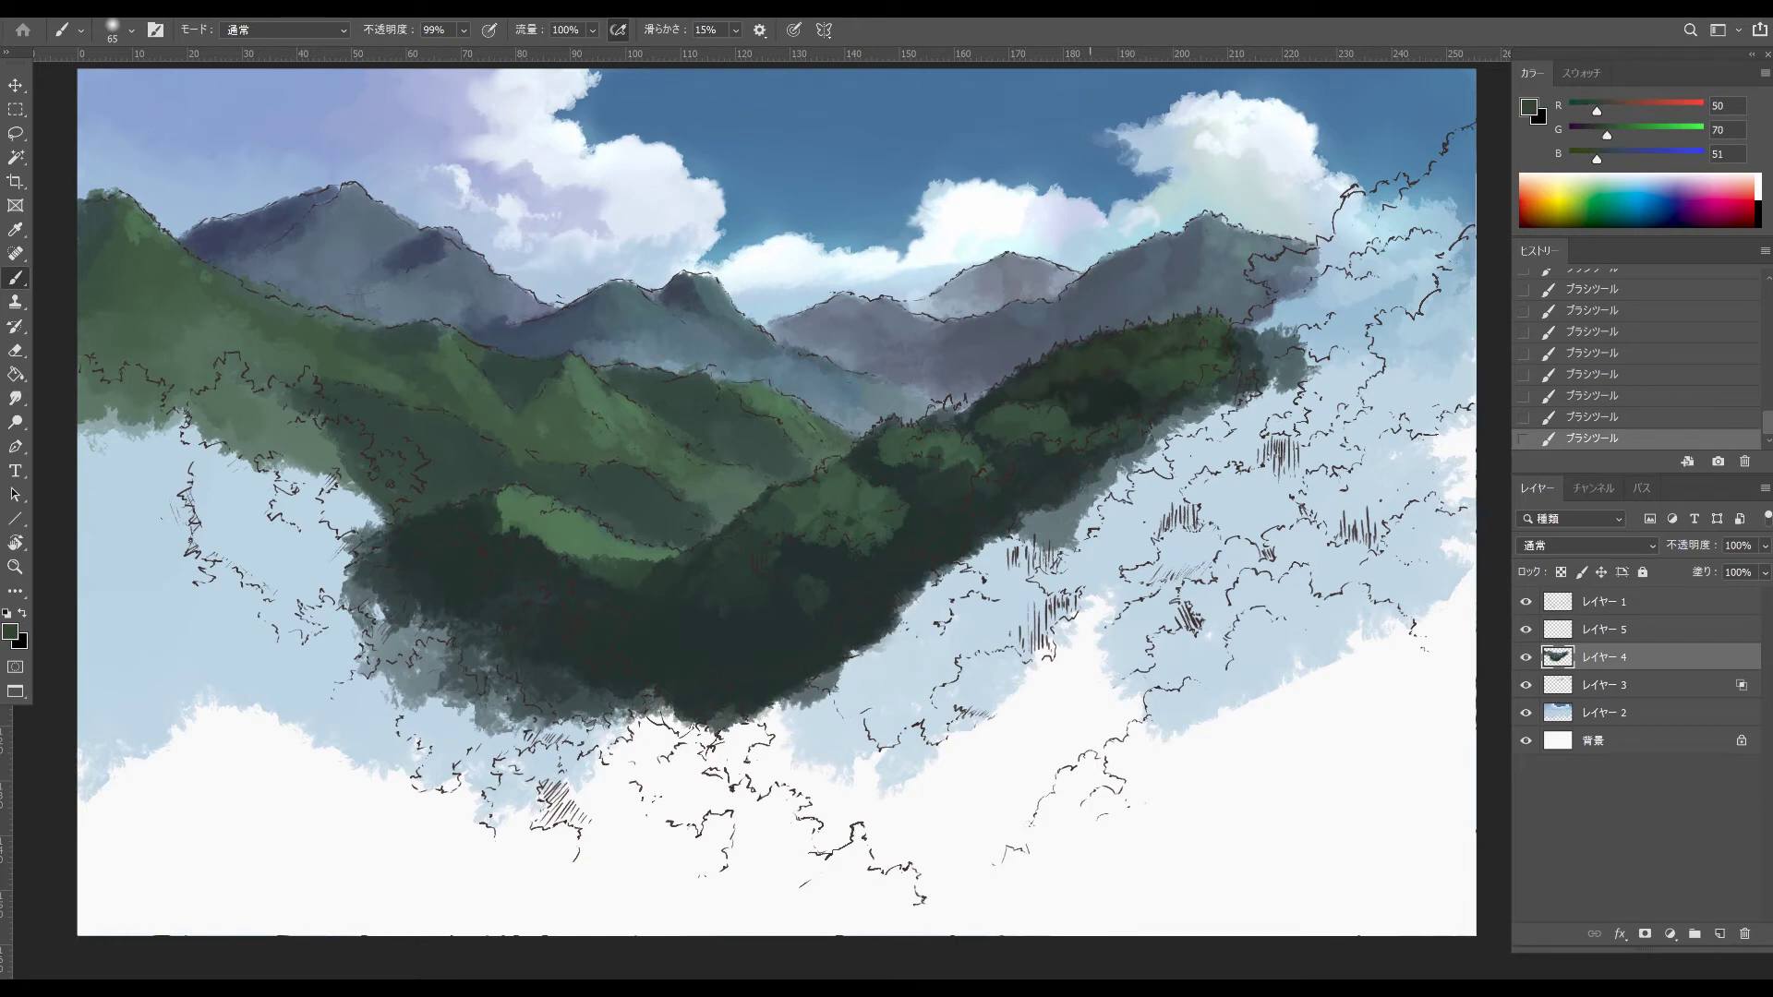
# - Sample nearby greens and paint treetops along the crest at the middle of the right-hand ridge
pyautogui.keyDown('alt'); pyautogui.click(981, 396); pyautogui.keyUp('alt')
pyautogui.keyDown('alt'); pyautogui.click(963, 448); pyautogui.keyUp('alt')
pyautogui.moveTo(983, 403); pyautogui.dragTo(972, 408)
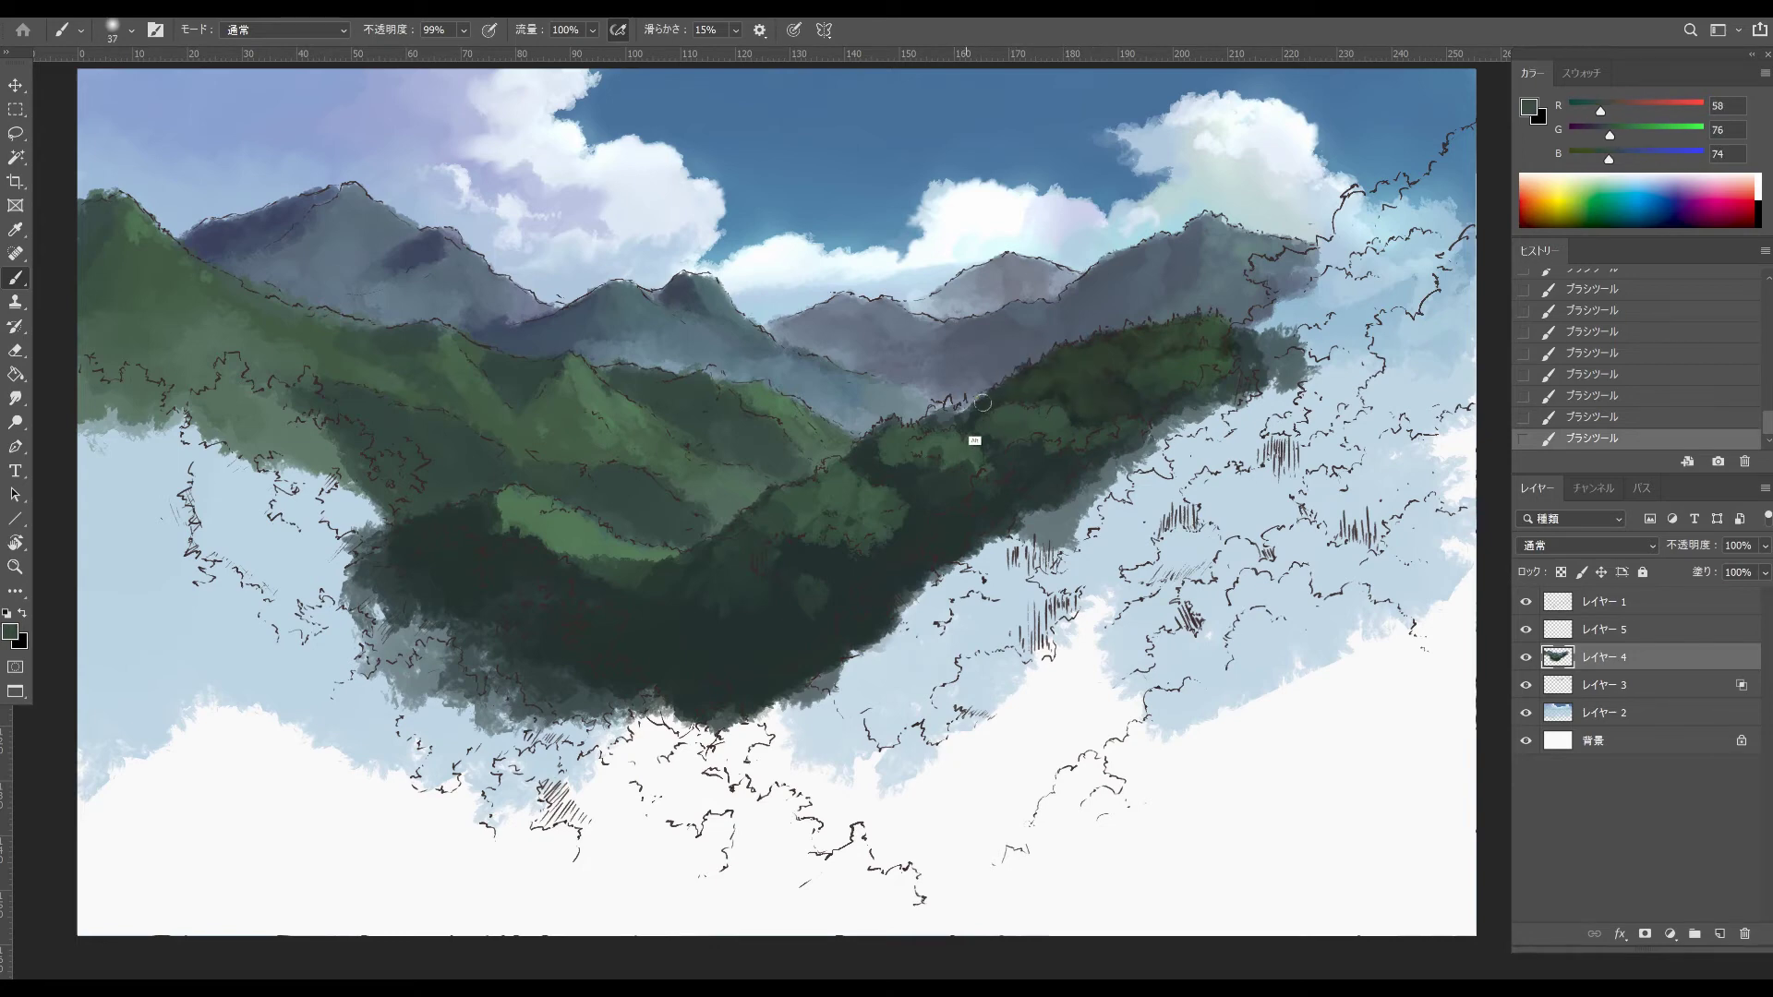
pyautogui.keyDown('alt'); pyautogui.click(971, 408); pyautogui.keyUp('alt')
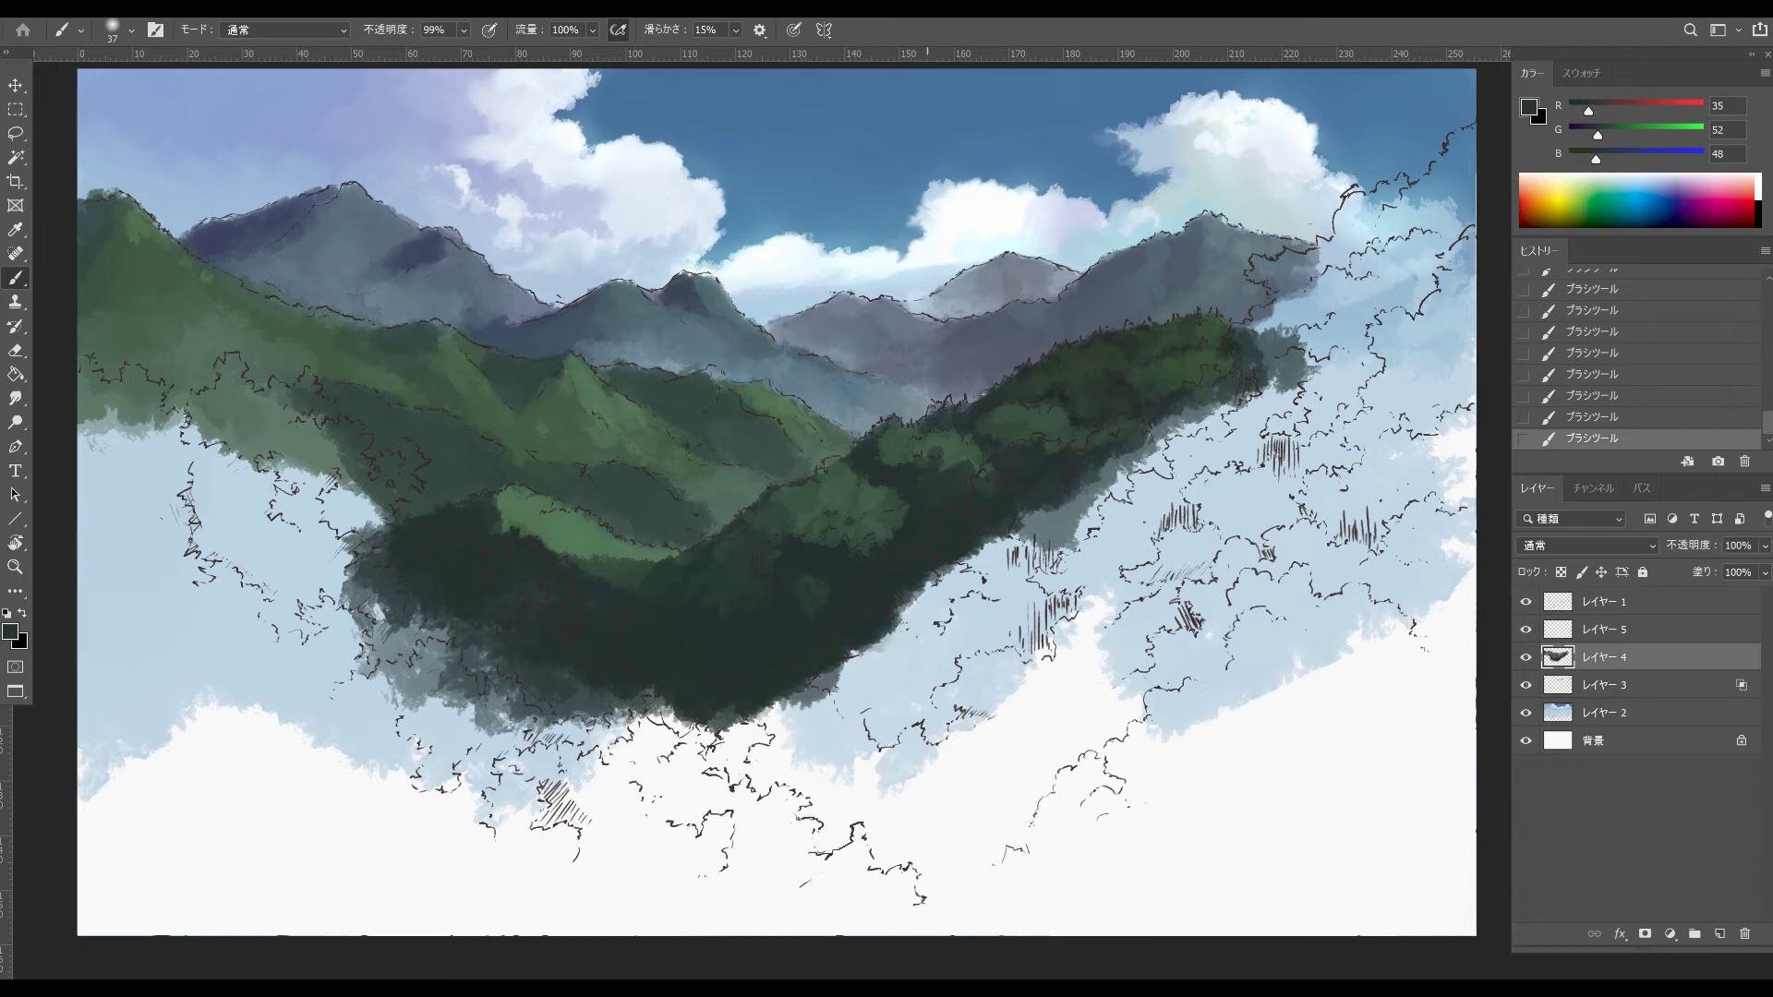
# - Blend the mid-ridge foliage patches into the surrounding shadow with sampled mid and dark greens
pyautogui.keyDown('alt'); pyautogui.click(1022, 449); pyautogui.keyUp('alt')
pyautogui.keyDown('alt'); pyautogui.click(963, 460); pyautogui.keyUp('alt')
pyautogui.keyDown('alt'); pyautogui.click(971, 458); pyautogui.keyUp('alt')
pyautogui.keyDown('alt'); pyautogui.click(983, 467); pyautogui.keyUp('alt')
pyautogui.keyDown('alt'); pyautogui.click(993, 459); pyautogui.keyUp('alt')
pyautogui.keyDown('alt'); pyautogui.click(1045, 429); pyautogui.keyUp('alt')
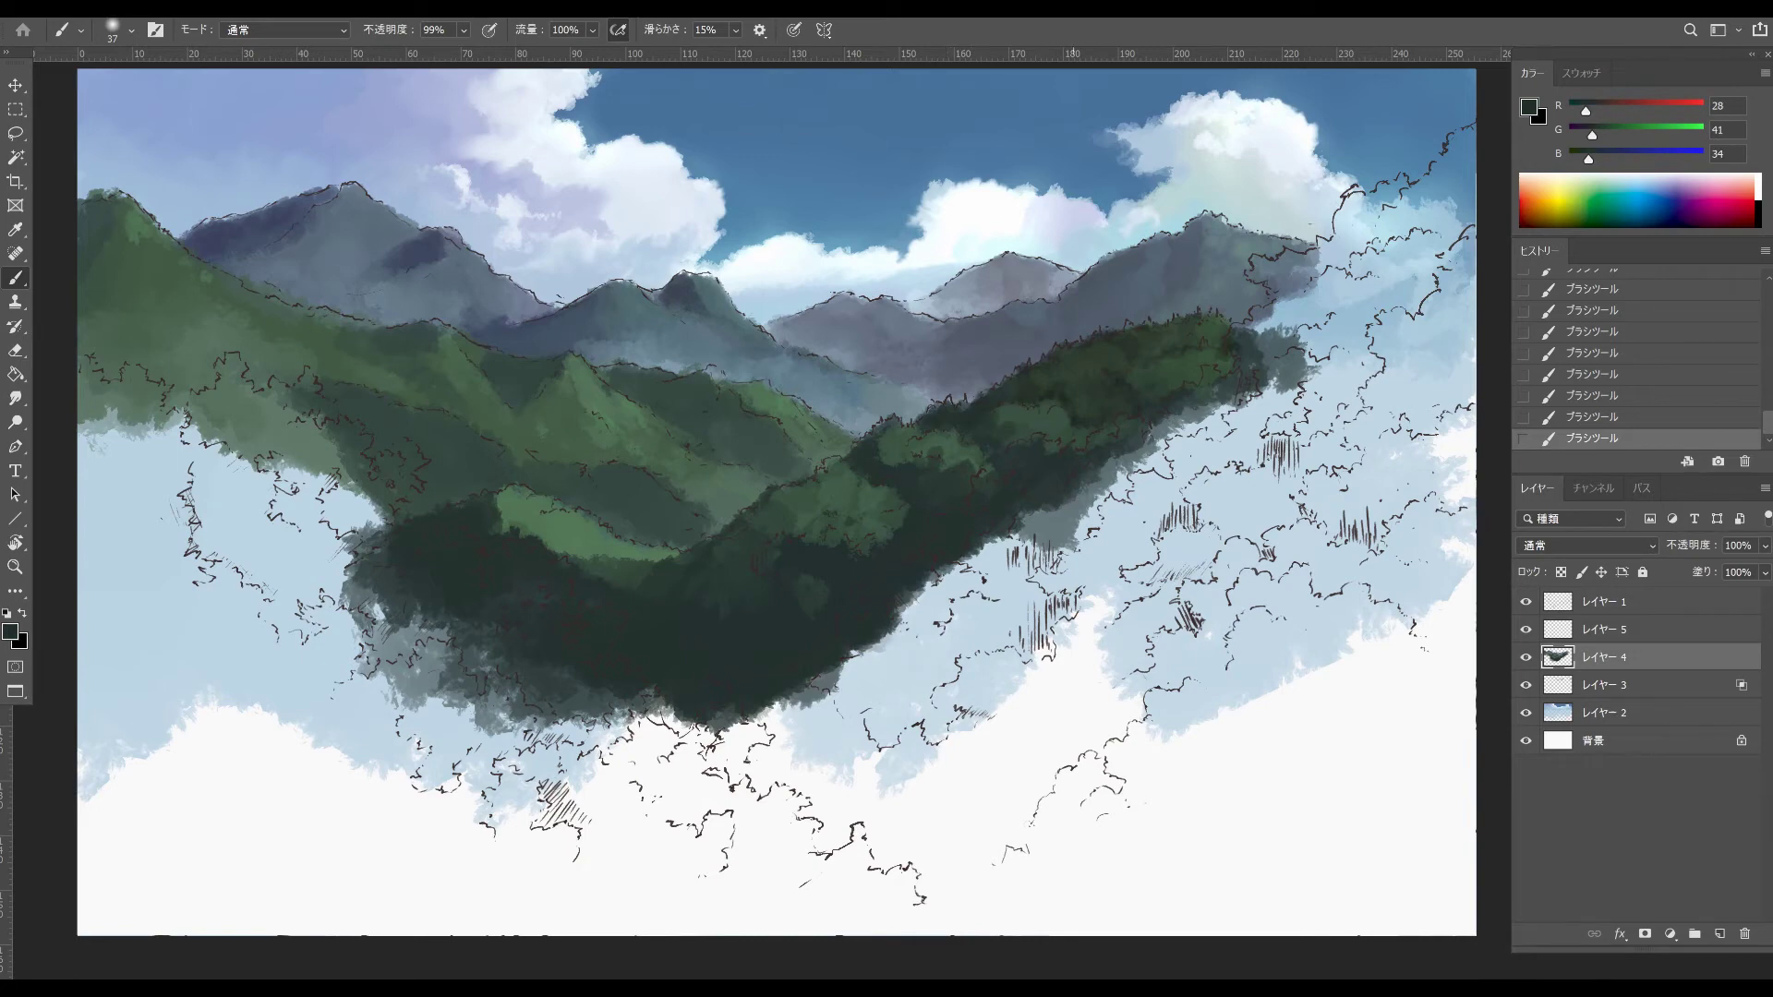
pyautogui.keyDown('alt'); pyautogui.click(1061, 406); pyautogui.keyUp('alt')
# - Sample greens around the lower ridge patch and blend its edge into the dark forest beside it
pyautogui.keyDown('alt'); pyautogui.click(868, 476); pyautogui.keyUp('alt')
pyautogui.keyDown('alt'); pyautogui.click(891, 504); pyautogui.keyUp('alt')
pyautogui.moveTo(899, 496); pyautogui.dragTo(960, 493)
pyautogui.keyDown('alt'); pyautogui.click(1106, 392); pyautogui.keyUp('alt')
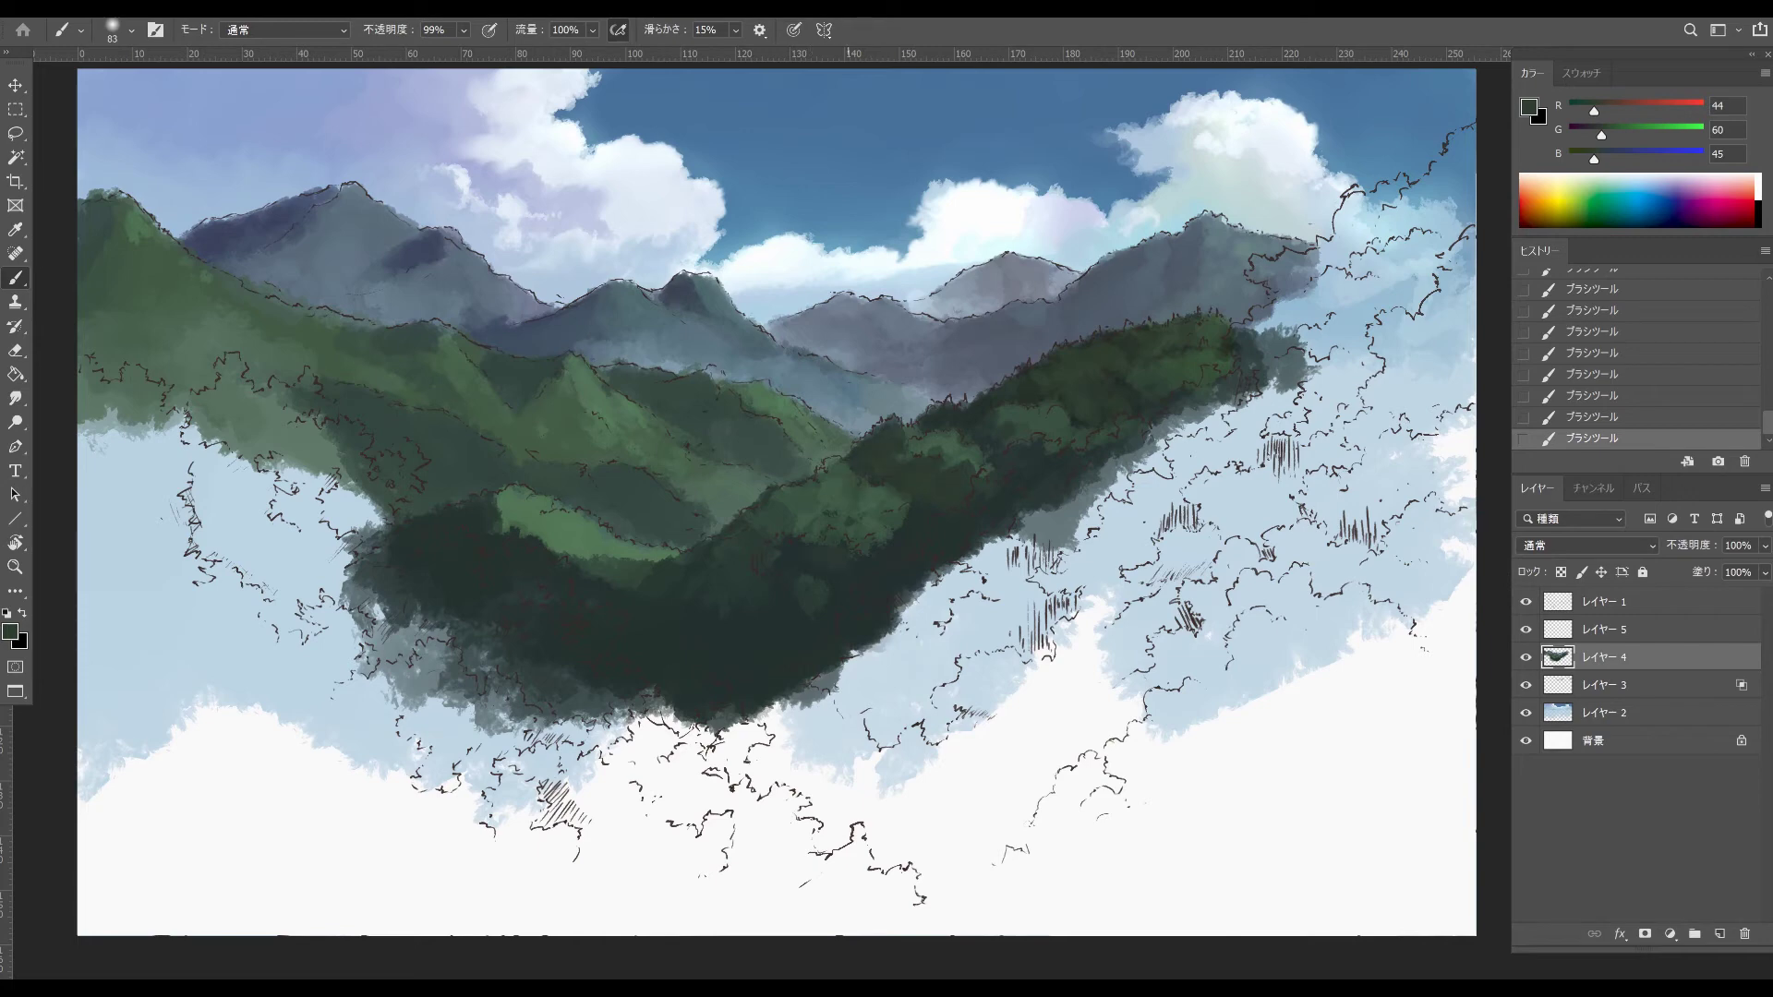
# - Mix a brighter, yellower green from the sampled foliage colour and paint highlights on the ridge's lower foliage patch
pyautogui.keyDown('alt'); pyautogui.click(871, 528); pyautogui.keyUp('alt')
pyautogui.click(10, 631)
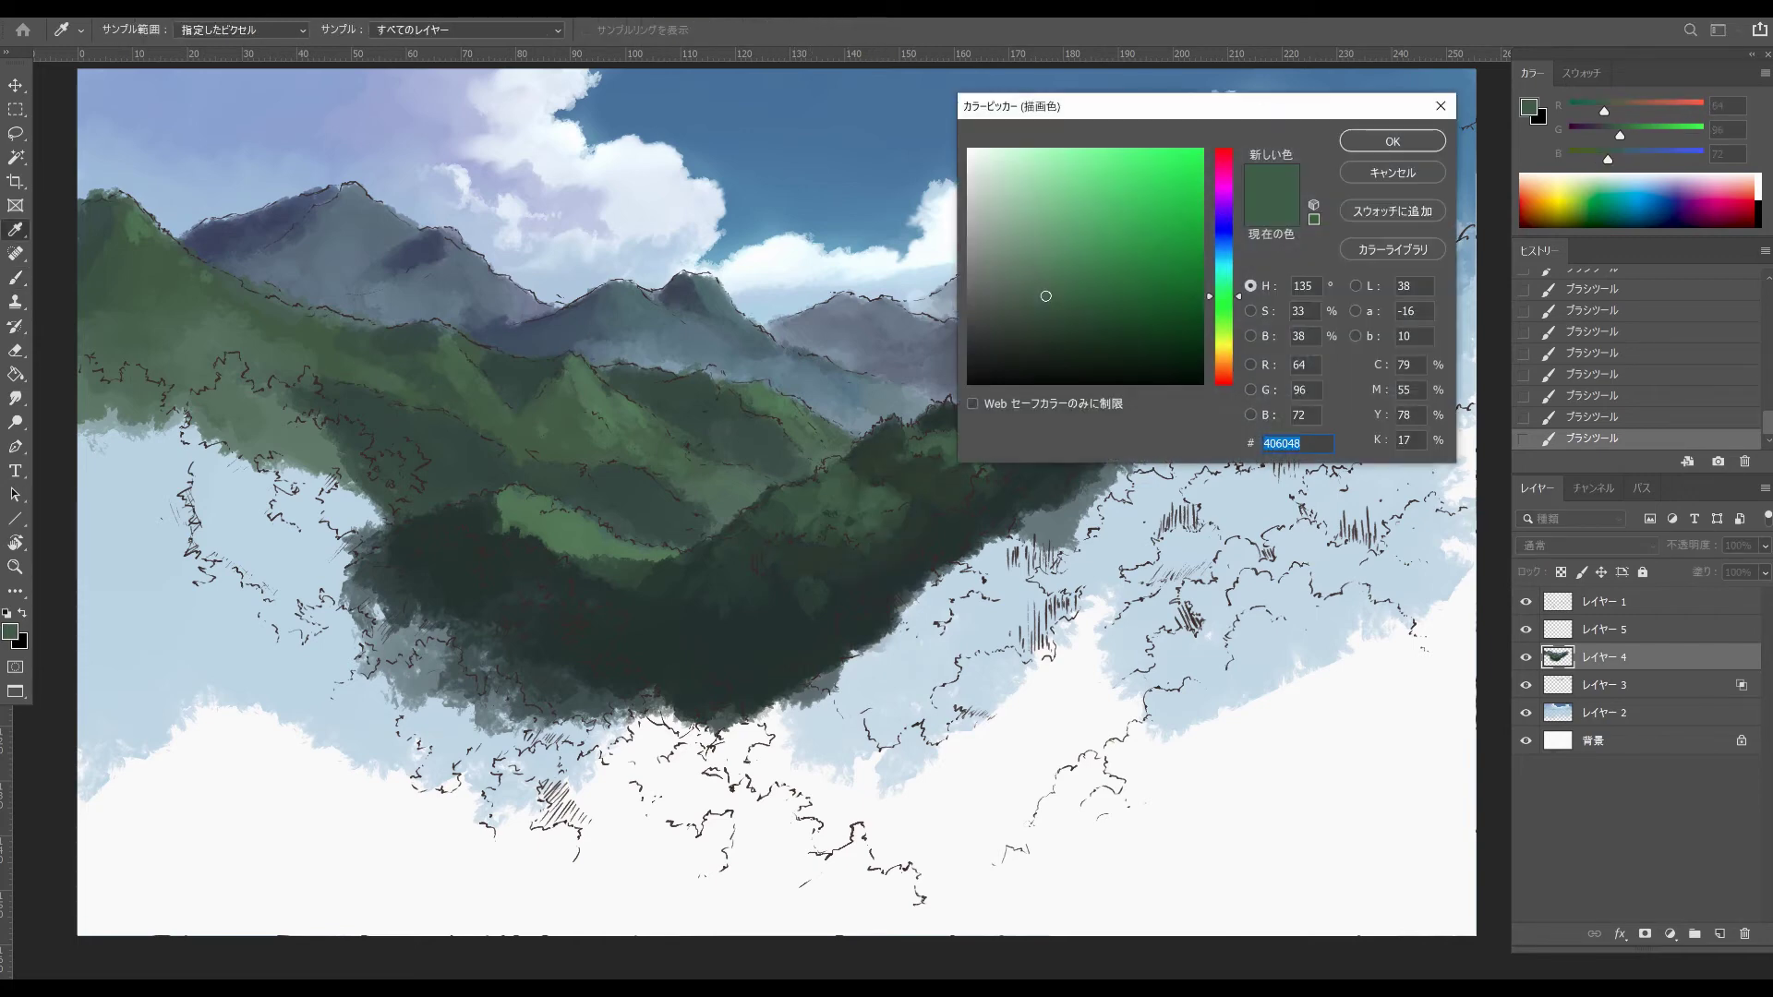
pyautogui.moveTo(1051, 274); pyautogui.dragTo(1058, 251)
pyautogui.click(1063, 245)
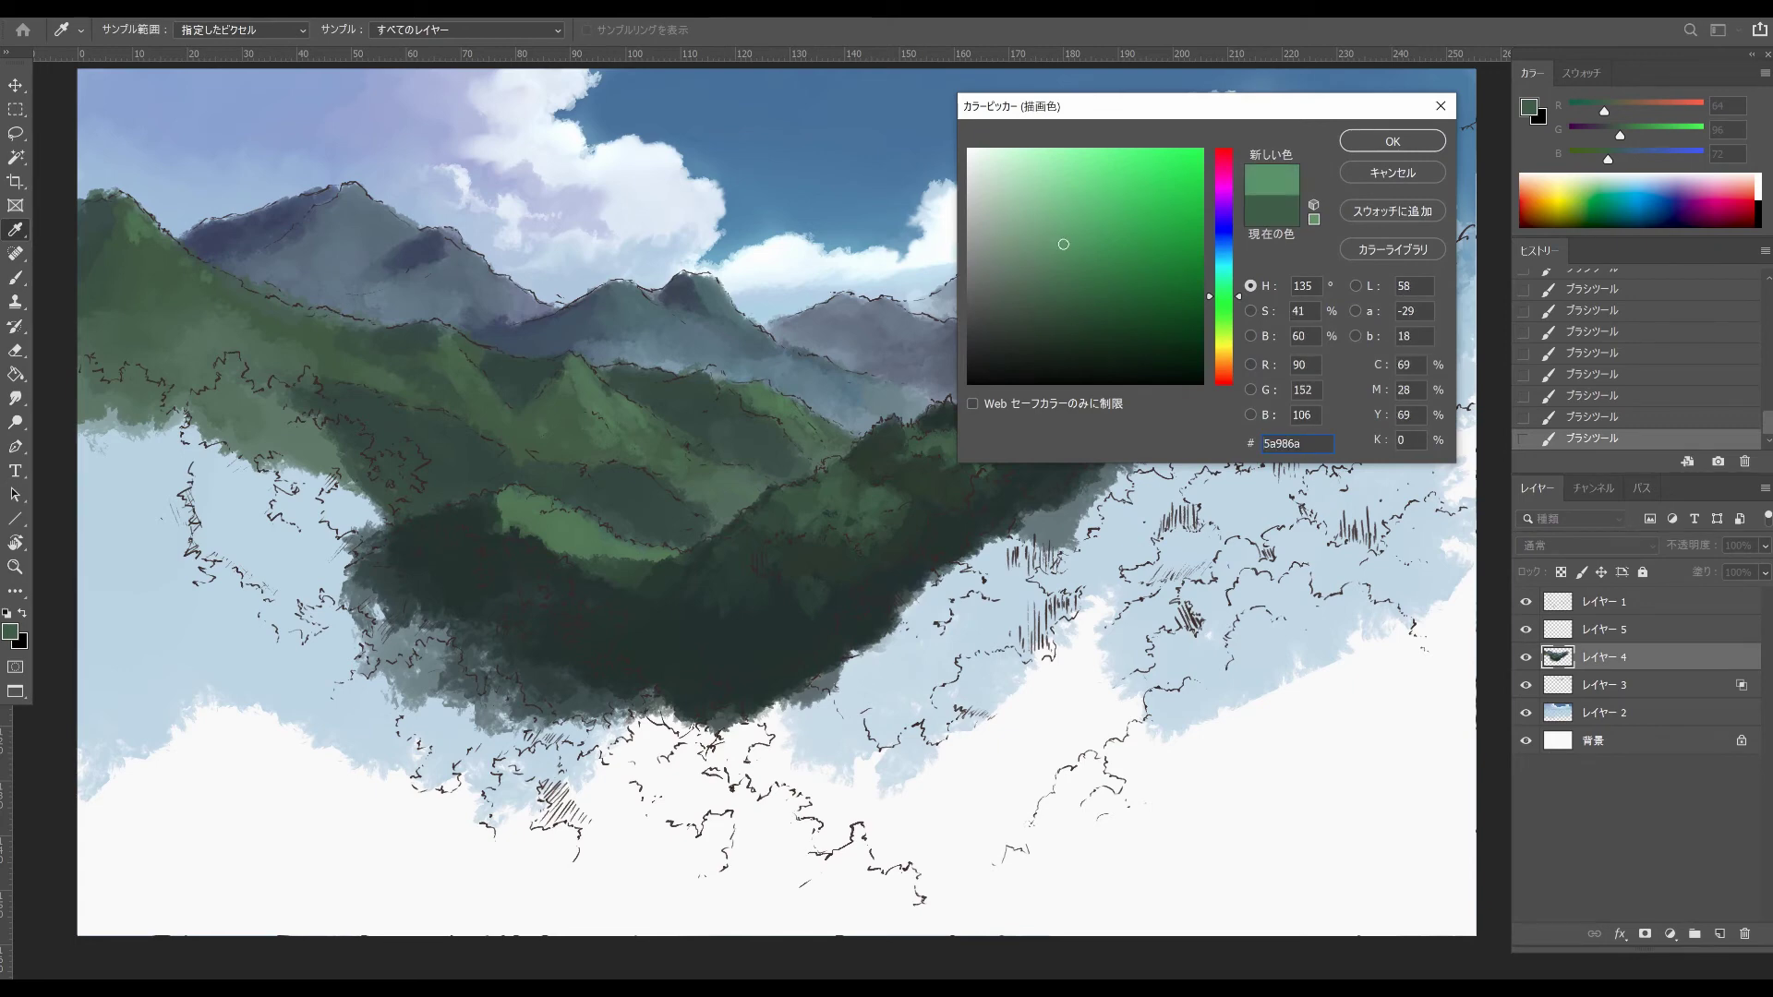
pyautogui.moveTo(1223, 296); pyautogui.dragTo(1223, 318)
pyautogui.moveTo(1063, 244); pyautogui.dragTo(1056, 217)
pyautogui.press('Return')
pyautogui.press('b')
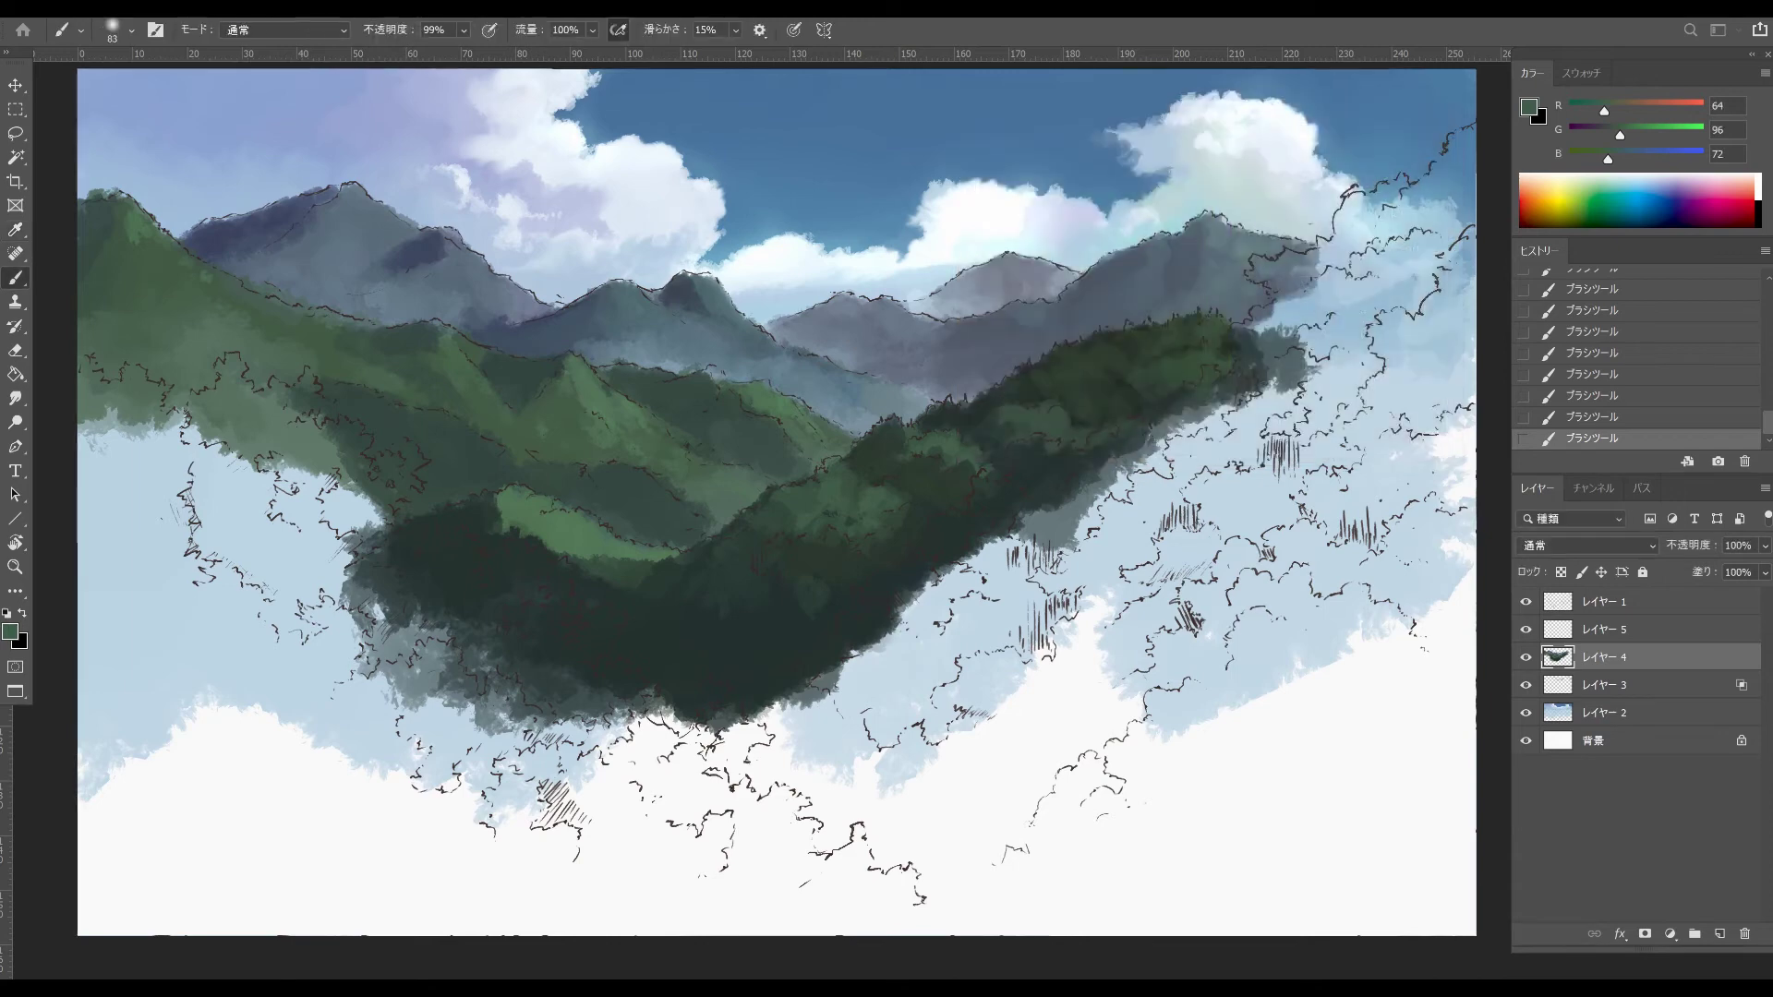
pyautogui.hotkey('ctrl', 'z')
pyautogui.moveTo(901, 498)
pyautogui.mouseDown()
pyautogui.moveTo(870, 526)
pyautogui.moveTo(871, 500)
pyautogui.moveTo(870, 518)
pyautogui.moveTo(835, 480)
pyautogui.mouseUp()
# - Blend the lower highlight with sampled greens and add lighter foliage highlights to the mid-ridge patches
pyautogui.keyDown('alt'); pyautogui.click(817, 532); pyautogui.keyUp('alt')
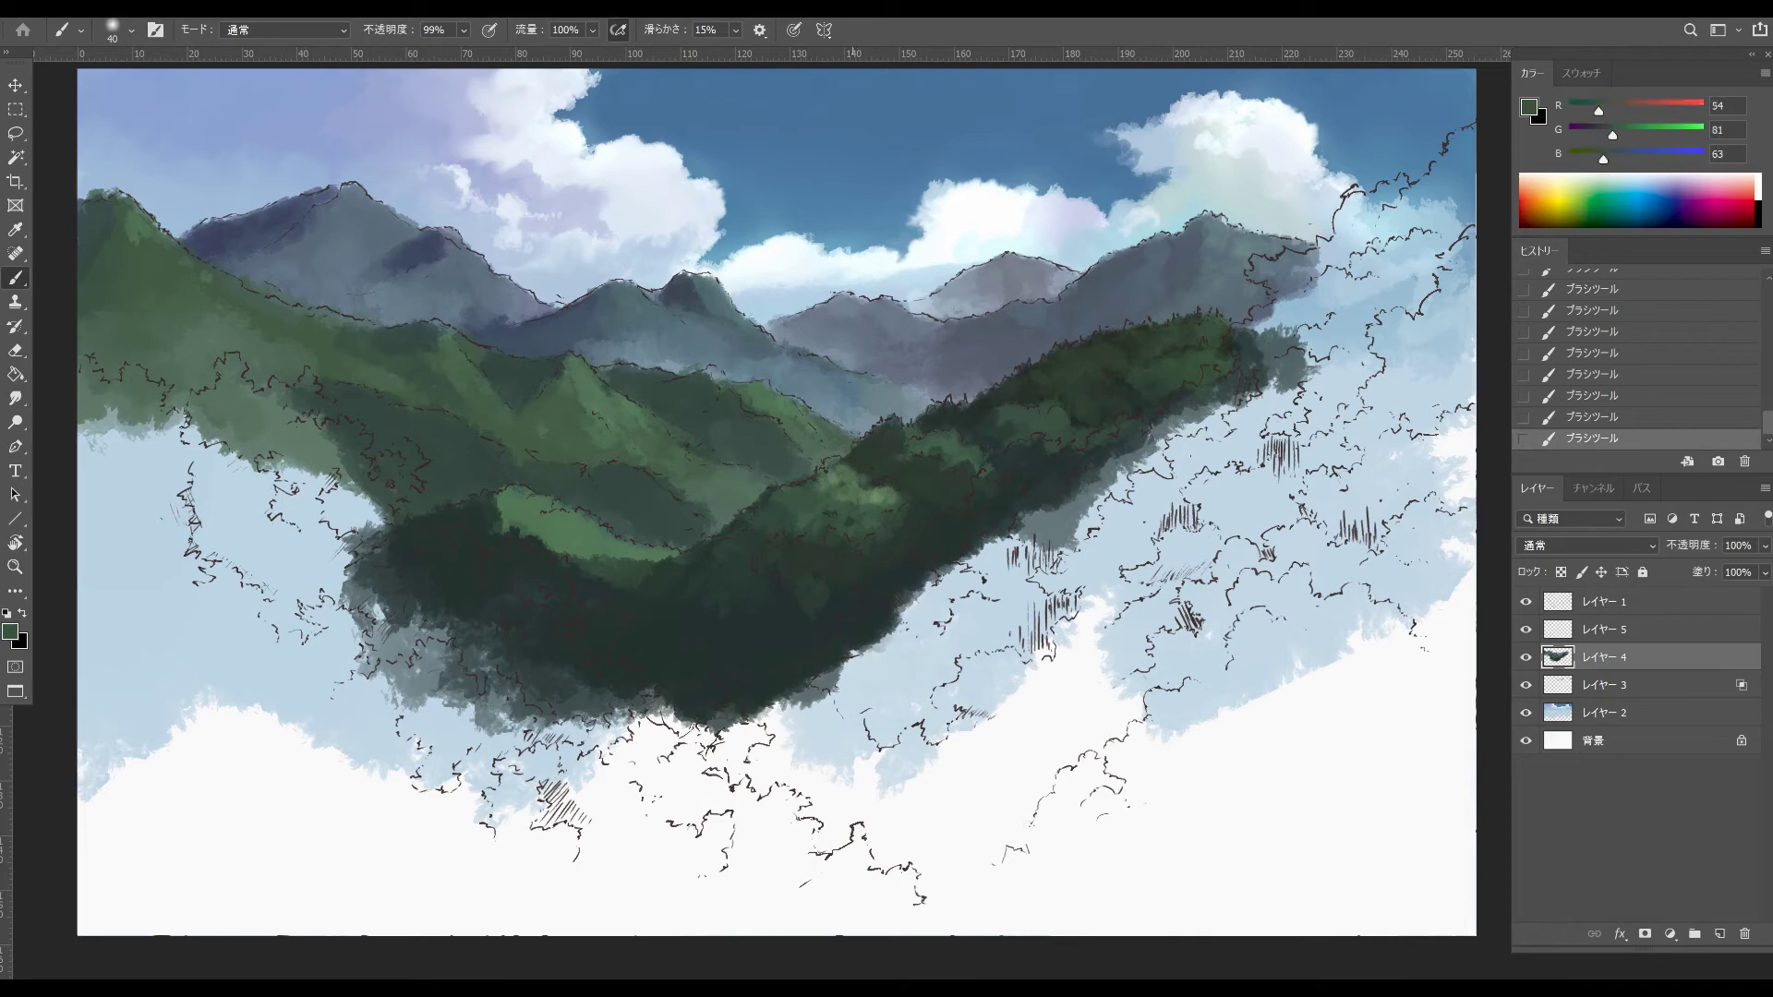
pyautogui.keyDown('alt'); pyautogui.click(882, 526); pyautogui.keyUp('alt')
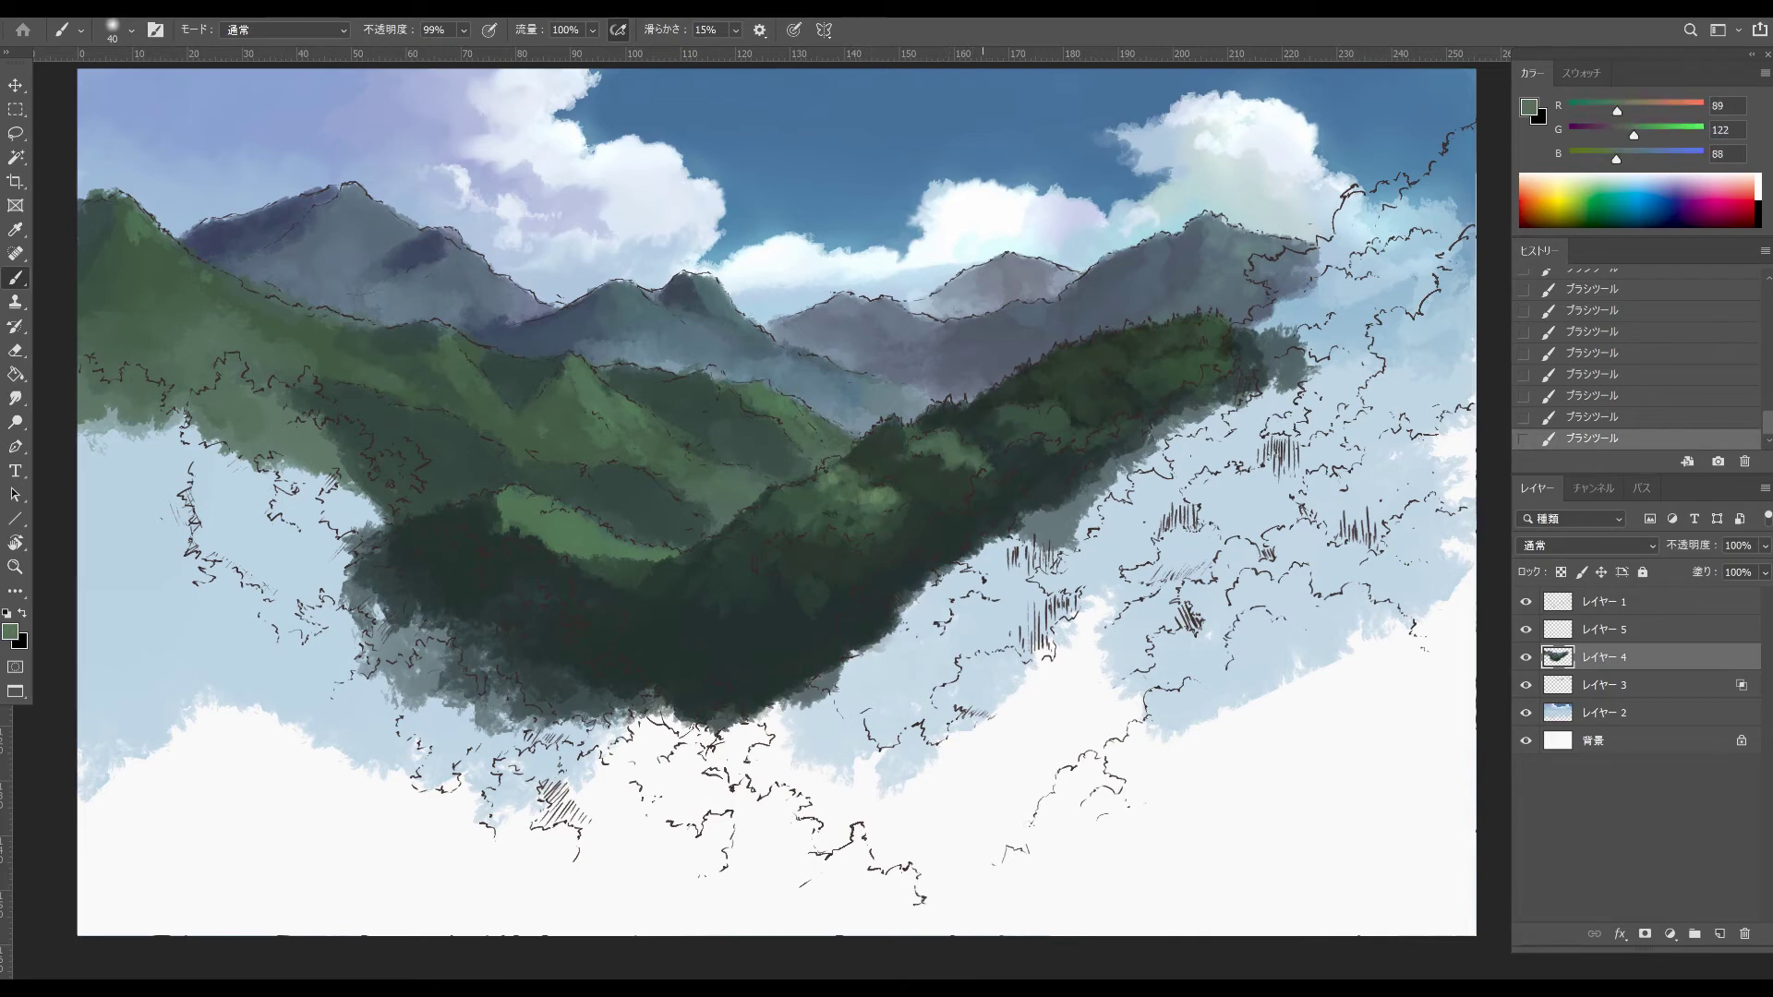
pyautogui.keyDown('alt'); pyautogui.click(1068, 467); pyautogui.keyUp('alt')
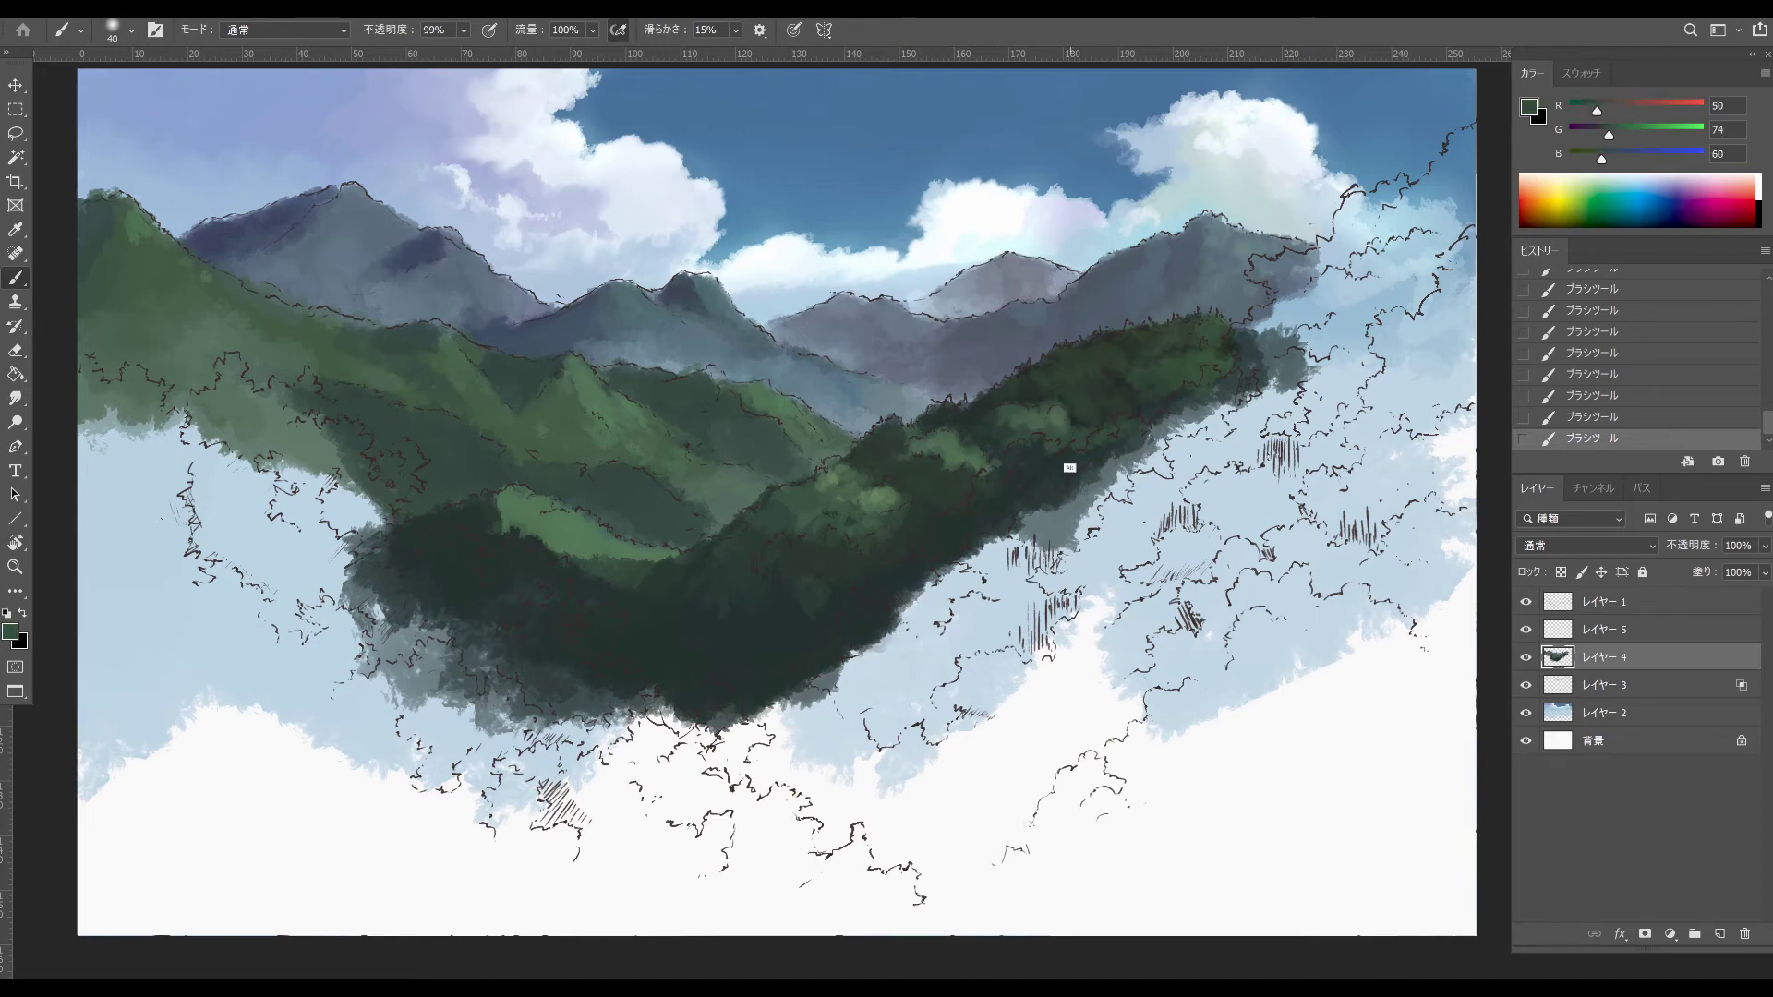
pyautogui.keyDown('alt'); pyautogui.click(1060, 444); pyautogui.keyUp('alt')
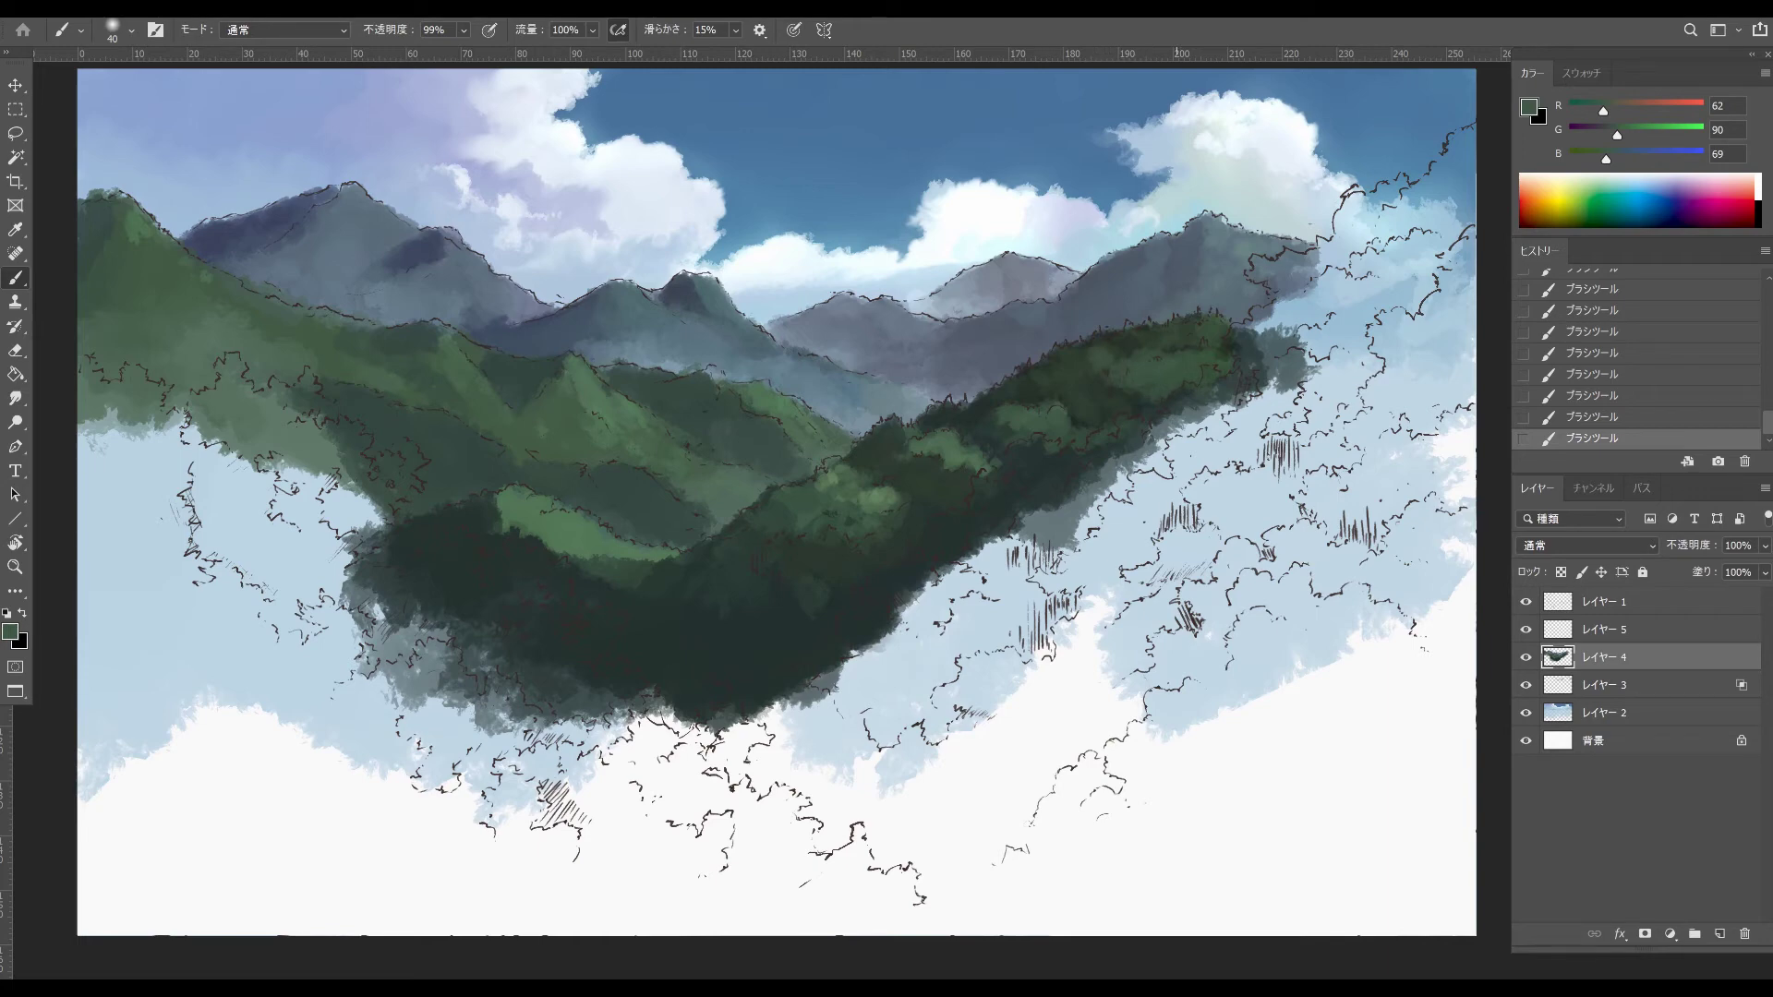
# - Refine the upper ridge's foliage with sampled greens and paint subtle dark green texture into the forest's lower slope
pyautogui.keyDown('alt'); pyautogui.click(1119, 396); pyautogui.keyUp('alt')
pyautogui.keyDown('alt'); pyautogui.click(1025, 406); pyautogui.keyUp('alt')
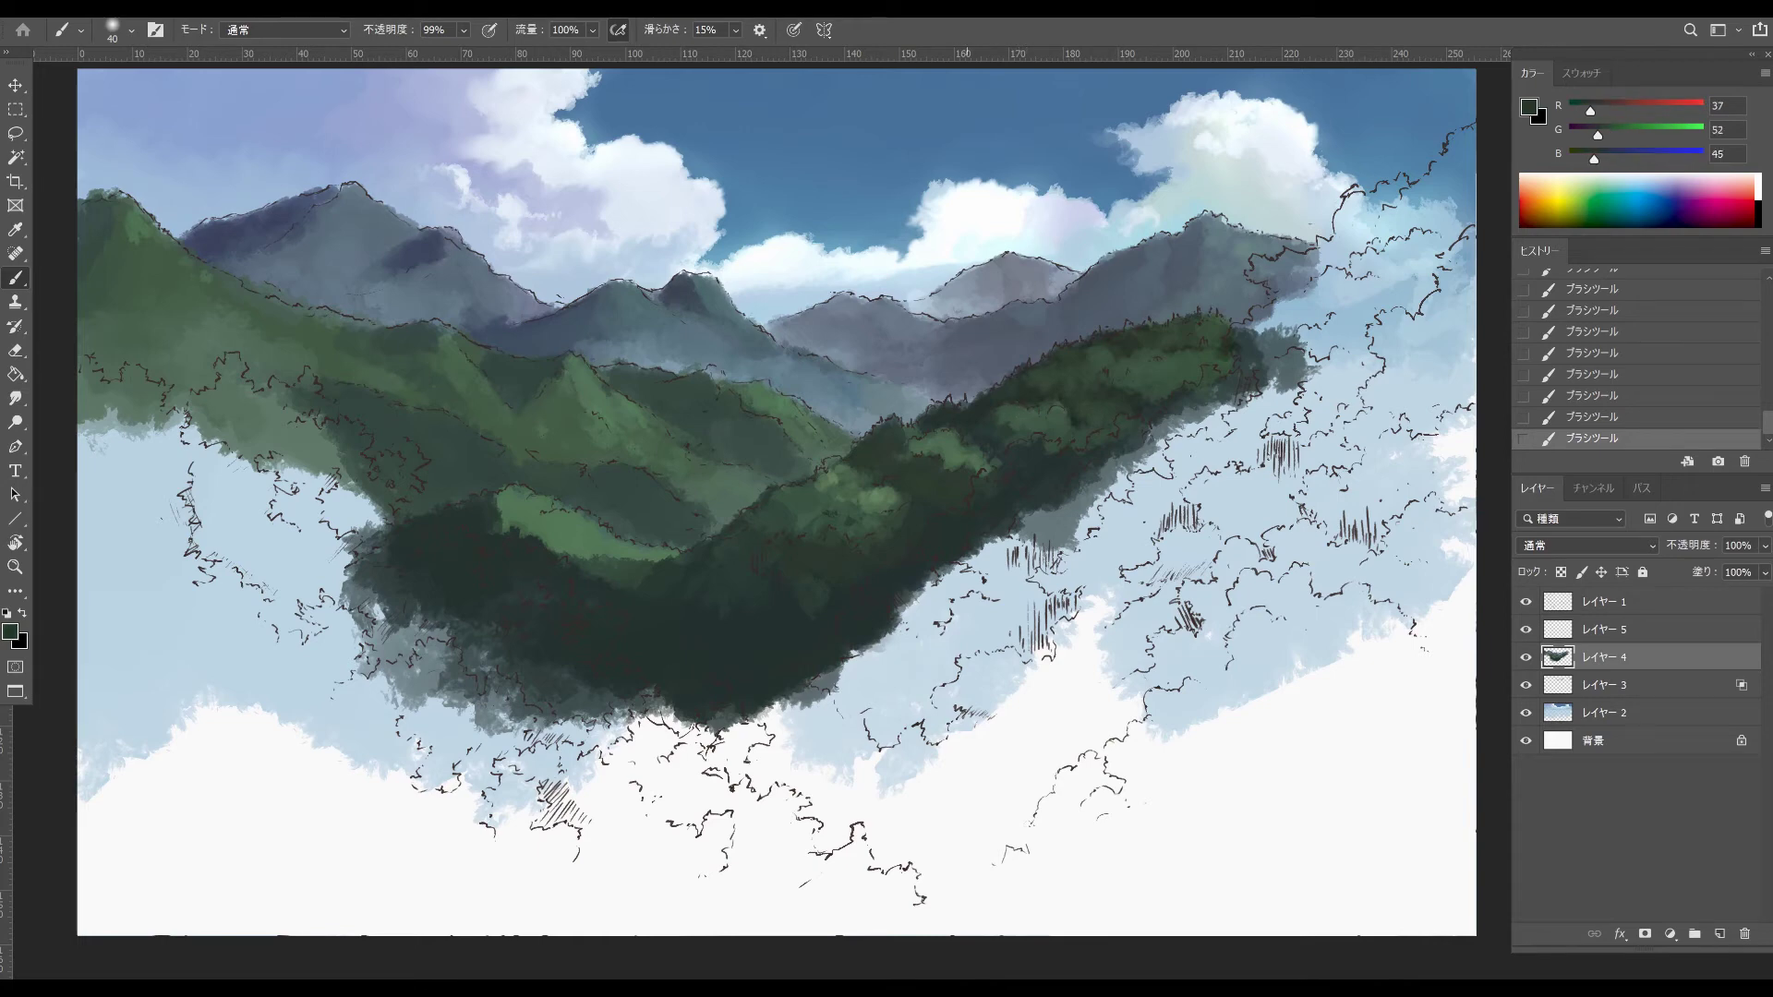
pyautogui.moveTo(812, 582); pyautogui.dragTo(840, 614)
pyautogui.keyDown('alt'); pyautogui.click(833, 601); pyautogui.keyUp('alt')
pyautogui.hotkey('ctrl', '-')
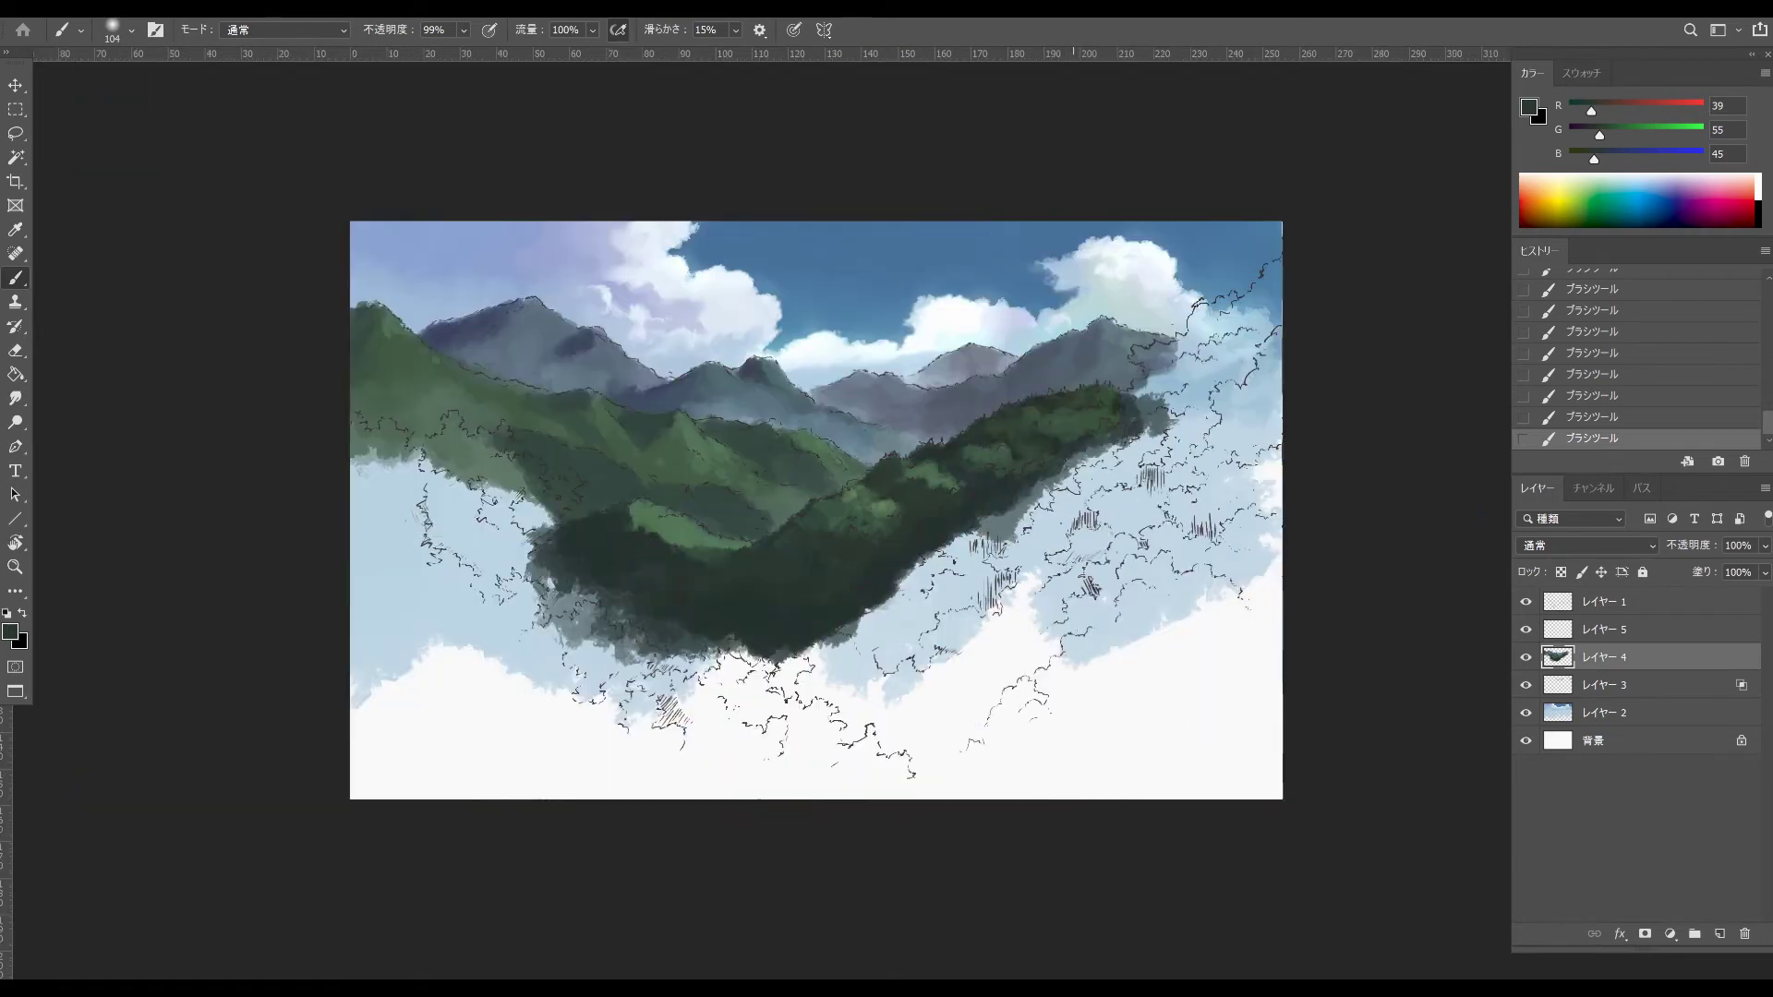
# - Sample forest greens and paint broad muted-green strokes over the foreground slope in the canvas's lower right
pyautogui.hotkey('ctrl', '+')
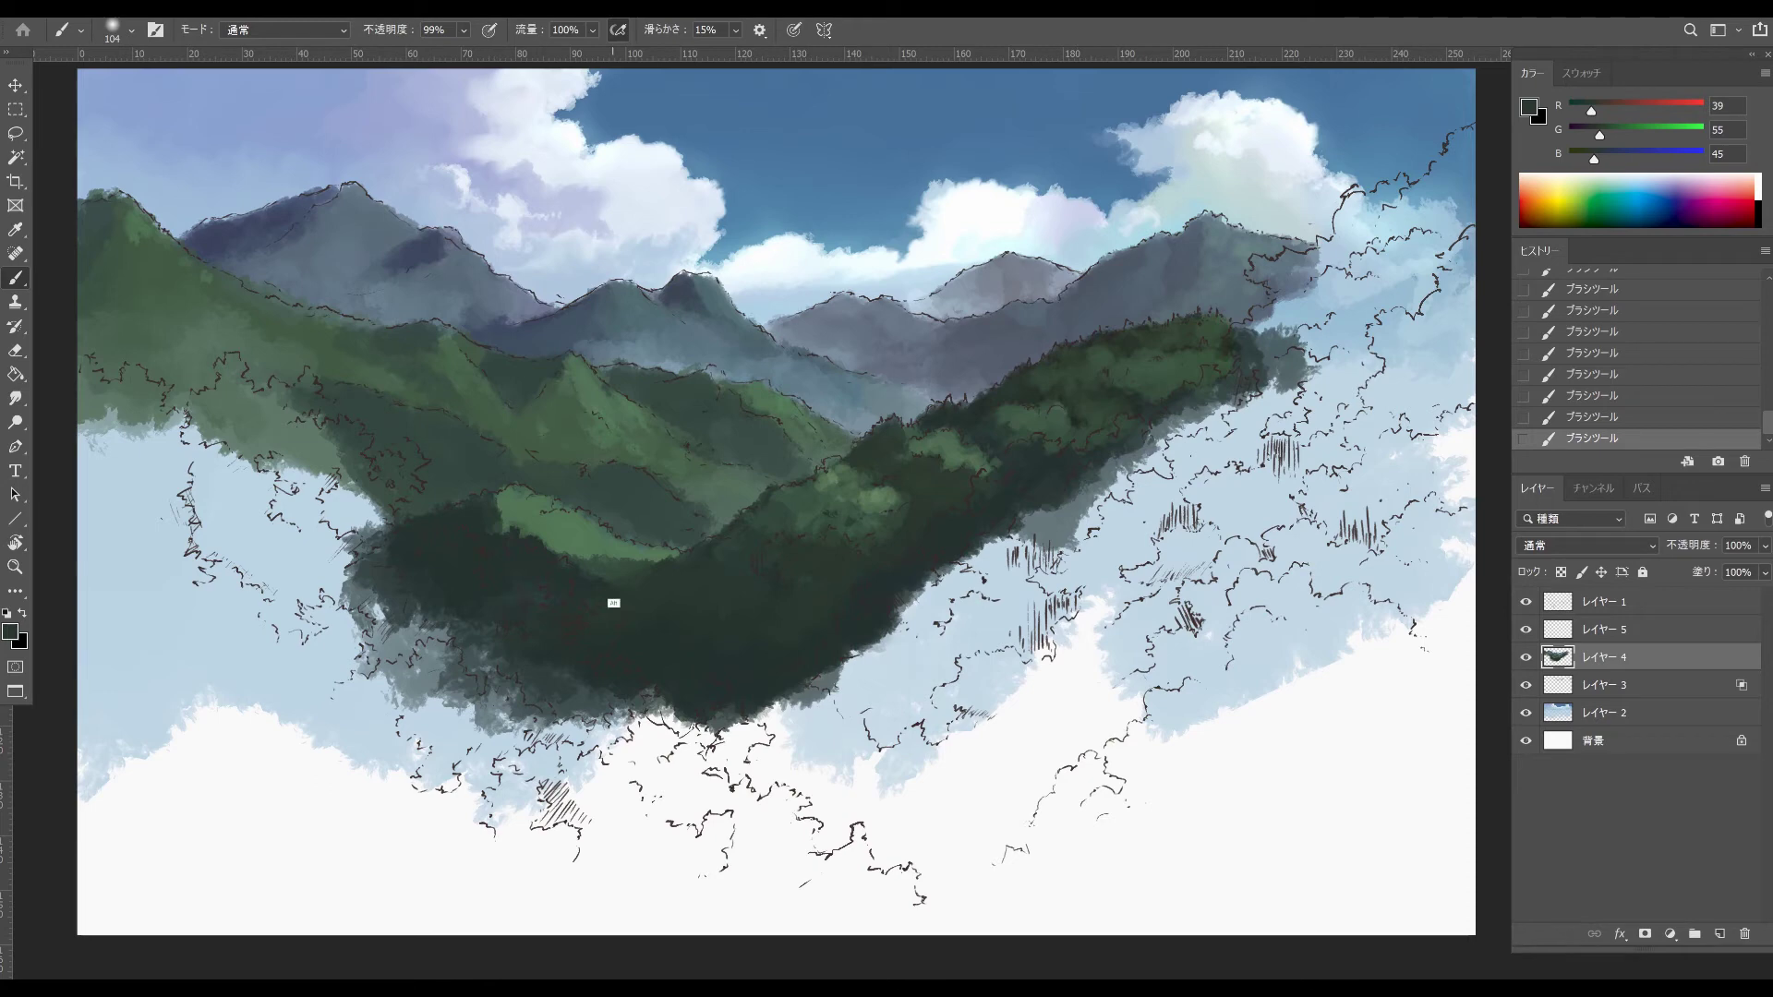
pyautogui.keyDown('alt'); pyautogui.click(613, 603); pyautogui.keyUp('alt')
pyautogui.moveTo(605, 589)
pyautogui.mouseDown()
pyautogui.moveTo(506, 543)
pyautogui.moveTo(524, 533)
pyautogui.mouseUp()
pyautogui.keyDown('alt'); pyautogui.click(580, 571); pyautogui.keyUp('alt')
pyautogui.keyDown('alt'); pyautogui.click(594, 566); pyautogui.keyUp('alt')
pyautogui.moveTo(1117, 729)
pyautogui.mouseDown()
pyautogui.moveTo(1191, 707)
pyautogui.moveTo(1011, 891)
pyautogui.moveTo(1080, 623)
pyautogui.moveTo(983, 616)
pyautogui.mouseUp()
pyautogui.keyDown('alt'); pyautogui.click(812, 587); pyautogui.keyUp('alt')
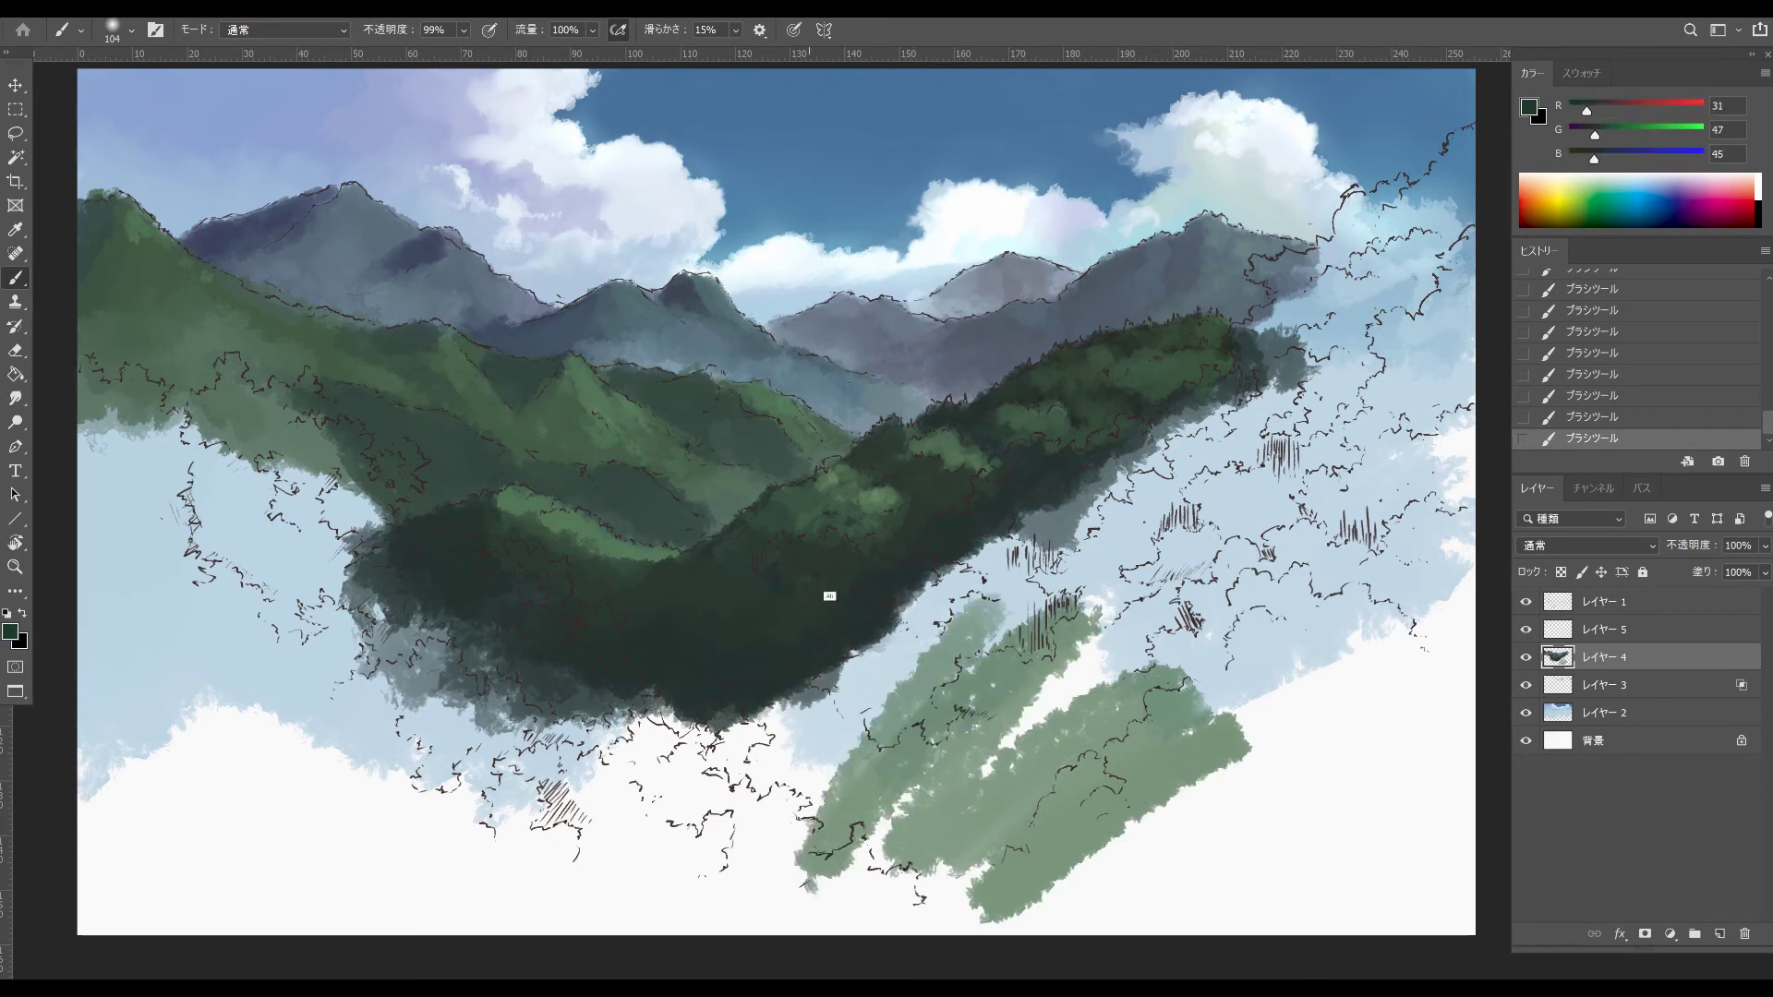
# - Set the foreground colour to a very dark green, #111b15
pyautogui.click(20, 642)
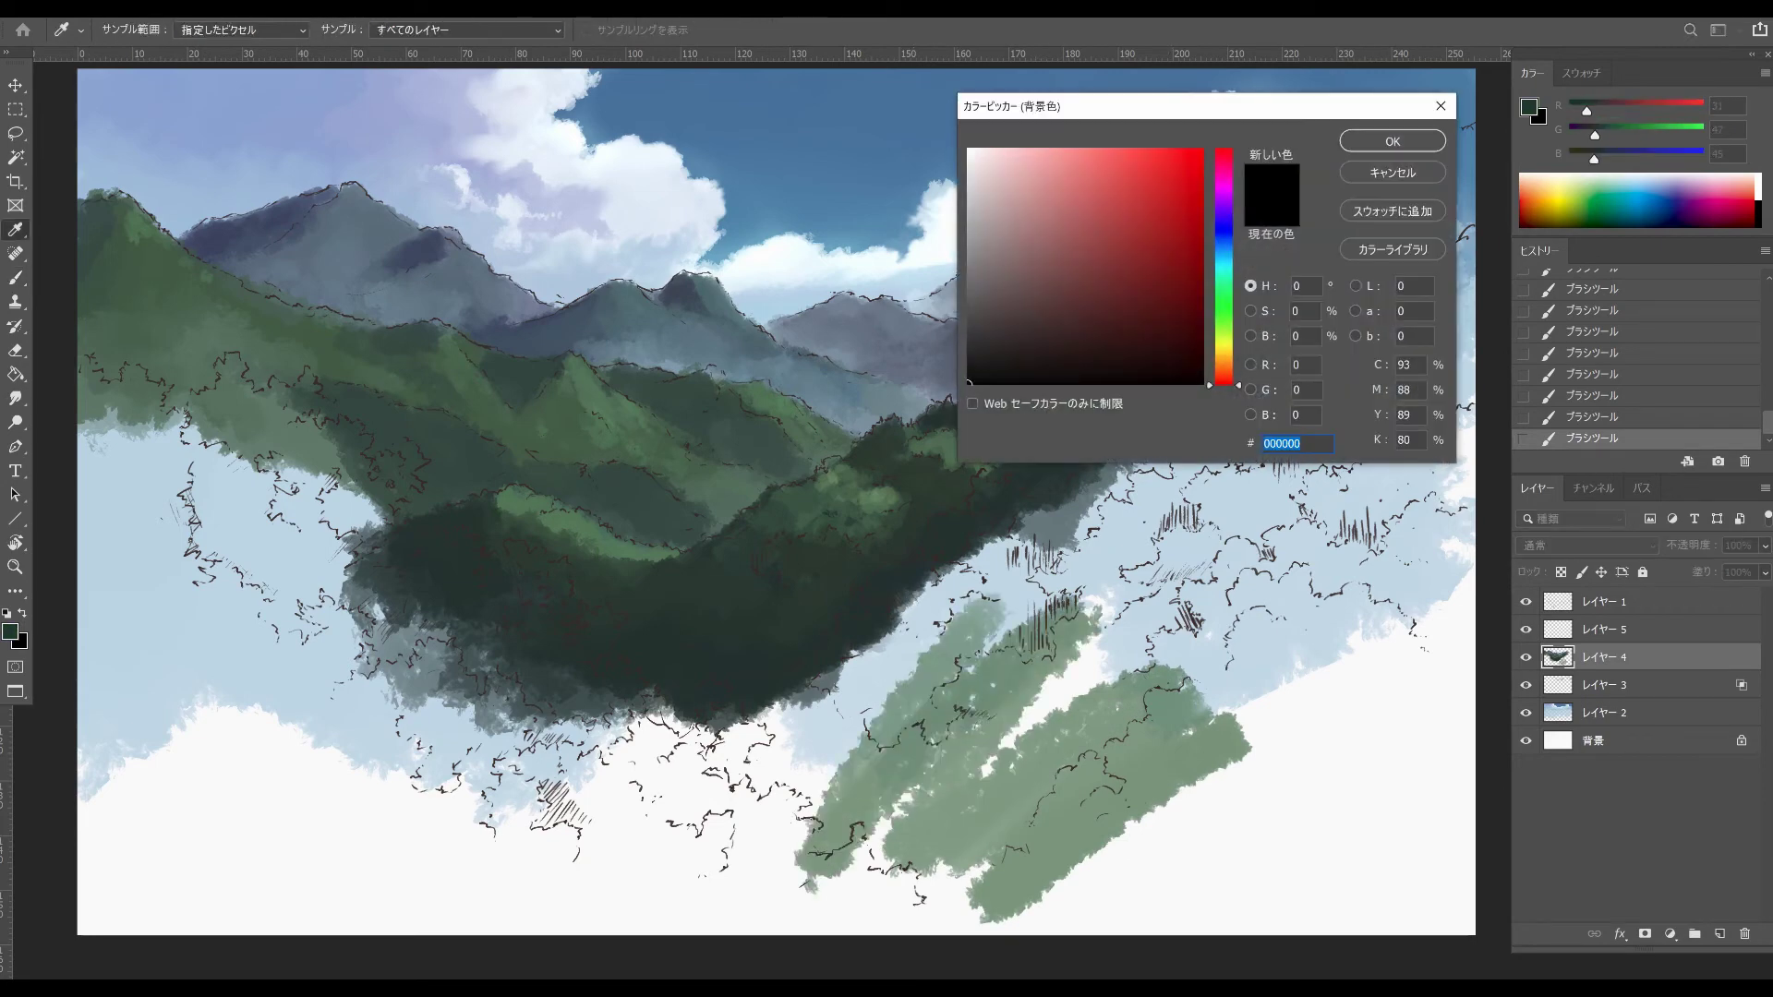
pyautogui.press('Escape')
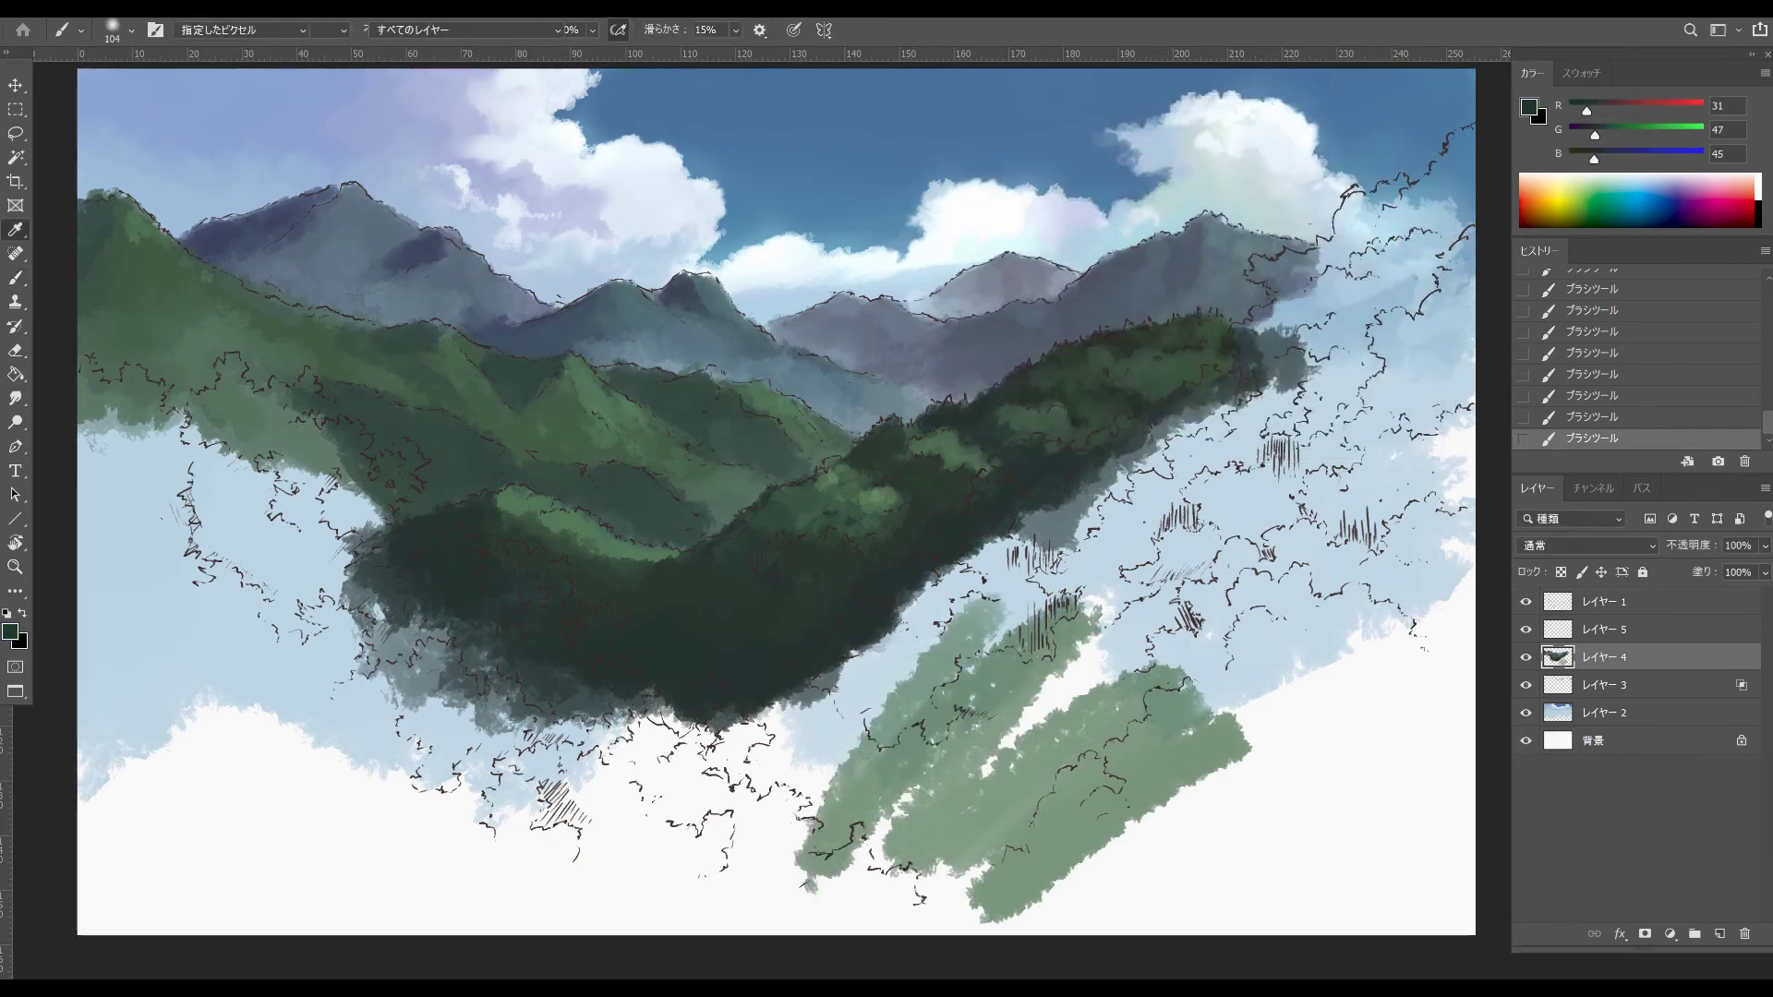
pyautogui.click(10, 631)
pyautogui.click(1055, 339)
pyautogui.moveTo(1054, 339); pyautogui.dragTo(1052, 359)
pyautogui.click(1223, 292)
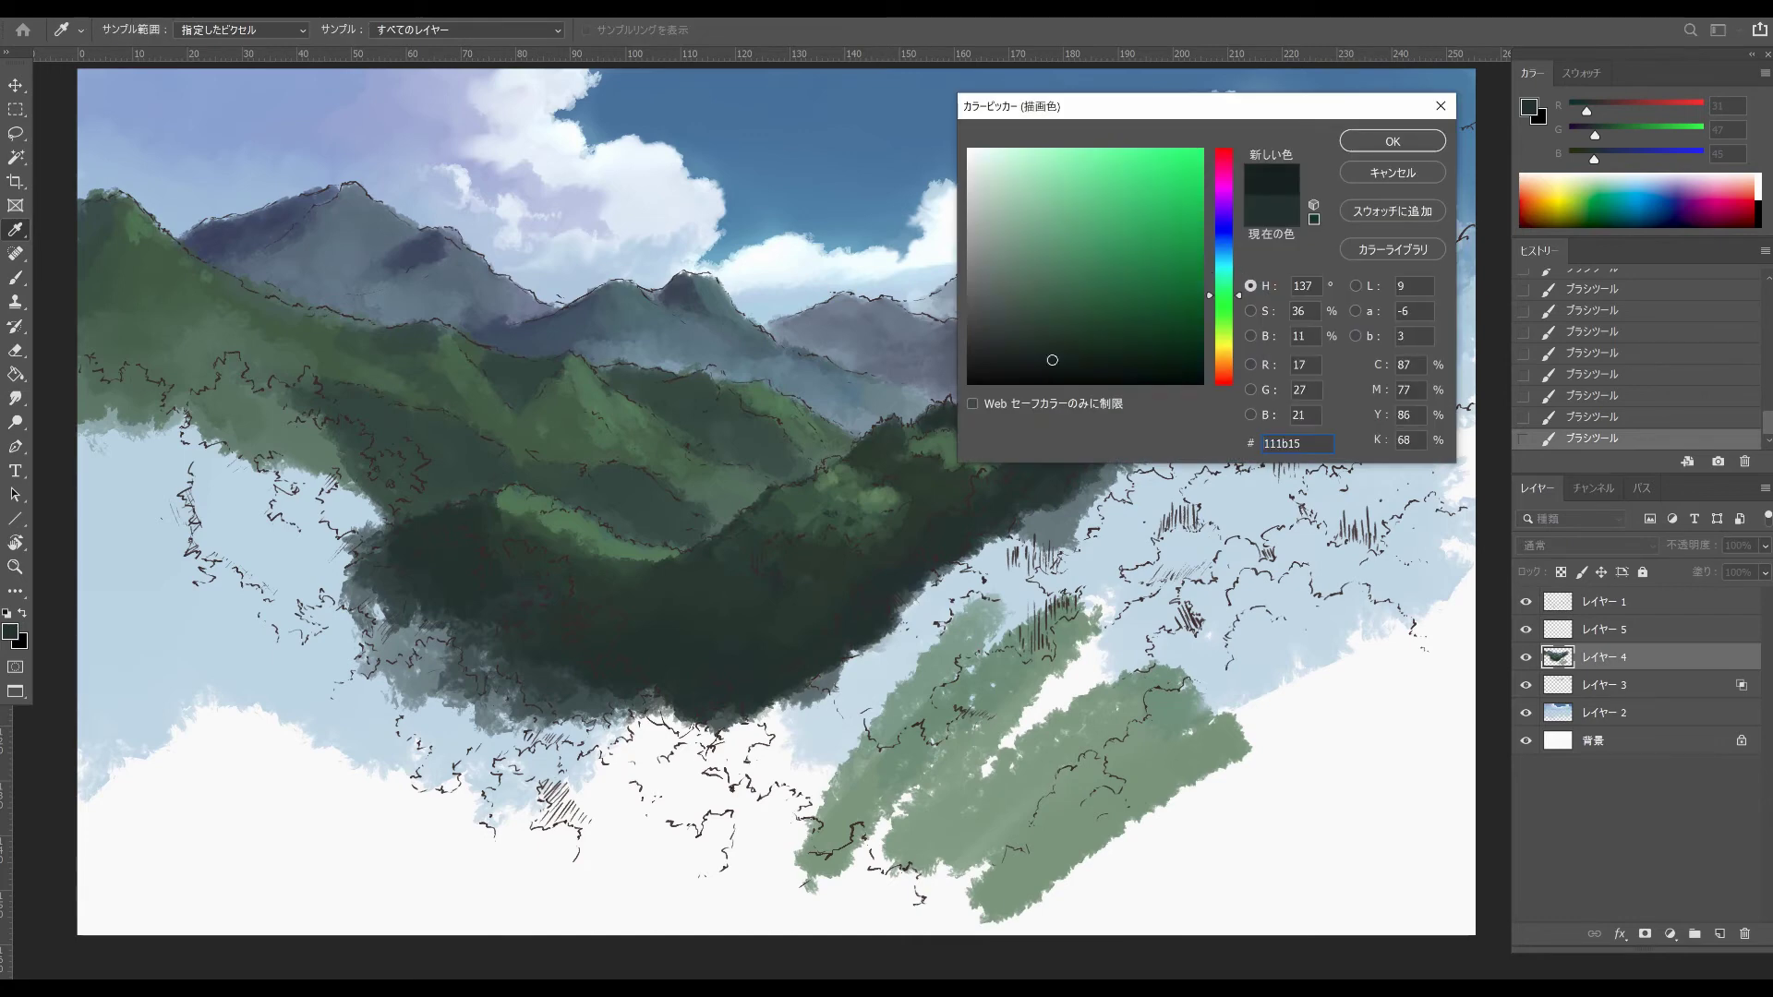
pyautogui.click(1395, 143)
pyautogui.keyDown('alt'); pyautogui.click(1209, 360); pyautogui.keyUp('alt')
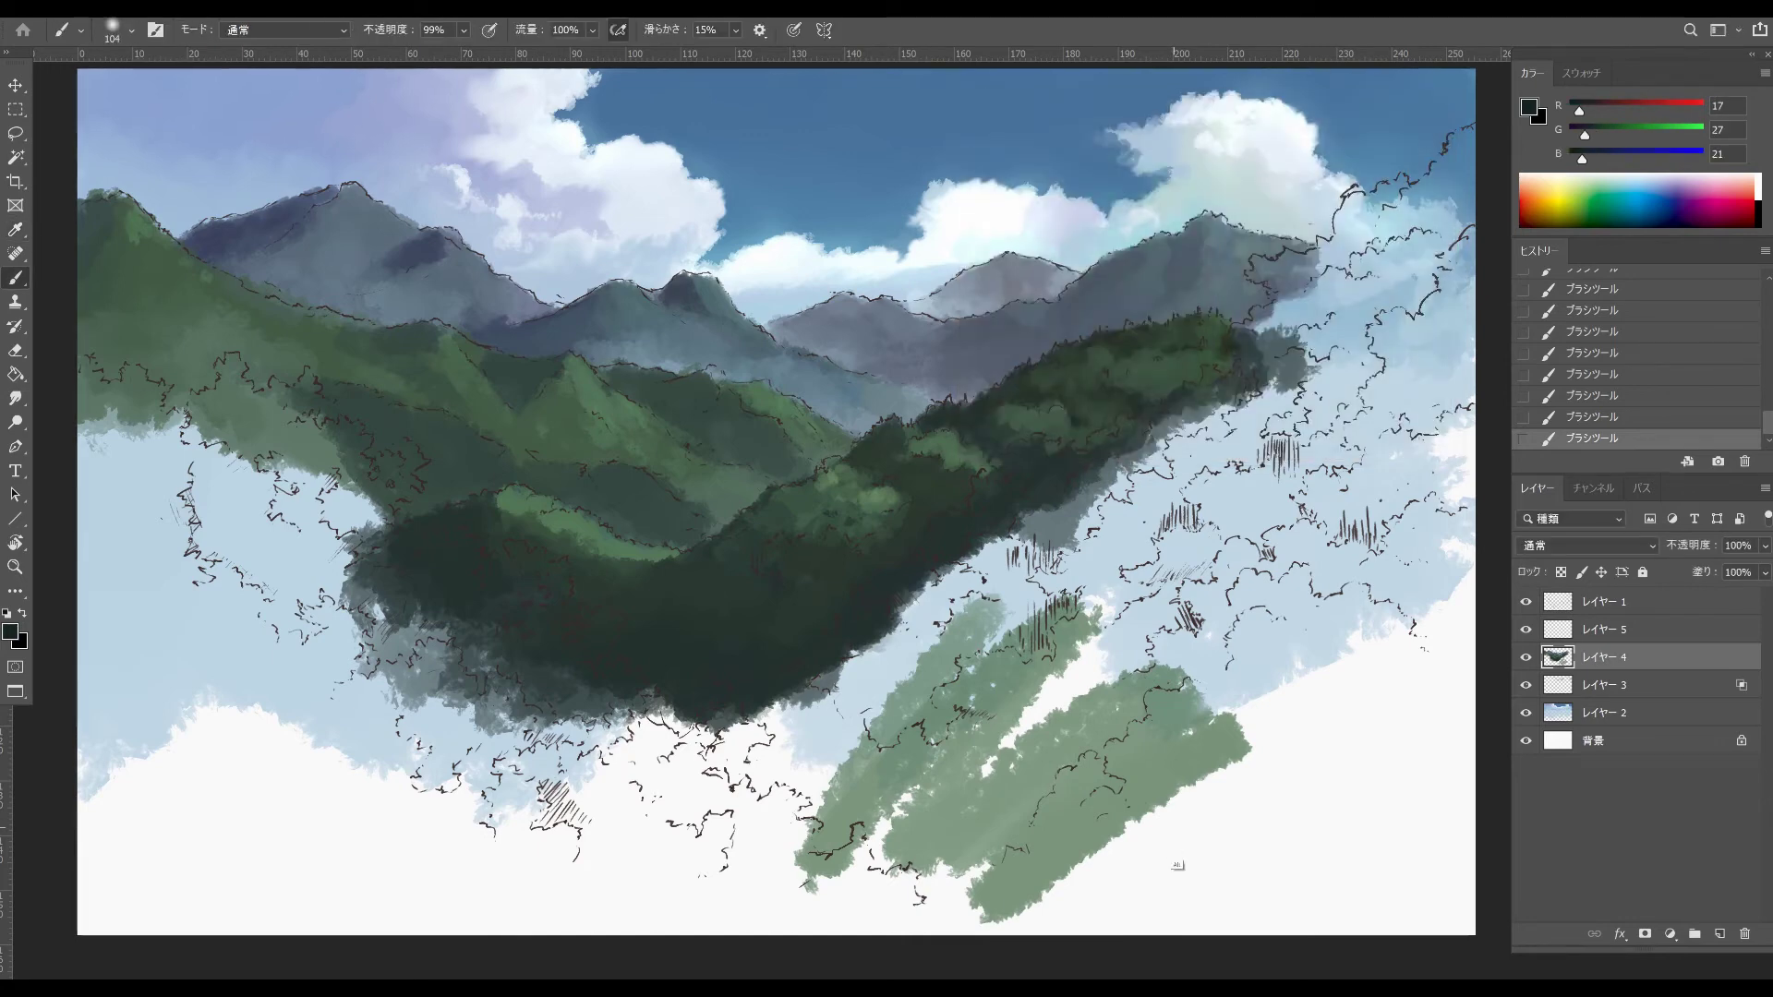
# - Enlarge the brush and roughly block in the lower-right foreground slope with dark green
pyautogui.moveTo(1174, 828)
pyautogui.mouseDown()
pyautogui.moveTo(1189, 828)
pyautogui.moveTo(1028, 909)
pyautogui.moveTo(983, 874)
pyautogui.mouseUp()
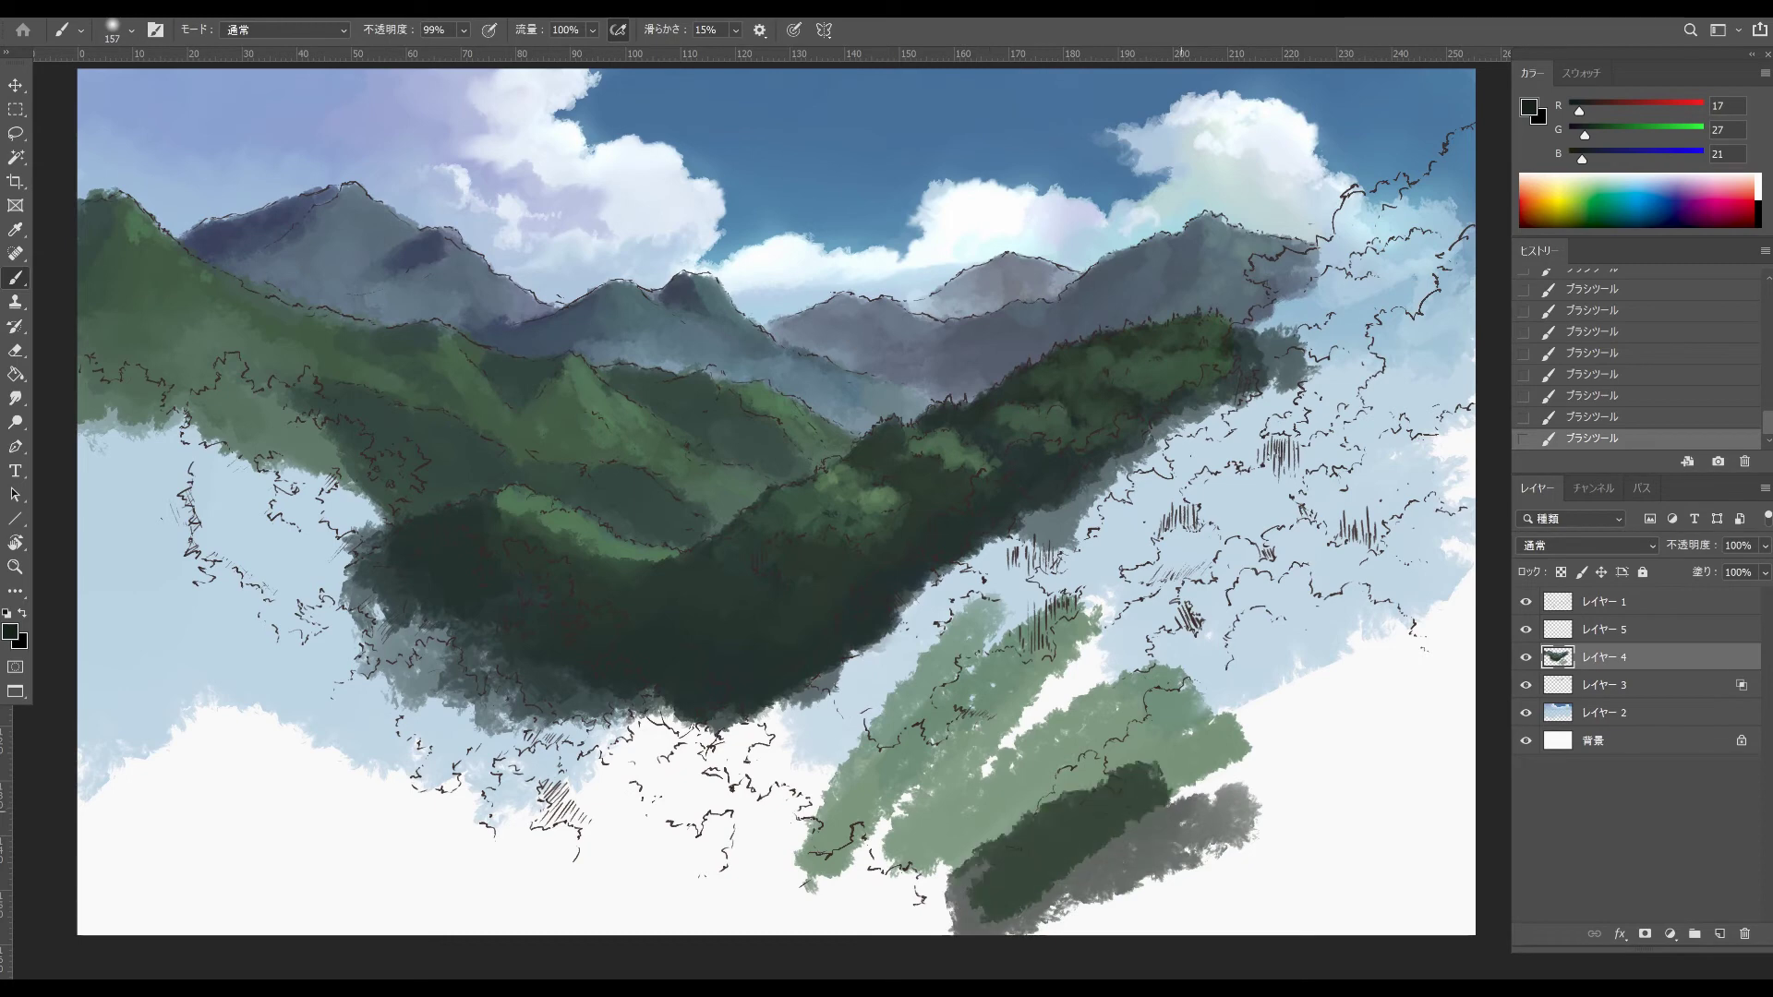
pyautogui.moveTo(1108, 859); pyautogui.dragTo(1440, 914)
pyautogui.press('F5')
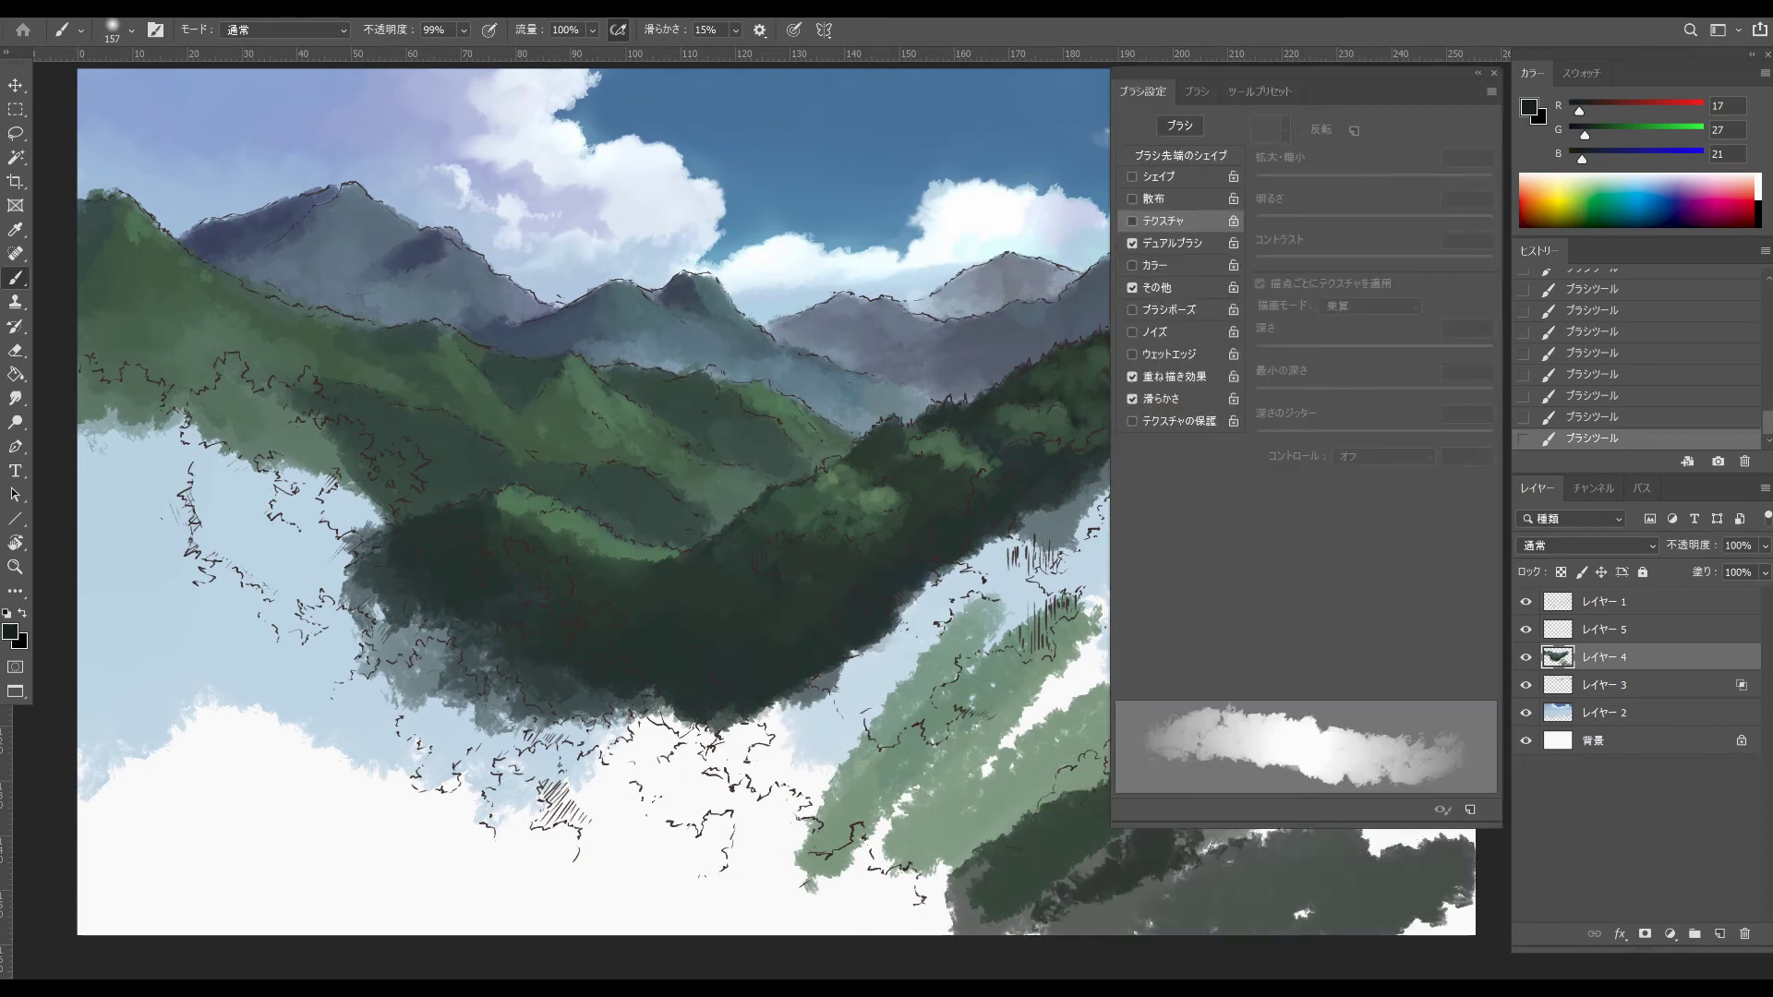
pyautogui.press('F5')
pyautogui.press('F5')
pyautogui.press('F5')
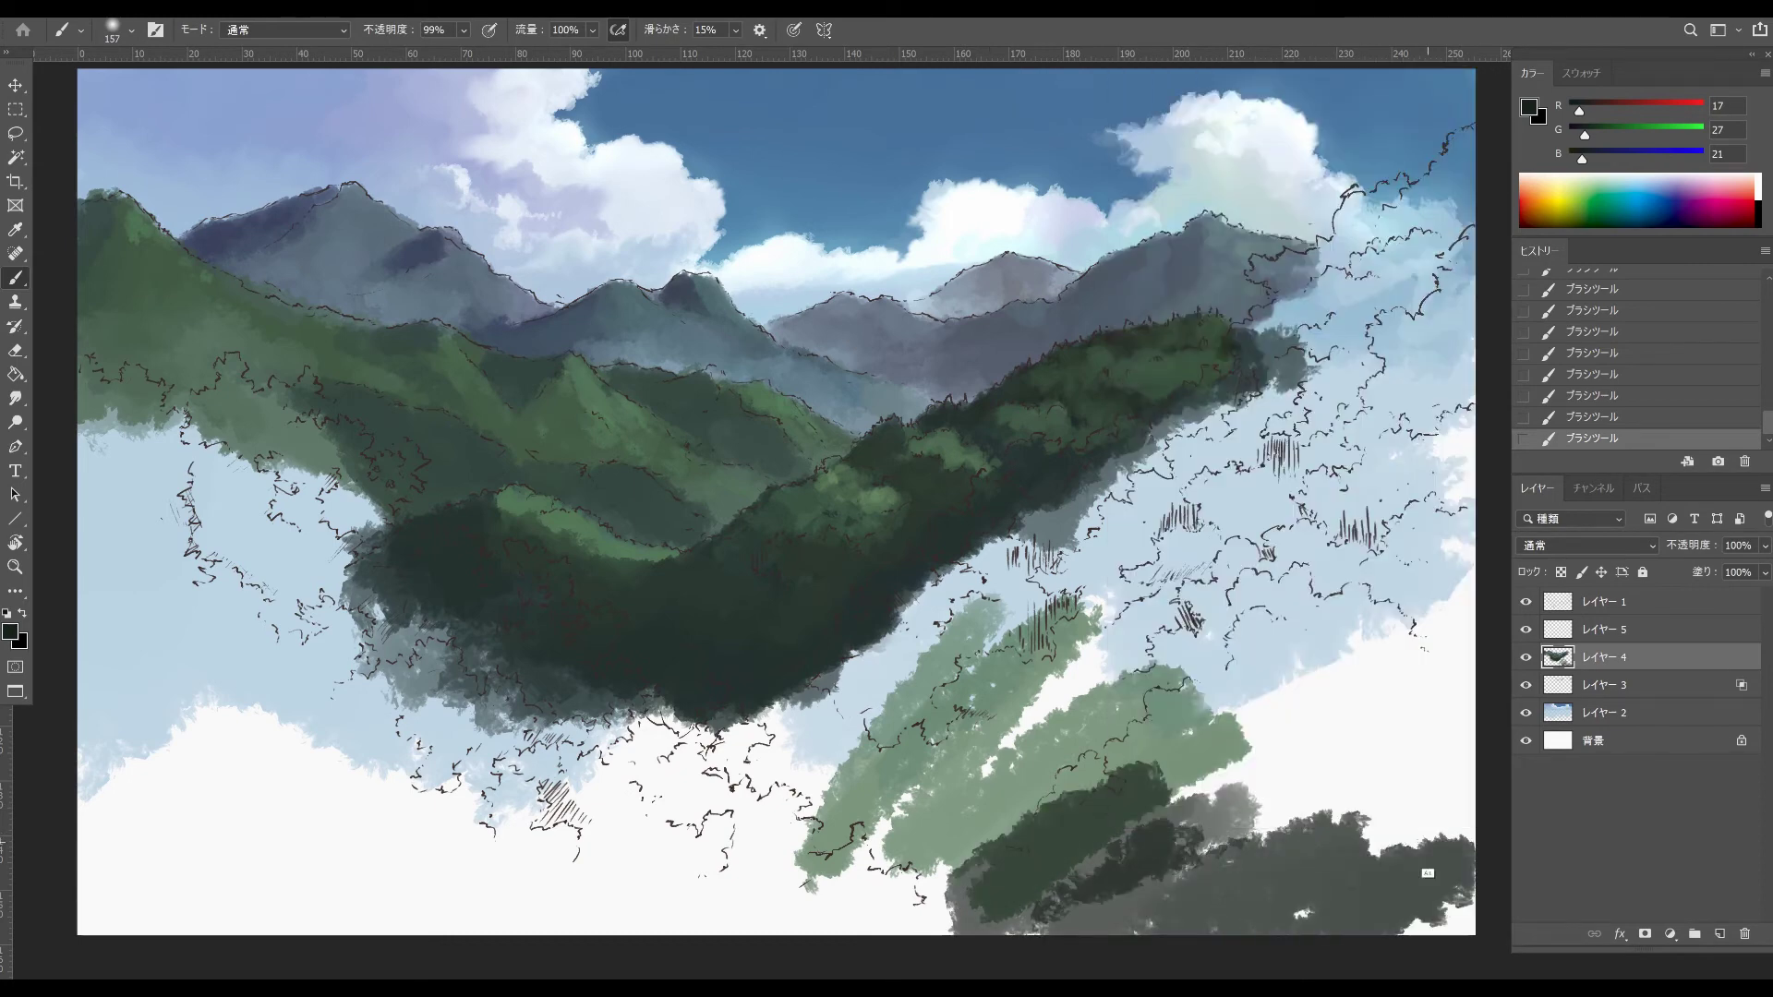
pyautogui.moveTo(1440, 914)
pyautogui.mouseDown()
pyautogui.moveTo(1311, 831)
pyautogui.moveTo(1459, 646)
pyautogui.moveTo(1321, 618)
pyautogui.moveTo(1127, 711)
pyautogui.mouseUp()
pyautogui.moveTo(1403, 812); pyautogui.dragTo(1421, 646)
pyautogui.moveTo(1422, 517); pyautogui.dragTo(1237, 665)
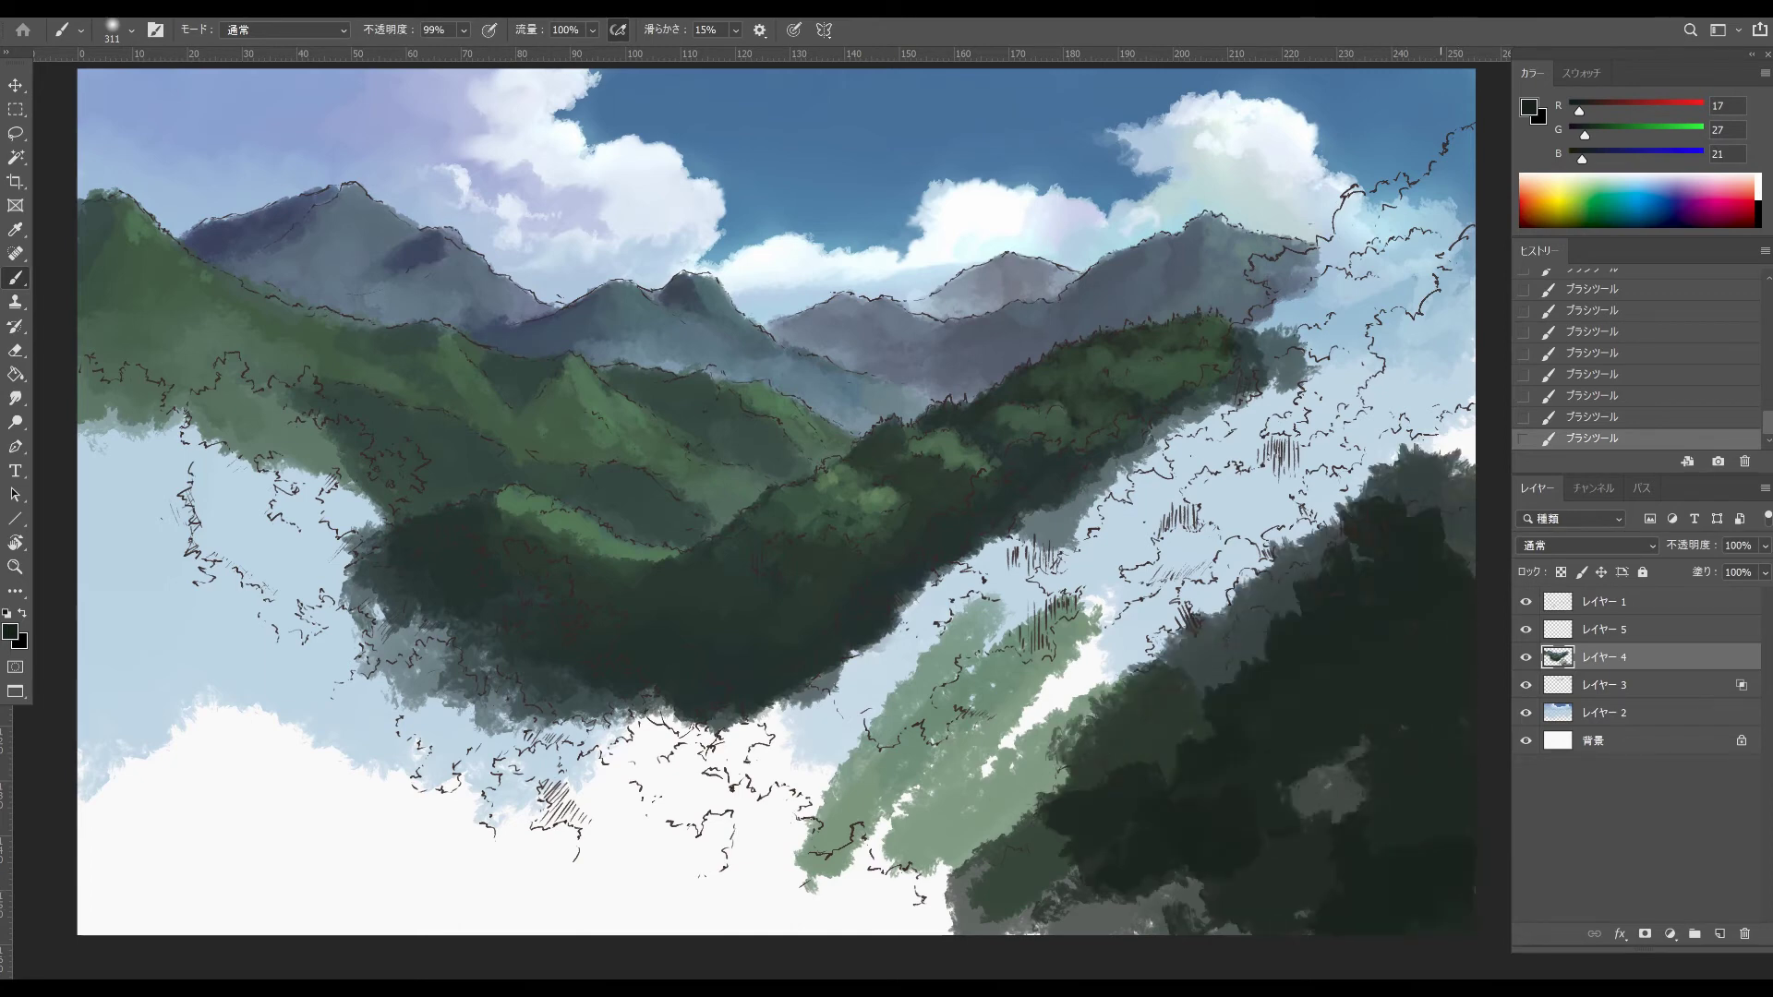
# - Fill the lower-right foreground slope with solid dark green, covering the lighter underpainting
pyautogui.moveTo(1145, 895); pyautogui.dragTo(1330, 784)
pyautogui.moveTo(1293, 590); pyautogui.dragTo(1080, 831)
pyautogui.moveTo(1329, 517); pyautogui.dragTo(1135, 665)
pyautogui.moveTo(1080, 683); pyautogui.dragTo(960, 821)
pyautogui.moveTo(1210, 572); pyautogui.dragTo(1449, 480)
pyautogui.moveTo(1348, 803); pyautogui.dragTo(1007, 909)
# - Extend the dark green foreground mass toward the bottom centre and up to the dark forest ridge
pyautogui.moveTo(1108, 887); pyautogui.dragTo(840, 890)
pyautogui.moveTo(840, 891)
pyautogui.mouseDown()
pyautogui.moveTo(1024, 776)
pyautogui.moveTo(812, 831)
pyautogui.mouseUp()
pyautogui.moveTo(813, 831)
pyautogui.mouseDown()
pyautogui.moveTo(960, 665)
pyautogui.moveTo(785, 767)
pyautogui.mouseUp()
pyautogui.moveTo(896, 692)
pyautogui.mouseDown()
pyautogui.moveTo(757, 785)
pyautogui.moveTo(831, 701)
pyautogui.mouseUp()
pyautogui.moveTo(785, 706); pyautogui.dragTo(711, 730)
pyautogui.moveTo(941, 711)
pyautogui.mouseDown()
pyautogui.moveTo(877, 785)
pyautogui.moveTo(766, 785)
pyautogui.mouseUp()
pyautogui.moveTo(766, 785); pyautogui.dragTo(886, 859)
pyautogui.moveTo(951, 896)
pyautogui.mouseDown()
pyautogui.moveTo(757, 886)
pyautogui.moveTo(739, 914)
pyautogui.mouseUp()
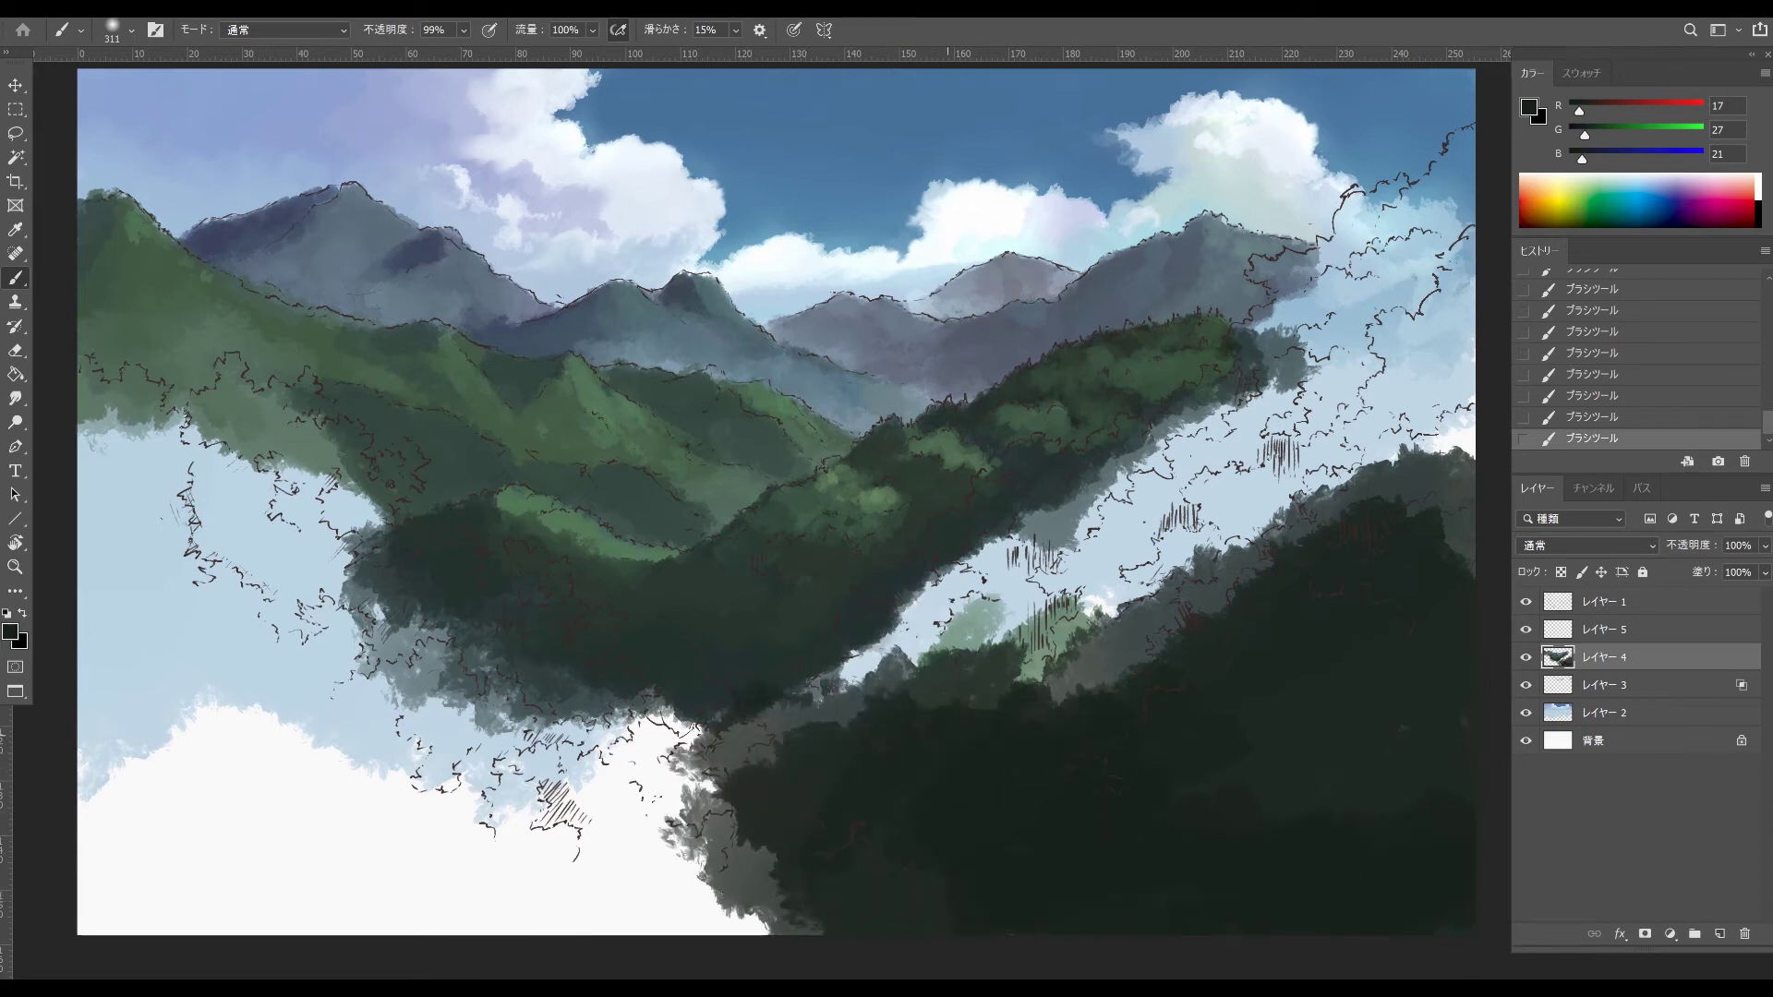
pyautogui.moveTo(923, 730)
pyautogui.mouseDown()
pyautogui.moveTo(739, 729)
pyautogui.moveTo(711, 757)
pyautogui.mouseUp()
pyautogui.moveTo(832, 713)
pyautogui.mouseDown()
pyautogui.moveTo(750, 736)
pyautogui.moveTo(828, 715)
pyautogui.moveTo(665, 701)
pyautogui.moveTo(674, 654)
pyautogui.moveTo(600, 729)
pyautogui.moveTo(867, 660)
pyautogui.moveTo(979, 660)
pyautogui.mouseUp()
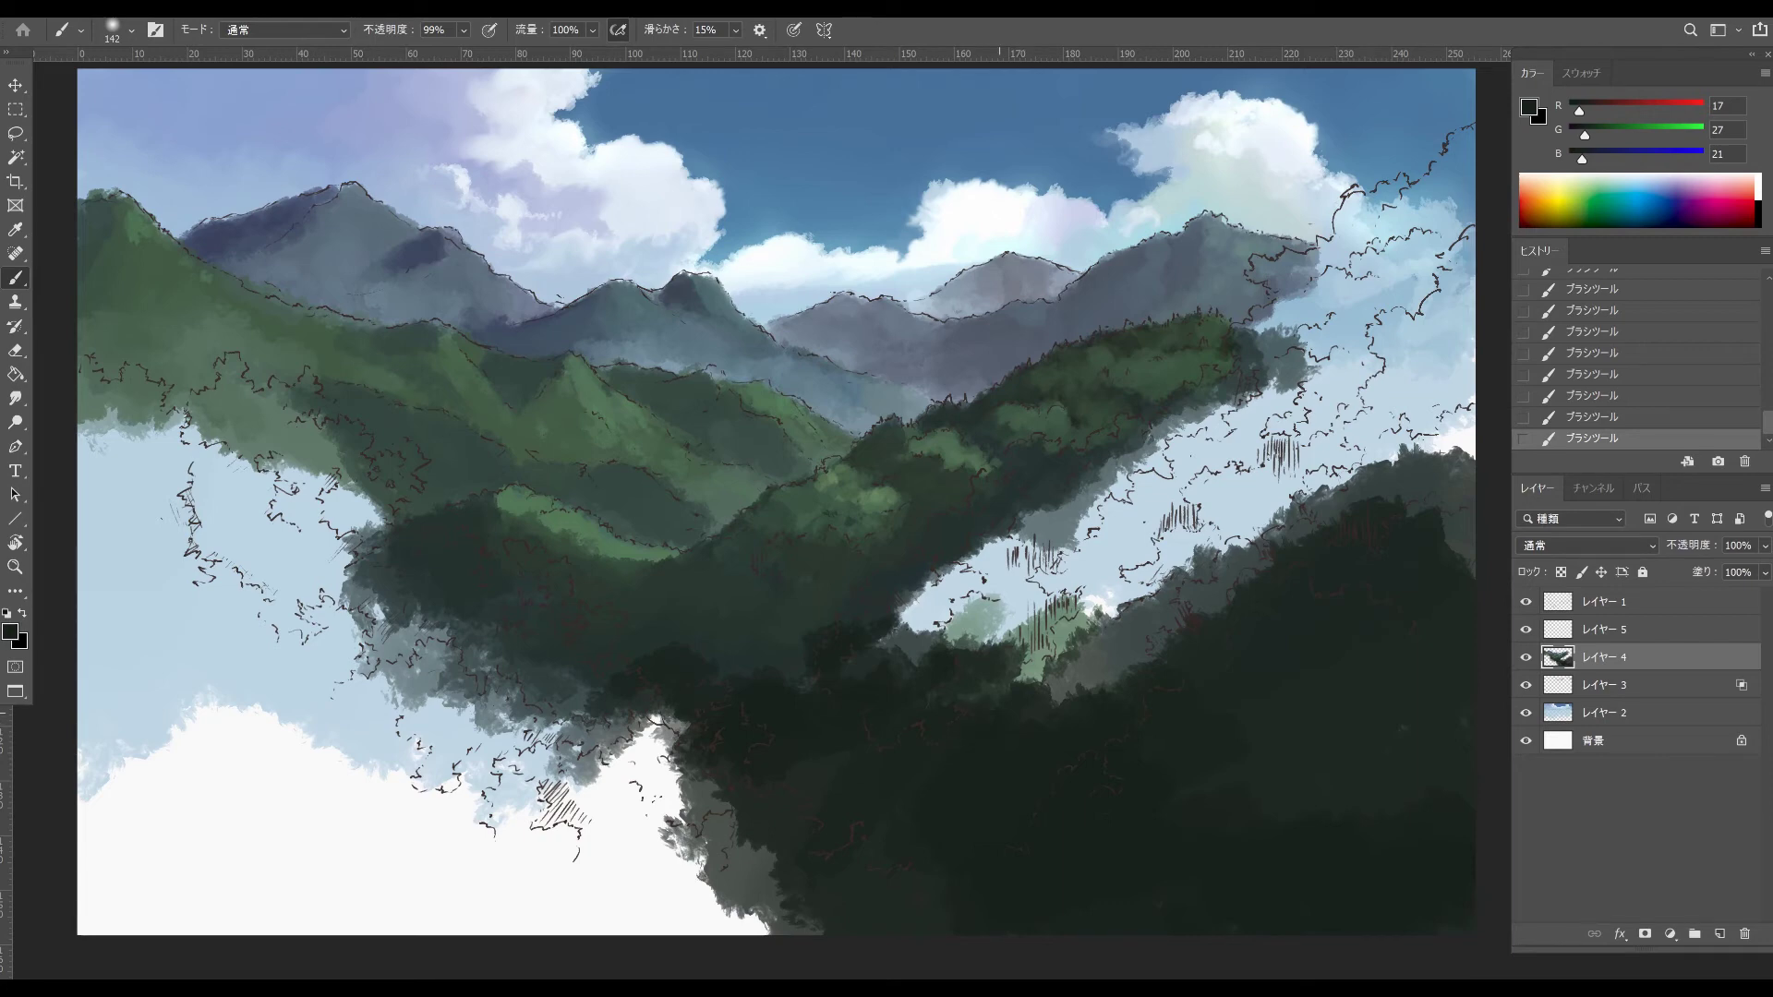
# - Paint dark tree clumps along the upper edge of the right foreground slope, undoing the stray stroke over the sky
pyautogui.moveTo(879, 639)
pyautogui.mouseDown()
pyautogui.moveTo(925, 652)
pyautogui.moveTo(977, 575)
pyautogui.moveTo(1036, 545)
pyautogui.moveTo(1100, 630)
pyautogui.mouseUp()
pyautogui.moveTo(1272, 503)
pyautogui.mouseDown()
pyautogui.moveTo(1174, 561)
pyautogui.moveTo(1324, 445)
pyautogui.moveTo(1459, 397)
pyautogui.moveTo(1468, 443)
pyautogui.mouseUp()
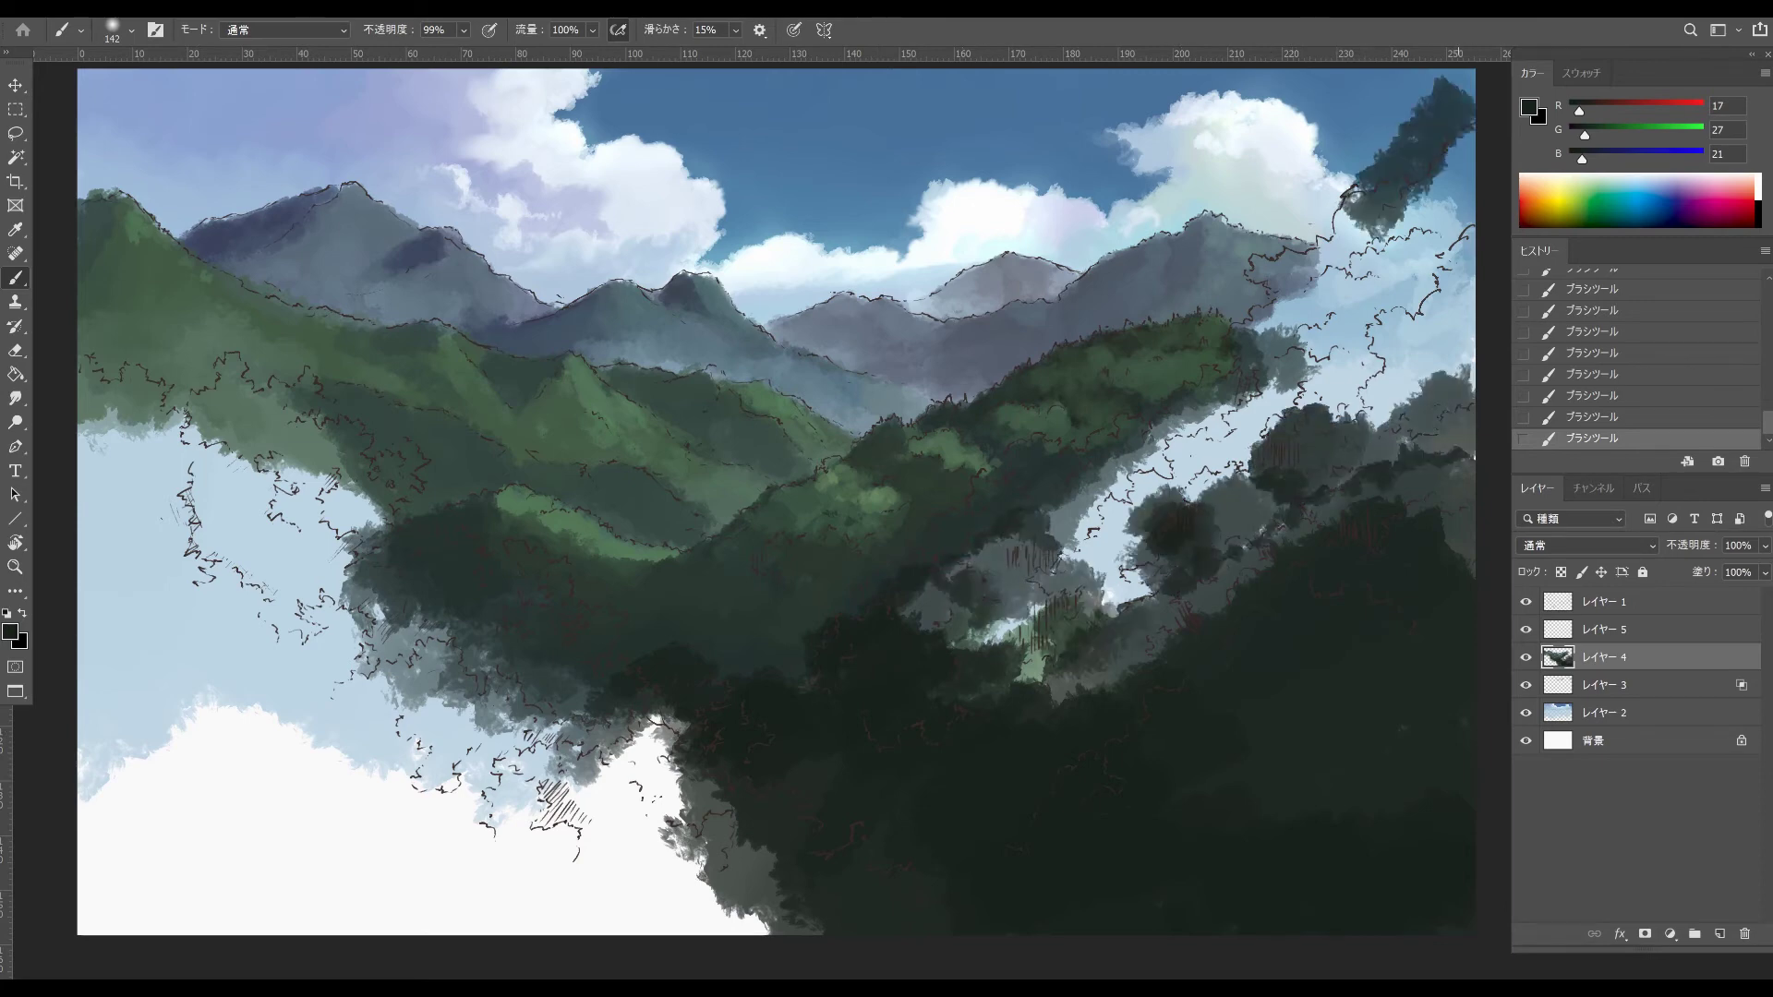
pyautogui.moveTo(1463, 88)
pyautogui.mouseDown()
pyautogui.moveTo(1297, 176)
pyautogui.moveTo(1403, 267)
pyautogui.mouseUp()
pyautogui.hotkey('ctrl', 'z')
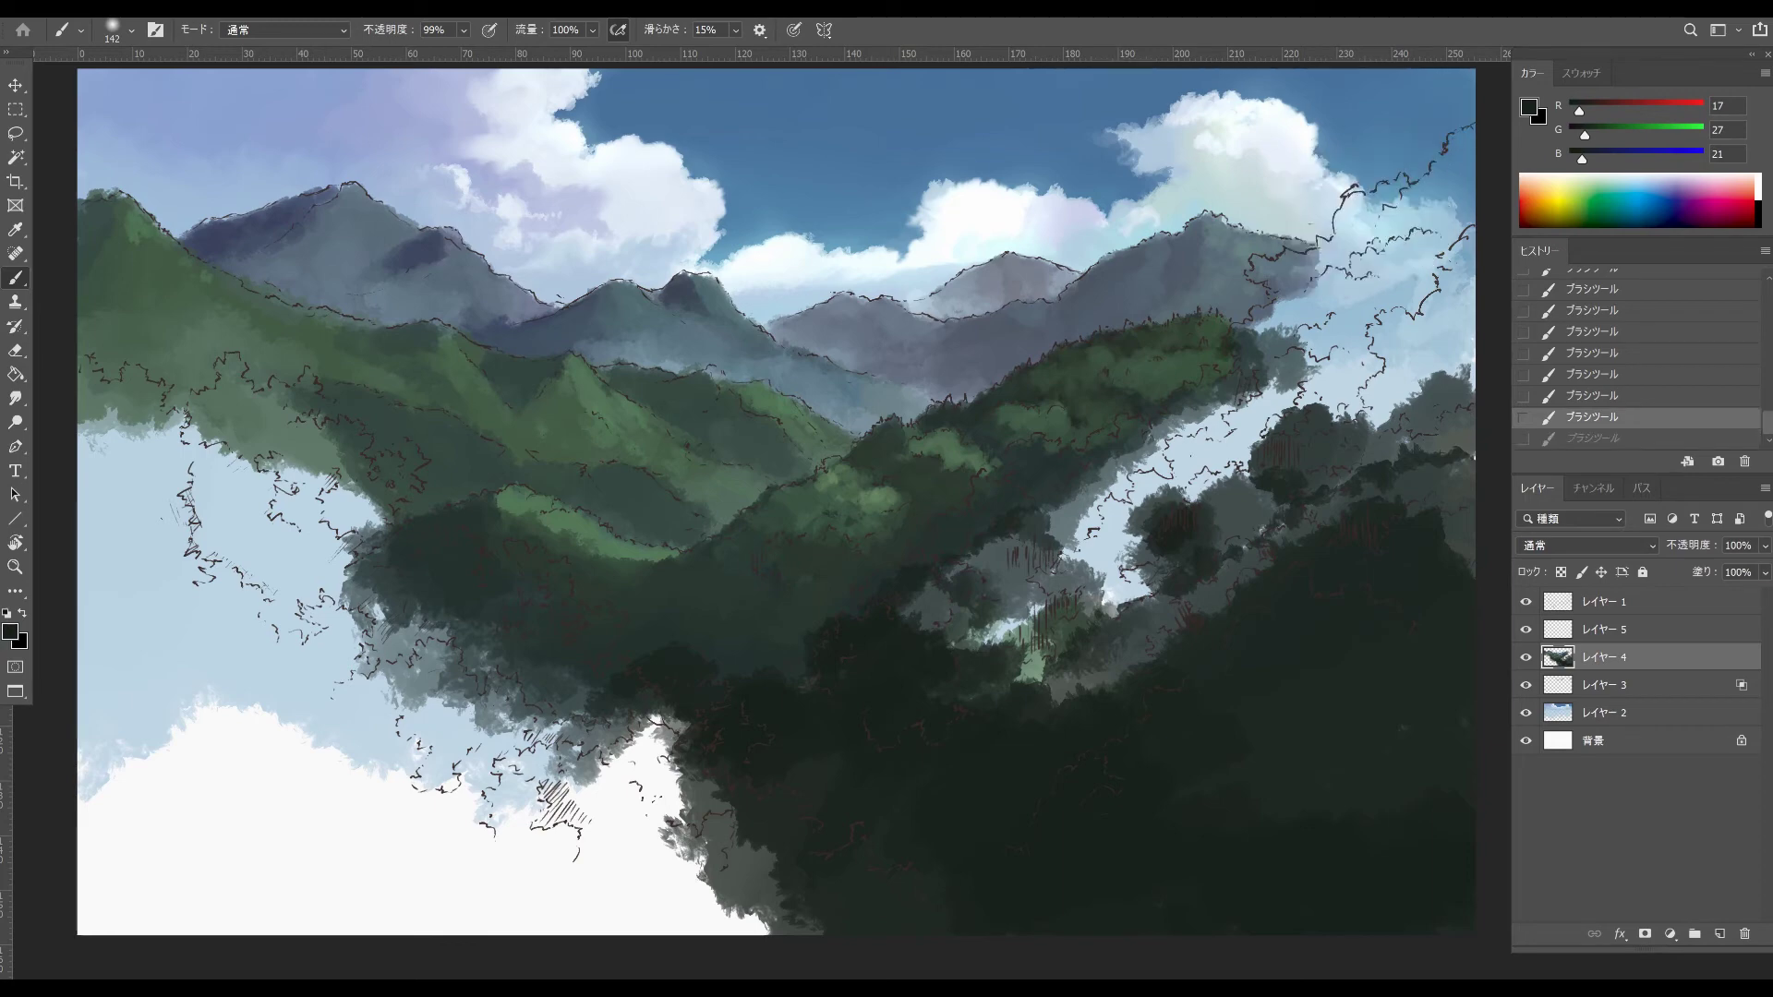
pyautogui.moveTo(1330, 452); pyautogui.dragTo(1451, 445)
pyautogui.moveTo(1302, 517)
pyautogui.mouseDown()
pyautogui.moveTo(1463, 484)
pyautogui.moveTo(1232, 577)
pyautogui.mouseUp()
pyautogui.moveTo(1343, 379); pyautogui.dragTo(1214, 452)
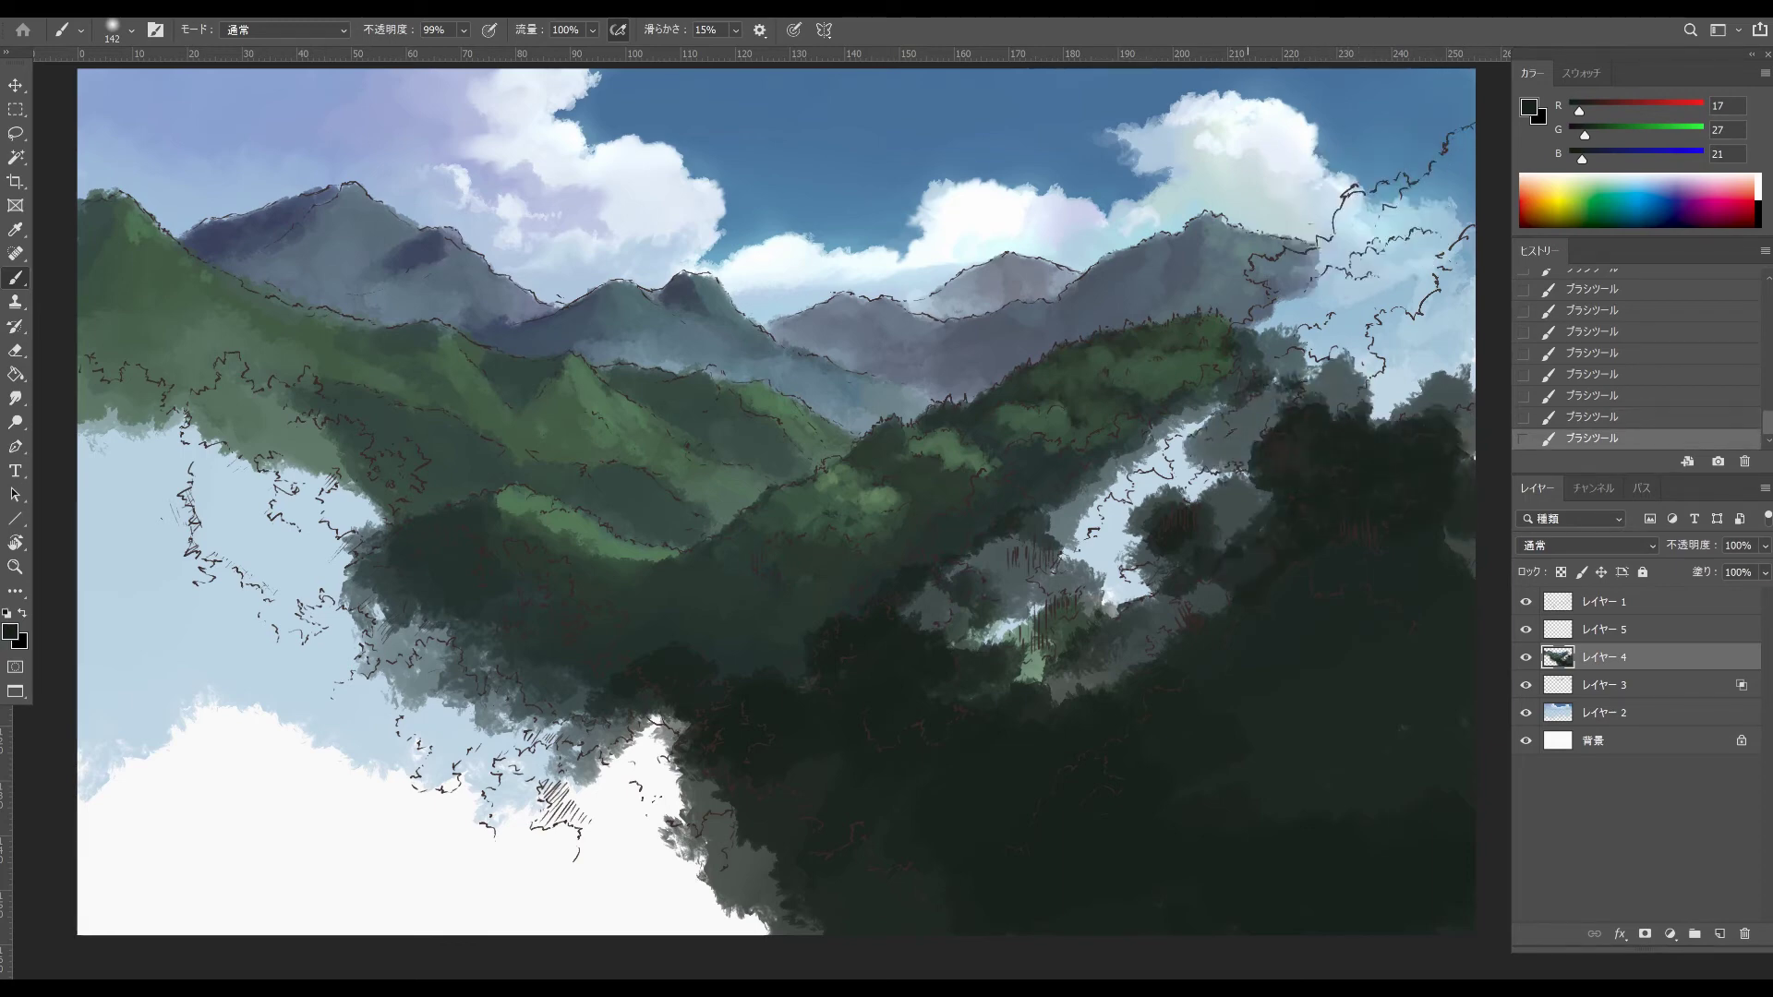
# - Fill the gaps between the right foreground trees and the forest ridge, and darken the slope's bottom-centre edge
pyautogui.moveTo(1080, 505)
pyautogui.mouseDown()
pyautogui.moveTo(1010, 543)
pyautogui.moveTo(1182, 453)
pyautogui.moveTo(1112, 443)
pyautogui.moveTo(1163, 446)
pyautogui.moveTo(1103, 544)
pyautogui.mouseUp()
pyautogui.moveTo(1098, 563); pyautogui.dragTo(1002, 628)
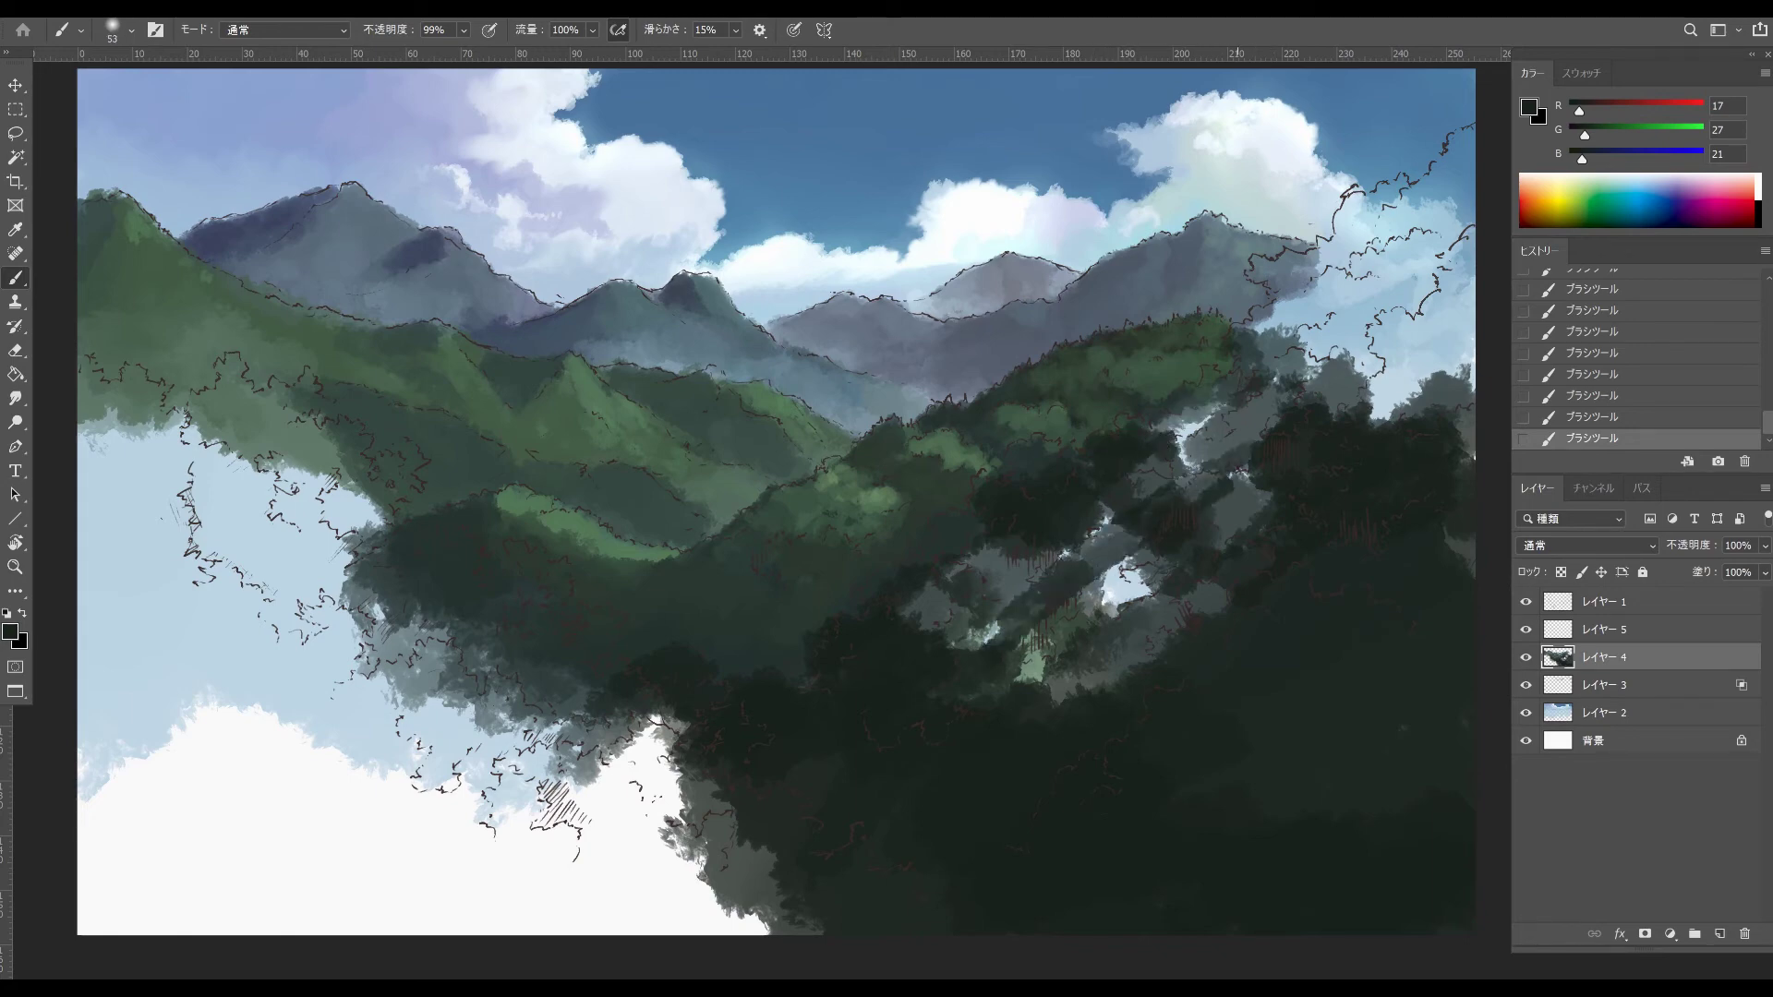
pyautogui.moveTo(1204, 473); pyautogui.dragTo(1149, 494)
pyautogui.moveTo(1057, 573)
pyautogui.mouseDown()
pyautogui.moveTo(997, 623)
pyautogui.moveTo(1147, 546)
pyautogui.mouseUp()
pyautogui.moveTo(1247, 517); pyautogui.dragTo(1034, 650)
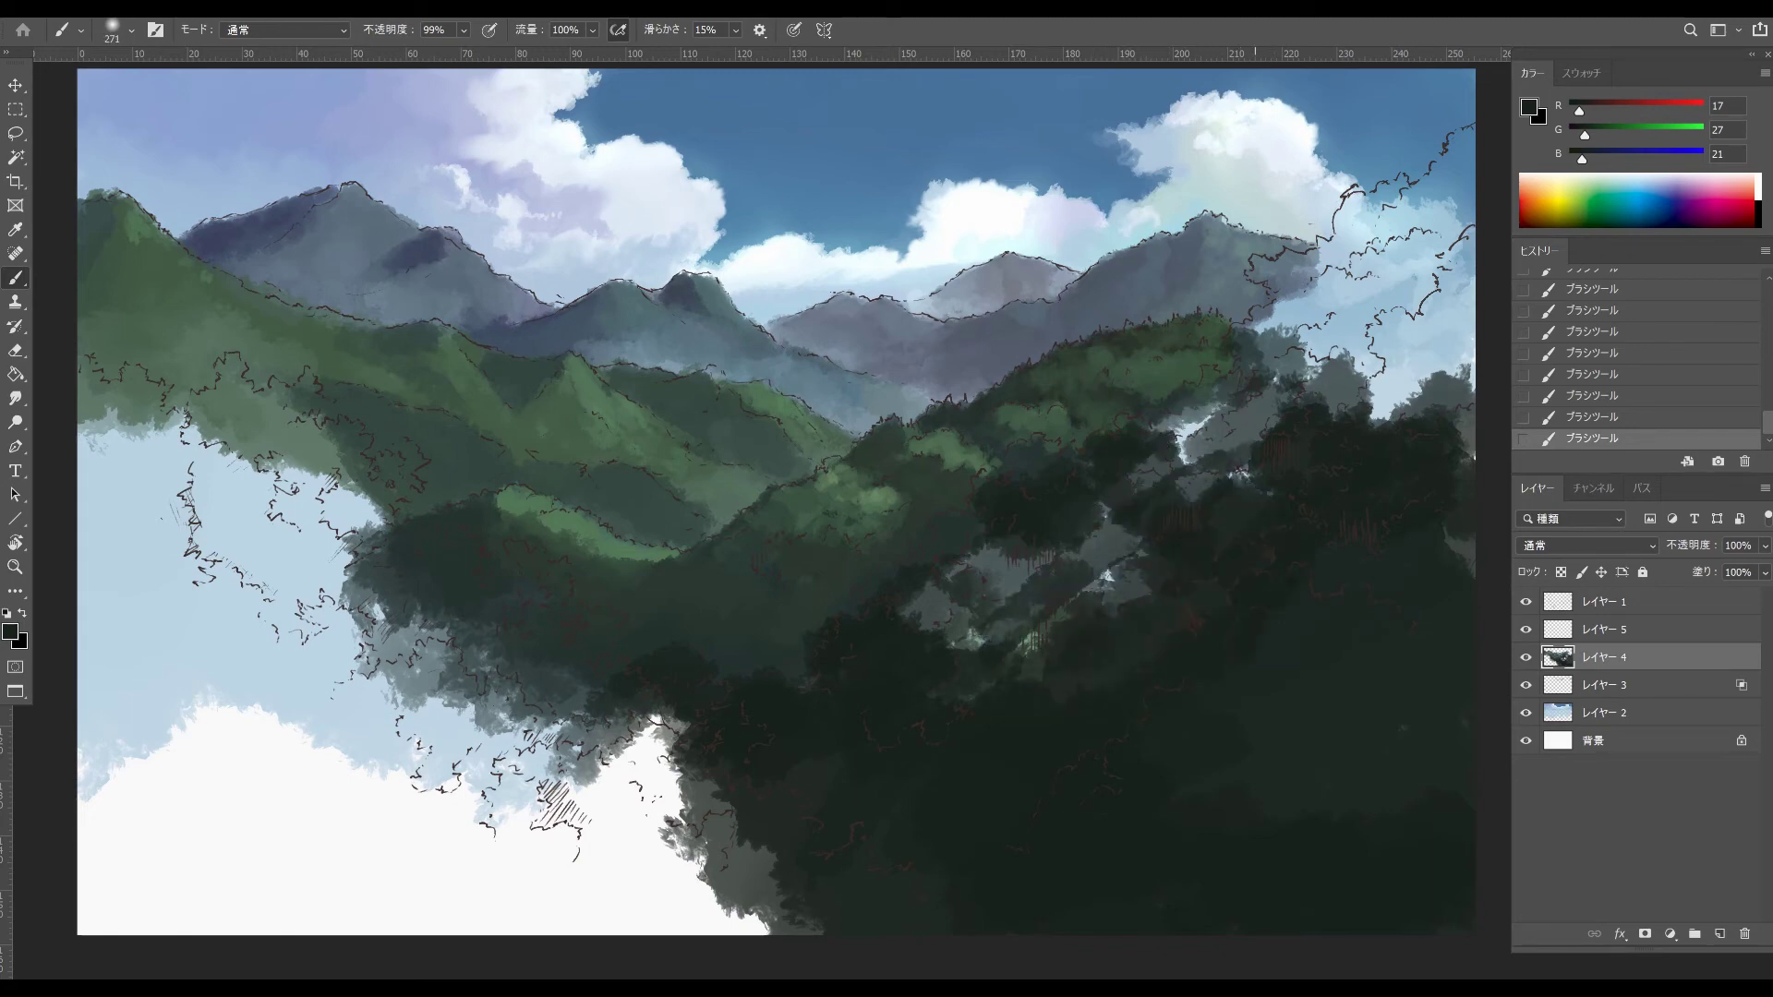
pyautogui.moveTo(1108, 577)
pyautogui.mouseDown()
pyautogui.moveTo(1052, 628)
pyautogui.moveTo(974, 646)
pyautogui.mouseUp()
pyautogui.moveTo(1034, 563)
pyautogui.mouseDown()
pyautogui.moveTo(923, 605)
pyautogui.moveTo(958, 626)
pyautogui.mouseUp()
pyautogui.moveTo(776, 831)
pyautogui.mouseDown()
pyautogui.moveTo(729, 914)
pyautogui.moveTo(790, 927)
pyautogui.mouseUp()
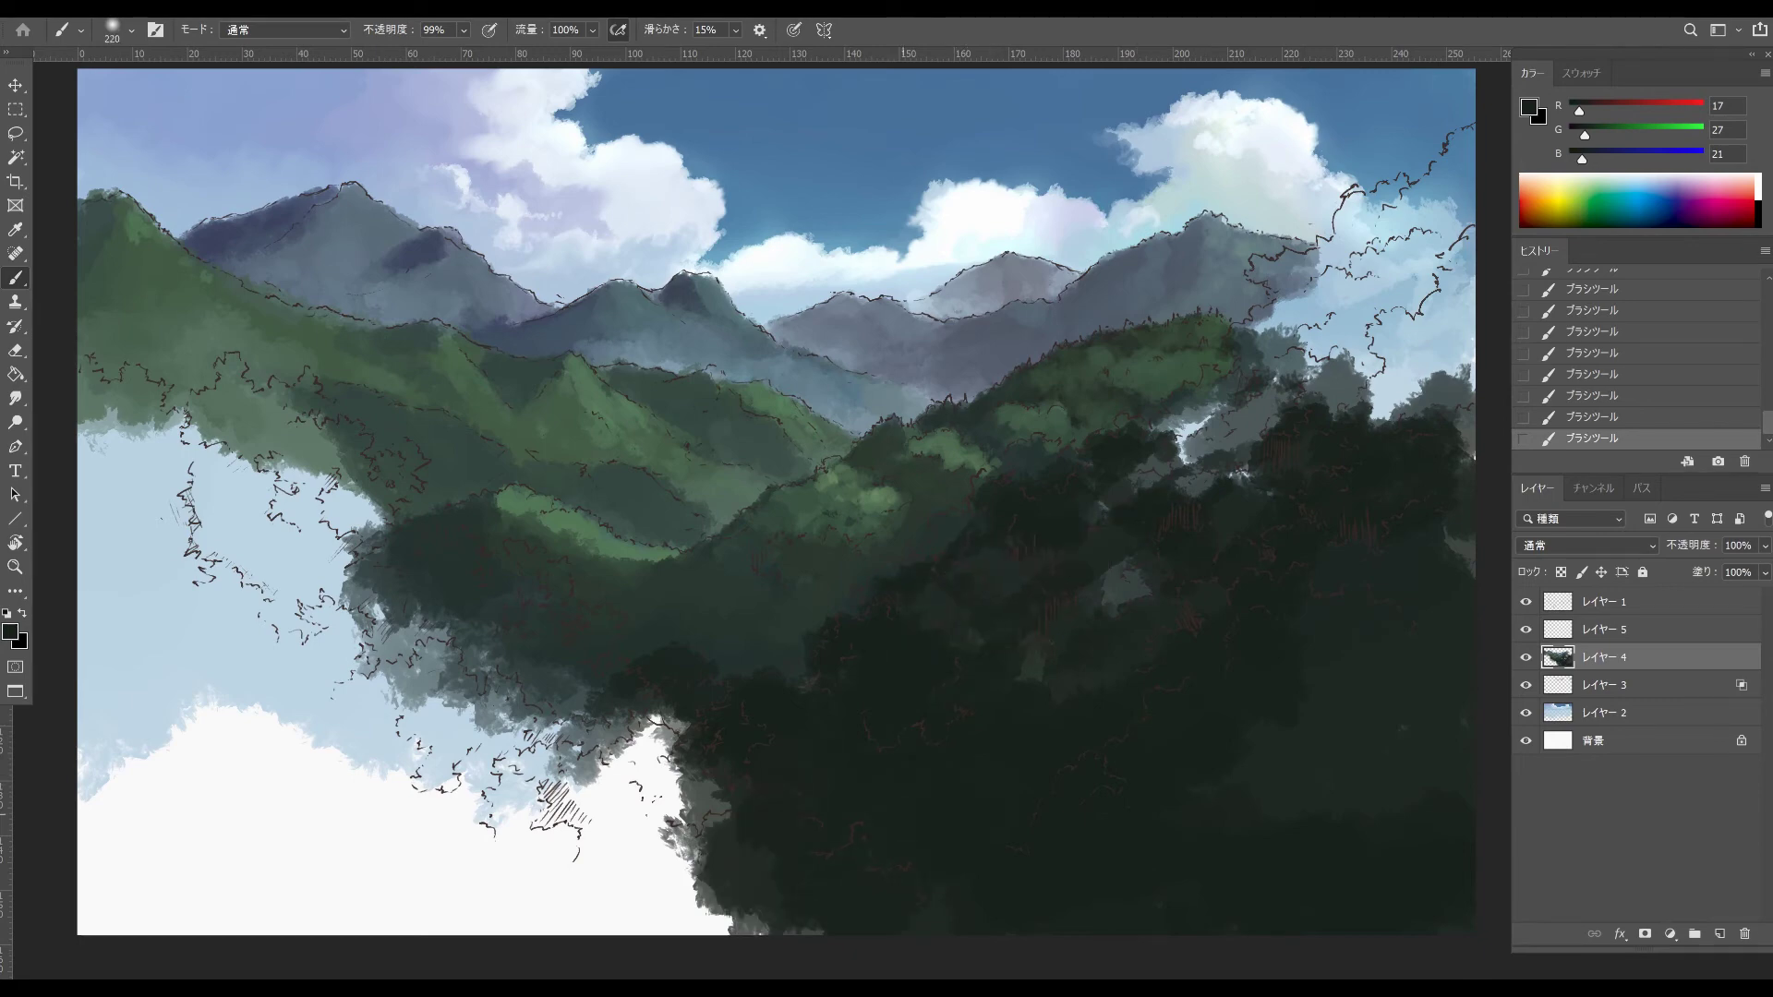
# - Block in the left foreground forest with dark green down to the bottom of the canvas
pyautogui.moveTo(697, 831)
pyautogui.mouseDown()
pyautogui.moveTo(567, 804)
pyautogui.moveTo(688, 844)
pyautogui.moveTo(490, 894)
pyautogui.moveTo(122, 794)
pyautogui.moveTo(139, 817)
pyautogui.moveTo(106, 462)
pyautogui.moveTo(115, 873)
pyautogui.moveTo(226, 877)
pyautogui.moveTo(180, 512)
pyautogui.mouseUp()
pyautogui.moveTo(148, 628)
pyautogui.mouseDown()
pyautogui.moveTo(129, 868)
pyautogui.moveTo(212, 905)
pyautogui.moveTo(203, 582)
pyautogui.mouseUp()
pyautogui.moveTo(203, 581)
pyautogui.mouseDown()
pyautogui.moveTo(268, 877)
pyautogui.moveTo(300, 701)
pyautogui.mouseUp()
pyautogui.moveTo(300, 702)
pyautogui.mouseDown()
pyautogui.moveTo(365, 868)
pyautogui.moveTo(577, 904)
pyautogui.moveTo(461, 785)
pyautogui.moveTo(526, 794)
pyautogui.moveTo(416, 748)
pyautogui.moveTo(315, 877)
pyautogui.moveTo(355, 738)
pyautogui.moveTo(318, 729)
pyautogui.mouseUp()
# - Set the foreground colour to near-black #030504 and darken the left foreground forest
pyautogui.click(10, 631)
pyautogui.moveTo(1051, 360); pyautogui.dragTo(1047, 374)
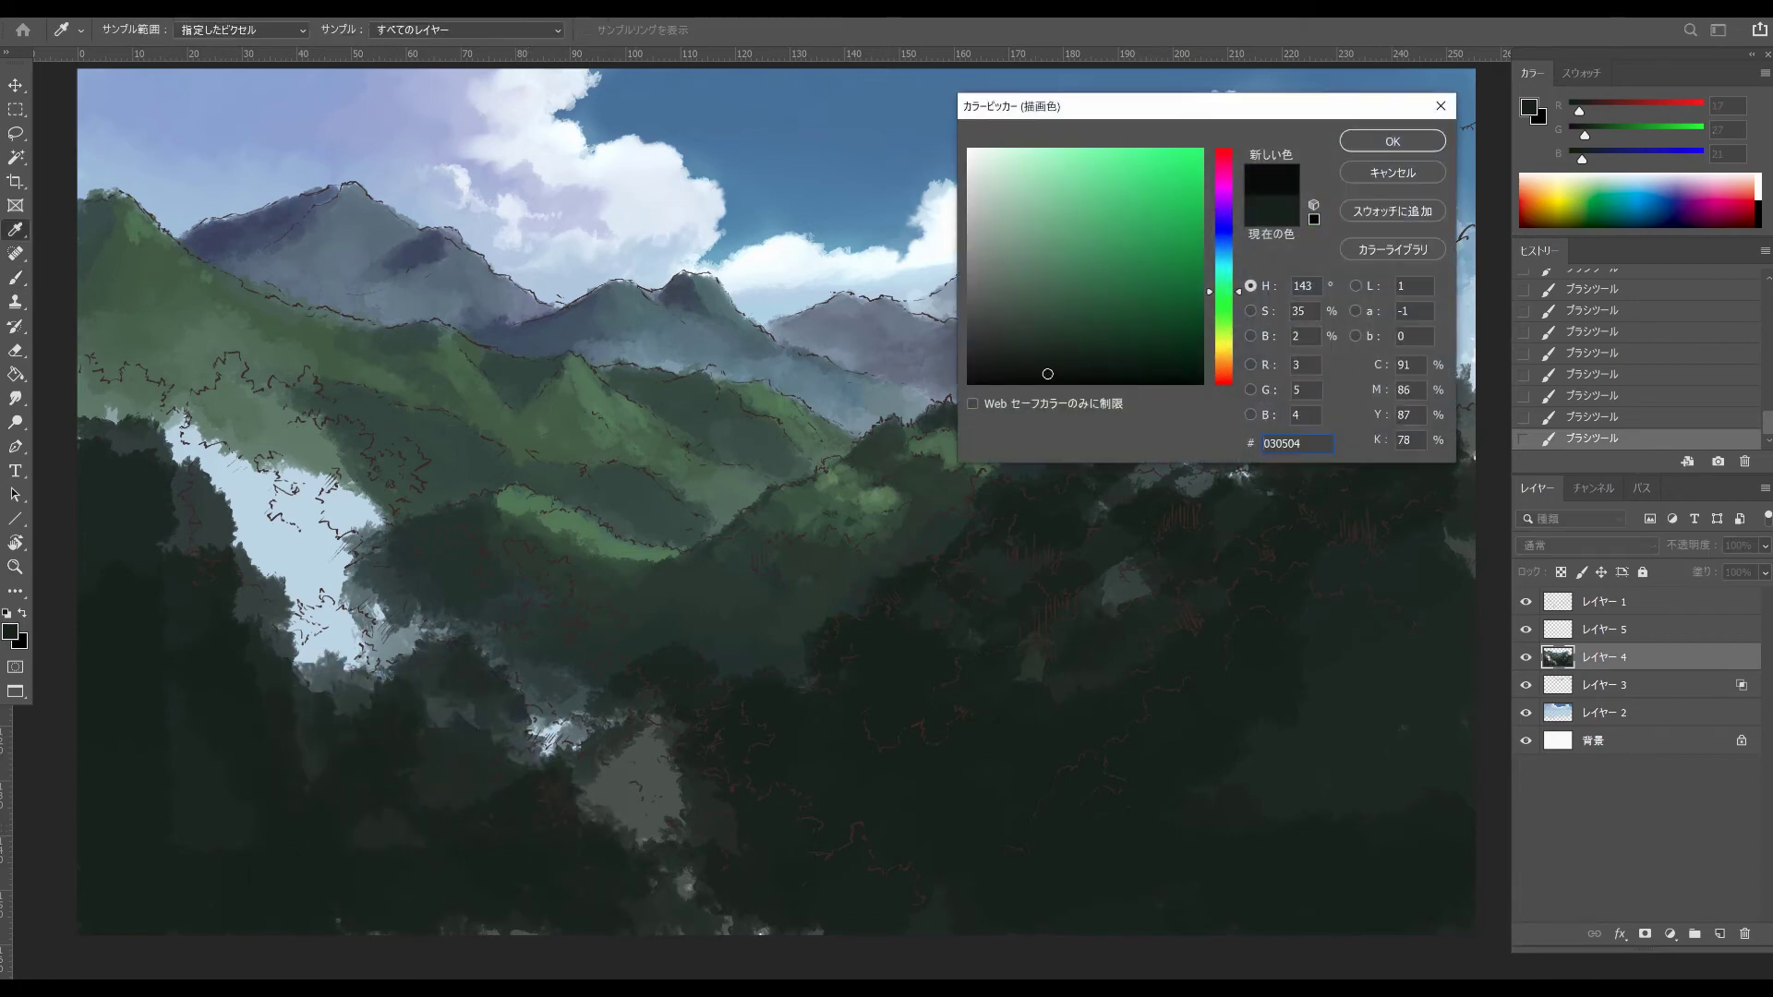
pyautogui.click(1392, 141)
pyautogui.moveTo(378, 803)
pyautogui.mouseDown()
pyautogui.moveTo(356, 886)
pyautogui.moveTo(554, 877)
pyautogui.moveTo(310, 851)
pyautogui.moveTo(129, 766)
pyautogui.moveTo(125, 637)
pyautogui.moveTo(157, 692)
pyautogui.moveTo(131, 554)
pyautogui.moveTo(346, 762)
pyautogui.moveTo(221, 627)
pyautogui.moveTo(277, 660)
pyautogui.mouseUp()
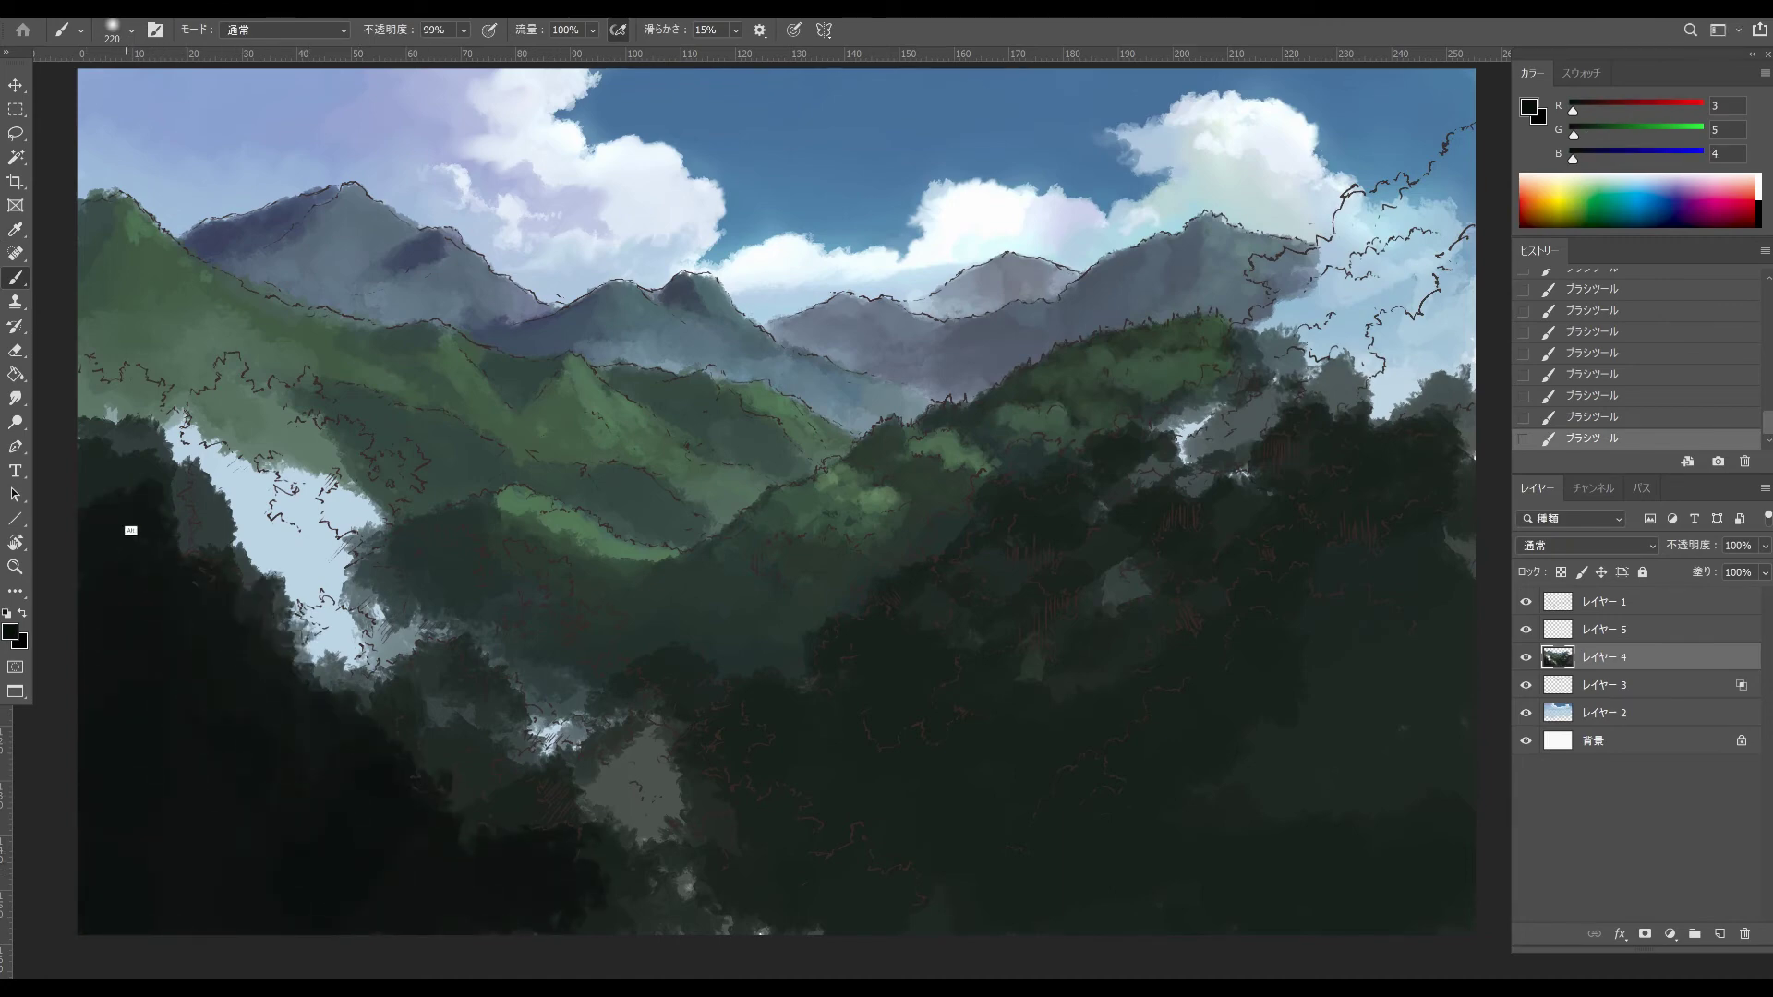
pyautogui.keyDown('alt'); pyautogui.click(100, 512); pyautogui.keyUp('alt')
pyautogui.moveTo(138, 523); pyautogui.dragTo(346, 739)
# - Sample the left forest's near-black and extend its trees up the valley edge and across the bottom centre
pyautogui.keyDown('alt'); pyautogui.click(240, 711); pyautogui.keyUp('alt')
pyautogui.moveTo(240, 628)
pyautogui.mouseDown()
pyautogui.moveTo(286, 660)
pyautogui.moveTo(246, 513)
pyautogui.moveTo(342, 582)
pyautogui.mouseUp()
pyautogui.moveTo(175, 444)
pyautogui.mouseDown()
pyautogui.moveTo(240, 544)
pyautogui.moveTo(360, 554)
pyautogui.moveTo(425, 766)
pyautogui.mouseUp()
pyautogui.moveTo(498, 776)
pyautogui.mouseDown()
pyautogui.moveTo(590, 803)
pyautogui.moveTo(725, 918)
pyautogui.mouseUp()
pyautogui.moveTo(688, 812)
pyautogui.mouseDown()
pyautogui.moveTo(609, 784)
pyautogui.moveTo(642, 739)
pyautogui.mouseUp()
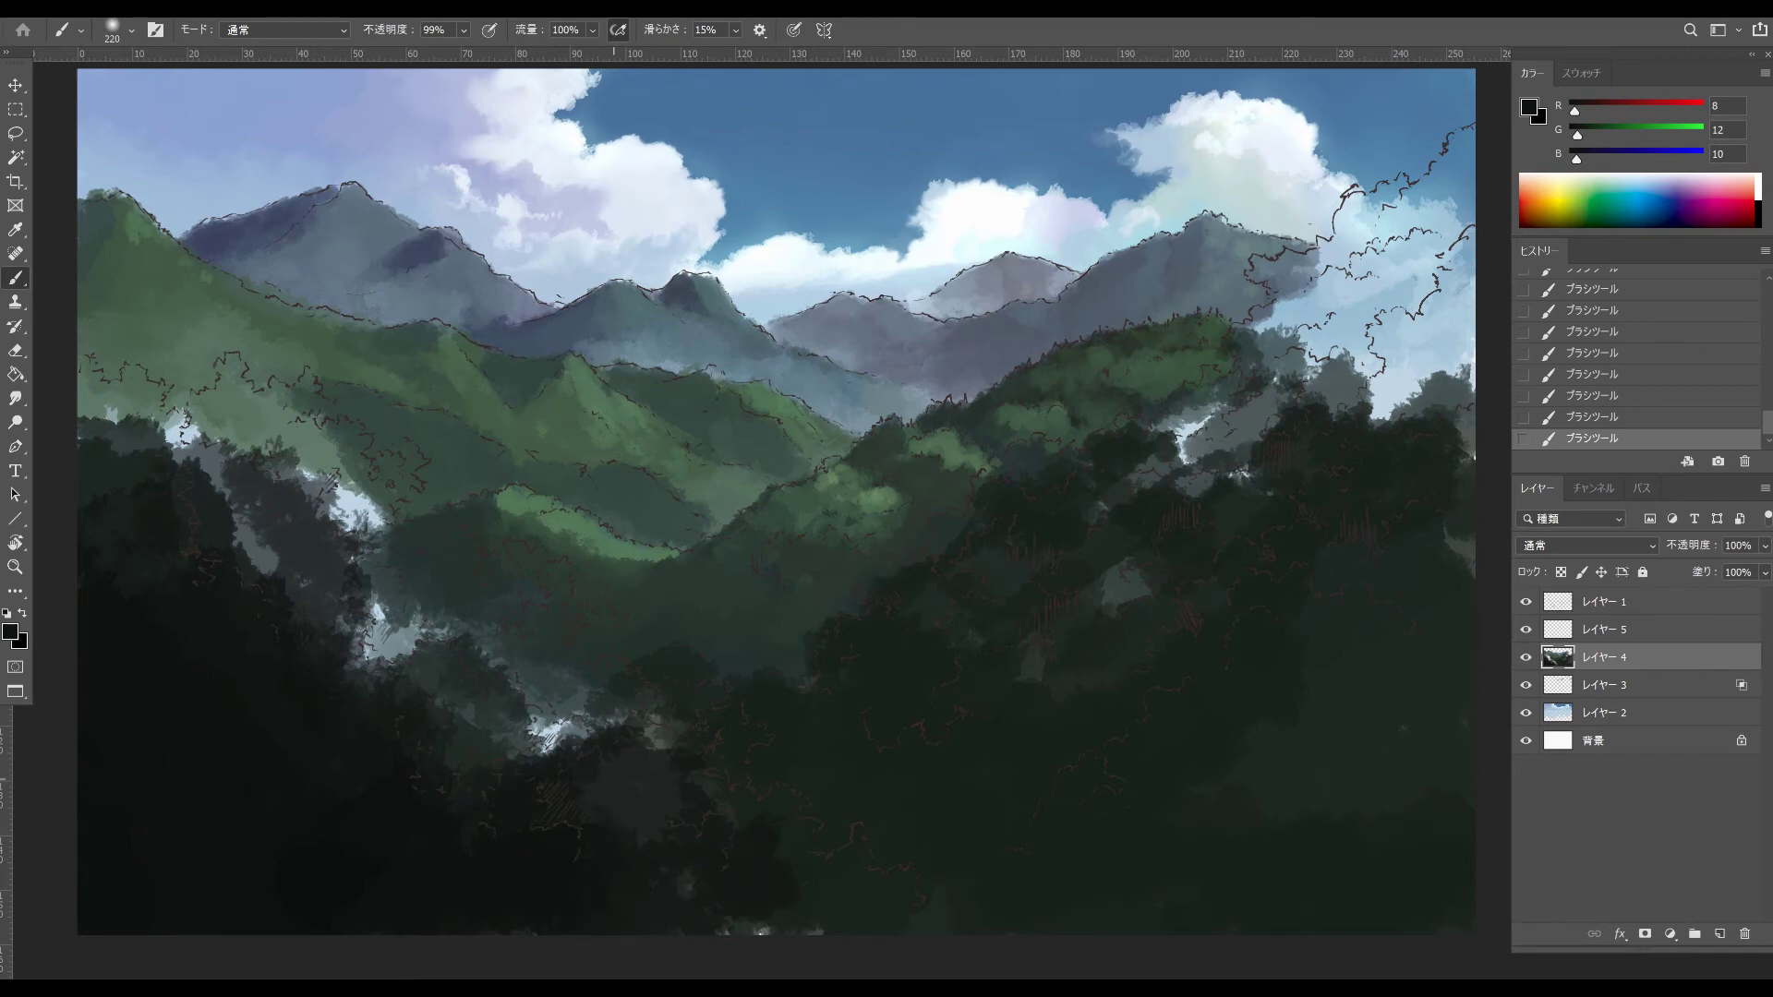
pyautogui.moveTo(729, 926)
pyautogui.mouseDown()
pyautogui.moveTo(891, 900)
pyautogui.moveTo(818, 890)
pyautogui.mouseUp()
pyautogui.moveTo(586, 836)
pyautogui.mouseDown()
pyautogui.moveTo(697, 739)
pyautogui.moveTo(466, 775)
pyautogui.mouseUp()
pyautogui.moveTo(512, 637)
pyautogui.mouseDown()
pyautogui.moveTo(407, 766)
pyautogui.moveTo(370, 692)
pyautogui.mouseUp()
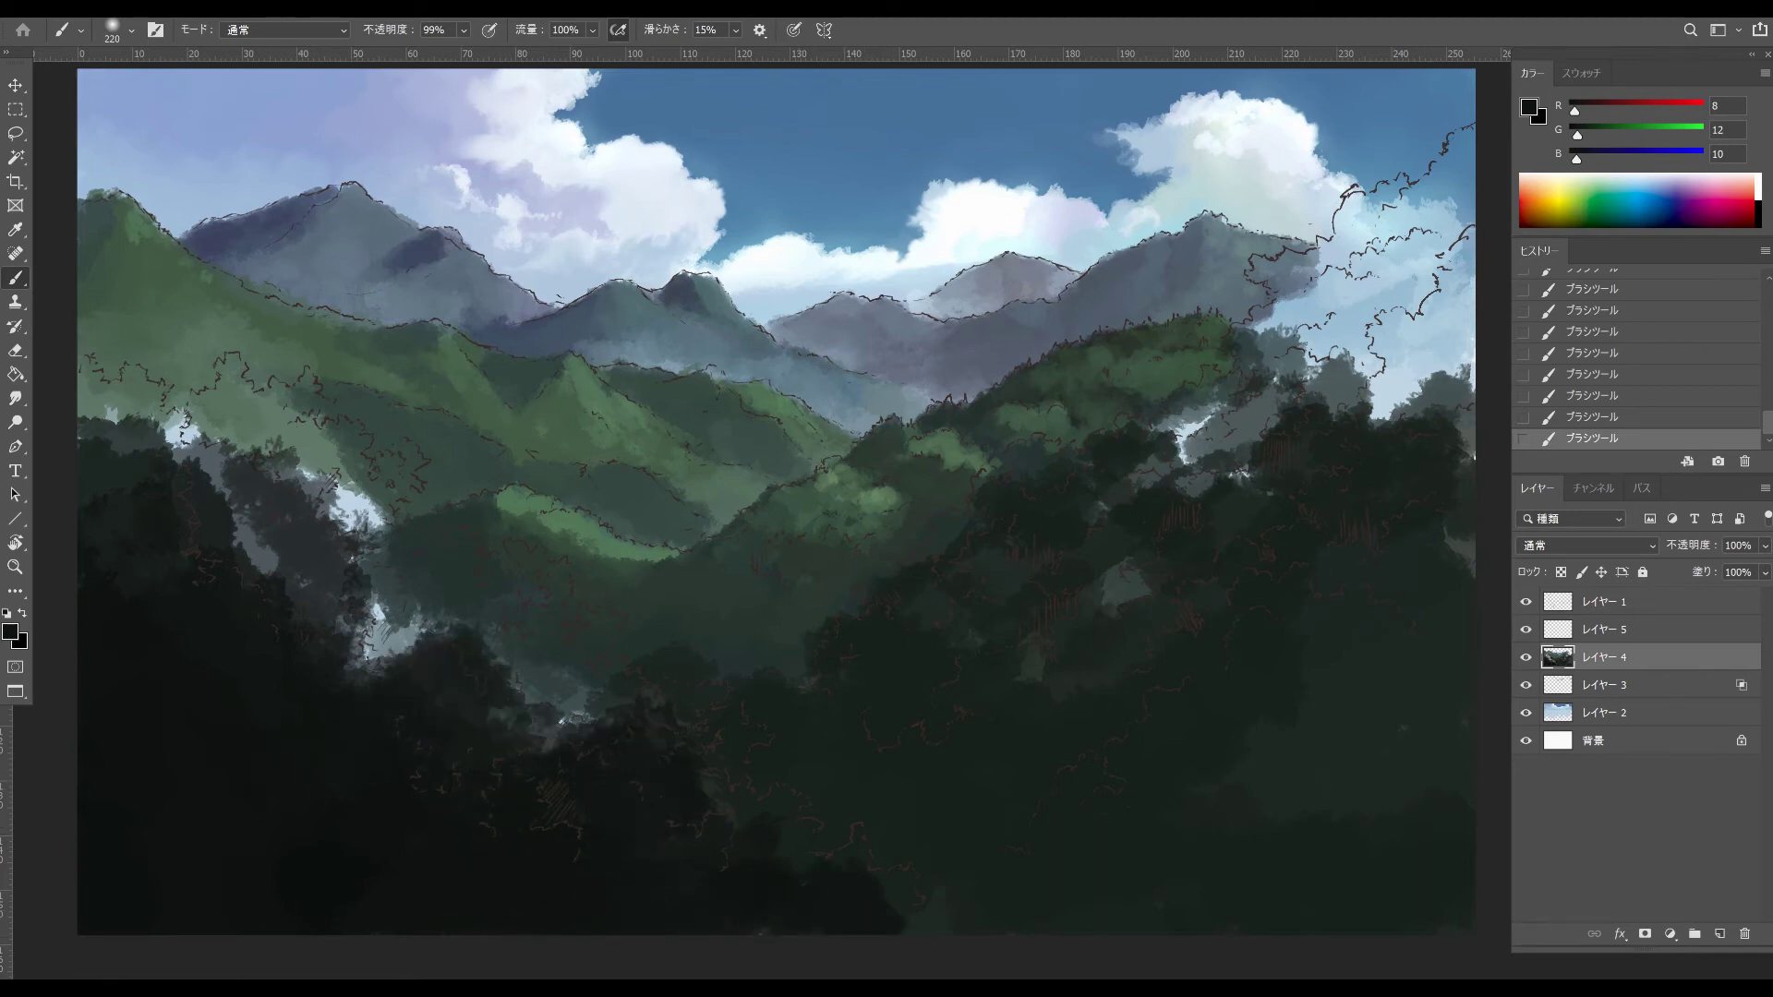
# - Paint near-black shadow masses over the lower-right foreground and add softer foliage at the right slope's top
pyautogui.moveTo(1306, 462)
pyautogui.mouseDown()
pyautogui.moveTo(1436, 318)
pyautogui.moveTo(1376, 429)
pyautogui.mouseUp()
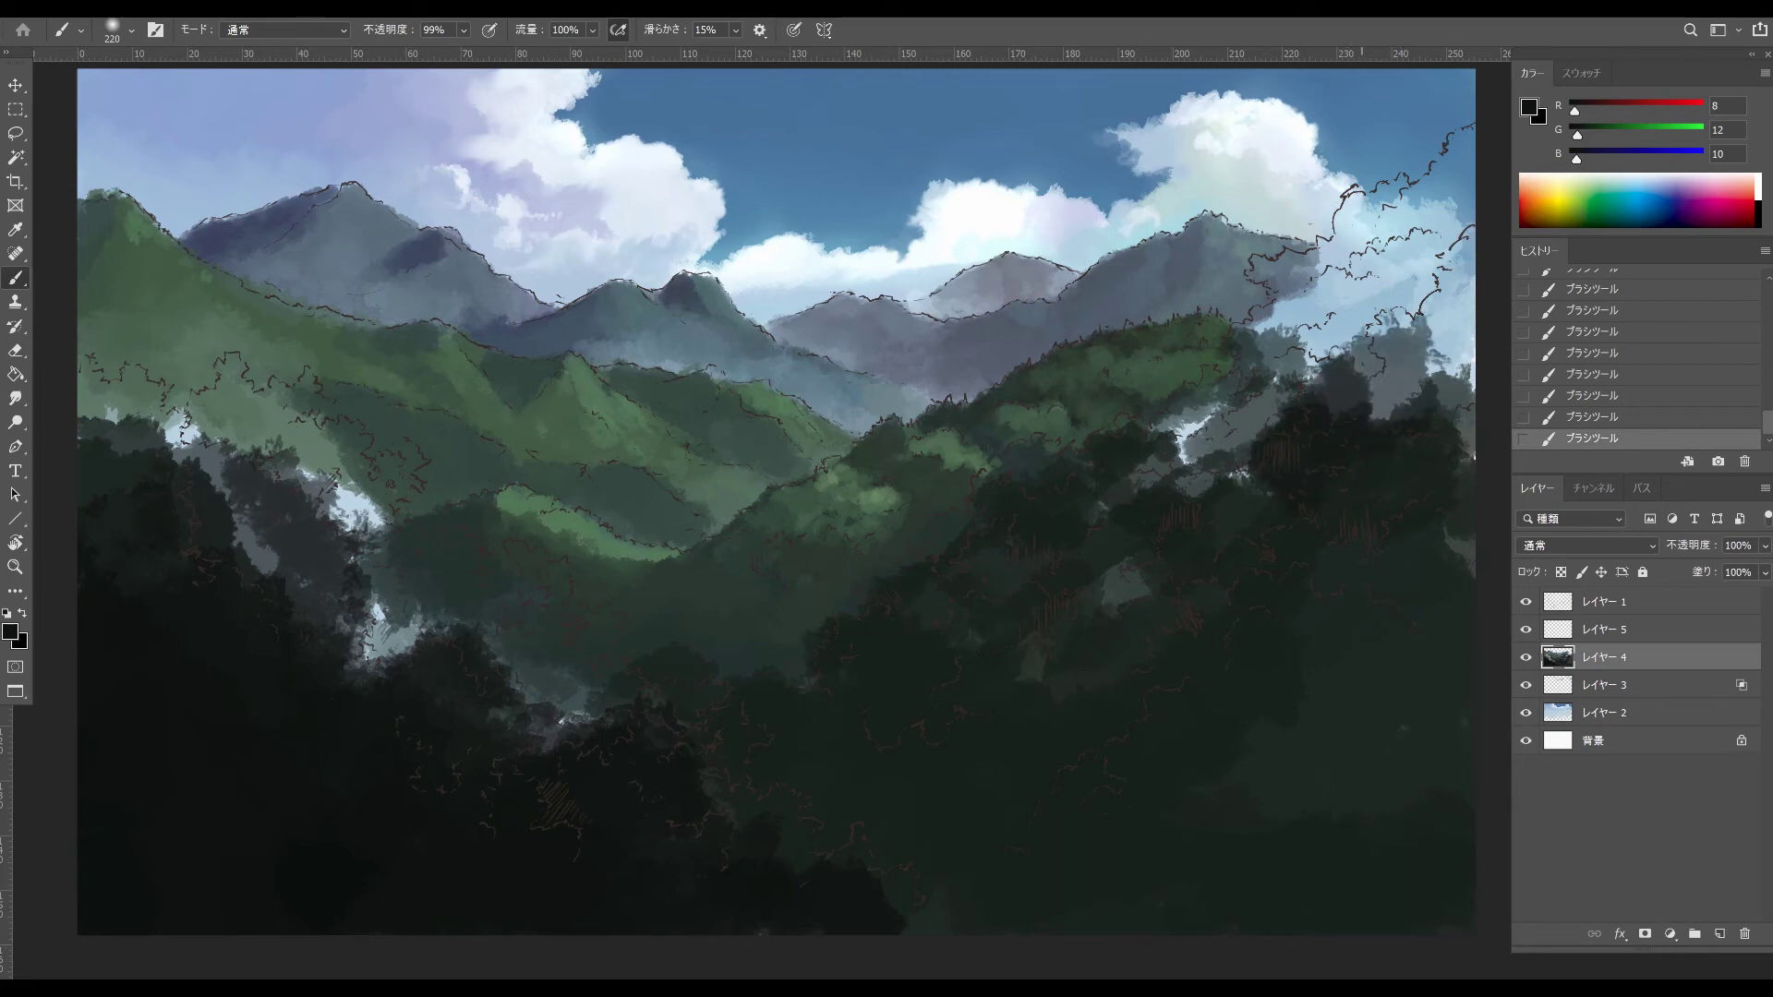
pyautogui.moveTo(1311, 896)
pyautogui.mouseDown()
pyautogui.moveTo(1431, 910)
pyautogui.moveTo(1242, 822)
pyautogui.moveTo(1352, 693)
pyautogui.moveTo(1233, 771)
pyautogui.mouseUp()
pyautogui.moveTo(1357, 660); pyautogui.dragTo(1186, 812)
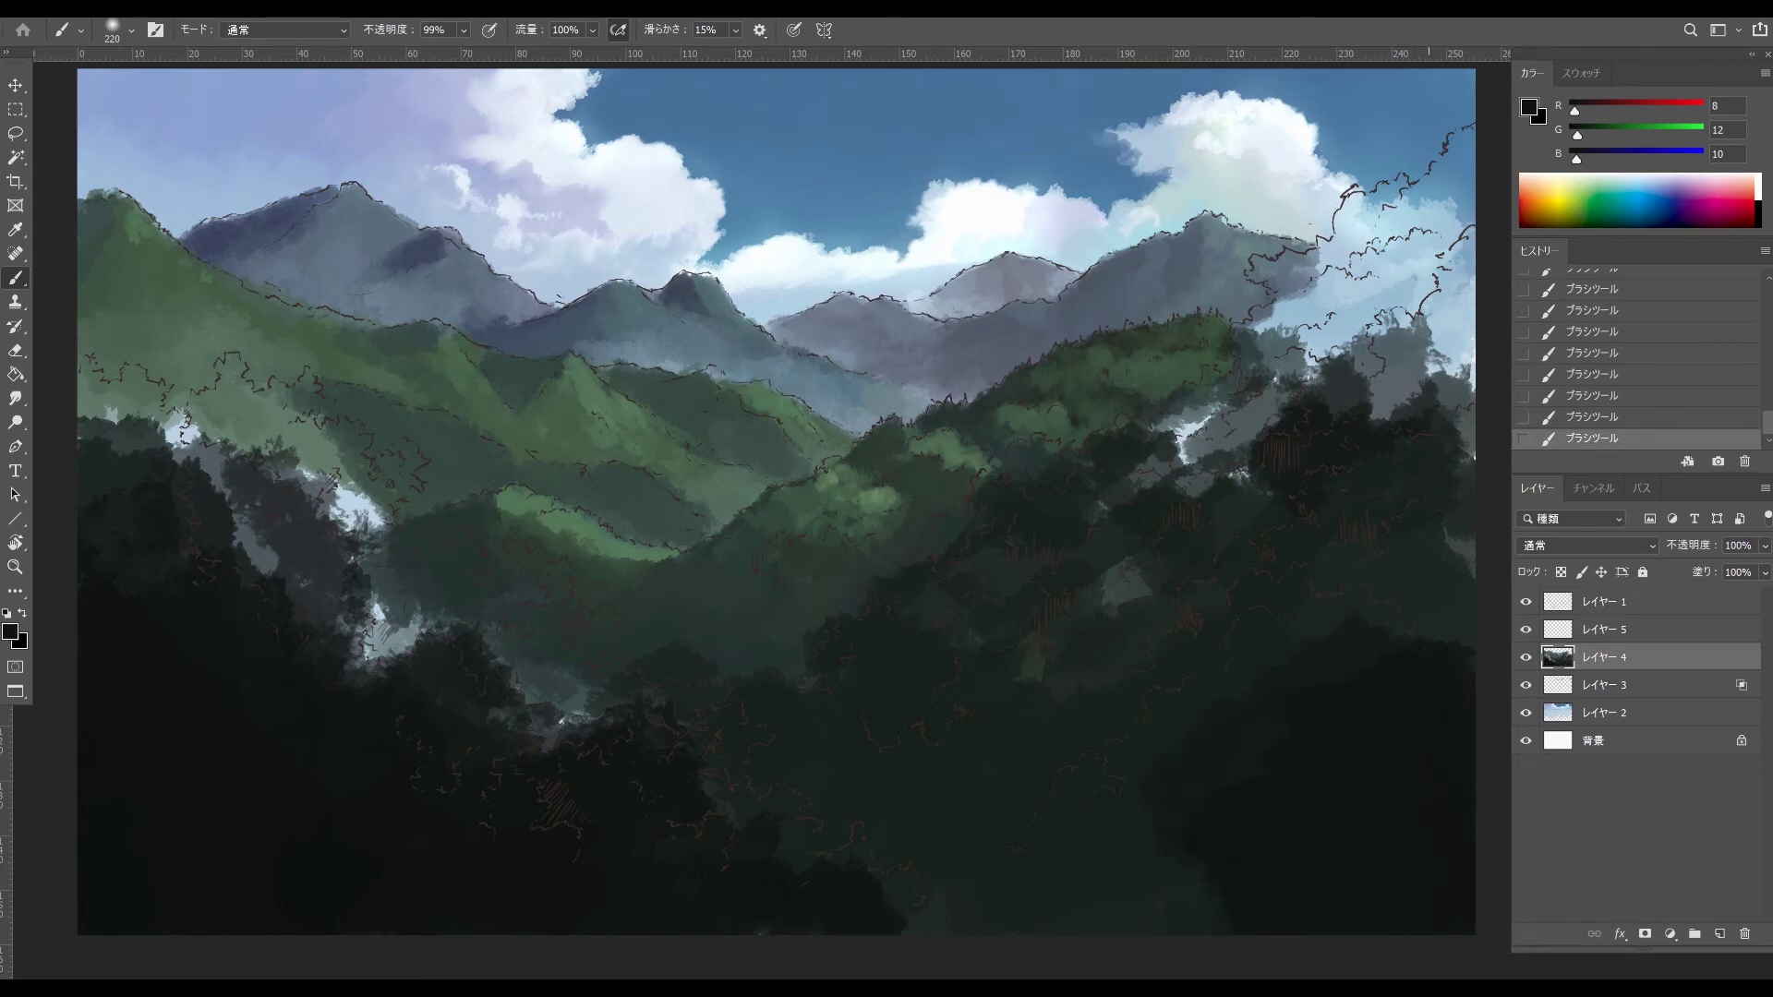
pyautogui.moveTo(1201, 909); pyautogui.dragTo(1053, 836)
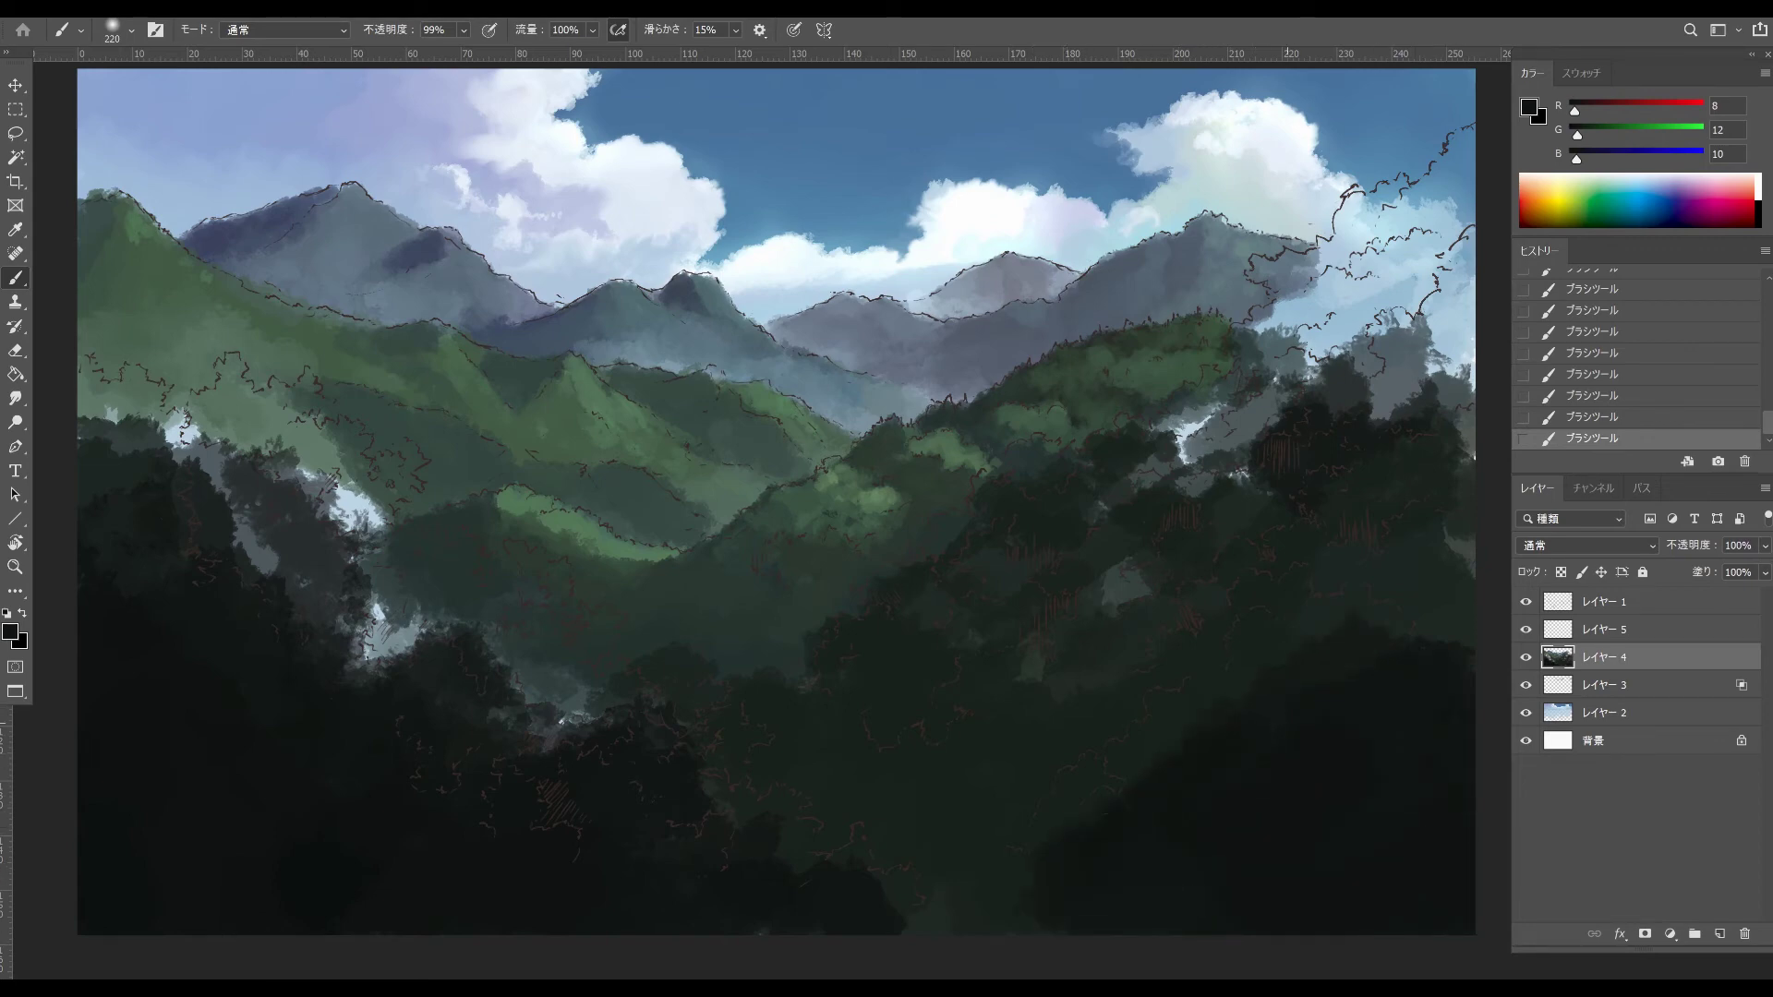
pyautogui.moveTo(1165, 757); pyautogui.dragTo(1024, 854)
# - Sample dark tones and blend foliage variation into the lower-right shadow, carrying the dark mass toward the centre
pyautogui.keyDown('alt'); pyautogui.click(1393, 633); pyautogui.keyUp('alt')
pyautogui.moveTo(1385, 660)
pyautogui.mouseDown()
pyautogui.moveTo(1311, 704)
pyautogui.moveTo(1282, 681)
pyautogui.mouseUp()
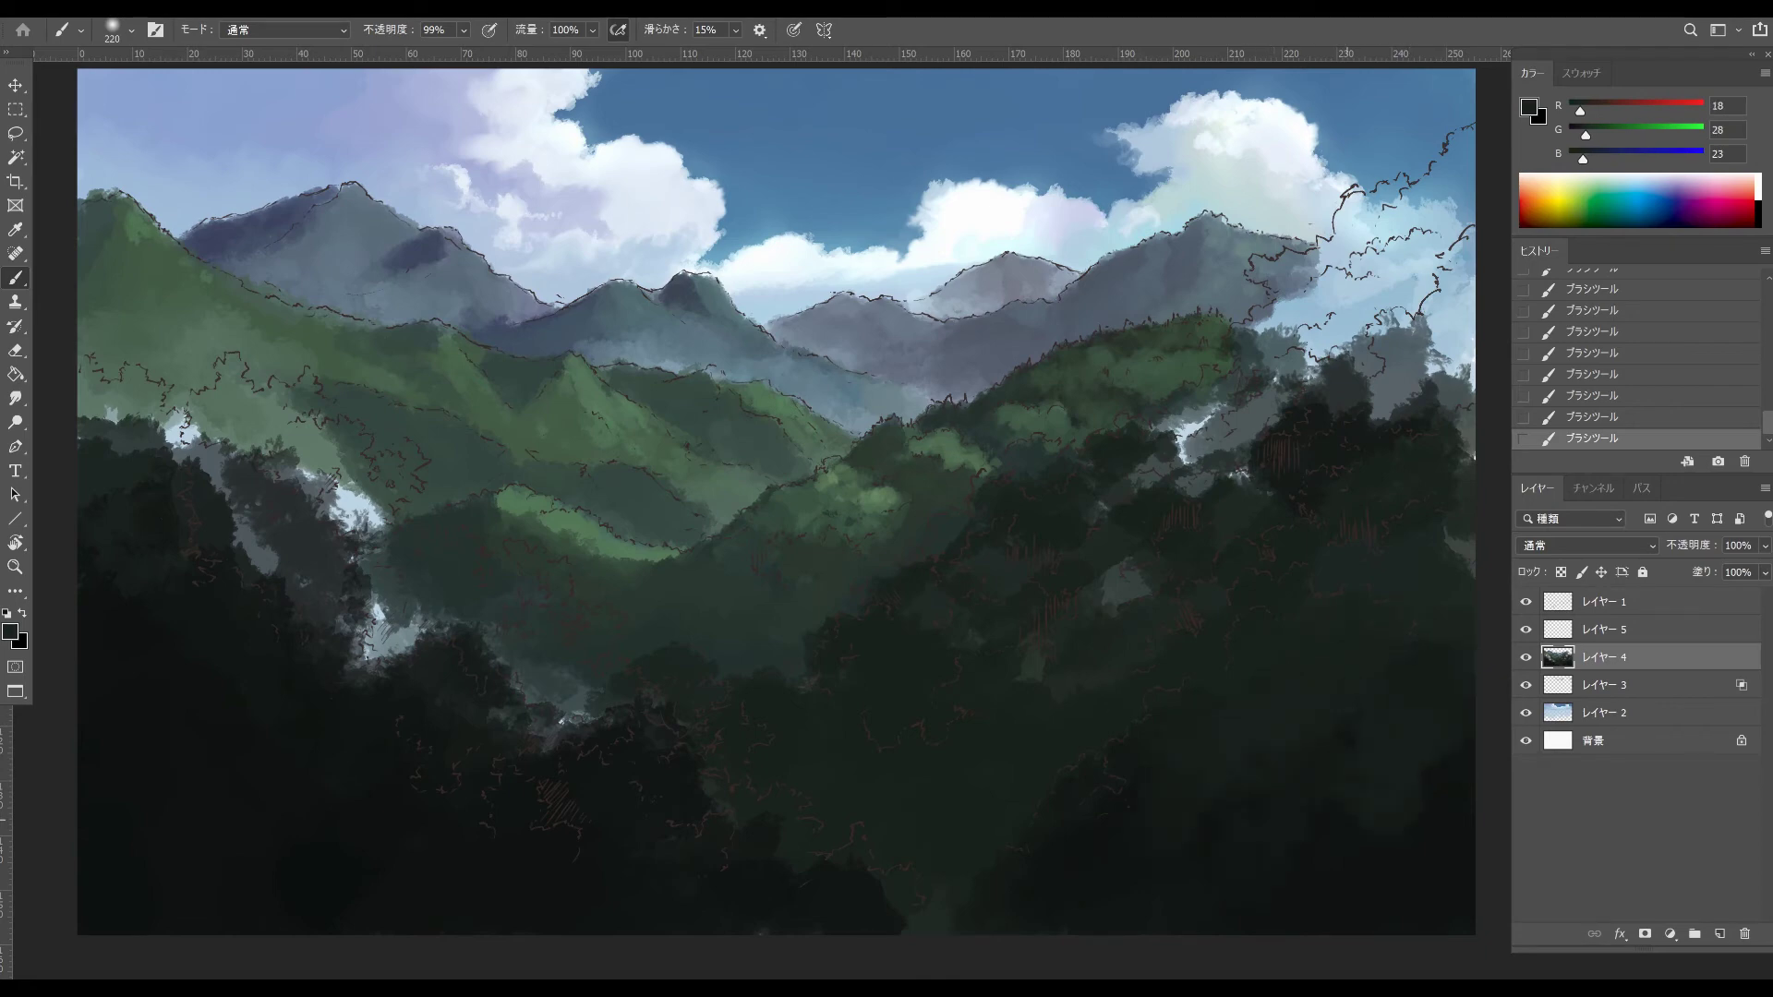
pyautogui.keyDown('alt'); pyautogui.click(1314, 897); pyautogui.keyUp('alt')
pyautogui.moveTo(1108, 718)
pyautogui.mouseDown()
pyautogui.moveTo(1071, 728)
pyautogui.moveTo(1013, 672)
pyautogui.mouseUp()
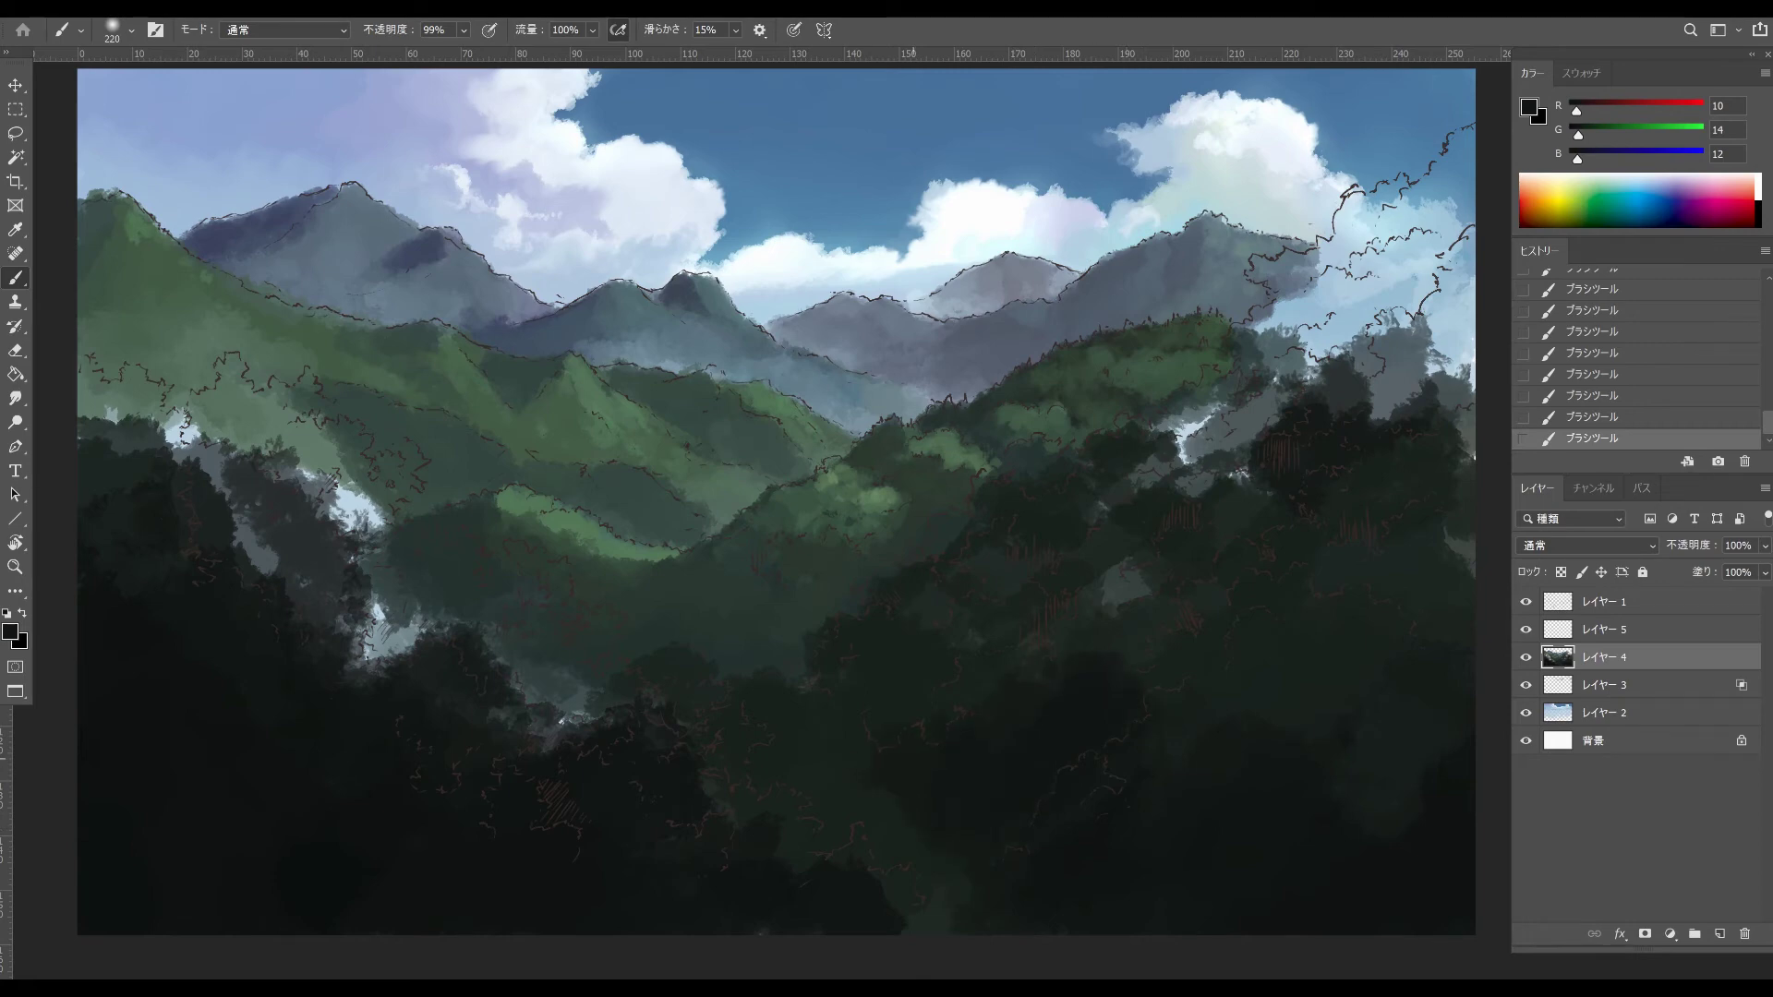
# - Enlarge the brush to 300 and paint a sampled grey-green haze into the valley between the foreground masses
pyautogui.keyDown('alt'); pyautogui.click(567, 707); pyautogui.keyUp('alt')
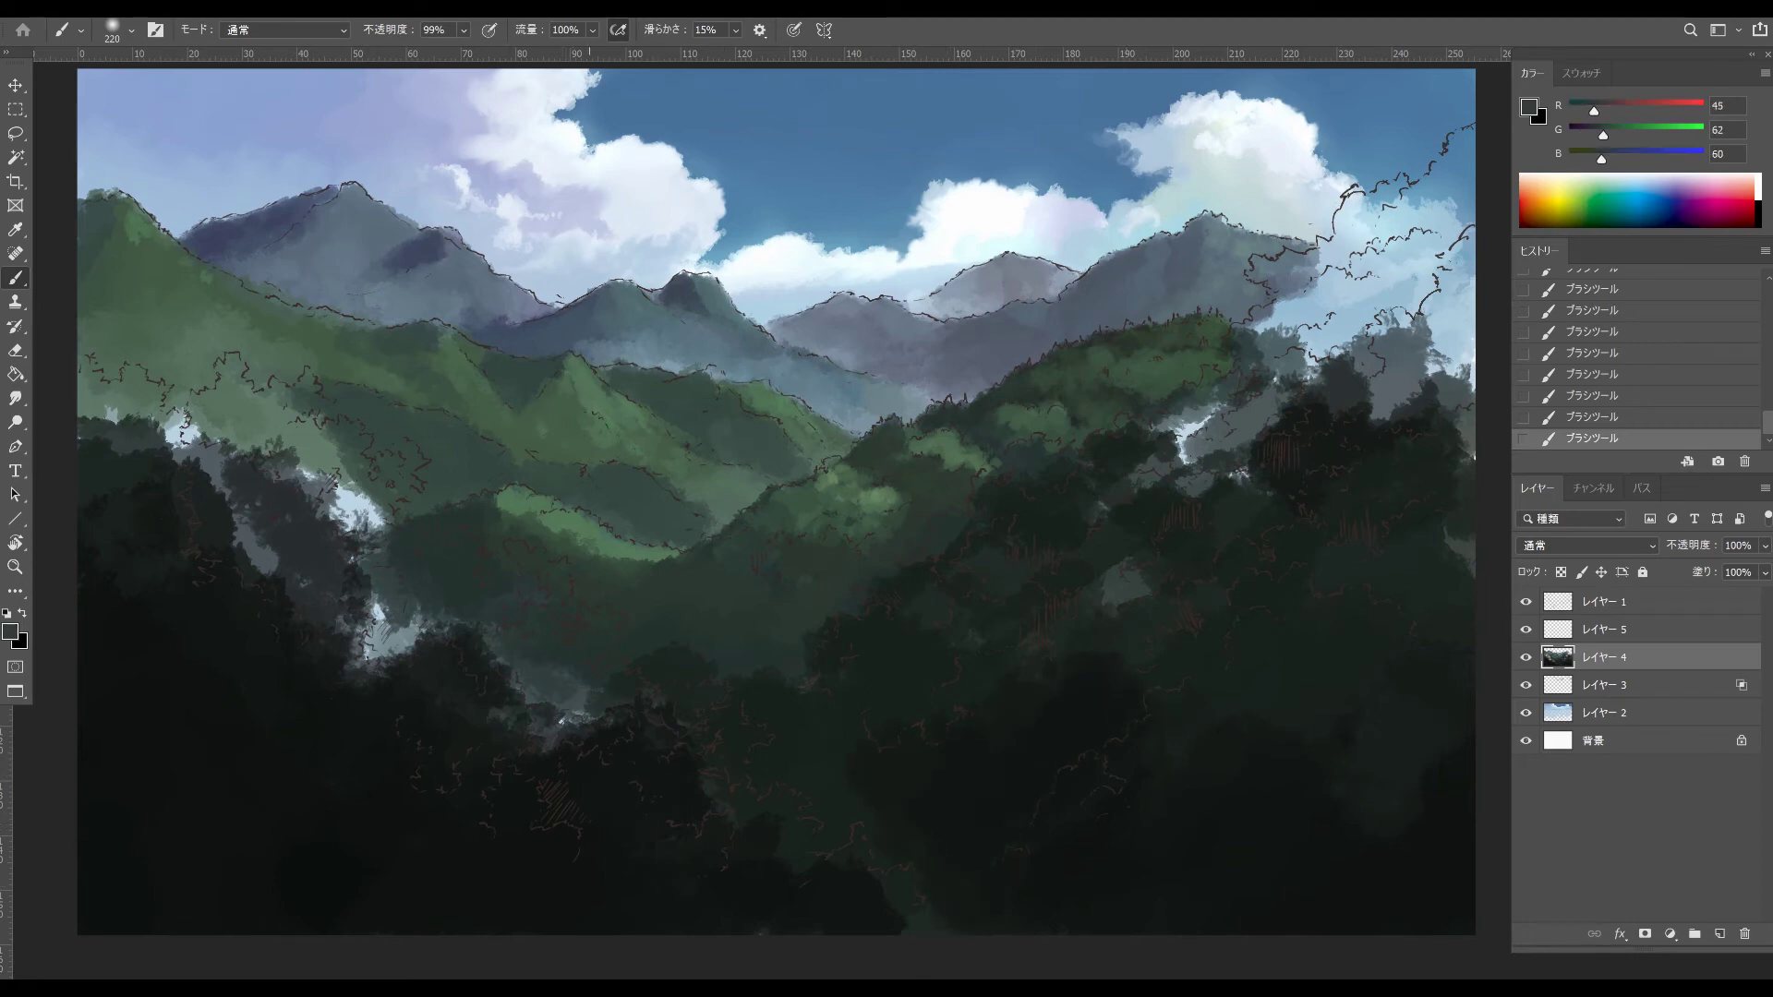
pyautogui.moveTo(909, 850)
pyautogui.mouseDown()
pyautogui.moveTo(946, 842)
pyautogui.moveTo(835, 841)
pyautogui.moveTo(1015, 909)
pyautogui.moveTo(976, 890)
pyautogui.moveTo(956, 789)
pyautogui.mouseUp()
pyautogui.press(']')
pyautogui.press(']')
pyautogui.keyDown('alt'); pyautogui.click(1076, 847); pyautogui.keyUp('alt')
pyautogui.keyDown('alt'); pyautogui.click(810, 864); pyautogui.keyUp('alt')
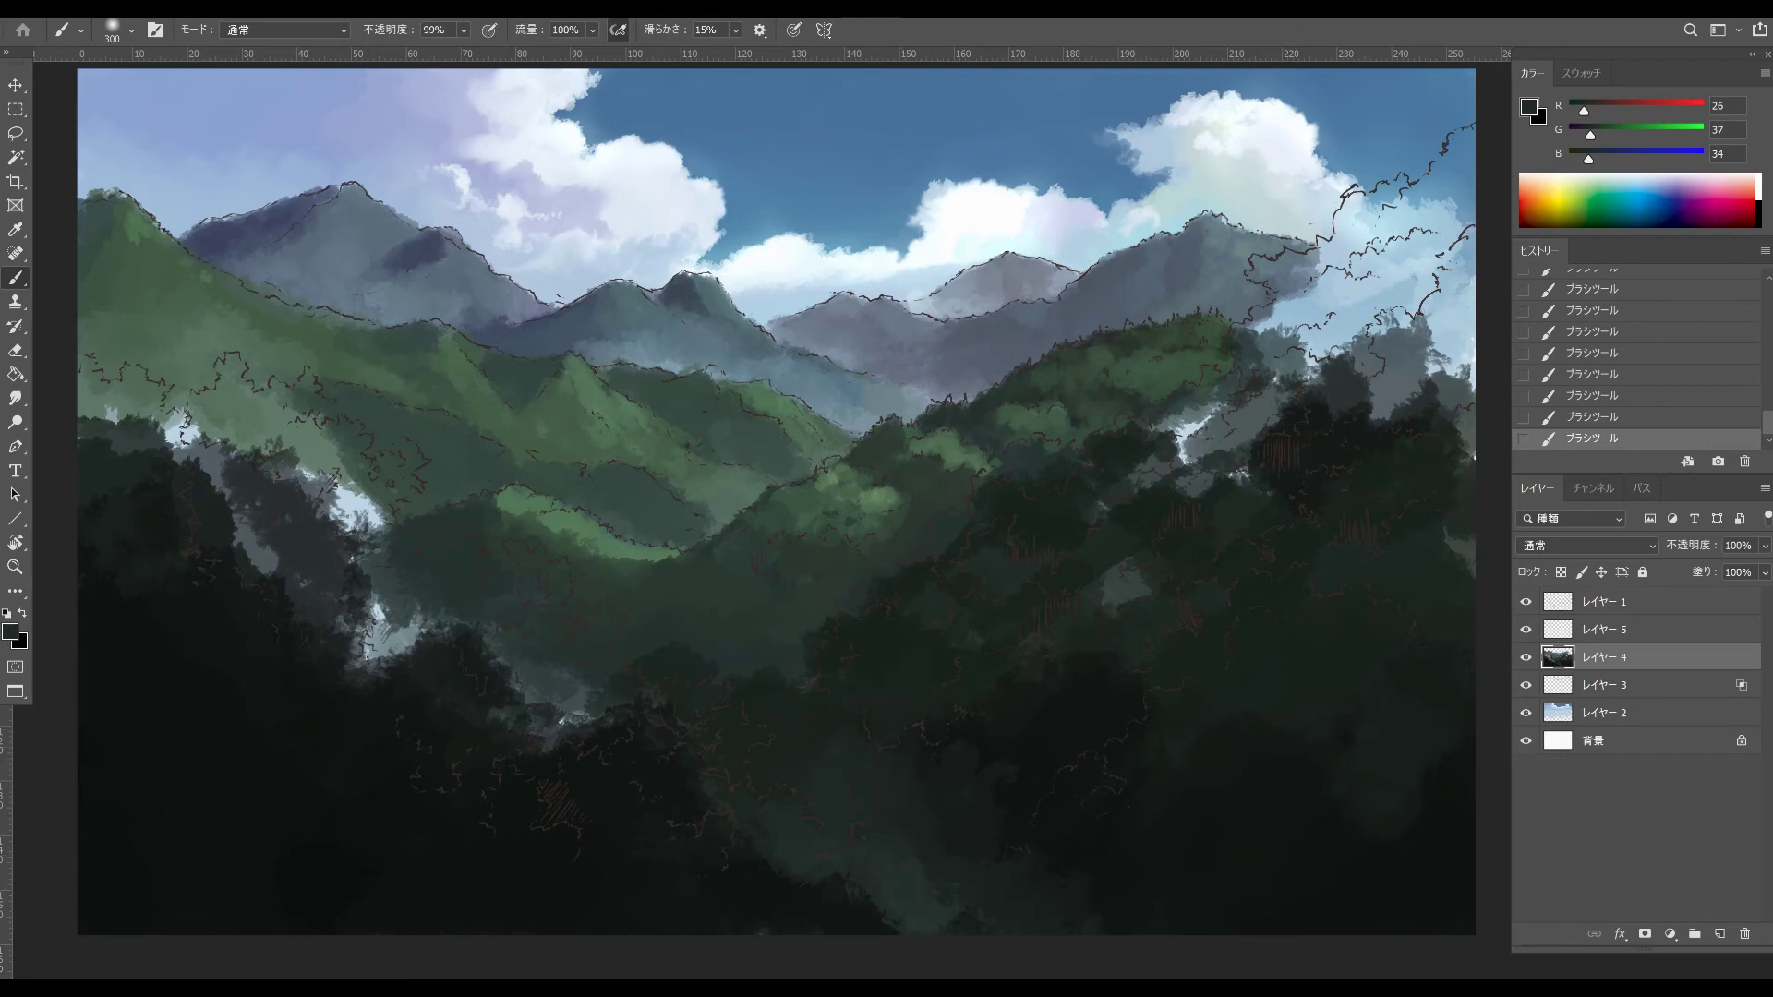
# - Set the foreground colour to dark blue #353850 and blend a bluish haze through the bottom-centre valley
pyautogui.click(10, 633)
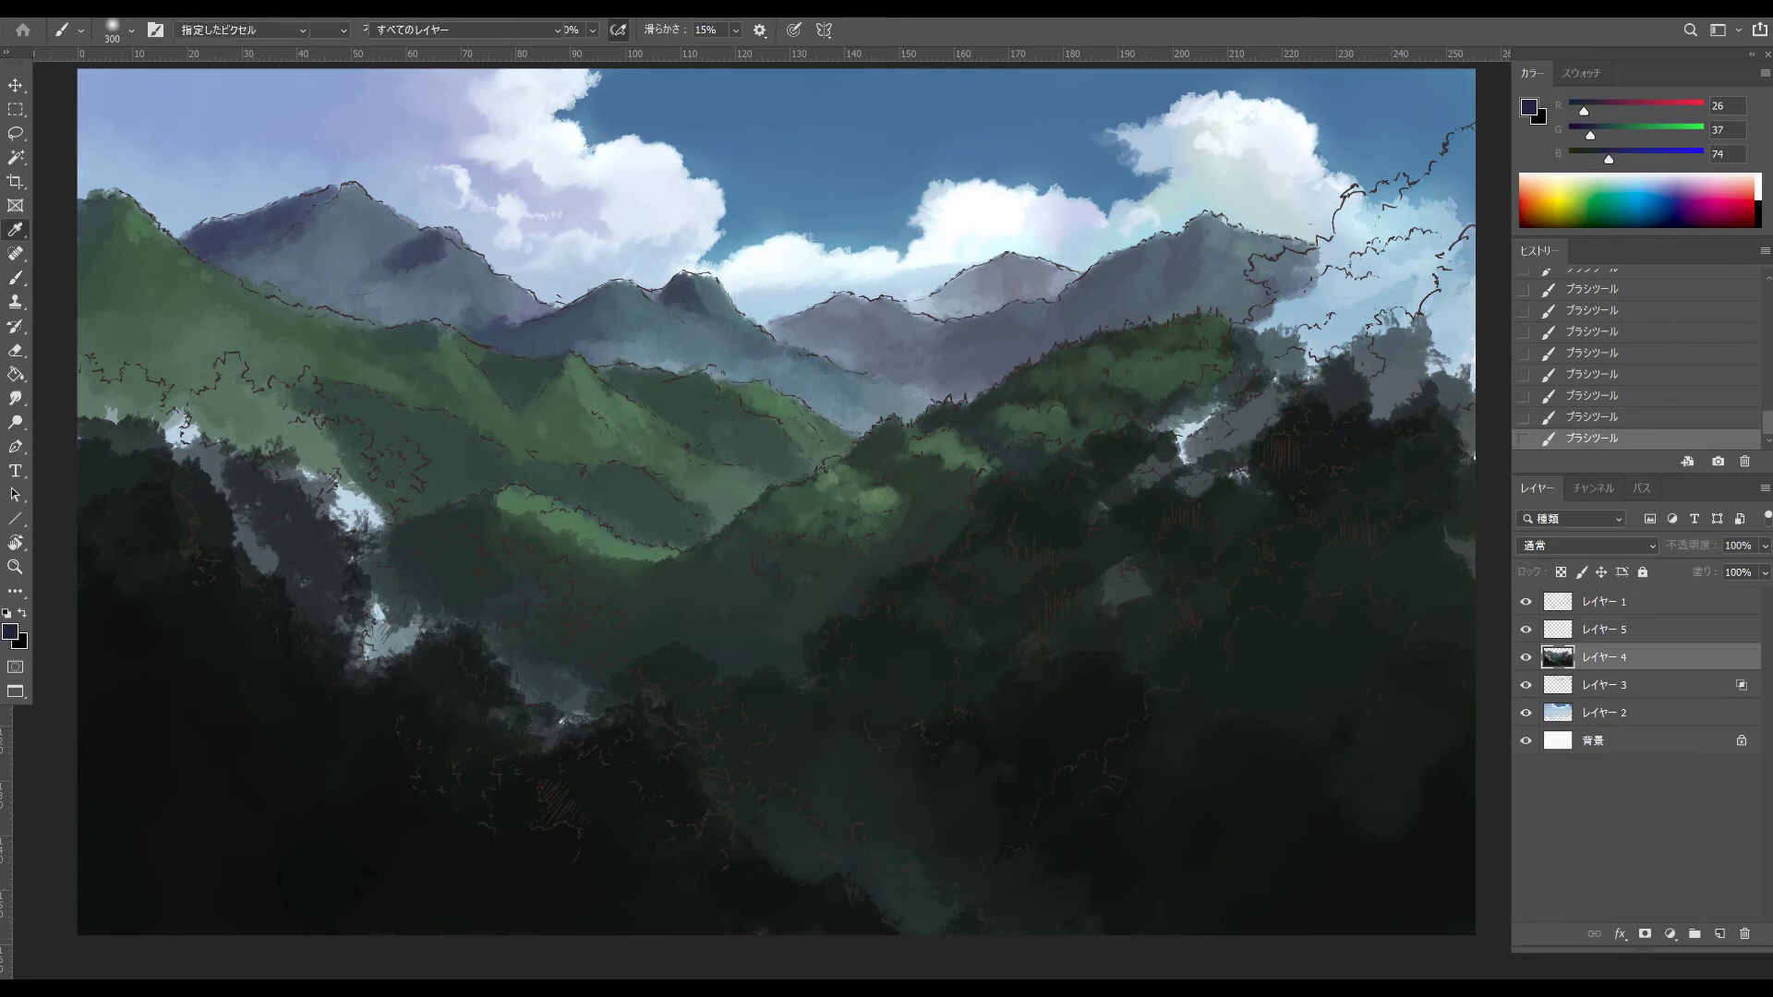
pyautogui.moveTo(1027, 339); pyautogui.dragTo(1017, 323)
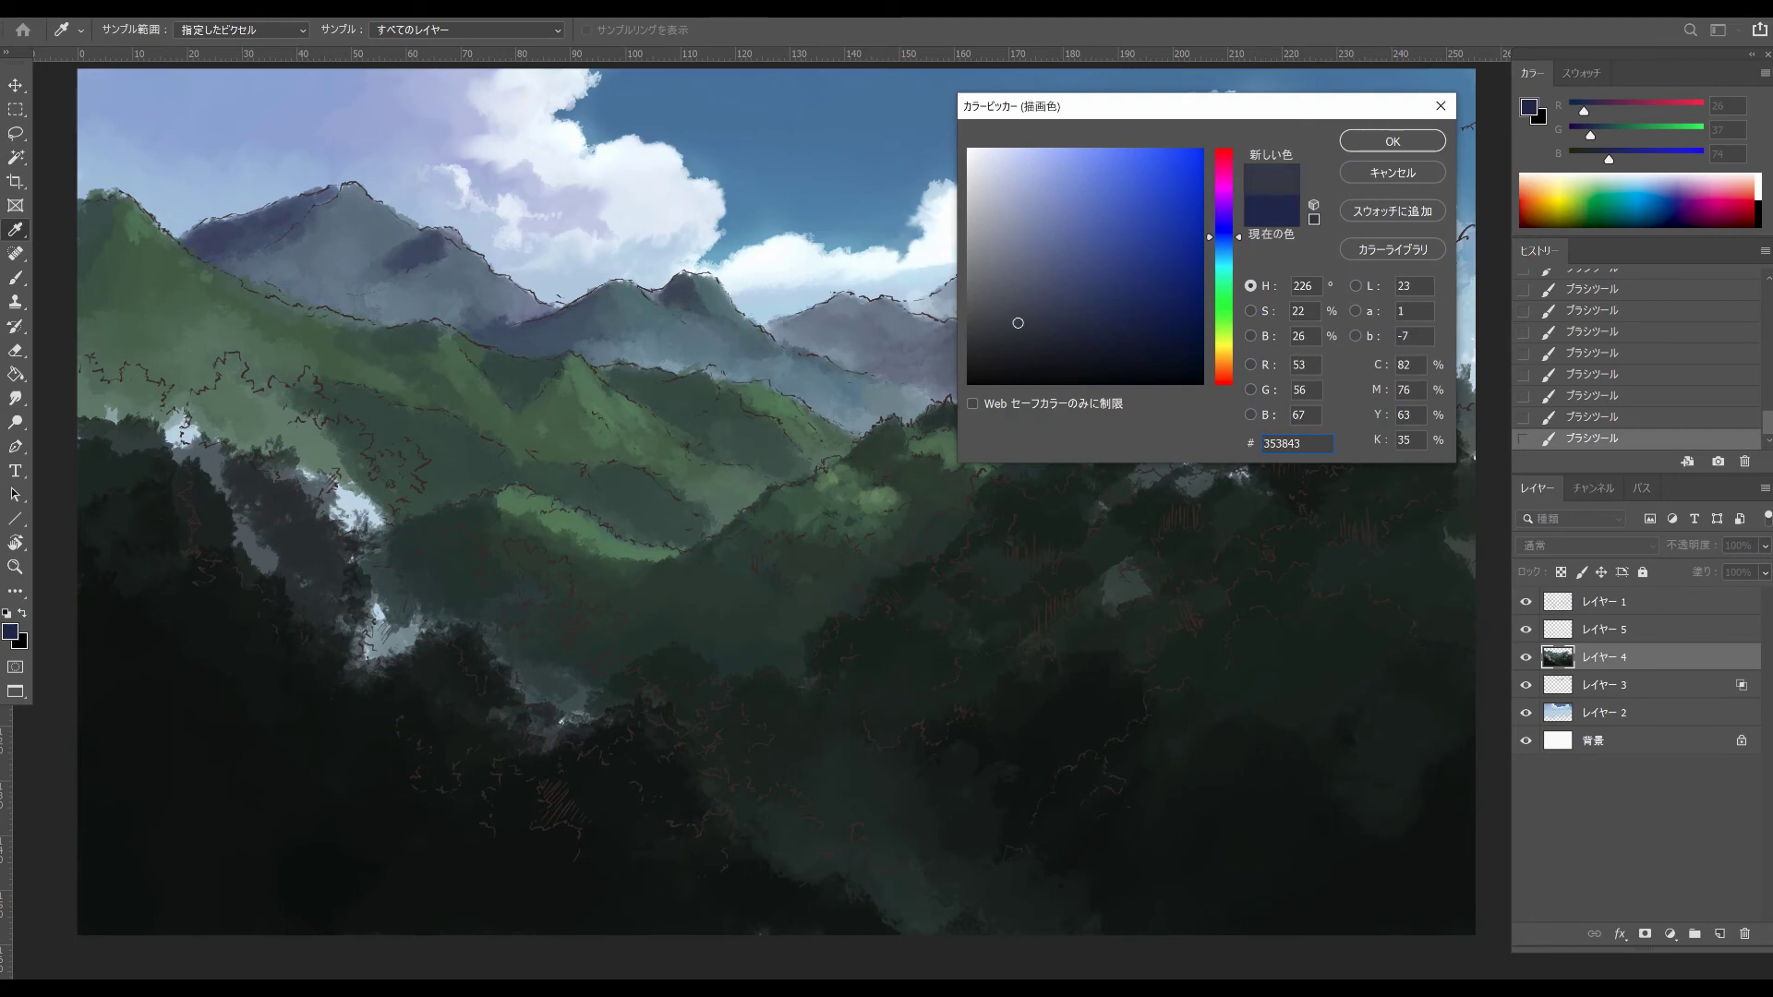
pyautogui.click(1046, 310)
pyautogui.click(1224, 230)
pyautogui.click(1392, 141)
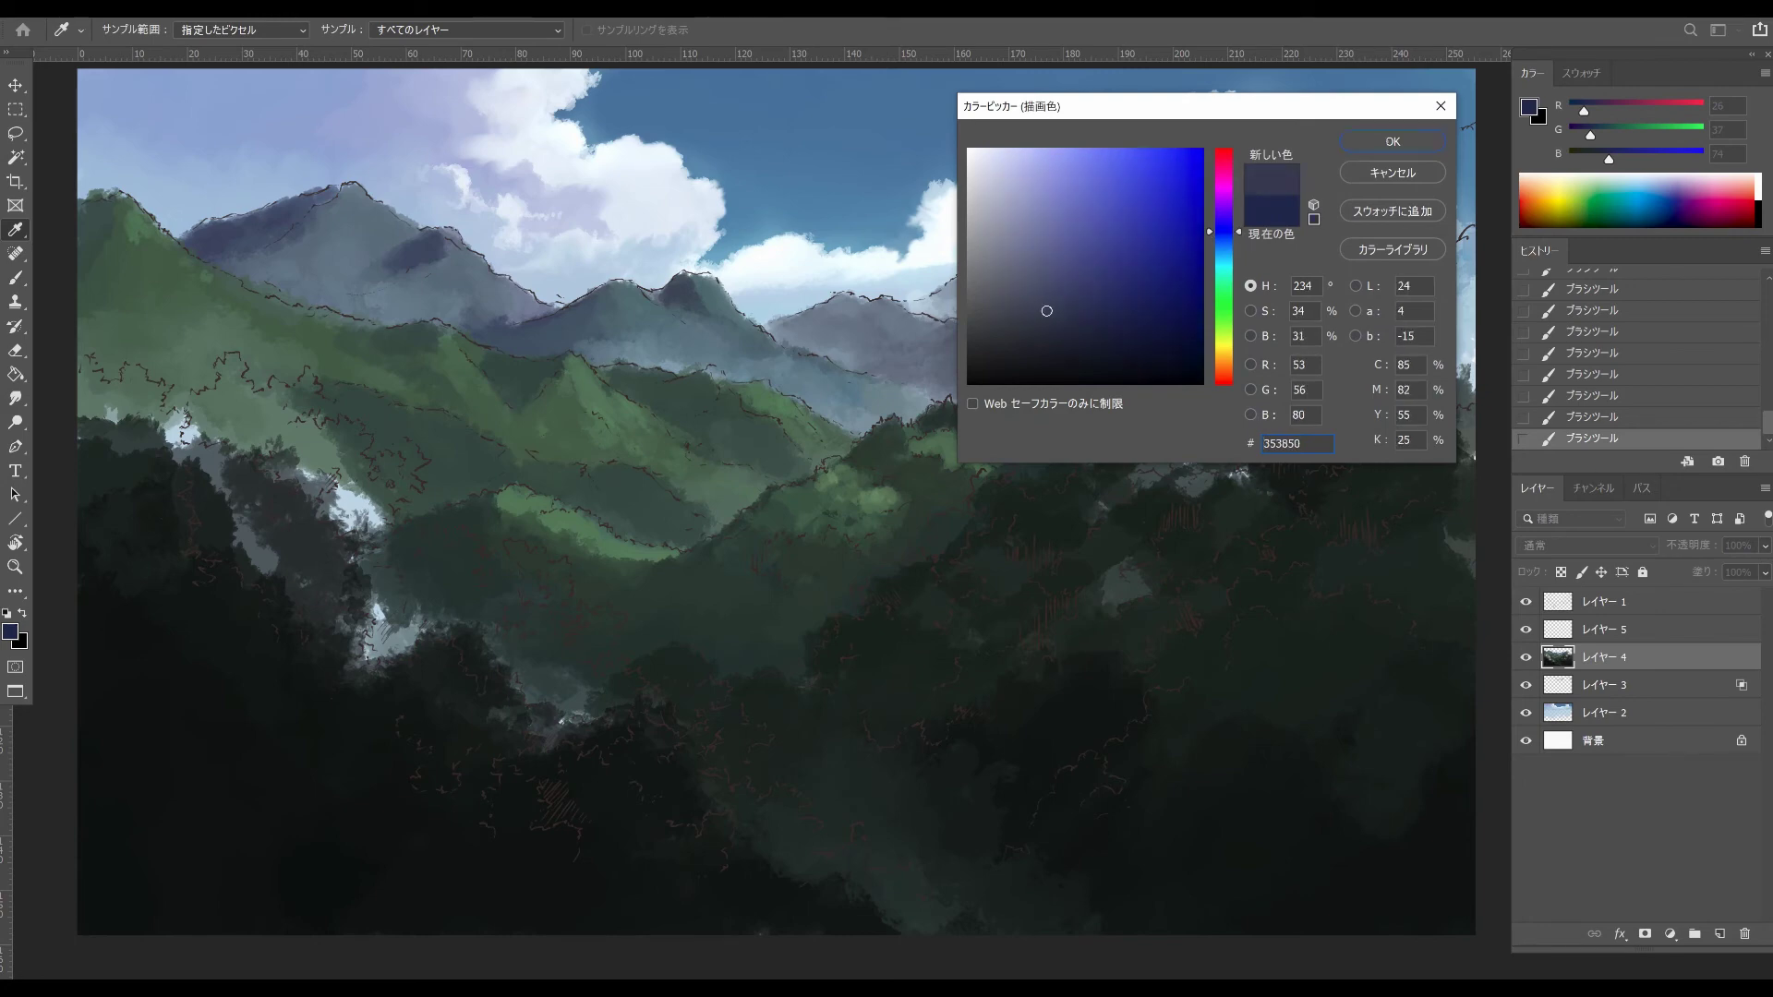
pyautogui.moveTo(997, 858)
pyautogui.mouseDown()
pyautogui.moveTo(924, 888)
pyautogui.moveTo(845, 877)
pyautogui.moveTo(983, 822)
pyautogui.moveTo(1044, 844)
pyautogui.mouseUp()
pyautogui.keyDown('alt'); pyautogui.click(1136, 847); pyautogui.keyUp('alt')
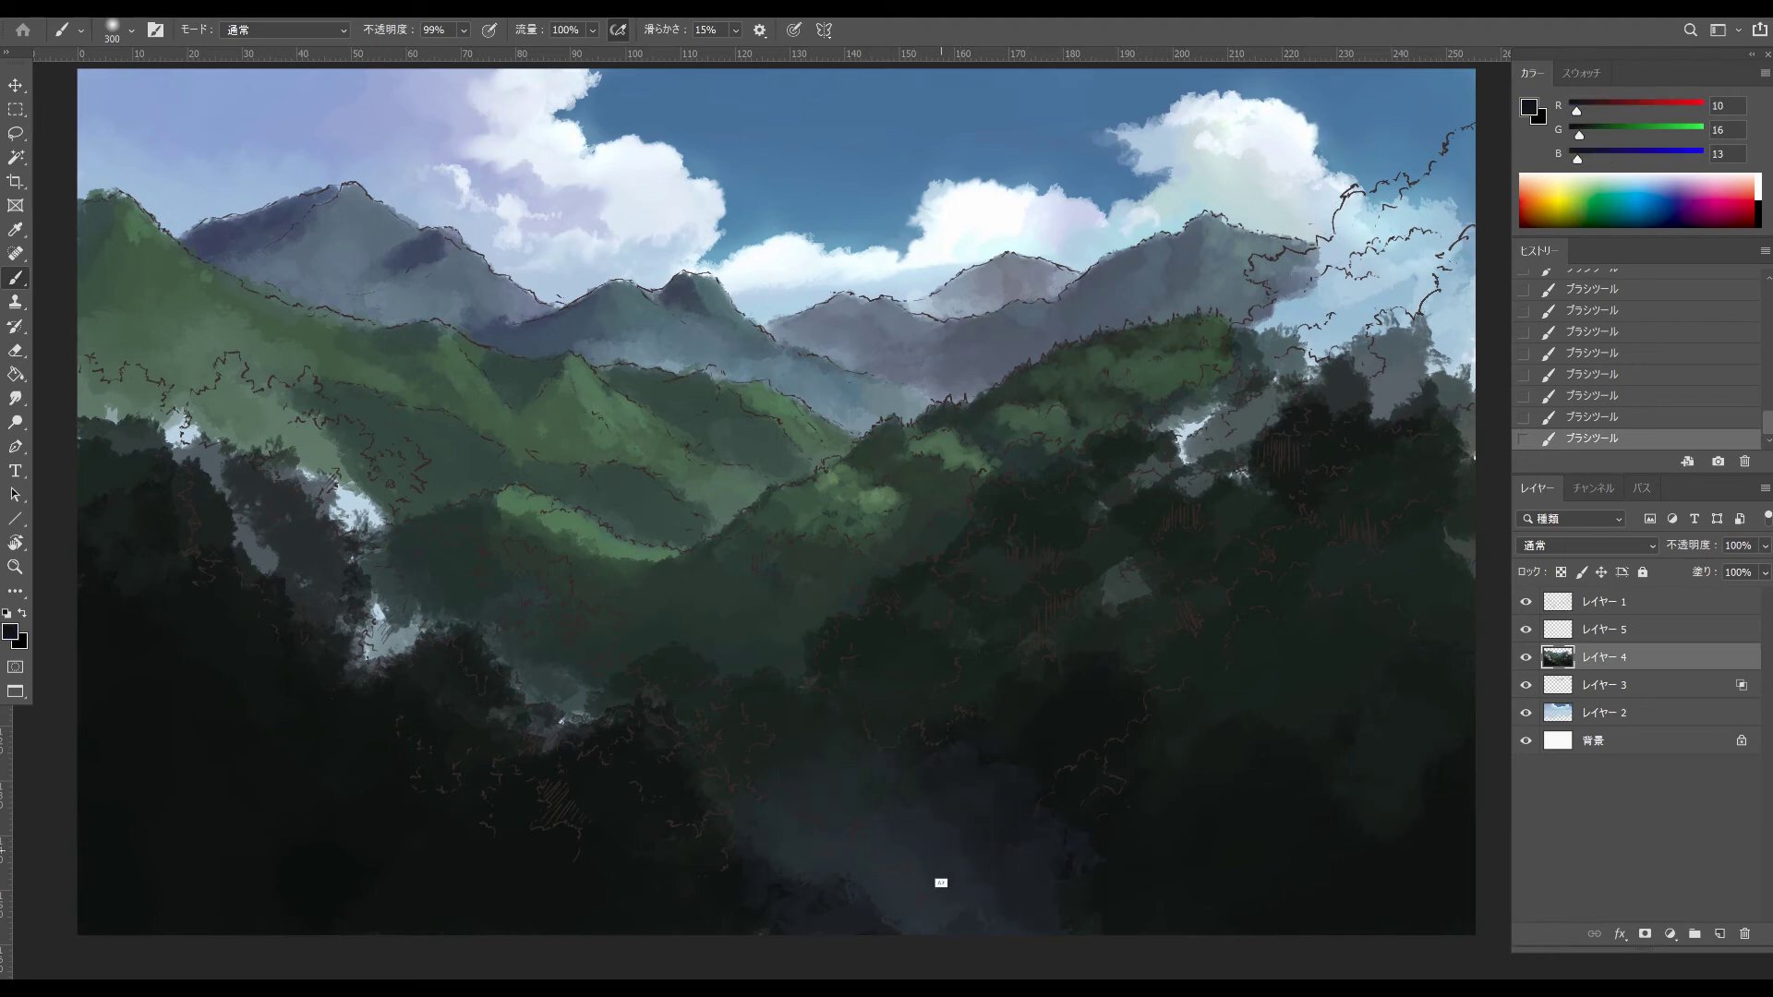
pyautogui.keyDown('alt'); pyautogui.click(941, 883); pyautogui.keyUp('alt')
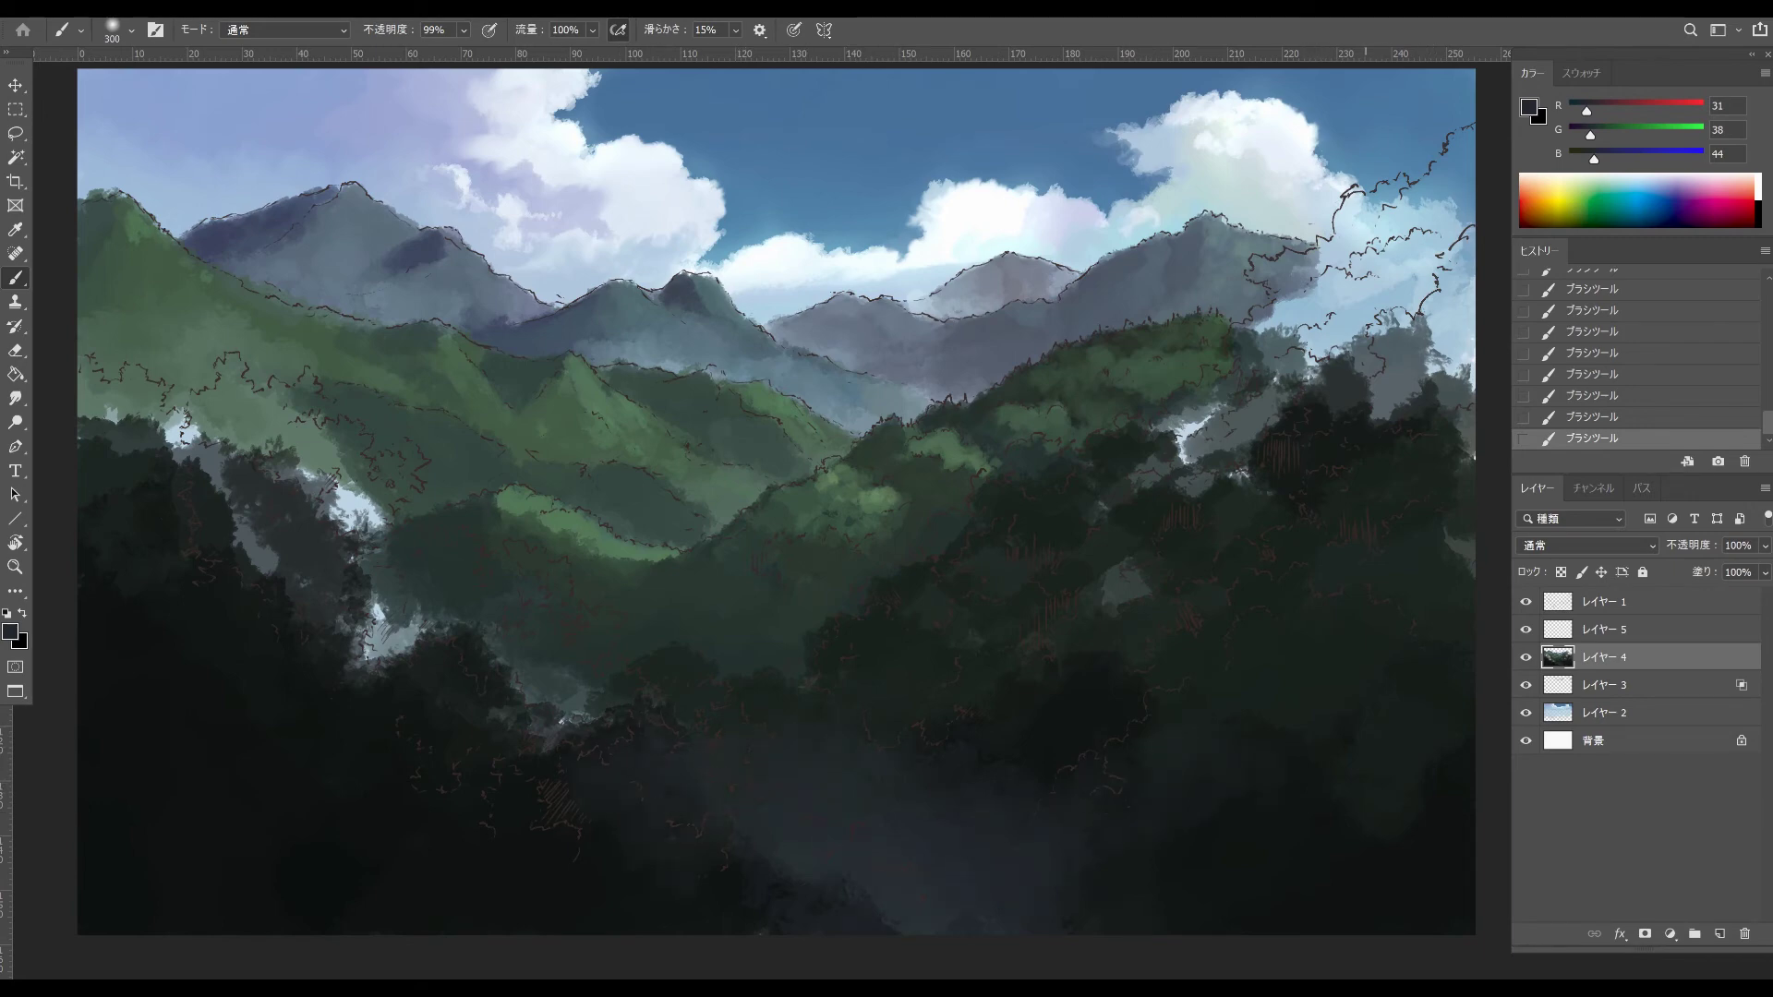
# - Sample dark green from the right slope and extend its trees up to the sketched skyline
pyautogui.keyDown('alt'); pyautogui.click(1221, 523); pyautogui.keyUp('alt')
pyautogui.moveTo(1258, 427)
pyautogui.mouseDown()
pyautogui.moveTo(1439, 281)
pyautogui.moveTo(1390, 260)
pyautogui.moveTo(1417, 222)
pyautogui.moveTo(1386, 231)
pyautogui.moveTo(1467, 152)
pyautogui.moveTo(1468, 277)
pyautogui.moveTo(1413, 383)
pyautogui.moveTo(1480, 351)
pyautogui.moveTo(1464, 471)
pyautogui.moveTo(1348, 277)
pyautogui.moveTo(1200, 461)
pyautogui.mouseUp()
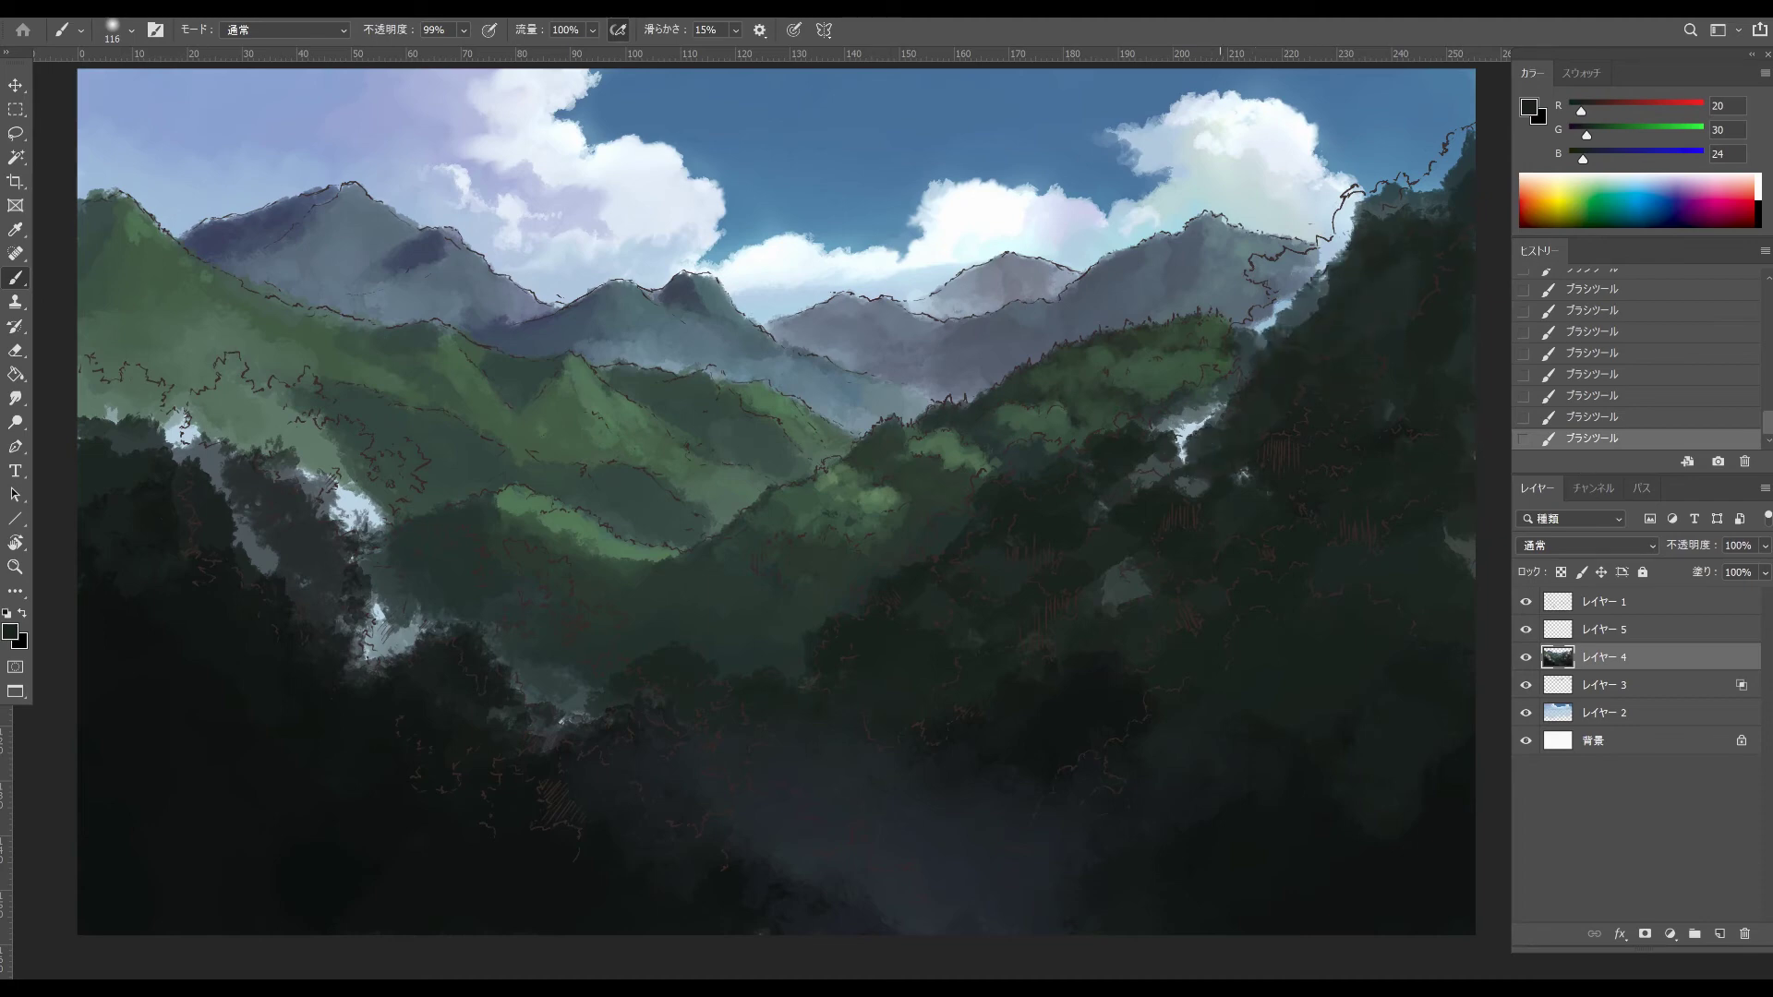
# - Cover the remaining light gaps on the right slope with dark green and fill its trees out to the sketched skyline
pyautogui.moveTo(1218, 397)
pyautogui.mouseDown()
pyautogui.moveTo(1182, 453)
pyautogui.moveTo(1191, 485)
pyautogui.moveTo(1104, 512)
pyautogui.moveTo(1117, 591)
pyautogui.mouseUp()
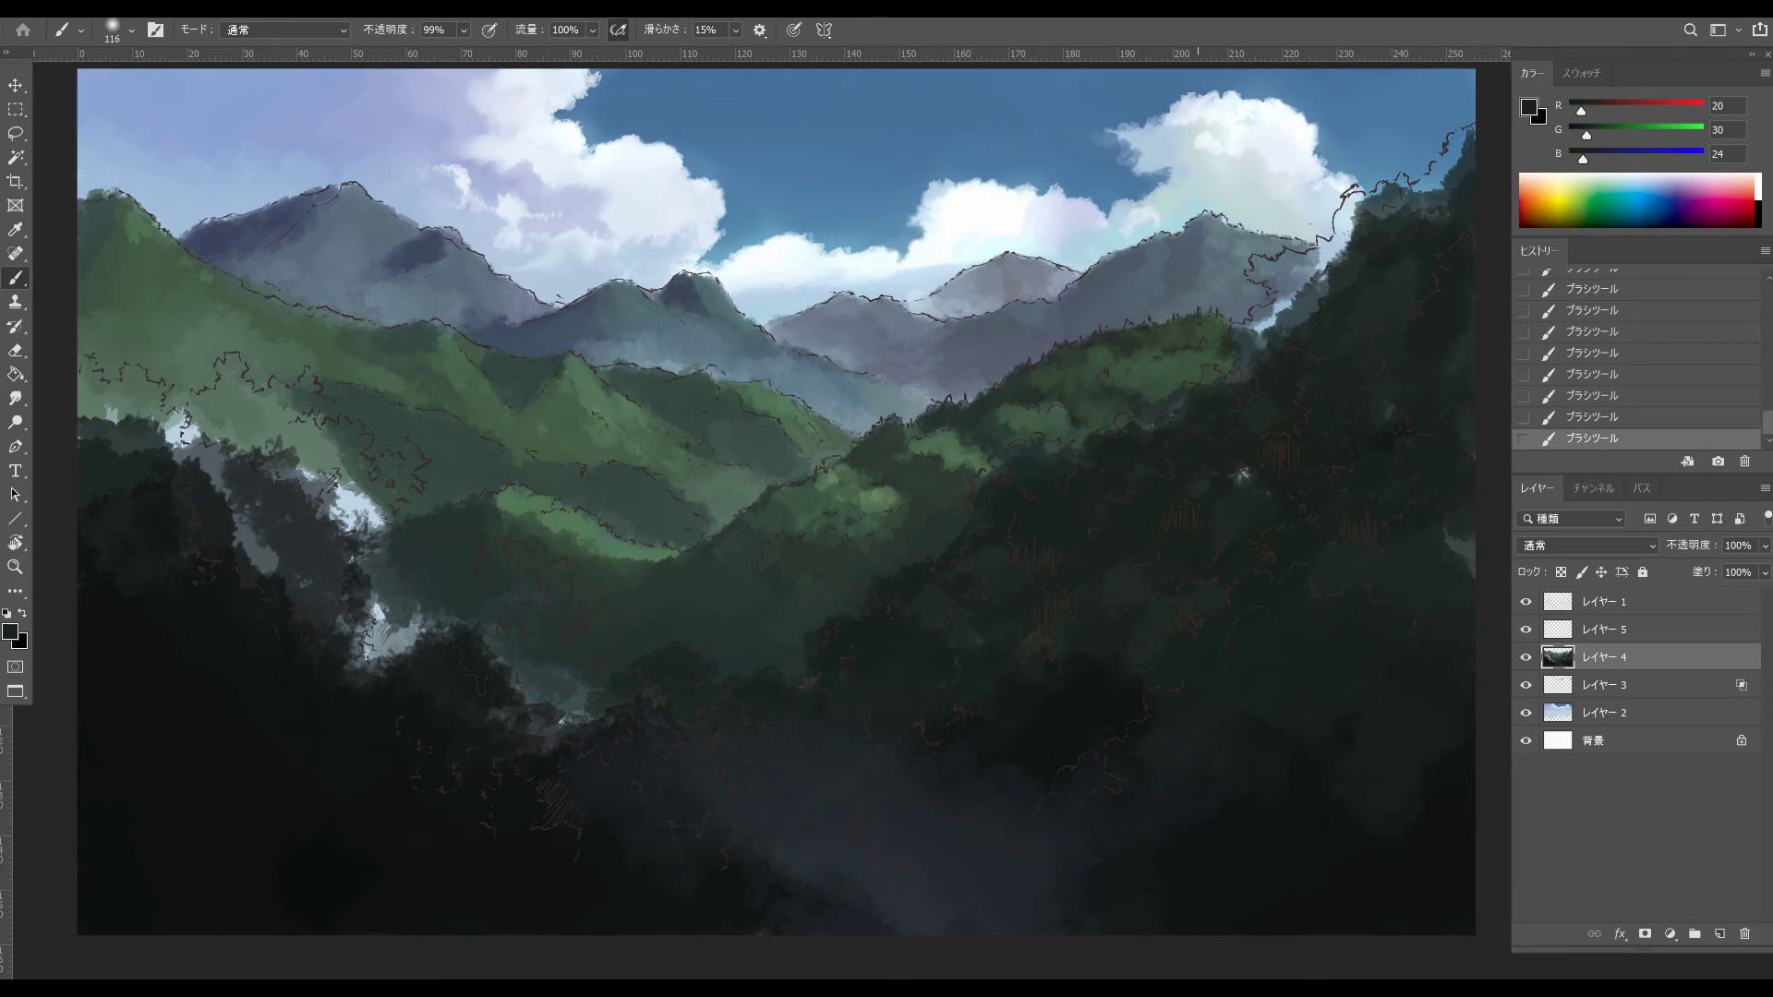
pyautogui.moveTo(1251, 369)
pyautogui.mouseDown()
pyautogui.moveTo(1343, 249)
pyautogui.moveTo(1320, 291)
pyautogui.mouseUp()
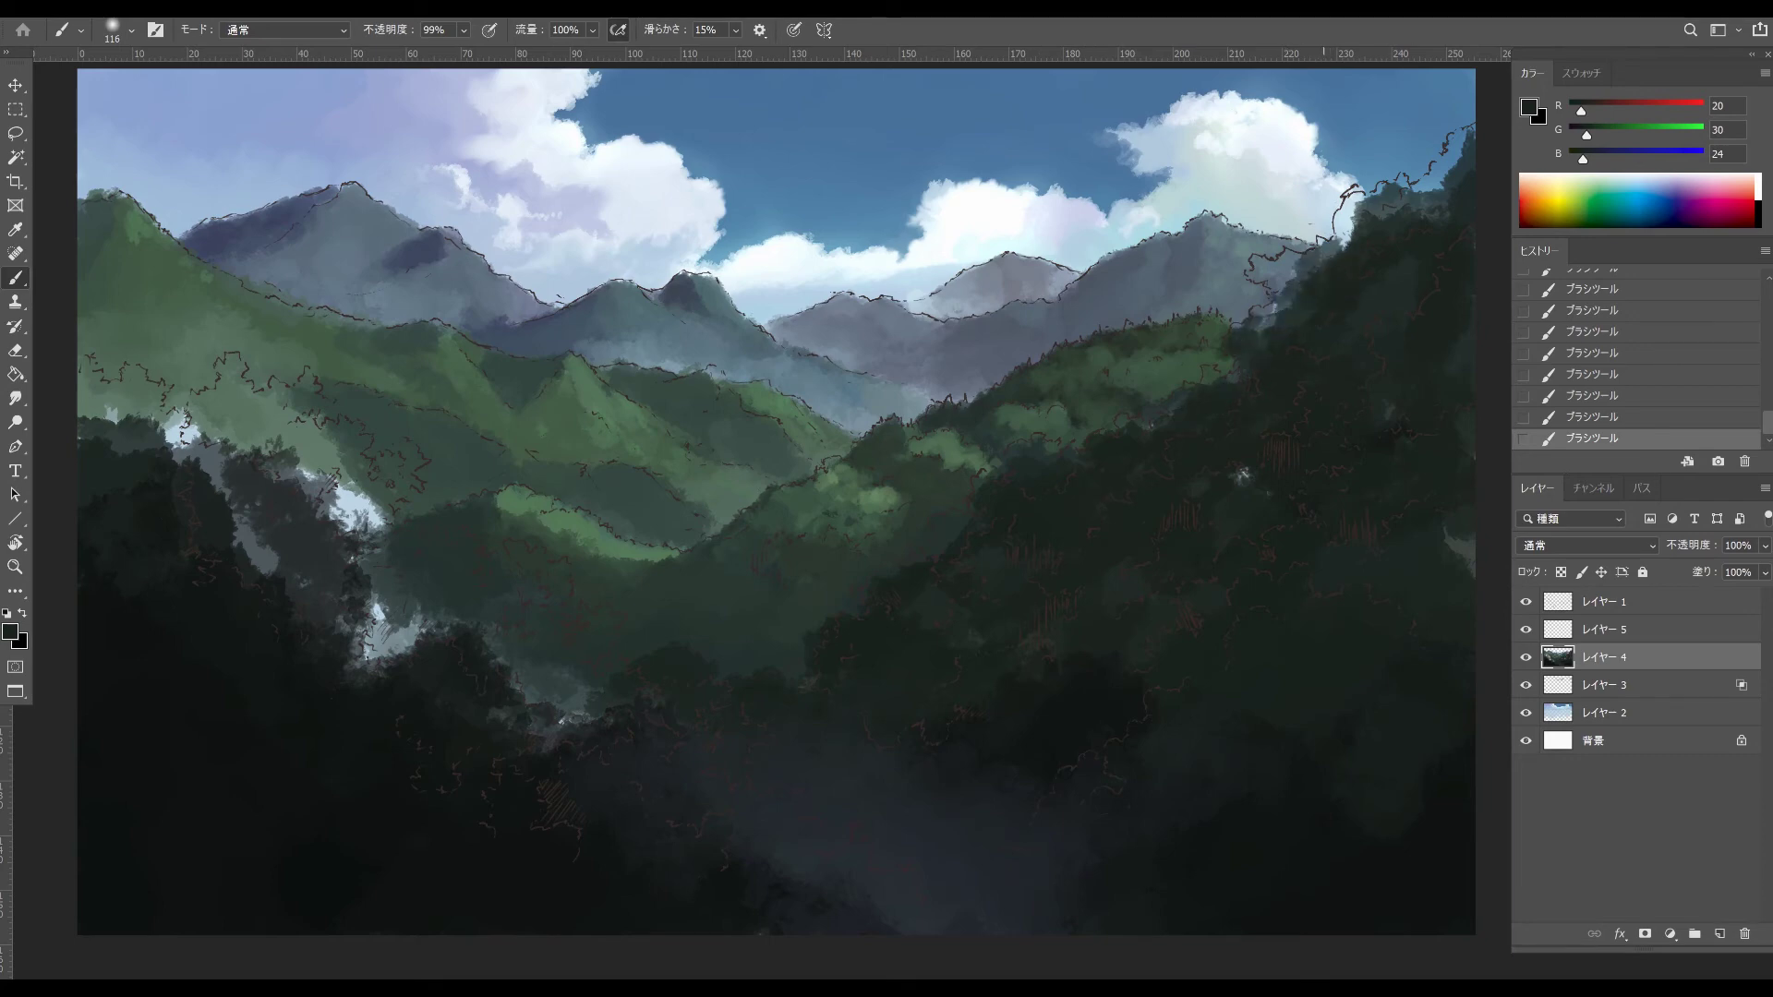
pyautogui.hotkey('ctrl', 'z')
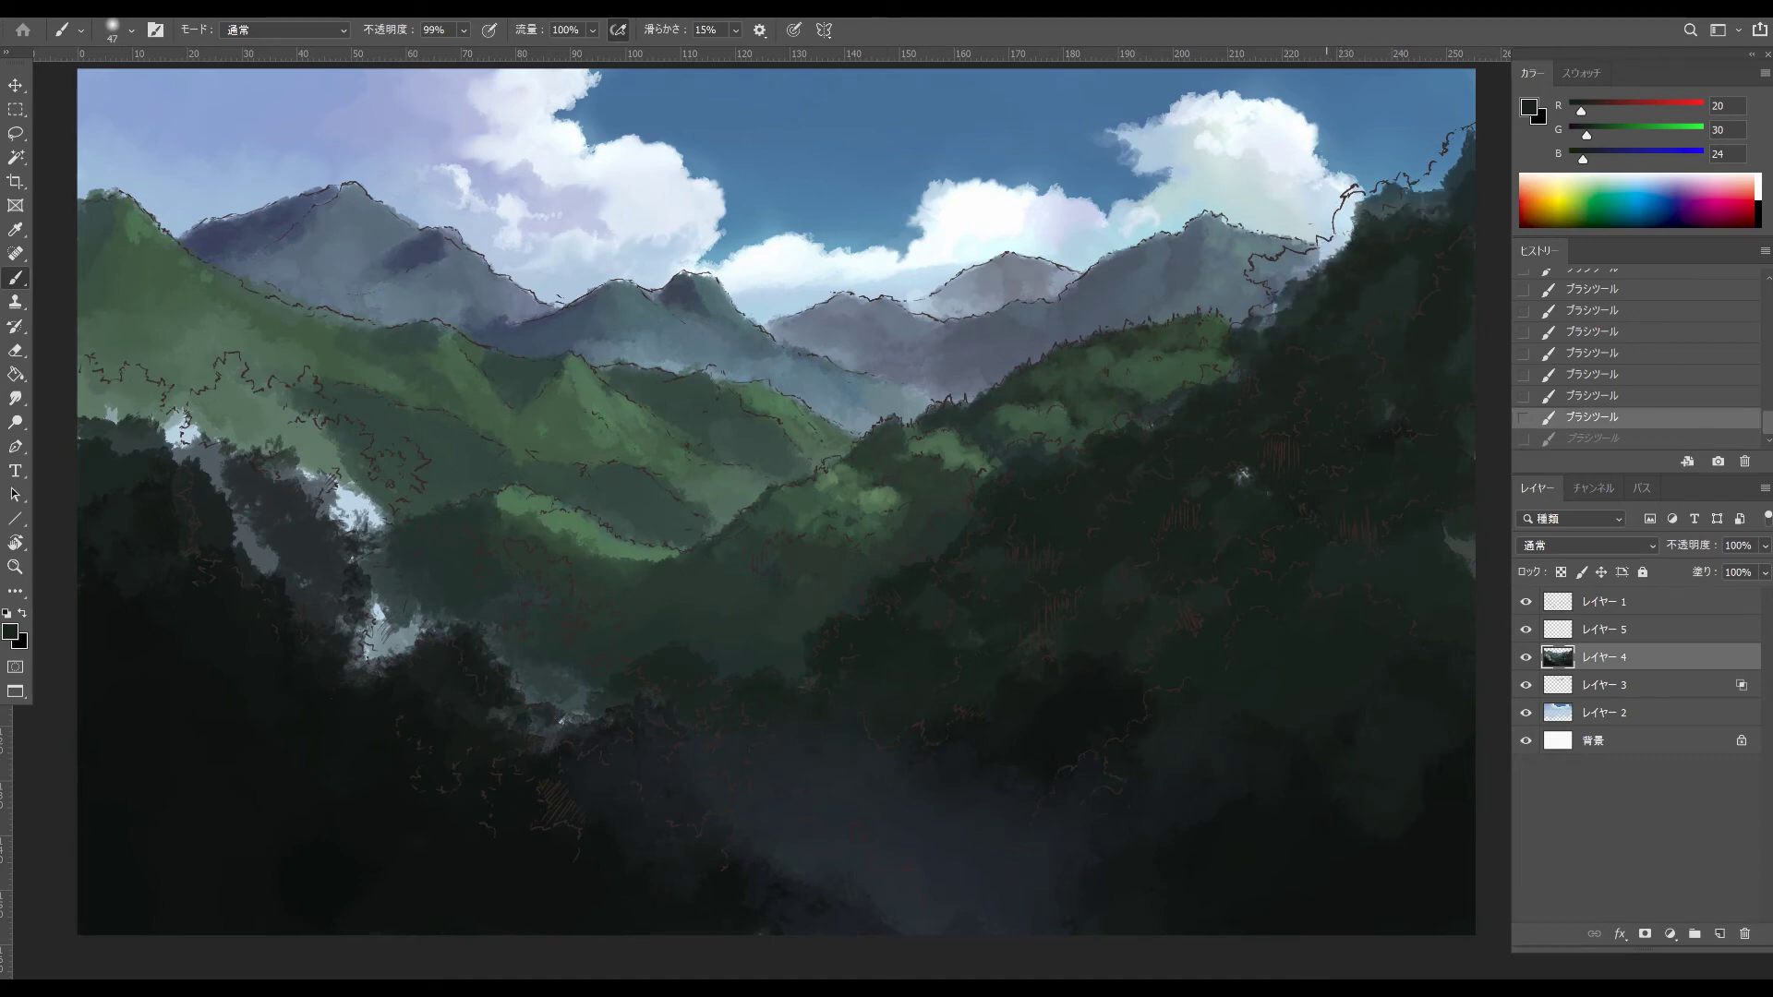
pyautogui.moveTo(1348, 240)
pyautogui.mouseDown()
pyautogui.moveTo(1288, 277)
pyautogui.moveTo(1293, 318)
pyautogui.moveTo(1357, 198)
pyautogui.moveTo(1460, 155)
pyautogui.mouseUp()
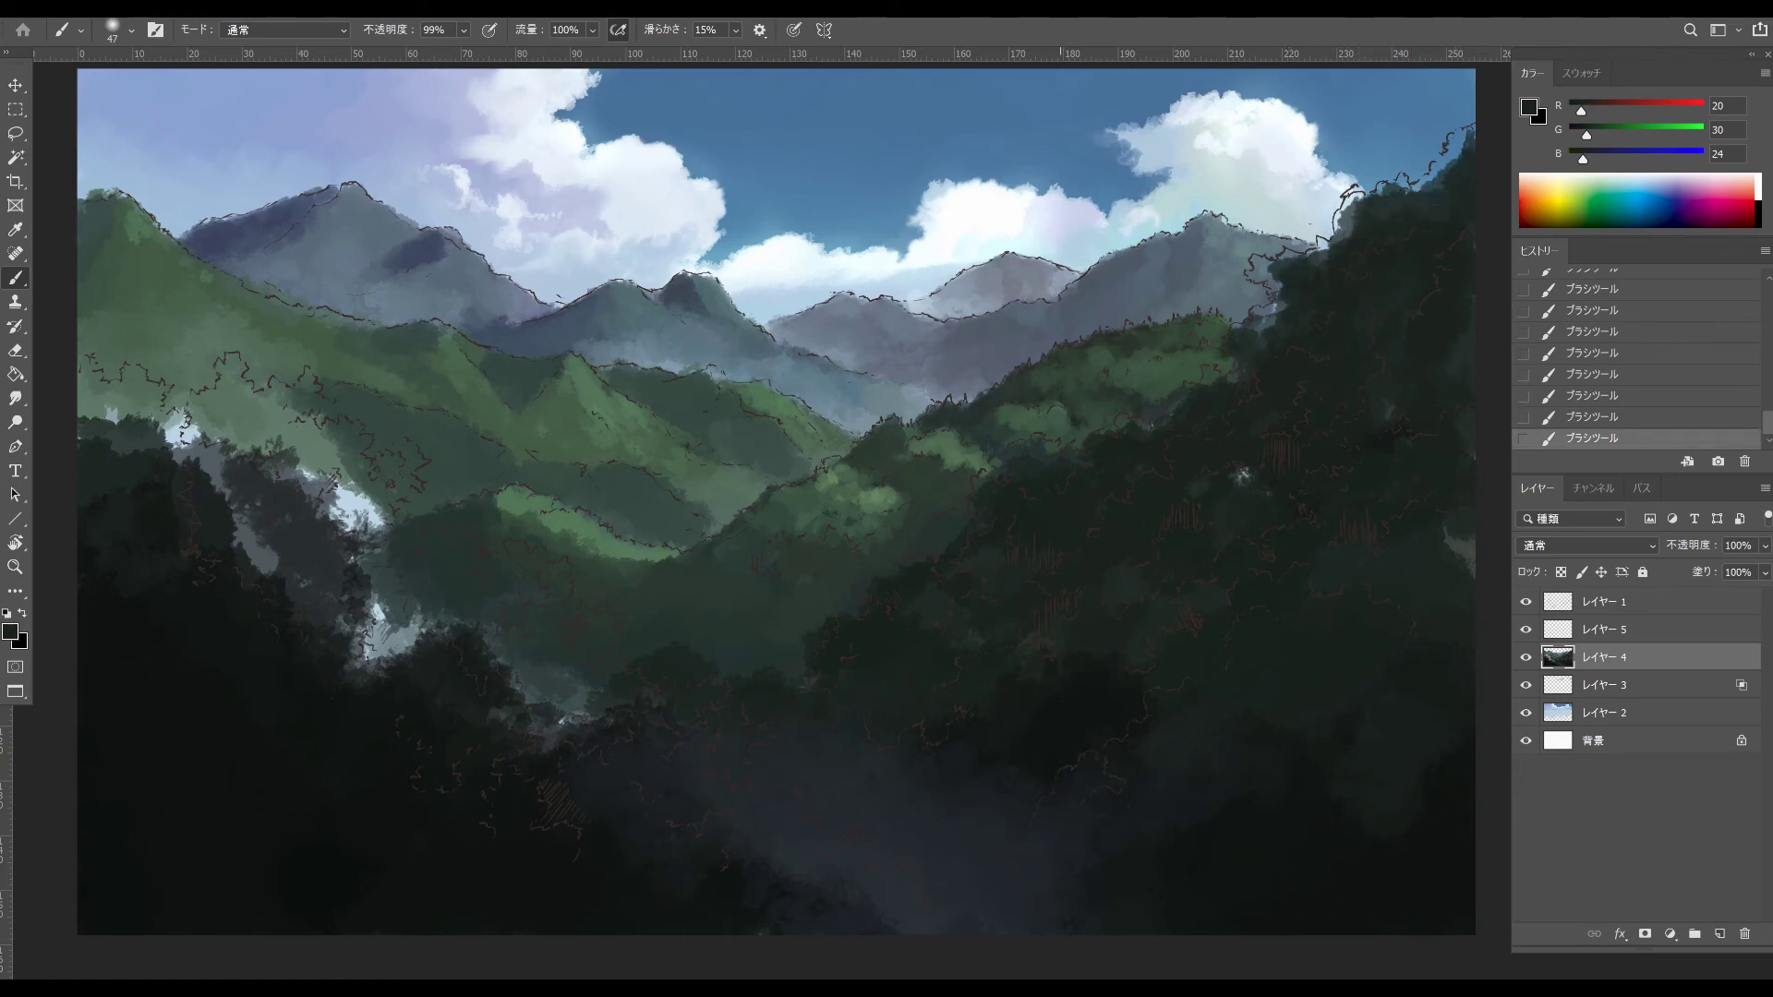
pyautogui.moveTo(1285, 545); pyautogui.dragTo(1318, 556)
pyautogui.moveTo(1240, 474); pyautogui.dragTo(1282, 489)
pyautogui.moveTo(988, 518); pyautogui.dragTo(944, 518)
# - Sample greens from the middle hill and blend its foliage into the edge of the dark right slope
pyautogui.keyDown('alt'); pyautogui.click(1073, 471); pyautogui.keyUp('alt')
pyautogui.keyDown('alt'); pyautogui.click(1068, 463); pyautogui.keyUp('alt')
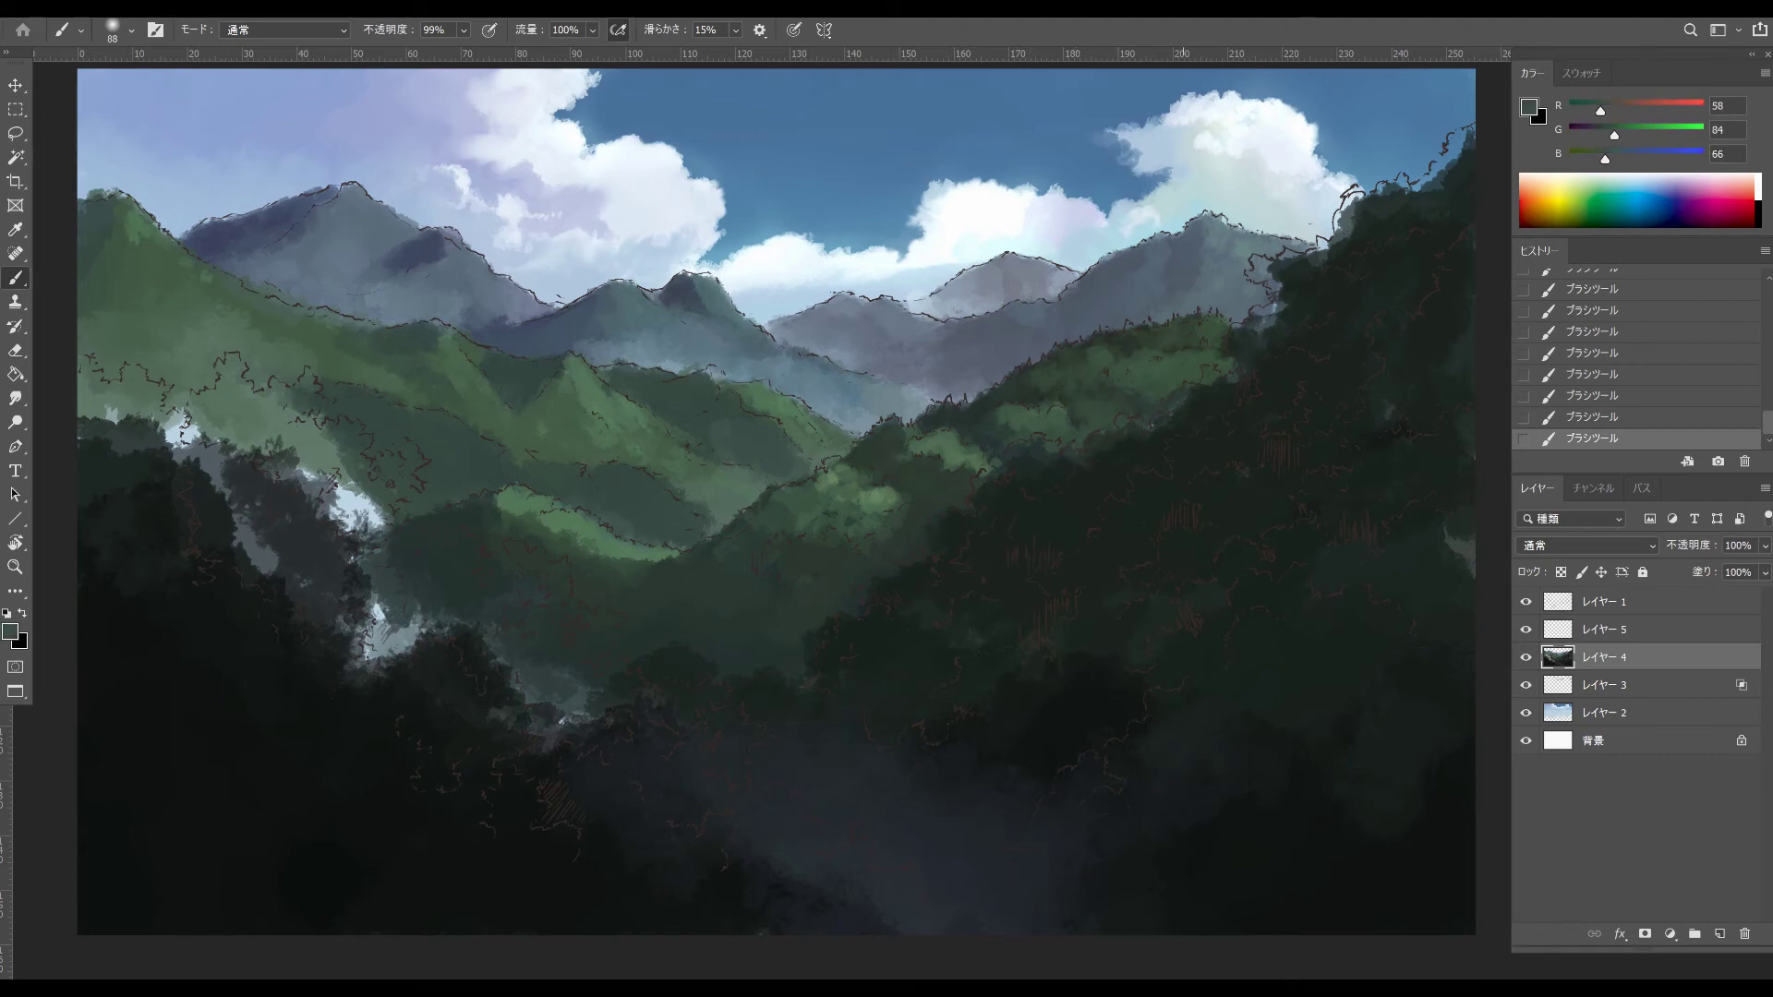
pyautogui.keyDown('alt'); pyautogui.click(1073, 466); pyautogui.keyUp('alt')
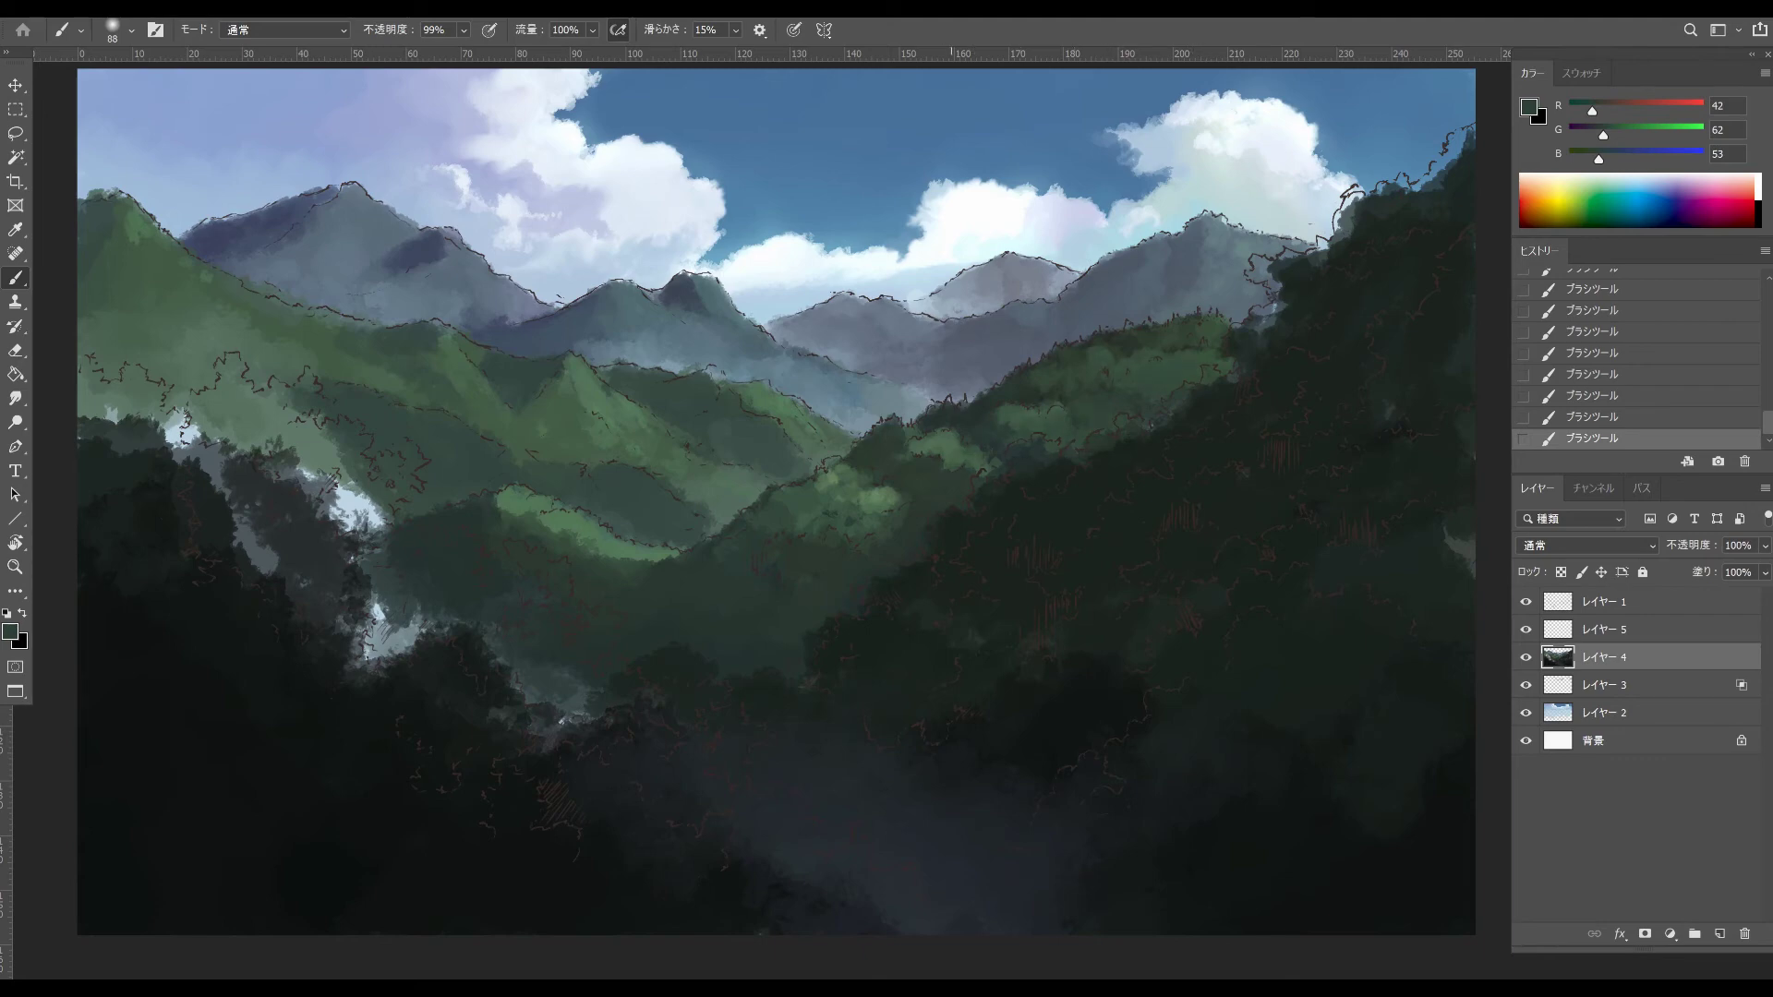
pyautogui.keyDown('alt'); pyautogui.click(955, 478); pyautogui.keyUp('alt')
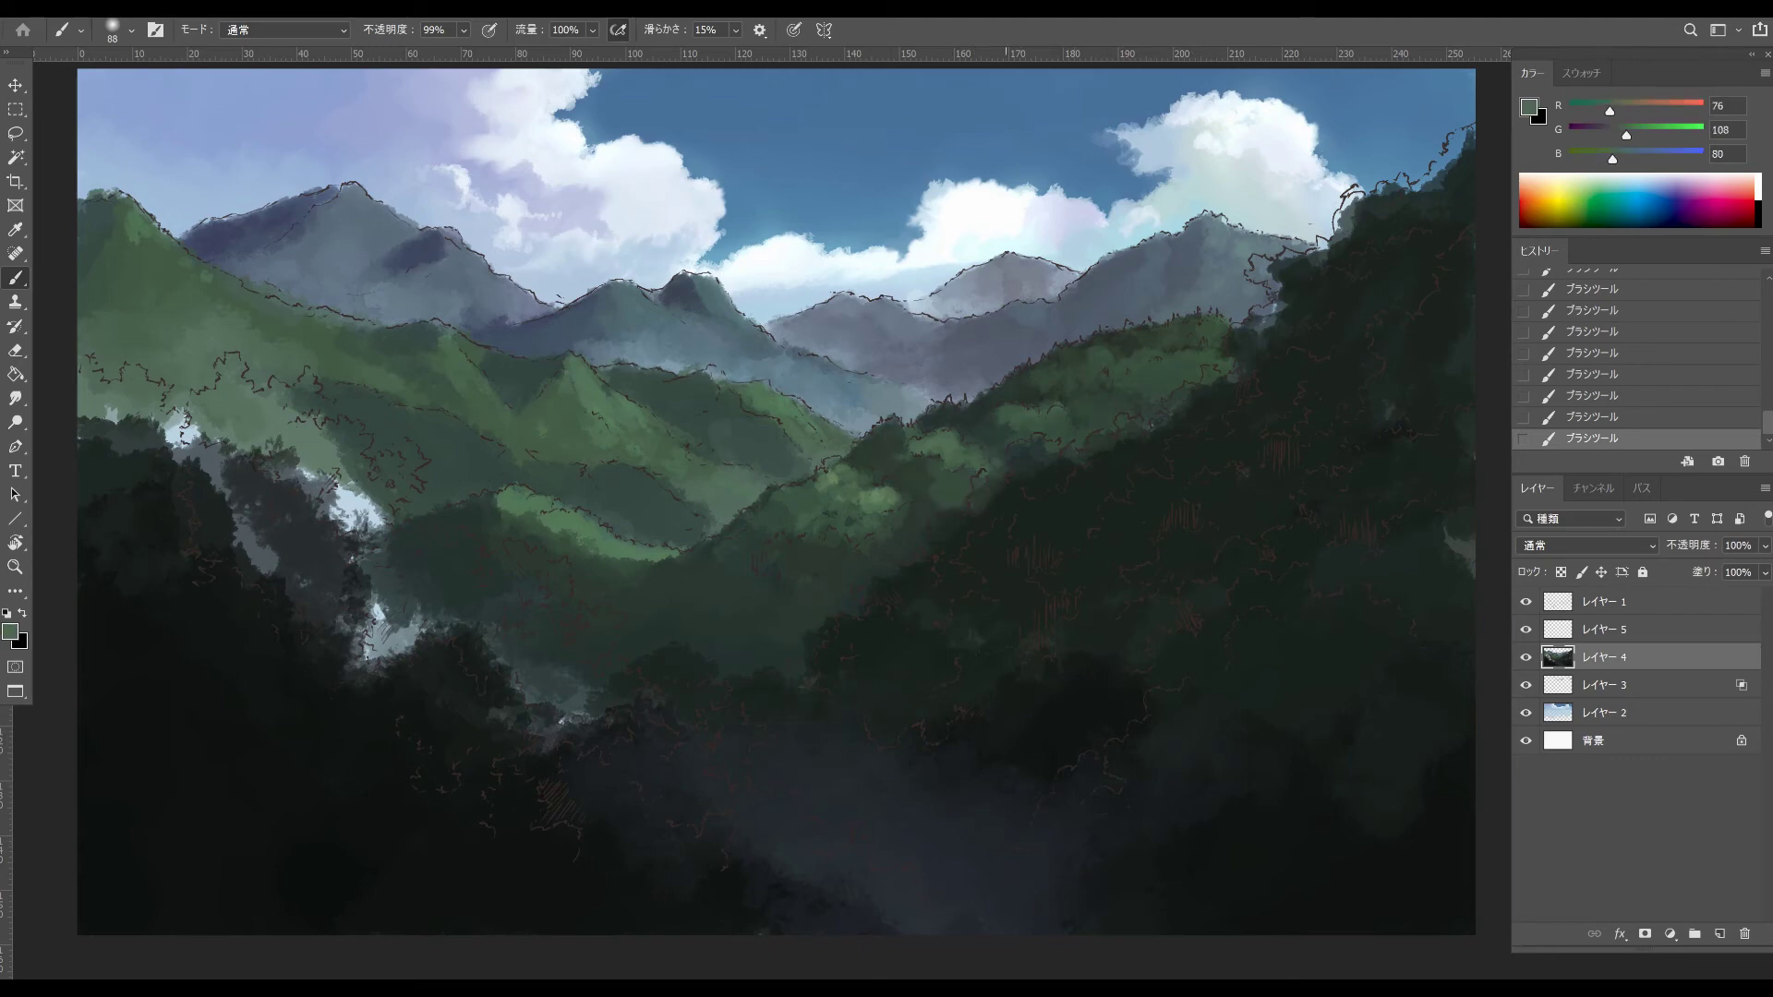
pyautogui.hotkey('ctrl', 'z')
pyautogui.press('z')
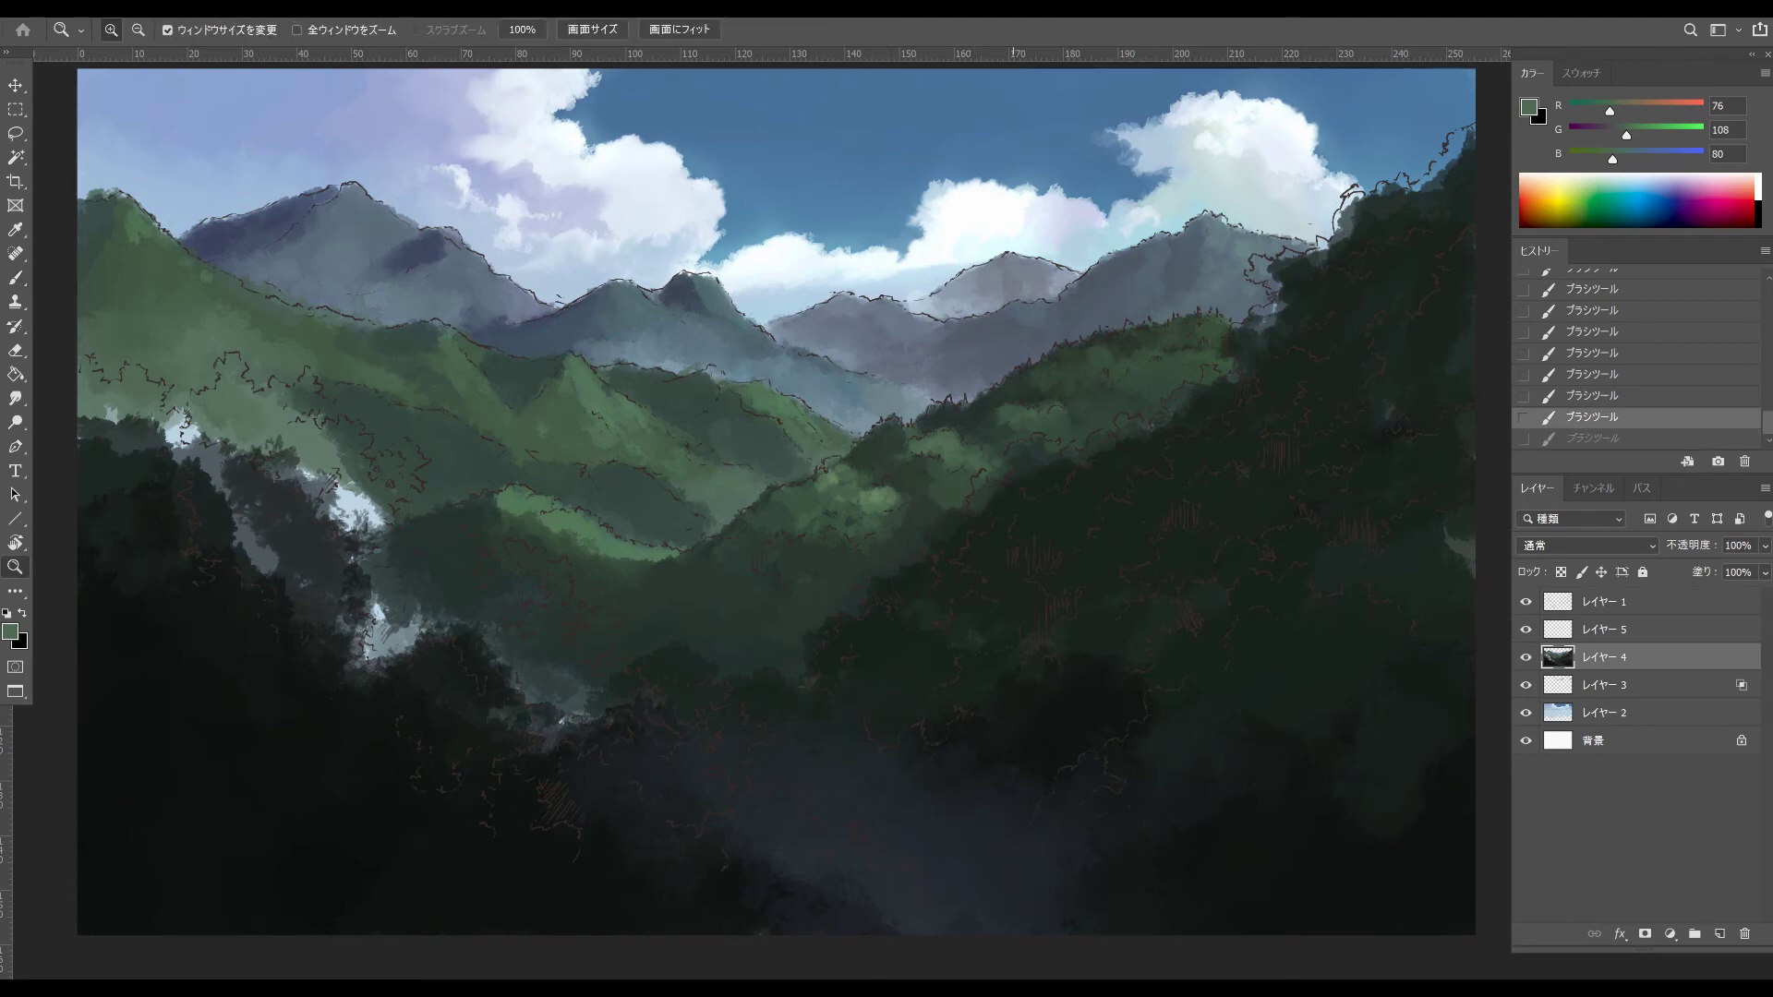
pyautogui.press('b')
pyautogui.hotkey('ctrl', 'shift', 'z')
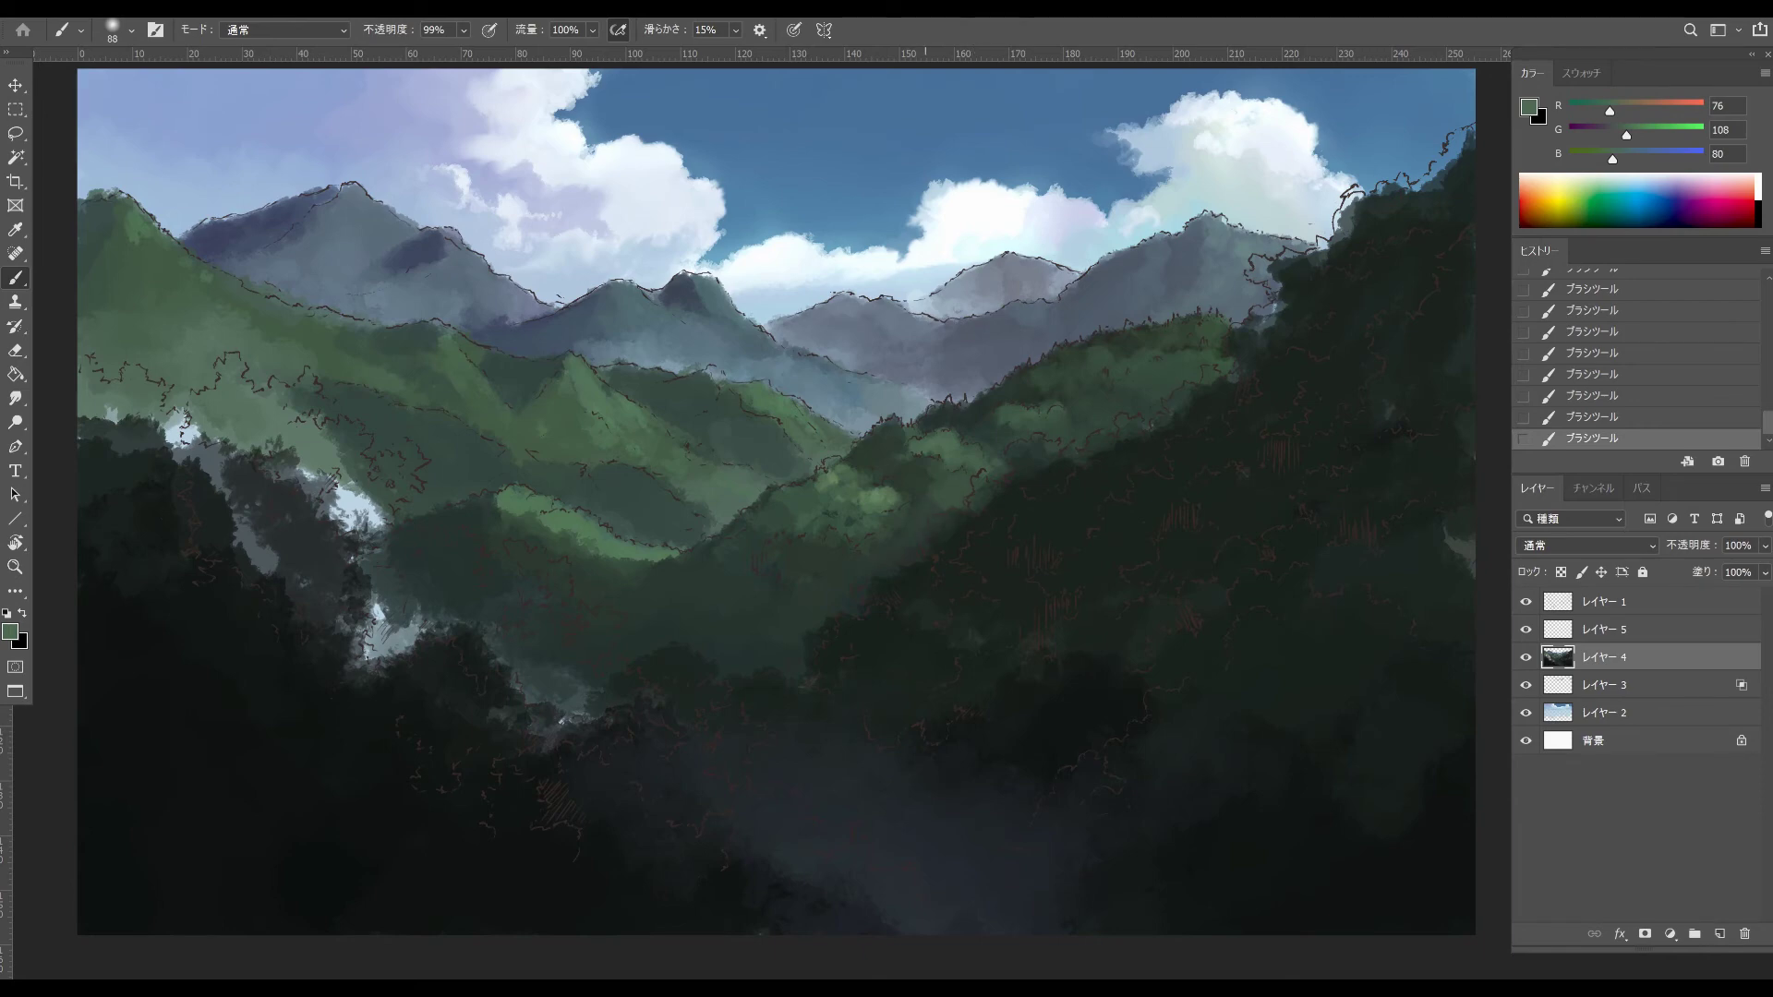
pyautogui.keyDown('alt'); pyautogui.click(924, 553); pyautogui.keyUp('alt')
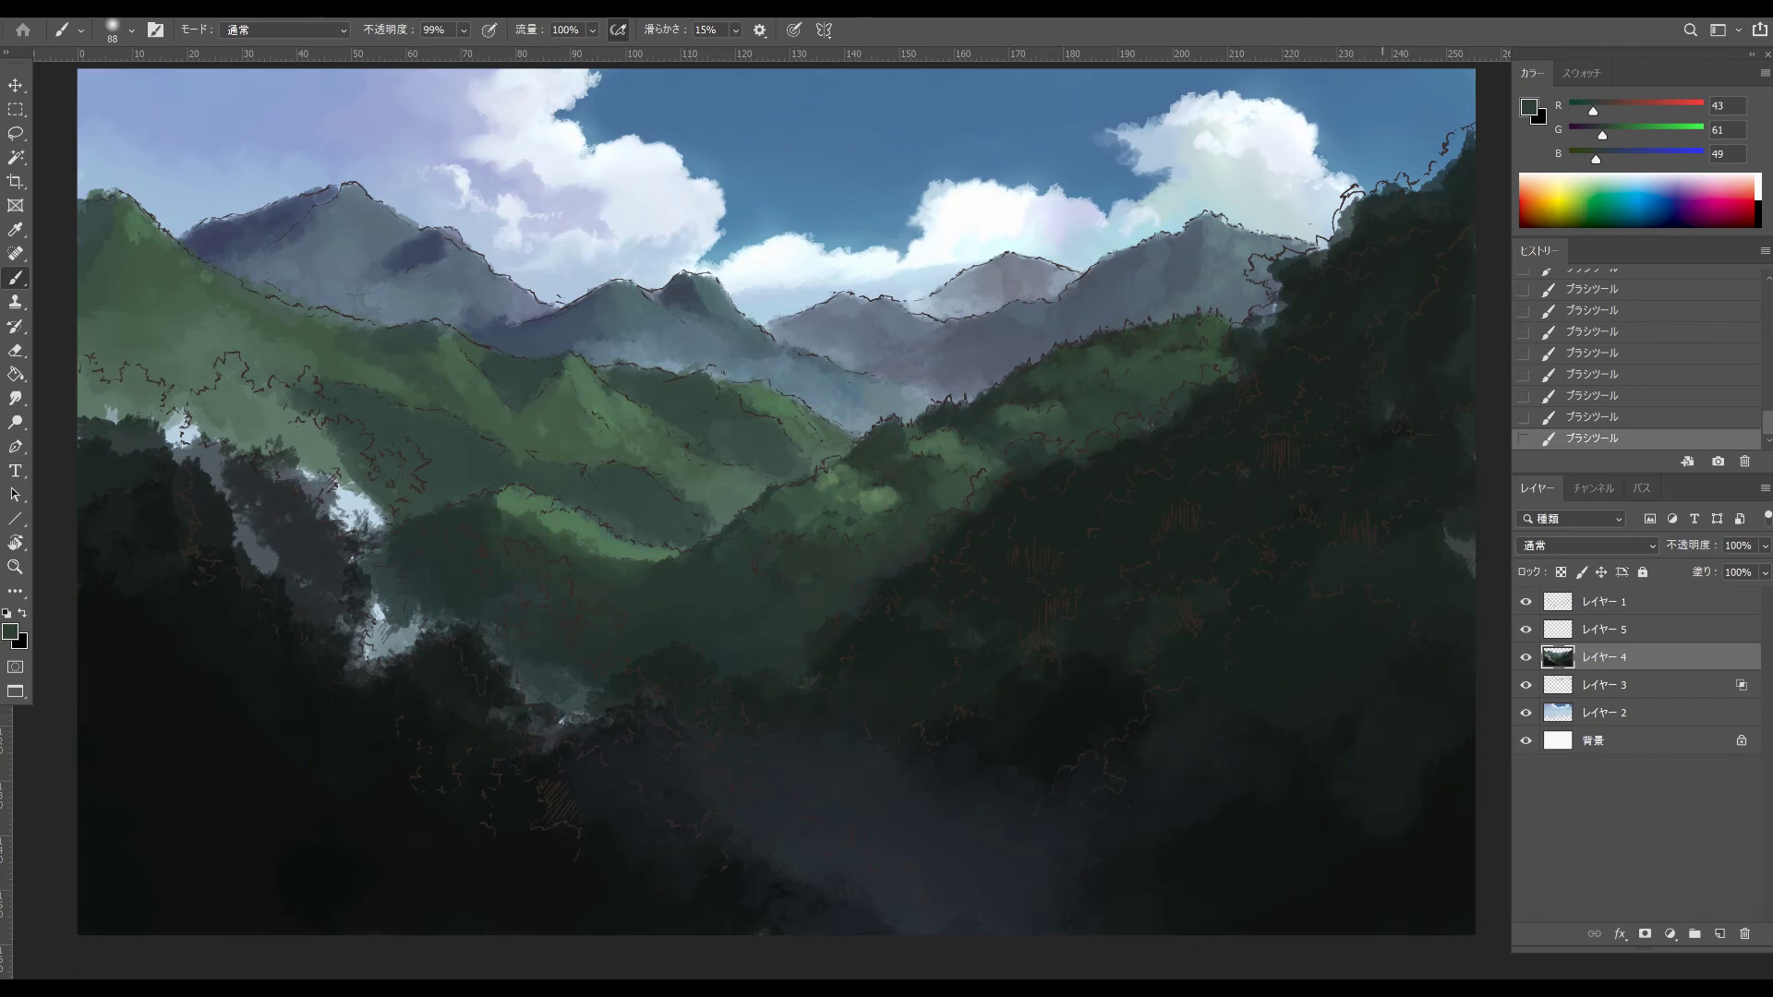
# - Set the foreground colour to bright green #4da35f and paint sunlit treetops along the right slope's skyline
pyautogui.keyDown('alt'); pyautogui.click(1418, 231); pyautogui.keyUp('alt')
pyautogui.click(1529, 107)
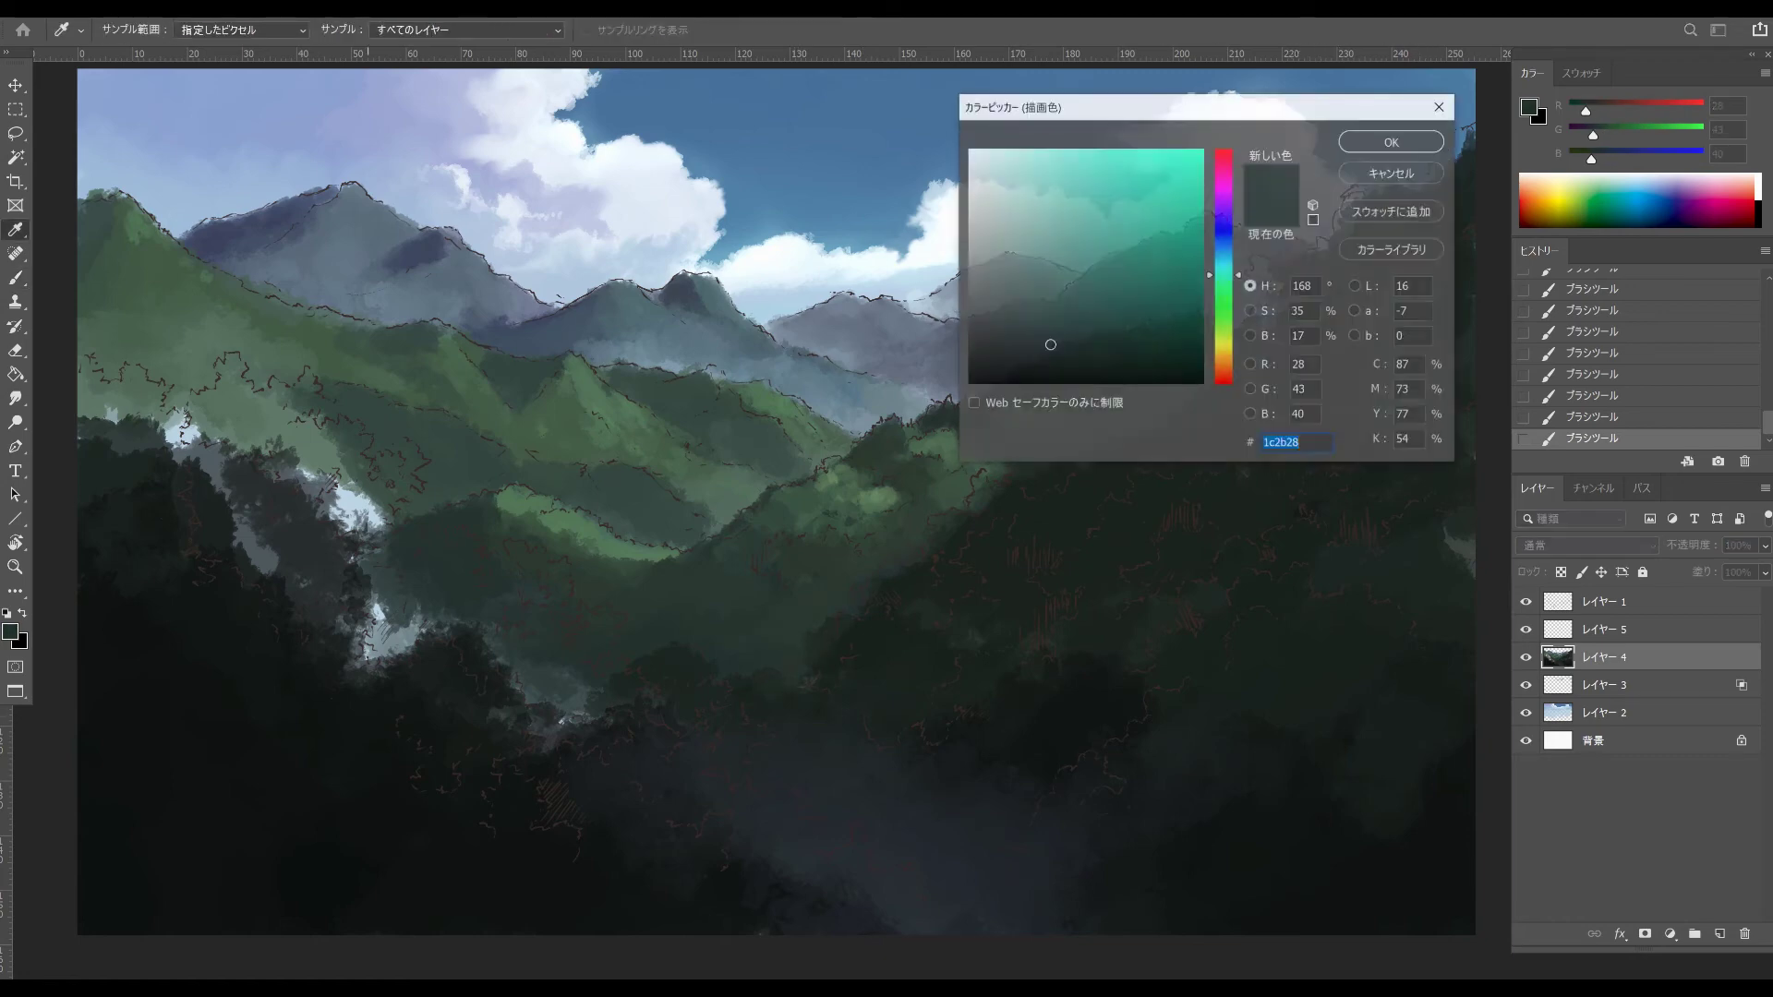
pyautogui.write('3d804b')
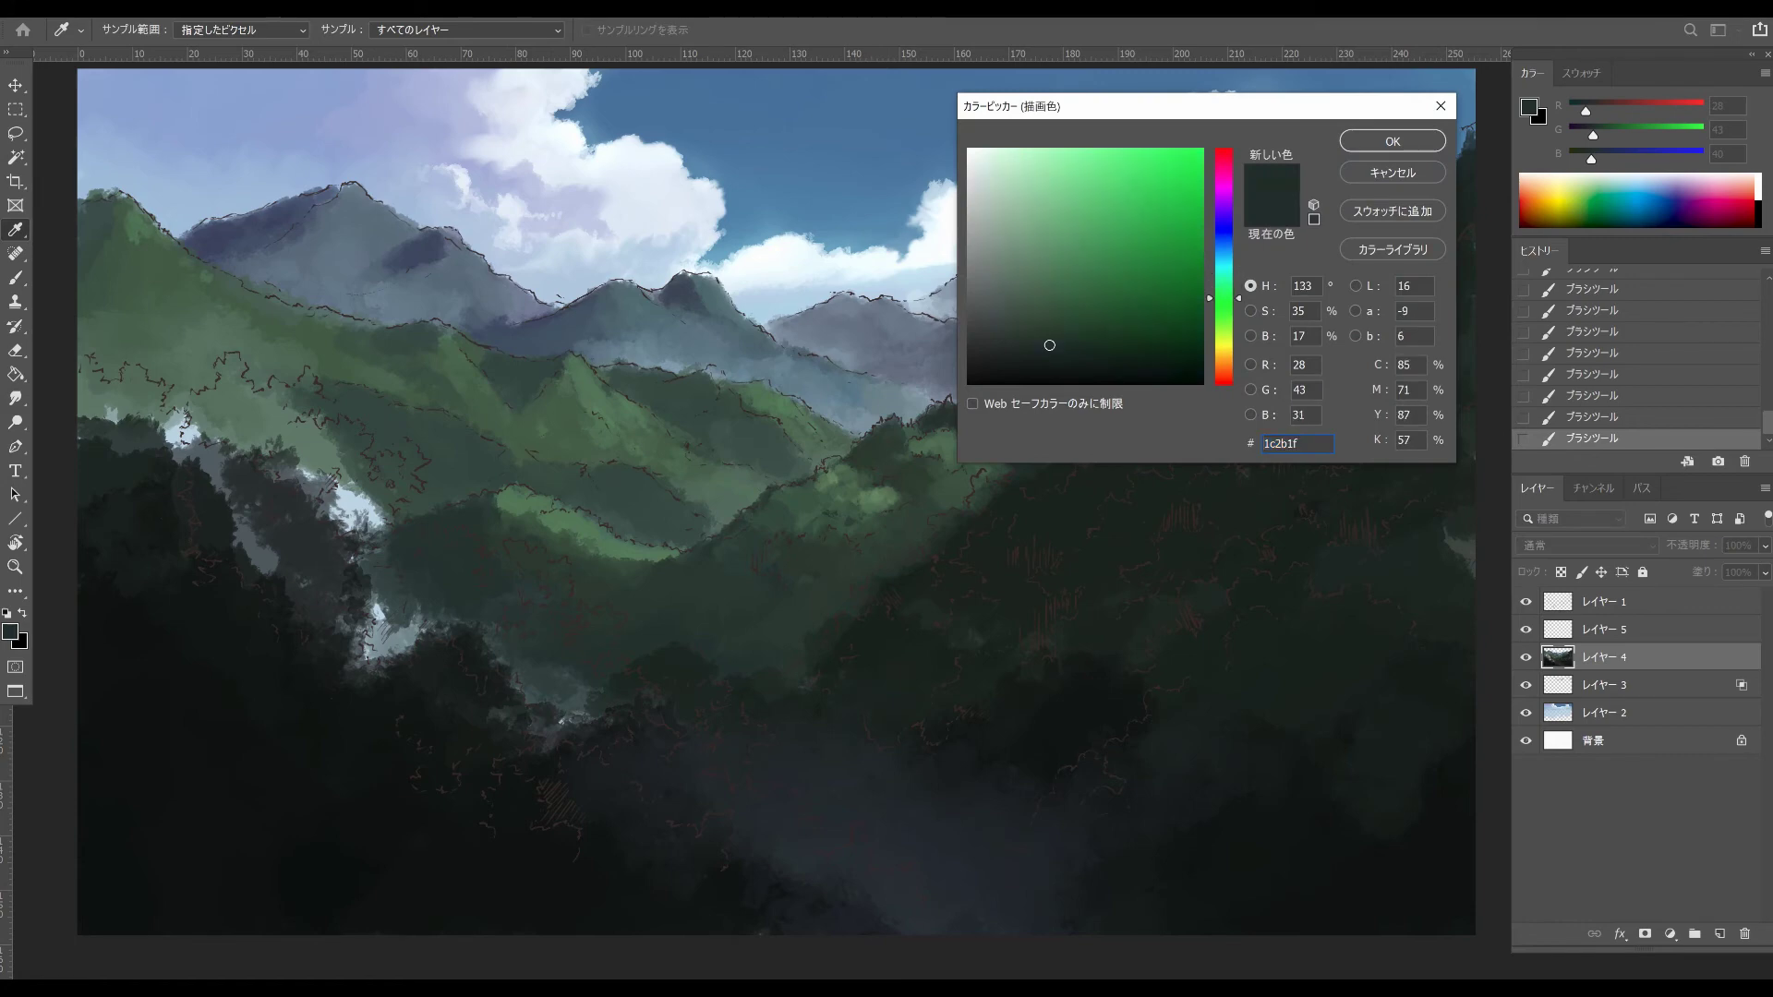
pyautogui.click(1092, 234)
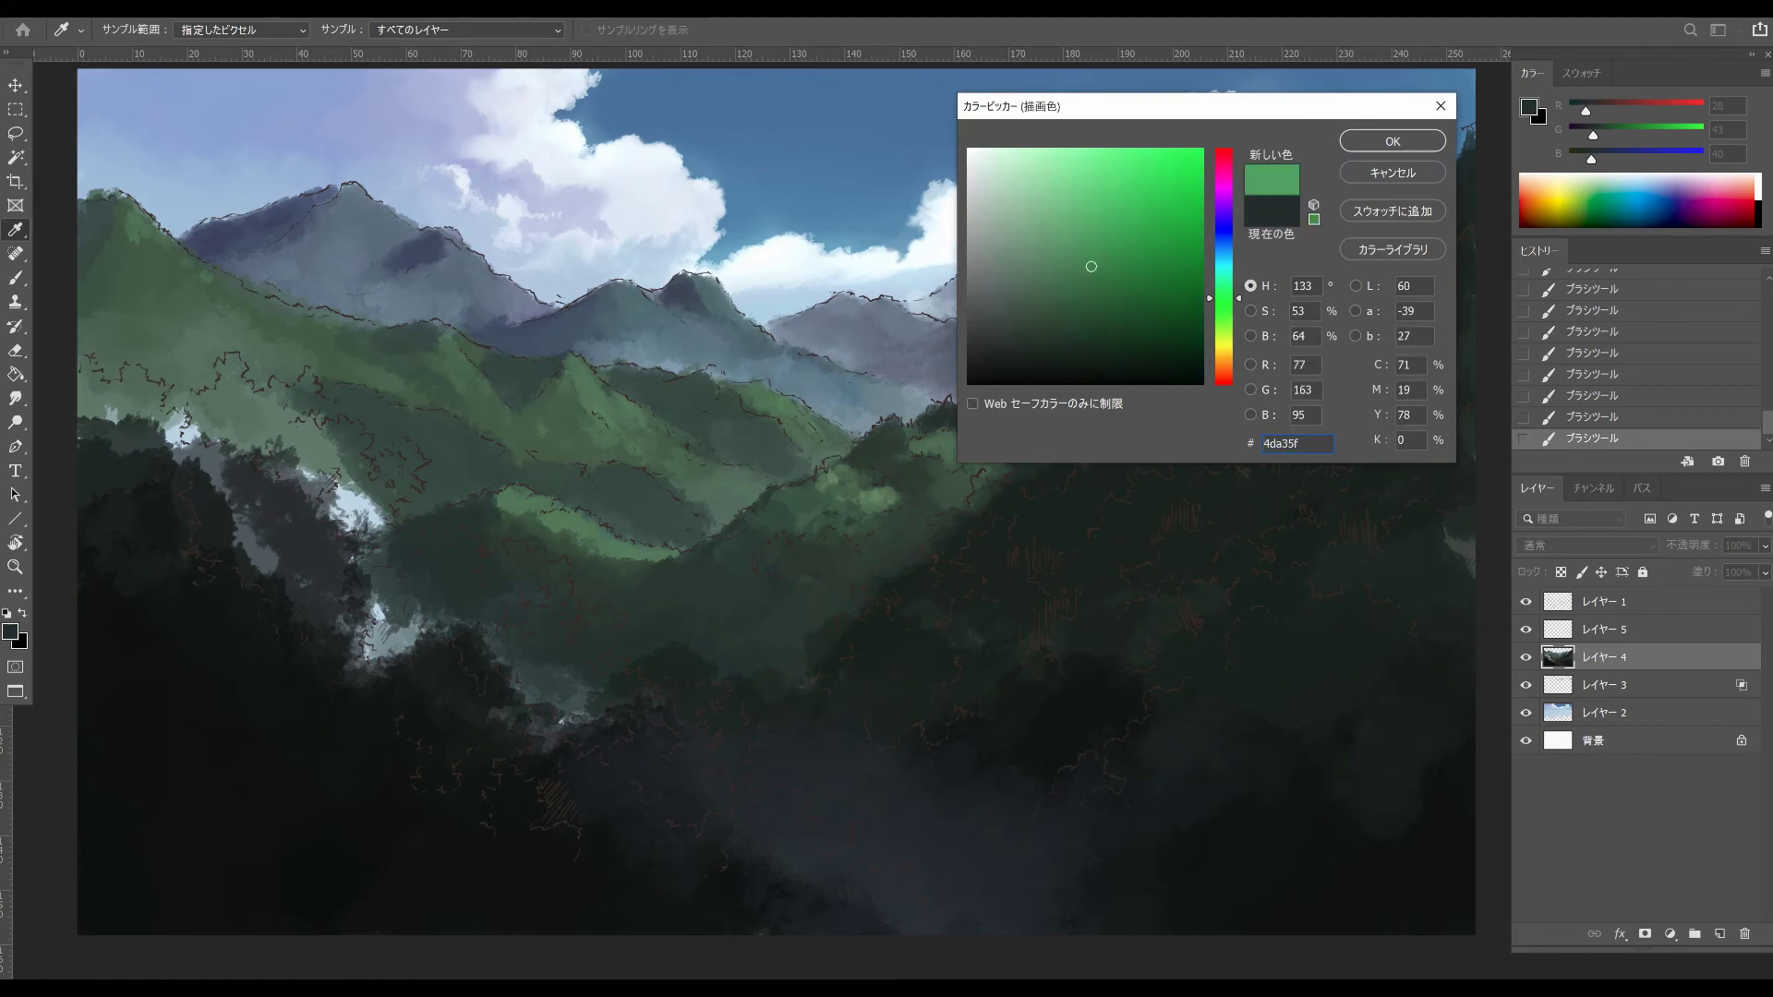
pyautogui.click(1392, 141)
pyautogui.moveTo(1435, 191)
pyautogui.mouseDown()
pyautogui.moveTo(1389, 203)
pyautogui.moveTo(1470, 139)
pyautogui.moveTo(1470, 156)
pyautogui.moveTo(1371, 214)
pyautogui.mouseUp()
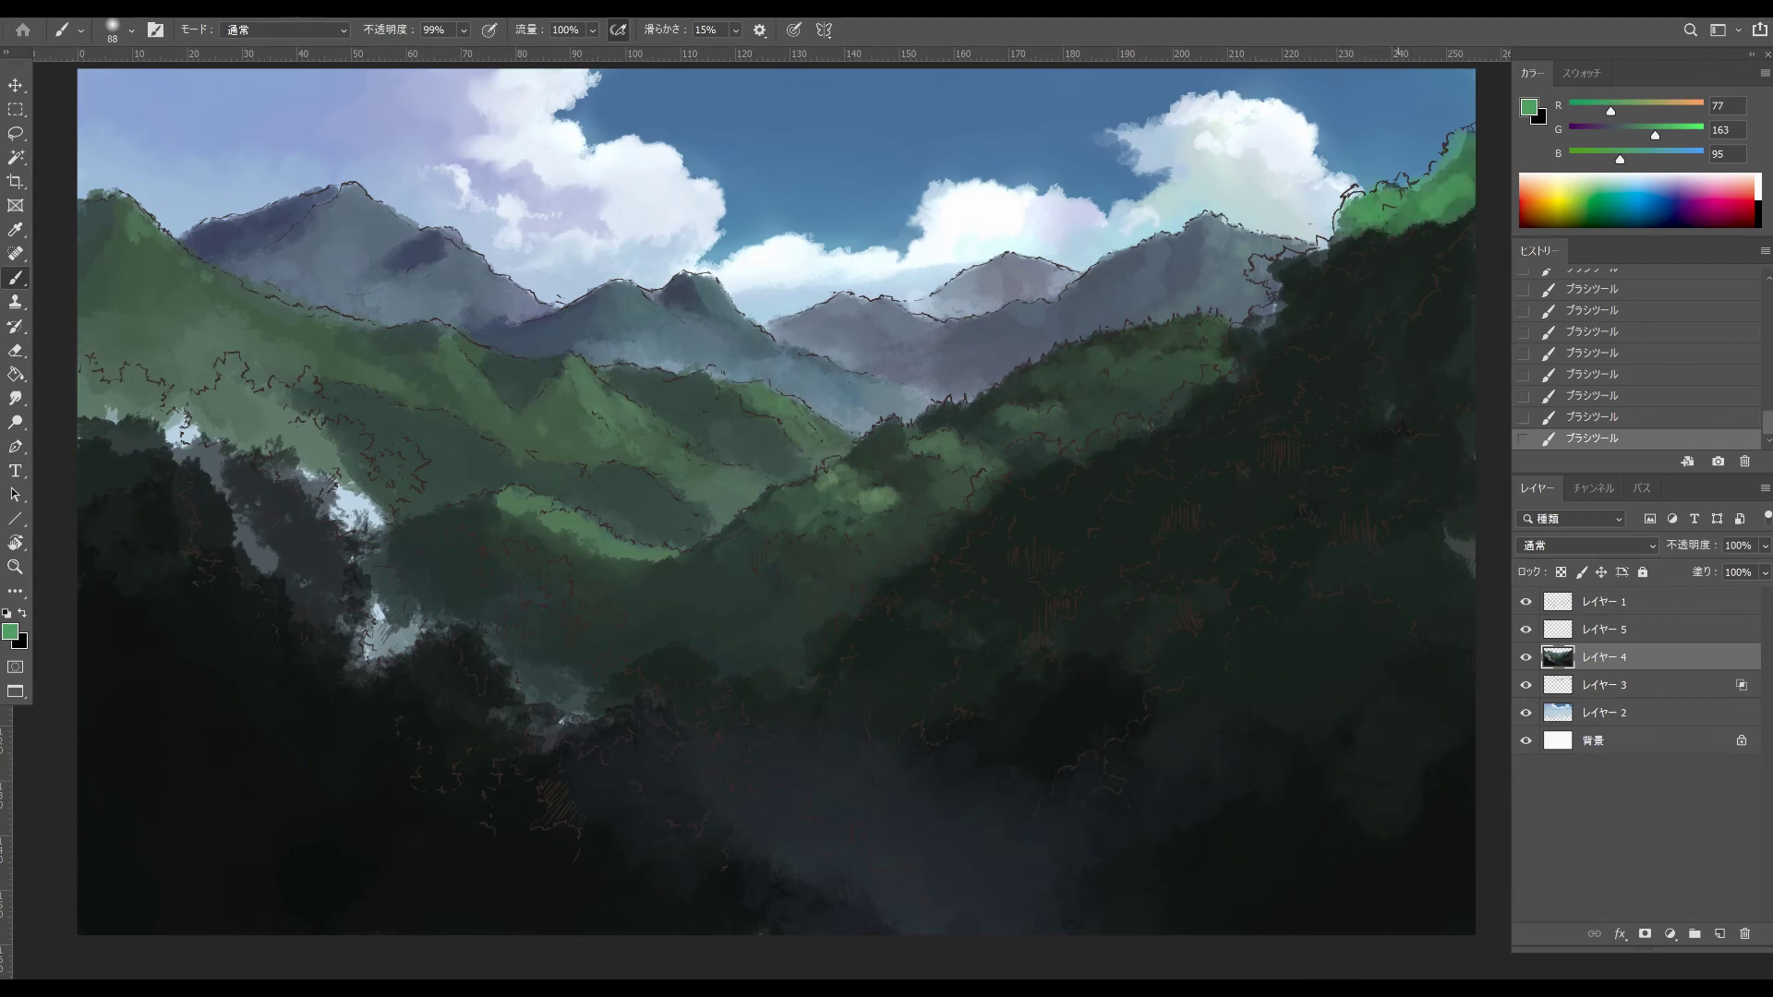
# - Set the foreground colour to #619e5e and paint a lit foliage patch at the canvas's right edge below the skyline trees
pyautogui.press('F5')
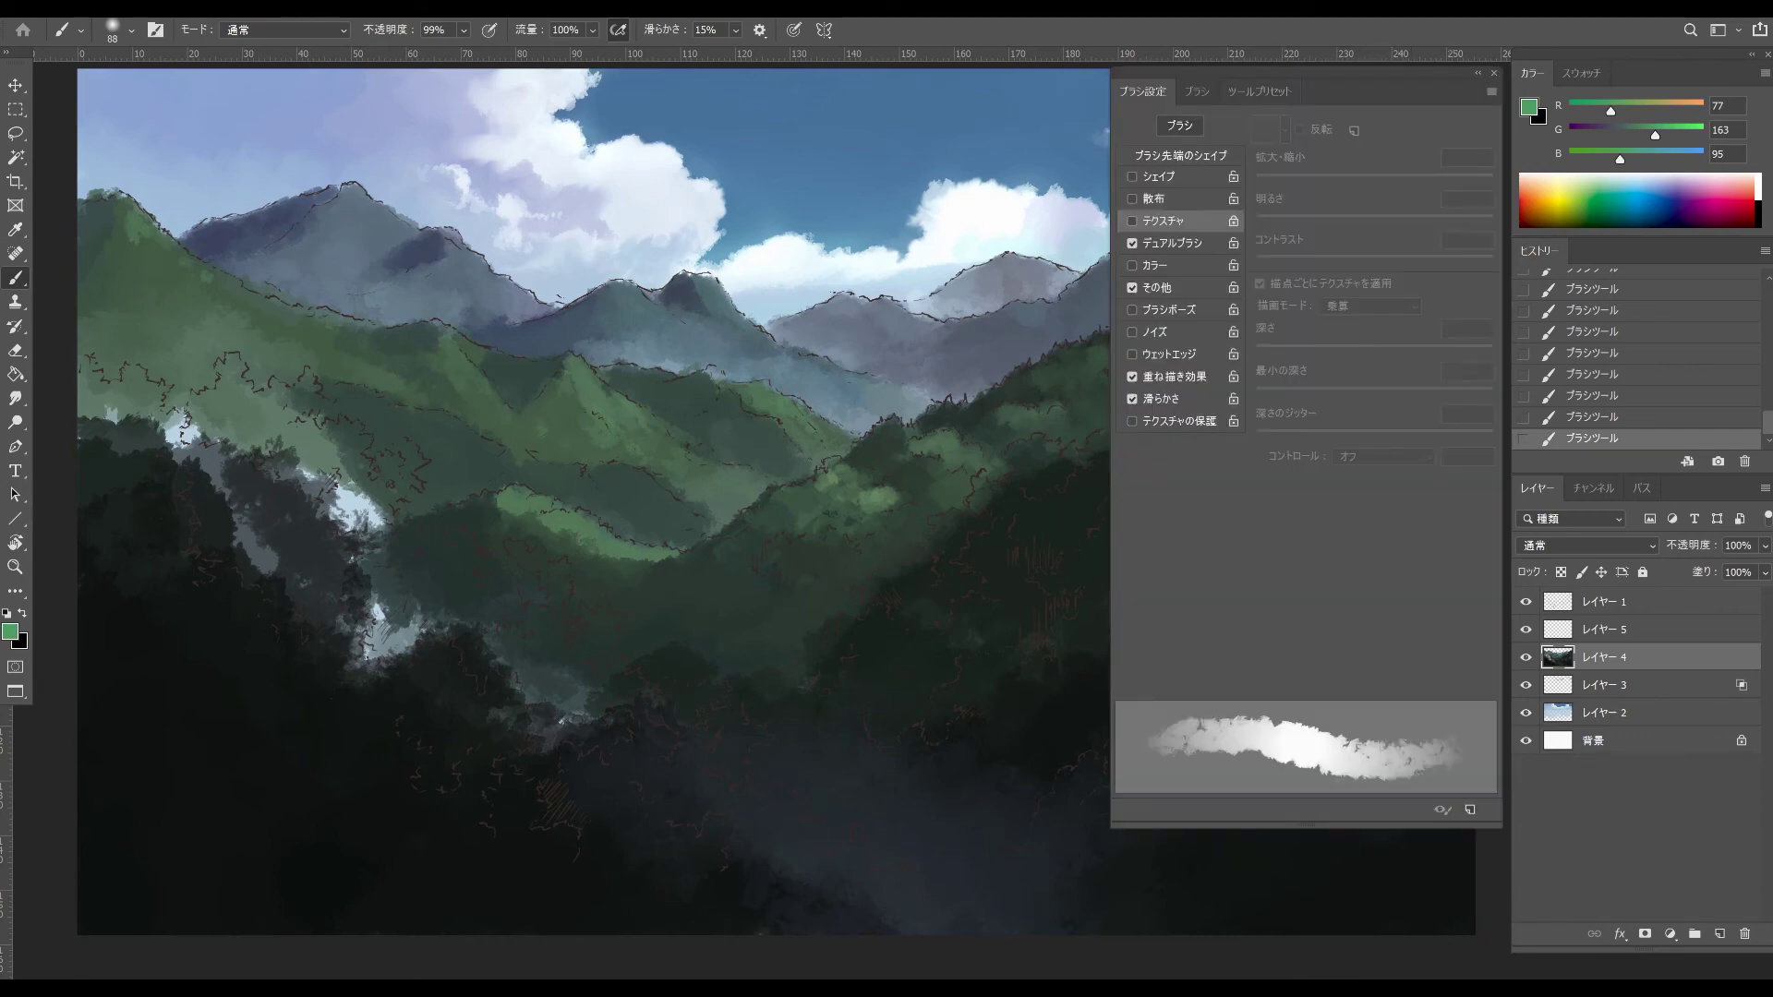
pyautogui.press('F5')
pyautogui.press('i')
pyautogui.click(10, 630)
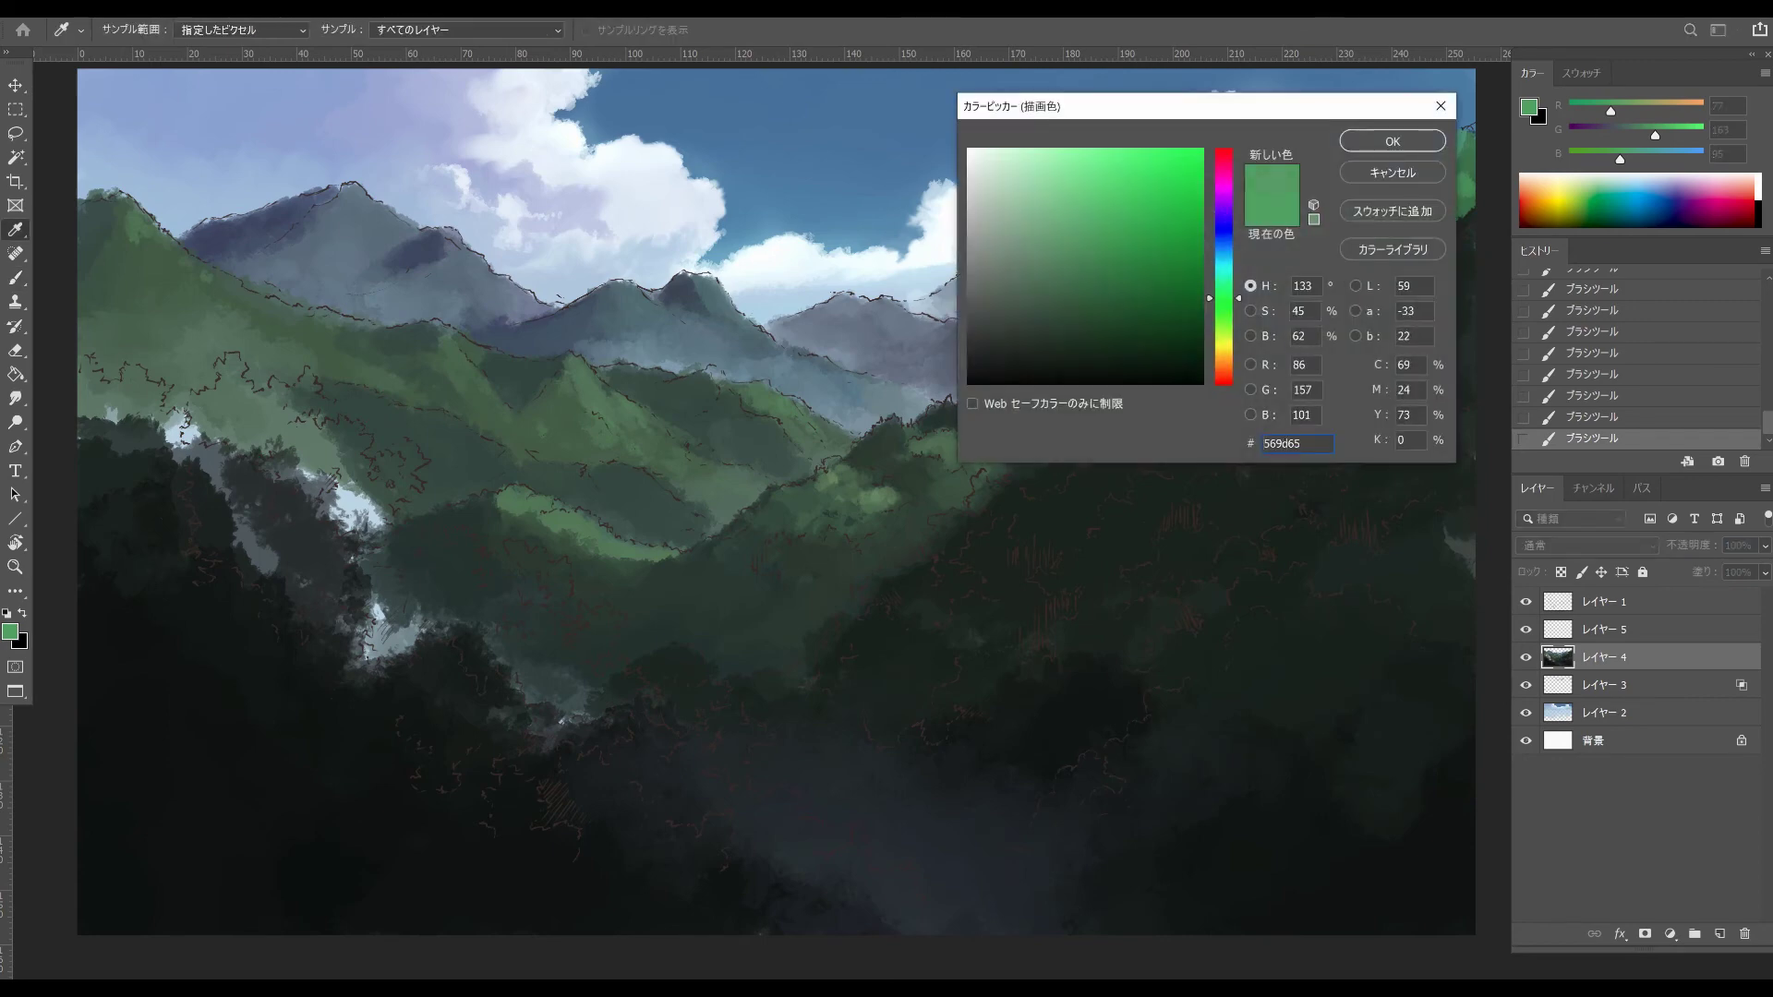
pyautogui.click(1064, 238)
pyautogui.press('Return')
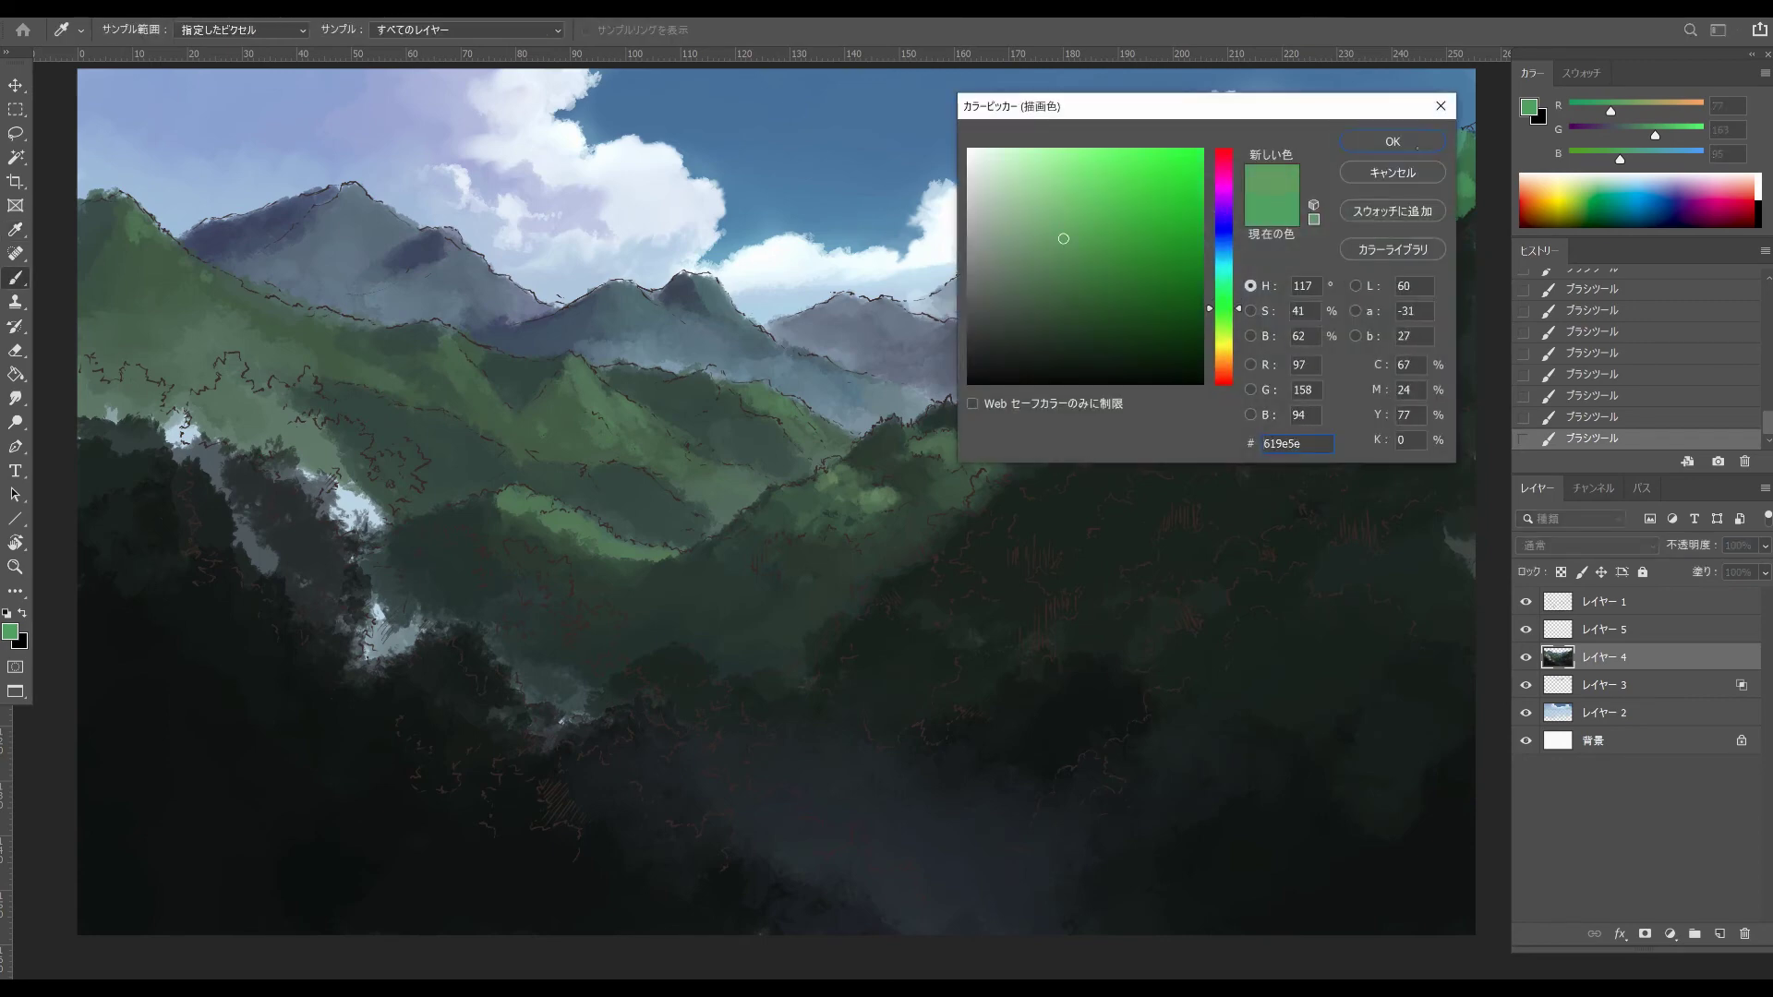
pyautogui.press('b')
pyautogui.moveTo(1463, 238)
pyautogui.mouseDown()
pyautogui.moveTo(1457, 281)
pyautogui.moveTo(1385, 334)
pyautogui.moveTo(1440, 325)
pyautogui.moveTo(1463, 353)
pyautogui.mouseUp()
# - Dab light green foliage clumps down the middle of the dark right slope
pyautogui.moveTo(1303, 414)
pyautogui.mouseDown()
pyautogui.moveTo(1274, 387)
pyautogui.moveTo(1311, 397)
pyautogui.moveTo(1248, 432)
pyautogui.mouseUp()
pyautogui.click(1184, 450)
pyautogui.moveTo(1205, 489); pyautogui.dragTo(1272, 495)
pyautogui.moveTo(1190, 538); pyautogui.dragTo(1141, 585)
pyautogui.moveTo(1114, 521)
pyautogui.mouseDown()
pyautogui.moveTo(1107, 546)
pyautogui.moveTo(1047, 579)
pyautogui.moveTo(1159, 525)
pyautogui.mouseUp()
pyautogui.click(1090, 562)
pyautogui.click(1125, 550)
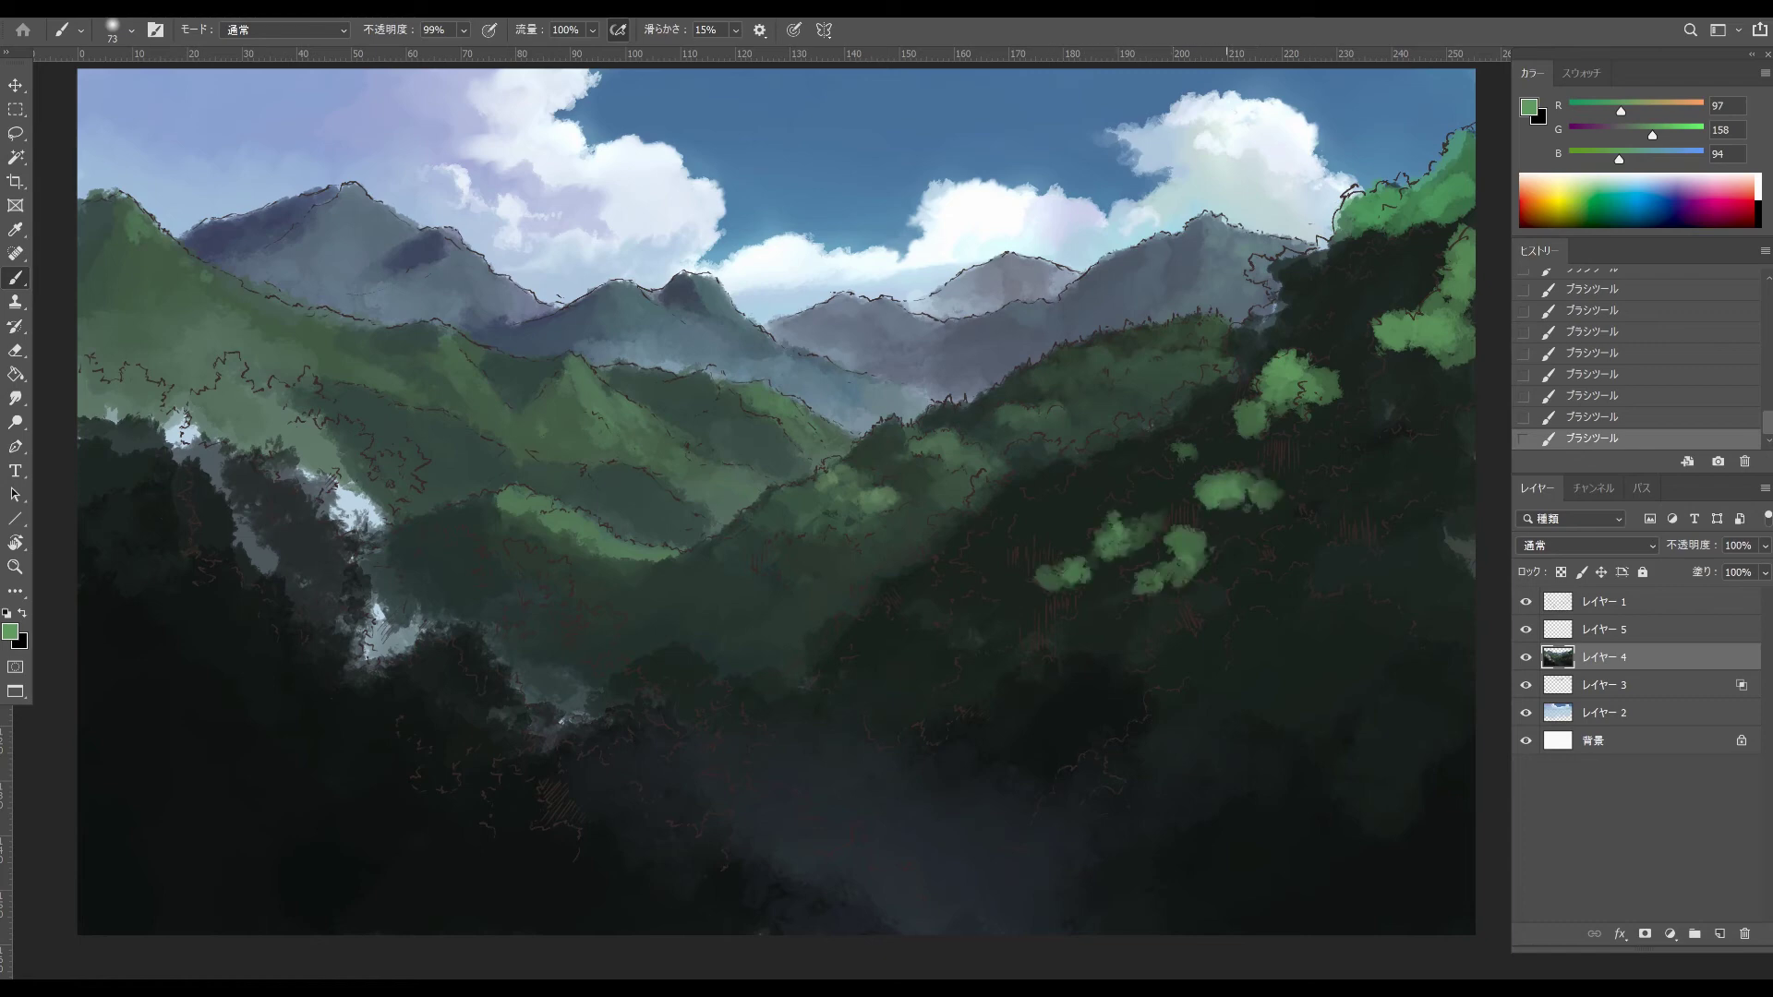
# - Add light green foliage clumps across the lower part of the right slope, ending in a descending diagonal band
pyautogui.moveTo(1314, 496)
pyautogui.mouseDown()
pyautogui.moveTo(1343, 486)
pyautogui.moveTo(1336, 511)
pyautogui.mouseUp()
pyautogui.moveTo(1370, 466); pyautogui.dragTo(1437, 454)
pyautogui.click(1436, 470)
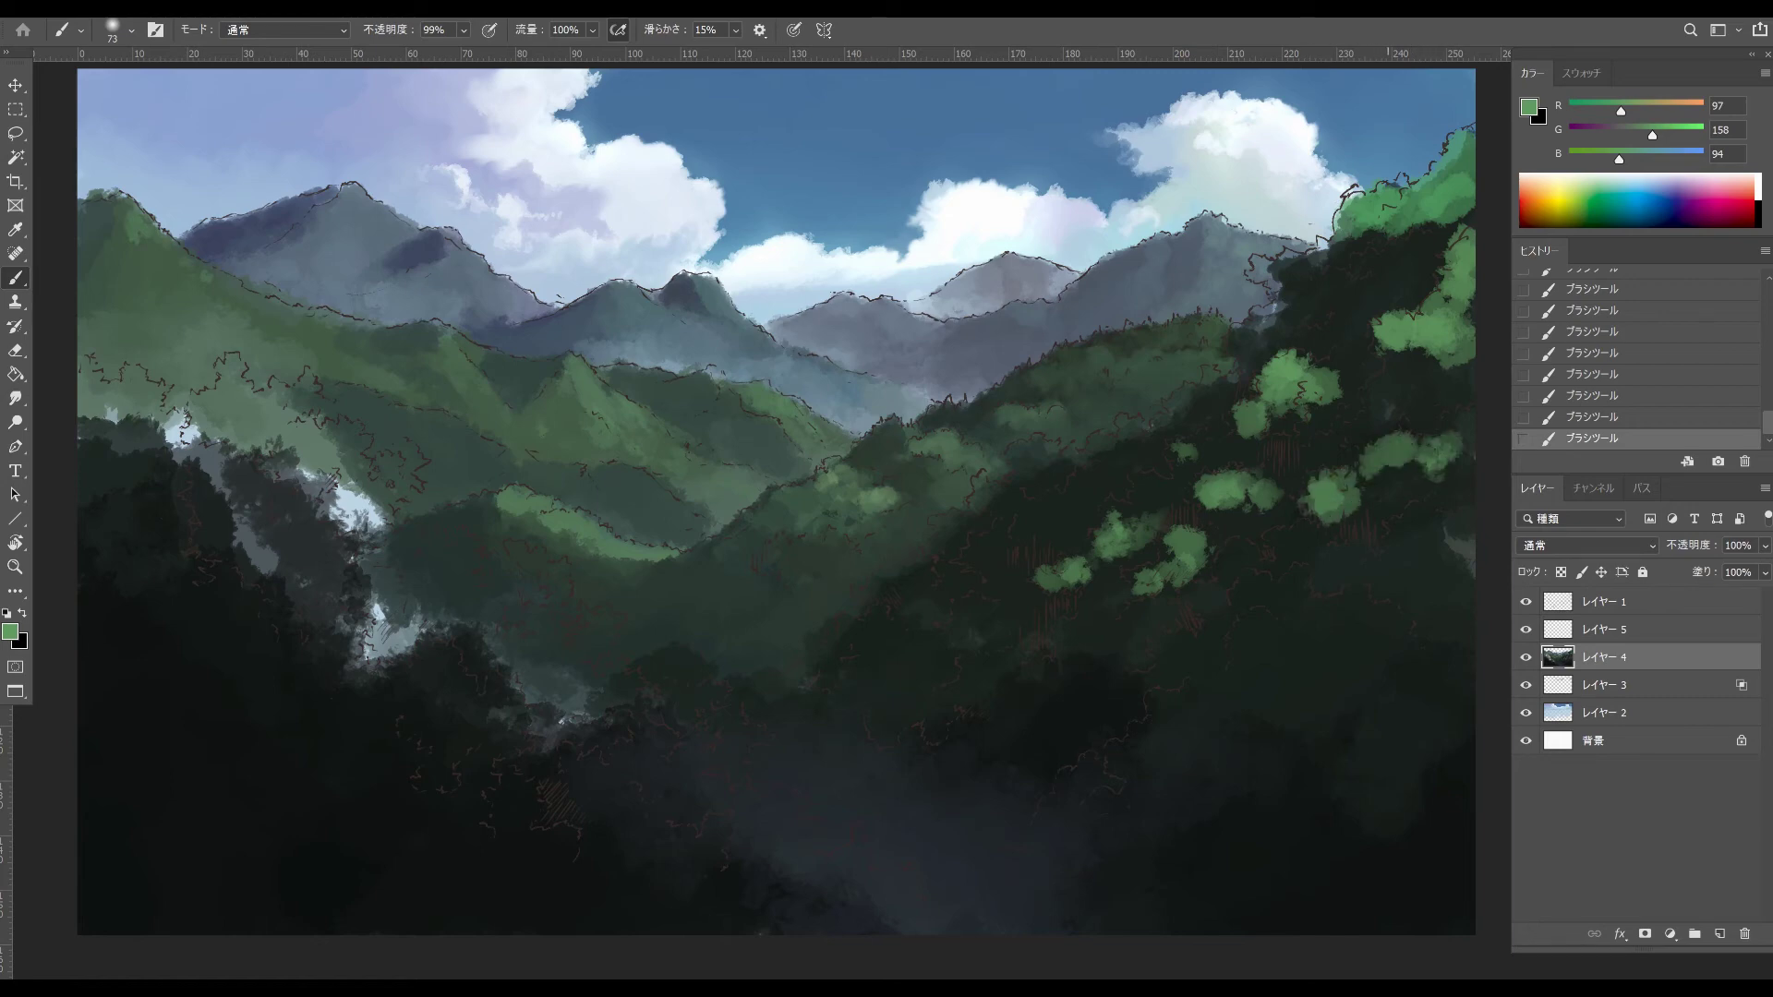
pyautogui.moveTo(1394, 531)
pyautogui.mouseDown()
pyautogui.moveTo(1412, 522)
pyautogui.moveTo(1403, 549)
pyautogui.moveTo(1444, 526)
pyautogui.moveTo(1466, 539)
pyautogui.mouseUp()
pyautogui.moveTo(1434, 509); pyautogui.dragTo(1397, 559)
pyautogui.moveTo(1398, 559); pyautogui.dragTo(1360, 569)
pyautogui.moveTo(1292, 533); pyautogui.dragTo(1278, 547)
pyautogui.moveTo(1292, 549); pyautogui.dragTo(1323, 559)
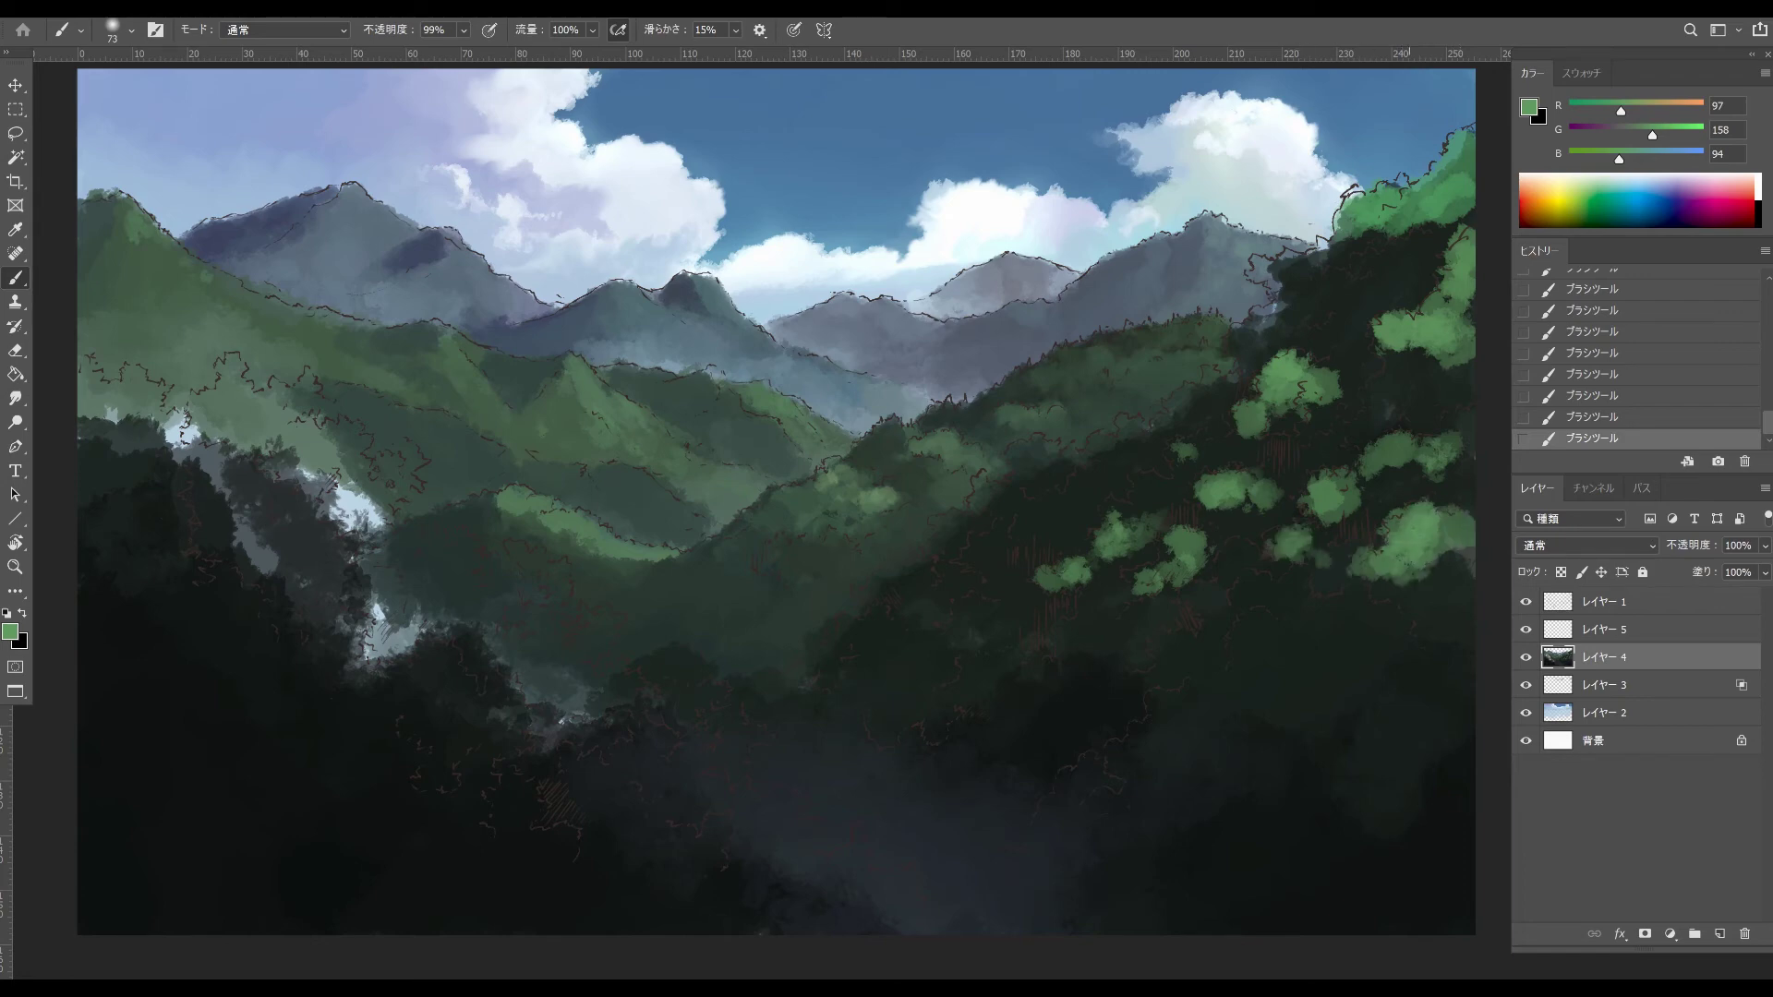
pyautogui.moveTo(1256, 591)
pyautogui.mouseDown()
pyautogui.moveTo(1373, 620)
pyautogui.moveTo(1385, 688)
pyautogui.mouseUp()
# - Paint lit foliage along the left foreground ridge, shifting the foreground colour to a yellower green, RGB 115, 177, 88
pyautogui.moveTo(590, 637)
pyautogui.mouseDown()
pyautogui.moveTo(547, 646)
pyautogui.moveTo(523, 606)
pyautogui.moveTo(532, 576)
pyautogui.moveTo(568, 600)
pyautogui.mouseUp()
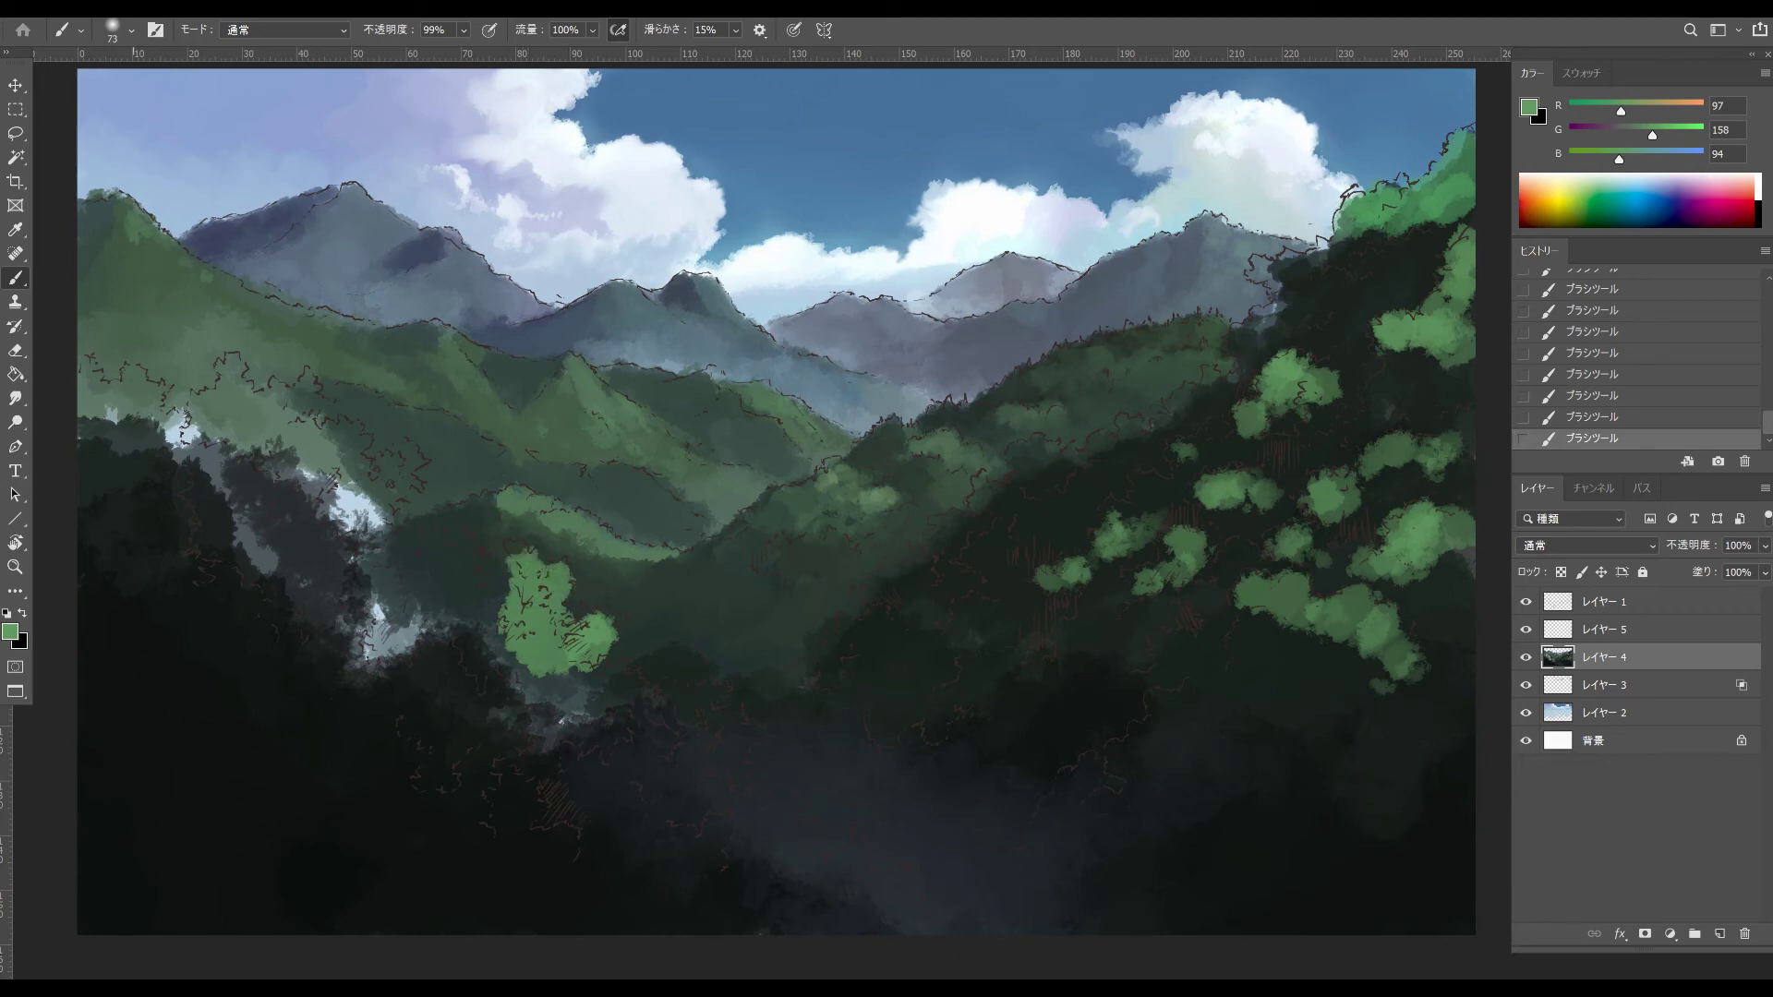
pyautogui.click(10, 633)
pyautogui.moveTo(1099, 266); pyautogui.dragTo(1086, 221)
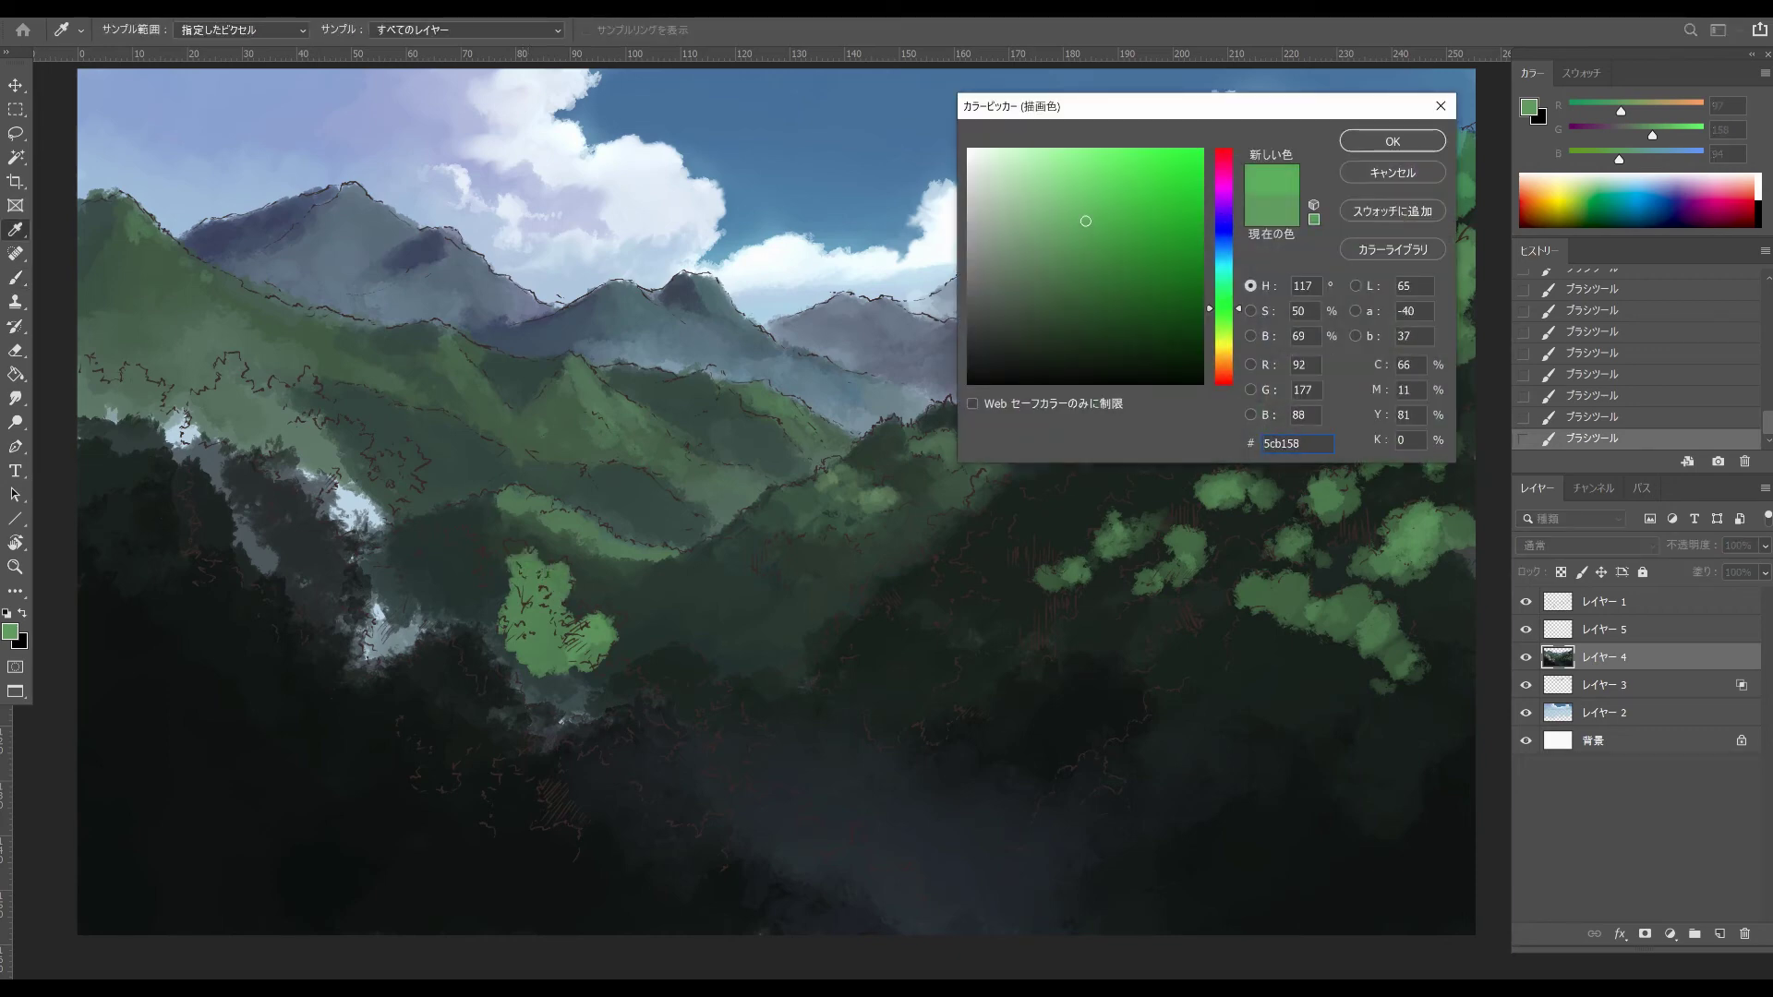
pyautogui.click(1223, 318)
pyautogui.click(1381, 145)
pyautogui.moveTo(519, 584)
pyautogui.mouseDown()
pyautogui.moveTo(497, 605)
pyautogui.moveTo(472, 565)
pyautogui.moveTo(450, 600)
pyautogui.moveTo(365, 549)
pyautogui.moveTo(420, 647)
pyautogui.moveTo(498, 618)
pyautogui.moveTo(609, 706)
pyautogui.moveTo(563, 794)
pyautogui.moveTo(646, 744)
pyautogui.mouseUp()
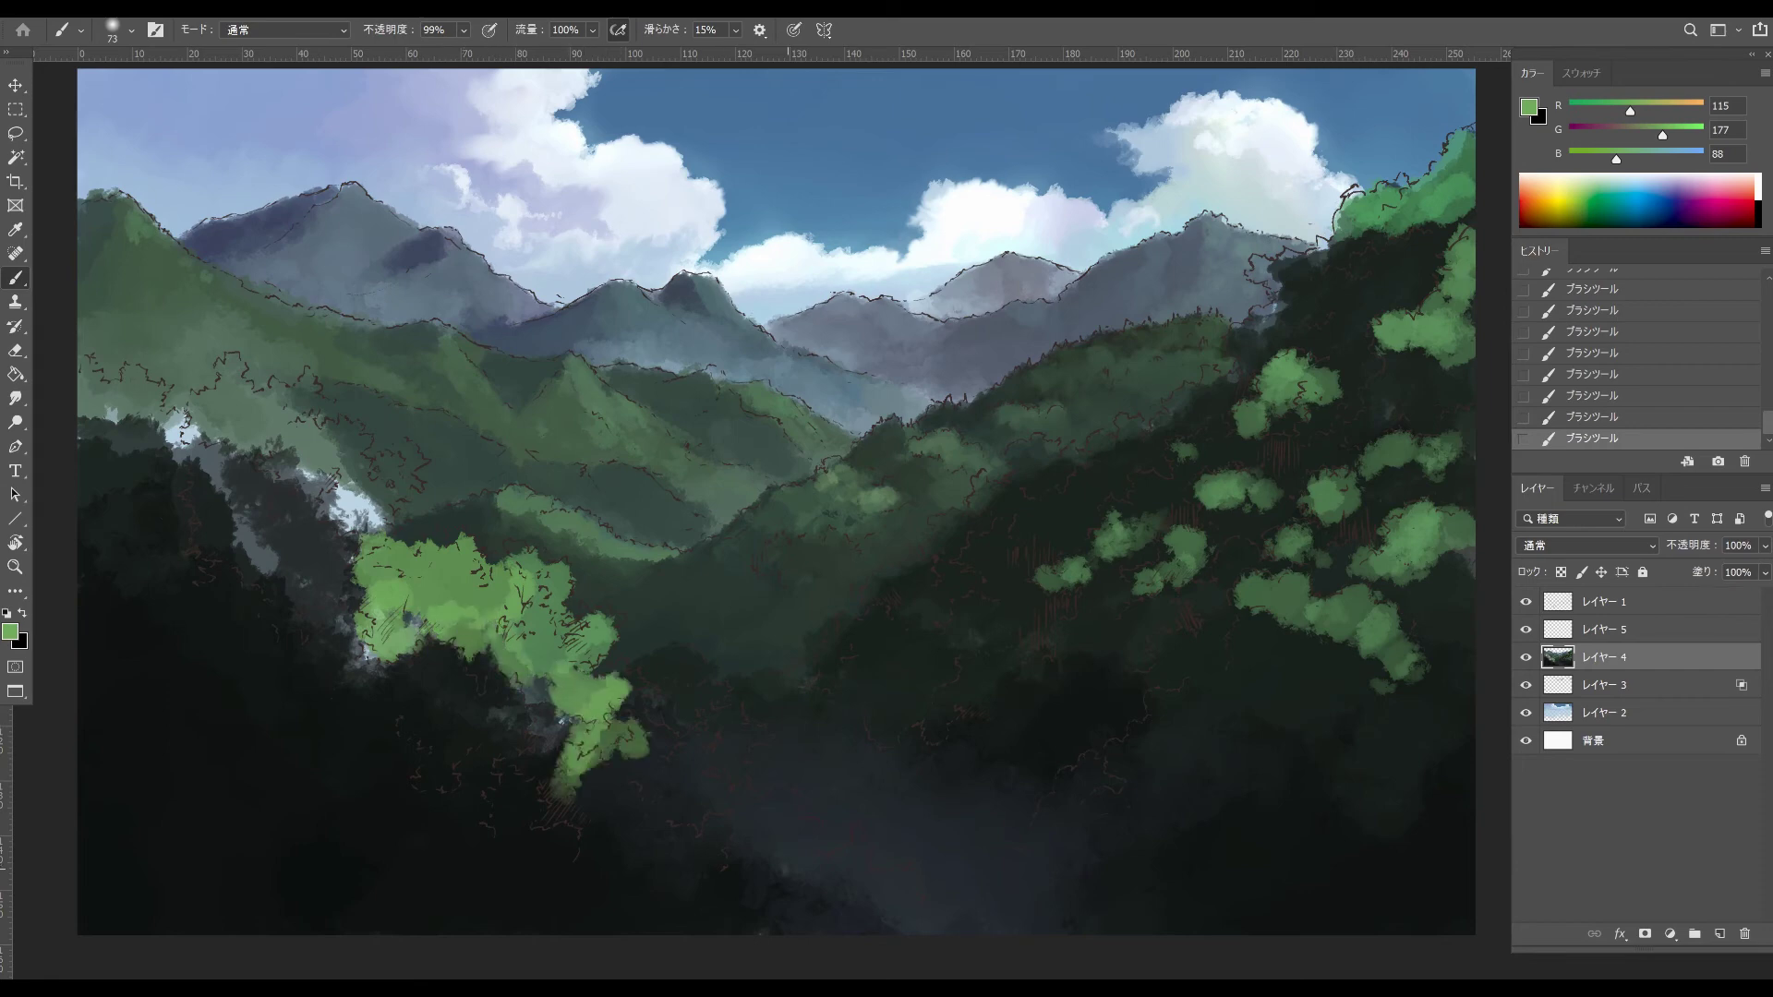
# - Extend the bright foliage down the left ridge to the bottom centre and add a second row of clumps beneath it
pyautogui.moveTo(789, 868)
pyautogui.mouseDown()
pyautogui.moveTo(753, 817)
pyautogui.moveTo(711, 831)
pyautogui.moveTo(687, 780)
pyautogui.moveTo(701, 738)
pyautogui.moveTo(627, 720)
pyautogui.moveTo(670, 701)
pyautogui.mouseUp()
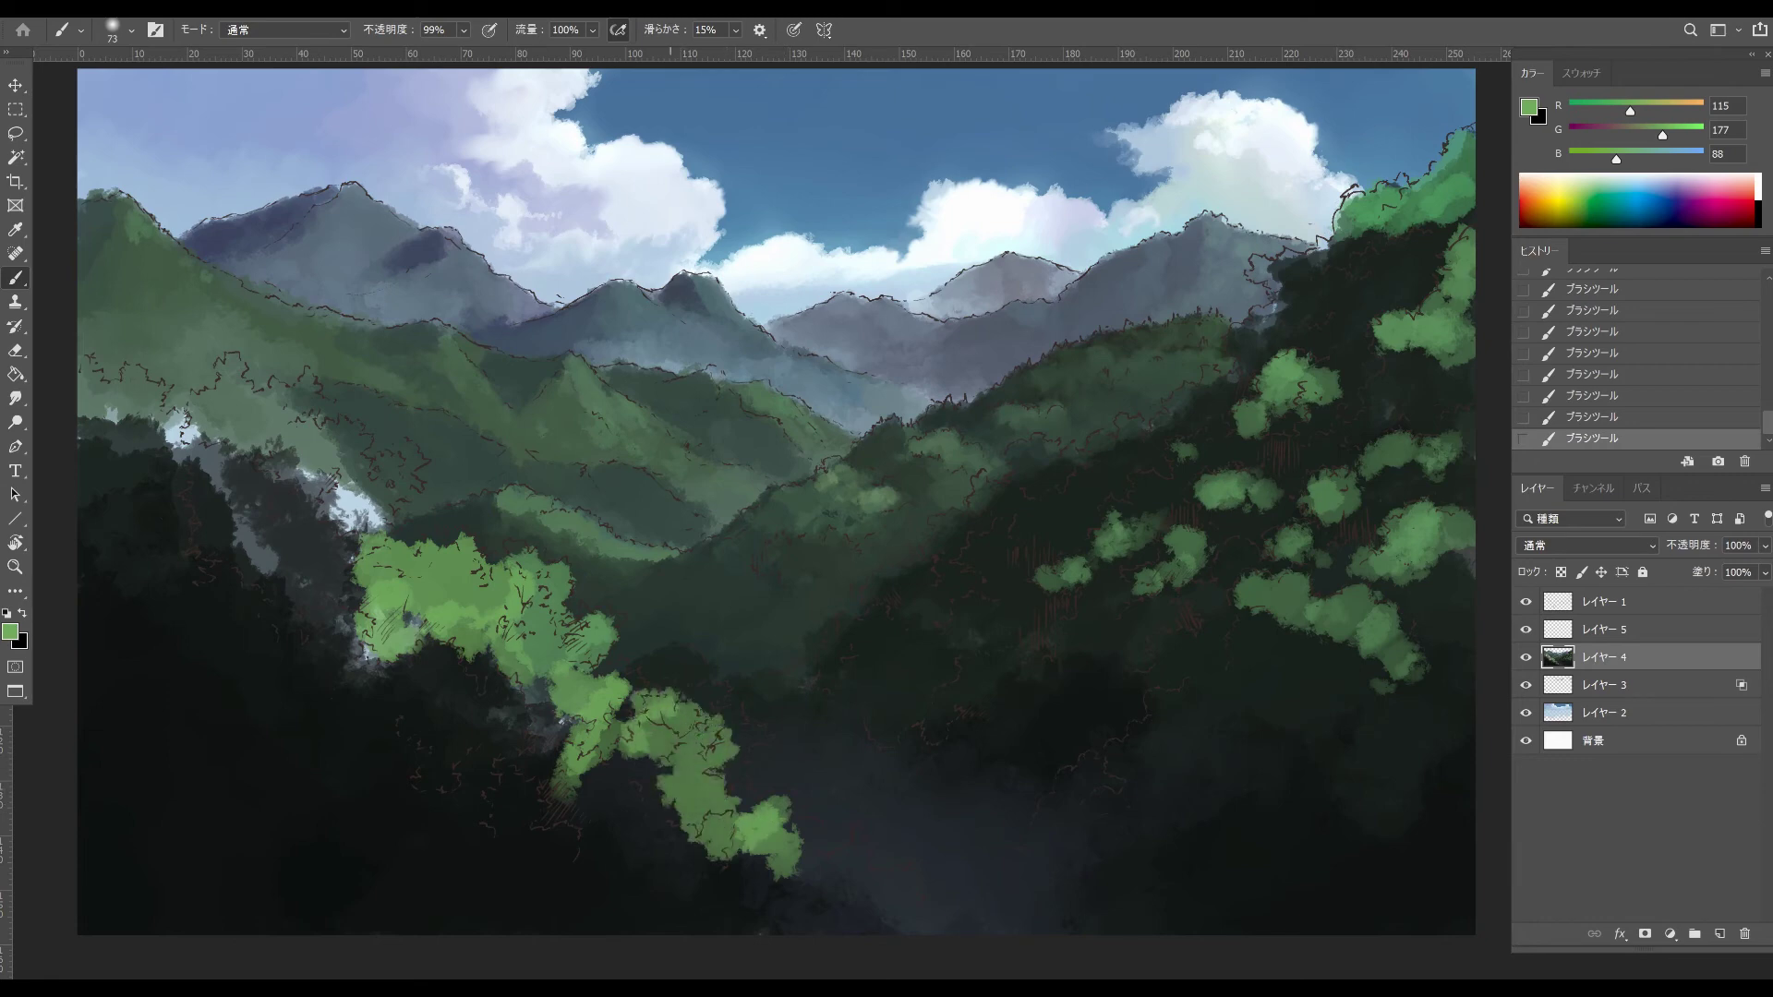
pyautogui.hotkey('ctrl', 'z')
pyautogui.press('z')
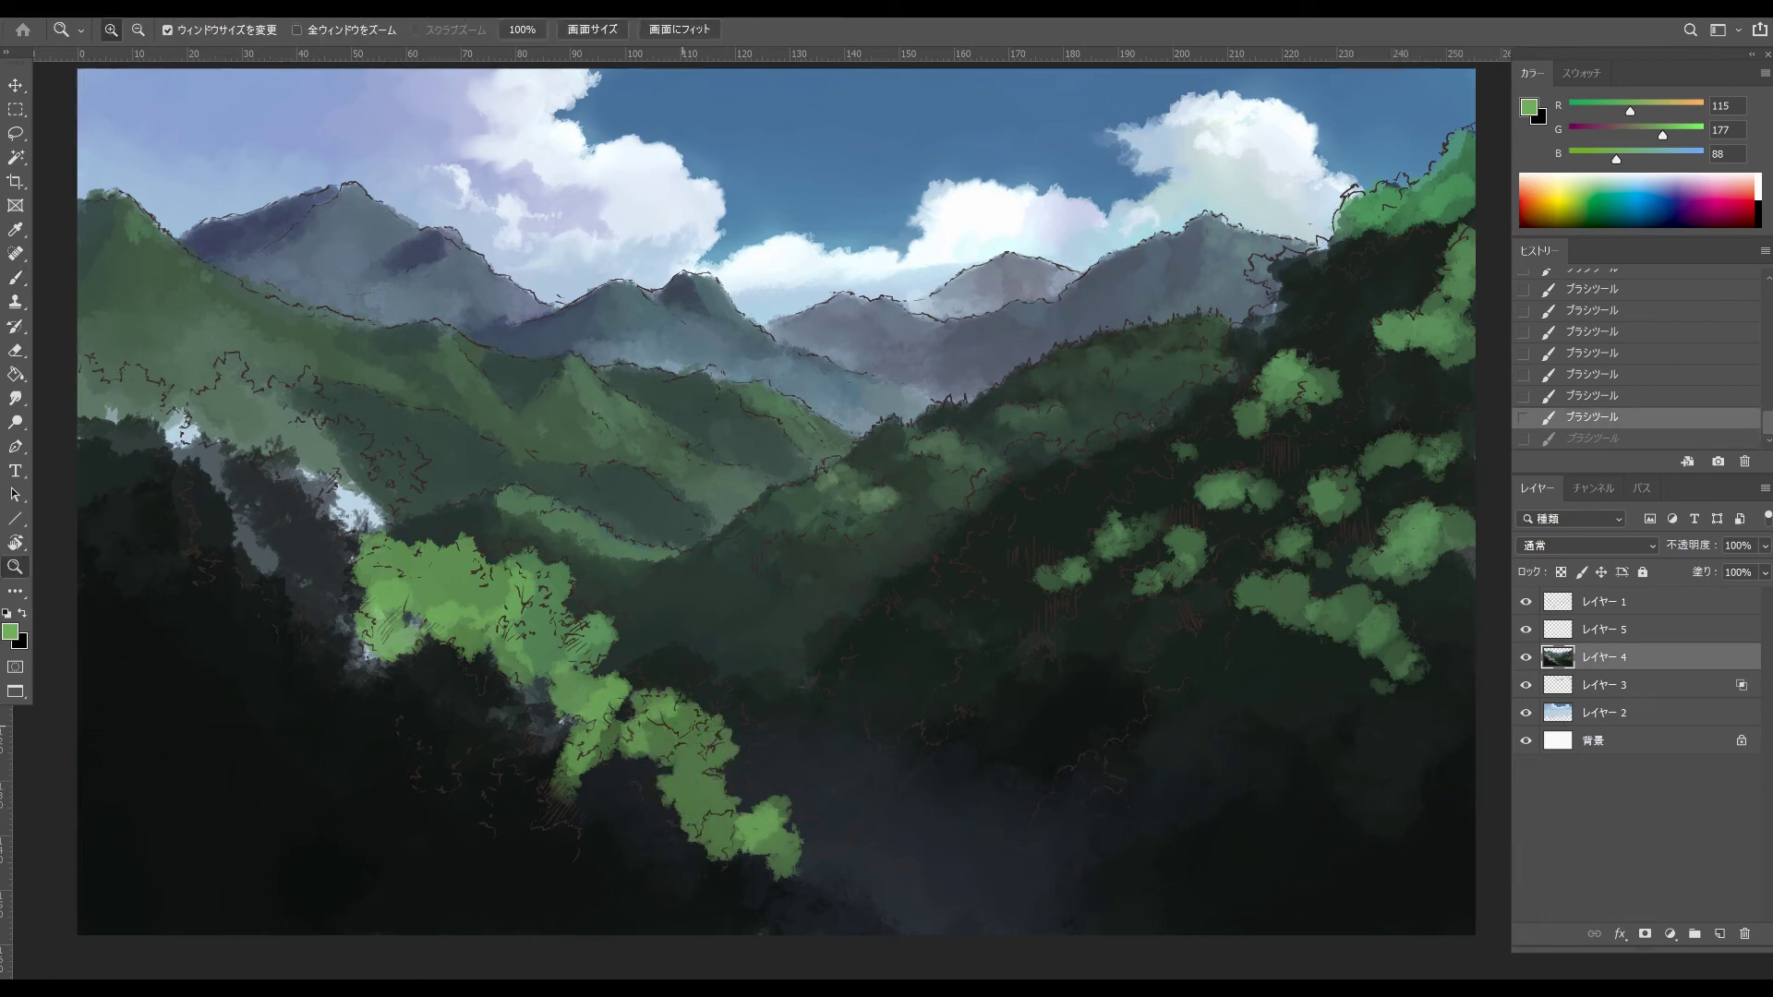
pyautogui.press('b')
pyautogui.moveTo(685, 728)
pyautogui.mouseDown()
pyautogui.moveTo(644, 737)
pyautogui.moveTo(694, 746)
pyautogui.mouseUp()
pyautogui.moveTo(771, 840)
pyautogui.mouseDown()
pyautogui.moveTo(790, 888)
pyautogui.moveTo(836, 877)
pyautogui.moveTo(887, 912)
pyautogui.mouseUp()
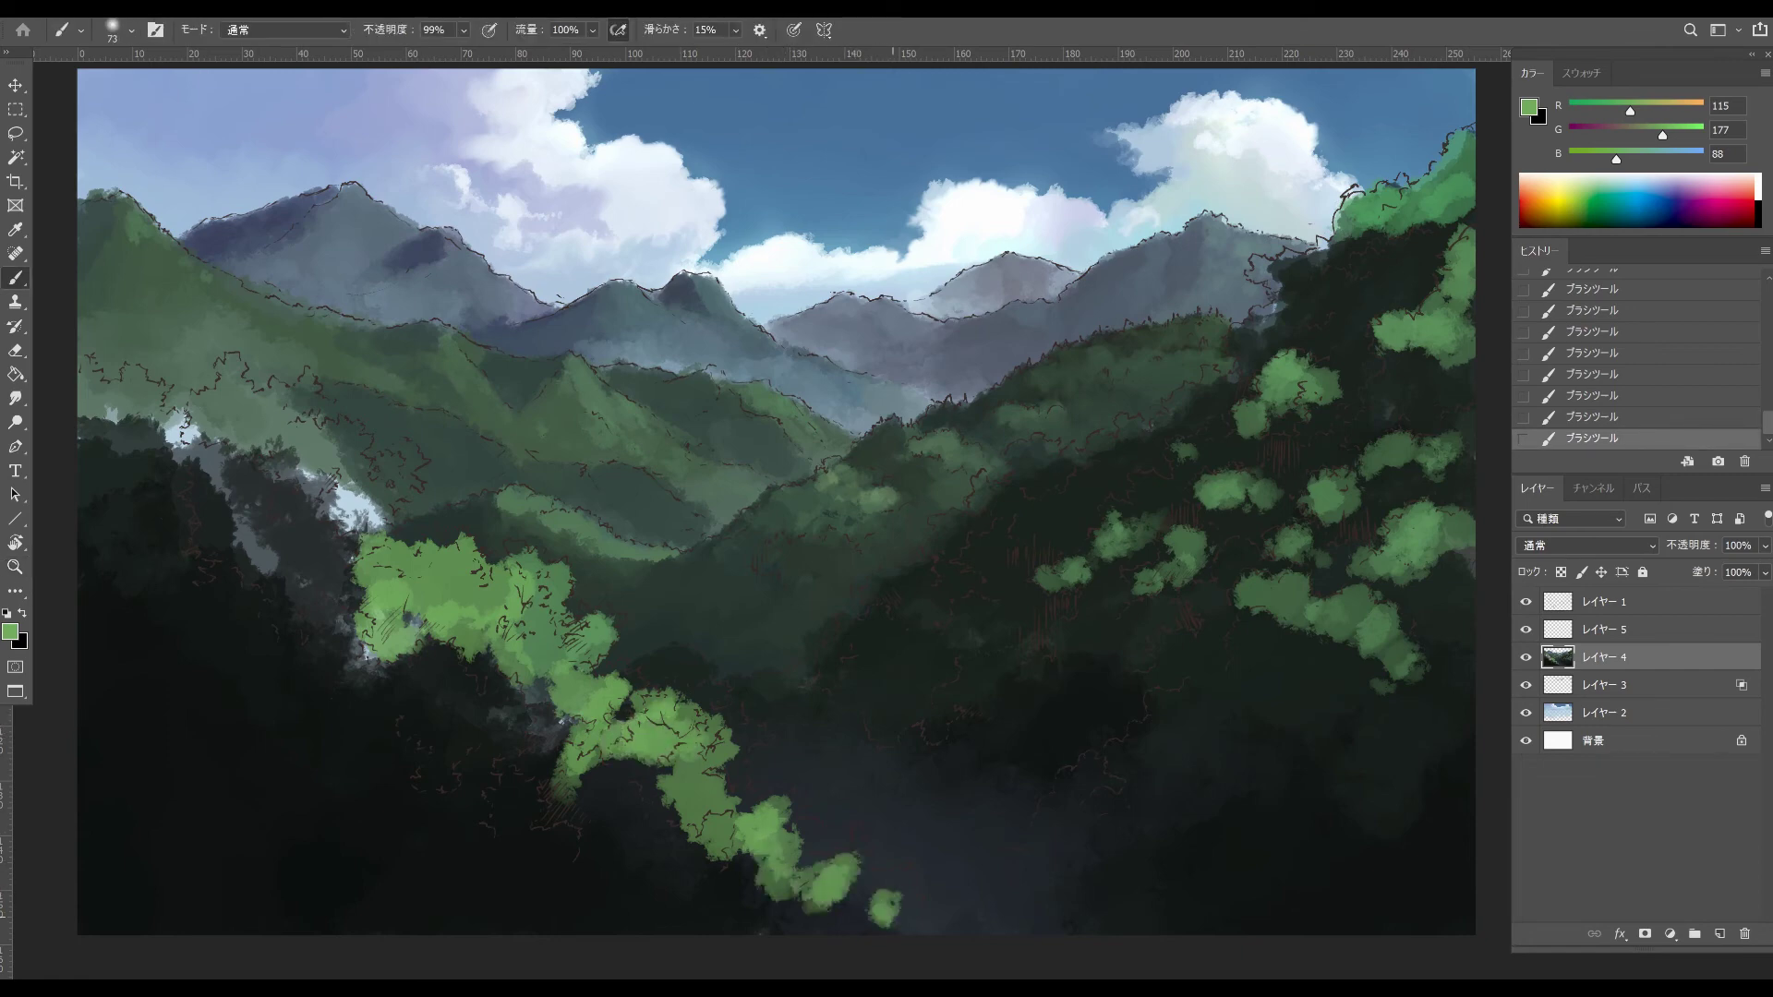
pyautogui.moveTo(434, 674)
pyautogui.mouseDown()
pyautogui.moveTo(492, 755)
pyautogui.moveTo(447, 749)
pyautogui.moveTo(442, 777)
pyautogui.moveTo(526, 803)
pyautogui.moveTo(559, 849)
pyautogui.mouseUp()
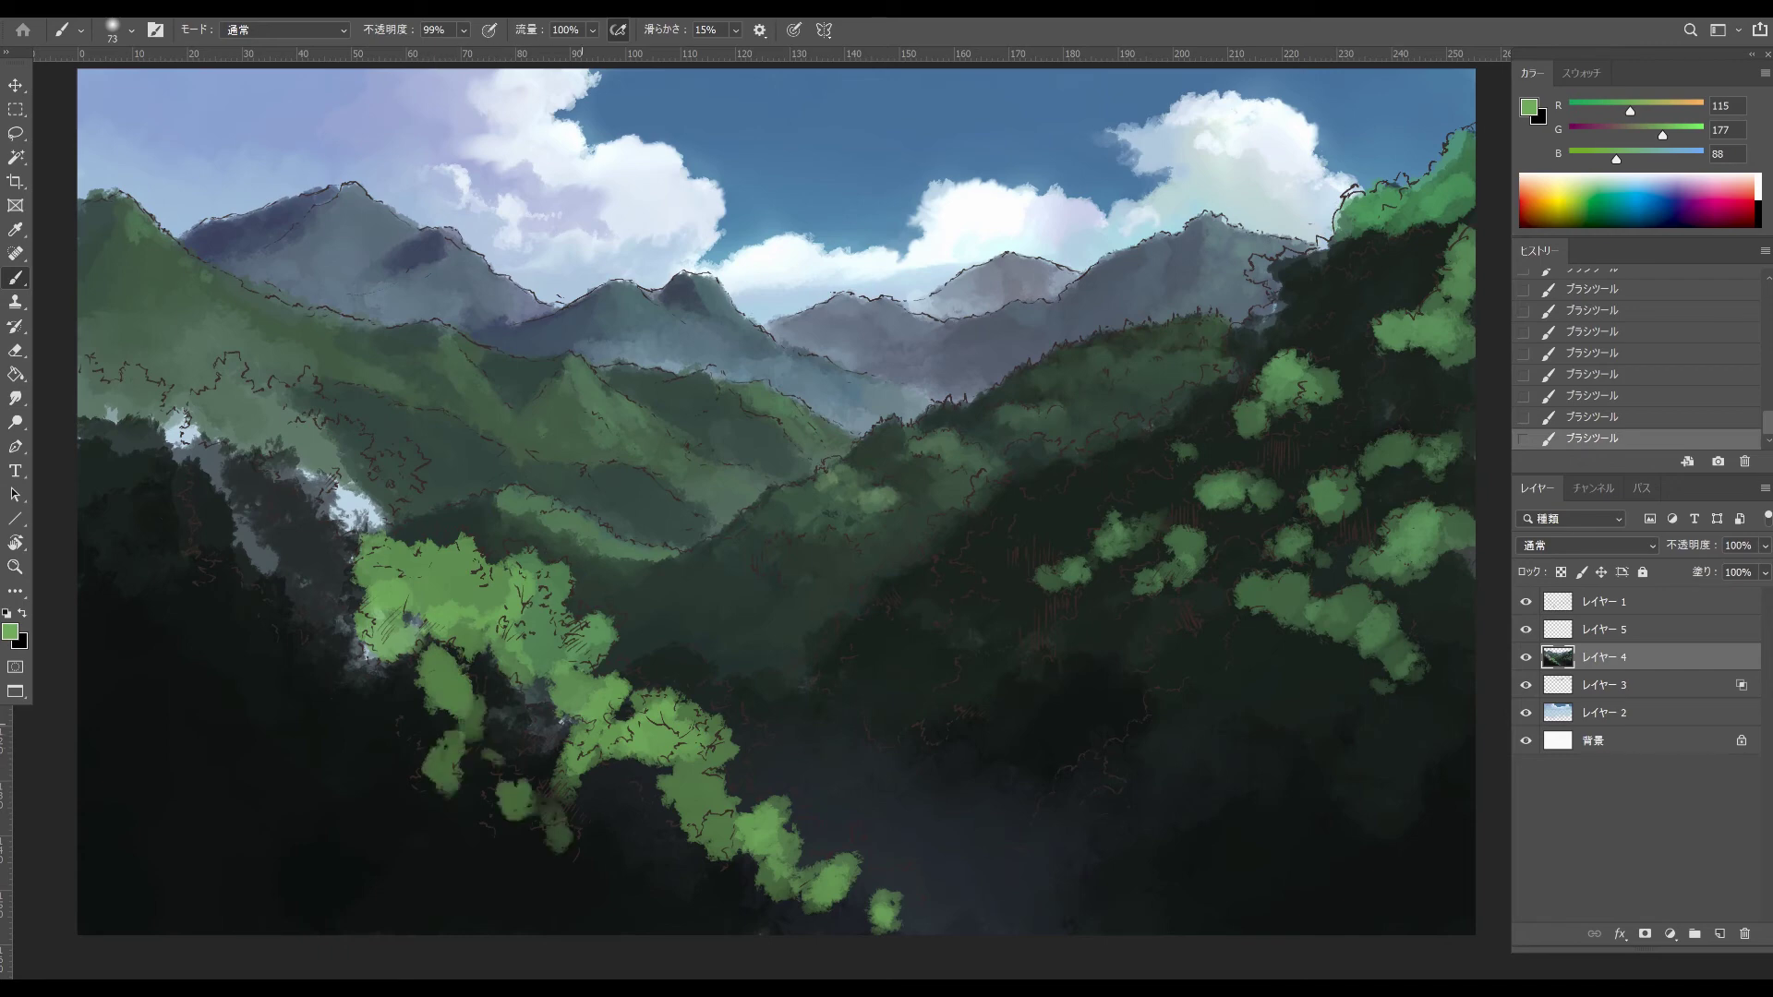
# - Sample foliage and shadow tones and refine the edge of the left ridge's bright canopy with a smaller brush
pyautogui.keyDown('alt'); pyautogui.rightClick(475, 570); pyautogui.keyUp('alt')
pyautogui.keyDown('alt'); pyautogui.click(473, 547); pyautogui.keyUp('alt')
pyautogui.moveTo(469, 536)
pyautogui.mouseDown()
pyautogui.moveTo(559, 568)
pyautogui.moveTo(609, 632)
pyautogui.moveTo(561, 624)
pyautogui.mouseUp()
pyautogui.moveTo(565, 617)
pyautogui.mouseDown()
pyautogui.moveTo(609, 637)
pyautogui.moveTo(596, 628)
pyautogui.moveTo(600, 665)
pyautogui.moveTo(632, 698)
pyautogui.moveTo(687, 690)
pyautogui.moveTo(637, 699)
pyautogui.moveTo(705, 724)
pyautogui.mouseUp()
pyautogui.keyDown('alt'); pyautogui.click(673, 710); pyautogui.keyUp('alt')
pyautogui.hotkey('ctrl', 'z')
pyautogui.keyDown('alt'); pyautogui.click(679, 688); pyautogui.keyUp('alt')
pyautogui.keyDown('alt'); pyautogui.click(671, 697); pyautogui.keyUp('alt')
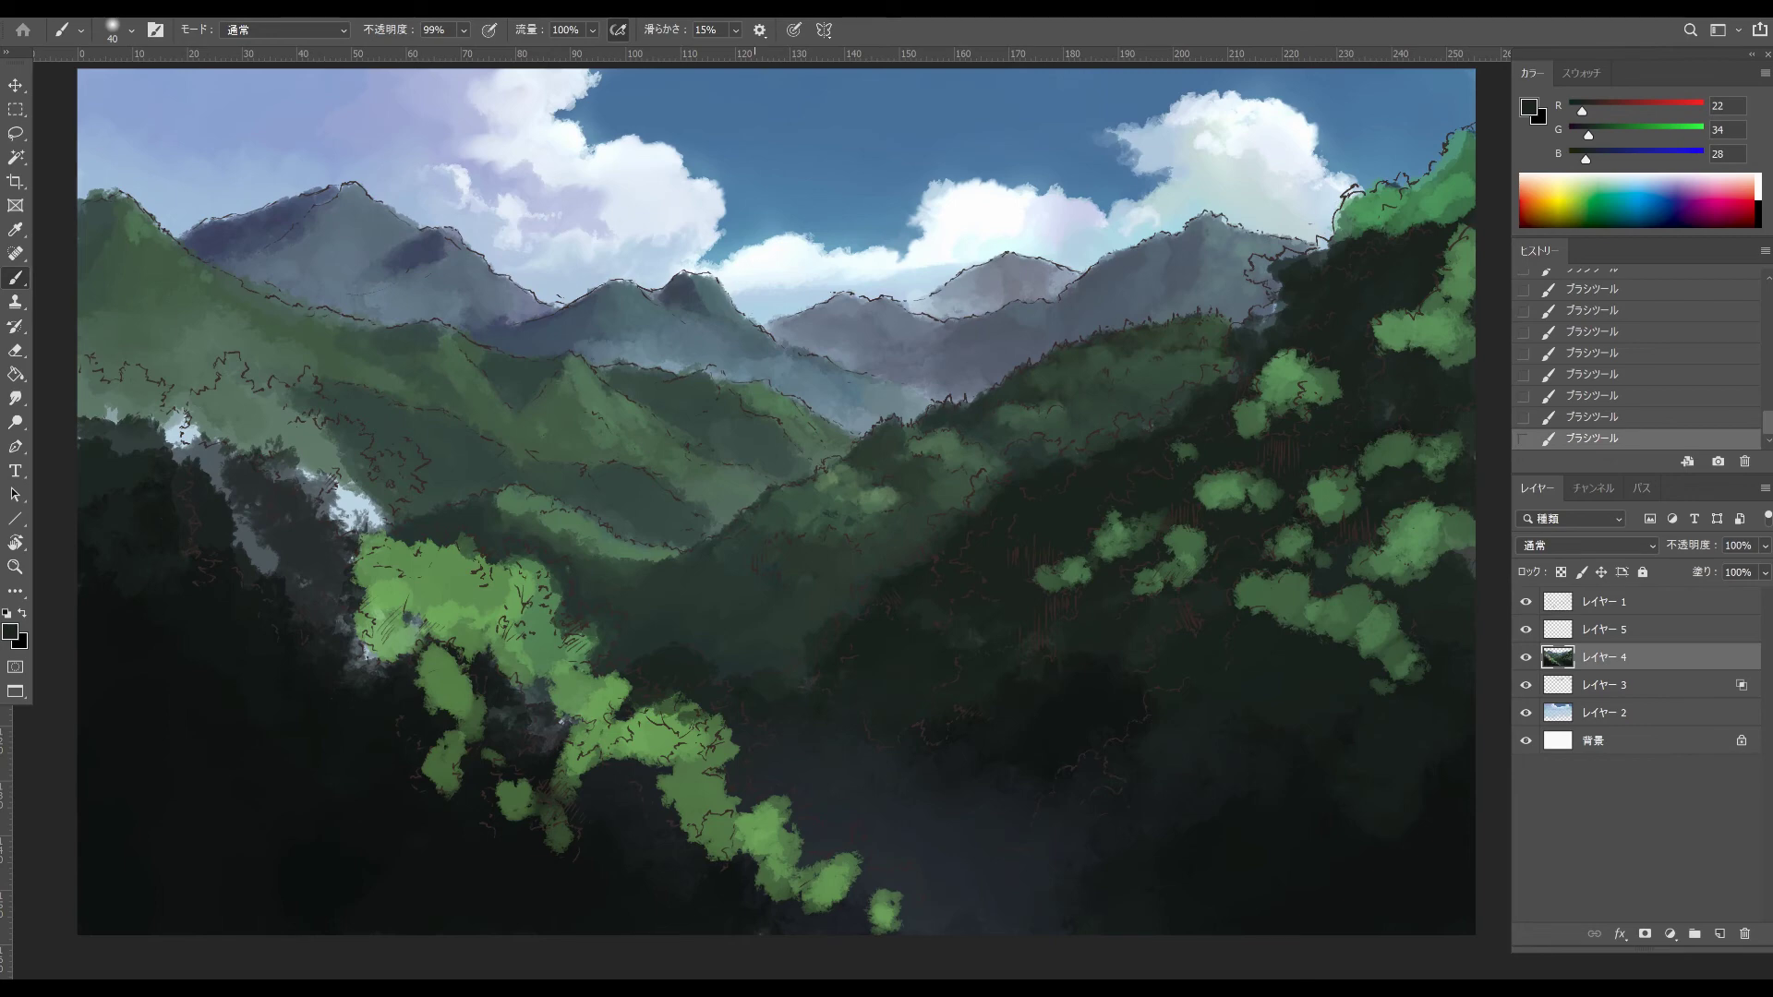
pyautogui.keyDown('alt'); pyautogui.click(1040, 507); pyautogui.keyUp('alt')
pyautogui.moveTo(433, 626); pyautogui.dragTo(441, 626)
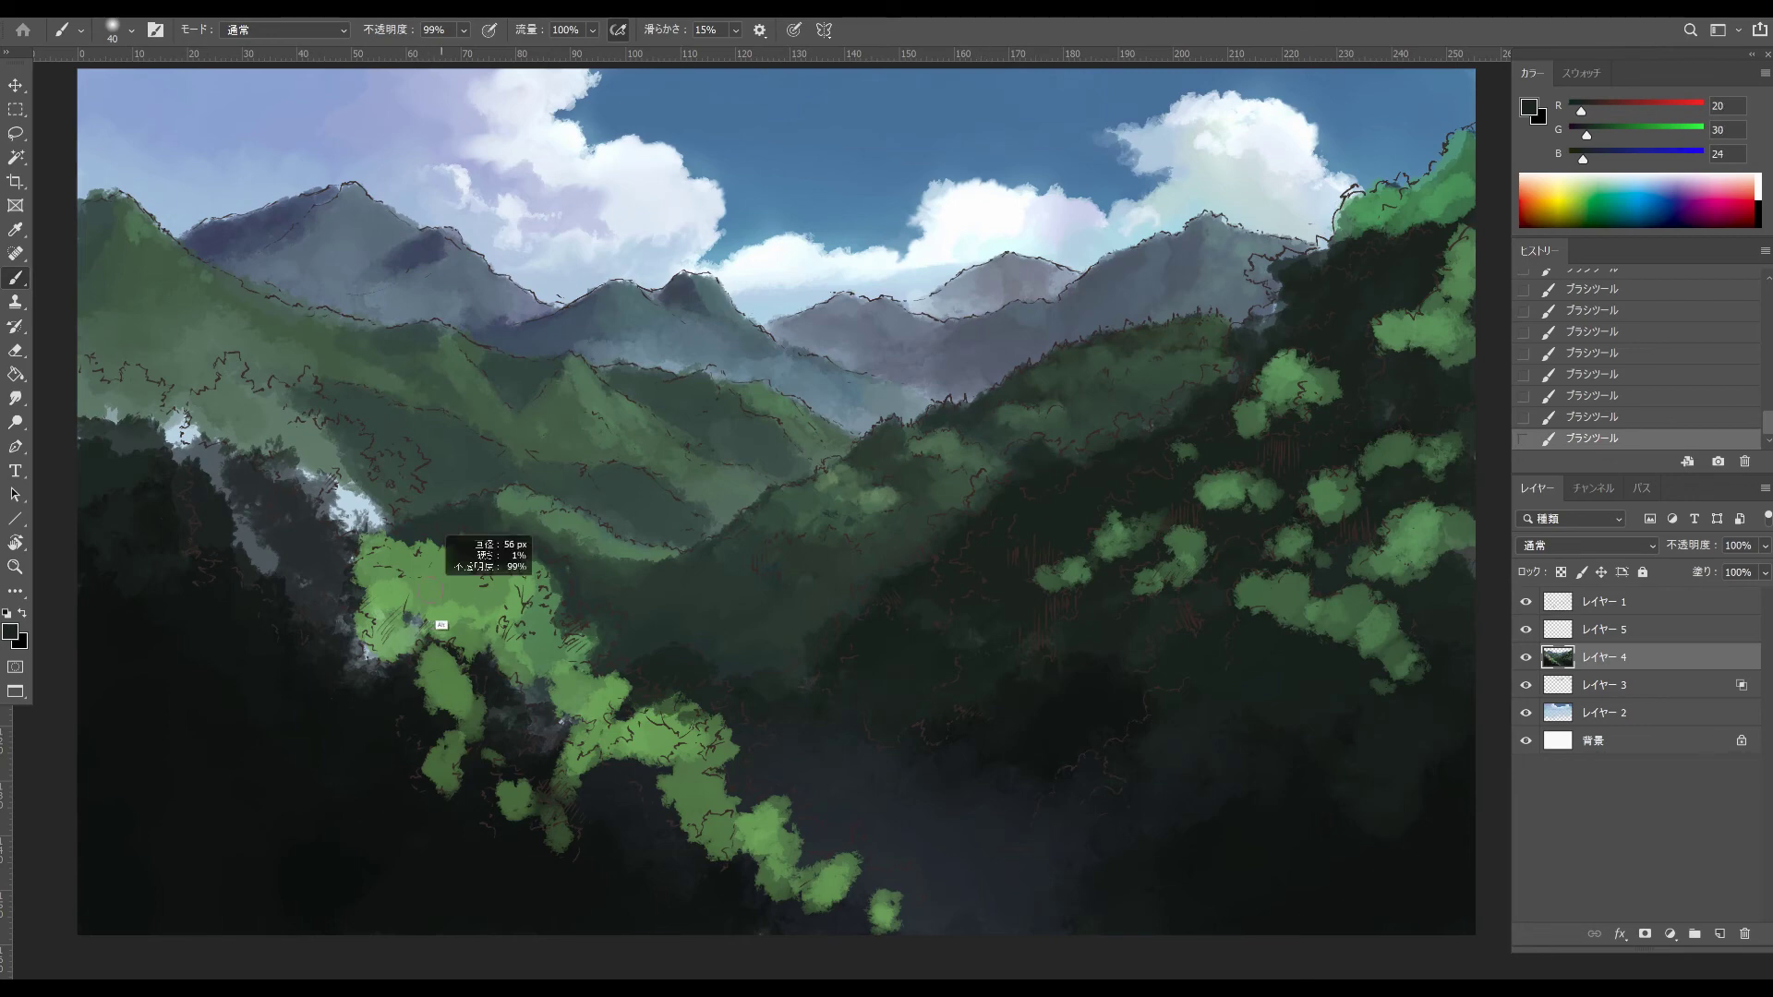
# - Extend the sampled bright green canopy toward the upper left and darken the pale gap beneath it with sampled shadow tones
pyautogui.keyDown('alt'); pyautogui.click(369, 554); pyautogui.keyUp('alt')
pyautogui.moveTo(366, 493)
pyautogui.mouseDown()
pyautogui.moveTo(383, 480)
pyautogui.moveTo(309, 503)
pyautogui.moveTo(297, 457)
pyautogui.moveTo(346, 438)
pyautogui.moveTo(249, 420)
pyautogui.moveTo(231, 395)
pyautogui.moveTo(231, 414)
pyautogui.moveTo(290, 406)
pyautogui.moveTo(235, 515)
pyautogui.moveTo(223, 476)
pyautogui.mouseUp()
pyautogui.keyDown('alt'); pyautogui.click(261, 522); pyautogui.keyUp('alt')
pyautogui.moveTo(251, 538); pyautogui.dragTo(284, 554)
pyautogui.keyDown('alt'); pyautogui.click(237, 539); pyautogui.keyUp('alt')
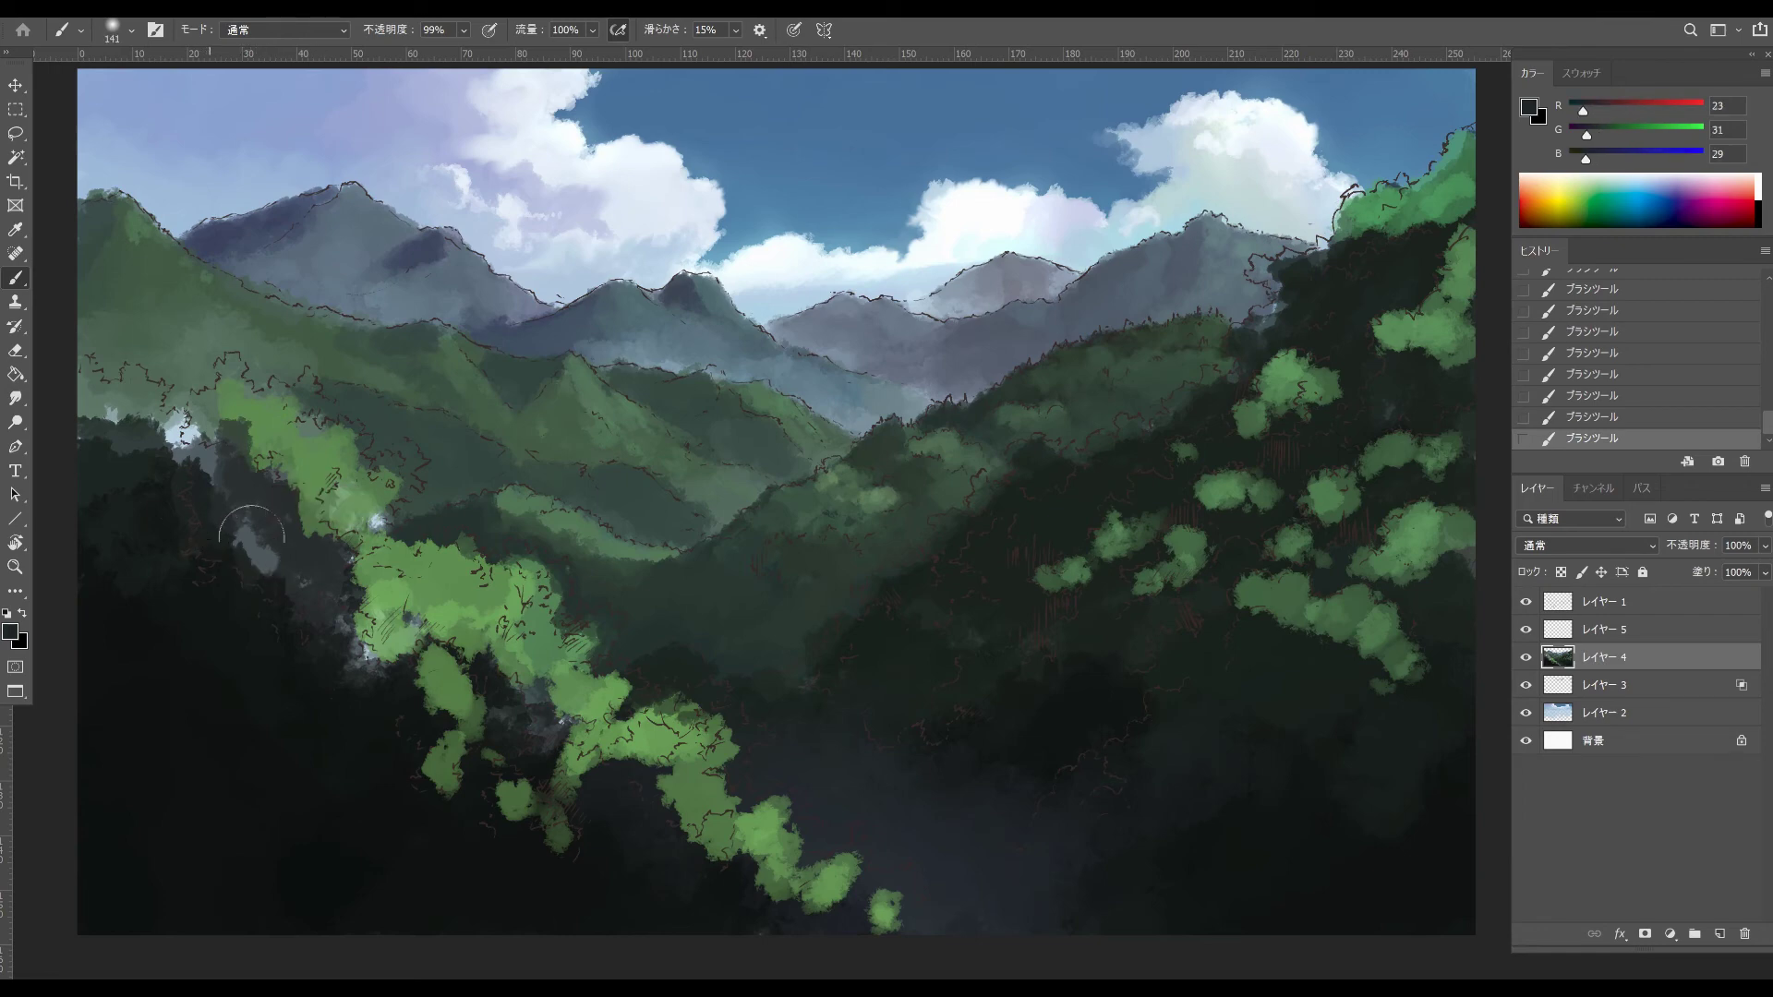
pyautogui.moveTo(219, 466)
pyautogui.mouseDown()
pyautogui.moveTo(251, 527)
pyautogui.moveTo(362, 617)
pyautogui.moveTo(365, 661)
pyautogui.moveTo(356, 614)
pyautogui.moveTo(286, 554)
pyautogui.mouseUp()
# - Paint muted green foliage bands across the far-left slope and add small clumps below the central canopy
pyautogui.keyDown('alt'); pyautogui.click(372, 737); pyautogui.keyUp('alt')
pyautogui.moveTo(443, 685)
pyautogui.mouseDown()
pyautogui.moveTo(429, 697)
pyautogui.moveTo(485, 688)
pyautogui.moveTo(498, 637)
pyautogui.moveTo(521, 651)
pyautogui.moveTo(420, 614)
pyautogui.moveTo(314, 664)
pyautogui.moveTo(319, 711)
pyautogui.moveTo(203, 600)
pyautogui.moveTo(161, 499)
pyautogui.moveTo(93, 554)
pyautogui.mouseUp()
pyautogui.keyDown('alt'); pyautogui.click(487, 701); pyautogui.keyUp('alt')
pyautogui.keyDown('alt'); pyautogui.click(452, 602); pyautogui.keyUp('alt')
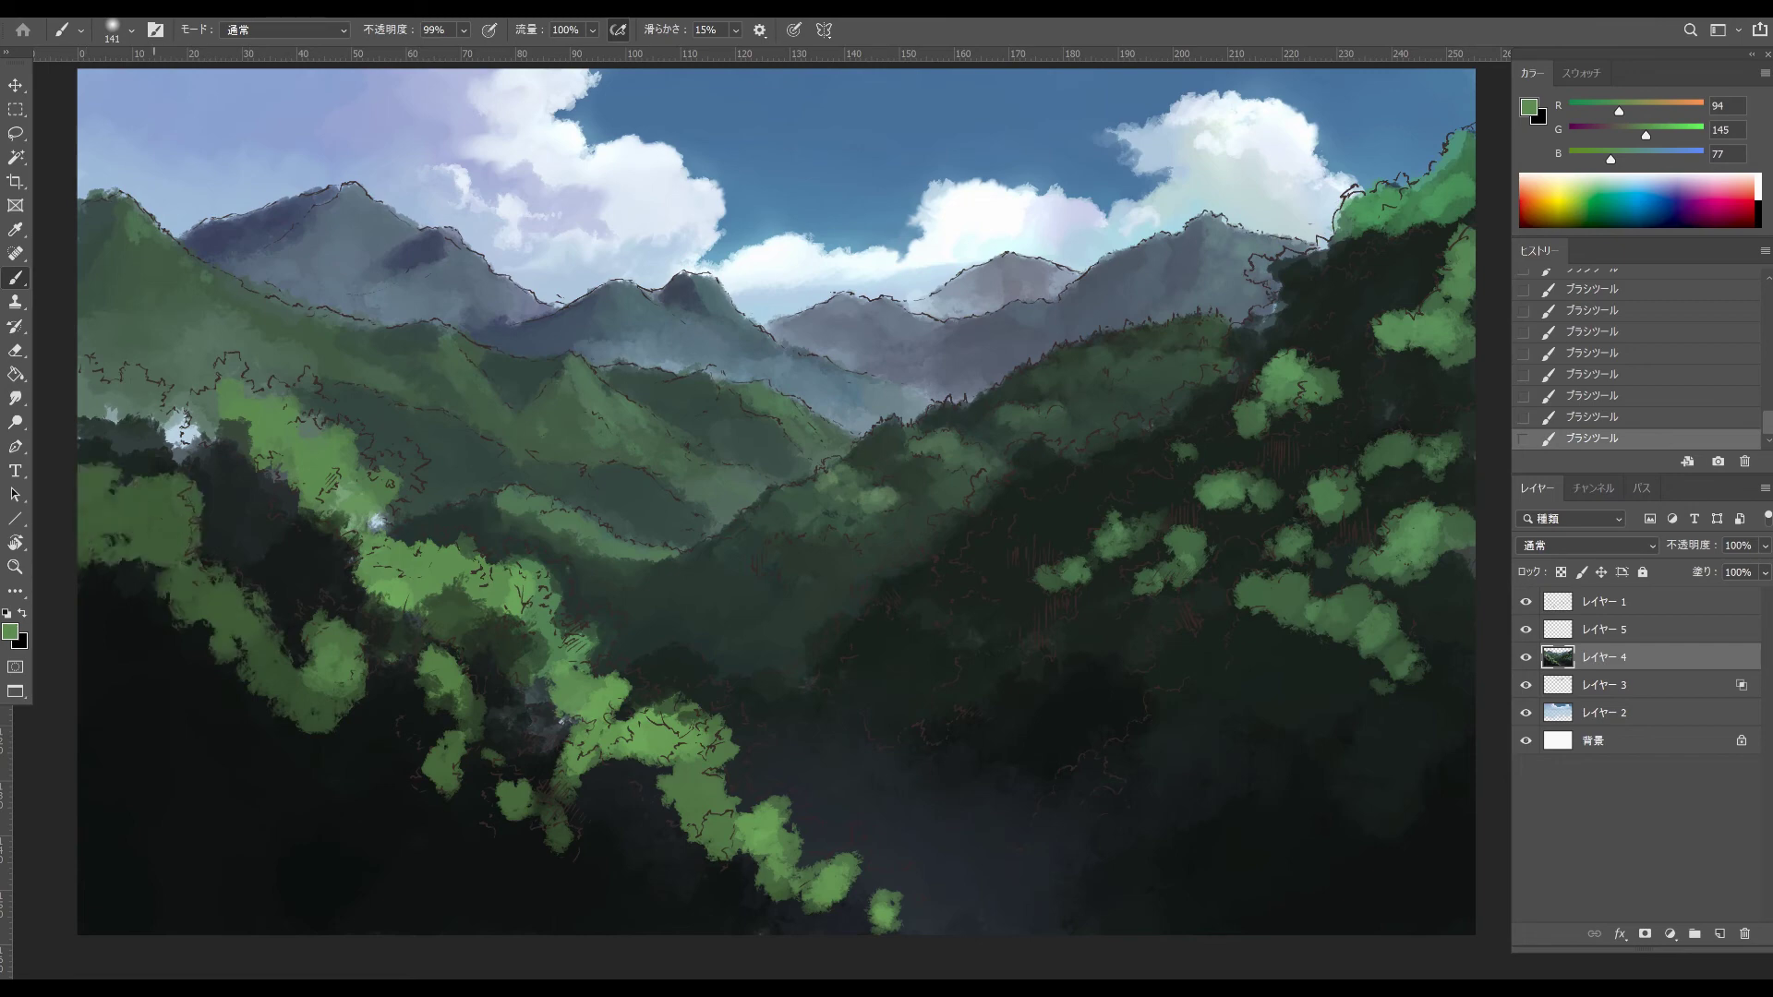
pyautogui.moveTo(383, 759); pyautogui.dragTo(506, 829)
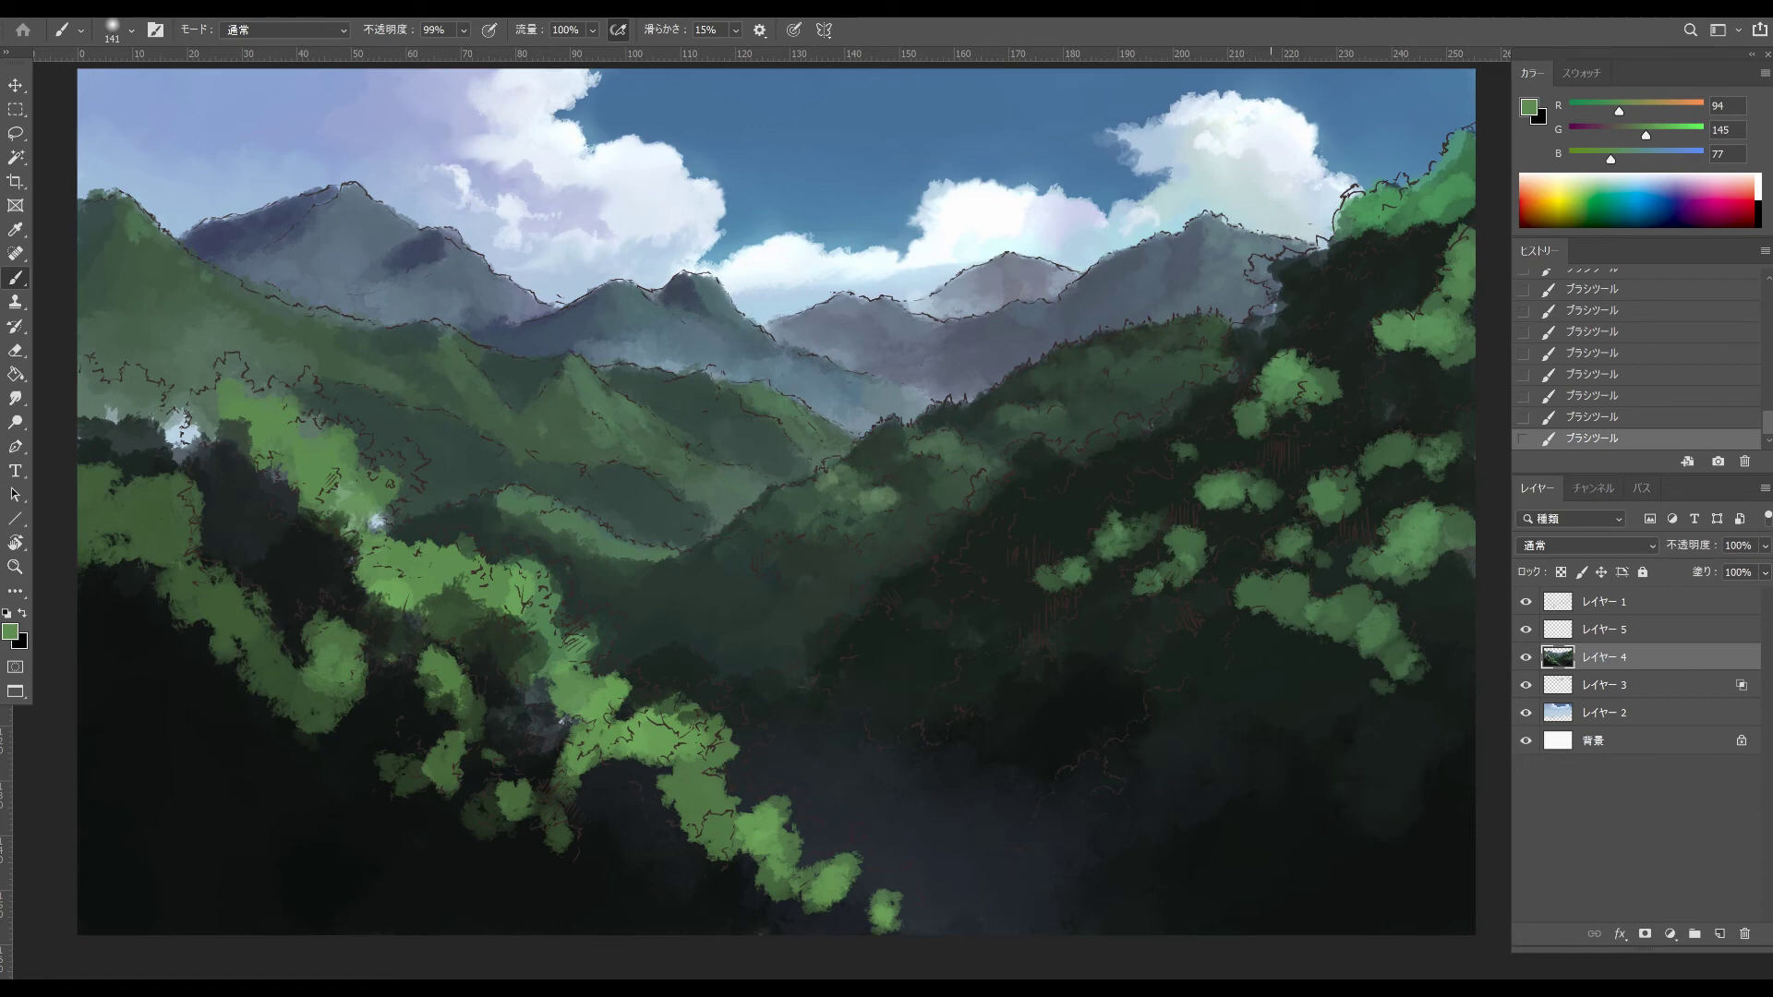
# - Sample nearby greens and cover the pale gaps along the upper-left ridge up to the sketched tree line
pyautogui.keyDown('alt'); pyautogui.click(323, 448); pyautogui.keyUp('alt')
pyautogui.moveTo(311, 427)
pyautogui.mouseDown()
pyautogui.moveTo(277, 430)
pyautogui.moveTo(273, 477)
pyautogui.moveTo(285, 400)
pyautogui.mouseUp()
pyautogui.keyDown('alt'); pyautogui.click(229, 425); pyautogui.keyUp('alt')
pyautogui.moveTo(201, 409); pyautogui.dragTo(266, 462)
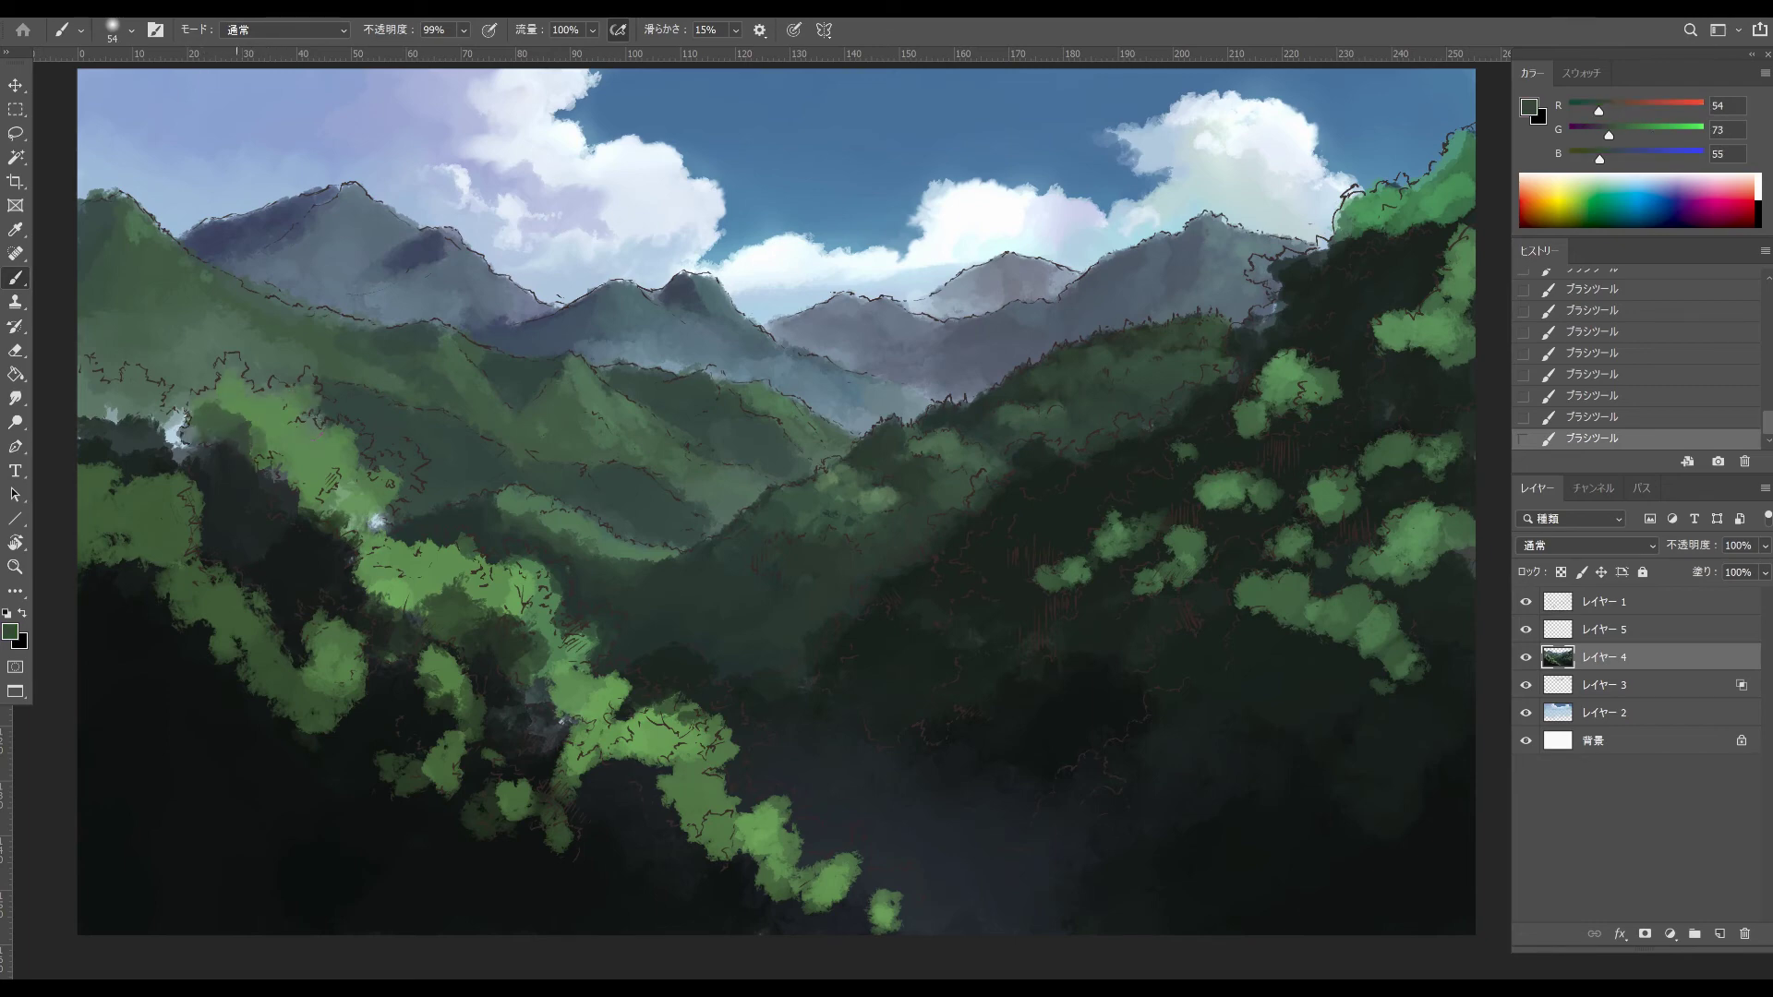
pyautogui.keyDown('alt'); pyautogui.click(180, 532); pyautogui.keyUp('alt')
pyautogui.moveTo(159, 462)
pyautogui.mouseDown()
pyautogui.moveTo(173, 468)
pyautogui.moveTo(138, 472)
pyautogui.moveTo(87, 402)
pyautogui.moveTo(183, 439)
pyautogui.mouseUp()
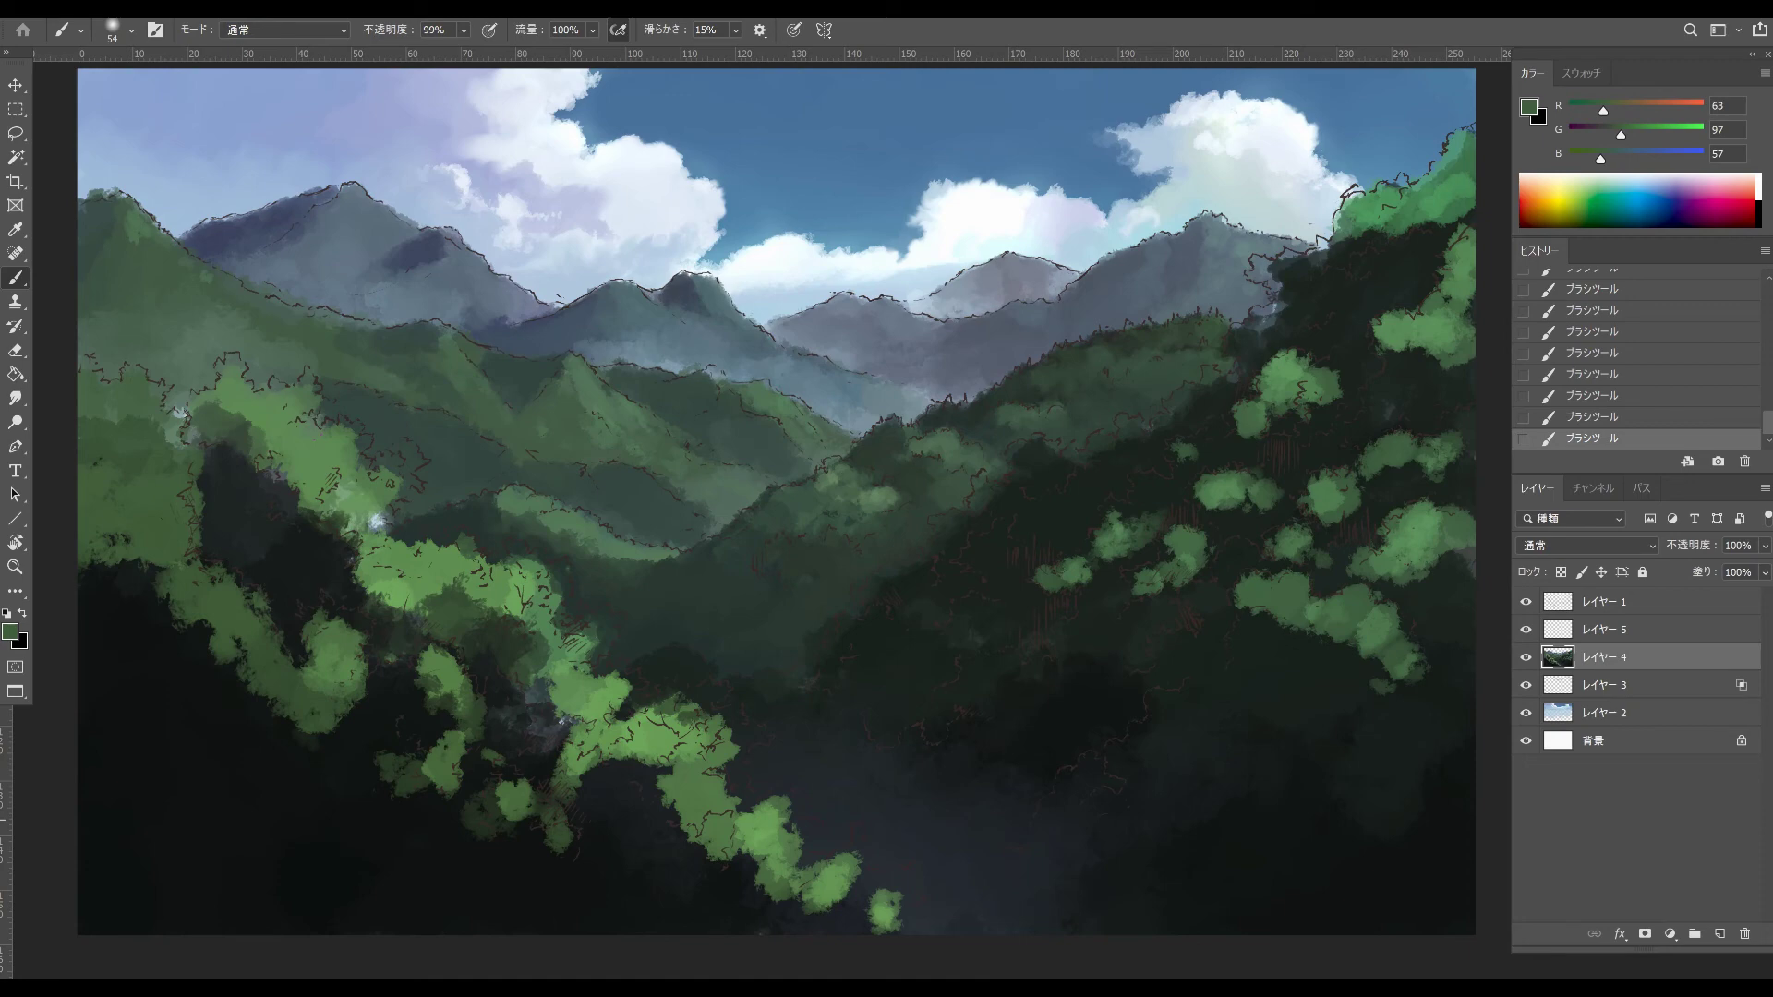
# - Extend a green clump on the right slope and blend a sampled dark tone into the central valley
pyautogui.moveTo(1134, 523); pyautogui.dragTo(1171, 501)
pyautogui.keyDown('alt'); pyautogui.click(800, 760); pyautogui.keyUp('alt')
pyautogui.moveTo(831, 724); pyautogui.dragTo(891, 701)
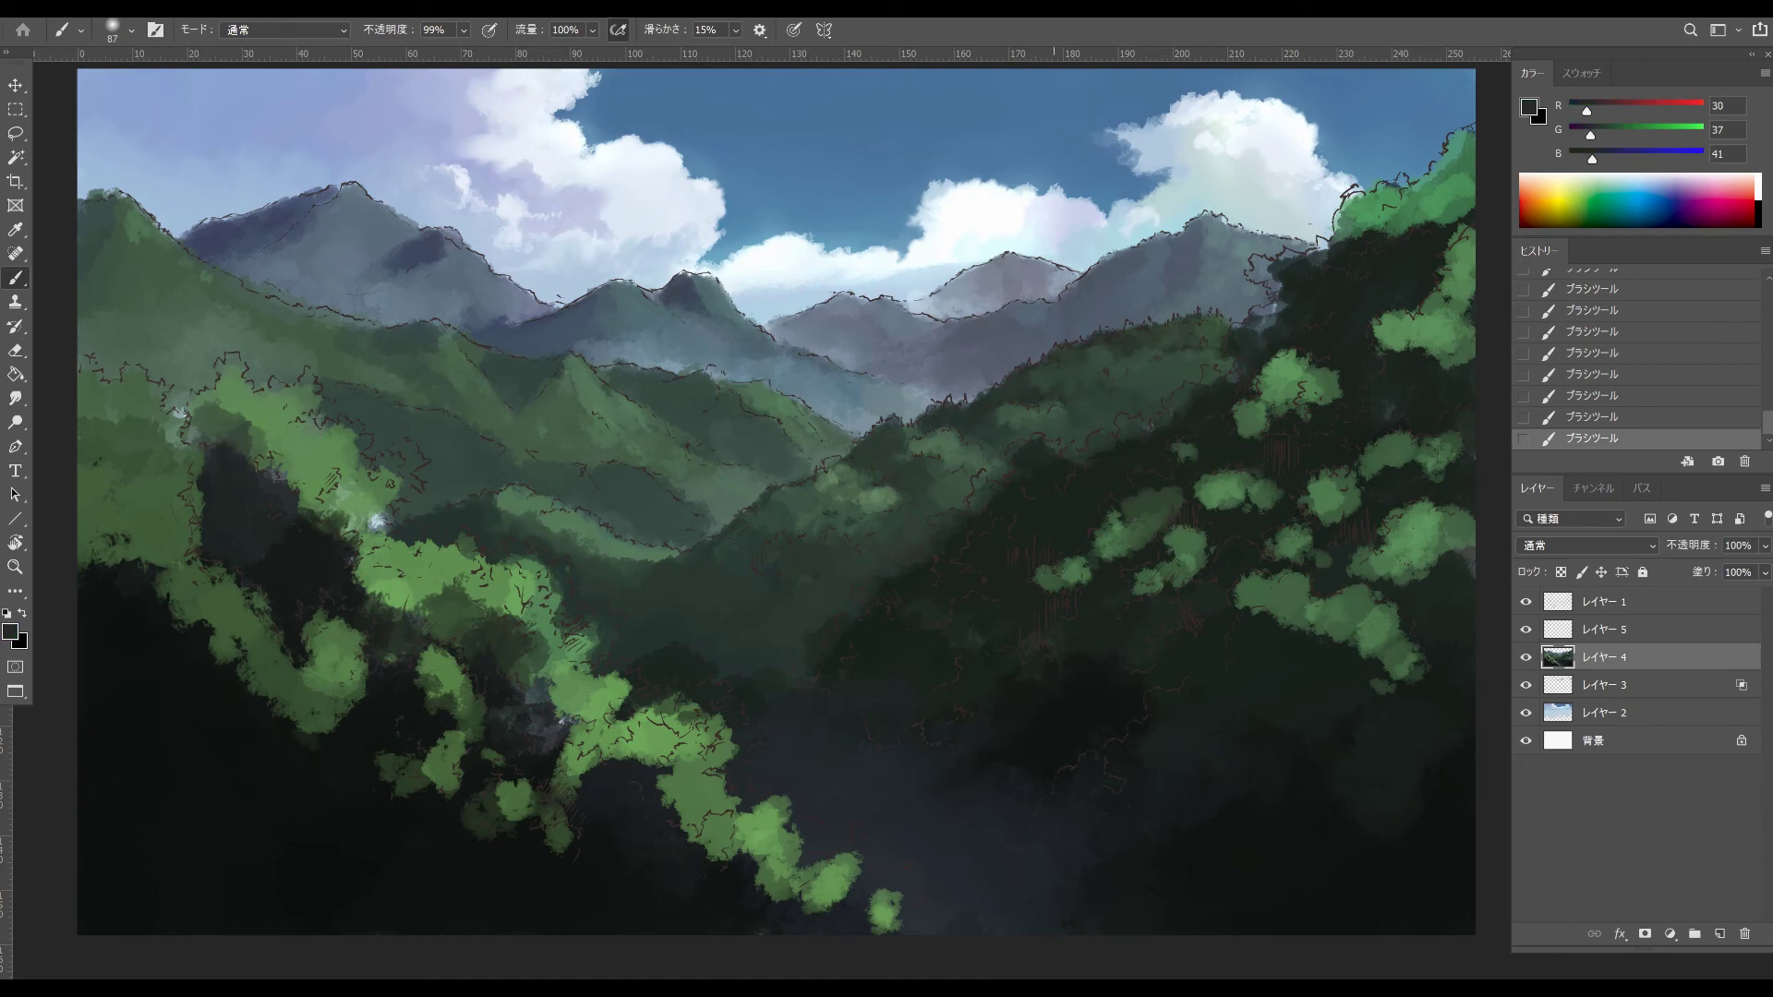
# - Sample dark forest tones and paint shading around the foliage clumps on the lower right slope
pyautogui.keyDown('alt'); pyautogui.click(1292, 738); pyautogui.keyUp('alt')
pyautogui.moveTo(1419, 672); pyautogui.dragTo(1380, 685)
pyautogui.moveTo(1305, 688); pyautogui.dragTo(1318, 688)
pyautogui.moveTo(1468, 540)
pyautogui.mouseDown()
pyautogui.moveTo(1385, 581)
pyautogui.moveTo(1472, 561)
pyautogui.mouseUp()
pyautogui.keyDown('alt'); pyautogui.click(1427, 545); pyautogui.keyUp('alt')
pyautogui.keyDown('alt'); pyautogui.click(1435, 628); pyautogui.keyUp('alt')
pyautogui.keyDown('alt'); pyautogui.rightClick(1438, 596); pyautogui.keyUp('alt')
# - Paint sampled muted green over the right slope's foliage and add a tall clump lower down in the dark area
pyautogui.keyDown('alt'); pyautogui.click(1406, 453); pyautogui.keyUp('alt')
pyautogui.moveTo(1424, 469); pyautogui.dragTo(1369, 494)
pyautogui.moveTo(1386, 351)
pyautogui.mouseDown()
pyautogui.moveTo(1412, 360)
pyautogui.moveTo(1399, 383)
pyautogui.moveTo(1287, 472)
pyautogui.mouseUp()
pyautogui.keyDown('alt'); pyautogui.rightClick(1340, 460); pyautogui.keyUp('alt')
pyautogui.moveTo(1168, 706); pyautogui.dragTo(1165, 776)
# - Mix a yellow-green paint colour and add sunlit clumps along the right edge of the forest slope
pyautogui.press('F5')
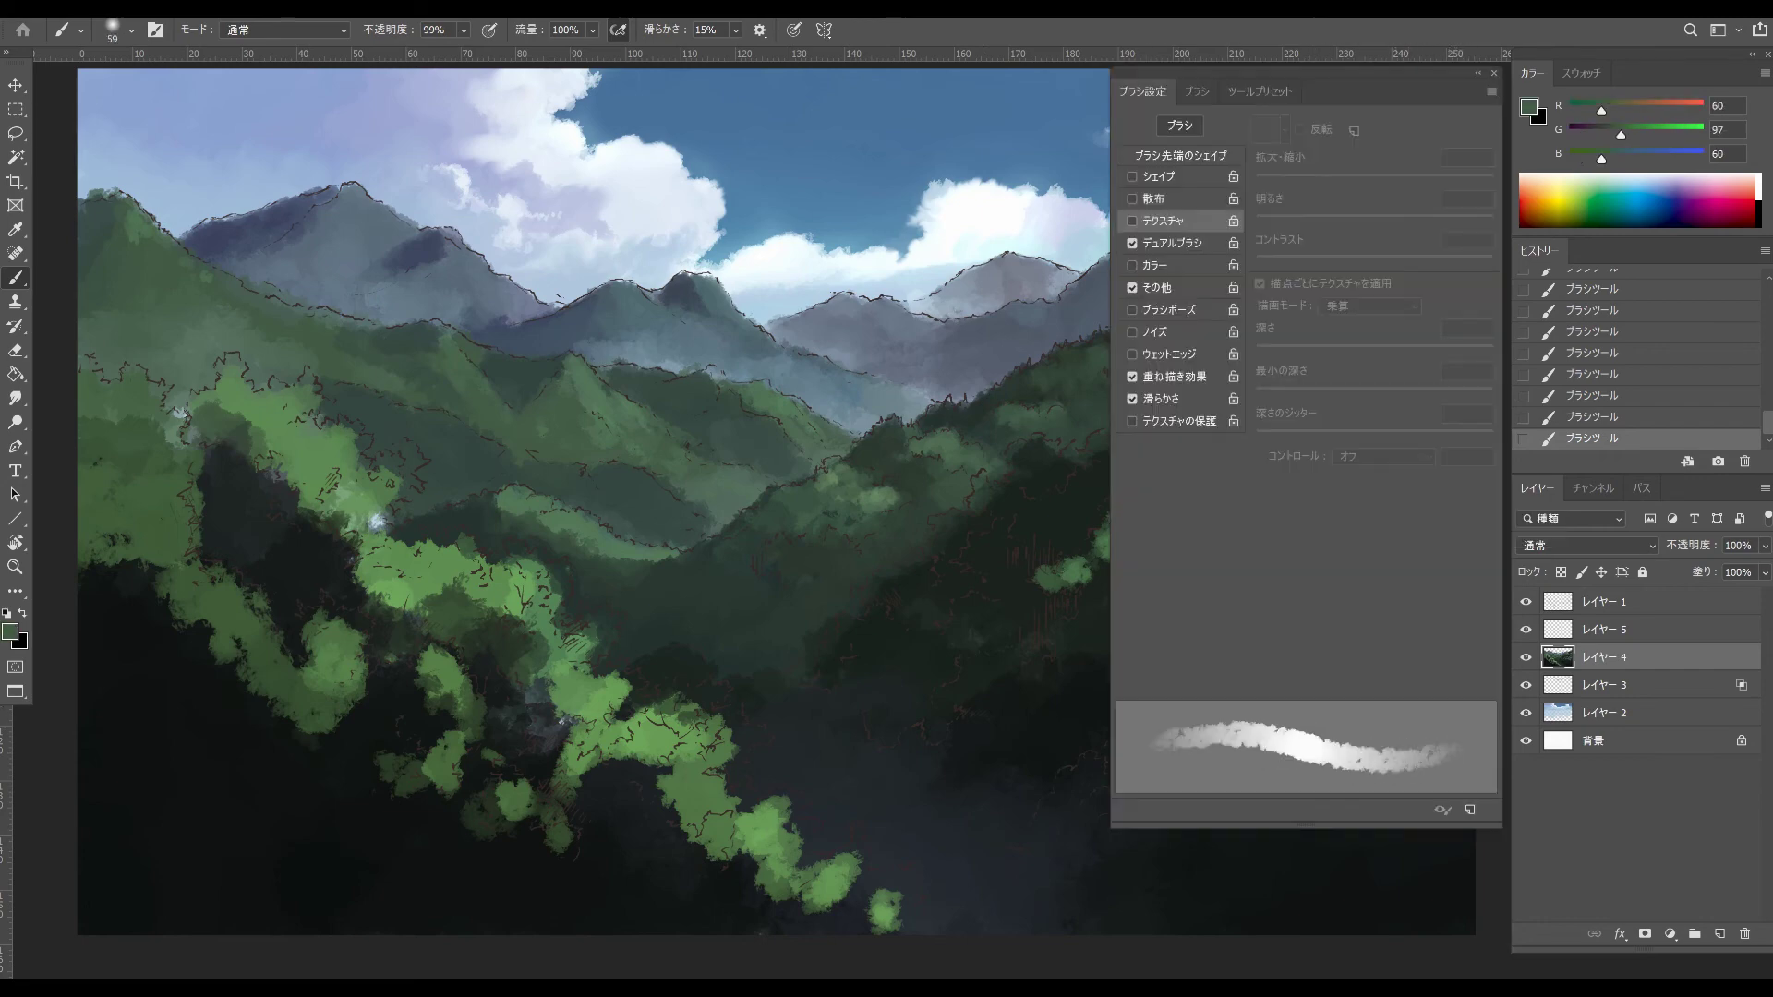
pyautogui.click(10, 631)
pyautogui.click(1109, 287)
pyautogui.moveTo(1223, 304)
pyautogui.mouseDown()
pyautogui.moveTo(1223, 323)
pyautogui.moveTo(1166, 261)
pyautogui.mouseUp()
pyautogui.click(1392, 141)
pyautogui.moveTo(1408, 526); pyautogui.dragTo(1464, 531)
pyautogui.moveTo(1380, 451)
pyautogui.mouseDown()
pyautogui.moveTo(1462, 426)
pyautogui.moveTo(1418, 475)
pyautogui.moveTo(1343, 503)
pyautogui.mouseUp()
# - Mix a dark olive-brown paint colour and shade the gap between the yellow-green clumps on the right edge
pyautogui.keyDown('alt'); pyautogui.rightClick(1436, 463); pyautogui.keyUp('alt')
pyautogui.keyDown('alt'); pyautogui.click(1412, 475); pyautogui.keyUp('alt')
pyautogui.keyDown('alt'); pyautogui.click(1436, 488); pyautogui.keyUp('alt')
pyautogui.keyDown('alt'); pyautogui.click(1436, 469); pyautogui.keyUp('alt')
pyautogui.moveTo(1603, 136); pyautogui.dragTo(1600, 136)
pyautogui.click(10, 632)
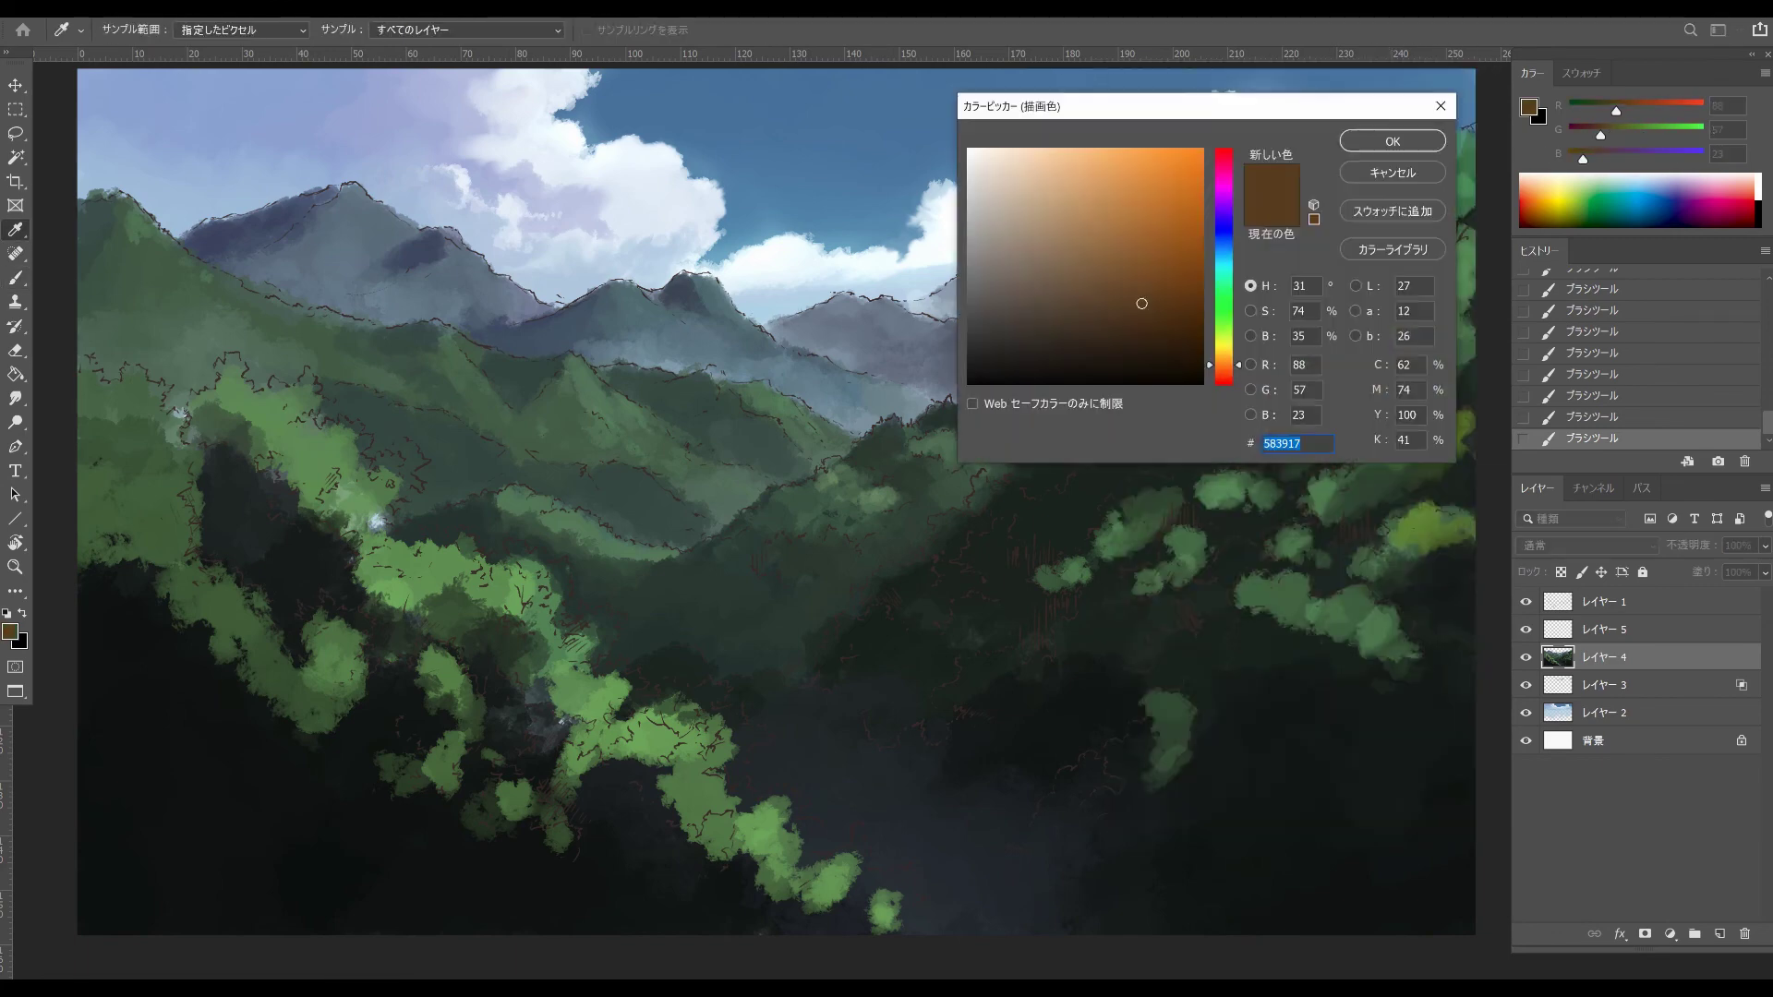
pyautogui.click(1132, 329)
pyautogui.click(1224, 360)
pyautogui.click(1392, 141)
pyautogui.moveTo(1380, 485)
pyautogui.mouseDown()
pyautogui.moveTo(1466, 470)
pyautogui.moveTo(1466, 442)
pyautogui.moveTo(1315, 498)
pyautogui.moveTo(1348, 513)
pyautogui.moveTo(1390, 489)
pyautogui.mouseUp()
# - Sample neighbouring olive tones and build up the two yellow-green clumps on the right edge
pyautogui.keyDown('alt'); pyautogui.click(1431, 489); pyautogui.keyUp('alt')
pyautogui.keyDown('alt'); pyautogui.click(1413, 469); pyautogui.keyUp('alt')
pyautogui.keyDown('alt'); pyautogui.click(1330, 526); pyautogui.keyUp('alt')
pyautogui.moveTo(1394, 476); pyautogui.dragTo(1450, 471)
pyautogui.keyDown('alt'); pyautogui.click(1426, 473); pyautogui.keyUp('alt')
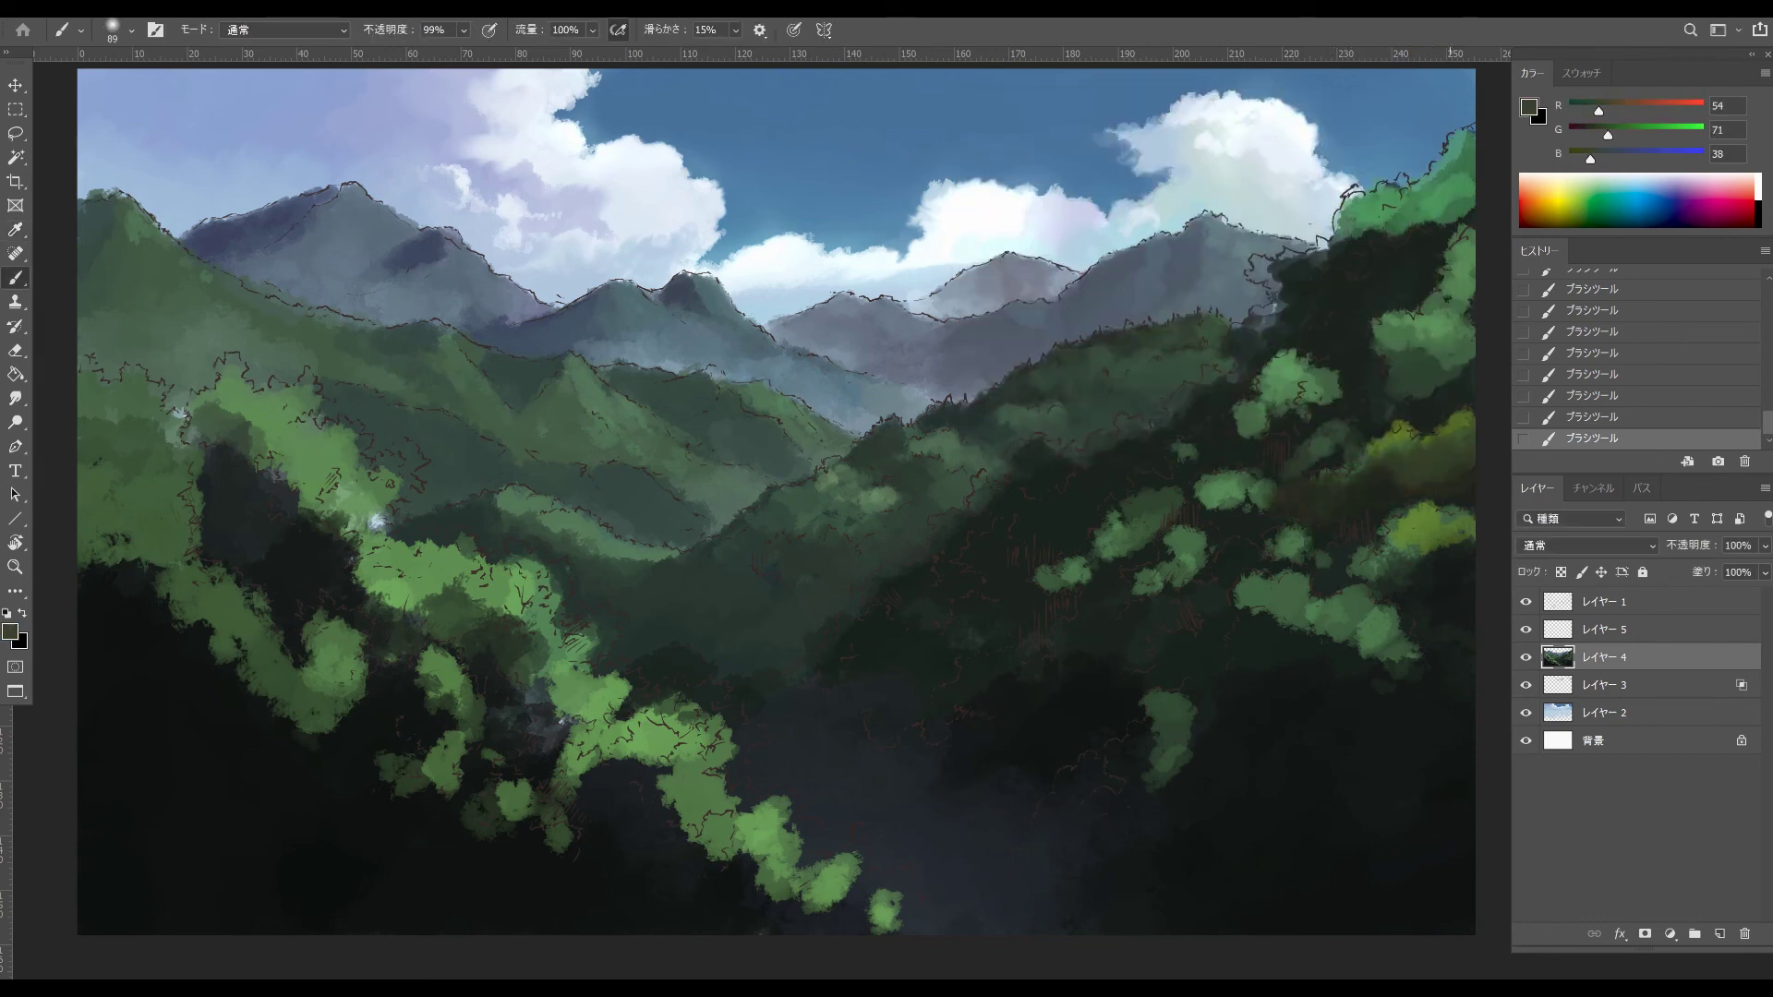
pyautogui.keyDown('alt'); pyautogui.click(1441, 535); pyautogui.keyUp('alt')
pyautogui.moveTo(1399, 545); pyautogui.dragTo(1466, 567)
pyautogui.moveTo(1422, 508); pyautogui.dragTo(1394, 526)
# - Extend the olive foliage from the right edge down toward the middle of the right slope
pyautogui.keyDown('alt'); pyautogui.click(1366, 504); pyautogui.keyUp('alt')
pyautogui.moveTo(1399, 499); pyautogui.dragTo(1361, 554)
pyautogui.moveTo(1376, 550); pyautogui.dragTo(1335, 600)
pyautogui.keyDown('alt'); pyautogui.click(1431, 462); pyautogui.keyUp('alt')
pyautogui.moveTo(1412, 461); pyautogui.dragTo(1359, 490)
pyautogui.keyDown('alt'); pyautogui.click(1375, 508); pyautogui.keyUp('alt')
pyautogui.keyDown('alt'); pyautogui.click(1408, 545); pyautogui.keyUp('alt')
pyautogui.moveTo(1395, 558)
pyautogui.mouseDown()
pyautogui.moveTo(1334, 572)
pyautogui.moveTo(1263, 540)
pyautogui.mouseUp()
pyautogui.moveTo(1255, 549); pyautogui.dragTo(1191, 620)
# - Paint a broad dark olive canopy mass across the lower right slope using sampled shades
pyautogui.moveTo(1159, 642)
pyautogui.mouseDown()
pyautogui.moveTo(1223, 667)
pyautogui.moveTo(1122, 771)
pyautogui.mouseUp()
pyautogui.keyDown('alt'); pyautogui.click(1177, 775); pyautogui.keyUp('alt')
pyautogui.moveTo(1181, 729)
pyautogui.mouseDown()
pyautogui.moveTo(1137, 775)
pyautogui.moveTo(1274, 775)
pyautogui.moveTo(1292, 802)
pyautogui.mouseUp()
pyautogui.moveTo(1367, 646)
pyautogui.mouseDown()
pyautogui.moveTo(1265, 623)
pyautogui.moveTo(1293, 675)
pyautogui.moveTo(1242, 617)
pyautogui.mouseUp()
pyautogui.keyDown('alt'); pyautogui.click(1330, 688); pyautogui.keyUp('alt')
# - Add olive-green clumps above the broad canopy mass and beside it toward the valley
pyautogui.moveTo(1233, 591); pyautogui.dragTo(1202, 641)
pyautogui.keyDown('alt'); pyautogui.click(1201, 605); pyautogui.keyUp('alt')
pyautogui.moveTo(1110, 675); pyautogui.dragTo(1061, 690)
pyautogui.moveTo(1089, 620)
pyautogui.mouseDown()
pyautogui.moveTo(1078, 672)
pyautogui.moveTo(1036, 688)
pyautogui.mouseUp()
pyautogui.keyDown('alt'); pyautogui.click(1045, 677); pyautogui.keyUp('alt')
pyautogui.keyDown('alt'); pyautogui.click(1043, 637); pyautogui.keyUp('alt')
pyautogui.keyDown('alt'); pyautogui.click(1062, 577); pyautogui.keyUp('alt')
# - Mix a dark teal paint colour and start a shaded foliage clump where the right slope meets the valley
pyautogui.click(10, 631)
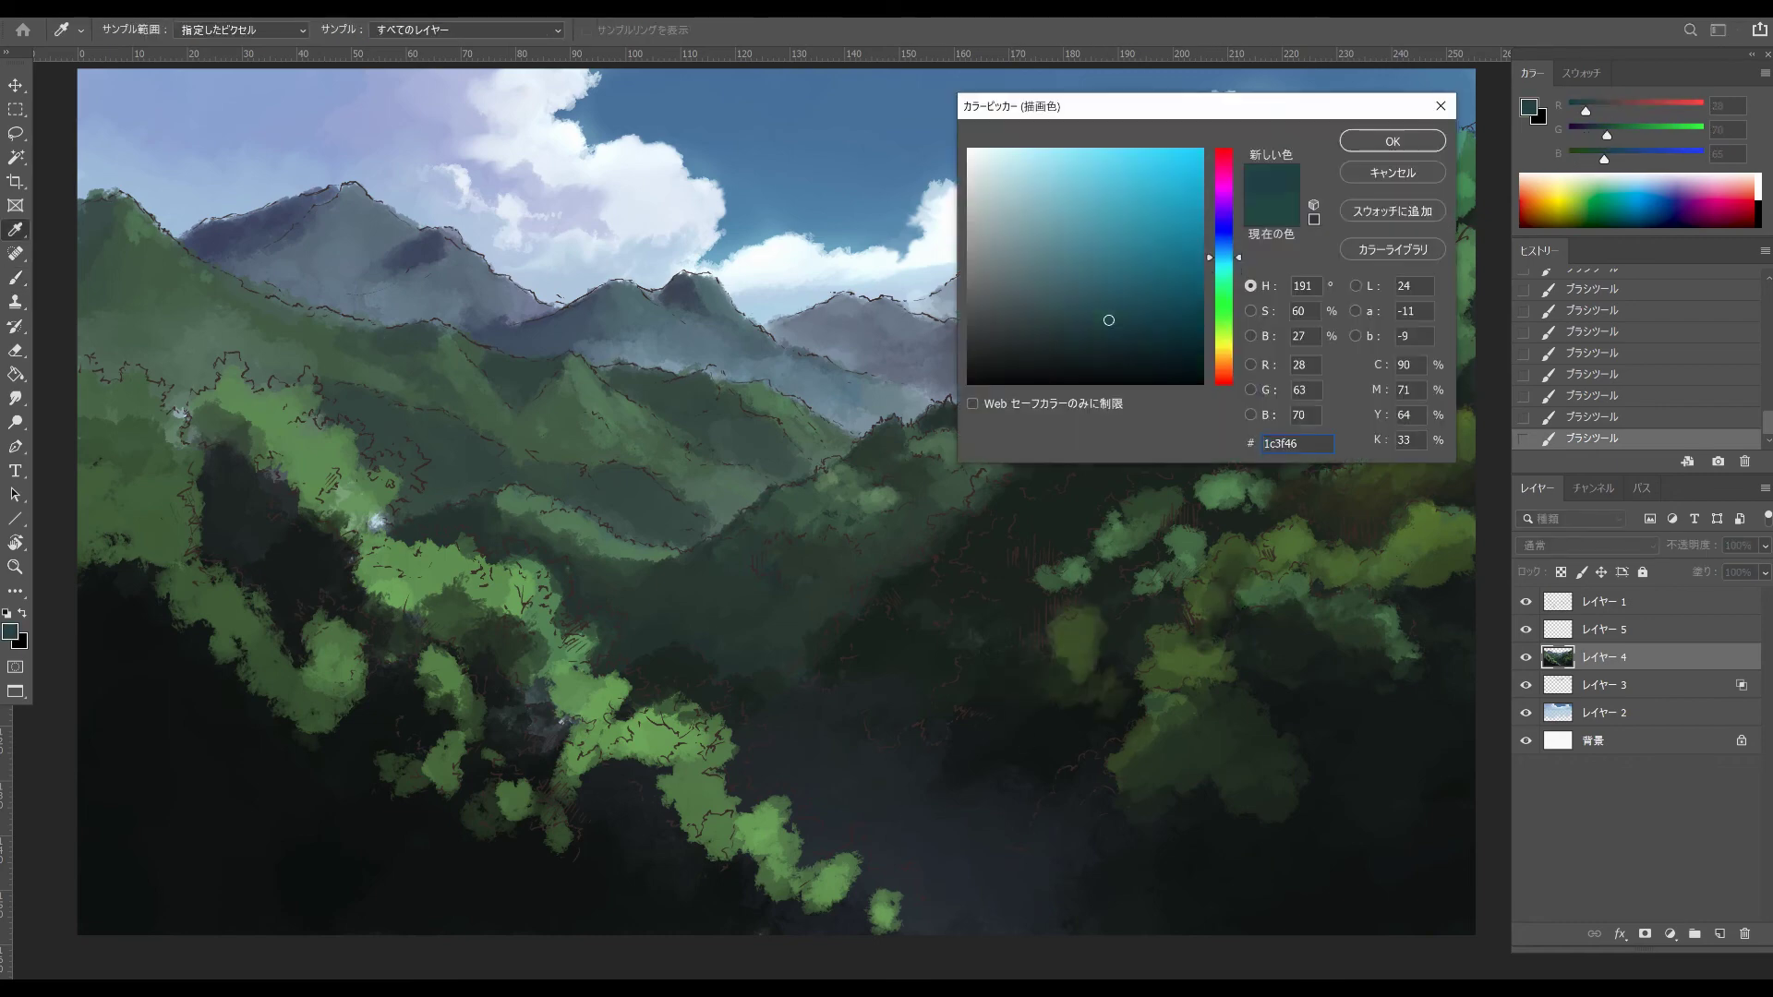
pyautogui.click(1220, 256)
pyautogui.moveTo(1107, 318); pyautogui.dragTo(1087, 283)
pyautogui.click(1221, 270)
pyautogui.click(1393, 142)
pyautogui.moveTo(977, 685); pyautogui.dragTo(1019, 658)
pyautogui.keyDown('alt'); pyautogui.click(1027, 691); pyautogui.keyUp('alt')
# - Spread teal foliage up the shaded valley side of the right slope and blend it with sampled dark tones
pyautogui.moveTo(1011, 674)
pyautogui.mouseDown()
pyautogui.moveTo(1064, 691)
pyautogui.moveTo(983, 706)
pyautogui.moveTo(997, 731)
pyautogui.moveTo(940, 718)
pyautogui.mouseUp()
pyautogui.keyDown('alt'); pyautogui.click(995, 667); pyautogui.keyUp('alt')
pyautogui.moveTo(933, 573)
pyautogui.mouseDown()
pyautogui.moveTo(883, 598)
pyautogui.moveTo(894, 612)
pyautogui.mouseUp()
pyautogui.keyDown('alt'); pyautogui.click(934, 617); pyautogui.keyUp('alt')
pyautogui.moveTo(924, 599)
pyautogui.mouseDown()
pyautogui.moveTo(875, 609)
pyautogui.moveTo(901, 606)
pyautogui.moveTo(916, 635)
pyautogui.mouseUp()
pyautogui.keyDown('alt'); pyautogui.click(860, 591); pyautogui.keyUp('alt')
pyautogui.keyDown('alt'); pyautogui.click(910, 575); pyautogui.keyUp('alt')
pyautogui.moveTo(931, 624)
pyautogui.mouseDown()
pyautogui.moveTo(875, 646)
pyautogui.moveTo(923, 650)
pyautogui.moveTo(881, 632)
pyautogui.mouseUp()
pyautogui.keyDown('alt'); pyautogui.click(822, 642); pyautogui.keyUp('alt')
# - Blend sampled dark teal shadows down from the shaded clumps into the valley floor
pyautogui.moveTo(974, 626); pyautogui.dragTo(962, 661)
pyautogui.moveTo(994, 663)
pyautogui.mouseDown()
pyautogui.moveTo(910, 743)
pyautogui.moveTo(988, 740)
pyautogui.mouseUp()
pyautogui.keyDown('alt'); pyautogui.click(1010, 681); pyautogui.keyUp('alt')
pyautogui.moveTo(1003, 763); pyautogui.dragTo(944, 796)
pyautogui.keyDown('alt'); pyautogui.click(955, 833); pyautogui.keyUp('alt')
pyautogui.moveTo(1013, 740)
pyautogui.mouseDown()
pyautogui.moveTo(956, 800)
pyautogui.moveTo(970, 740)
pyautogui.mouseUp()
pyautogui.keyDown('alt'); pyautogui.click(935, 729); pyautogui.keyUp('alt')
pyautogui.keyDown('alt'); pyautogui.click(892, 802); pyautogui.keyUp('alt')
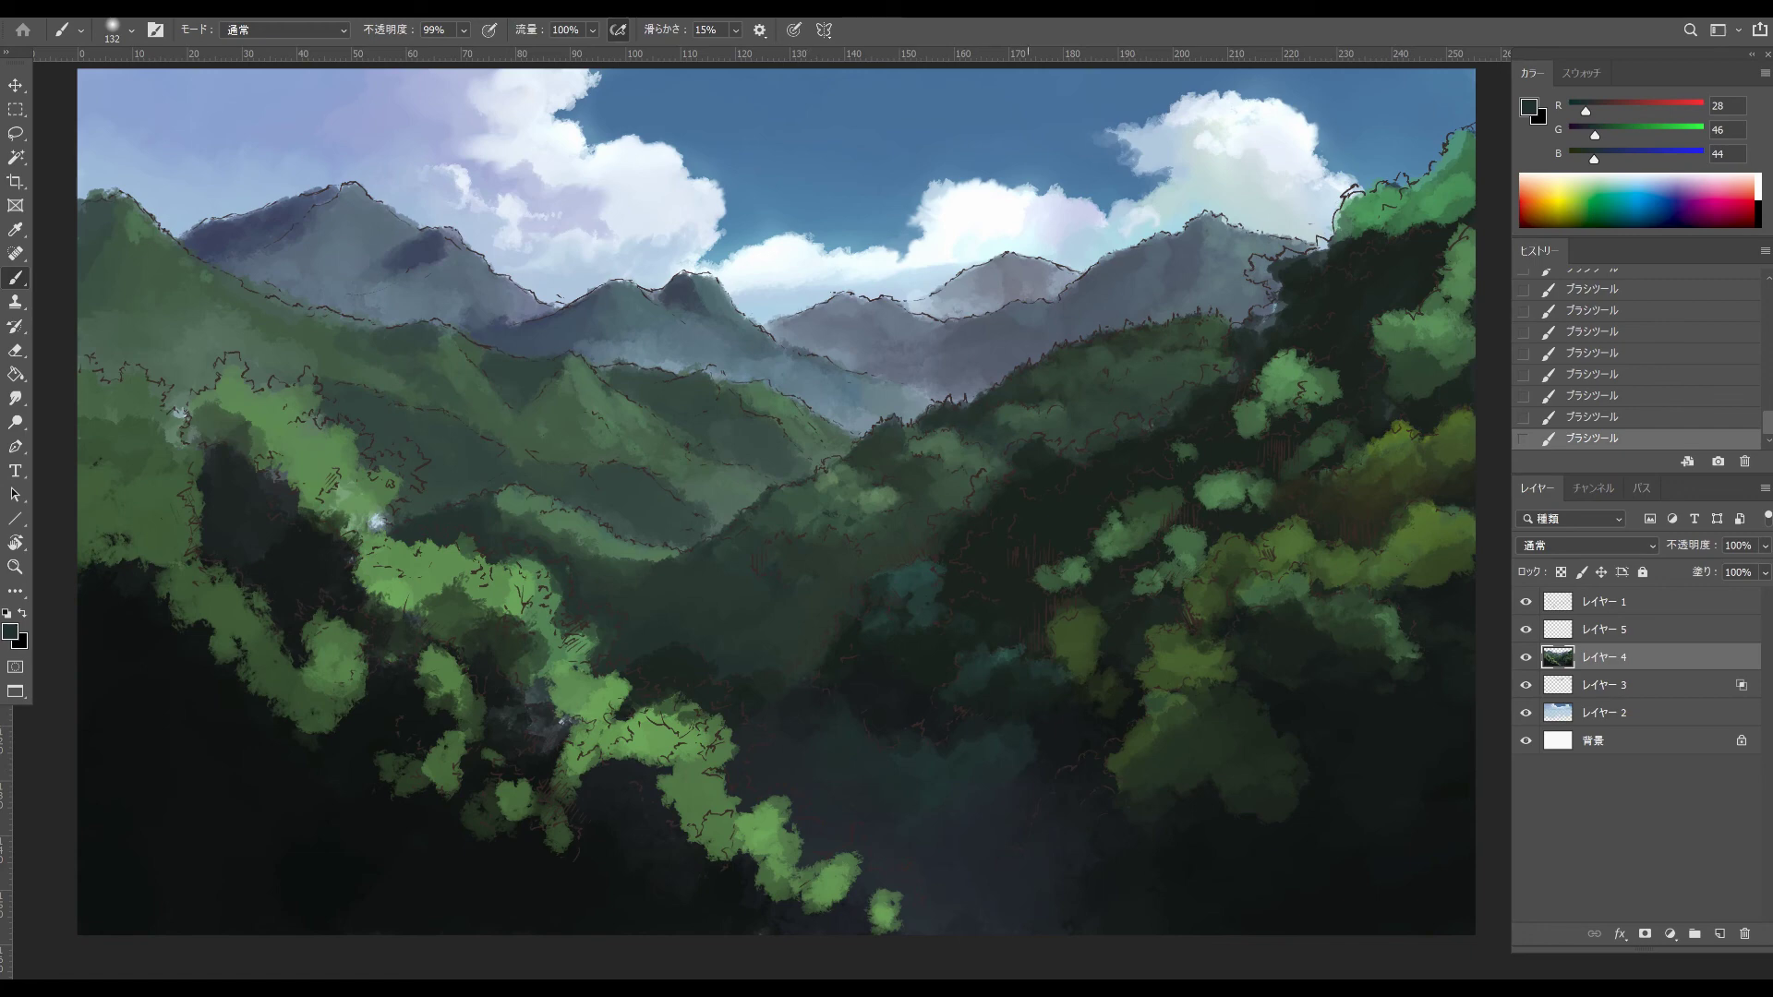
# - Sample shadow tones and fill the dark gaps around the olive clumps on the lower right slope
pyautogui.click(1061, 718)
pyautogui.keyDown('alt'); pyautogui.click(1131, 752); pyautogui.keyUp('alt')
pyautogui.keyDown('alt'); pyautogui.click(921, 802); pyautogui.keyUp('alt')
pyautogui.moveTo(1071, 783)
pyautogui.mouseDown()
pyautogui.moveTo(1086, 805)
pyautogui.moveTo(1104, 781)
pyautogui.moveTo(1043, 685)
pyautogui.moveTo(1101, 665)
pyautogui.moveTo(1102, 623)
pyautogui.moveTo(1193, 611)
pyautogui.mouseUp()
pyautogui.keyDown('alt'); pyautogui.click(1122, 716); pyautogui.keyUp('alt')
pyautogui.keyDown('alt'); pyautogui.click(1026, 654); pyautogui.keyUp('alt')
pyautogui.keyDown('alt'); pyautogui.click(1093, 703); pyautogui.keyUp('alt')
# - Paint muted green foliage between the bright clumps up the middle of the right slope
pyautogui.click(1146, 635)
pyautogui.moveTo(1185, 600); pyautogui.dragTo(1145, 576)
pyautogui.keyDown('alt'); pyautogui.click(1165, 602); pyautogui.keyUp('alt')
pyautogui.keyDown('alt'); pyautogui.click(1183, 554); pyautogui.keyUp('alt')
pyautogui.moveTo(1152, 554)
pyautogui.mouseDown()
pyautogui.moveTo(1208, 534)
pyautogui.moveTo(1089, 546)
pyautogui.moveTo(1175, 495)
pyautogui.moveTo(1215, 440)
pyautogui.mouseUp()
pyautogui.keyDown('alt'); pyautogui.click(1122, 484); pyautogui.keyUp('alt')
pyautogui.keyDown('alt'); pyautogui.click(1150, 506); pyautogui.keyUp('alt')
pyautogui.keyDown('alt'); pyautogui.click(1062, 599); pyautogui.keyUp('alt')
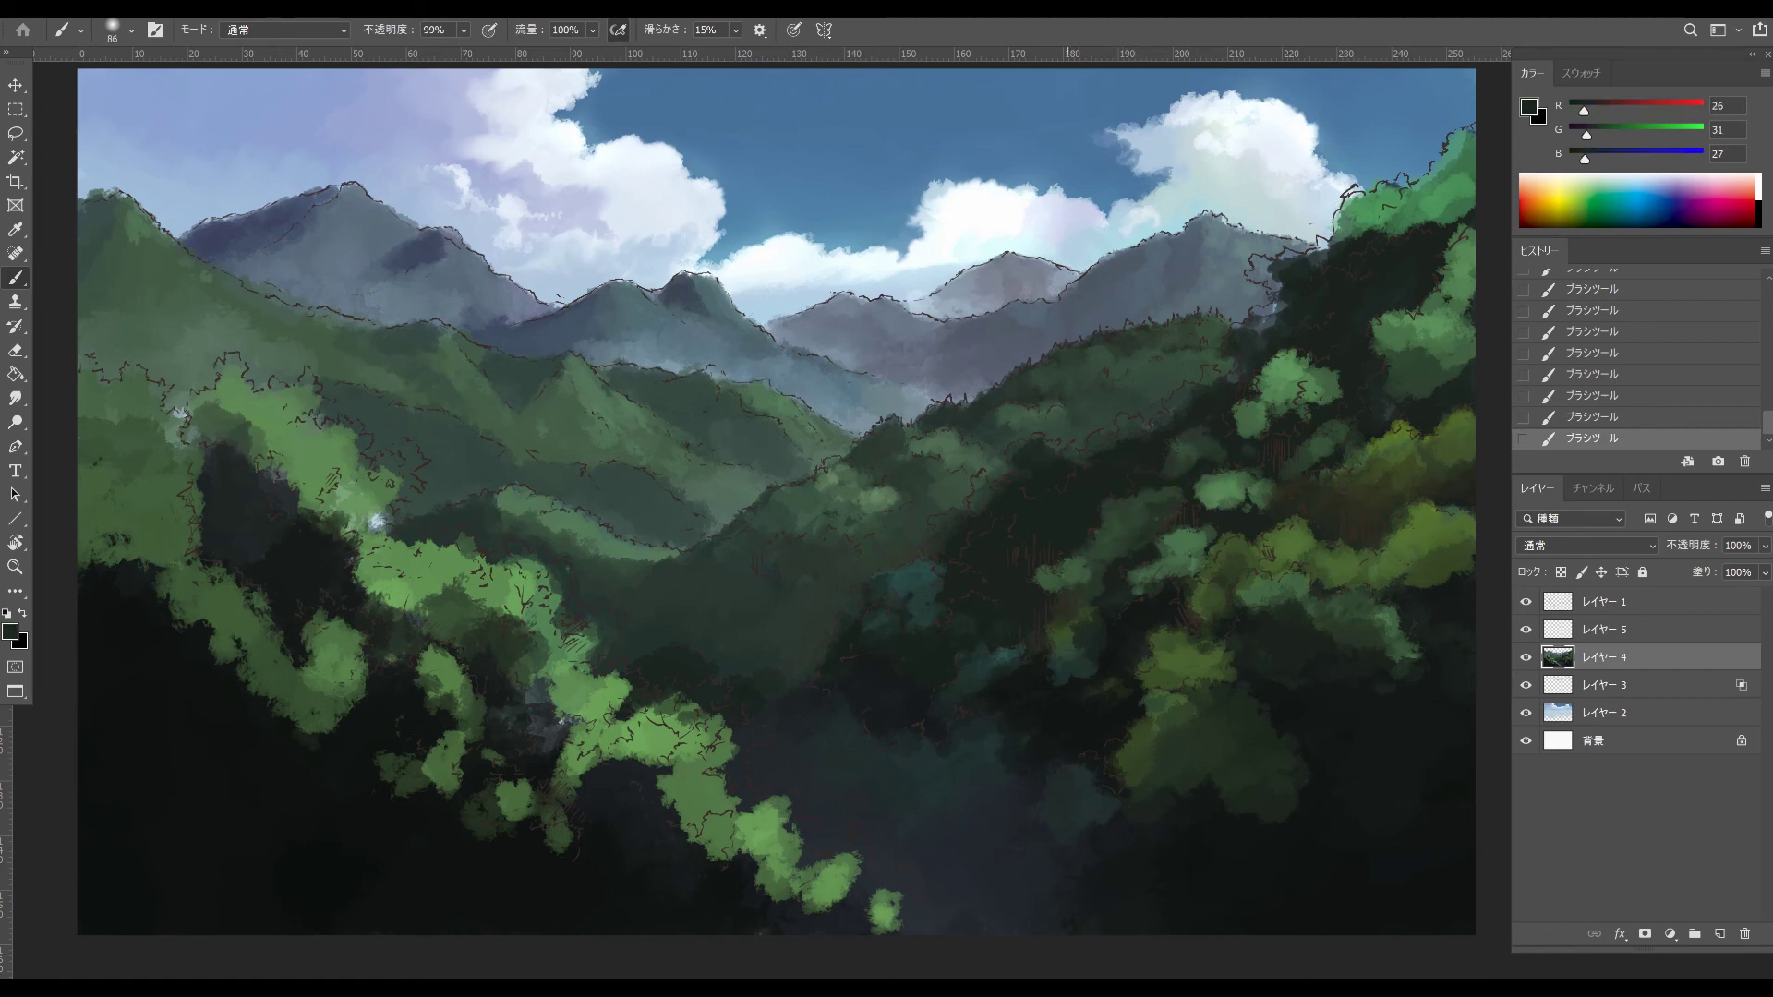
# - Add dark teal foliage to the shaded area between the green clumps and the valley side
pyautogui.keyDown('alt'); pyautogui.click(1055, 613); pyautogui.keyUp('alt')
pyautogui.moveTo(1065, 583)
pyautogui.mouseDown()
pyautogui.moveTo(996, 547)
pyautogui.moveTo(1001, 592)
pyautogui.mouseUp()
pyautogui.moveTo(1033, 528)
pyautogui.mouseDown()
pyautogui.moveTo(1077, 485)
pyautogui.moveTo(1056, 540)
pyautogui.mouseUp()
pyautogui.keyDown('alt'); pyautogui.click(1045, 547); pyautogui.keyUp('alt')
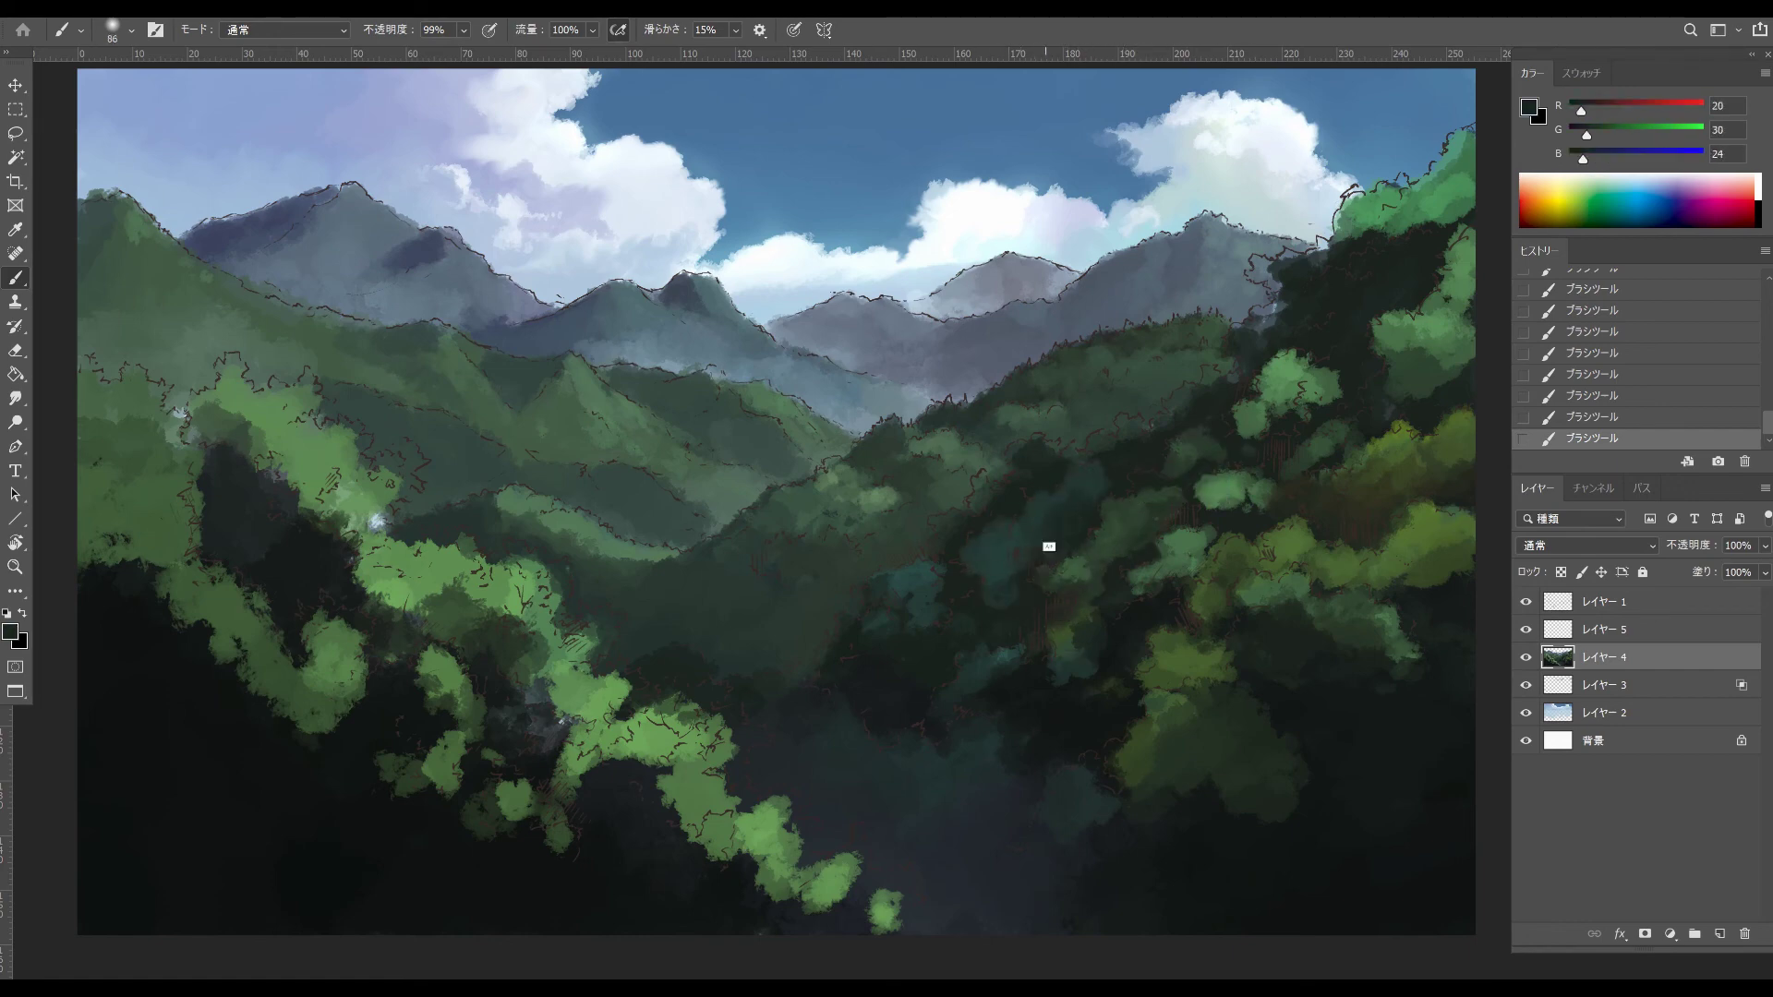
pyautogui.keyDown('alt'); pyautogui.click(1052, 548); pyautogui.keyUp('alt')
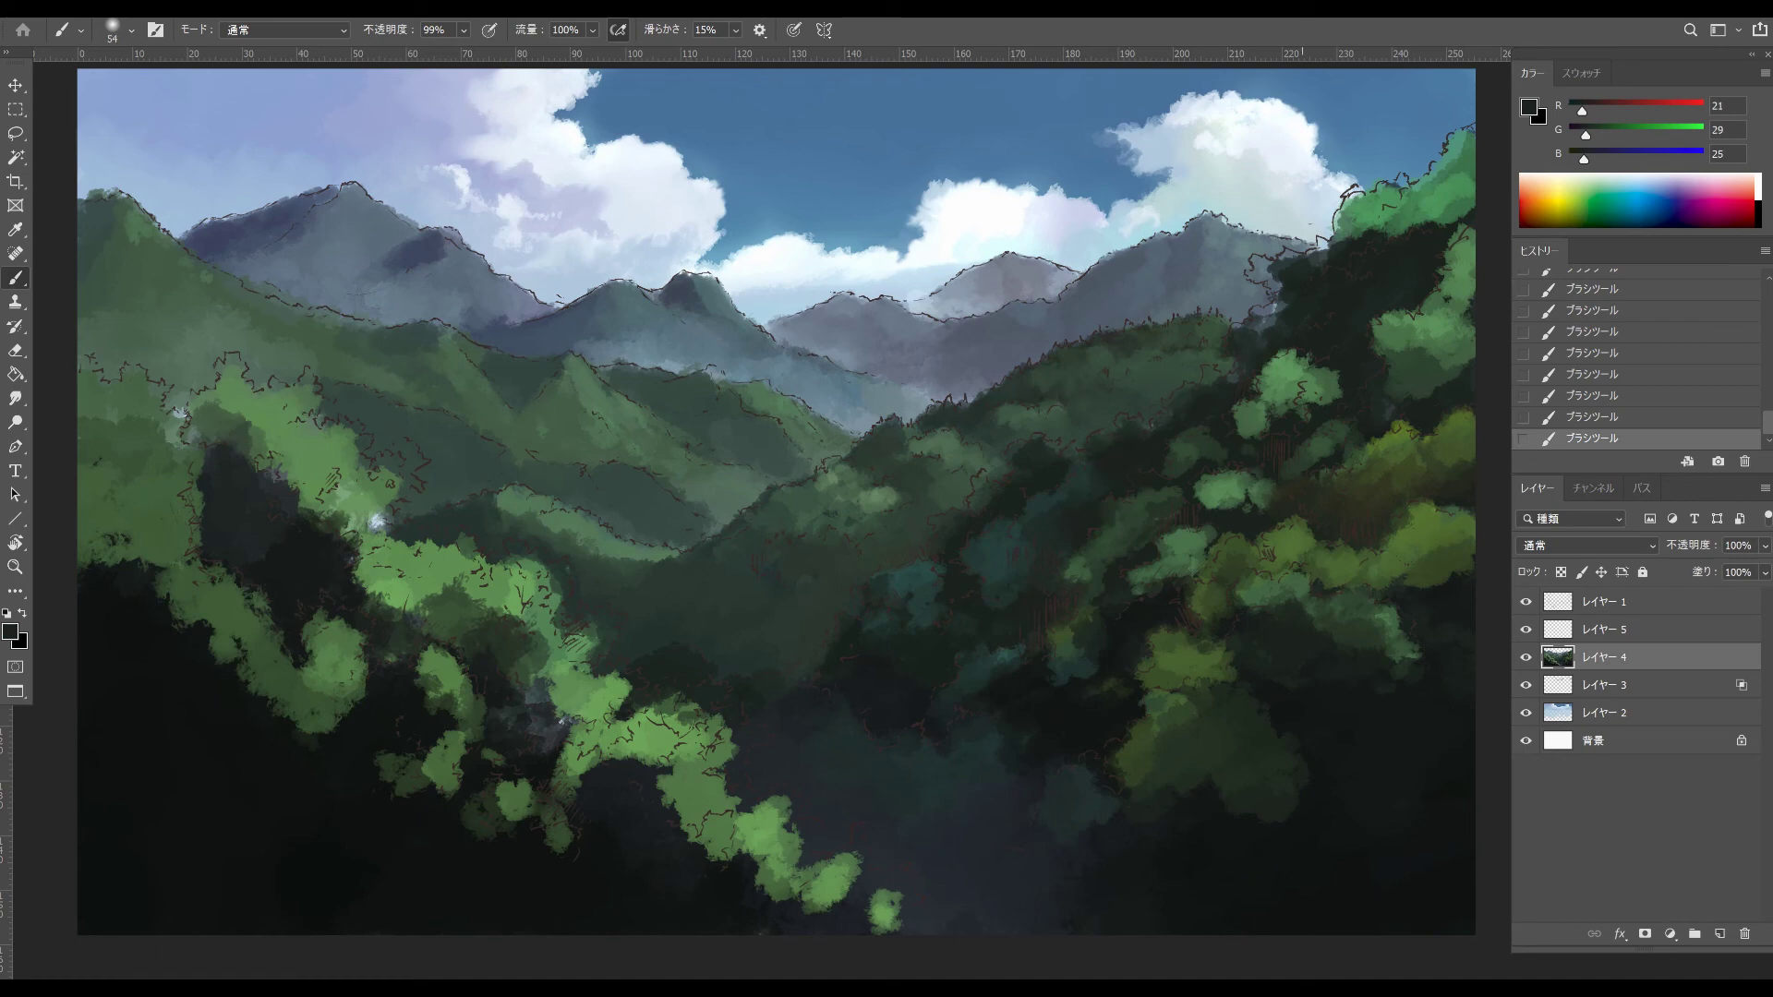
# - Paint sampled green foliage into the dark area below the crest of the far-right ridge
pyautogui.keyDown('alt'); pyautogui.click(1370, 218); pyautogui.keyUp('alt')
pyautogui.keyDown('alt'); pyautogui.click(1357, 257); pyautogui.keyUp('alt')
pyautogui.keyDown('alt'); pyautogui.click(1360, 232); pyautogui.keyUp('alt')
pyautogui.moveTo(1383, 225)
pyautogui.mouseDown()
pyautogui.moveTo(1289, 273)
pyautogui.moveTo(1374, 288)
pyautogui.mouseUp()
pyautogui.moveTo(1361, 284)
pyautogui.mouseDown()
pyautogui.moveTo(1379, 254)
pyautogui.moveTo(1415, 251)
pyautogui.mouseUp()
pyautogui.keyDown('alt'); pyautogui.click(1411, 238); pyautogui.keyUp('alt')
# - Rework the far-right ridge crest with sampled olive greens and darker foliage tones
pyautogui.moveTo(1416, 224); pyautogui.dragTo(1346, 253)
pyautogui.moveTo(1467, 203)
pyautogui.mouseDown()
pyautogui.moveTo(1392, 225)
pyautogui.moveTo(1357, 209)
pyautogui.moveTo(1357, 238)
pyautogui.mouseUp()
pyautogui.keyDown('alt'); pyautogui.click(1435, 184); pyautogui.keyUp('alt')
pyautogui.keyDown('alt'); pyautogui.click(1429, 569); pyautogui.keyUp('alt')
pyautogui.keyDown('alt'); pyautogui.click(1379, 205); pyautogui.keyUp('alt')
pyautogui.keyDown('alt'); pyautogui.click(1385, 242); pyautogui.keyUp('alt')
pyautogui.moveTo(1446, 210); pyautogui.dragTo(1353, 243)
# - Add muted green clumps around the bright clump on the upper right slope and sample neighbouring shades
pyautogui.keyDown('alt'); pyautogui.click(1315, 369); pyautogui.keyUp('alt')
pyautogui.keyDown('alt'); pyautogui.click(1341, 446); pyautogui.keyUp('alt')
pyautogui.moveTo(1342, 361)
pyautogui.mouseDown()
pyautogui.moveTo(1361, 396)
pyautogui.moveTo(1352, 462)
pyautogui.mouseUp()
pyautogui.moveTo(1330, 438); pyautogui.dragTo(1256, 425)
pyautogui.moveTo(1303, 392)
pyautogui.mouseDown()
pyautogui.moveTo(1254, 419)
pyautogui.moveTo(1315, 437)
pyautogui.moveTo(1294, 462)
pyautogui.mouseUp()
pyautogui.keyDown('alt'); pyautogui.click(1292, 369); pyautogui.keyUp('alt')
pyautogui.keyDown('alt'); pyautogui.click(1365, 469); pyautogui.keyUp('alt')
# - Fill the dark space beside the olive clumps on the upper right slope with sampled foliage tones
pyautogui.moveTo(1333, 410)
pyautogui.mouseDown()
pyautogui.moveTo(1338, 456)
pyautogui.moveTo(1328, 432)
pyautogui.mouseUp()
pyautogui.keyDown('alt'); pyautogui.click(1365, 392); pyautogui.keyUp('alt')
pyautogui.keyDown('alt'); pyautogui.click(1348, 430); pyautogui.keyUp('alt')
pyautogui.keyDown('alt'); pyautogui.click(1366, 460); pyautogui.keyUp('alt')
pyautogui.moveTo(1371, 377)
pyautogui.mouseDown()
pyautogui.moveTo(1368, 461)
pyautogui.moveTo(1311, 500)
pyautogui.moveTo(1297, 458)
pyautogui.moveTo(1314, 456)
pyautogui.mouseUp()
pyautogui.keyDown('alt'); pyautogui.click(1401, 500); pyautogui.keyUp('alt')
pyautogui.keyDown('alt'); pyautogui.click(1328, 472); pyautogui.keyUp('alt')
# - Enlarge the brush and lay sampled dark shadow beneath the lower right canopy and its neighbouring clumps
pyautogui.moveTo(1355, 778); pyautogui.dragTo(1397, 779)
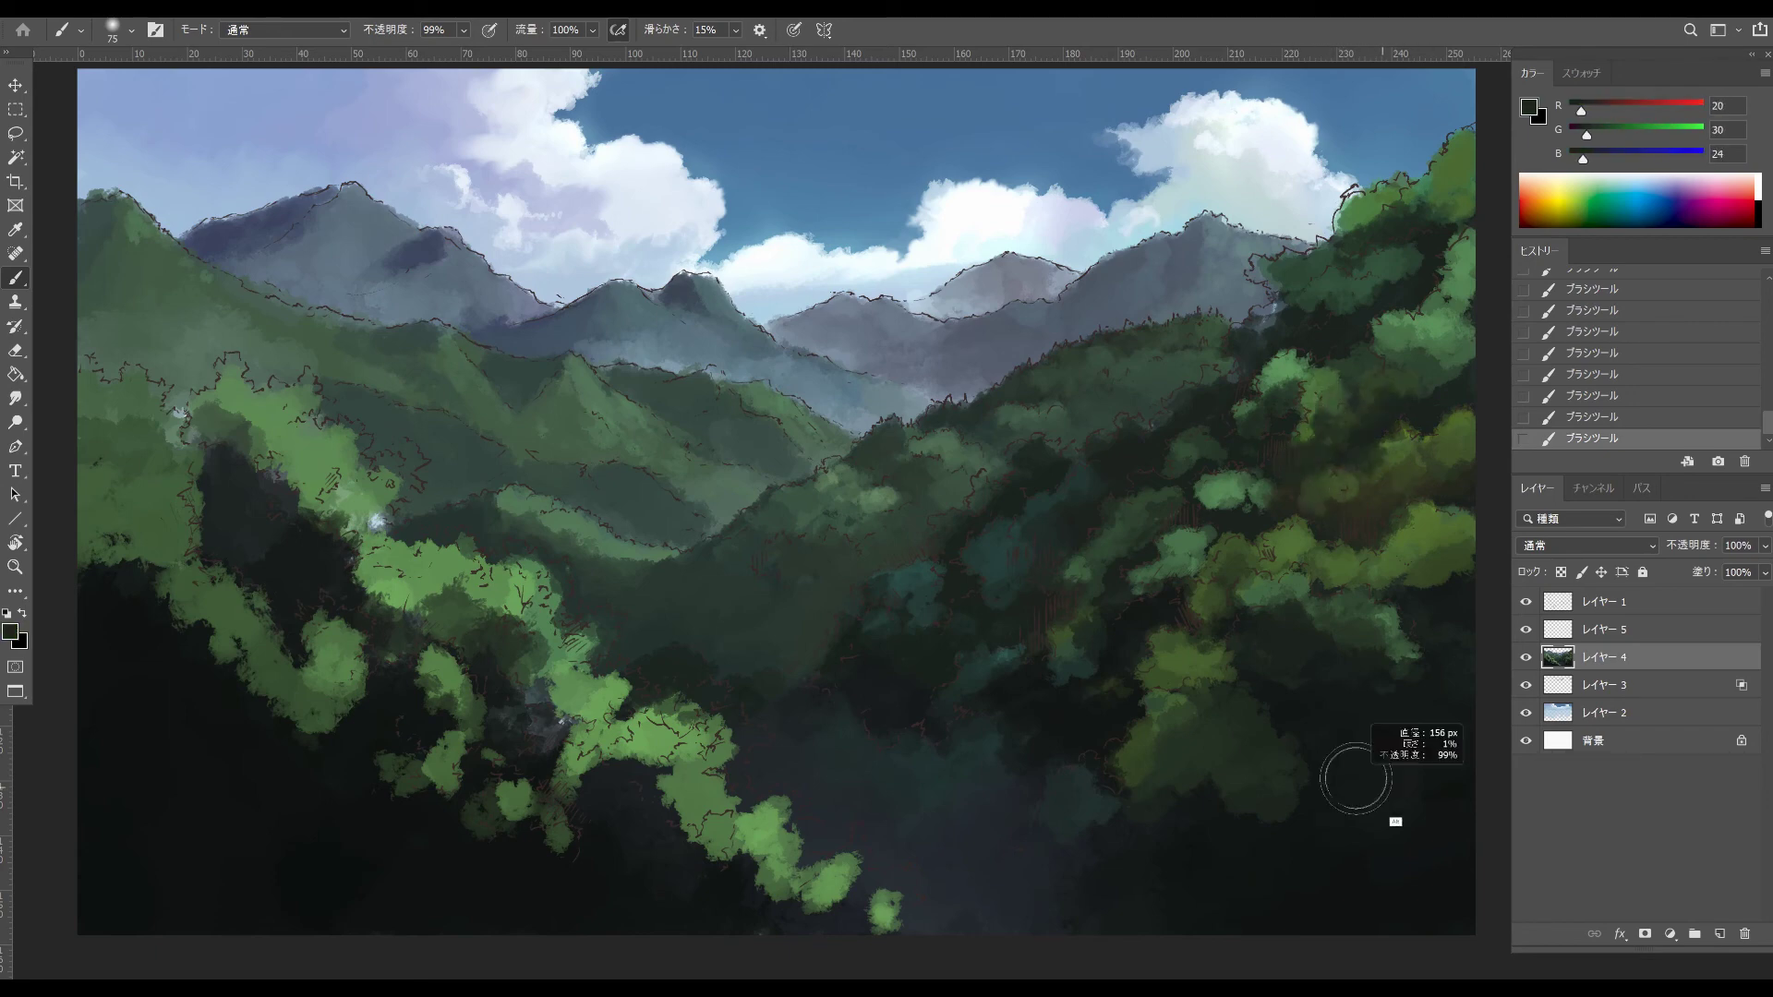
pyautogui.keyDown('alt'); pyautogui.click(1277, 772); pyautogui.keyUp('alt')
pyautogui.moveTo(1267, 821); pyautogui.dragTo(1211, 829)
pyautogui.moveTo(1320, 776); pyautogui.dragTo(1284, 831)
pyautogui.moveTo(1375, 628); pyautogui.dragTo(1339, 637)
pyautogui.moveTo(1342, 570); pyautogui.dragTo(1278, 563)
pyautogui.moveTo(1278, 563); pyautogui.dragTo(1254, 560)
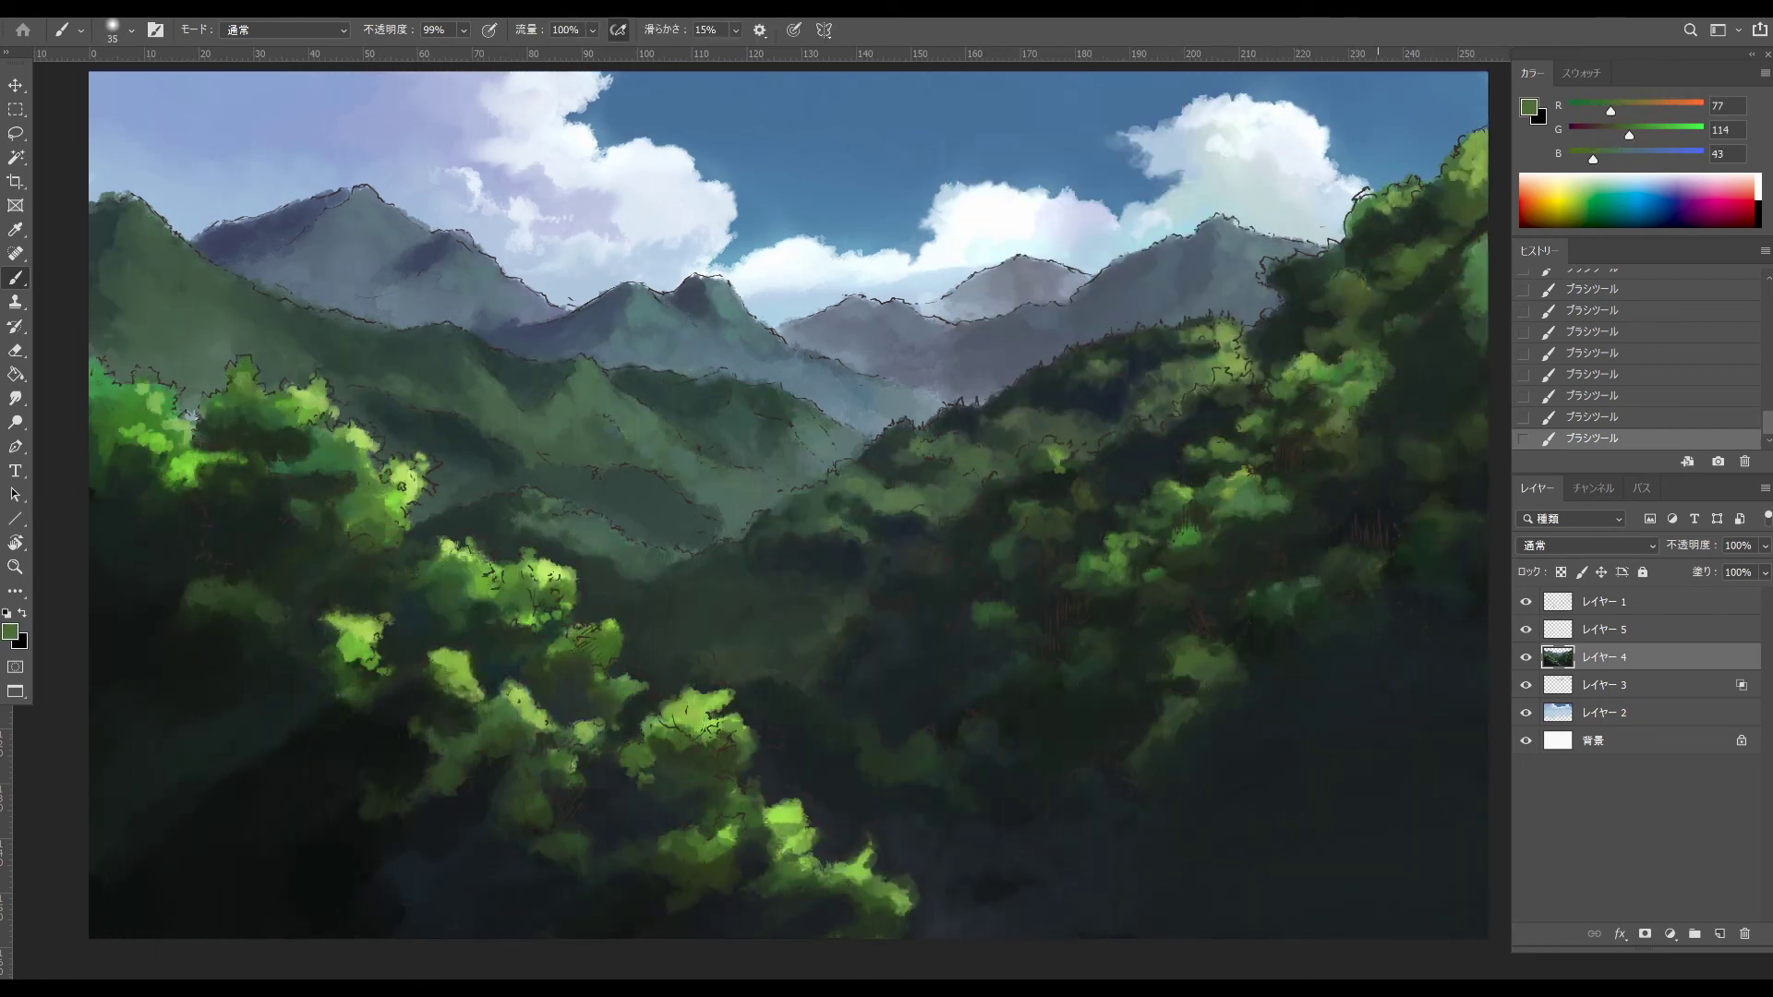
# - Reshape the small green clump on the valley side of the right slope with sampled greens
pyautogui.keyDown('alt'); pyautogui.click(1017, 637); pyautogui.keyUp('alt')
pyautogui.moveTo(979, 611); pyautogui.dragTo(1025, 628)
pyautogui.keyDown('alt'); pyautogui.click(999, 613); pyautogui.keyUp('alt')
pyautogui.moveTo(1081, 630); pyautogui.dragTo(1099, 628)
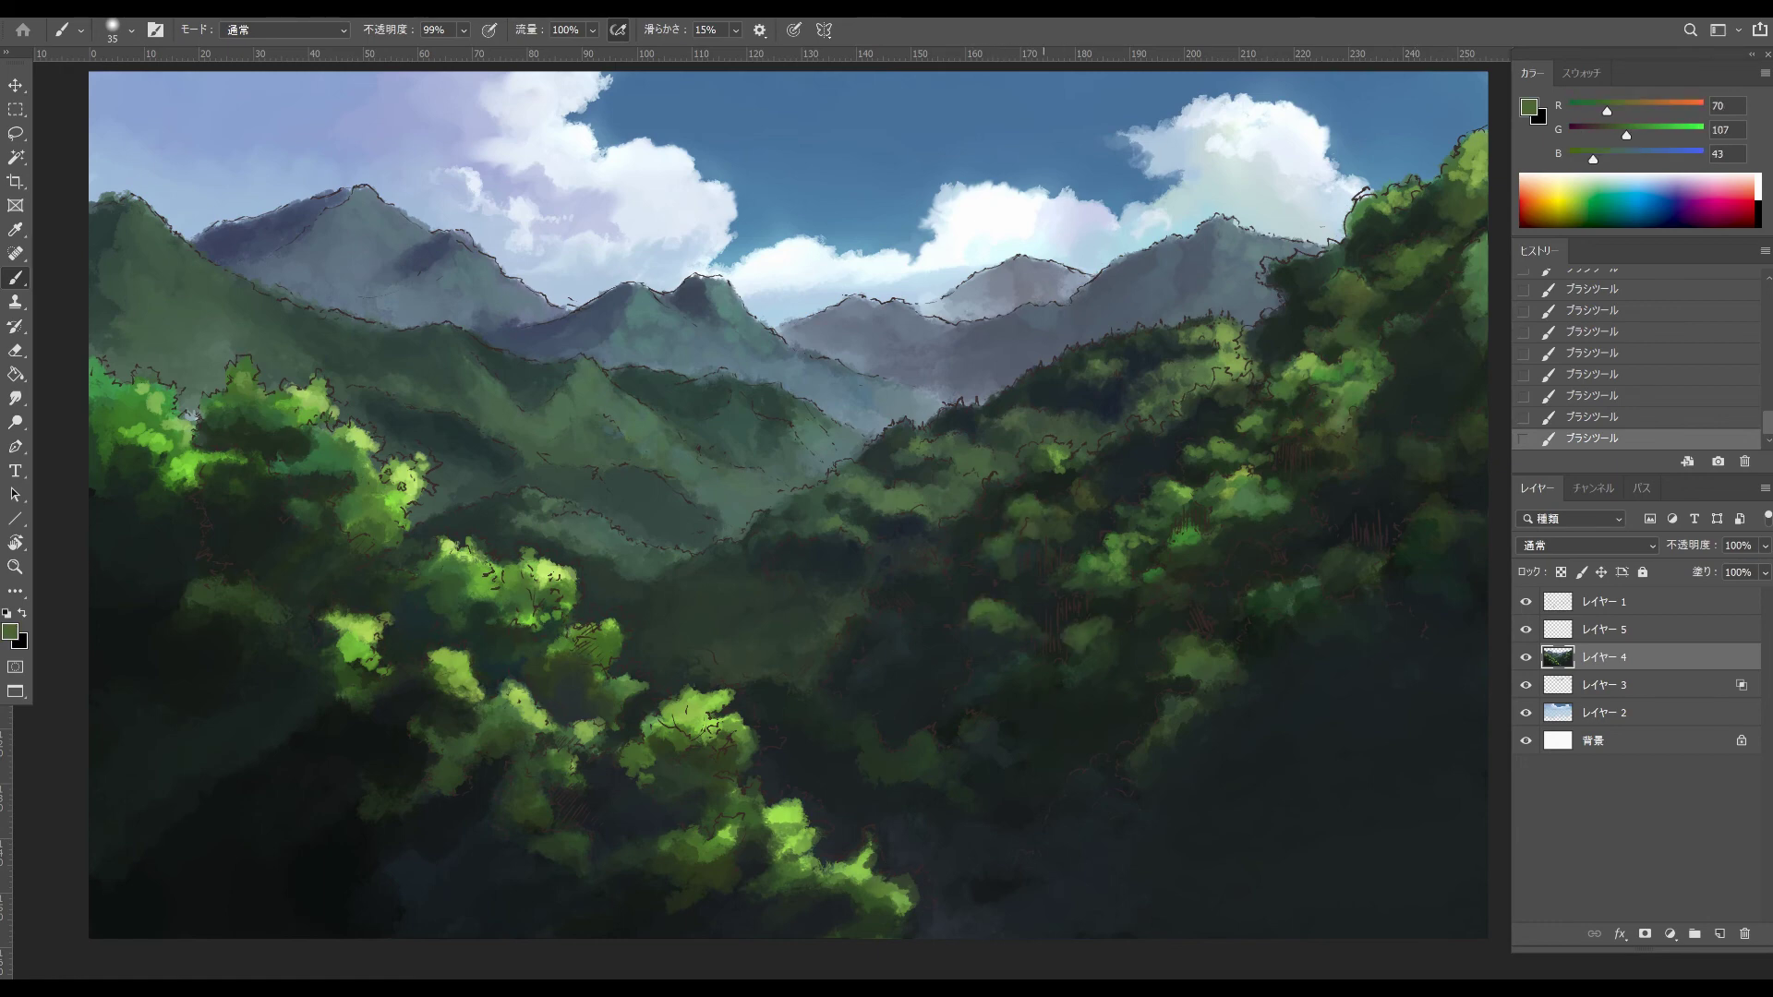
# - Touch up the muted foliage along the middle ridge with sampled green, undoing one stray dab
pyautogui.moveTo(941, 464); pyautogui.dragTo(961, 464)
pyautogui.click(918, 540)
pyautogui.hotkey('ctrl', 'z')
pyautogui.keyDown('alt'); pyautogui.click(909, 534); pyautogui.keyUp('alt')
pyautogui.moveTo(846, 532); pyautogui.dragTo(859, 534)
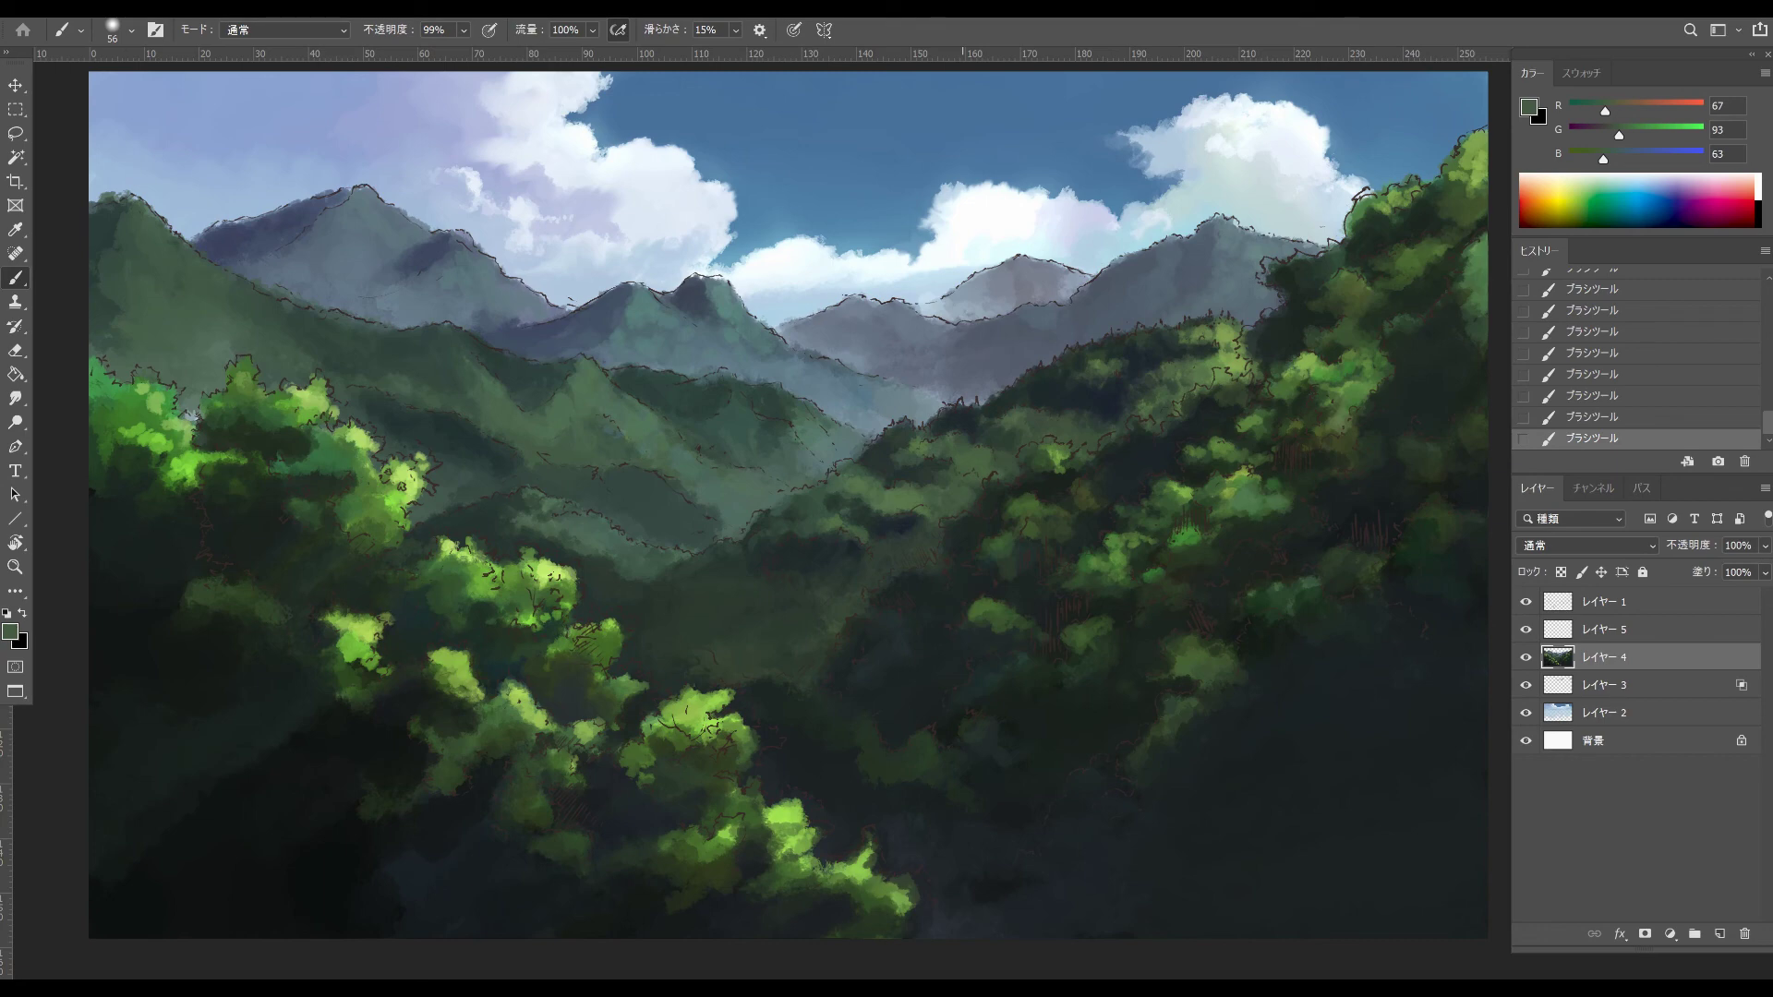
# - Sample the bright foreground canopy green and lighten it to a pale yellow-green, RGB 221, 251, 191
pyautogui.keyDown('alt'); pyautogui.click(799, 824); pyautogui.keyUp('alt')
pyautogui.click(10, 631)
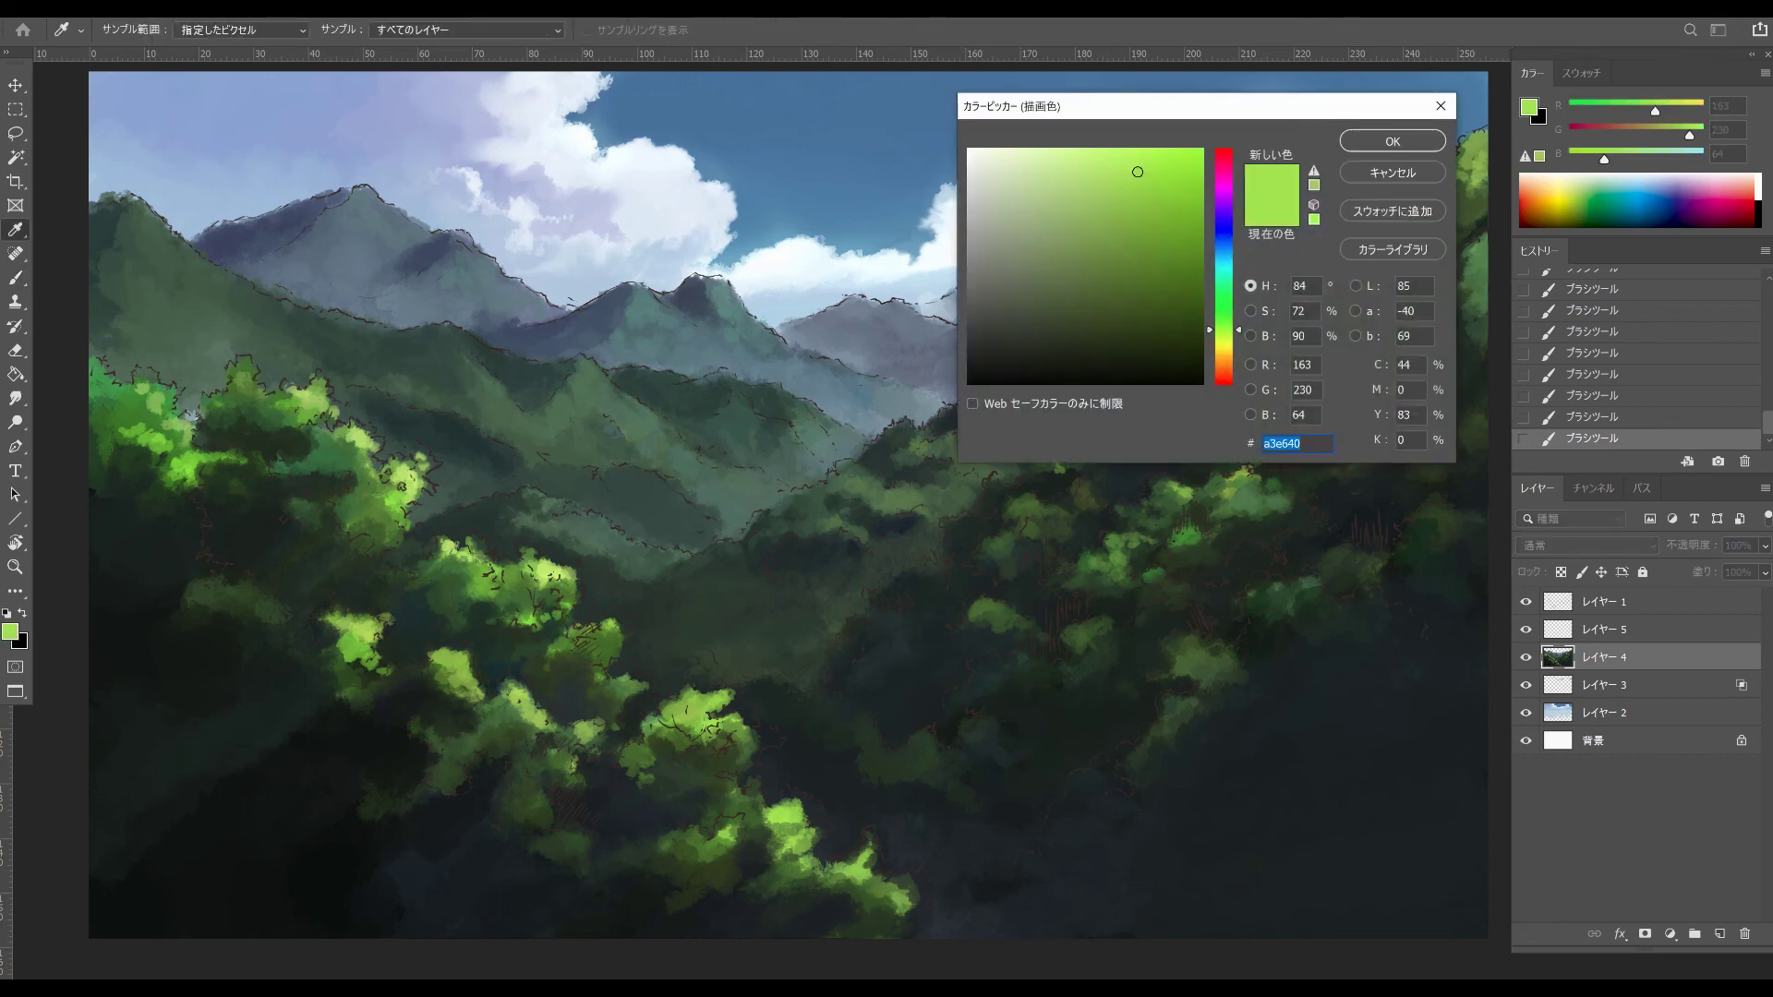
pyautogui.click(1021, 155)
pyautogui.click(1222, 313)
pyautogui.click(1222, 326)
pyautogui.click(1391, 142)
# - Dab pale highlights onto the sunlit tips of the foreground canopy, from the lowest clumps up to the far-left trees
pyautogui.moveTo(783, 802); pyautogui.dragTo(796, 820)
pyautogui.moveTo(687, 694)
pyautogui.mouseDown()
pyautogui.moveTo(712, 705)
pyautogui.moveTo(694, 729)
pyautogui.mouseUp()
pyautogui.moveTo(606, 621); pyautogui.dragTo(613, 633)
pyautogui.moveTo(526, 560); pyautogui.dragTo(565, 584)
pyautogui.moveTo(453, 548); pyautogui.dragTo(482, 558)
pyautogui.moveTo(397, 460); pyautogui.dragTo(419, 475)
pyautogui.moveTo(354, 438)
pyautogui.mouseDown()
pyautogui.moveTo(315, 397)
pyautogui.moveTo(293, 412)
pyautogui.mouseUp()
pyautogui.moveTo(159, 405); pyautogui.dragTo(144, 401)
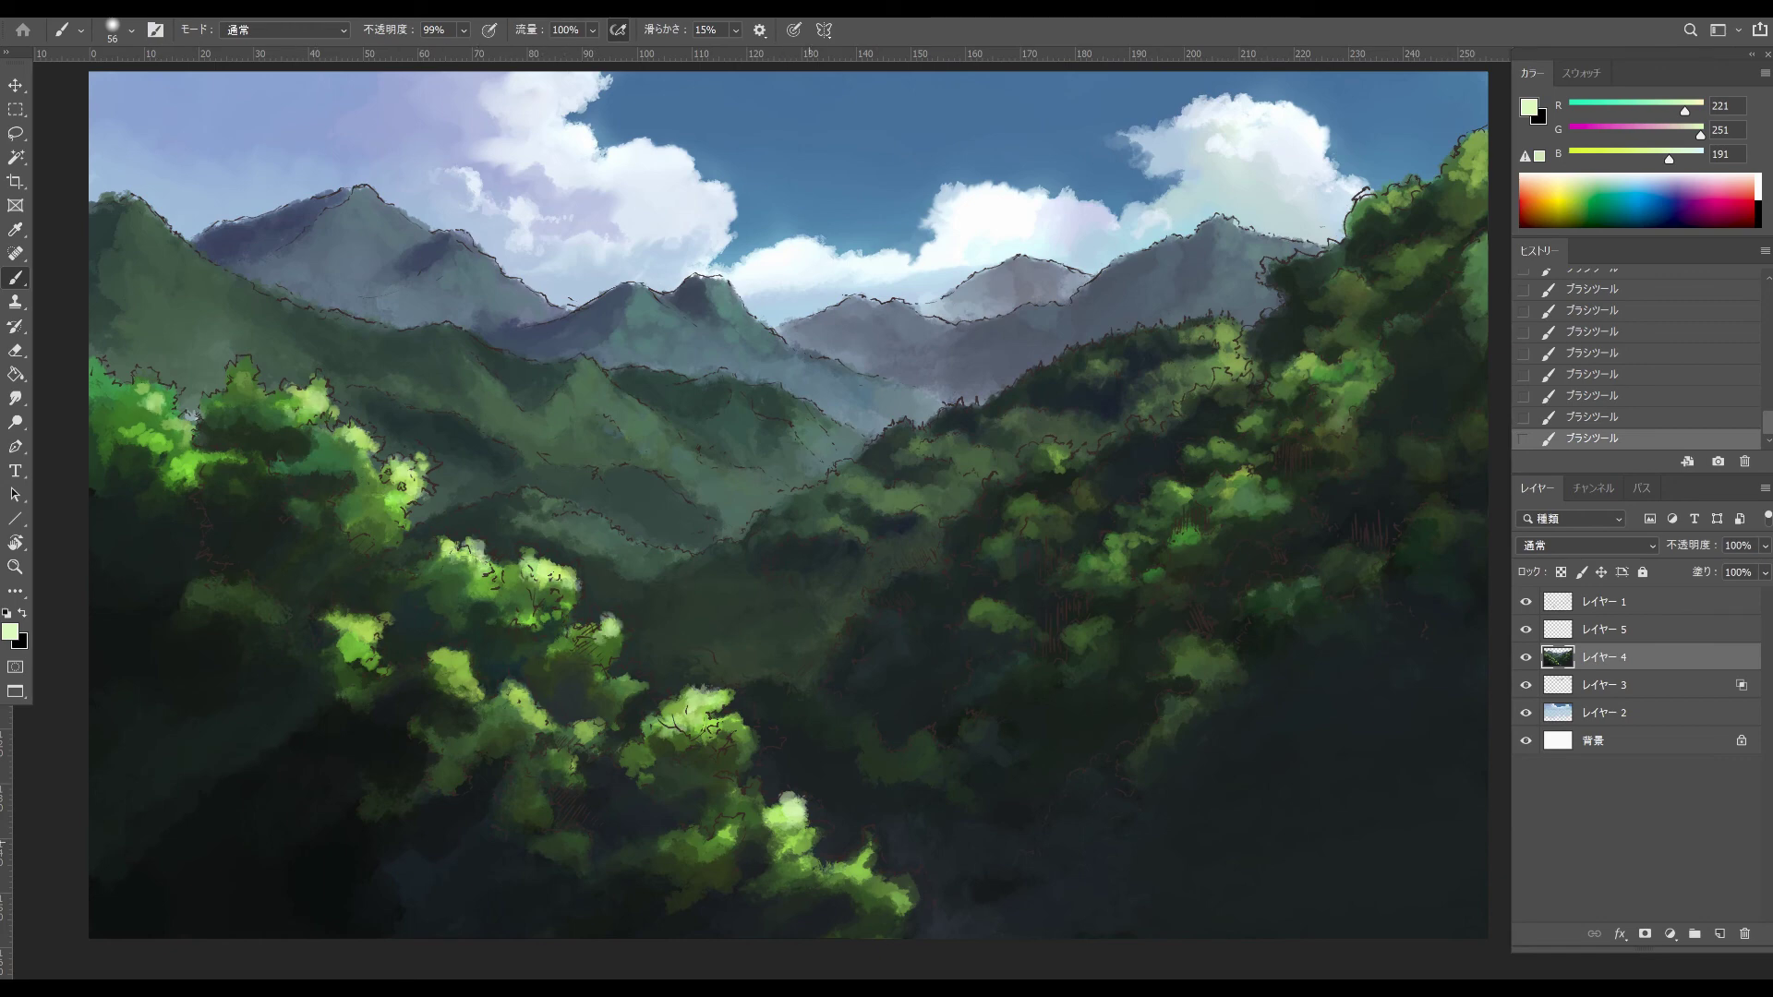
# - Shade the lower foreground canopy clumps with greens sampled from the surrounding foliage
pyautogui.moveTo(443, 656); pyautogui.dragTo(467, 668)
pyautogui.keyDown('alt'); pyautogui.click(545, 591); pyautogui.keyUp('alt')
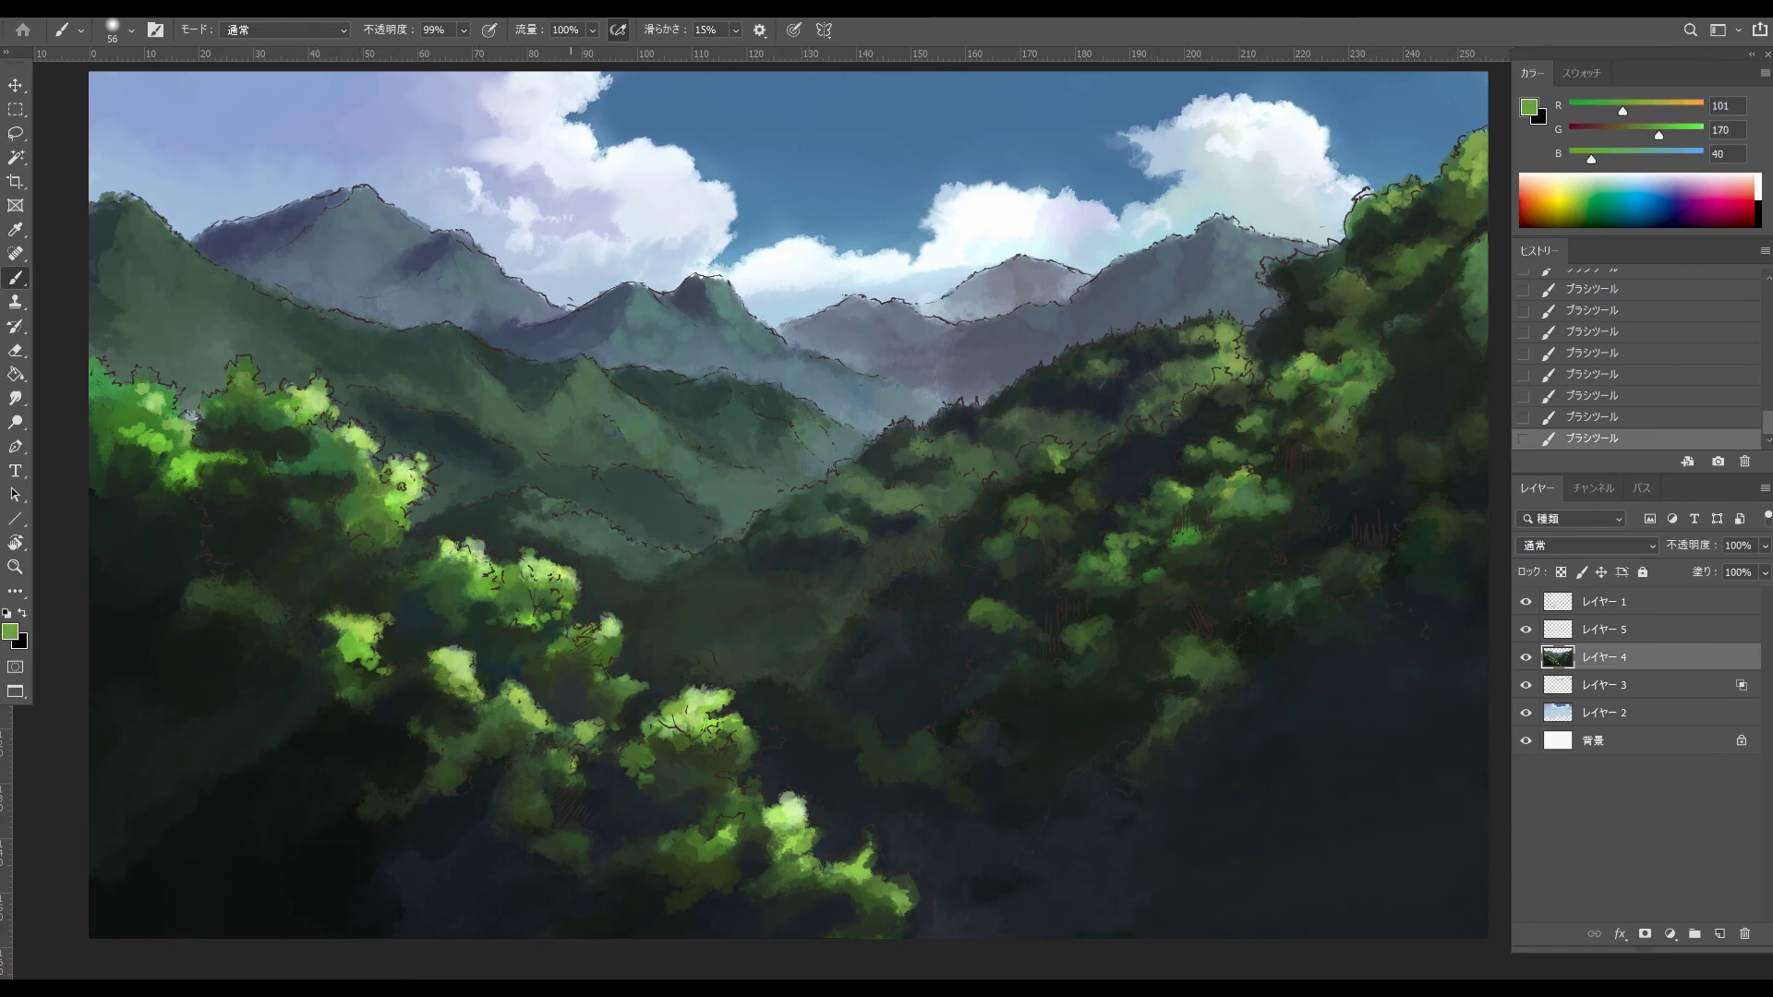
pyautogui.moveTo(552, 571); pyautogui.dragTo(519, 584)
pyautogui.moveTo(602, 632)
pyautogui.mouseDown()
pyautogui.moveTo(616, 646)
pyautogui.moveTo(602, 657)
pyautogui.mouseUp()
pyautogui.keyDown('alt'); pyautogui.click(690, 712); pyautogui.keyUp('alt')
pyautogui.moveTo(736, 746); pyautogui.dragTo(738, 777)
# - Rework the clumps at the outer edge of the upper foreground canopy with sampled mid and dark greens
pyautogui.keyDown('alt'); pyautogui.click(373, 540); pyautogui.keyUp('alt')
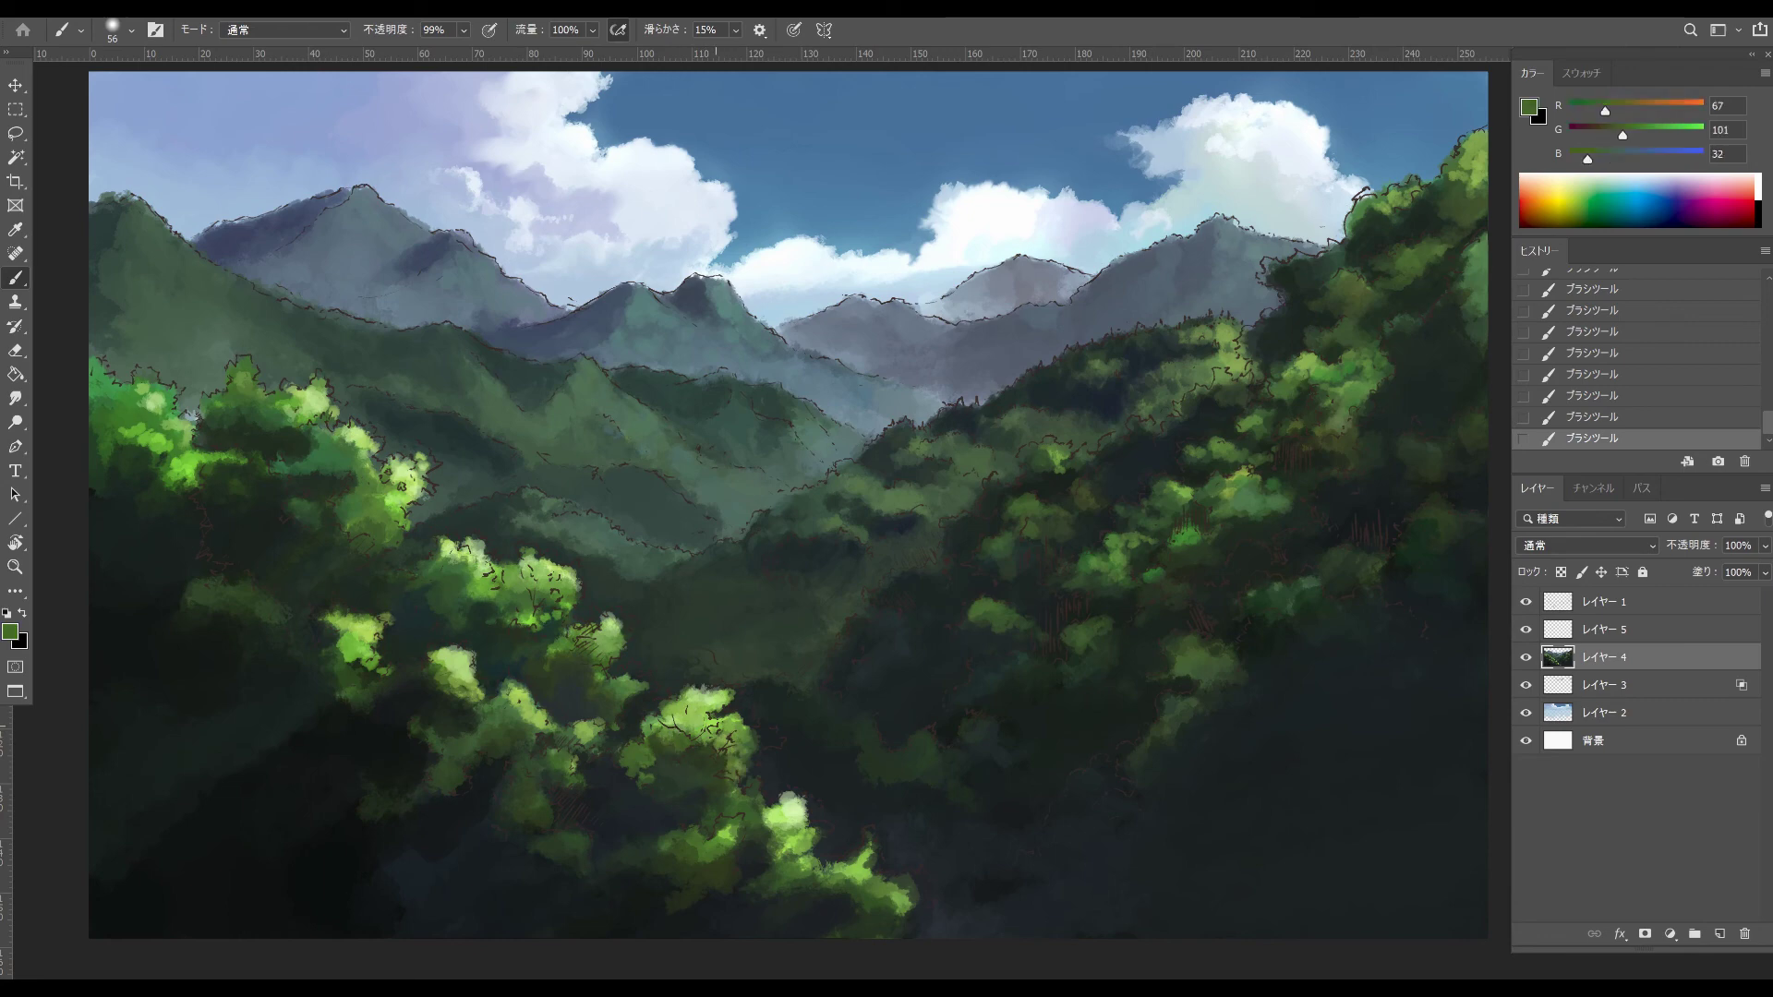
pyautogui.keyDown('alt'); pyautogui.click(395, 495); pyautogui.keyUp('alt')
pyautogui.moveTo(380, 500)
pyautogui.mouseDown()
pyautogui.moveTo(359, 521)
pyautogui.moveTo(381, 515)
pyautogui.moveTo(372, 546)
pyautogui.mouseUp()
pyautogui.keyDown('alt'); pyautogui.click(354, 528); pyautogui.keyUp('alt')
pyautogui.keyDown('alt'); pyautogui.click(399, 518); pyautogui.keyUp('alt')
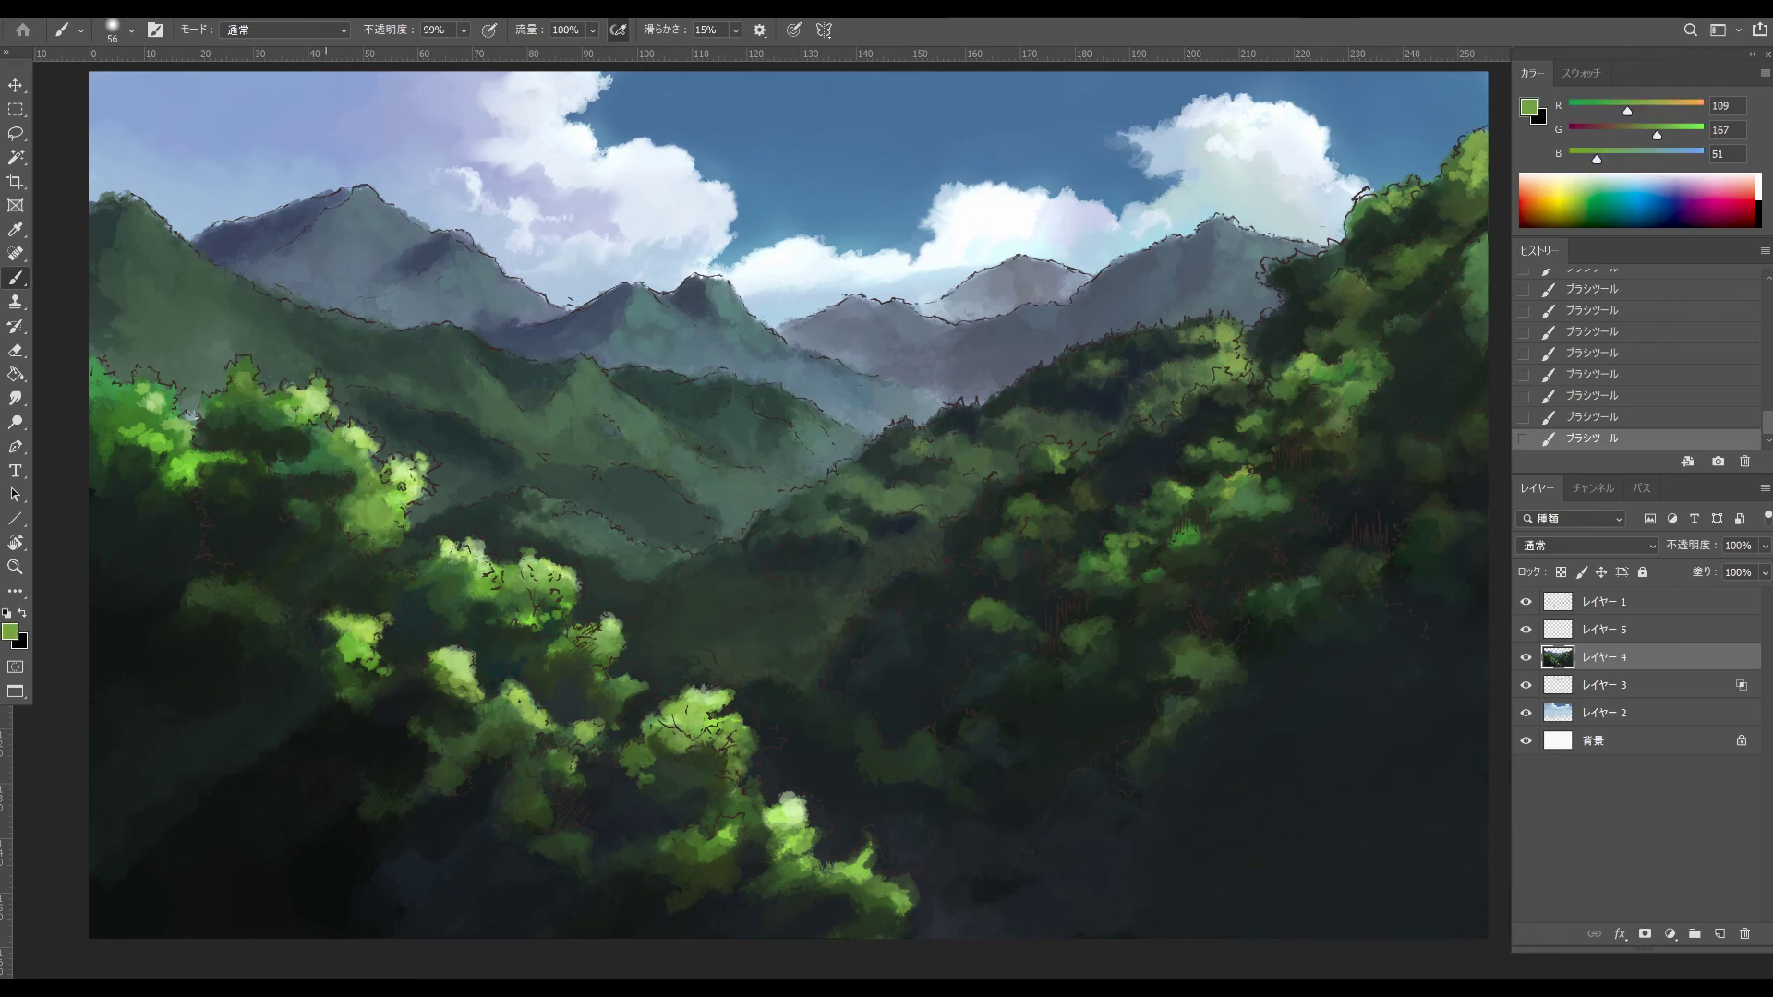
# - Deepen the shadows beneath the bright clump halfway down the foreground slope with sampled dark tones
pyautogui.keyDown('alt'); pyautogui.click(510, 646); pyautogui.keyUp('alt')
pyautogui.keyDown('alt'); pyautogui.click(521, 650); pyautogui.keyUp('alt')
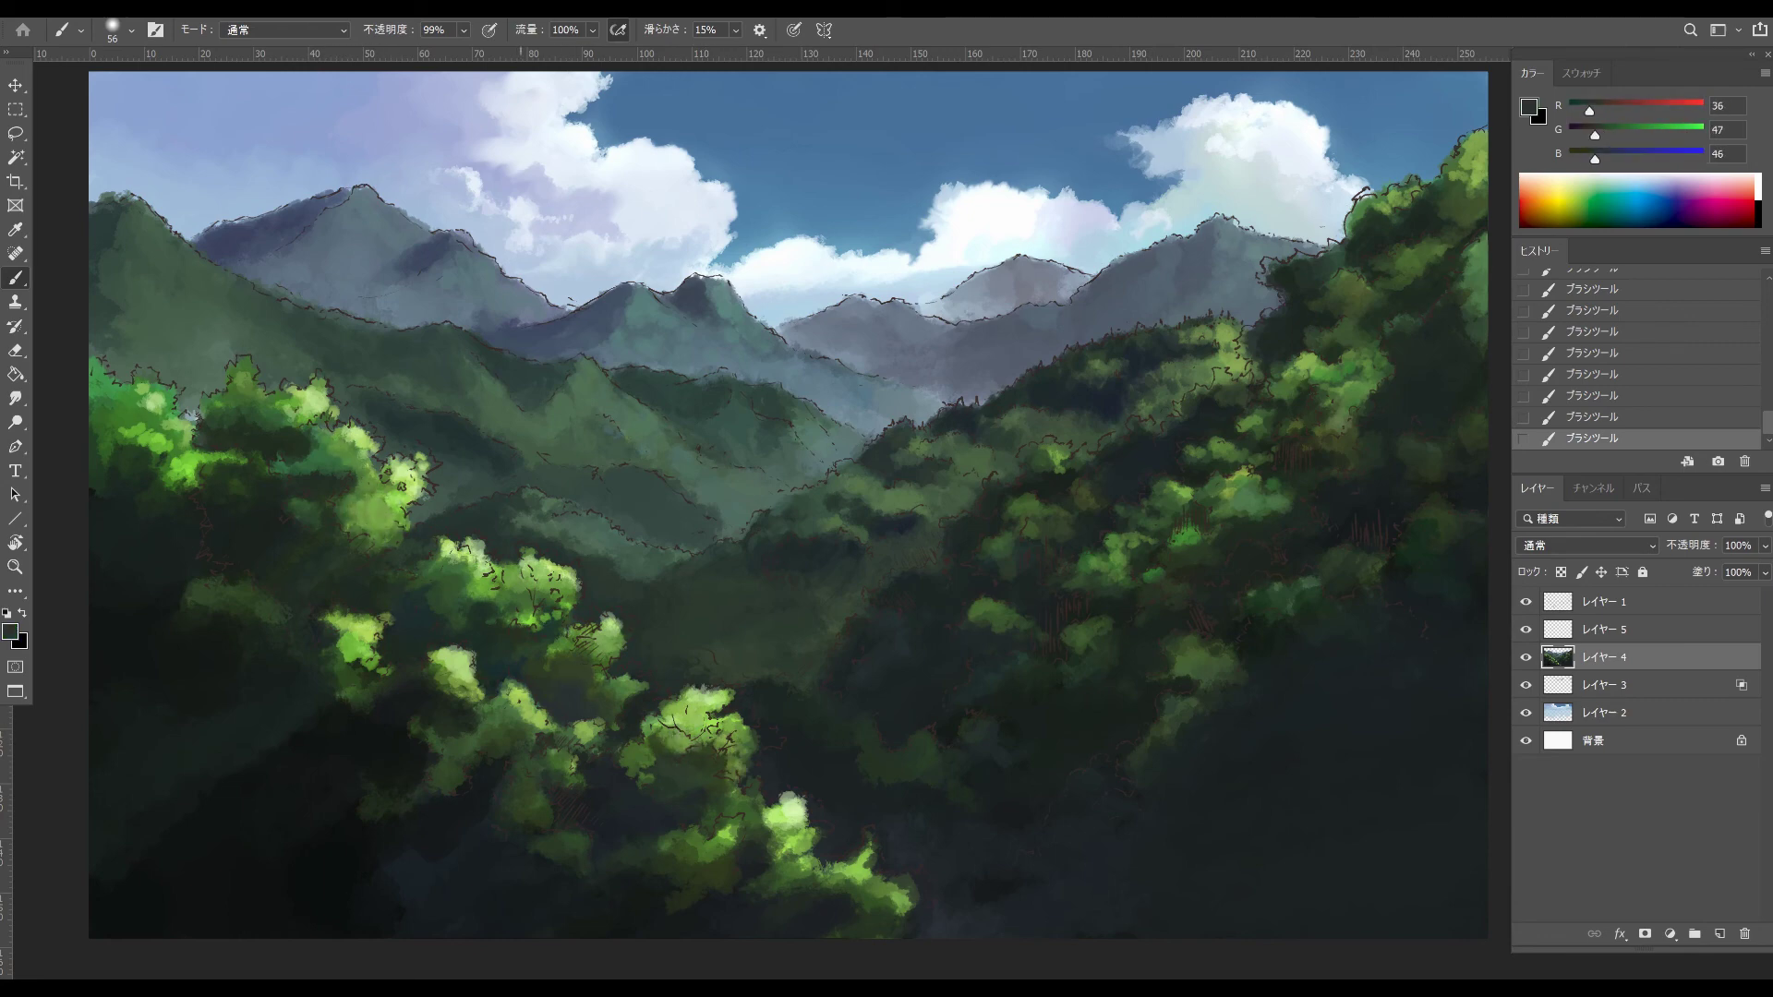
pyautogui.keyDown('alt'); pyautogui.click(459, 611); pyautogui.keyUp('alt')
pyautogui.moveTo(504, 595); pyautogui.dragTo(493, 611)
pyautogui.keyDown('alt'); pyautogui.click(479, 636); pyautogui.keyUp('alt')
pyautogui.keyDown('alt'); pyautogui.click(469, 635); pyautogui.keyUp('alt')
# - Paint the shaded foliage below the upper foreground treetops with sampled greens
pyautogui.keyDown('alt'); pyautogui.click(330, 491); pyautogui.keyUp('alt')
pyautogui.moveTo(315, 500); pyautogui.dragTo(299, 515)
pyautogui.keyDown('alt'); pyautogui.click(314, 503); pyautogui.keyUp('alt')
pyautogui.keyDown('alt'); pyautogui.click(302, 462); pyautogui.keyUp('alt')
pyautogui.keyDown('alt'); pyautogui.click(286, 411); pyautogui.keyUp('alt')
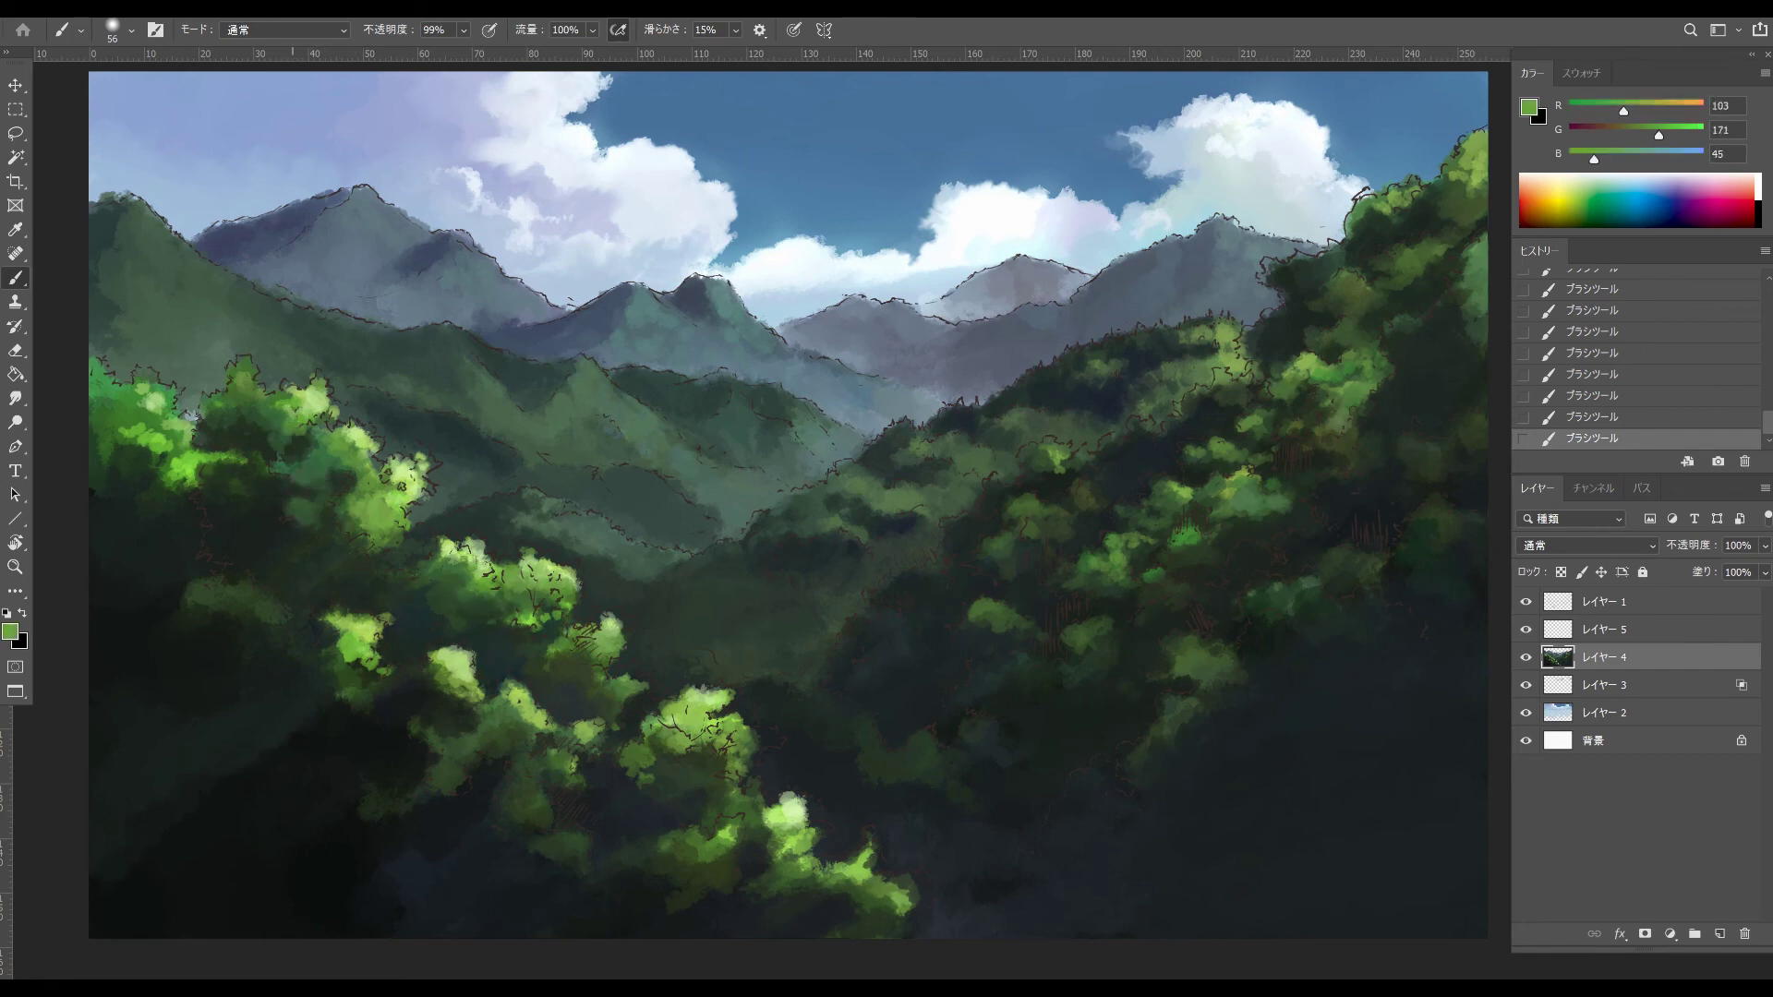
# - Refine the upper foreground treetops and the far-left trees with sampled light and dark greens
pyautogui.moveTo(286, 436); pyautogui.dragTo(273, 420)
pyautogui.keyDown('alt'); pyautogui.click(253, 438); pyautogui.keyUp('alt')
pyautogui.keyDown('alt'); pyautogui.click(256, 422); pyautogui.keyUp('alt')
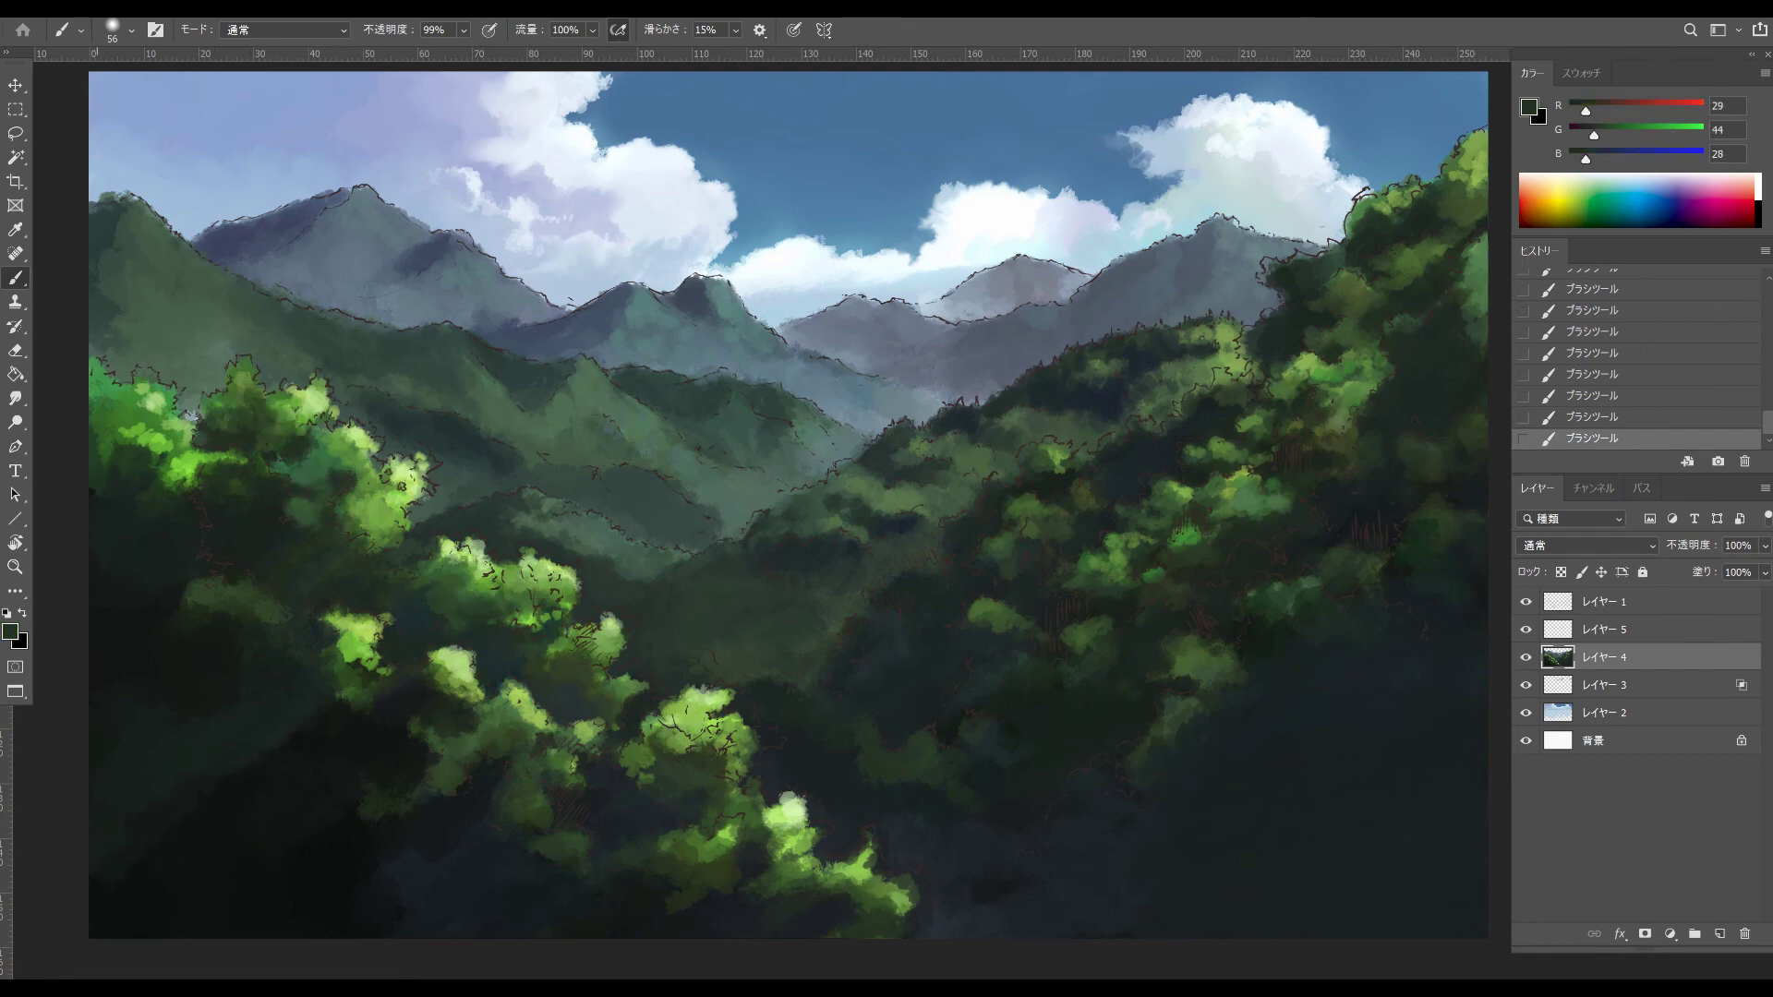
pyautogui.moveTo(100, 438)
pyautogui.mouseDown()
pyautogui.moveTo(138, 450)
pyautogui.moveTo(100, 425)
pyautogui.mouseUp()
pyautogui.keyDown('alt'); pyautogui.click(114, 494); pyautogui.keyUp('alt')
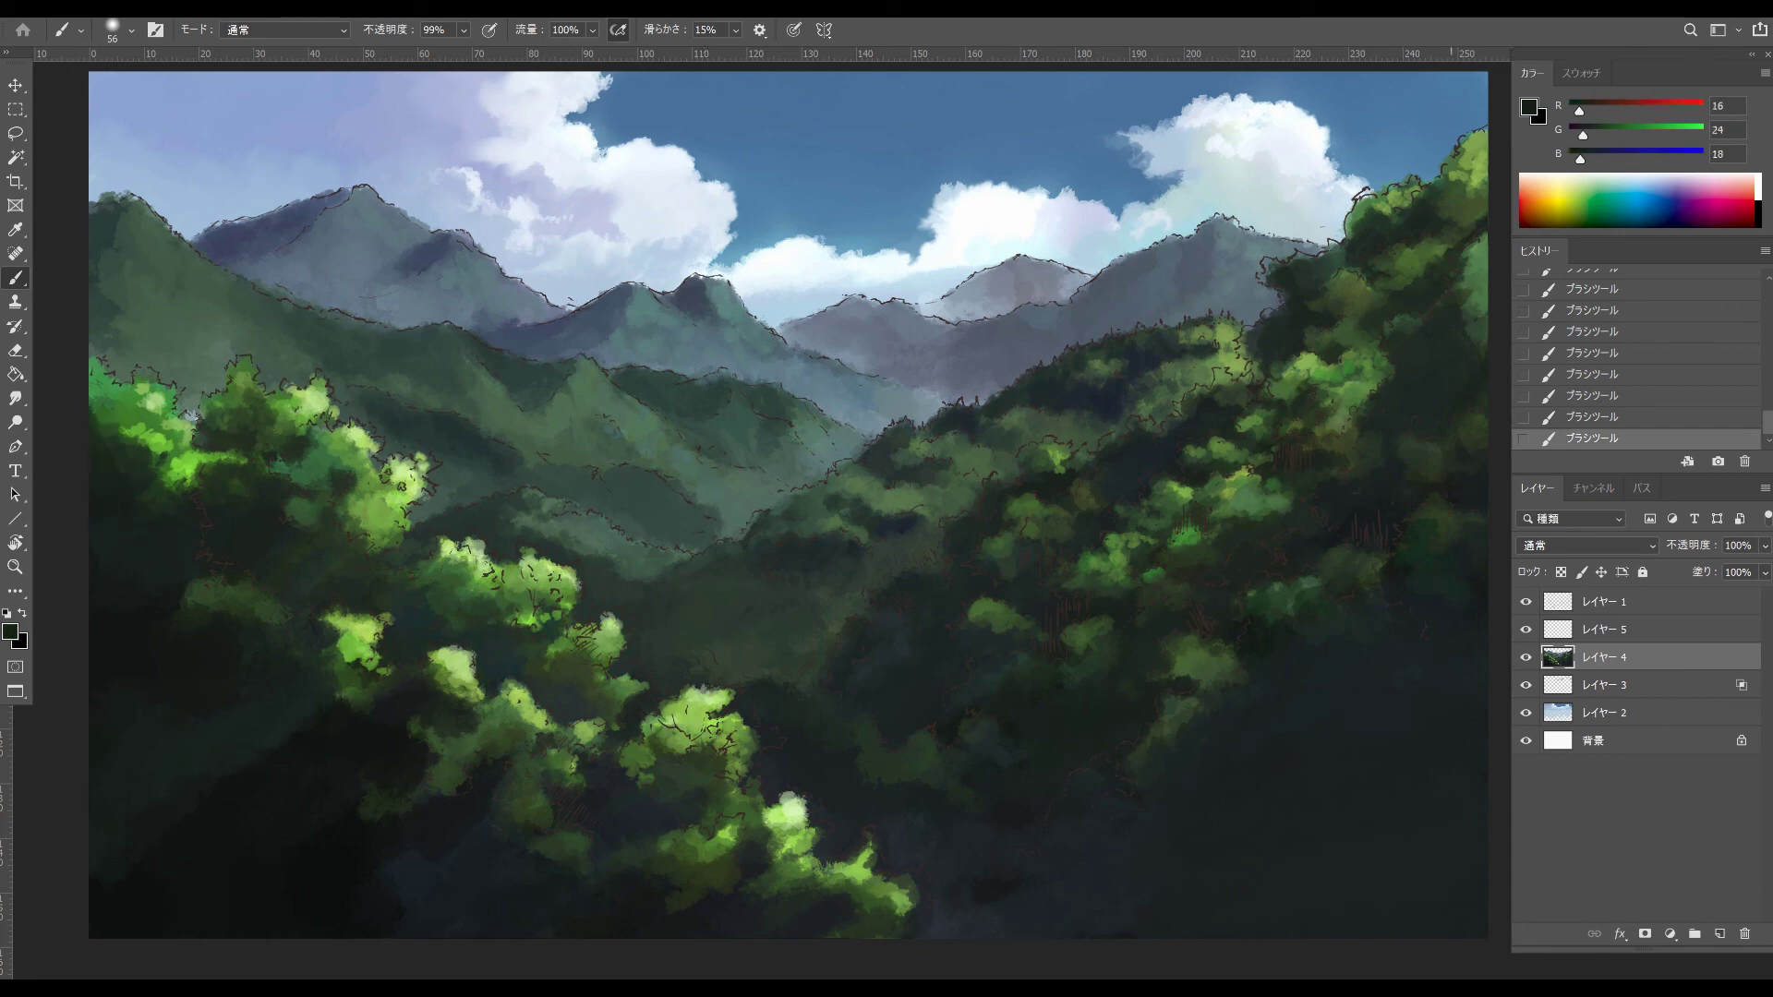
# - Mix a muted dark blue as the brush colour
pyautogui.keyDown('alt'); pyautogui.click(741, 691); pyautogui.keyUp('alt')
pyautogui.moveTo(1594, 158); pyautogui.dragTo(1623, 158)
pyautogui.click(1528, 107)
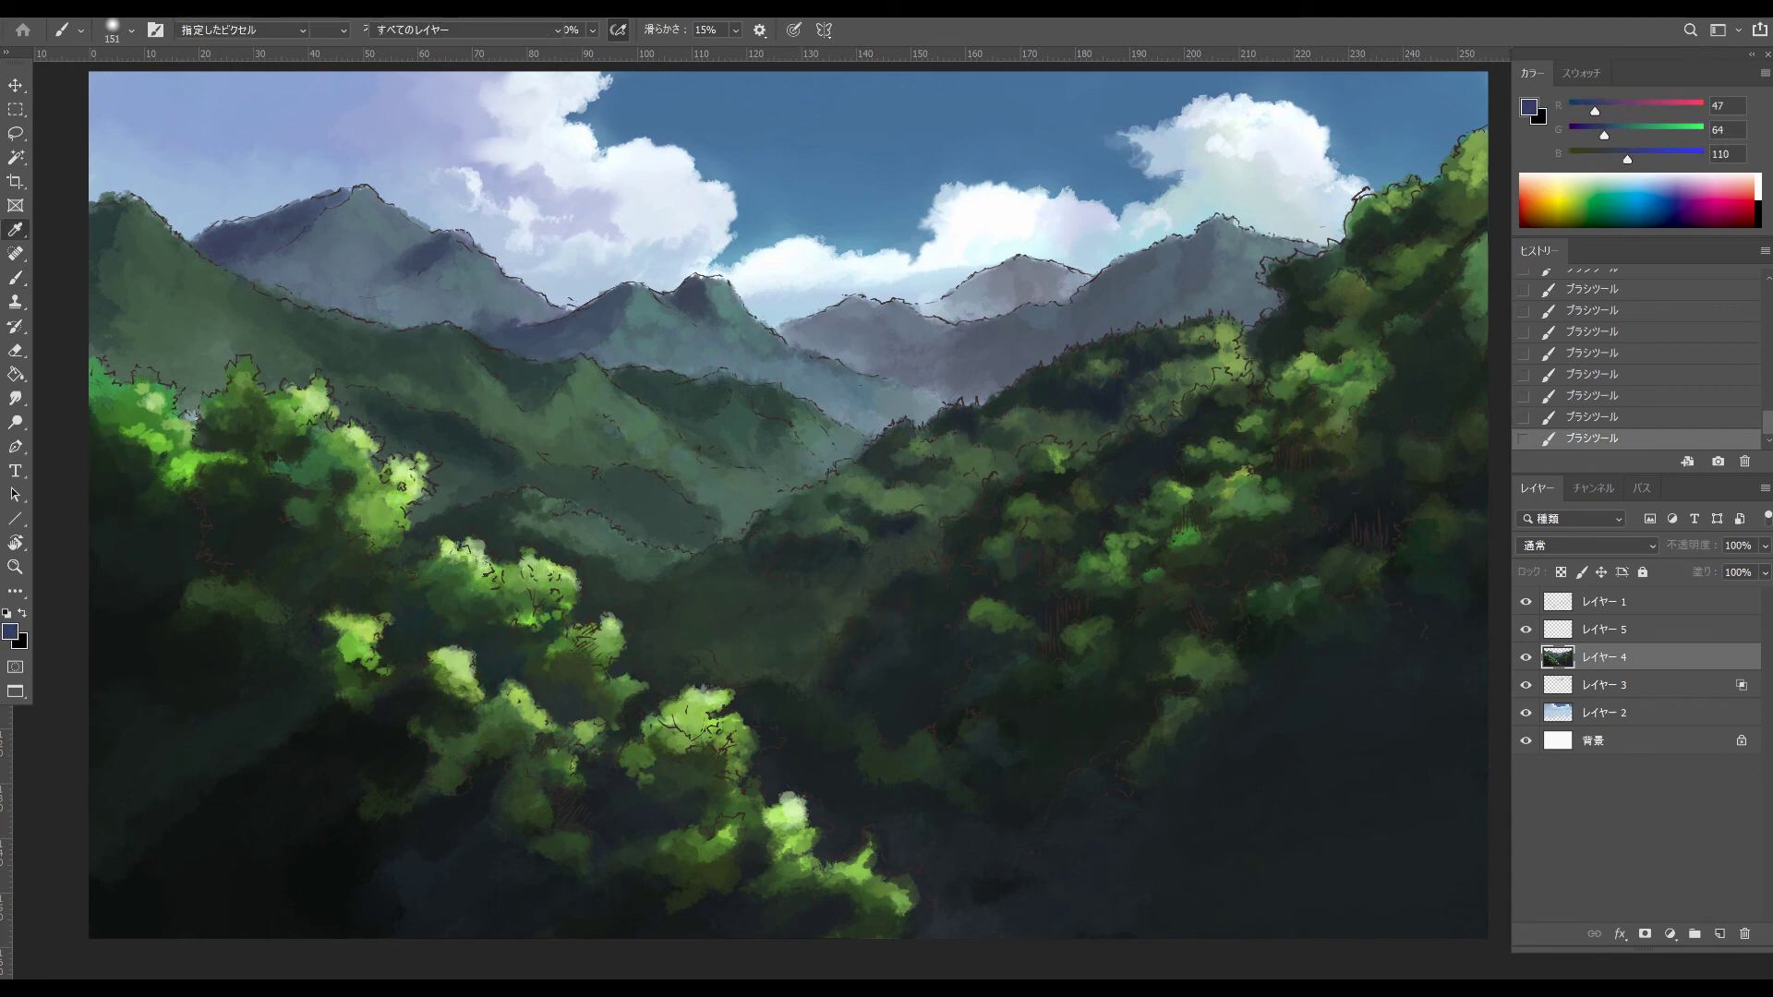
pyautogui.click(1059, 257)
pyautogui.click(1393, 142)
# - Brush bluish haze into the dark valley hollow between the slopes with a 151 px brush, undoing the first strokes
pyautogui.moveTo(665, 679); pyautogui.dragTo(697, 655)
pyautogui.moveTo(662, 621); pyautogui.dragTo(695, 675)
pyautogui.hotkey('ctrl', 'alt', 'z')
pyautogui.hotkey('ctrl', 'alt', 'z')
pyautogui.moveTo(800, 654)
pyautogui.mouseDown()
pyautogui.moveTo(672, 653)
pyautogui.moveTo(835, 605)
pyautogui.moveTo(596, 594)
pyautogui.moveTo(457, 544)
pyautogui.mouseUp()
pyautogui.keyDown('alt'); pyautogui.click(775, 632); pyautogui.keyUp('alt')
pyautogui.moveTo(799, 619); pyautogui.dragTo(750, 635)
pyautogui.moveTo(774, 628); pyautogui.dragTo(727, 653)
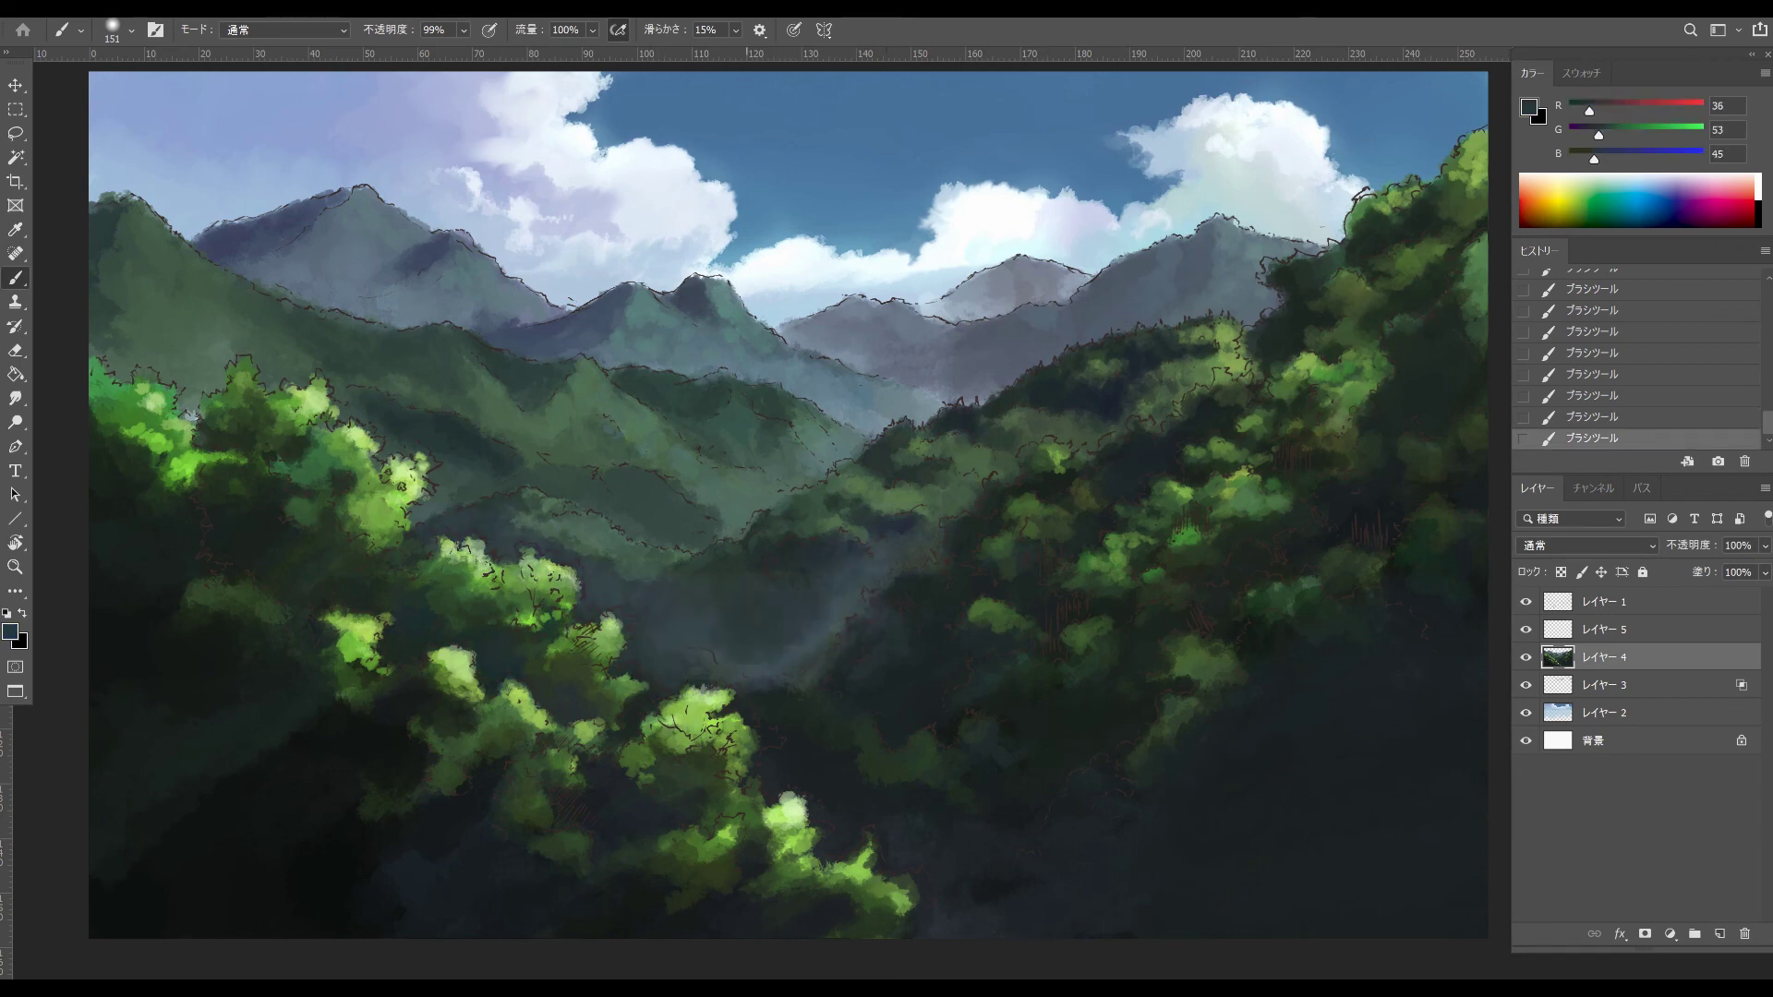
pyautogui.keyDown('alt'); pyautogui.click(1113, 392); pyautogui.keyUp('alt')
pyautogui.moveTo(1233, 343); pyautogui.dragTo(1055, 451)
pyautogui.hotkey('ctrl', 'z')
# - Touch up the foliage on the right slope's crest with sampled tones and a 26 px brush, undoing stray strokes
pyautogui.keyDown('alt'); pyautogui.click(1140, 392); pyautogui.keyUp('alt')
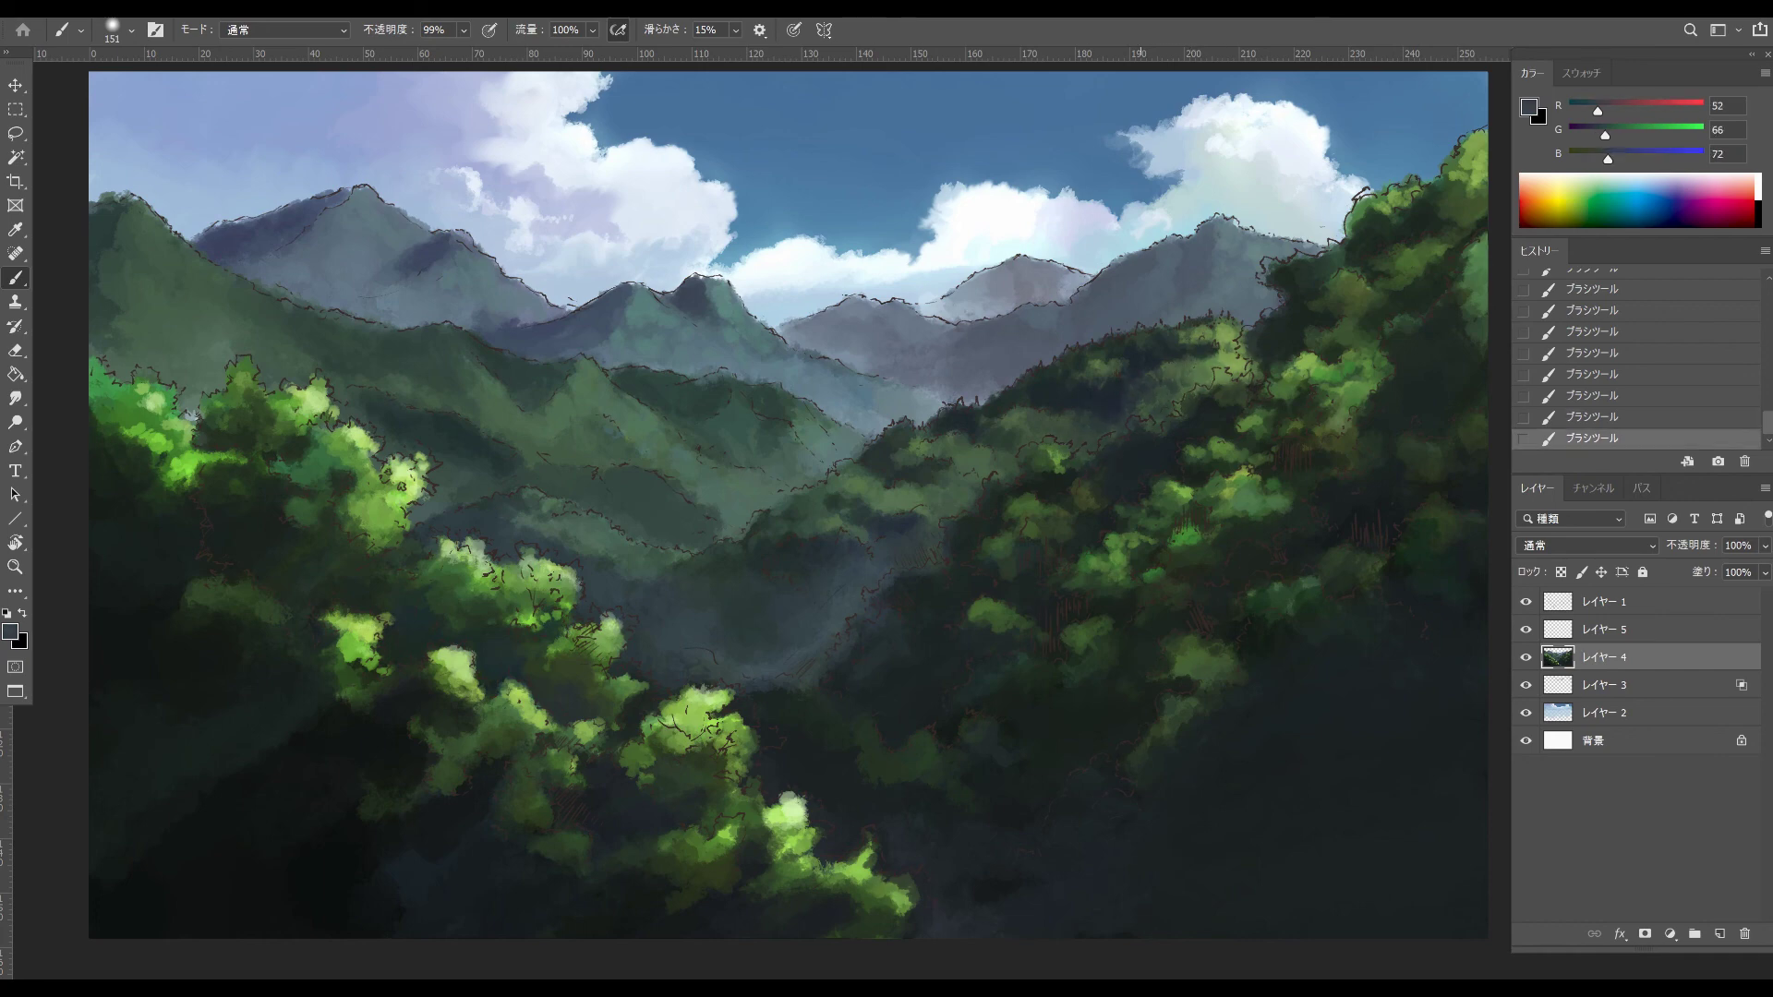
pyautogui.keyDown('alt'); pyautogui.click(1230, 340); pyautogui.keyUp('alt')
pyautogui.moveTo(1210, 336)
pyautogui.mouseDown()
pyautogui.moveTo(1137, 402)
pyautogui.moveTo(1193, 348)
pyautogui.moveTo(1207, 374)
pyautogui.moveTo(1156, 349)
pyautogui.mouseUp()
pyautogui.hotkey('ctrl', 'z')
pyautogui.keyDown('alt'); pyautogui.rightClick(1195, 339); pyautogui.keyUp('alt')
pyautogui.keyDown('alt'); pyautogui.click(1177, 351); pyautogui.keyUp('alt')
pyautogui.hotkey('ctrl', 'z')
pyautogui.keyDown('alt'); pyautogui.rightClick(1144, 367); pyautogui.keyUp('alt')
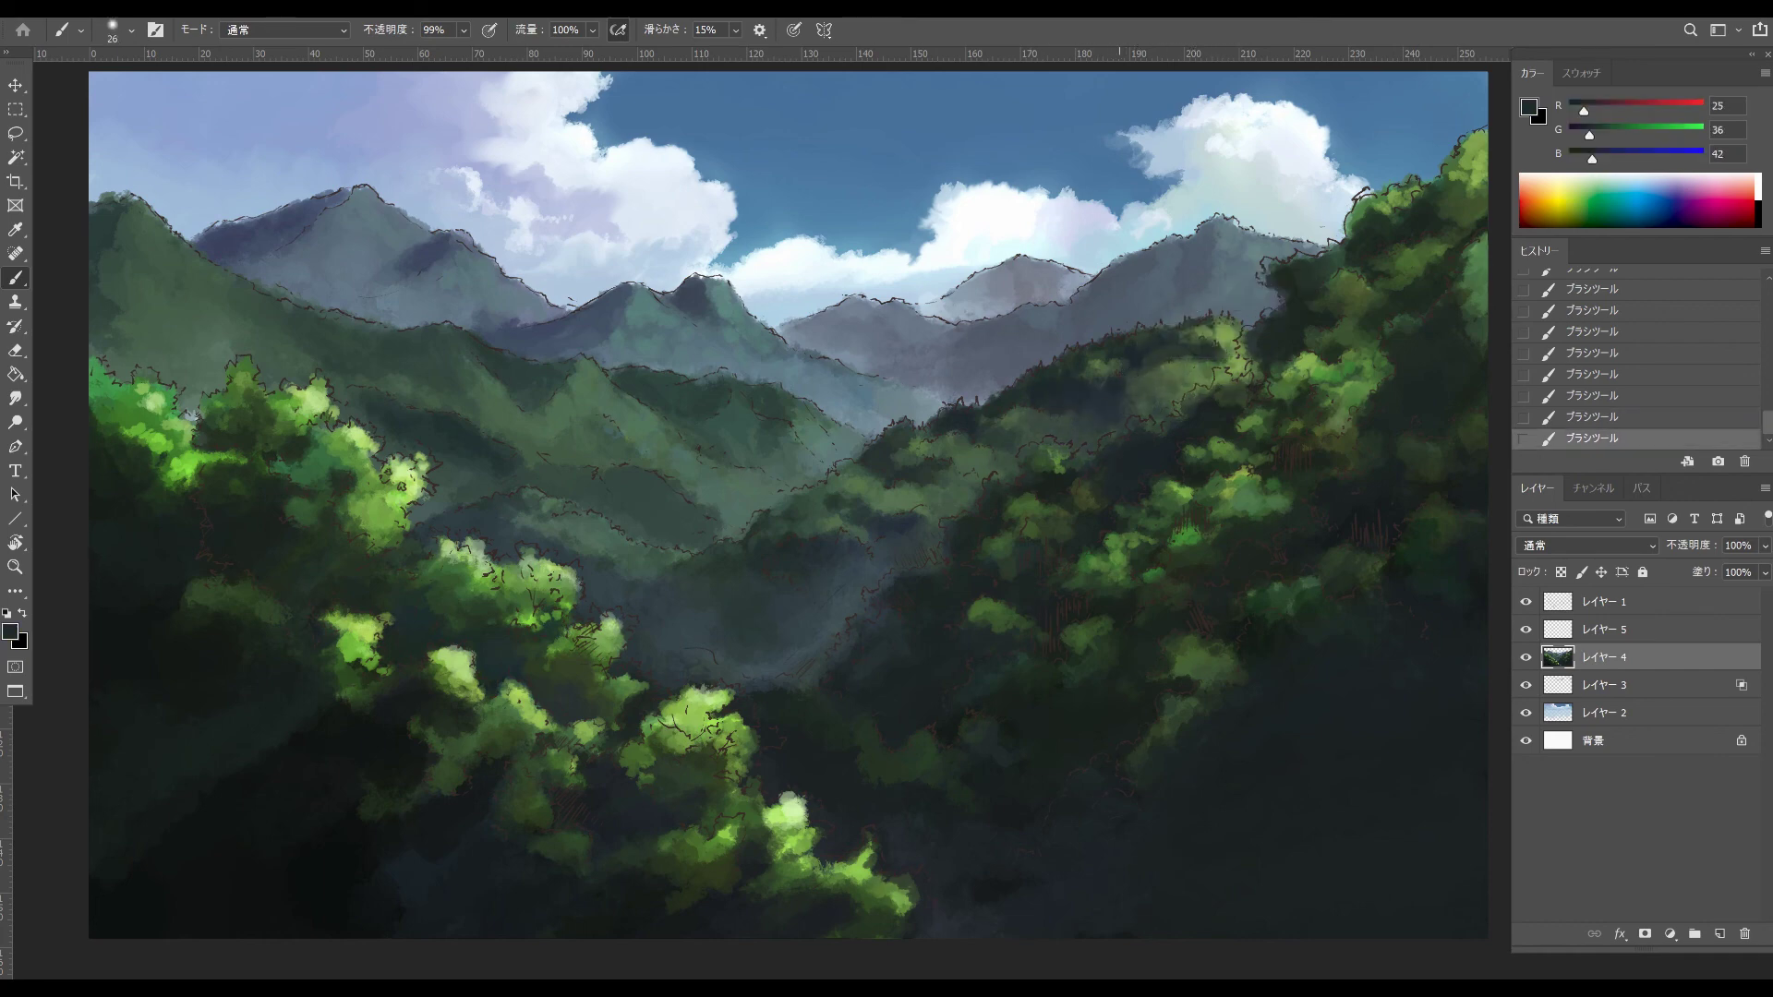
# - Refine the clumps on the valley side of the right slope with sampled muted greens
pyautogui.keyDown('alt'); pyautogui.click(969, 482); pyautogui.keyUp('alt')
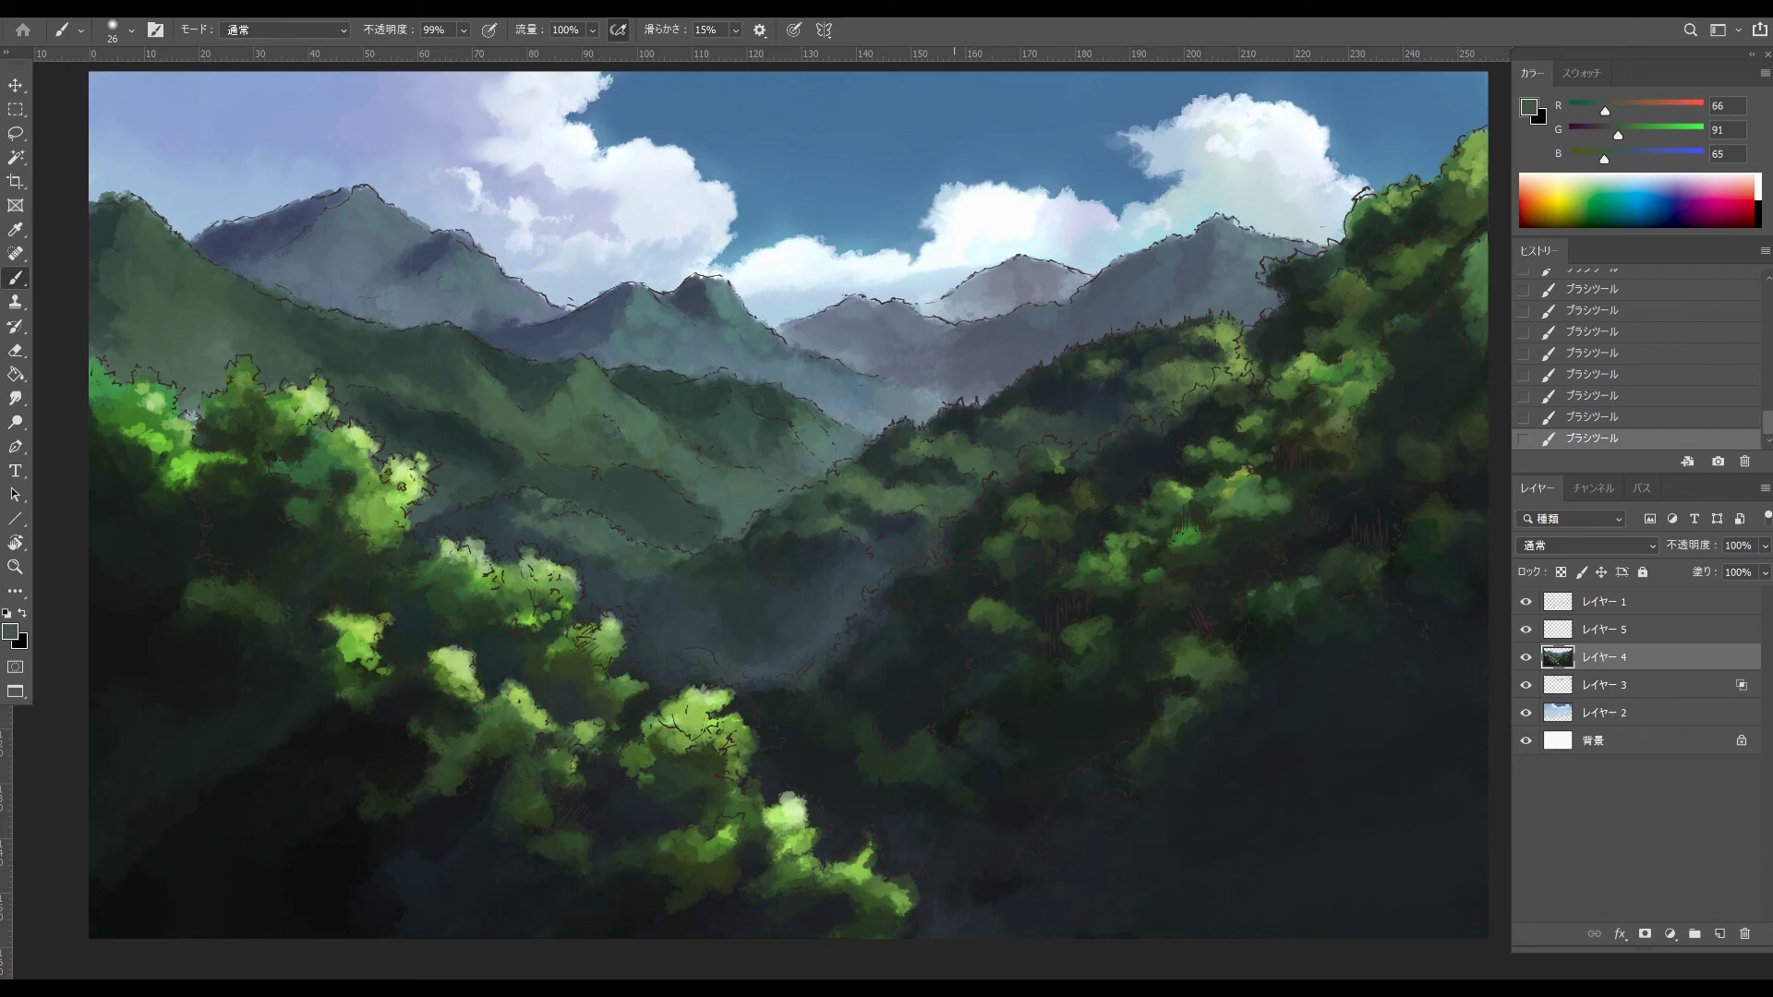
pyautogui.keyDown('alt'); pyautogui.click(909, 449); pyautogui.keyUp('alt')
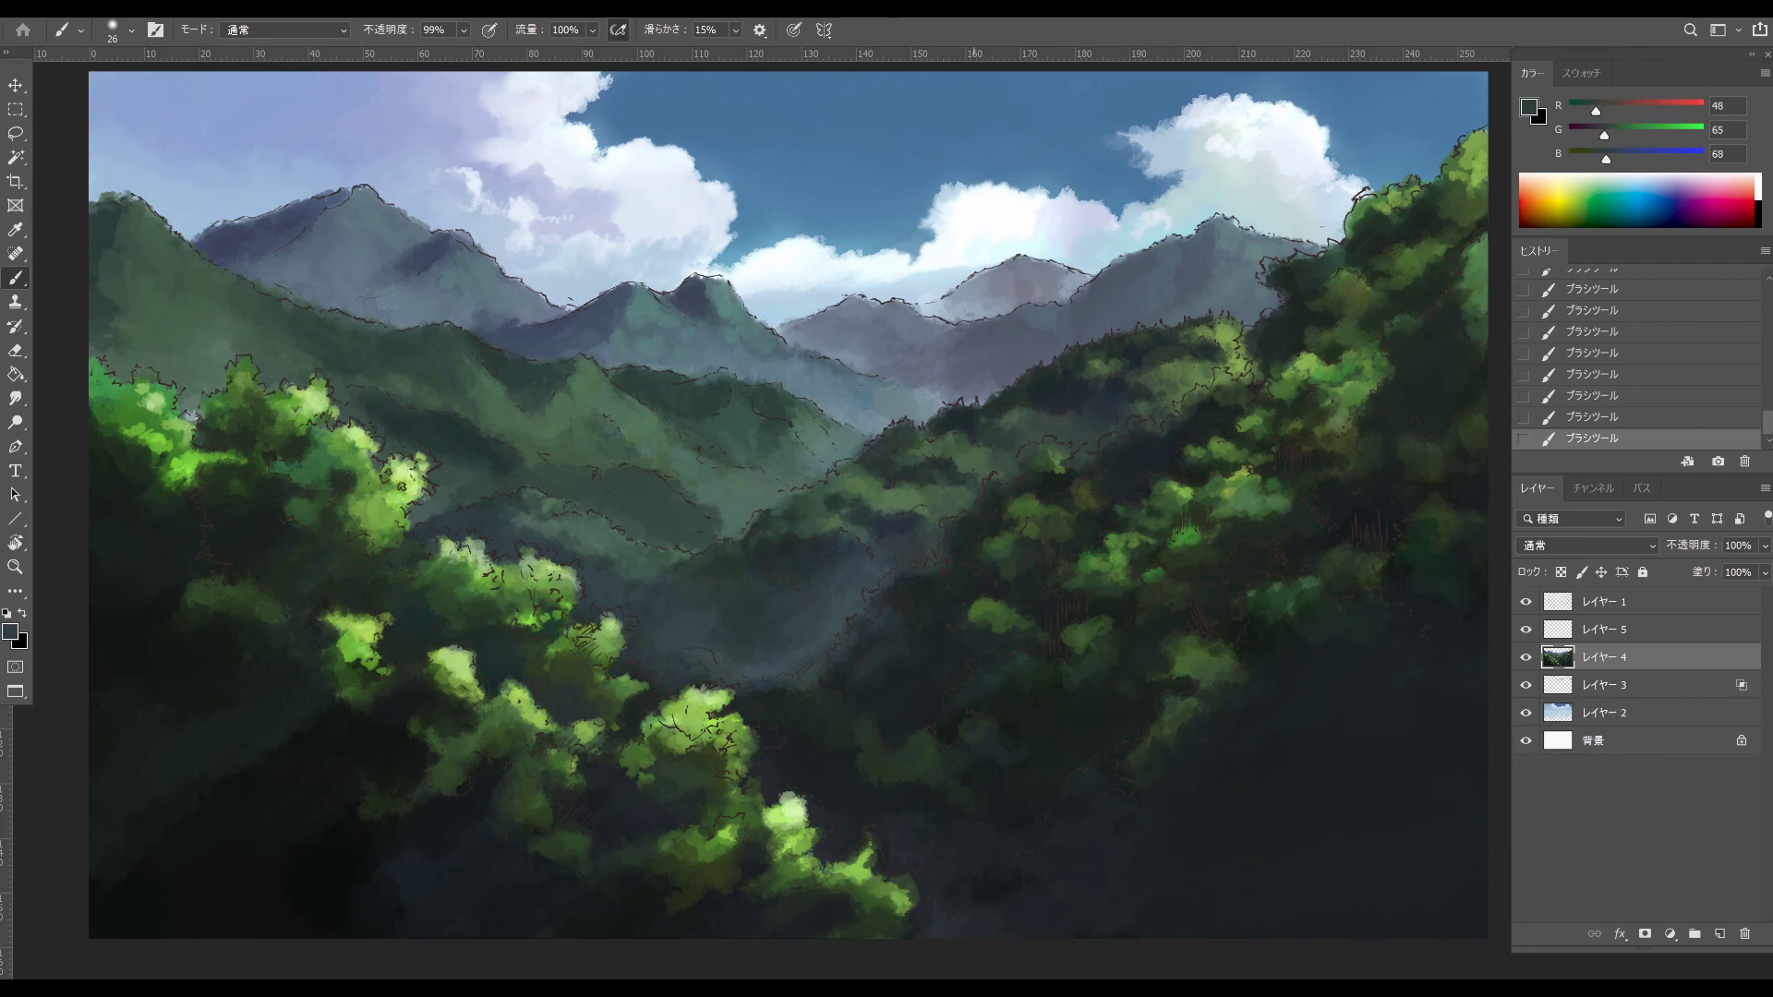
pyautogui.keyDown('alt'); pyautogui.click(798, 501); pyautogui.keyUp('alt')
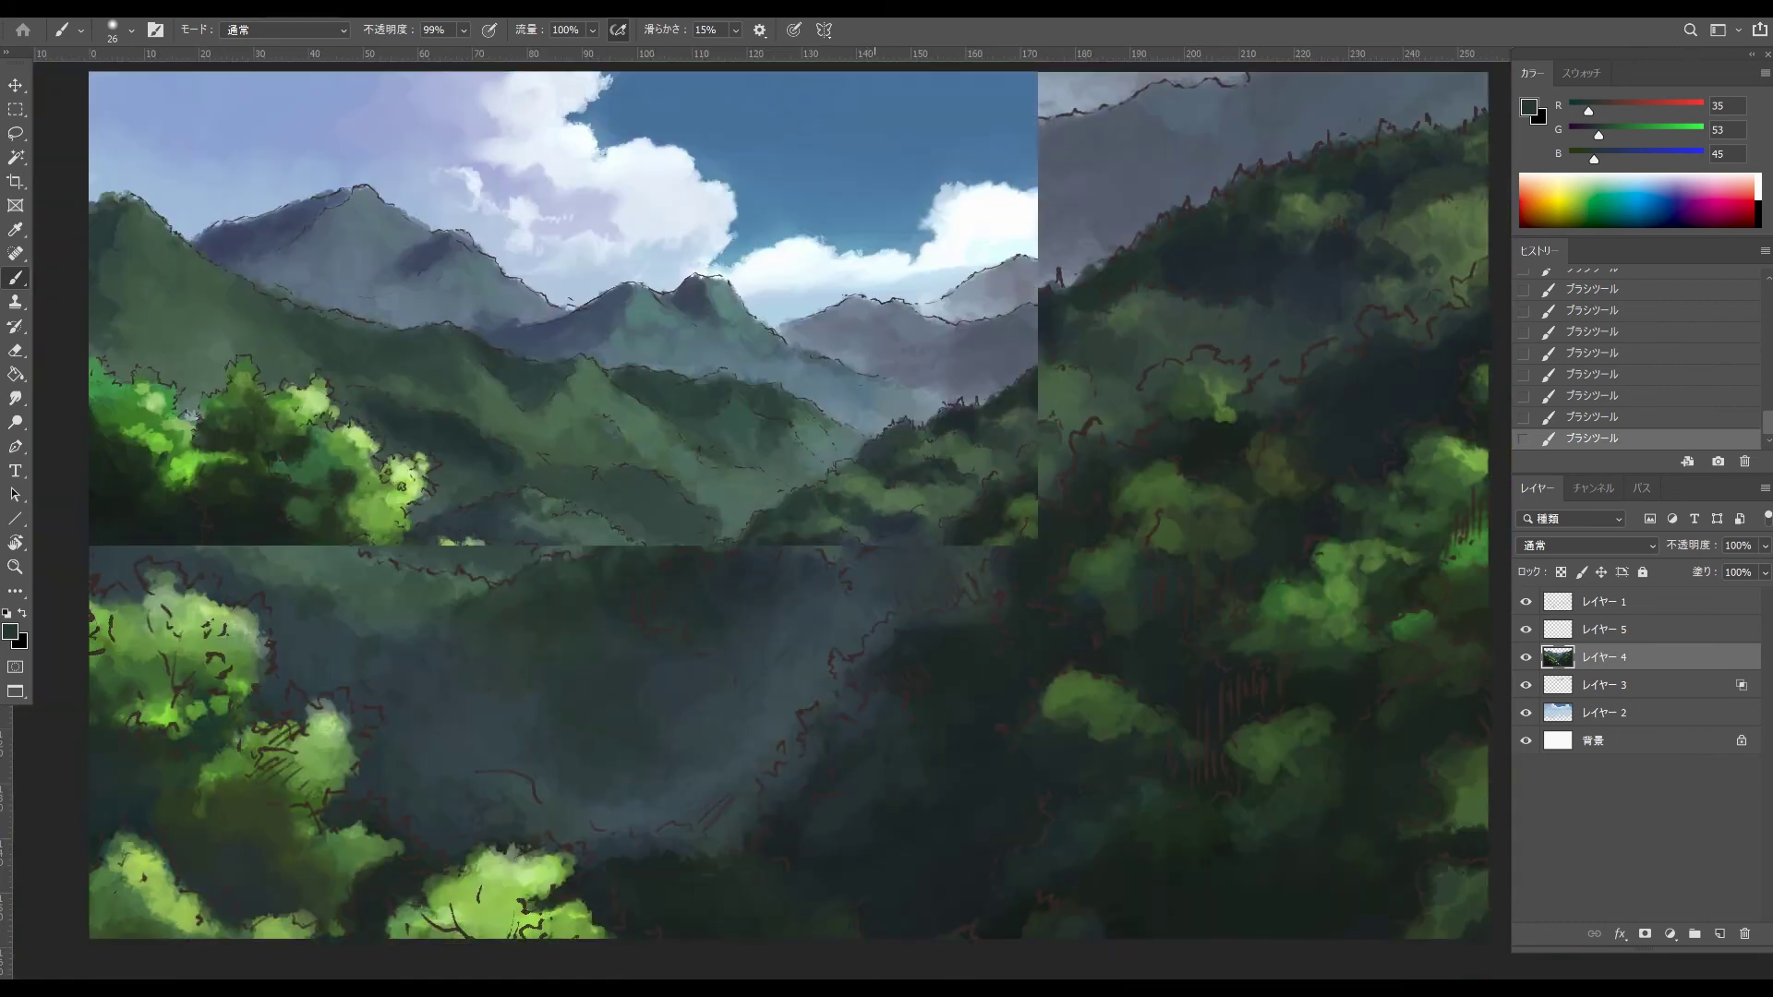
pyautogui.keyDown('alt'); pyautogui.click(846, 489); pyautogui.keyUp('alt')
# - Enlarge the brush to 45 px and touch up the middle ridge with sampled grey-greens
pyautogui.press(']')
pyautogui.press(']')
pyautogui.press(']')
pyautogui.press(']')
pyautogui.keyDown('alt'); pyautogui.click(803, 444); pyautogui.keyUp('alt')
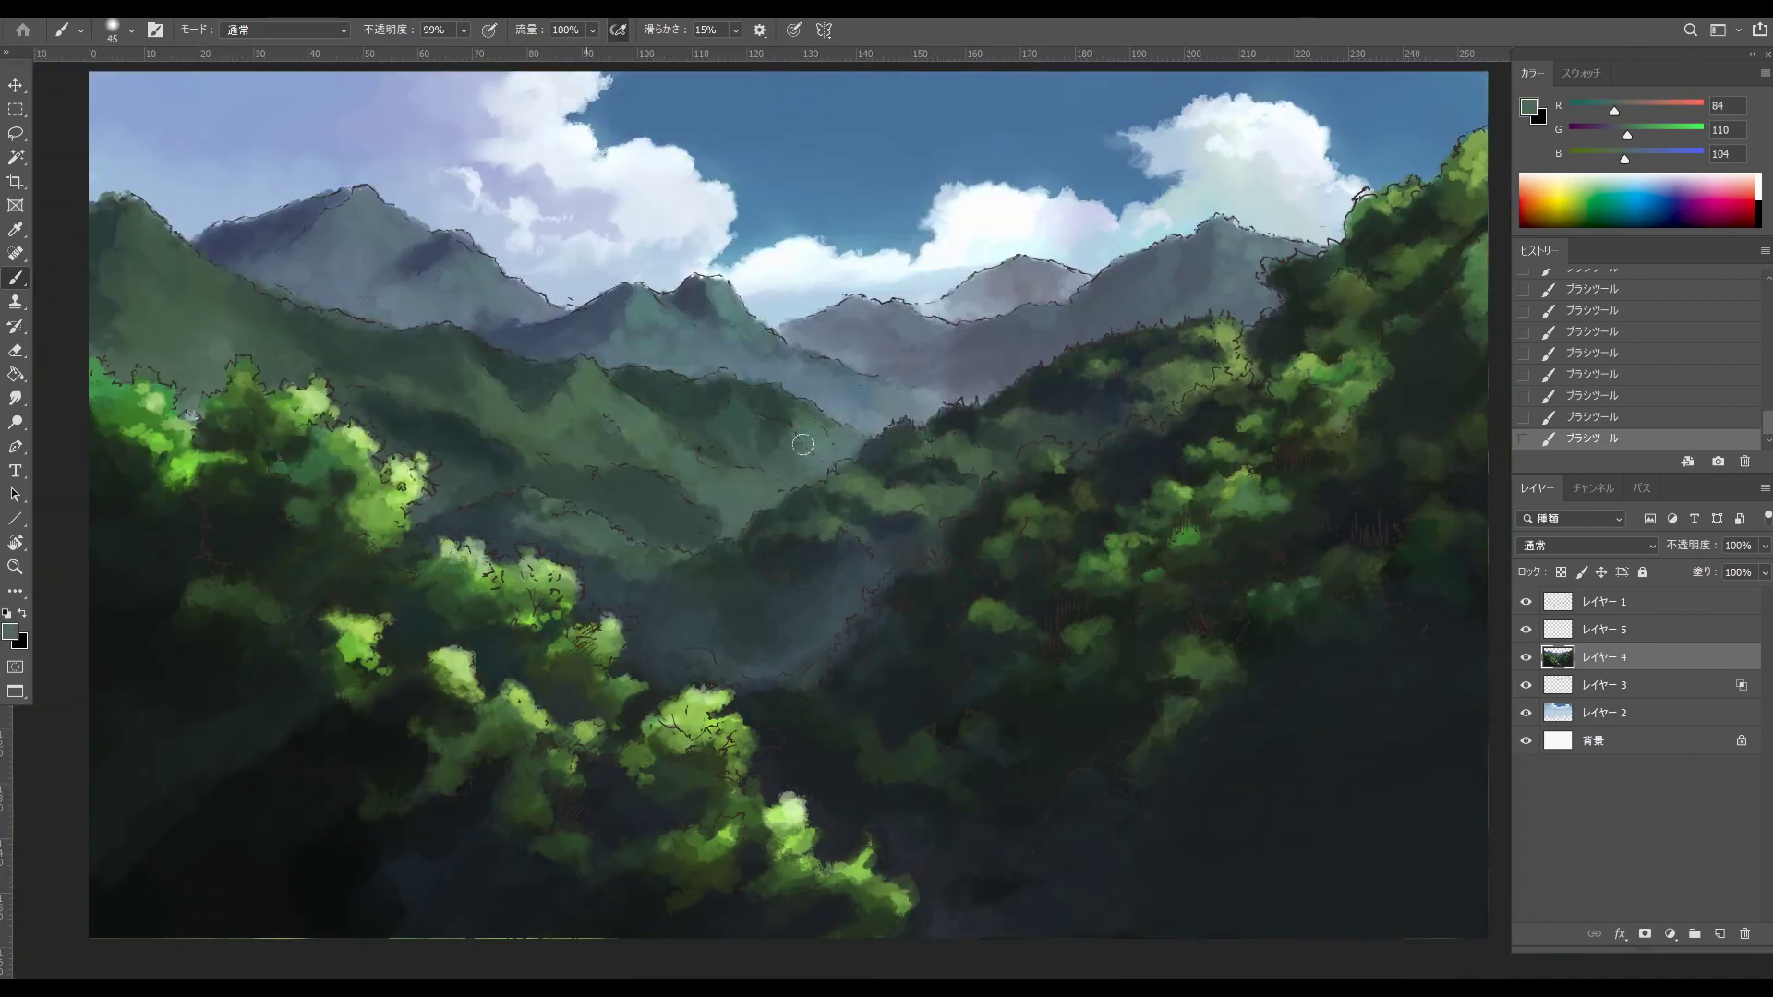
pyautogui.keyDown('alt'); pyautogui.click(802, 444); pyautogui.keyUp('alt')
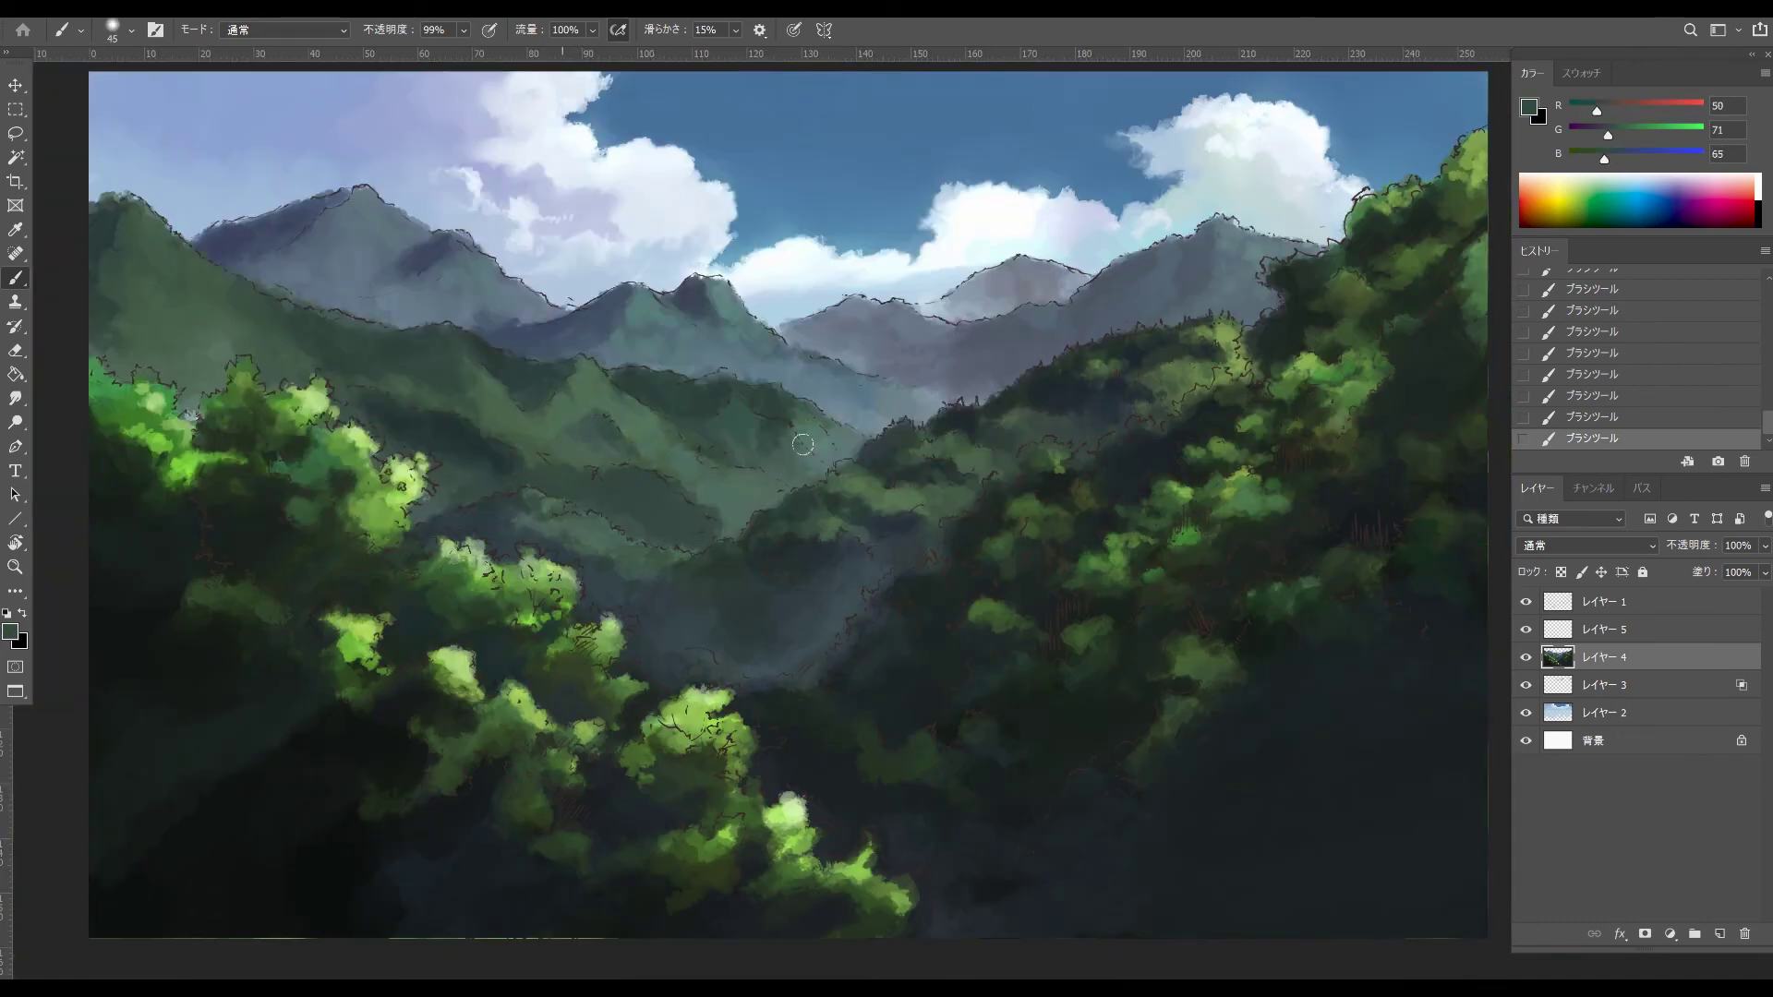
# - Hide the line sketch layer レイヤー 1 and paint sampled mist behind the far-left treetops
pyautogui.click(1525, 602)
pyautogui.click(1525, 602)
pyautogui.click(1525, 602)
pyautogui.keyDown('alt'); pyautogui.click(185, 343); pyautogui.keyUp('alt')
pyautogui.moveTo(176, 356); pyautogui.dragTo(196, 367)
pyautogui.moveTo(172, 359); pyautogui.dragTo(180, 369)
# - Enlarge the brush to 63 px and paint pale mist behind the right slope's lower ridge line, undoing one stroke
pyautogui.keyDown('alt'); pyautogui.click(951, 306); pyautogui.keyUp('alt')
pyautogui.press(']')
pyautogui.press(']')
pyautogui.press(']')
pyautogui.press(']')
pyautogui.press(']')
pyautogui.press(']')
pyautogui.moveTo(944, 398); pyautogui.dragTo(993, 371)
pyautogui.moveTo(936, 371)
pyautogui.mouseDown()
pyautogui.moveTo(1003, 379)
pyautogui.moveTo(1021, 360)
pyautogui.mouseUp()
pyautogui.hotkey('ctrl', 'z')
# - Blend the mist at the foot of the central distant mountains with sampled blue-greys
pyautogui.keyDown('alt'); pyautogui.click(930, 309); pyautogui.keyUp('alt')
pyautogui.keyDown('alt'); pyautogui.click(941, 395); pyautogui.keyUp('alt')
pyautogui.moveTo(960, 387); pyautogui.dragTo(918, 412)
pyautogui.keyDown('alt'); pyautogui.click(909, 392); pyautogui.keyUp('alt')
pyautogui.moveTo(750, 335); pyautogui.dragTo(717, 369)
pyautogui.keyDown('alt'); pyautogui.click(1027, 280); pyautogui.keyUp('alt')
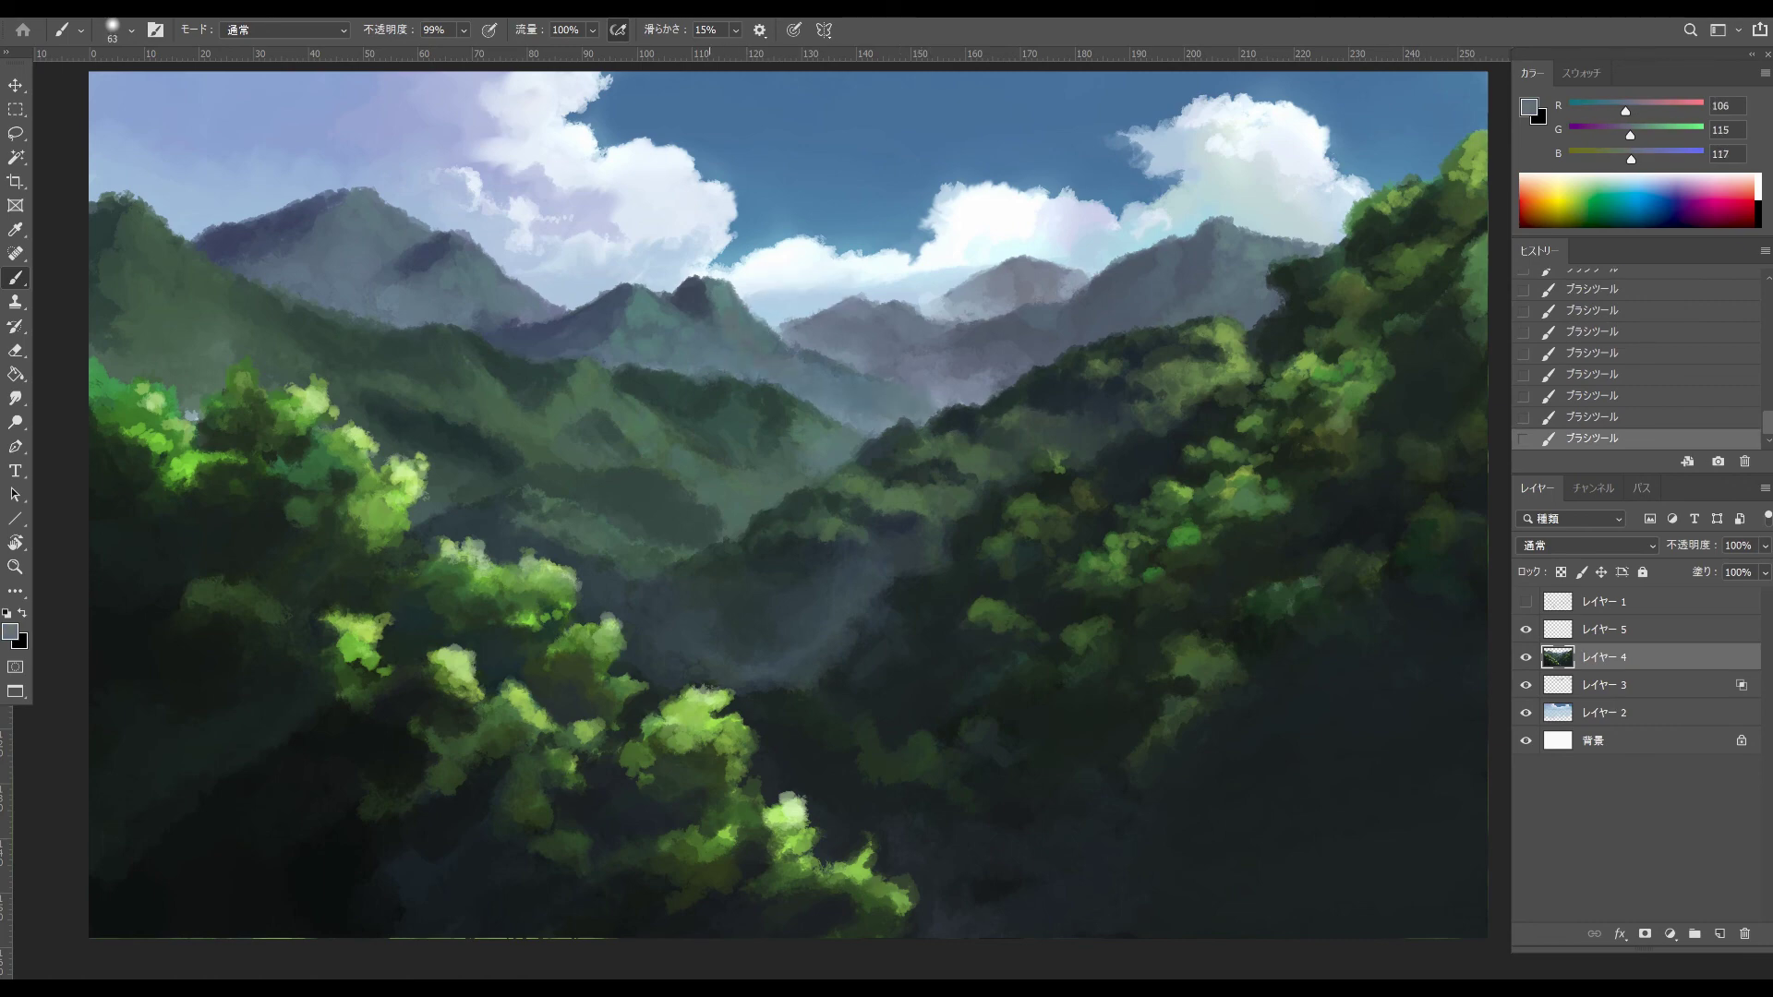
# - Soften the shaded foliage of the right slope with a sampled muted green and a 150 px brush, undoing one stroke
pyautogui.keyDown('alt'); pyautogui.click(1421, 300); pyautogui.keyUp('alt')
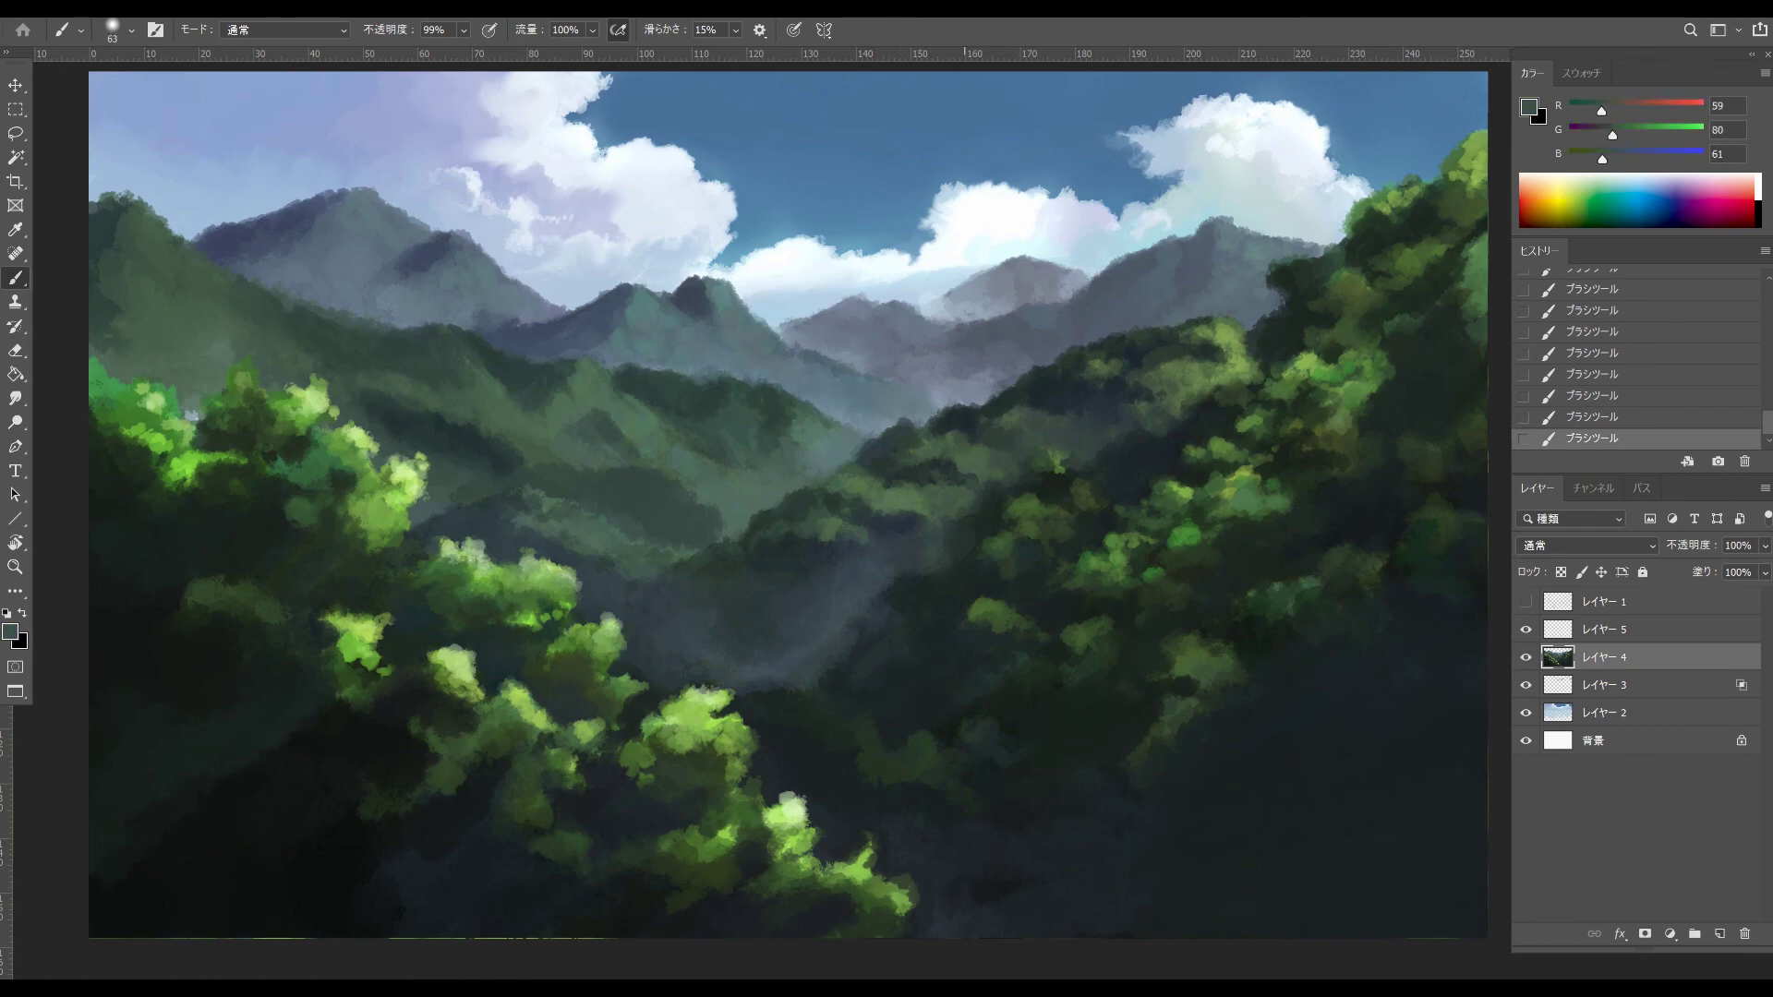
pyautogui.hotkey('ctrl', 'z')
pyautogui.moveTo(1063, 580); pyautogui.dragTo(1104, 580)
pyautogui.hotkey('ctrl', '-')
pyautogui.hotkey('ctrl', '-')
pyautogui.hotkey('ctrl', '+')
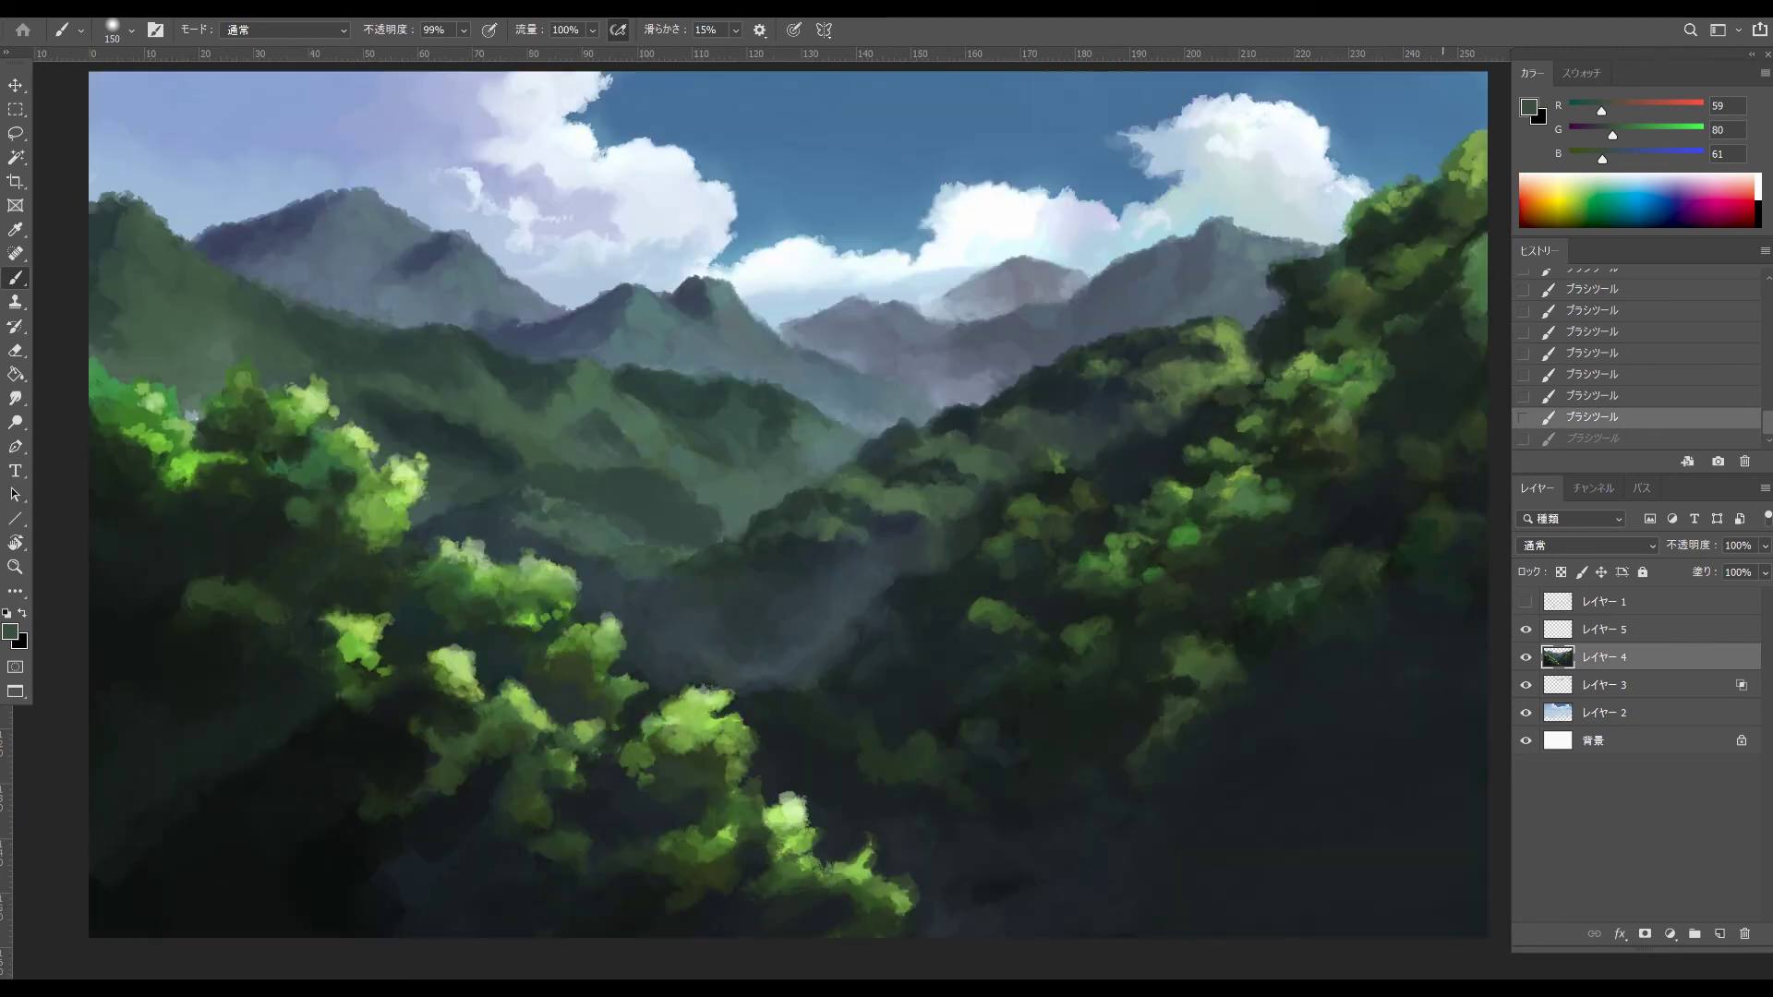
# - Dab pale green highlights, RGB 201, 235, 166, onto the right slope's sunlit clumps with a 17 px brush
pyautogui.keyDown('alt'); pyautogui.click(1185, 565); pyautogui.keyUp('alt')
pyautogui.click(1189, 535)
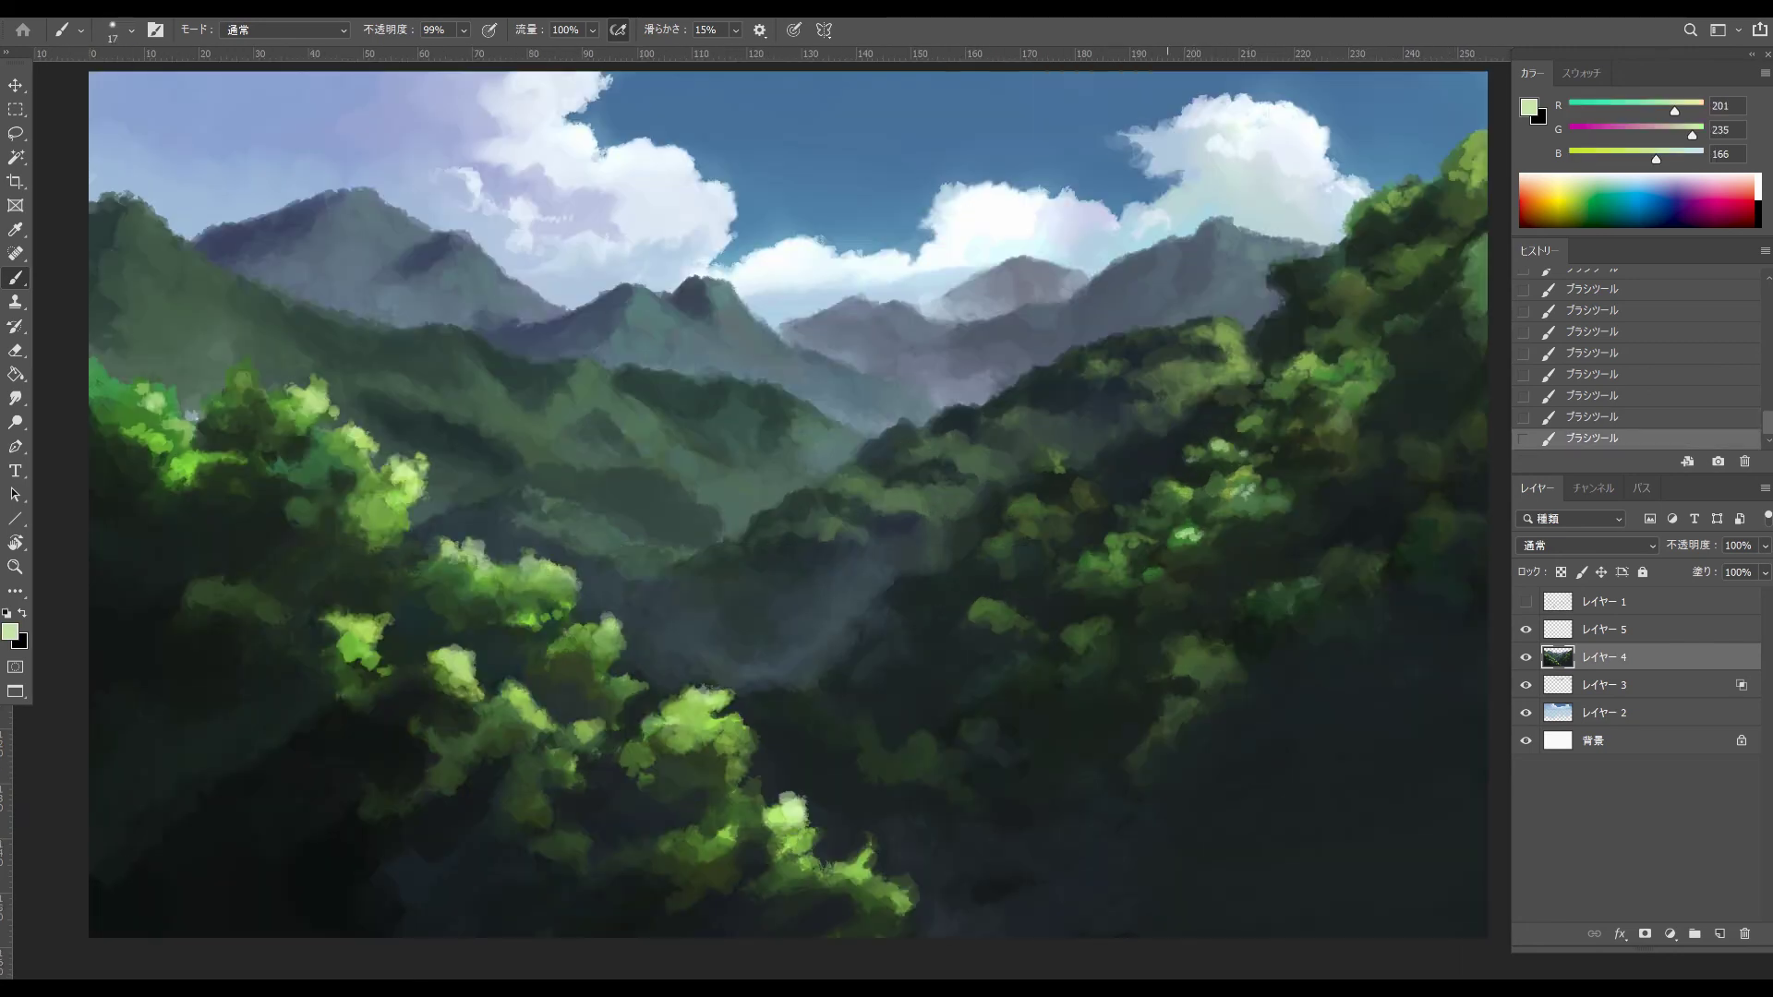
pyautogui.keyDown('alt'); pyautogui.click(1070, 624); pyautogui.keyUp('alt')
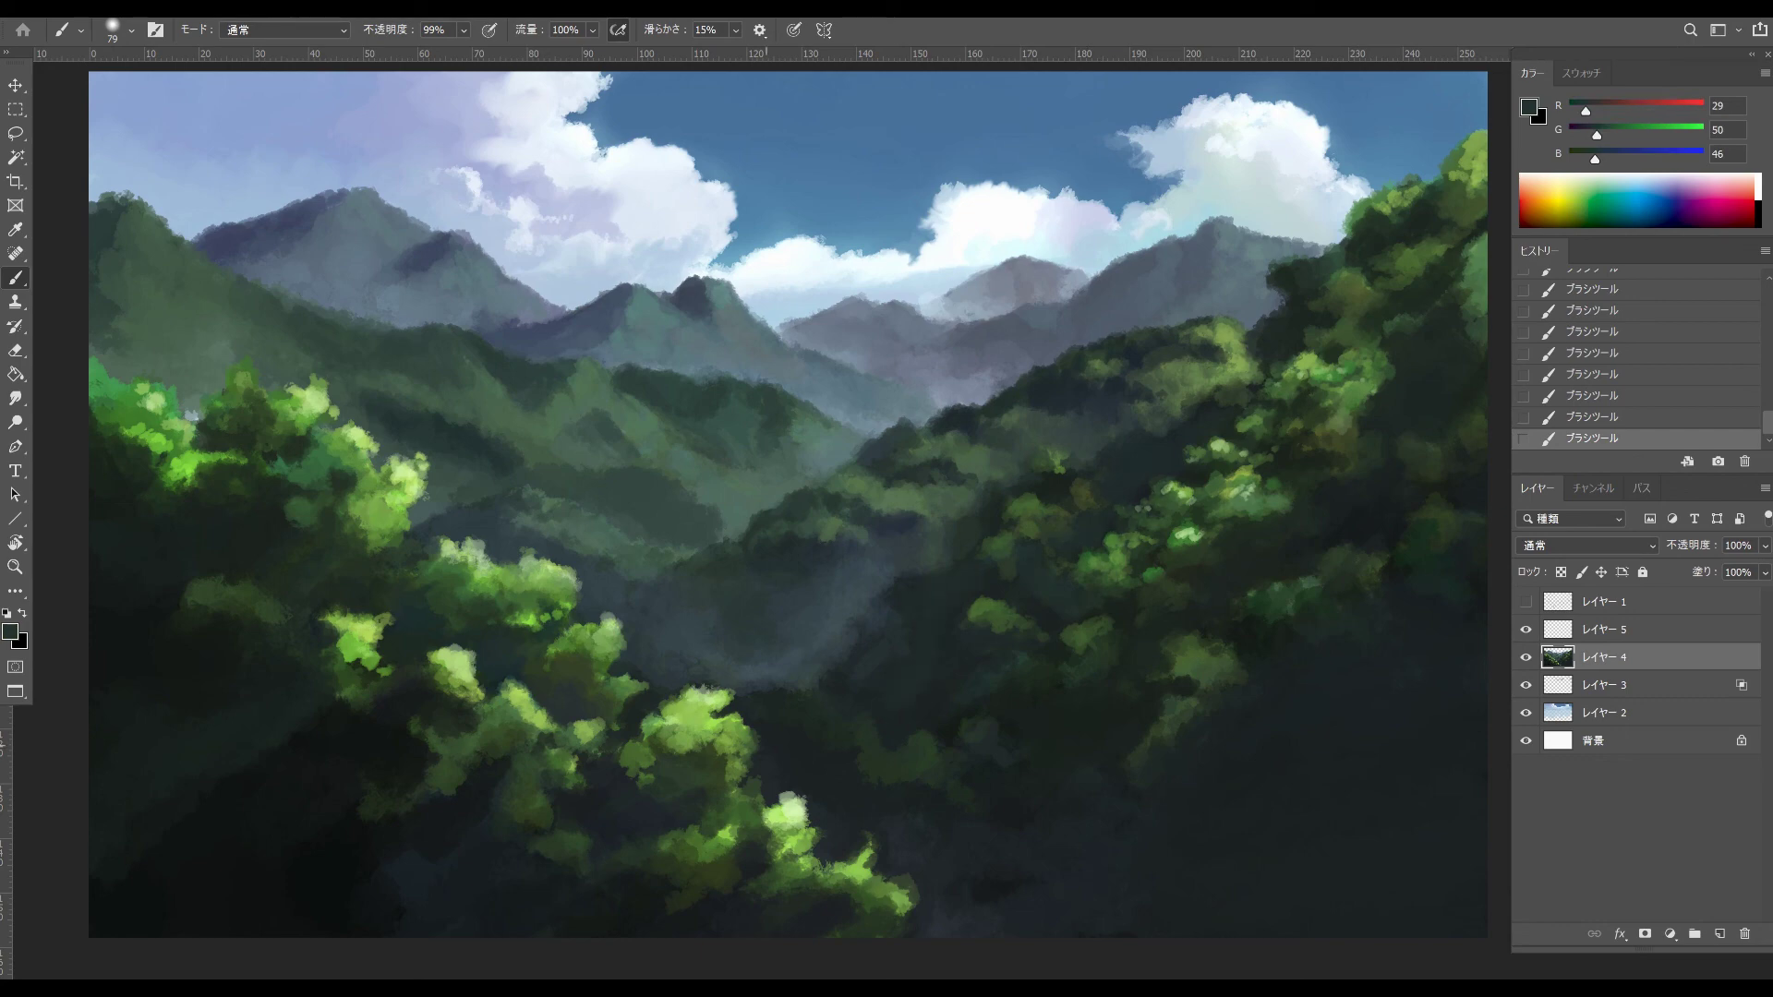
# - Shade the trees at the top of the right slope with sampled dark greens
pyautogui.keyDown('alt'); pyautogui.click(1433, 230); pyautogui.keyUp('alt')
pyautogui.moveTo(1468, 166); pyautogui.dragTo(1450, 205)
pyautogui.keyDown('alt'); pyautogui.click(1427, 218); pyautogui.keyUp('alt')
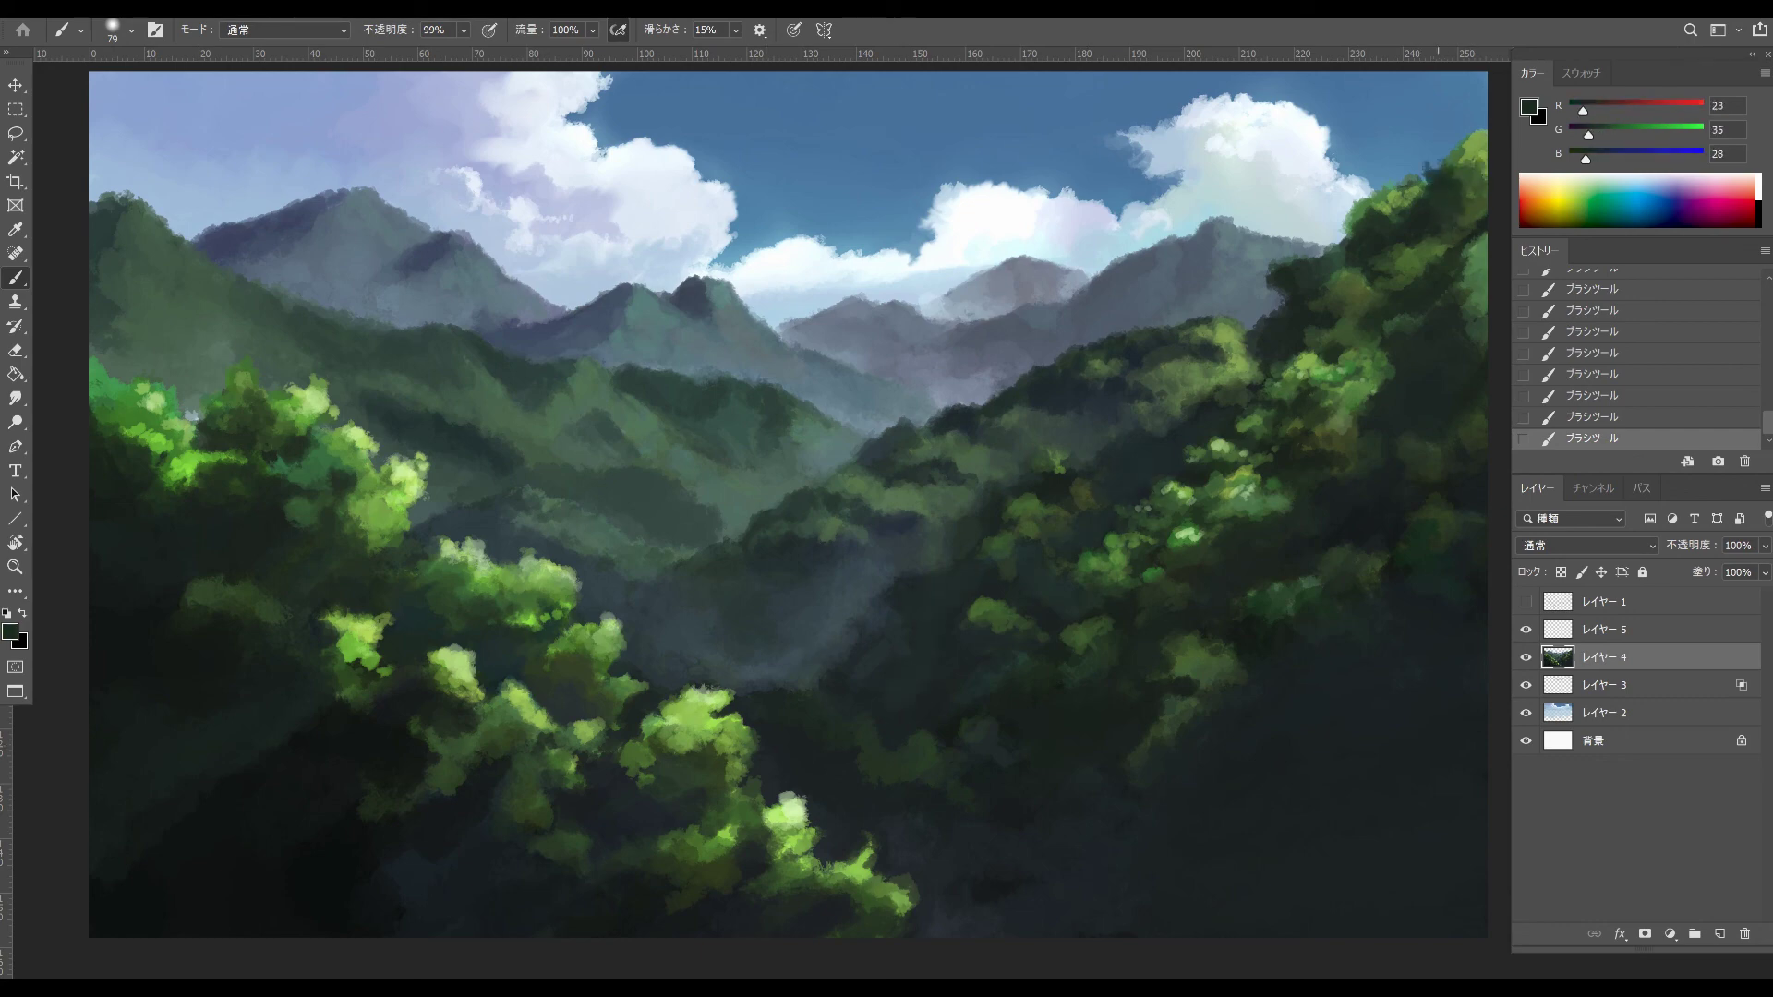
# - Refine the central peak and the far-left distant mountain's edge with sampled blue-greys, undoing one stroke
pyautogui.keyDown('alt'); pyautogui.click(646, 309); pyautogui.keyUp('alt')
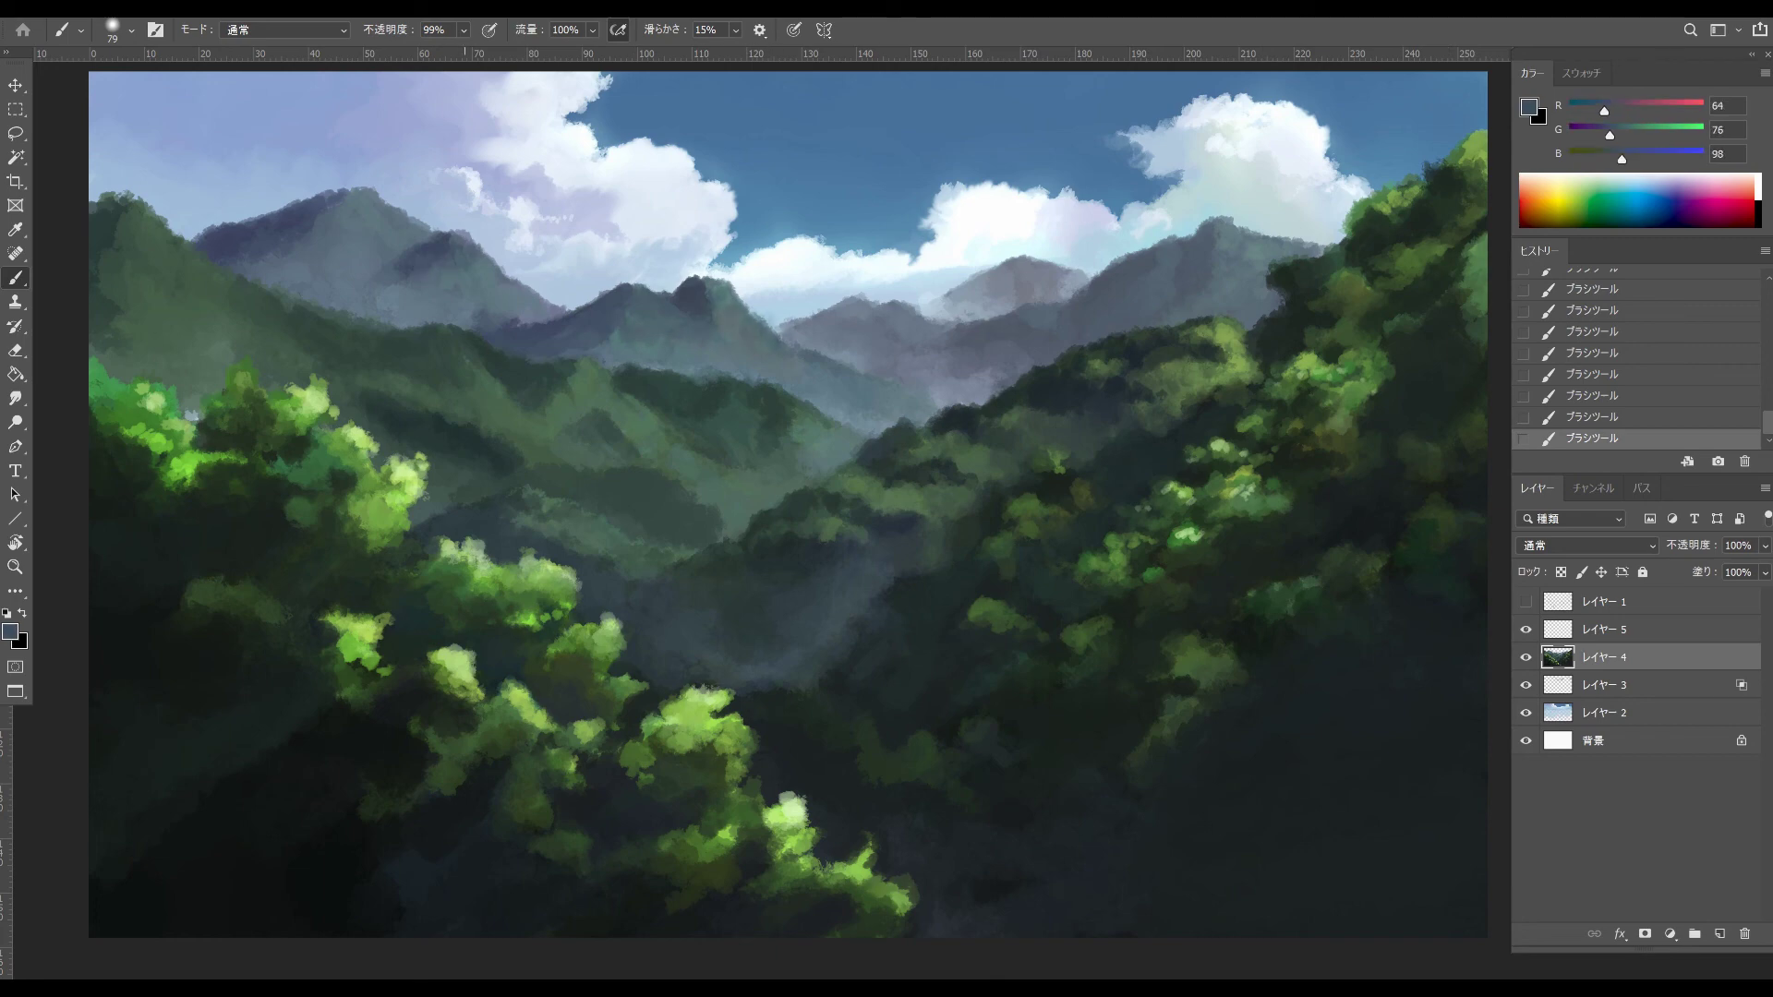
pyautogui.keyDown('alt'); pyautogui.click(212, 241); pyautogui.keyUp('alt')
pyautogui.keyDown('alt'); pyautogui.click(208, 236); pyautogui.keyUp('alt')
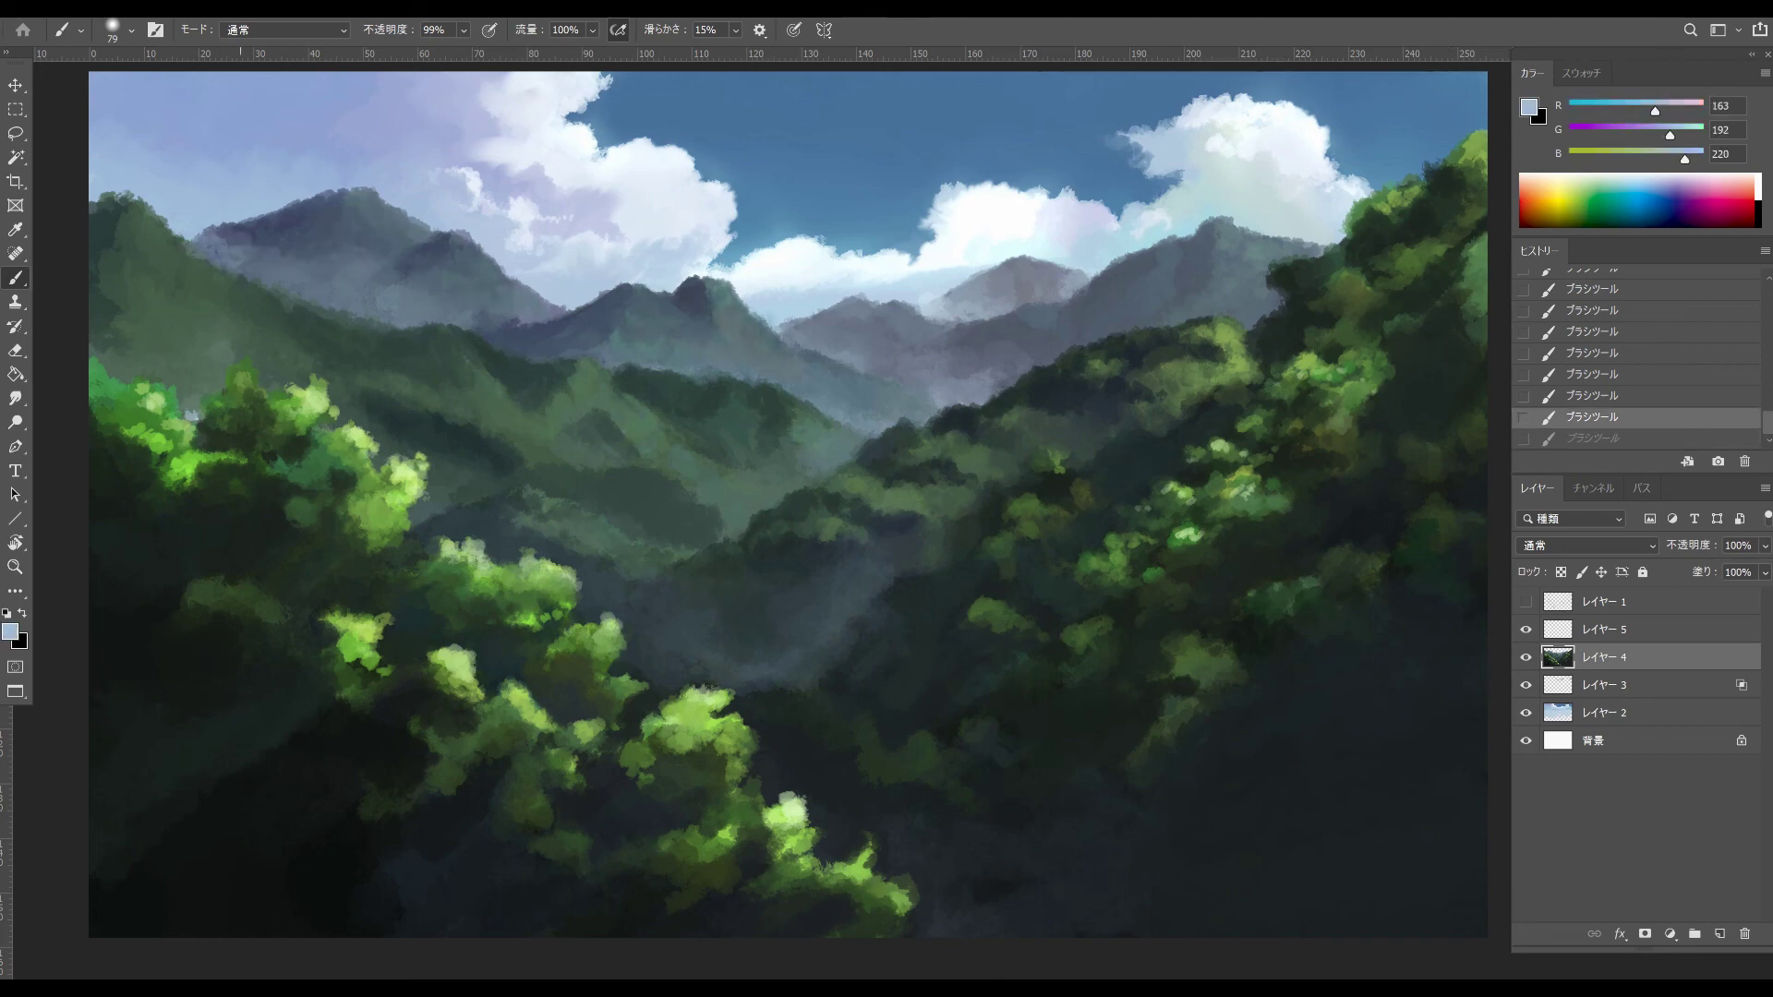
# - Repaint the centre of the middle ridge with a mixed colour and sampled muted greens
pyautogui.keyDown('alt'); pyautogui.click(697, 433); pyautogui.keyUp('alt')
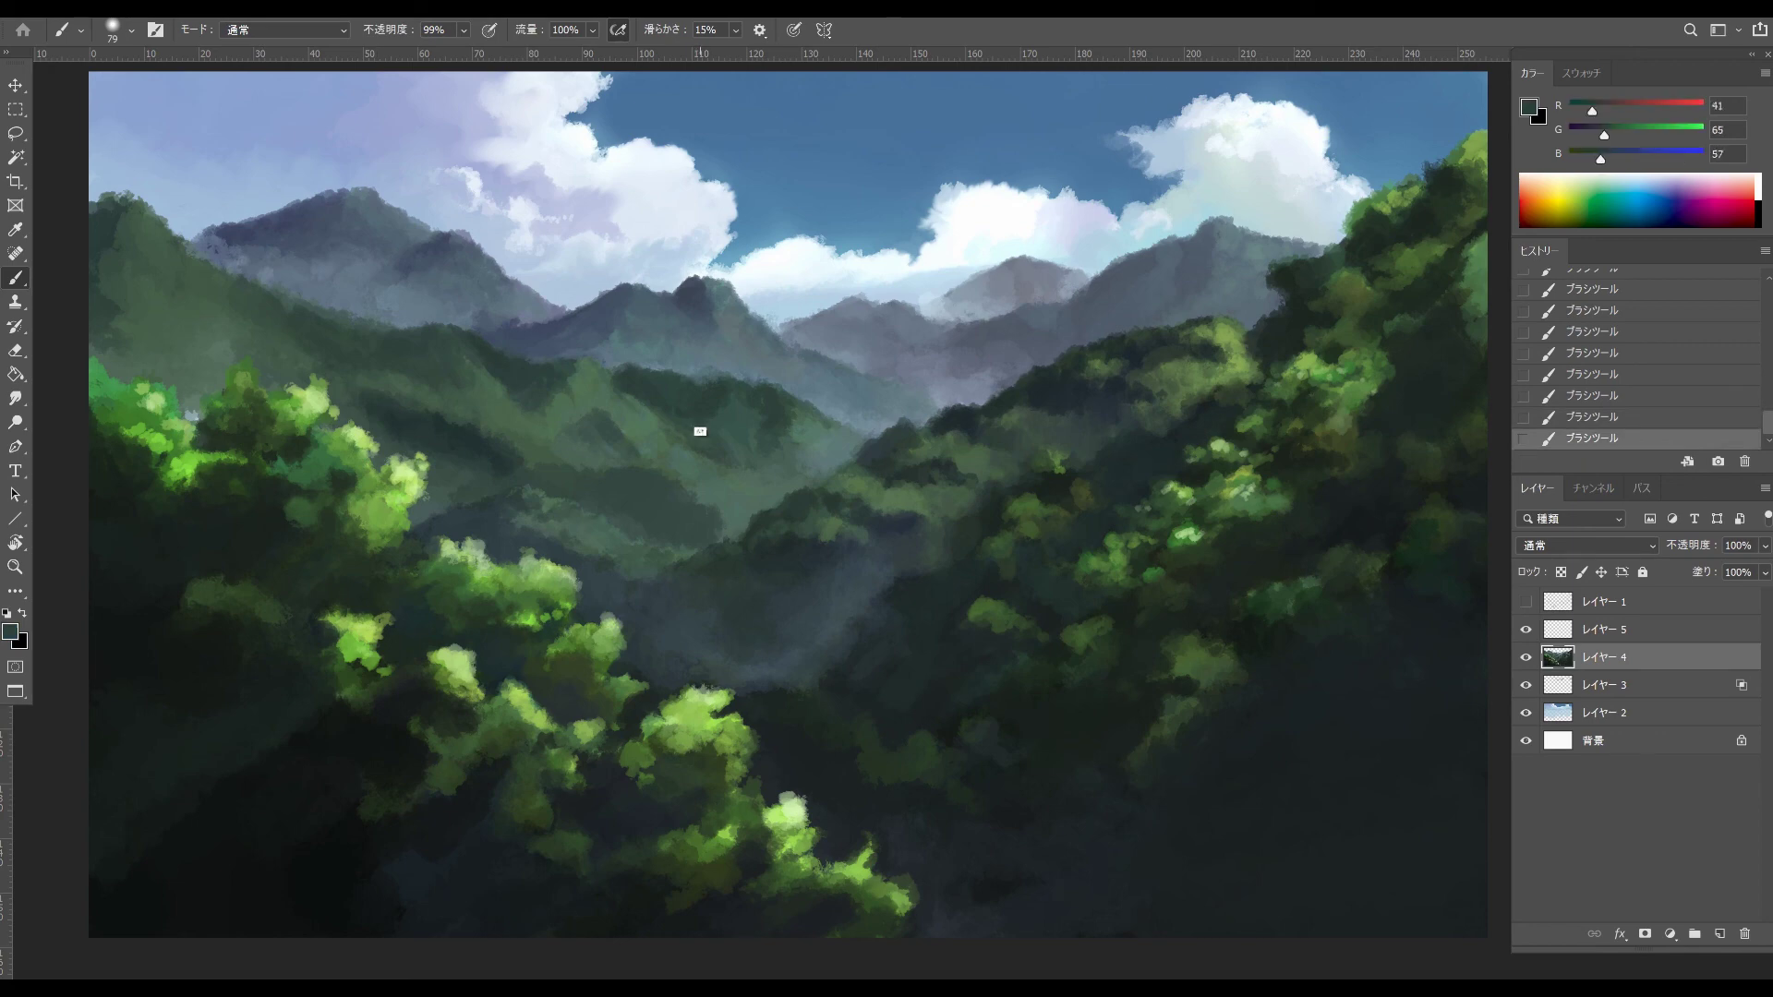
pyautogui.click(10, 631)
pyautogui.click(1218, 257)
pyautogui.click(1390, 142)
pyautogui.keyDown('alt'); pyautogui.click(631, 457); pyautogui.keyUp('alt')
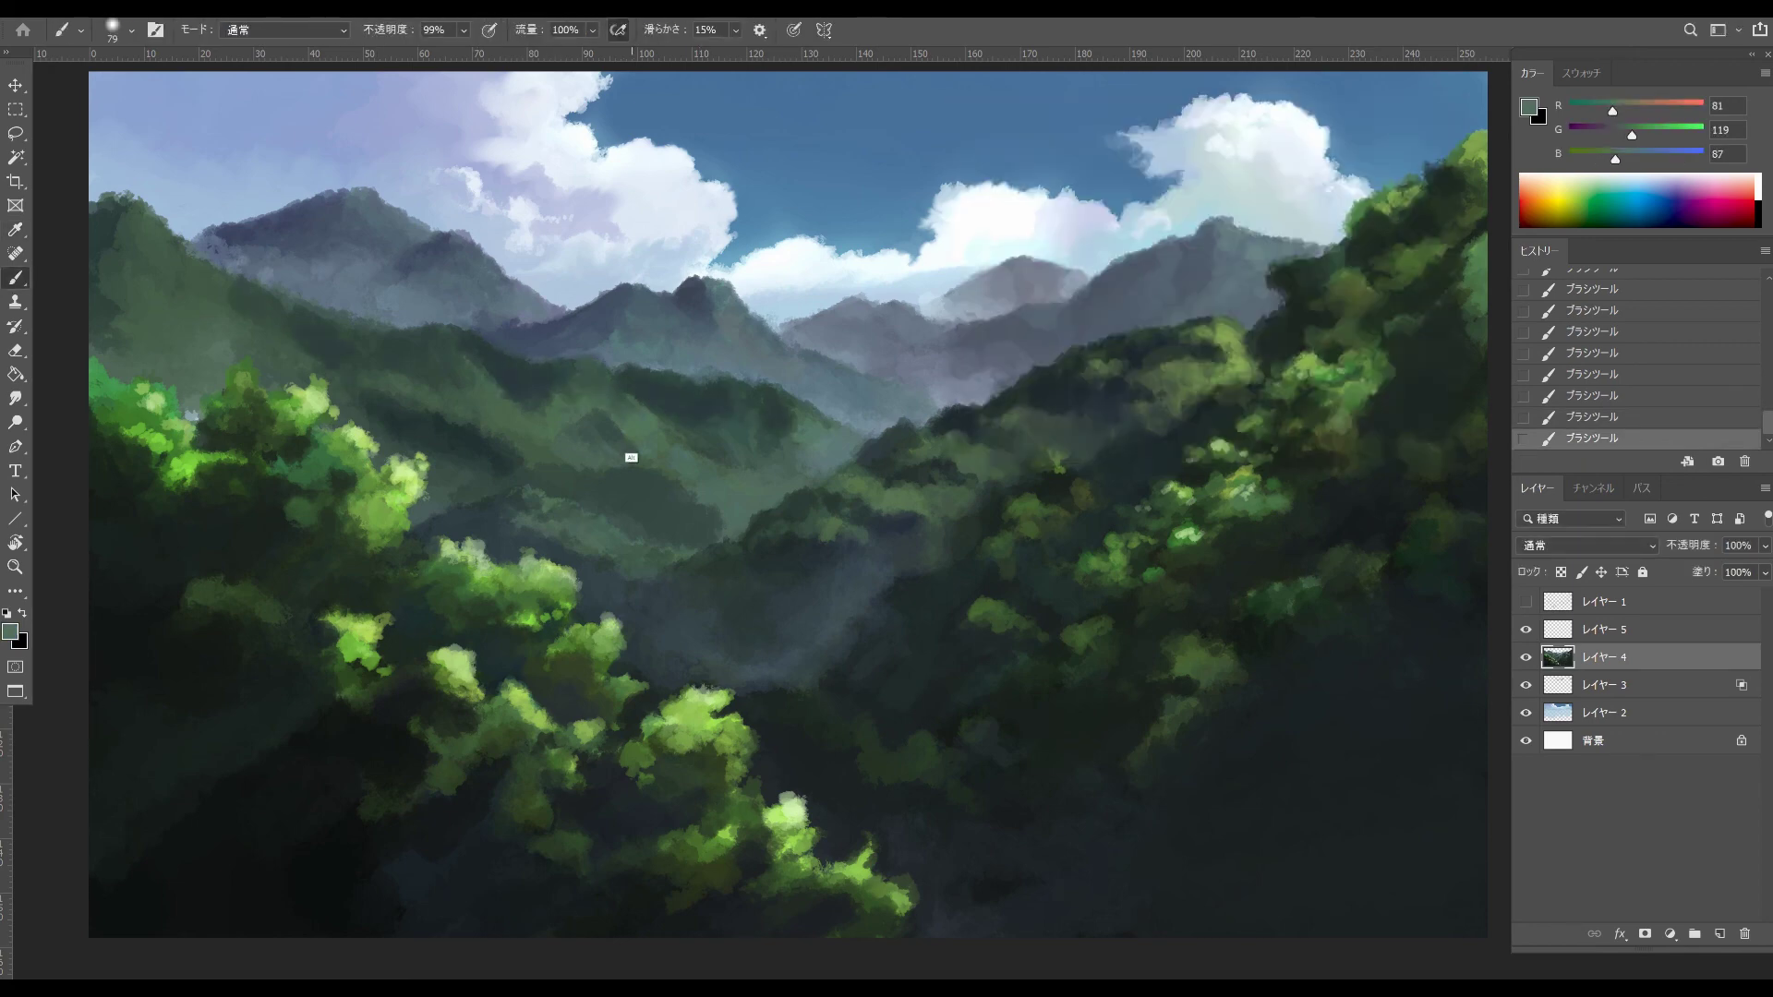
pyautogui.keyDown('alt'); pyautogui.click(654, 452); pyautogui.keyUp('alt')
pyautogui.keyDown('alt'); pyautogui.click(618, 398); pyautogui.keyUp('alt')
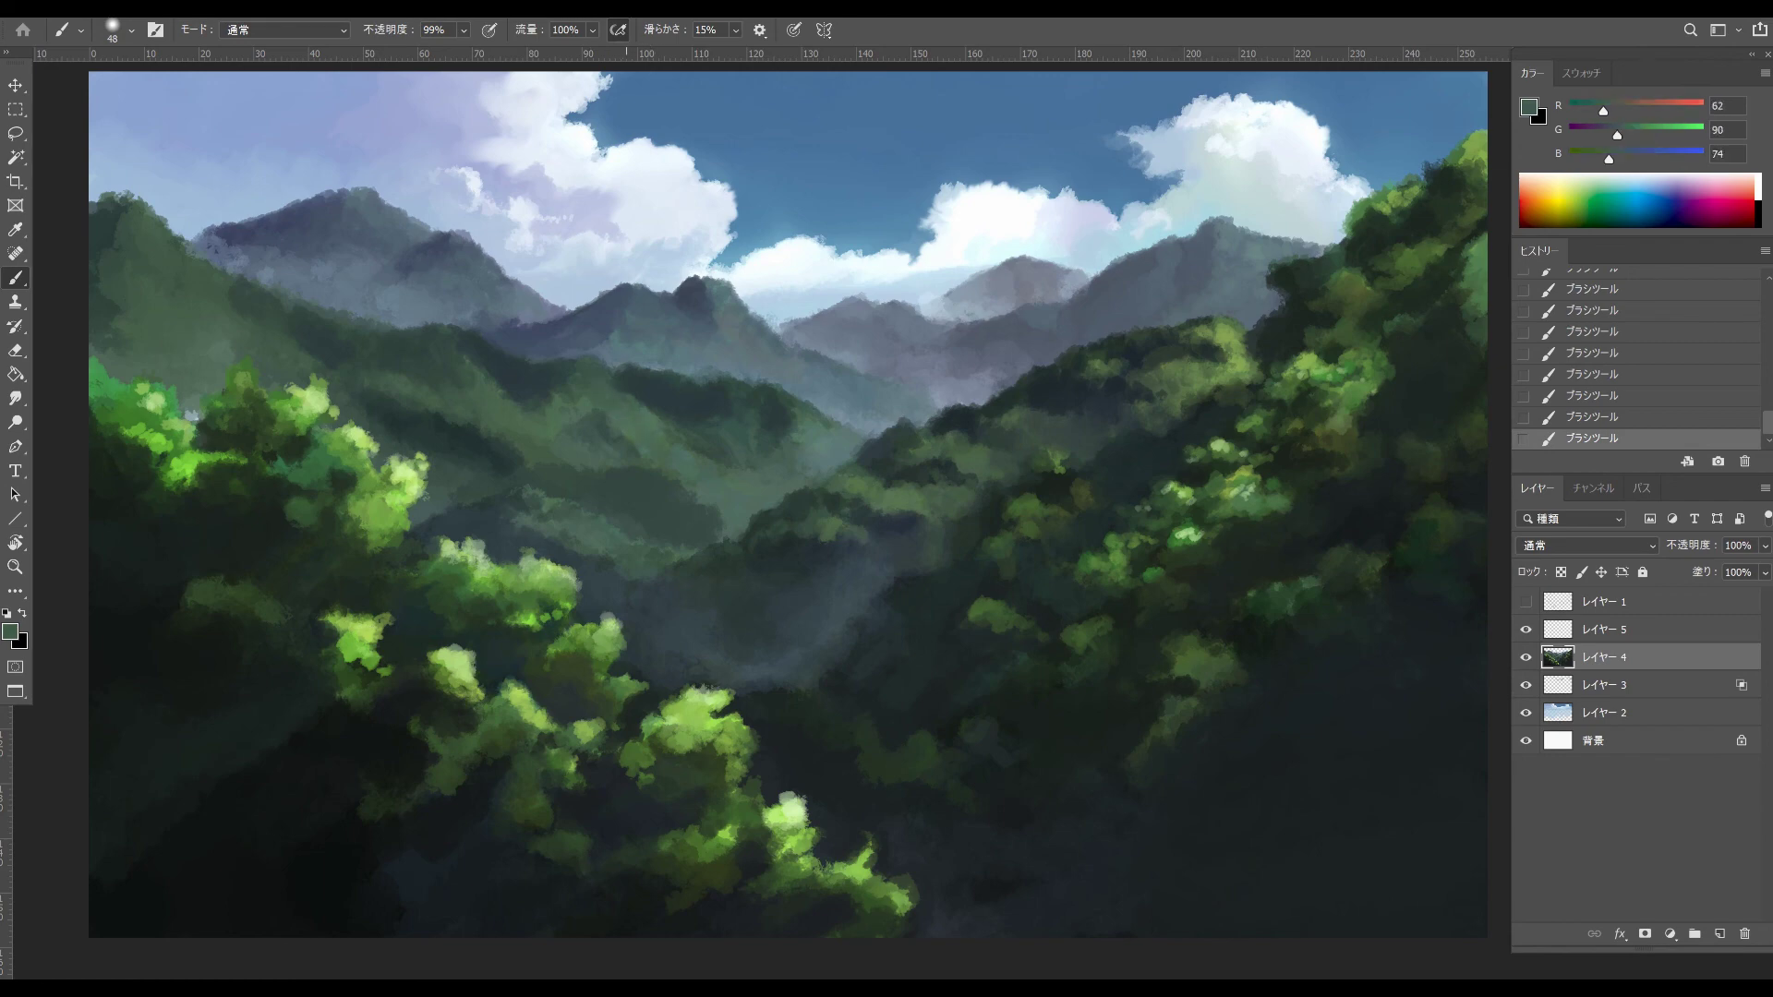
# - Shape the shadows and lit folds at the valley end of the middle ridge with sampled greens, undoing one stroke
pyautogui.keyDown('alt'); pyautogui.click(657, 387); pyautogui.keyUp('alt')
pyautogui.hotkey('ctrl', 'z')
pyautogui.keyDown('alt'); pyautogui.click(744, 421); pyautogui.keyUp('alt')
pyautogui.keyDown('alt'); pyautogui.click(749, 422); pyautogui.keyUp('alt')
pyautogui.moveTo(750, 423)
pyautogui.mouseDown()
pyautogui.moveTo(786, 415)
pyautogui.moveTo(729, 452)
pyautogui.mouseUp()
pyautogui.keyDown('alt'); pyautogui.click(790, 421); pyautogui.keyUp('alt')
pyautogui.keyDown('alt'); pyautogui.click(806, 456); pyautogui.keyUp('alt')
pyautogui.keyDown('alt'); pyautogui.click(726, 457); pyautogui.keyUp('alt')
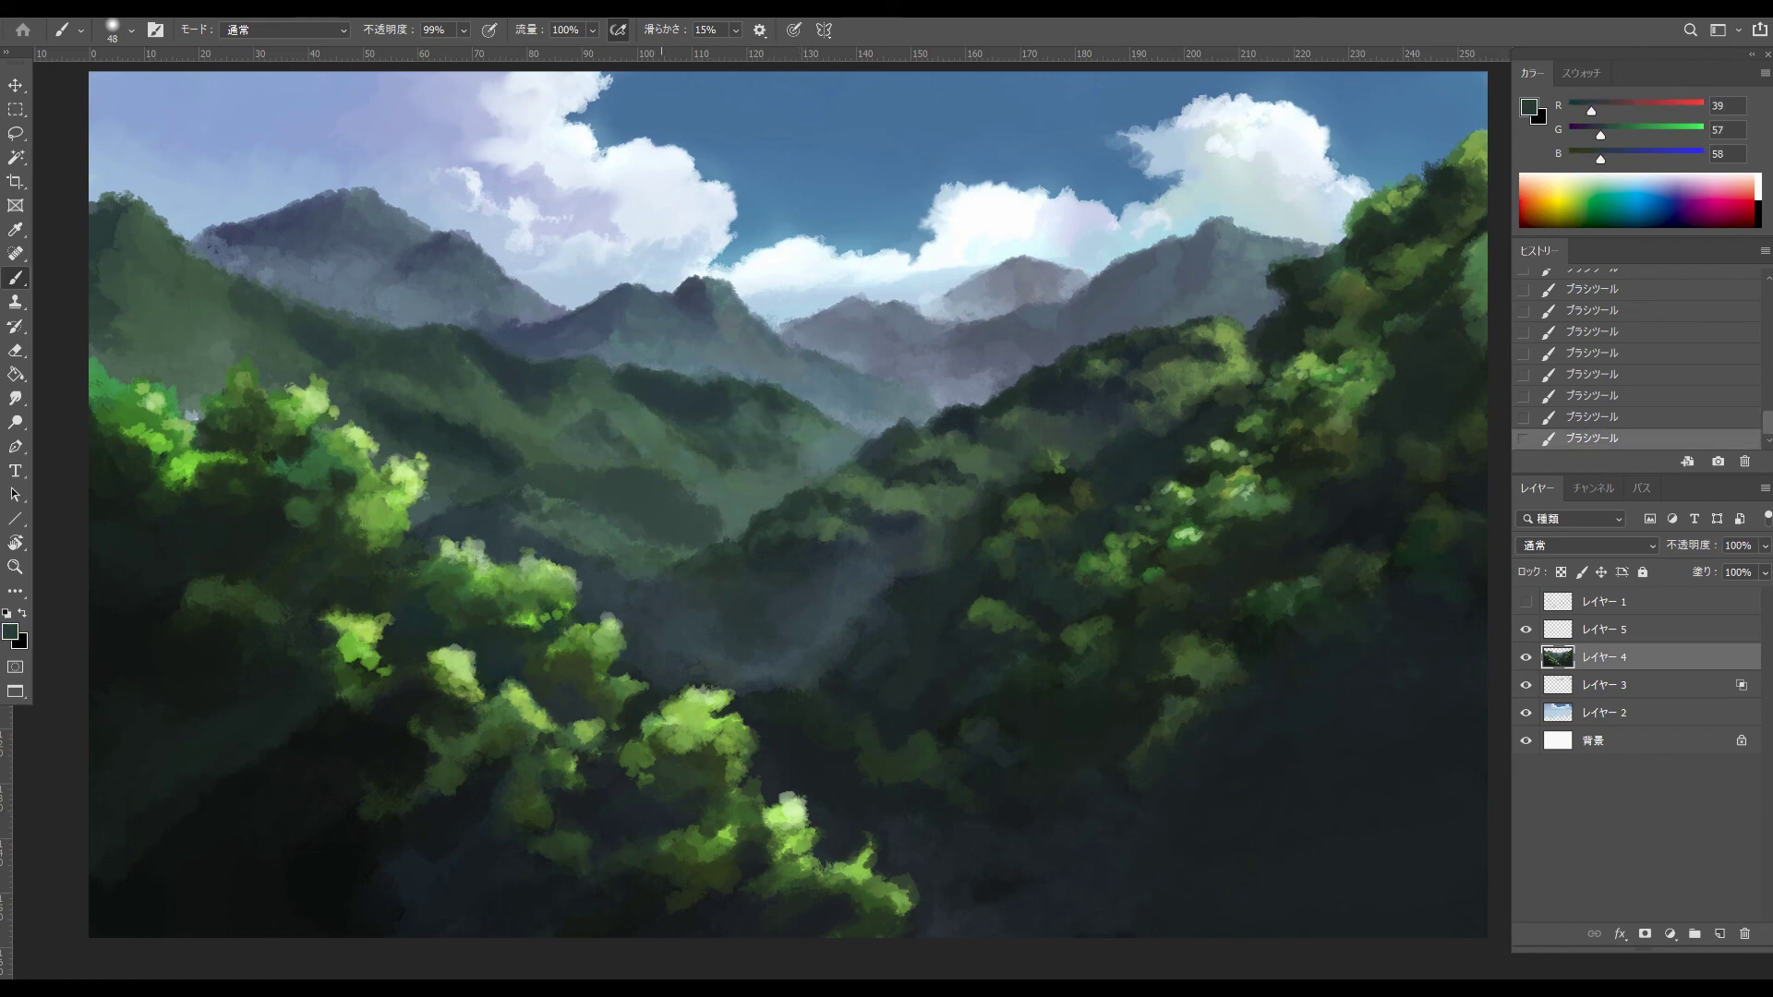
# - Blend the lower folds and left crest of the middle ridge with sampled grey-greens
pyautogui.keyDown('alt'); pyautogui.click(662, 489); pyautogui.keyUp('alt')
pyautogui.keyDown('alt'); pyautogui.click(427, 425); pyautogui.keyUp('alt')
pyautogui.keyDown('alt'); pyautogui.click(356, 369); pyautogui.keyUp('alt')
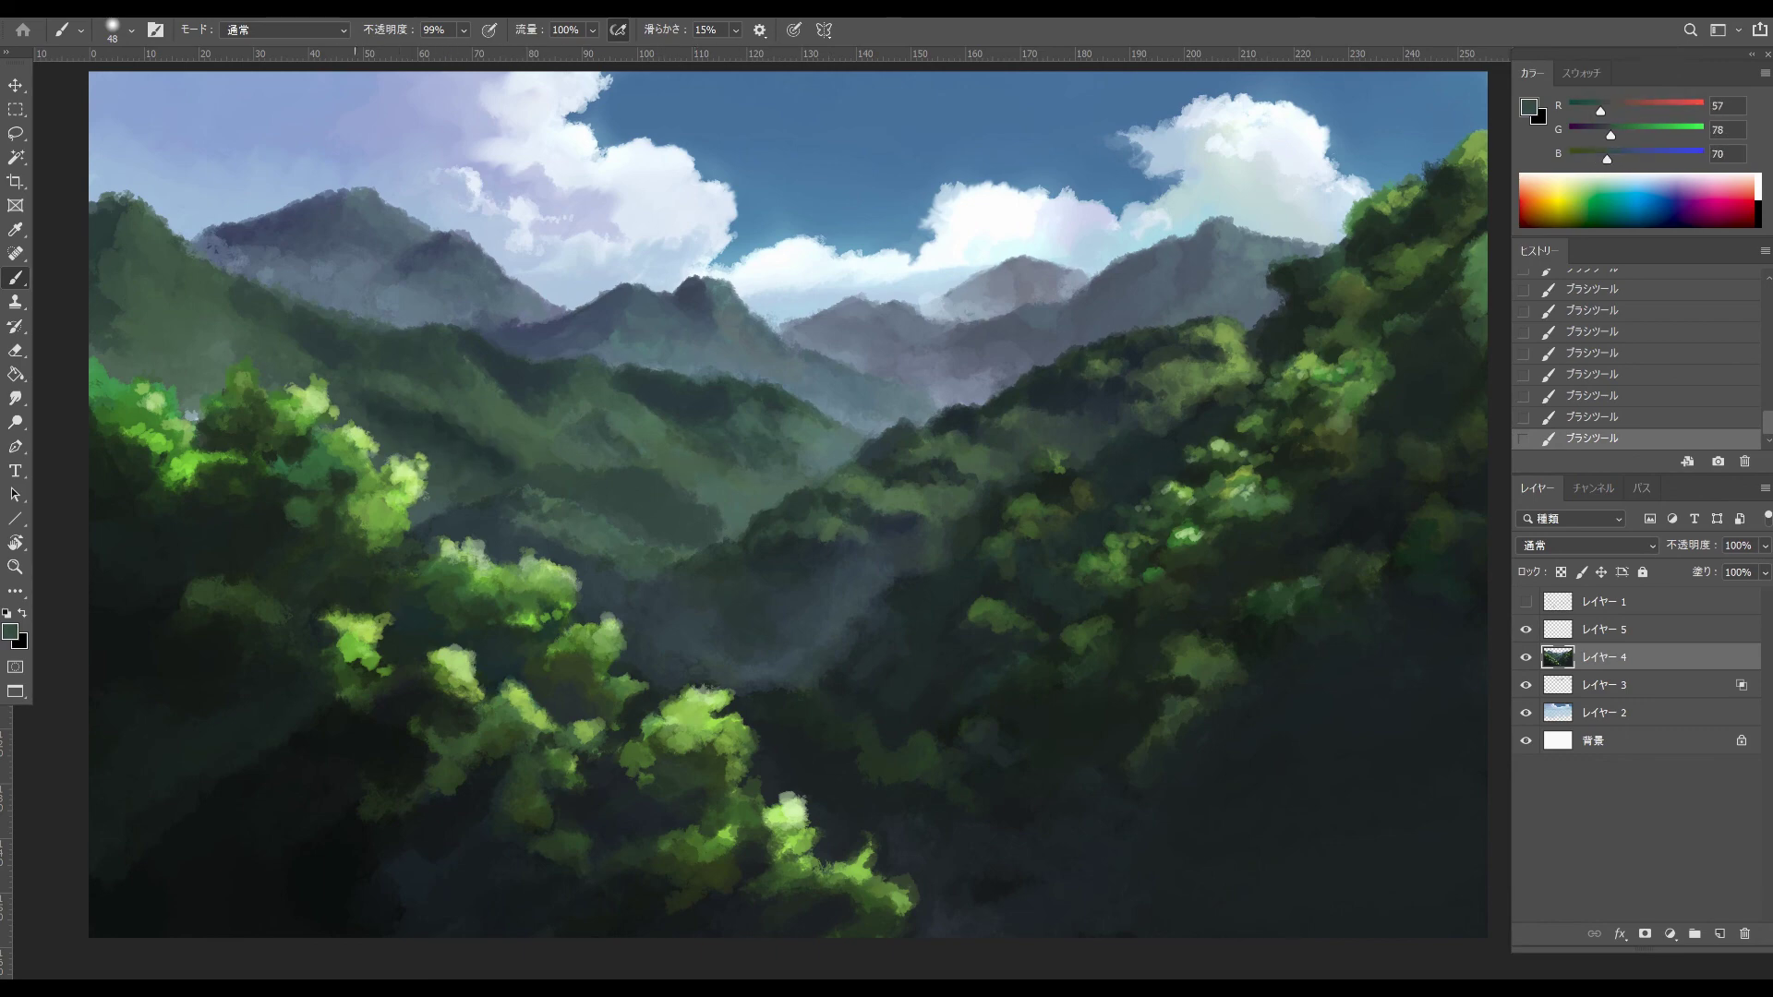
# - Smooth the far-left green mountainside and its slope toward the middle ridge with sampled muted greens
pyautogui.keyDown('alt'); pyautogui.click(194, 417); pyautogui.keyUp('alt')
pyautogui.keyDown('alt'); pyautogui.click(214, 292); pyautogui.keyUp('alt')
pyautogui.moveTo(148, 280)
pyautogui.mouseDown()
pyautogui.moveTo(178, 303)
pyautogui.moveTo(174, 341)
pyautogui.mouseUp()
pyautogui.keyDown('alt'); pyautogui.click(167, 325); pyautogui.keyUp('alt')
pyautogui.keyDown('alt'); pyautogui.click(135, 274); pyautogui.keyUp('alt')
pyautogui.keyDown('alt'); pyautogui.click(504, 366); pyautogui.keyUp('alt')
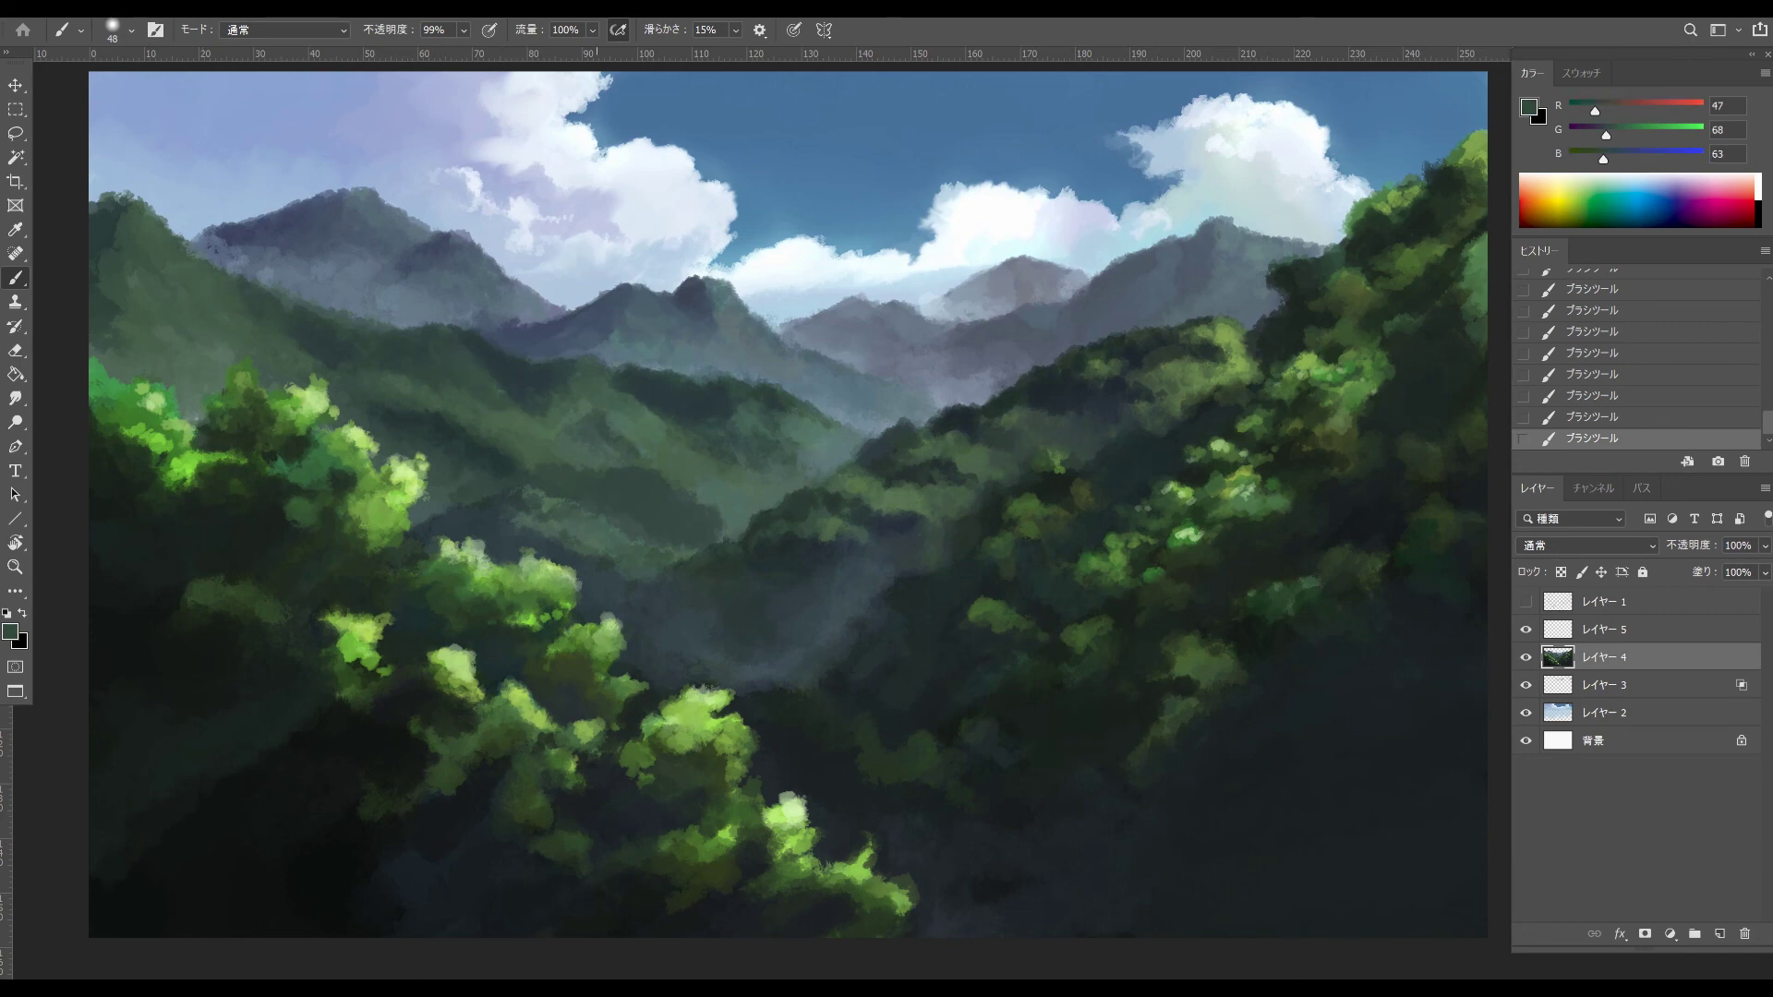
# - Blend blue-grey mist across the base of the distant mountains above the valley with sampled colours
pyautogui.keyDown('alt'); pyautogui.click(934, 383); pyautogui.keyUp('alt')
pyautogui.keyDown('alt'); pyautogui.click(951, 401); pyautogui.keyUp('alt')
pyautogui.keyDown('alt'); pyautogui.click(934, 371); pyautogui.keyUp('alt')
pyautogui.keyDown('alt'); pyautogui.click(880, 405); pyautogui.keyUp('alt')
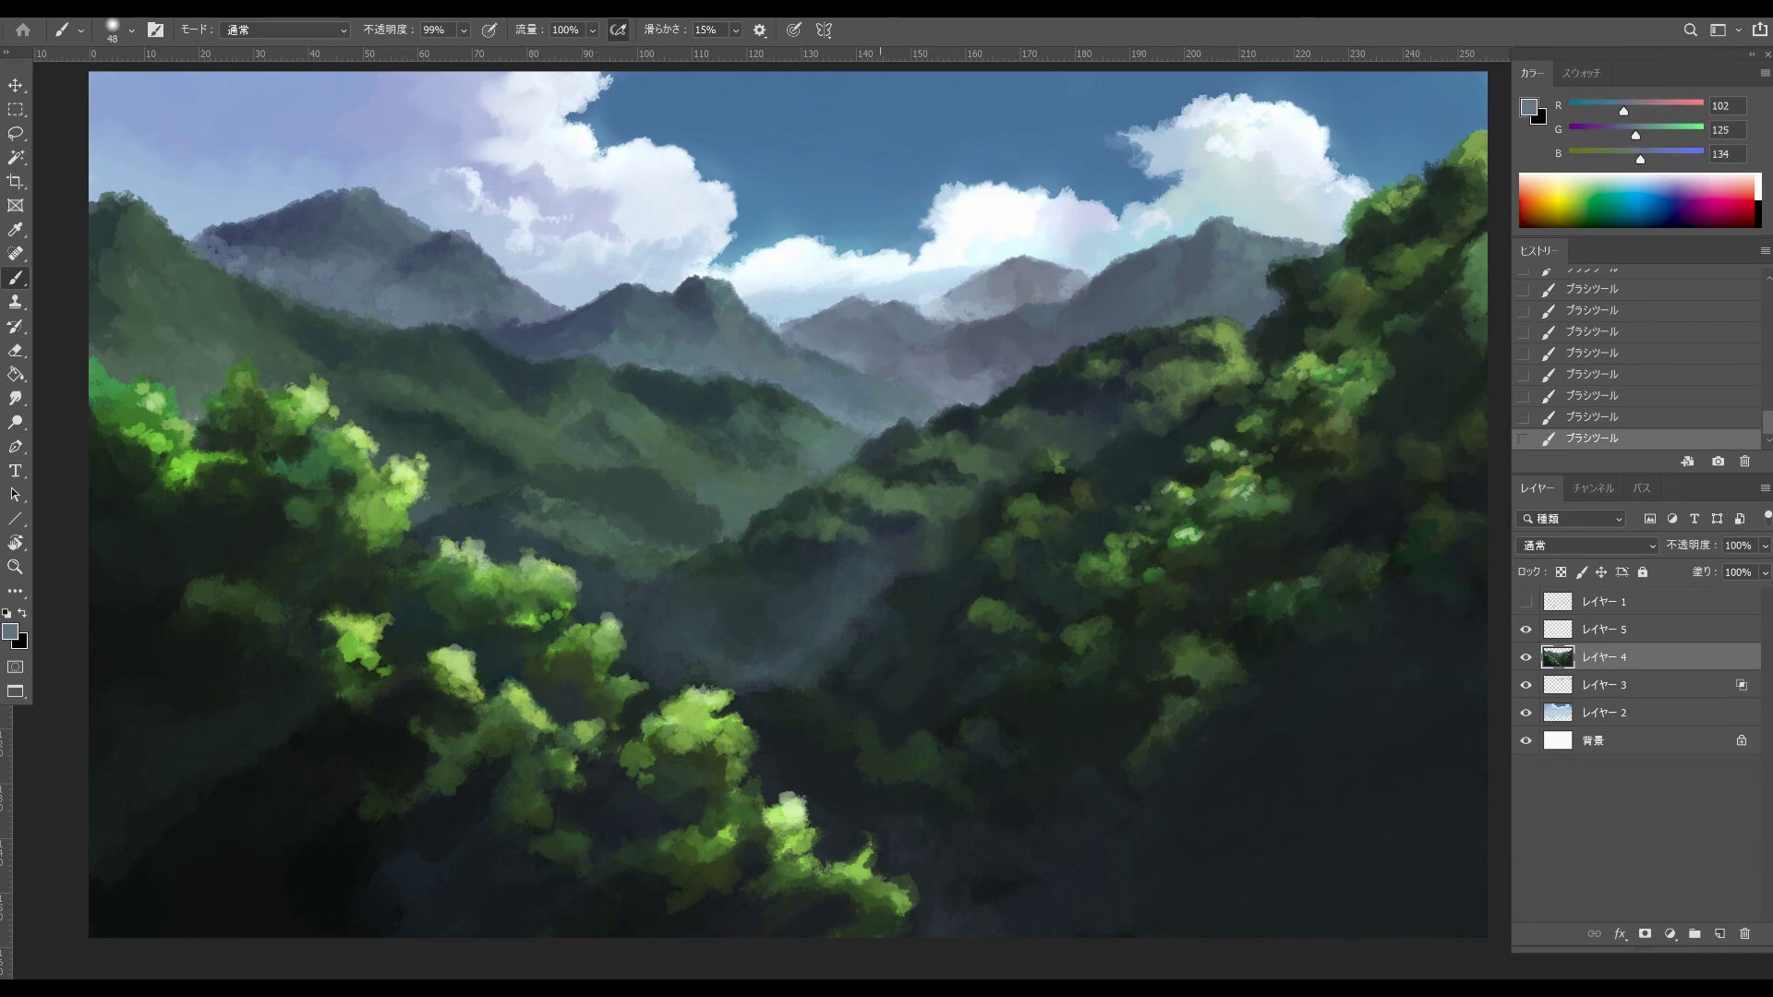
pyautogui.keyDown('alt'); pyautogui.click(956, 392); pyautogui.keyUp('alt')
pyautogui.keyDown('alt'); pyautogui.click(870, 377); pyautogui.keyUp('alt')
pyautogui.moveTo(874, 386)
pyautogui.mouseDown()
pyautogui.moveTo(942, 407)
pyautogui.moveTo(1014, 354)
pyautogui.mouseUp()
# - Clean up the lower ridge line of the right slope against the mist with sampled tones
pyautogui.keyDown('alt'); pyautogui.click(968, 397); pyautogui.keyUp('alt')
pyautogui.keyDown('alt'); pyautogui.click(1015, 329); pyautogui.keyUp('alt')
pyautogui.keyDown('alt'); pyautogui.click(977, 393); pyautogui.keyUp('alt')
pyautogui.click(963, 417)
# - Refine the distant mountain behind the right slope's crest with sampled blue-greys
pyautogui.moveTo(1248, 320); pyautogui.dragTo(1271, 312)
pyautogui.keyDown('alt'); pyautogui.click(1242, 298); pyautogui.keyUp('alt')
pyautogui.keyDown('alt'); pyautogui.click(1197, 270); pyautogui.keyUp('alt')
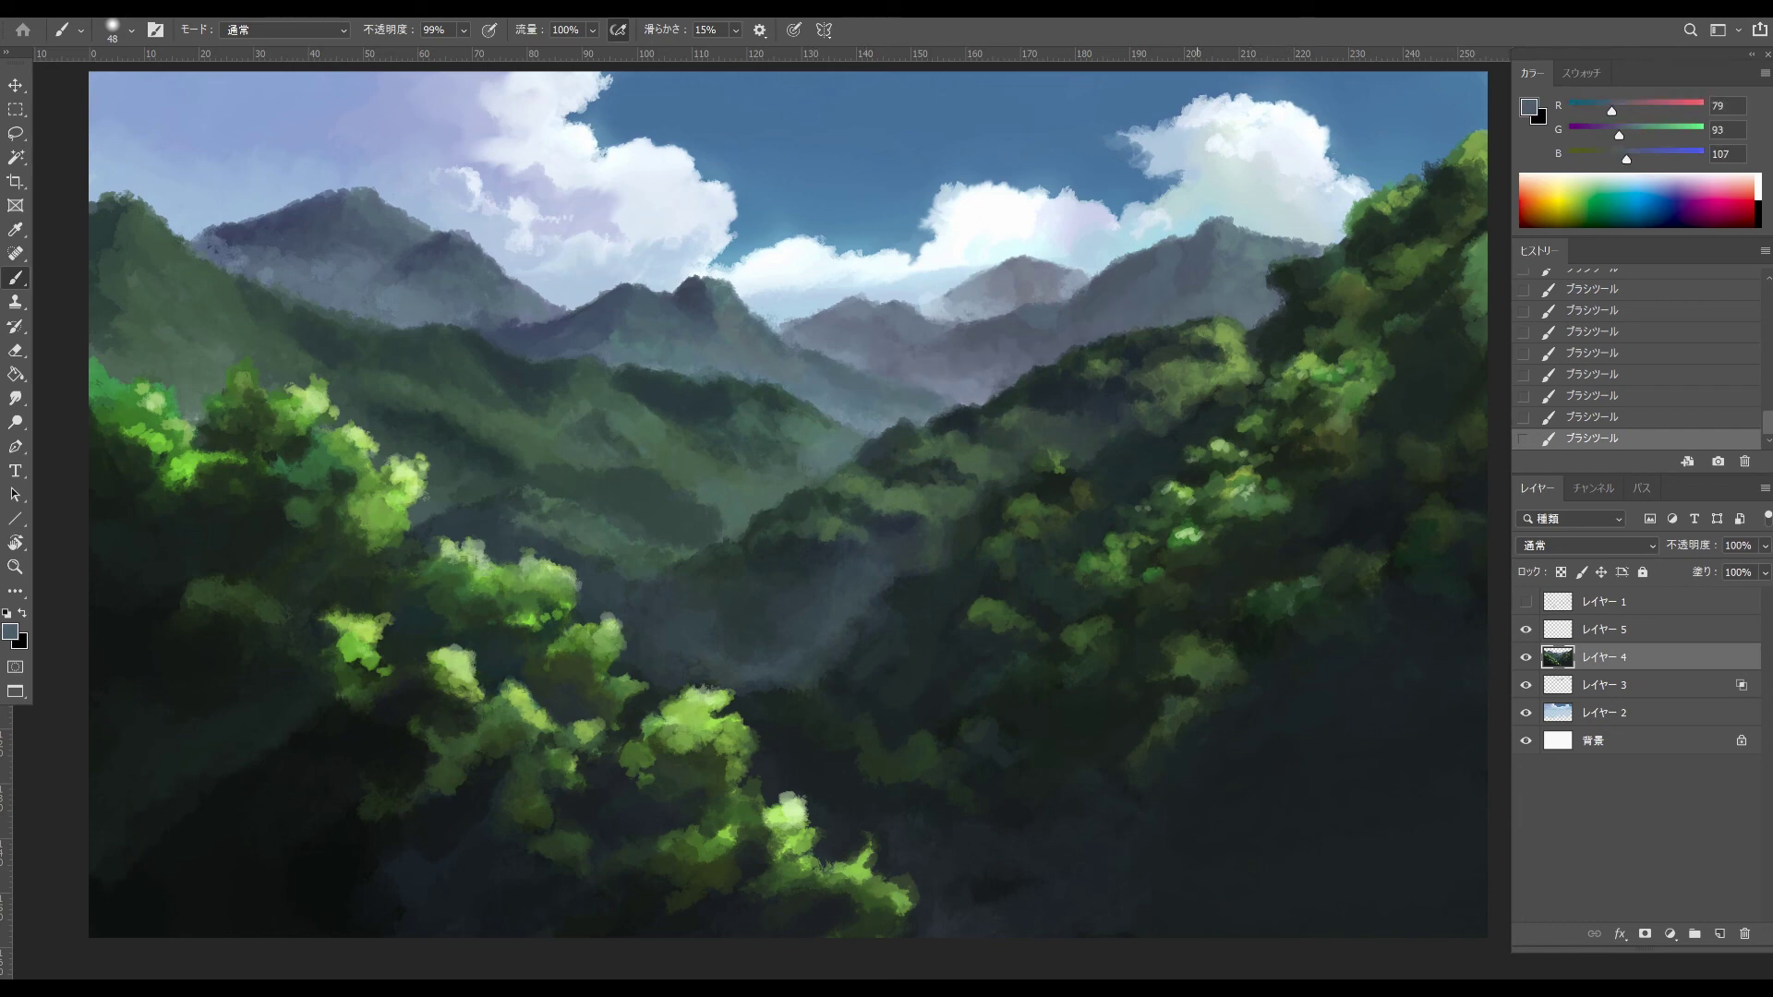
pyautogui.keyDown('alt'); pyautogui.click(1212, 277); pyautogui.keyUp('alt')
pyautogui.moveTo(1203, 252); pyautogui.dragTo(1190, 311)
pyautogui.keyDown('alt'); pyautogui.click(1171, 300); pyautogui.keyUp('alt')
# - Rework the large bright clump on the lower foreground slope with sampled light and dark greens
pyautogui.keyDown('alt'); pyautogui.click(699, 703); pyautogui.keyUp('alt')
pyautogui.moveTo(703, 729); pyautogui.dragTo(728, 731)
pyautogui.keyDown('alt'); pyautogui.click(713, 730); pyautogui.keyUp('alt')
pyautogui.keyDown('alt'); pyautogui.click(653, 779); pyautogui.keyUp('alt')
pyautogui.keyDown('alt'); pyautogui.click(668, 785); pyautogui.keyUp('alt')
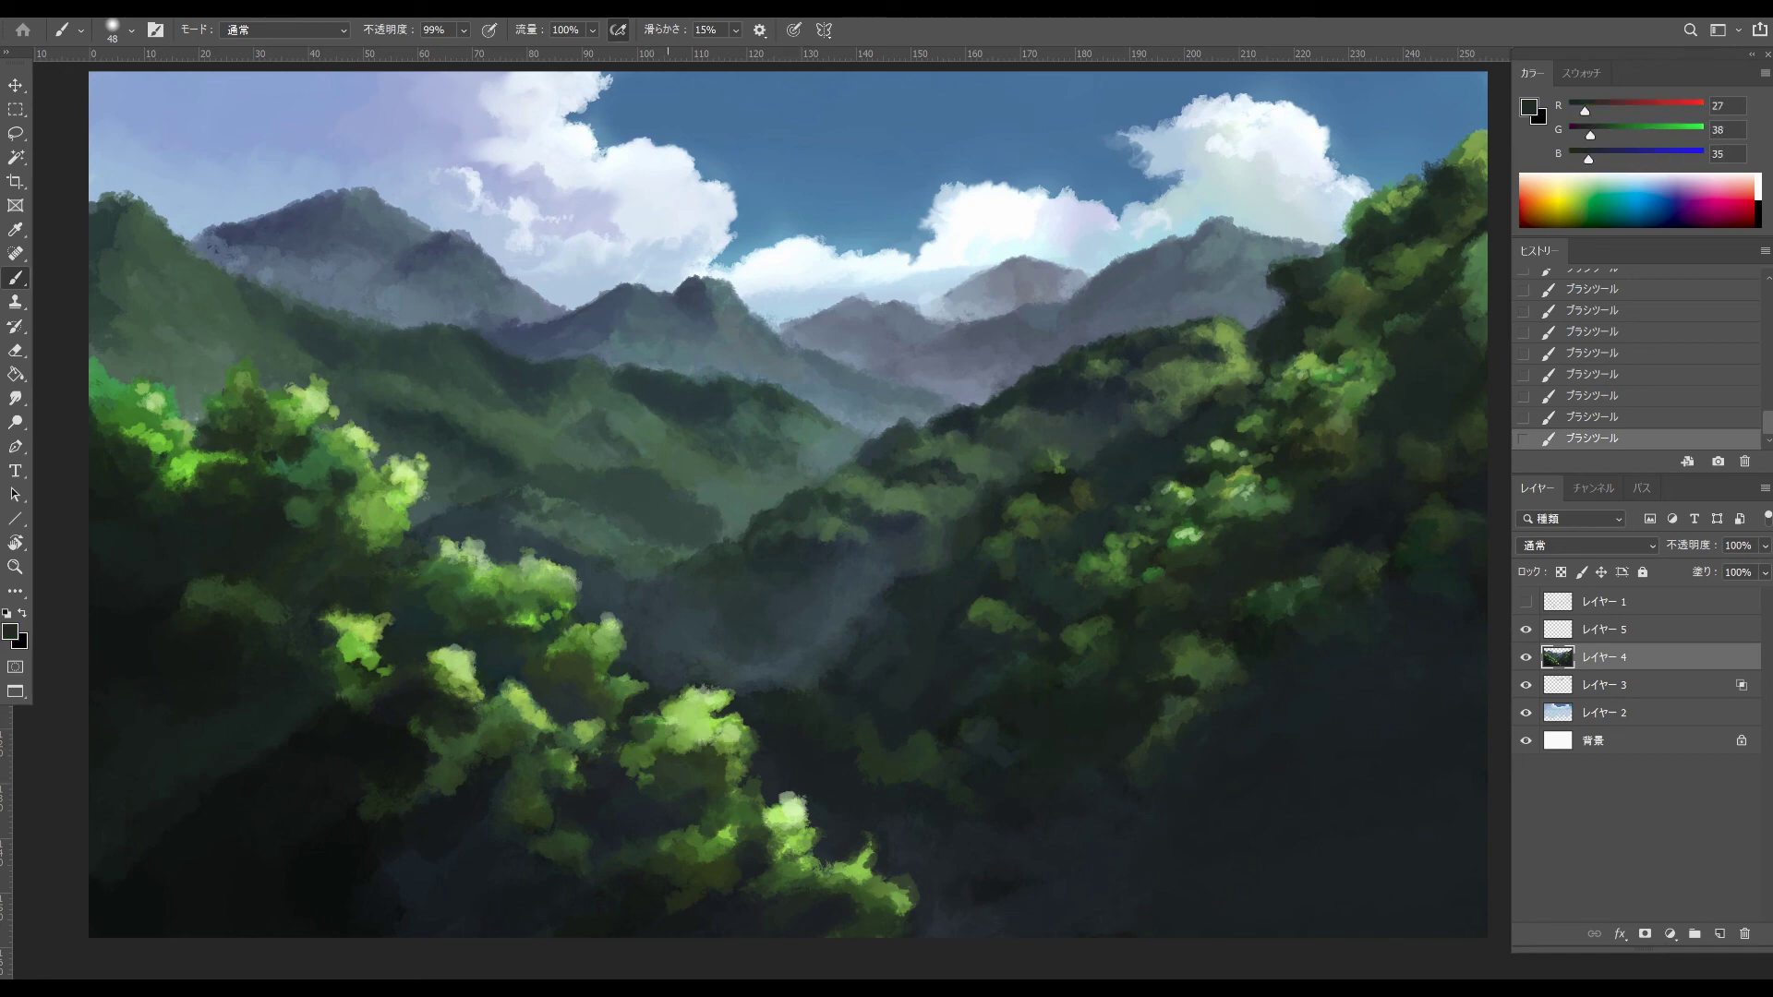
# - Paint lighter sampled greens onto the foliage clumps along the right slope's crest
pyautogui.keyDown('alt'); pyautogui.click(1224, 328); pyautogui.keyUp('alt')
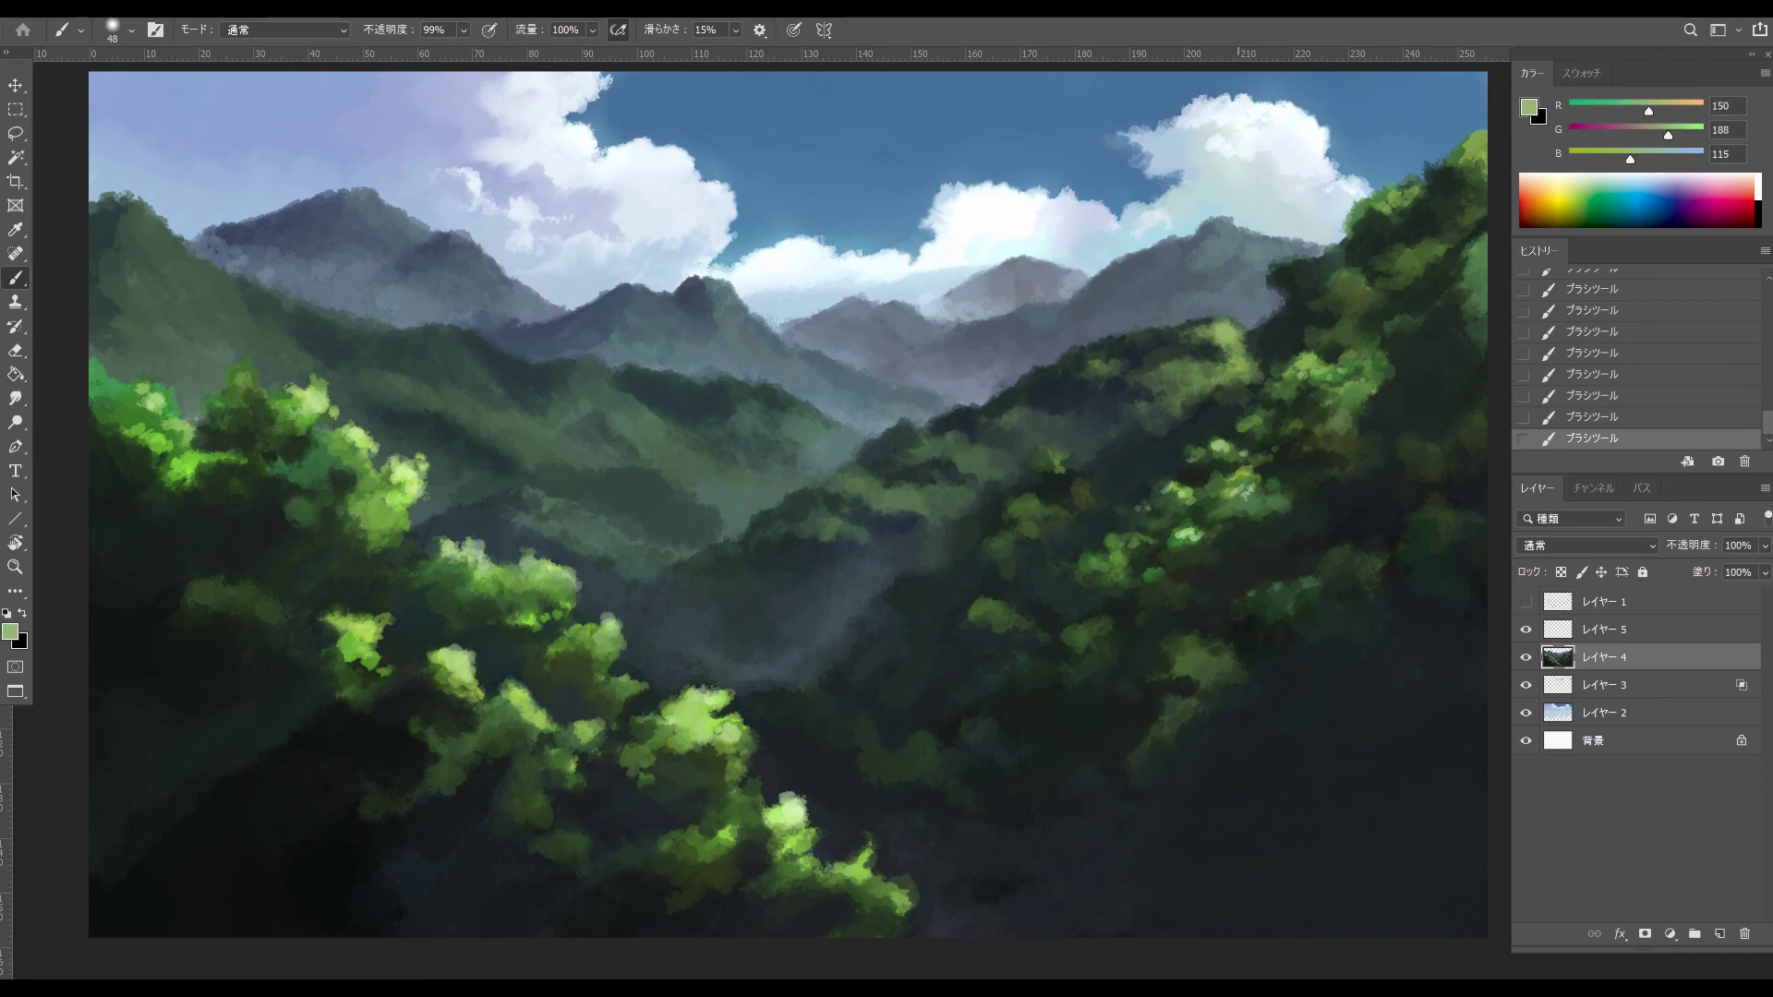
pyautogui.keyDown('alt'); pyautogui.click(1162, 391); pyautogui.keyUp('alt')
pyautogui.moveTo(1204, 366)
pyautogui.mouseDown()
pyautogui.moveTo(1168, 382)
pyautogui.moveTo(1162, 414)
pyautogui.mouseUp()
pyautogui.keyDown('alt'); pyautogui.click(1189, 374); pyautogui.keyUp('alt')
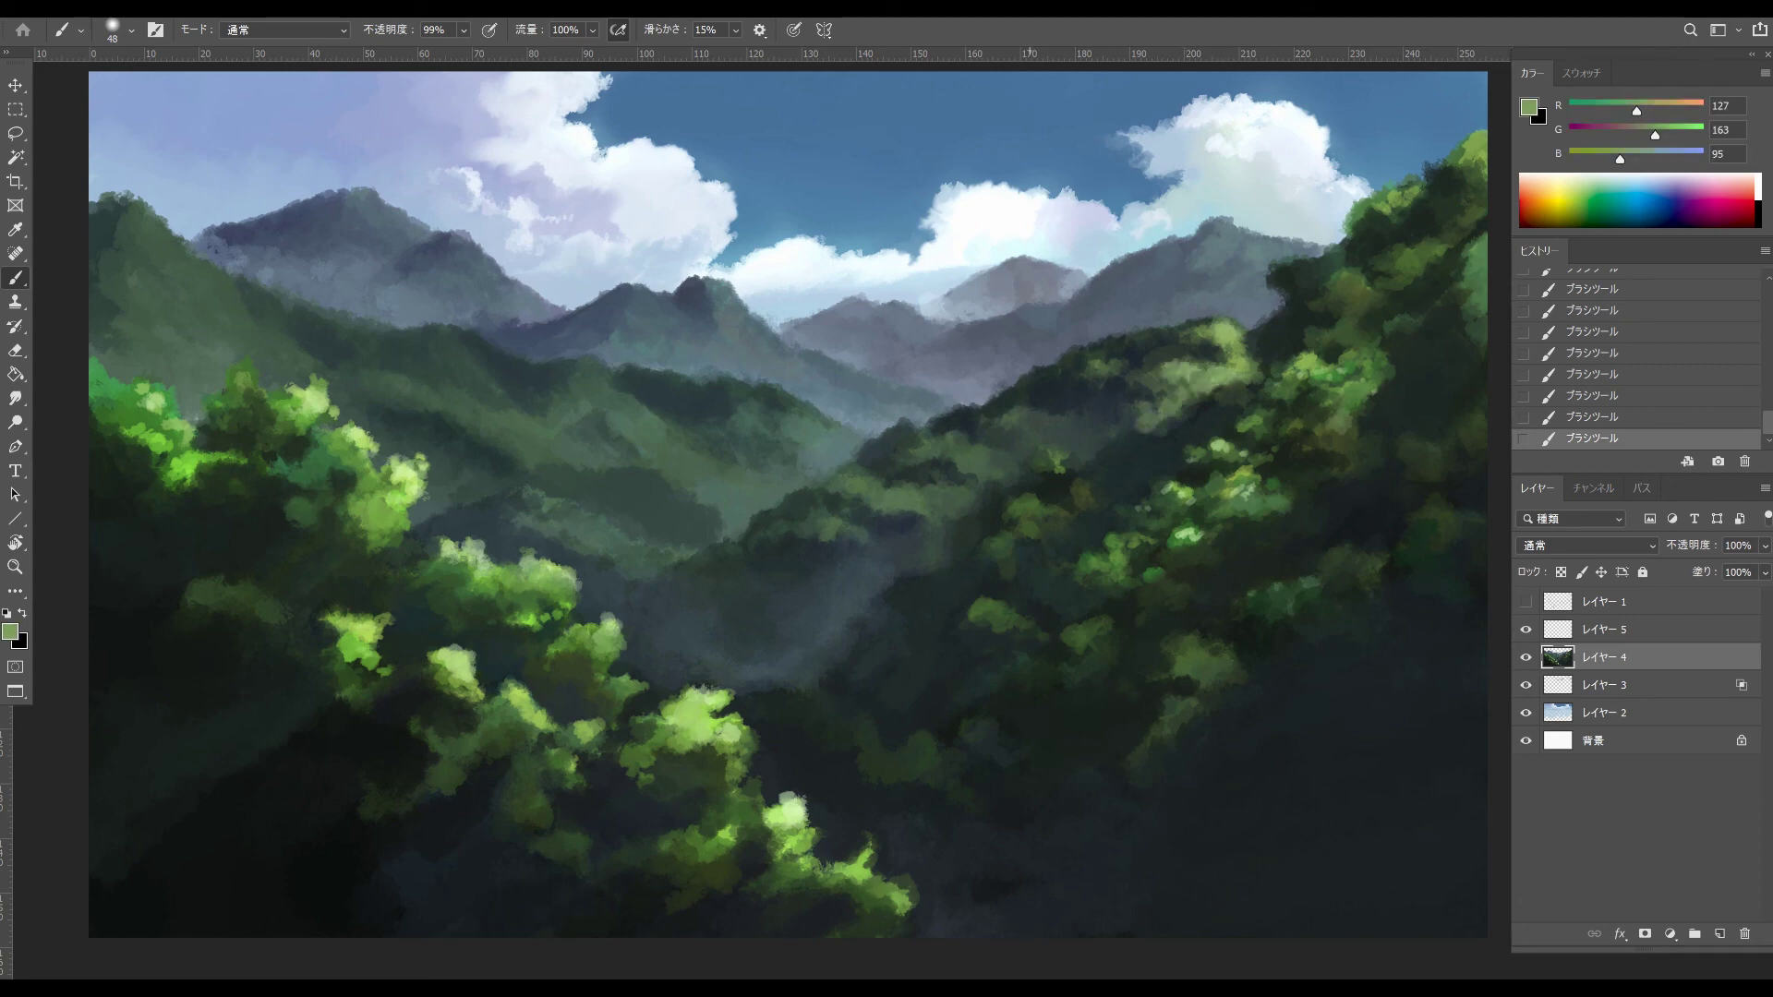
# - Touch up the foliage on the right slope's crest in light green and the valley mist in sampled blue-grey, undoing the last stroke
pyautogui.moveTo(1045, 412); pyautogui.dragTo(1032, 435)
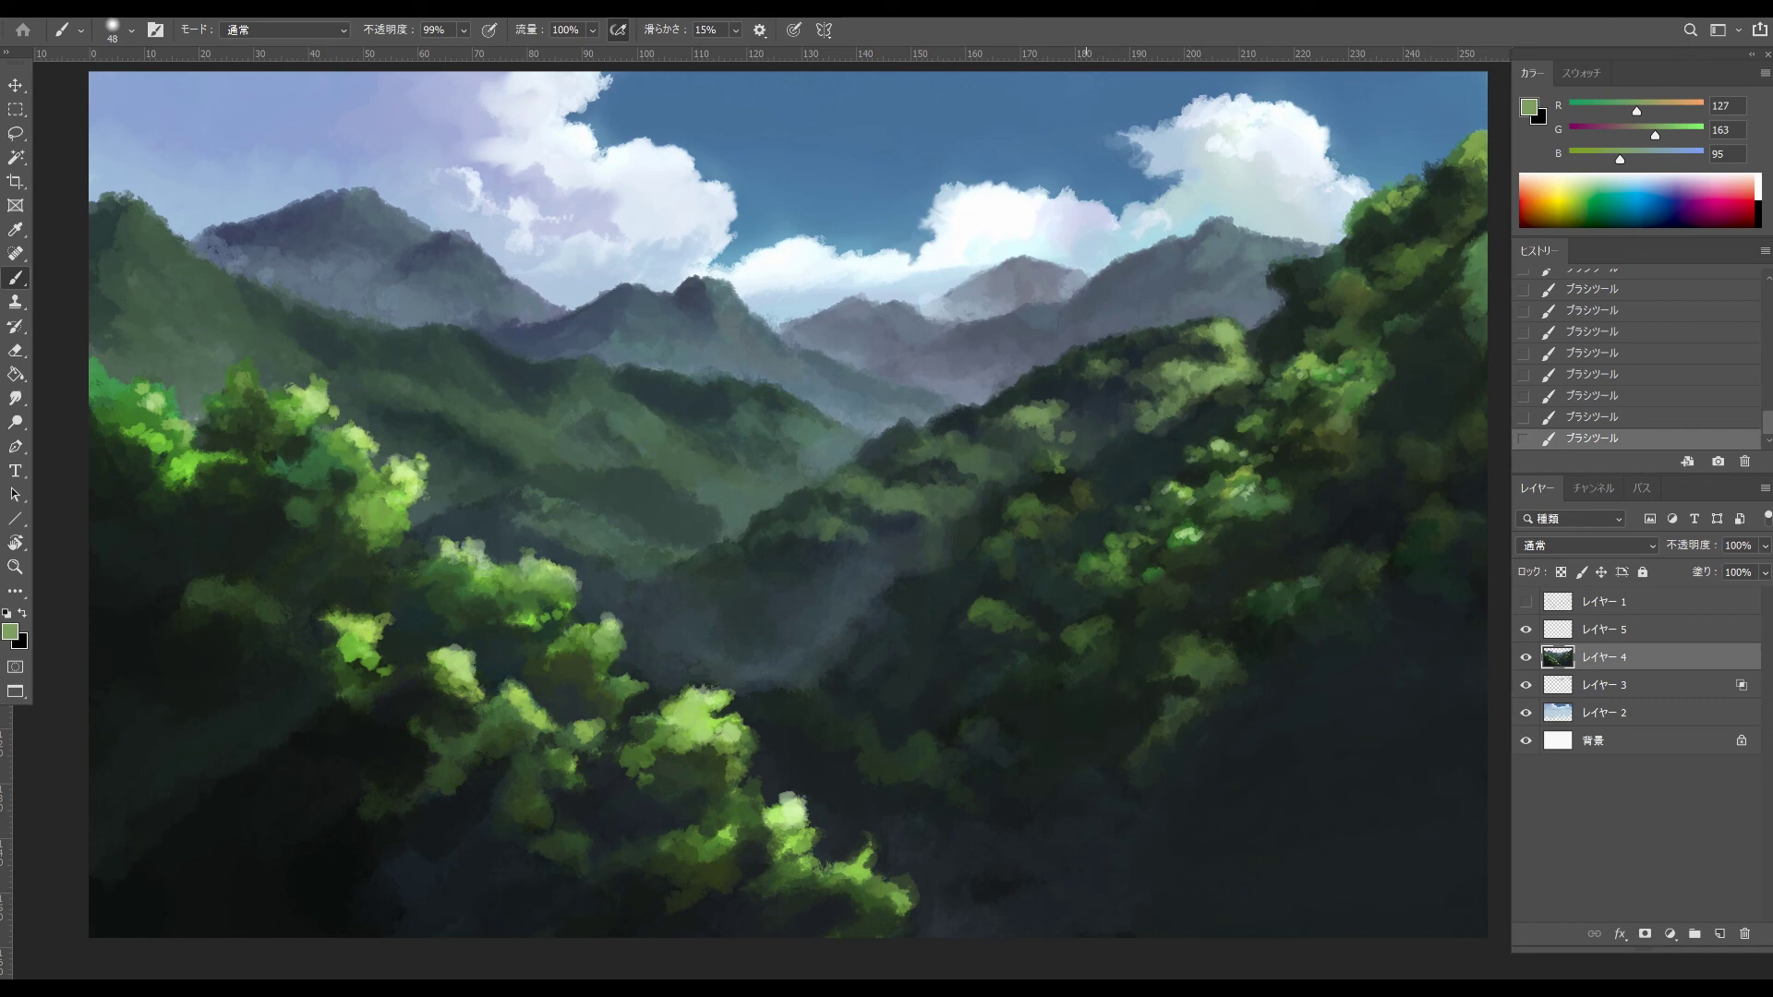
pyautogui.keyDown('alt'); pyautogui.click(775, 662); pyautogui.keyUp('alt')
pyautogui.moveTo(781, 656)
pyautogui.mouseDown()
pyautogui.moveTo(824, 651)
pyautogui.moveTo(800, 628)
pyautogui.mouseUp()
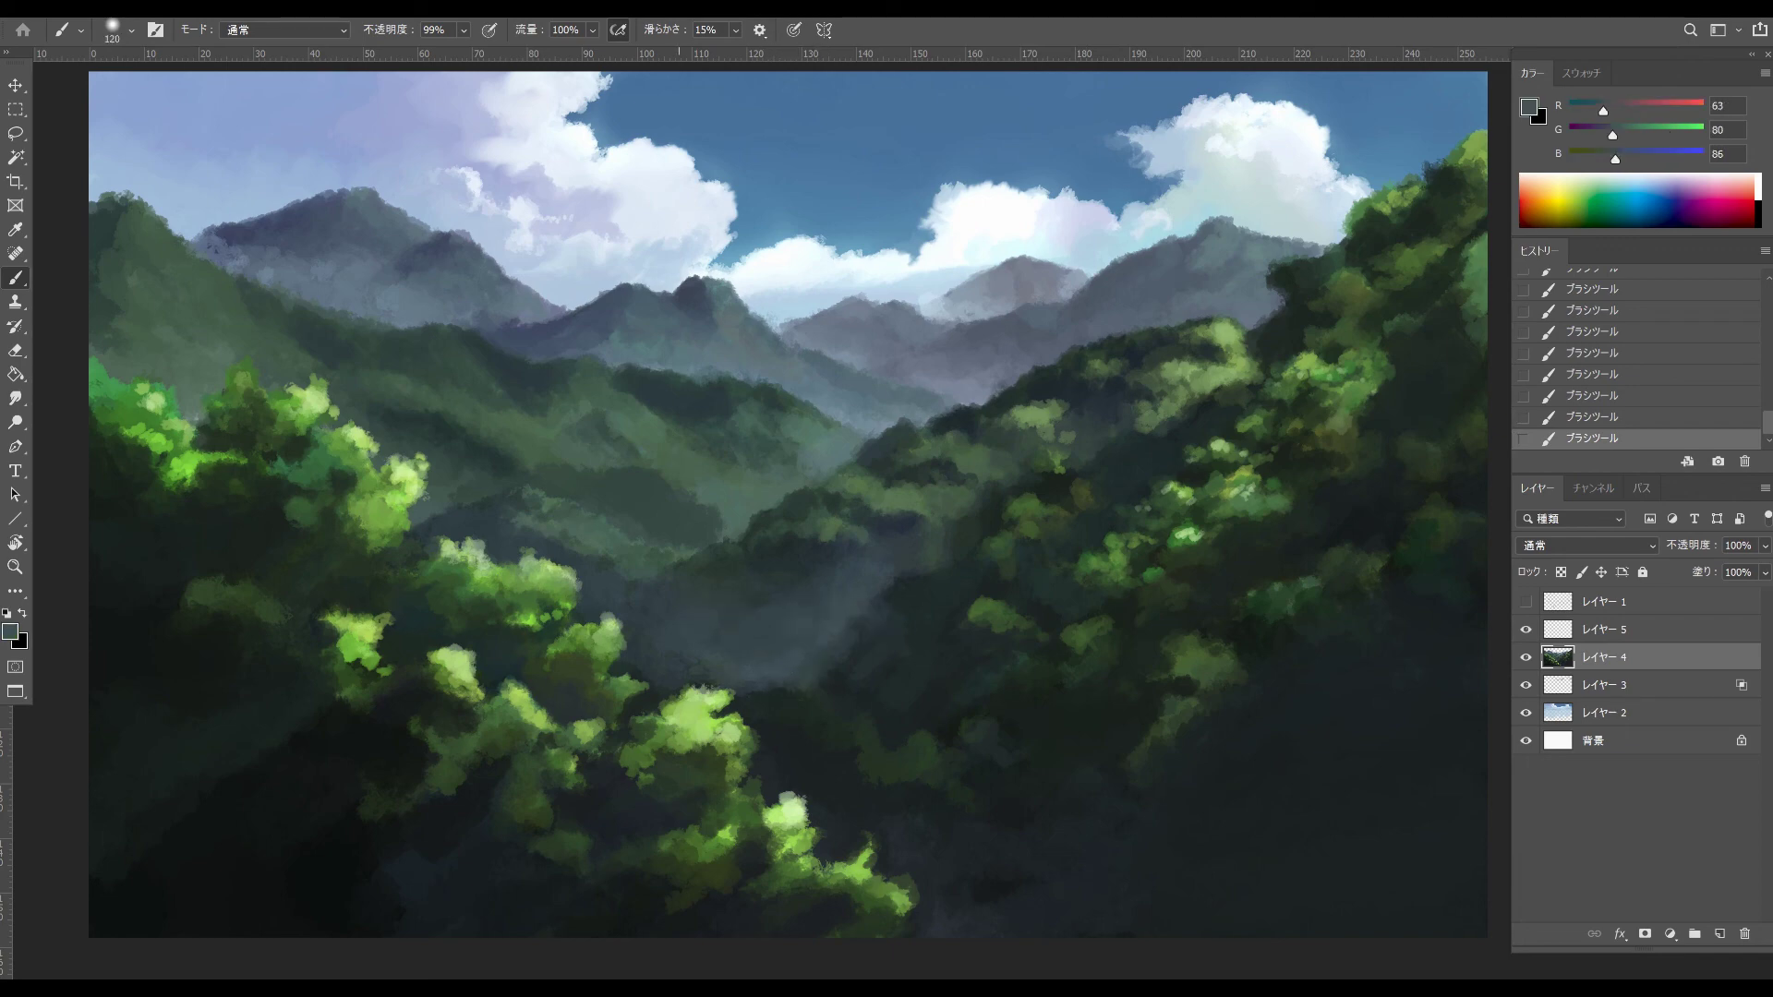
pyautogui.hotkey('ctrl', 'z')
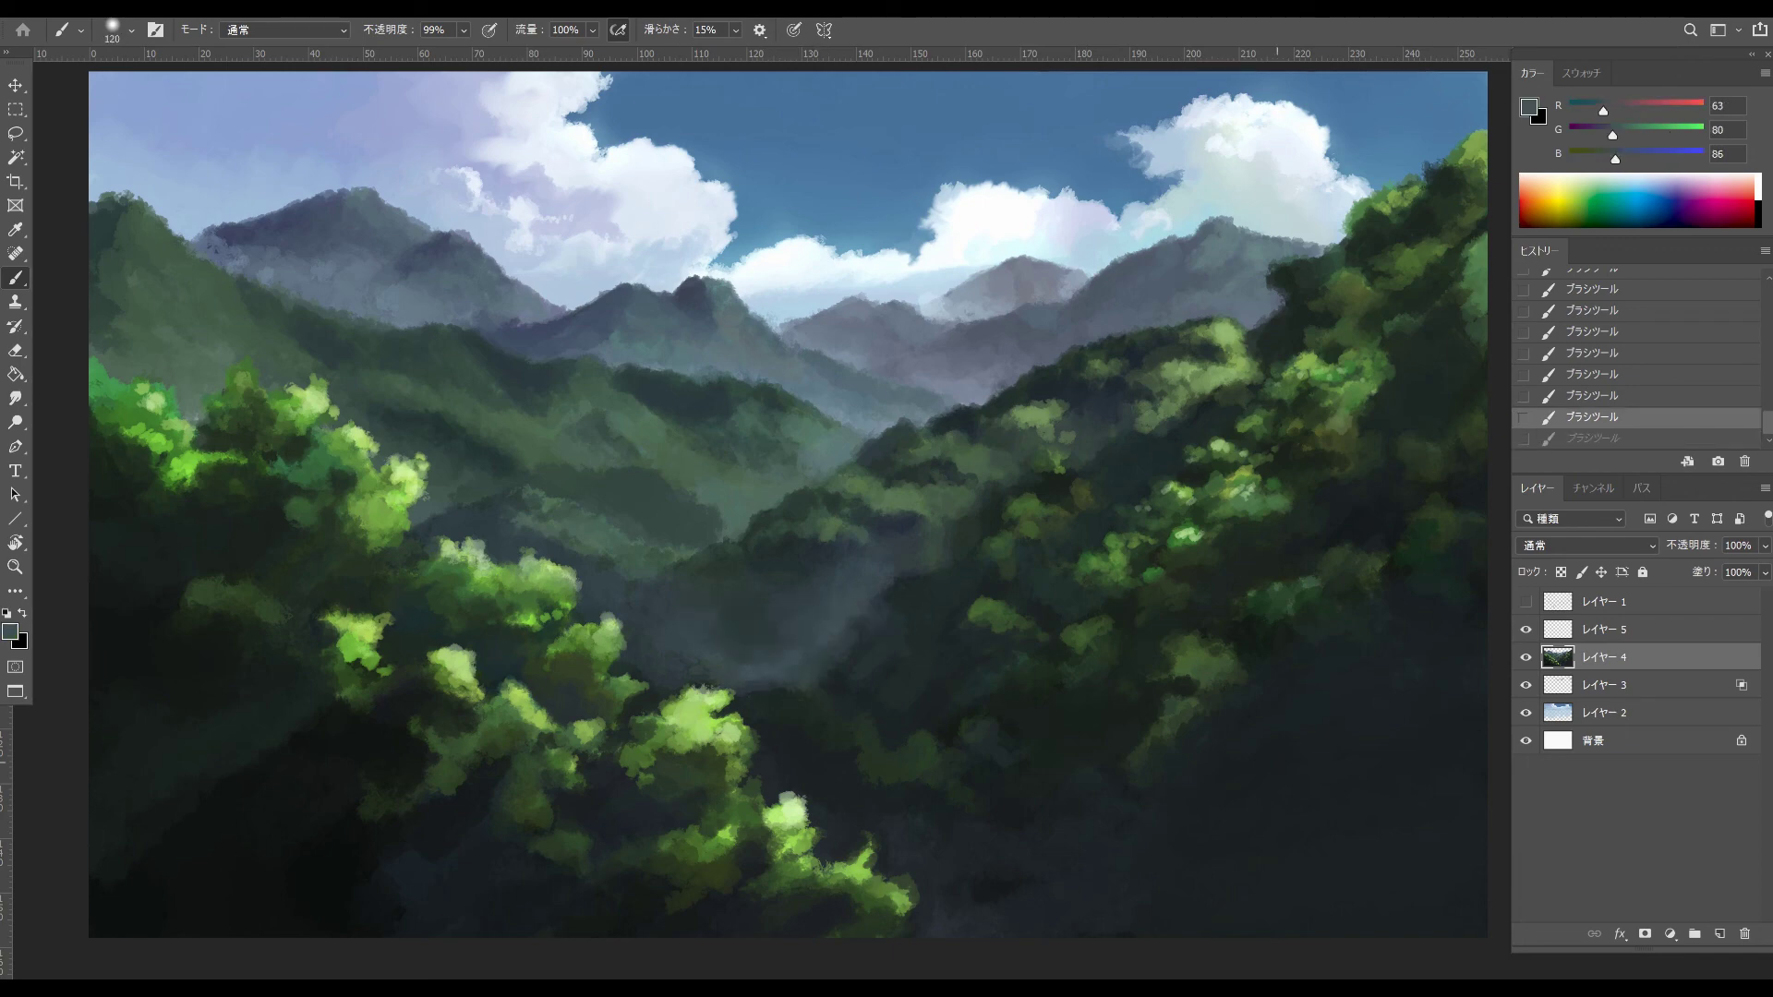
# - Try marking the two foreground slopes with broad blue-grey arcs, and undo the marks
pyautogui.hotkey('ctrl', '-')
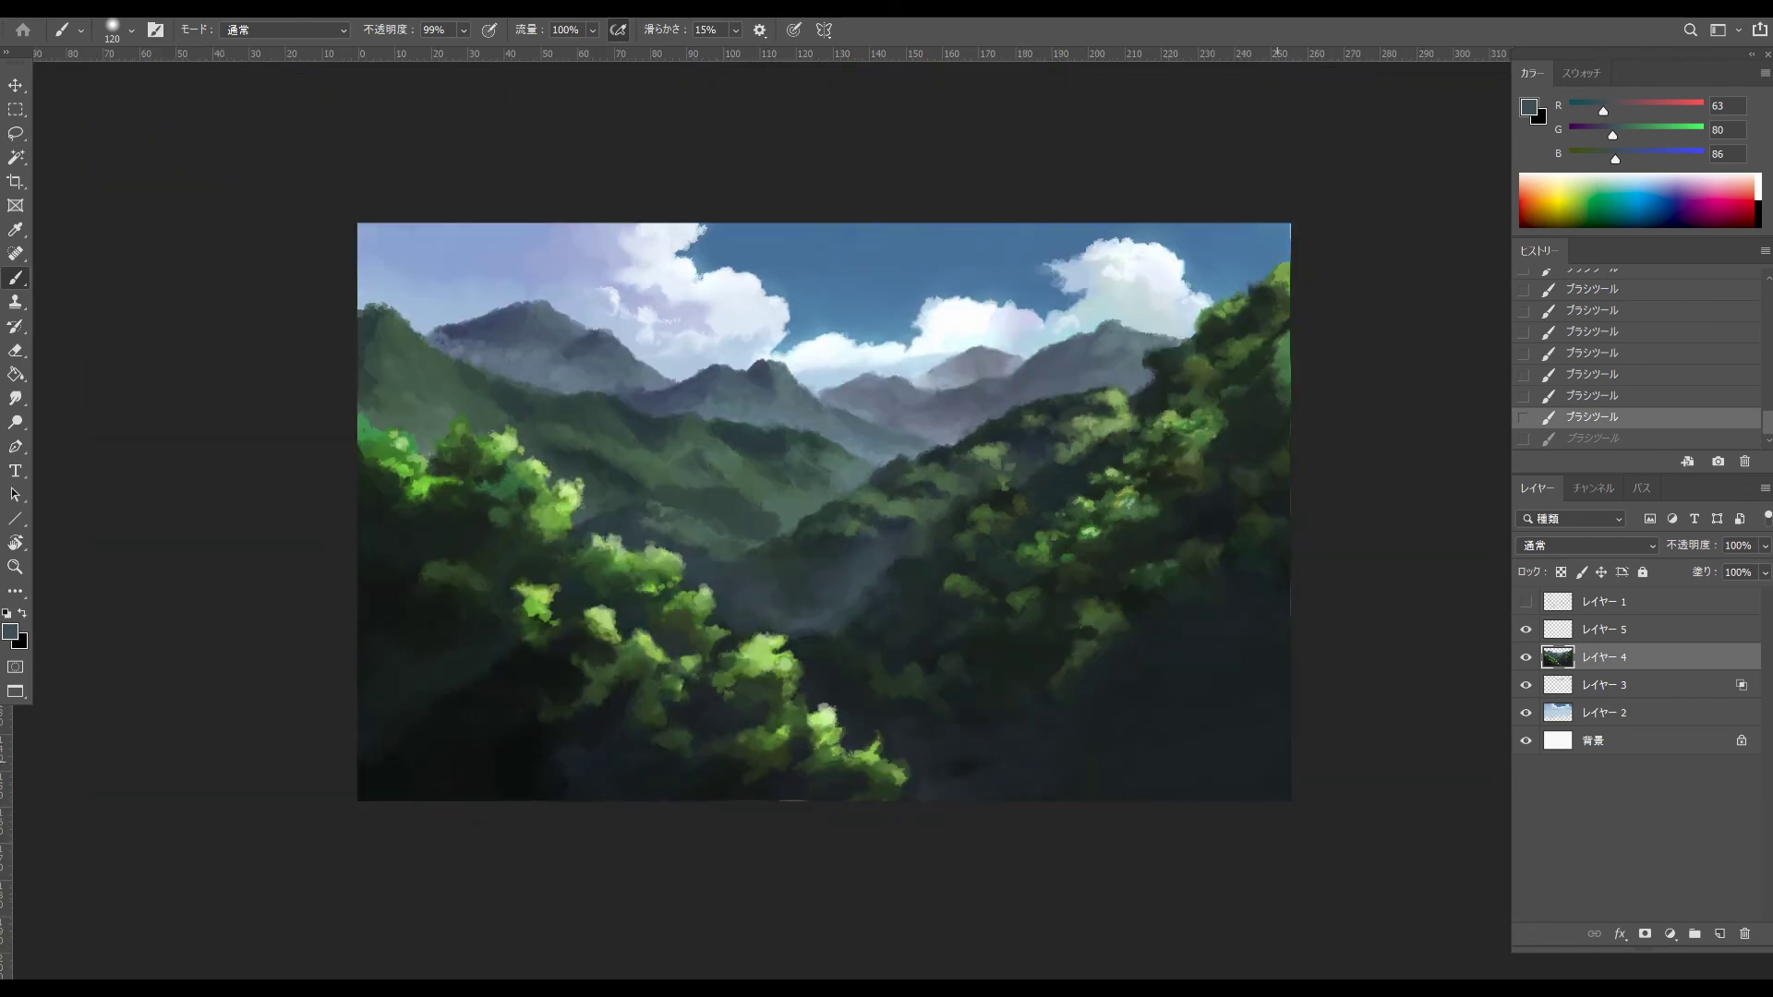
pyautogui.moveTo(891, 799)
pyautogui.mouseDown()
pyautogui.moveTo(1292, 504)
pyautogui.moveTo(1233, 801)
pyautogui.mouseUp()
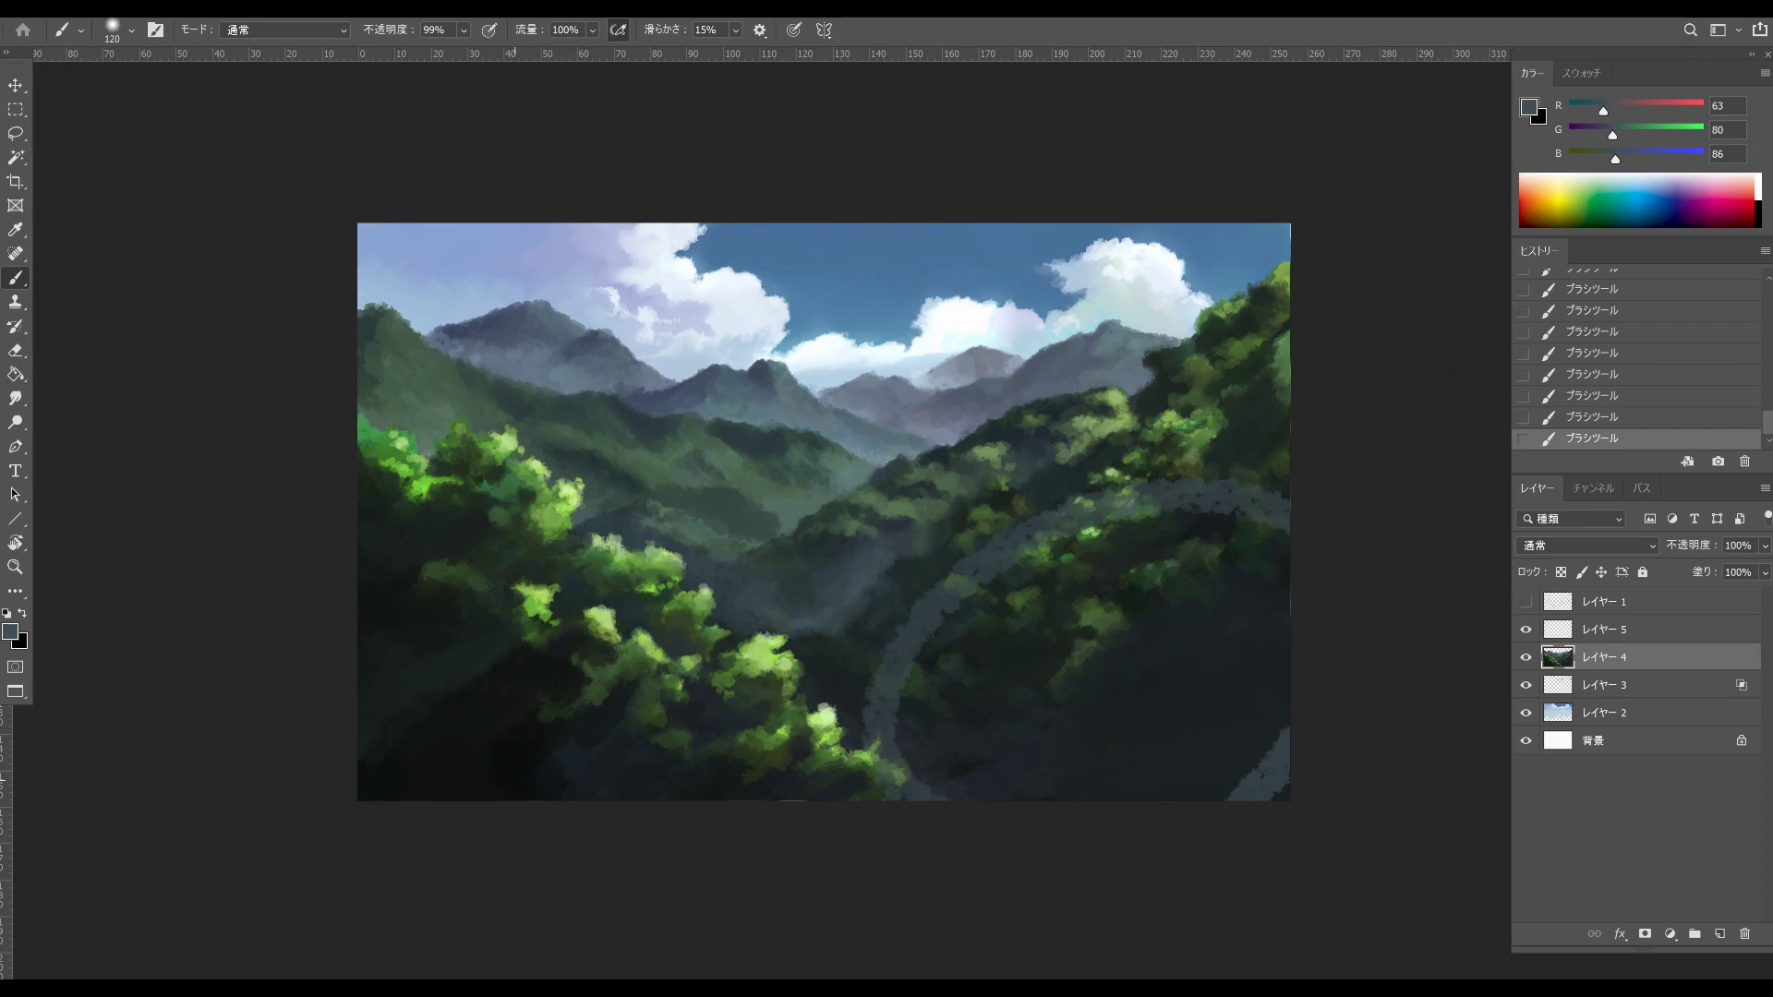
pyautogui.moveTo(365, 798)
pyautogui.mouseDown()
pyautogui.moveTo(623, 601)
pyautogui.moveTo(812, 801)
pyautogui.mouseUp()
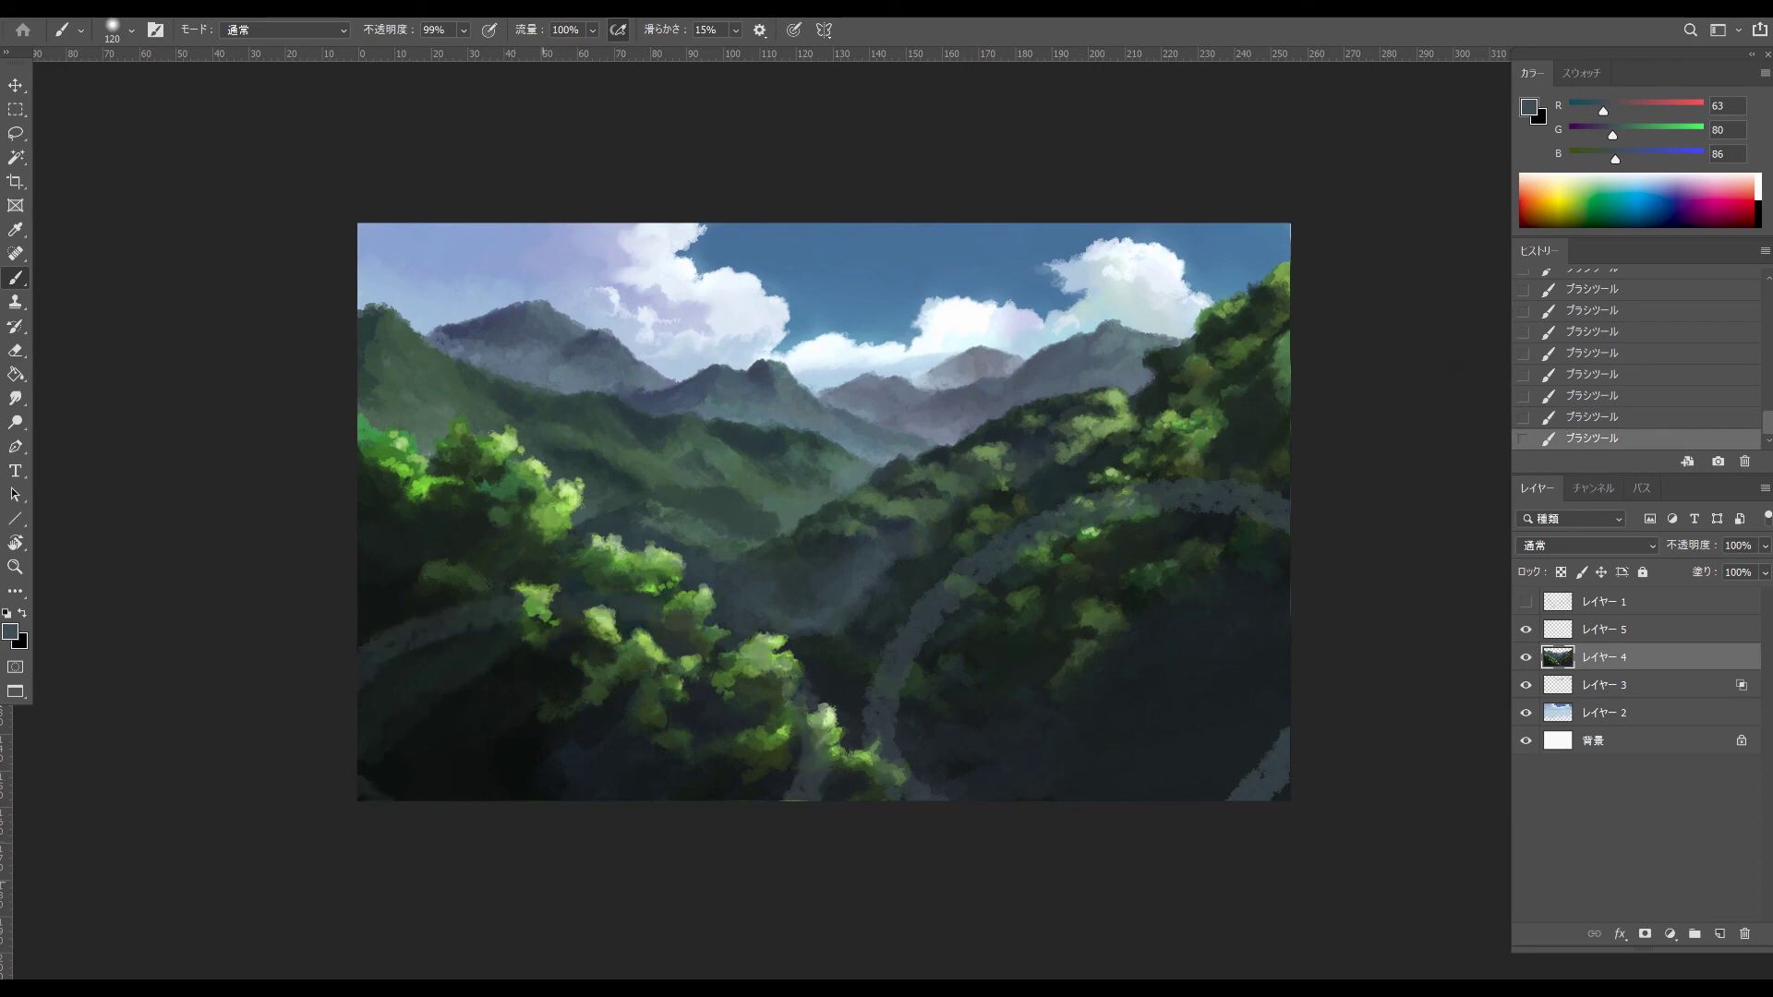
pyautogui.hotkey('ctrl', 'z')
pyautogui.hotkey('ctrl', 'z')
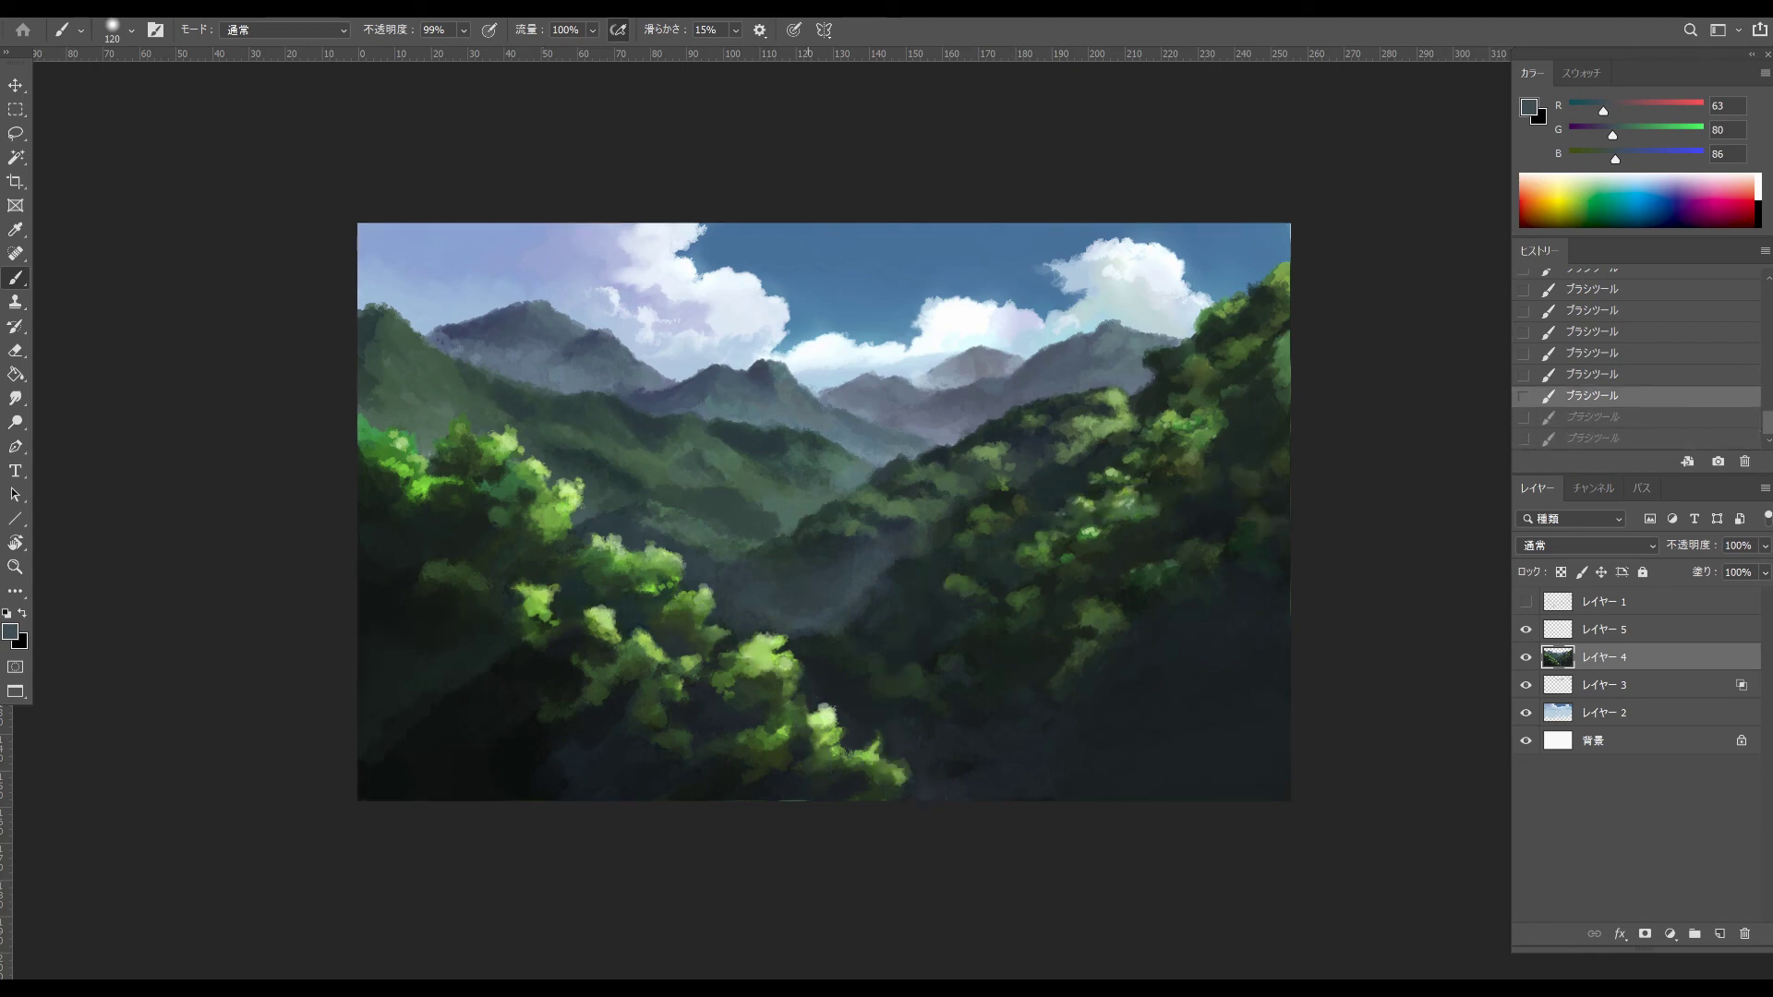
pyautogui.hotkey('ctrl', 'shift', 'z')
pyautogui.hotkey('ctrl', 'shift', 'z')
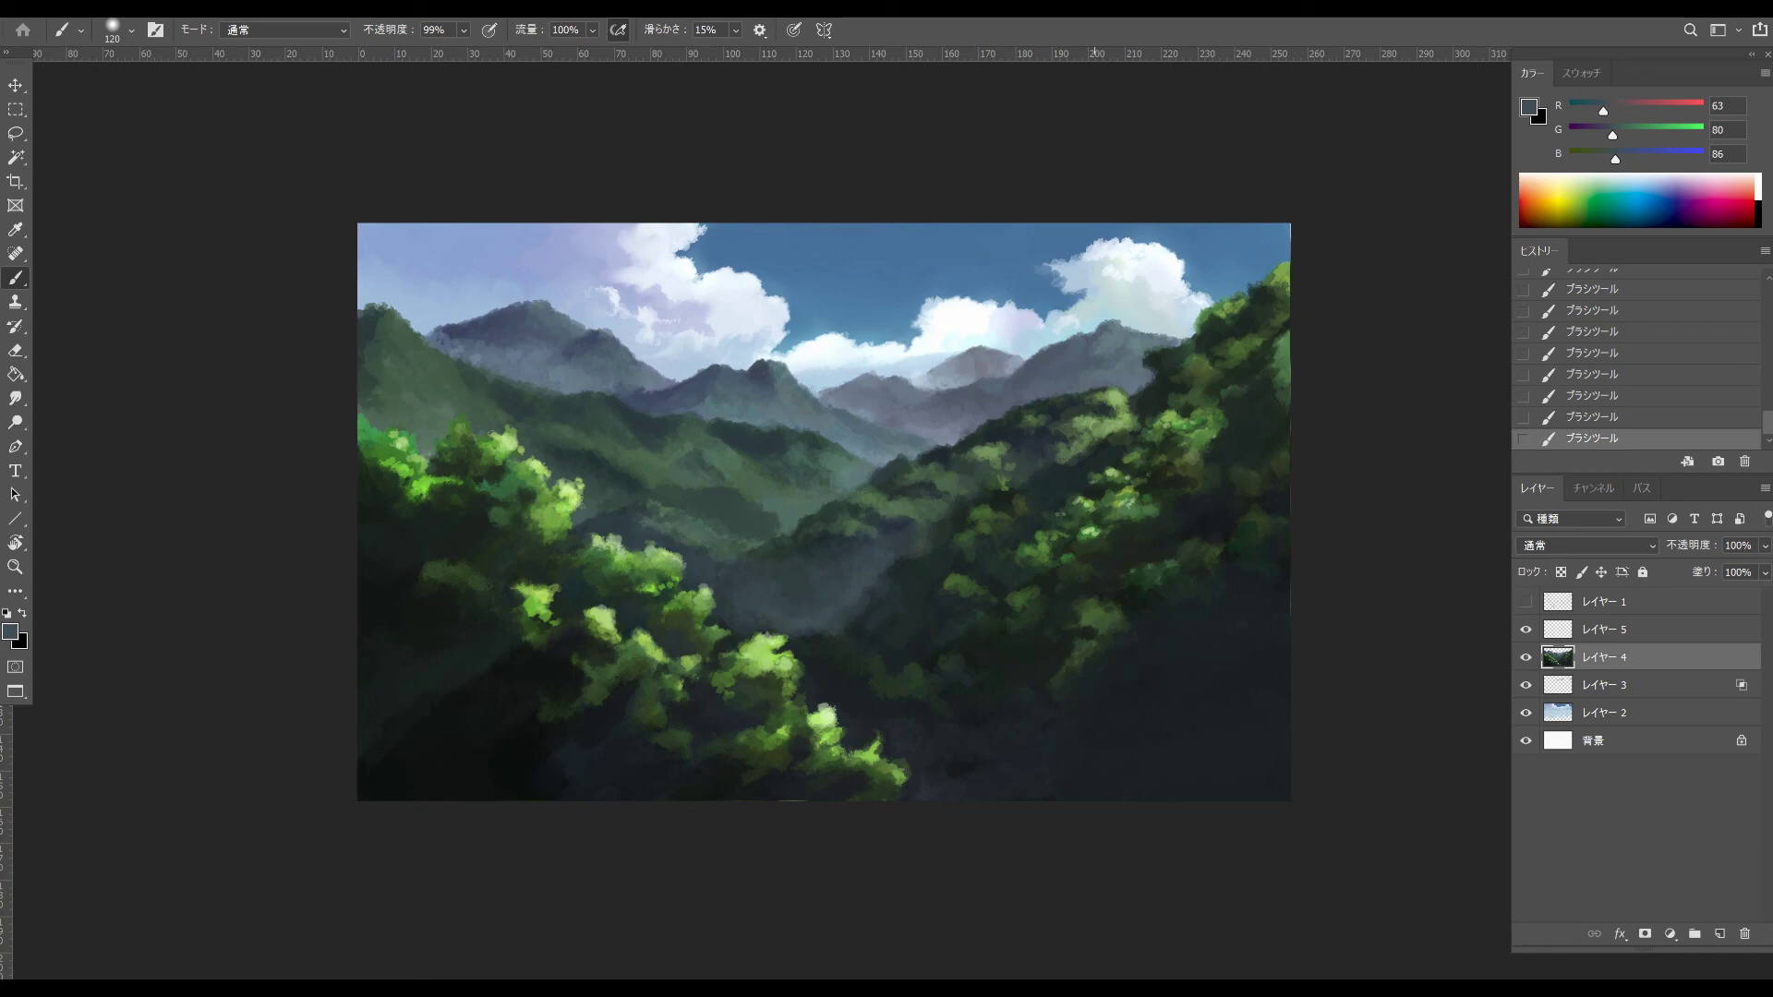
# - Add a new layer above the forest layer and set the foreground colour to red ff001e for annotations
pyautogui.moveTo(1283, 578); pyautogui.dragTo(1264, 577)
pyautogui.click(1719, 933)
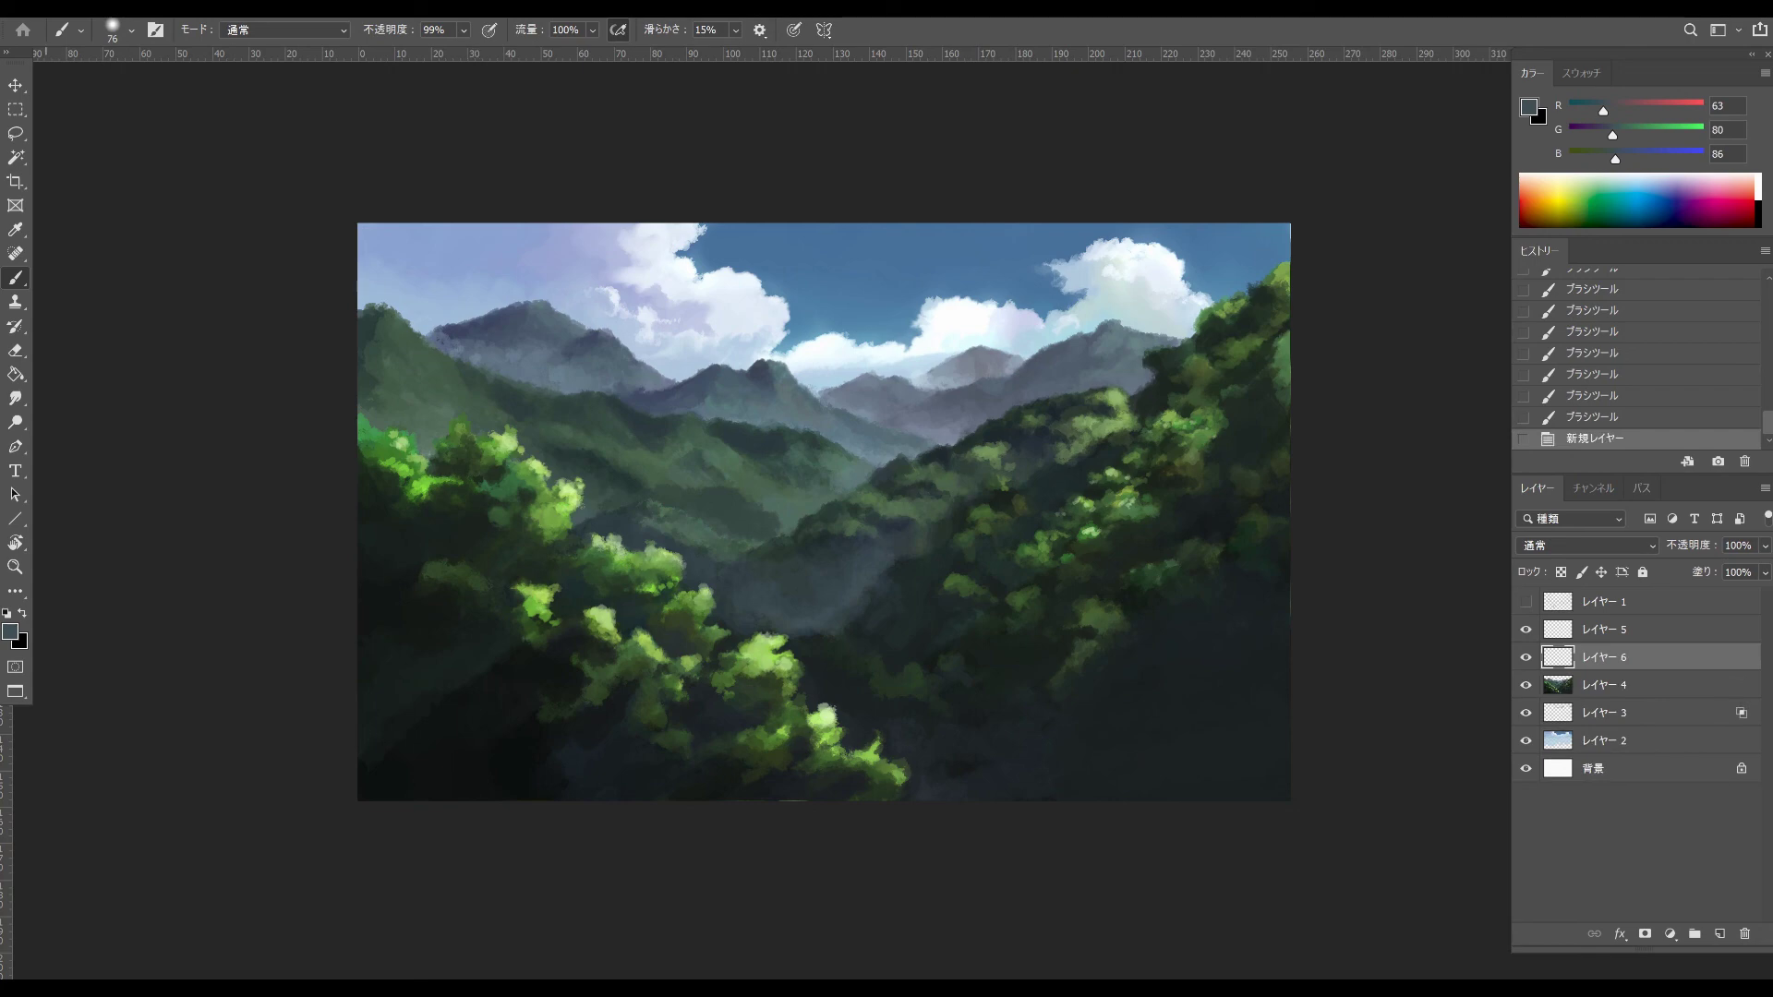
pyautogui.click(10, 632)
pyautogui.moveTo(1223, 255)
pyautogui.mouseDown()
pyautogui.moveTo(1223, 153)
pyautogui.moveTo(1202, 149)
pyautogui.mouseUp()
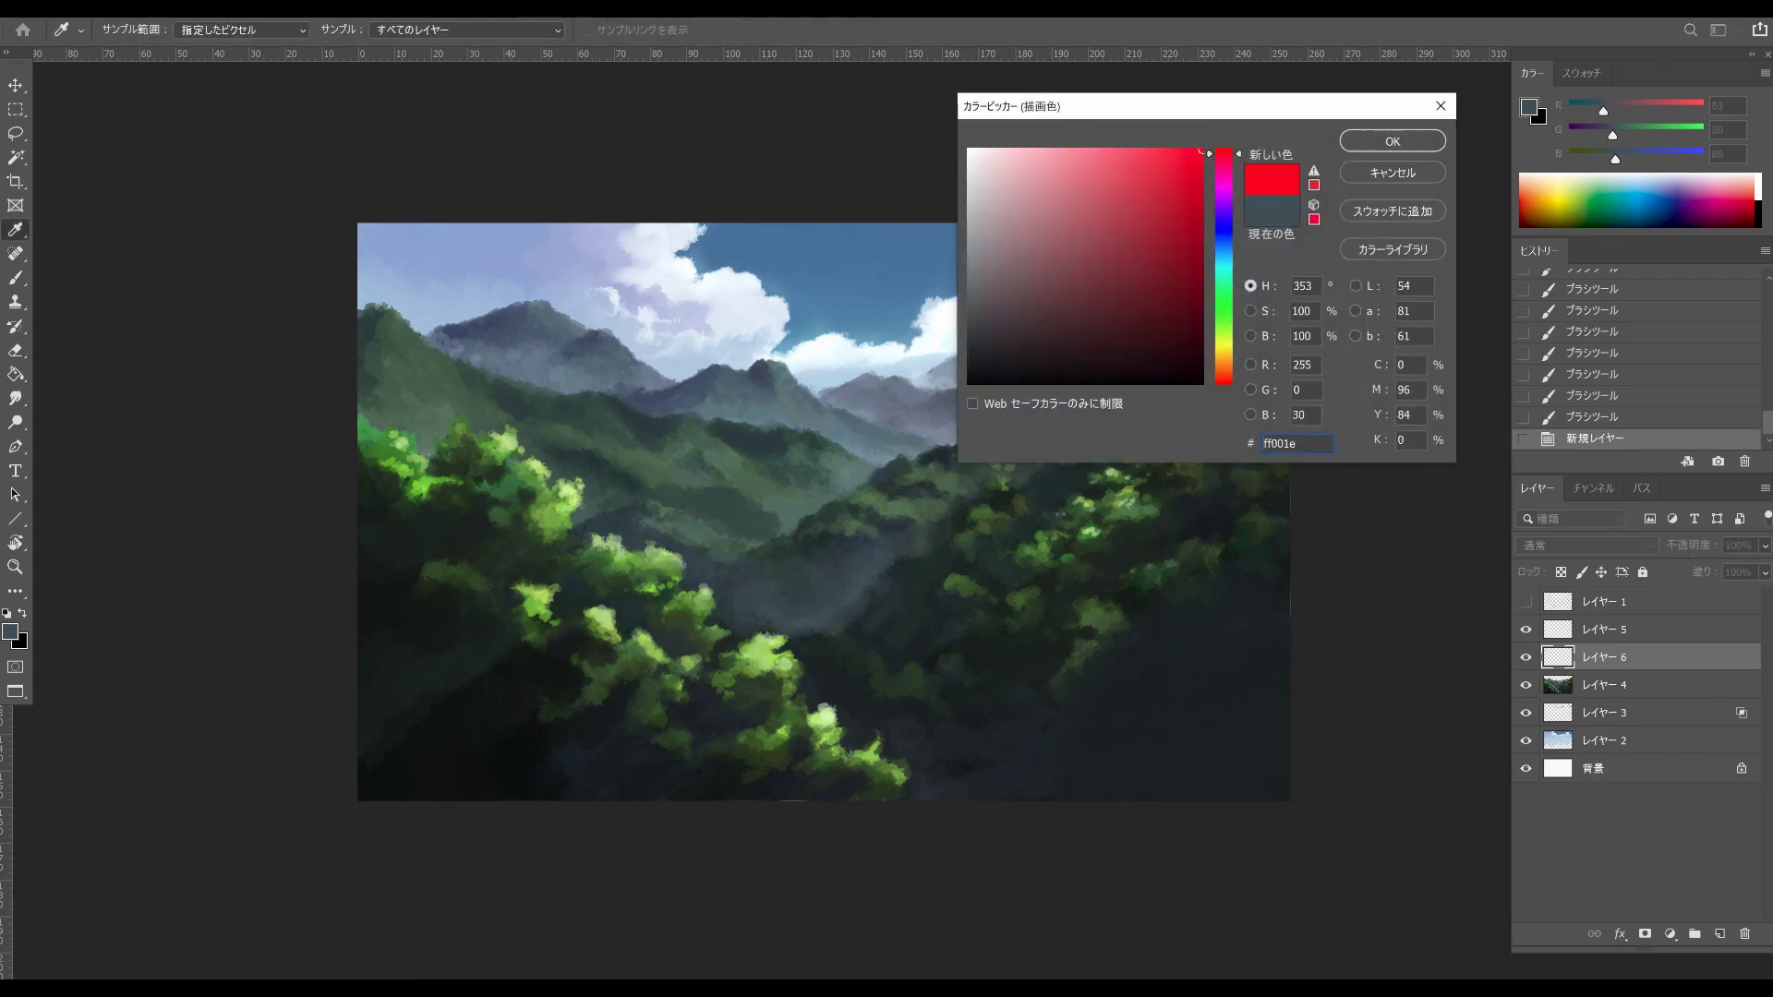
pyautogui.press('Return')
# - Outline the right and left foreground slopes in red, and undo the outline of the left slope
pyautogui.moveTo(1285, 269)
pyautogui.mouseDown()
pyautogui.moveTo(1223, 520)
pyautogui.moveTo(1116, 791)
pyautogui.moveTo(1280, 266)
pyautogui.moveTo(748, 706)
pyautogui.mouseUp()
pyautogui.moveTo(374, 448)
pyautogui.mouseDown()
pyautogui.moveTo(397, 408)
pyautogui.moveTo(495, 437)
pyautogui.moveTo(738, 668)
pyautogui.moveTo(932, 795)
pyautogui.mouseUp()
pyautogui.moveTo(367, 423); pyautogui.dragTo(614, 796)
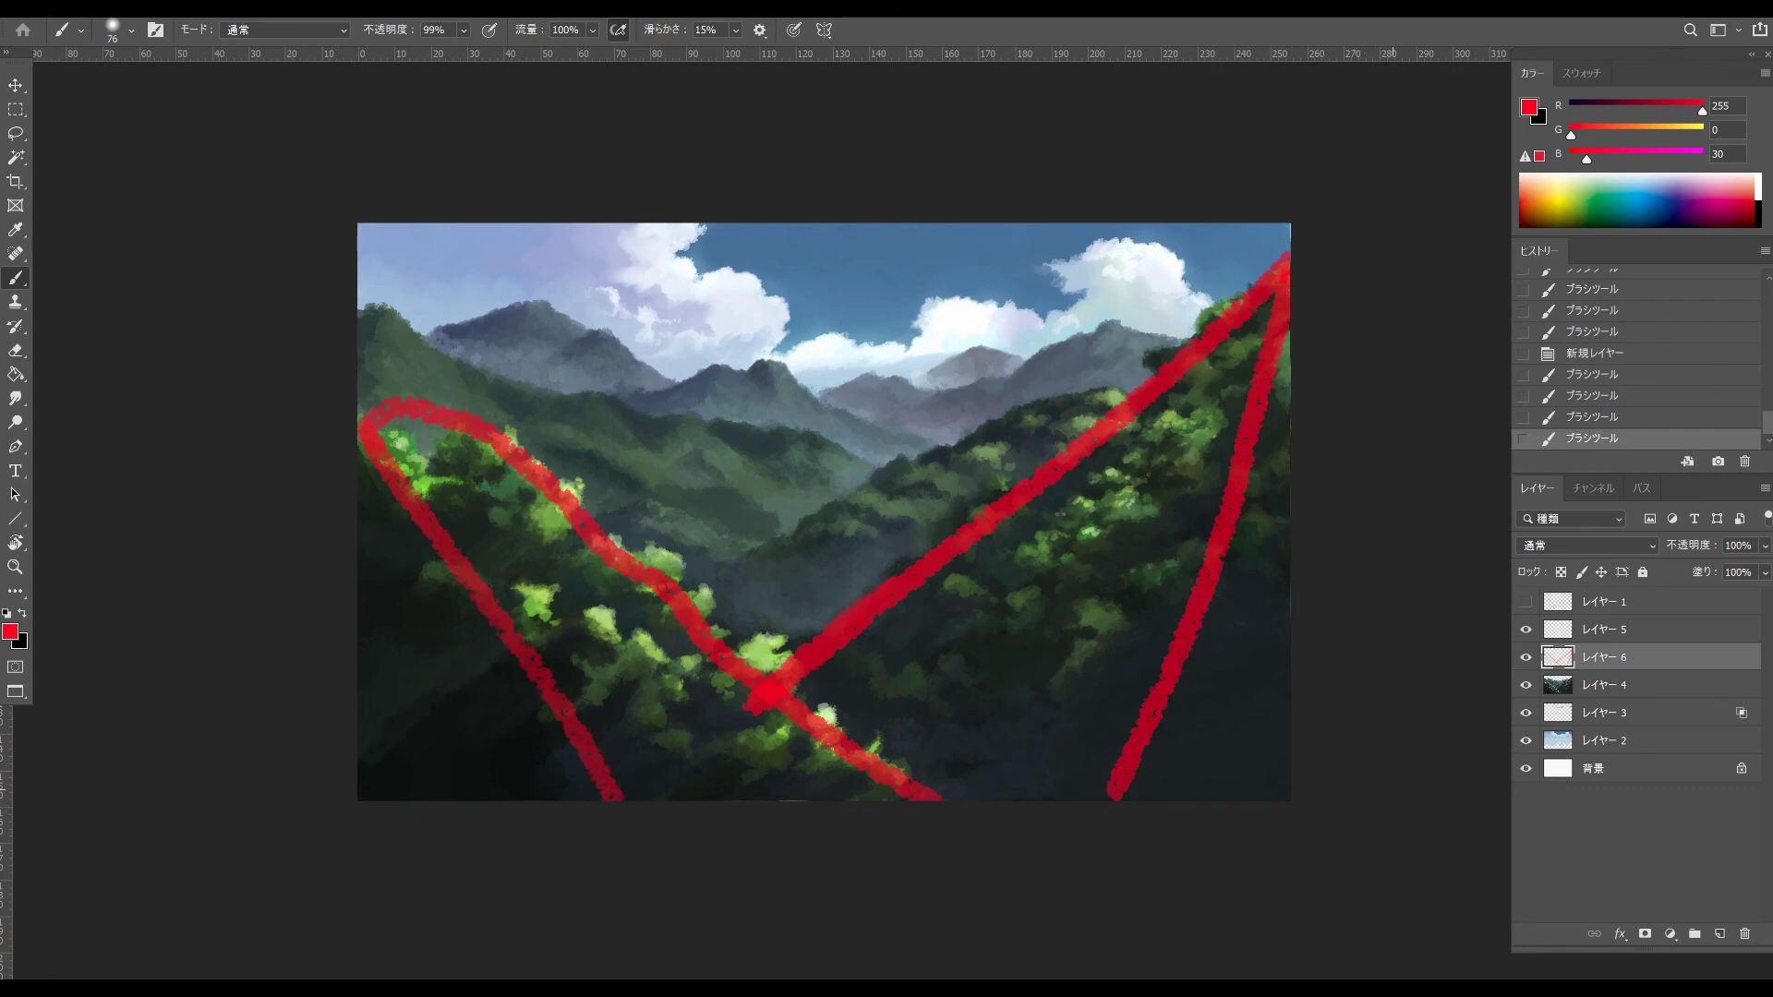
pyautogui.hotkey('ctrl', 'z')
pyautogui.hotkey('ctrl', 'z')
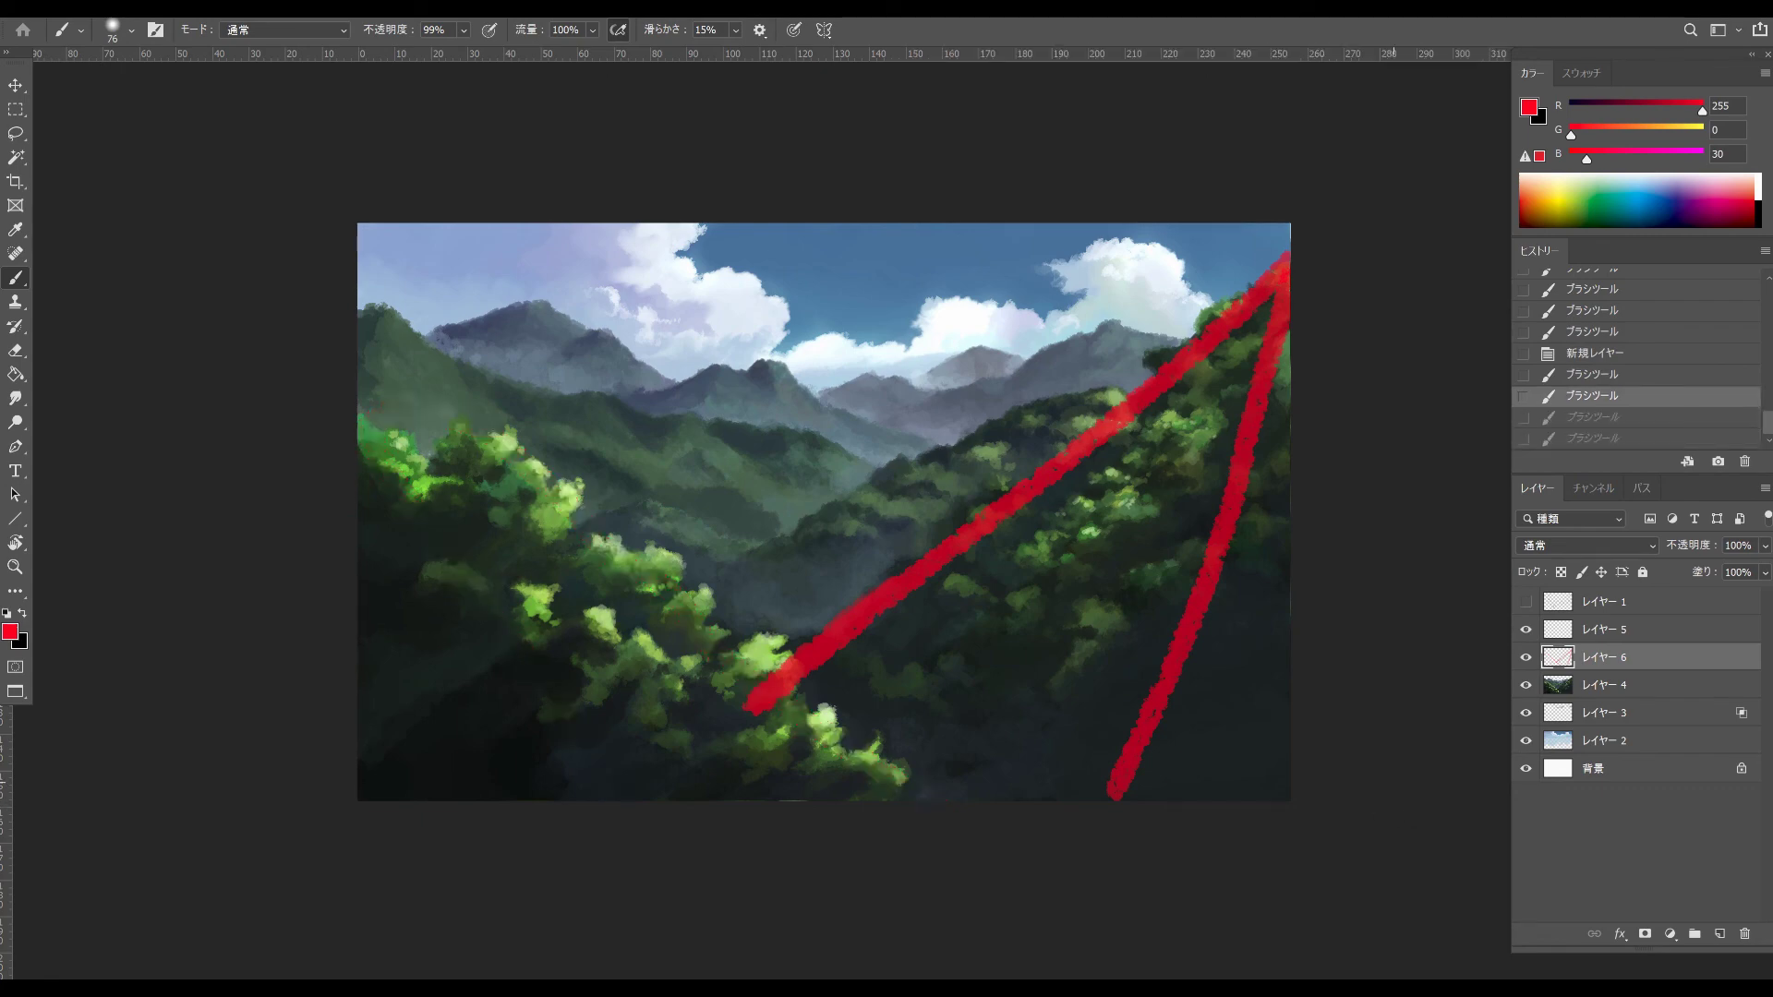
# - Outline the middle ridge behind the right slope and the left mountain's ridge line with its descending spurs in red
pyautogui.moveTo(1122, 406)
pyautogui.mouseDown()
pyautogui.moveTo(912, 455)
pyautogui.moveTo(724, 565)
pyautogui.mouseUp()
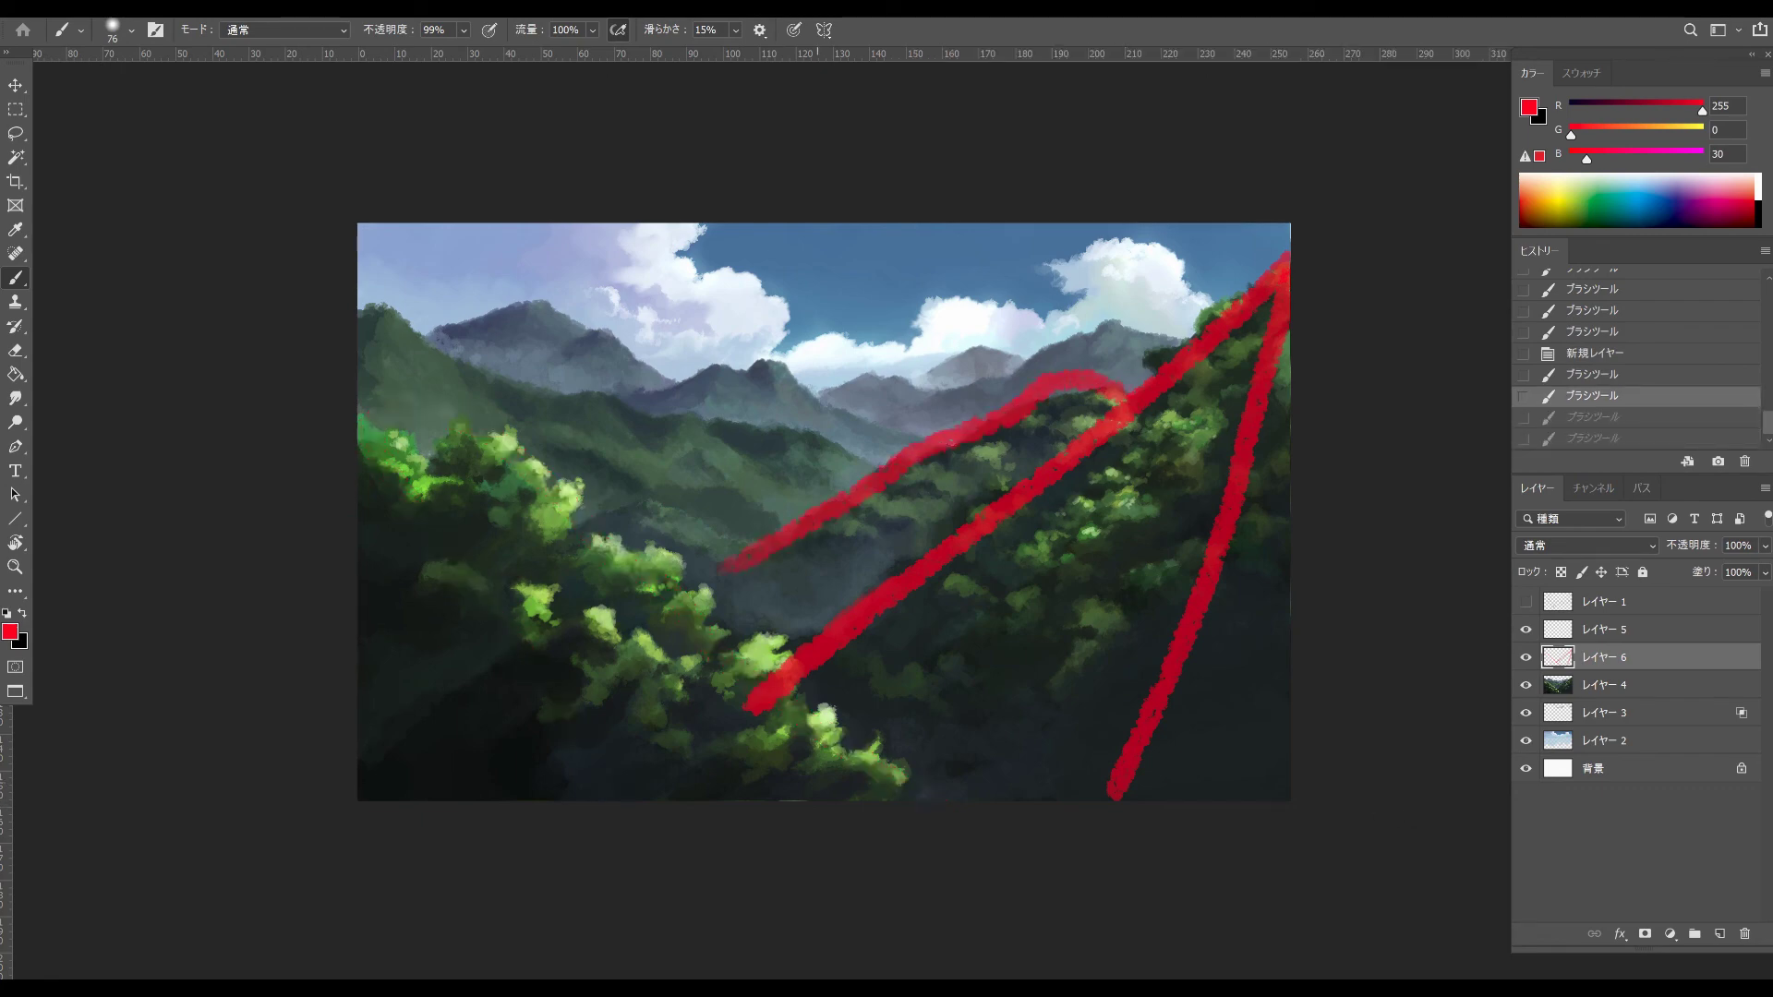
pyautogui.moveTo(374, 293)
pyautogui.mouseDown()
pyautogui.moveTo(429, 345)
pyautogui.moveTo(868, 462)
pyautogui.mouseUp()
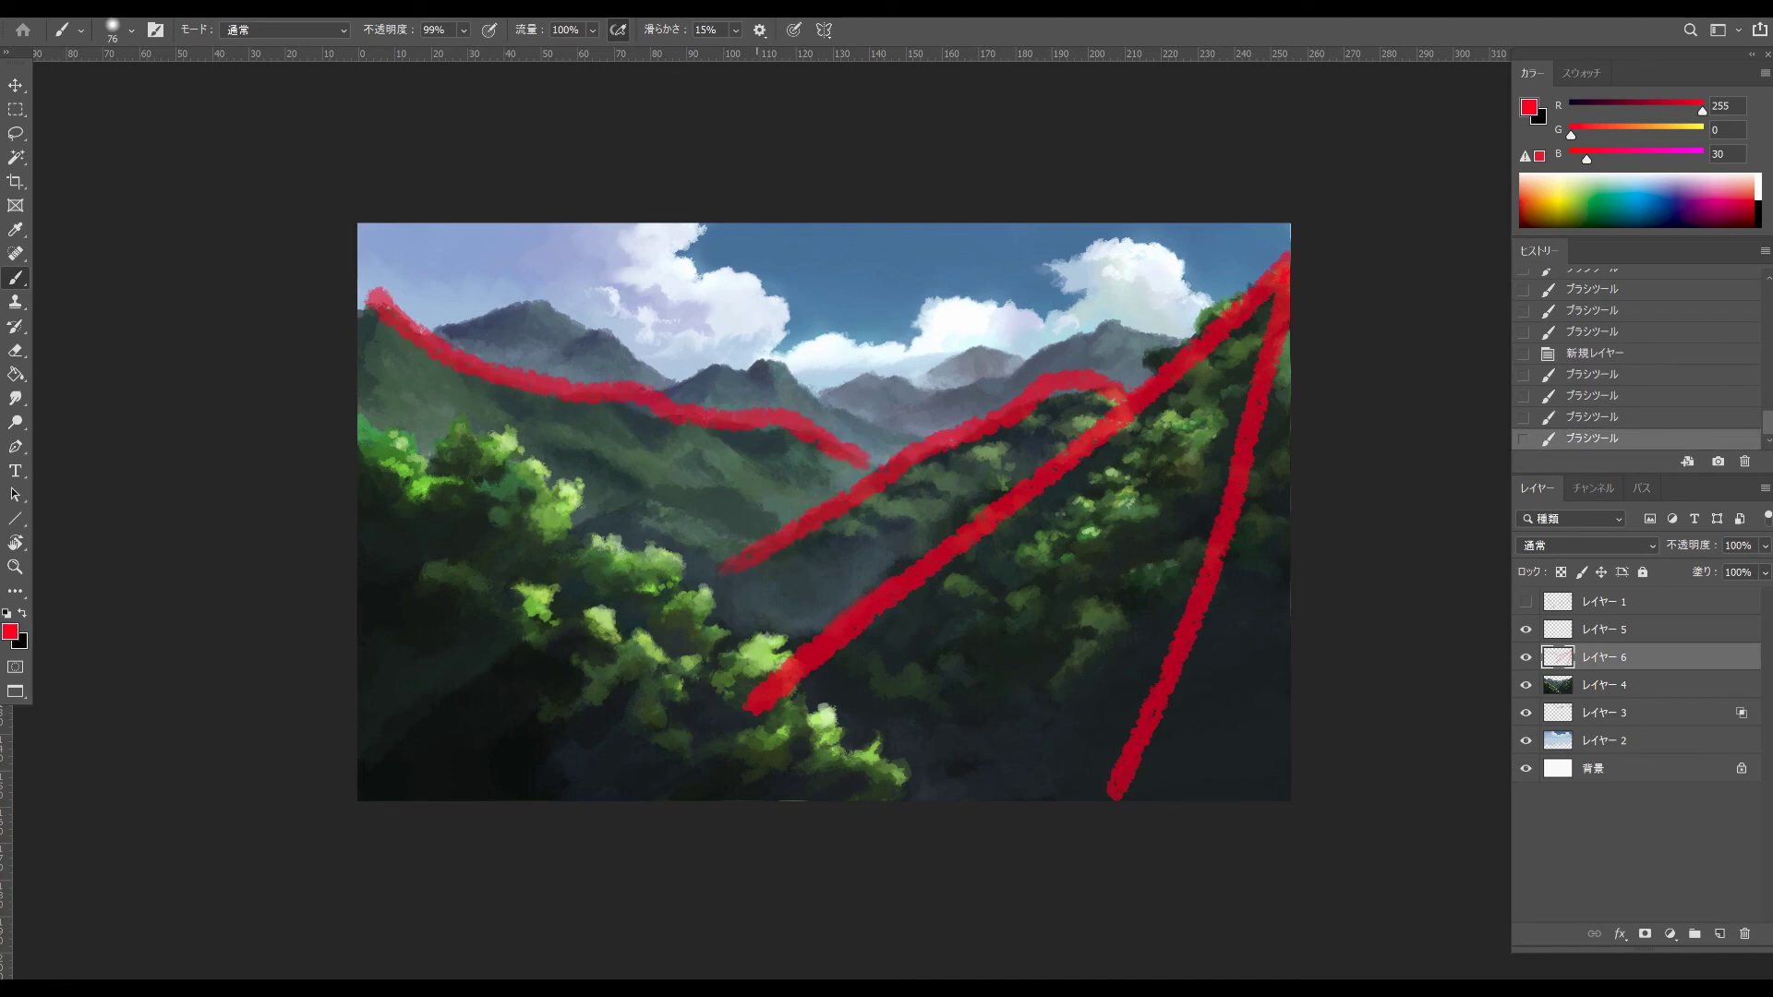
pyautogui.moveTo(773, 418); pyautogui.dragTo(808, 503)
pyautogui.moveTo(633, 392); pyautogui.dragTo(692, 510)
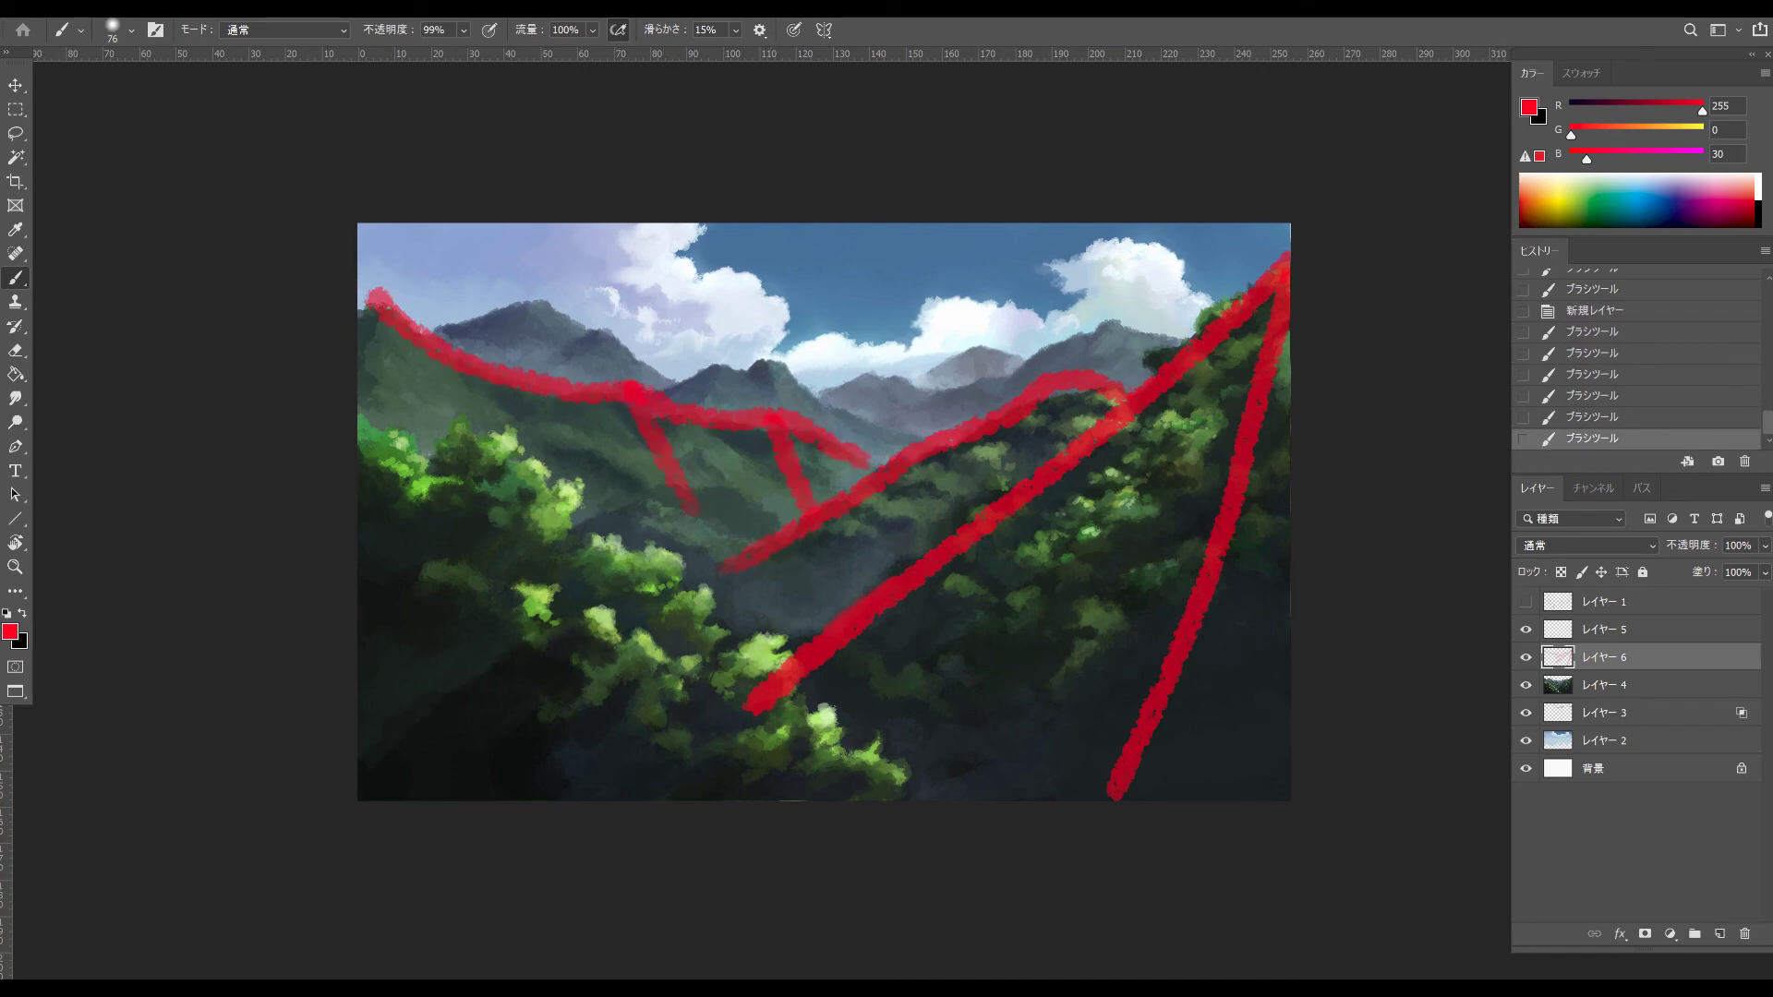
pyautogui.moveTo(376, 297); pyautogui.dragTo(364, 466)
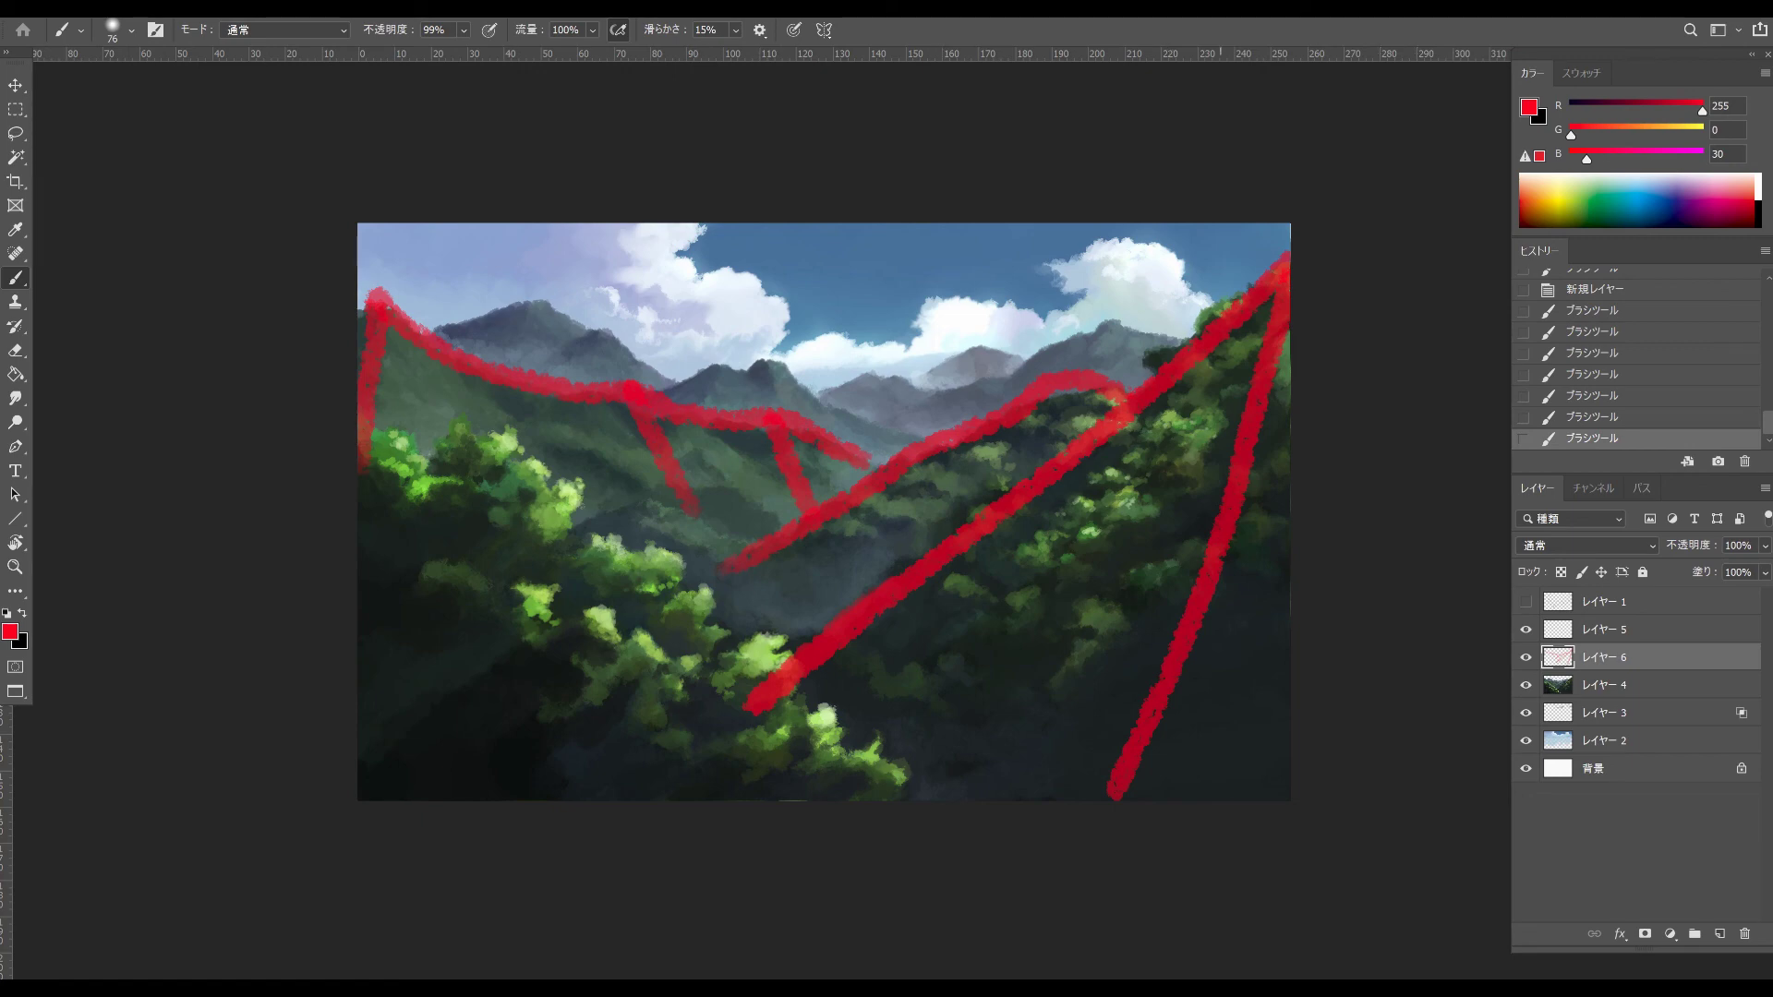
# - Hatch the right foreground slope with long red diagonal lines following its descent toward the valley
pyautogui.moveTo(1193, 377); pyautogui.dragTo(869, 649)
pyautogui.moveTo(1227, 467); pyautogui.dragTo(868, 688)
pyautogui.moveTo(1154, 572); pyautogui.dragTo(897, 742)
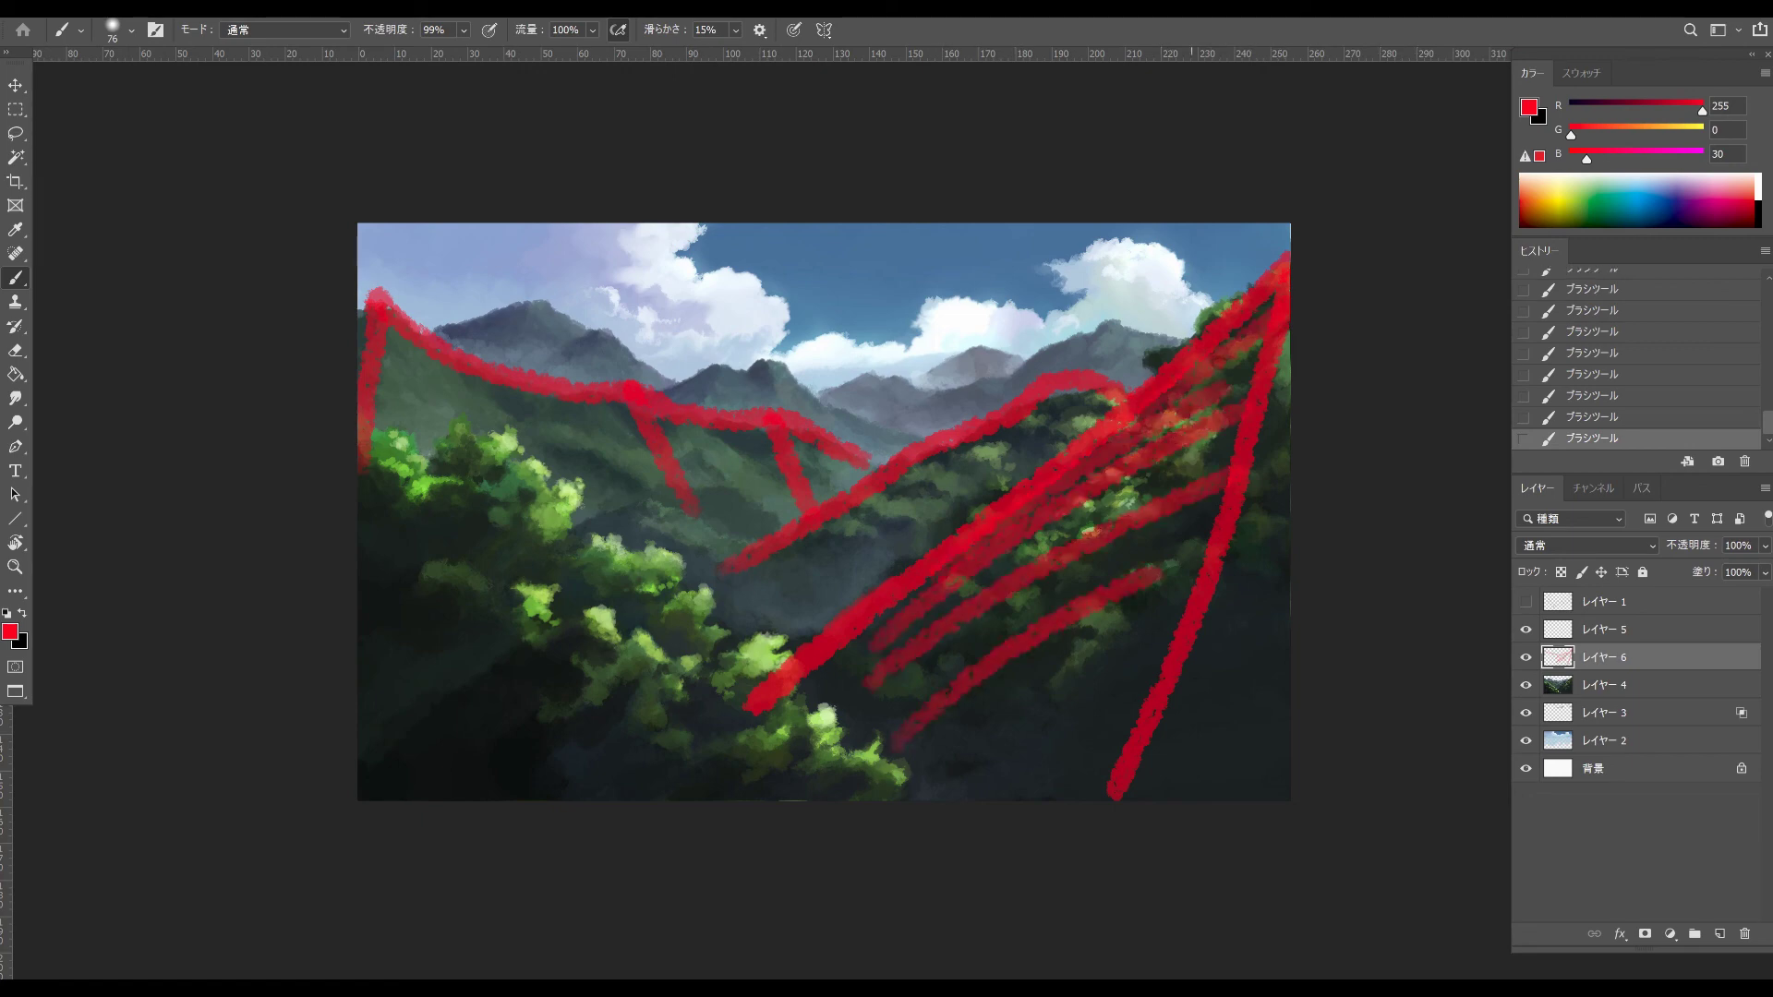
pyautogui.moveTo(1186, 603); pyautogui.dragTo(914, 778)
pyautogui.moveTo(1152, 637); pyautogui.dragTo(925, 798)
pyautogui.moveTo(1152, 709); pyautogui.dragTo(993, 799)
# - Hatch the middle ridge with short red strokes running down its face, and hide the annotation layer
pyautogui.moveTo(816, 503)
pyautogui.mouseDown()
pyautogui.moveTo(824, 598)
pyautogui.moveTo(847, 565)
pyautogui.mouseUp()
pyautogui.moveTo(891, 478)
pyautogui.mouseDown()
pyautogui.moveTo(879, 549)
pyautogui.moveTo(900, 534)
pyautogui.mouseUp()
pyautogui.moveTo(971, 432); pyautogui.dragTo(956, 503)
pyautogui.moveTo(1025, 414); pyautogui.dragTo(1014, 480)
pyautogui.moveTo(1064, 402); pyautogui.dragTo(1053, 453)
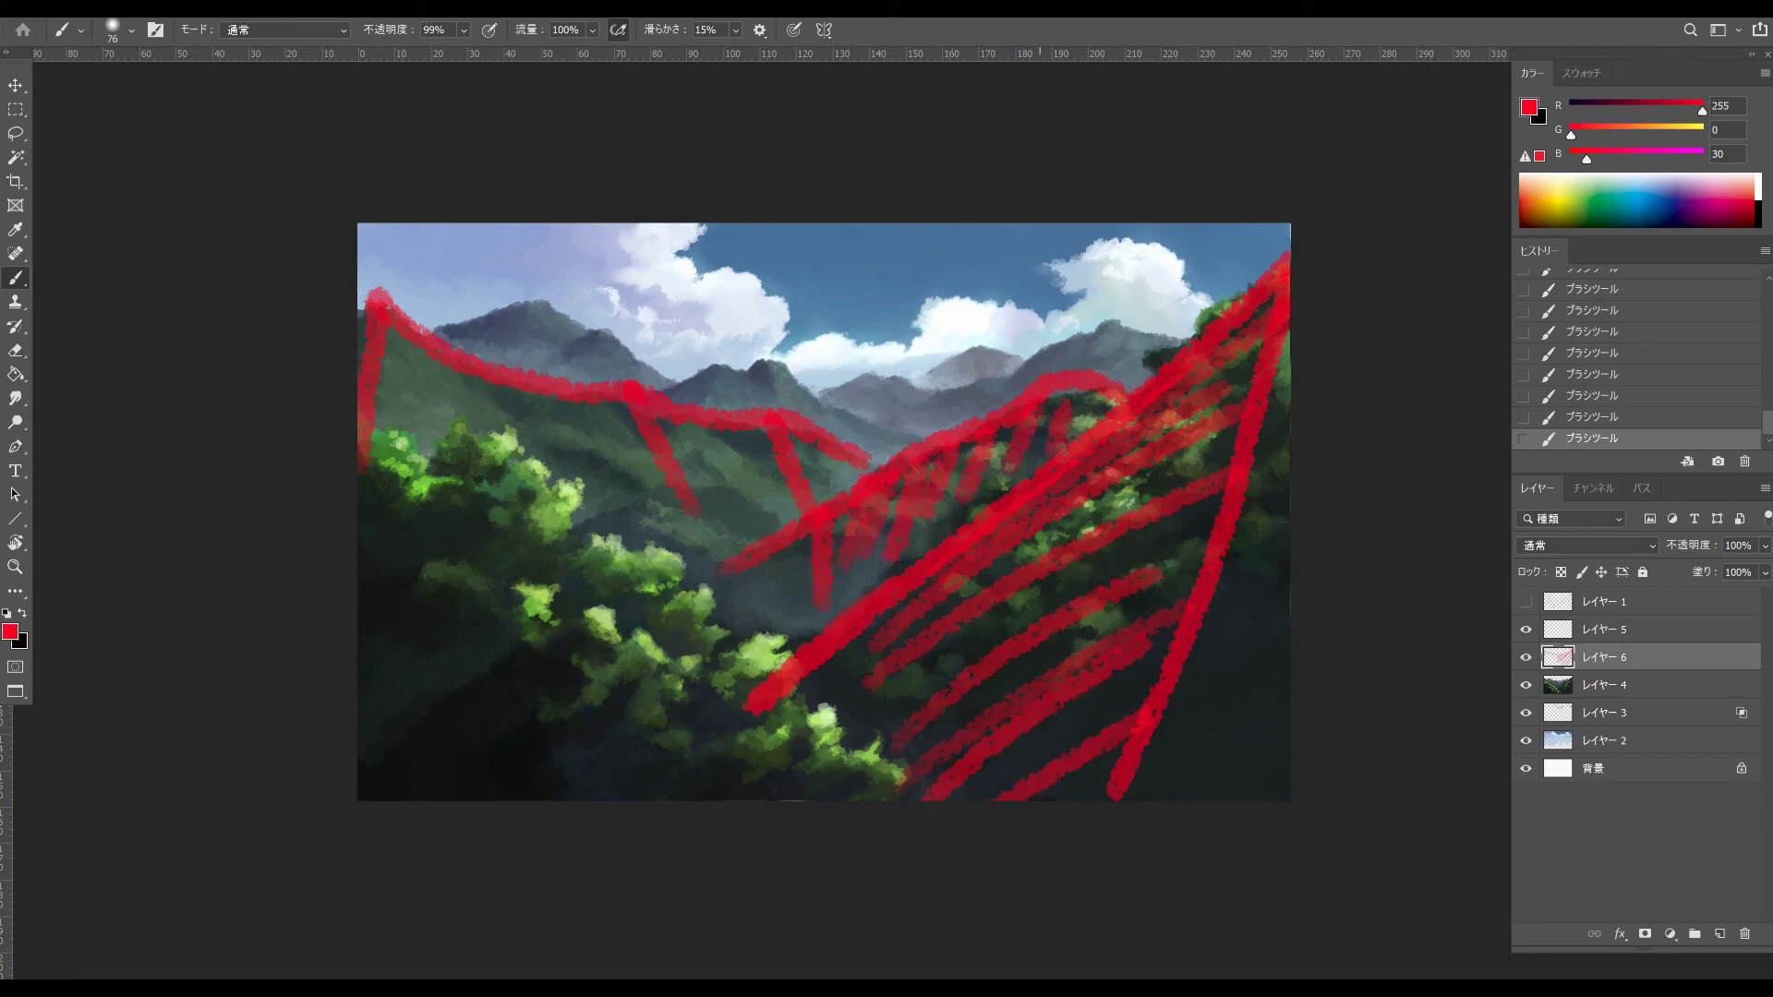
pyautogui.click(1525, 657)
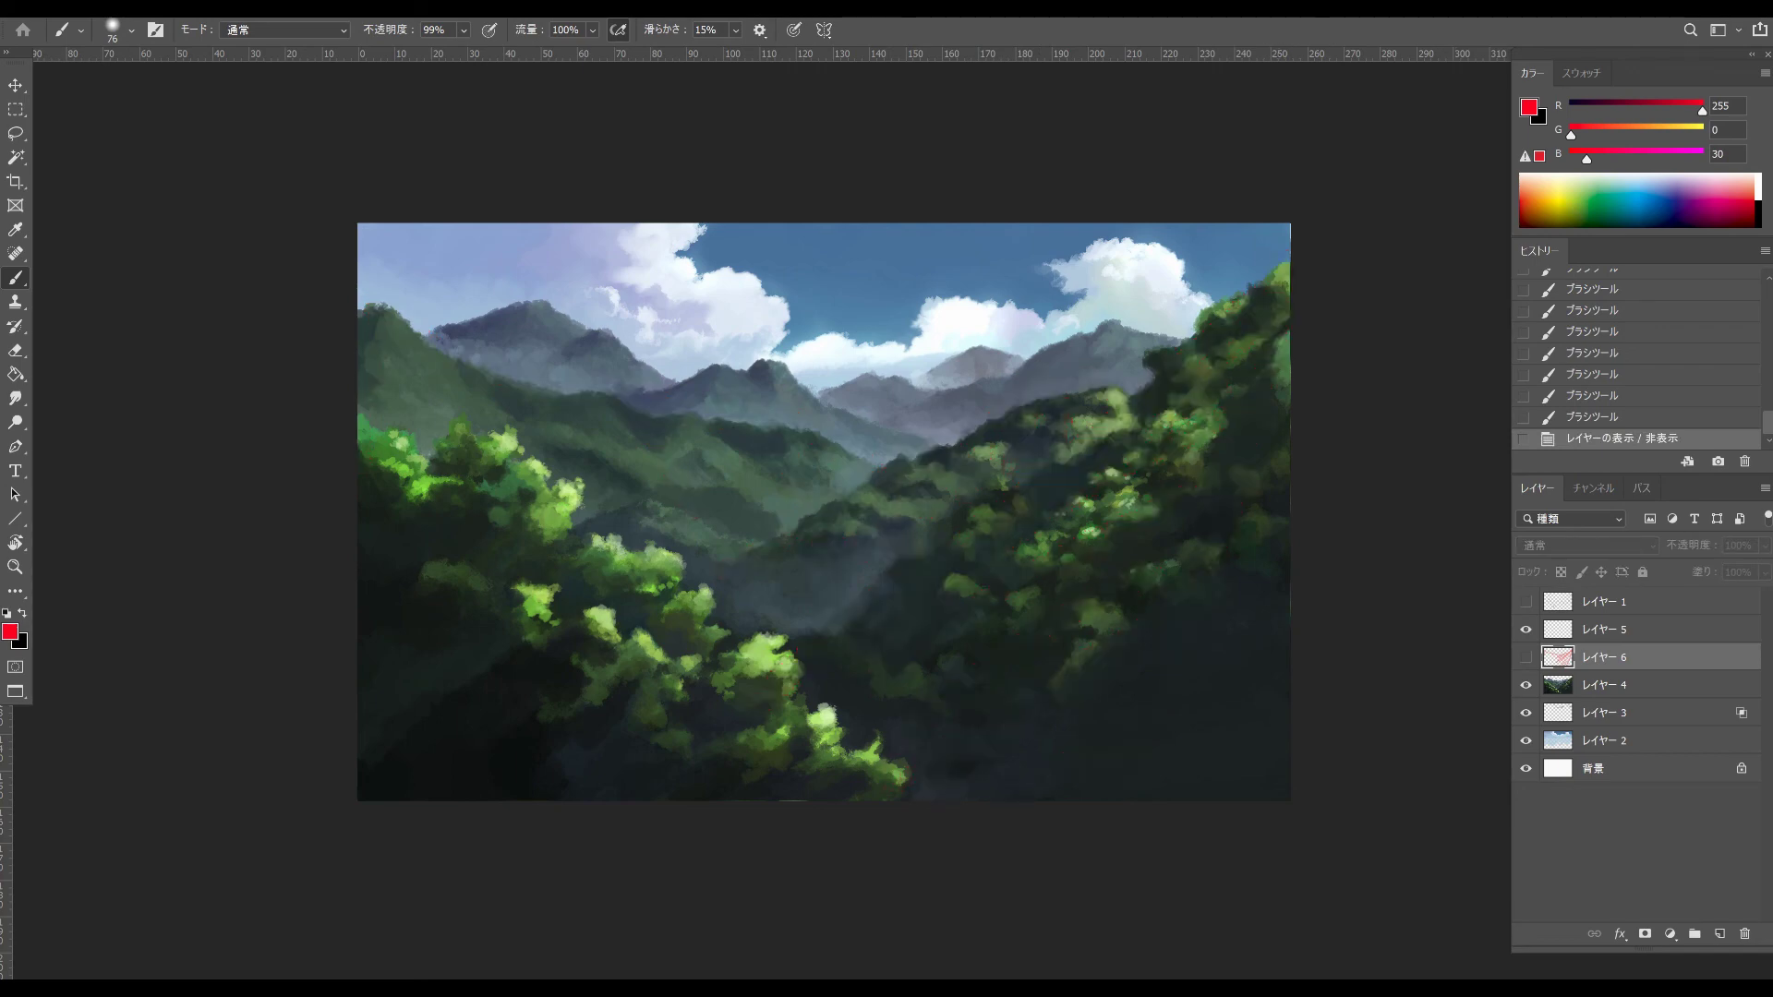
# - On another new layer, circle the sunlit foliage clumps down the right slope in red and mark their diagonal flow
pyautogui.hotkey('ctrl', 'shift', 'alt', 'n')
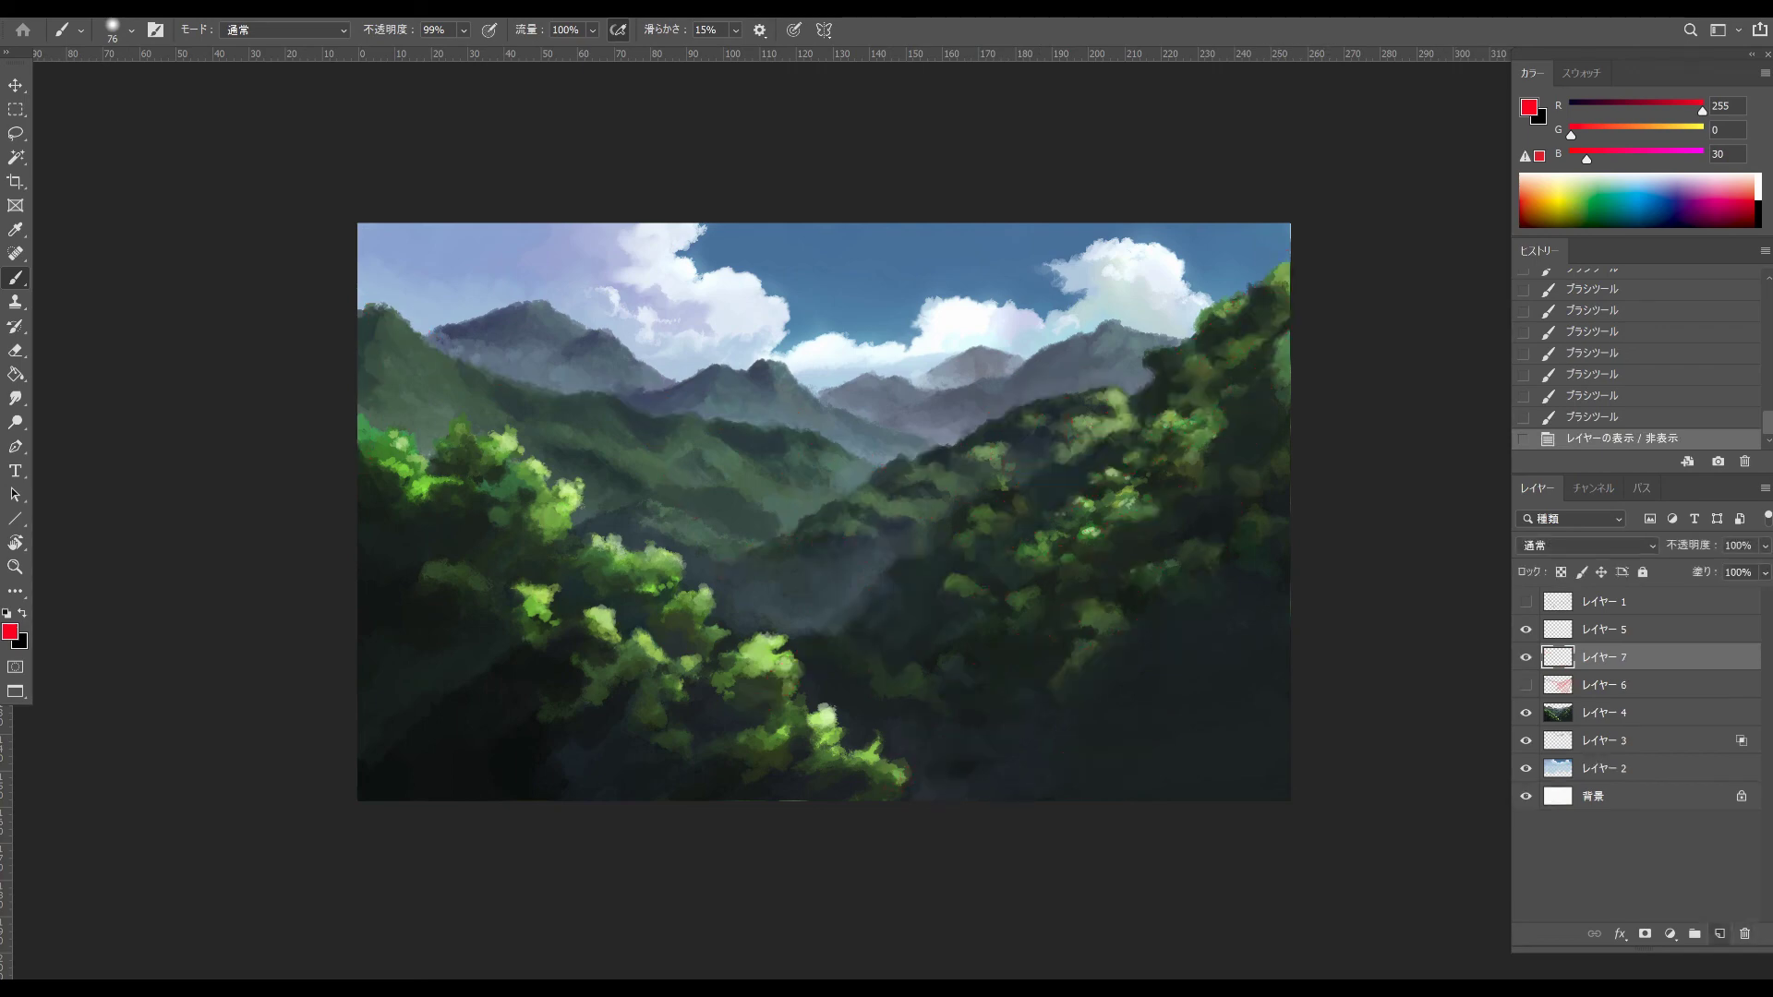
pyautogui.moveTo(1219, 414)
pyautogui.mouseDown()
pyautogui.moveTo(1079, 506)
pyautogui.moveTo(1084, 559)
pyautogui.moveTo(1223, 420)
pyautogui.mouseUp()
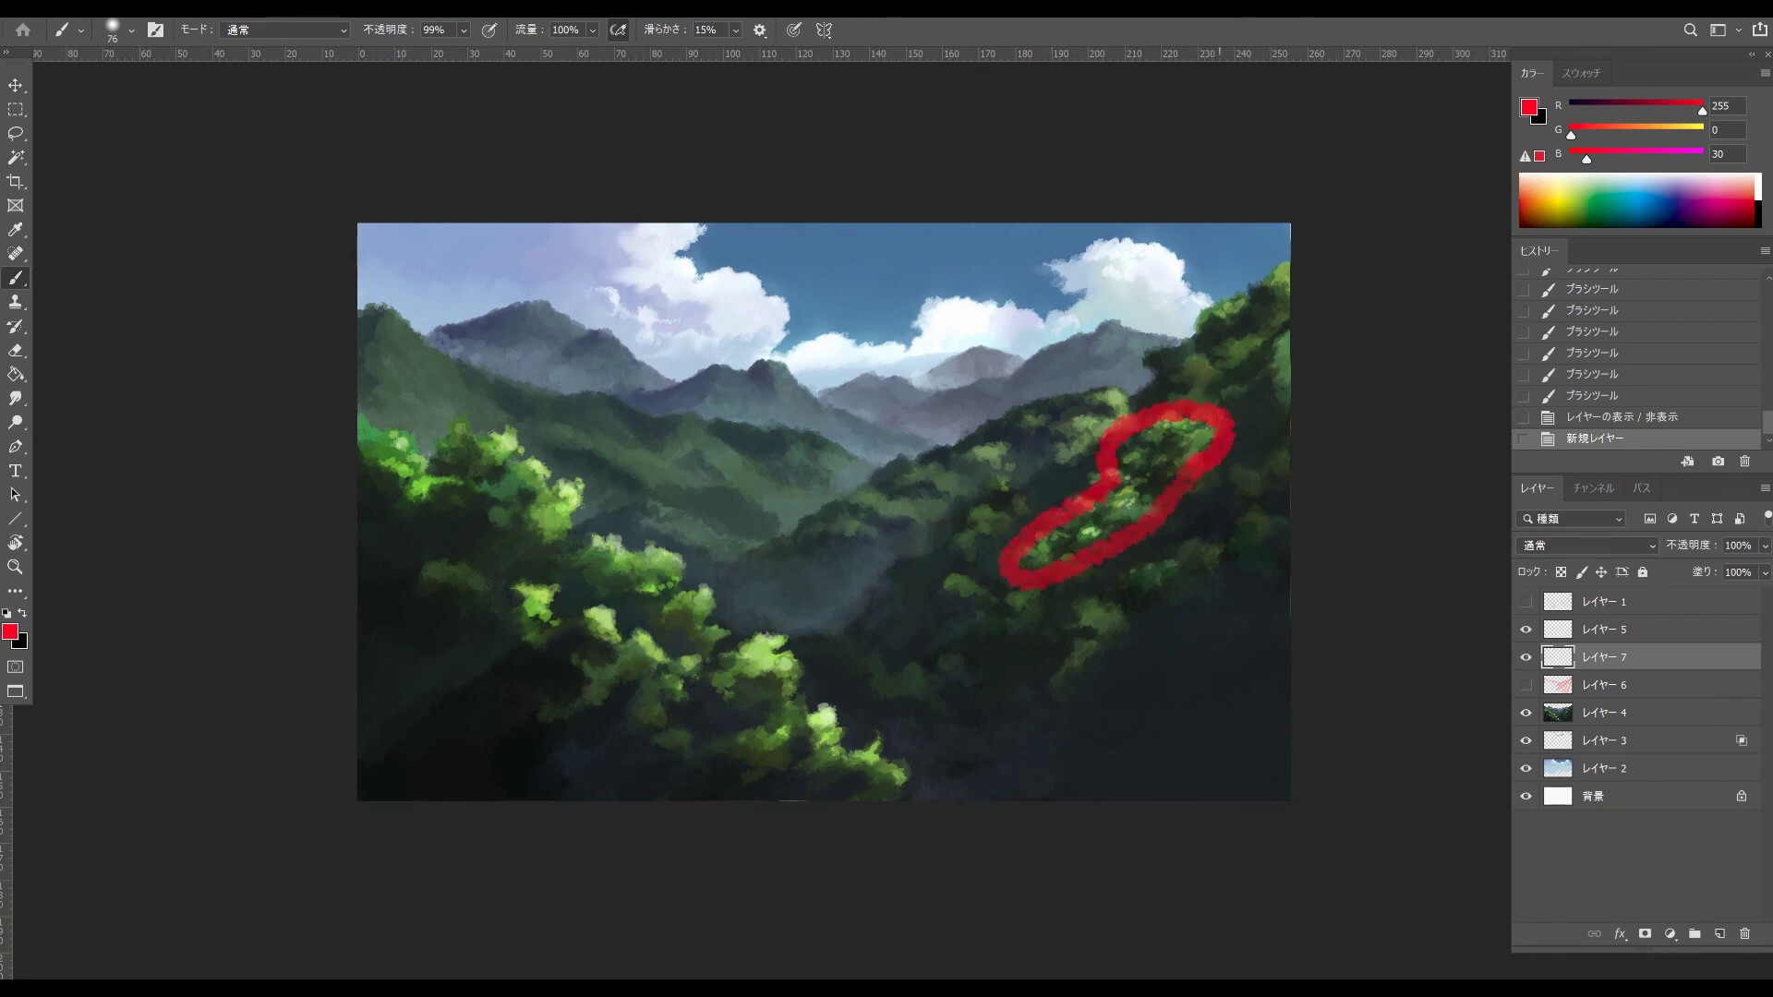
pyautogui.moveTo(1288, 321)
pyautogui.mouseDown()
pyautogui.moveTo(1286, 417)
pyautogui.moveTo(1246, 336)
pyautogui.mouseUp()
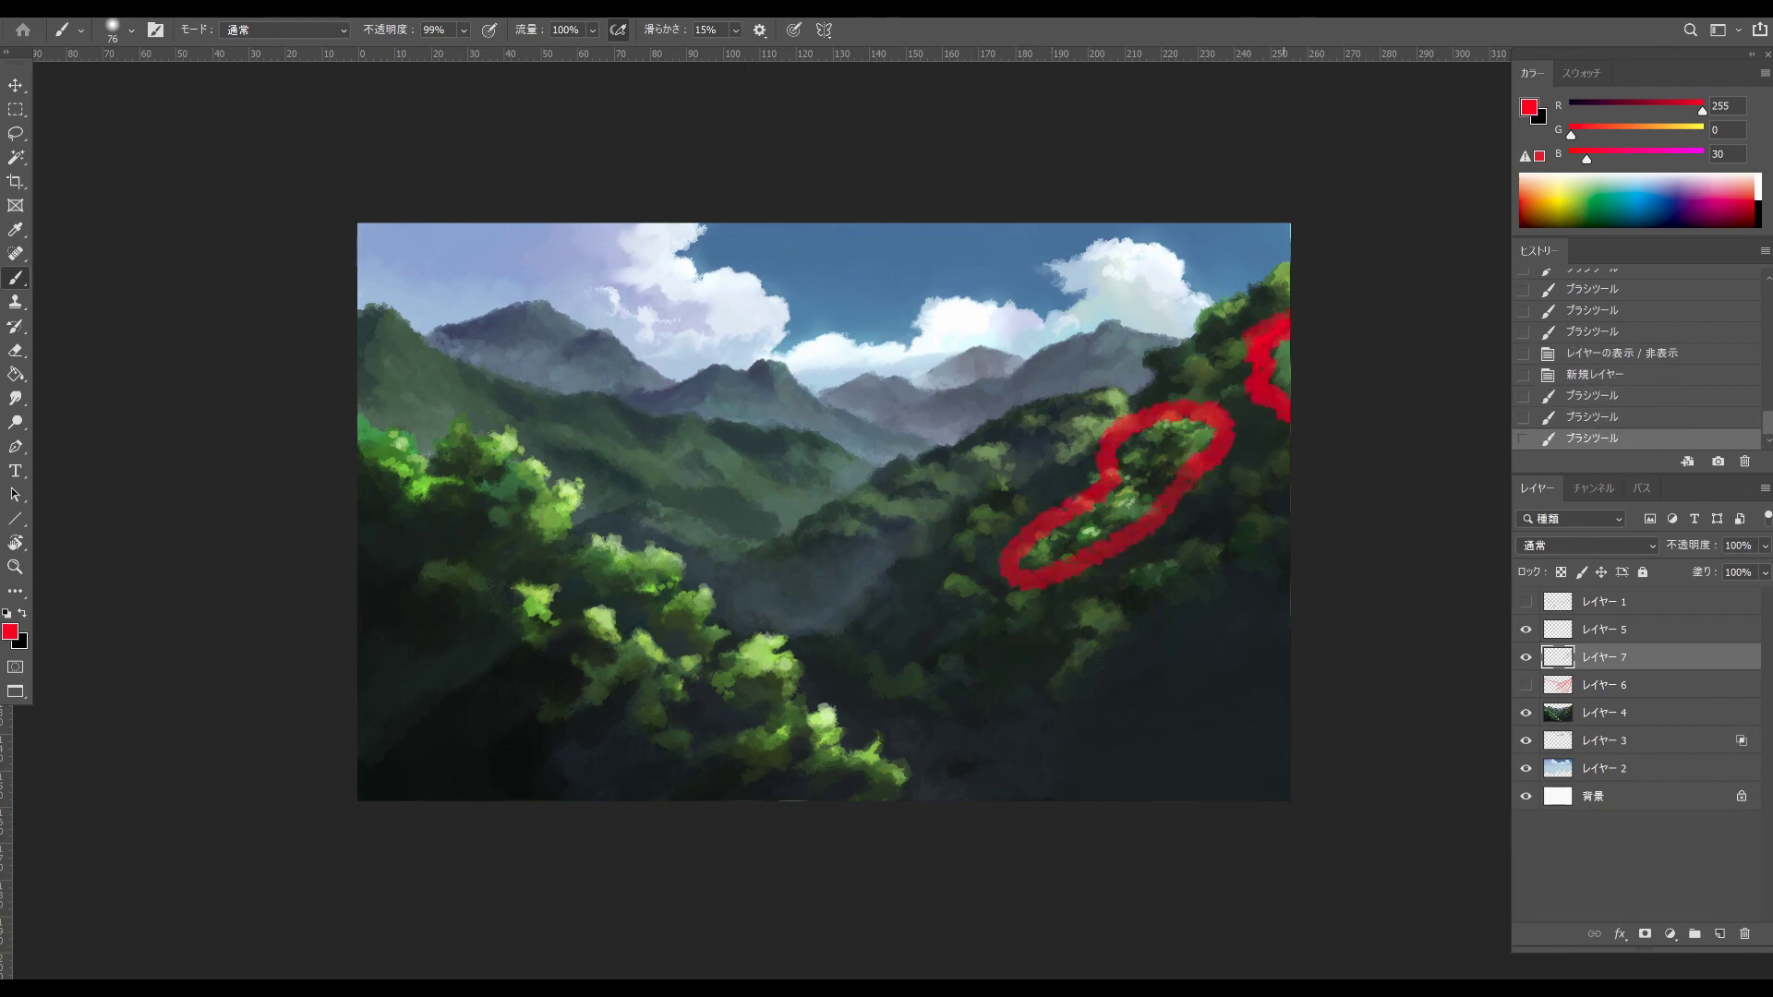
pyautogui.moveTo(1288, 266)
pyautogui.mouseDown()
pyautogui.moveTo(1179, 324)
pyautogui.moveTo(1281, 309)
pyautogui.mouseUp()
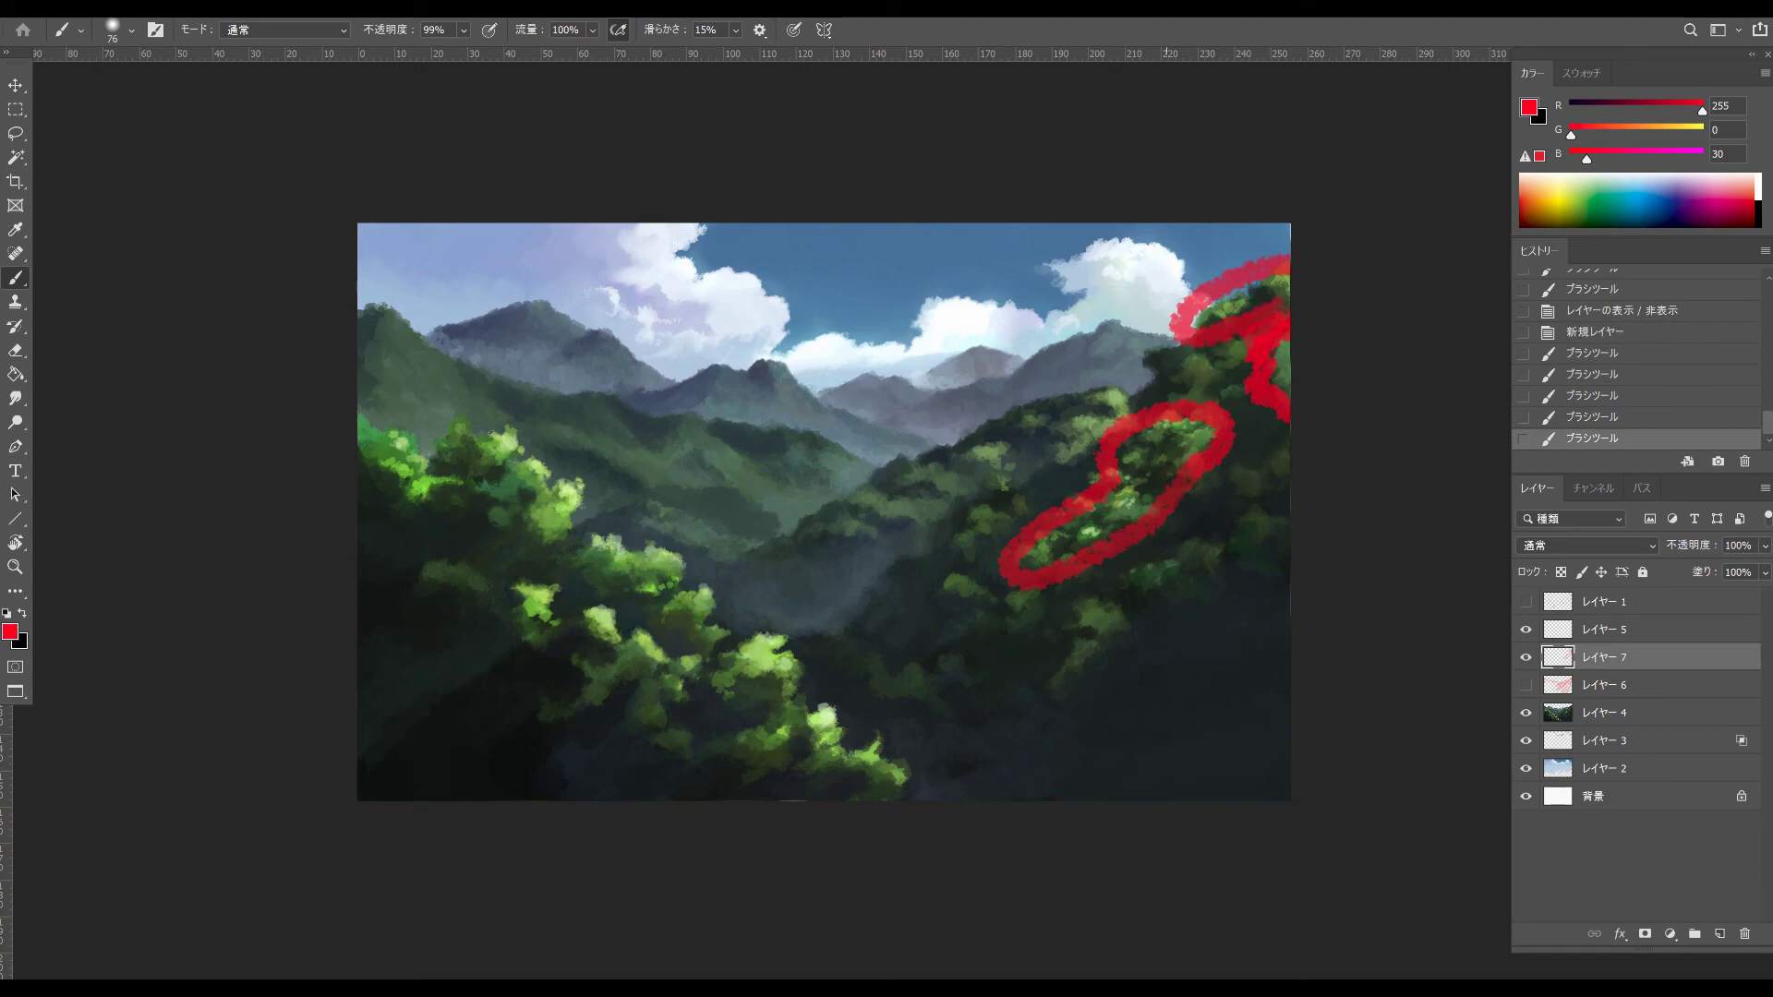
pyautogui.click(1177, 453)
pyautogui.moveTo(1231, 382)
pyautogui.mouseDown()
pyautogui.moveTo(1023, 542)
pyautogui.moveTo(993, 587)
pyautogui.moveTo(924, 606)
pyautogui.moveTo(929, 633)
pyautogui.moveTo(859, 657)
pyautogui.mouseUp()
pyautogui.click(911, 688)
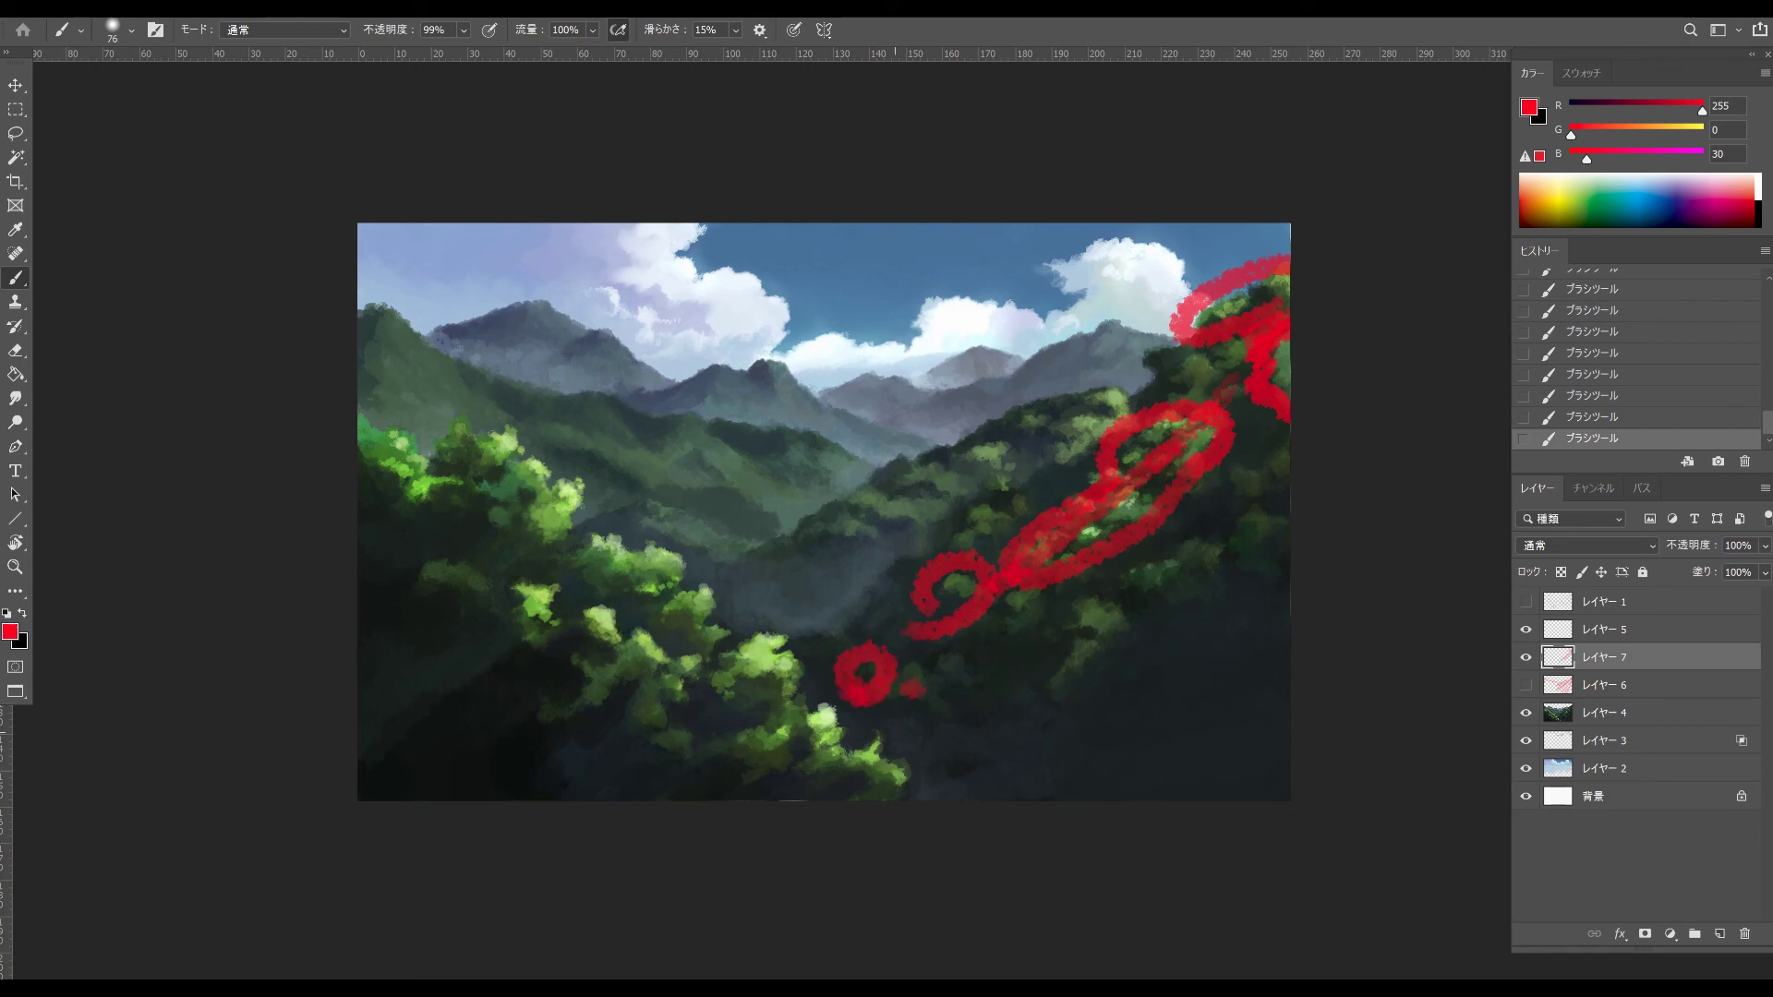
# - Undo the foliage circles together with their layer, and delete the layer holding the red slope outlines
pyautogui.hotkey('ctrl', 'z')
pyautogui.hotkey('ctrl', 'z')
pyautogui.hotkey('ctrl', 'z')
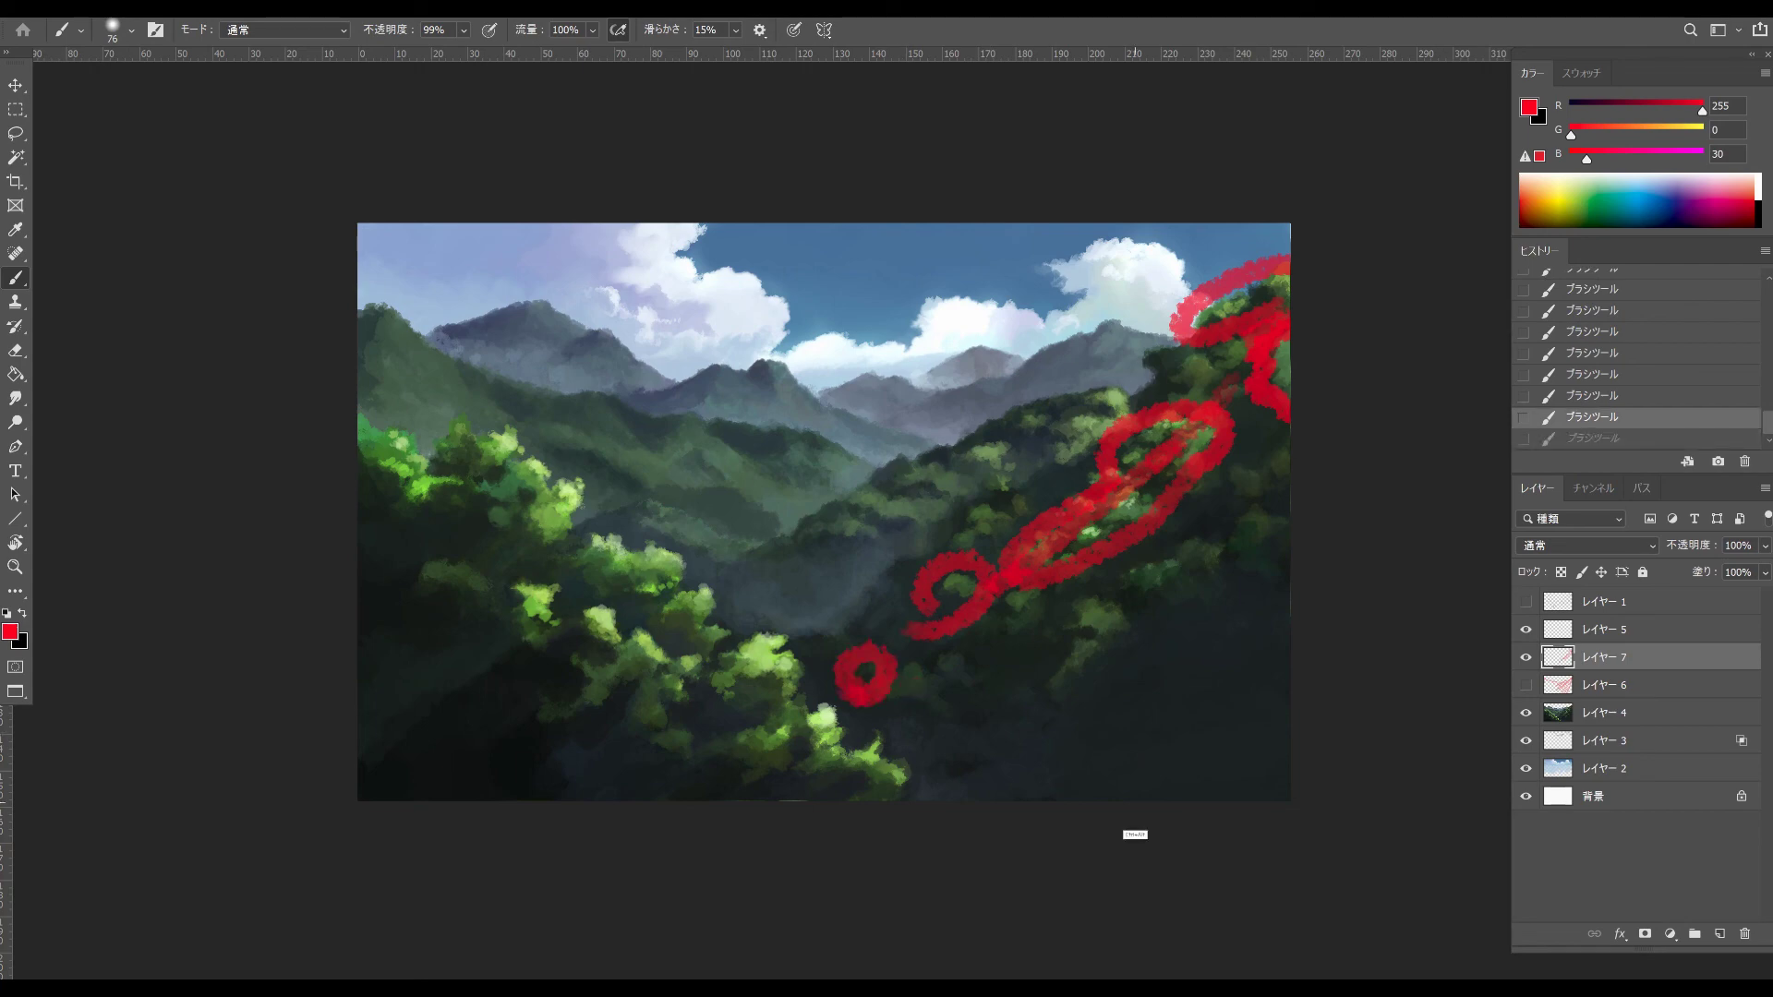
pyautogui.hotkey('ctrl', 'z')
pyautogui.hotkey('ctrl', 'z')
pyautogui.hotkey('ctrl', 'z')
pyautogui.hotkey('ctrl', 'z')
pyautogui.hotkey('ctrl', 'z')
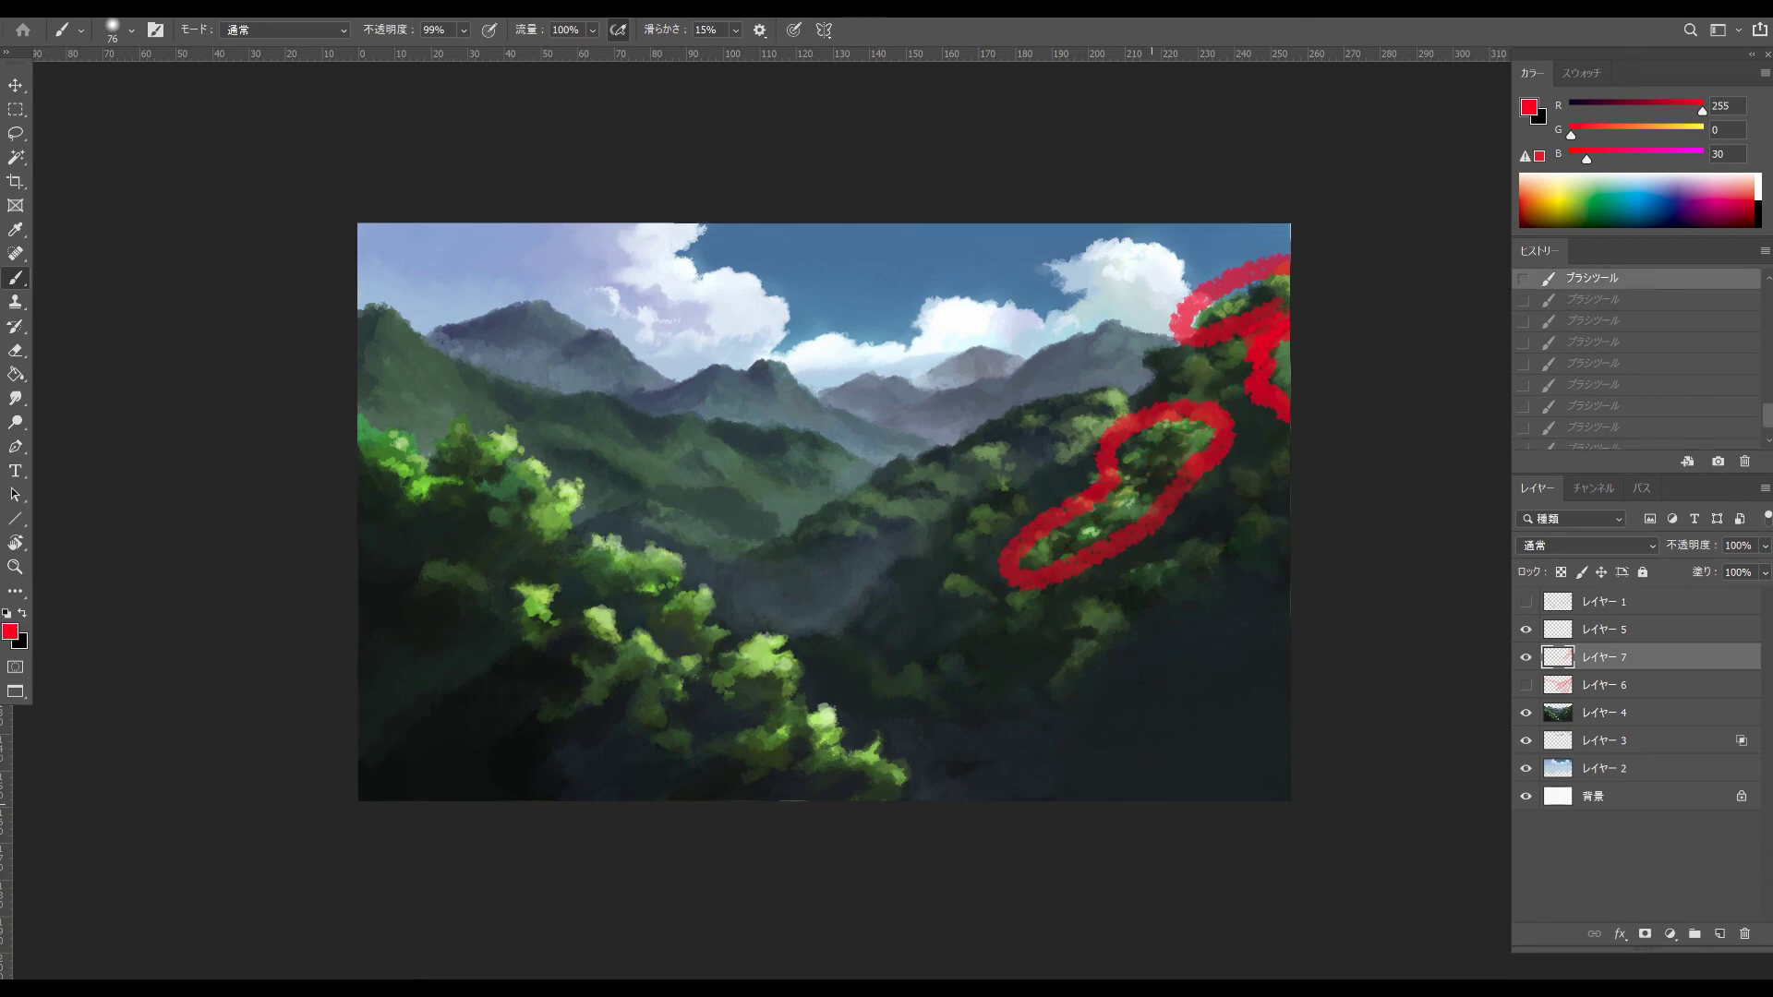
pyautogui.hotkey('ctrl', 'z')
pyautogui.hotkey('ctrl', 'z')
pyautogui.hotkey('ctrl', 'z')
pyautogui.hotkey('ctrl', 'z')
pyautogui.hotkey('ctrl', 'z')
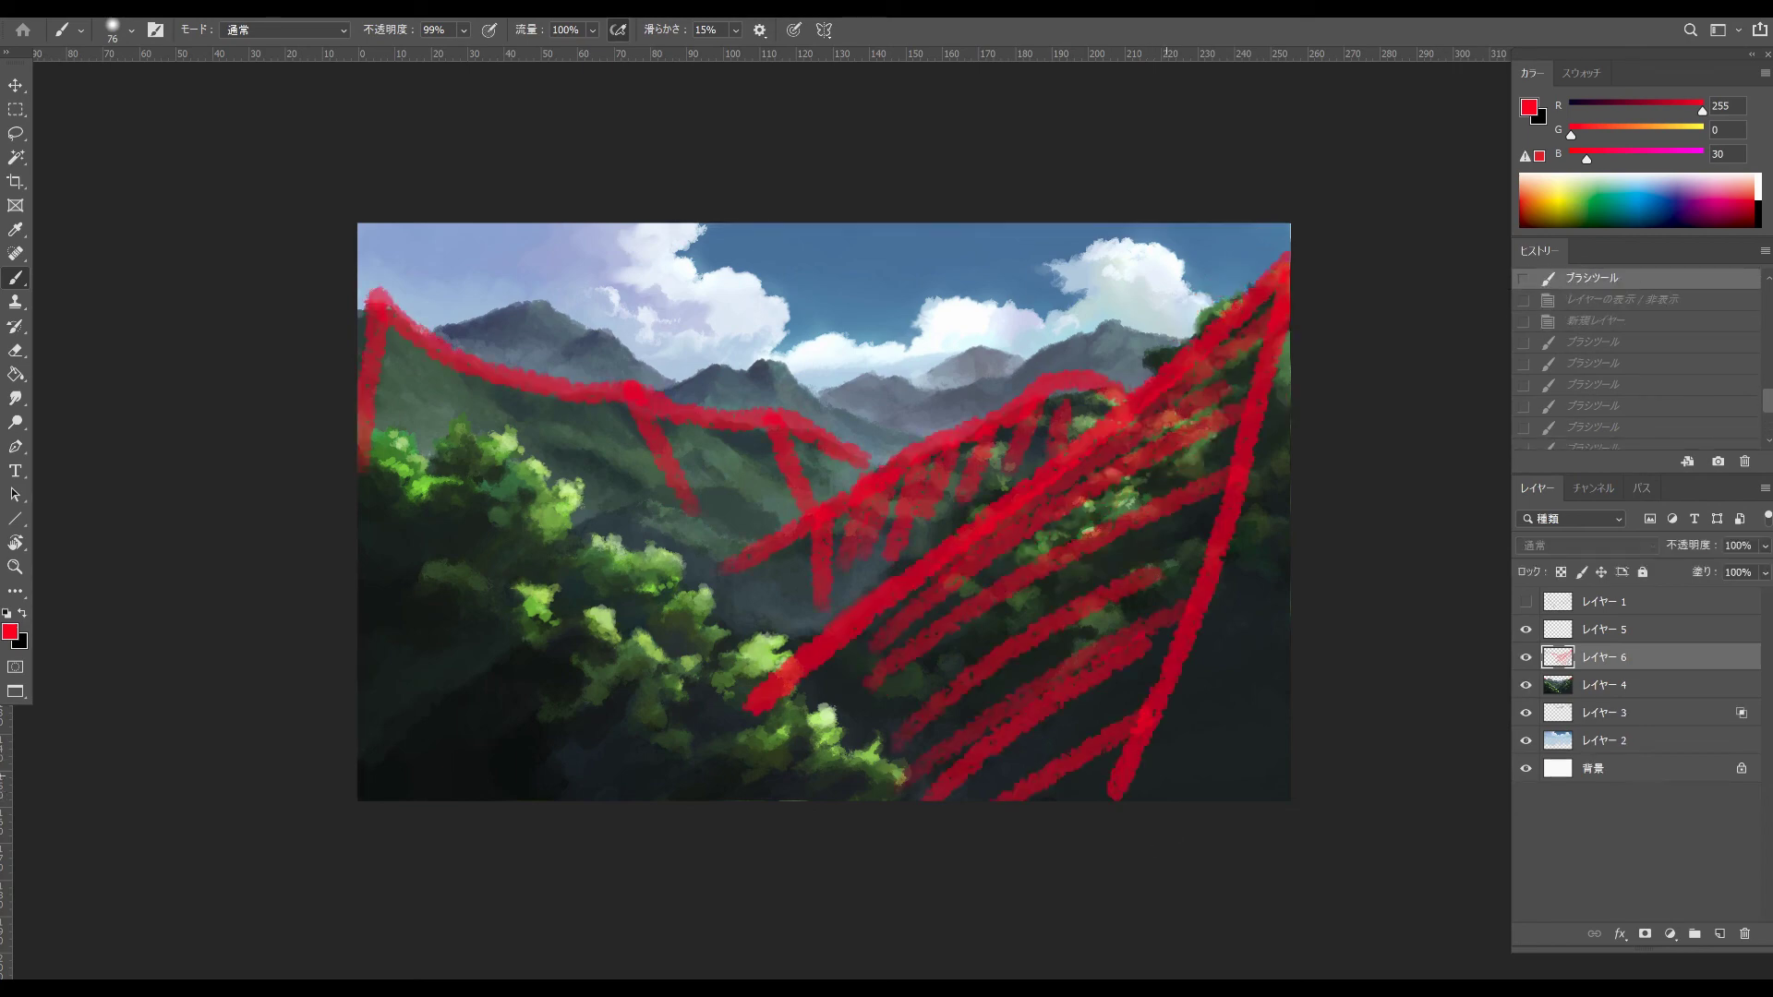
pyautogui.moveTo(1643, 658); pyautogui.dragTo(1744, 933)
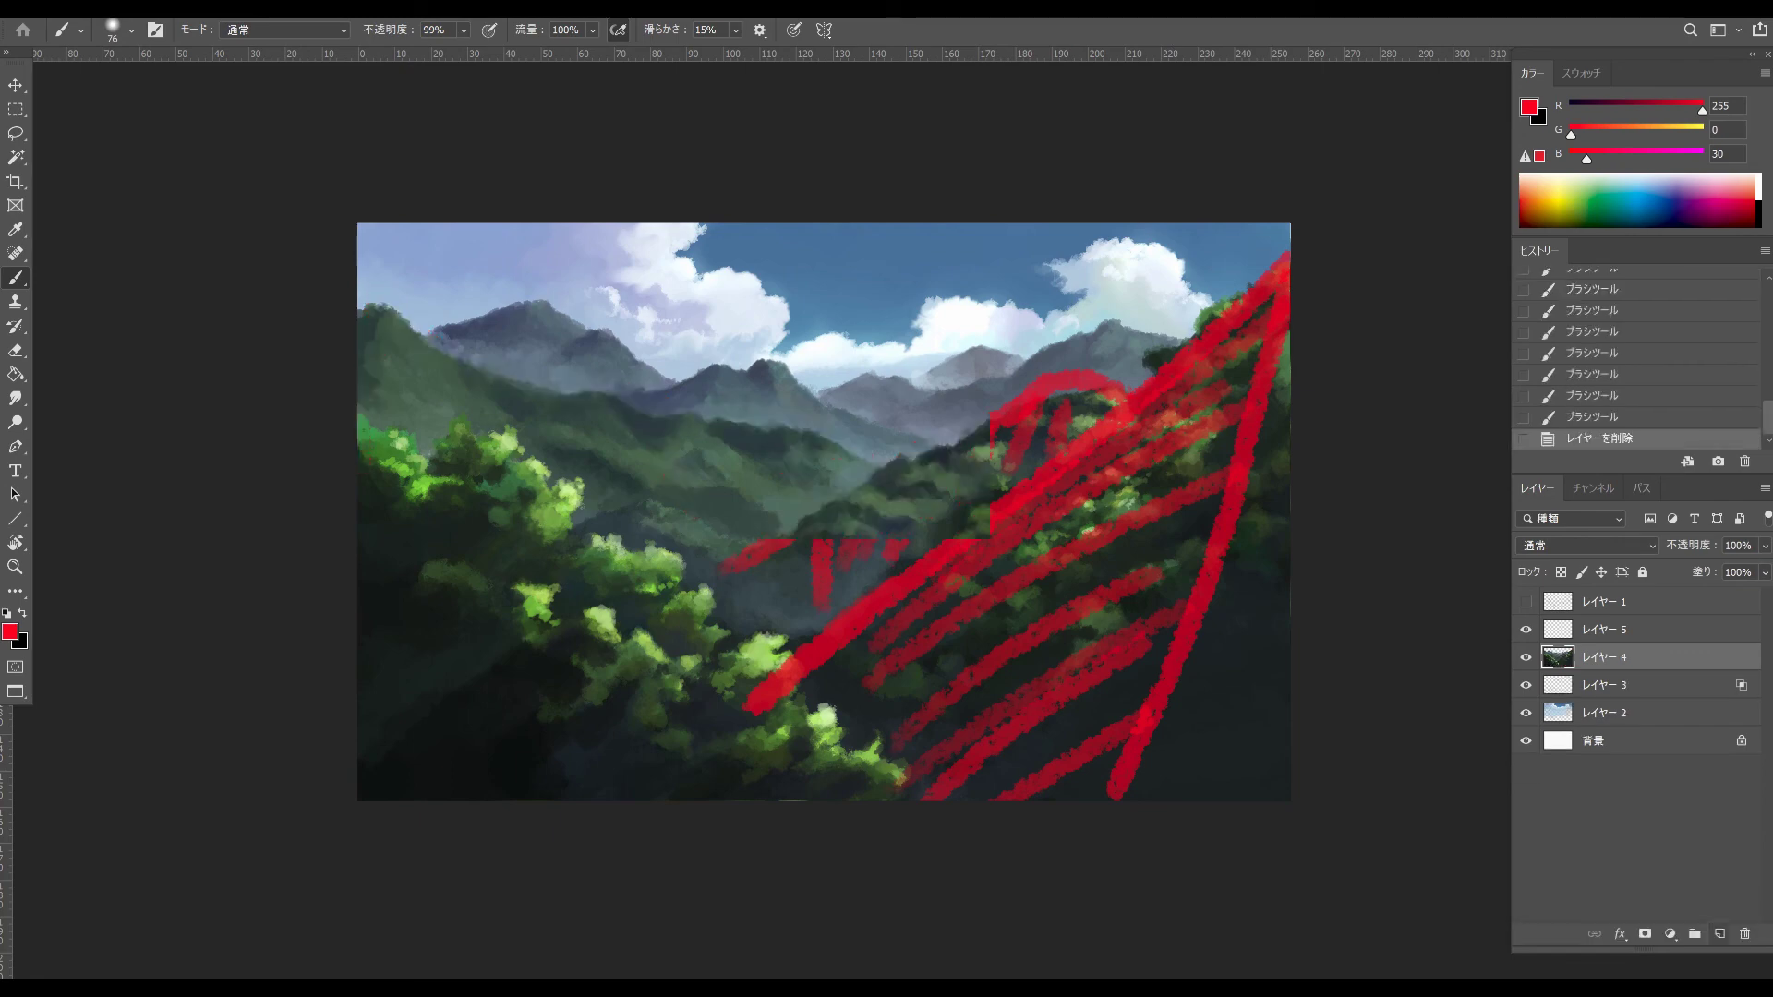
# - Mark the right slope's bright foliage band with two straight red diagonals on a new layer, and delete that layer
pyautogui.click(1719, 933)
pyautogui.moveTo(1224, 380)
pyautogui.mouseDown()
pyautogui.moveTo(986, 574)
pyautogui.moveTo(957, 681)
pyautogui.mouseUp()
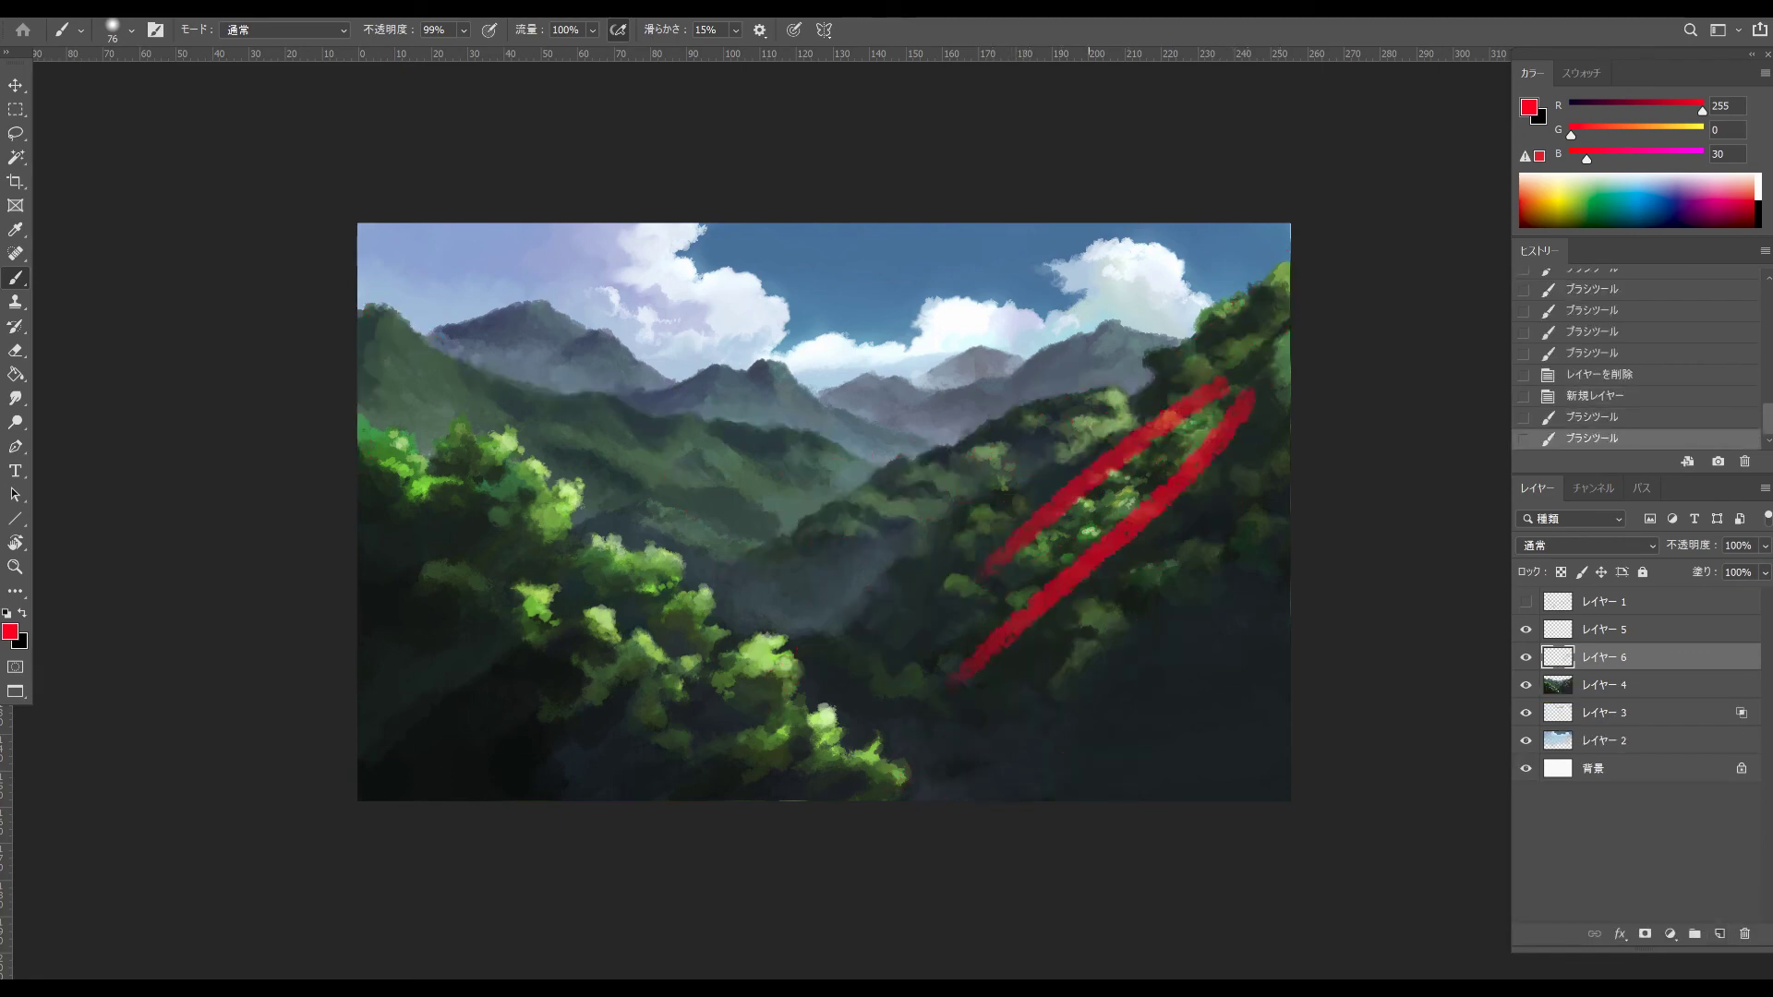
pyautogui.moveTo(1176, 478); pyautogui.dragTo(1223, 488)
pyautogui.hotkey('ctrl', 'z')
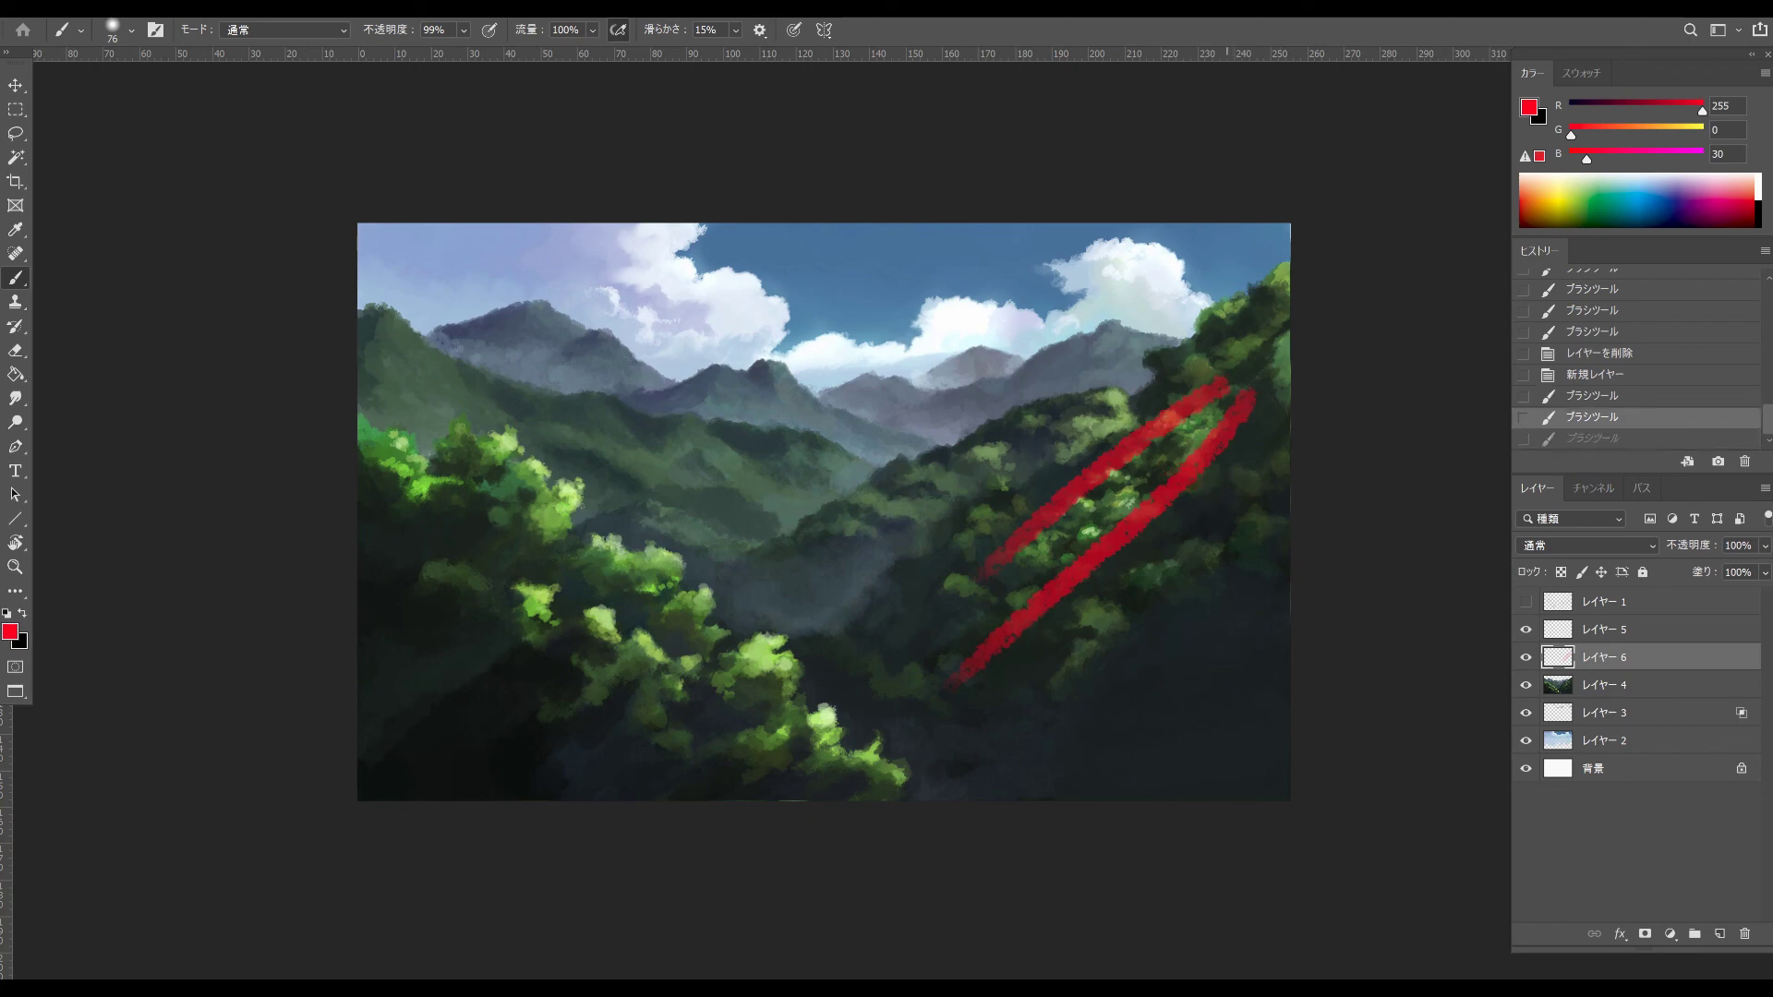
pyautogui.moveTo(1250, 397)
pyautogui.mouseDown()
pyautogui.moveTo(960, 679)
pyautogui.moveTo(972, 579)
pyautogui.moveTo(944, 703)
pyautogui.mouseUp()
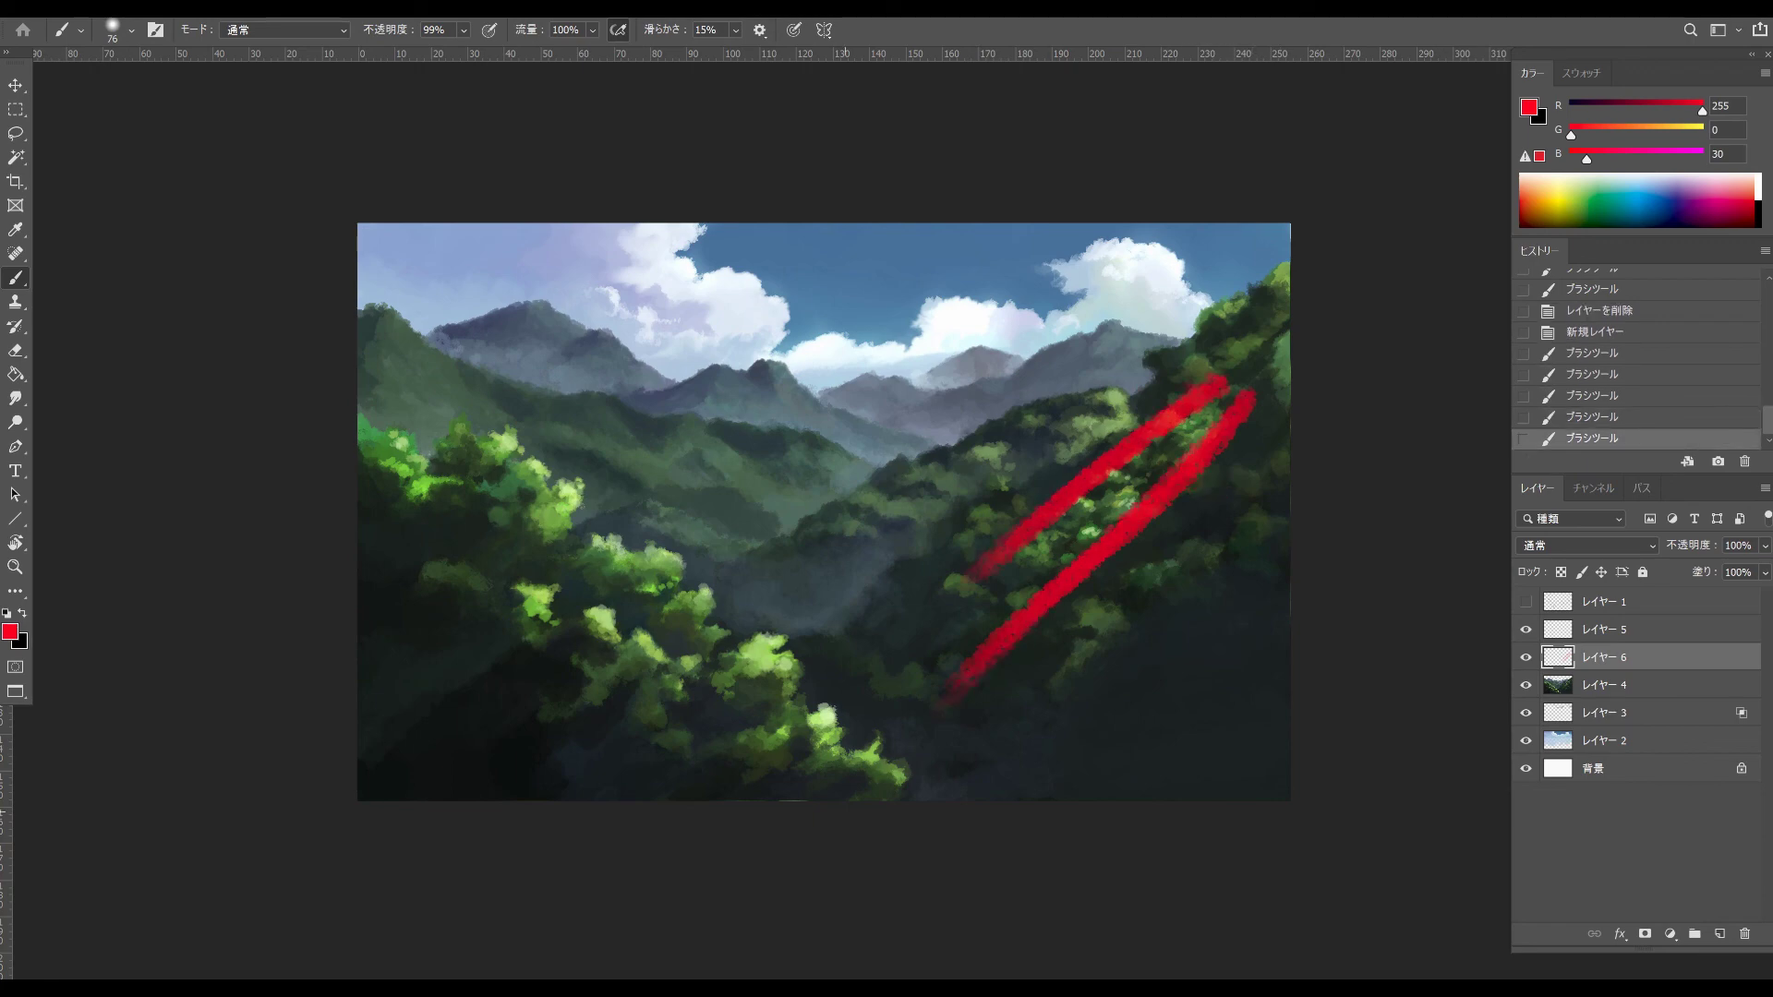
pyautogui.moveTo(1666, 657); pyautogui.dragTo(1744, 933)
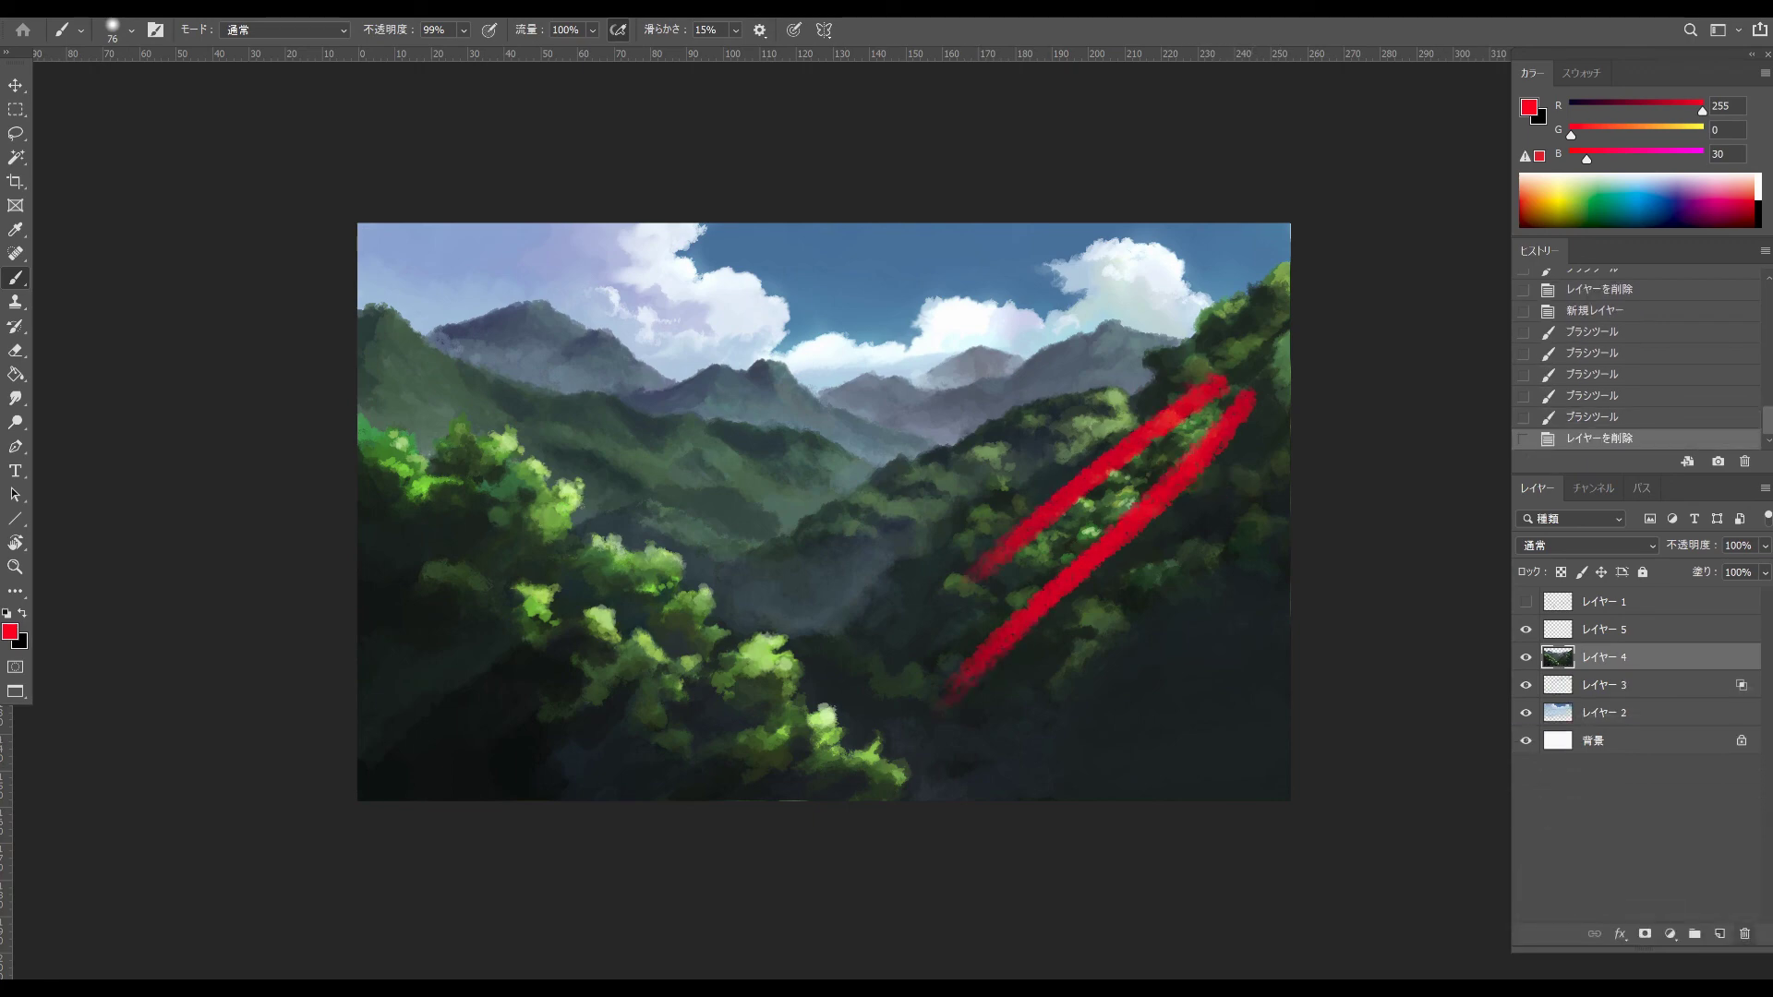
# - On a new layer, trace the irregular lower edge of the right slope's bright foliage in red, undoing the straight upper boundary
pyautogui.hotkey('ctrl', 'shift', 'alt', 'n')
pyautogui.moveTo(1180, 392)
pyautogui.mouseDown()
pyautogui.moveTo(1184, 453)
pyautogui.moveTo(1215, 474)
pyautogui.moveTo(1206, 498)
pyautogui.moveTo(1143, 475)
pyautogui.moveTo(1172, 534)
pyautogui.moveTo(1078, 572)
pyautogui.mouseUp()
pyautogui.moveTo(1061, 565); pyautogui.dragTo(993, 569)
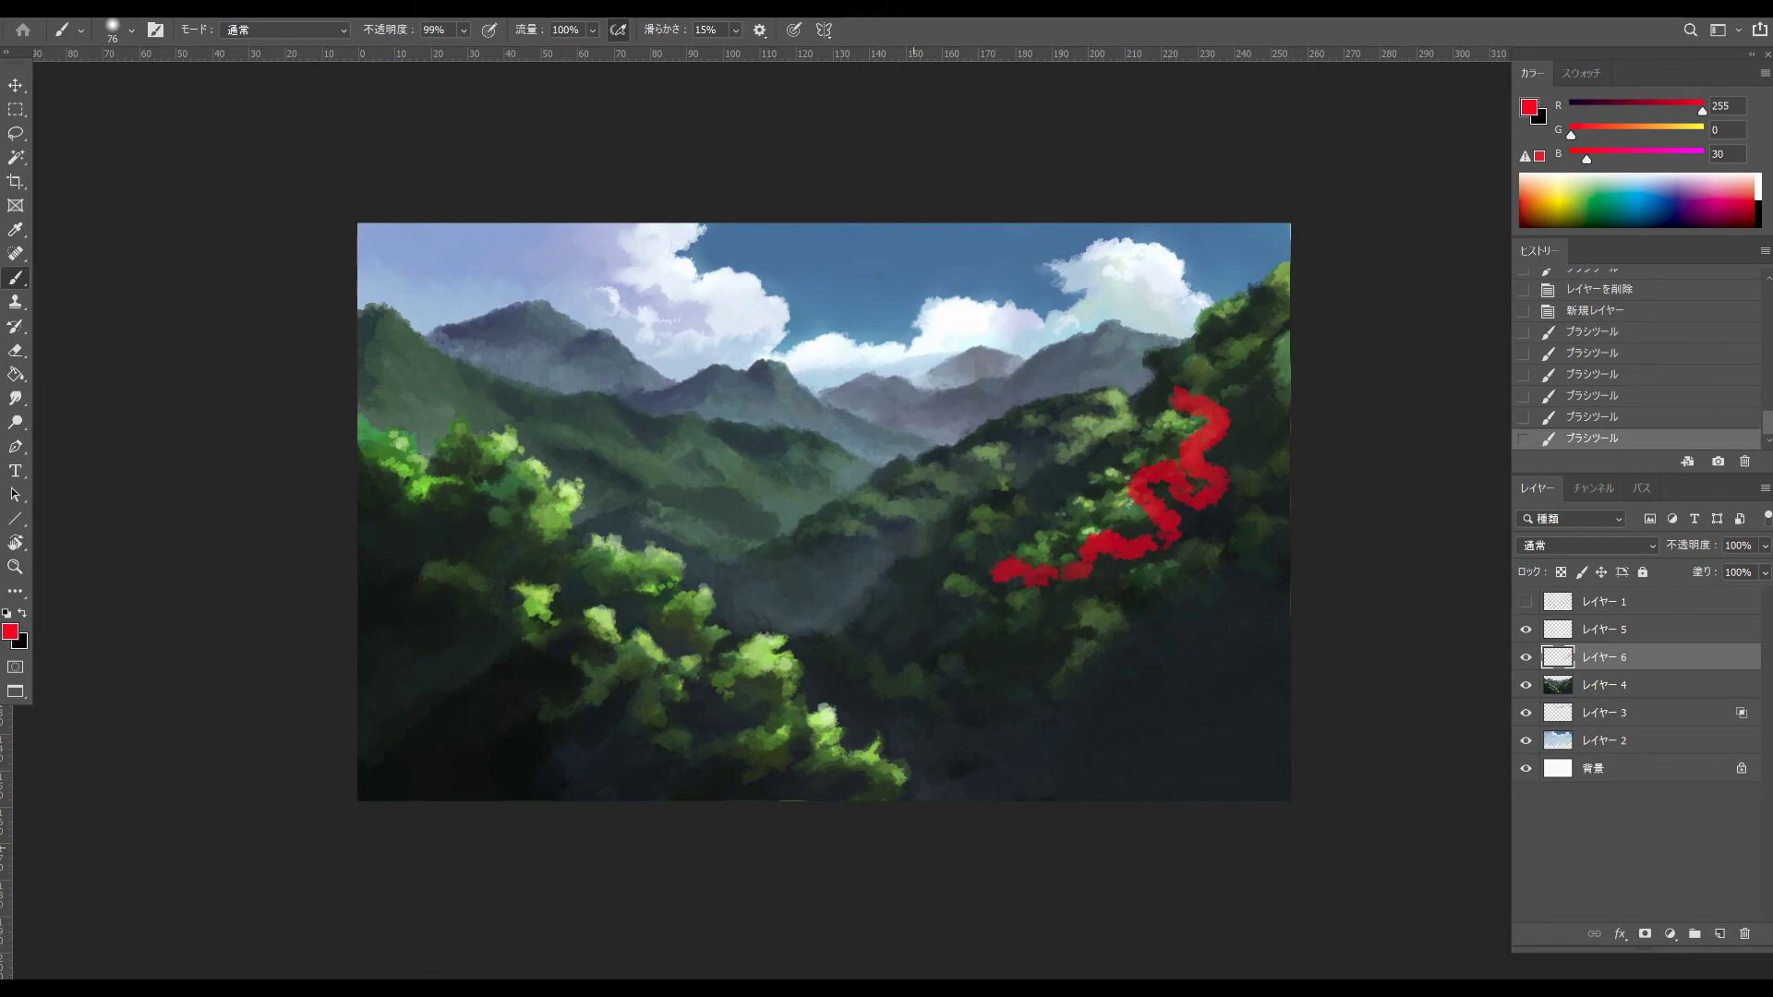
pyautogui.moveTo(1170, 404); pyautogui.dragTo(980, 584)
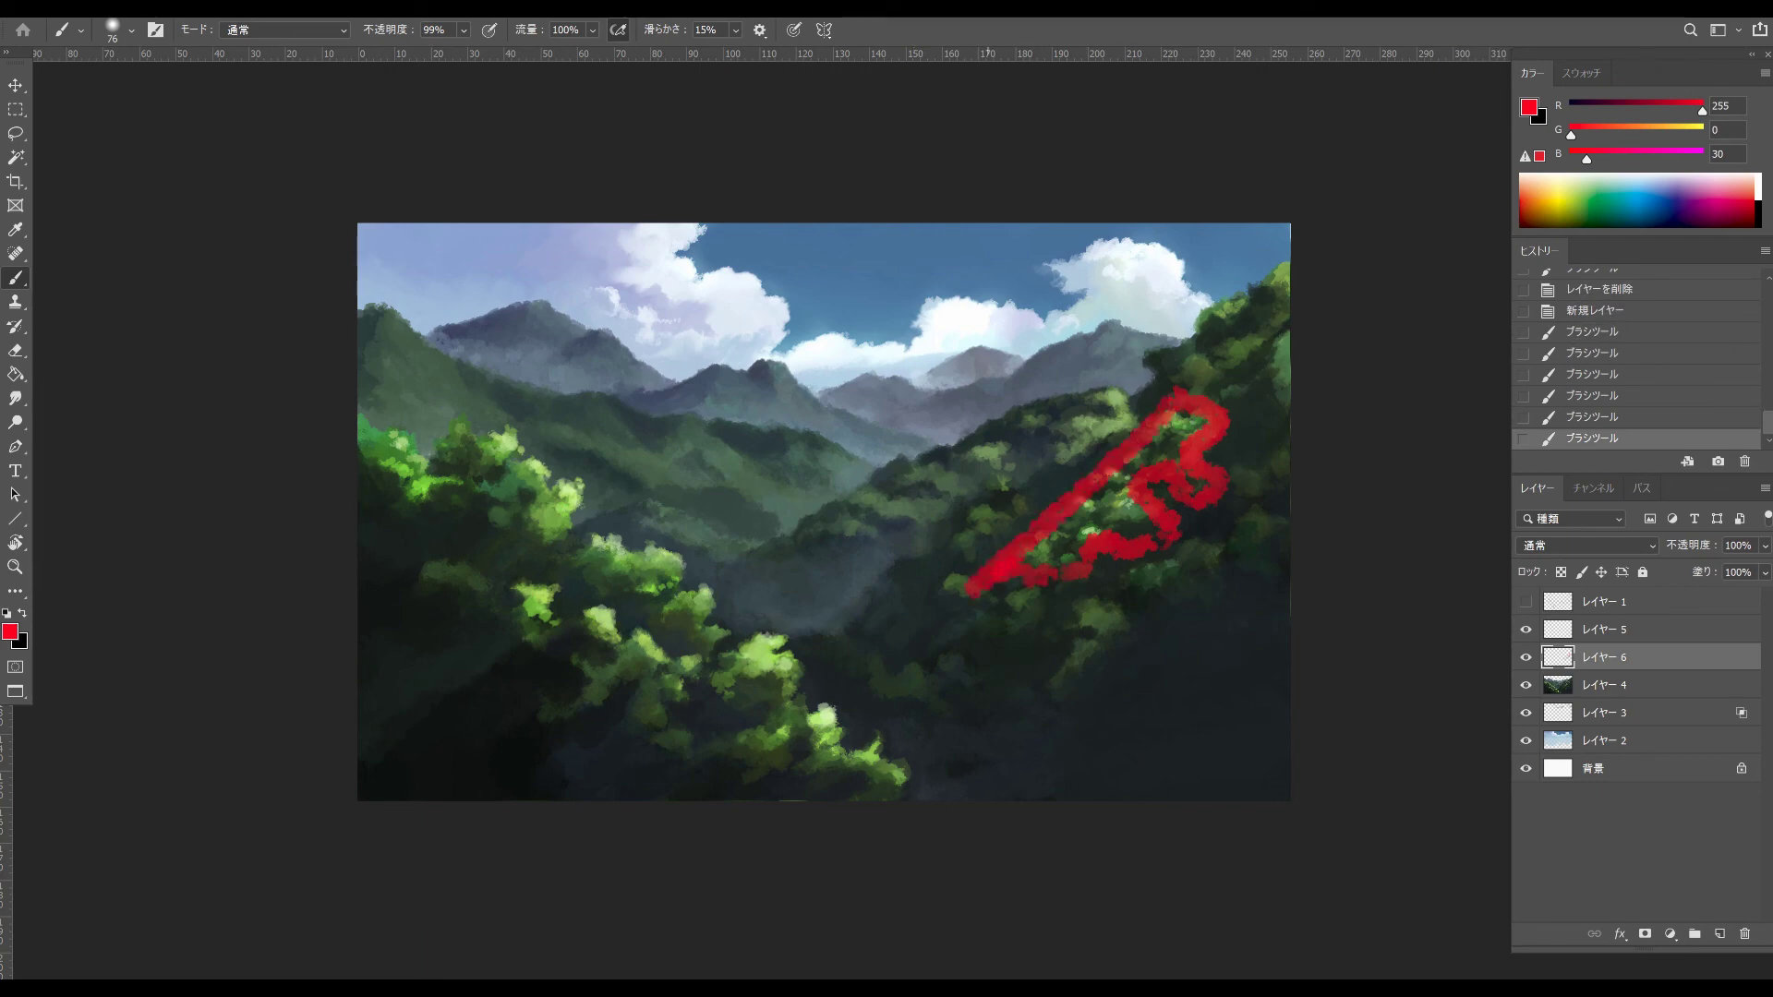
pyautogui.hotkey('ctrl', 'z')
# - Trace the bright foliage's upper edge with irregular red strokes, and delete the annotation layer
pyautogui.moveTo(1080, 491)
pyautogui.mouseDown()
pyautogui.moveTo(1095, 504)
pyautogui.moveTo(1031, 520)
pyautogui.mouseUp()
pyautogui.moveTo(1045, 497)
pyautogui.mouseDown()
pyautogui.moveTo(1081, 469)
pyautogui.moveTo(1118, 478)
pyautogui.mouseUp()
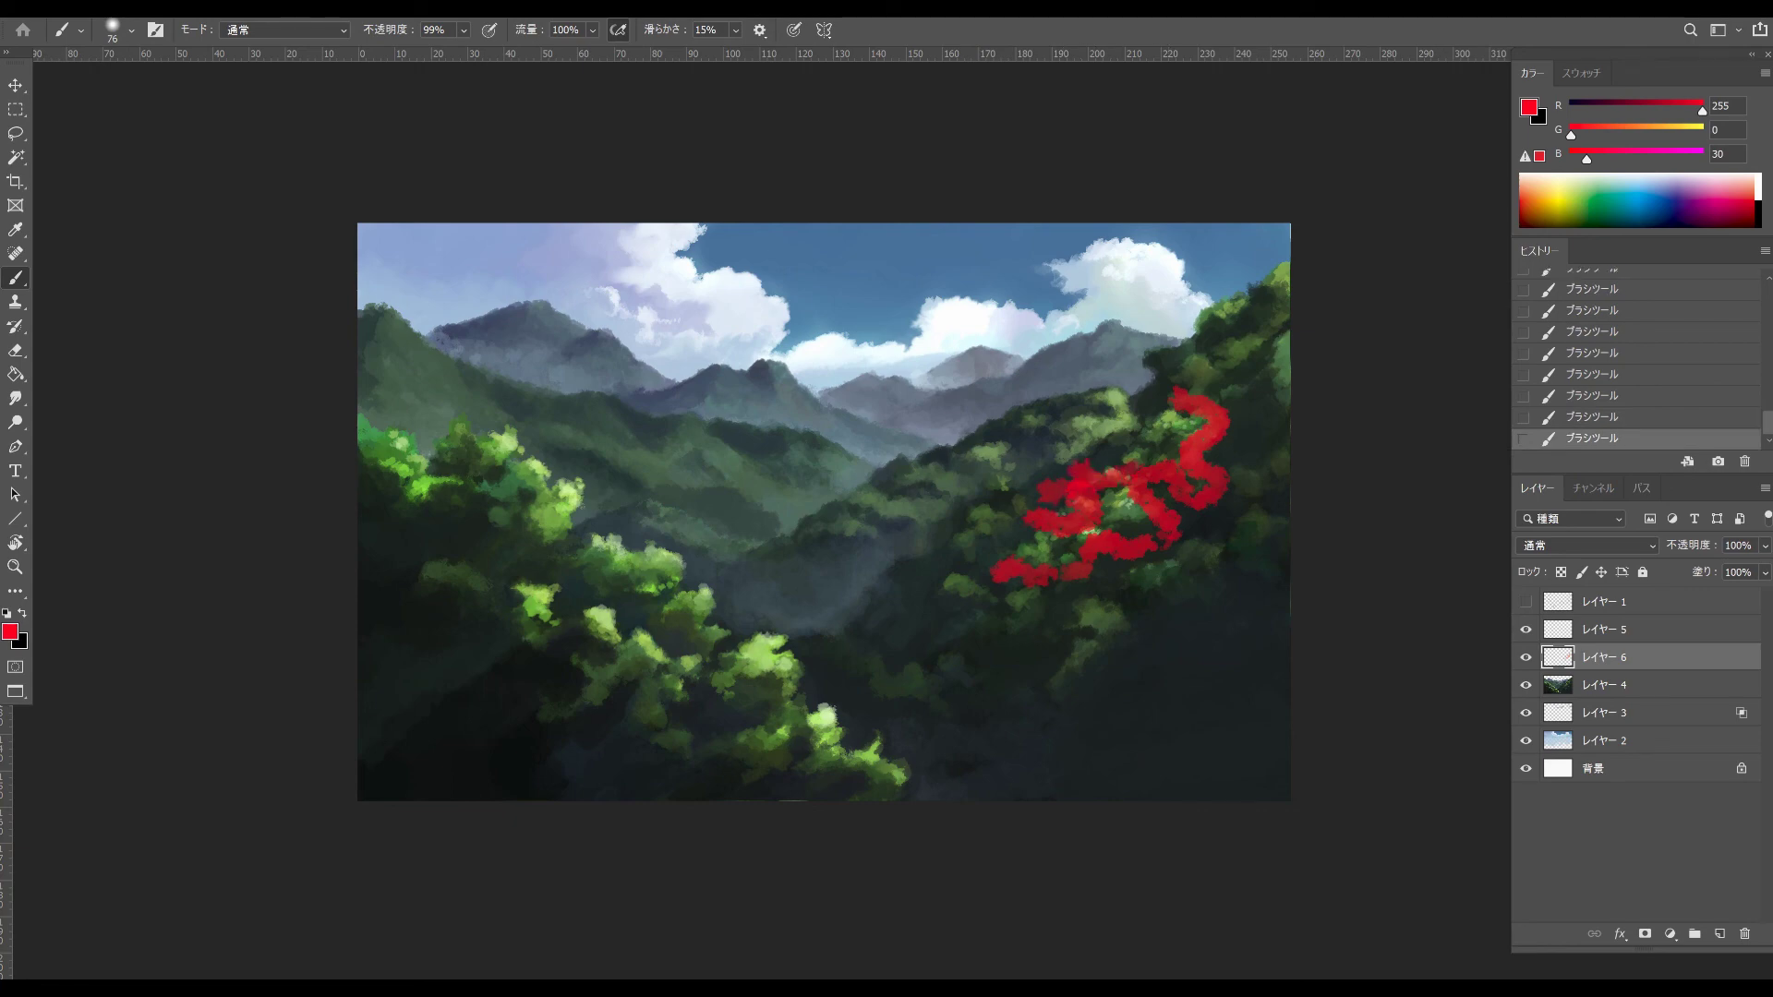
pyautogui.moveTo(1639, 658); pyautogui.dragTo(1744, 933)
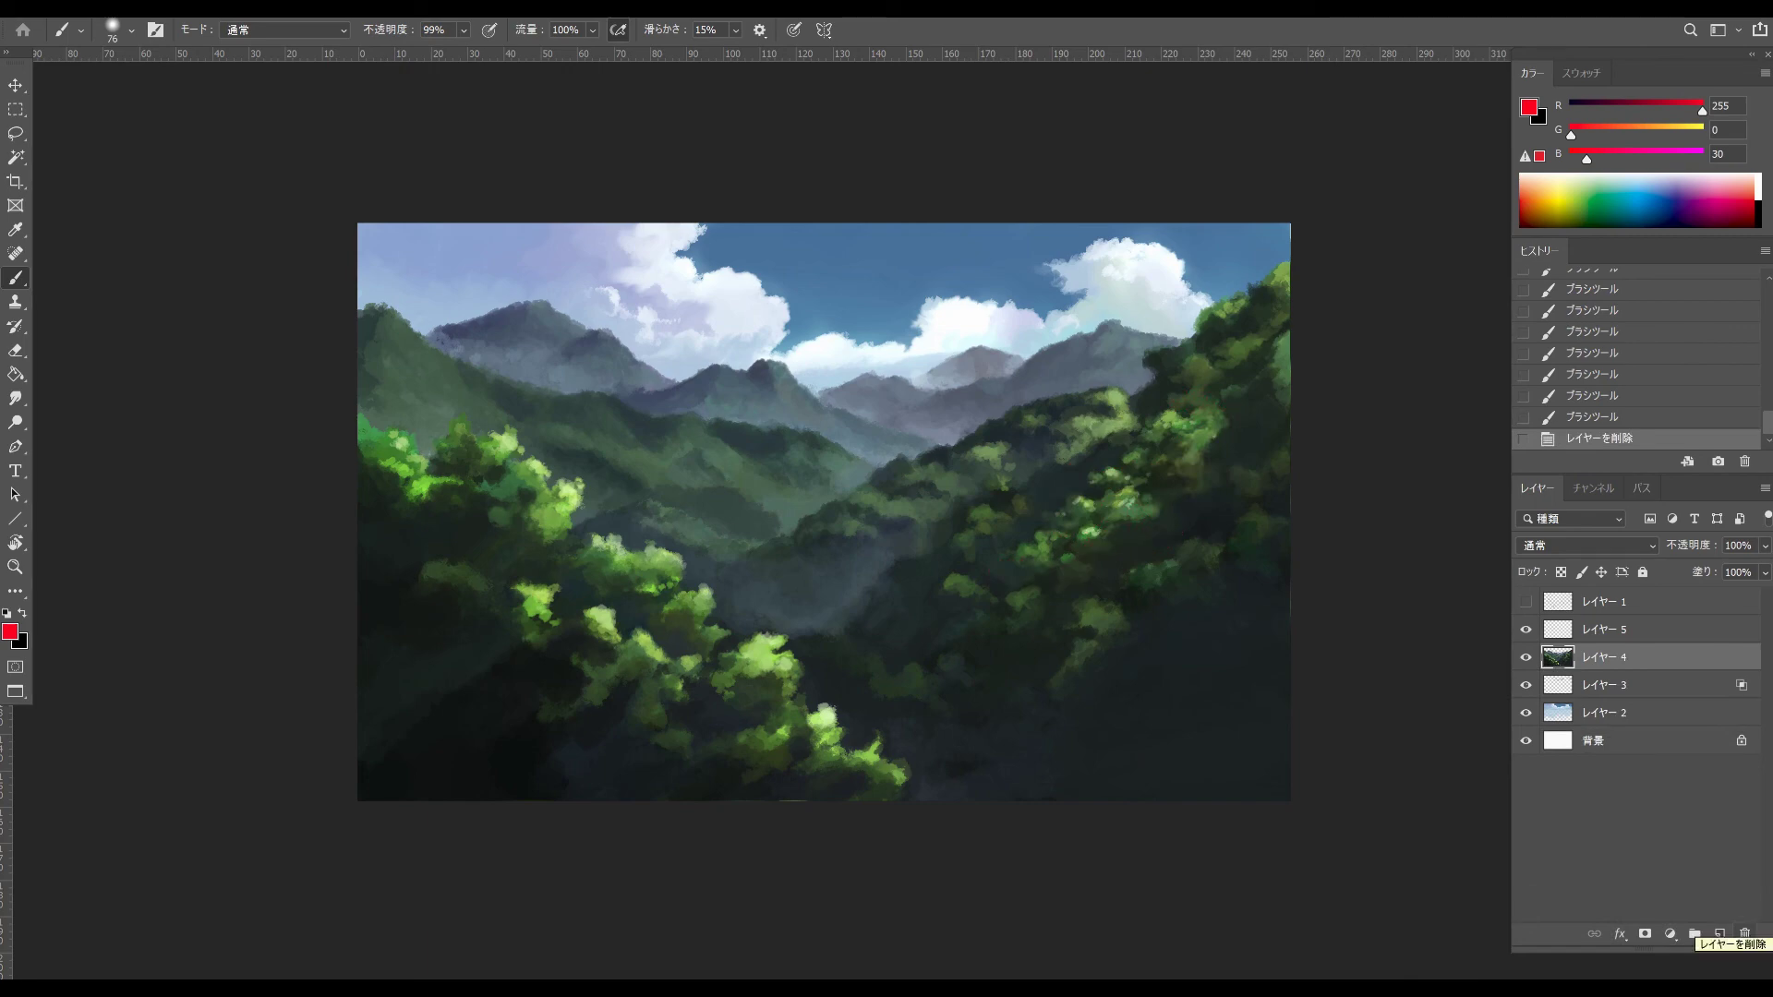